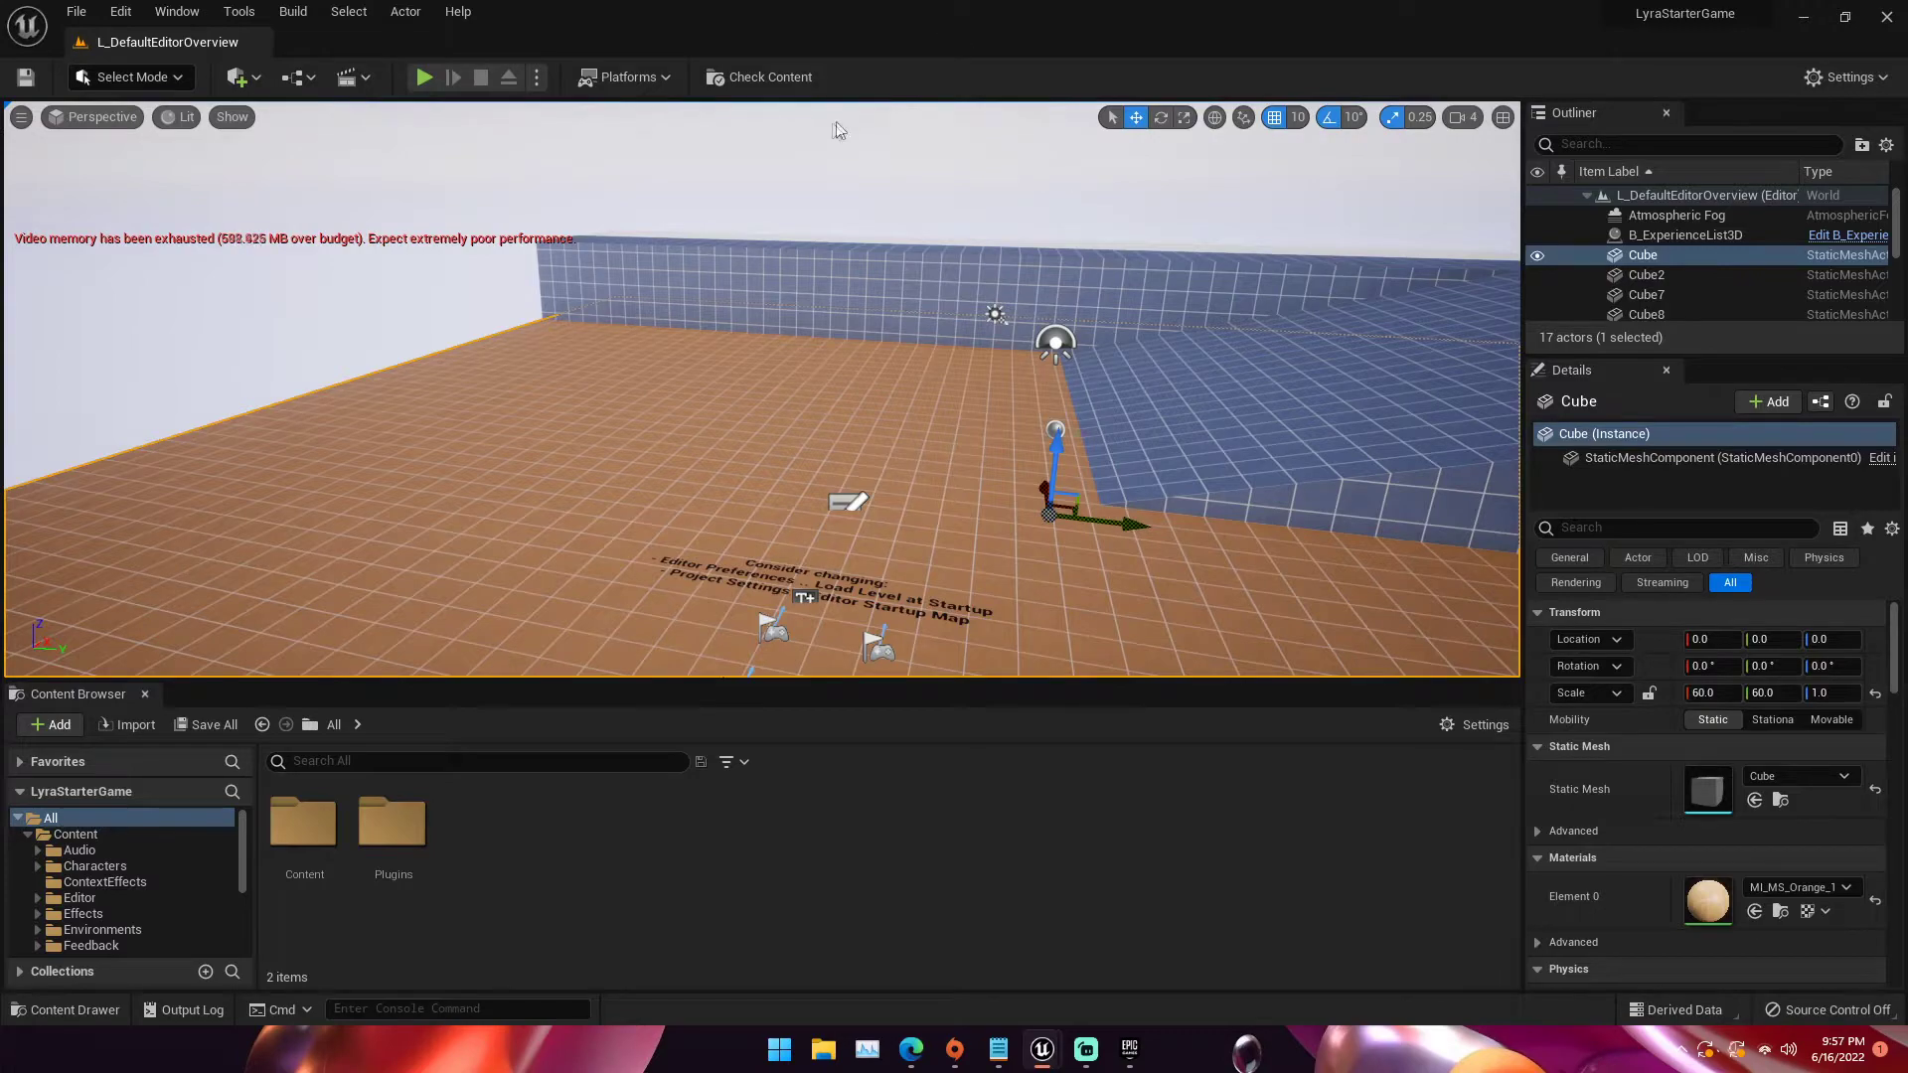
# Create a new level from the Basic template
pyautogui.moveTo(520, 175); pyautogui.dragTo(561, 122, button='right')
pyautogui.moveTo(670, 203); pyautogui.dragTo(685, 203, button='right')
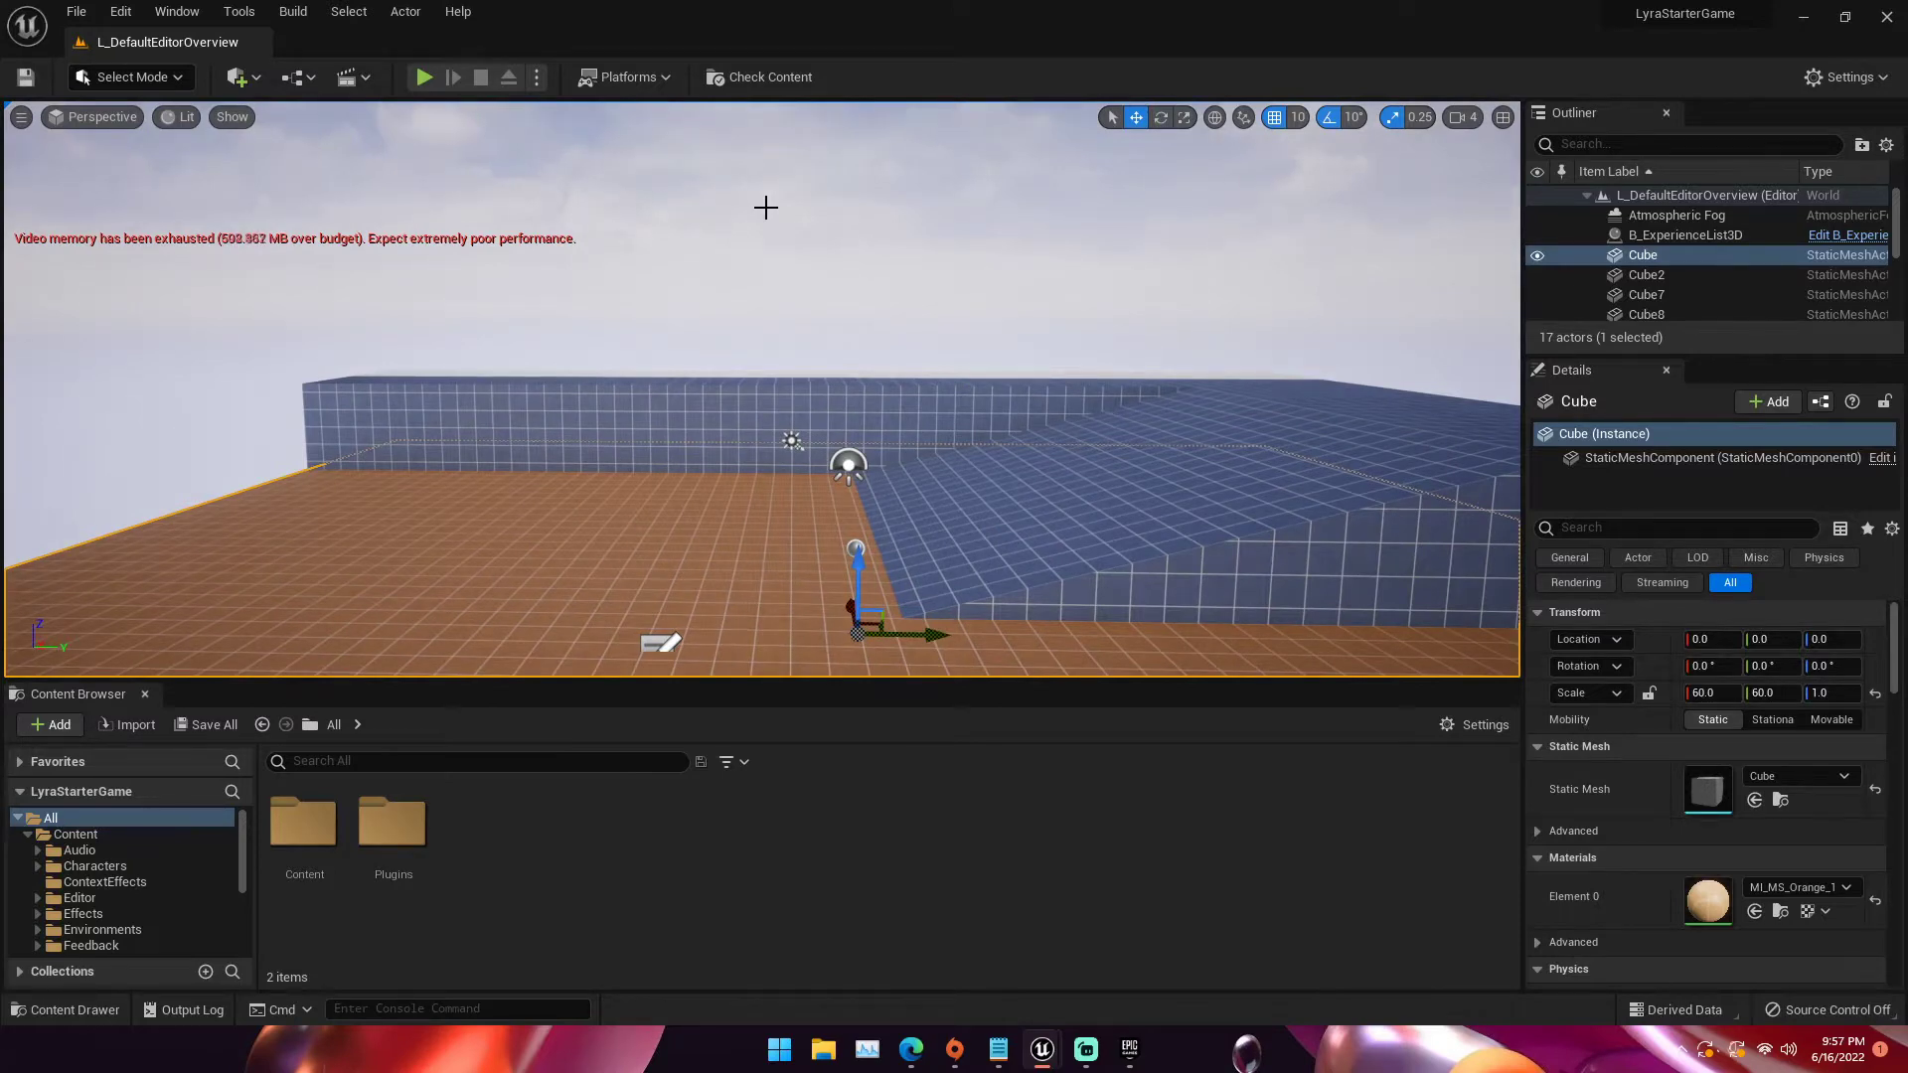
pyautogui.moveTo(881, 262); pyautogui.dragTo(890, 212, button='right')
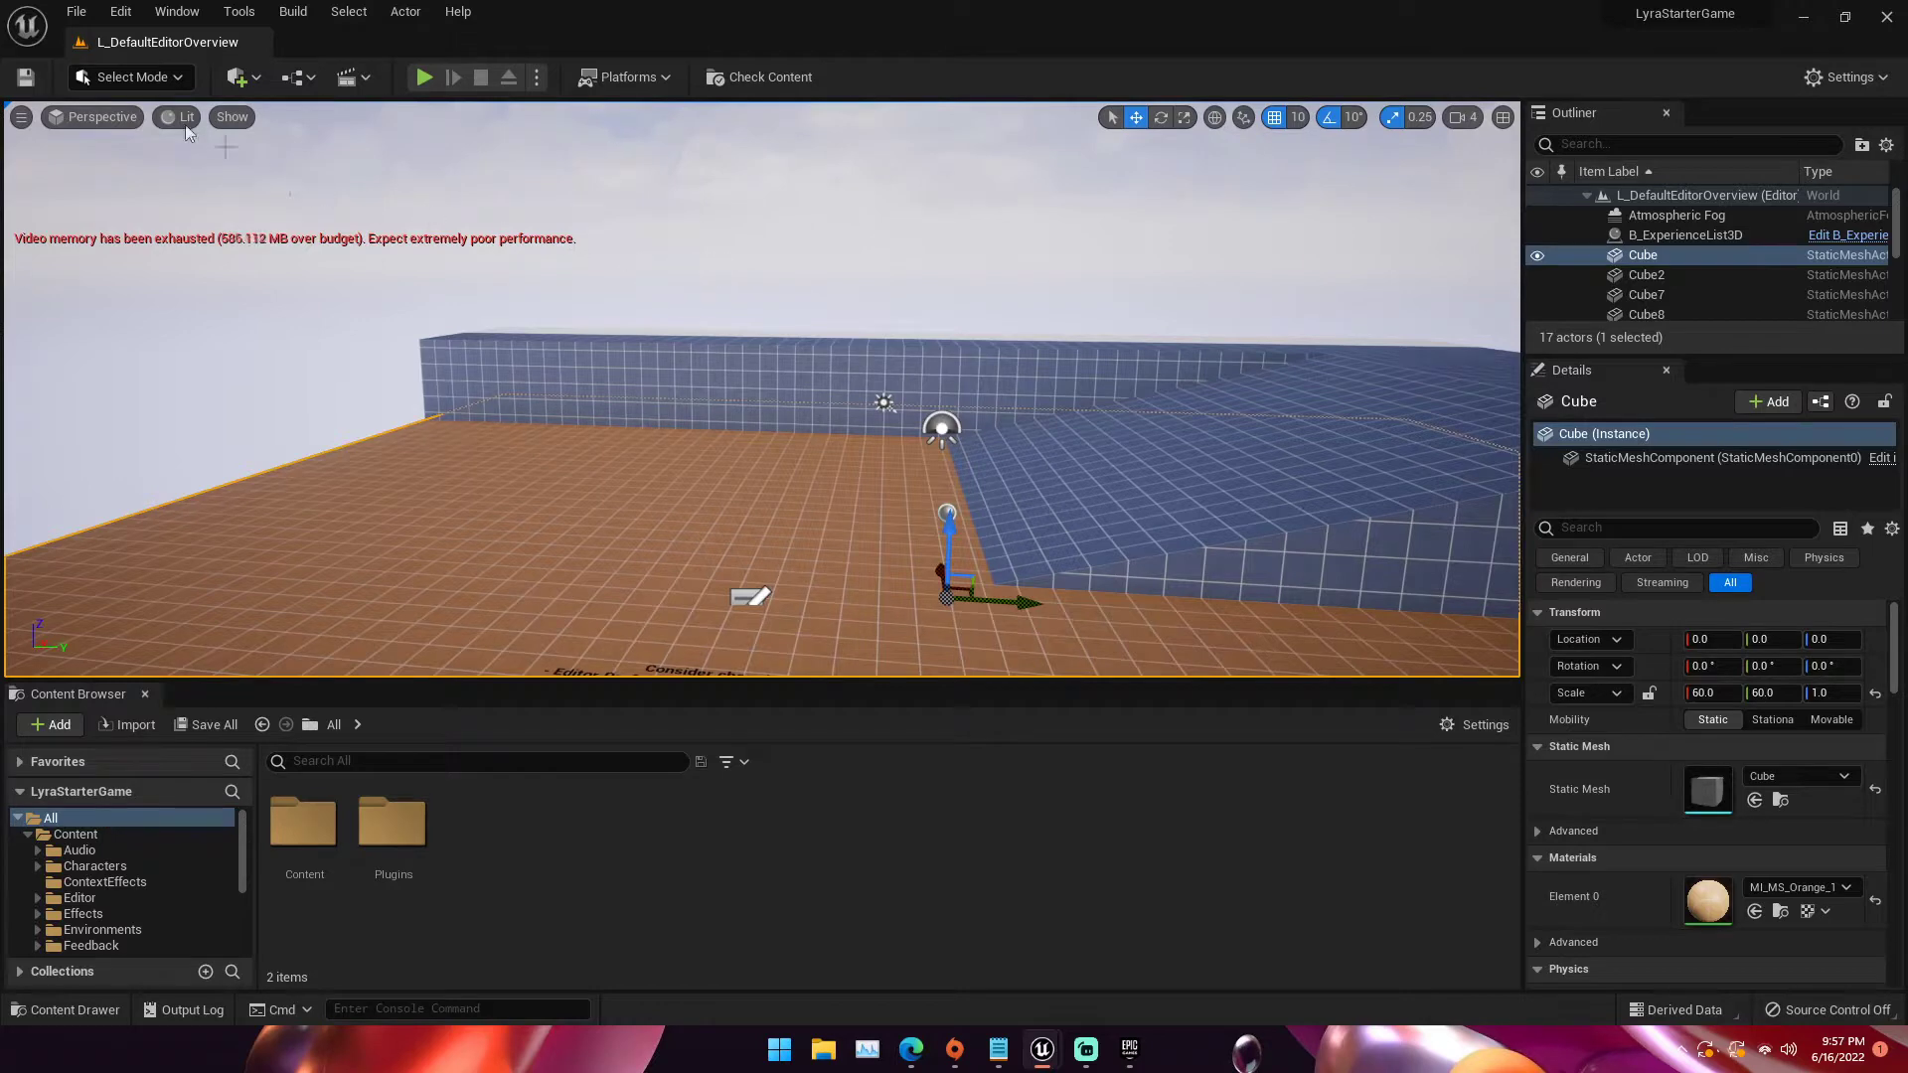
pyautogui.click(77, 12)
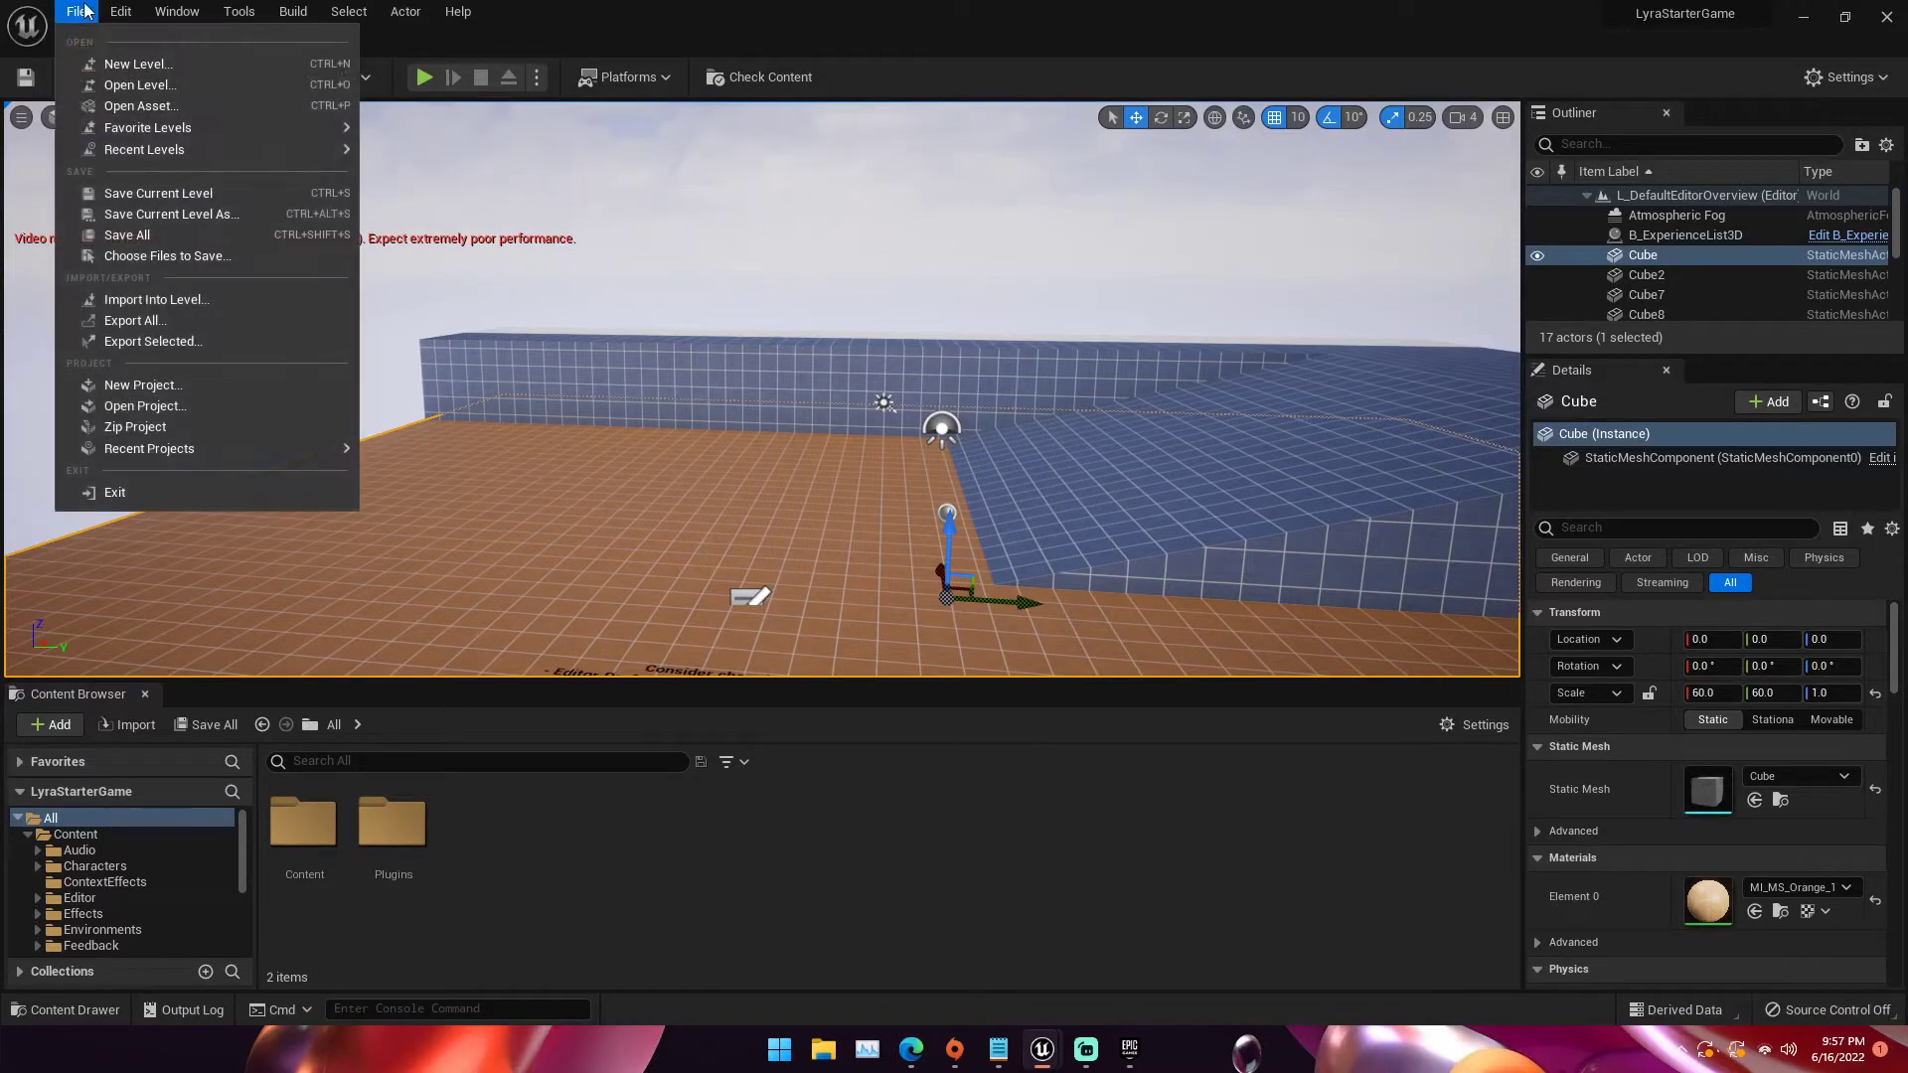
pyautogui.click(132, 72)
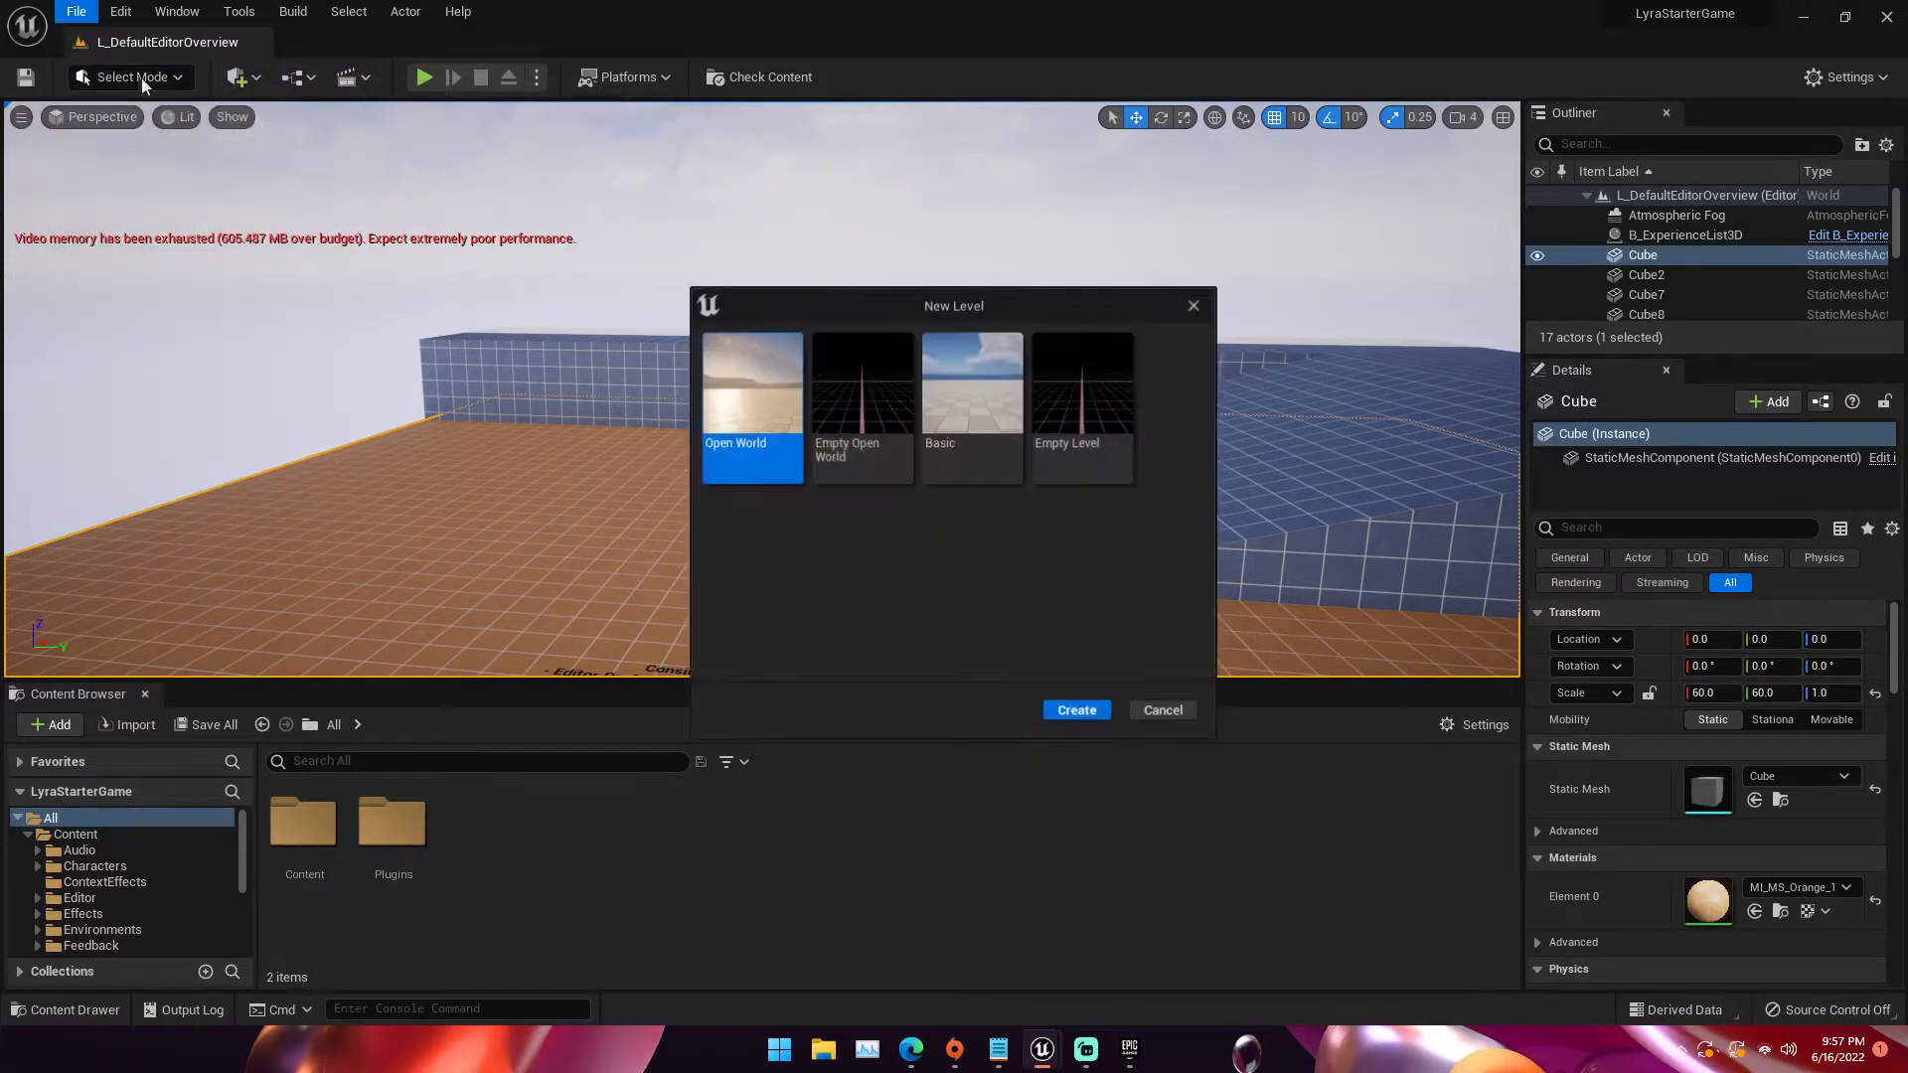
pyautogui.doubleClick(970, 421)
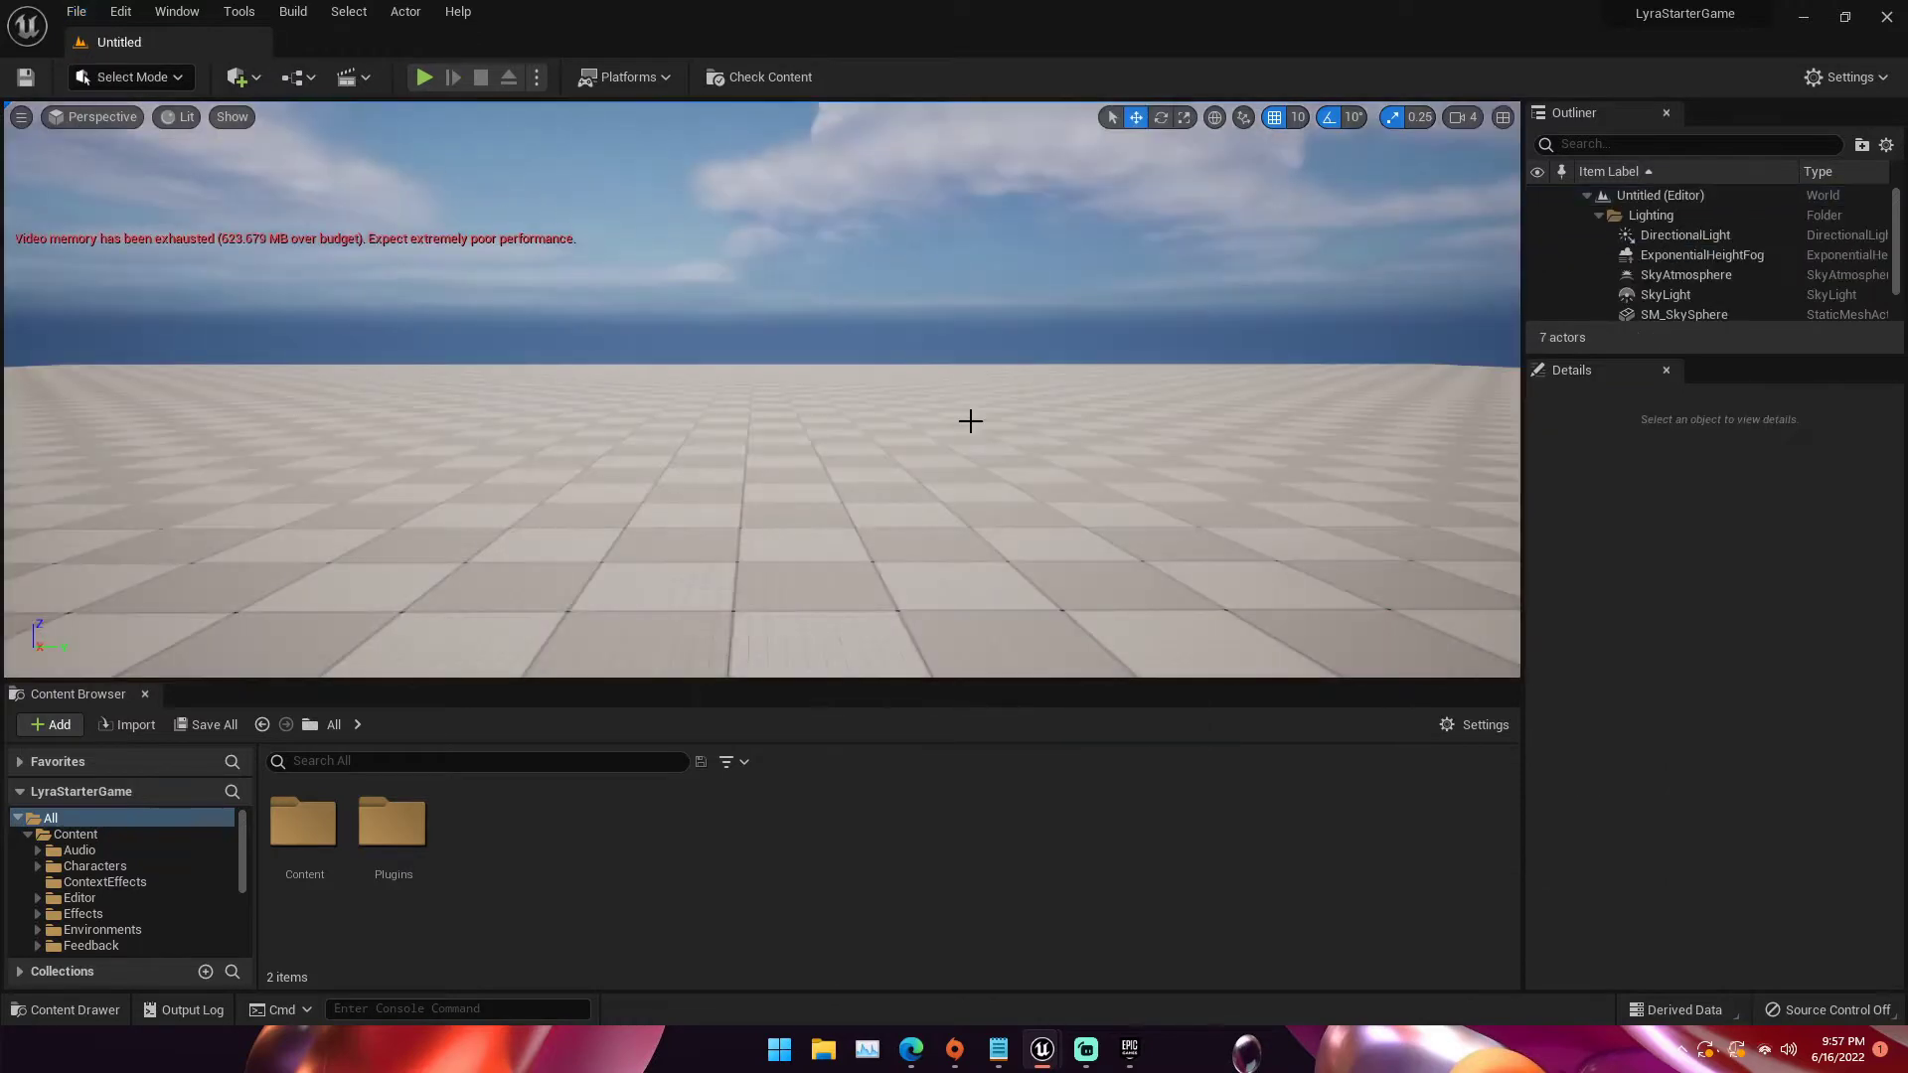
# Delete the checkered floor from the new level
pyautogui.moveTo(970, 422); pyautogui.dragTo(994, 537, button='right')
pyautogui.moveTo(925, 362)
pyautogui.mouseDown(button='right')
pyautogui.moveTo(926, 279)
pyautogui.moveTo(909, 298)
pyautogui.moveTo(925, 362)
pyautogui.mouseUp(button='right')
pyautogui.press('s')
pyautogui.click(925, 361)
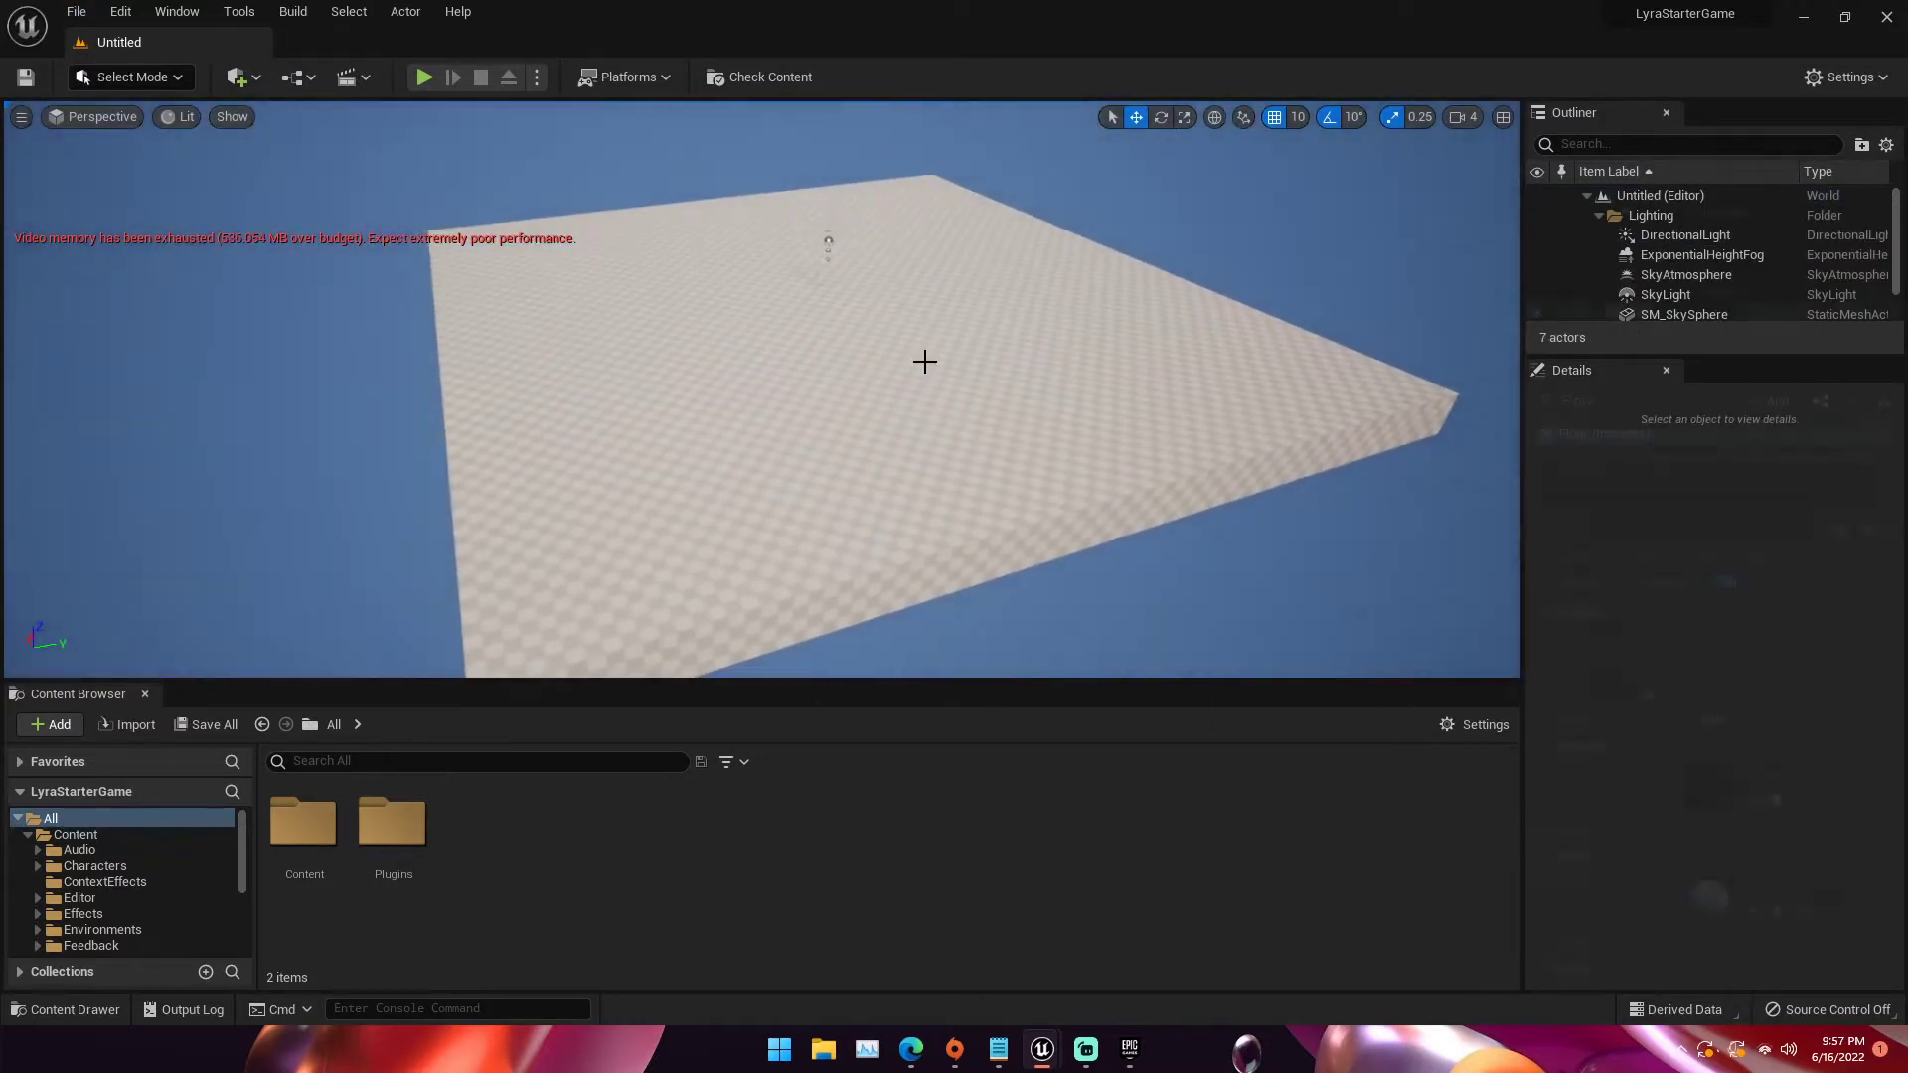
pyautogui.press('Delete')
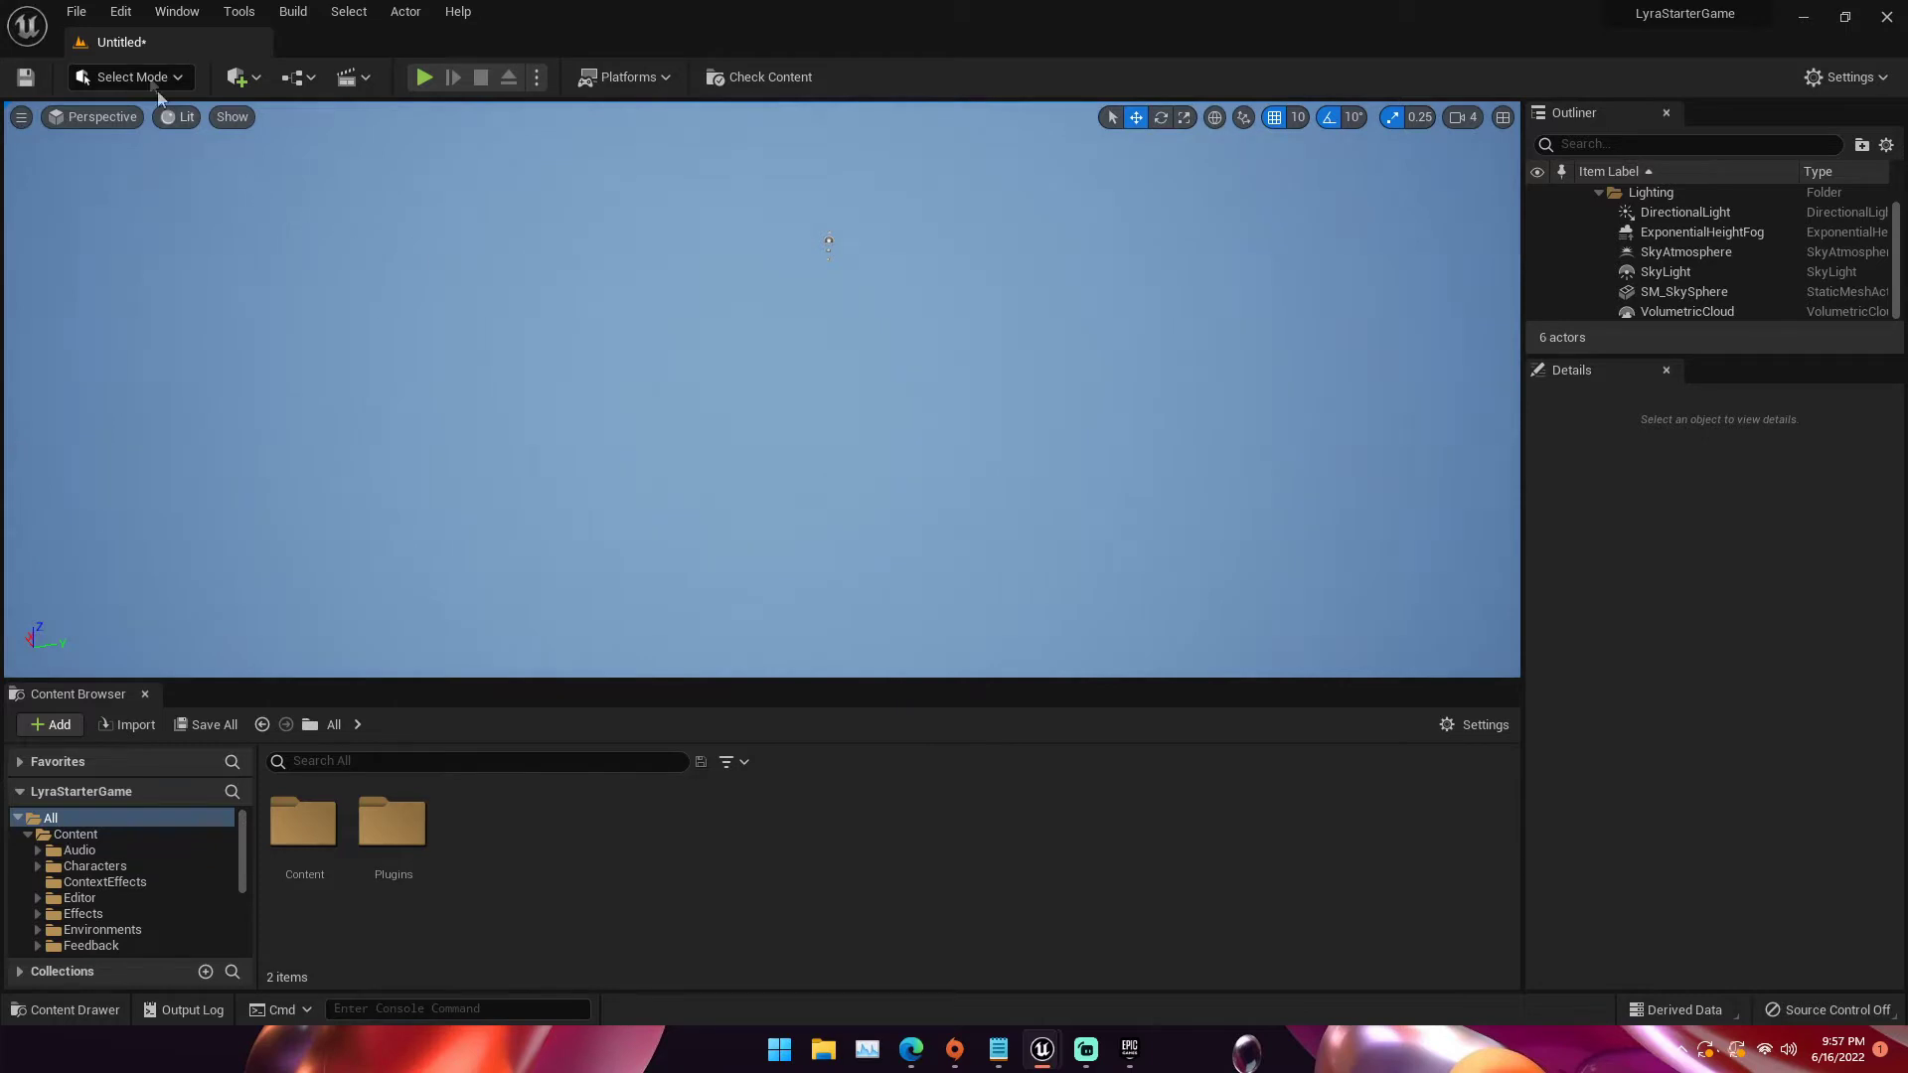
# Check in the plugin list whether the Landmass and Water plugins are enabled
pyautogui.click(120, 12)
pyautogui.click(183, 324)
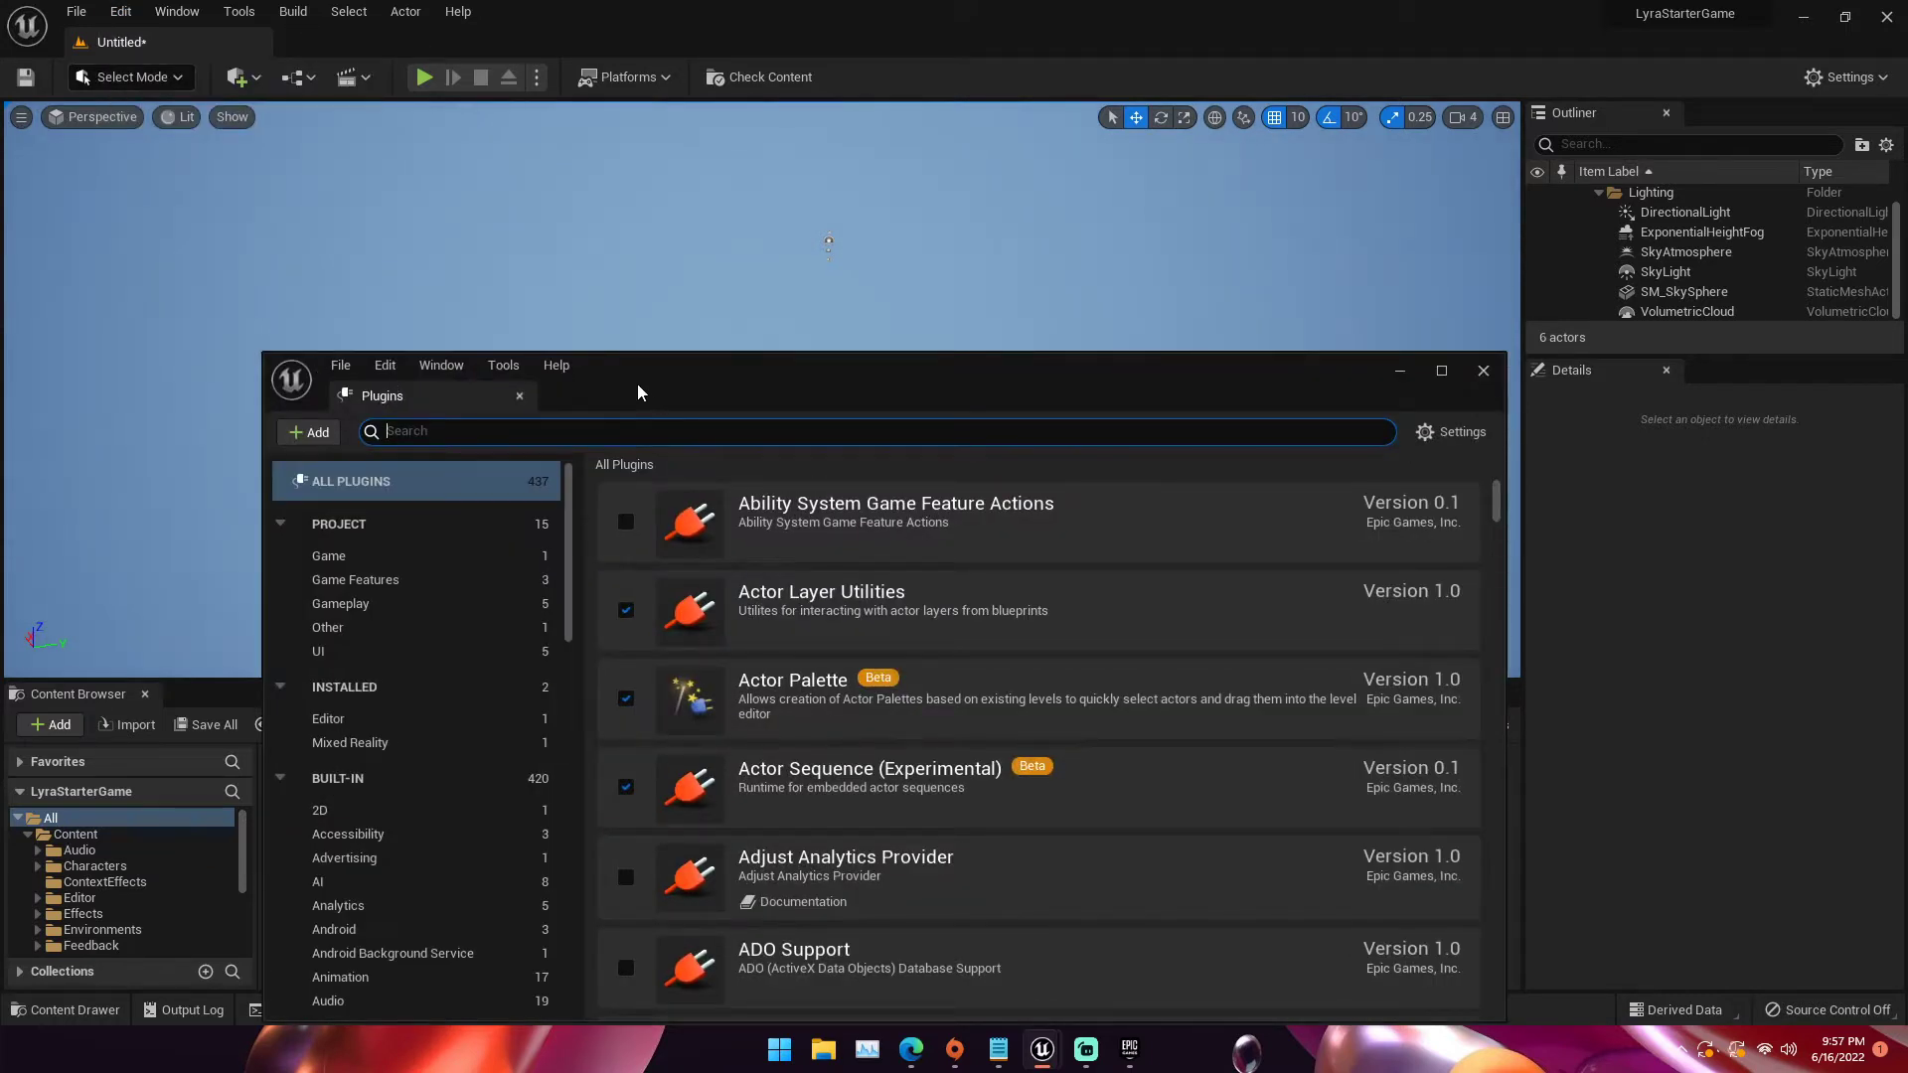
pyautogui.write('Landmass')
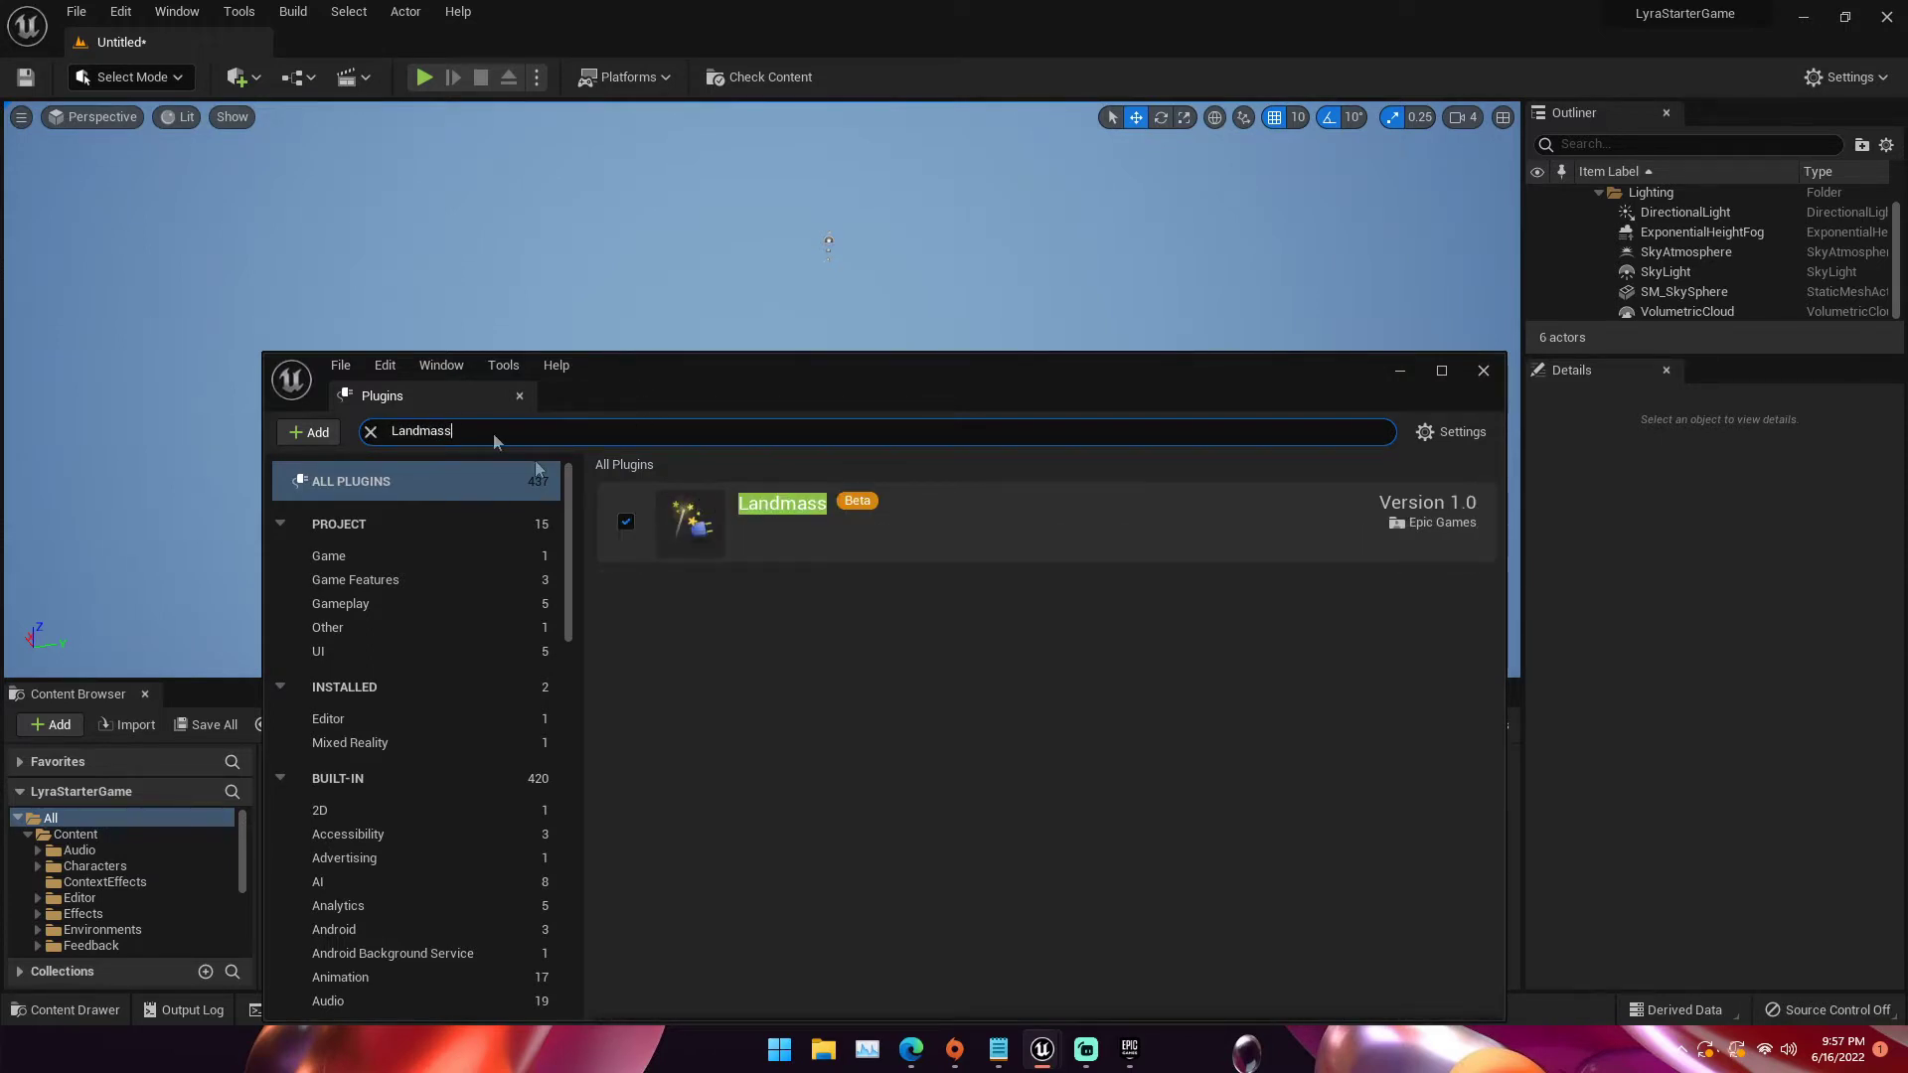
pyautogui.hotkey('ctrl', 'a')
pyautogui.write('Water')
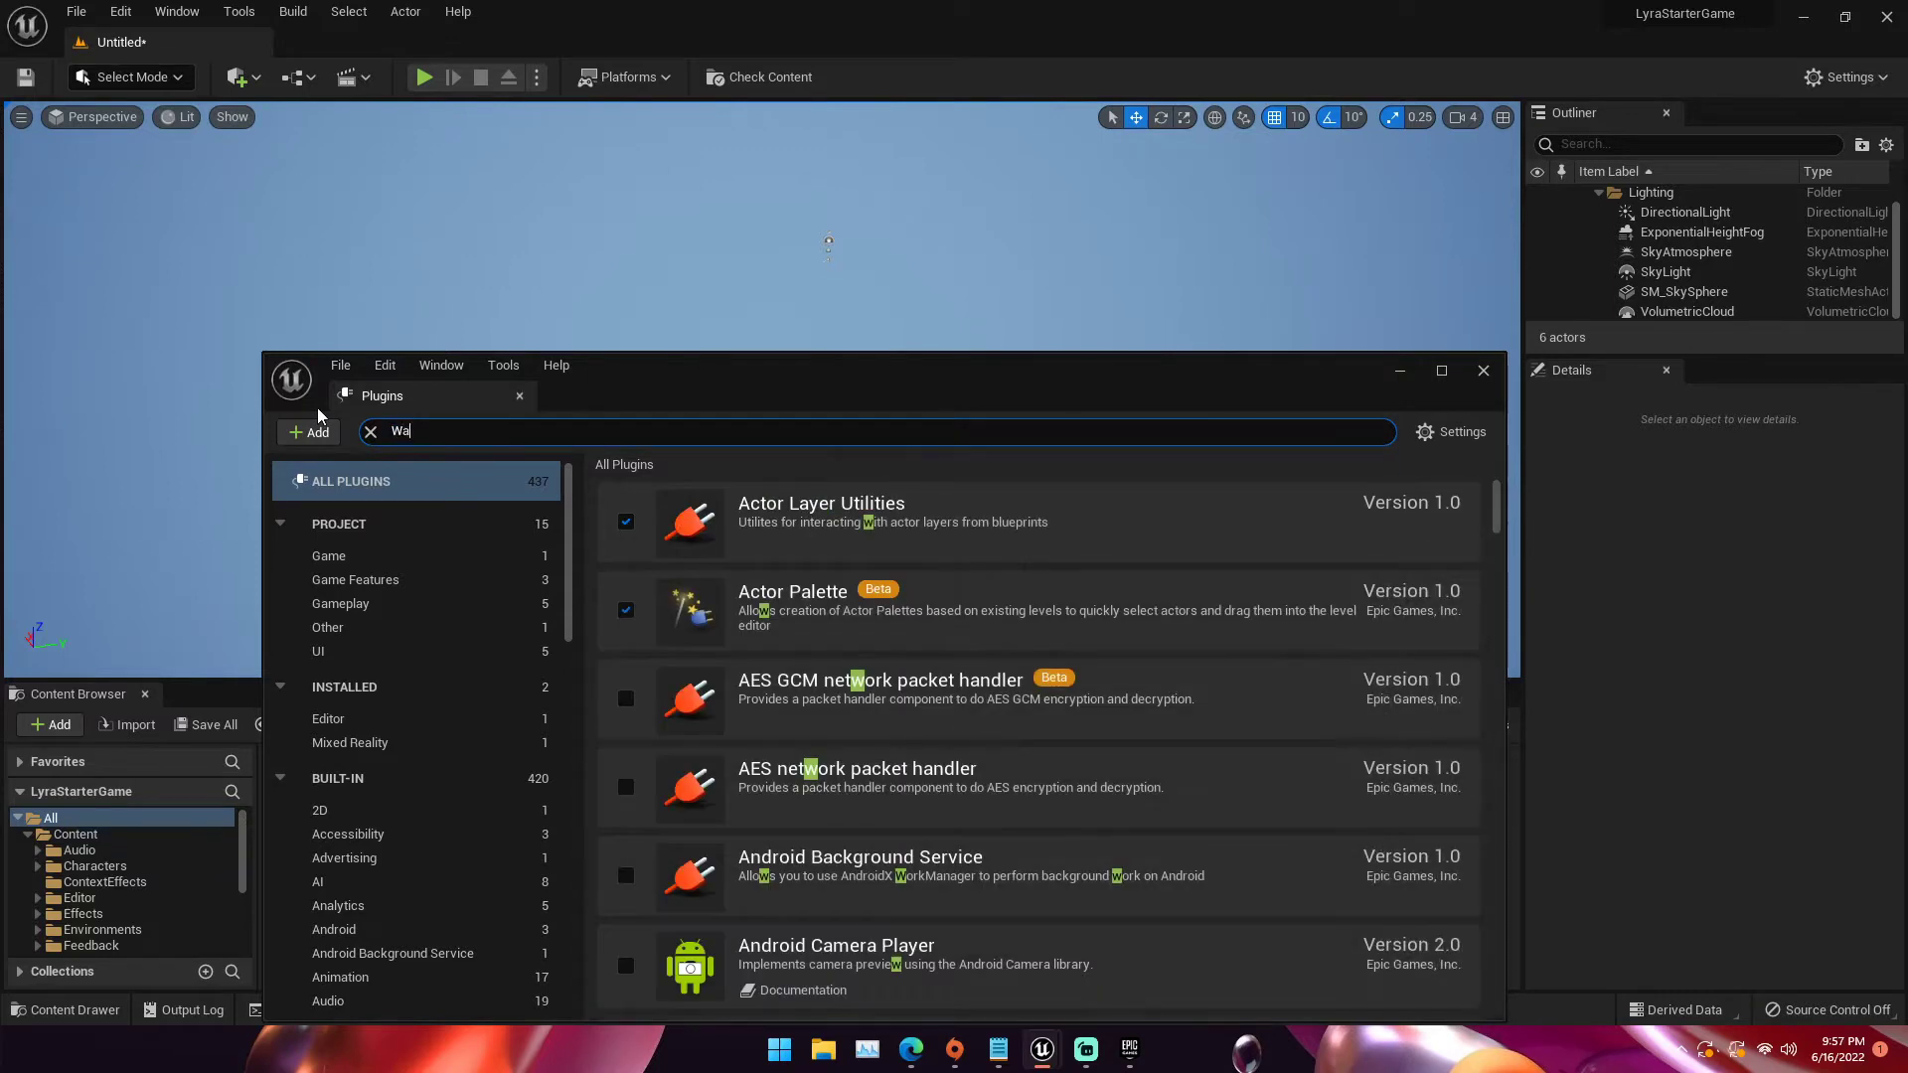
pyautogui.click(796, 766)
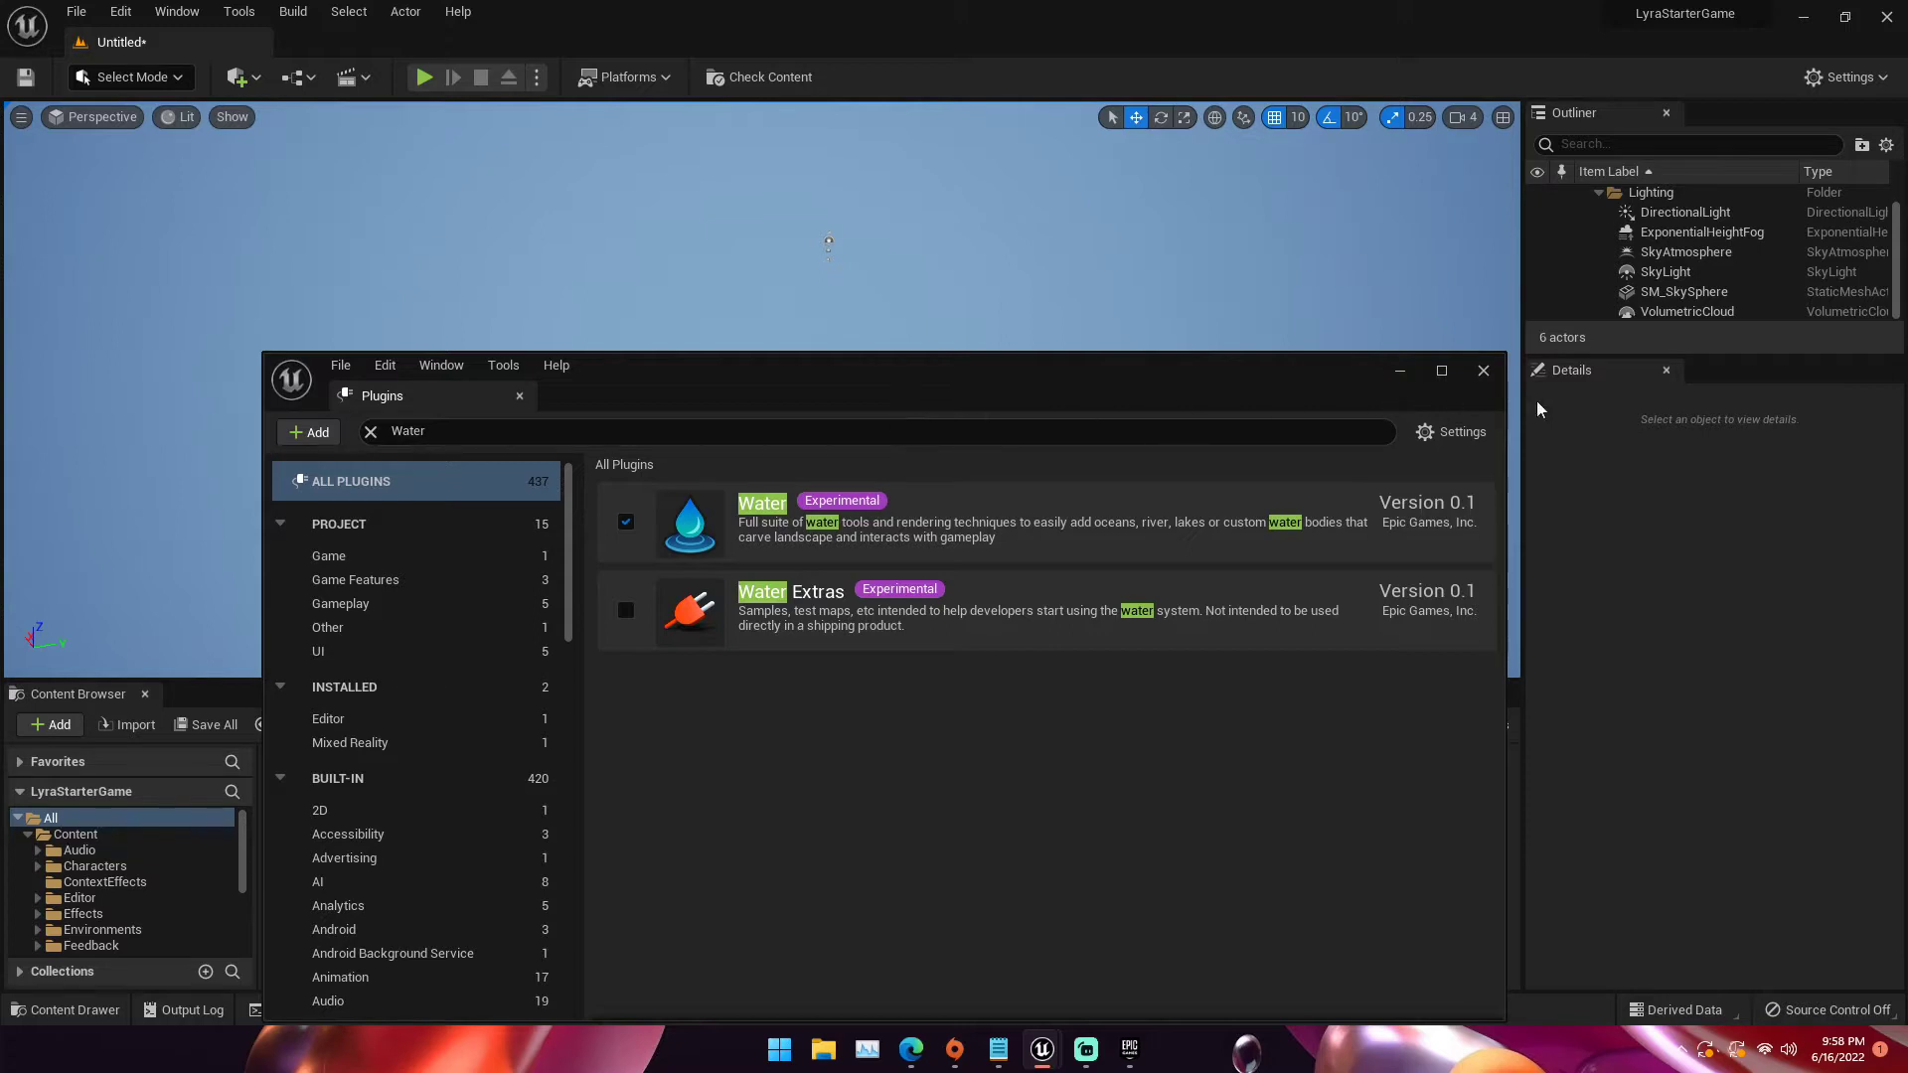
pyautogui.click(1483, 371)
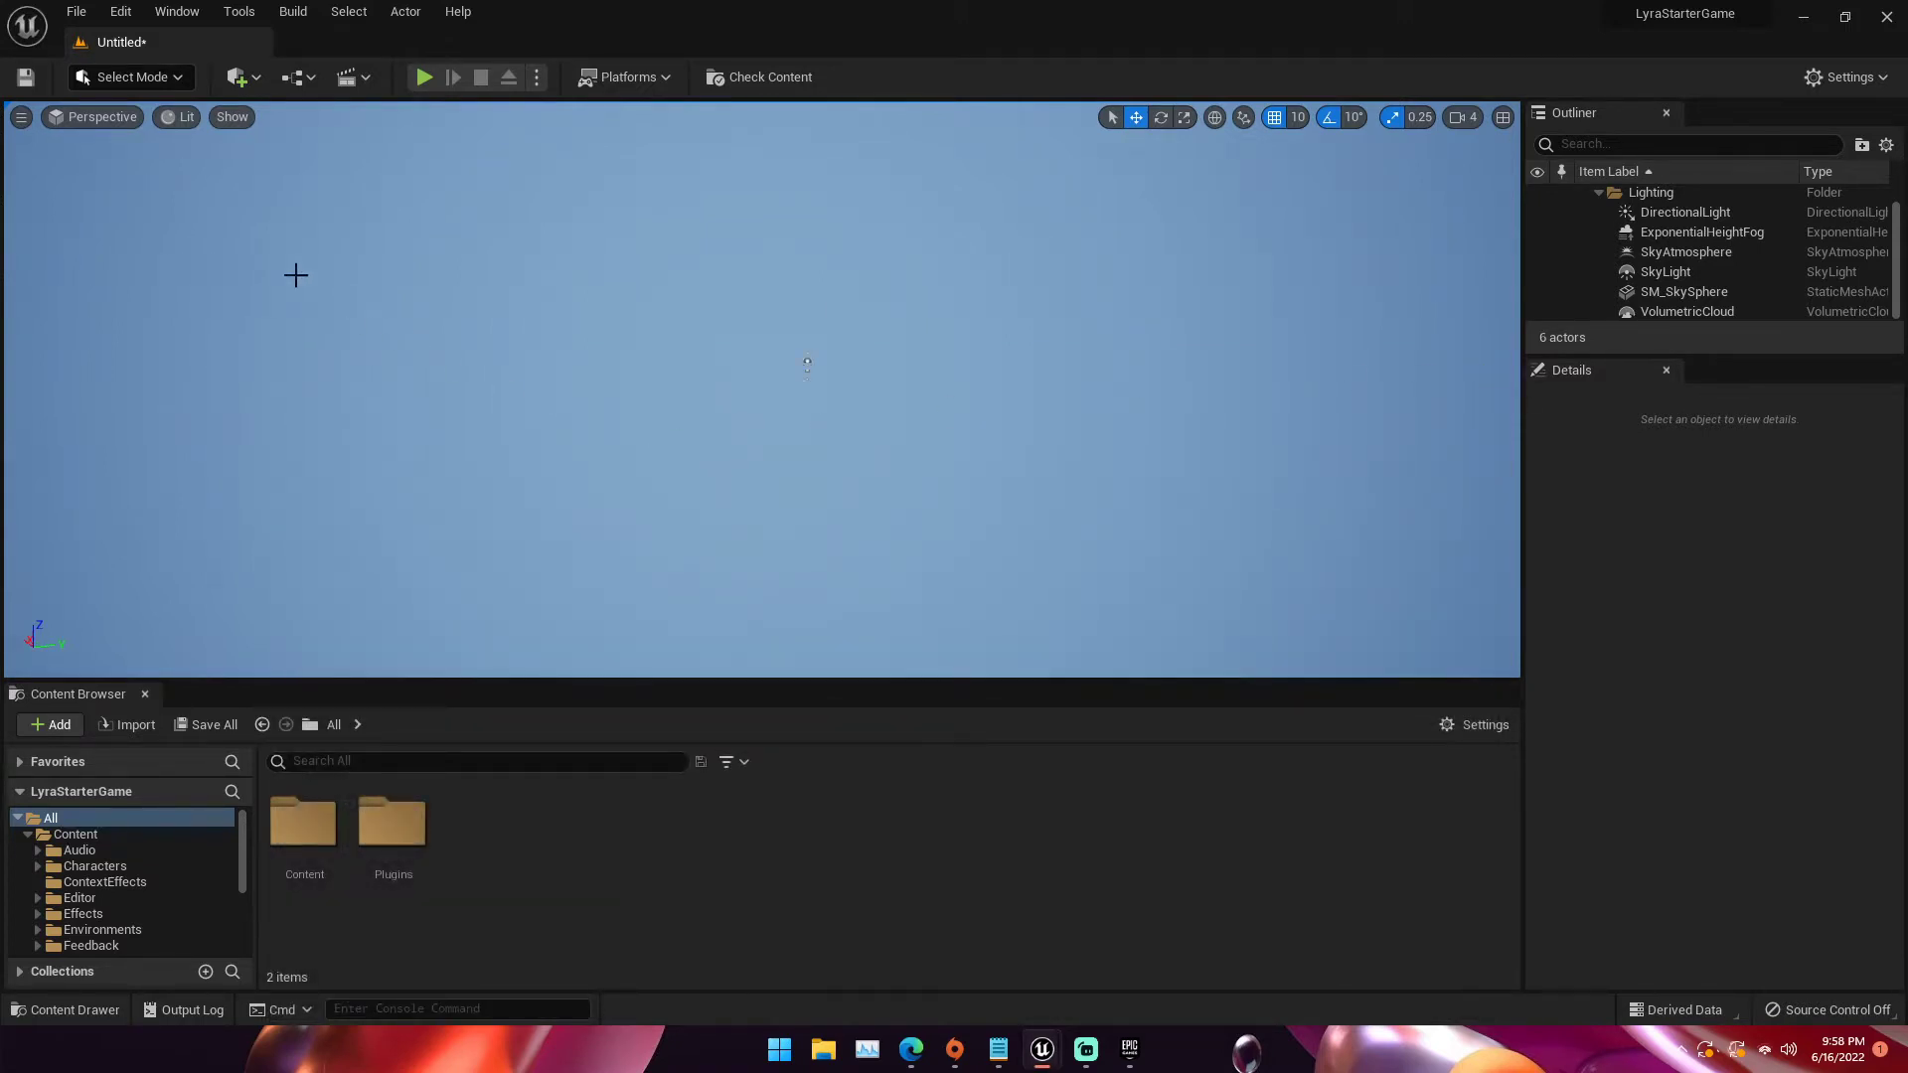
# Switch to Landscape mode and set up a newly created landscape, not an imported one, with edit layers enabled
pyautogui.click(137, 79)
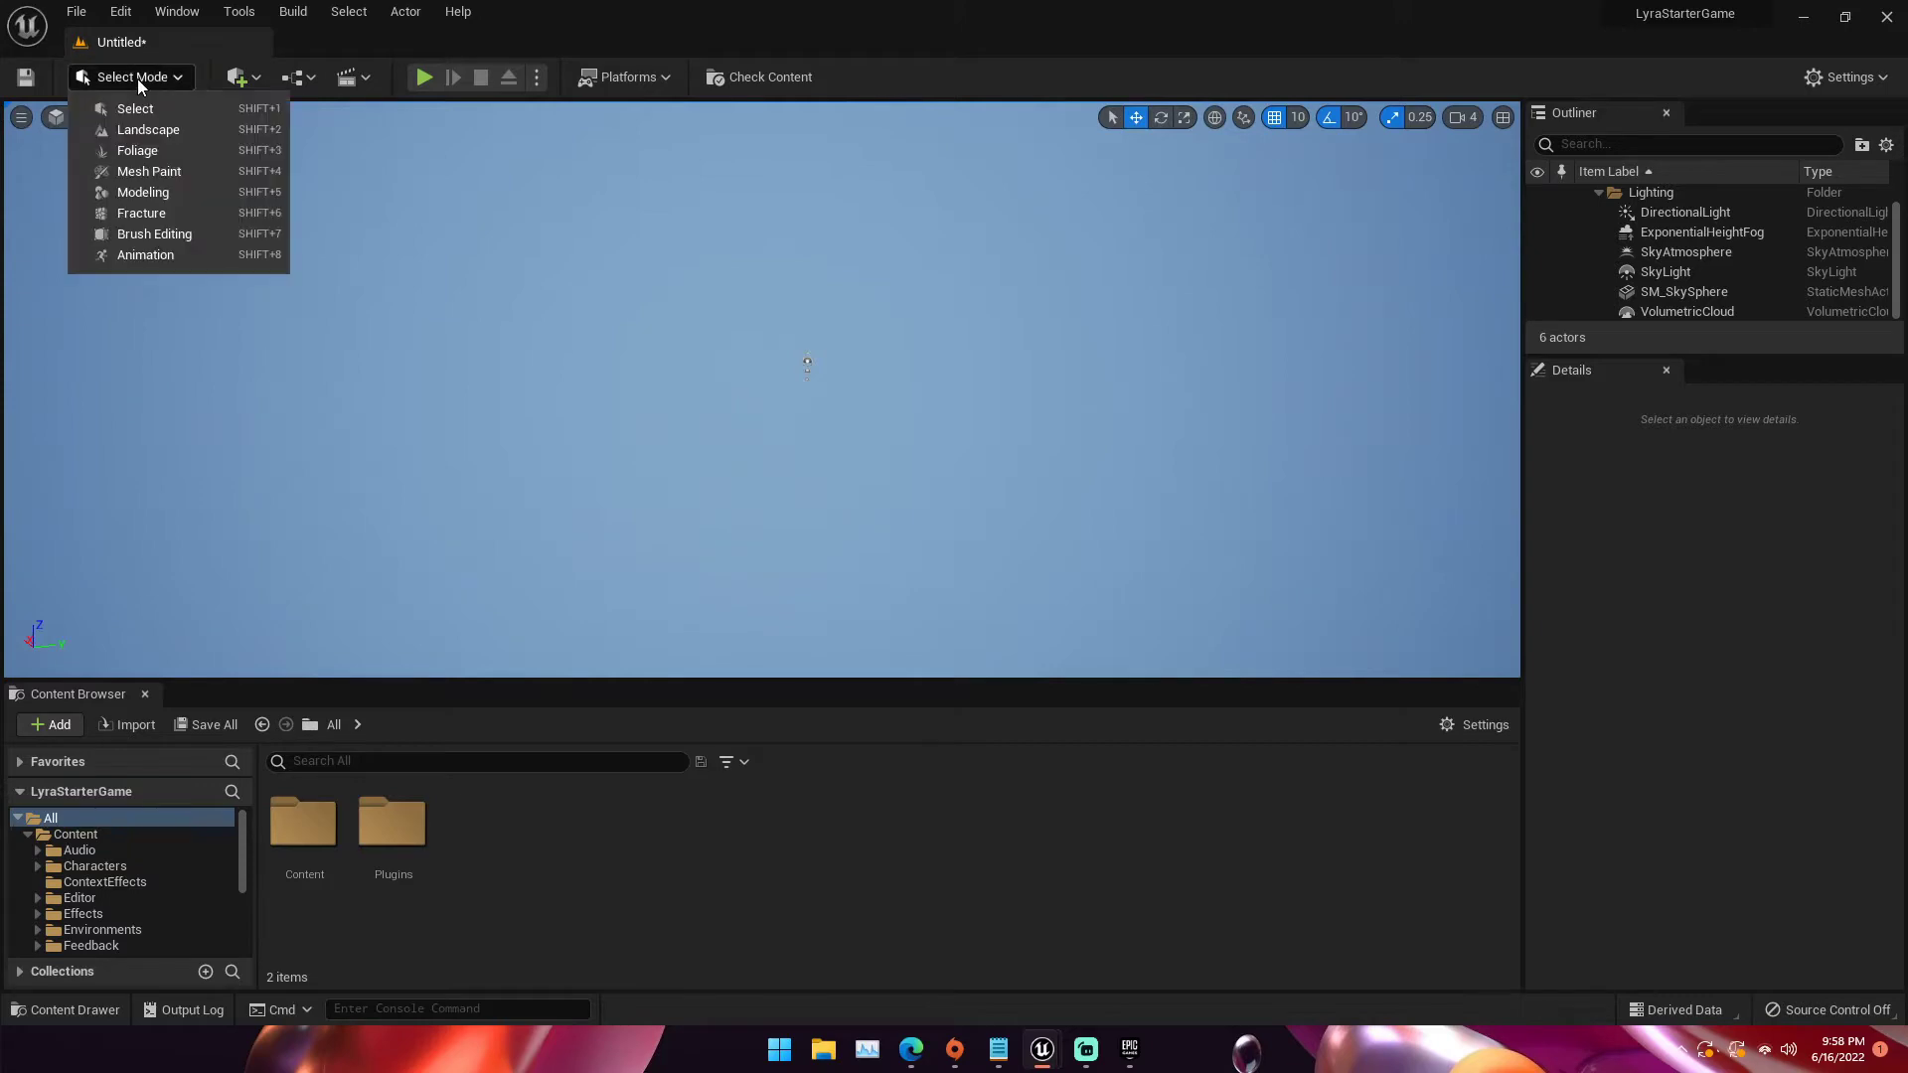
pyautogui.click(143, 129)
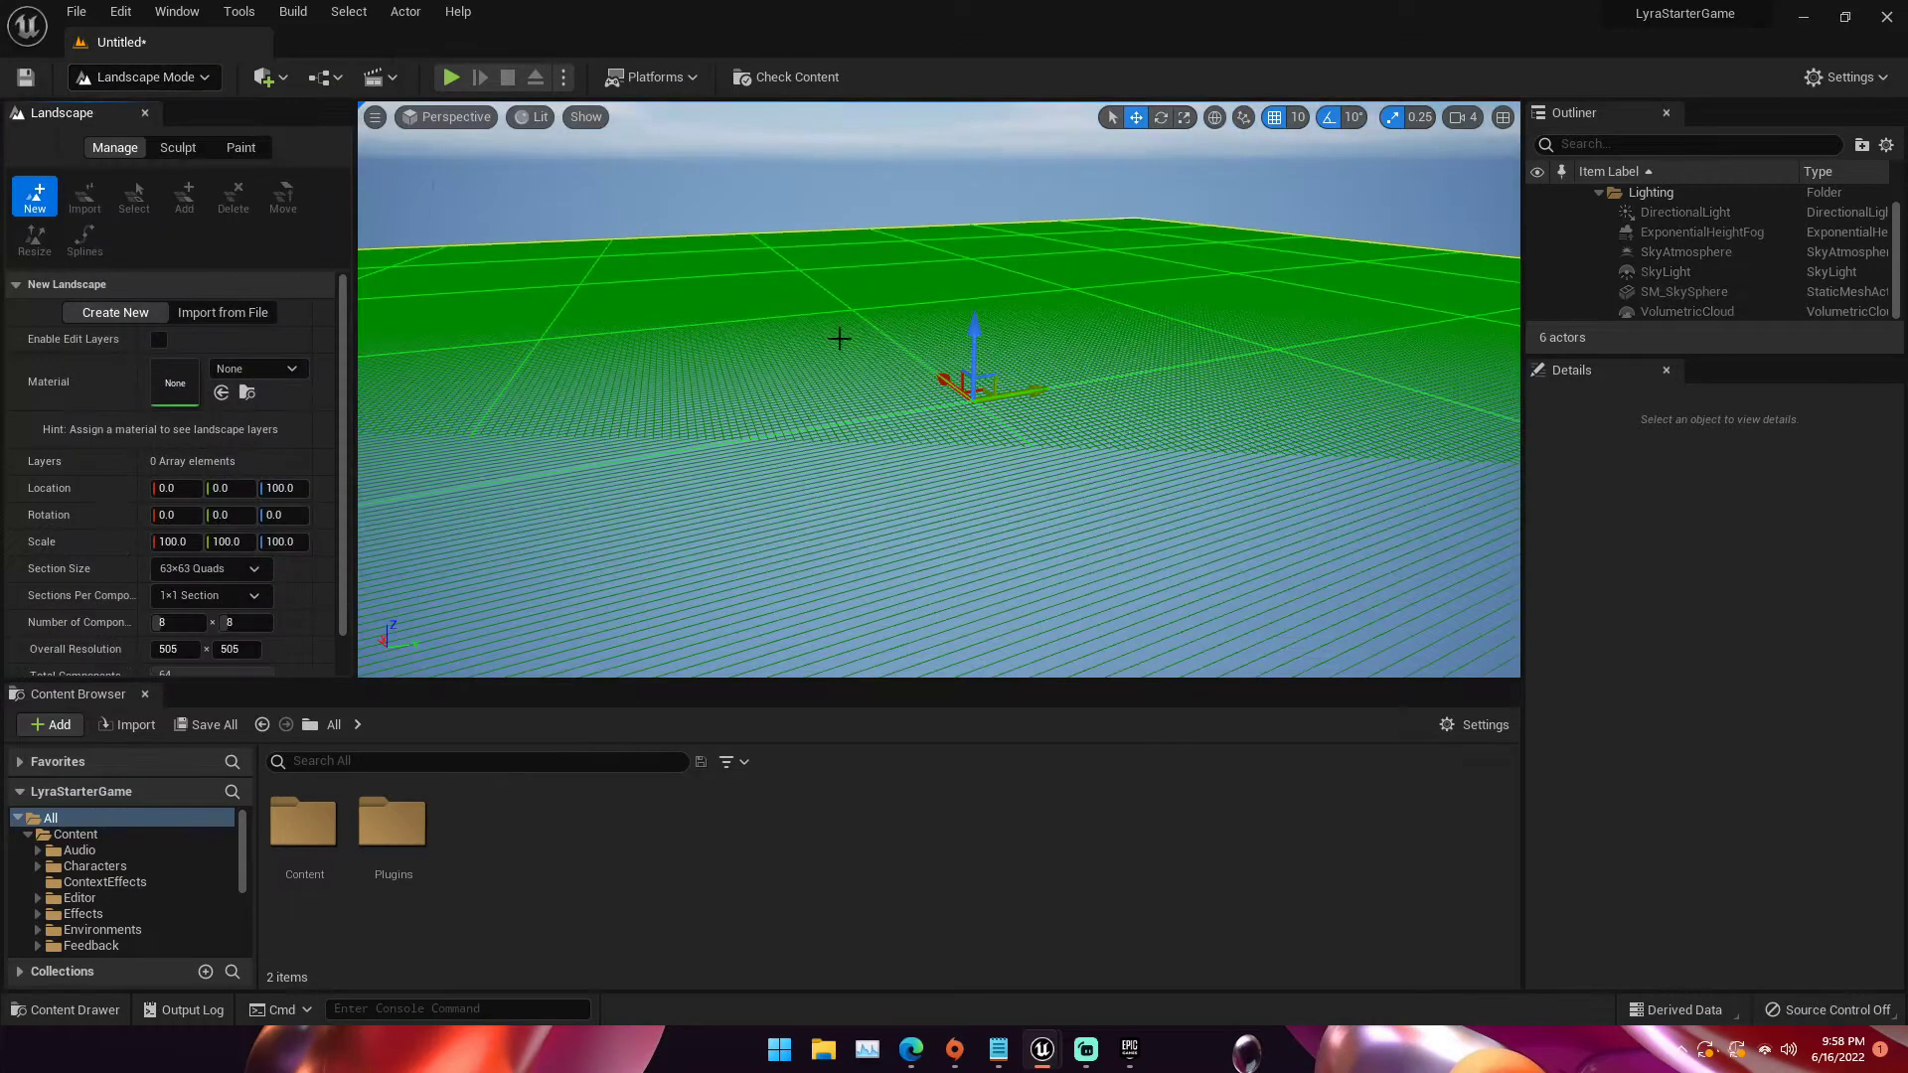
pyautogui.moveTo(839, 336); pyautogui.dragTo(527, 384, button='right')
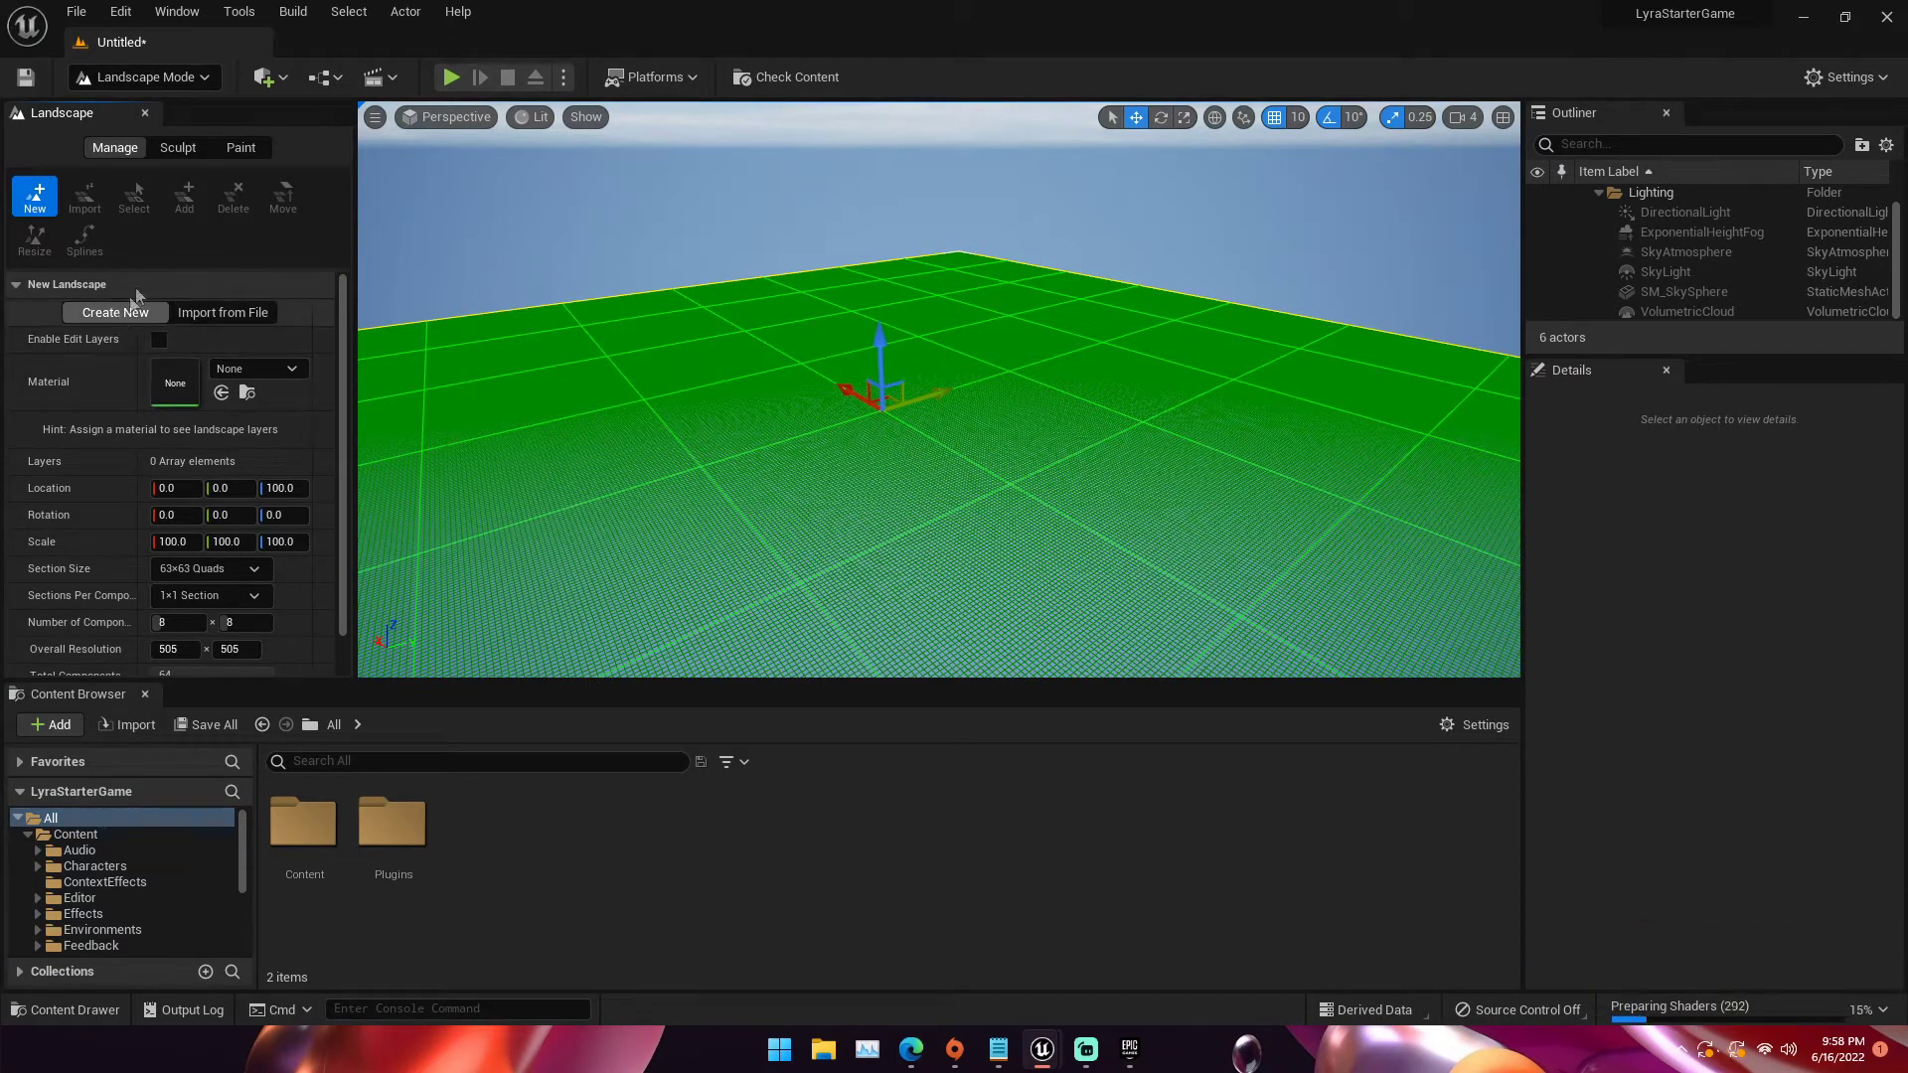
pyautogui.click(199, 314)
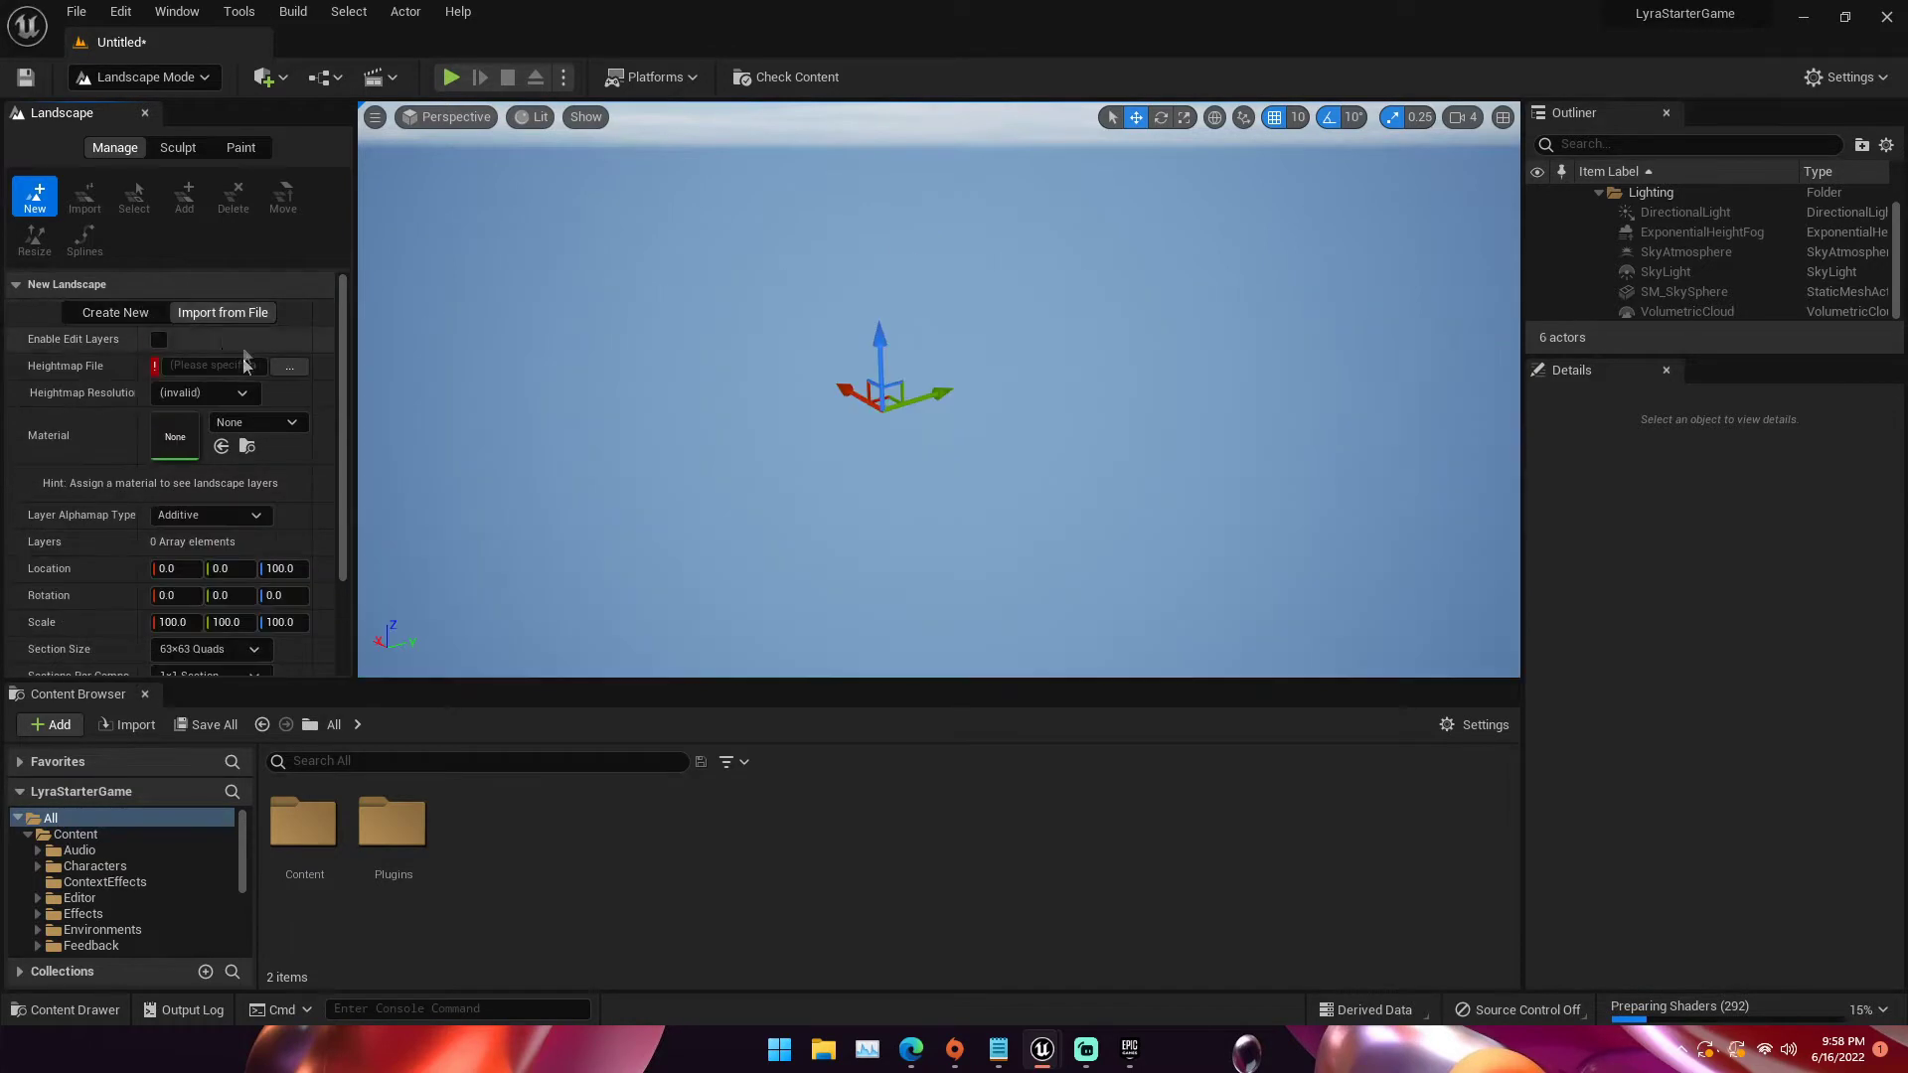
pyautogui.click(163, 312)
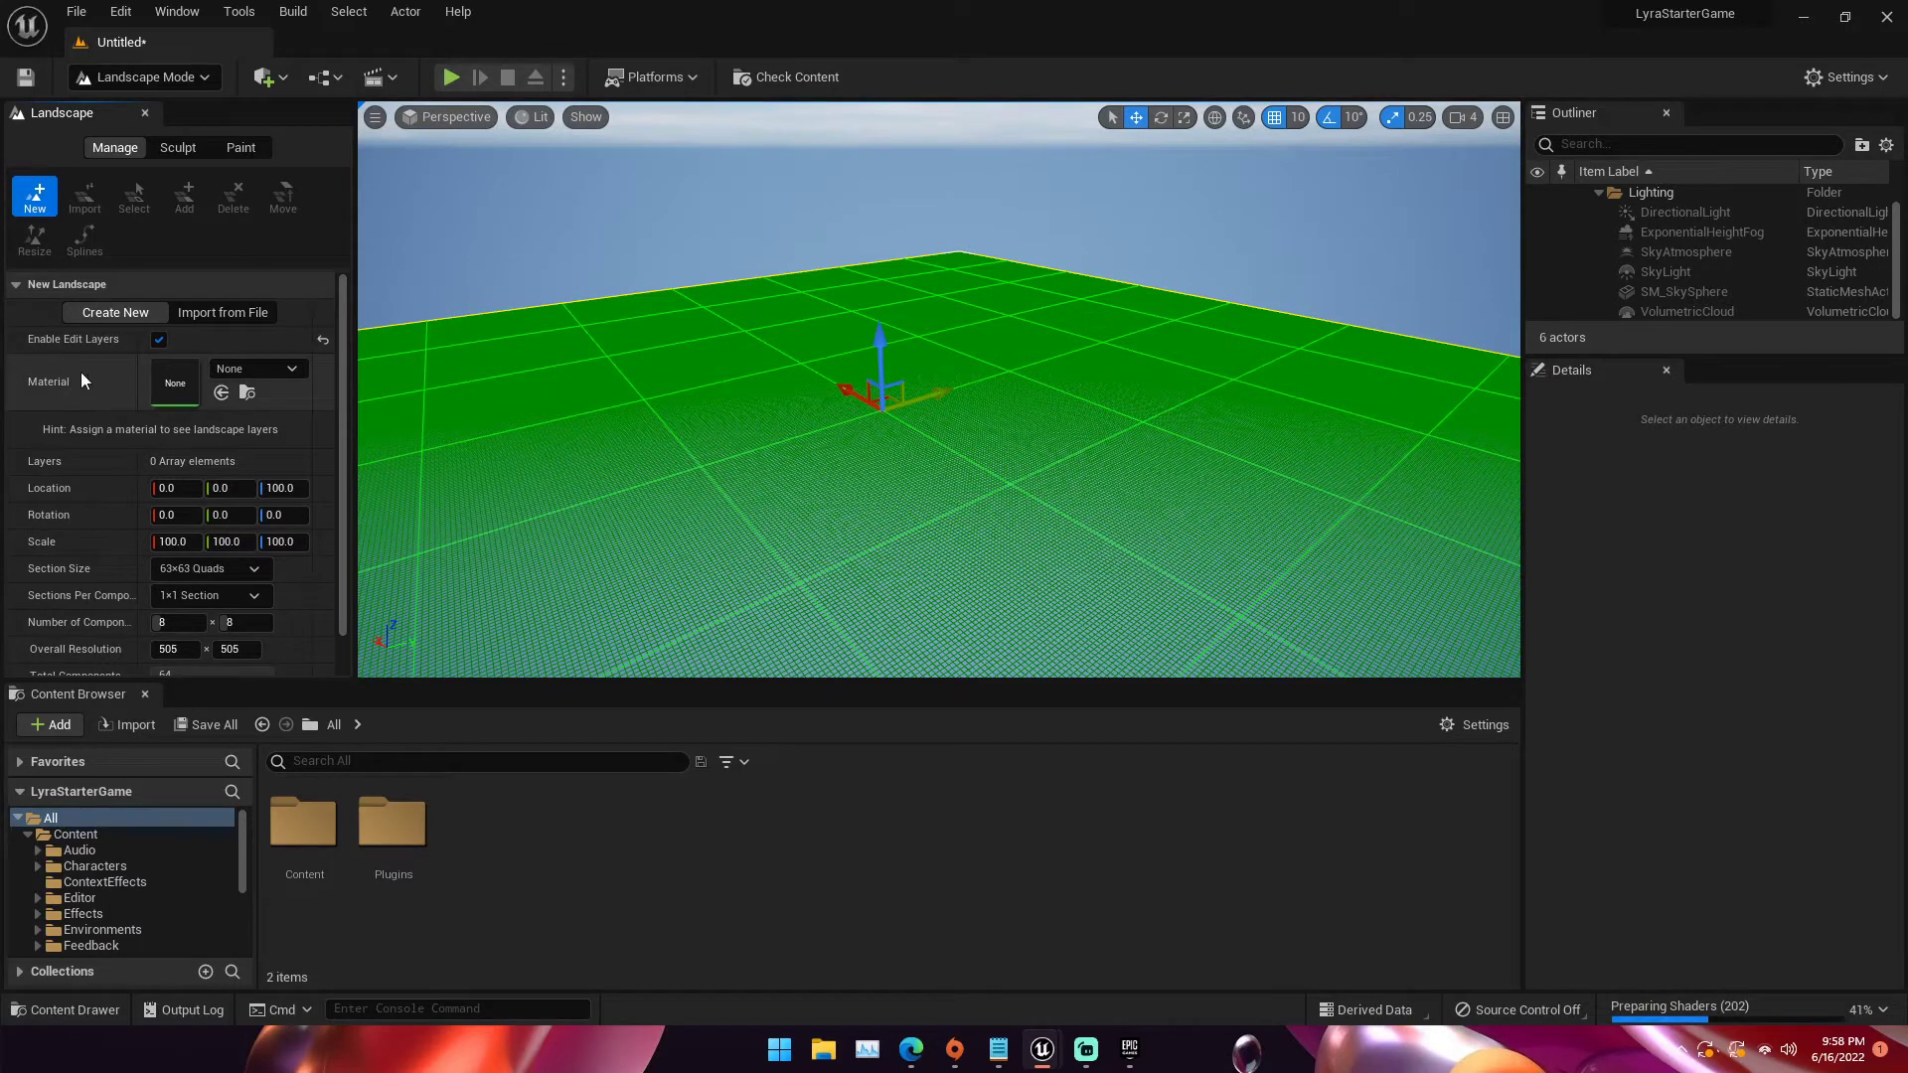
# Set the landscape's sections per component to 2×2 Sections and create it
pyautogui.scroll(-1, 227, 407)
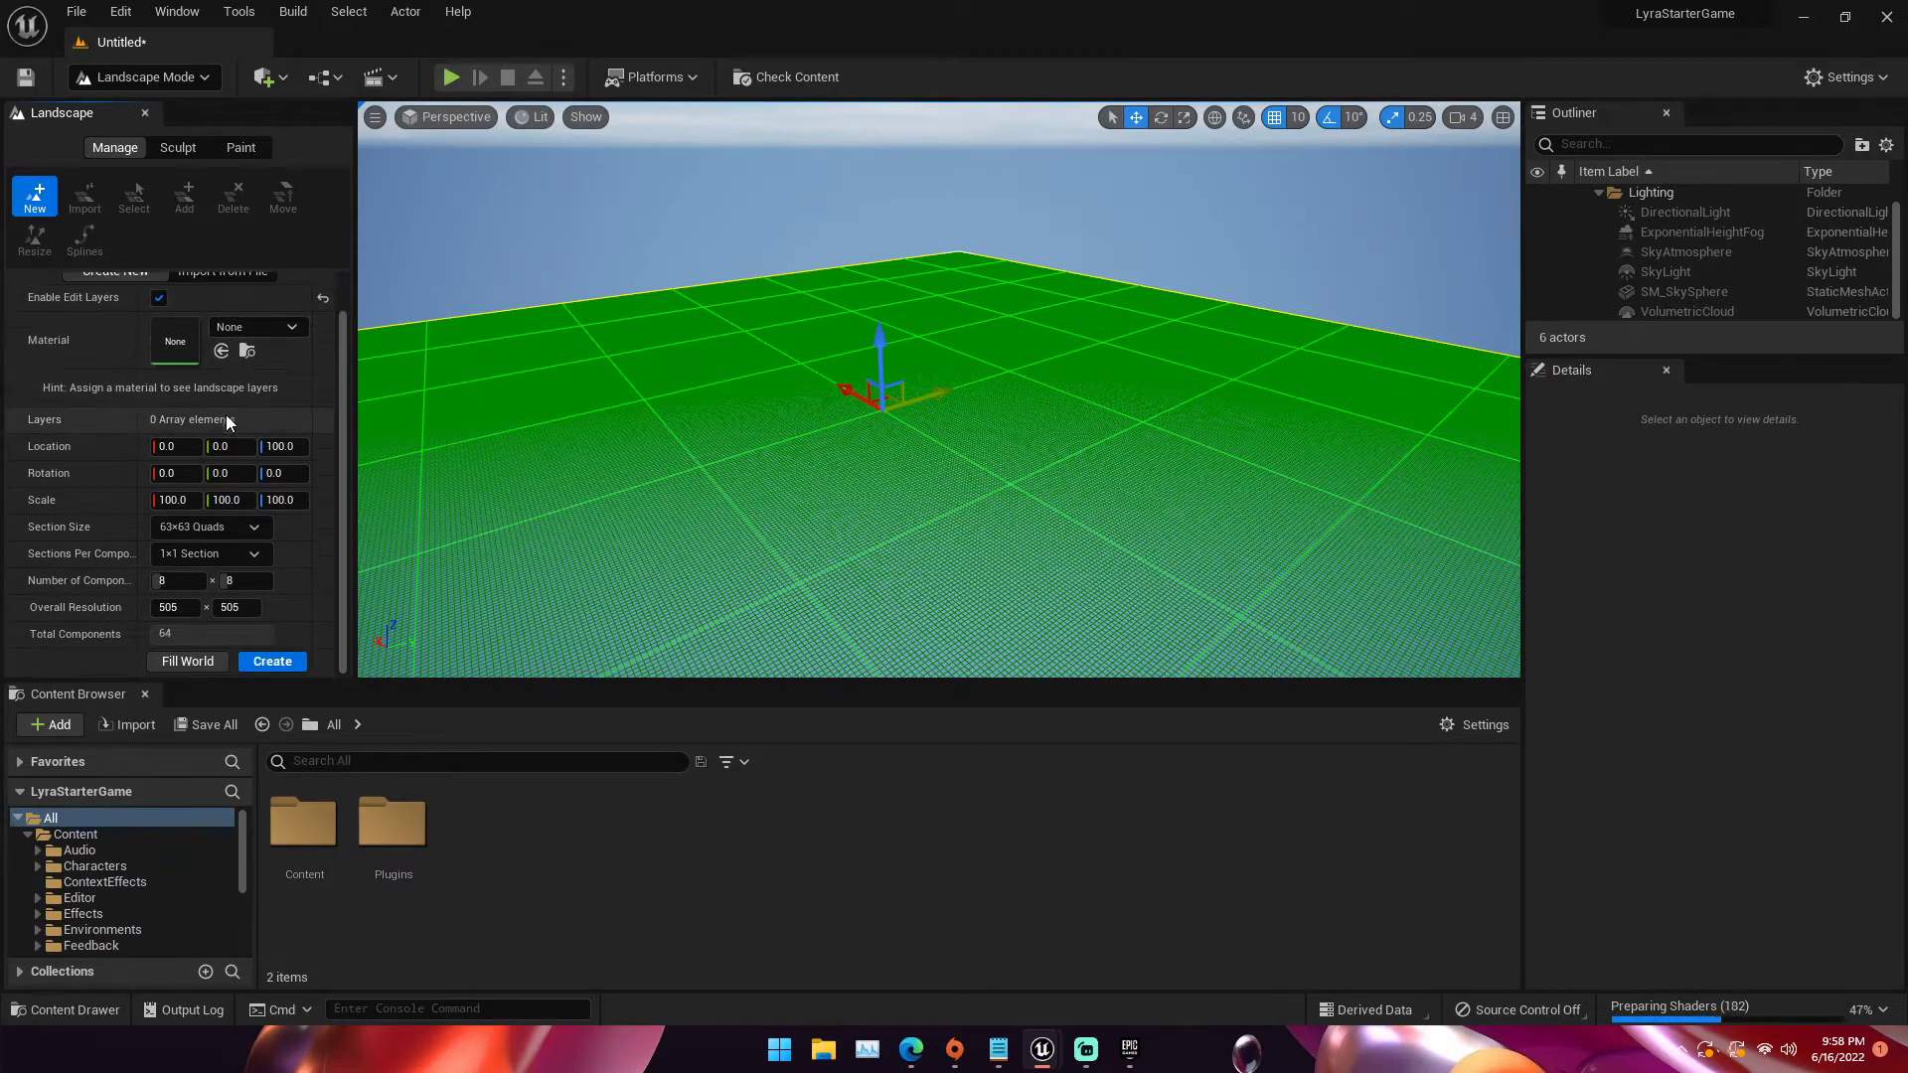
pyautogui.click(206, 558)
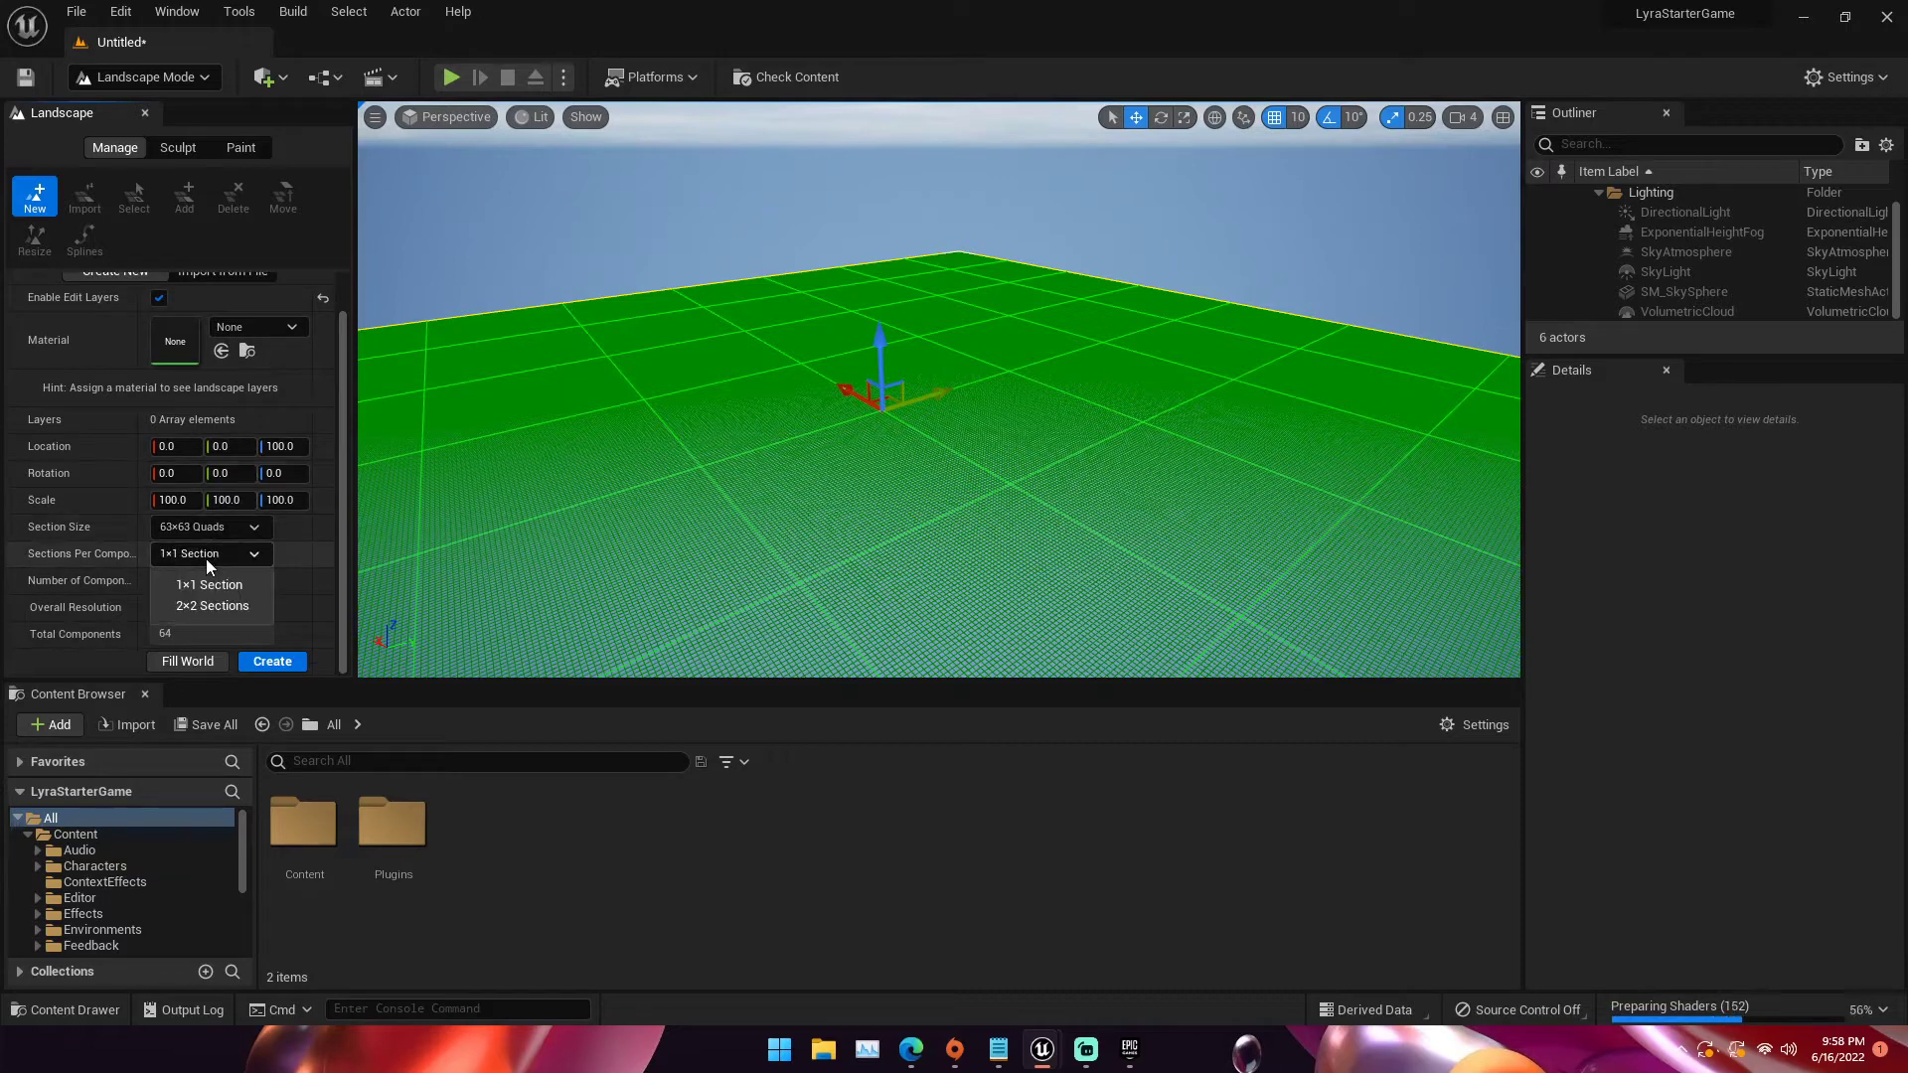
pyautogui.click(212, 605)
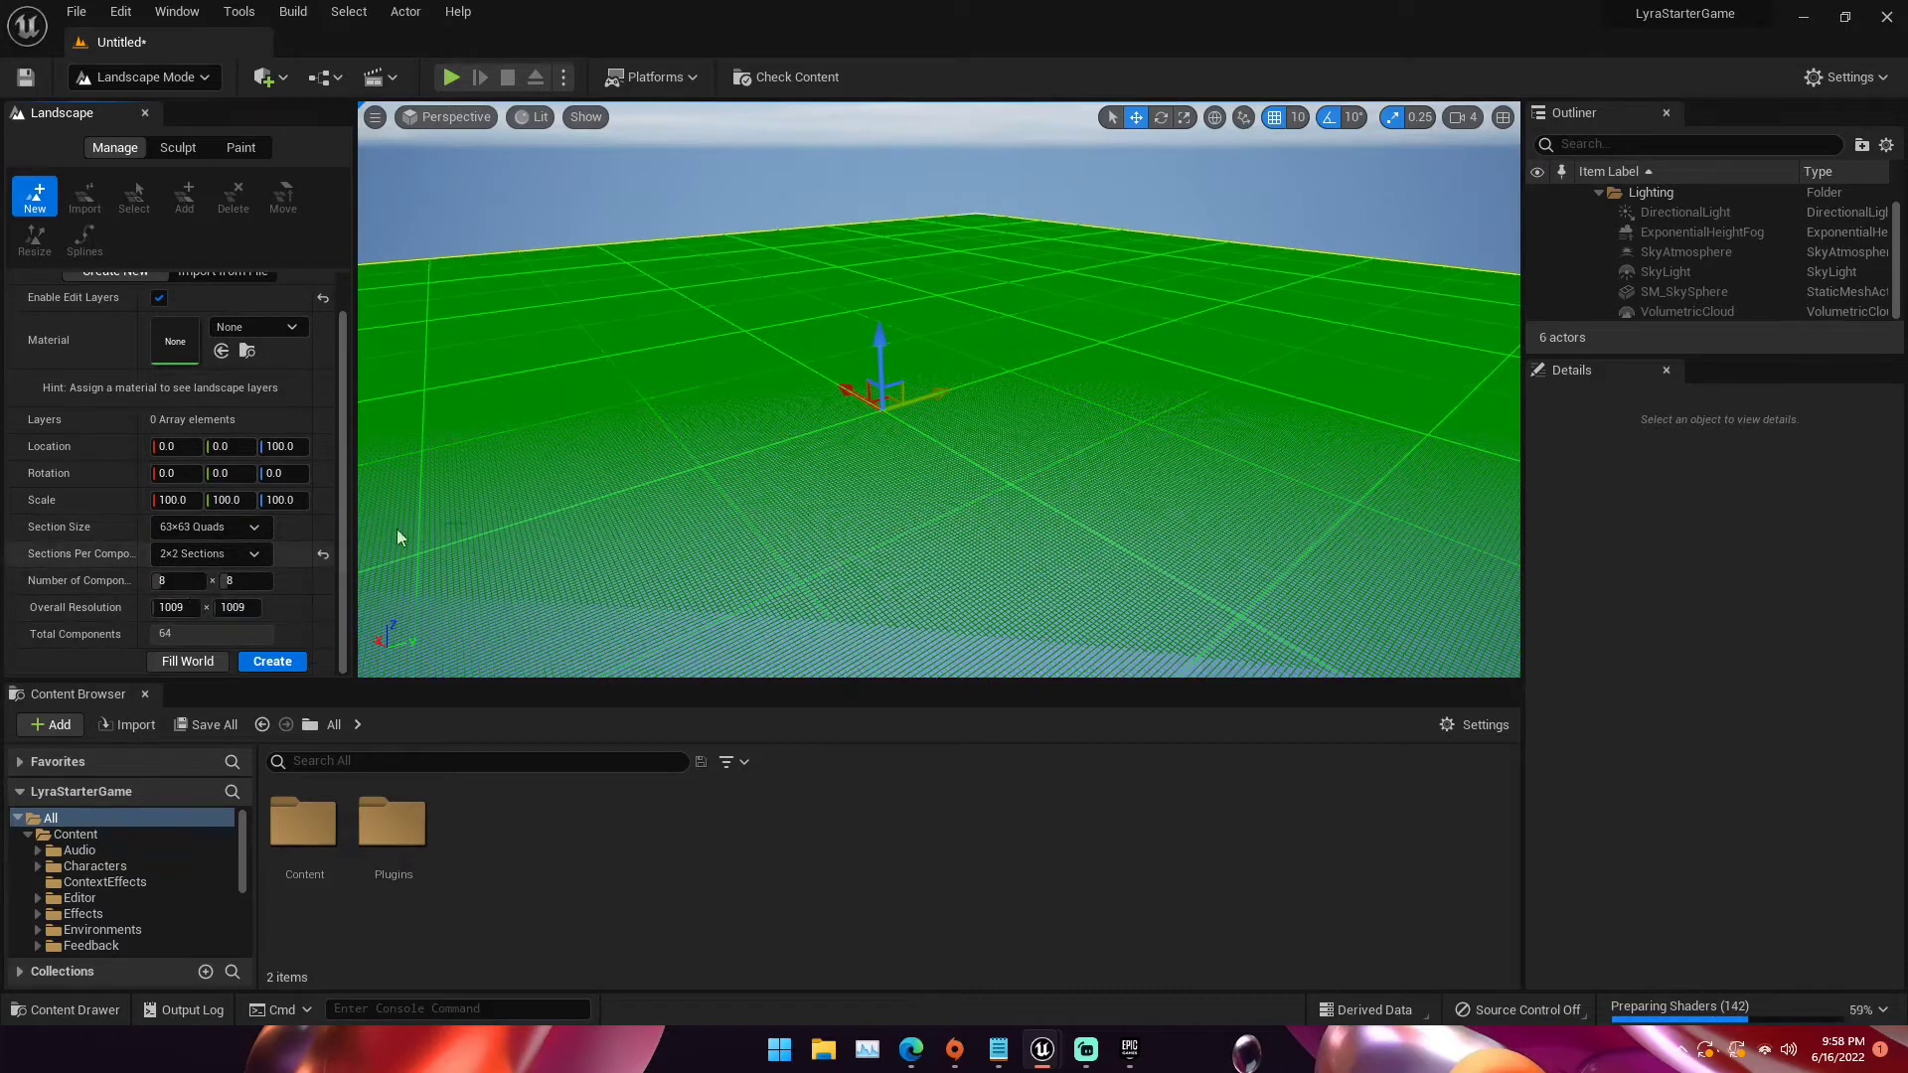
pyautogui.moveTo(396, 537); pyautogui.dragTo(378, 527, button='right')
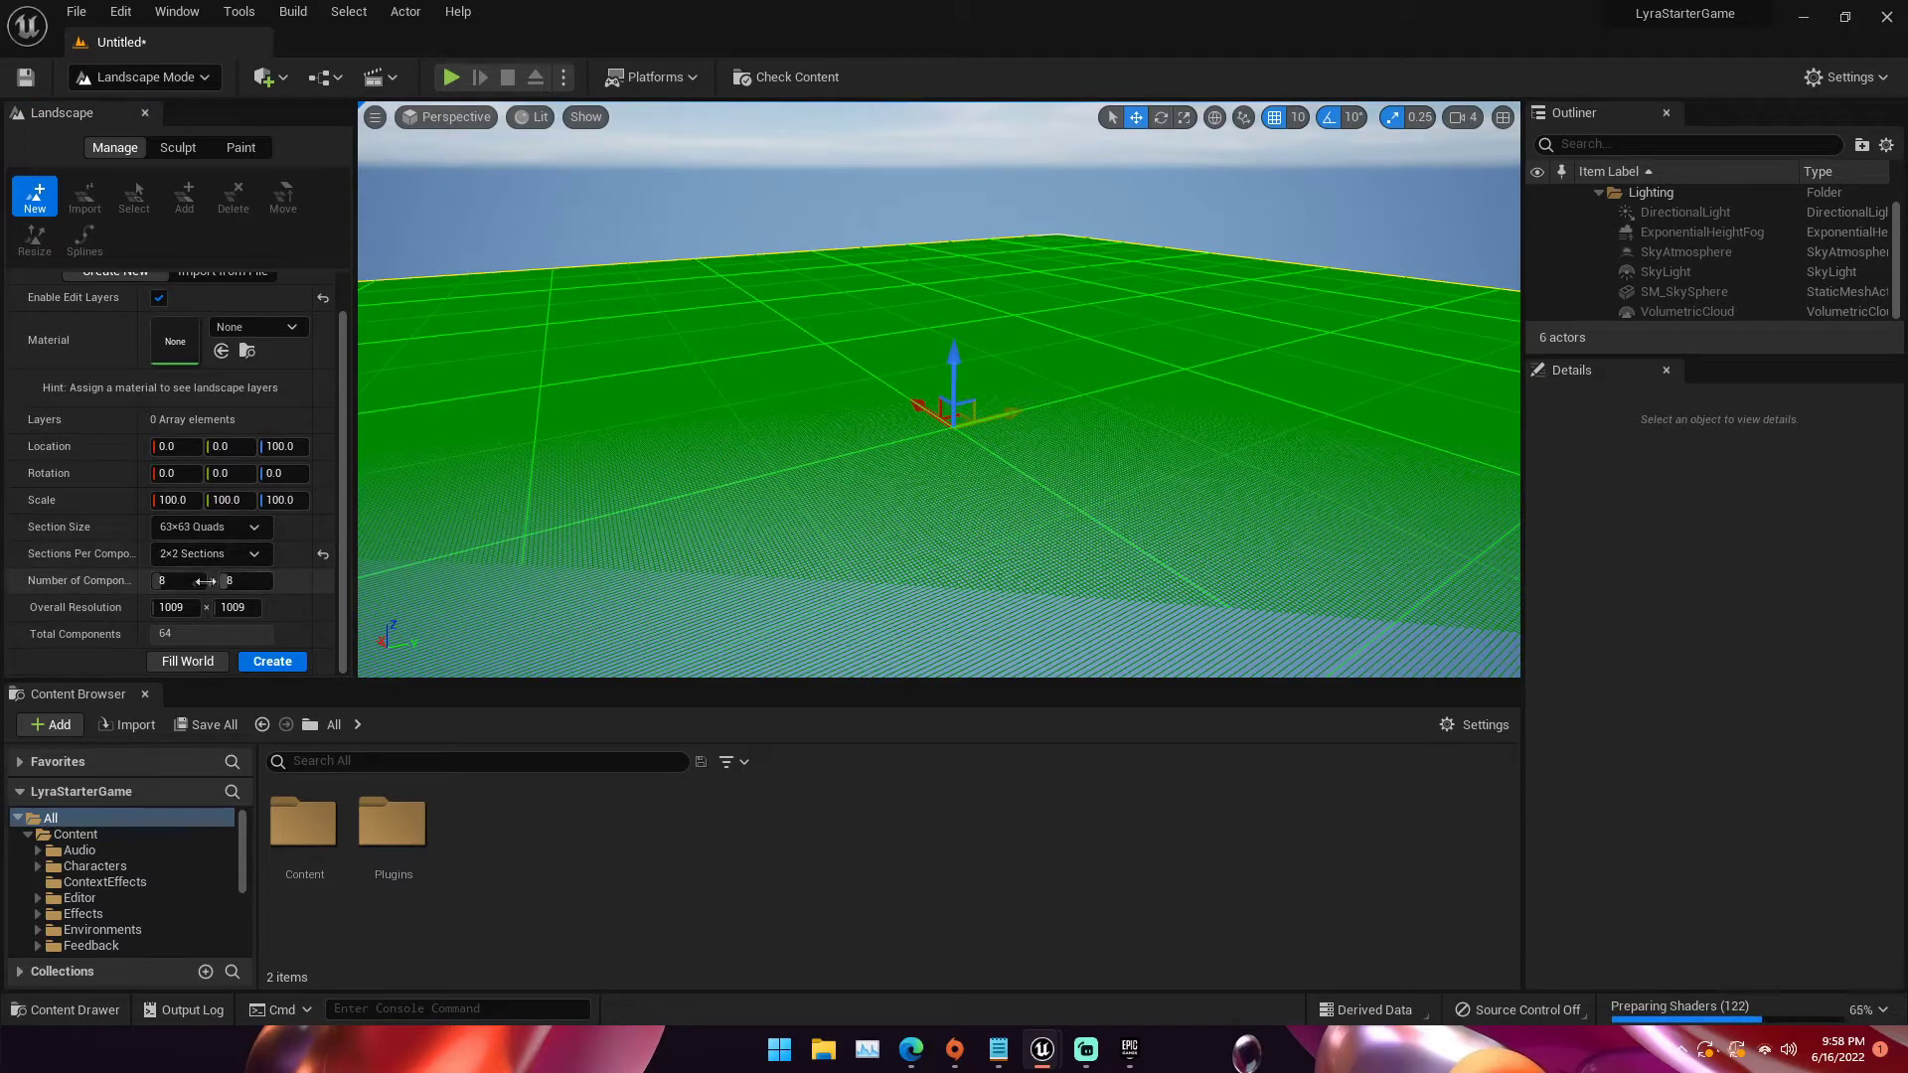
pyautogui.click(273, 661)
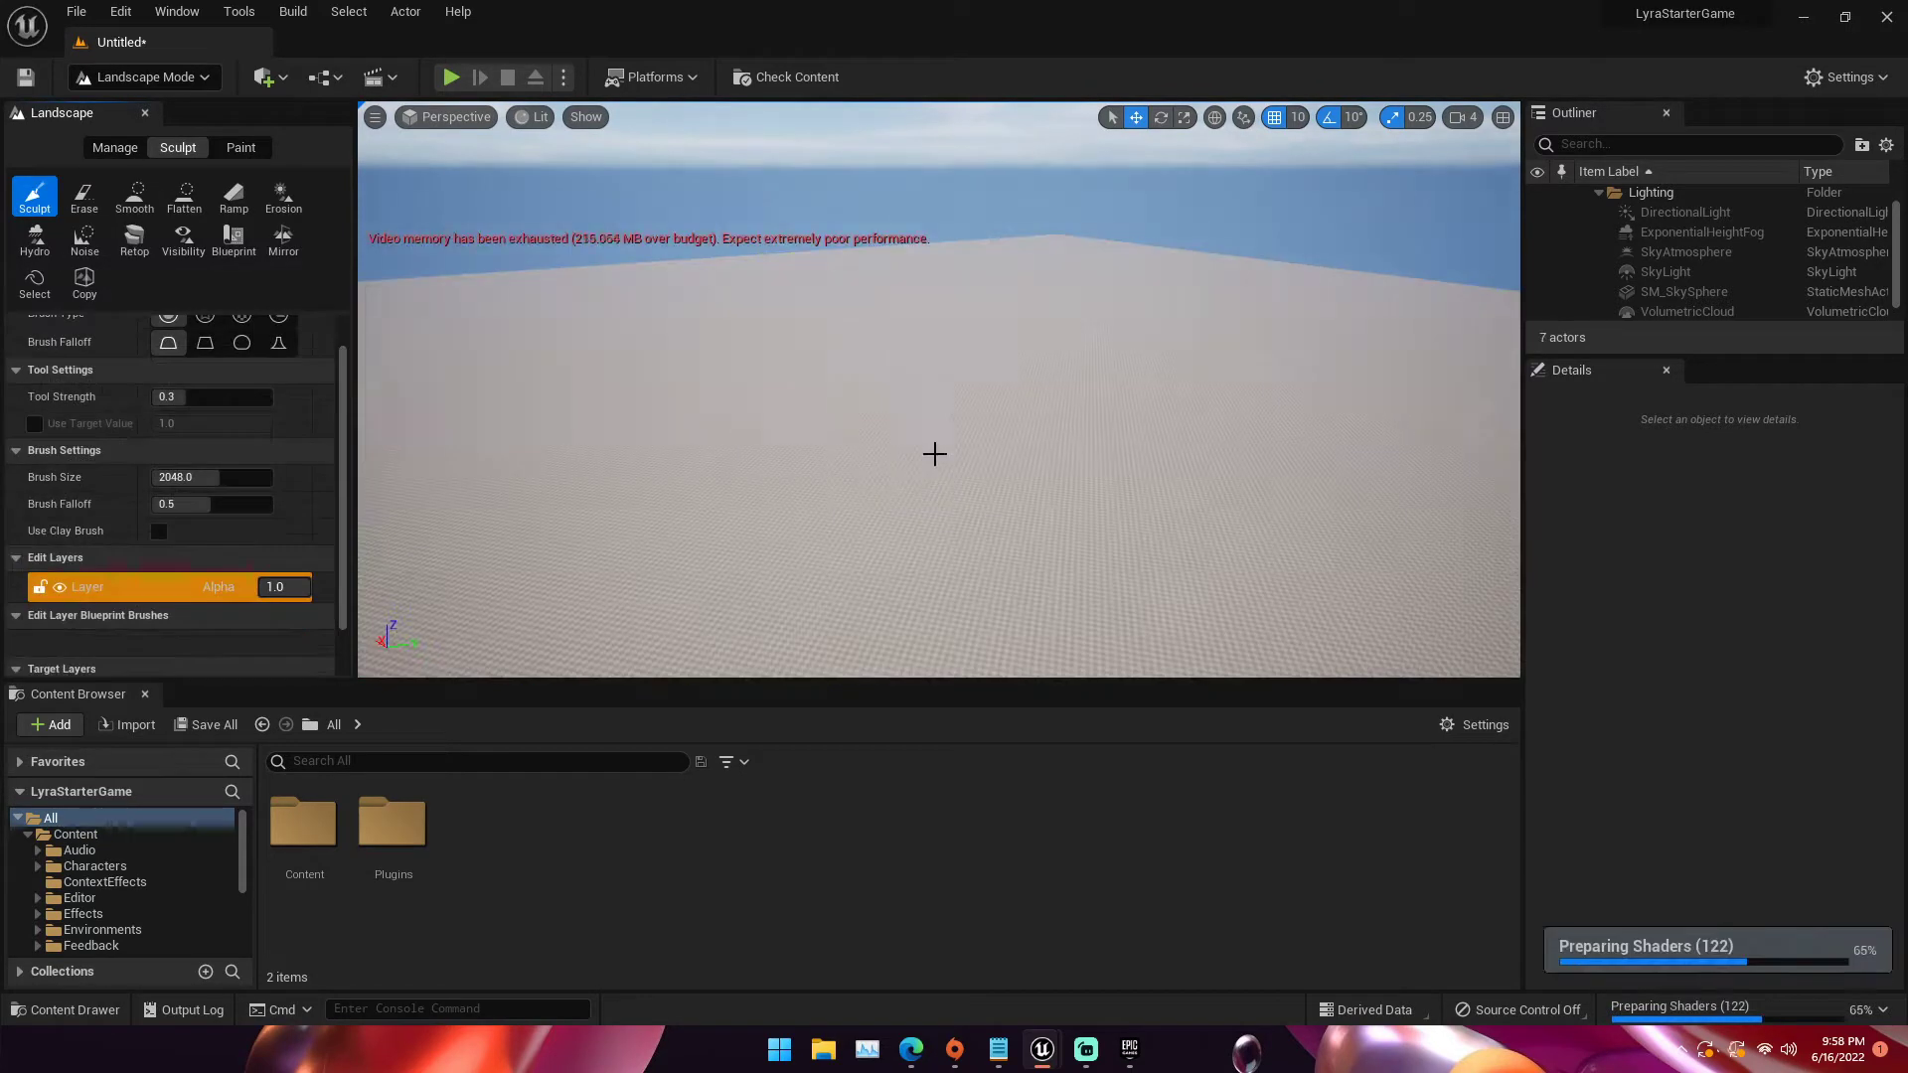
# Try raising hills in the middle of the landscape with the Sculpt tool and undo the stroke
pyautogui.moveTo(1227, 449); pyautogui.dragTo(1159, 452, button='right')
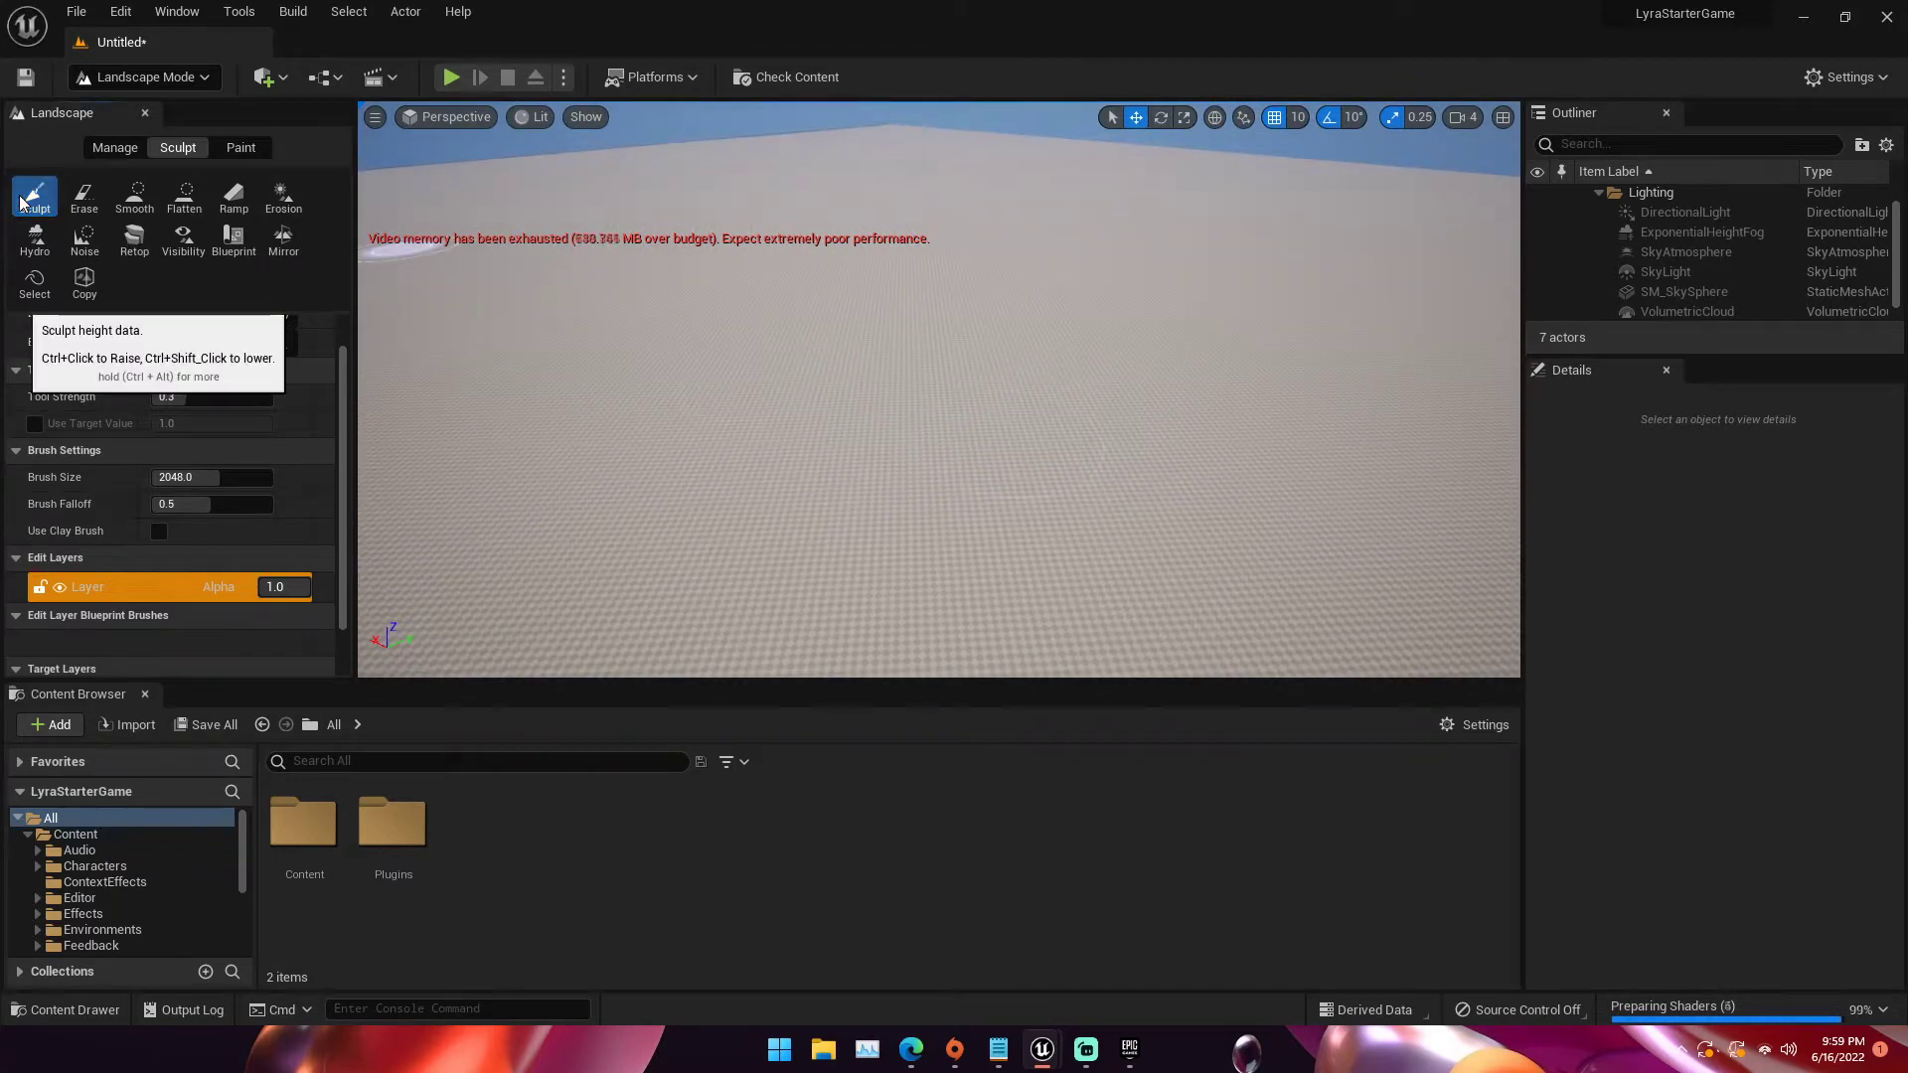
pyautogui.moveTo(788, 413)
pyautogui.mouseDown()
pyautogui.moveTo(818, 447)
pyautogui.moveTo(1153, 423)
pyautogui.moveTo(937, 311)
pyautogui.mouseUp()
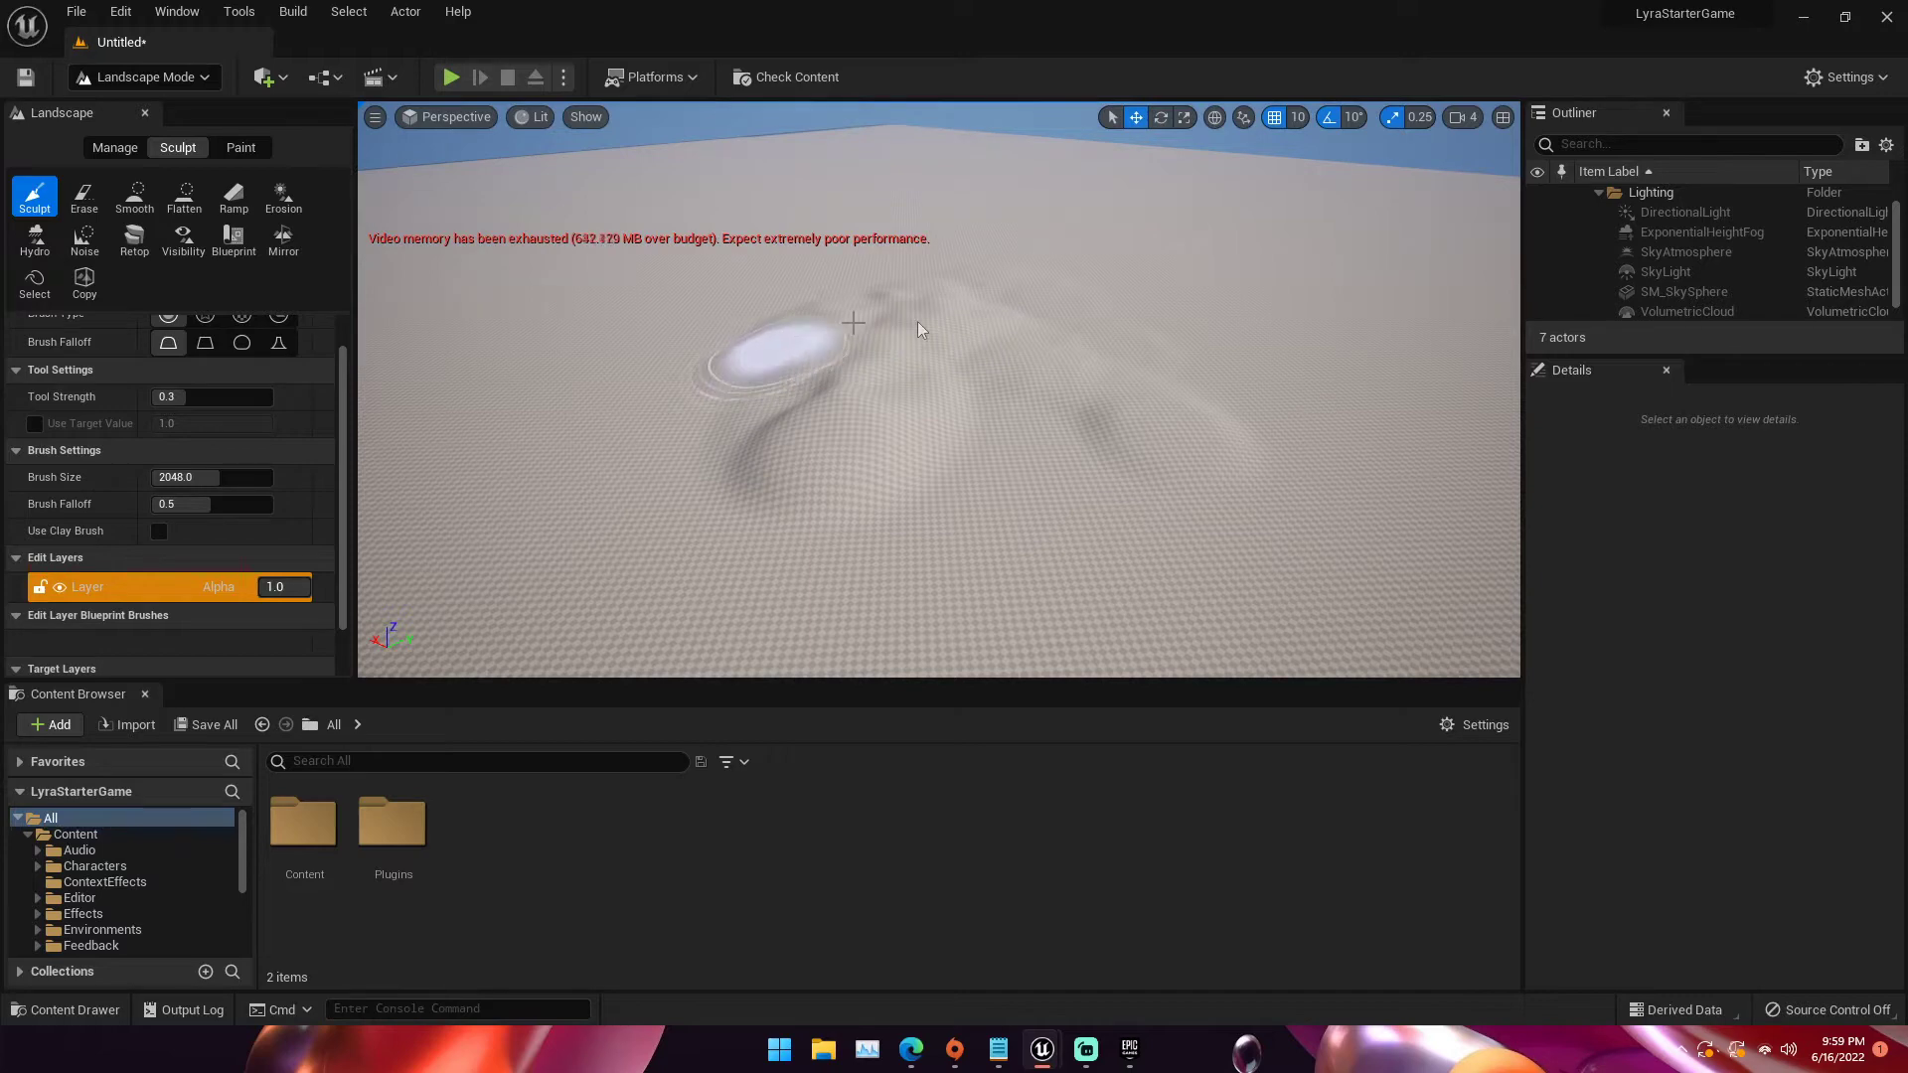
pyautogui.hotkey('ctrl', 'z')
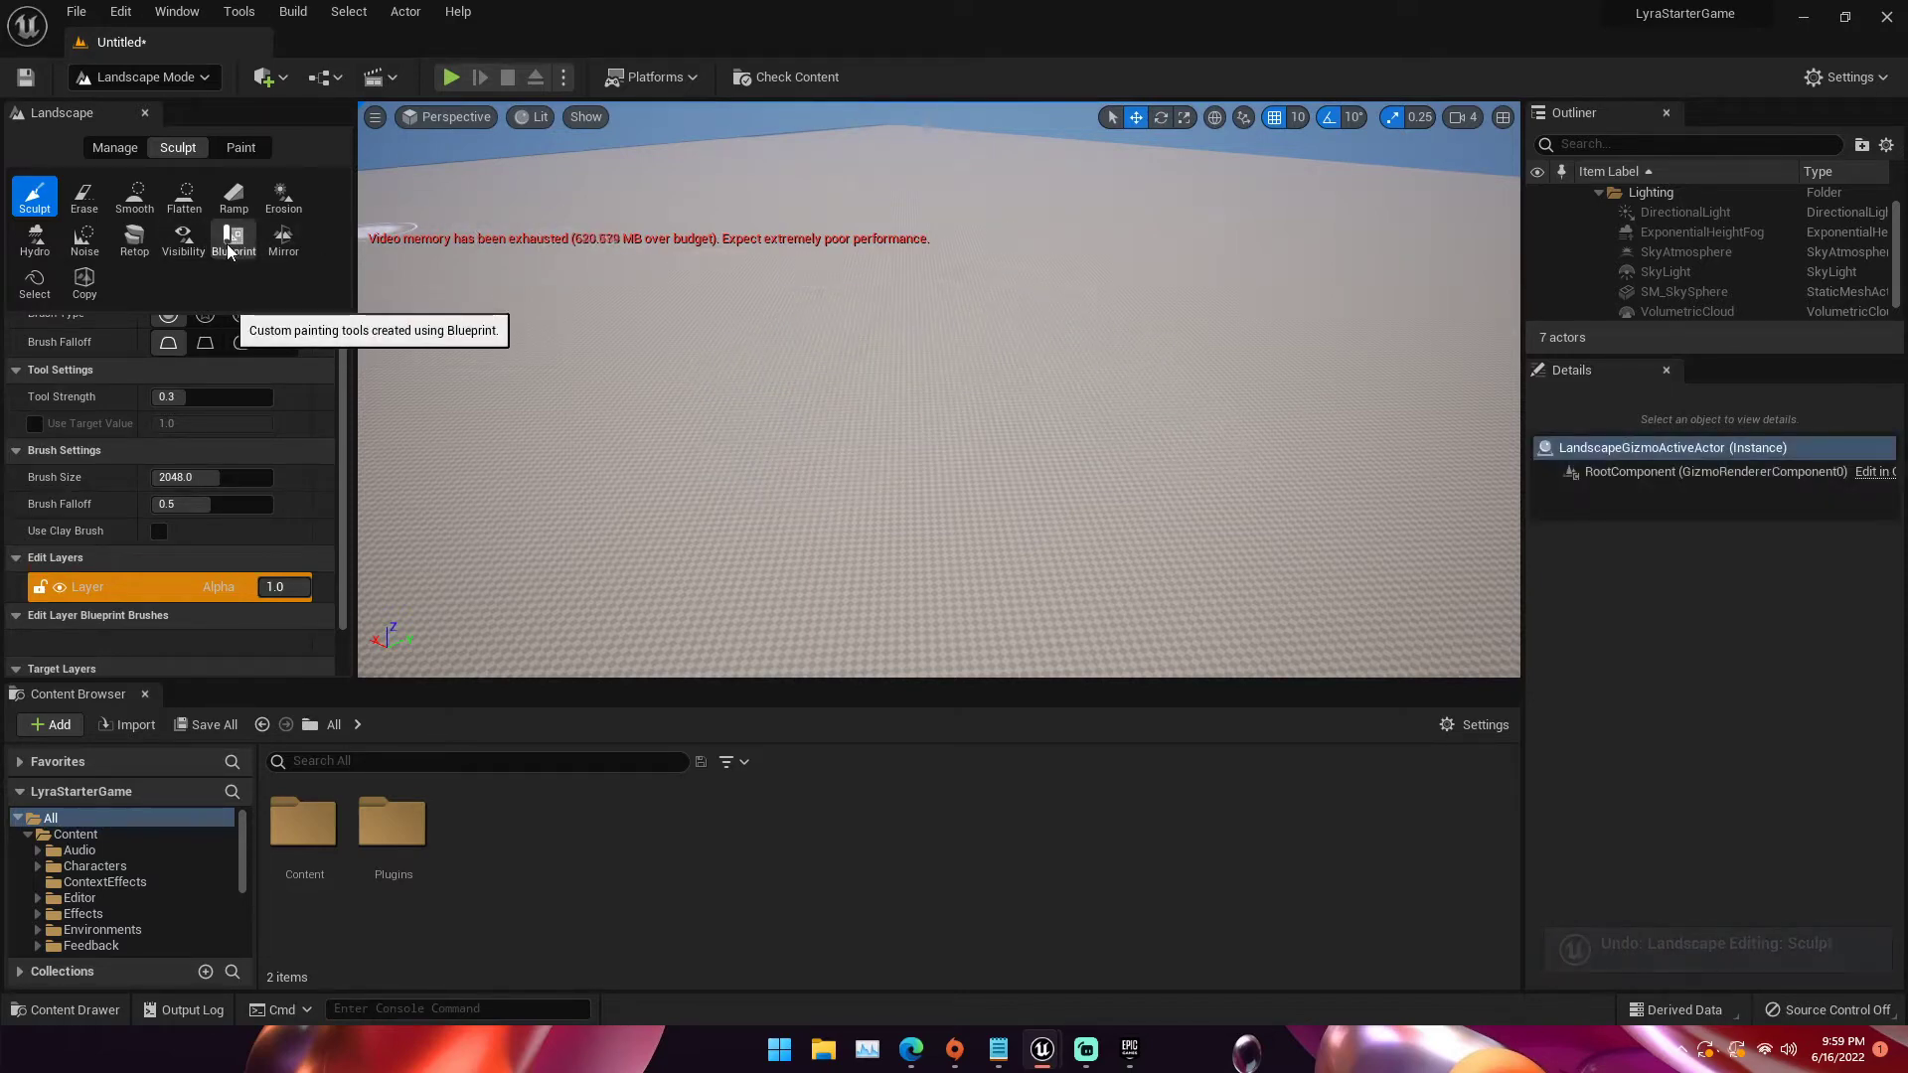
# Activate the Blueprint sculpting tool with CustomBrush_Landmass as its blueprint brush
pyautogui.scroll(2, 224, 427)
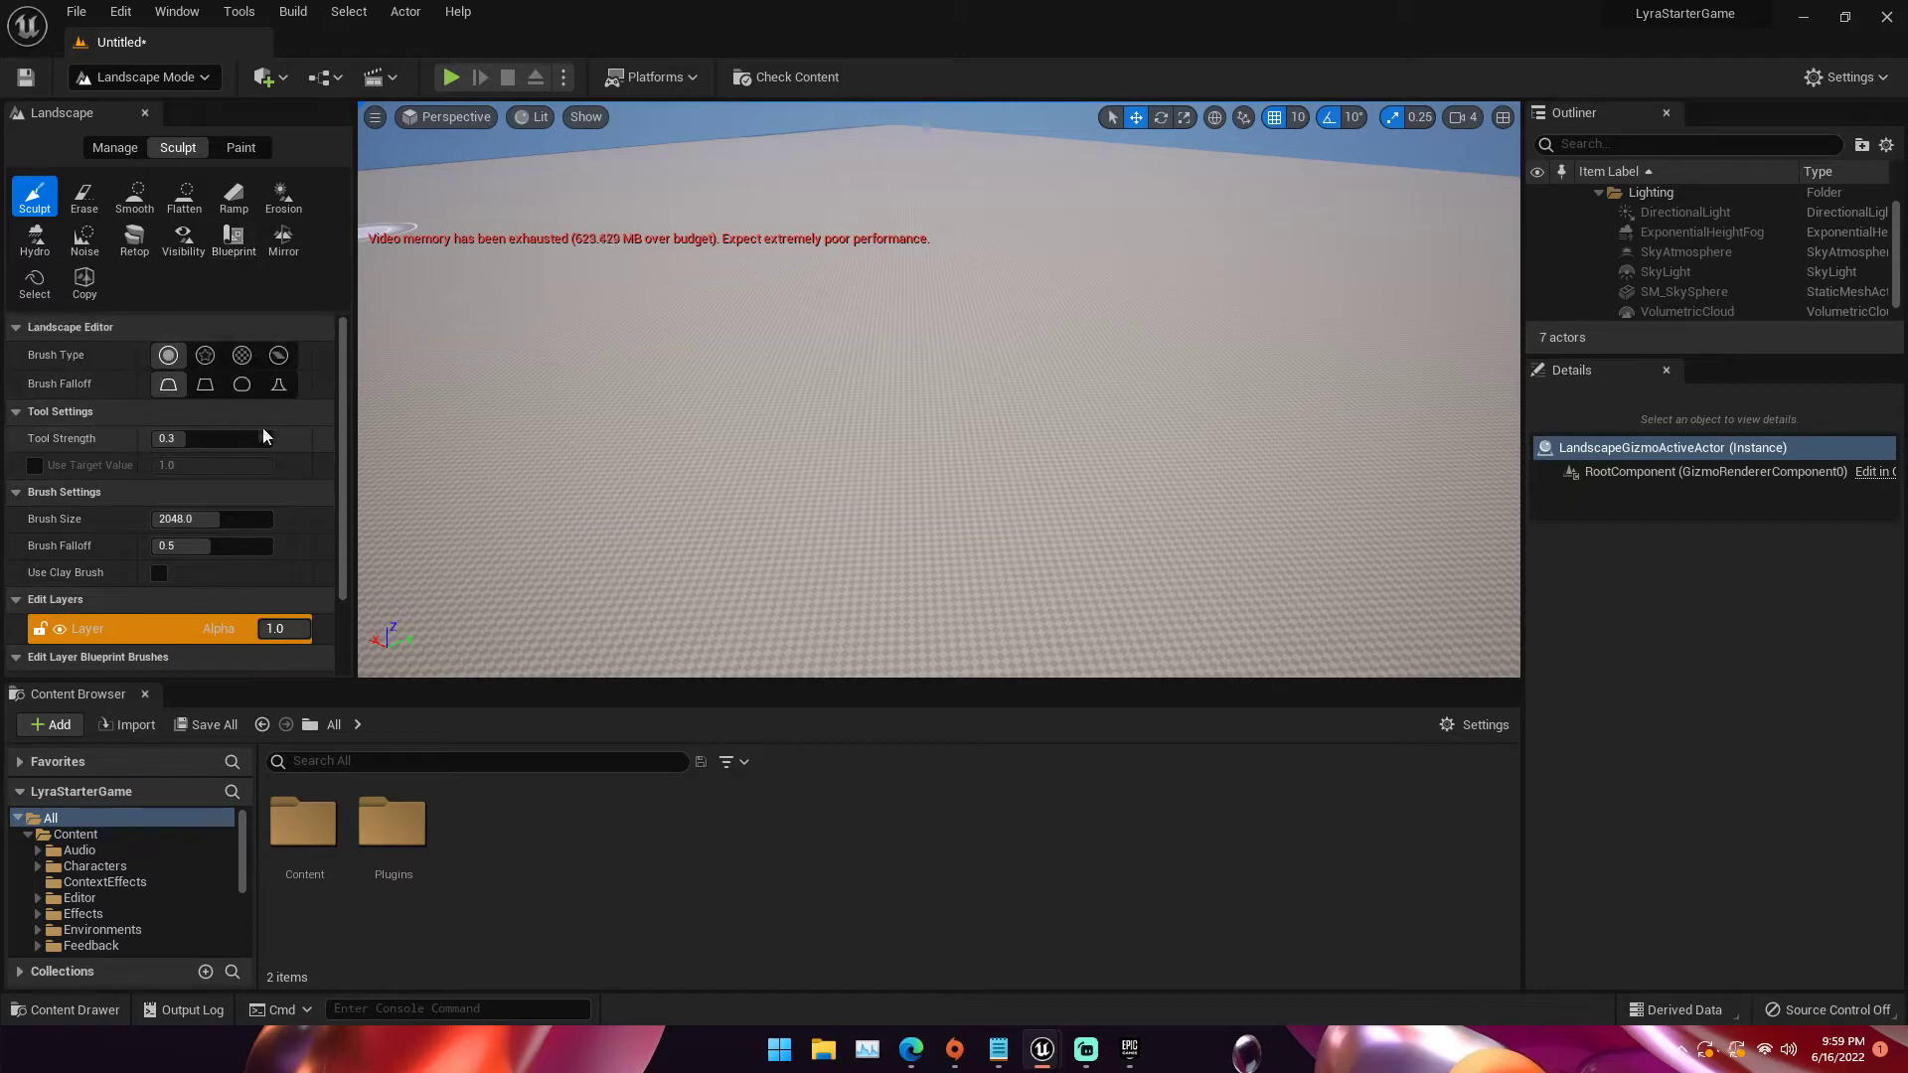
pyautogui.click(233, 240)
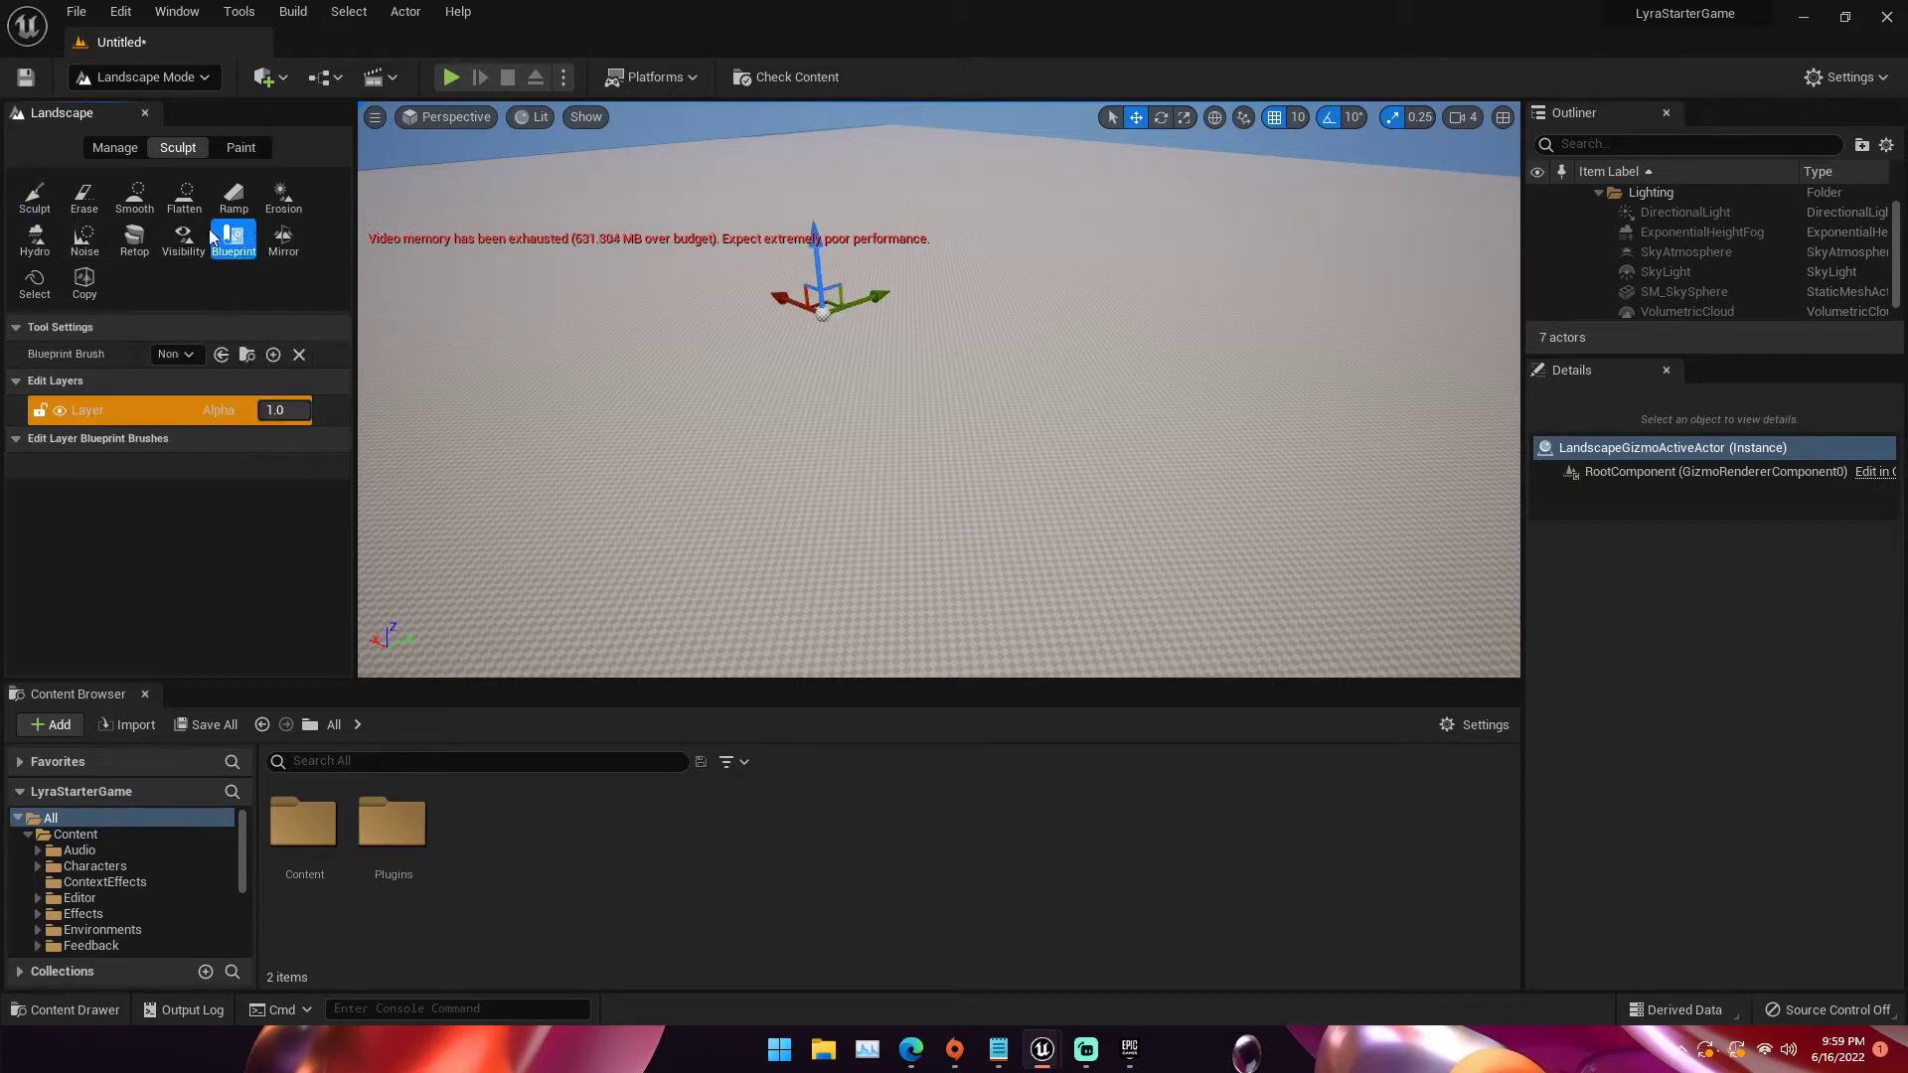
pyautogui.click(181, 356)
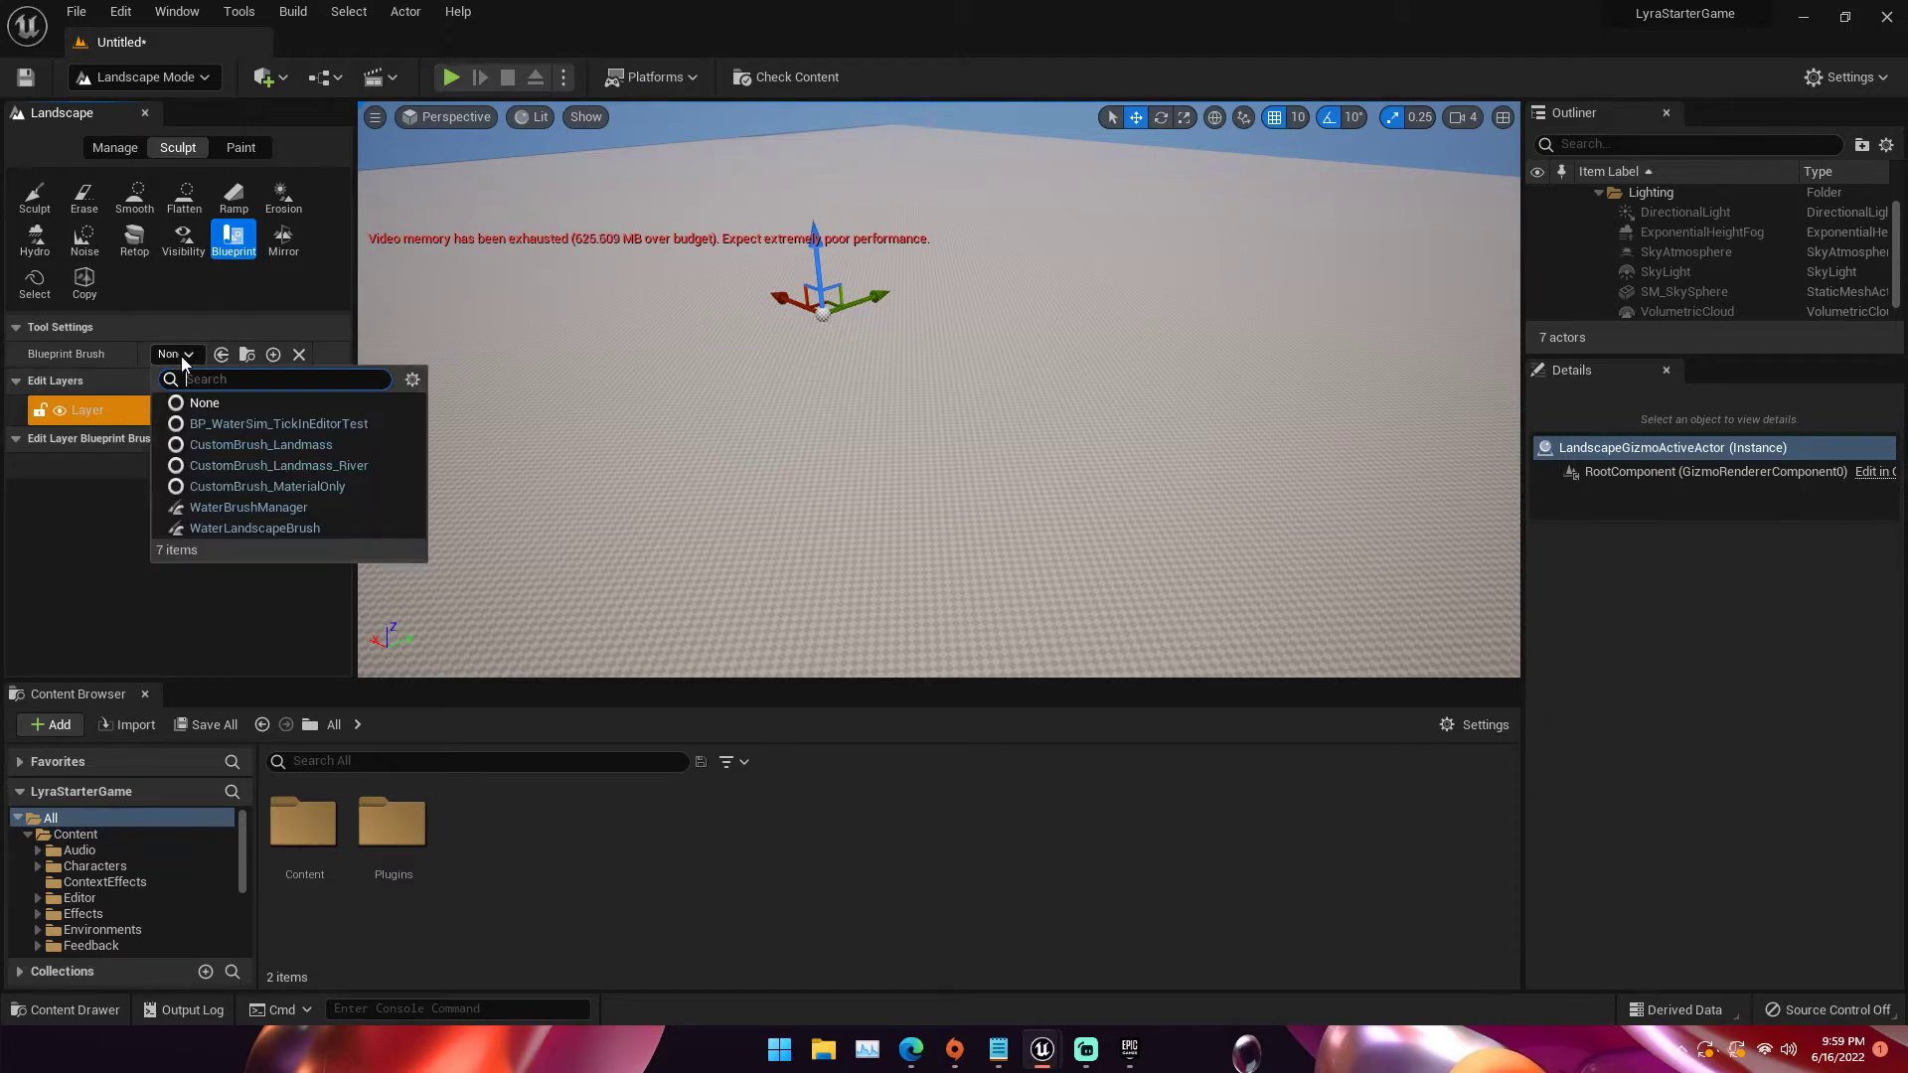
pyautogui.click(246, 445)
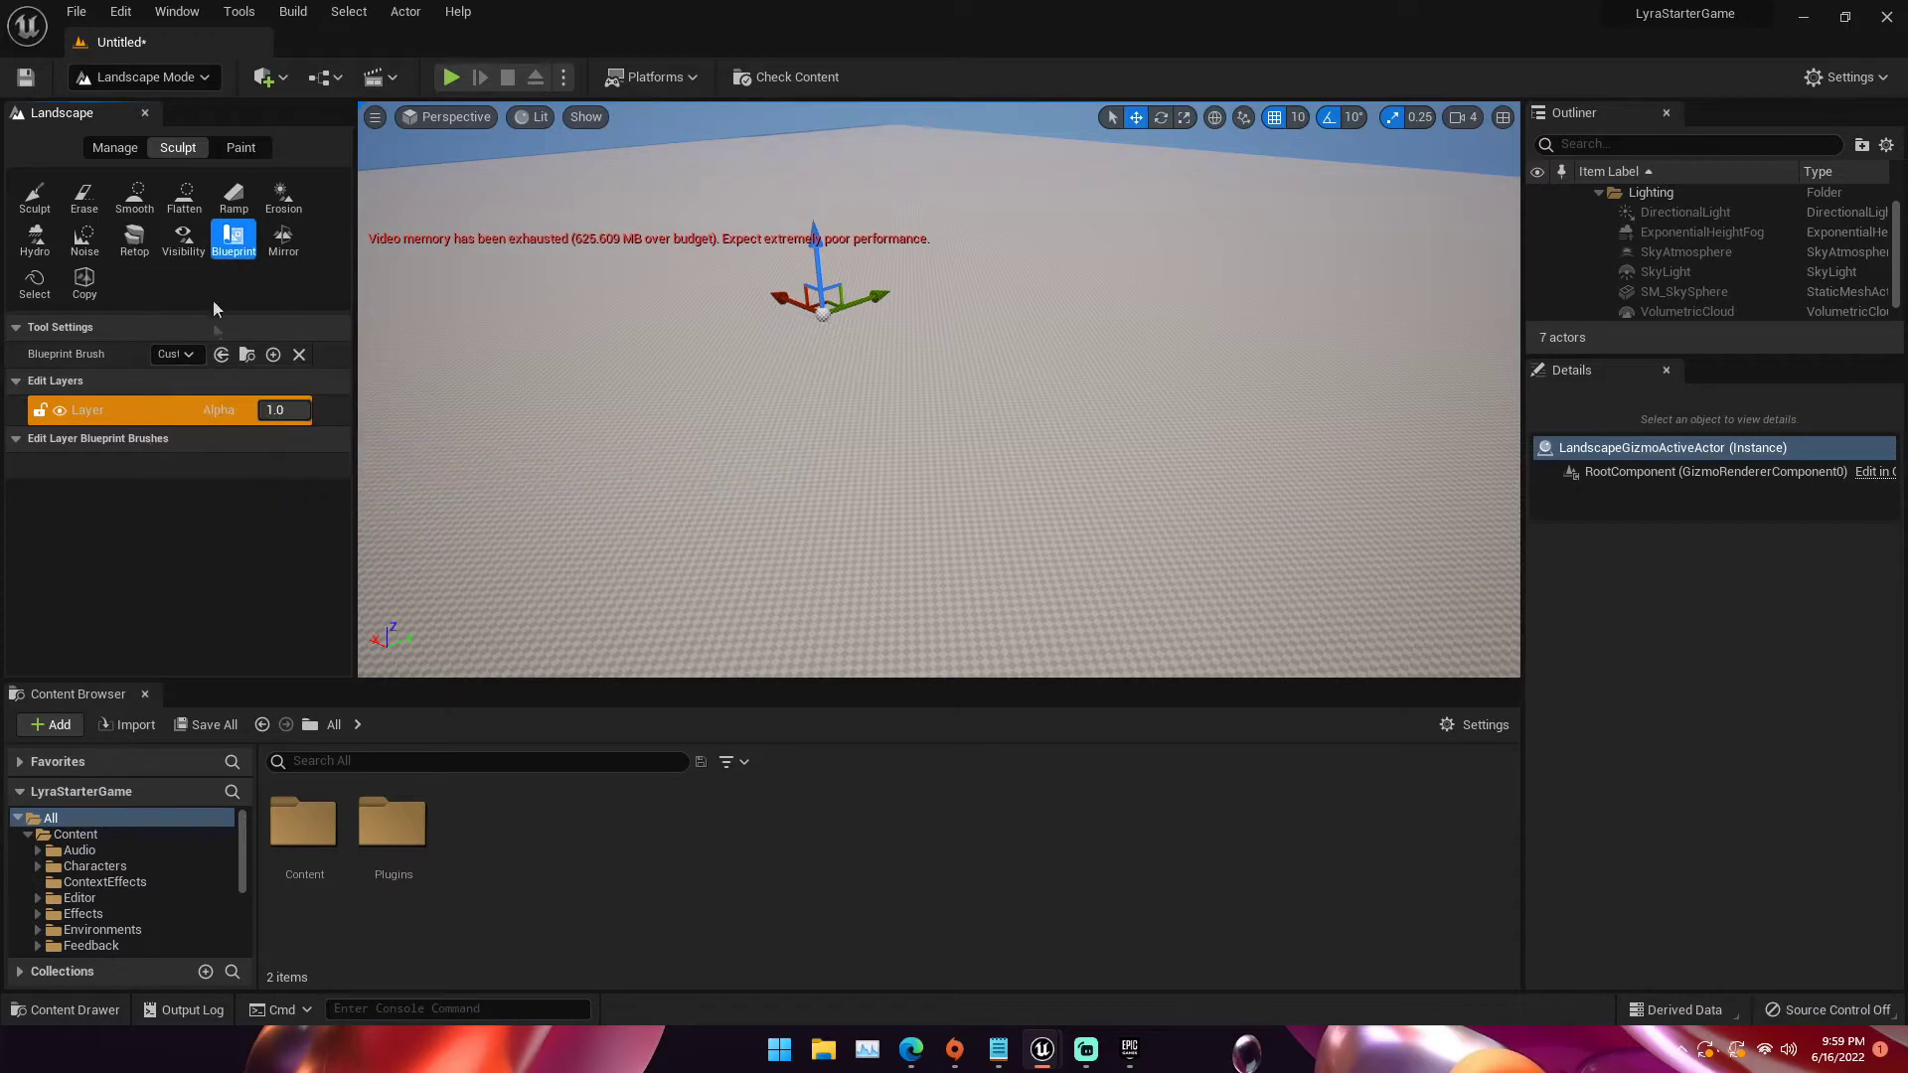
# Create a second landscape edit layer and rename it Landmass
pyautogui.click(106, 405)
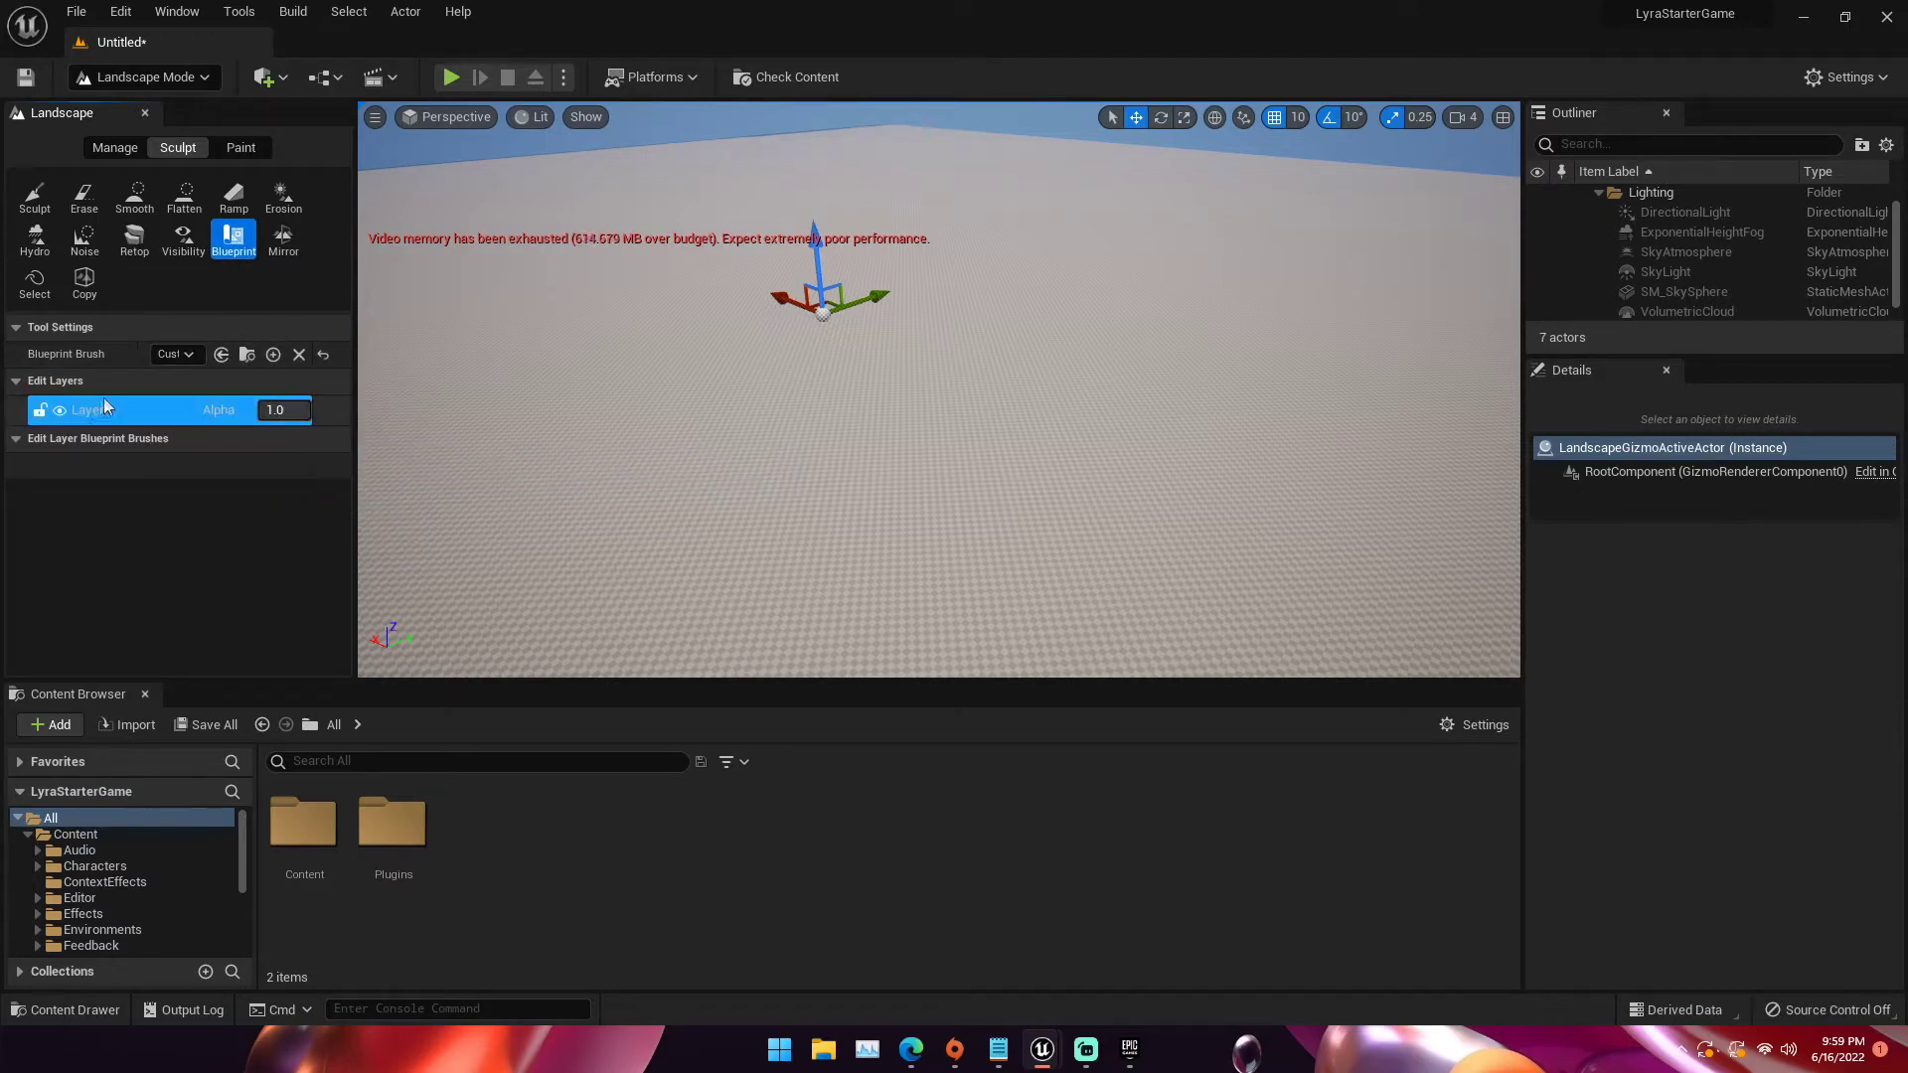
pyautogui.rightClick(112, 411)
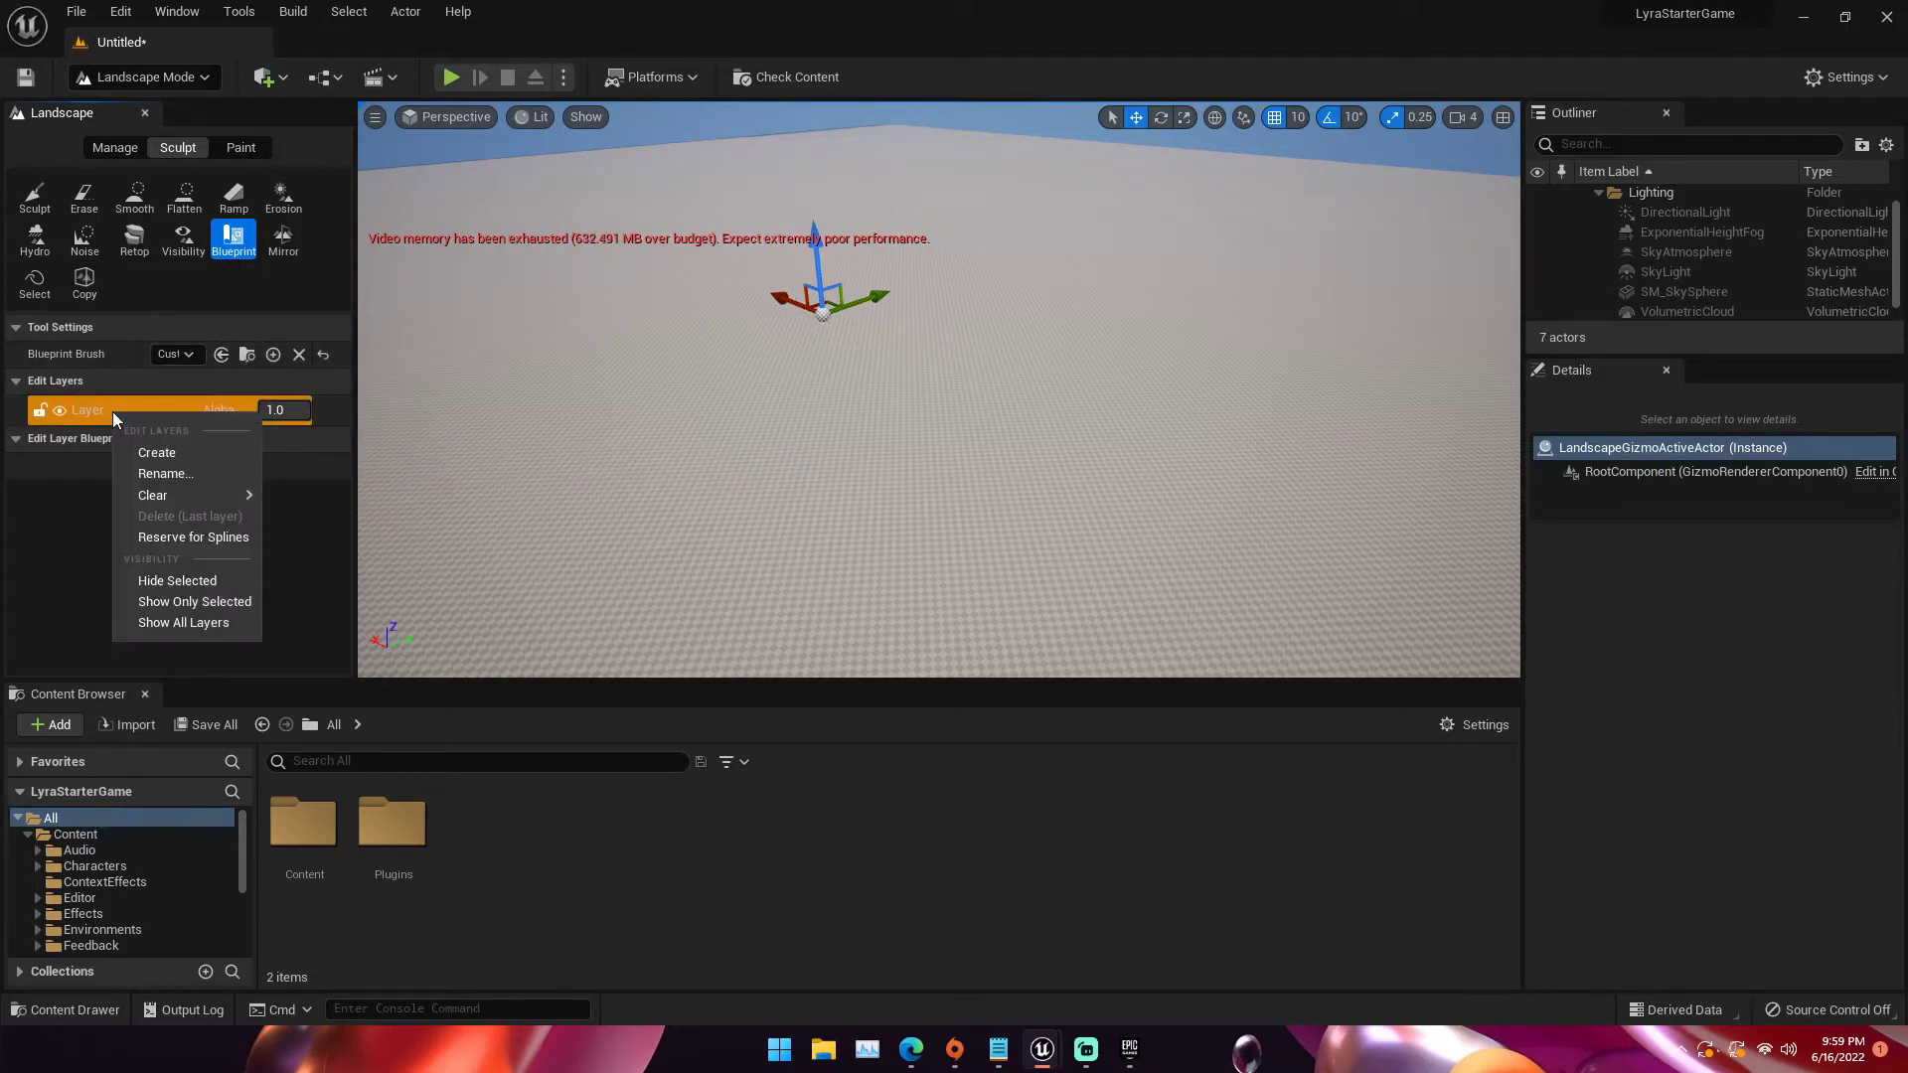
pyautogui.click(153, 461)
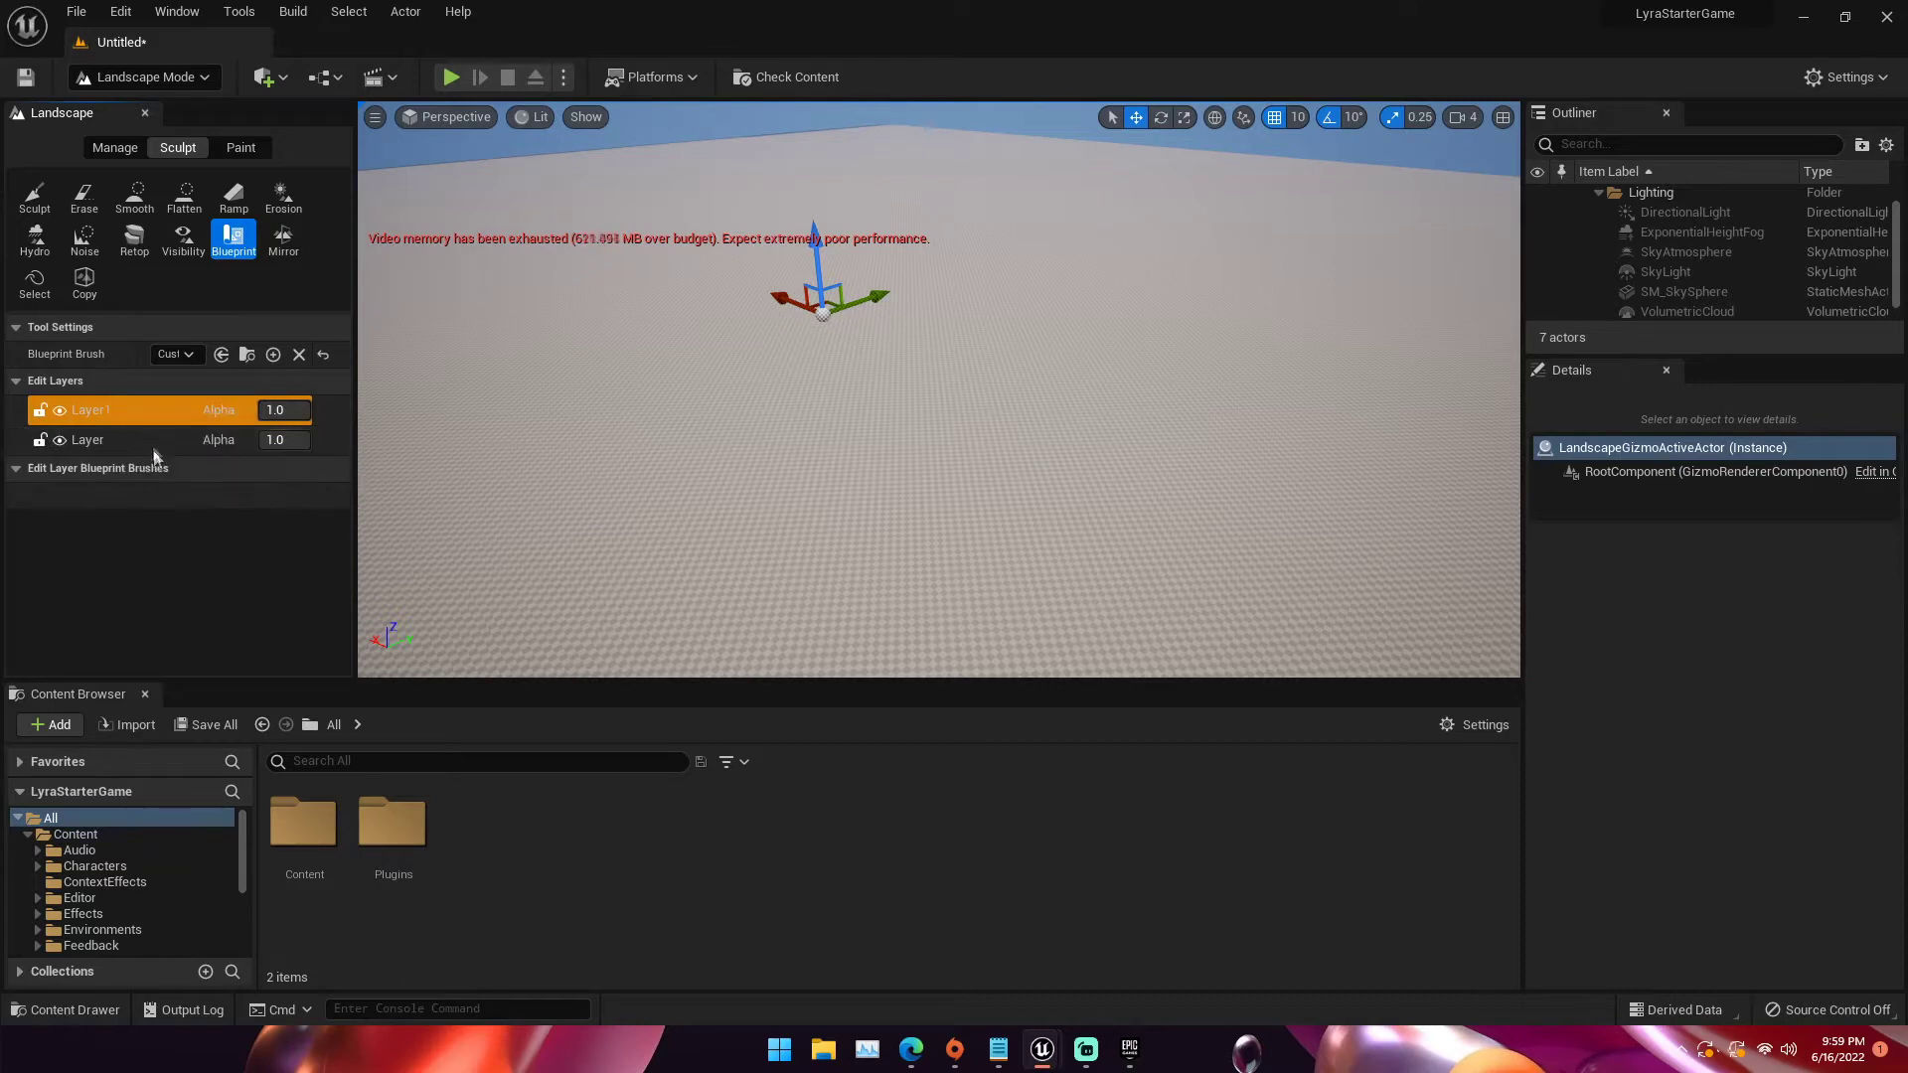
pyautogui.rightClick(105, 409)
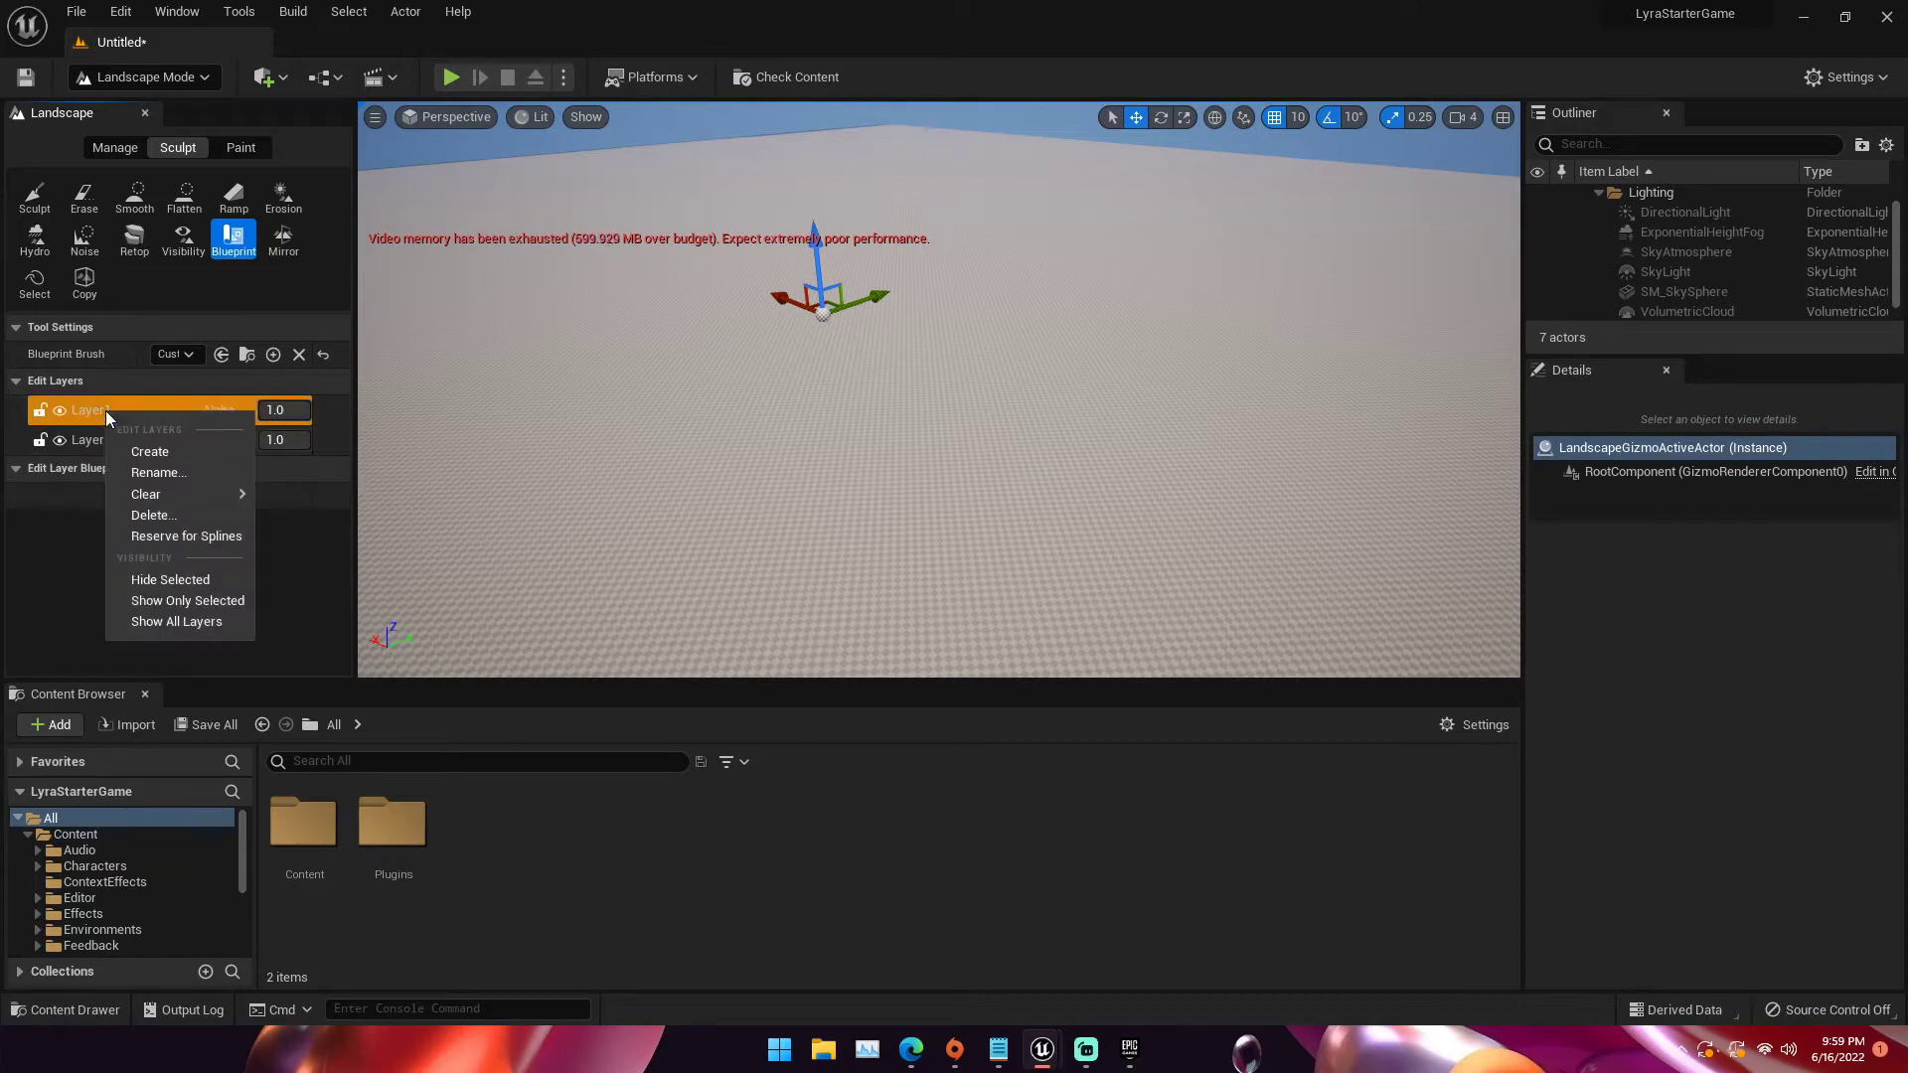
pyautogui.click(157, 474)
pyautogui.write('Main')
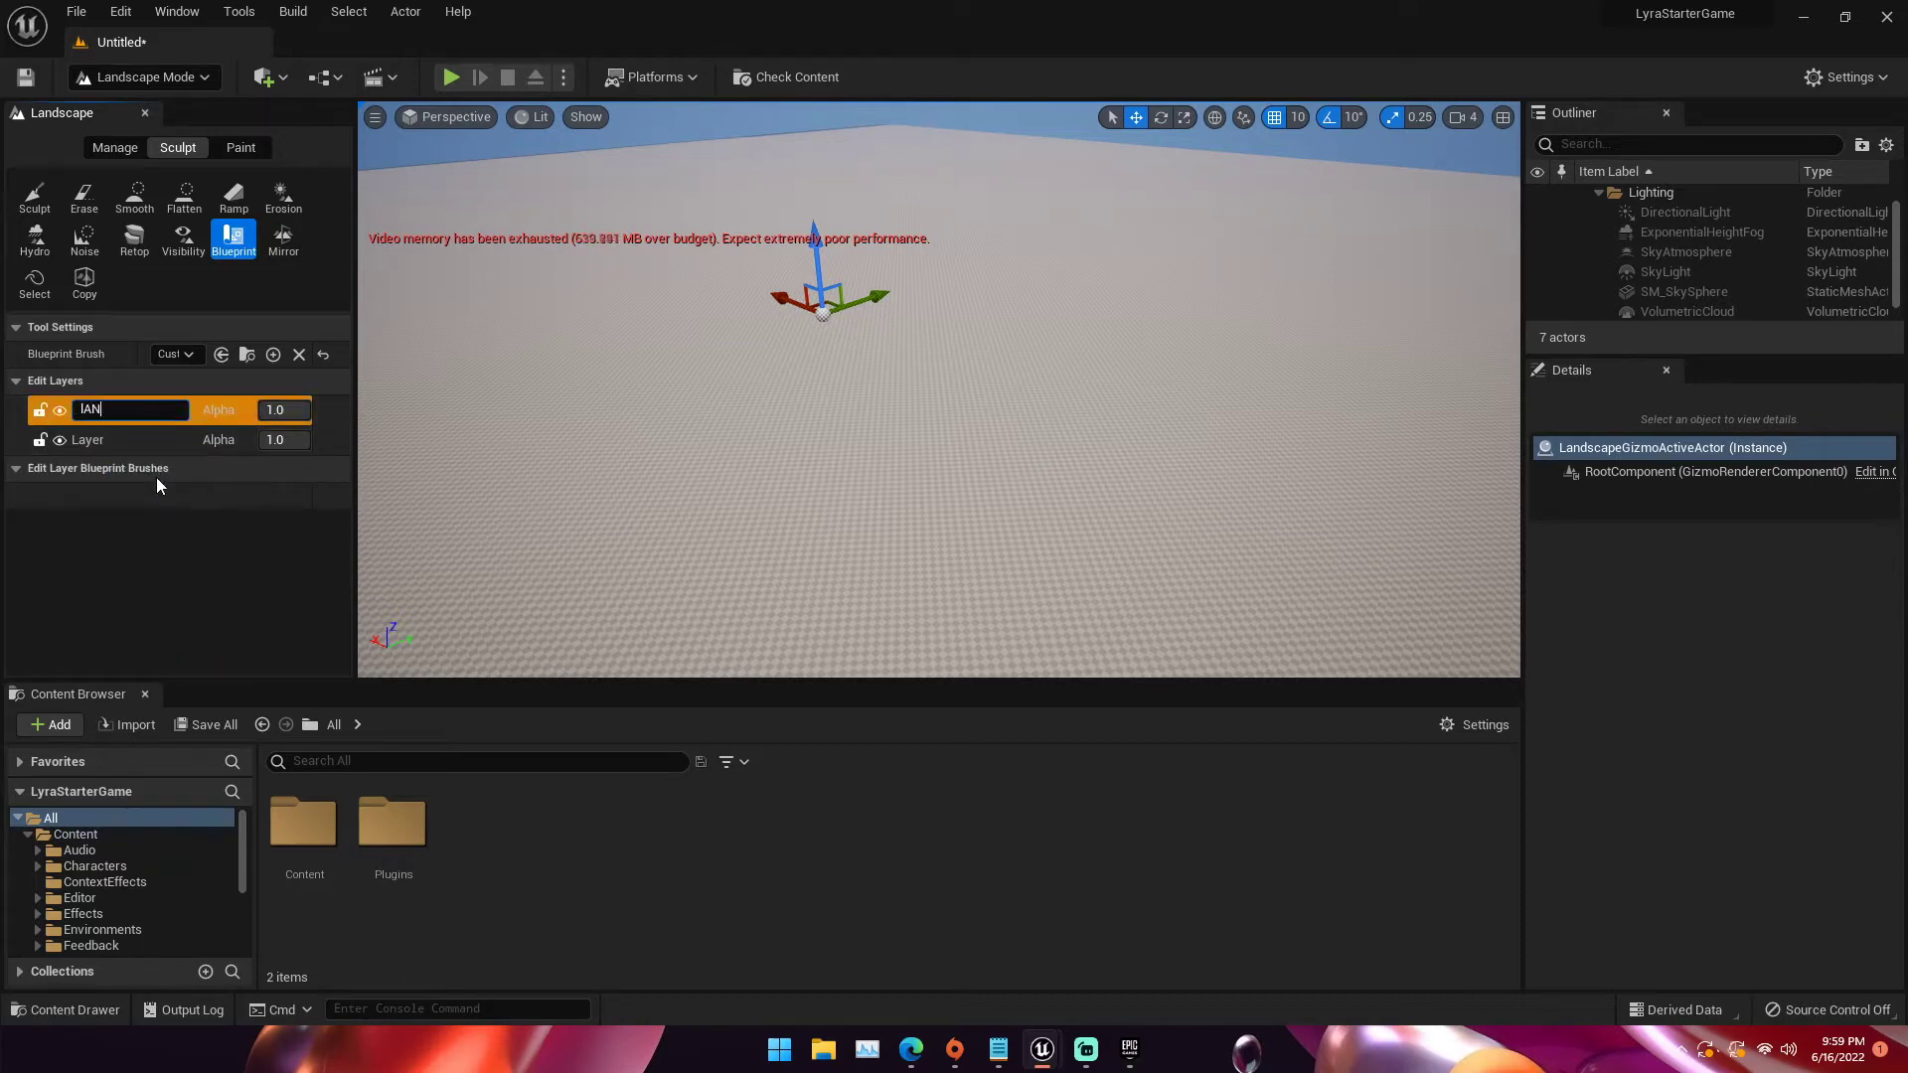
pyautogui.press('BackSpace')
pyautogui.press('BackSpace')
pyautogui.press('BackSpace')
pyautogui.press('BackSpace')
pyautogui.write('Landmass')
pyautogui.press('Return')
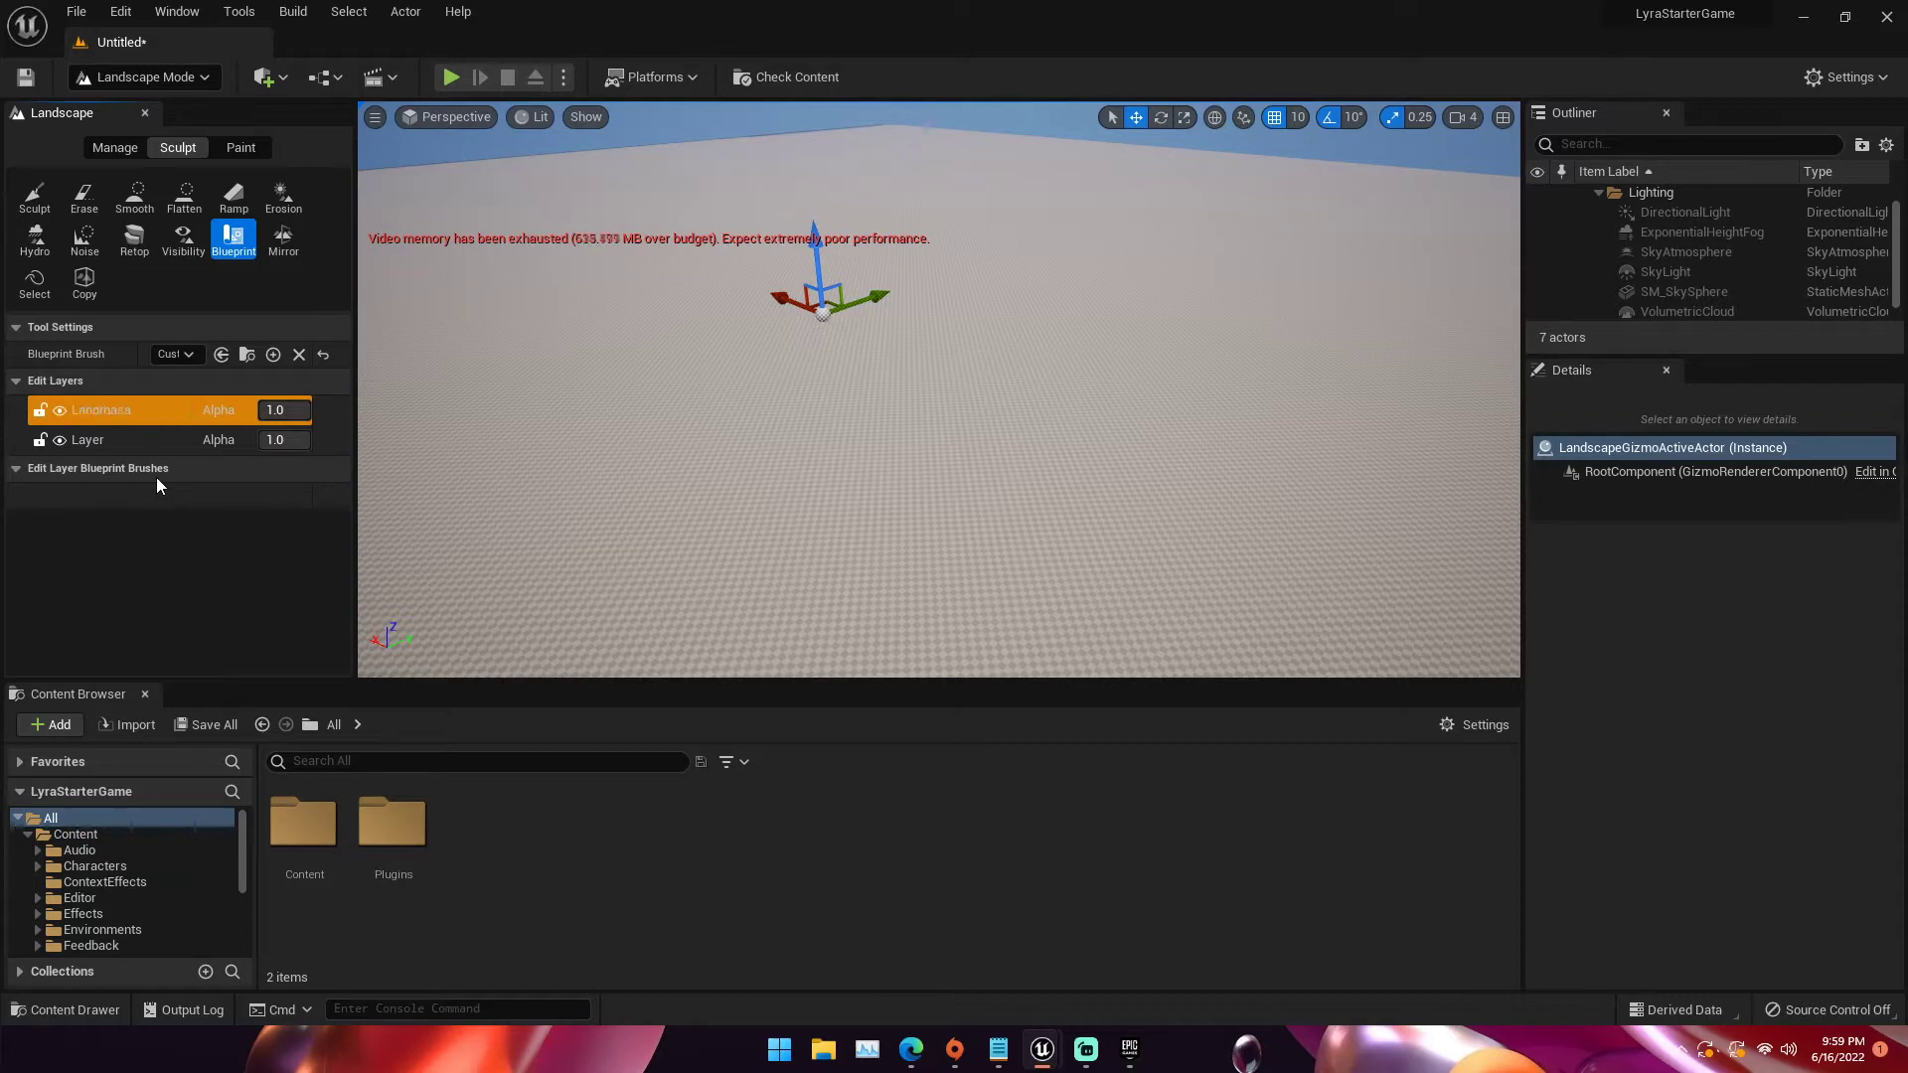
# Rename the original landscape edit layer as Base
pyautogui.rightClick(91, 439)
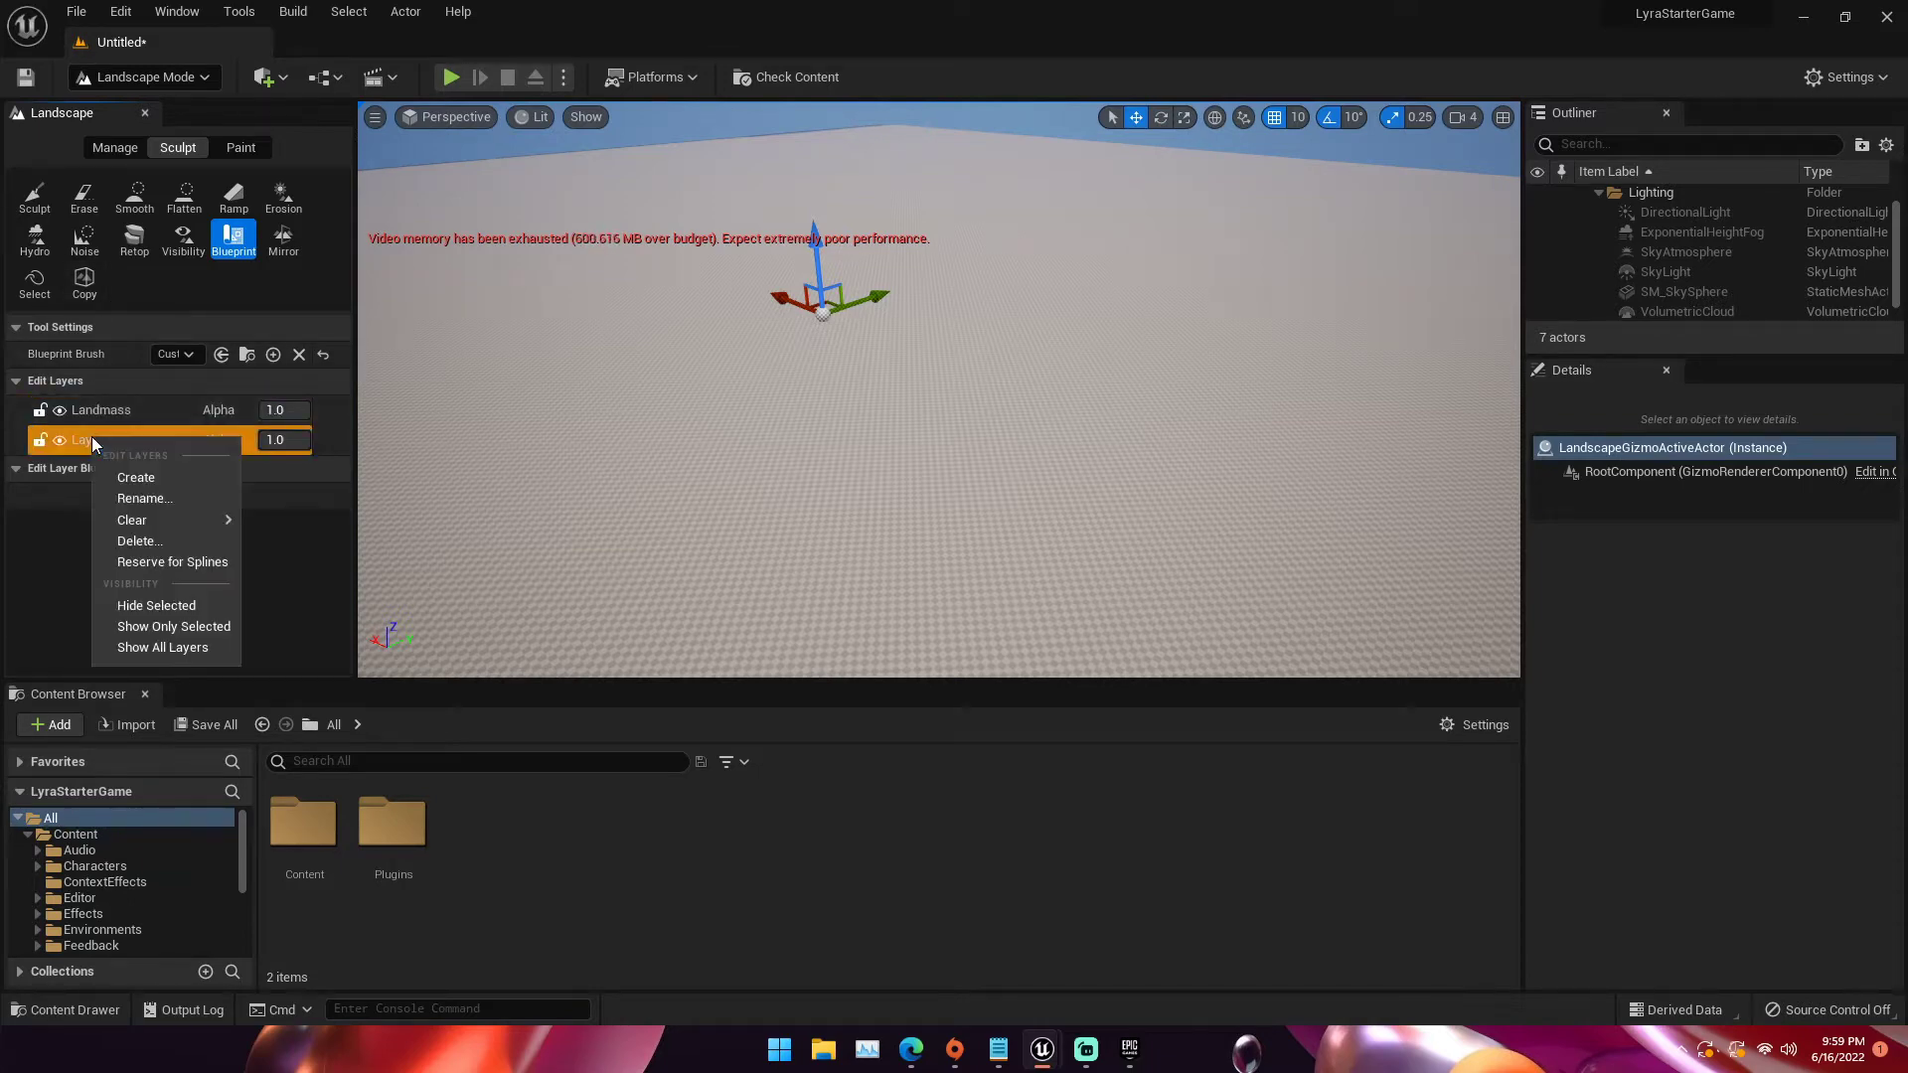
pyautogui.click(140, 497)
pyautogui.write('Ba')
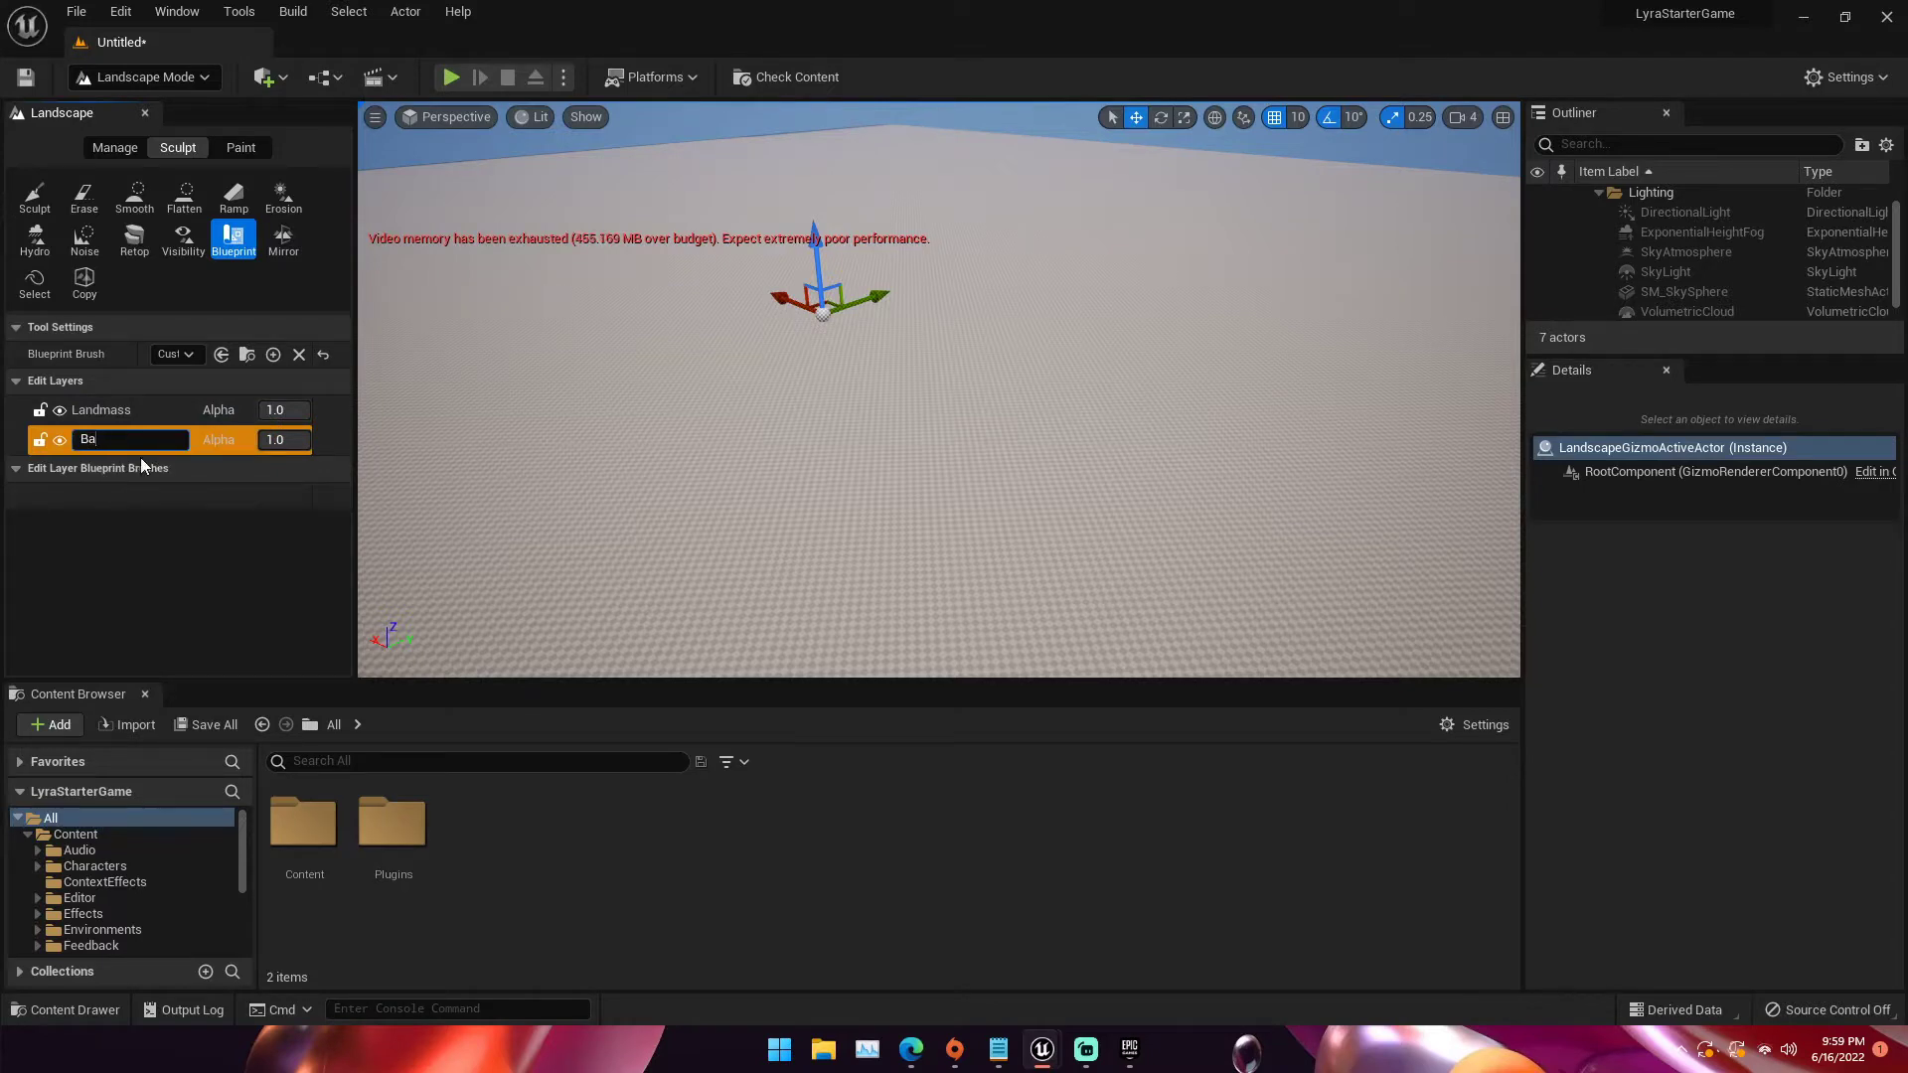
pyautogui.write('se')
pyautogui.click(140, 415)
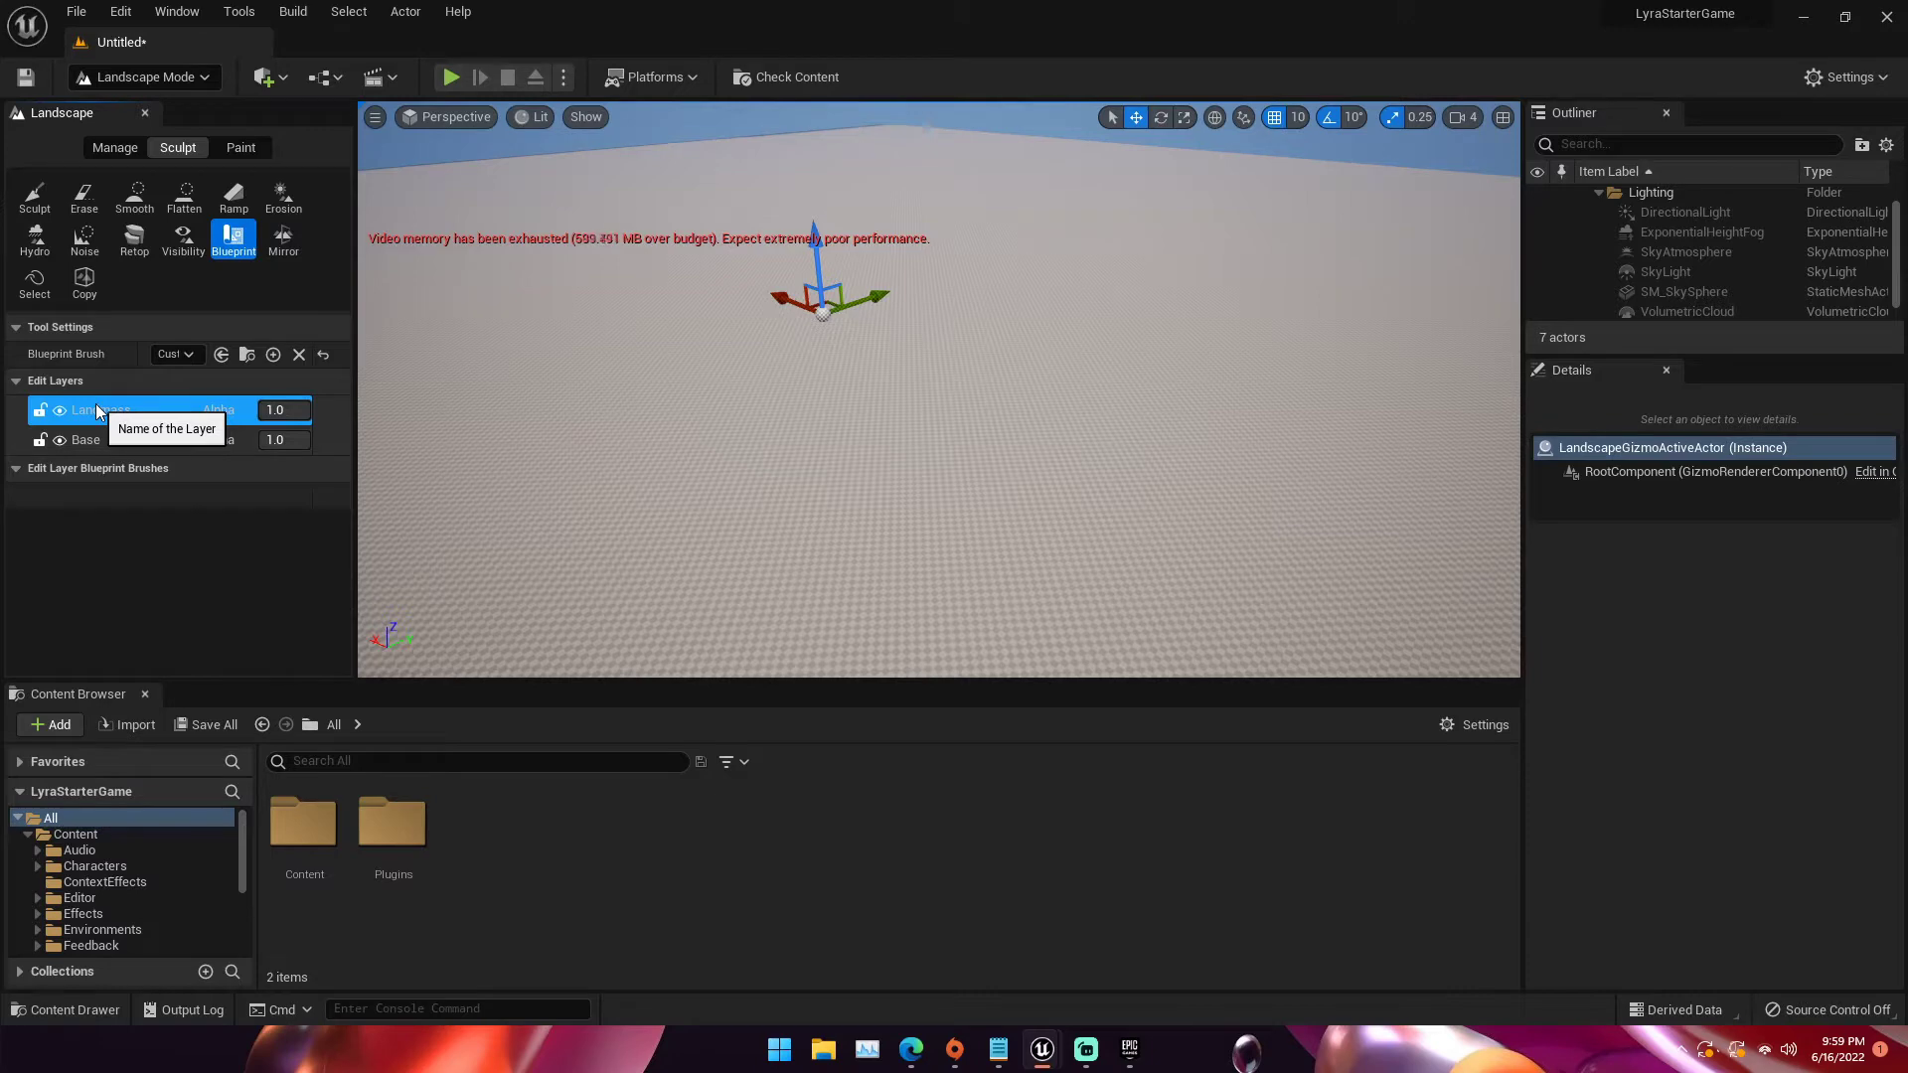
# Place a CustomBrush_Landmass brush on the Landmass edit layer near the middle of the landscape
pyautogui.click(98, 411)
pyautogui.moveTo(691, 380); pyautogui.dragTo(690, 379, button='right')
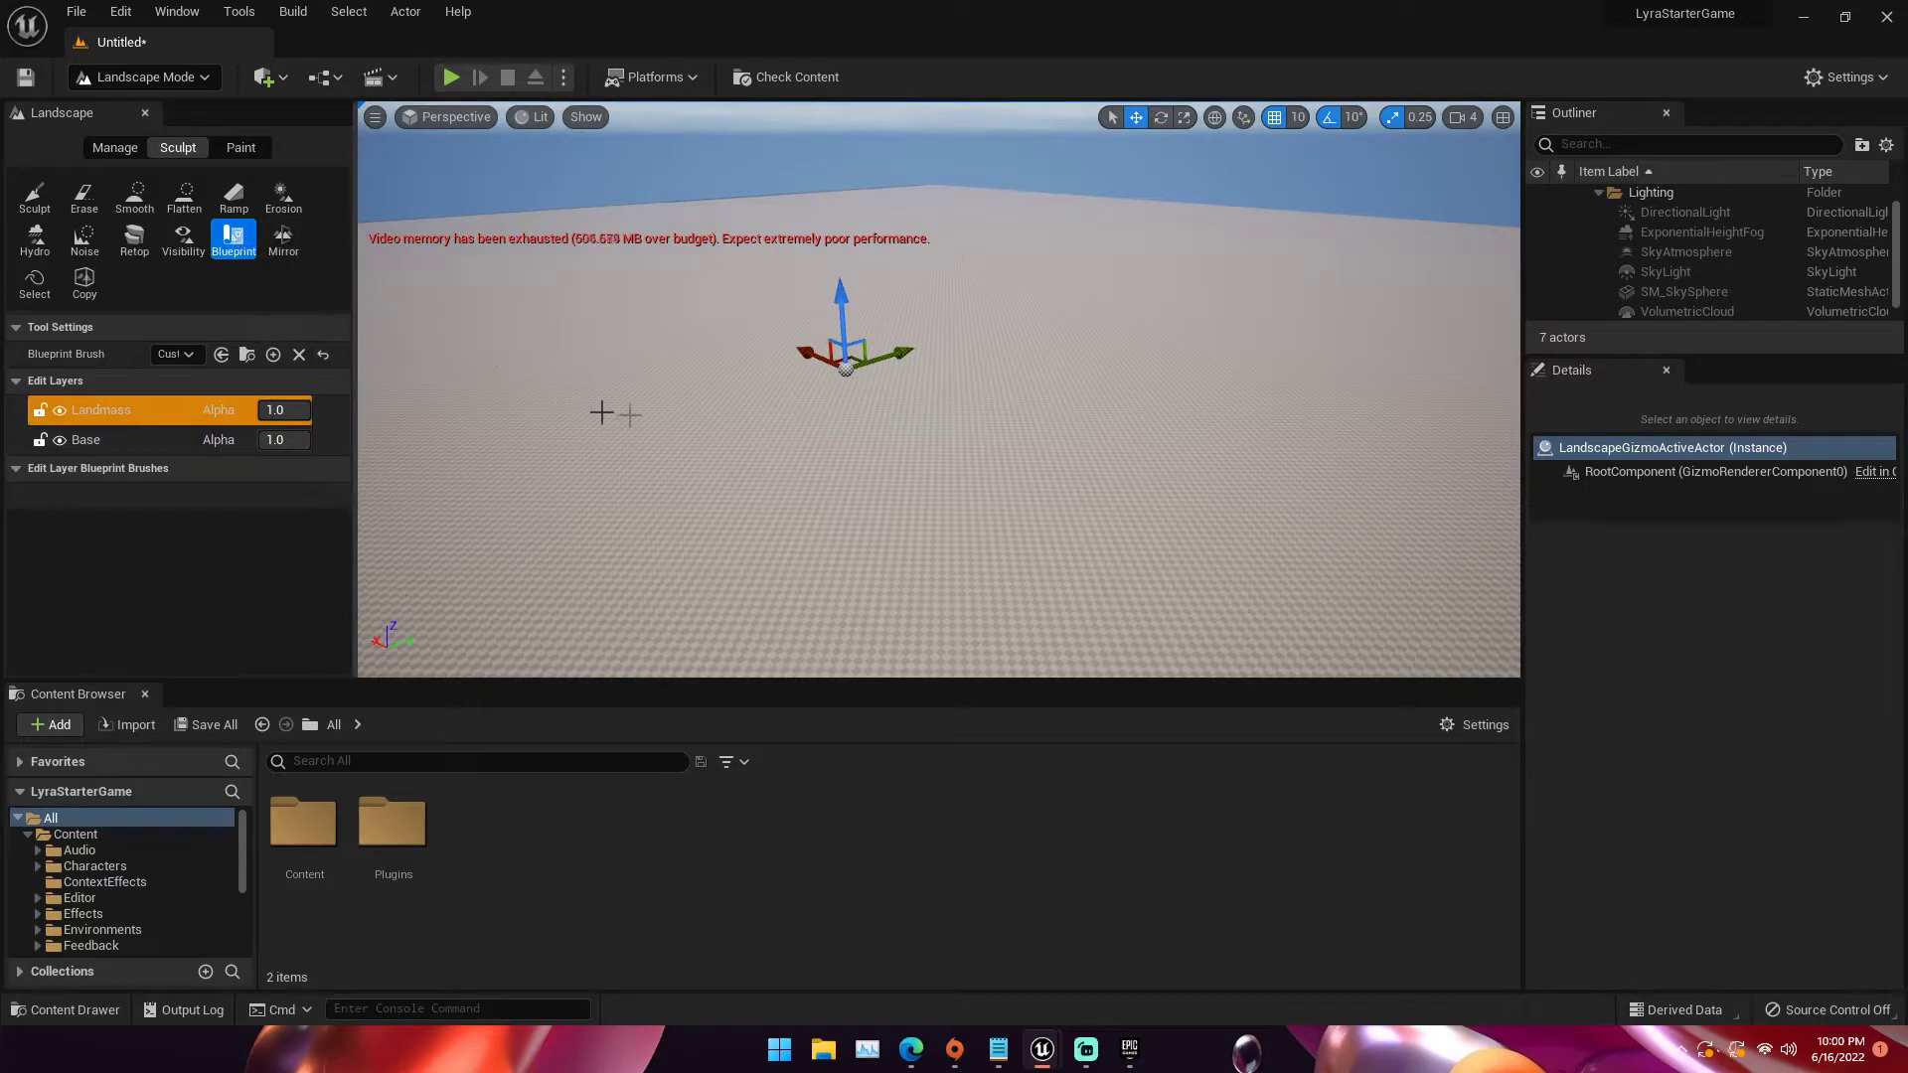
pyautogui.click(796, 415)
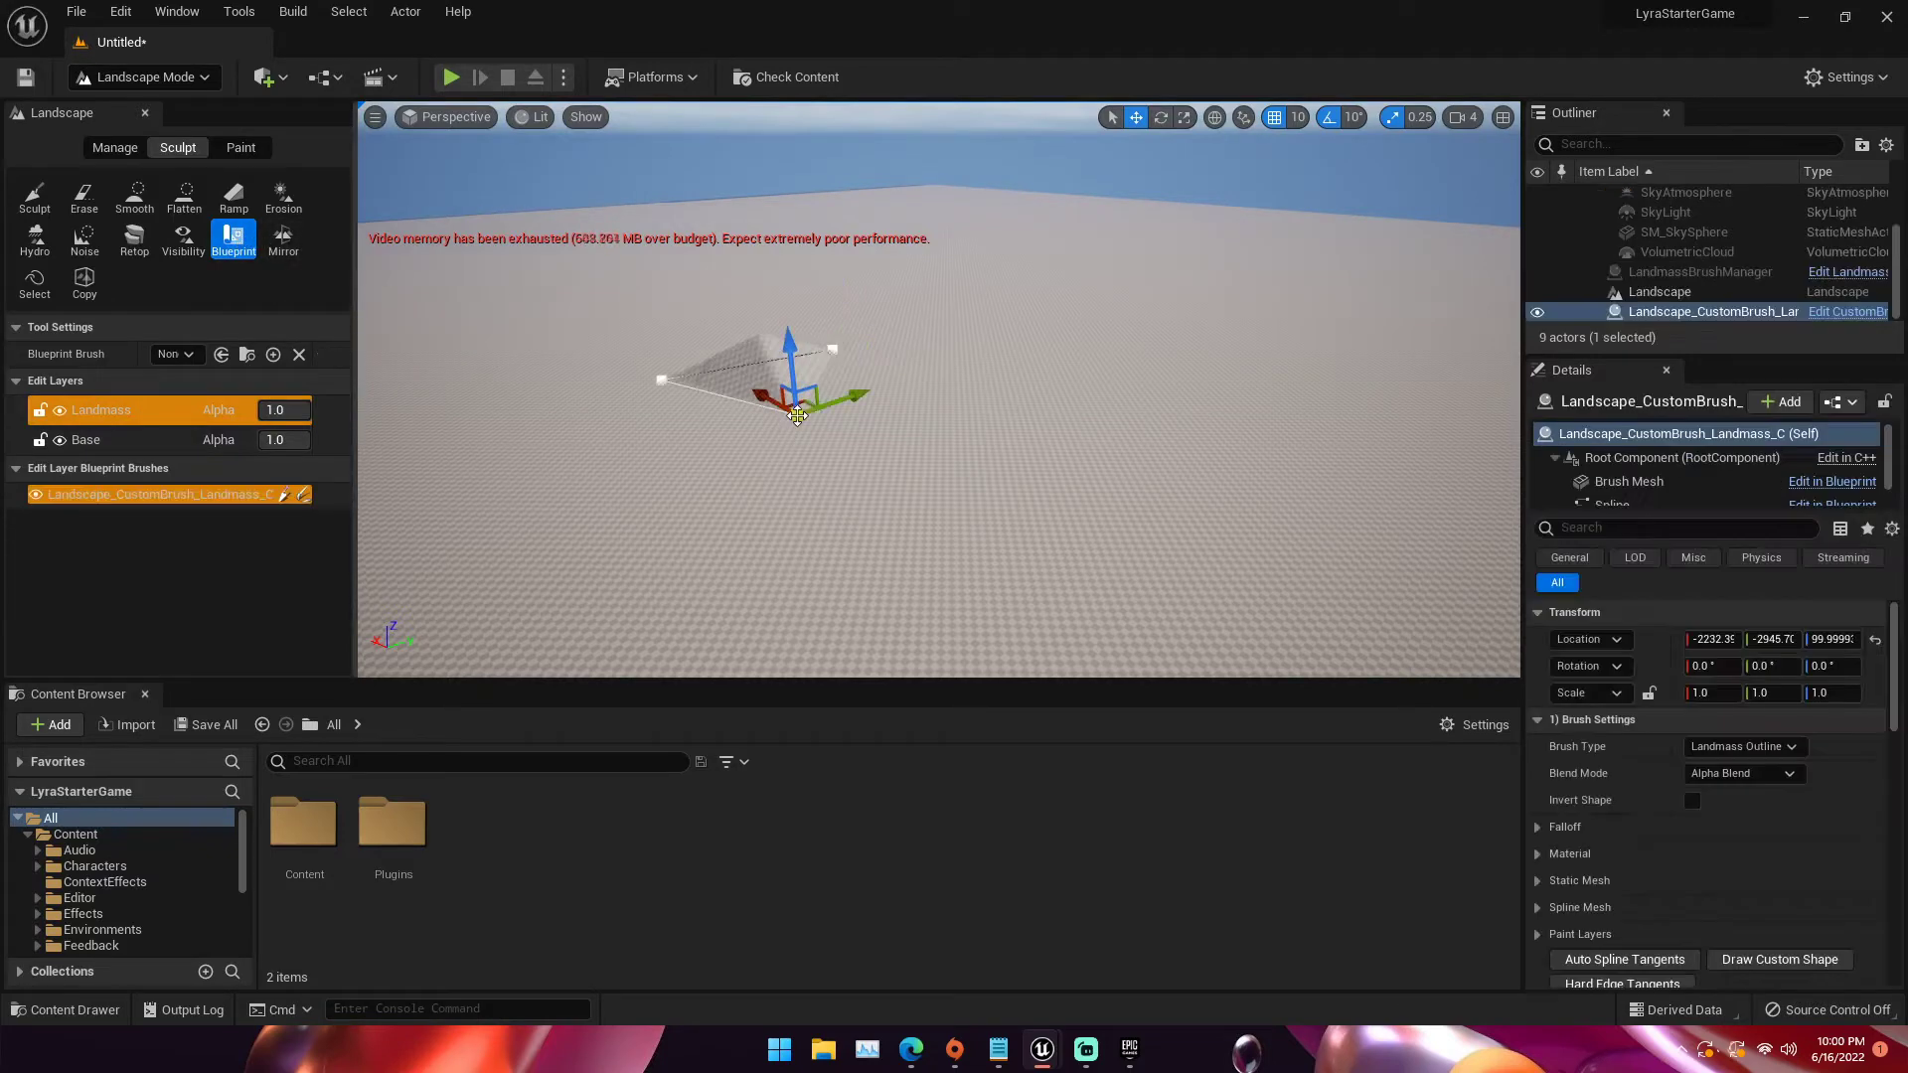
pyautogui.moveTo(851, 402); pyautogui.dragTo(851, 402, button='right')
pyautogui.press('w')
pyautogui.press('a')
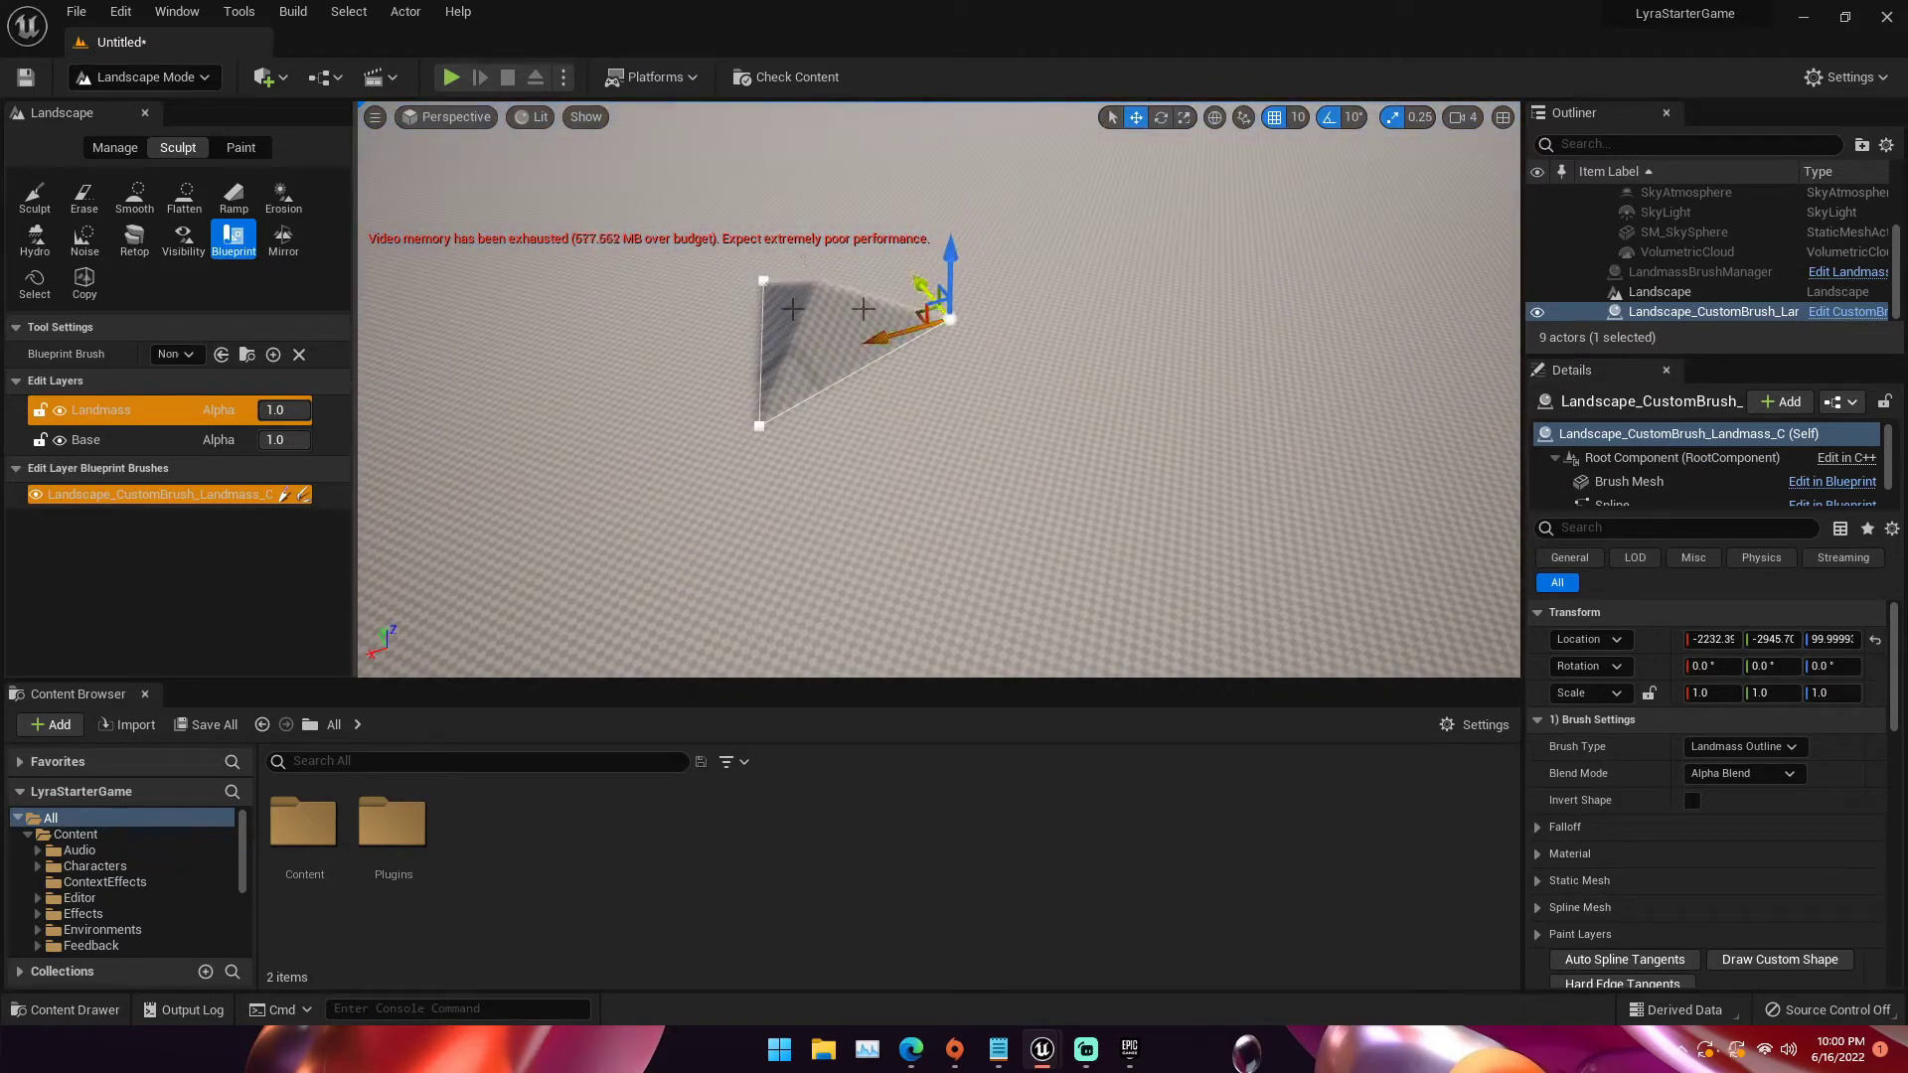
pyautogui.moveTo(904, 310); pyautogui.dragTo(904, 310, button='right')
pyautogui.press('s')
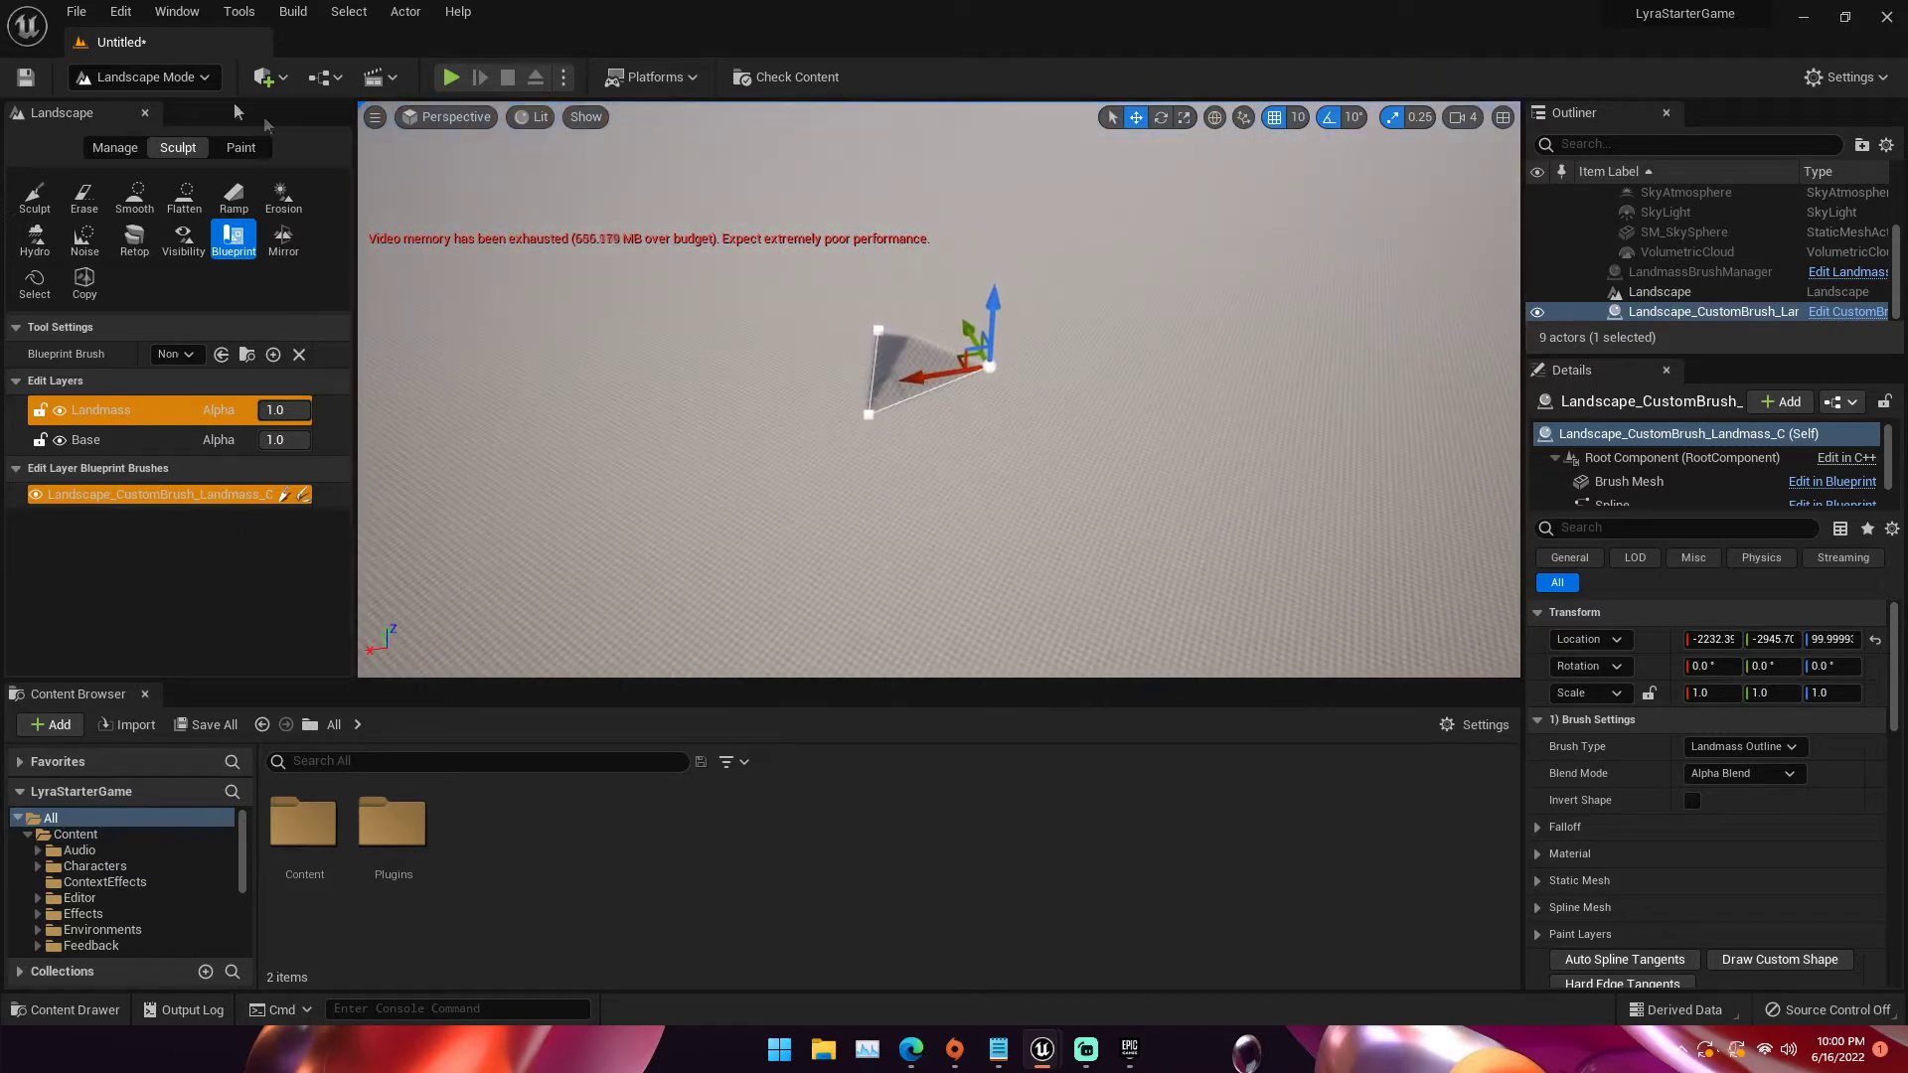
# Switch to selection mode and select the placed Landmass brush on the landscape
pyautogui.click(181, 80)
pyautogui.click(196, 111)
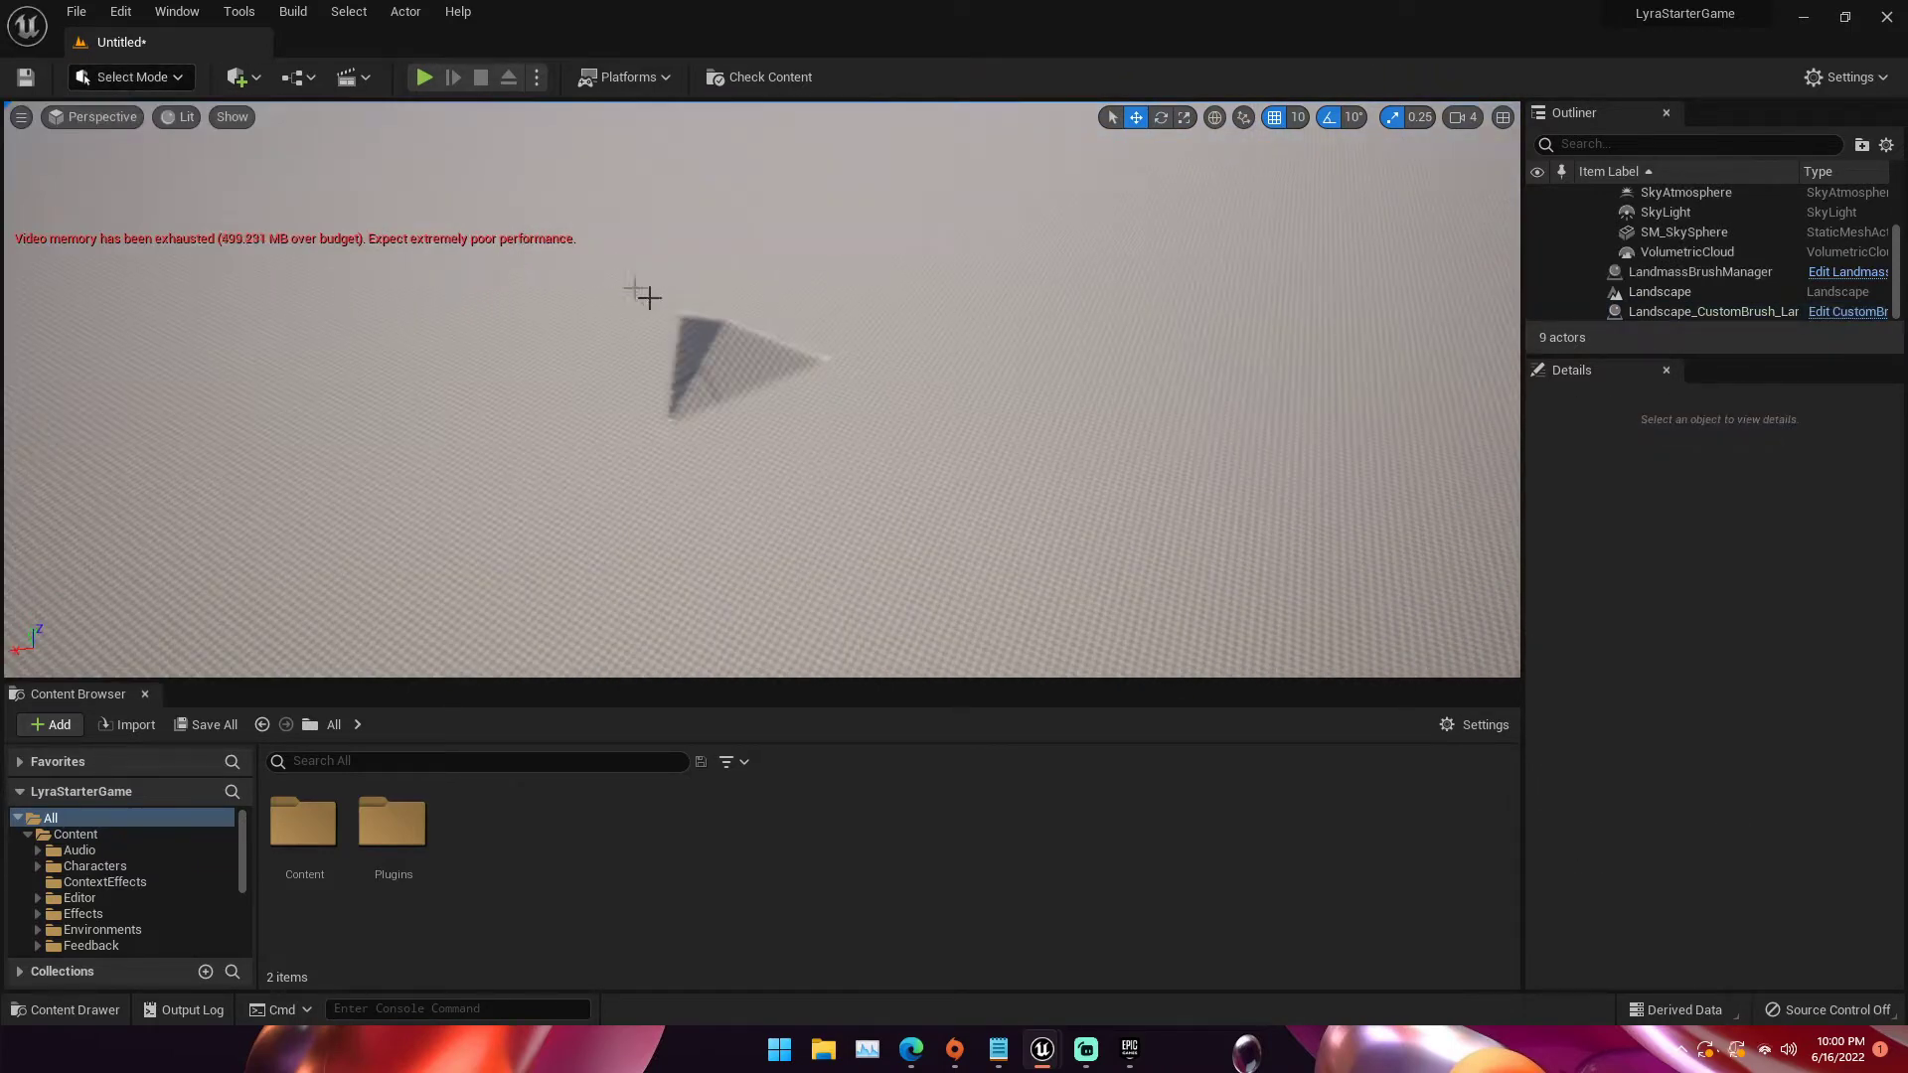
pyautogui.click(722, 332)
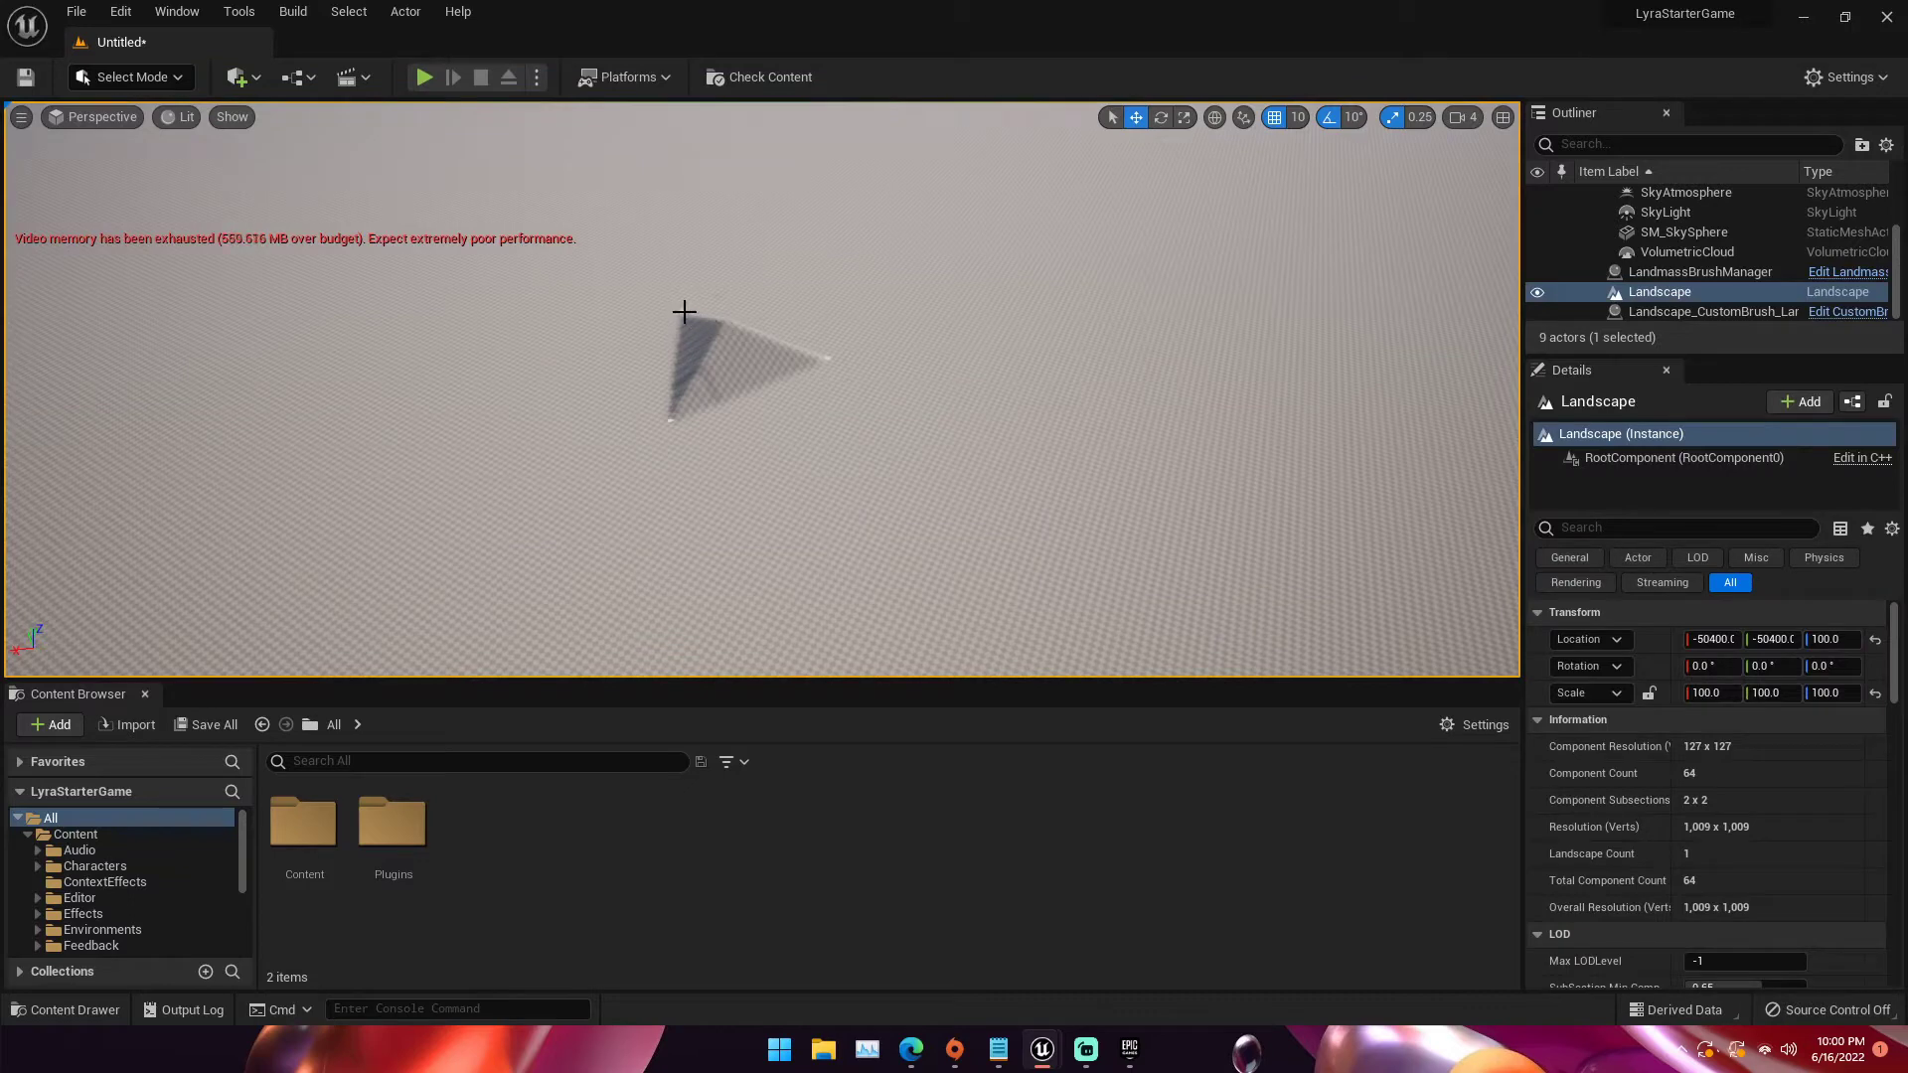
pyautogui.click(685, 313)
pyautogui.click(684, 313)
# Pull the Landmass brush's three corner spline points outward to enlarge the pyramid-shaped mountain
pyautogui.moveTo(615, 321); pyautogui.dragTo(572, 331)
pyautogui.moveTo(972, 329)
pyautogui.mouseDown(button='right')
pyautogui.moveTo(795, 214)
pyautogui.moveTo(924, 249)
pyautogui.moveTo(785, 328)
pyautogui.moveTo(1004, 383)
pyautogui.moveTo(890, 337)
pyautogui.moveTo(825, 362)
pyautogui.moveTo(749, 328)
pyautogui.mouseUp(button='right')
pyautogui.moveTo(805, 350)
pyautogui.mouseDown()
pyautogui.moveTo(636, 282)
pyautogui.moveTo(832, 384)
pyautogui.moveTo(581, 216)
pyautogui.mouseUp()
pyautogui.moveTo(596, 227)
pyautogui.mouseDown(button='right')
pyautogui.moveTo(383, 115)
pyautogui.moveTo(447, 189)
pyautogui.moveTo(433, 133)
pyautogui.moveTo(474, 145)
pyautogui.mouseUp(button='right')
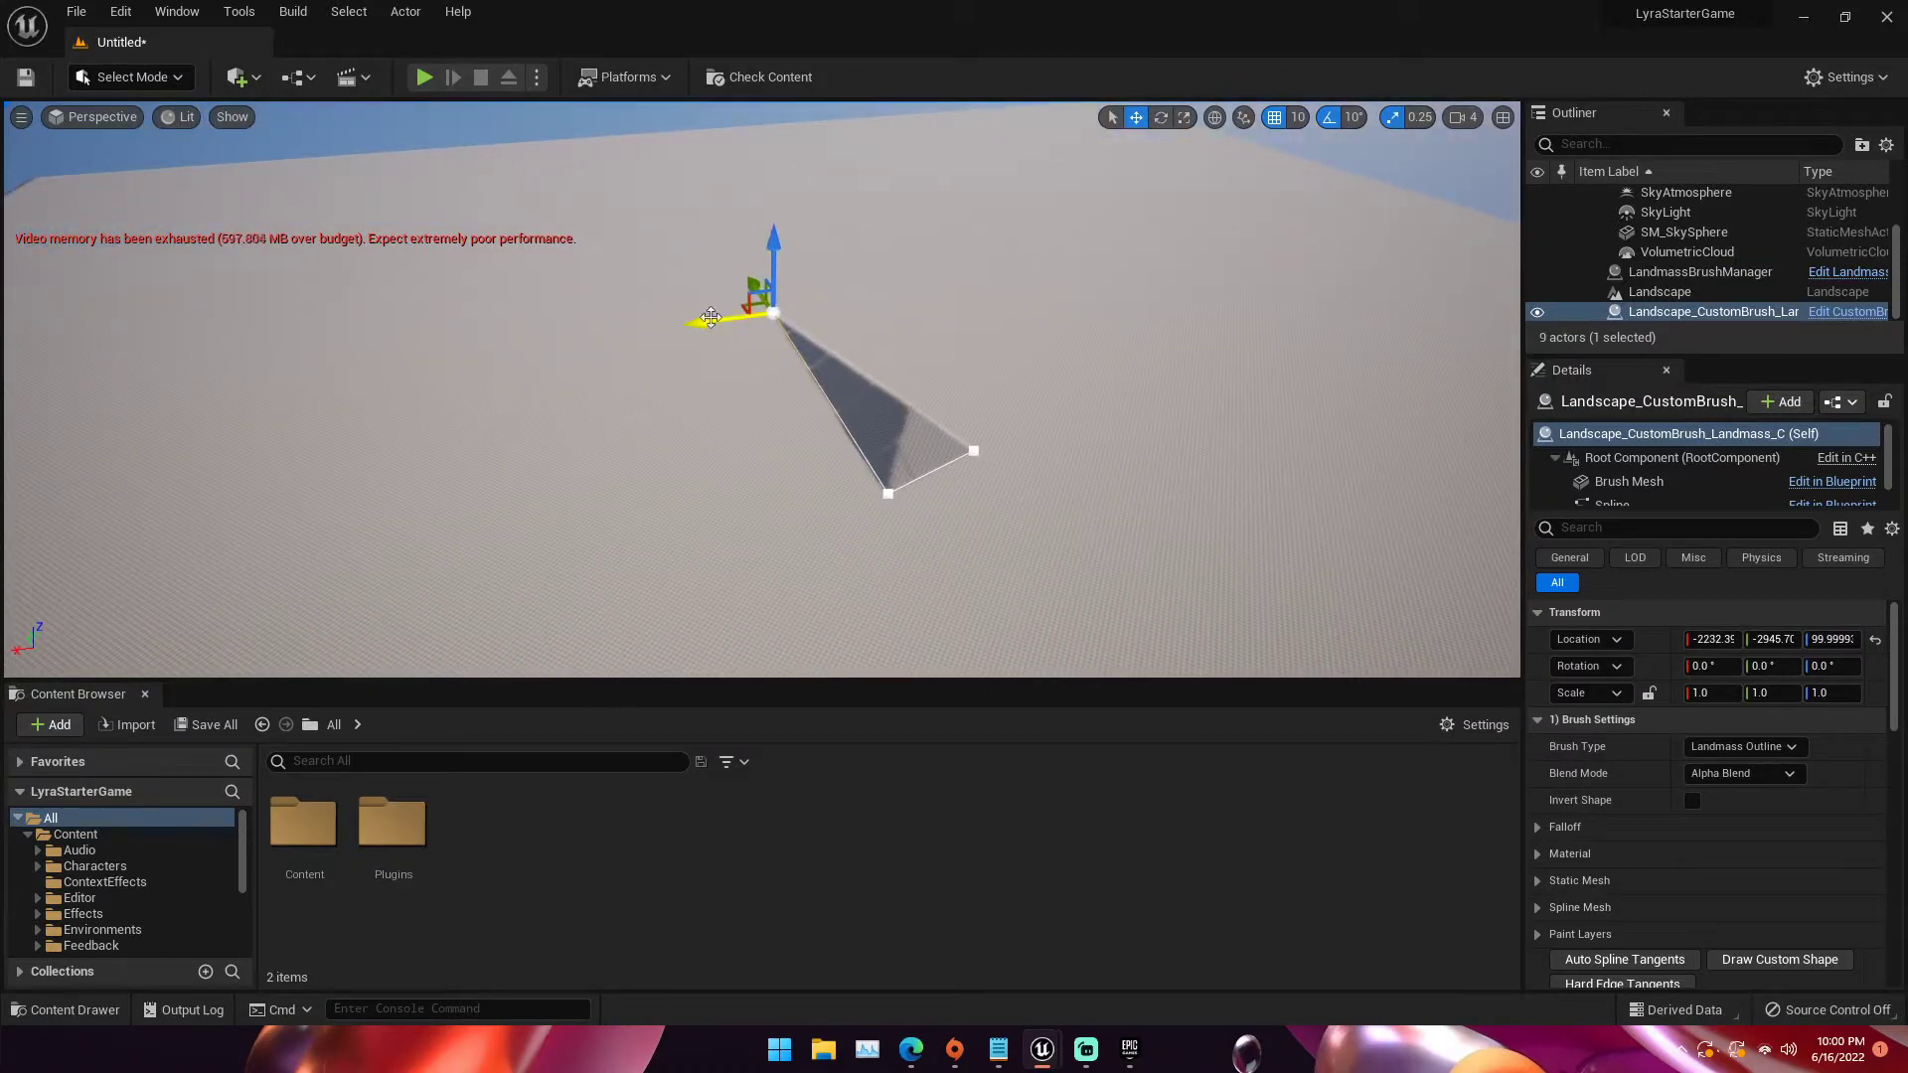
pyautogui.moveTo(711, 317); pyautogui.dragTo(685, 326)
pyautogui.moveTo(822, 509); pyautogui.dragTo(562, 612)
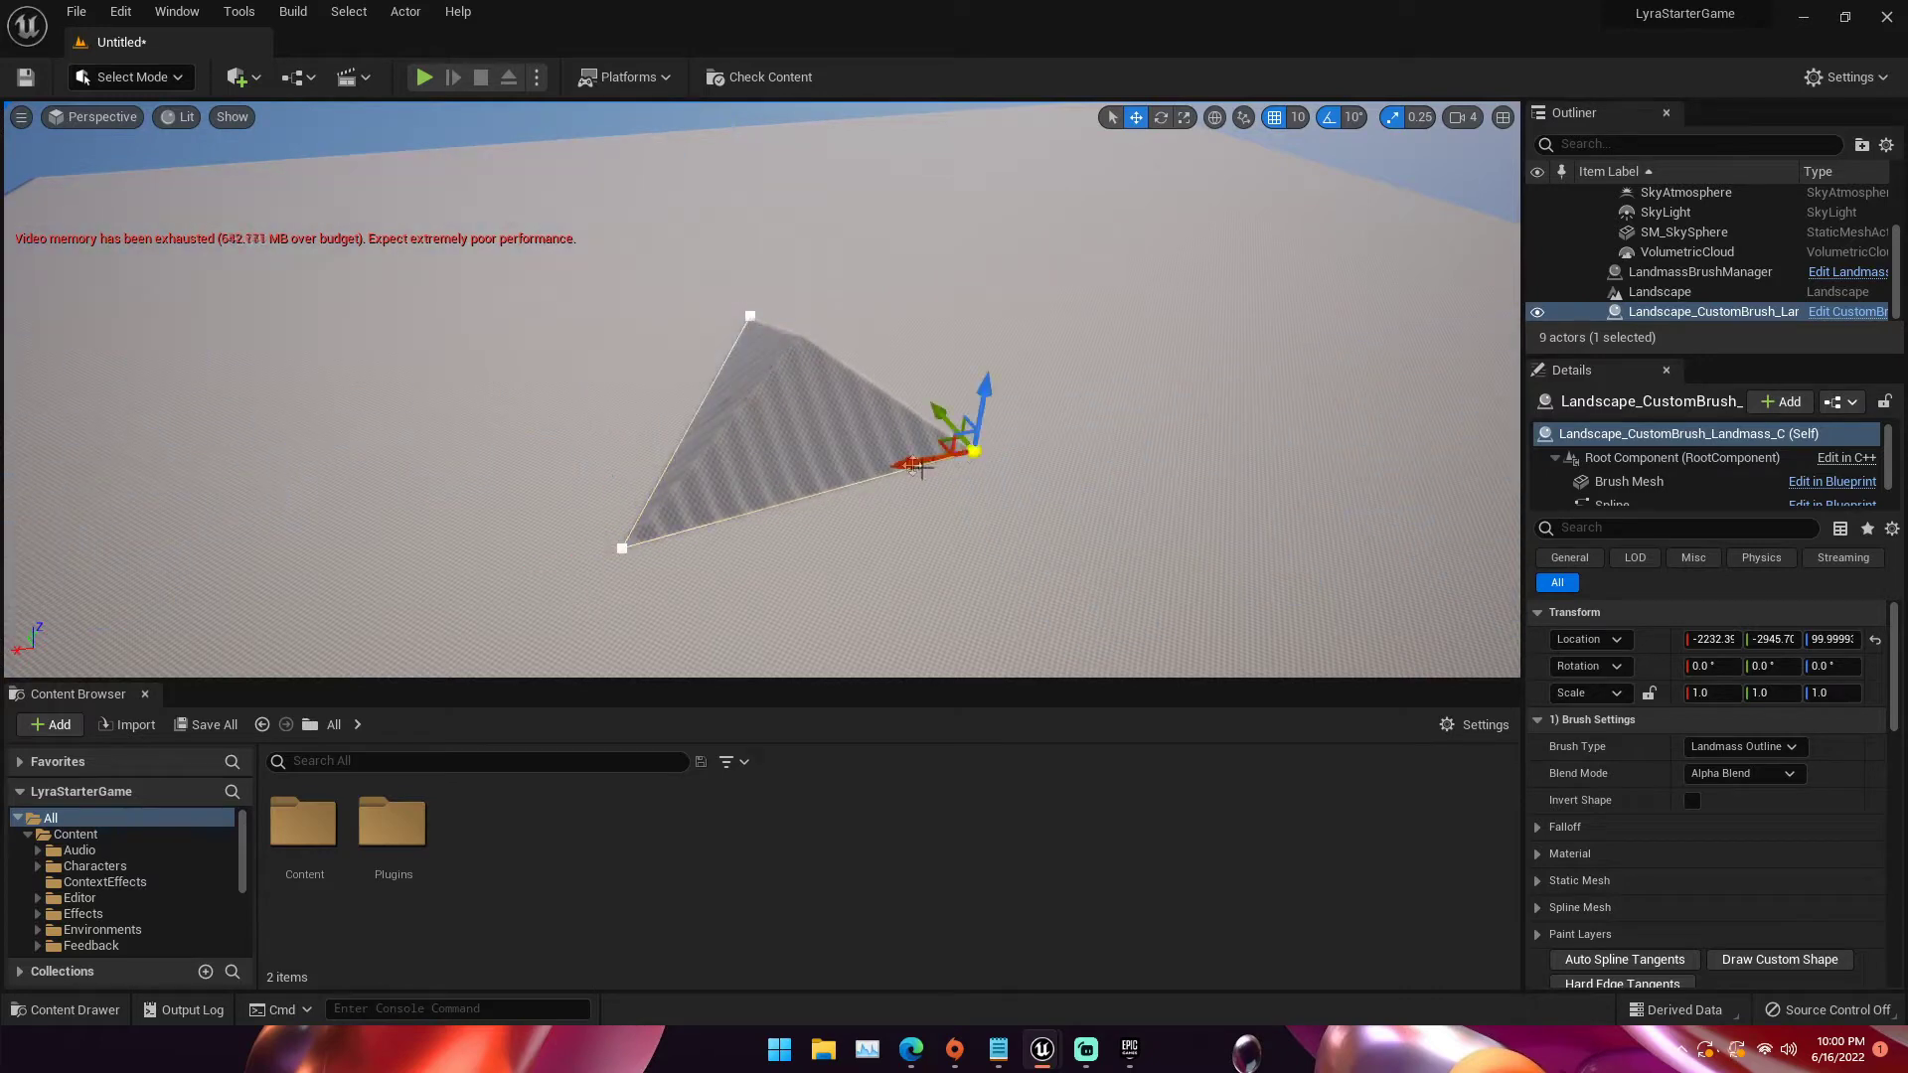
pyautogui.moveTo(912, 464); pyautogui.dragTo(1251, 396)
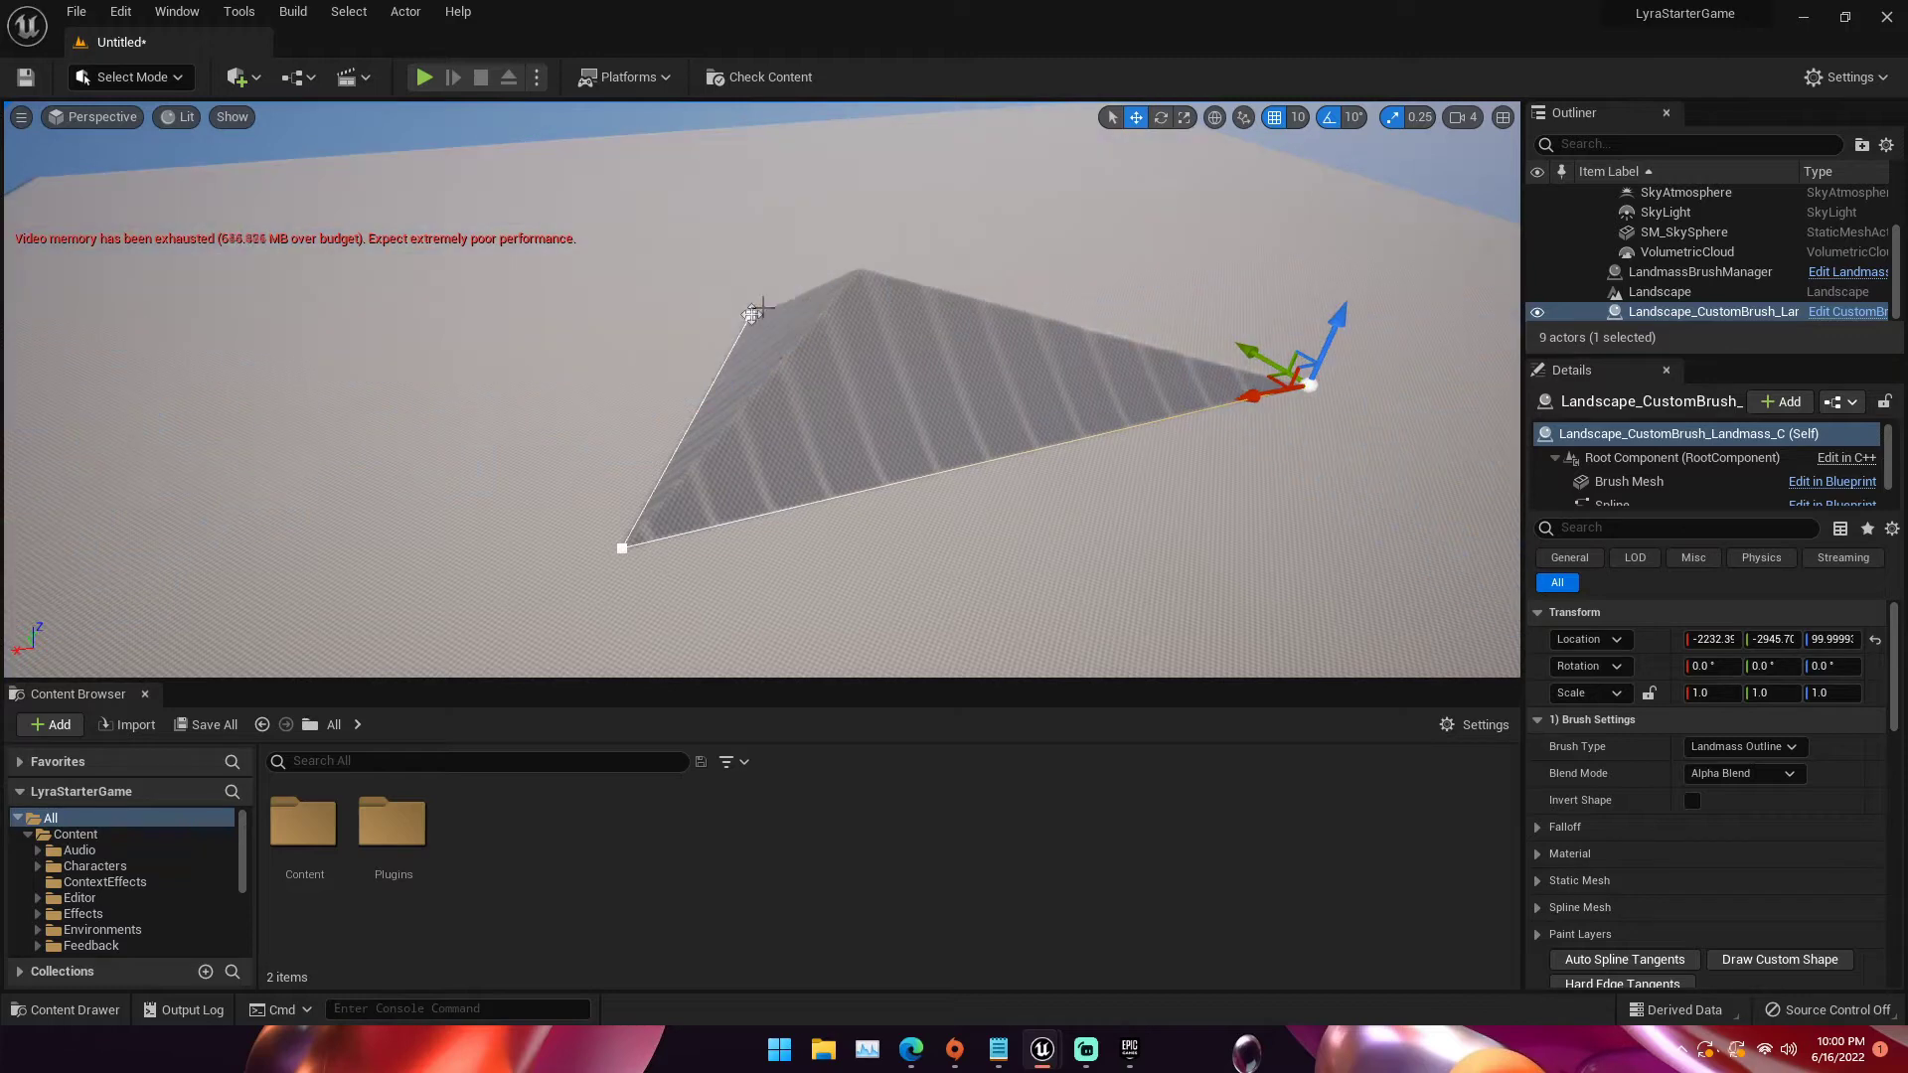
# Move the brush's far and near corner points farther out to make the mountain taller and wider
pyautogui.click(751, 315)
pyautogui.moveTo(722, 286); pyautogui.dragTo(616, 179)
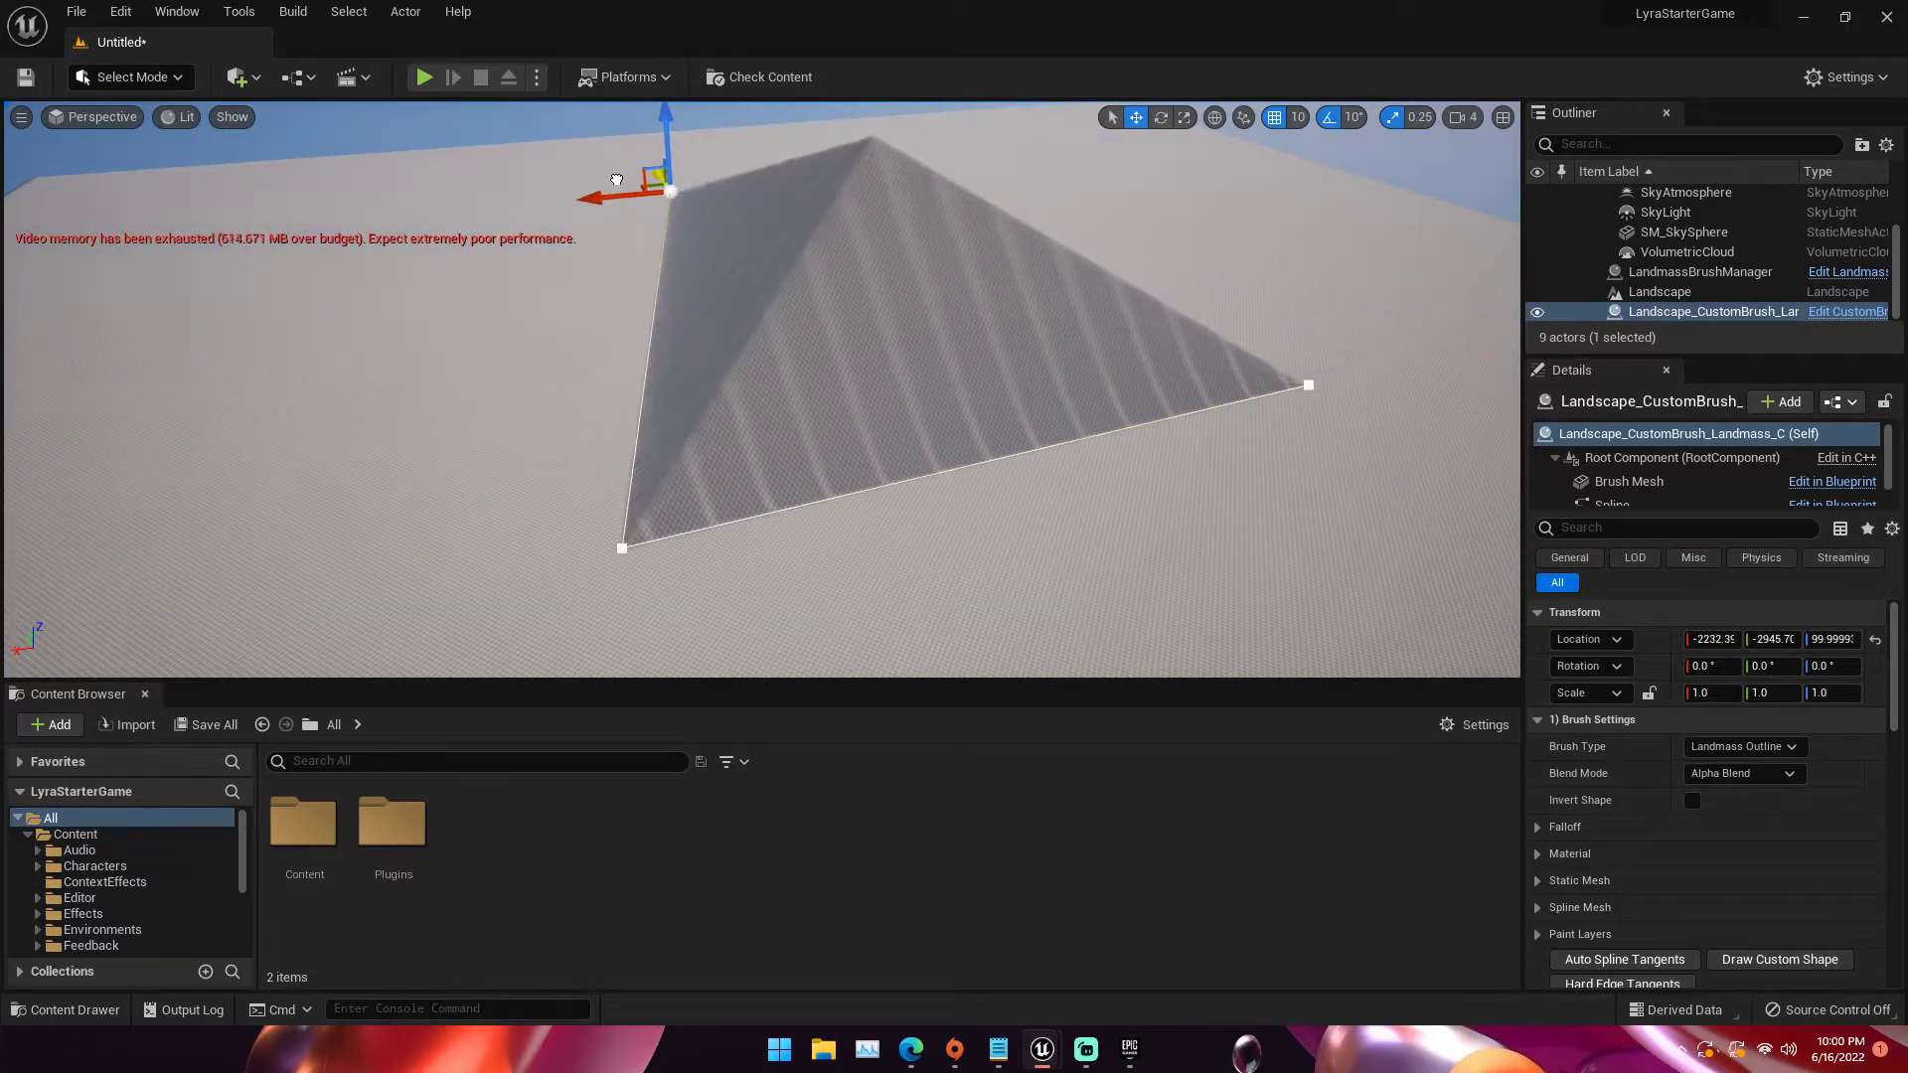
pyautogui.click(622, 548)
pyautogui.moveTo(553, 560); pyautogui.dragTo(505, 572)
pyautogui.moveTo(505, 575); pyautogui.dragTo(549, 636, button='right')
pyautogui.press('a')
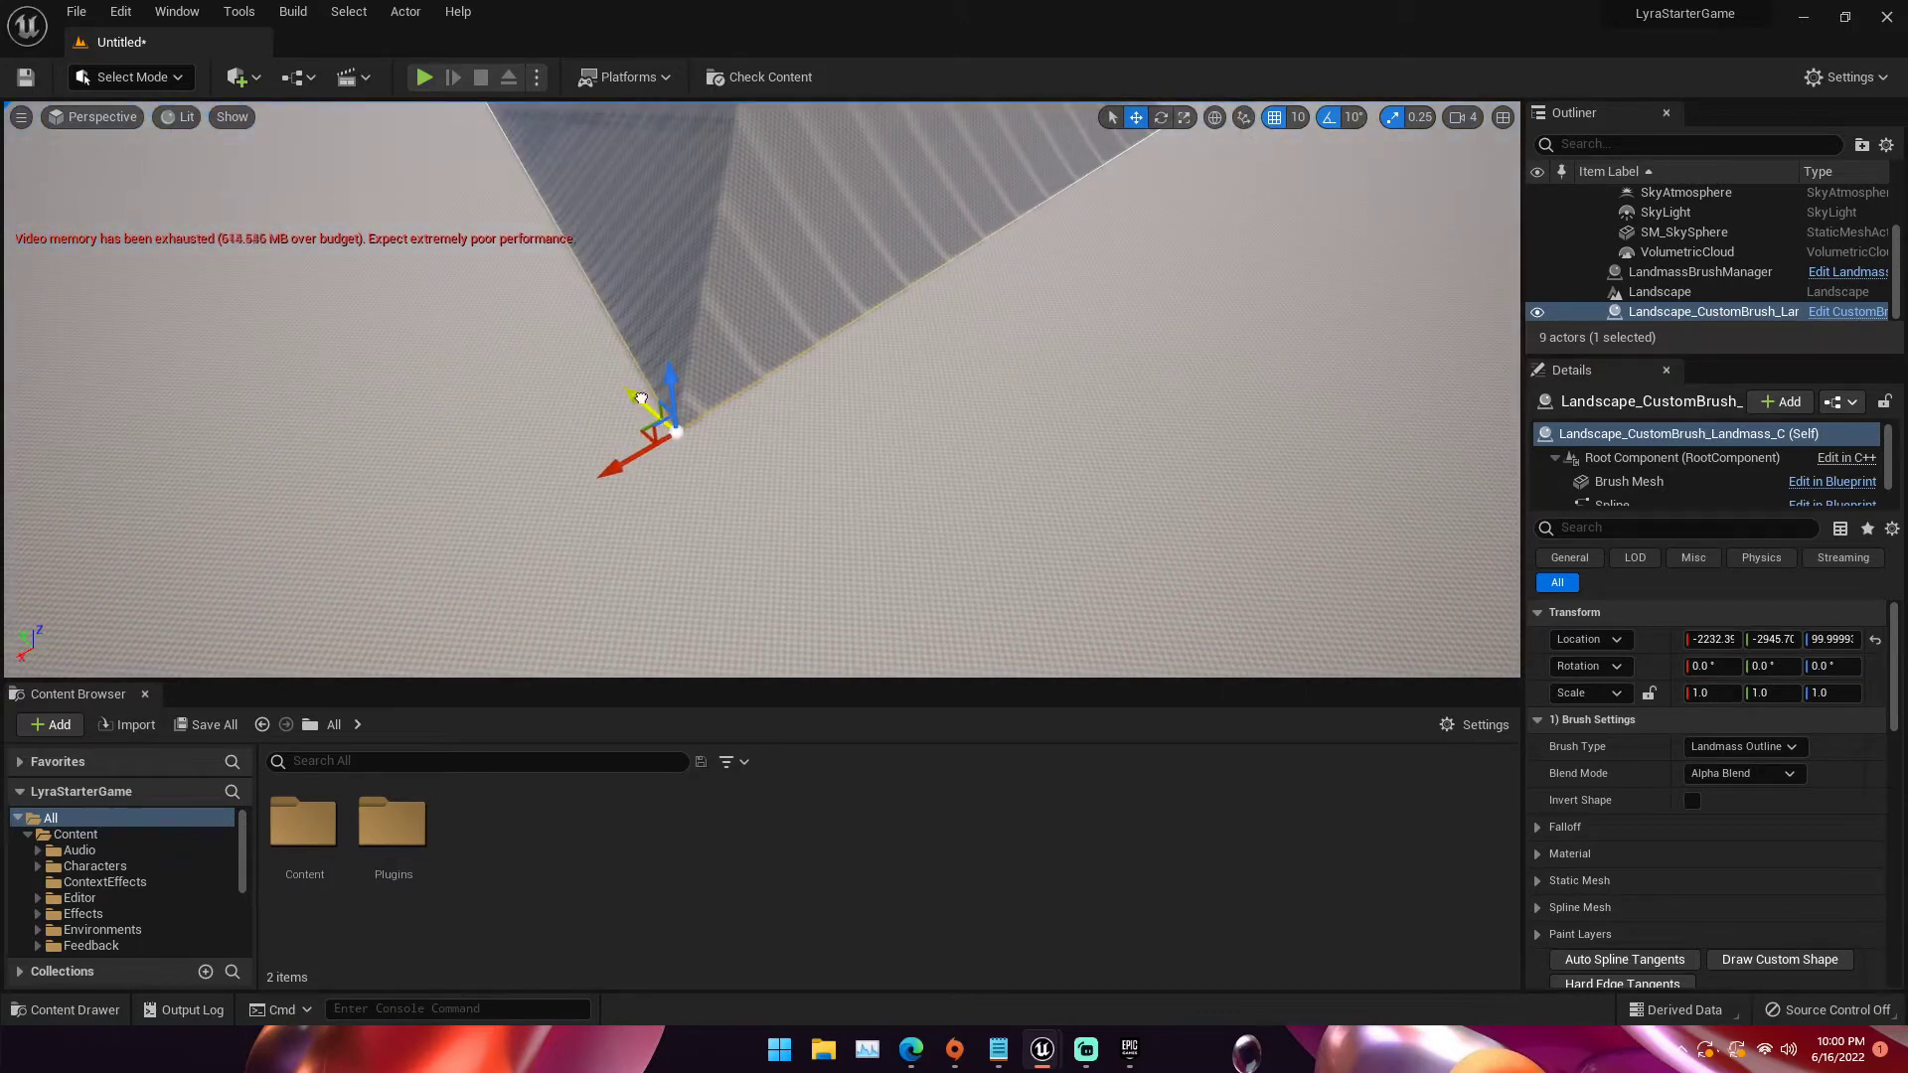
pyautogui.moveTo(640, 398); pyautogui.dragTo(710, 489)
pyautogui.moveTo(711, 489); pyautogui.dragTo(745, 404, button='right')
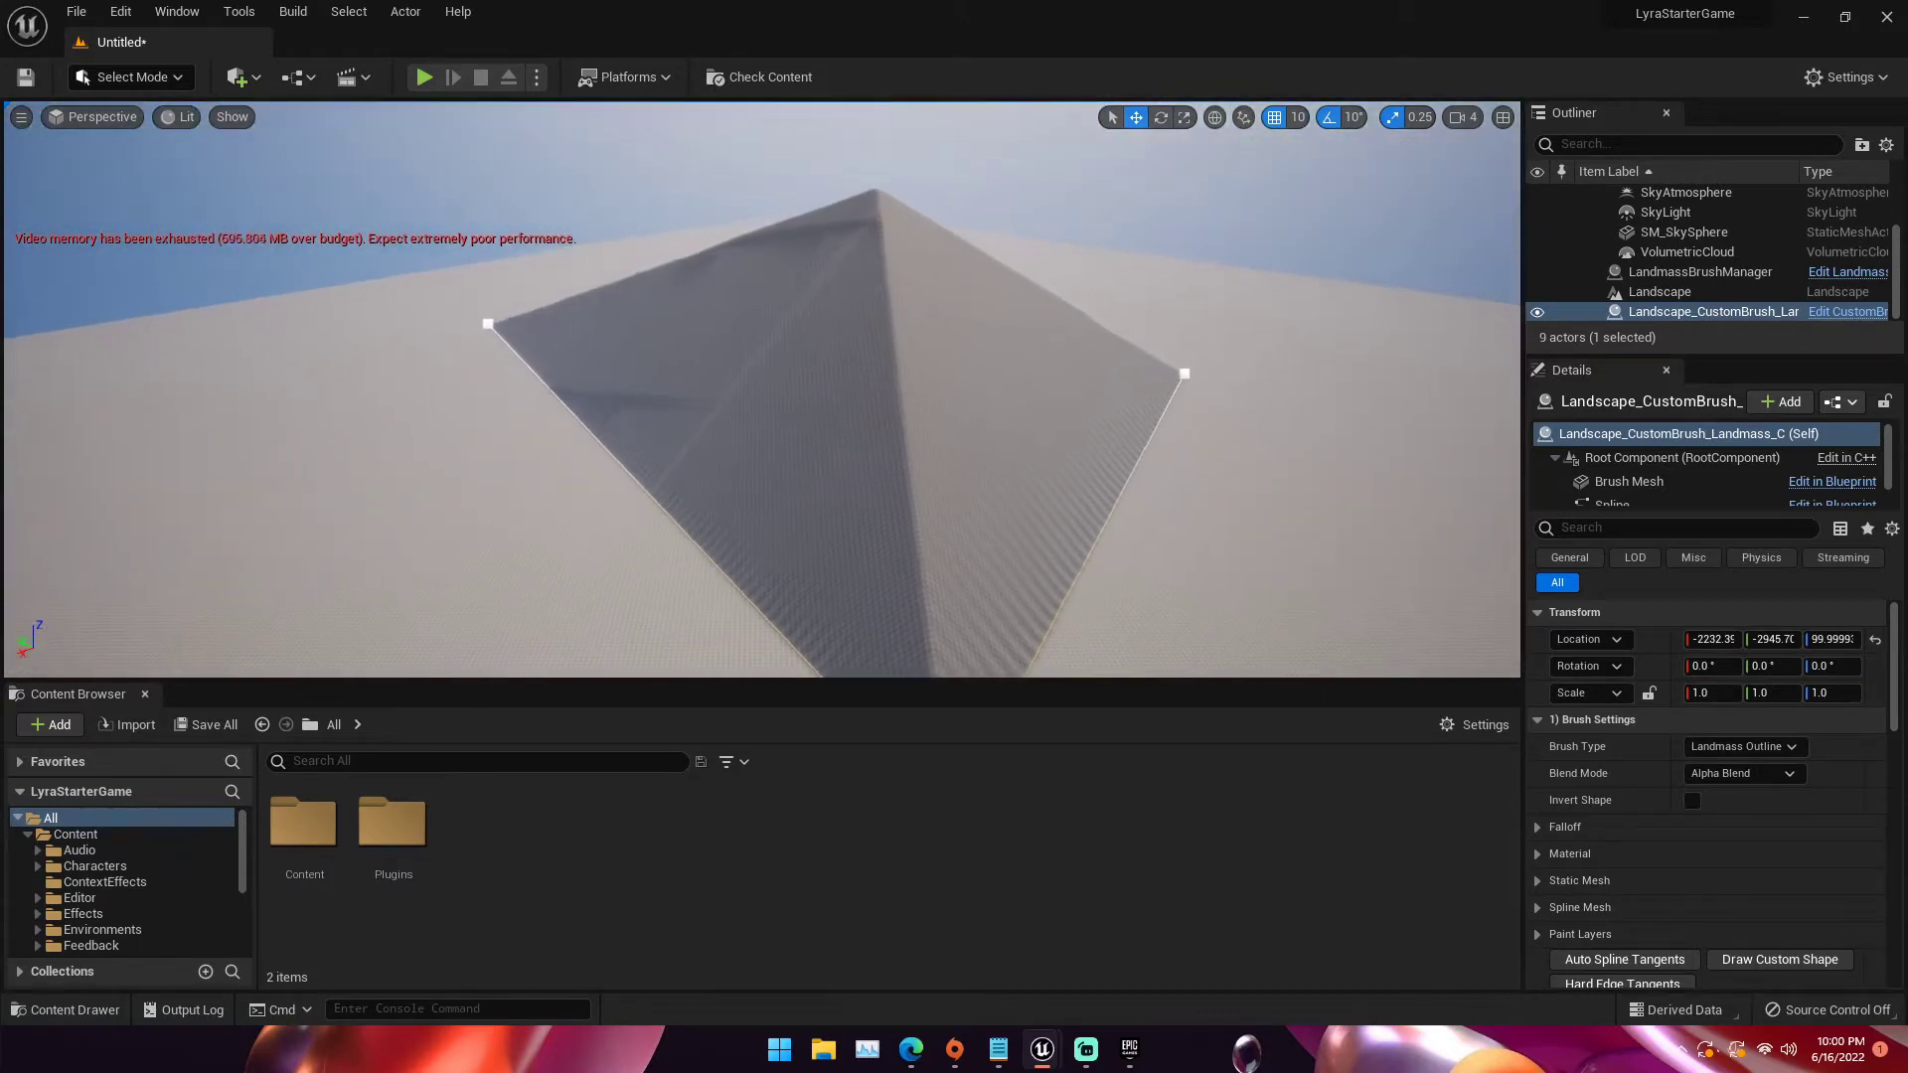
# Return to Landscape mode and select the Landmass brush among the edit layer's blueprint brushes
pyautogui.click(165, 83)
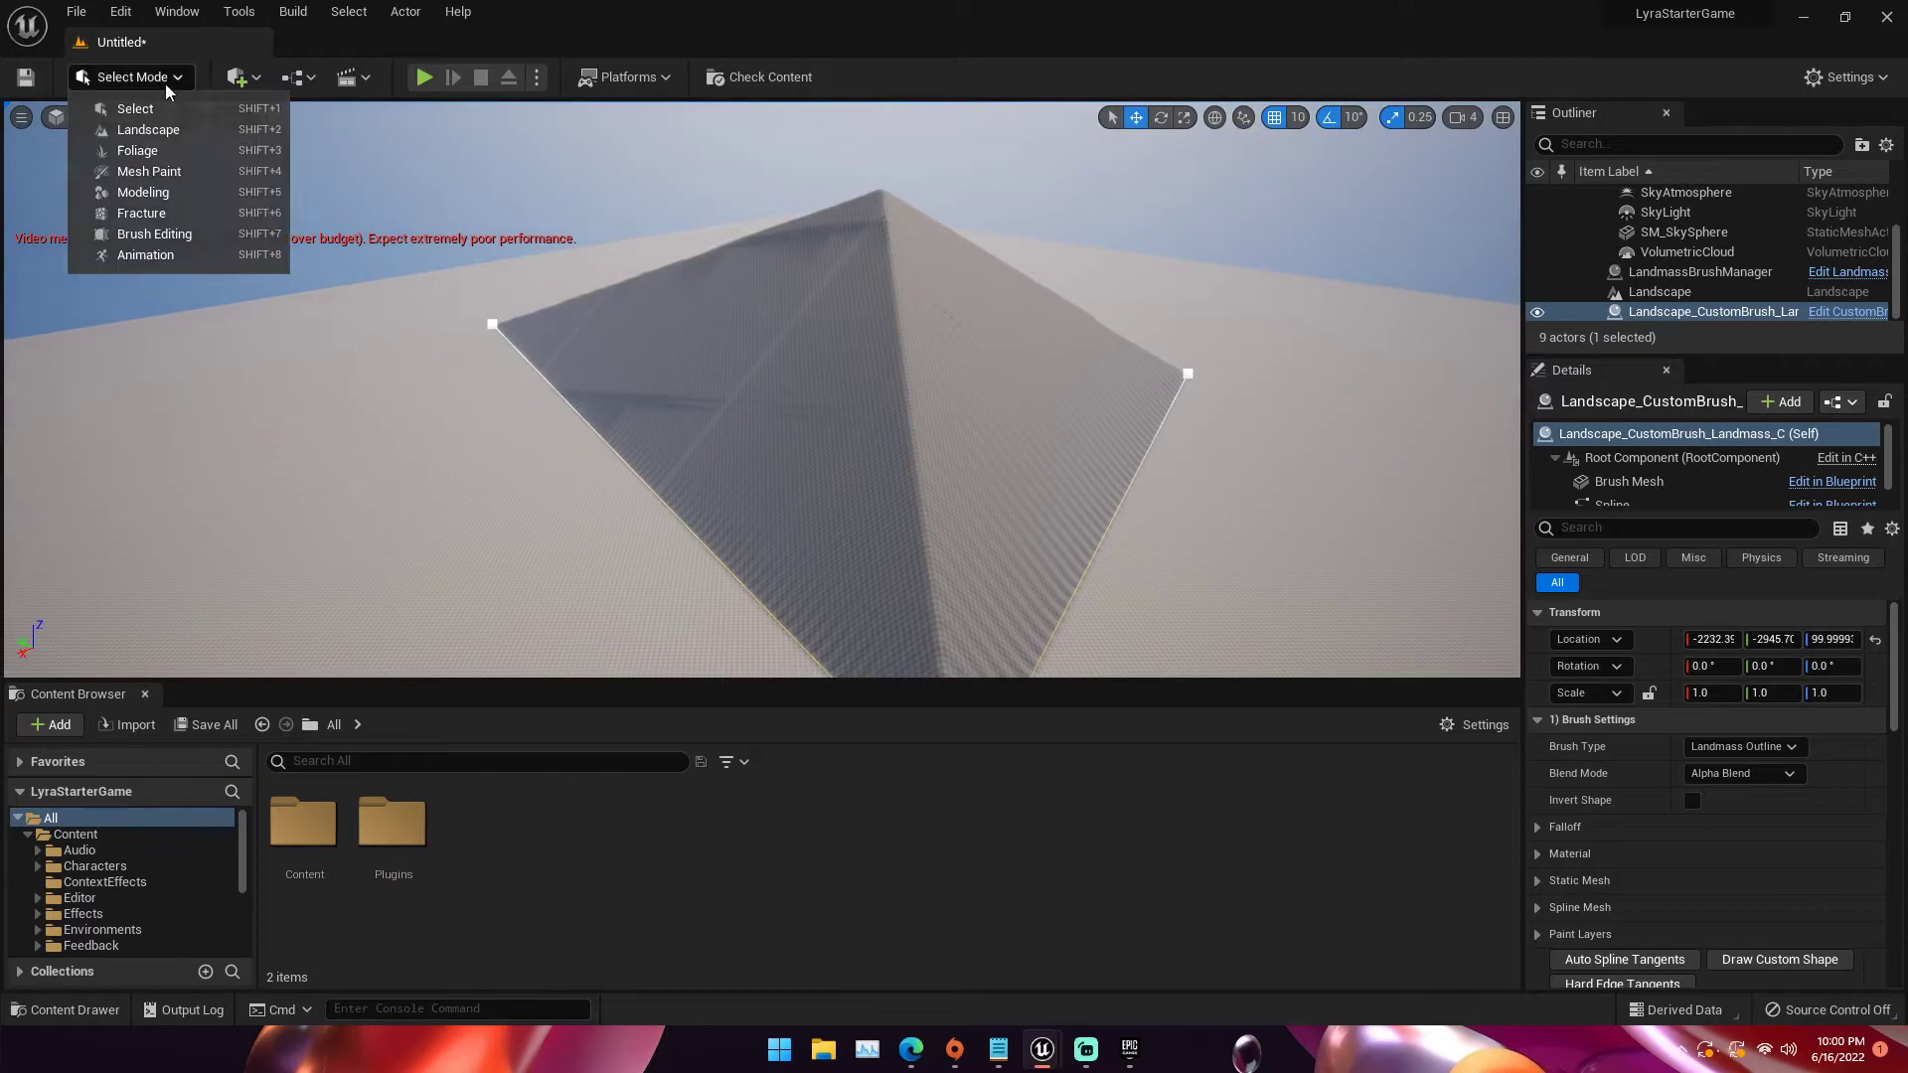
pyautogui.click(165, 134)
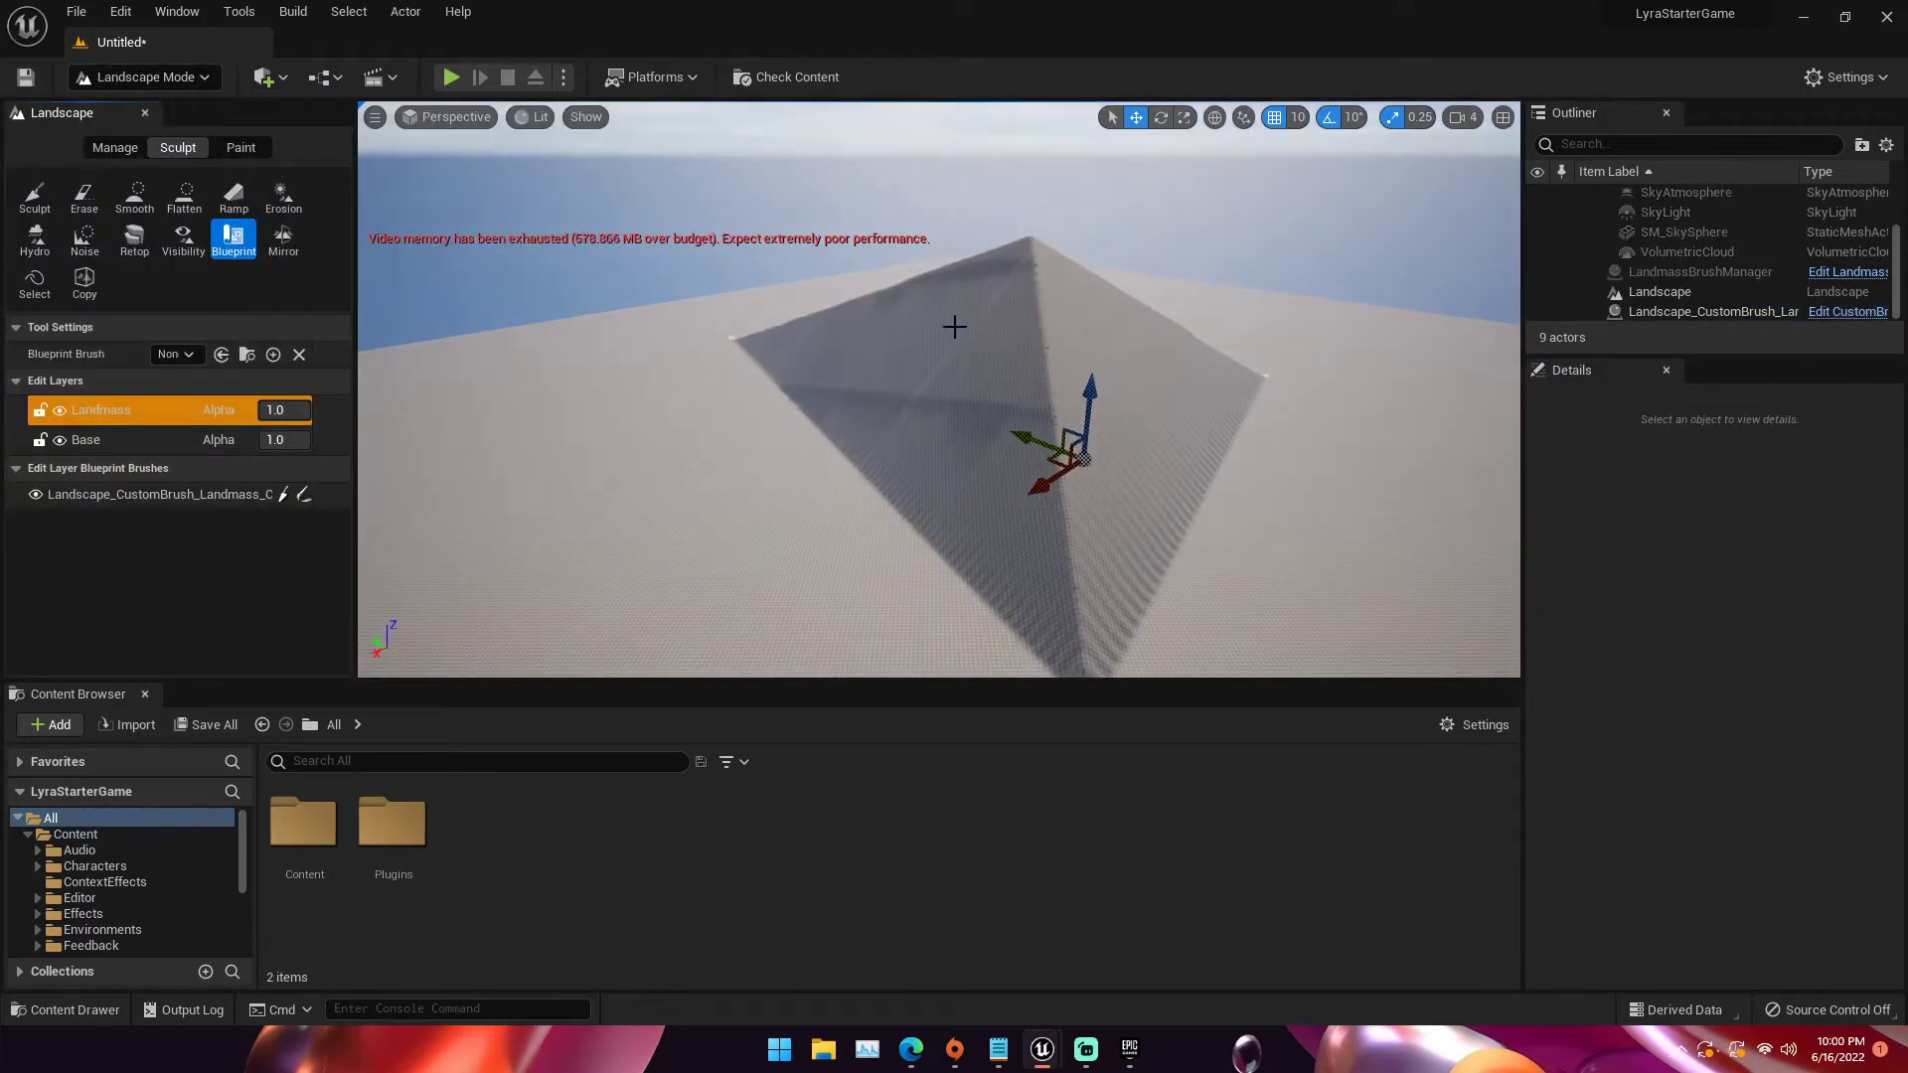
pyautogui.click(133, 487)
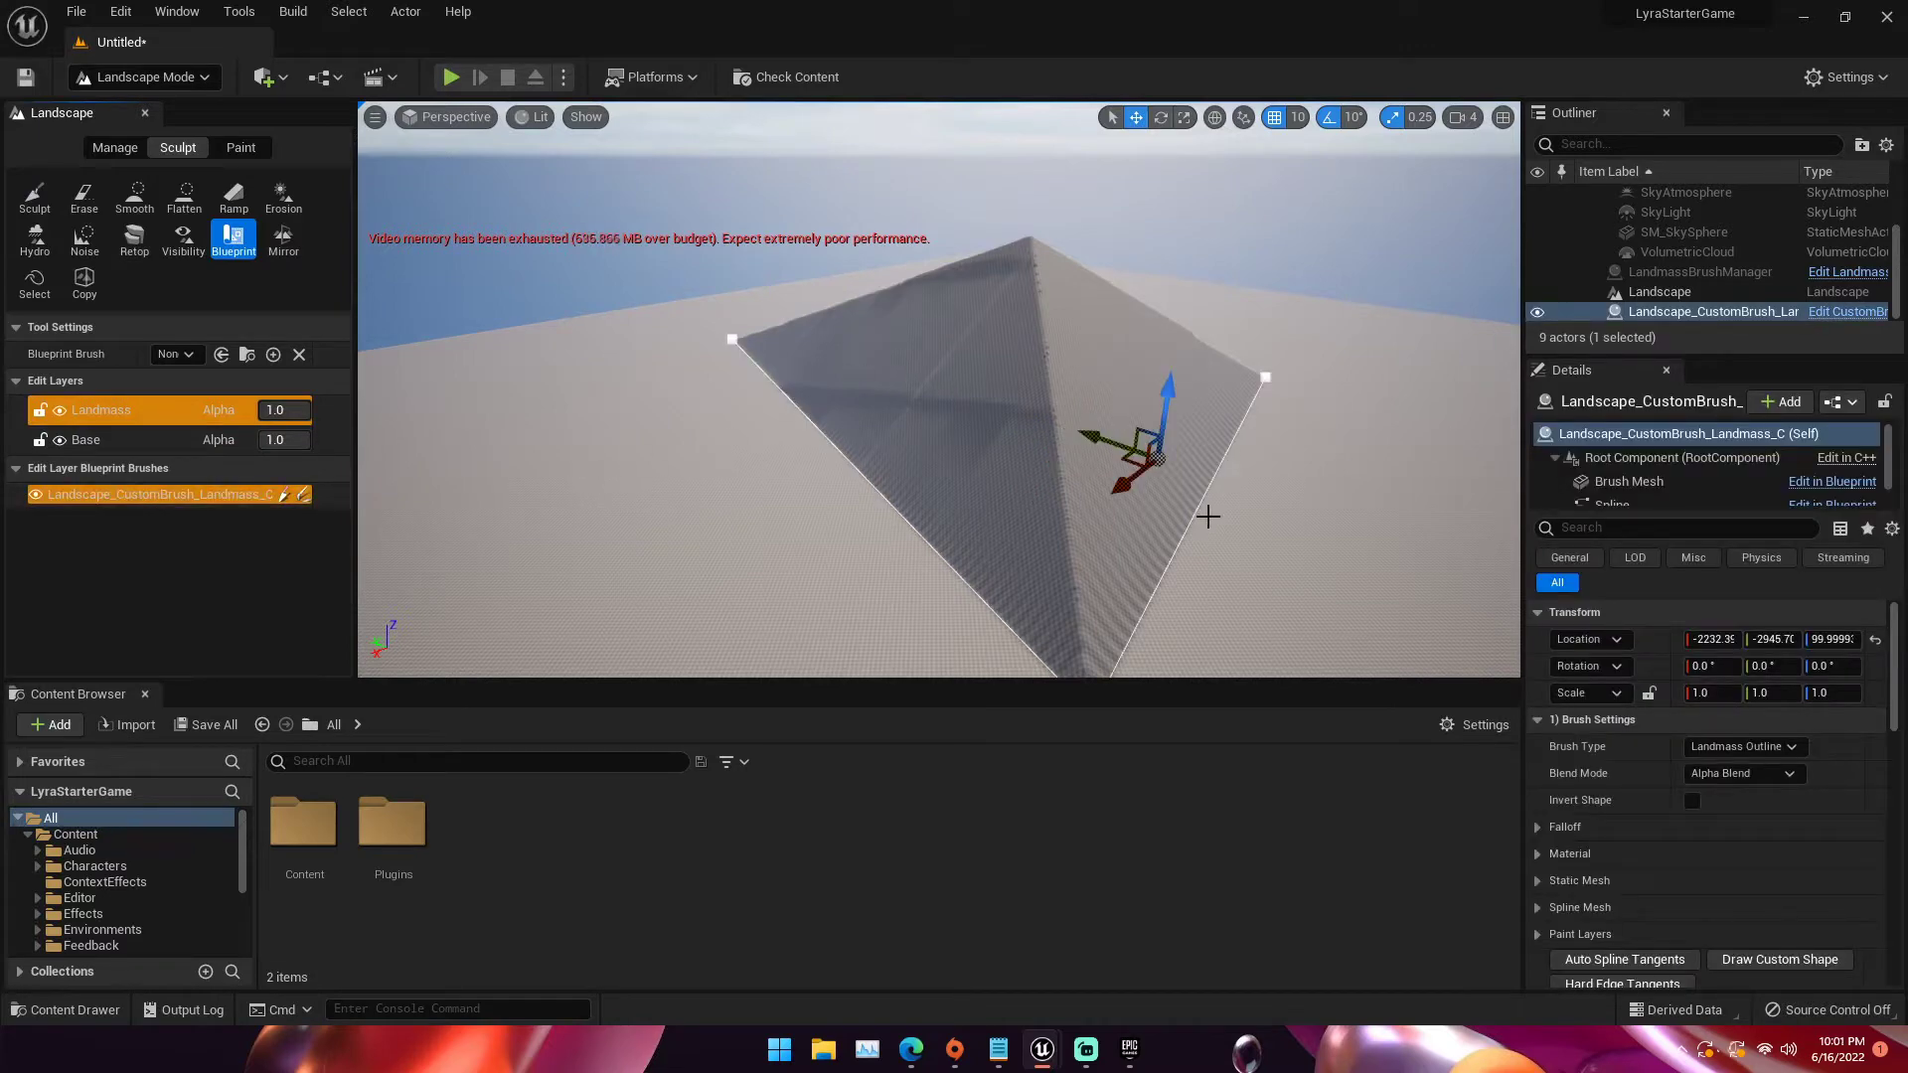
# Set the brush's Curl Noise to Curl 1 Strength 0.104 and Curl 2 Strength 0.048
pyautogui.scroll(-5, 1600, 808)
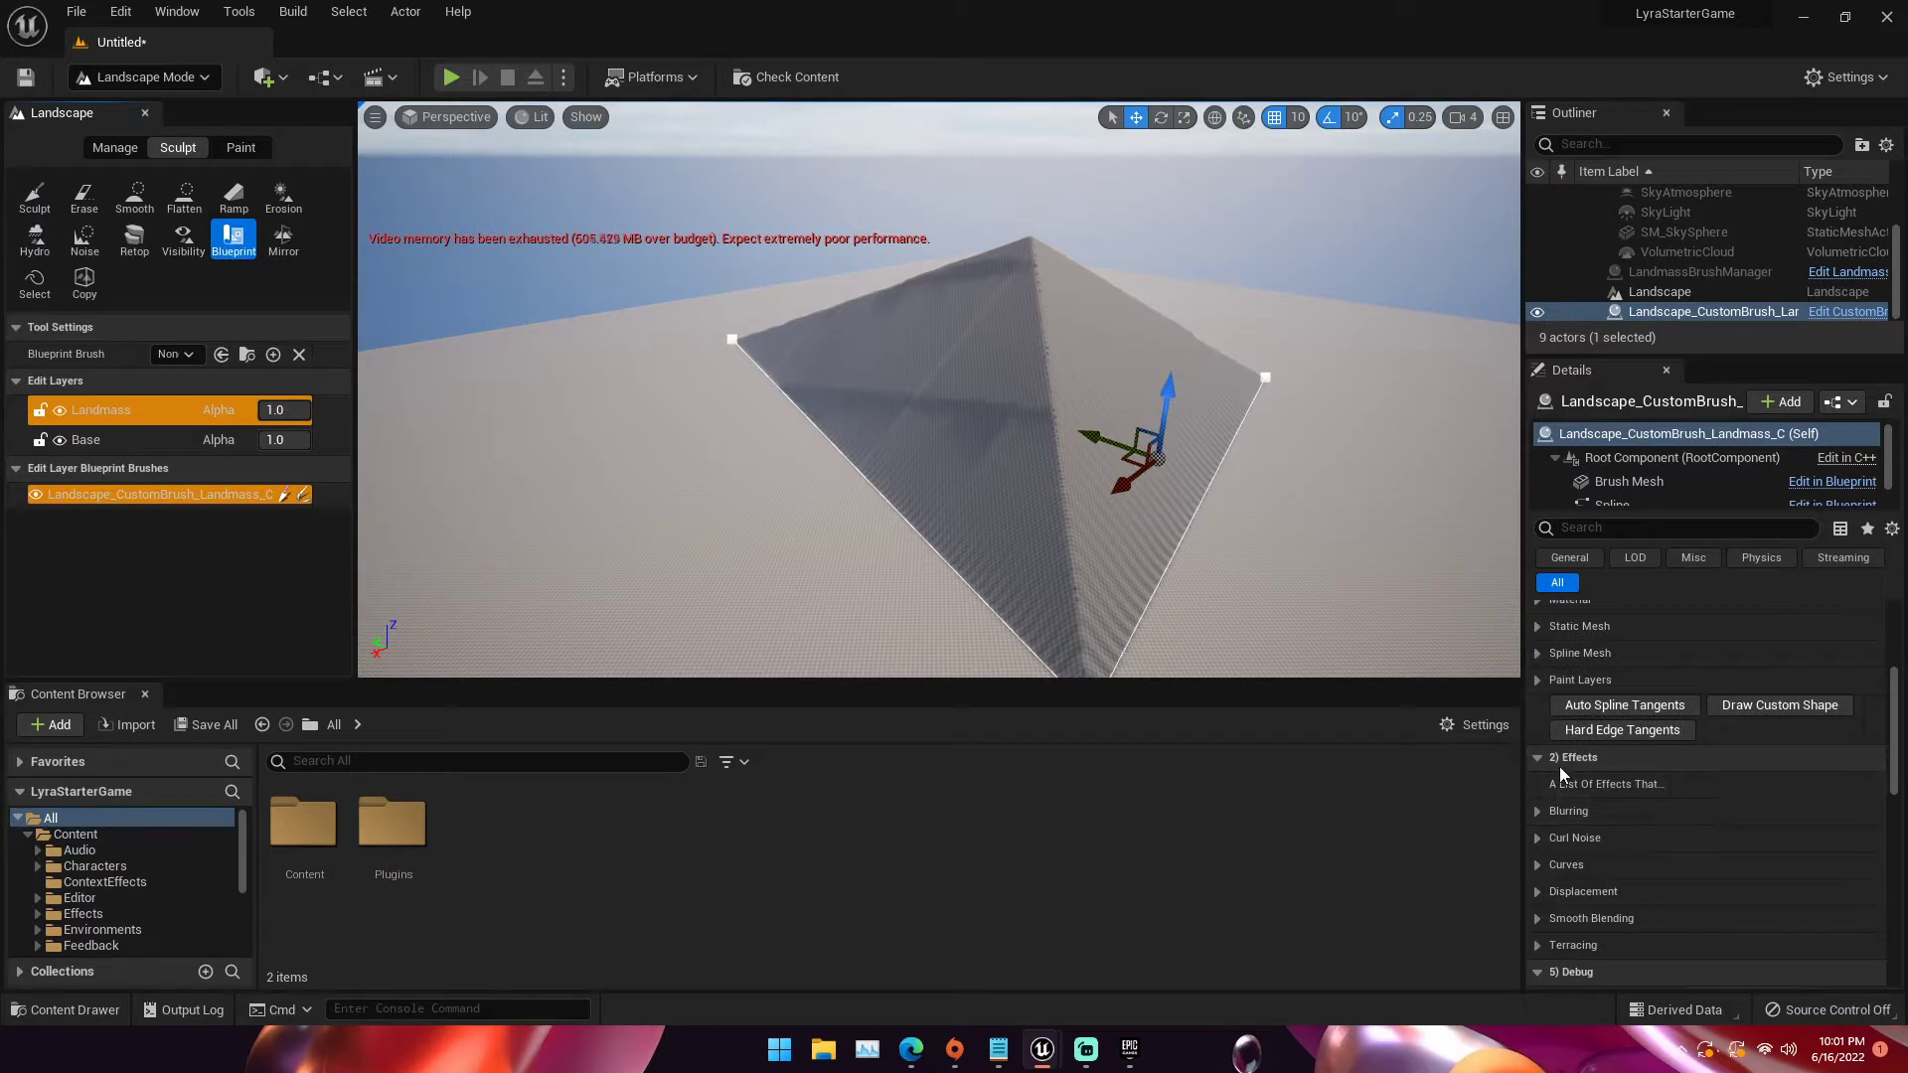
pyautogui.click(1536, 836)
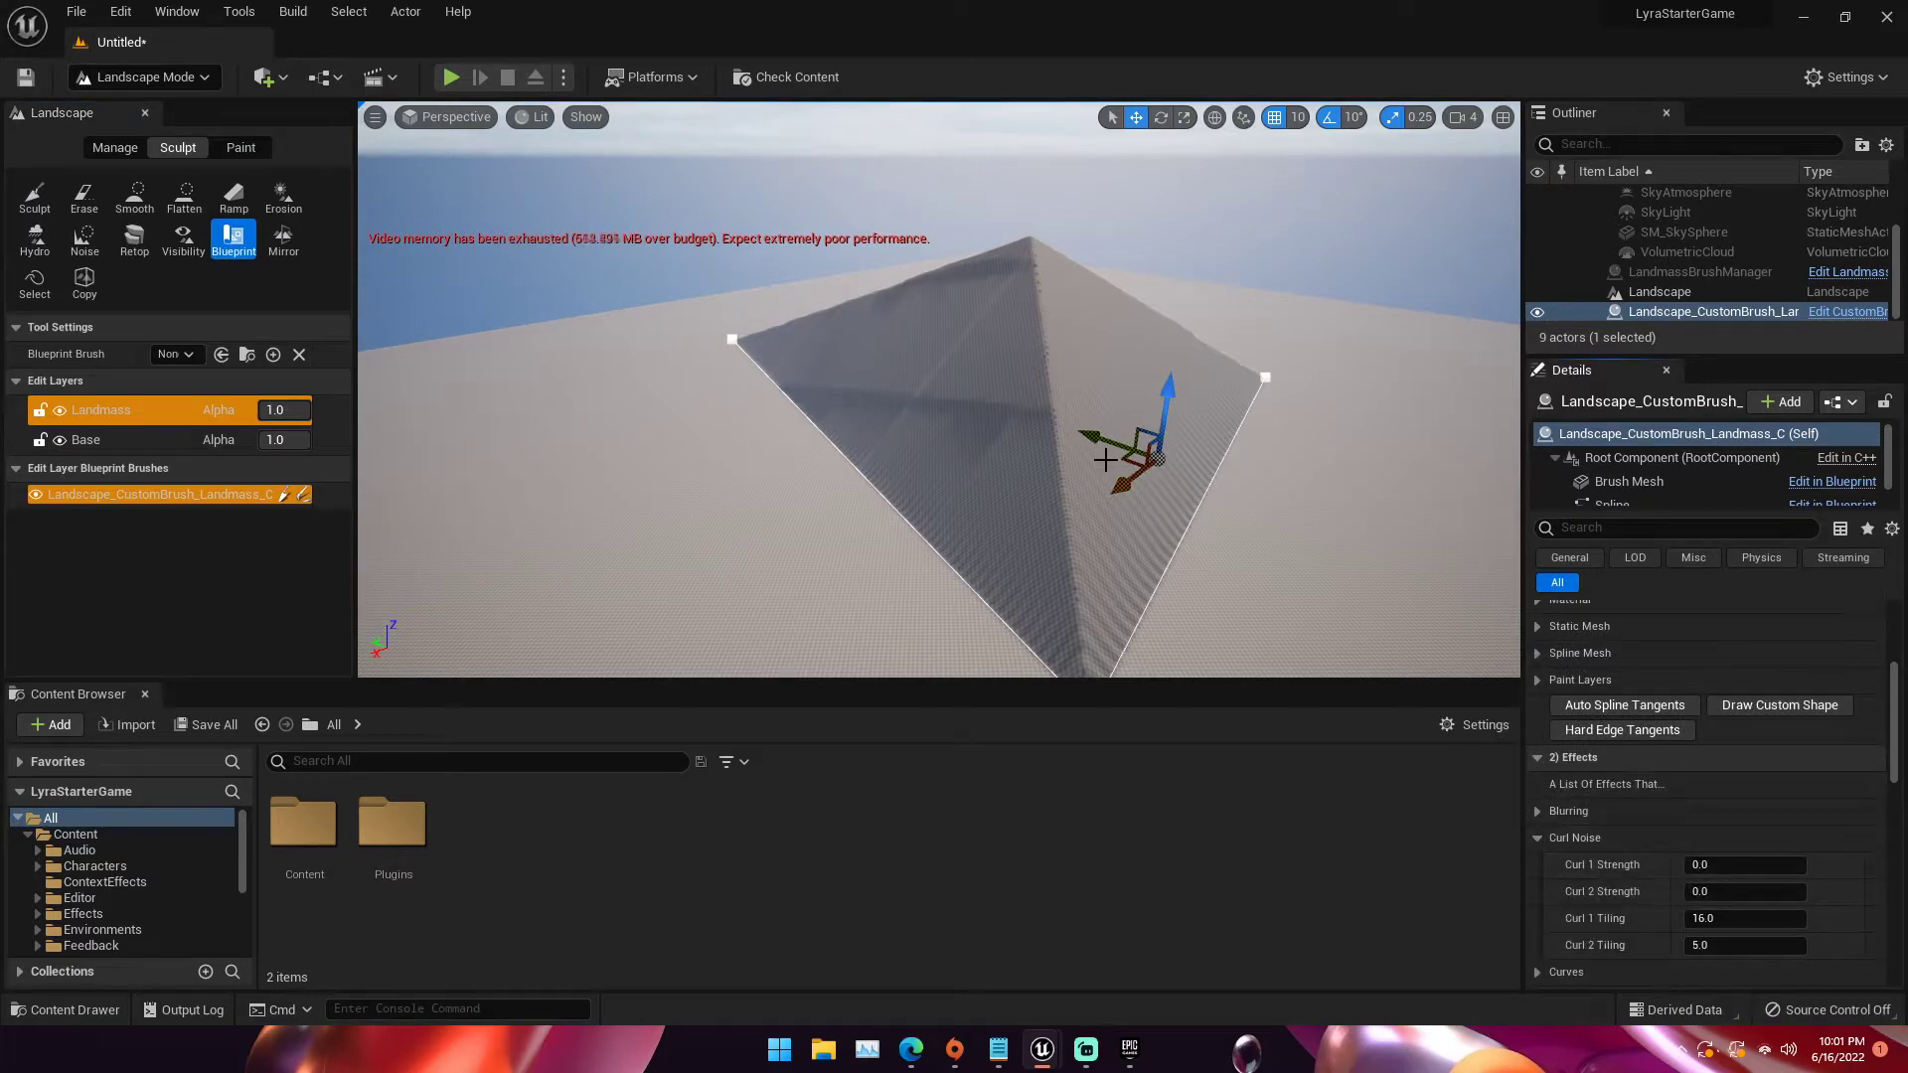
pyautogui.moveTo(1699, 862); pyautogui.dragTo(1711, 863)
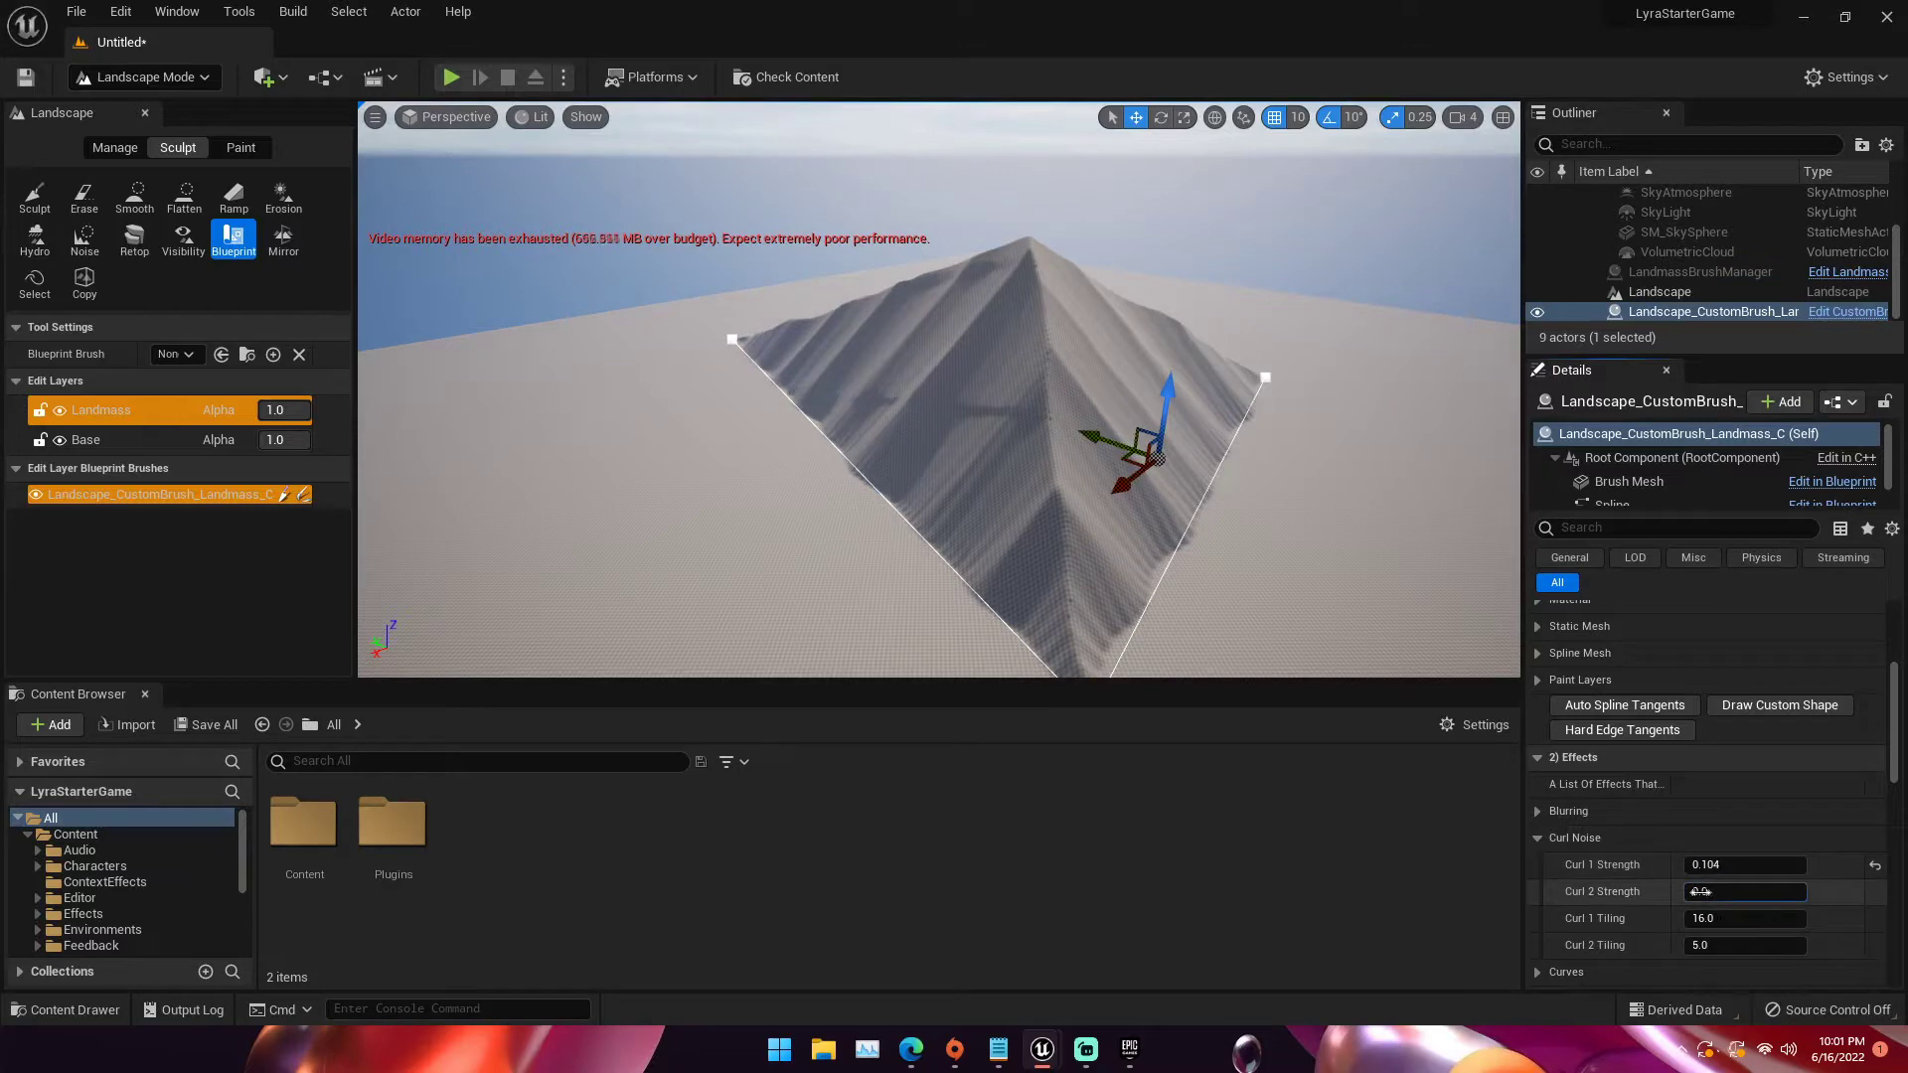
pyautogui.moveTo(1201, 493)
pyautogui.mouseDown(button='right')
pyautogui.moveTo(1286, 537)
pyautogui.moveTo(1197, 489)
pyautogui.mouseUp(button='right')
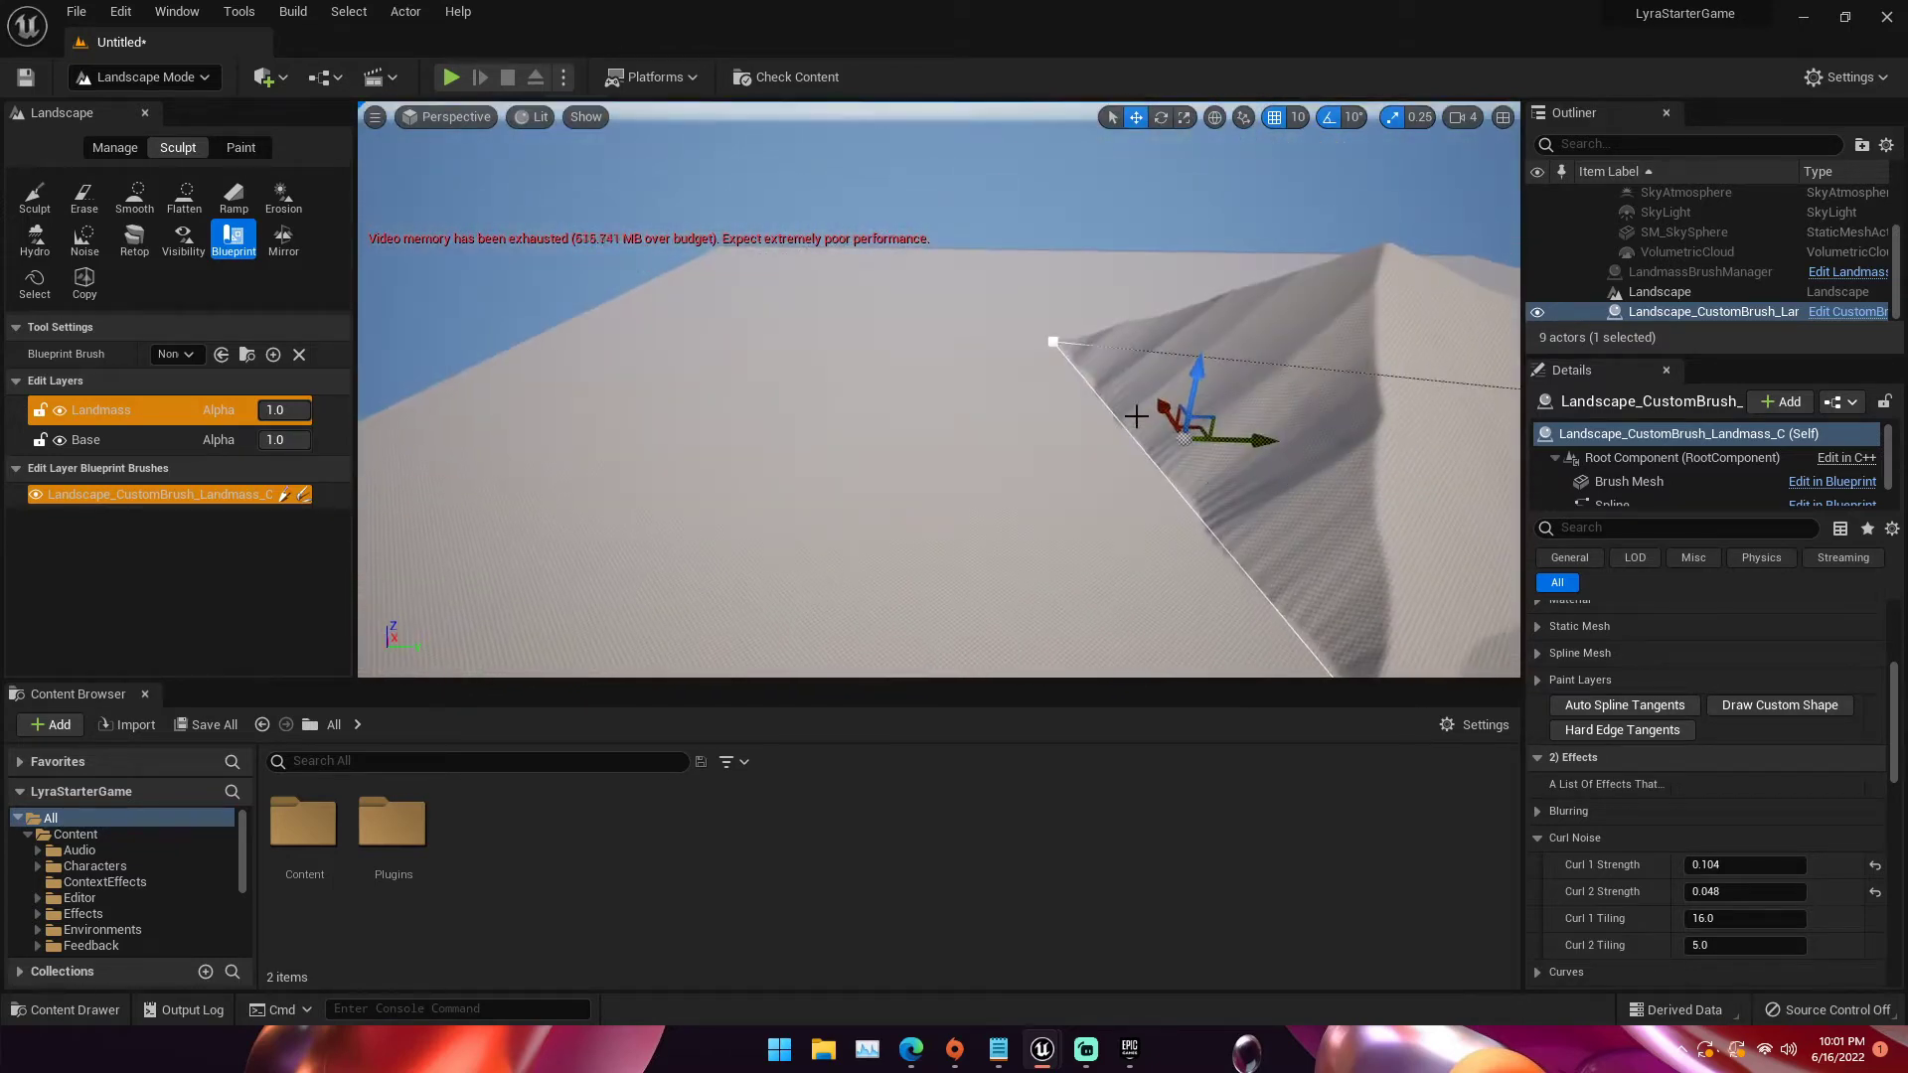
# Add a spline point midway along the brush's straight edge and pull it far outward to widen the base
pyautogui.moveTo(1136, 416); pyautogui.dragTo(1083, 423, button='right')
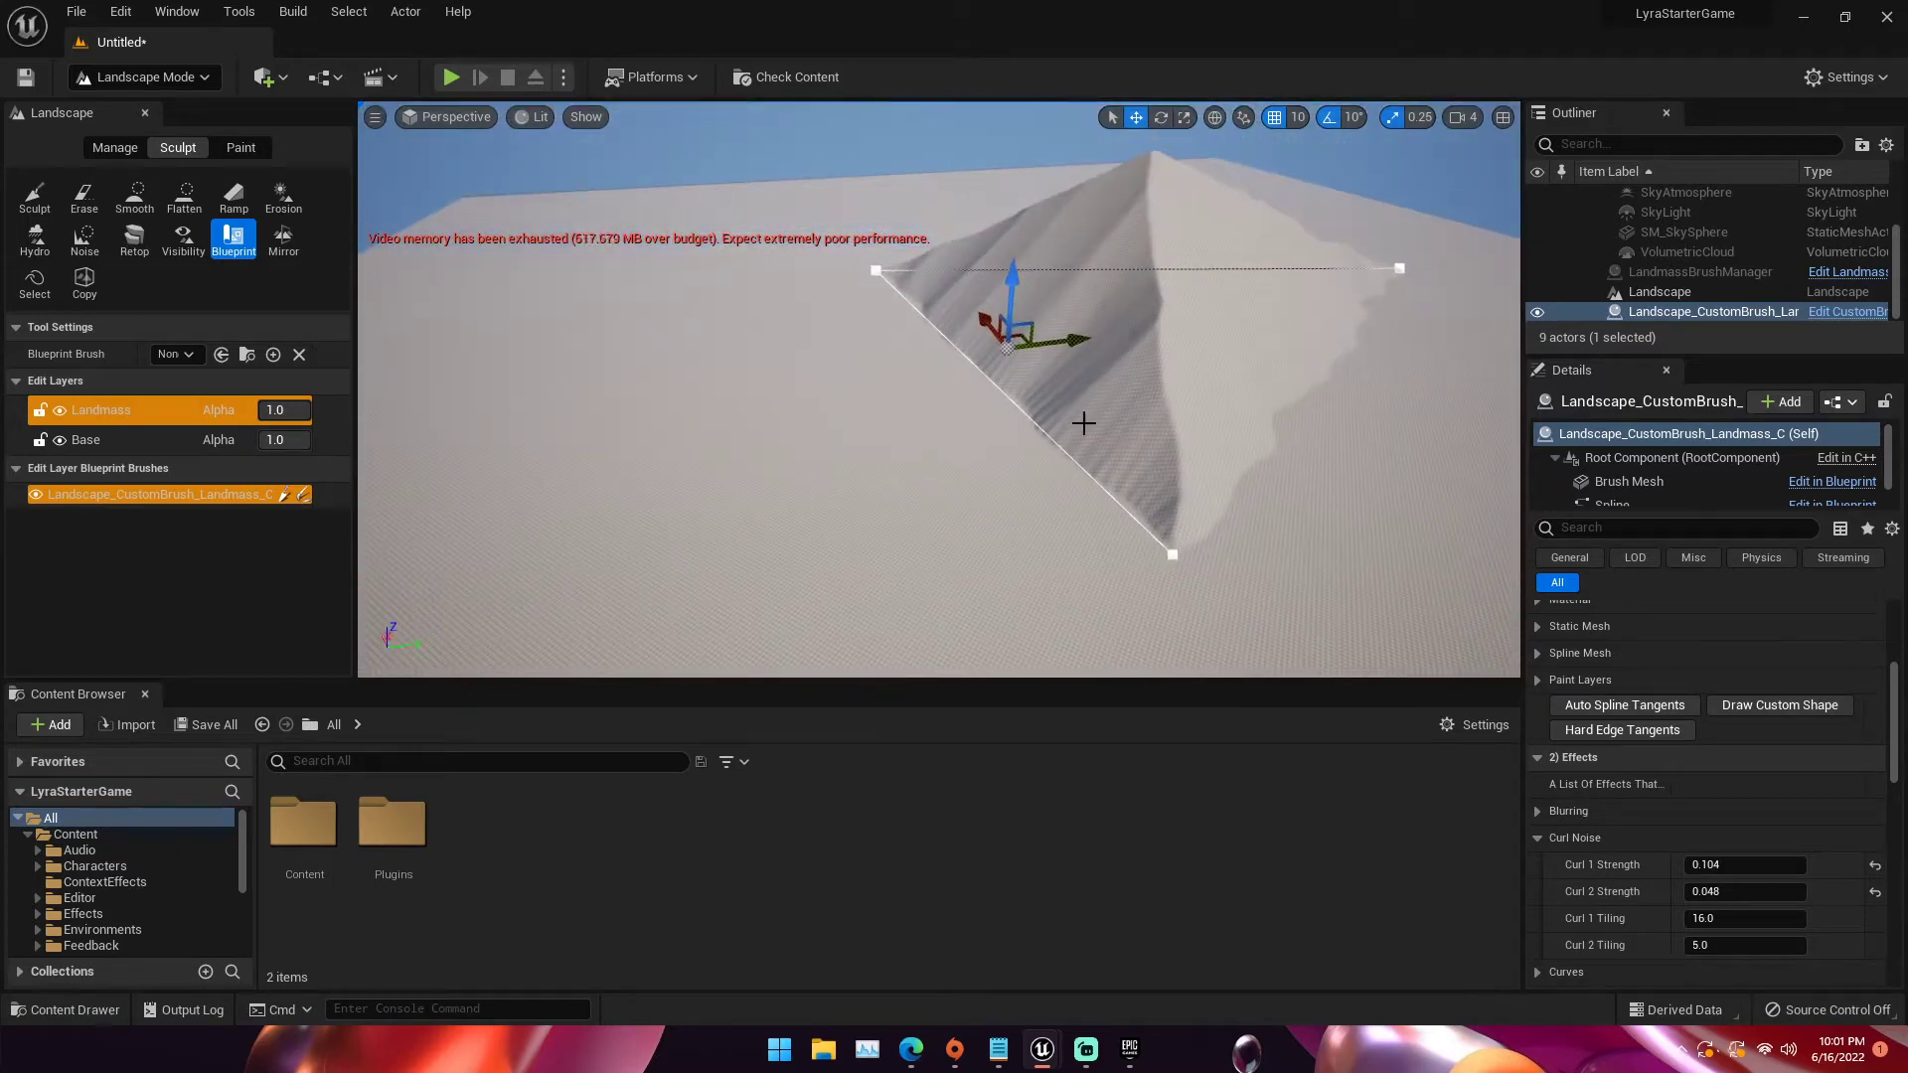
pyautogui.rightClick(1007, 396)
pyautogui.click(1051, 429)
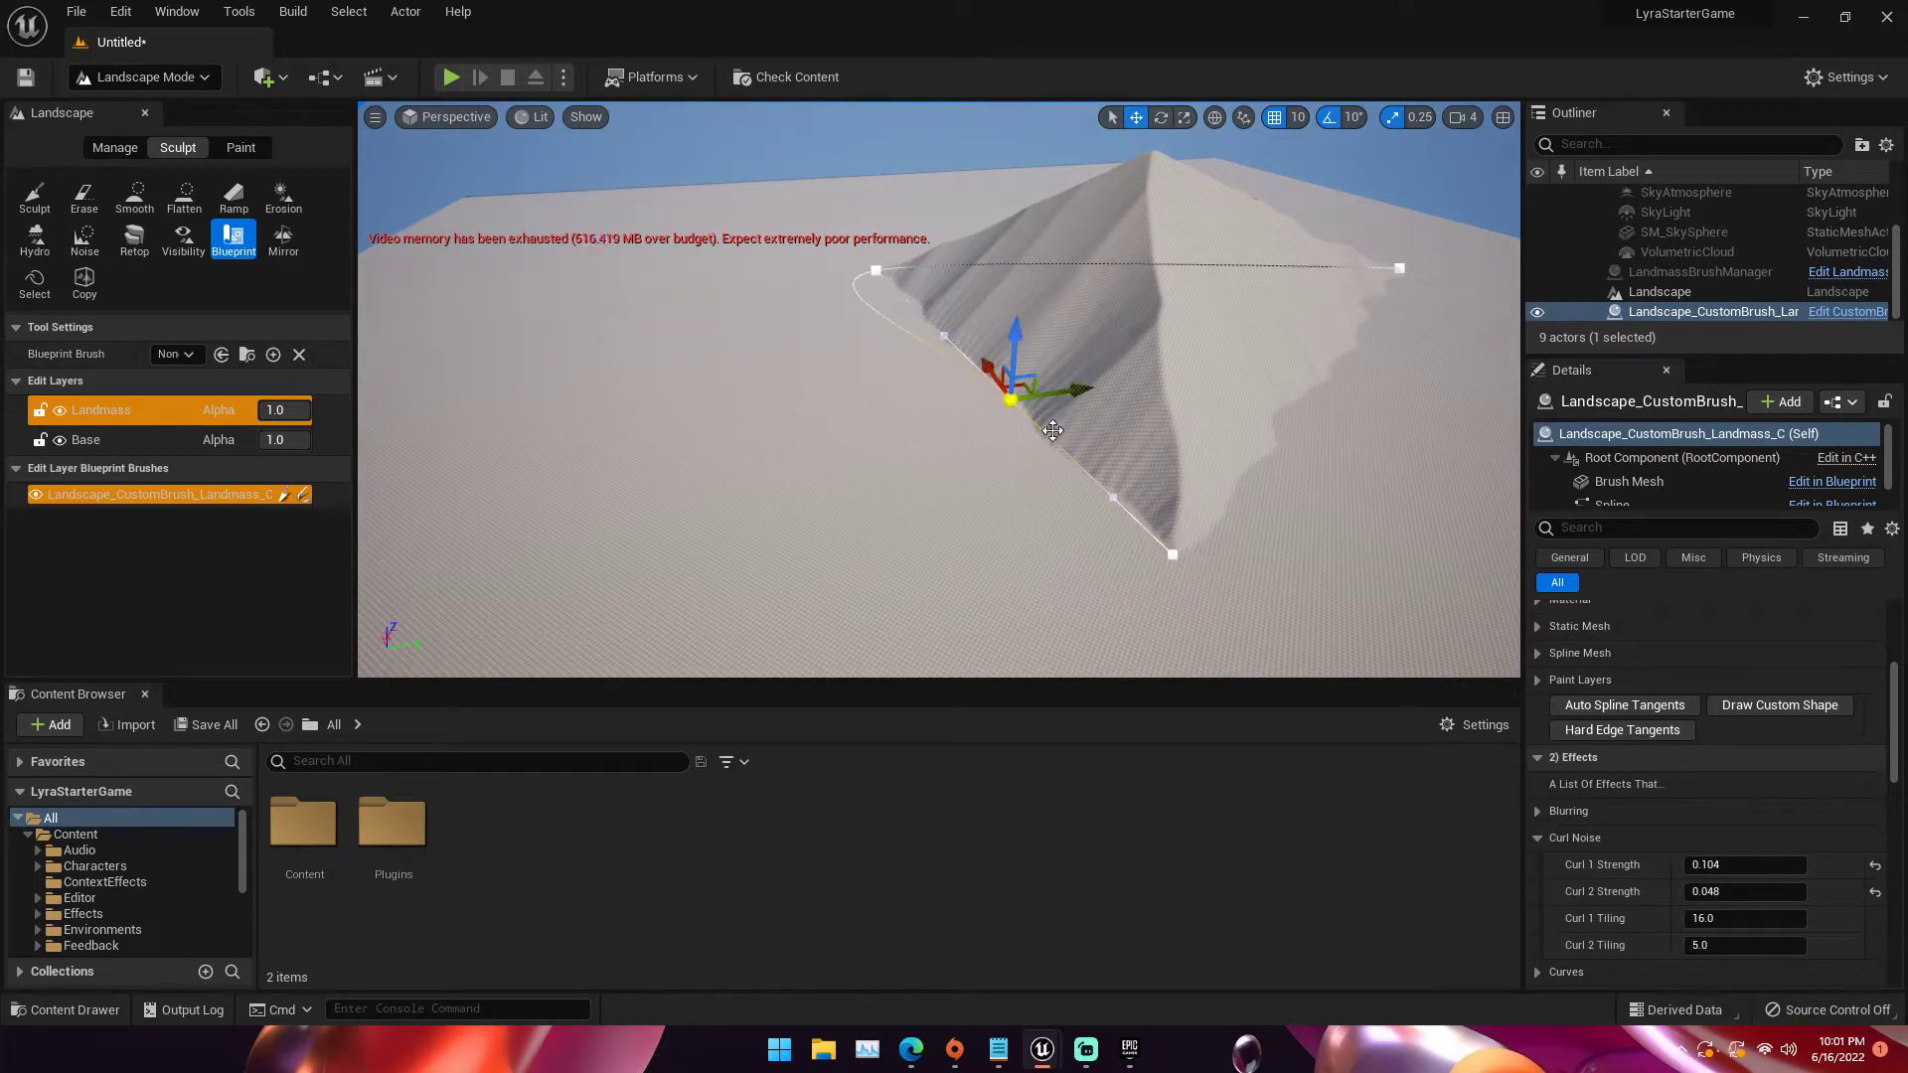
pyautogui.moveTo(1078, 388); pyautogui.dragTo(624, 454)
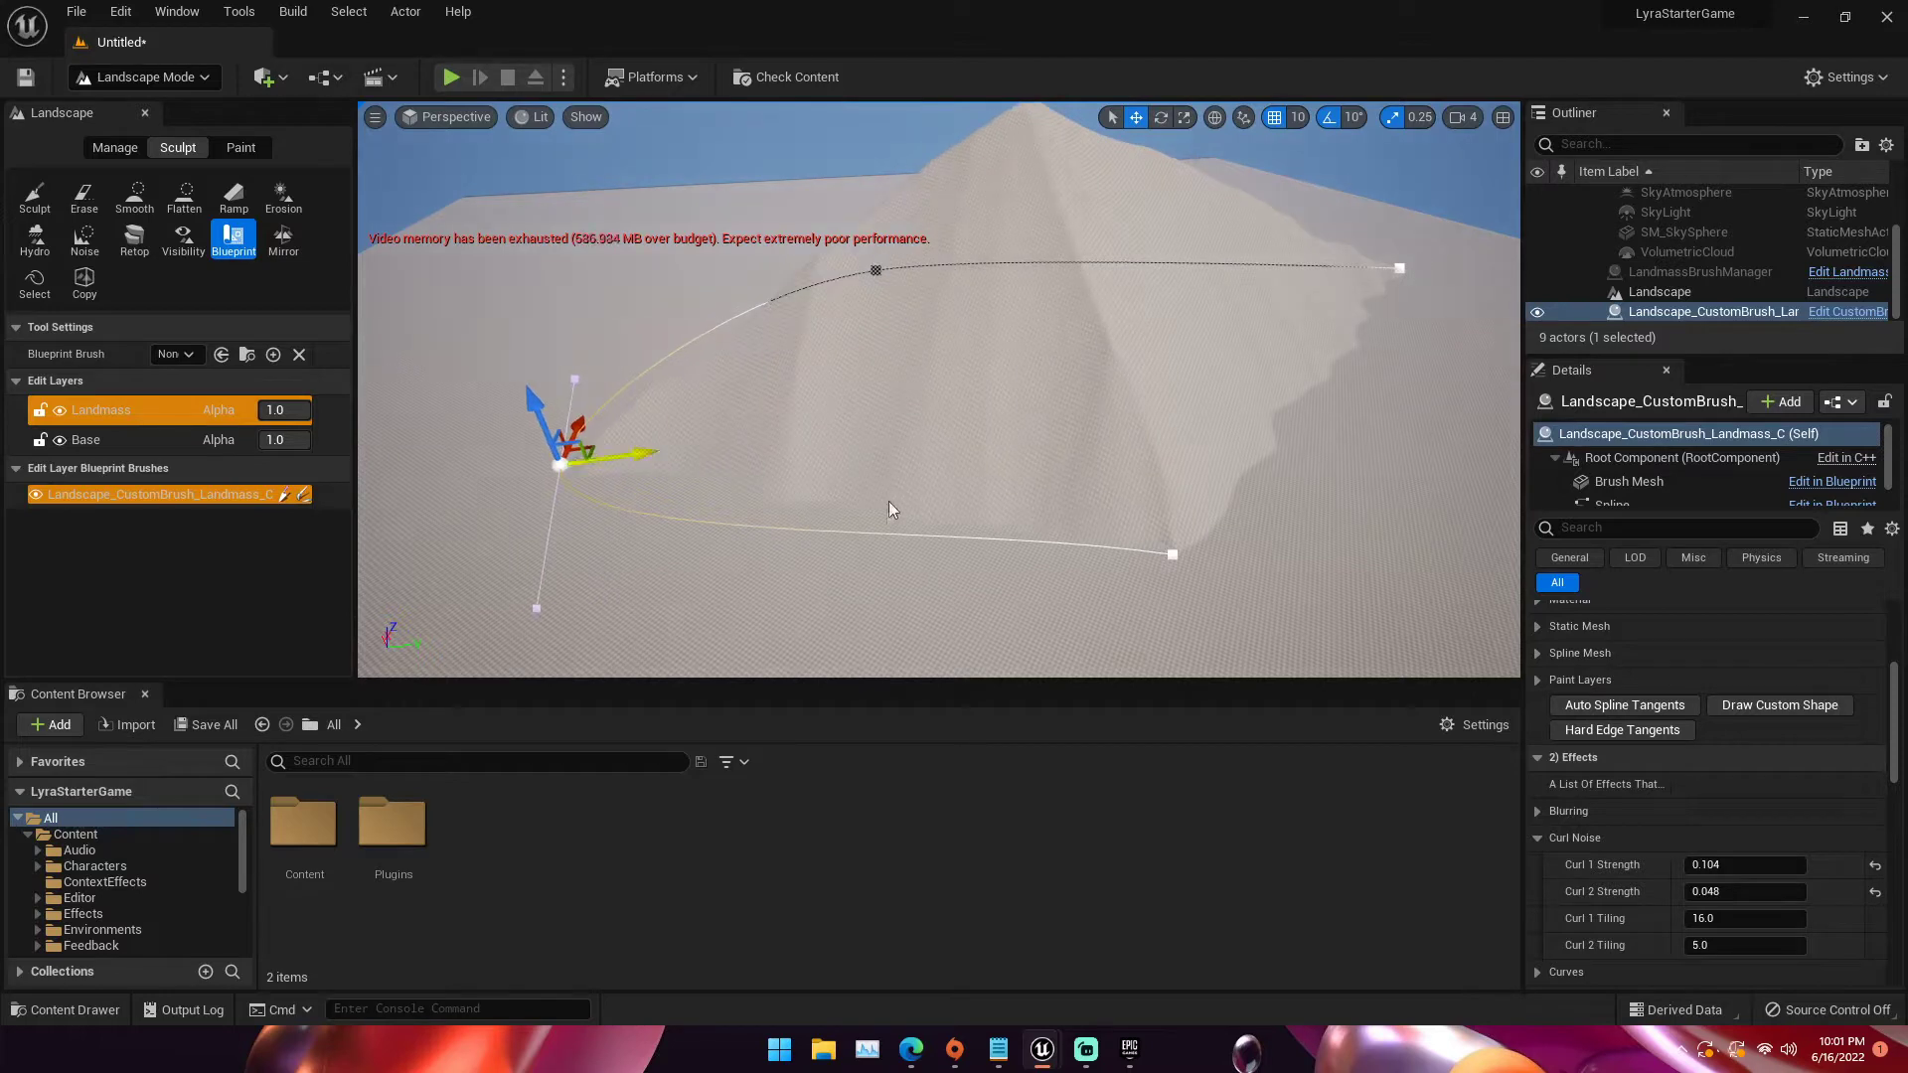
# Adjust the spline tangent at the brush's near corner to round the mountain's outline
pyautogui.rightClick(928, 560)
pyautogui.press('Escape')
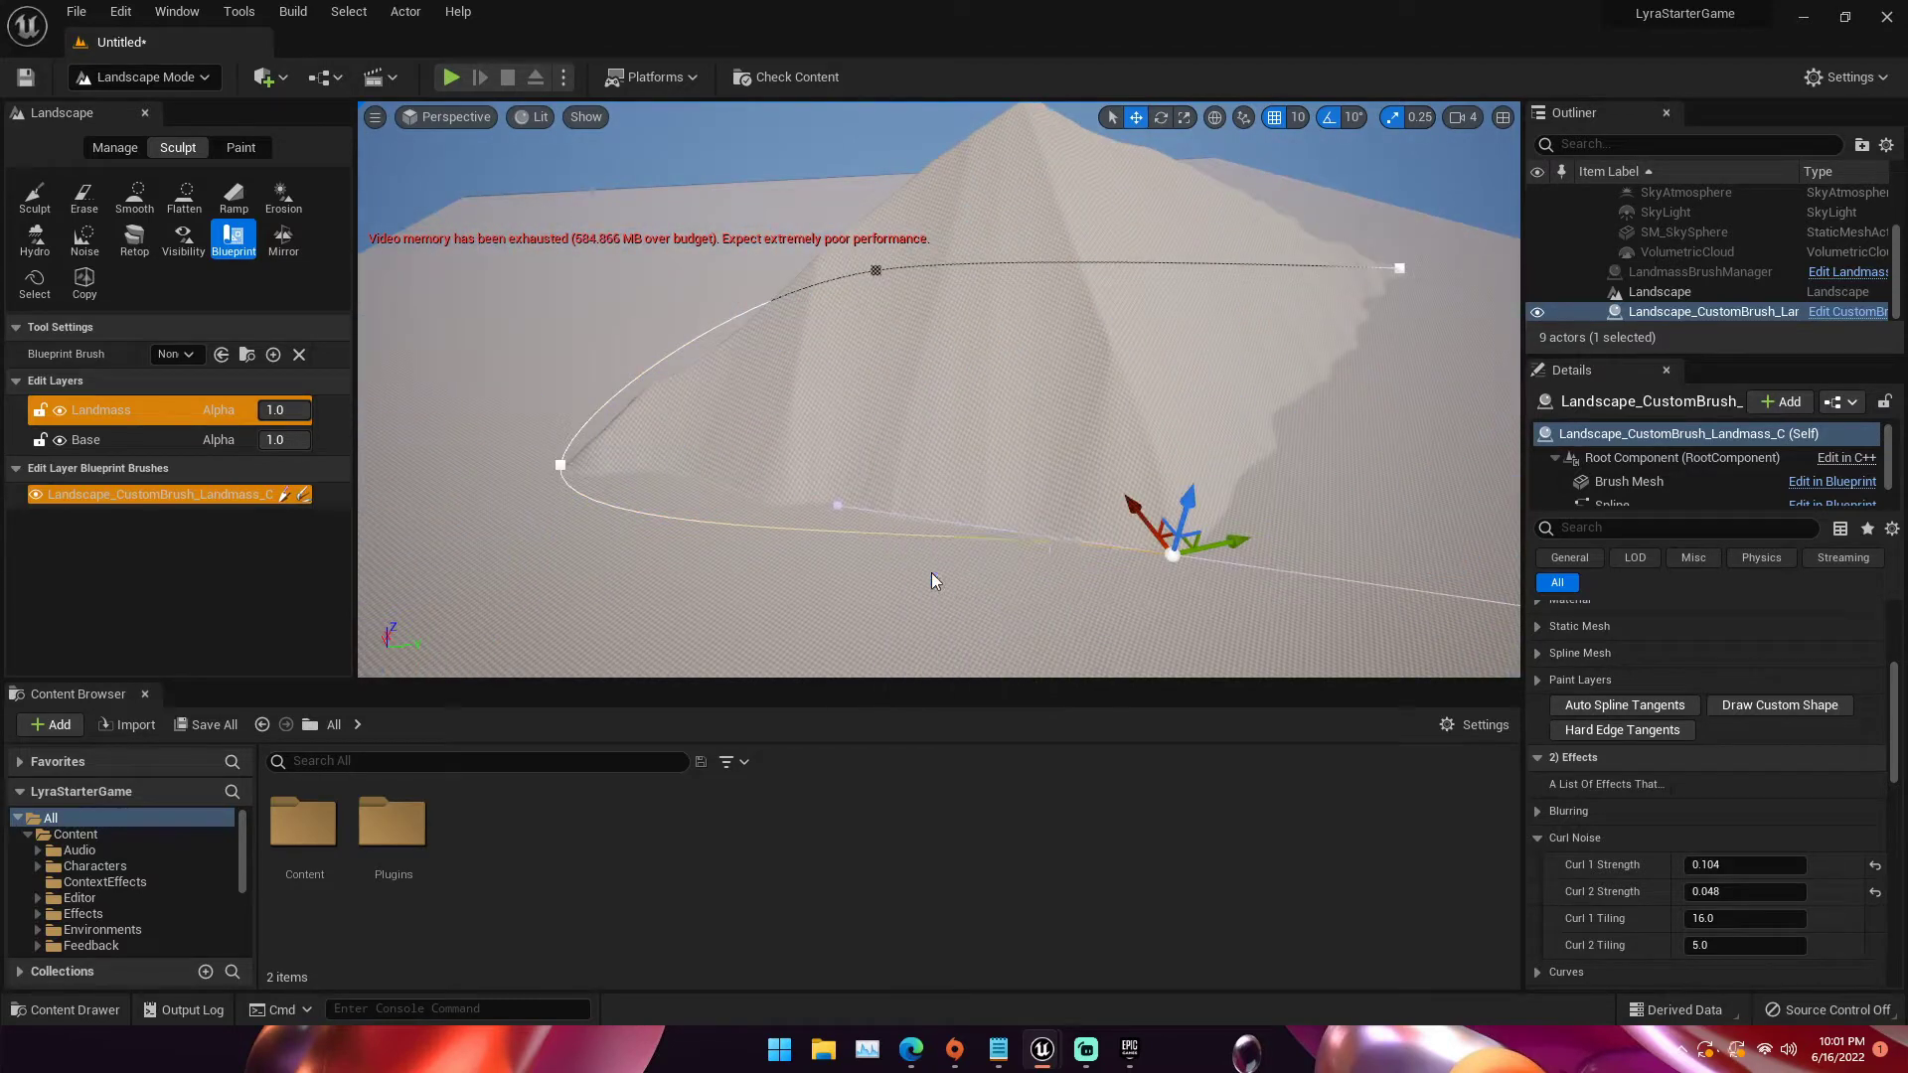
pyautogui.moveTo(871, 488); pyautogui.dragTo(898, 604)
# Add a spline point between the near corner and the neighbouring corner, move it outward, and dismiss the storage notification
pyautogui.moveTo(912, 486); pyautogui.dragTo(1043, 405, button='right')
pyautogui.click(1048, 403)
pyautogui.moveTo(1005, 379); pyautogui.dragTo(1083, 427)
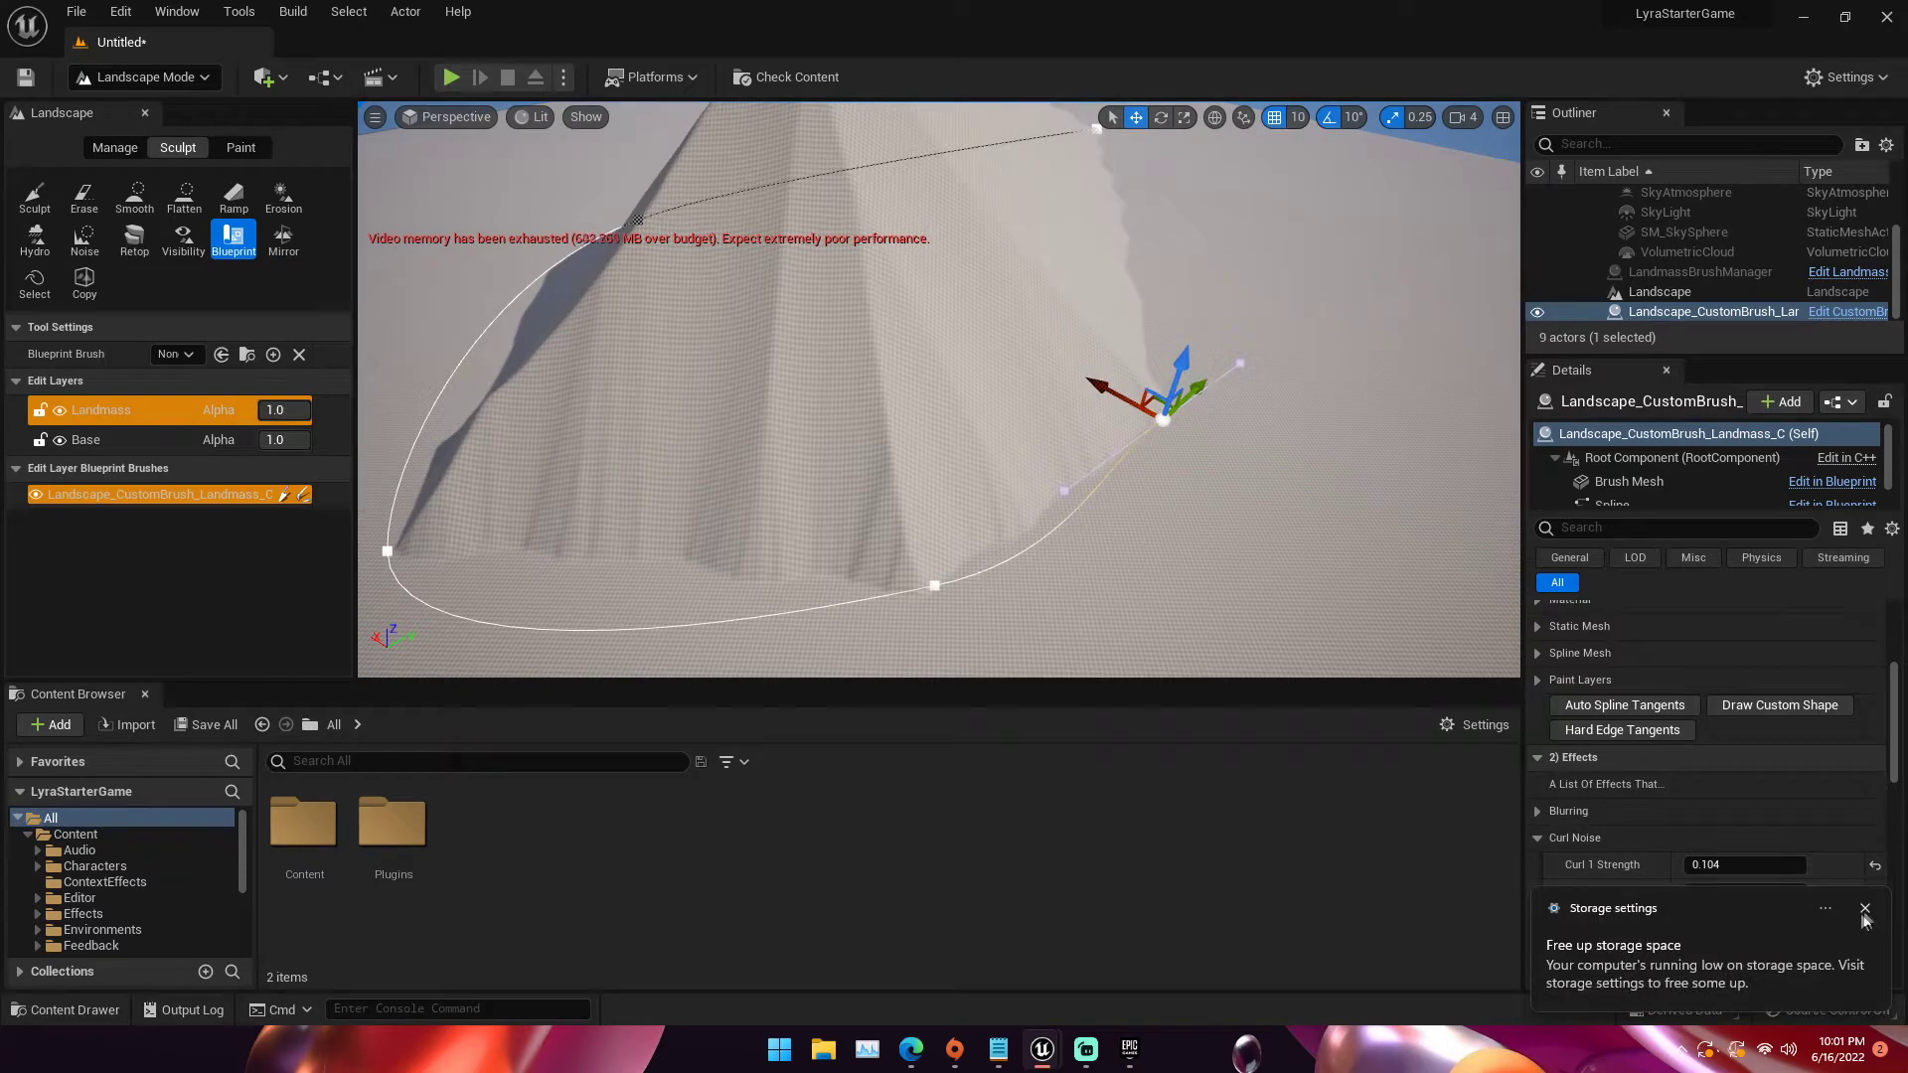
pyautogui.click(1866, 907)
# Add a spline point on the curved edge near the far corner and move it outward
pyautogui.moveTo(1018, 395); pyautogui.dragTo(1024, 368, button='right')
pyautogui.moveTo(554, 387); pyautogui.dragTo(671, 456, button='right')
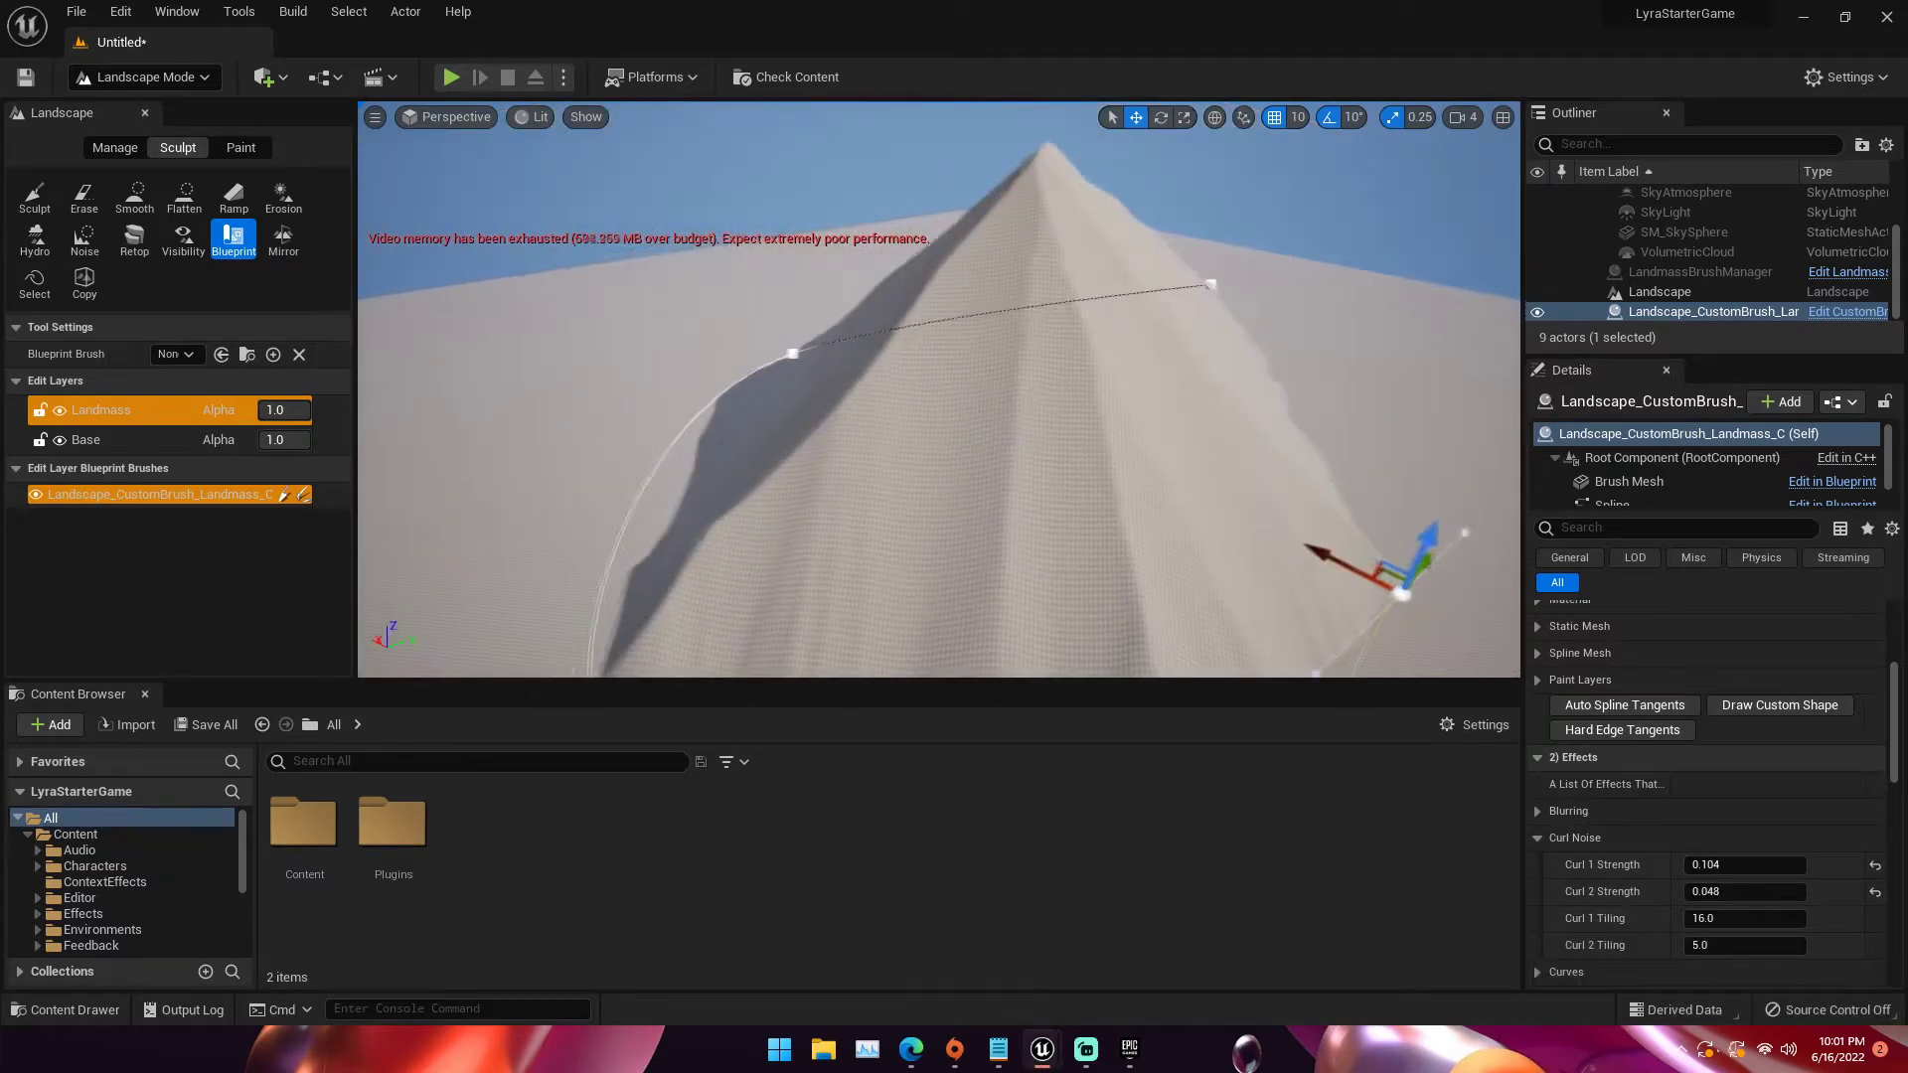
pyautogui.rightClick(672, 456)
pyautogui.click(713, 494)
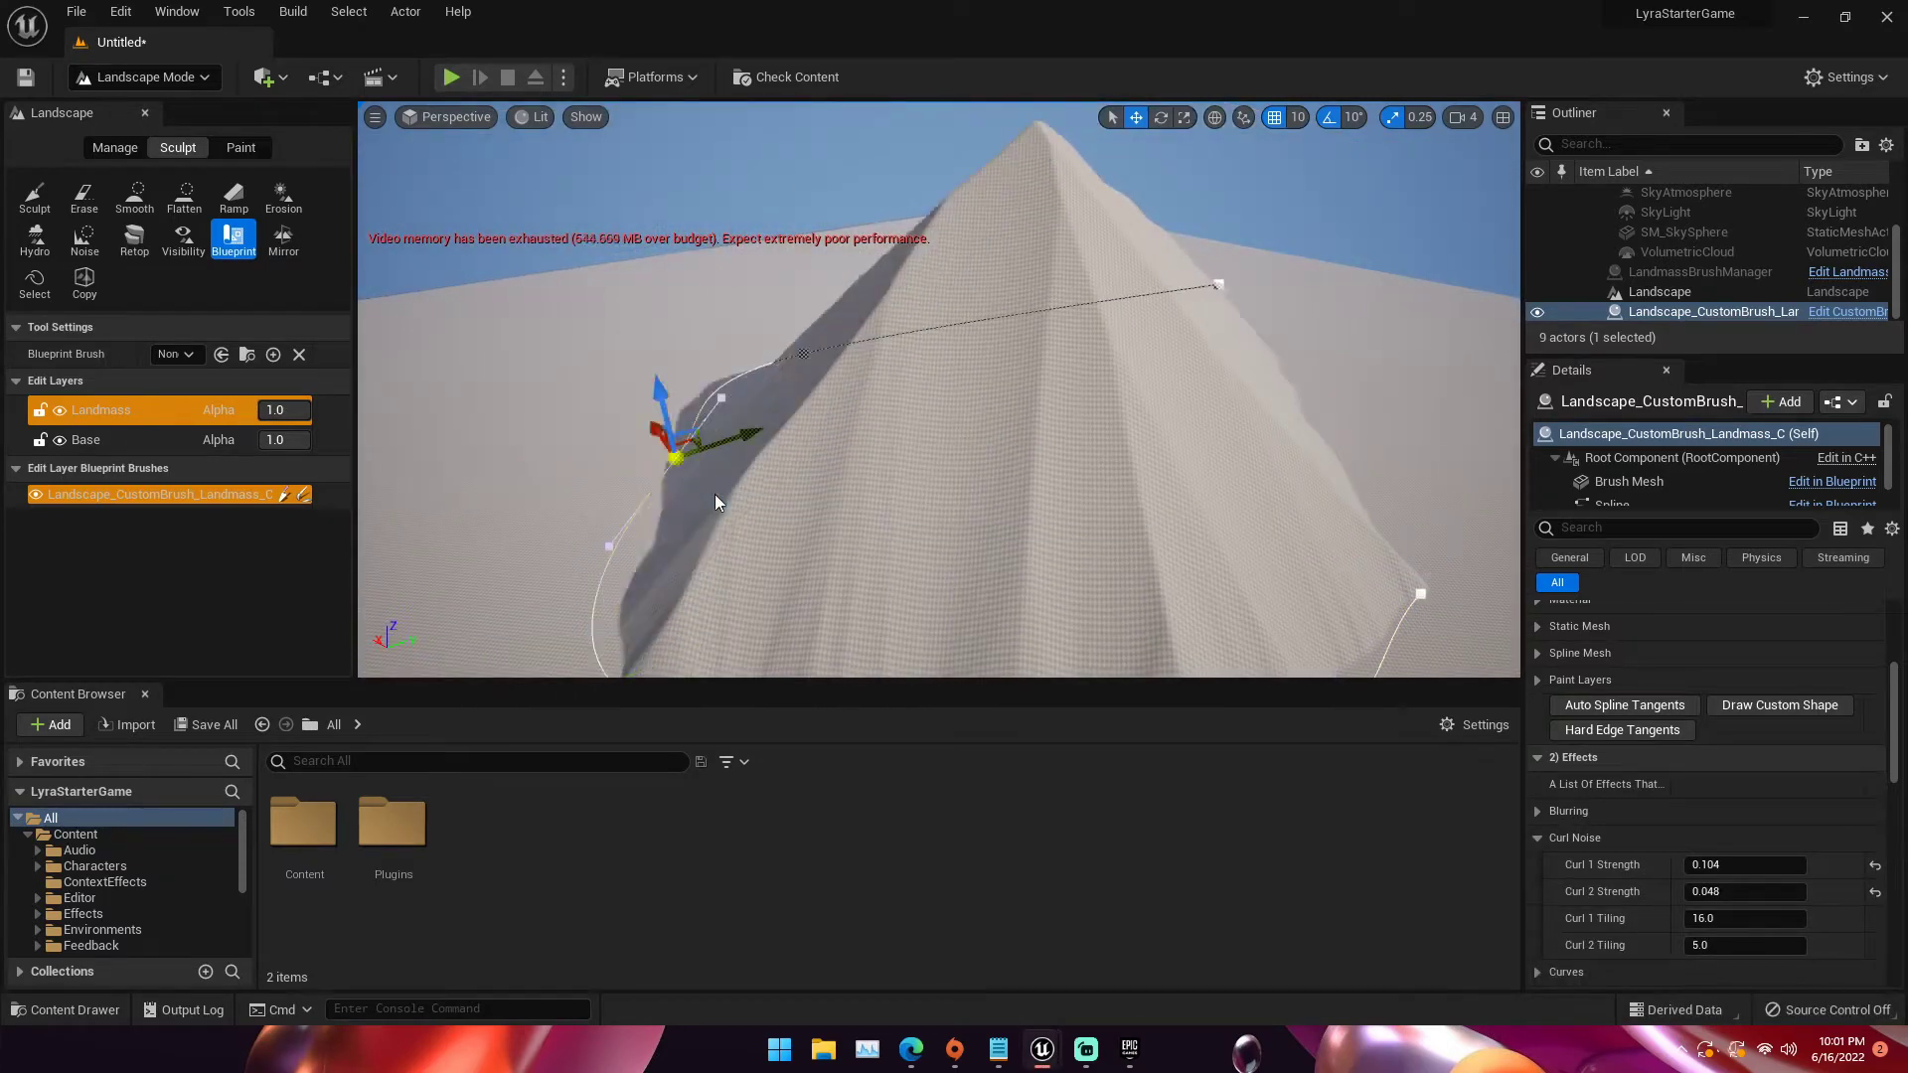
pyautogui.moveTo(690, 457); pyautogui.dragTo(650, 471)
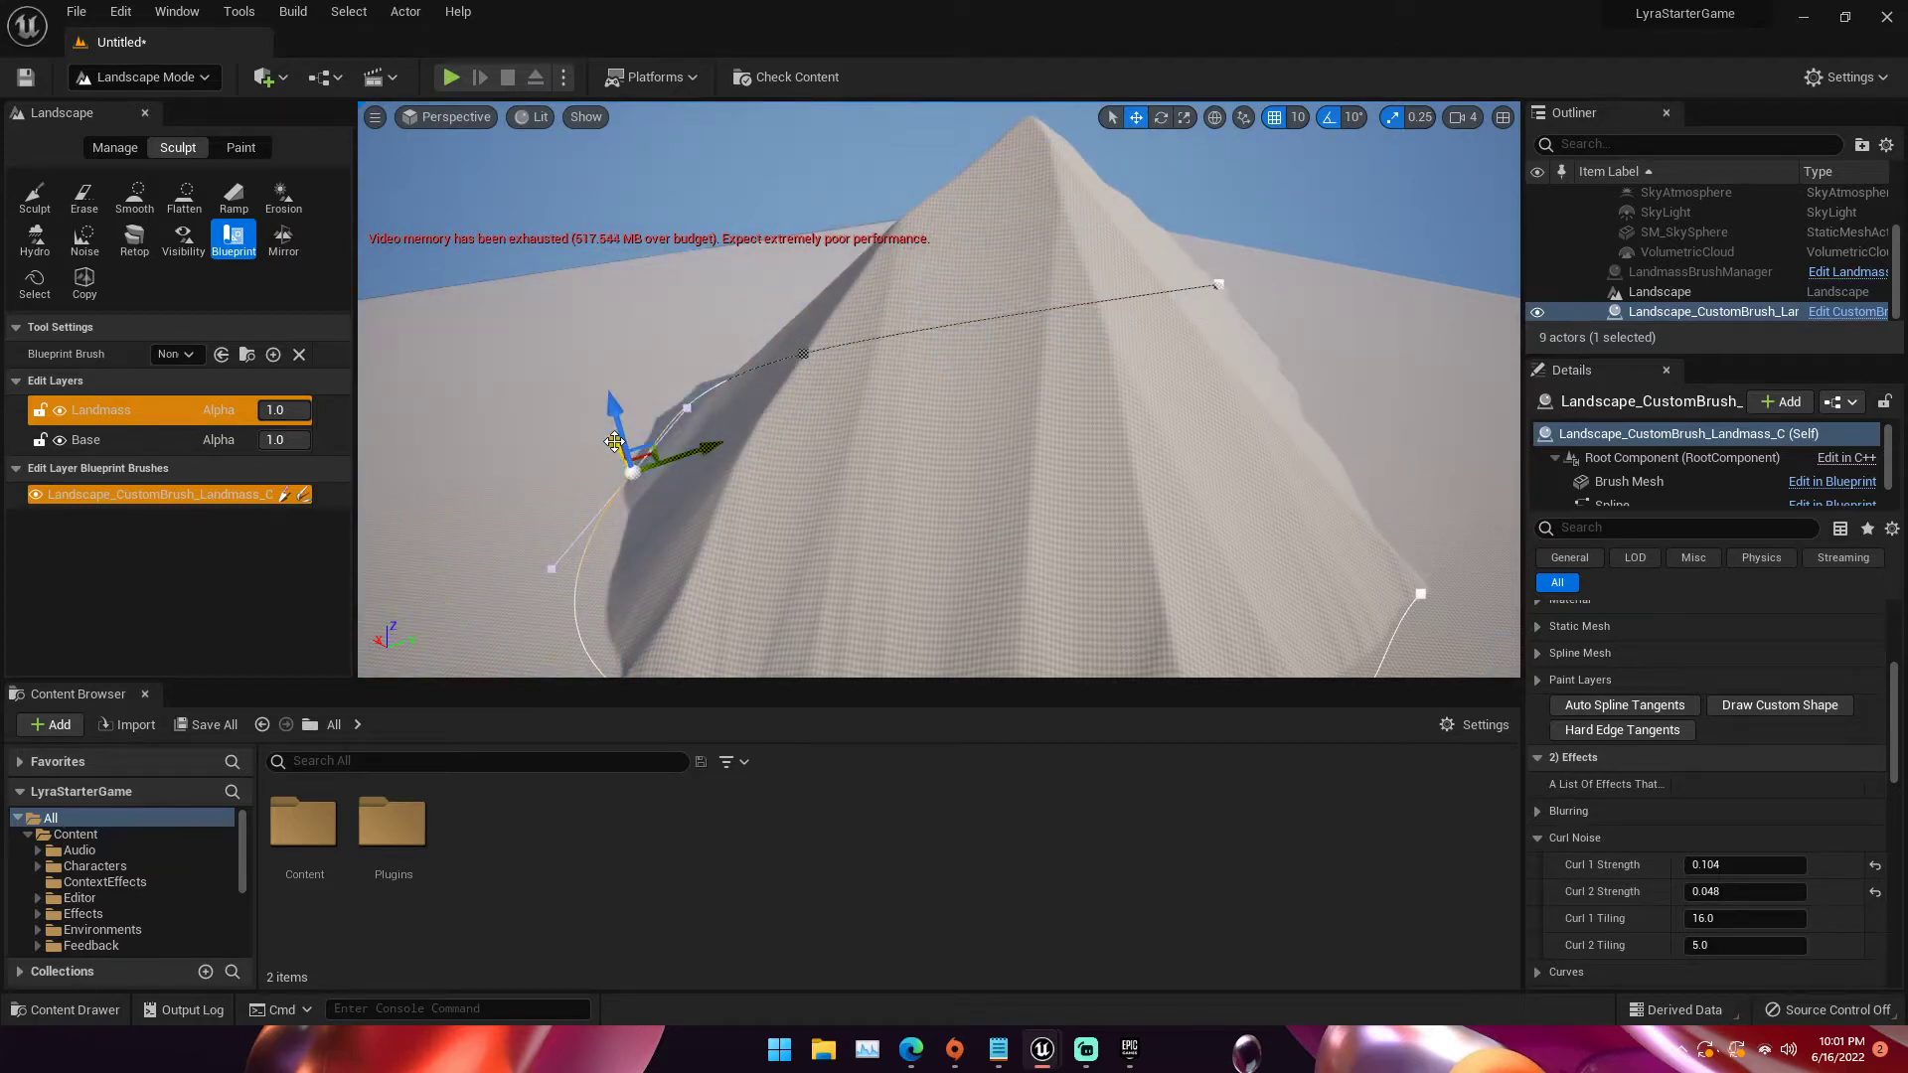
pyautogui.moveTo(588, 422); pyautogui.dragTo(773, 392)
# Add another spline point on the outline beside the selected one and pull it well outward from the mountain
pyautogui.moveTo(774, 393); pyautogui.dragTo(884, 392, button='right')
pyautogui.scroll(-4, 845, 388)
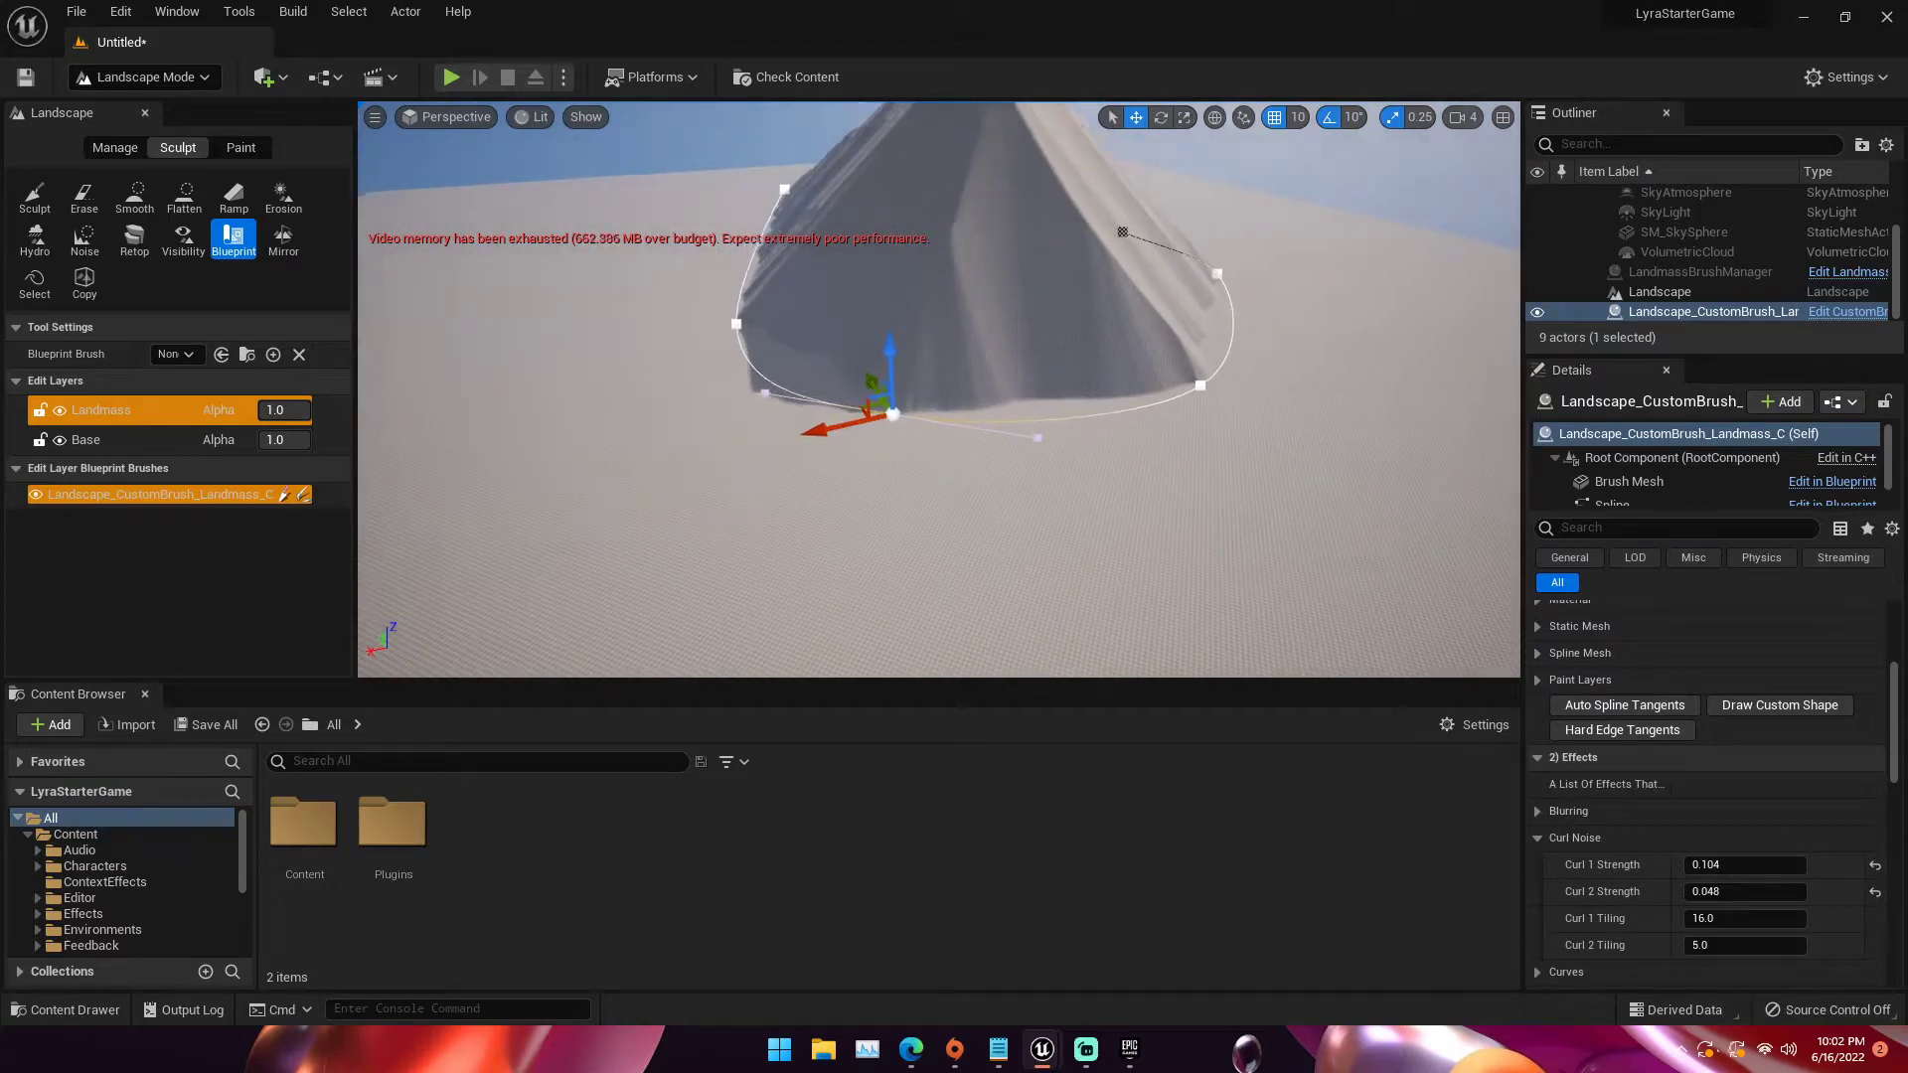
pyautogui.rightClick(803, 351)
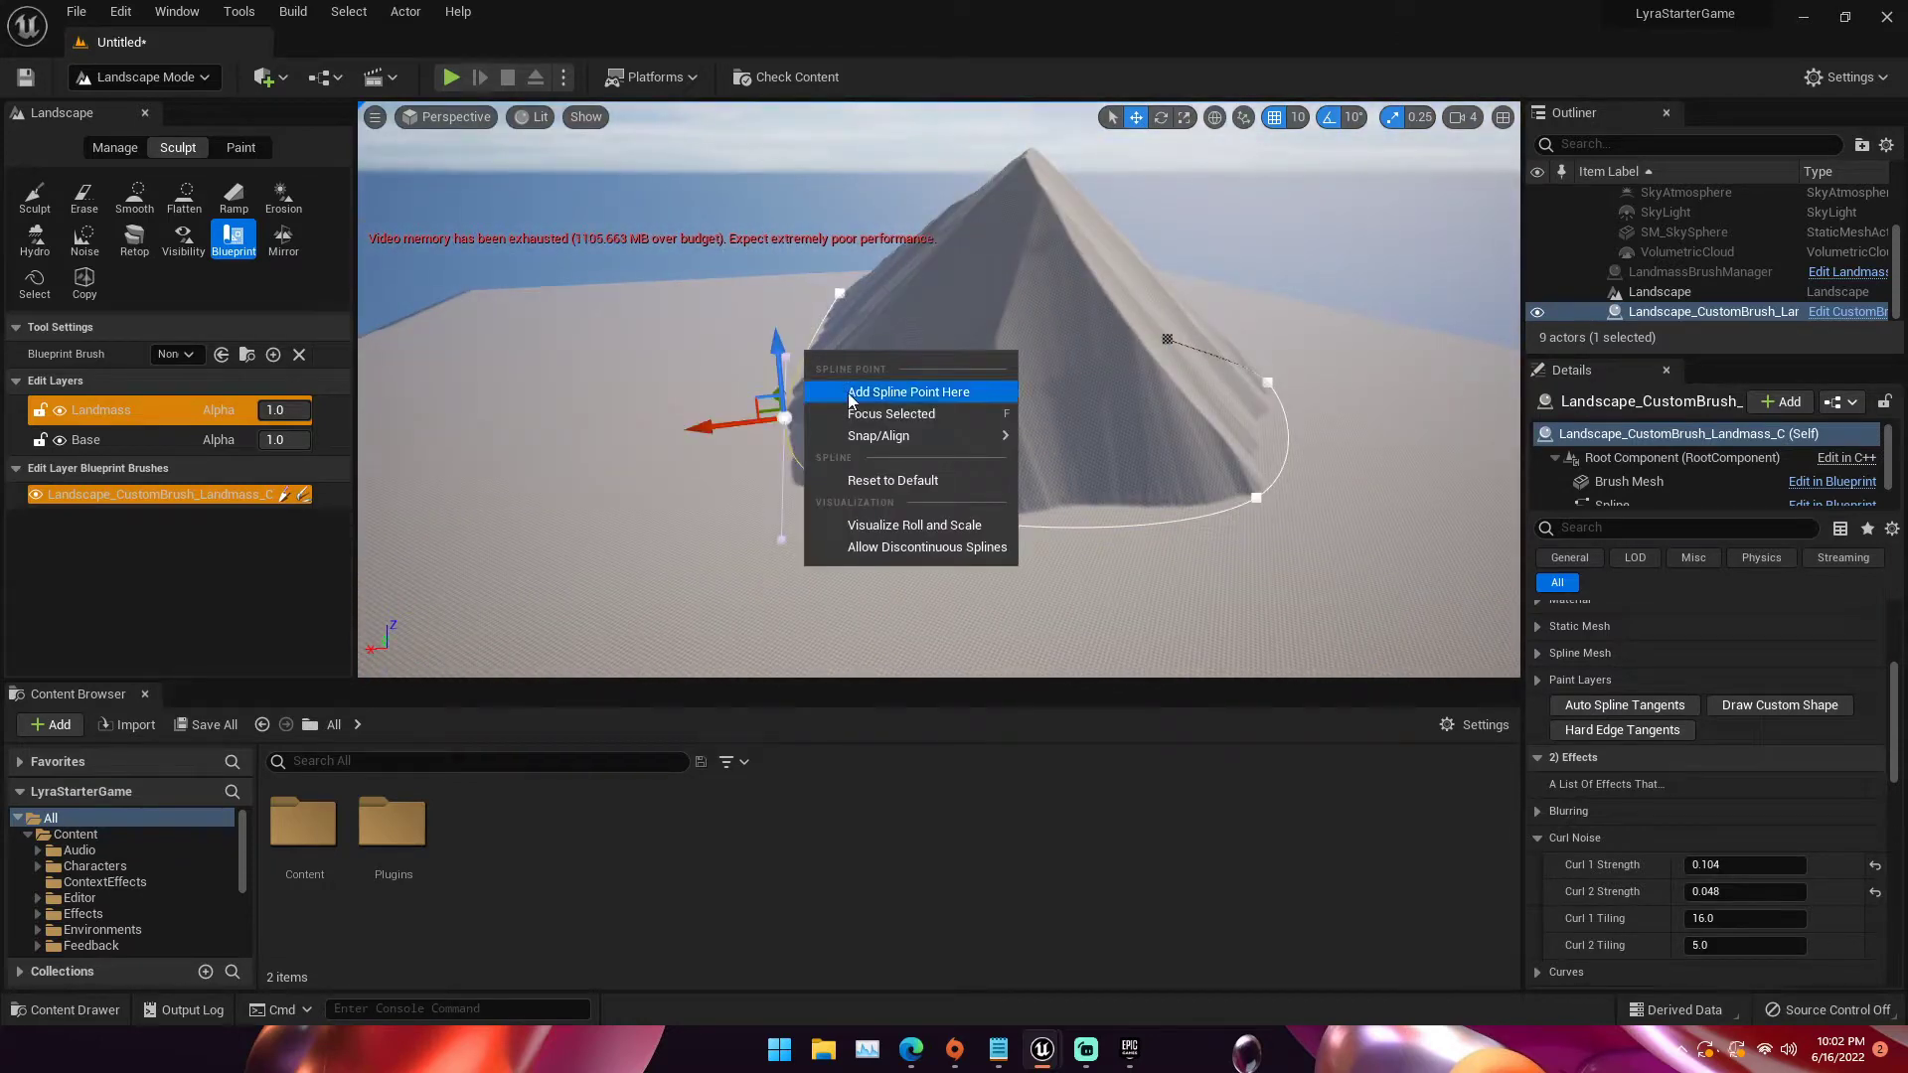
pyautogui.click(817, 380)
pyautogui.moveTo(800, 359); pyautogui.dragTo(547, 451)
# Enable Cap Shape in the Landmass brush's Falloff settings
pyautogui.scroll(4, 1654, 683)
pyautogui.scroll(-1, 1654, 683)
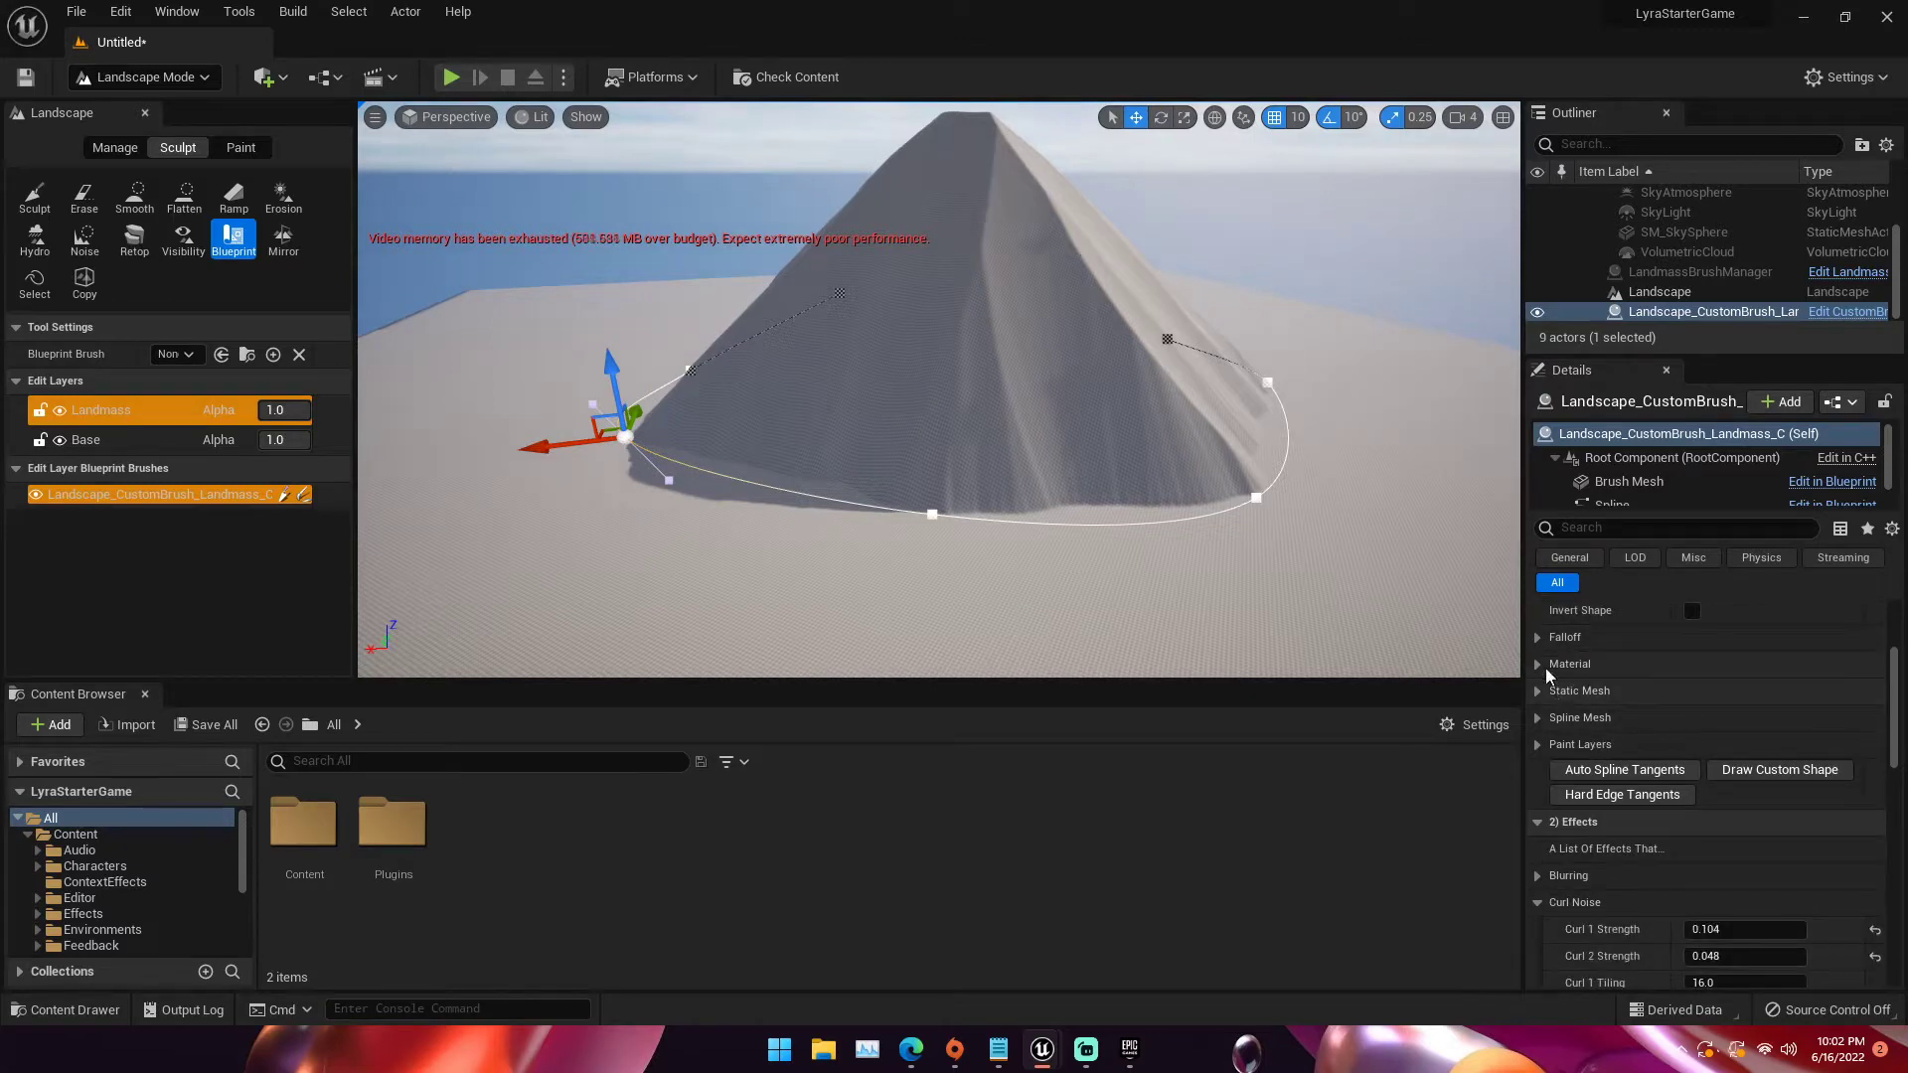
pyautogui.click(1534, 637)
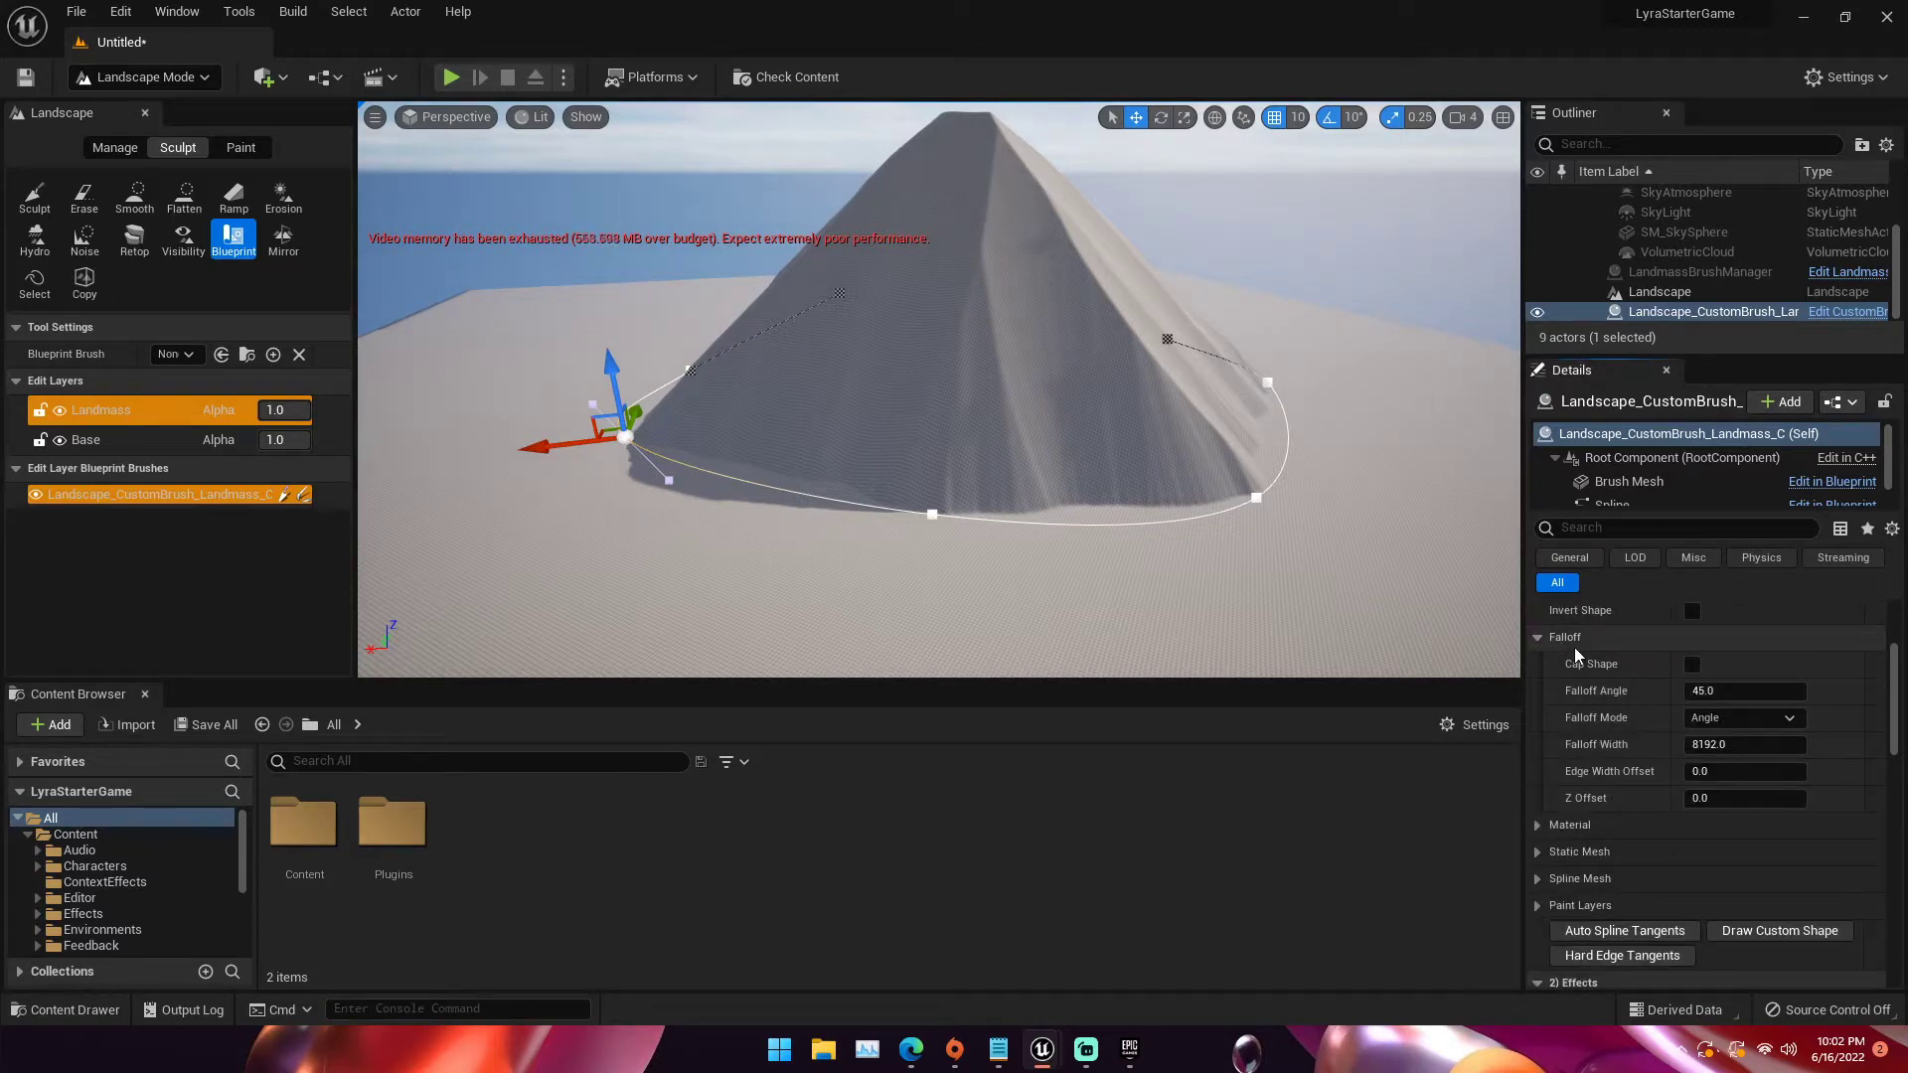
pyautogui.click(1693, 665)
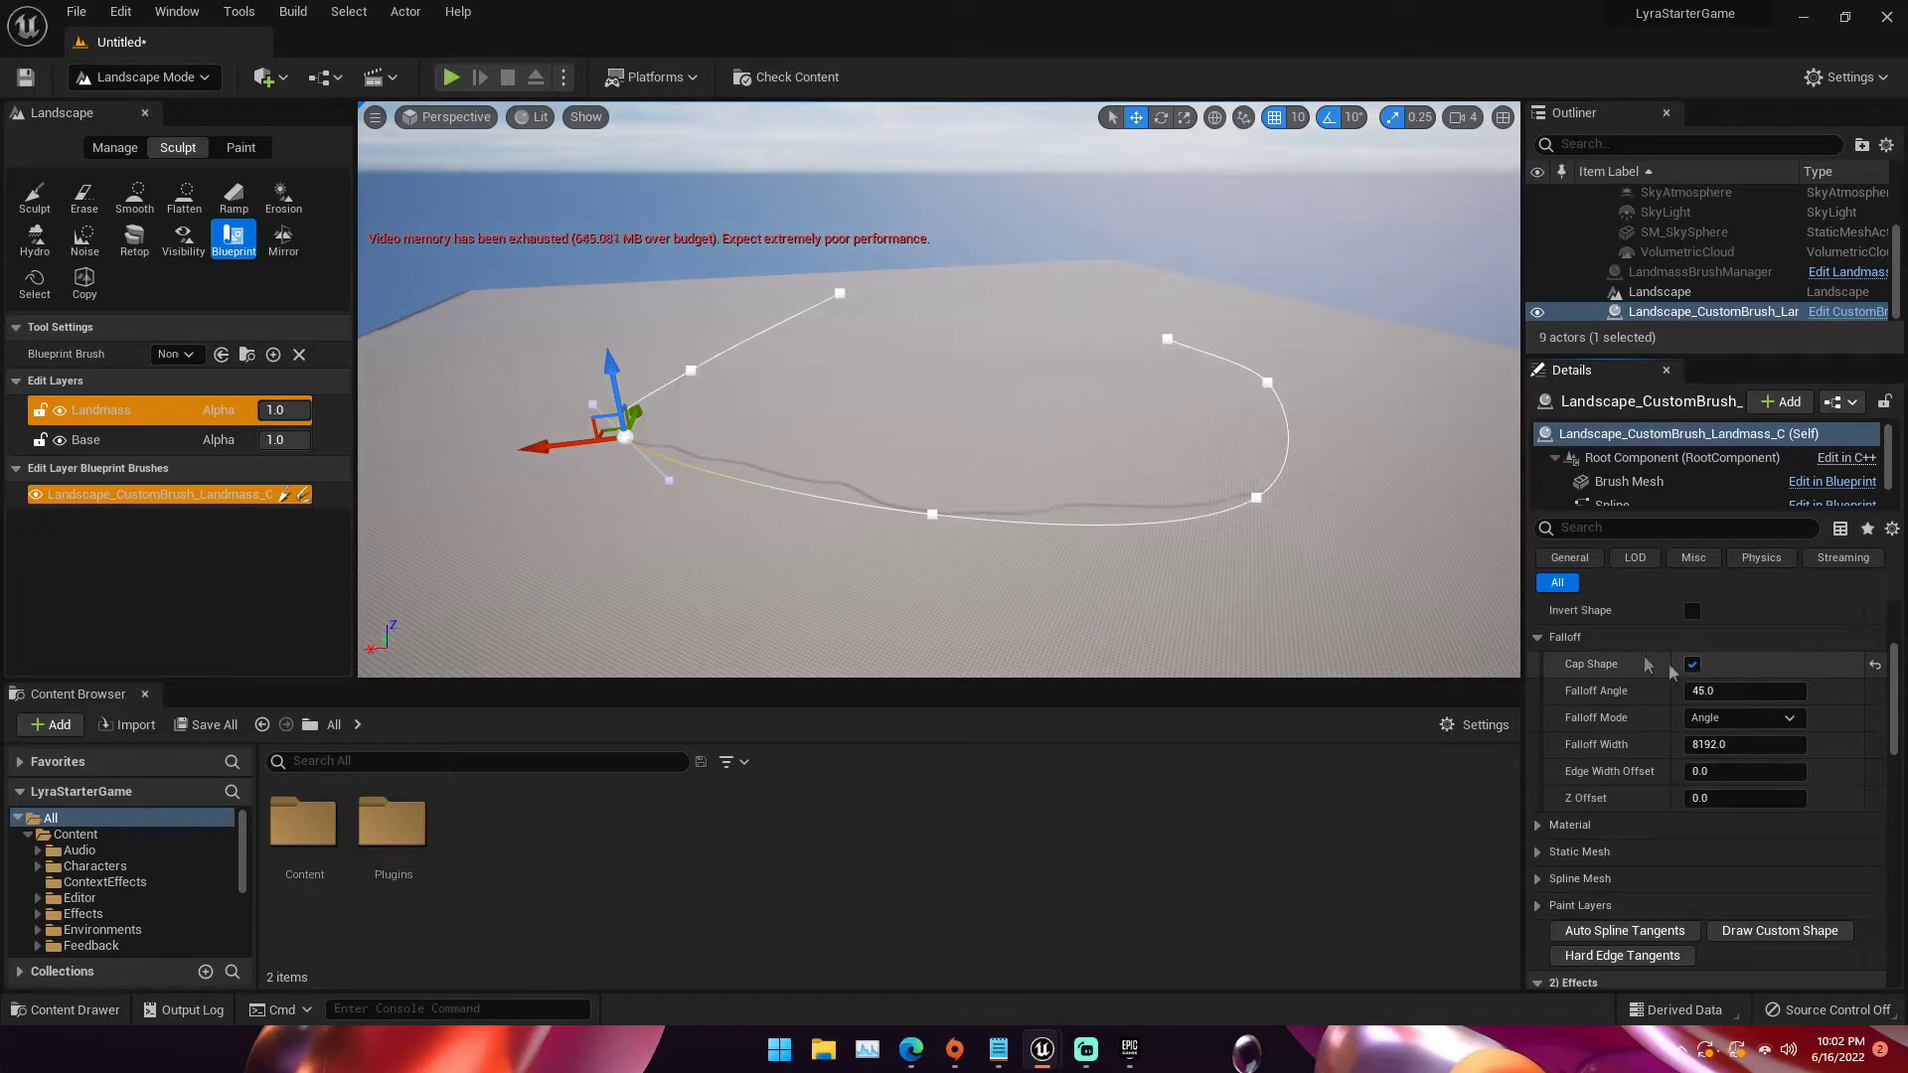
# Raise the Landmass brush's falloff Z Offset to 1000, and increase it further to 2000
pyautogui.moveTo(1089, 517); pyautogui.dragTo(1036, 511, button='middle')
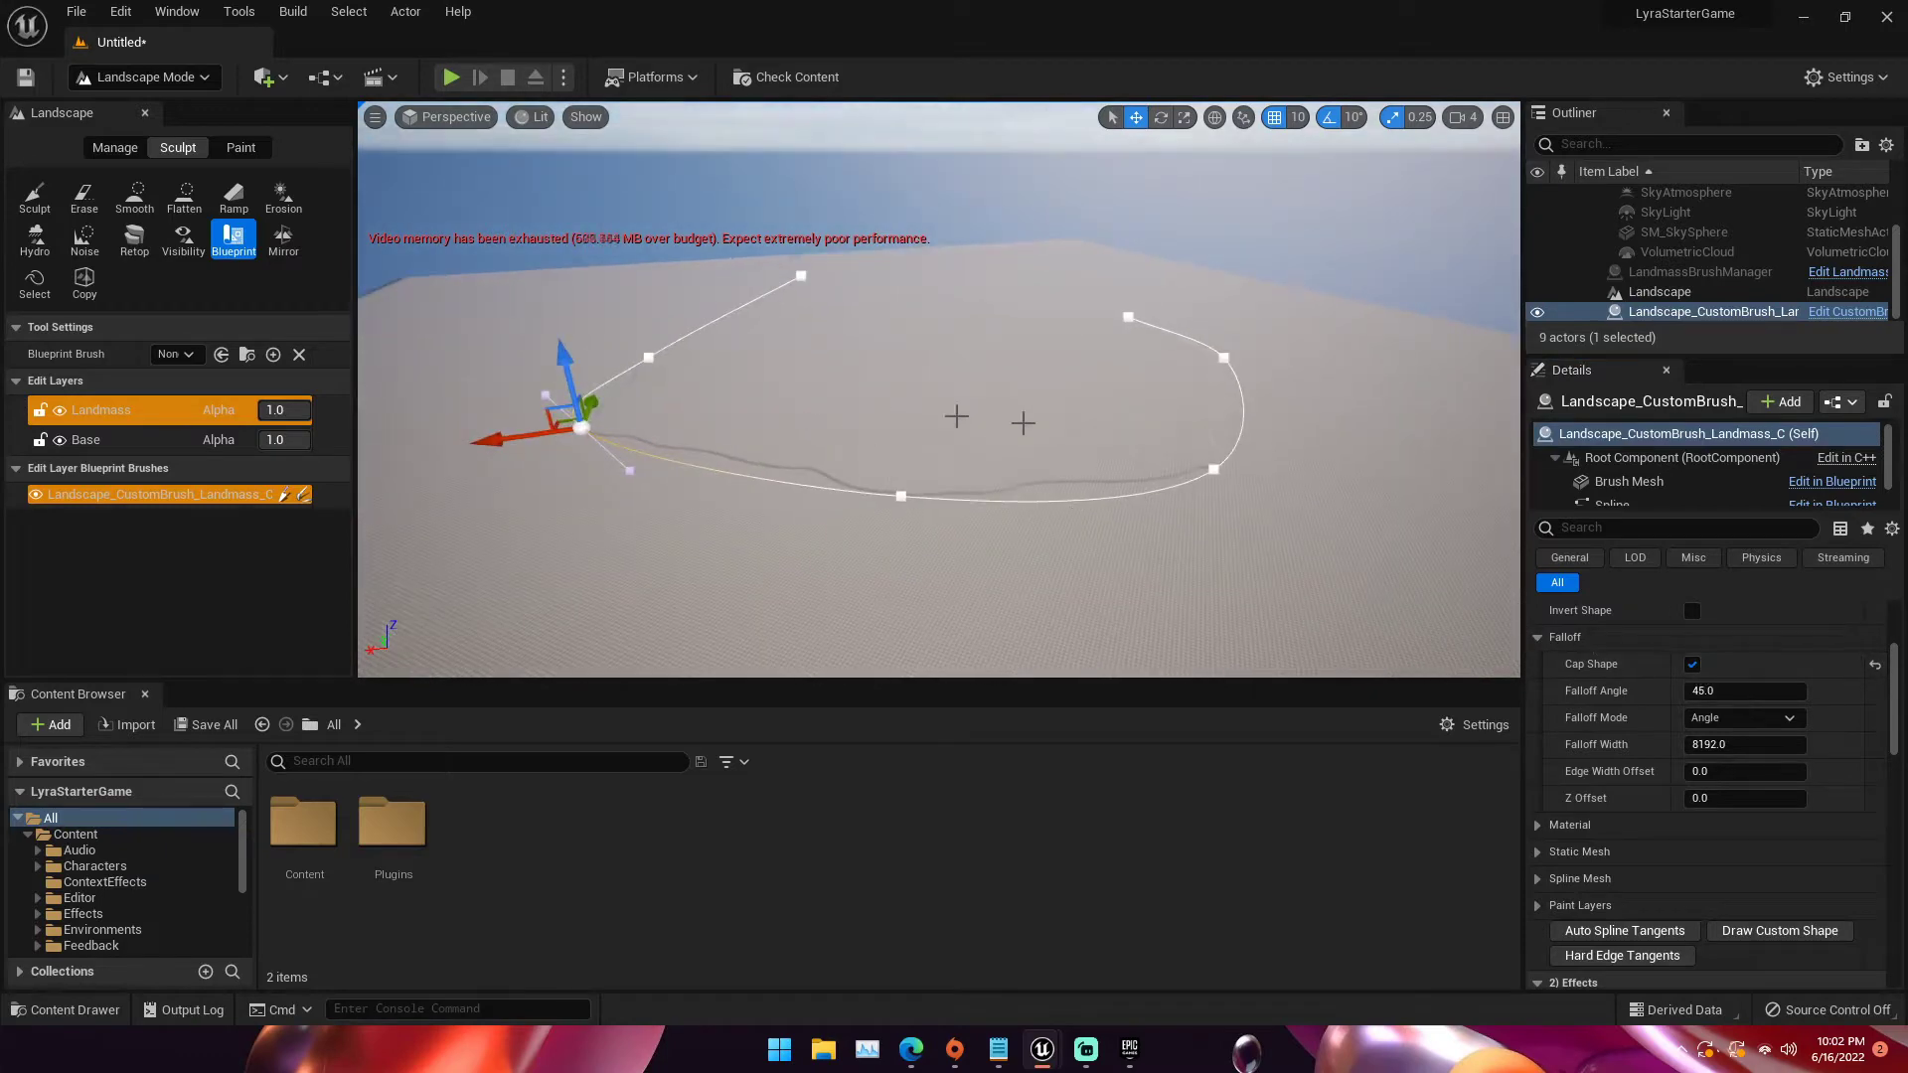
pyautogui.moveTo(1290, 580); pyautogui.dragTo(1290, 580, button='right')
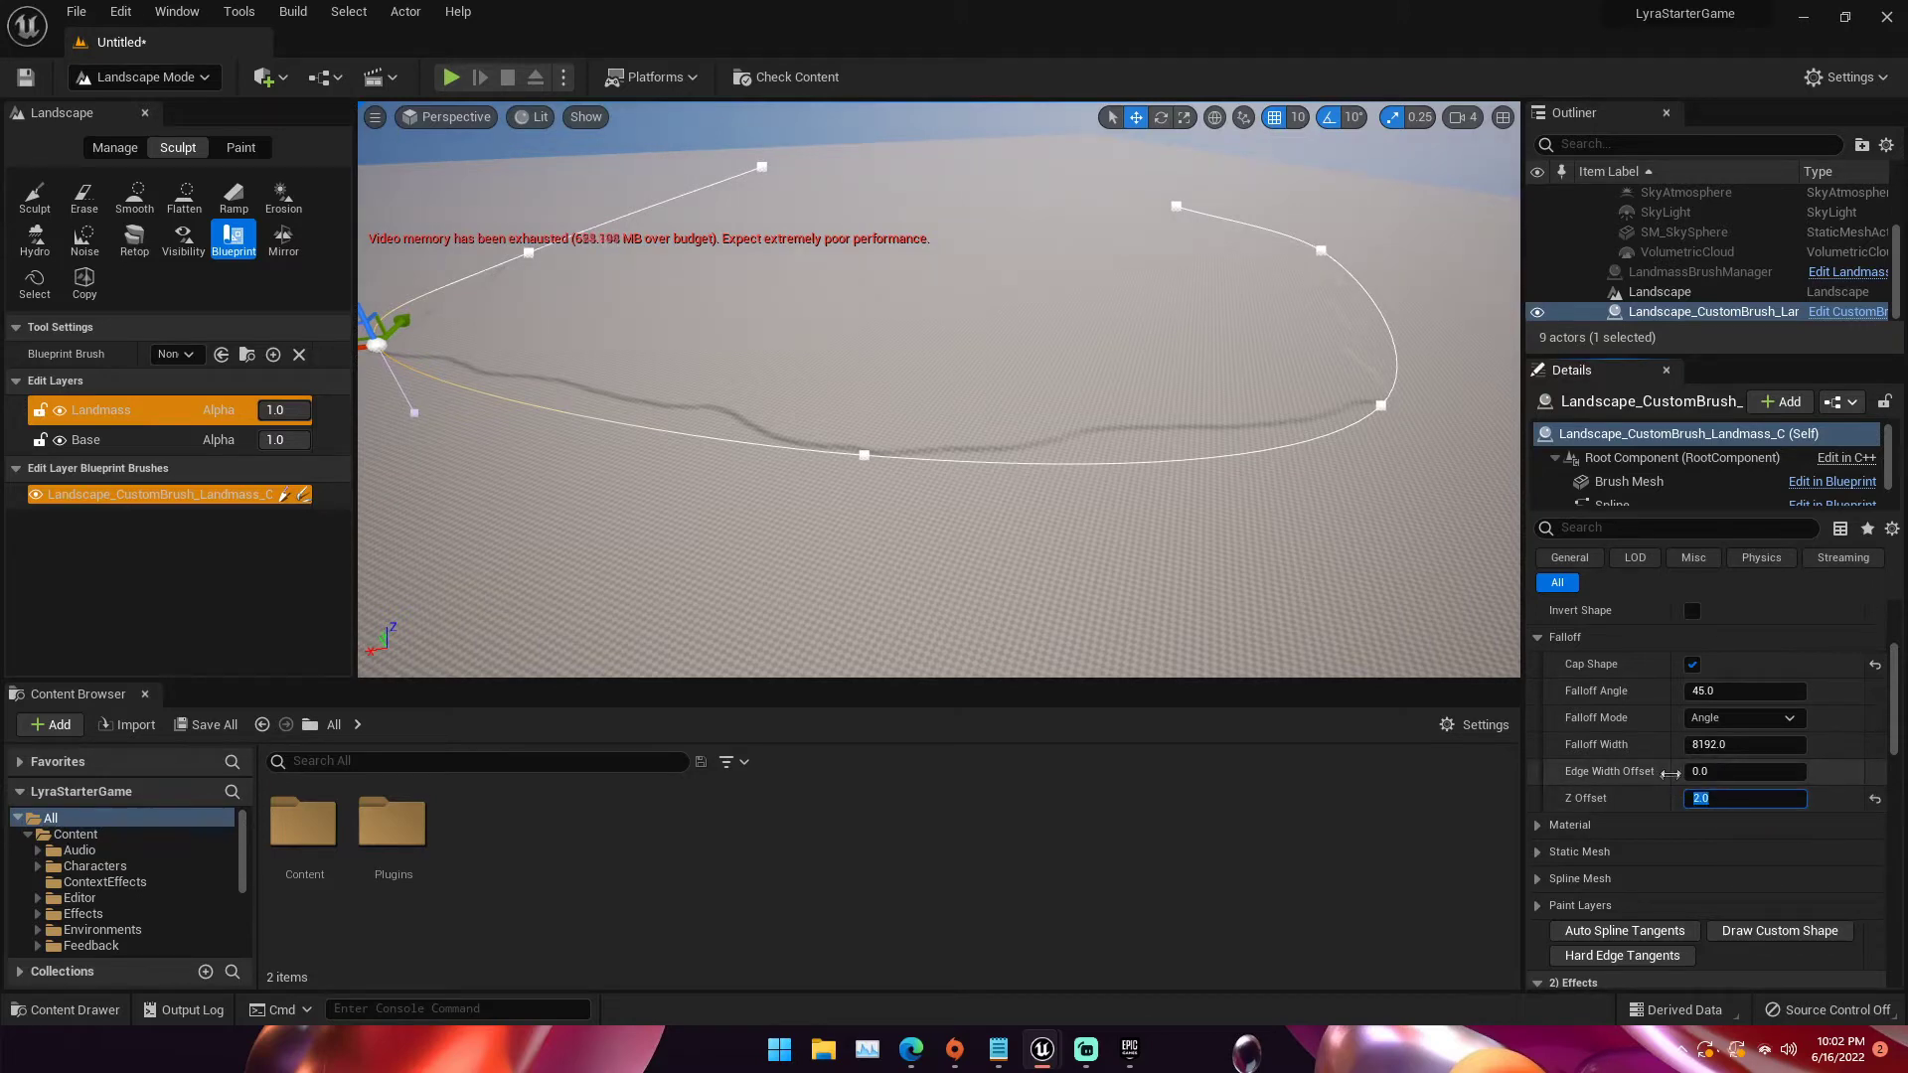
pyautogui.click(1637, 783)
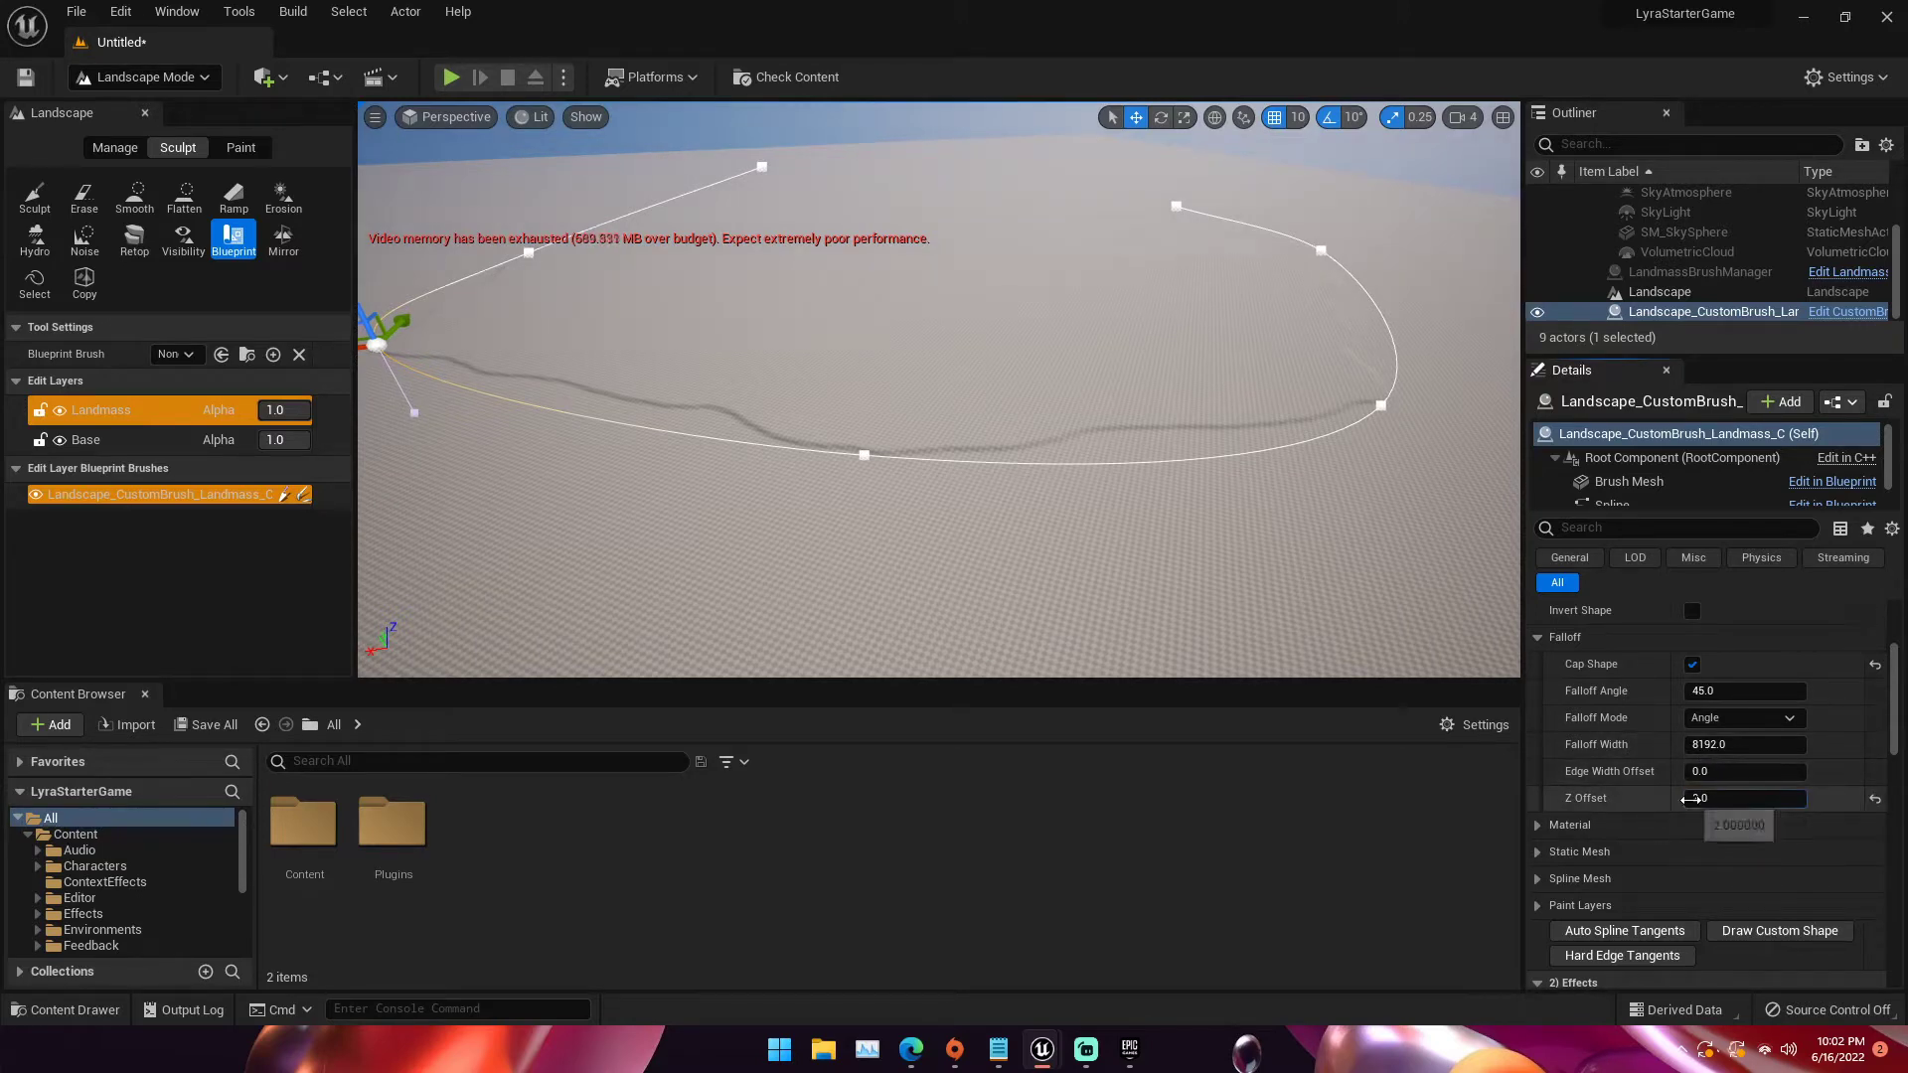
pyautogui.moveTo(1724, 798); pyautogui.dragTo(1724, 795)
pyautogui.click(1720, 798)
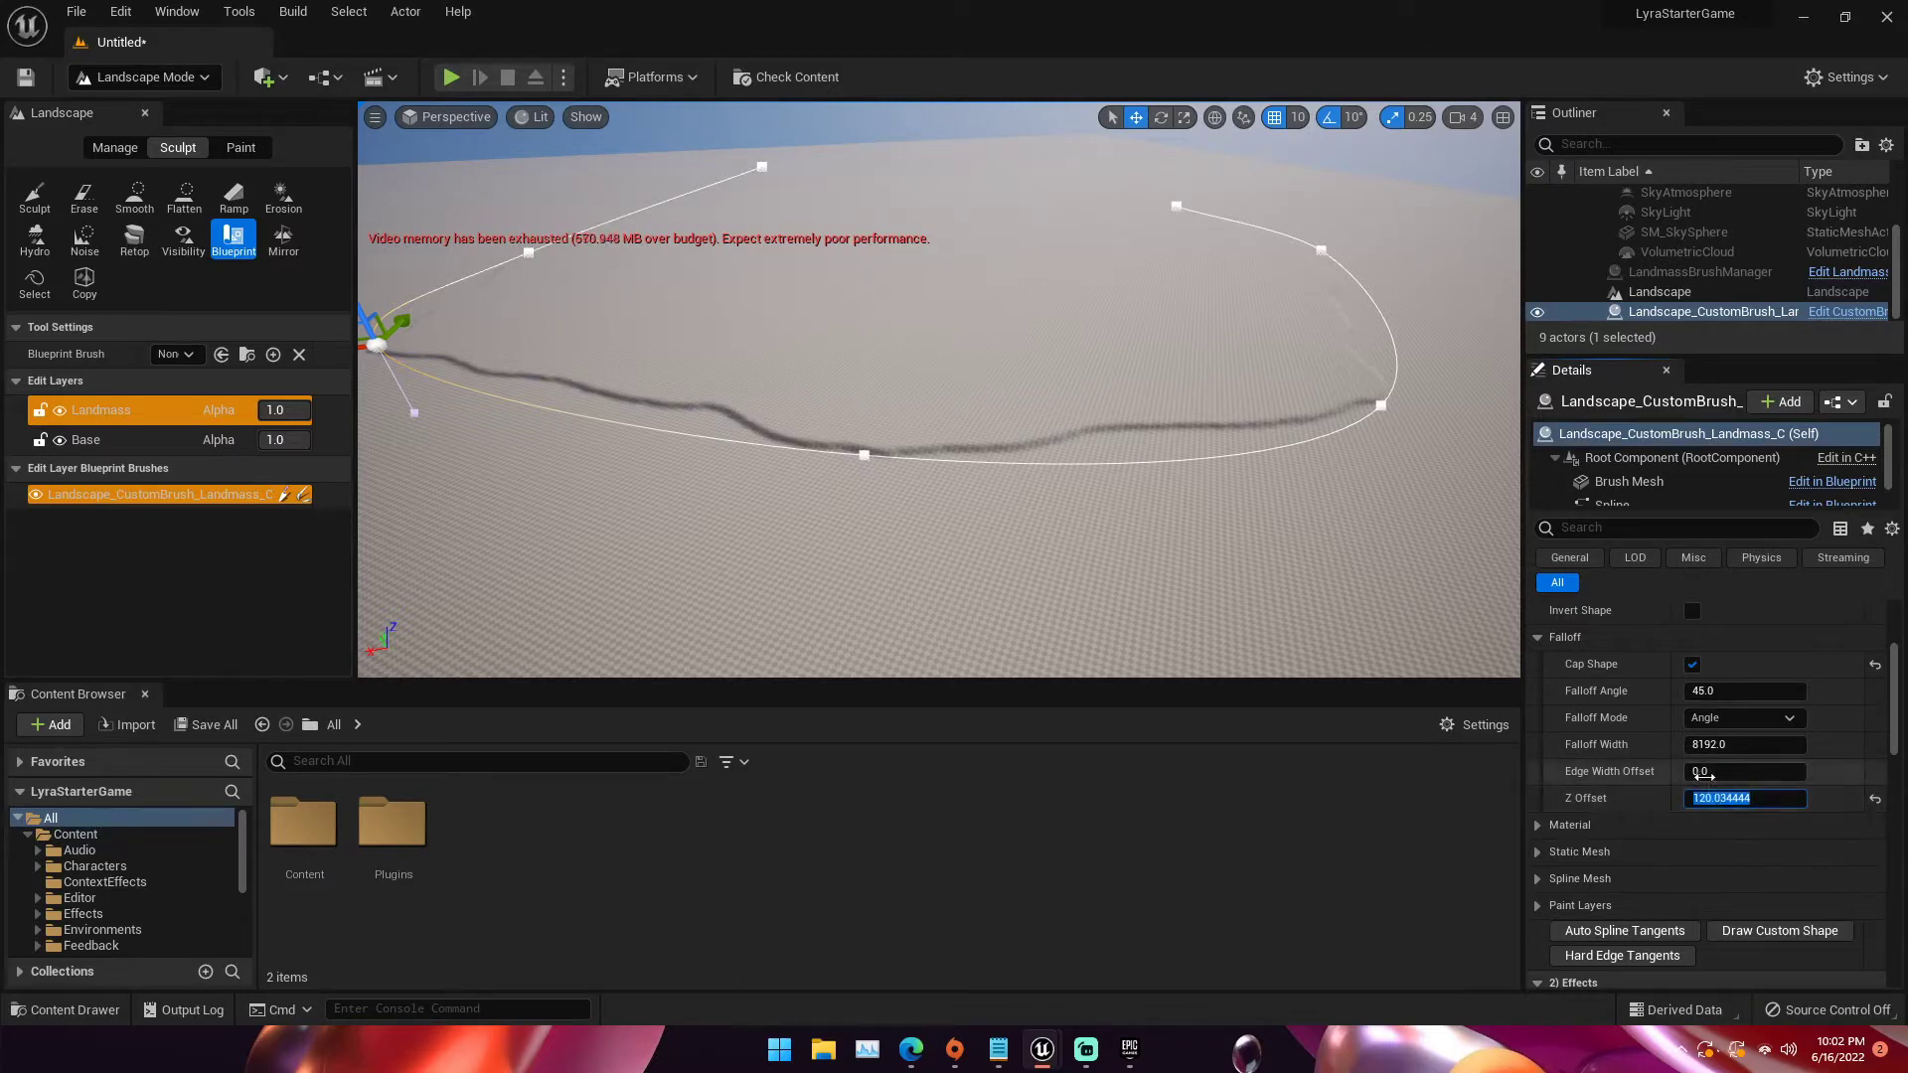
pyautogui.write('1000')
pyautogui.press('Return')
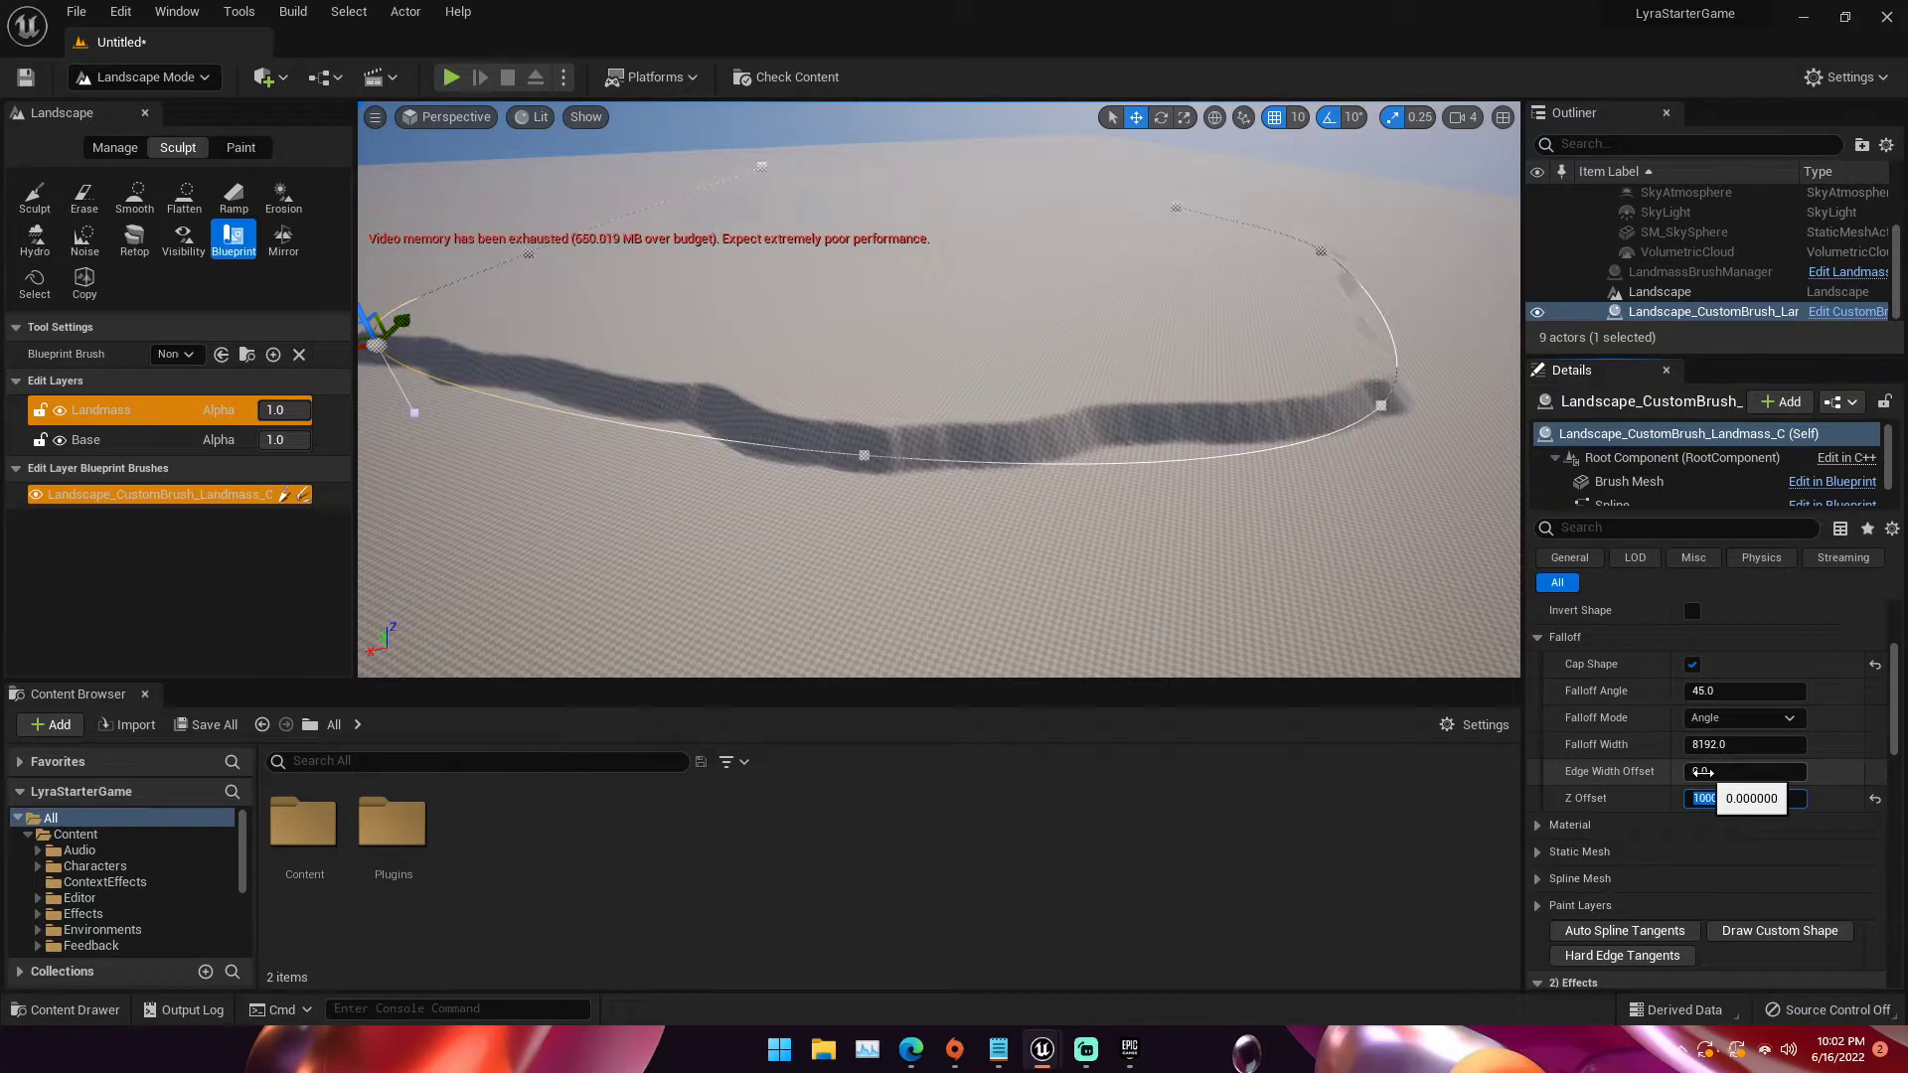
pyautogui.click(1724, 798)
pyautogui.write('2000')
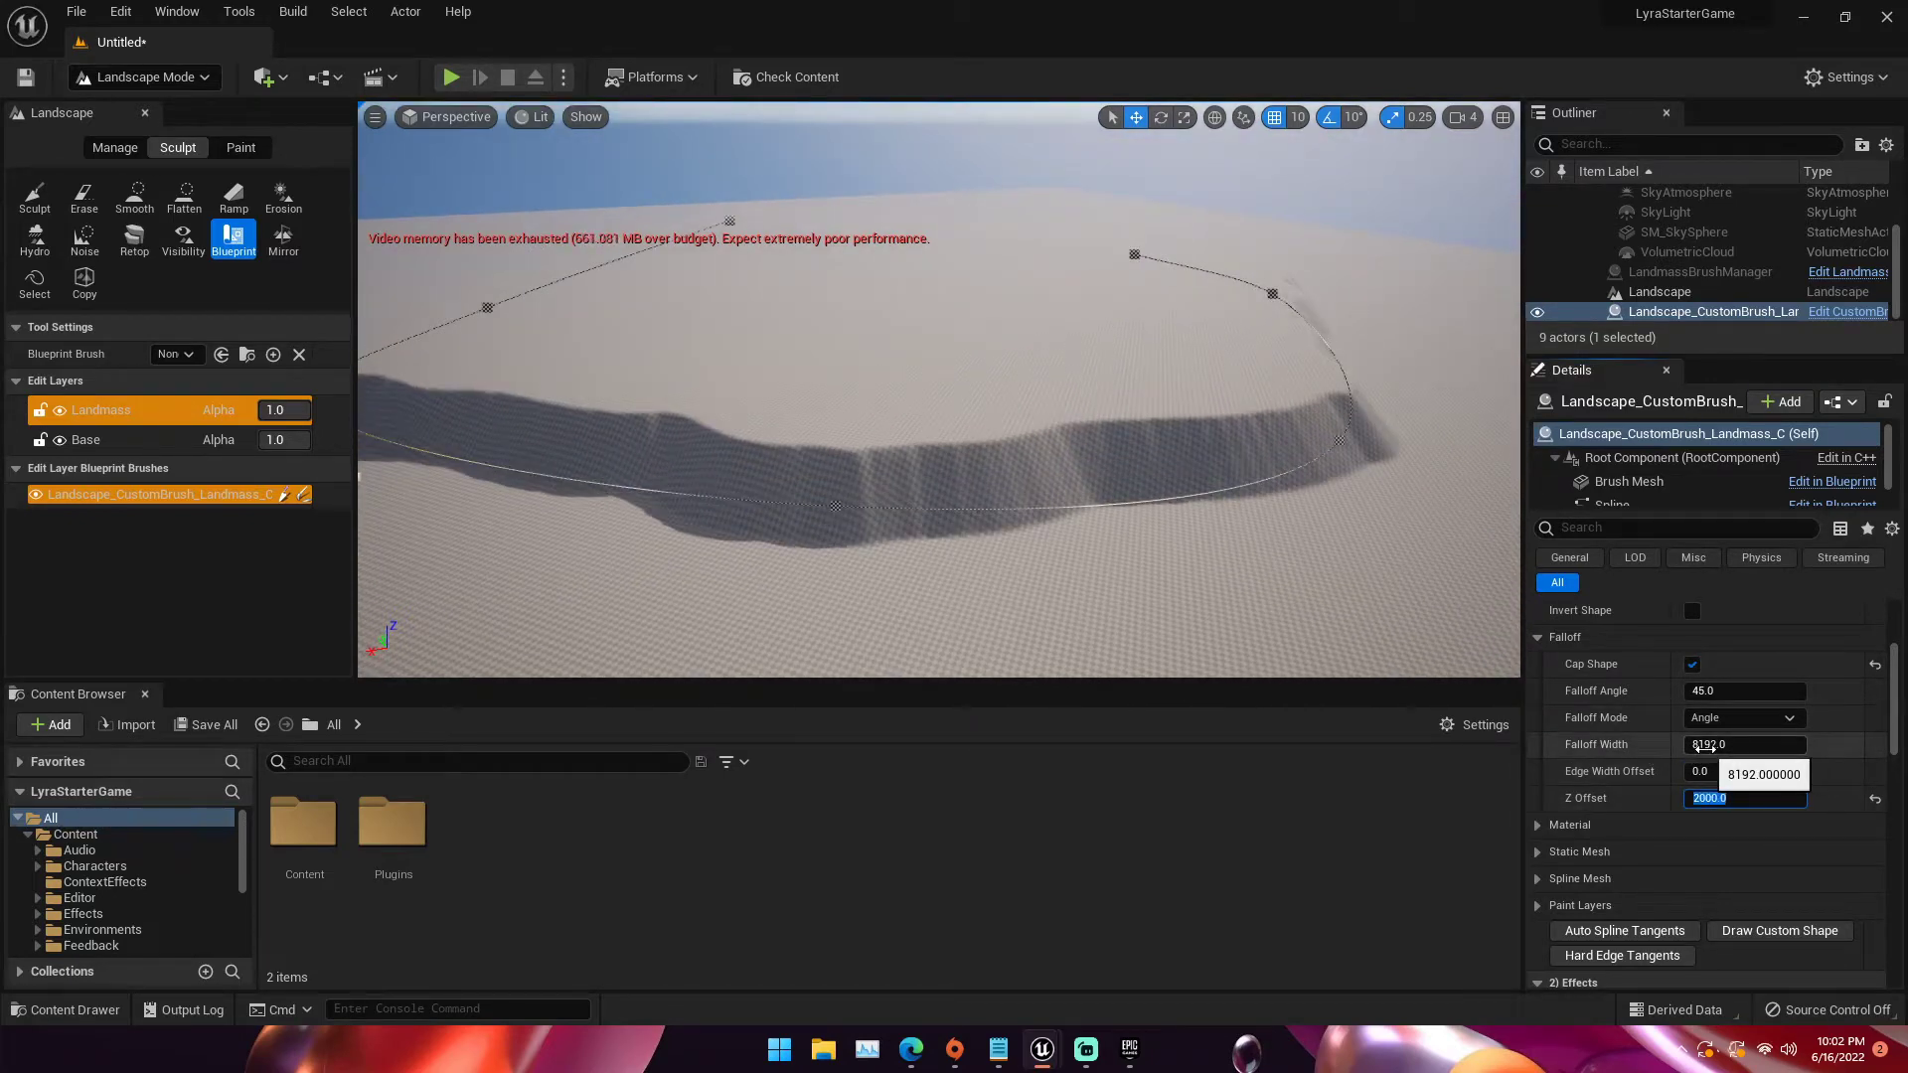
pyautogui.press('Return')
# Move the protruding corner spline point inward toward the middle of the landmass outline
pyautogui.moveTo(939, 390)
pyautogui.mouseDown(button='right')
pyautogui.moveTo(854, 457)
pyautogui.moveTo(979, 432)
pyautogui.moveTo(915, 398)
pyautogui.moveTo(939, 389)
pyautogui.moveTo(1244, 390)
pyautogui.mouseUp(button='right')
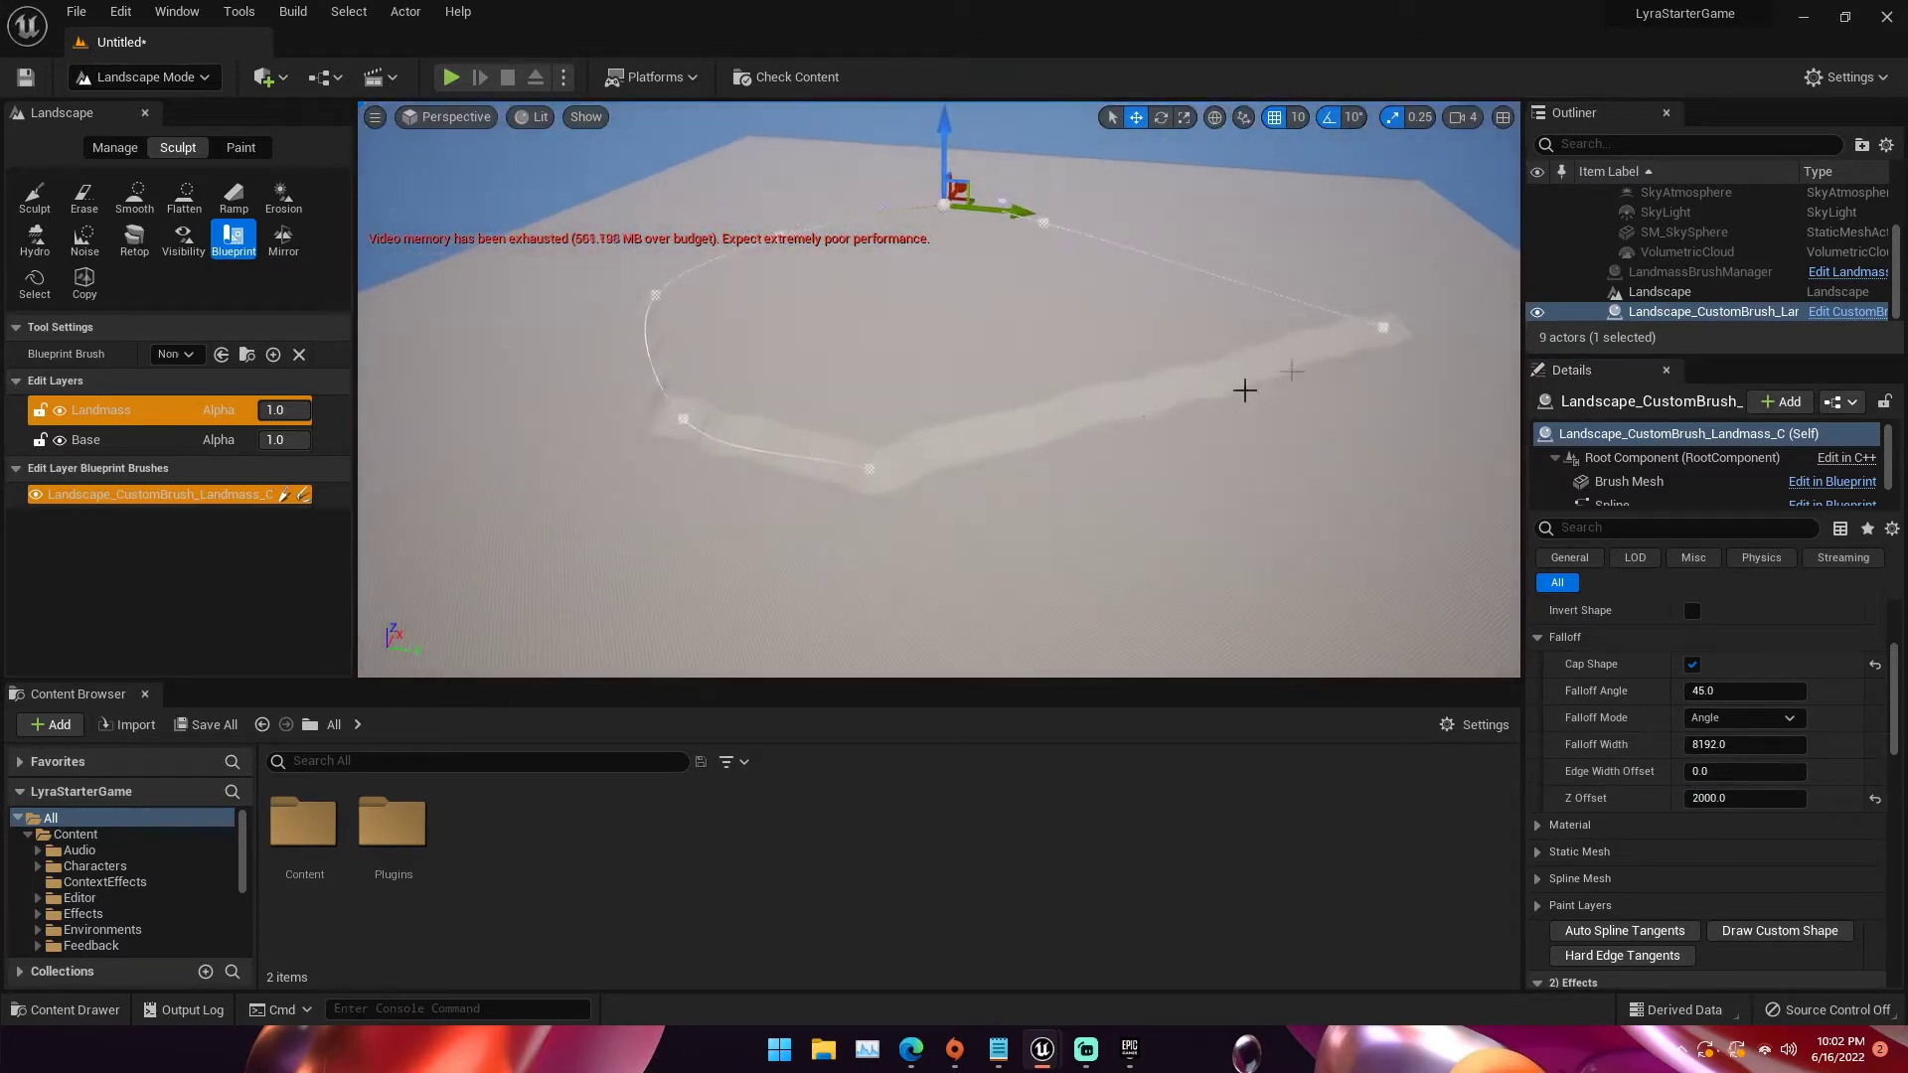
pyautogui.click(1386, 324)
pyautogui.moveTo(1440, 330); pyautogui.dragTo(1317, 341)
pyautogui.click(1398, 383)
pyautogui.moveTo(1430, 374); pyautogui.dragTo(1275, 438)
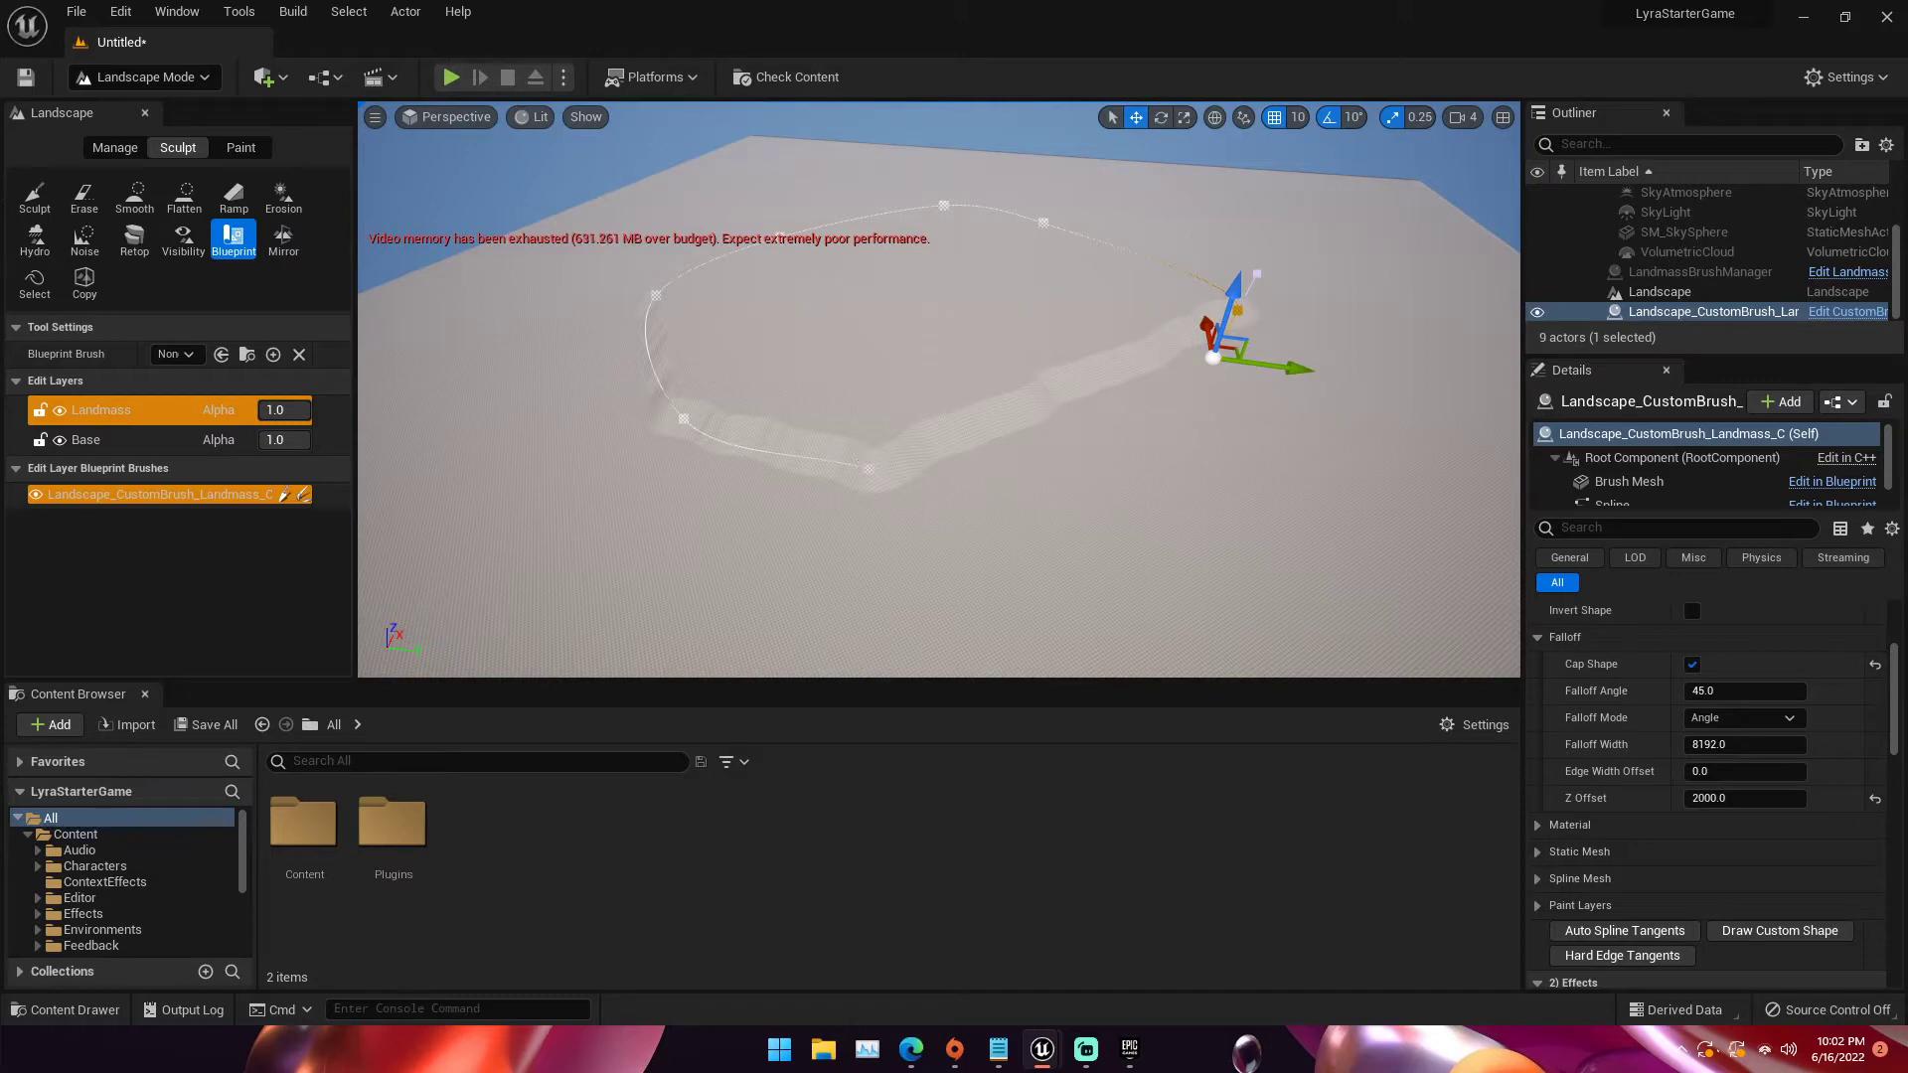
# Move the near-edge spline point sideways along the front of the landmass, away from its closest neighbour
pyautogui.click(868, 468)
pyautogui.moveTo(948, 487); pyautogui.dragTo(1131, 526)
pyautogui.moveTo(1130, 527); pyautogui.dragTo(1093, 466, button='right')
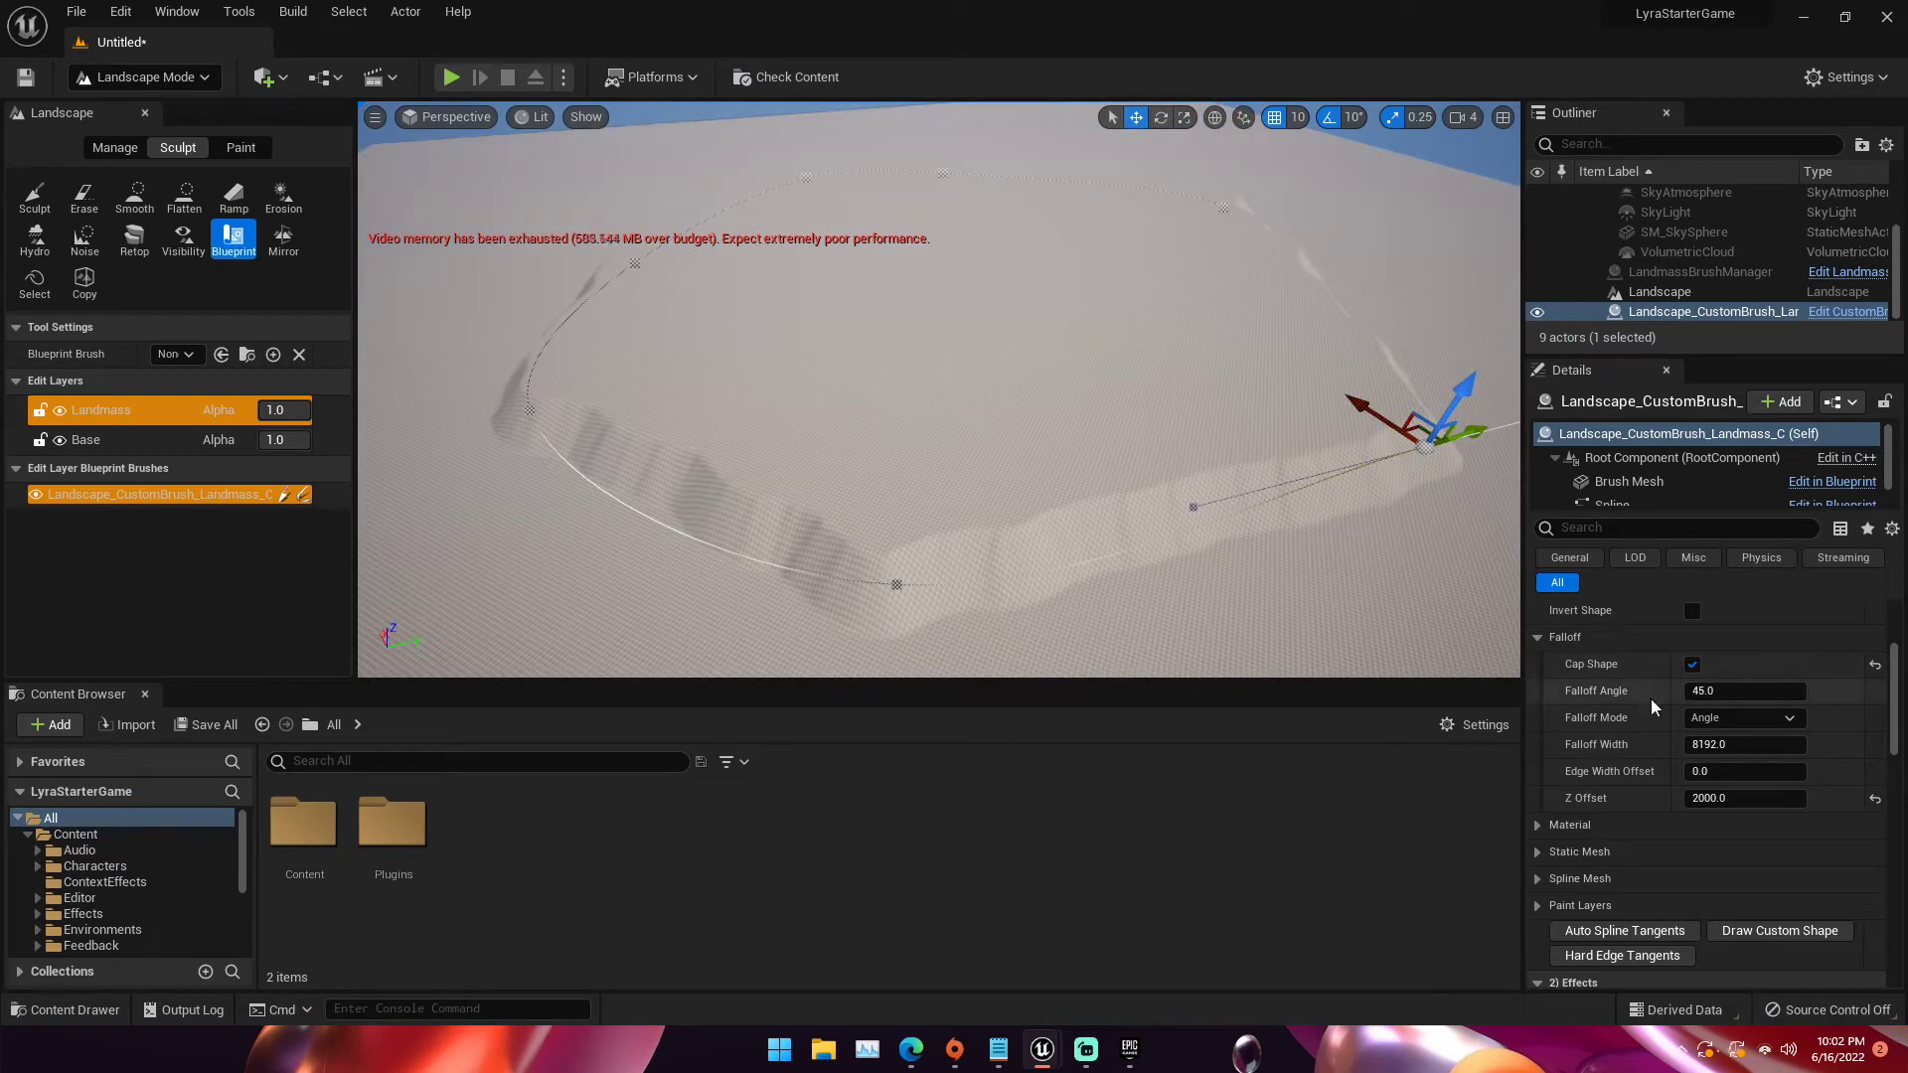
# Set the brush's Curl 1 Strength to about 0.504 and Curl 2 Strength to about 0.936 in the Curl Noise effects
pyautogui.scroll(-5, 1648, 707)
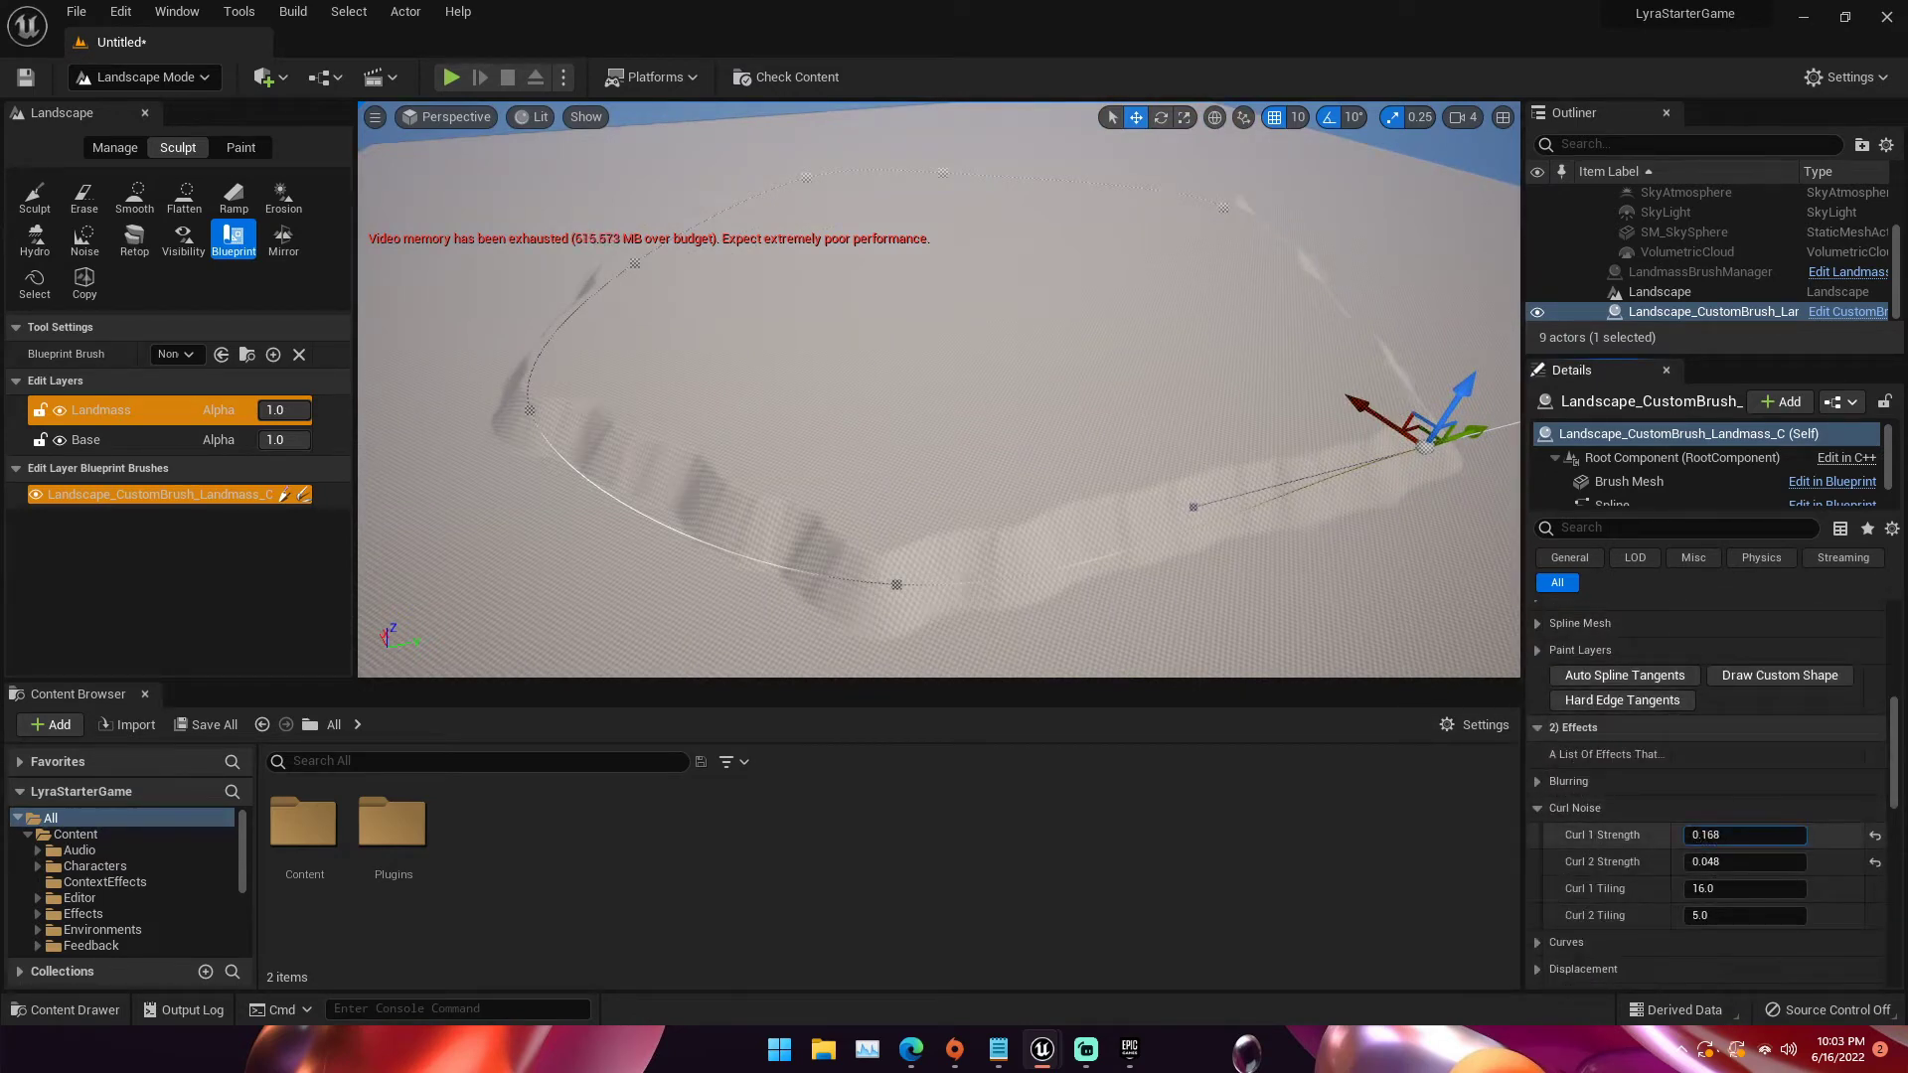
pyautogui.moveTo(1734, 836); pyautogui.dragTo(1779, 862)
pyautogui.moveTo(1322, 477); pyautogui.dragTo(1192, 542, button='right')
pyautogui.press('w')
pyautogui.press('s')
pyautogui.press('w')
# Expand the brush's Displacement effects and set the Displacement Height to 1024
pyautogui.scroll(-4, 1647, 779)
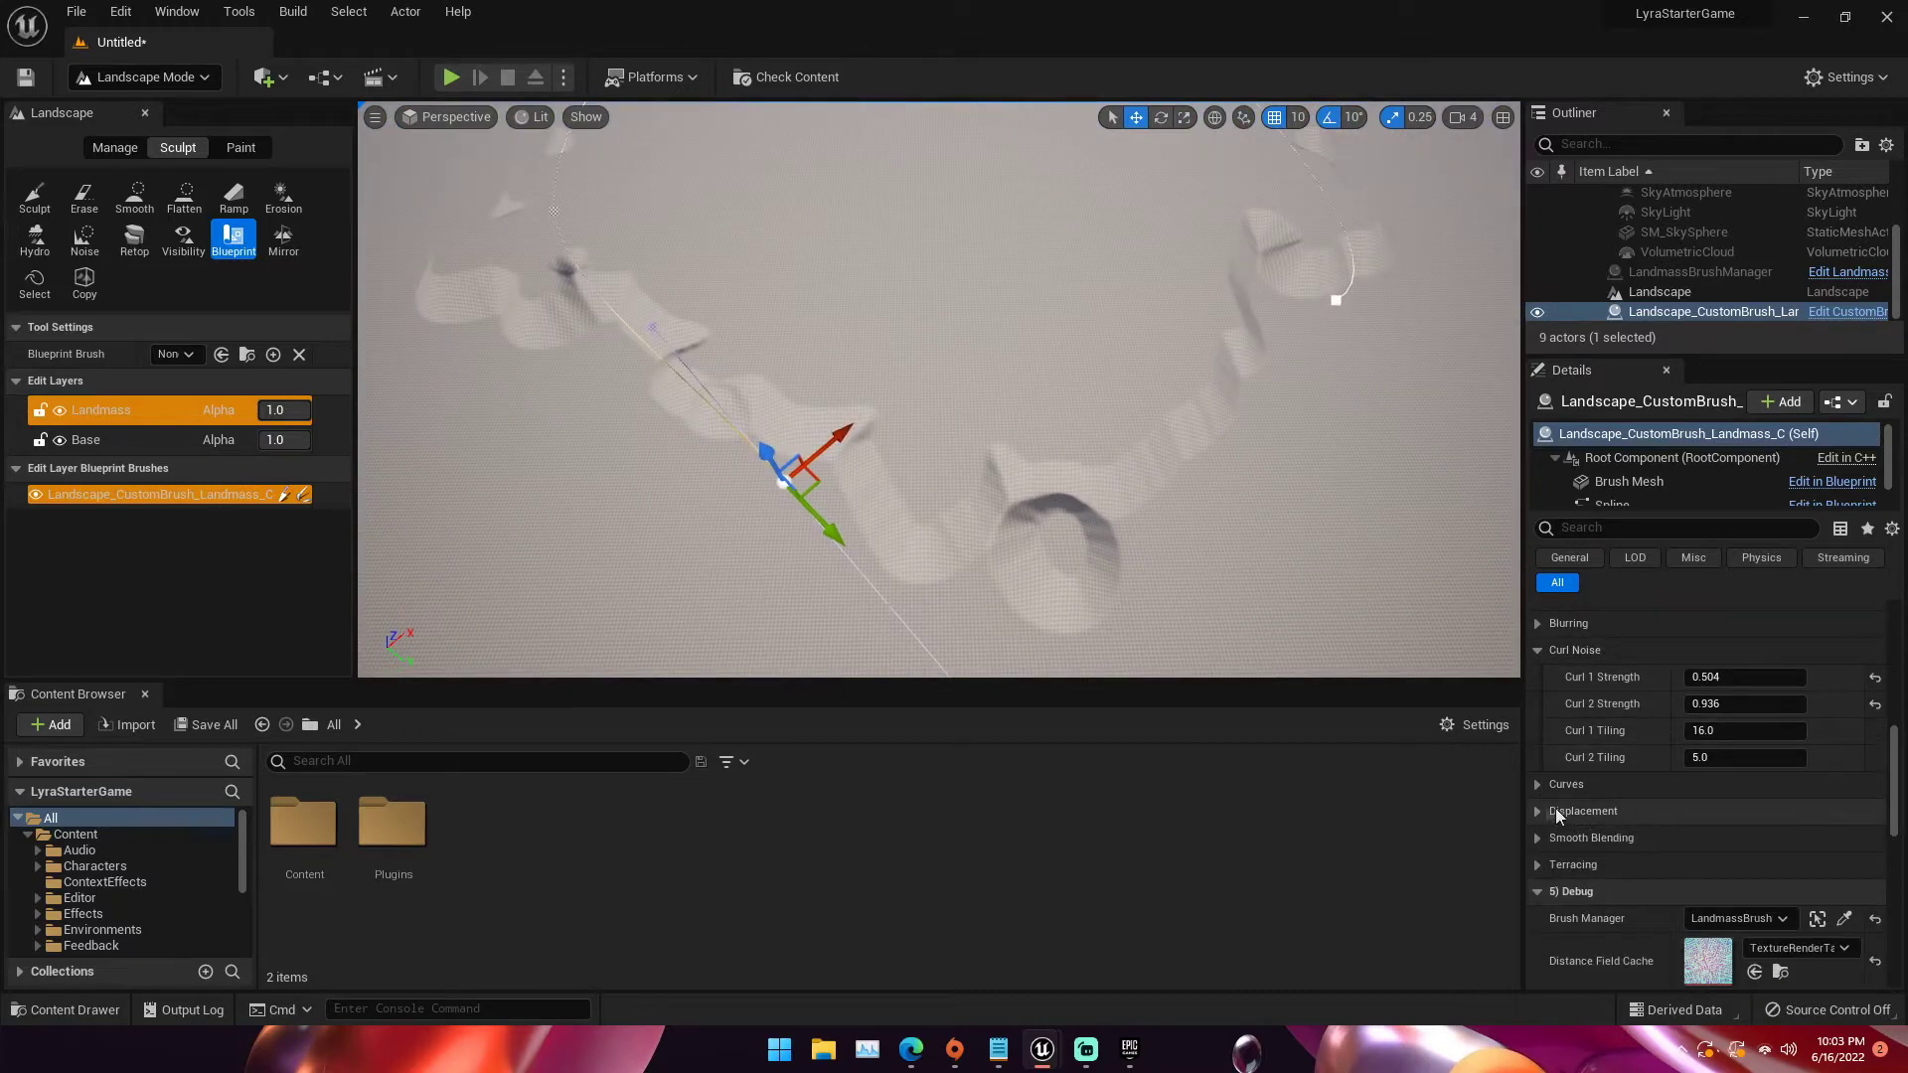
pyautogui.click(1536, 807)
pyautogui.scroll(-2, 1570, 804)
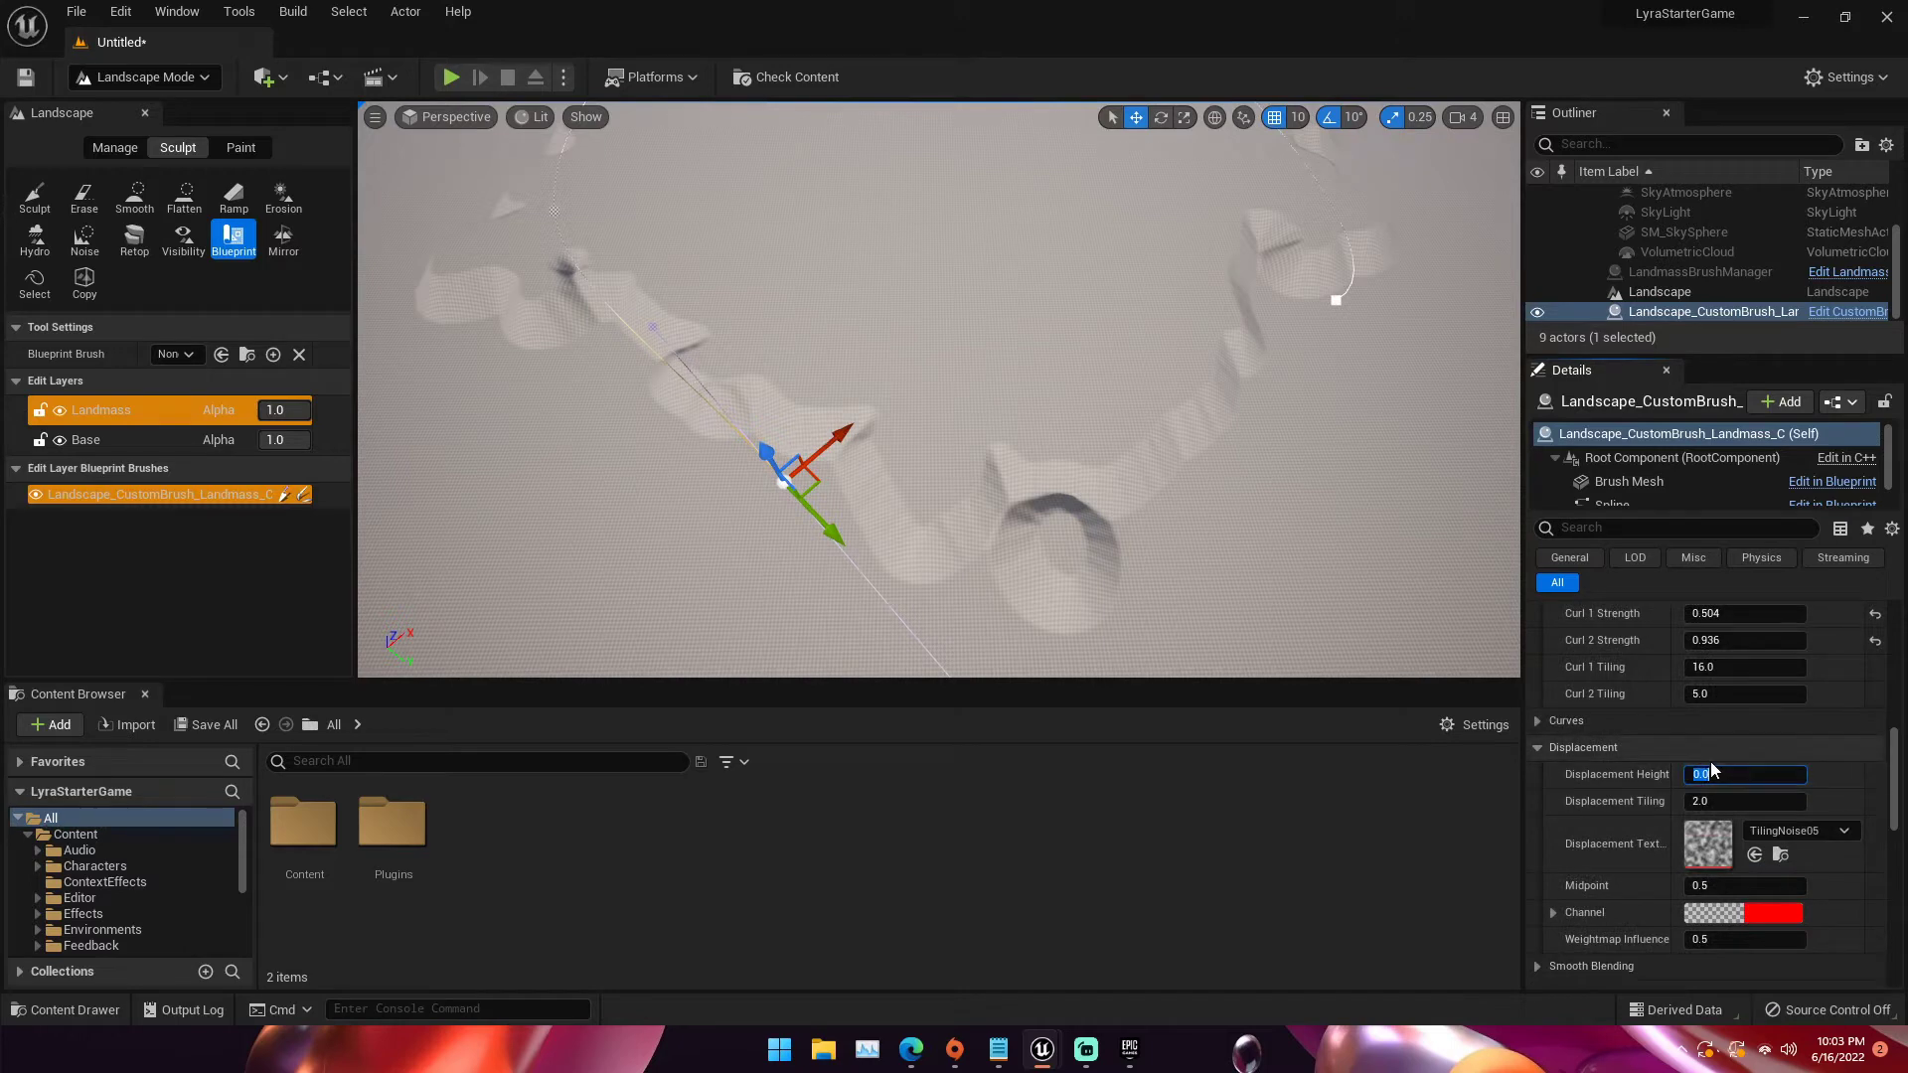
pyautogui.write('1024')
pyautogui.press('Return')
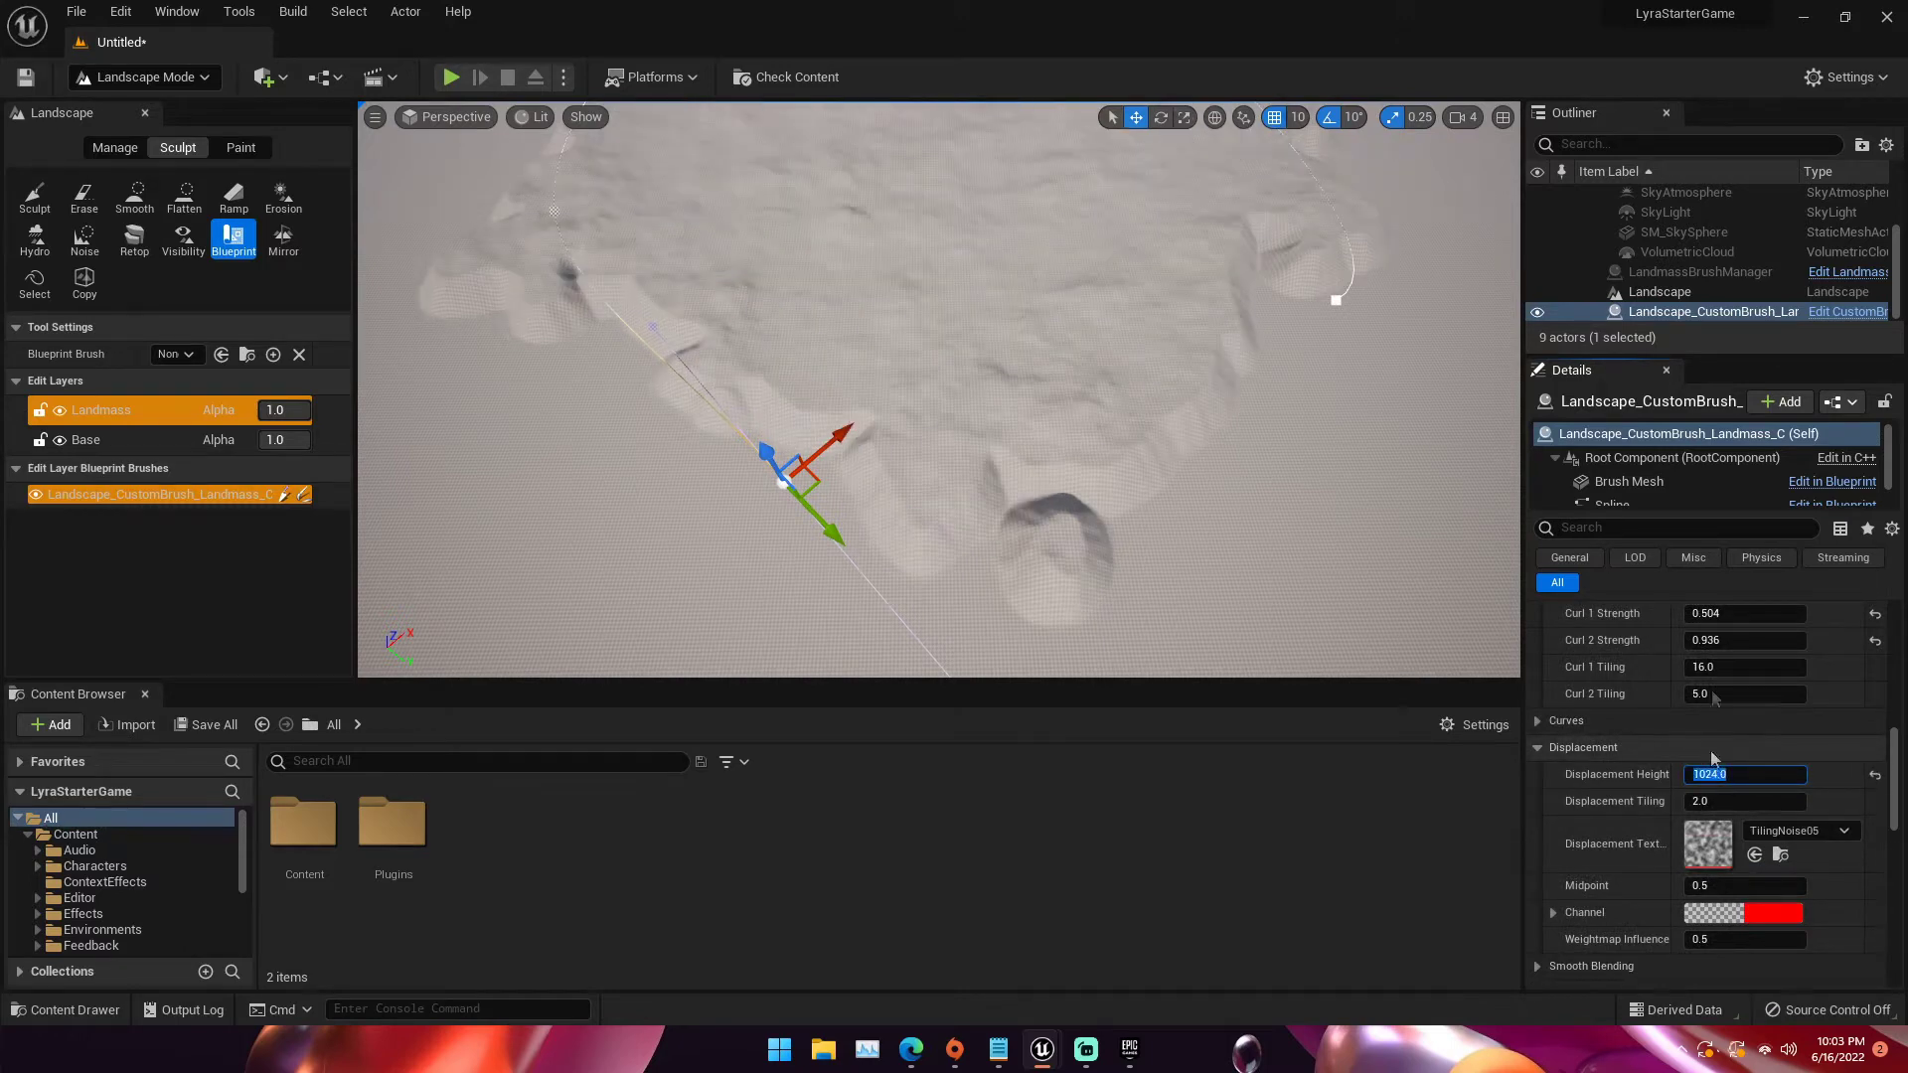
# Inspect the displaced plateau surface and set the Displacement Tiling to 5
pyautogui.moveTo(1267, 467); pyautogui.dragTo(1498, 248, button='right')
pyautogui.press('w')
pyautogui.scroll(-3, 1641, 803)
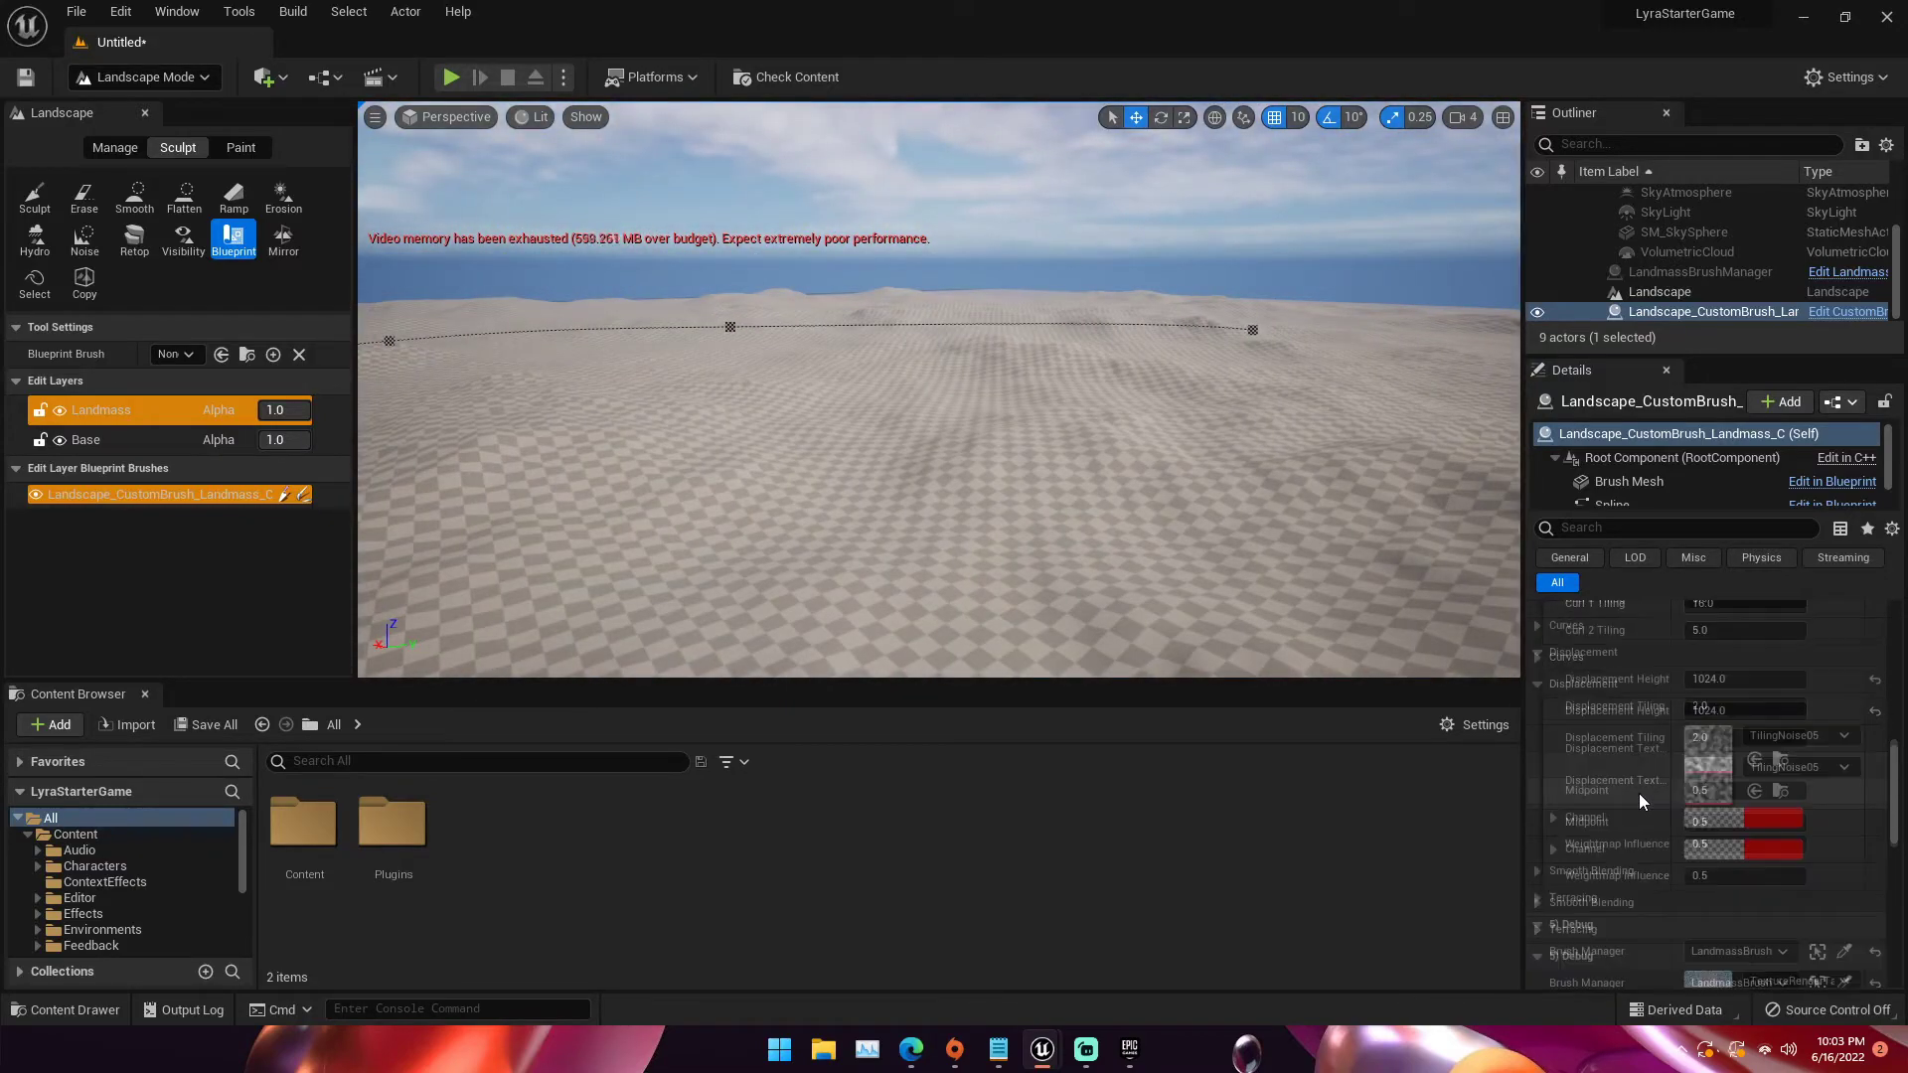
pyautogui.moveTo(1053, 527); pyautogui.dragTo(1074, 596, button='right')
pyautogui.press('s')
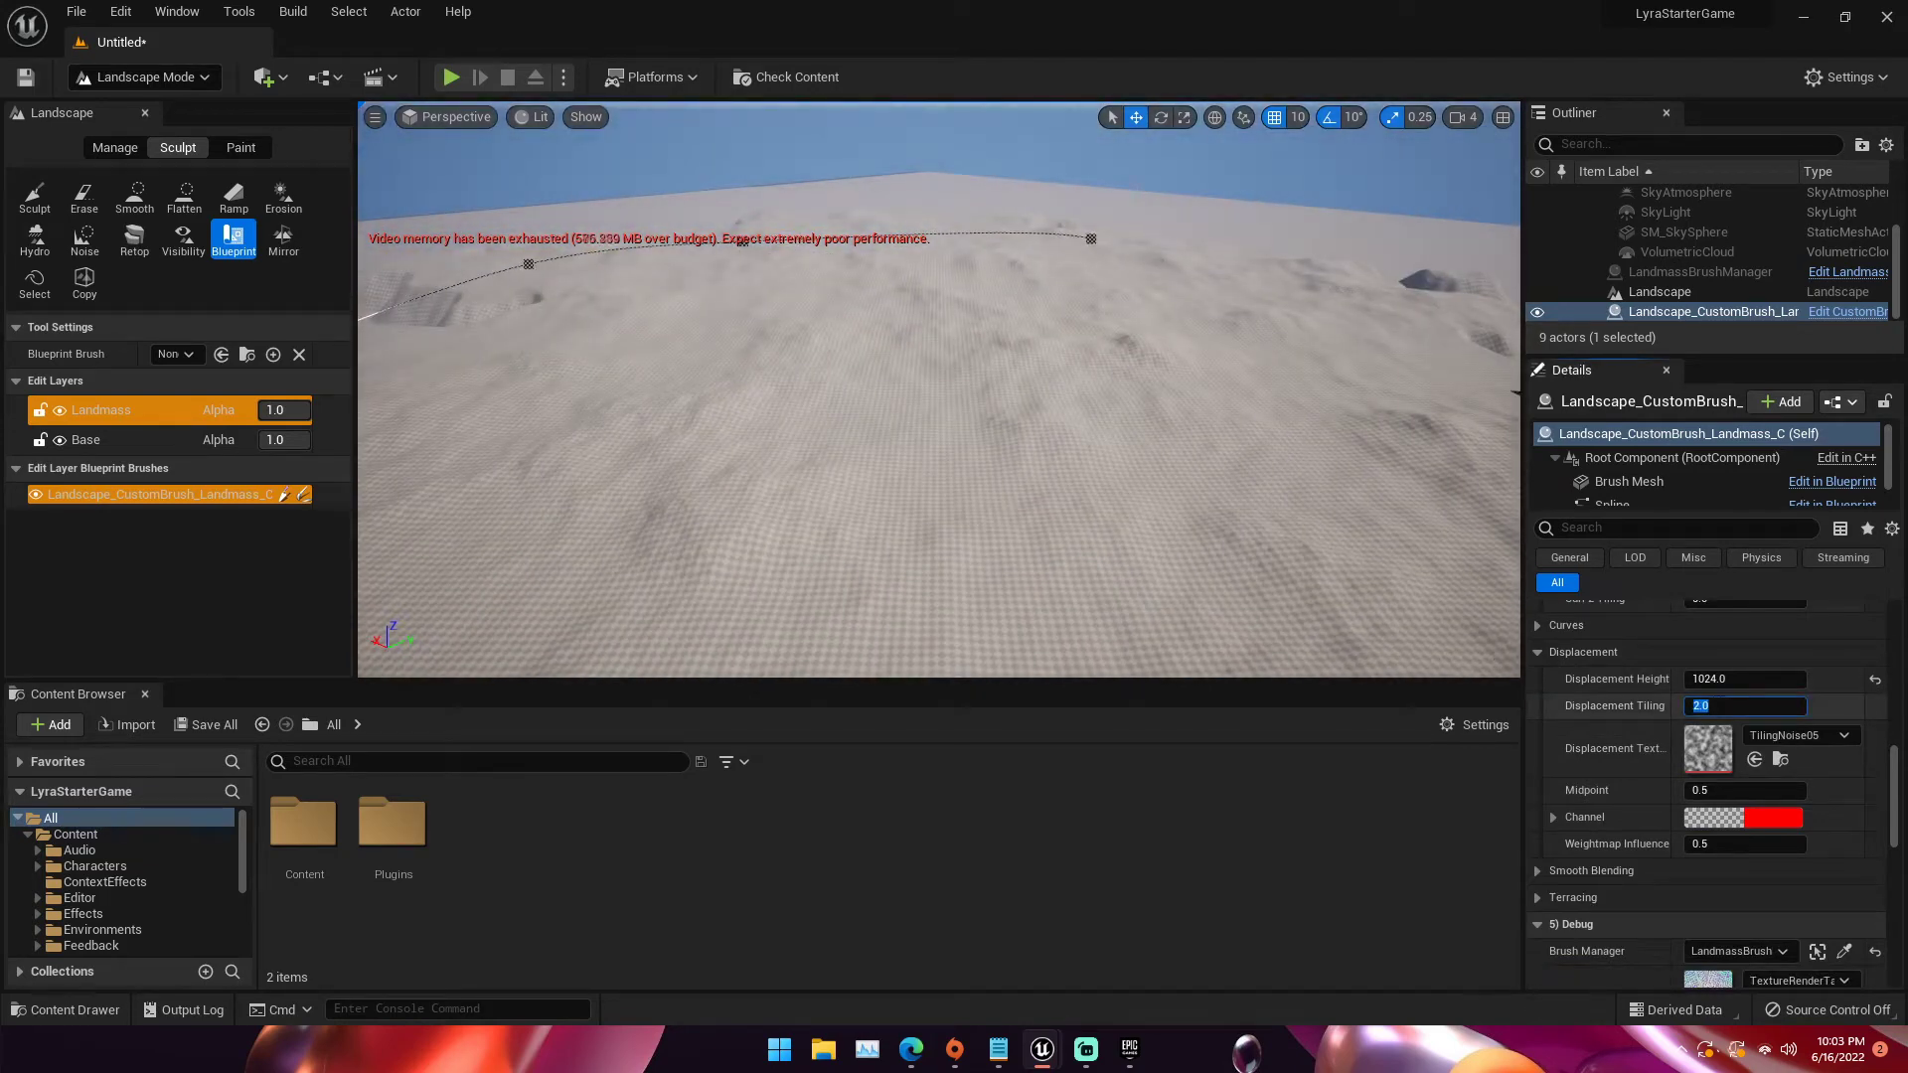
pyautogui.write('5')
pyautogui.press('Return')
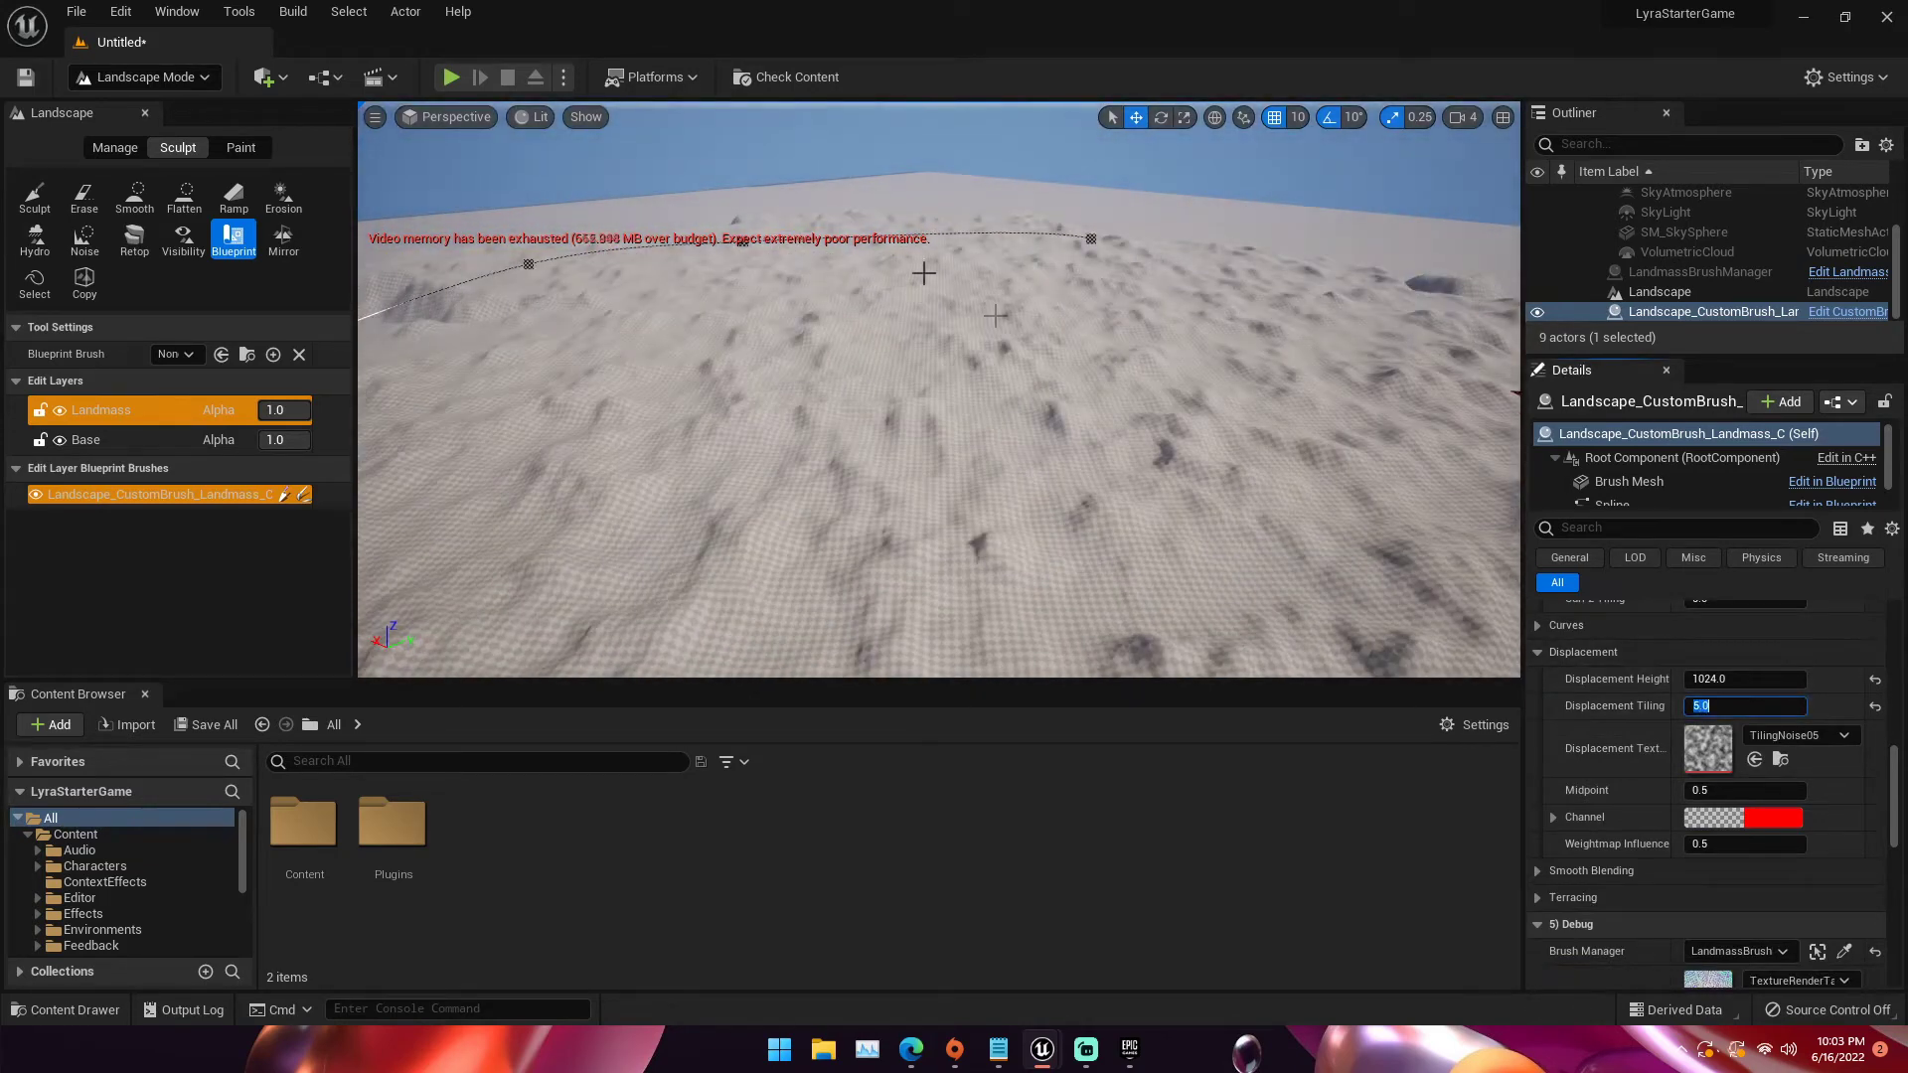
# View the terrain up close and undo the Displacement Tiling change
pyautogui.press('w')
pyautogui.moveTo(1180, 378); pyautogui.dragTo(1252, 363, button='right')
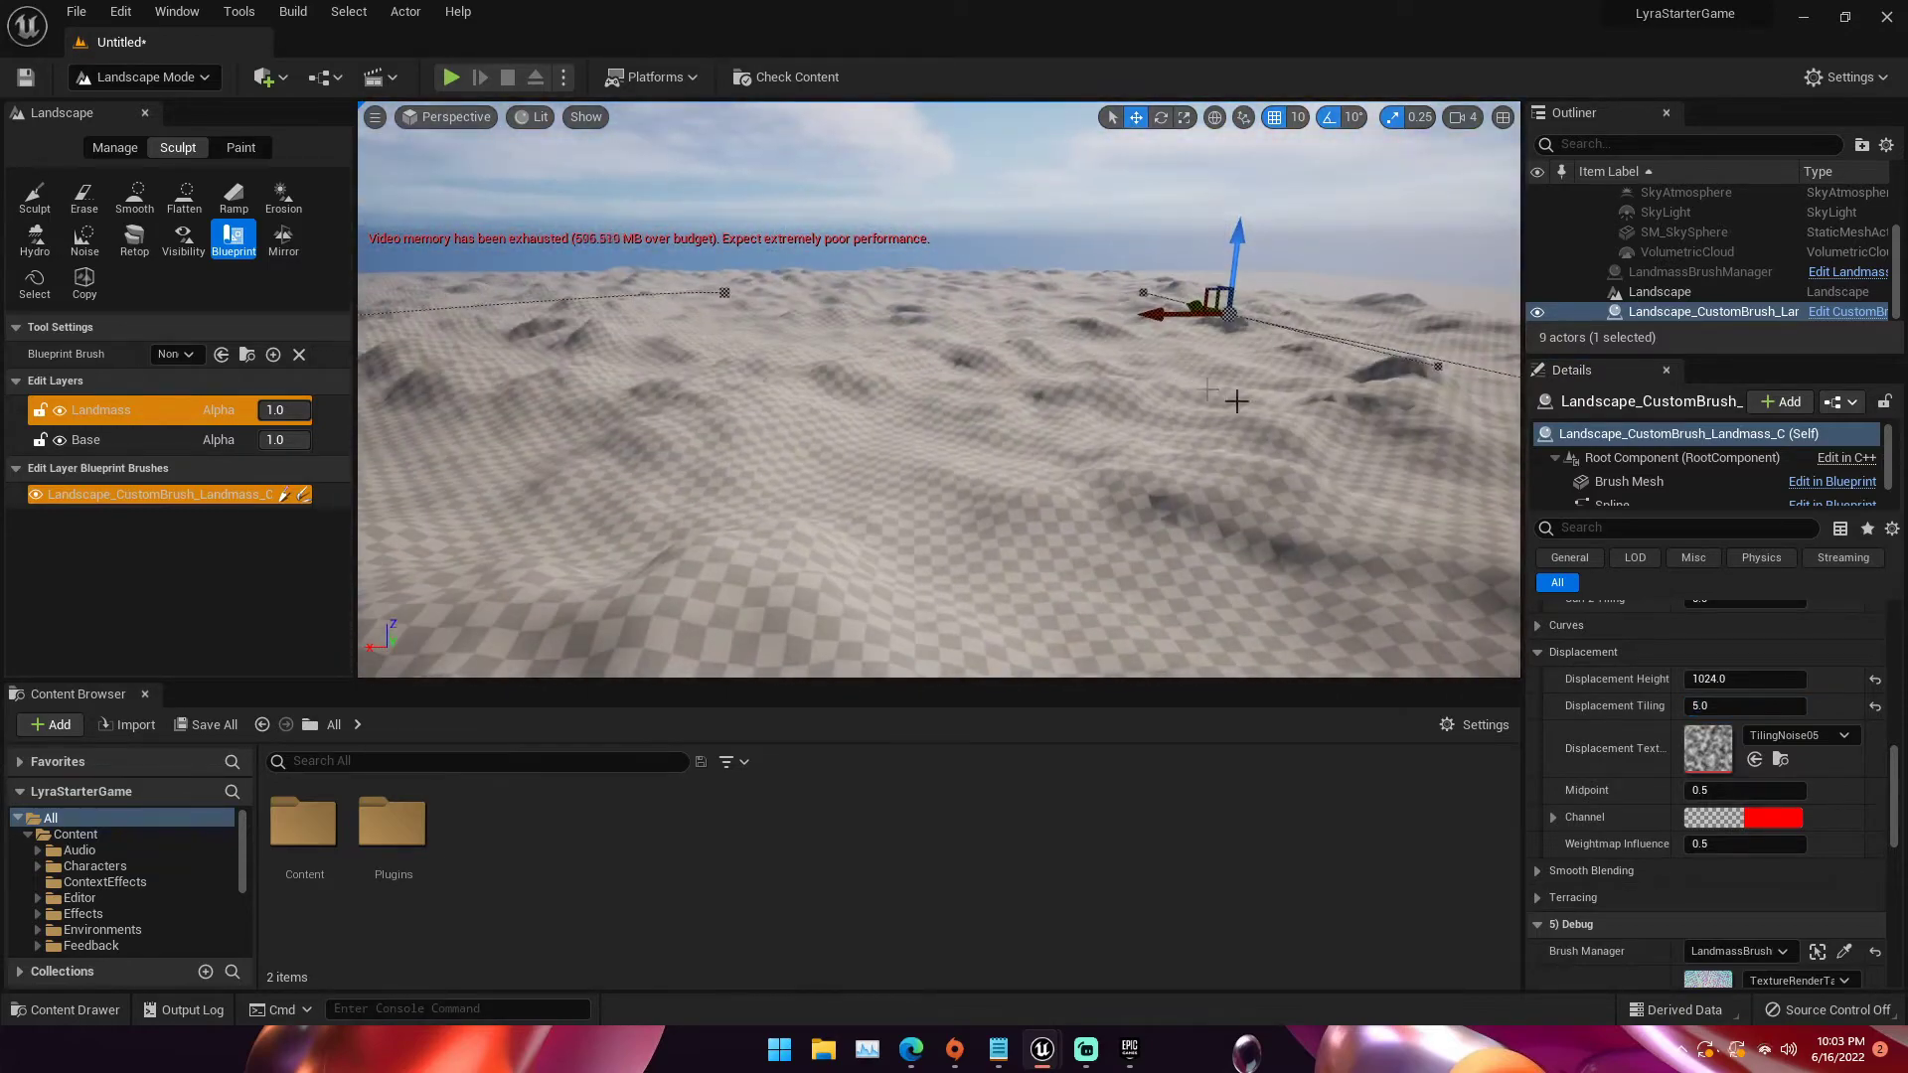
pyautogui.hotkey('ctrl', 'z')
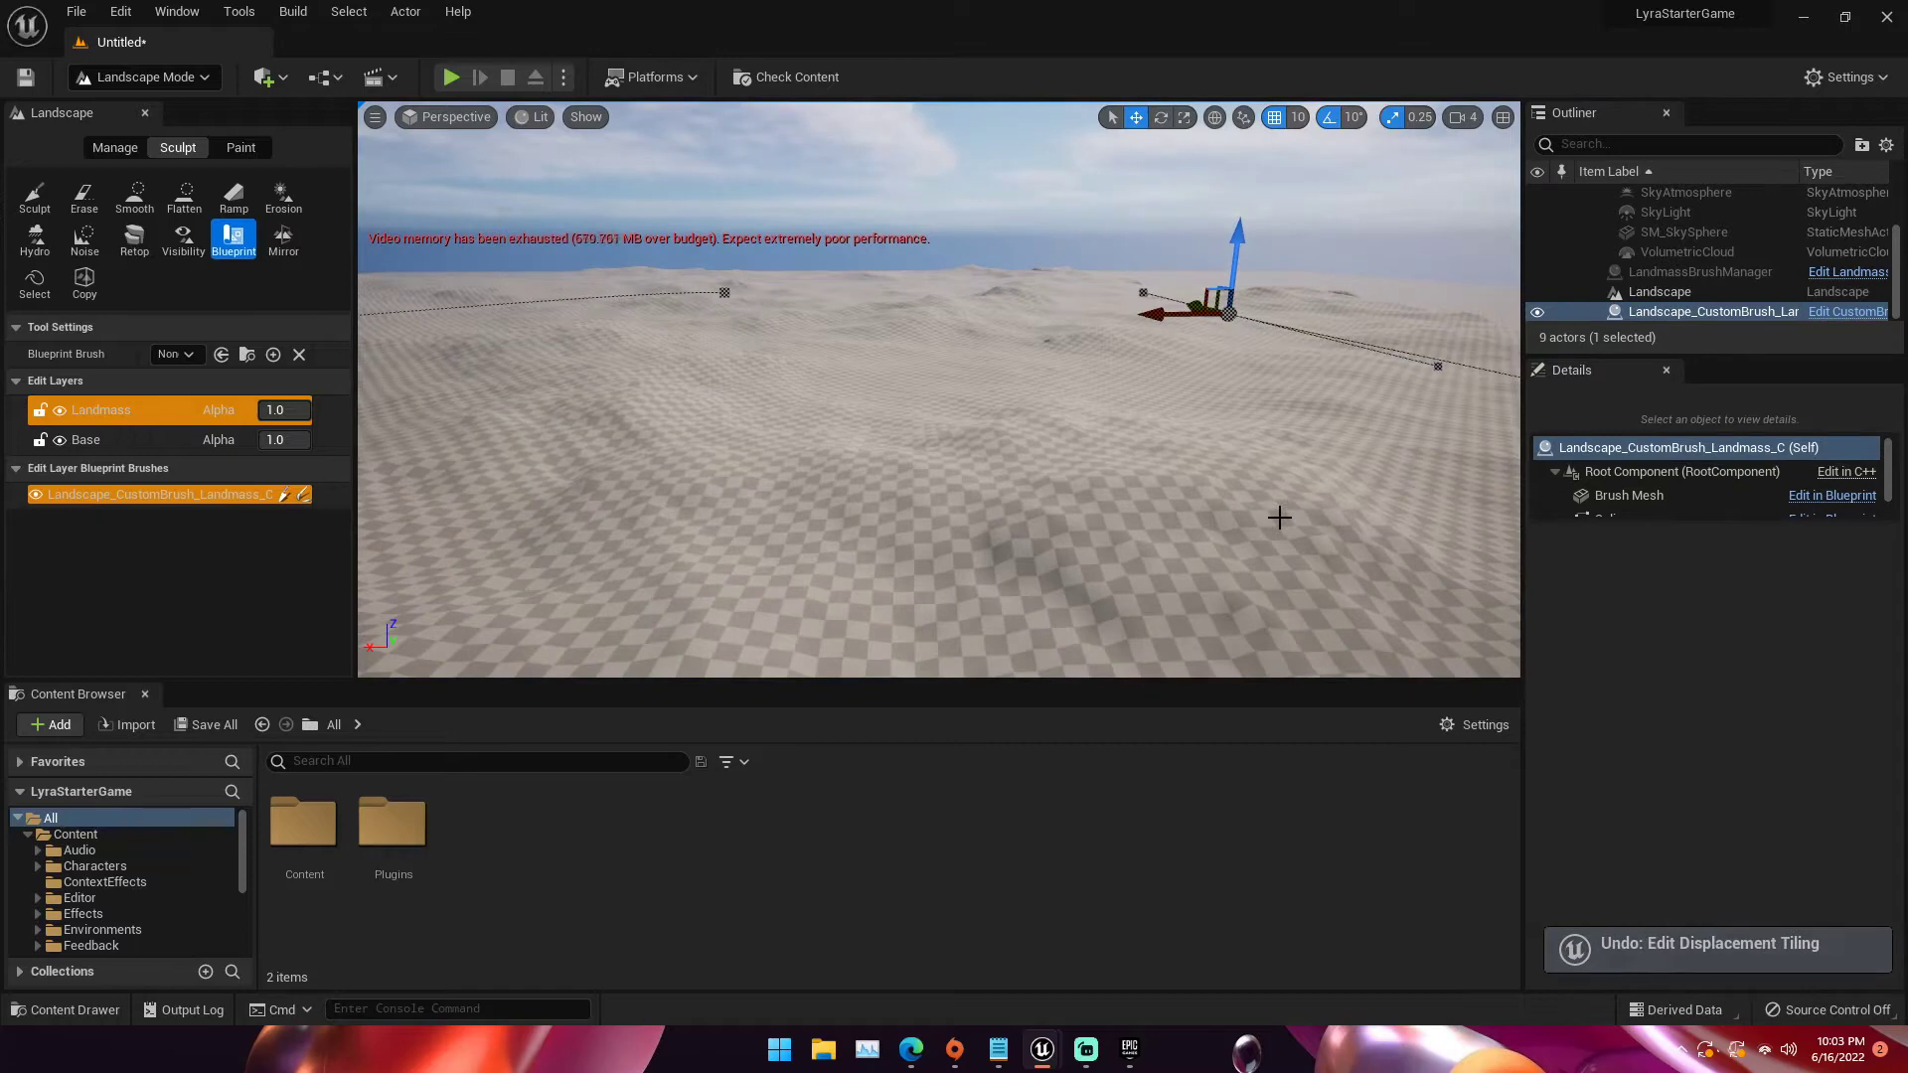
# Reselect the Landmass custom brush and set its Displacement Height to 1000
pyautogui.click(1278, 516)
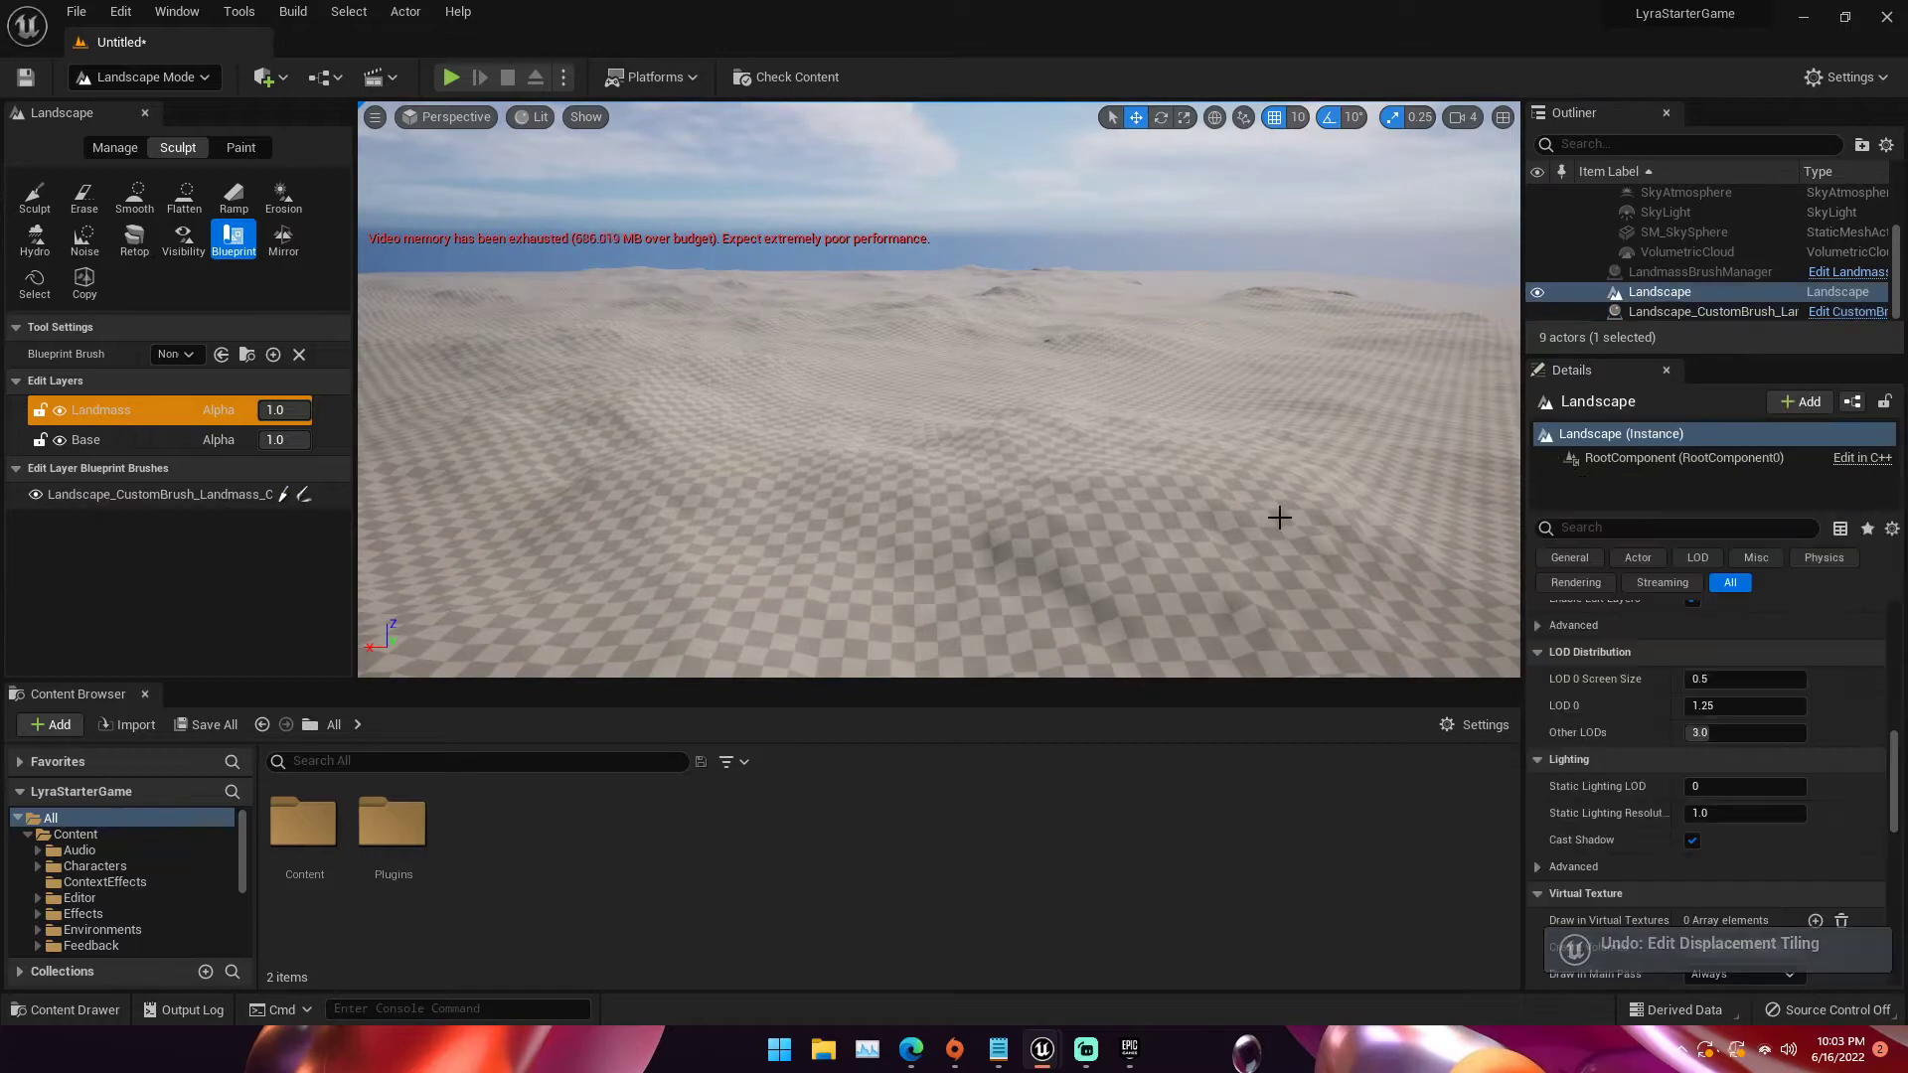
pyautogui.click(127, 487)
pyautogui.moveTo(1893, 781); pyautogui.dragTo(1893, 797)
pyautogui.moveTo(1441, 548); pyautogui.dragTo(1363, 600, button='right')
pyautogui.press('s')
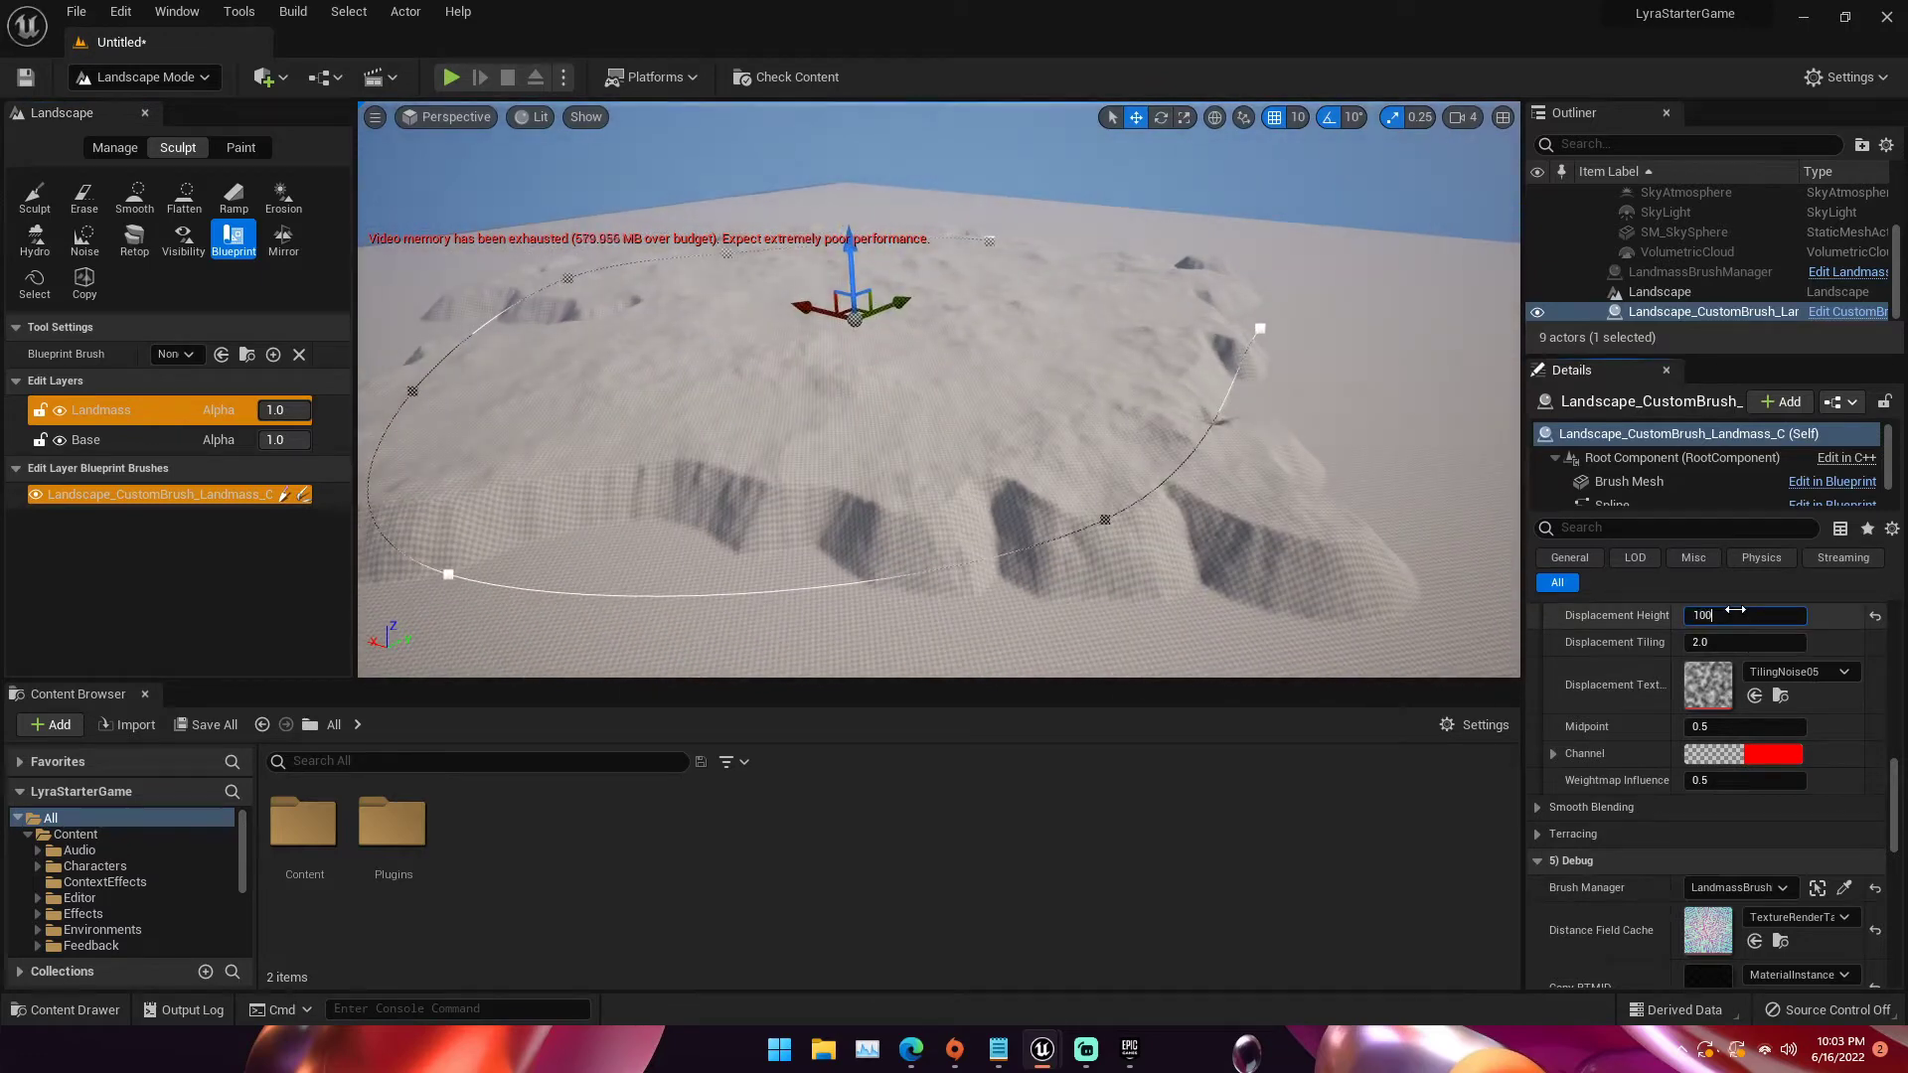
pyautogui.press('w')
pyautogui.moveTo(1188, 364); pyautogui.dragTo(1160, 323, button='right')
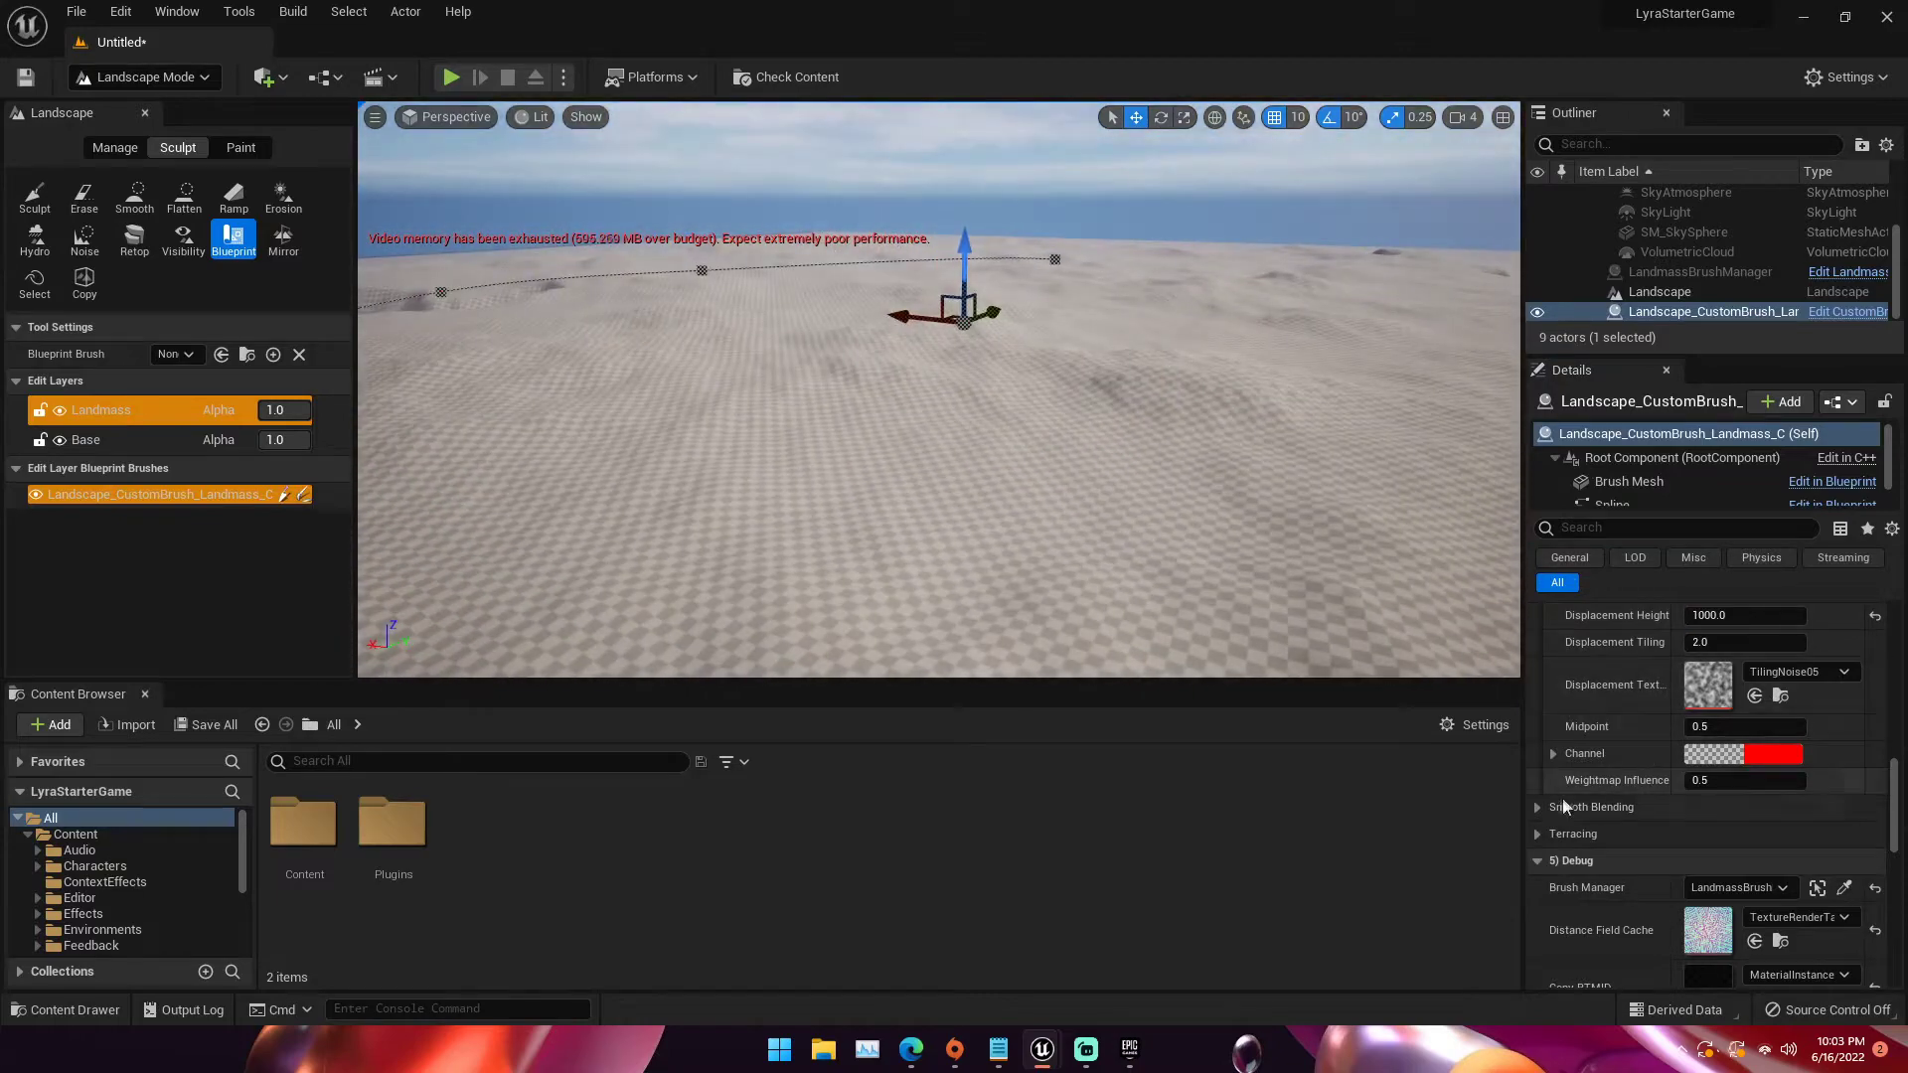
# Expand the Smooth Blending effects and set the inner smooth threshold to 3 and the outer to 4
pyautogui.click(1542, 807)
pyautogui.moveTo(1322, 508); pyautogui.dragTo(1352, 593, button='right')
pyautogui.press('s')
pyautogui.press('d')
pyautogui.click(1694, 860)
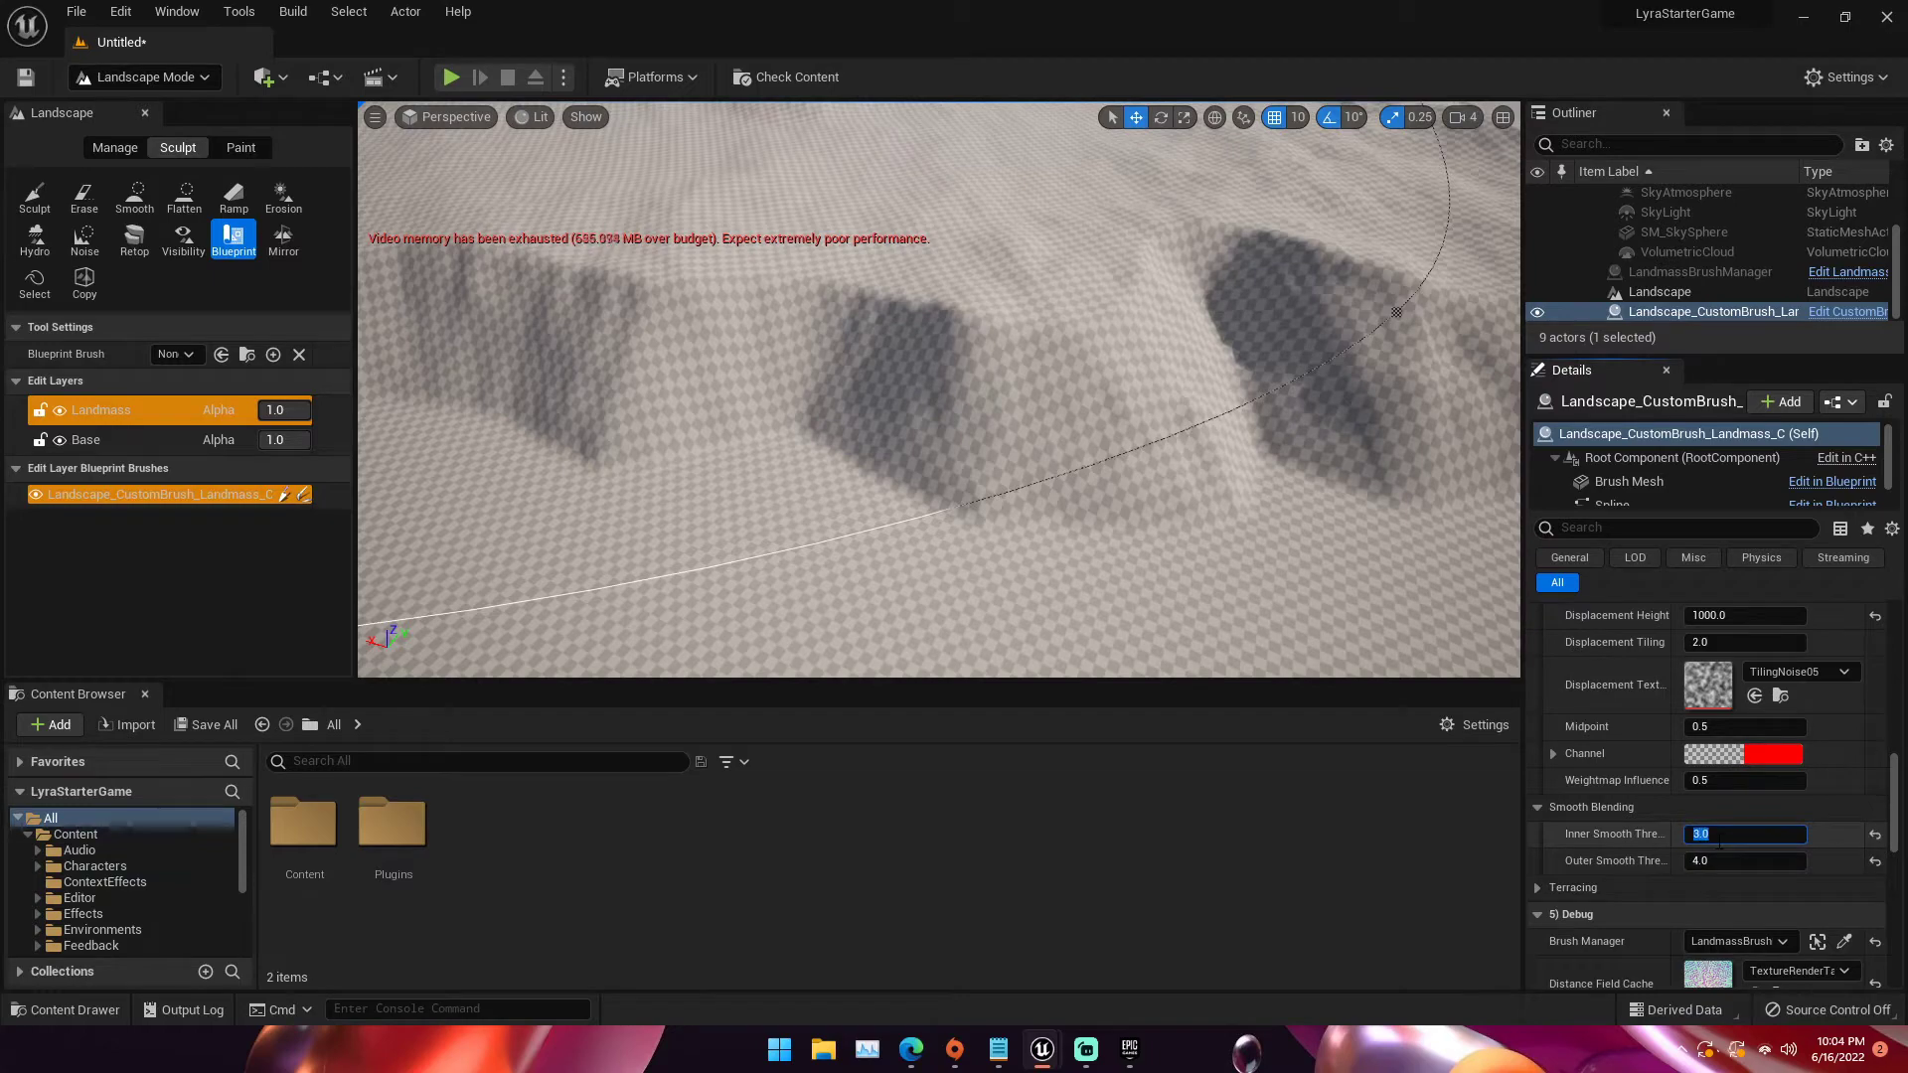
pyautogui.moveTo(1096, 470)
pyautogui.mouseDown(button='right')
pyautogui.moveTo(1096, 367)
pyautogui.moveTo(1143, 358)
pyautogui.moveTo(1103, 373)
pyautogui.moveTo(1103, 472)
pyautogui.moveTo(1054, 348)
pyautogui.moveTo(1093, 368)
pyautogui.moveTo(934, 357)
pyautogui.moveTo(845, 497)
pyautogui.moveTo(840, 542)
pyautogui.moveTo(835, 522)
pyautogui.mouseUp(button='right')
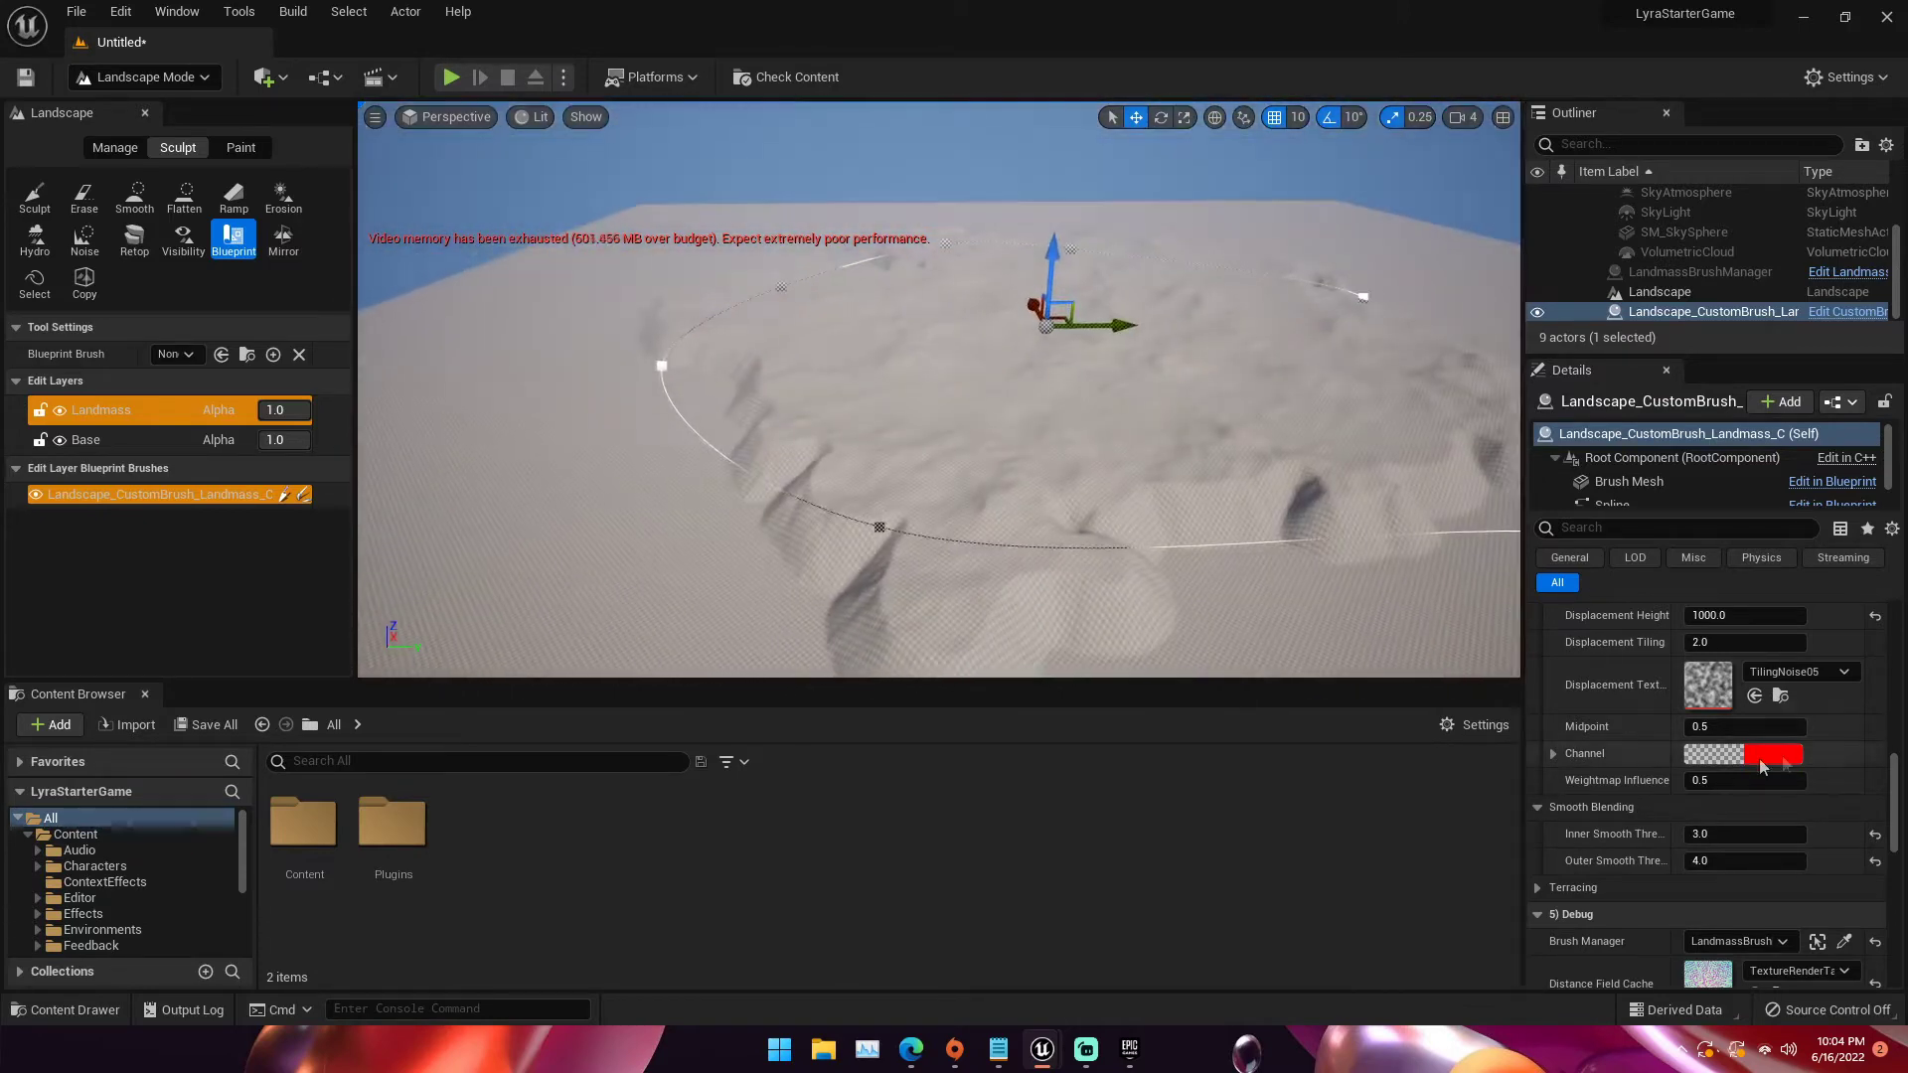
# Expand the brush's Terracing effects and set the Terrace Alpha to 1
pyautogui.scroll(-4, 1784, 762)
pyautogui.click(1536, 730)
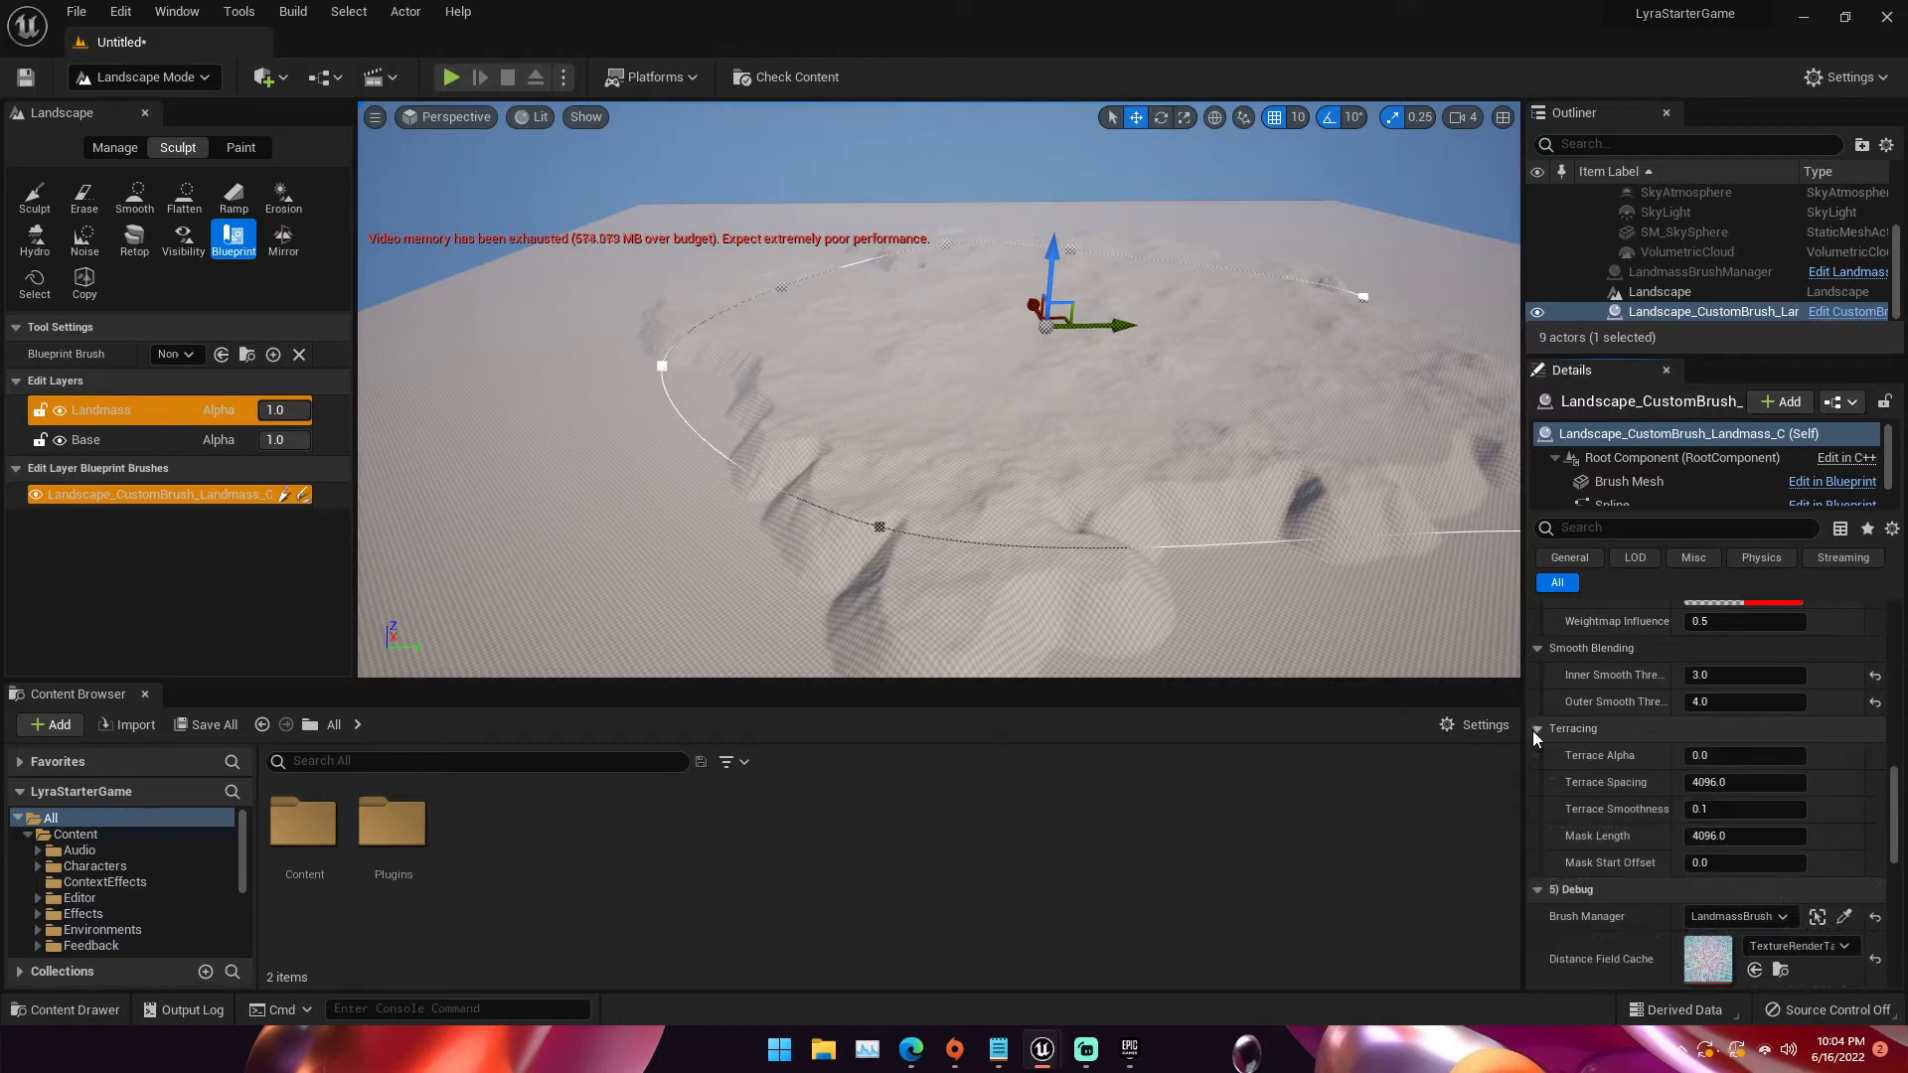
pyautogui.moveTo(1285, 486); pyautogui.dragTo(1284, 473, button='right')
pyautogui.press('w')
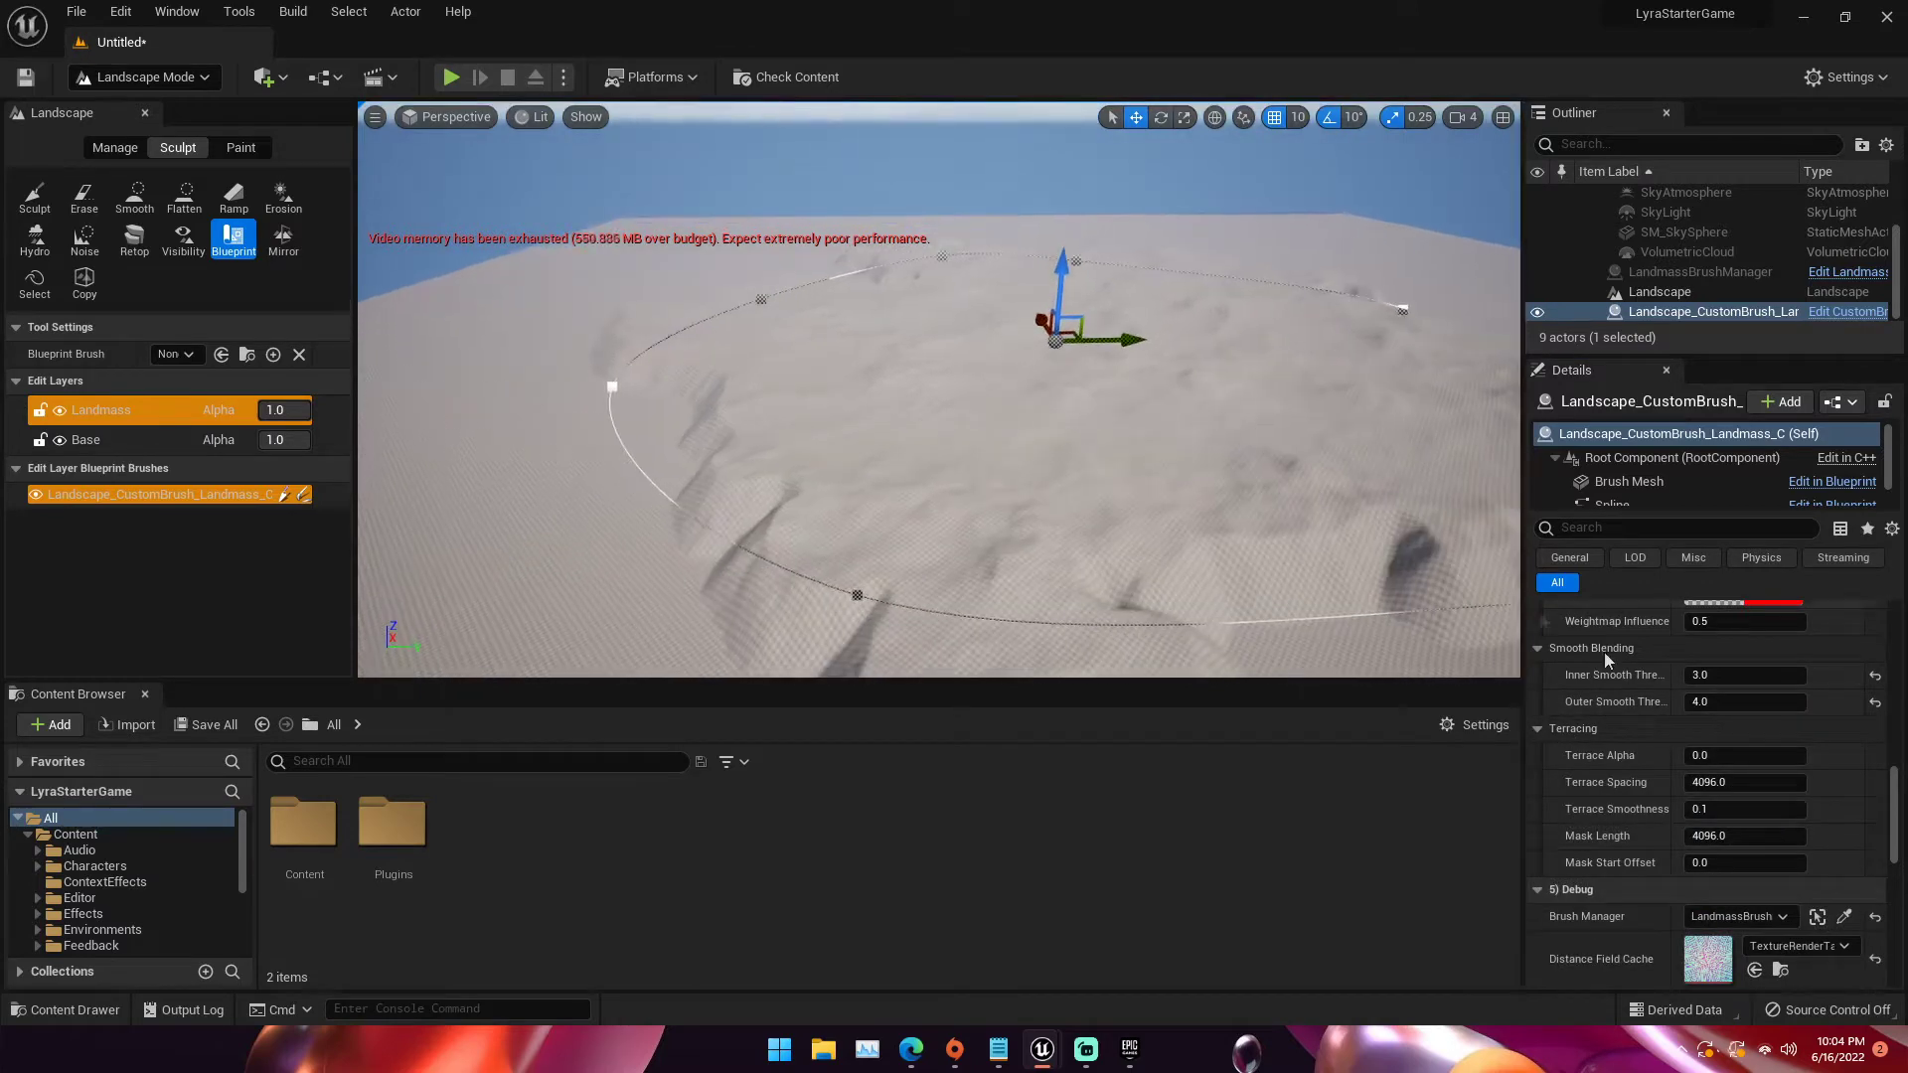
pyautogui.click(1696, 758)
pyautogui.write('1')
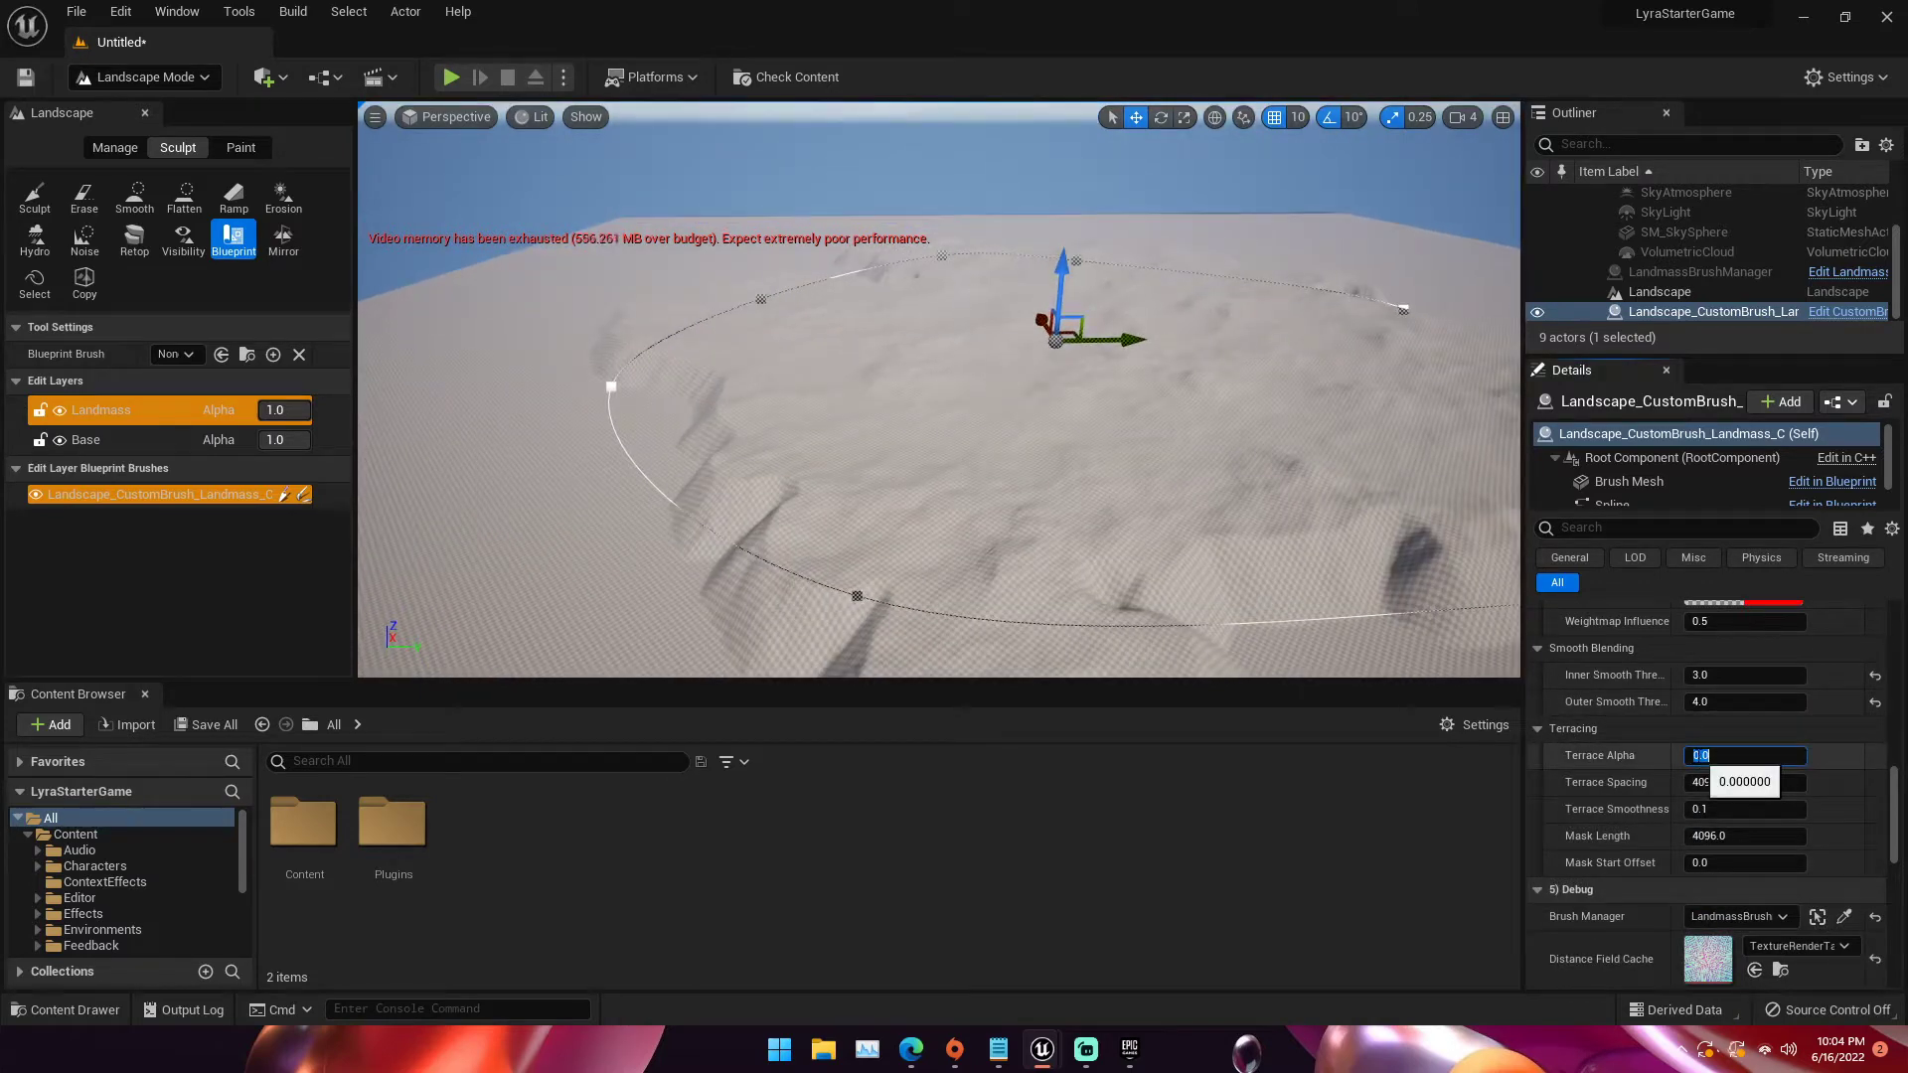
pyautogui.press('Return')
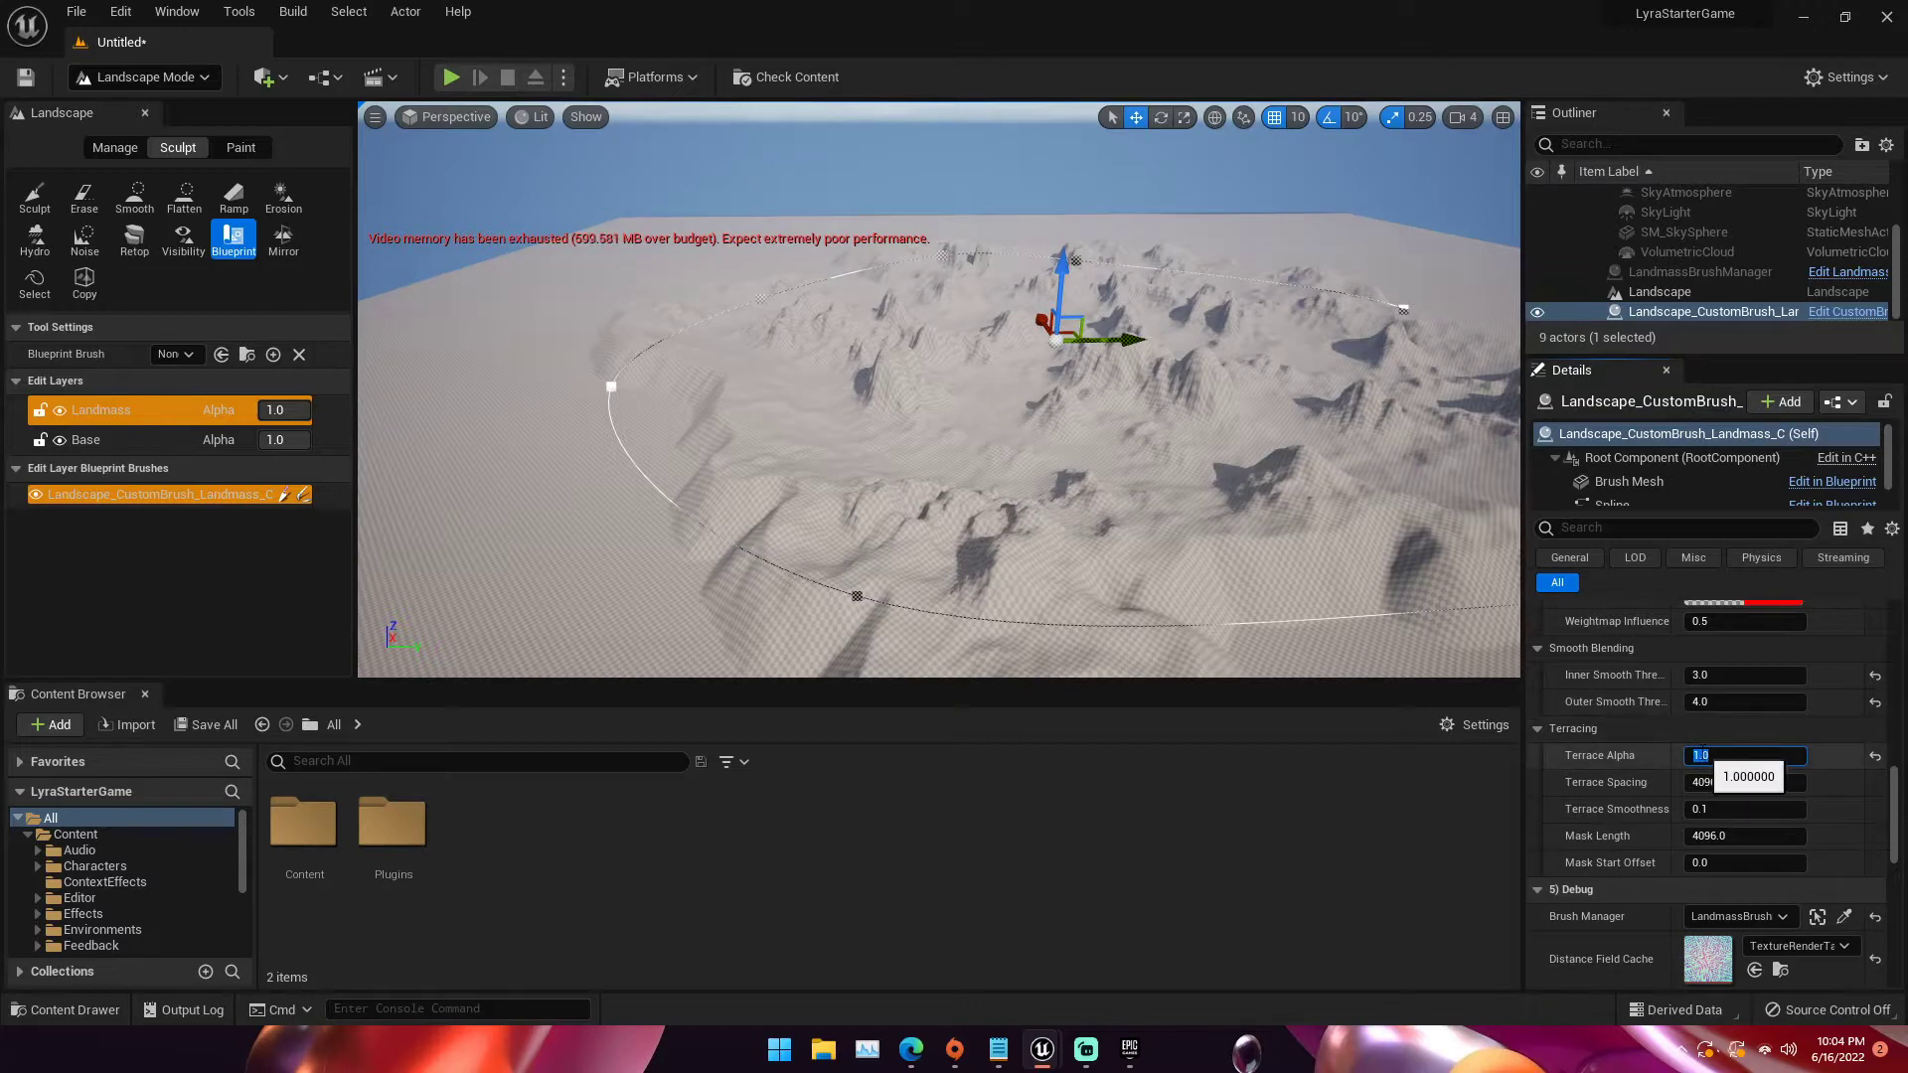
# Lower the Terrace Alpha in stages to 0.1, 0.05 and 0.03, checking the terrain surface up close
pyautogui.write('0.1')
pyautogui.press('Return')
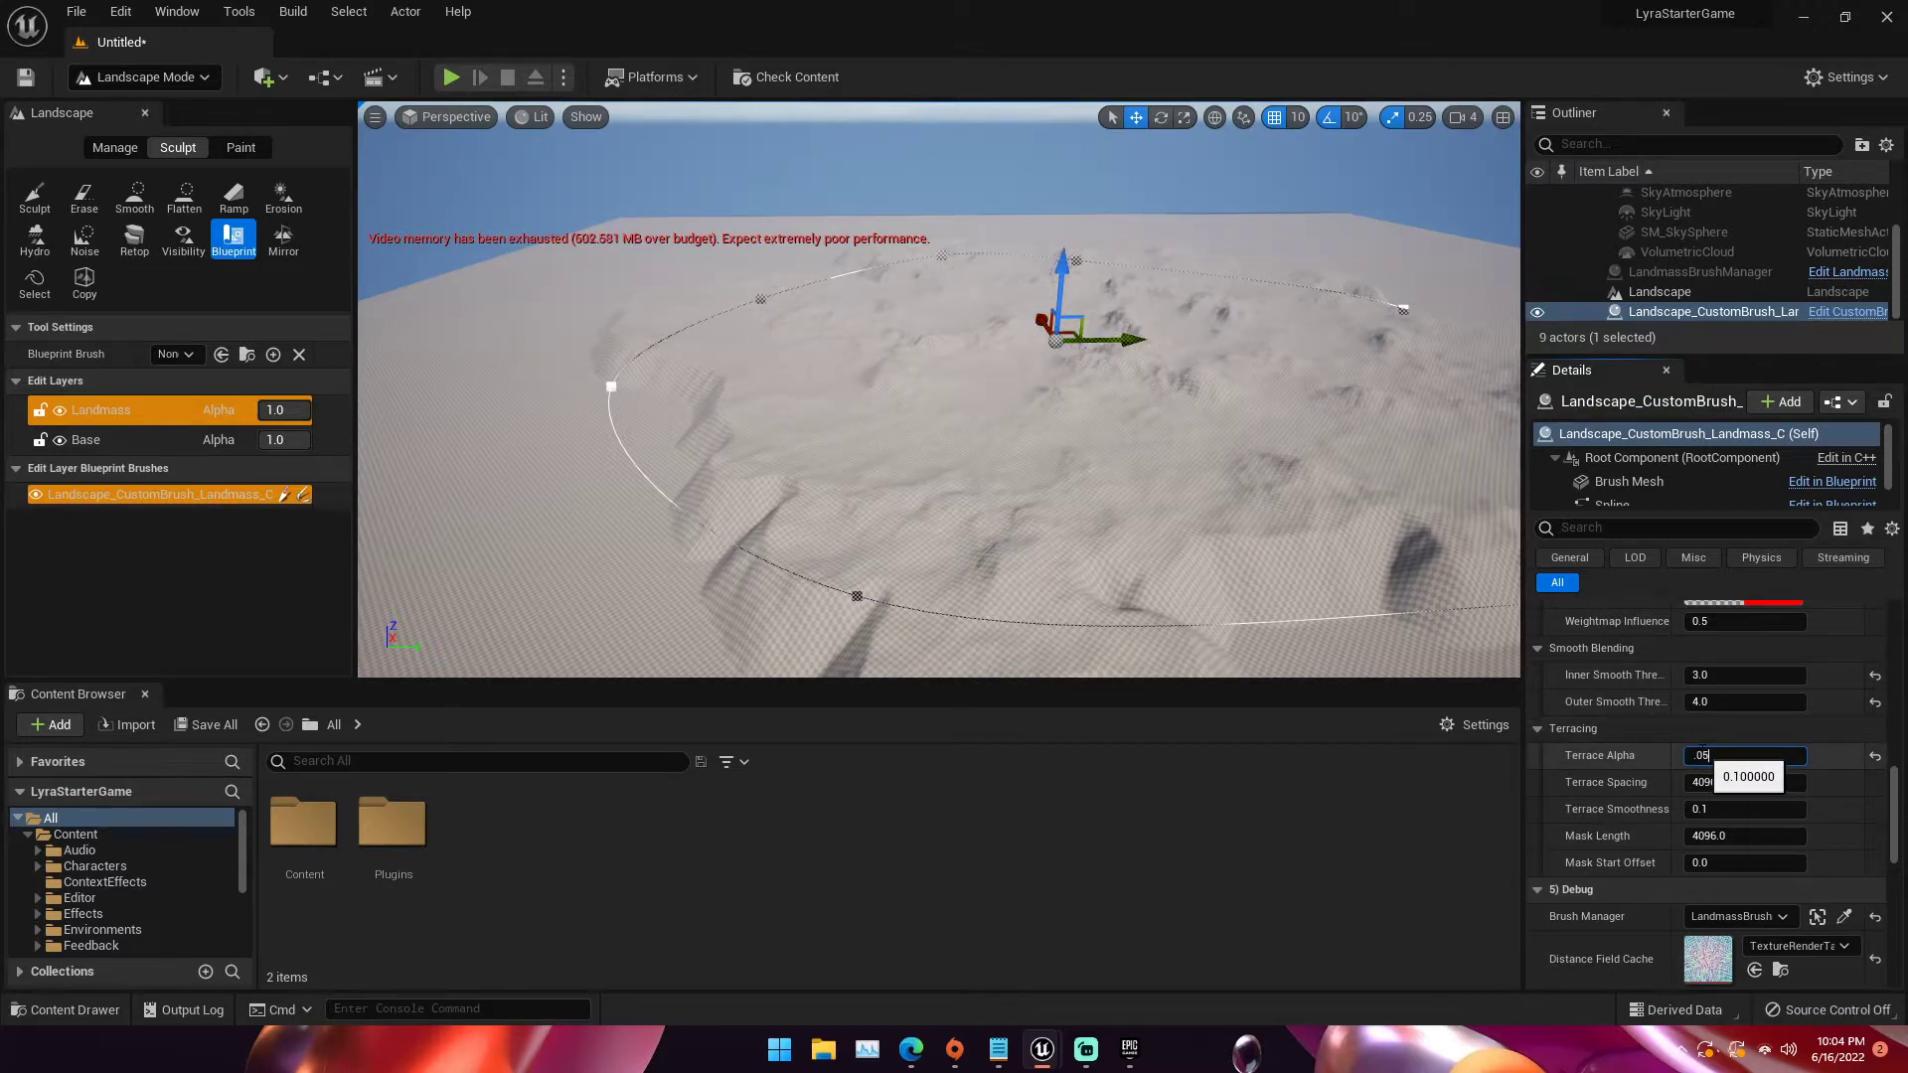
pyautogui.moveTo(1256, 307); pyautogui.dragTo(1256, 307, button='right')
pyautogui.click(1744, 755)
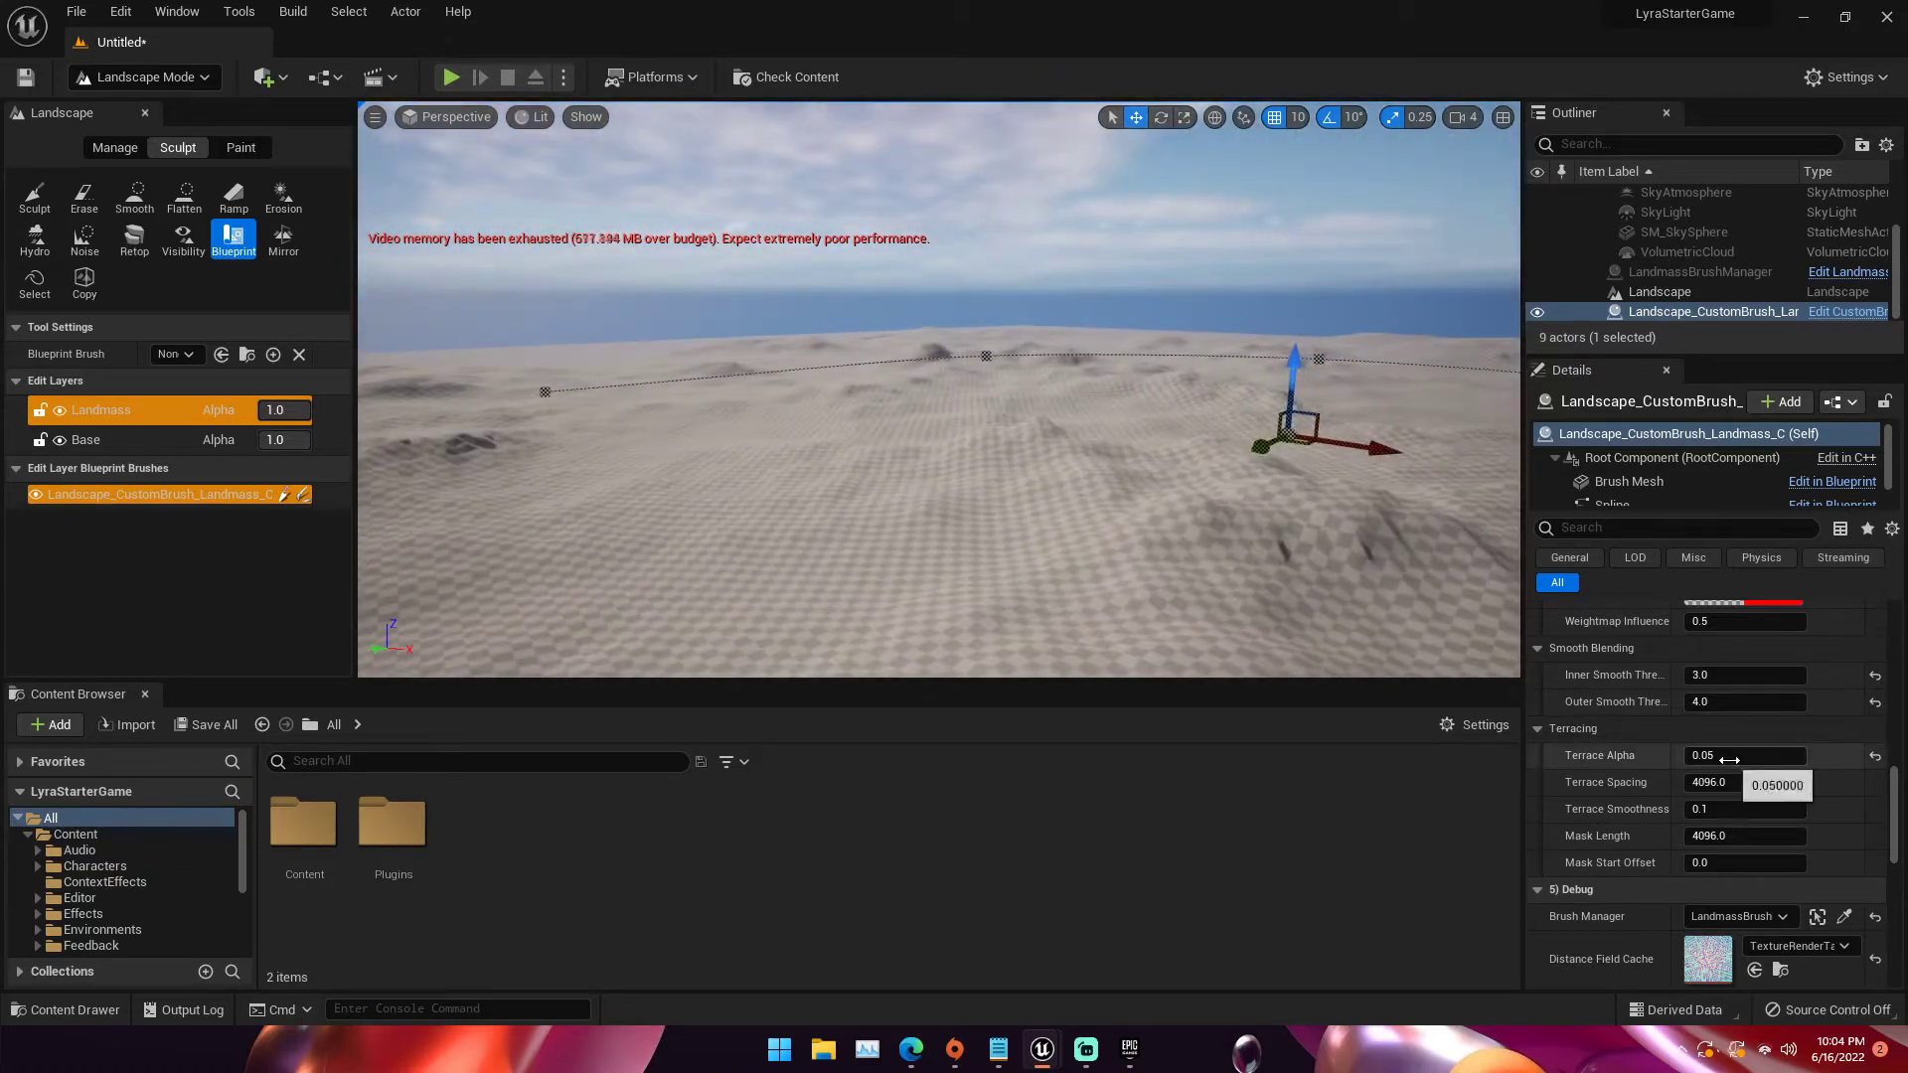
pyautogui.write('0.03')
pyautogui.press('Return')
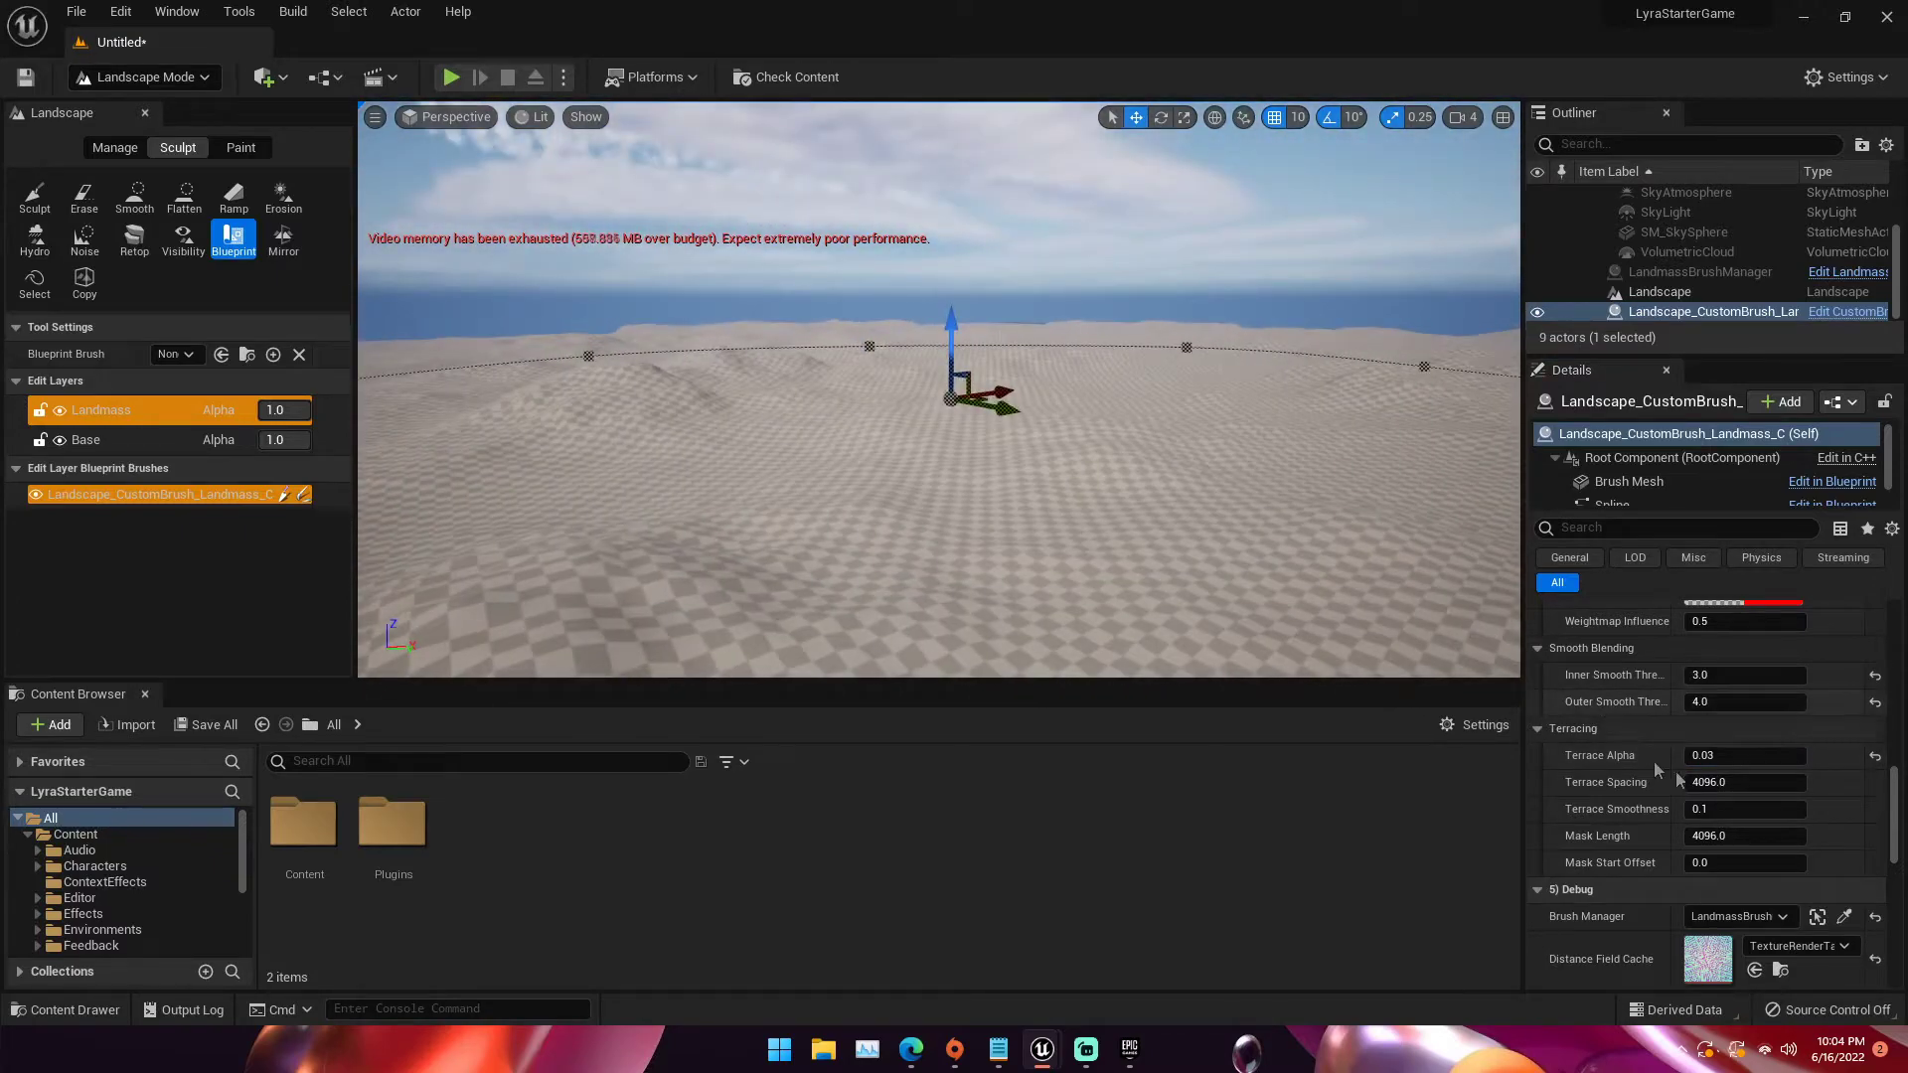
# Set the Terrace Smoothness to 10 and the Terrace Alpha to 0.02, and review the whole landmass
pyautogui.click(1717, 809)
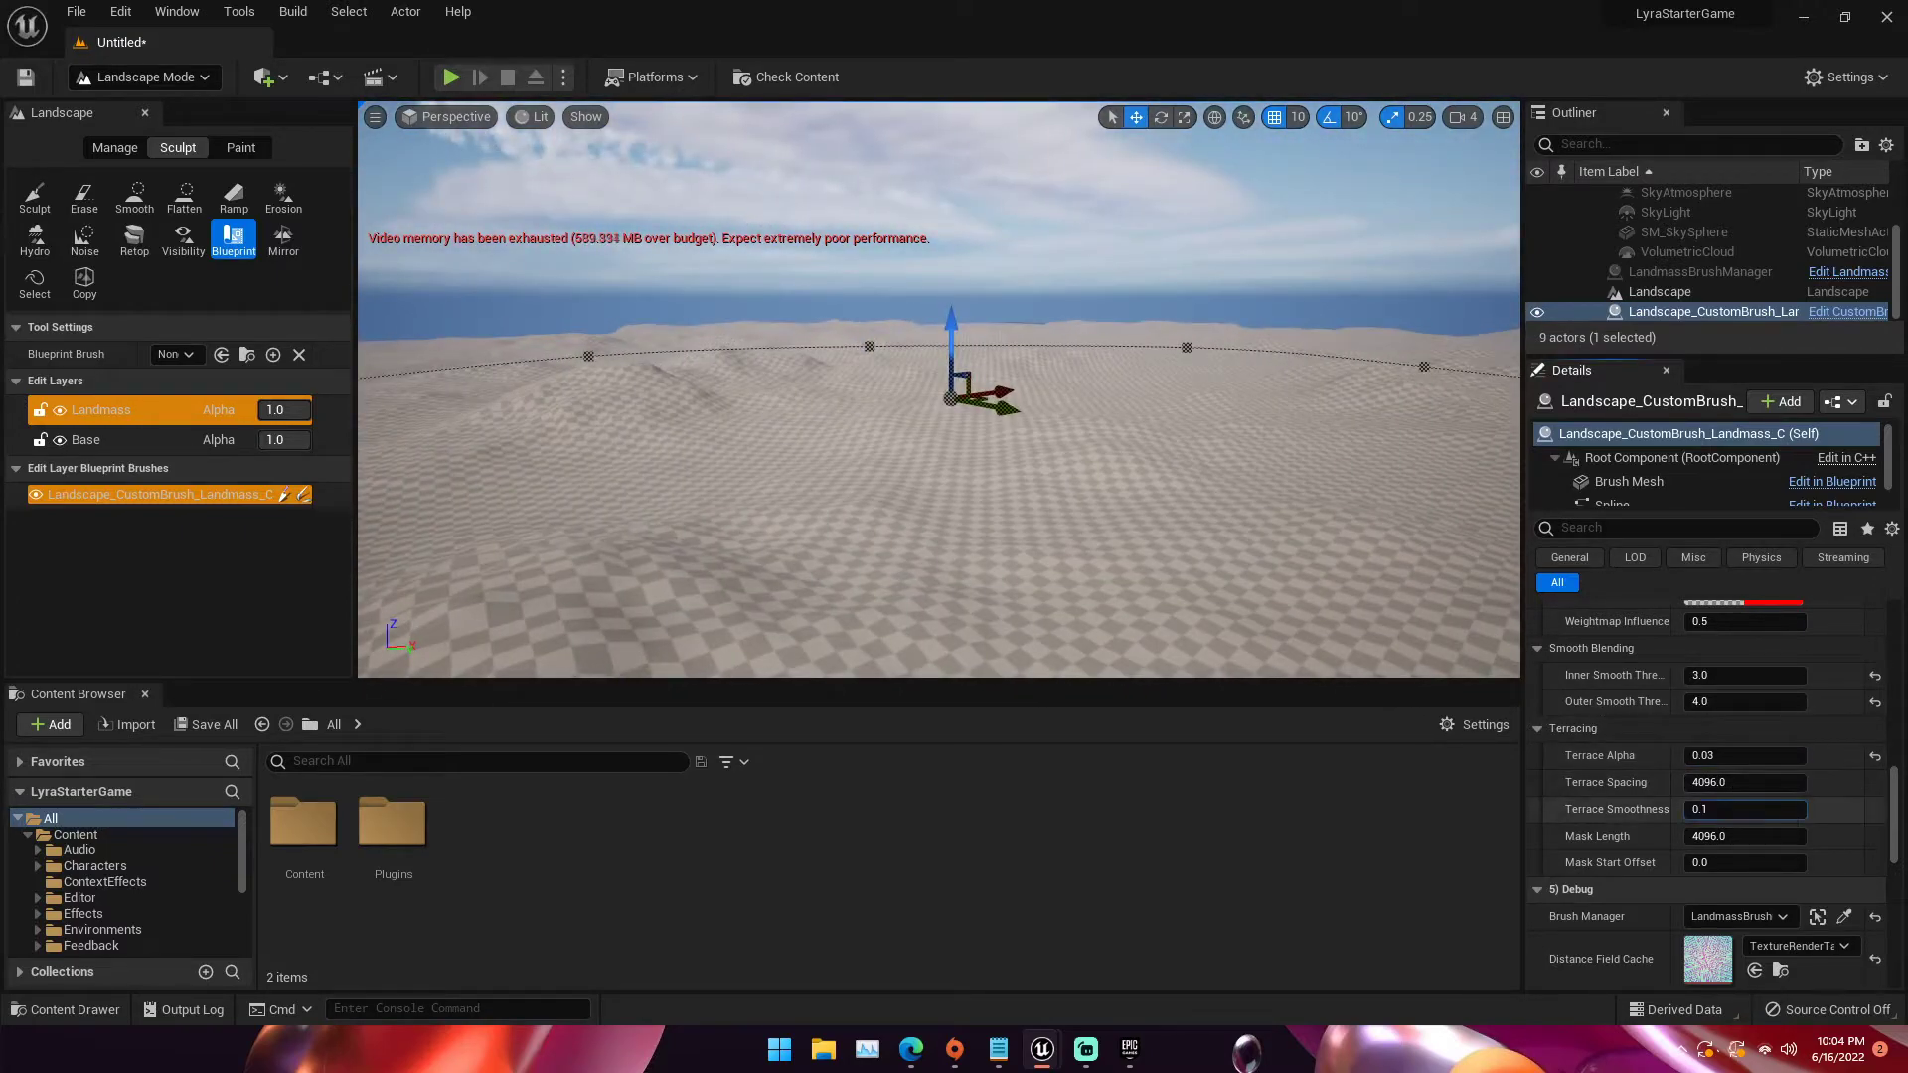
pyautogui.moveTo(1718, 808); pyautogui.dragTo(1749, 809)
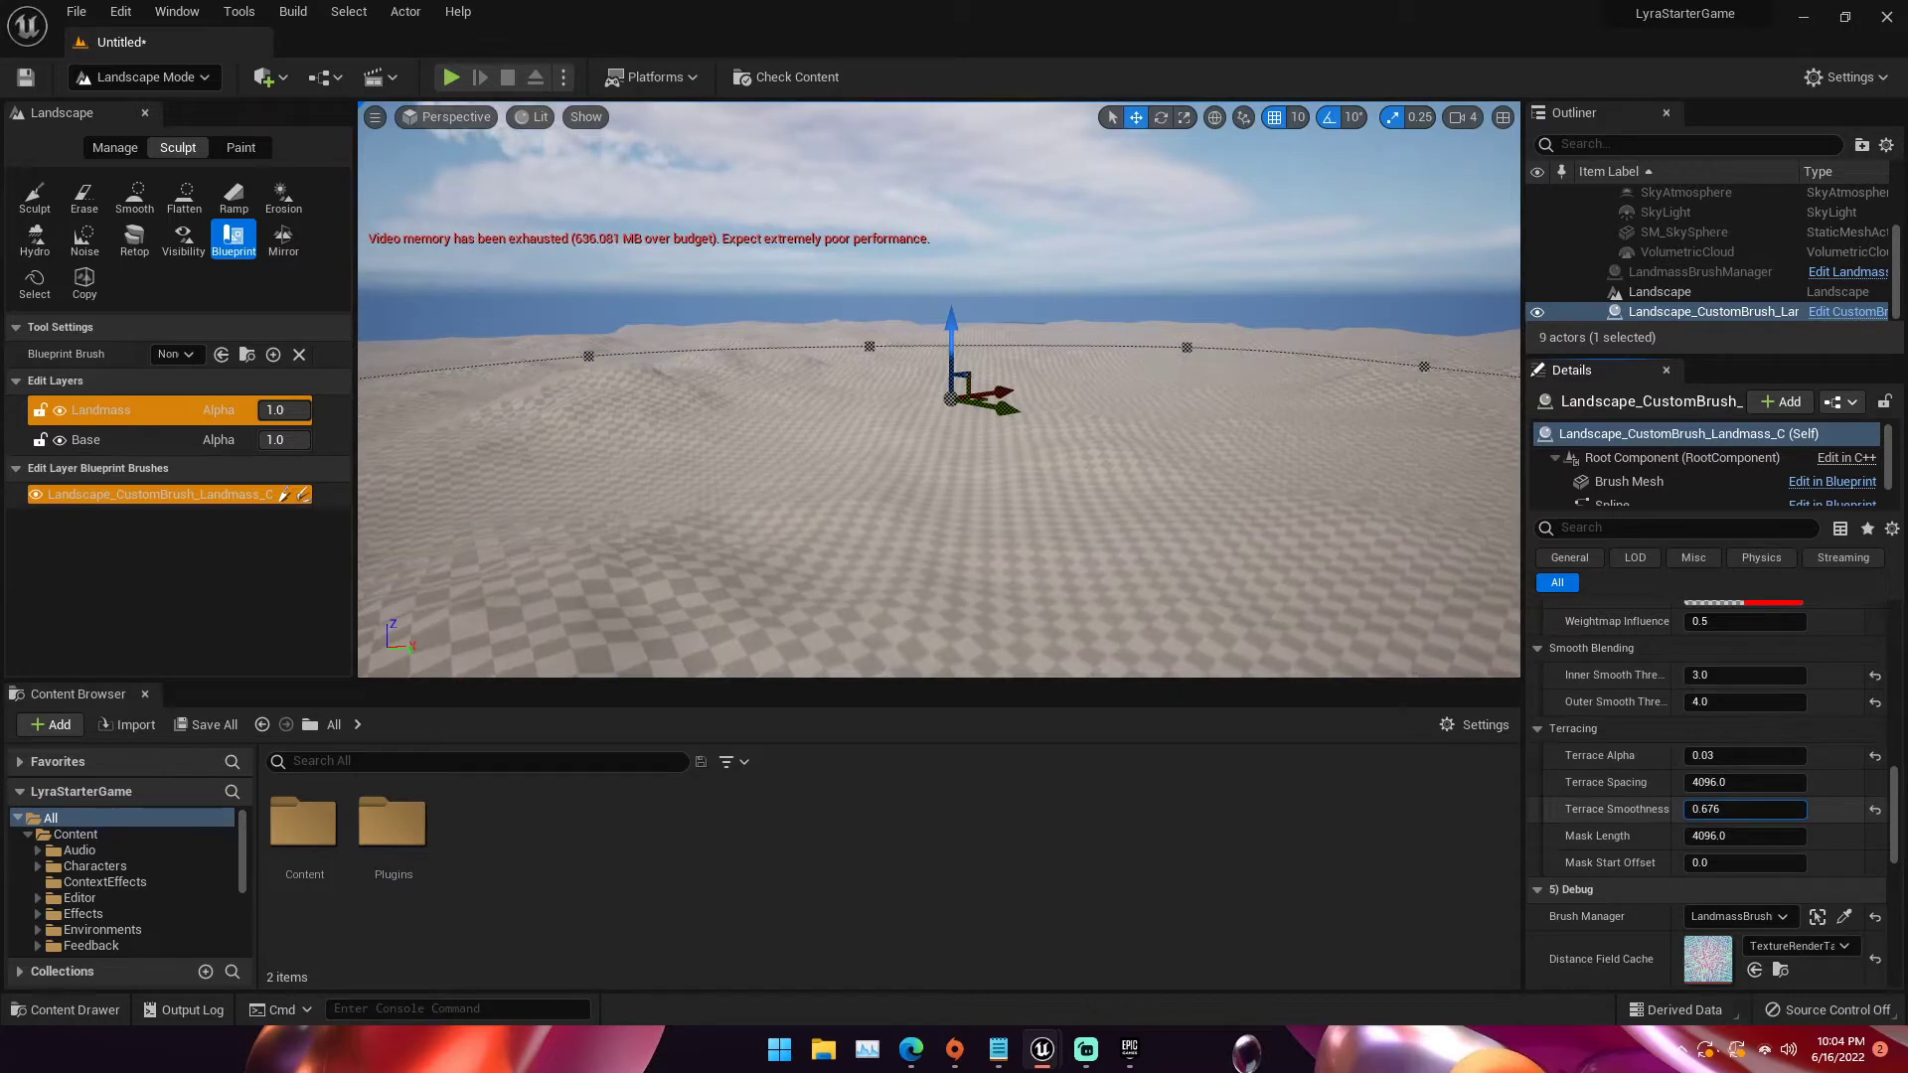
pyautogui.moveTo(1749, 808); pyautogui.dragTo(1737, 774)
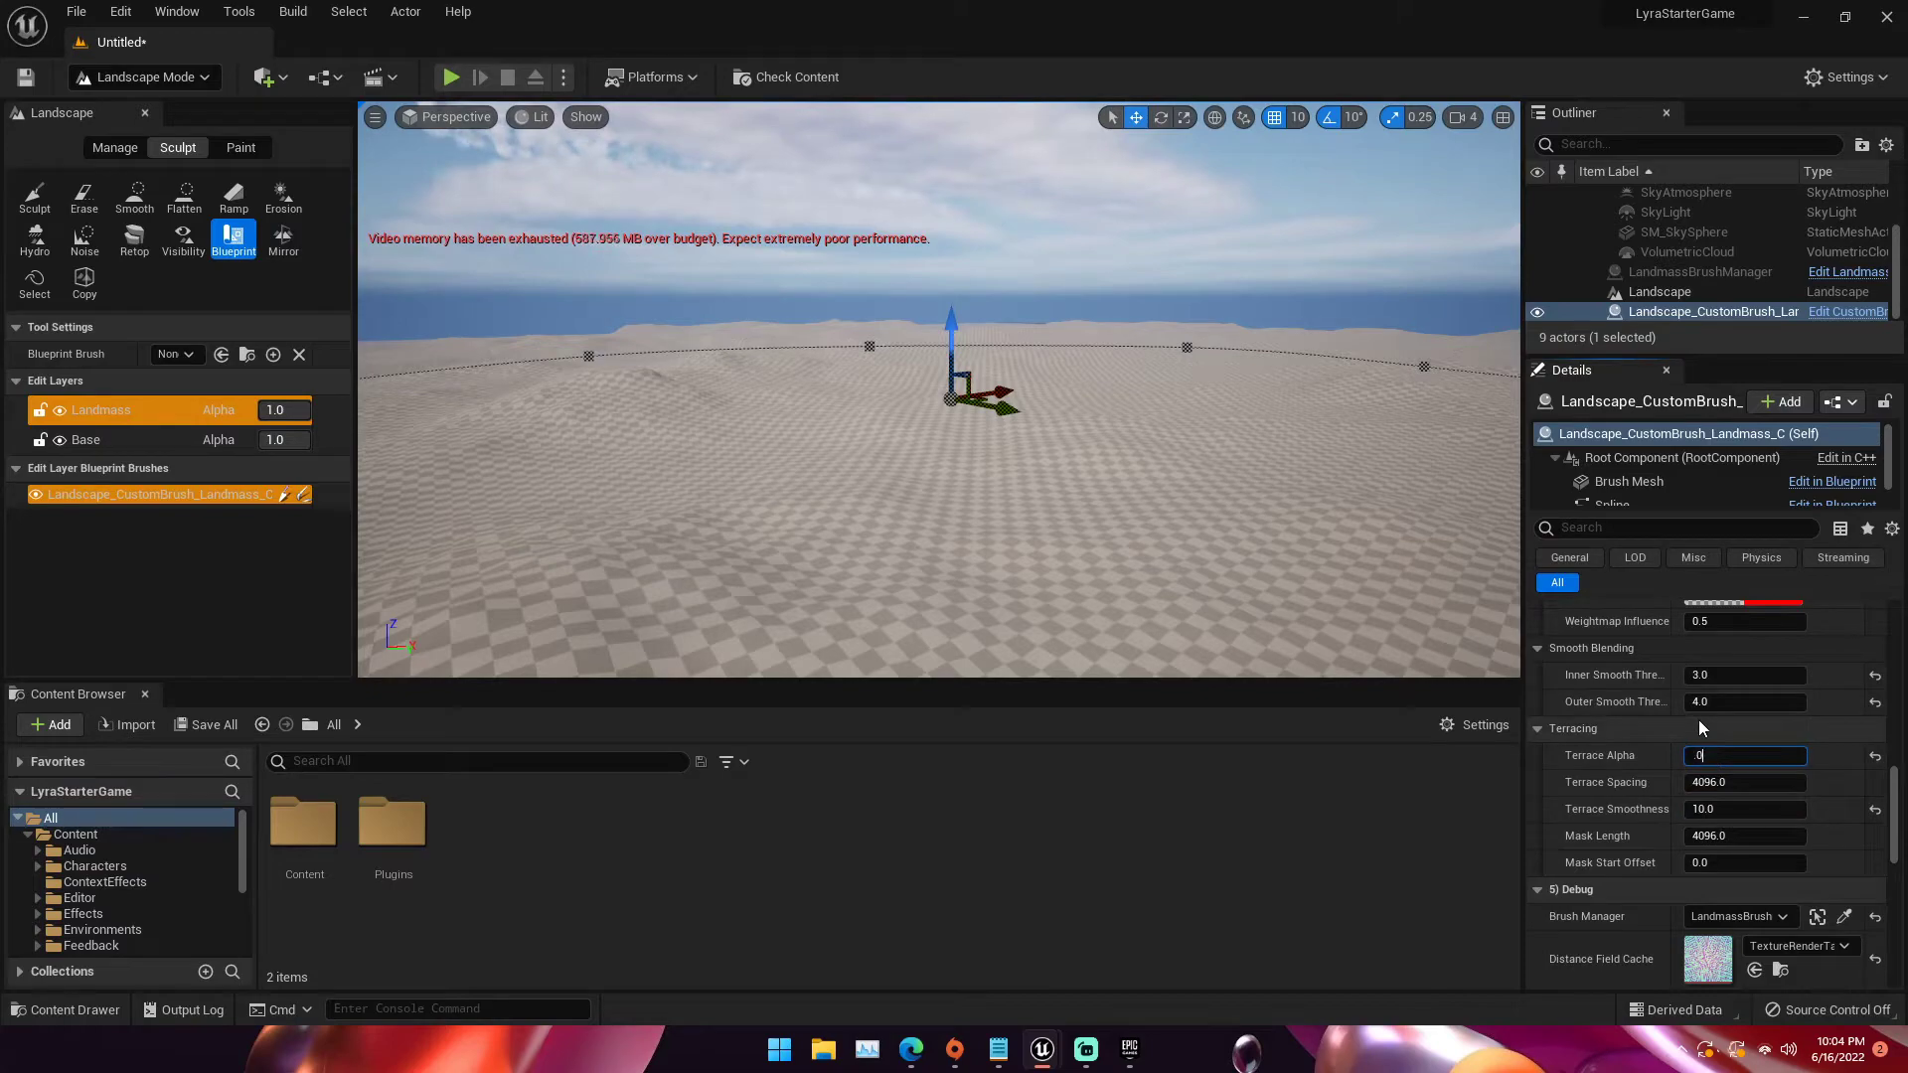
pyautogui.moveTo(1322, 527)
pyautogui.mouseDown(button='right')
pyautogui.moveTo(1203, 566)
pyautogui.moveTo(1182, 596)
pyautogui.moveTo(1232, 596)
pyautogui.moveTo(1232, 626)
pyautogui.moveTo(1192, 641)
pyautogui.moveTo(1183, 566)
pyautogui.moveTo(1192, 636)
pyautogui.moveTo(998, 422)
pyautogui.mouseUp(button='right')
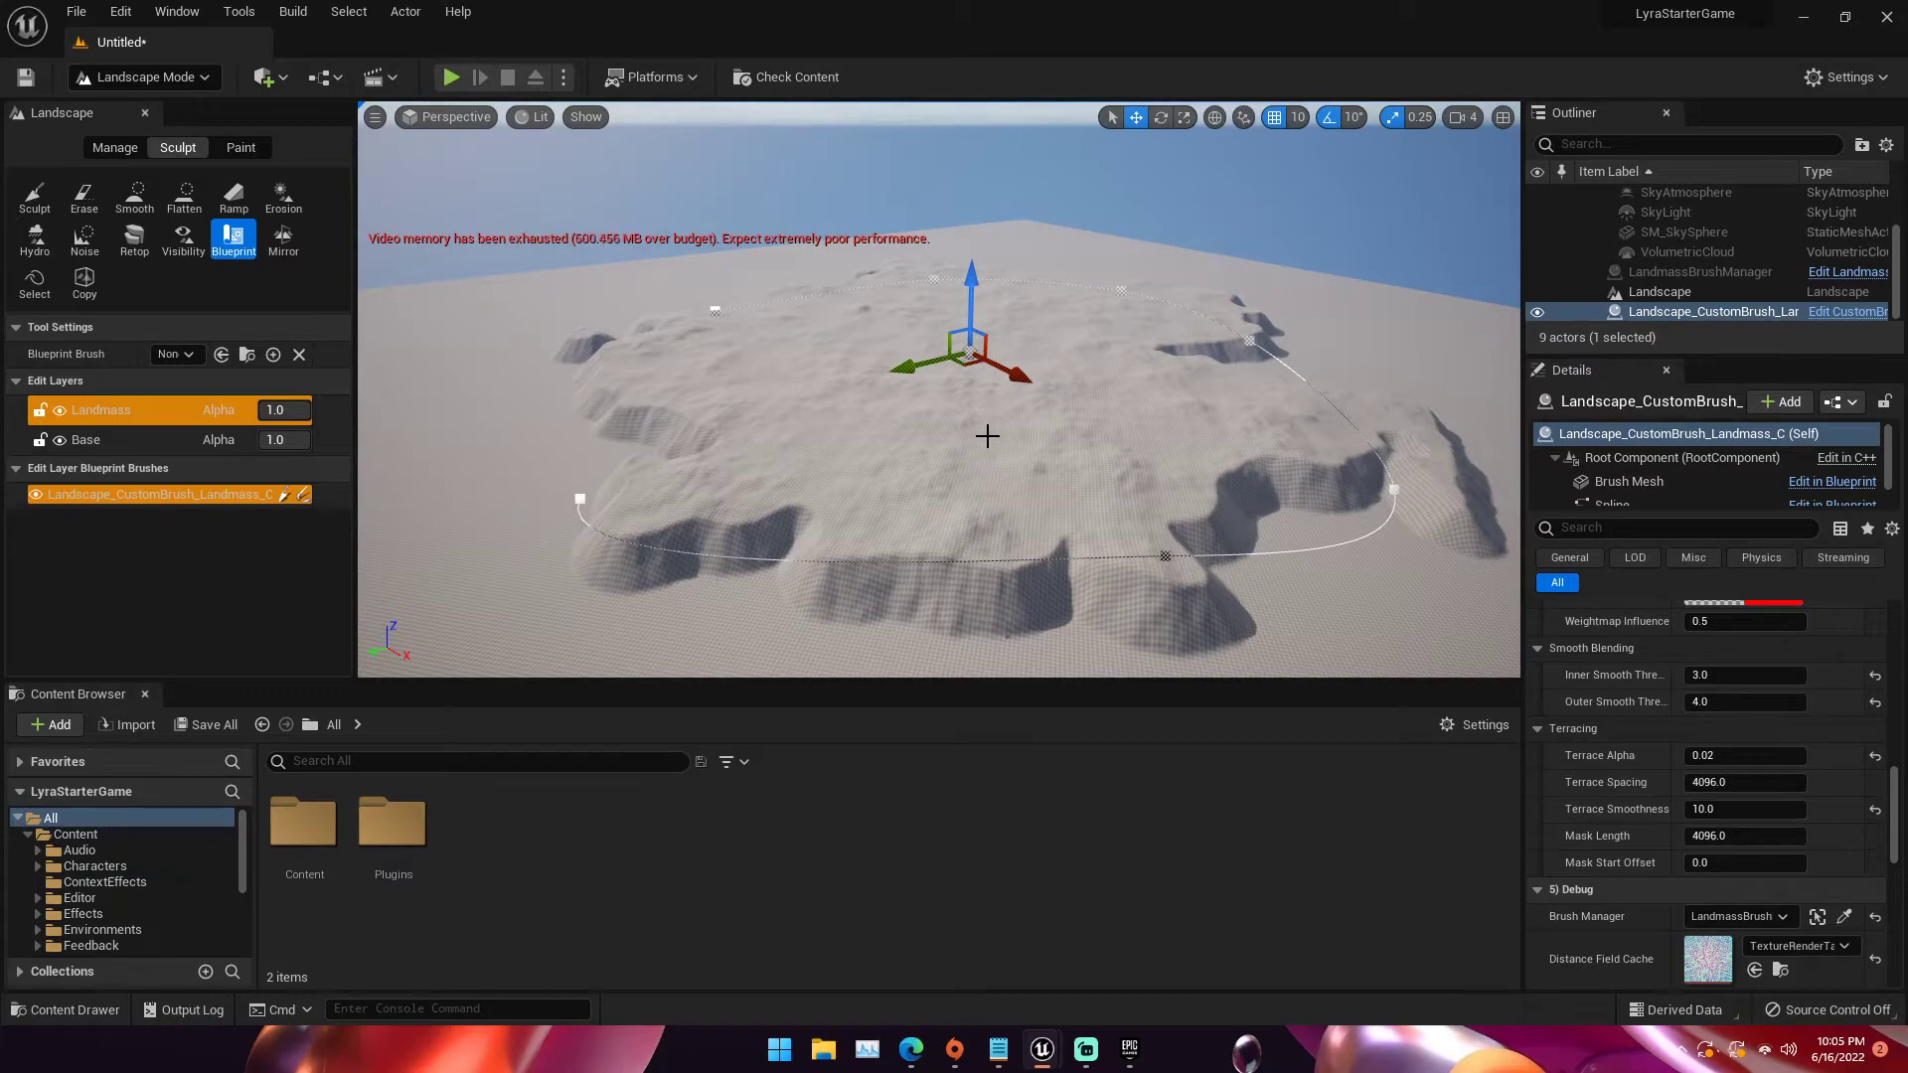
# Switch to the Edge browser with the Easy Building System v10 marketplace page
pyautogui.click(913, 1053)
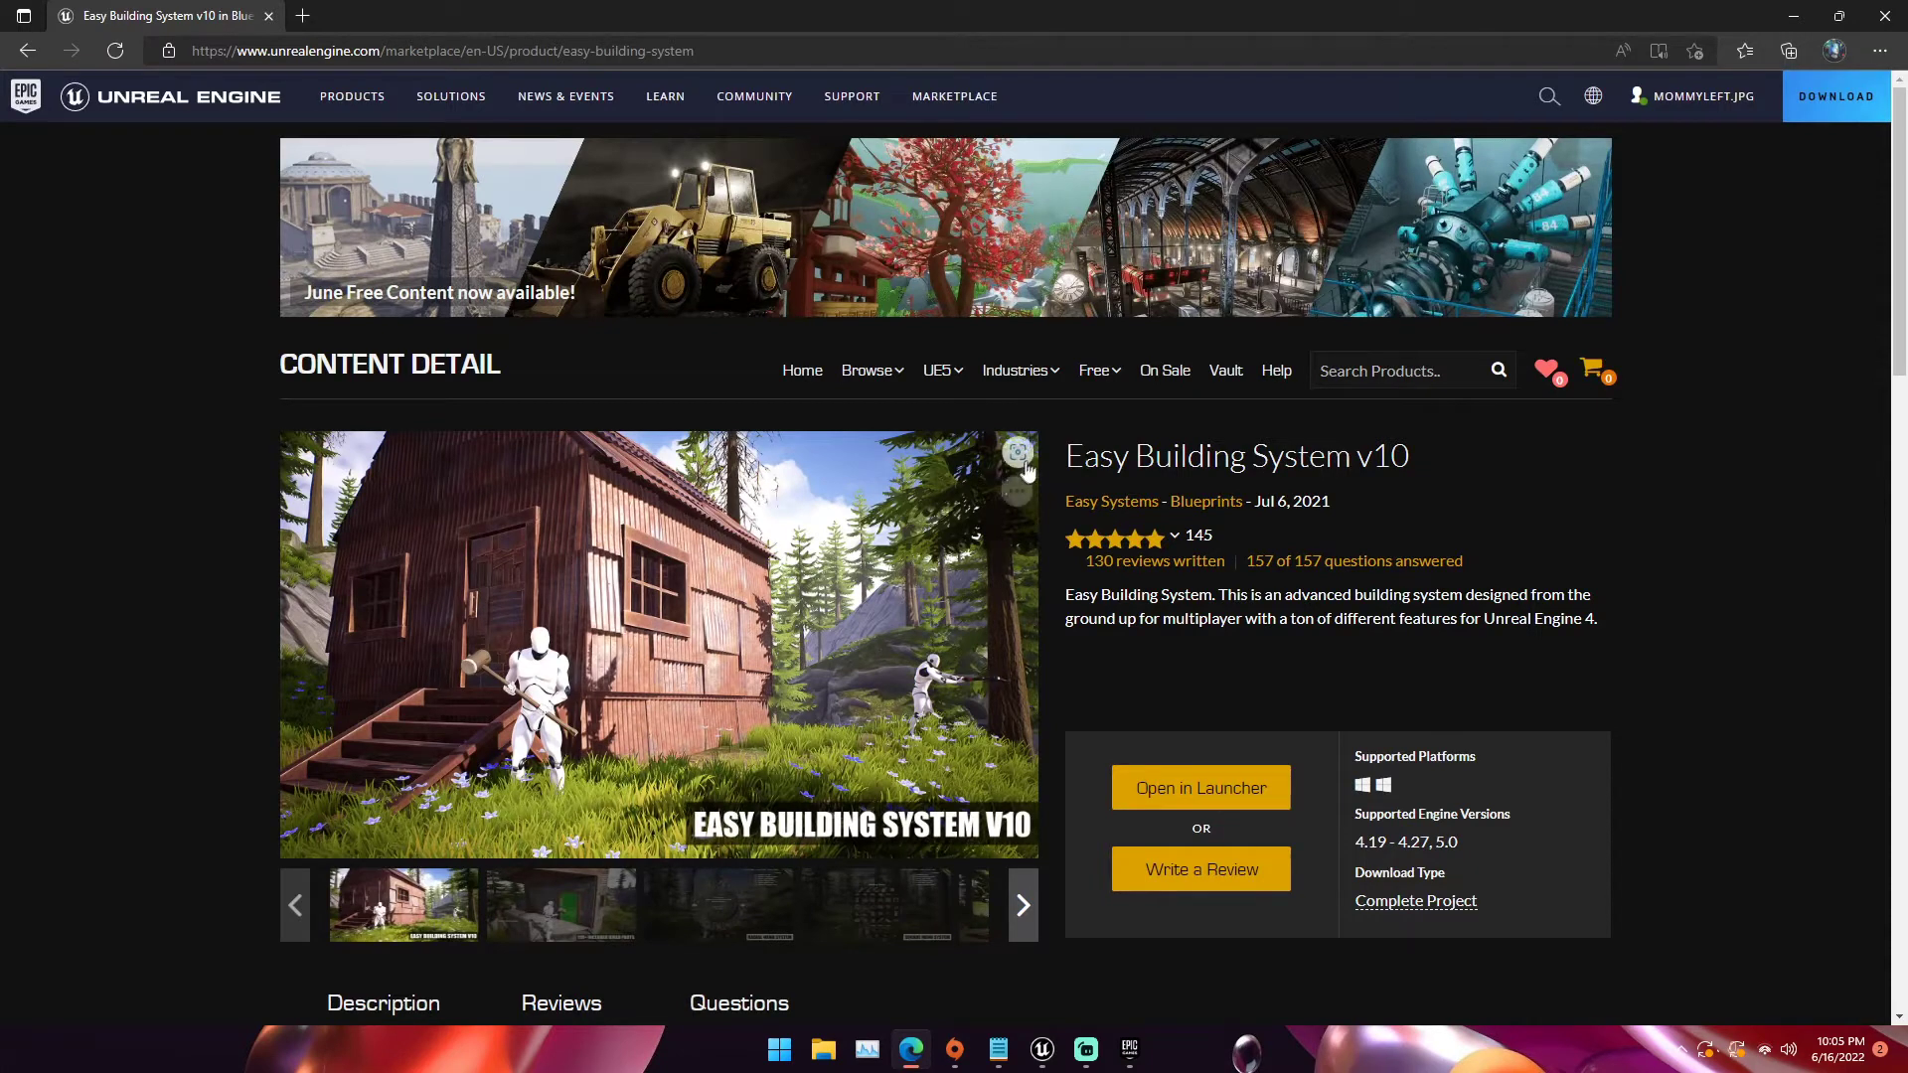
# Look through the Easy Building System v10 gallery images, including the radial menu, resource system, camera views and building options
pyautogui.click(763, 928)
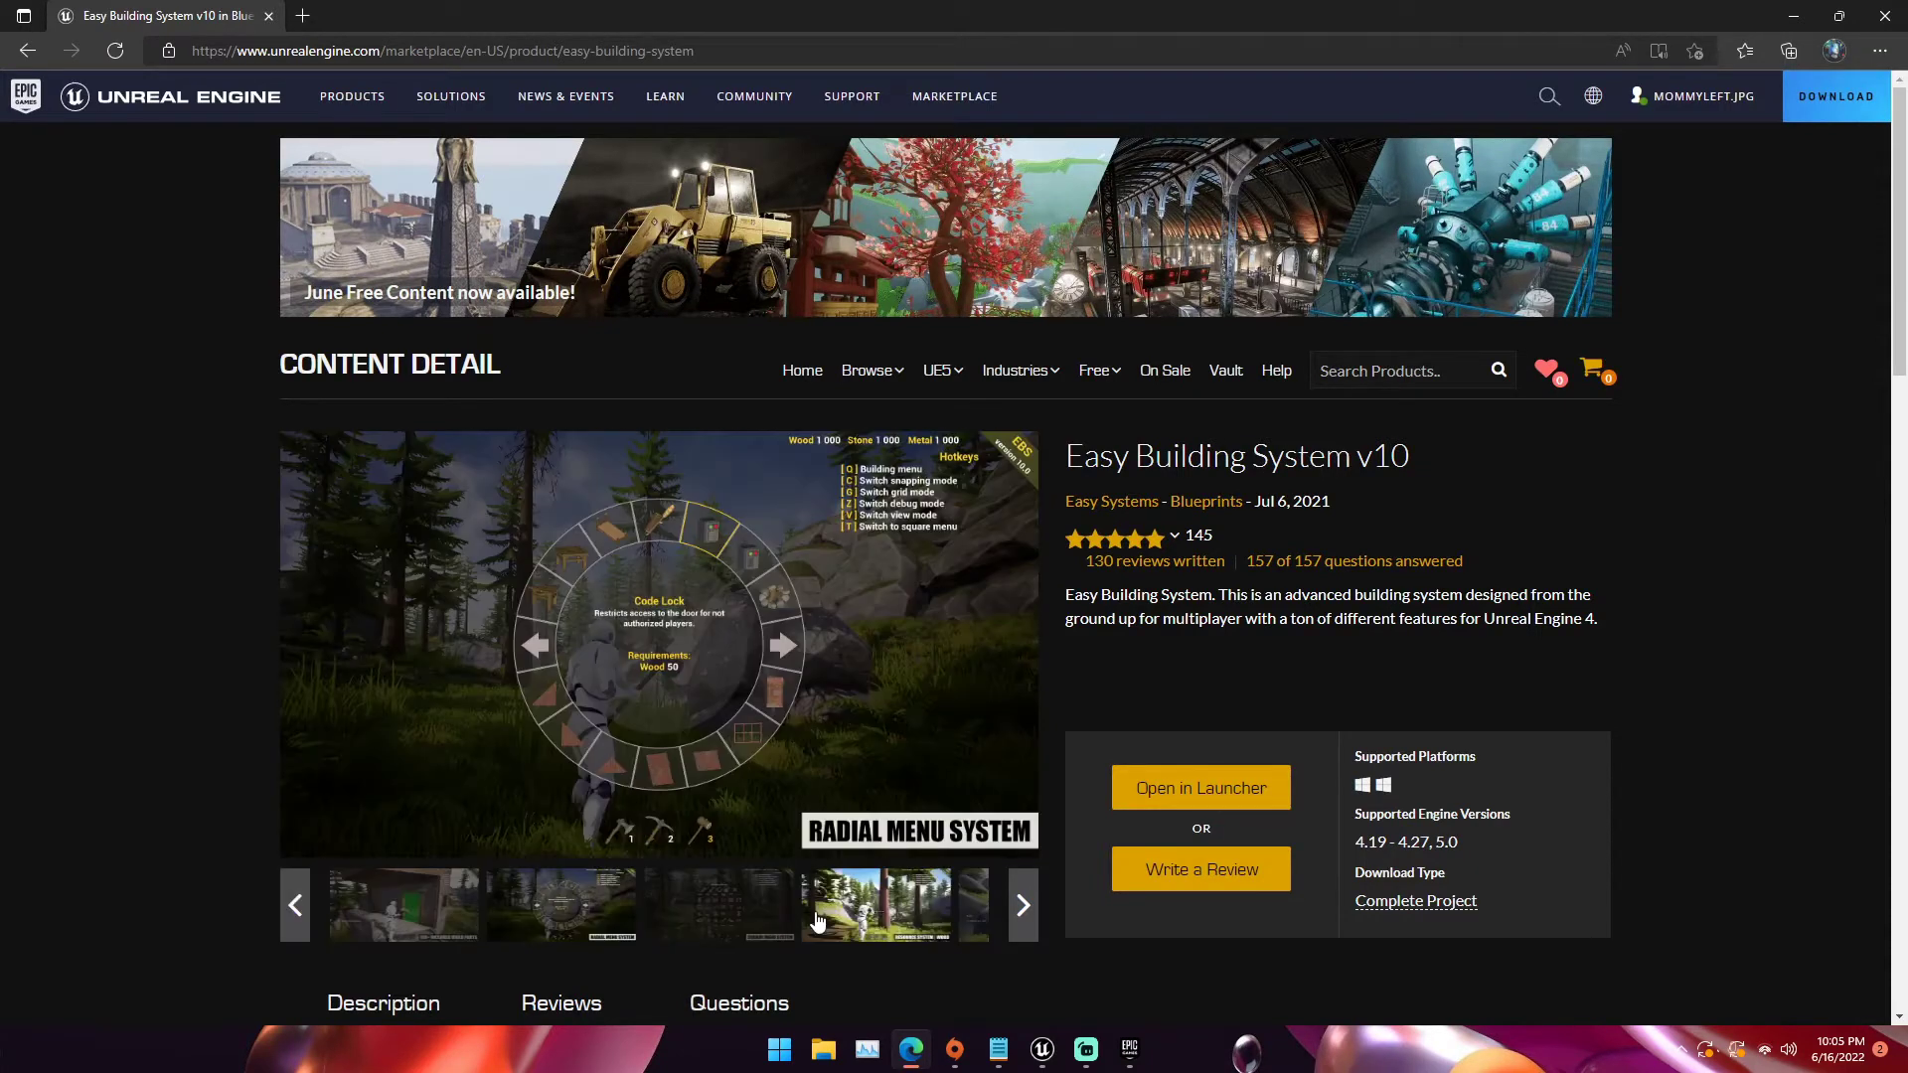
pyautogui.click(817, 923)
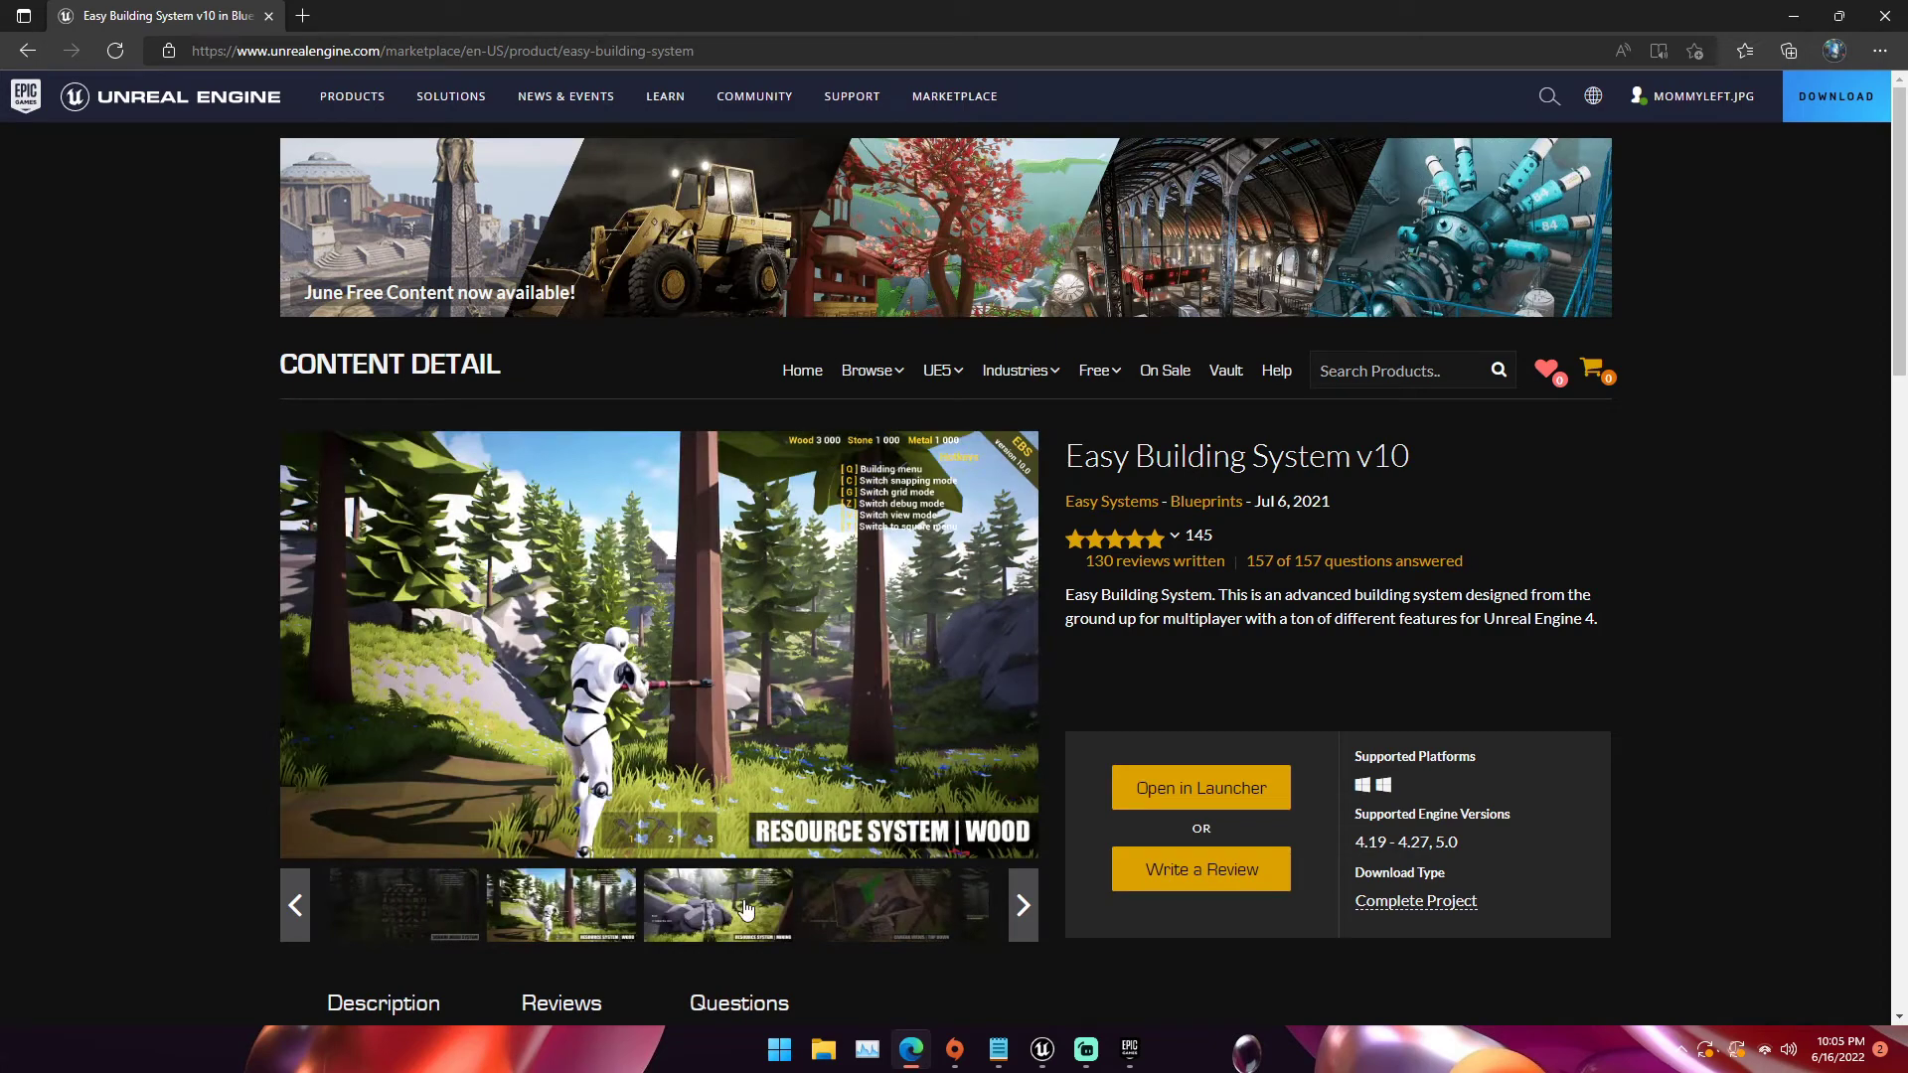
pyautogui.click(748, 909)
pyautogui.click(904, 899)
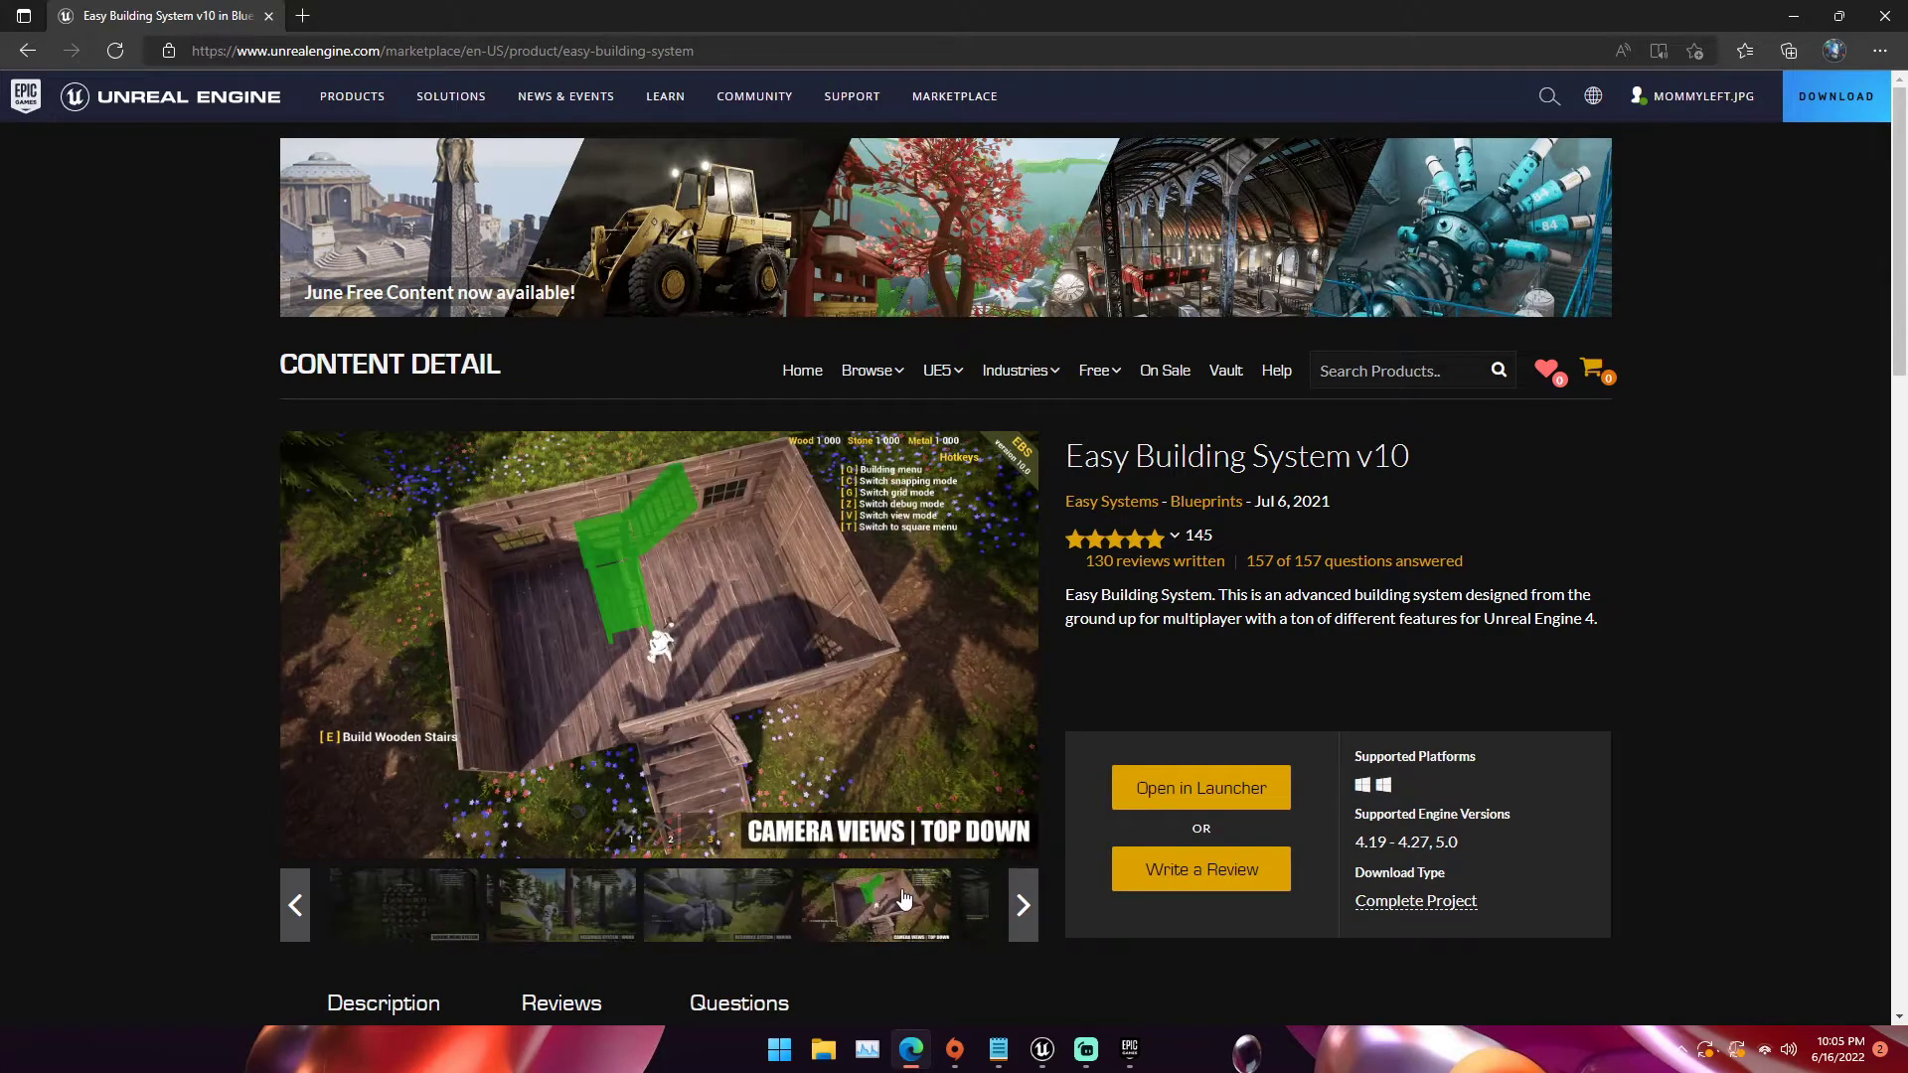
pyautogui.click(978, 924)
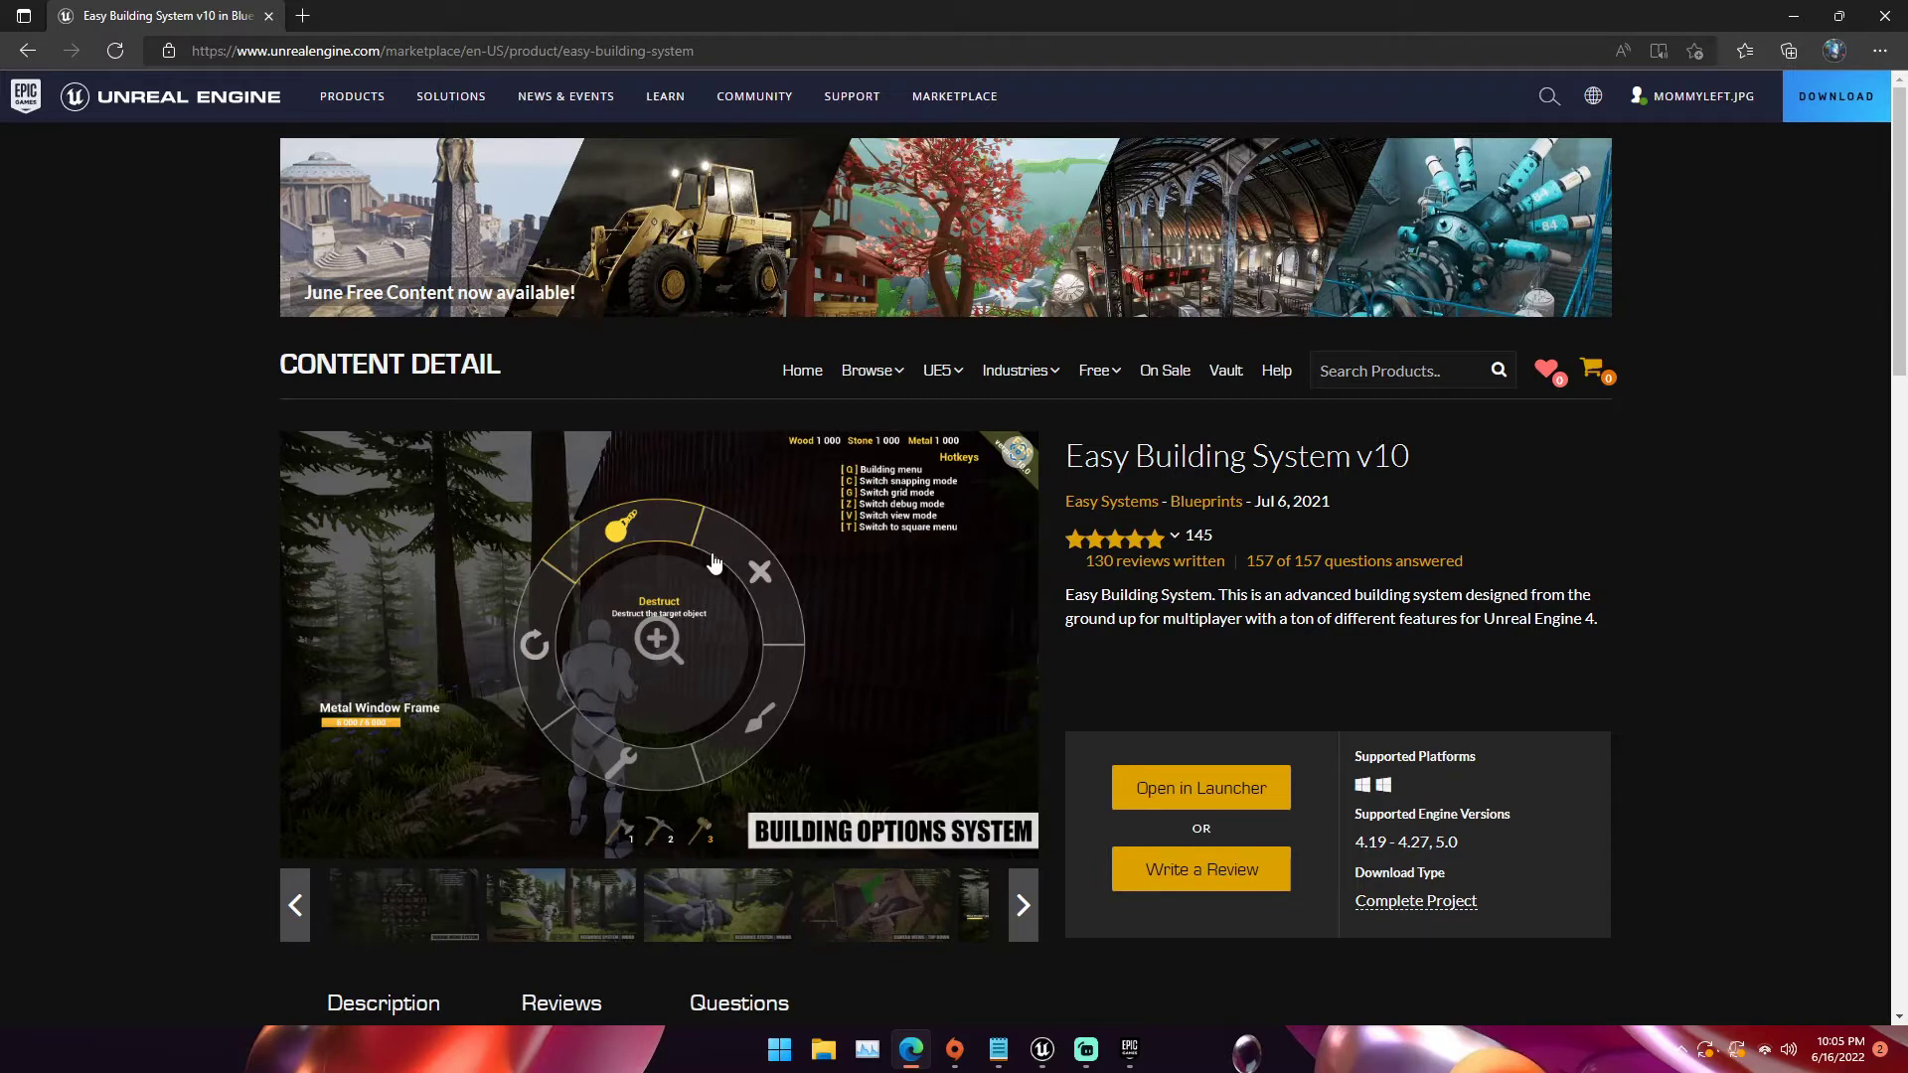
# Switch to the Unreal Project Browser and open the EasyBuildingSystemv10 project as a converted copy
pyautogui.moveTo(1043, 1054)
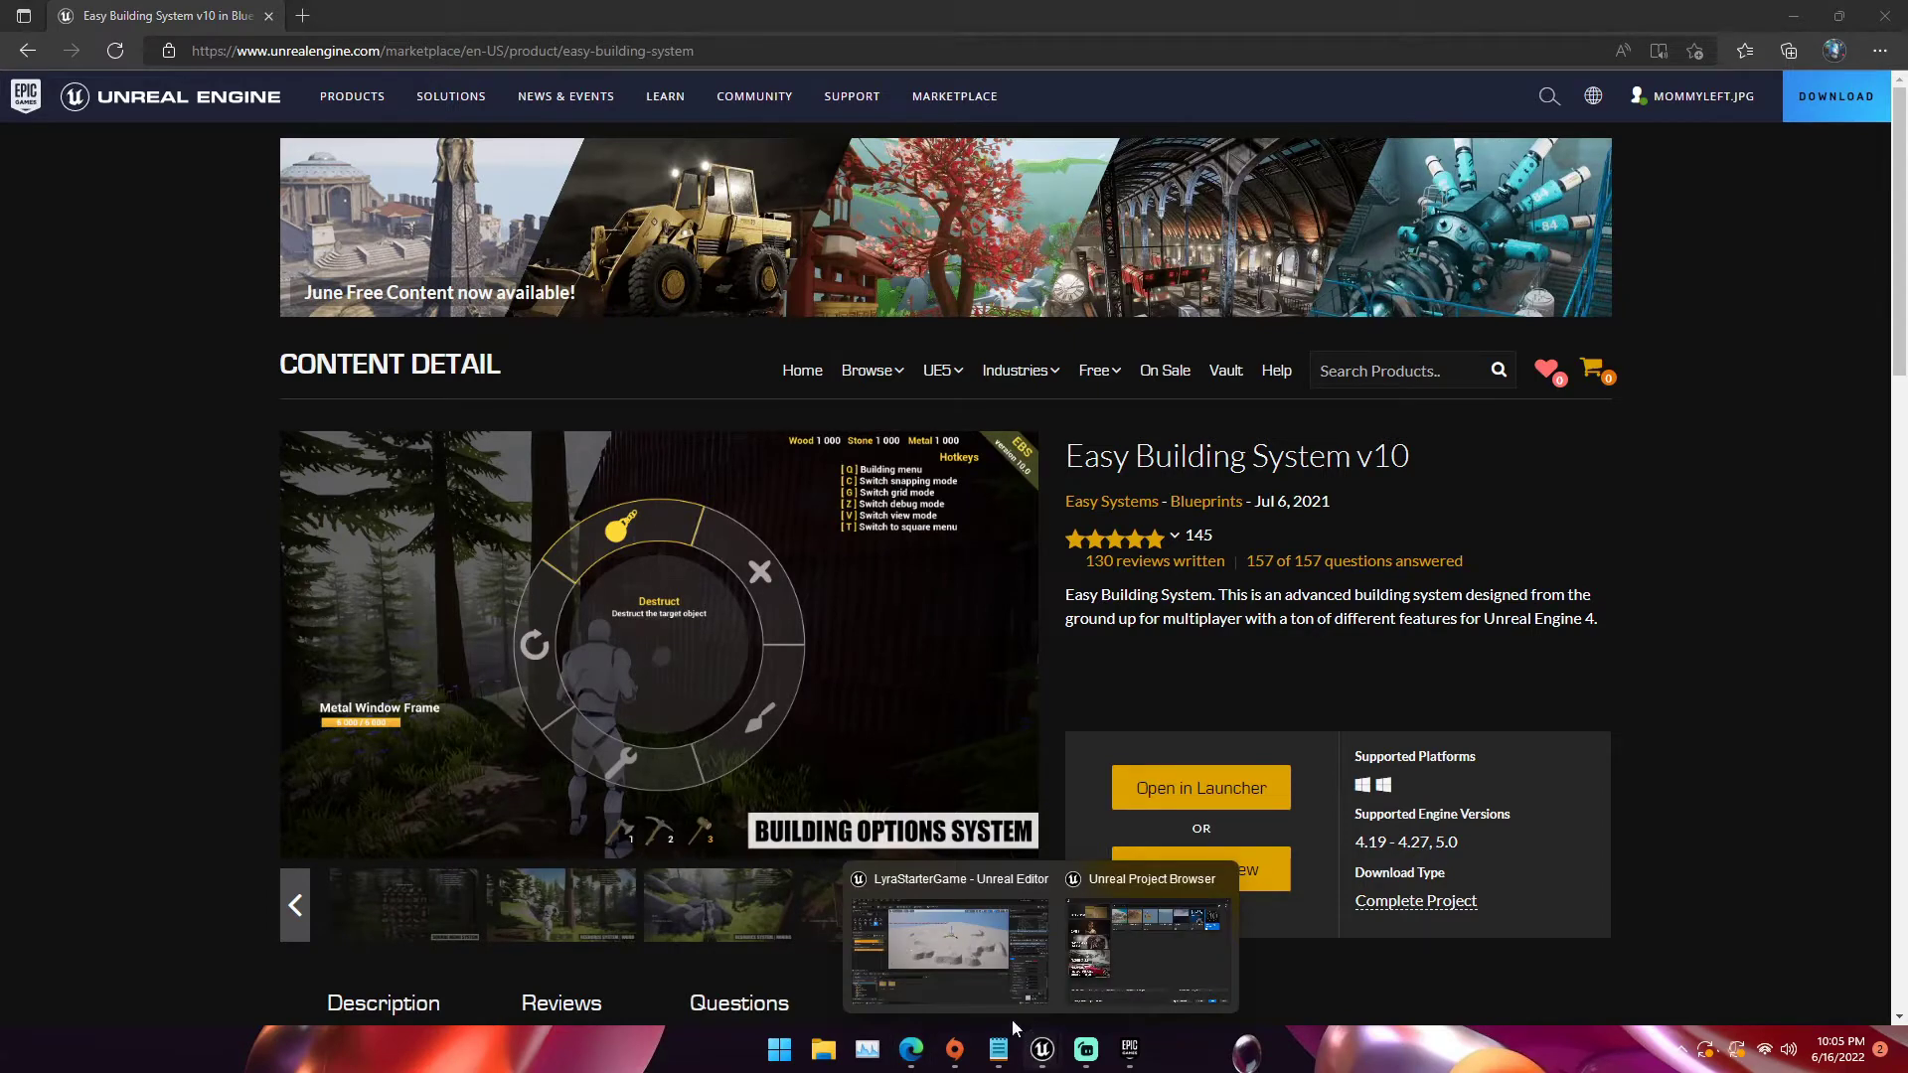
pyautogui.click(994, 996)
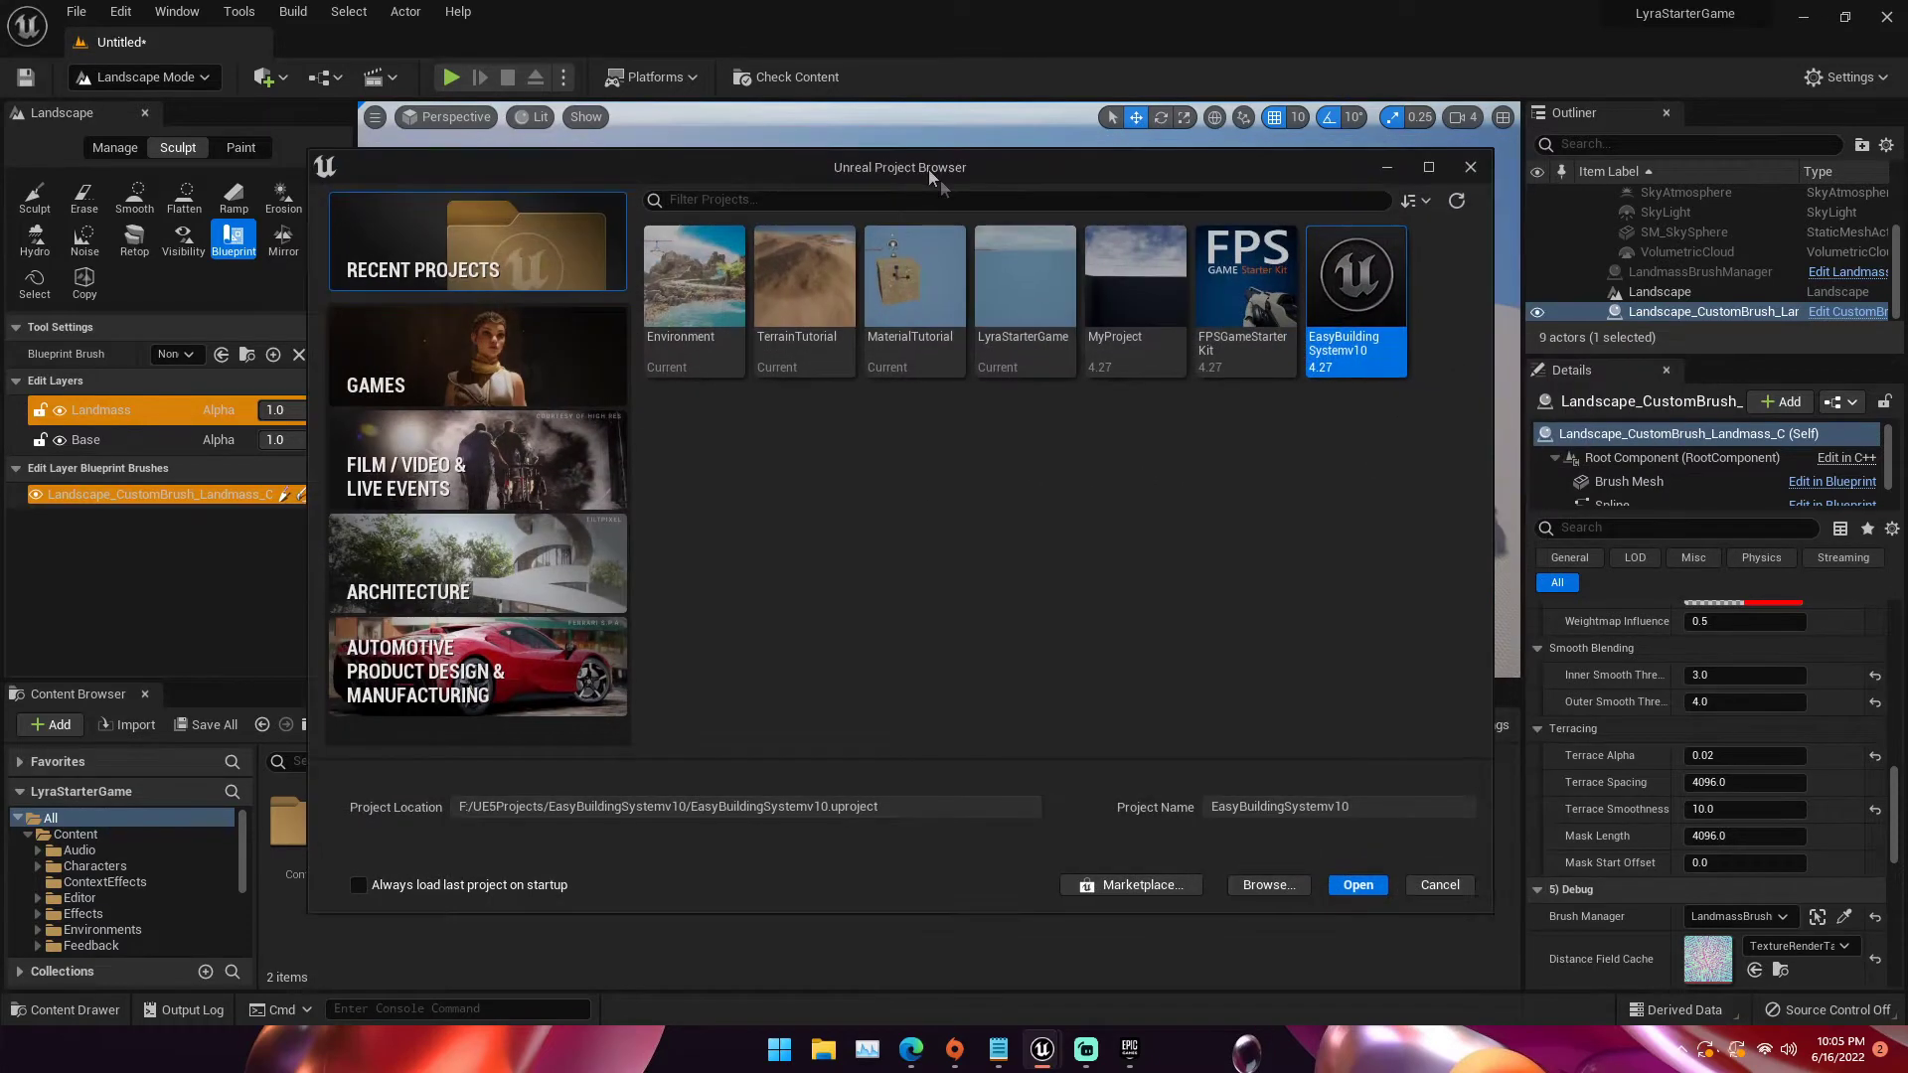
pyautogui.doubleClick(1355, 360)
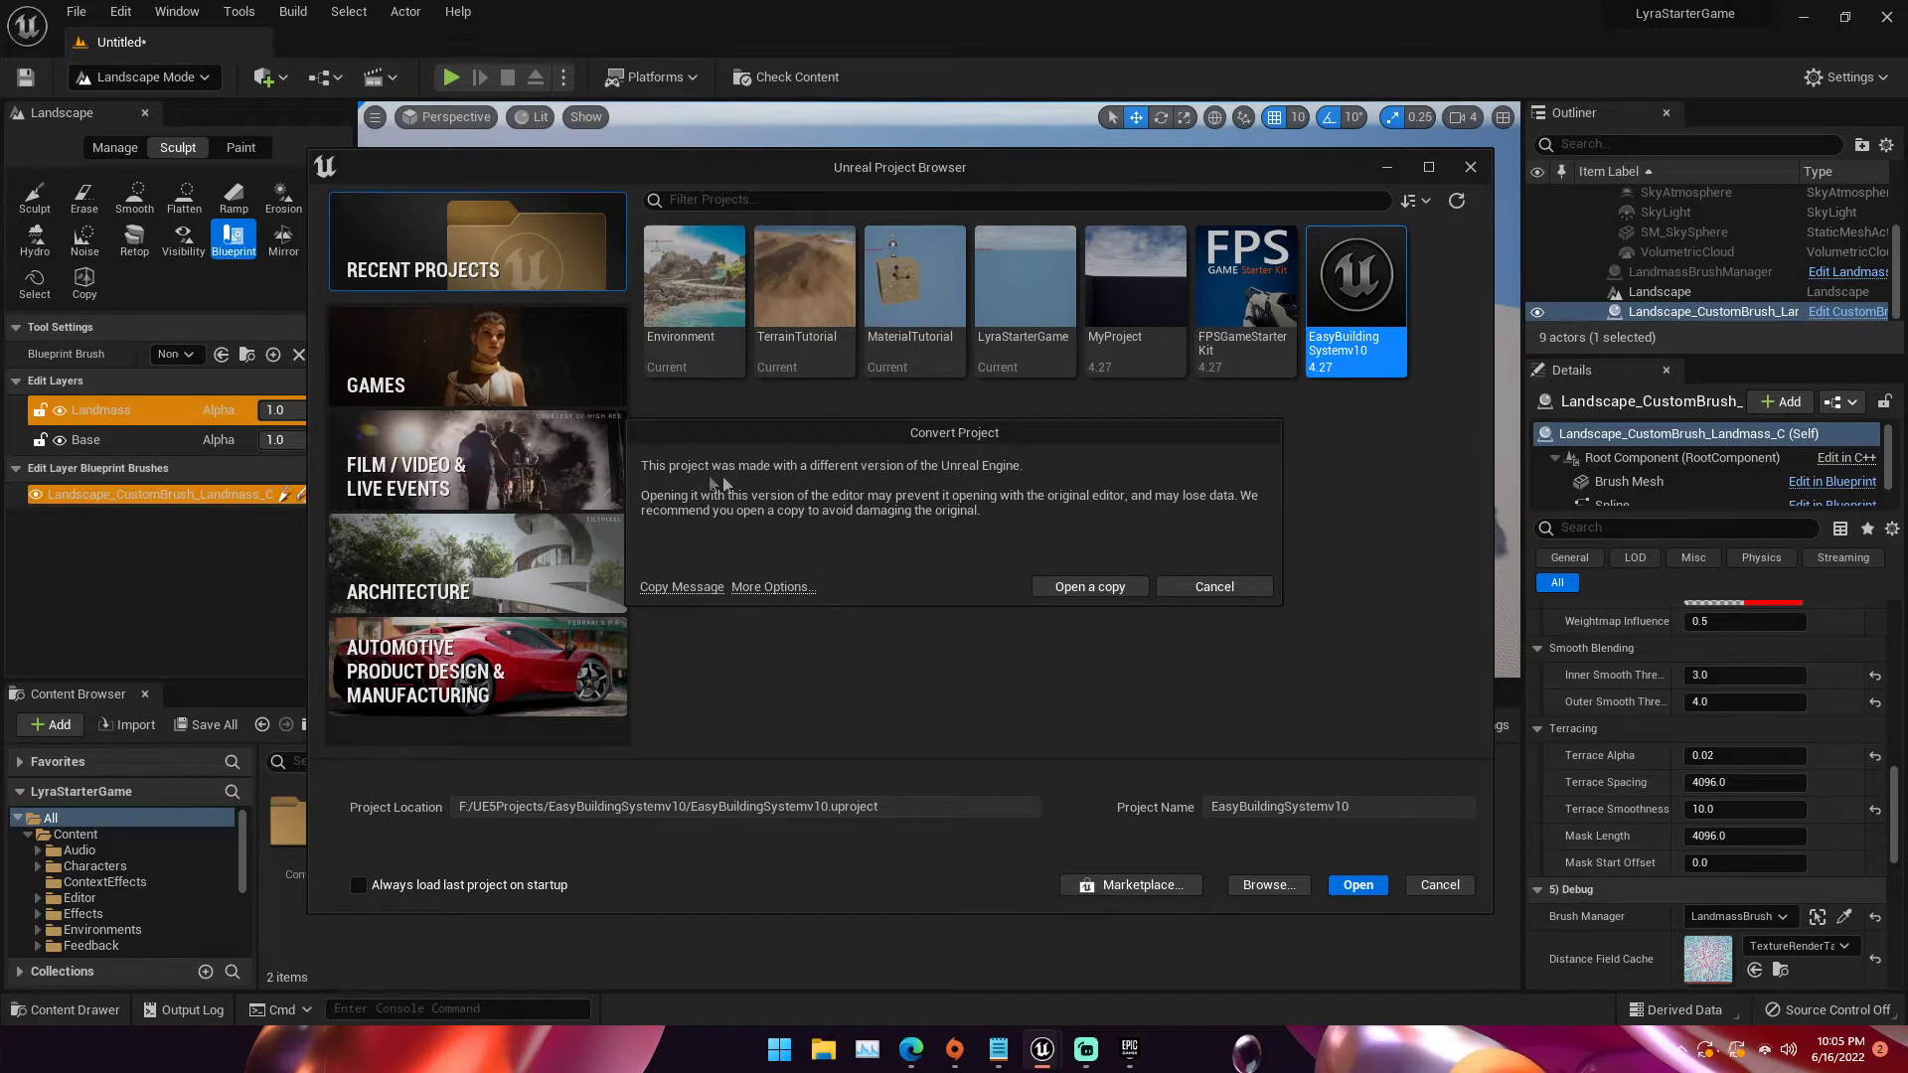
pyautogui.click(1095, 587)
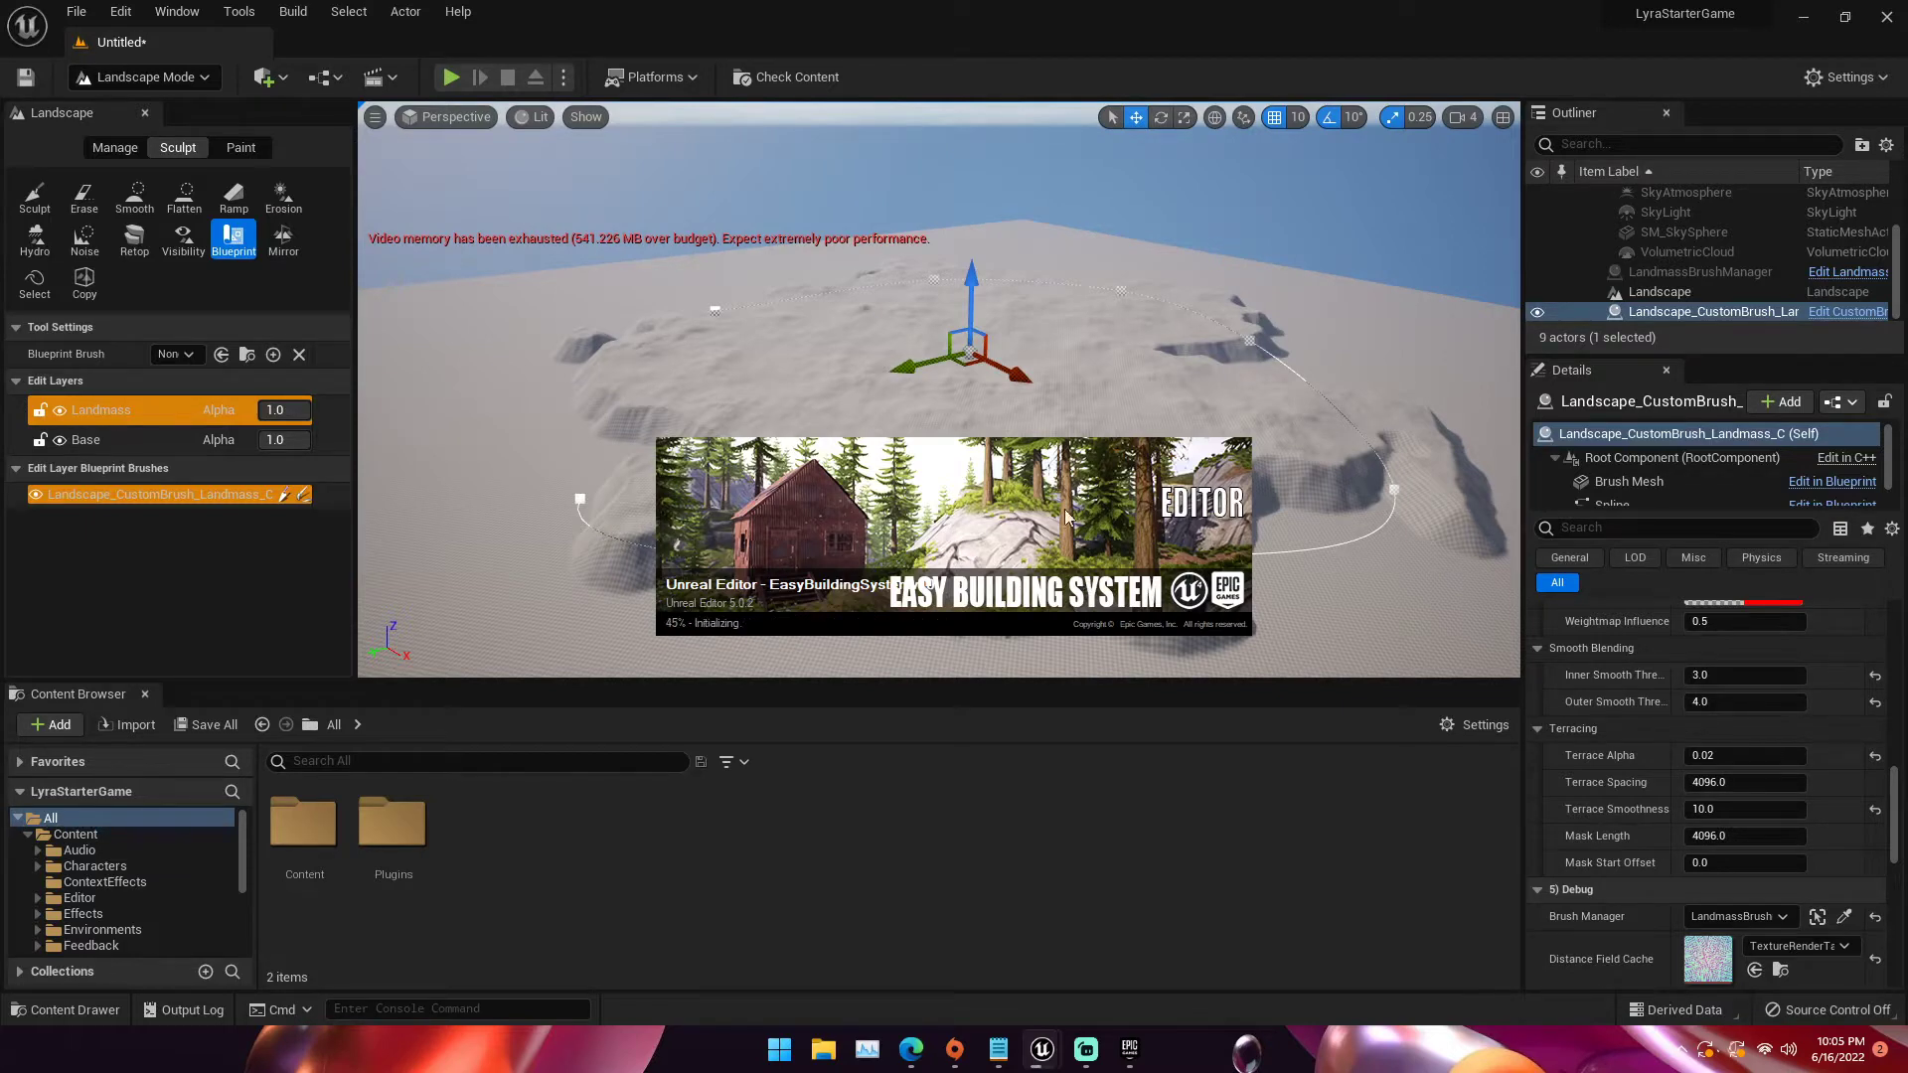
# Save all work in LyraStarterGame, naming the untitled level Island in the System/DefaultEditorMap folder
pyautogui.click(77, 11)
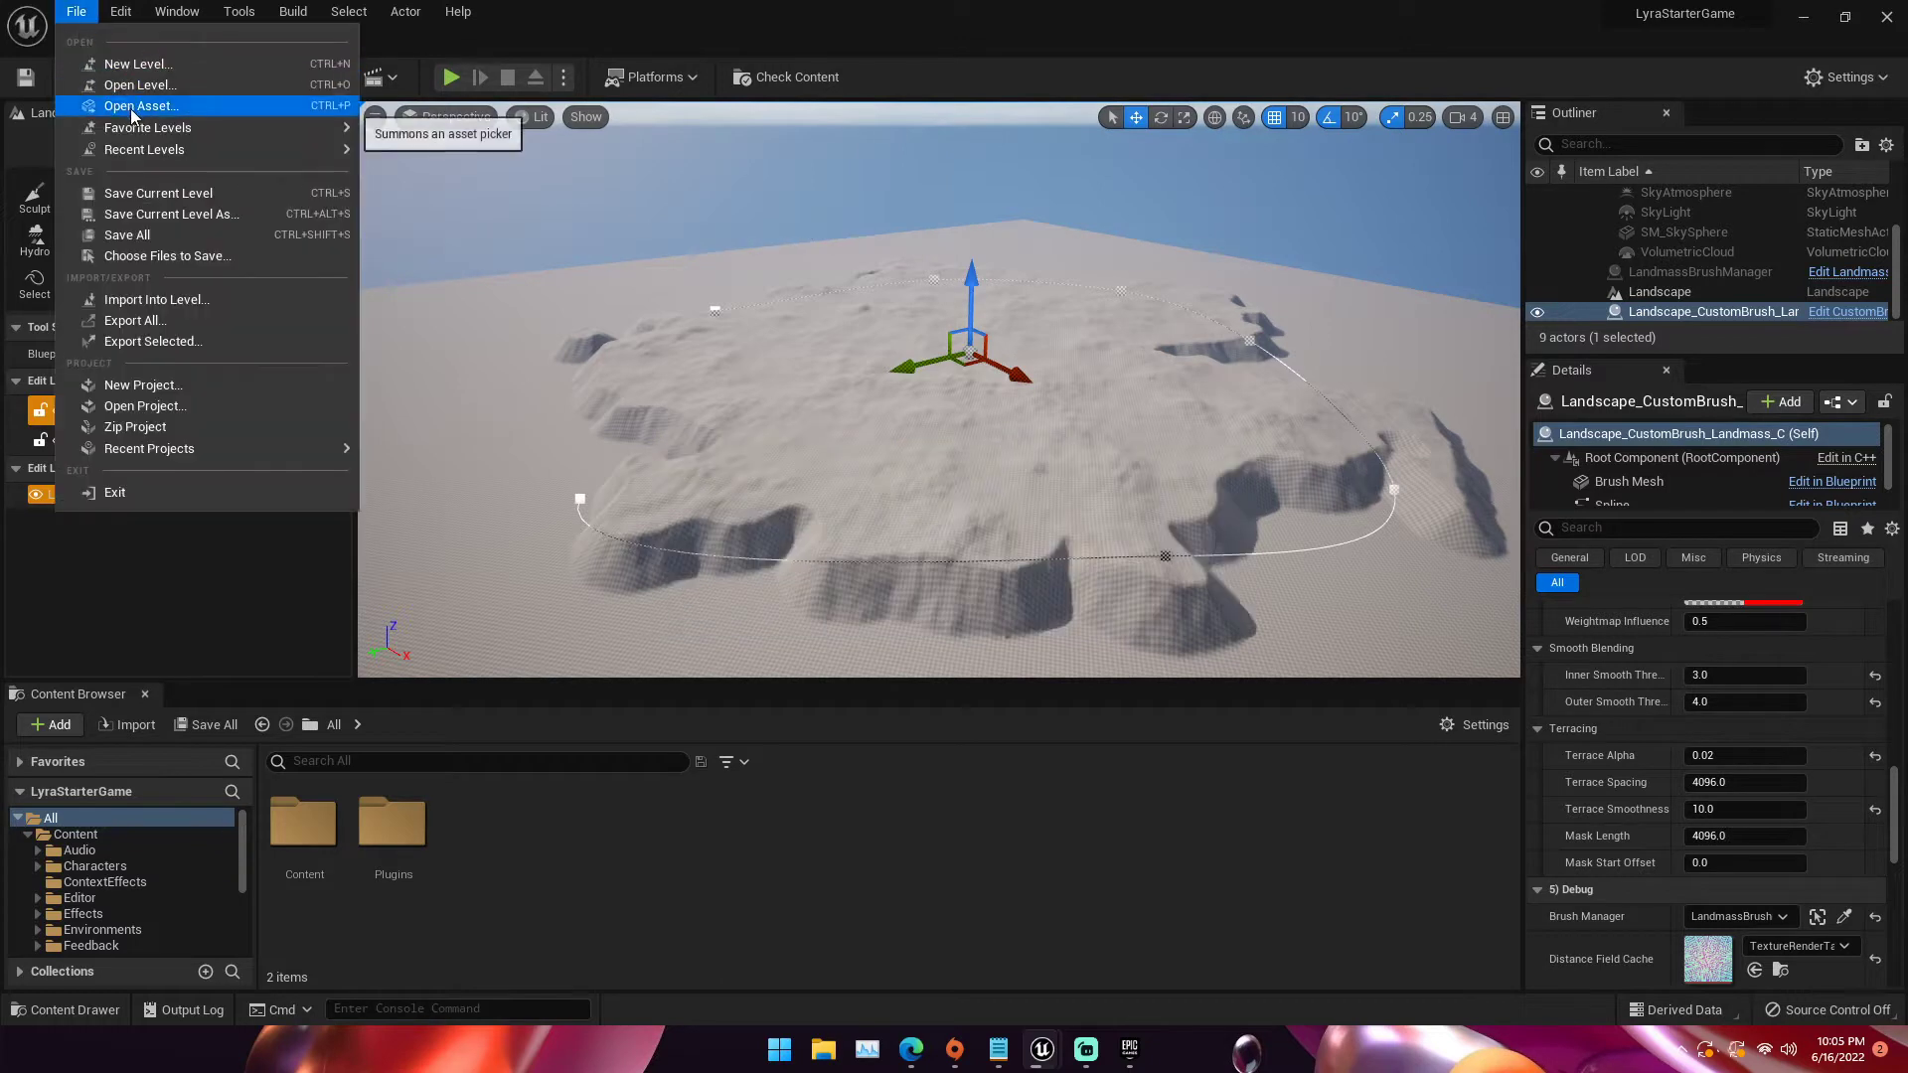
pyautogui.click(177, 236)
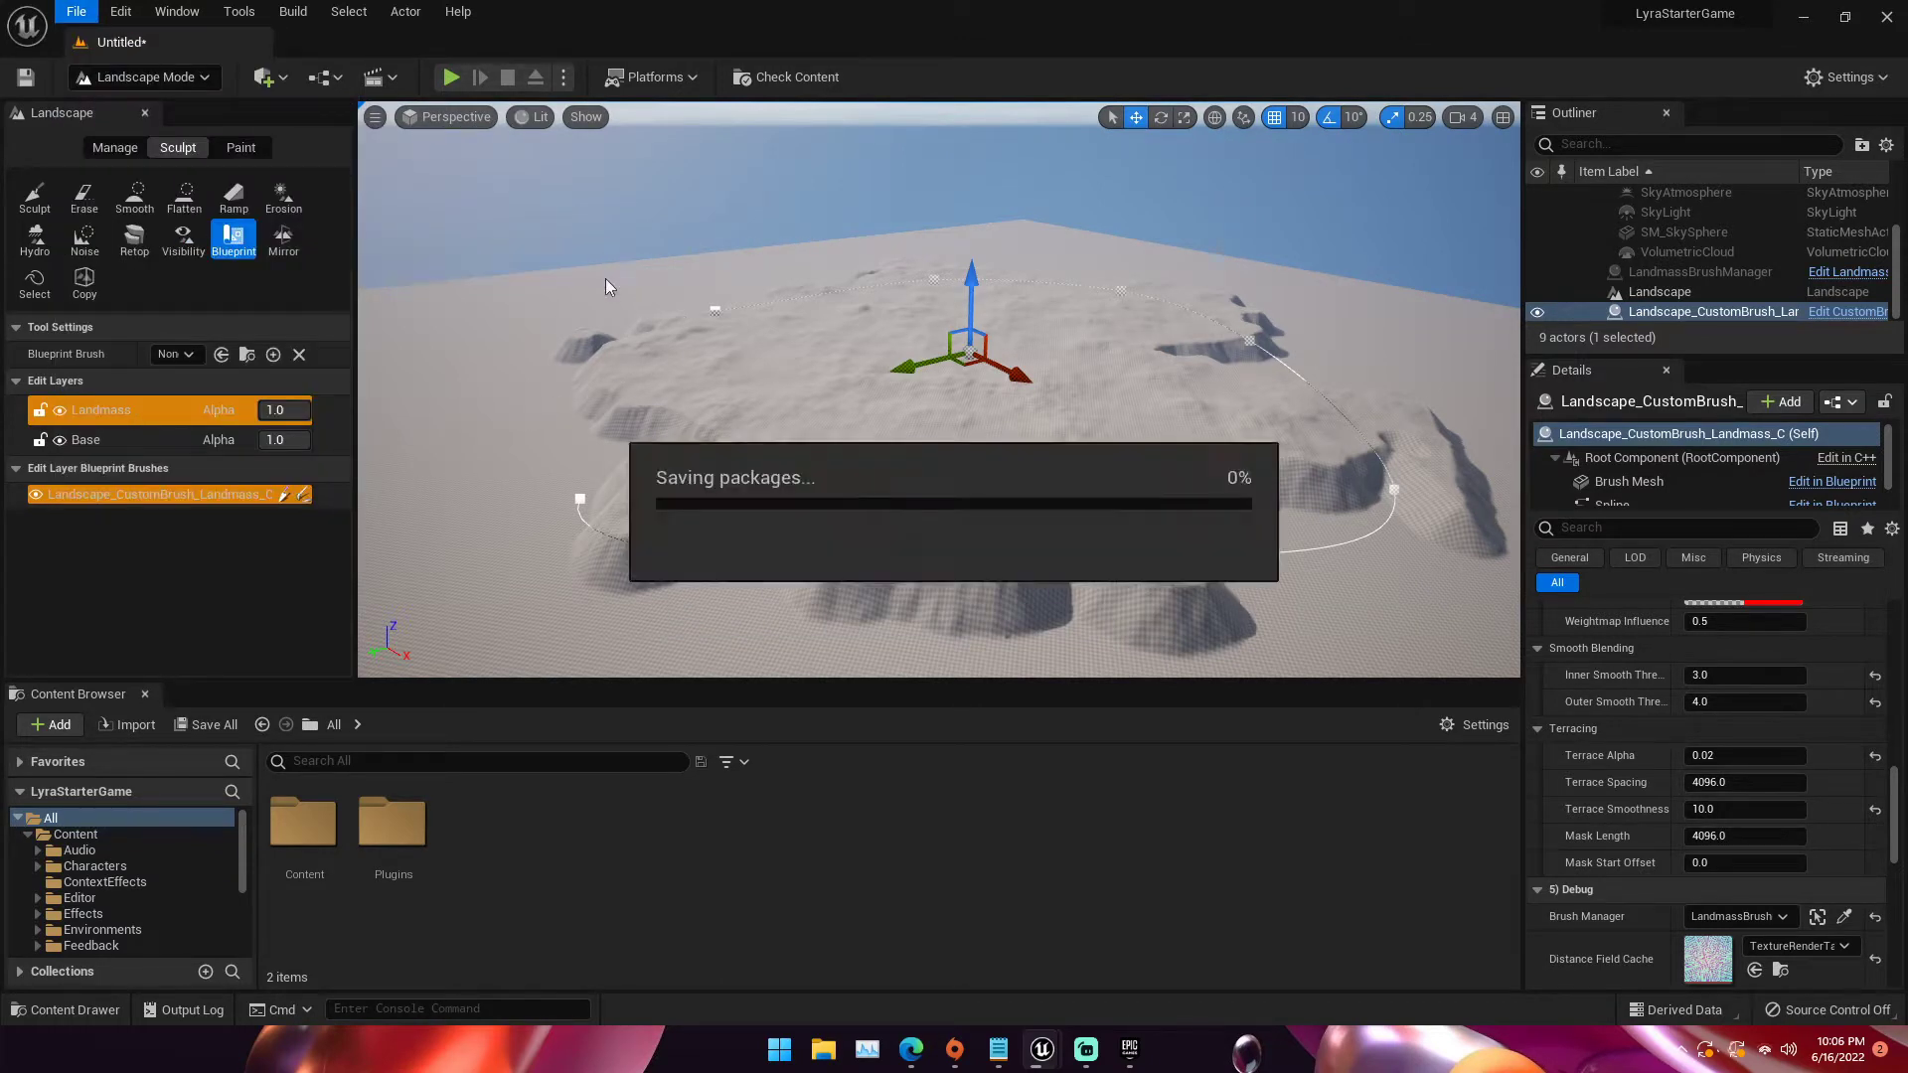
pyautogui.write('Test')
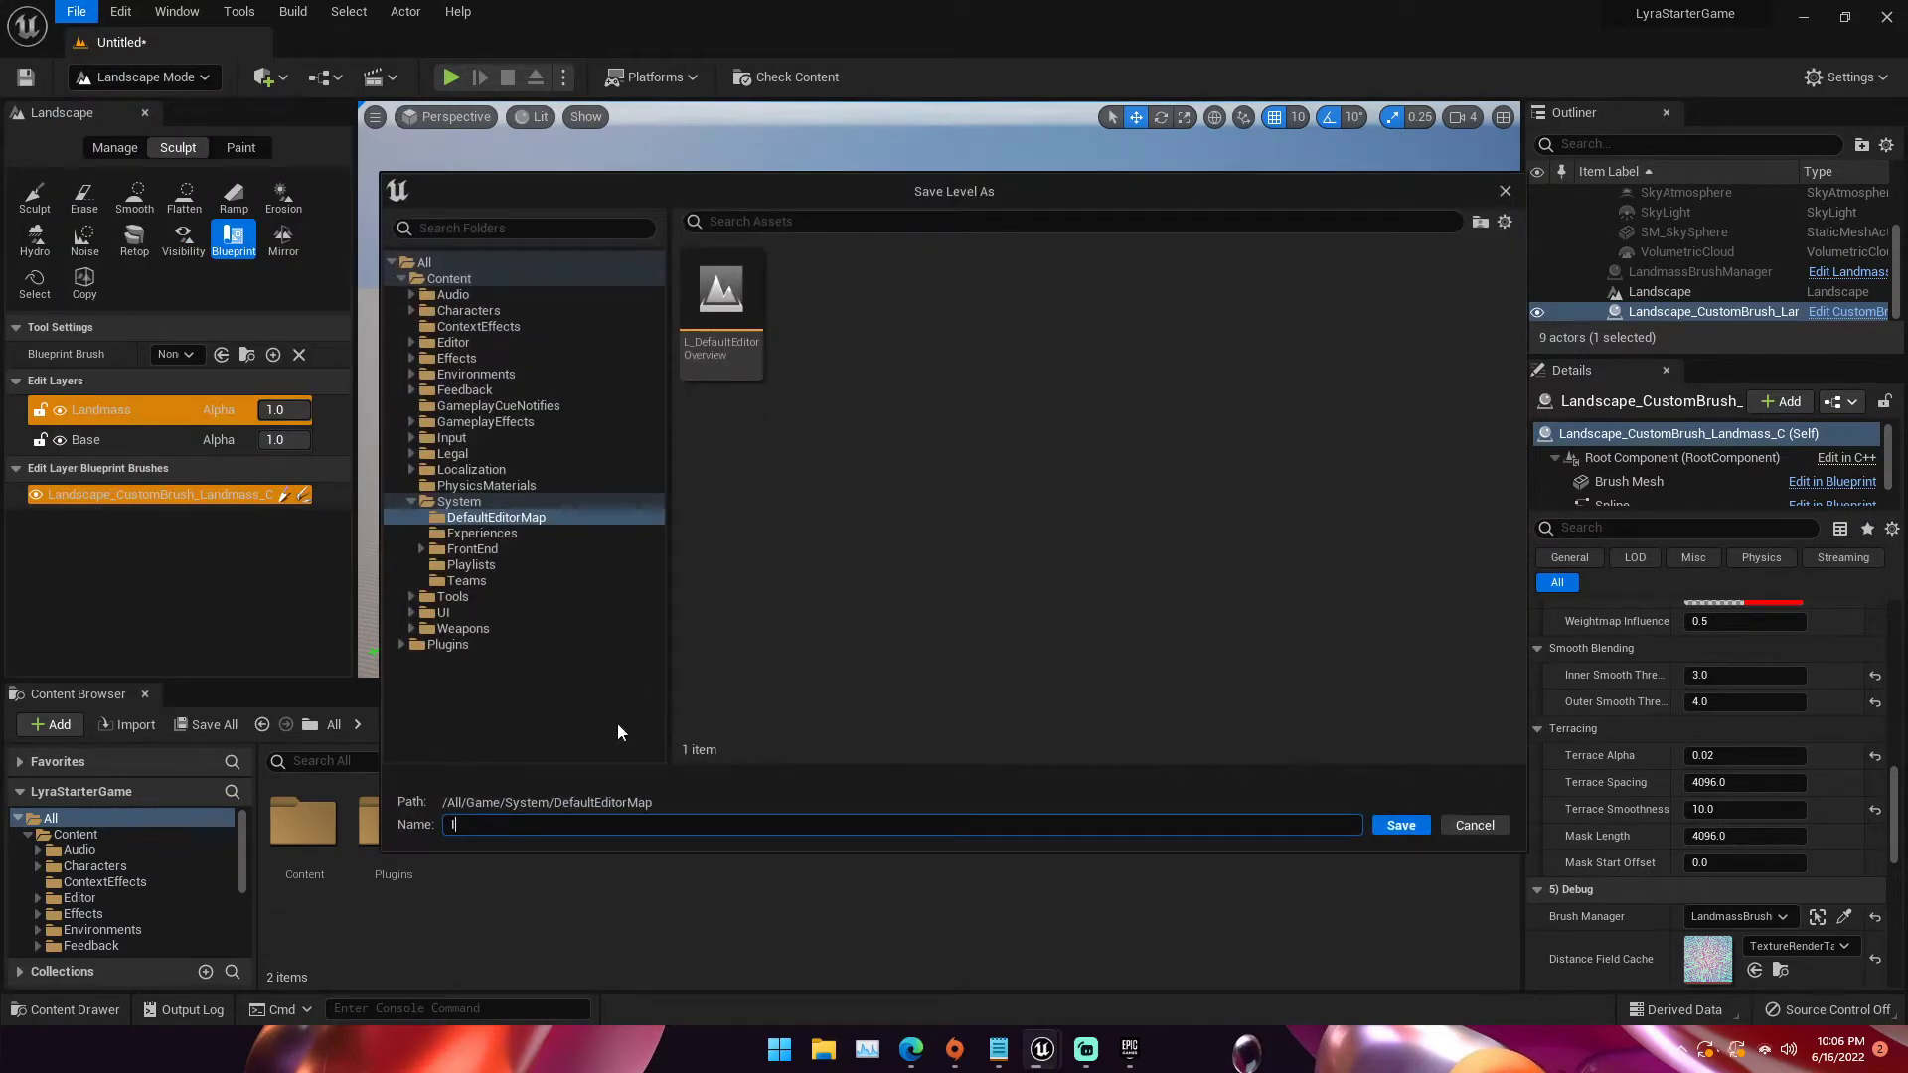
pyautogui.press('Return')
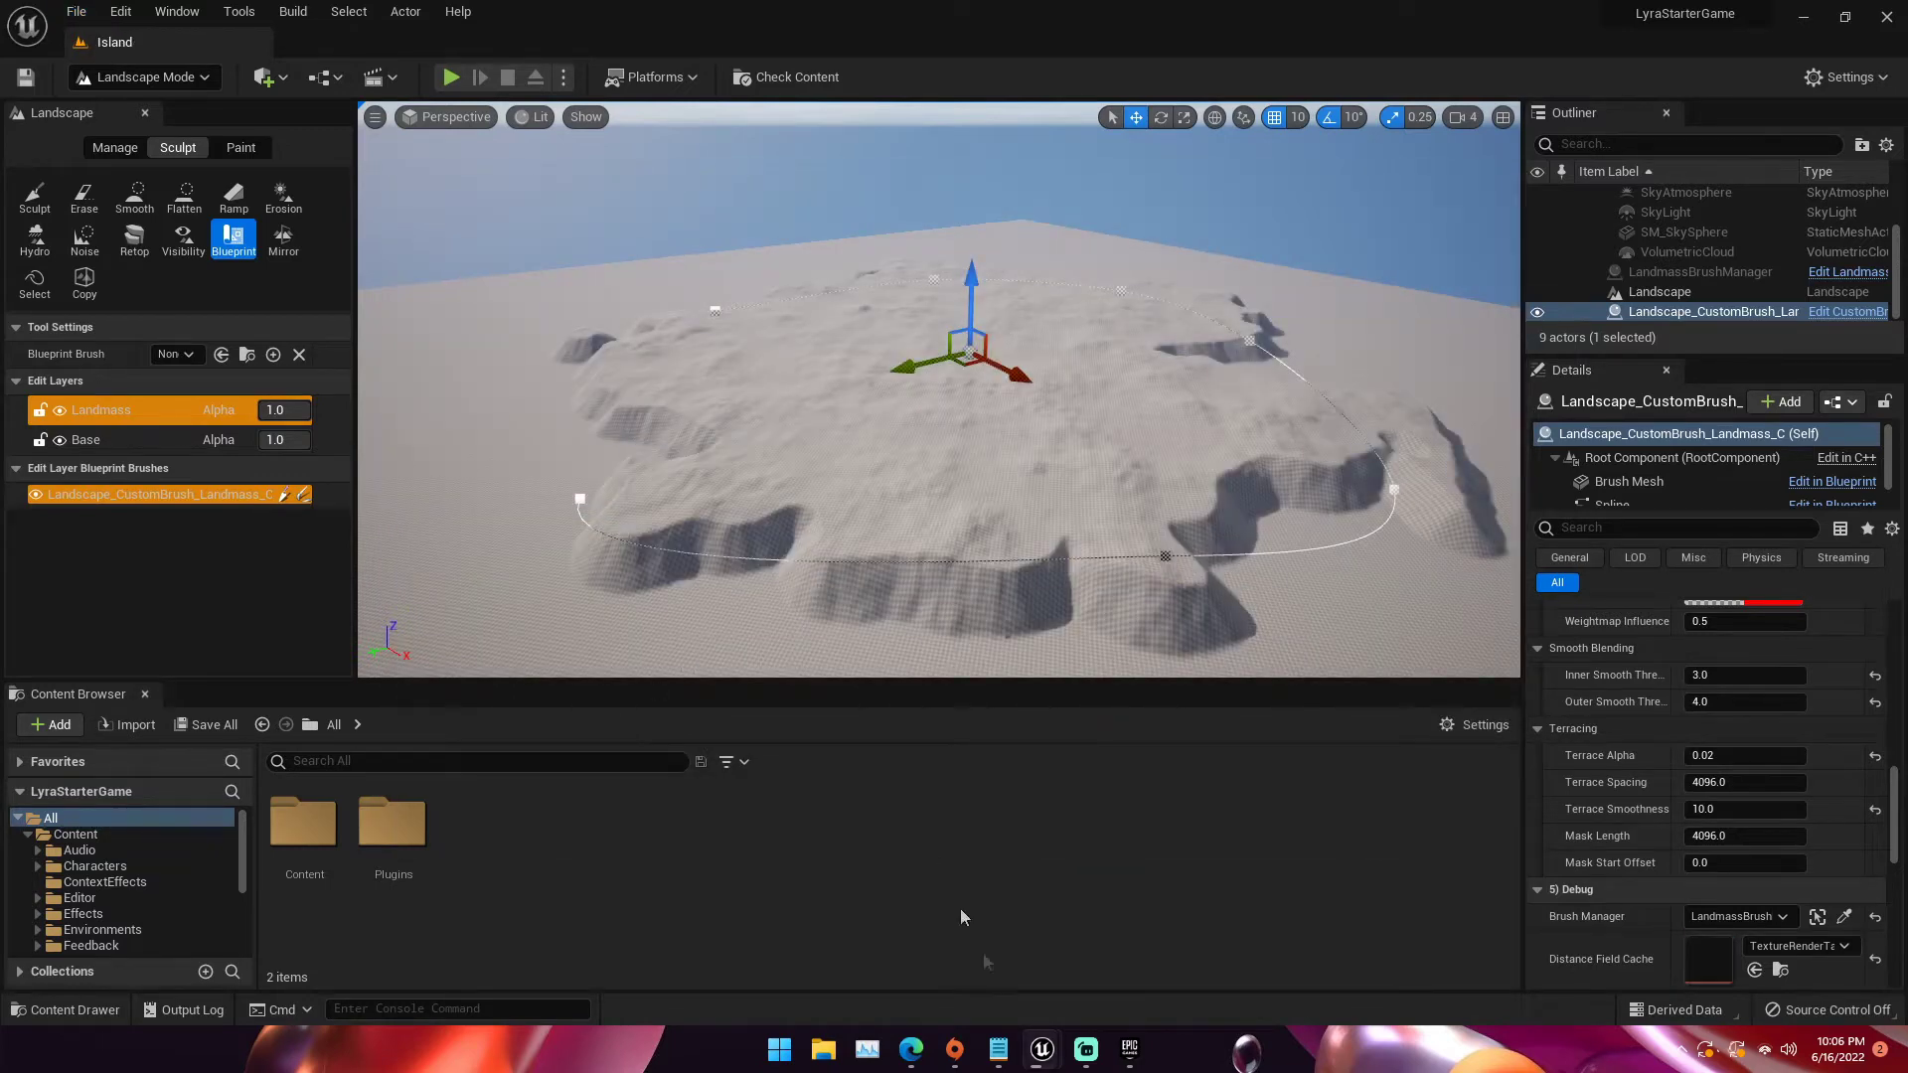
# Bring up the EasyBuildingSystemv10 editor and look over the building pieces, trees and rocks in its Demonstration level
pyautogui.moveTo(1054, 1046)
pyautogui.click(1105, 973)
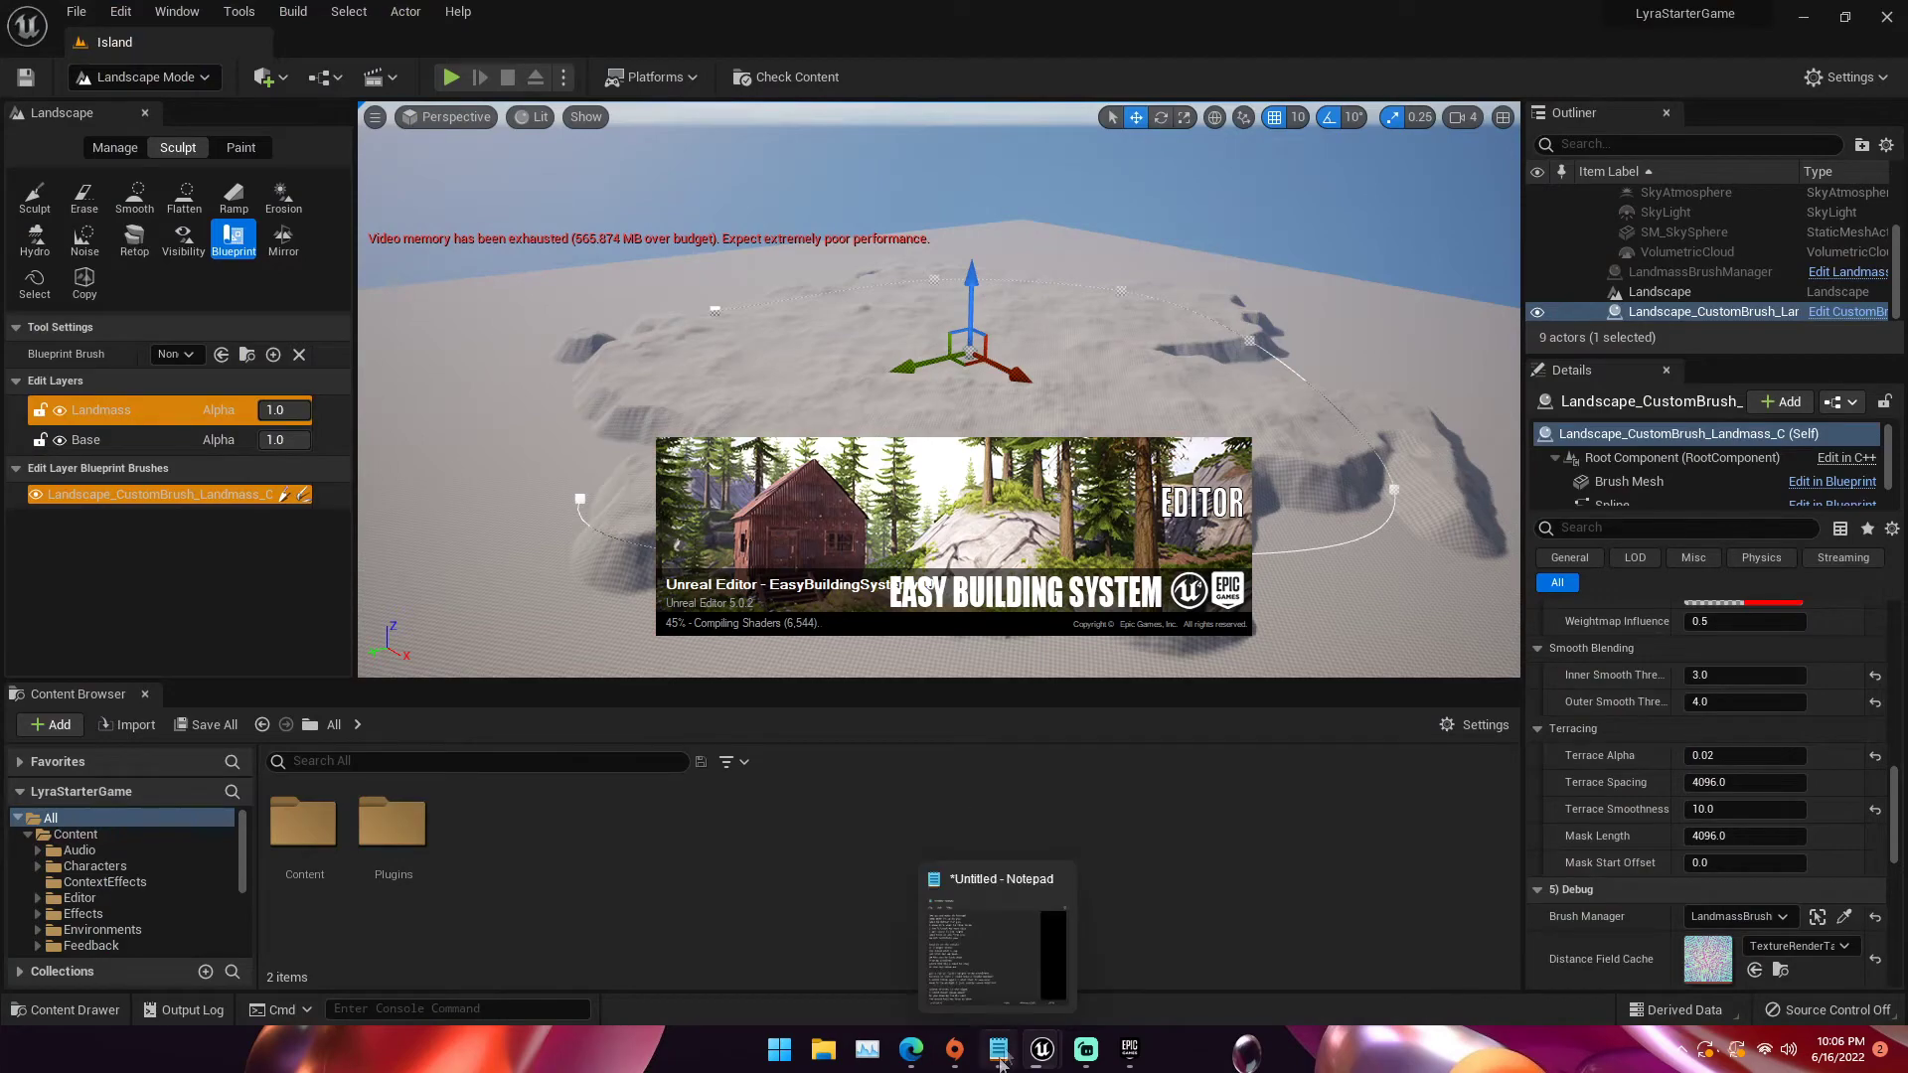
pyautogui.click(1056, 880)
pyautogui.press('n')
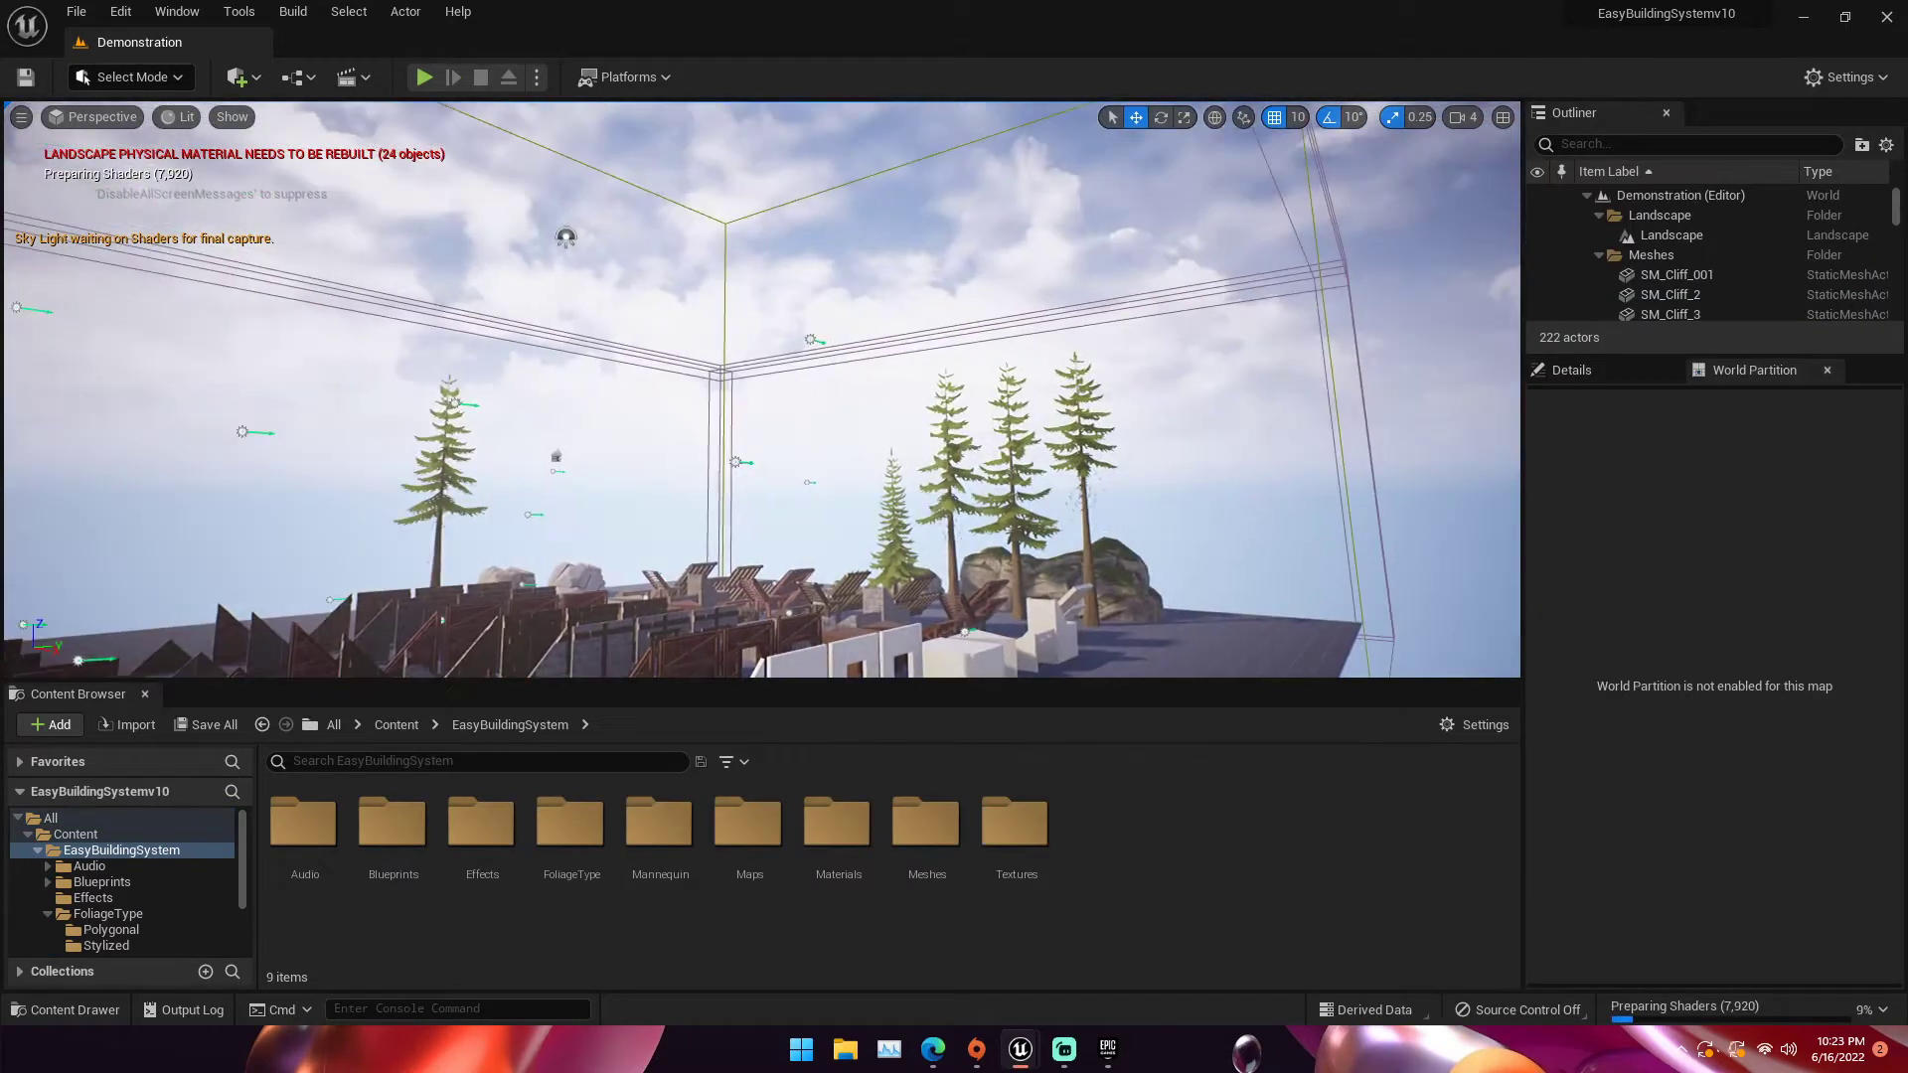
pyautogui.moveTo(762, 390); pyautogui.dragTo(974, 457, button='right')
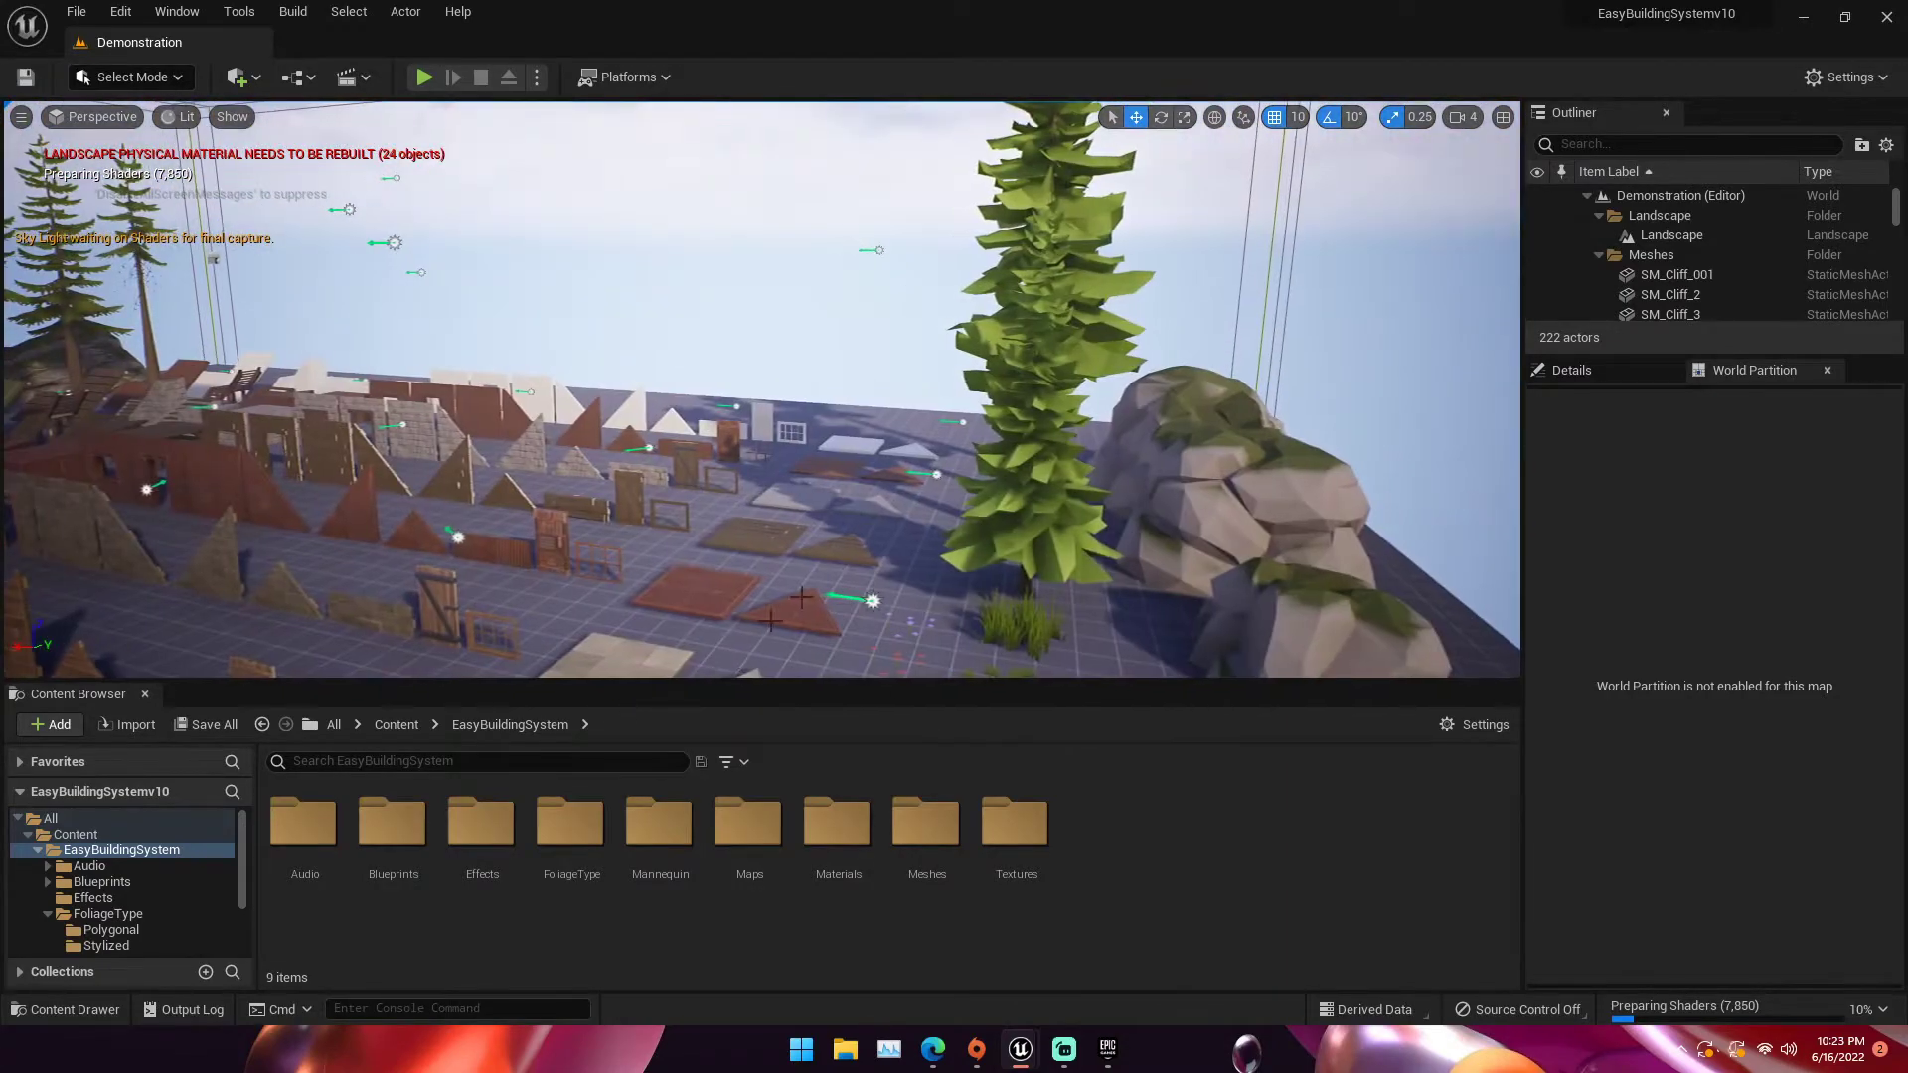
# Locate and select the MM_Polygonal_Landscape material in EasyBuildingSystem/Materials/Masters/Polygonal, checking the Stylized folder as well
pyautogui.doubleClick(830, 835)
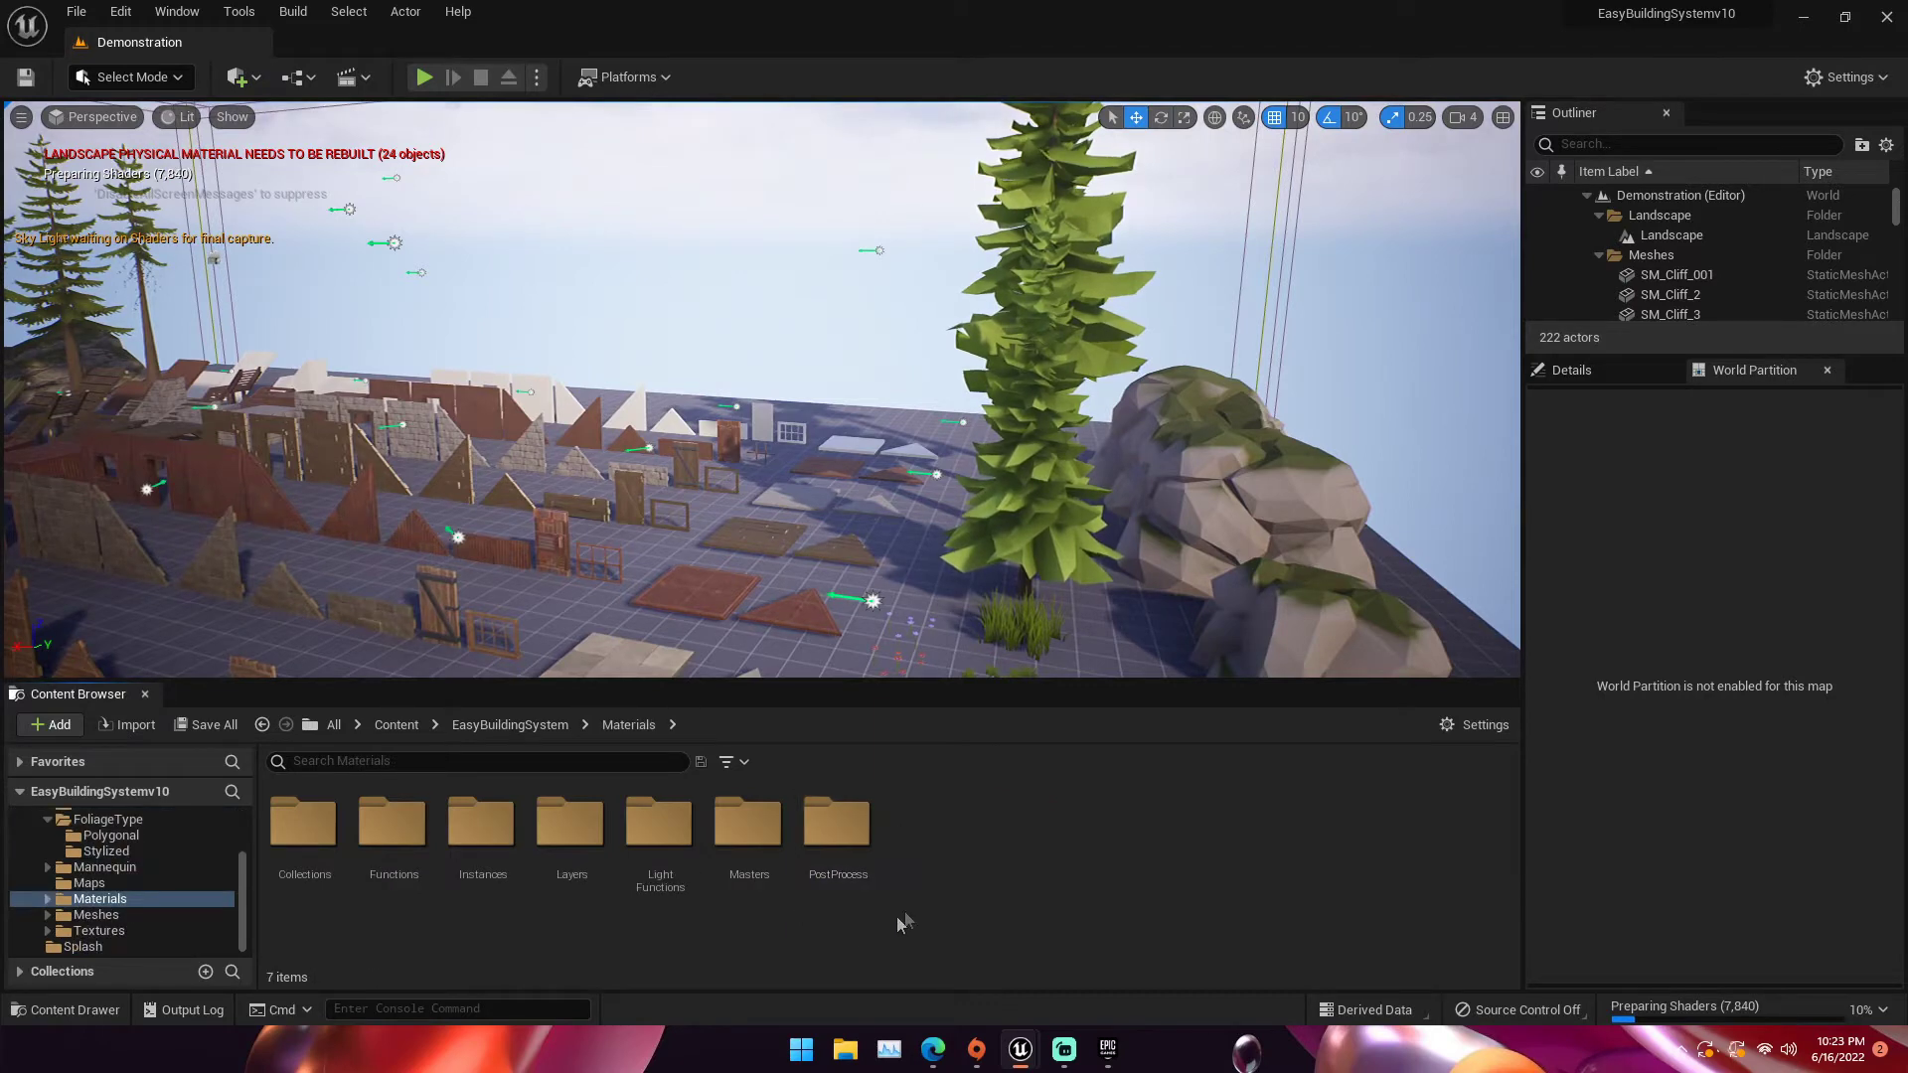
pyautogui.doubleClick(781, 856)
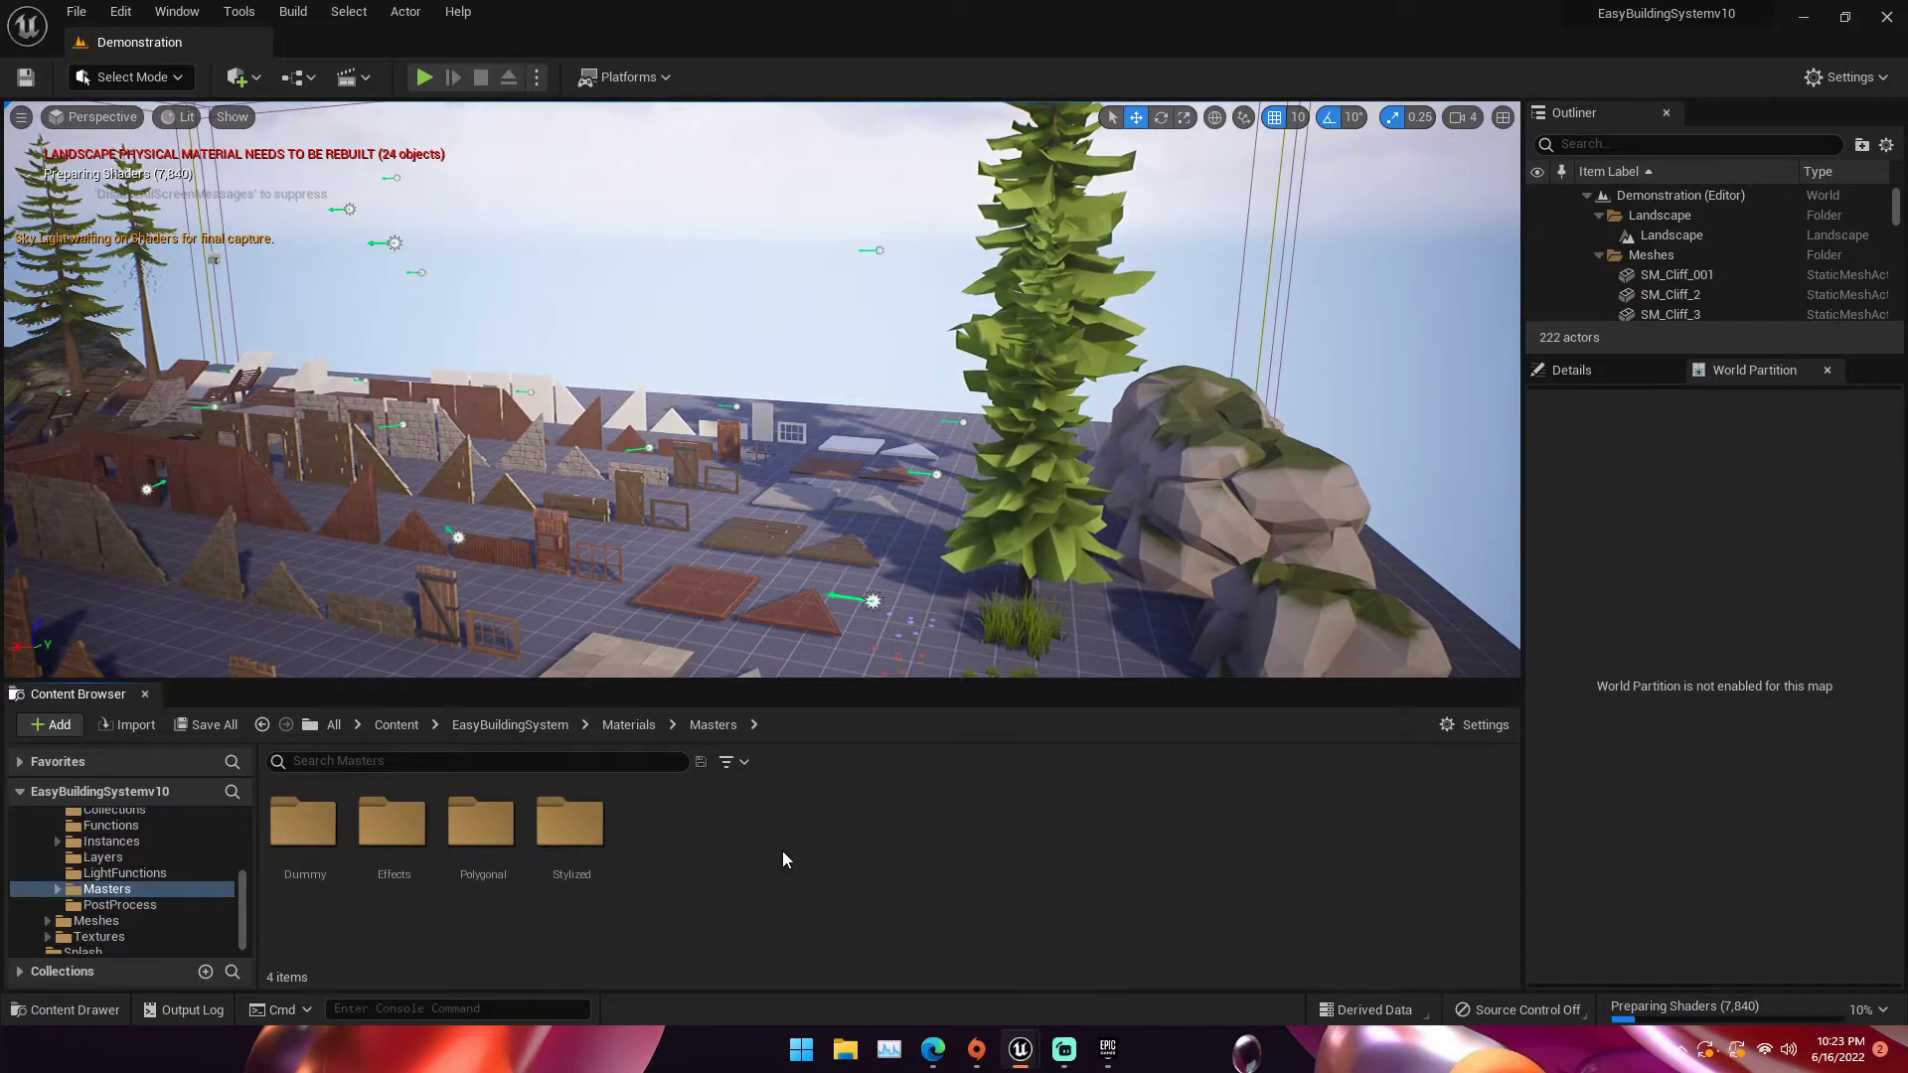
pyautogui.doubleClick(510, 835)
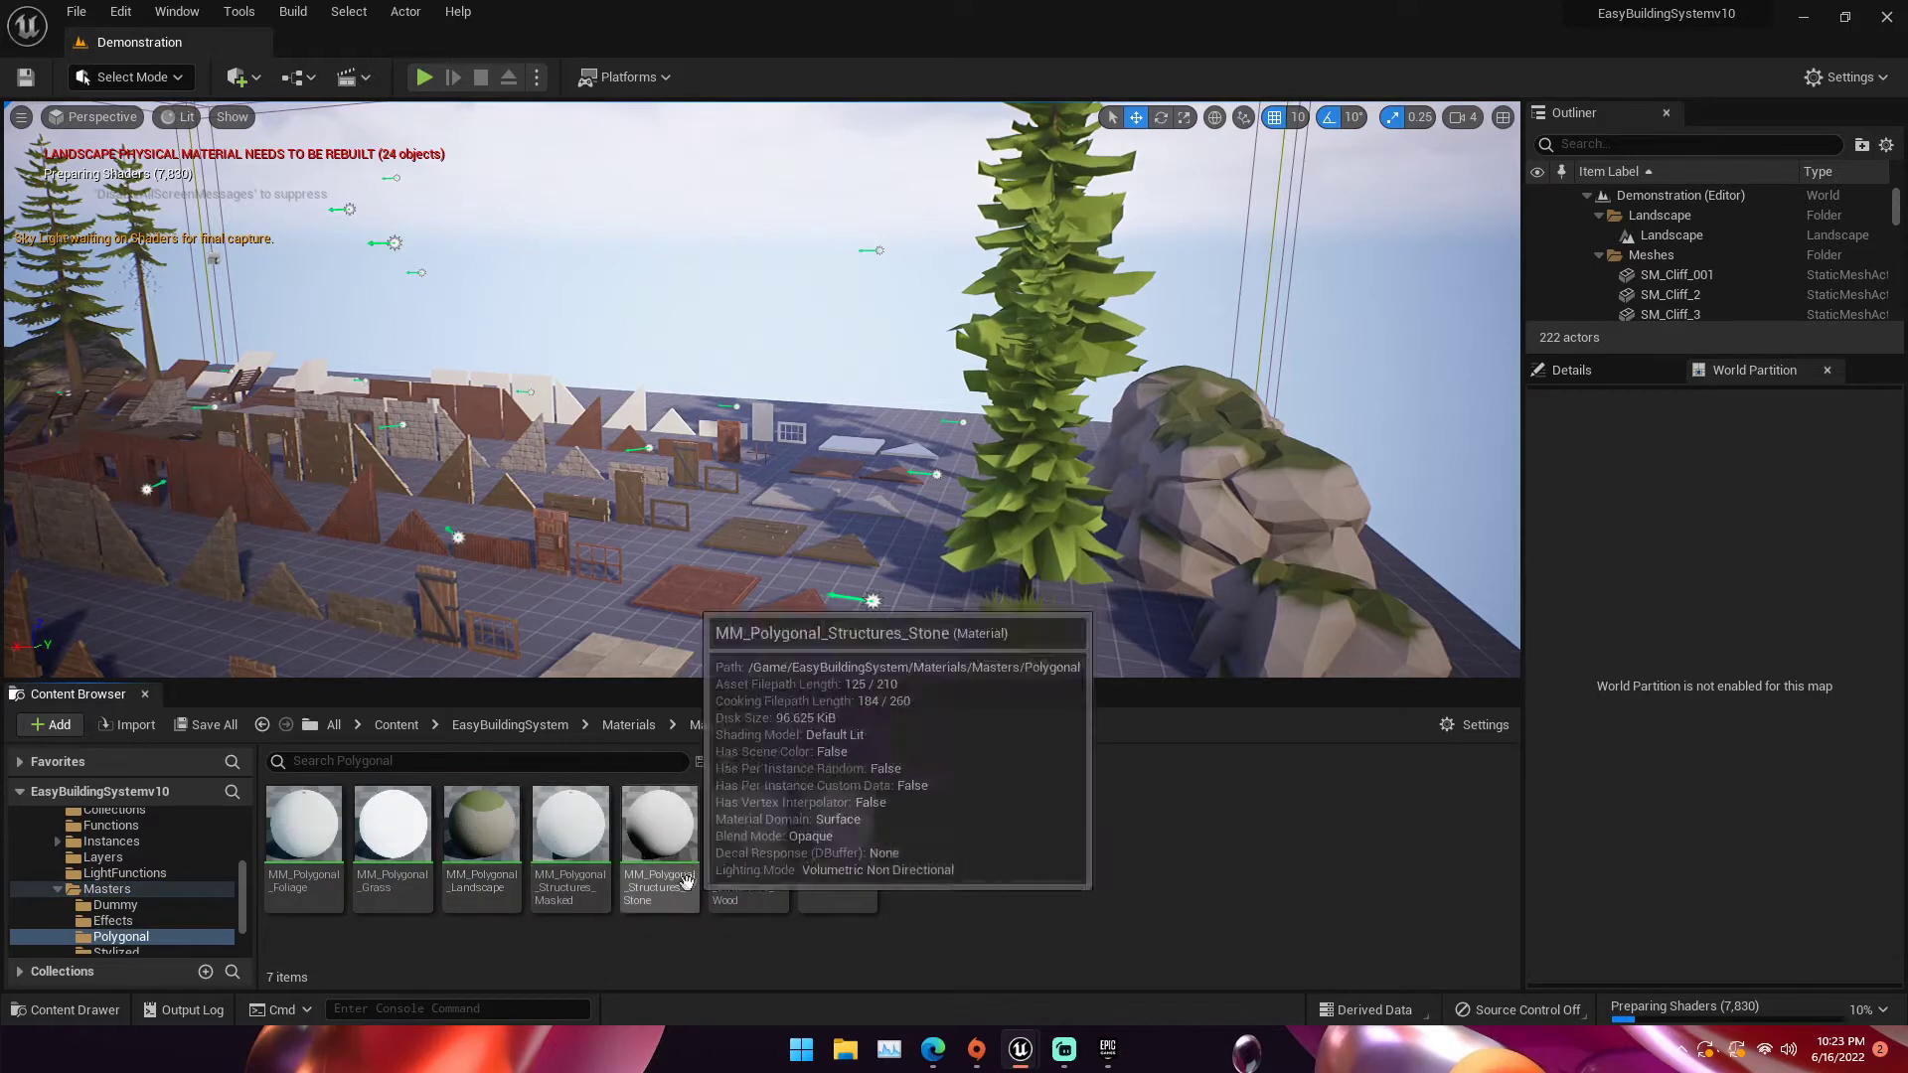
pyautogui.click(712, 724)
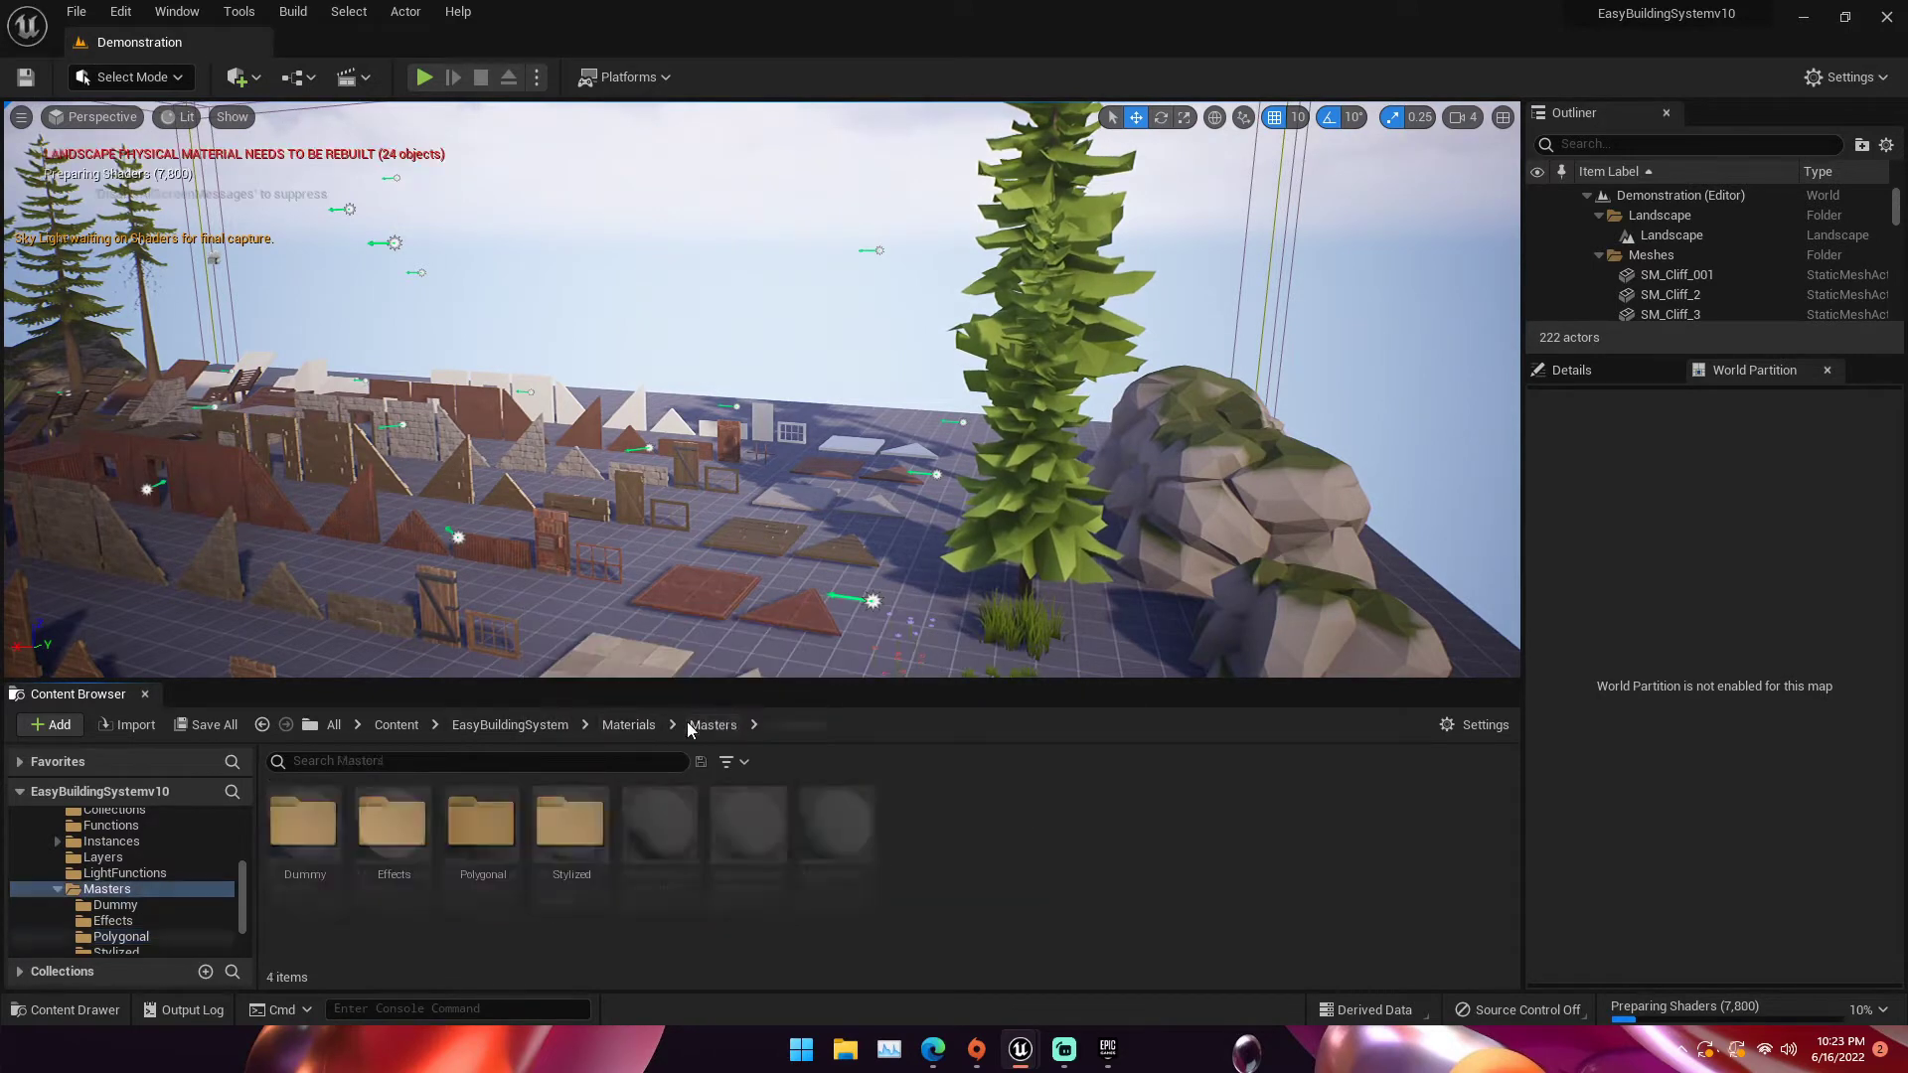
pyautogui.doubleClick(570, 825)
pyautogui.click(481, 830)
pyautogui.click(693, 726)
pyautogui.doubleClick(511, 824)
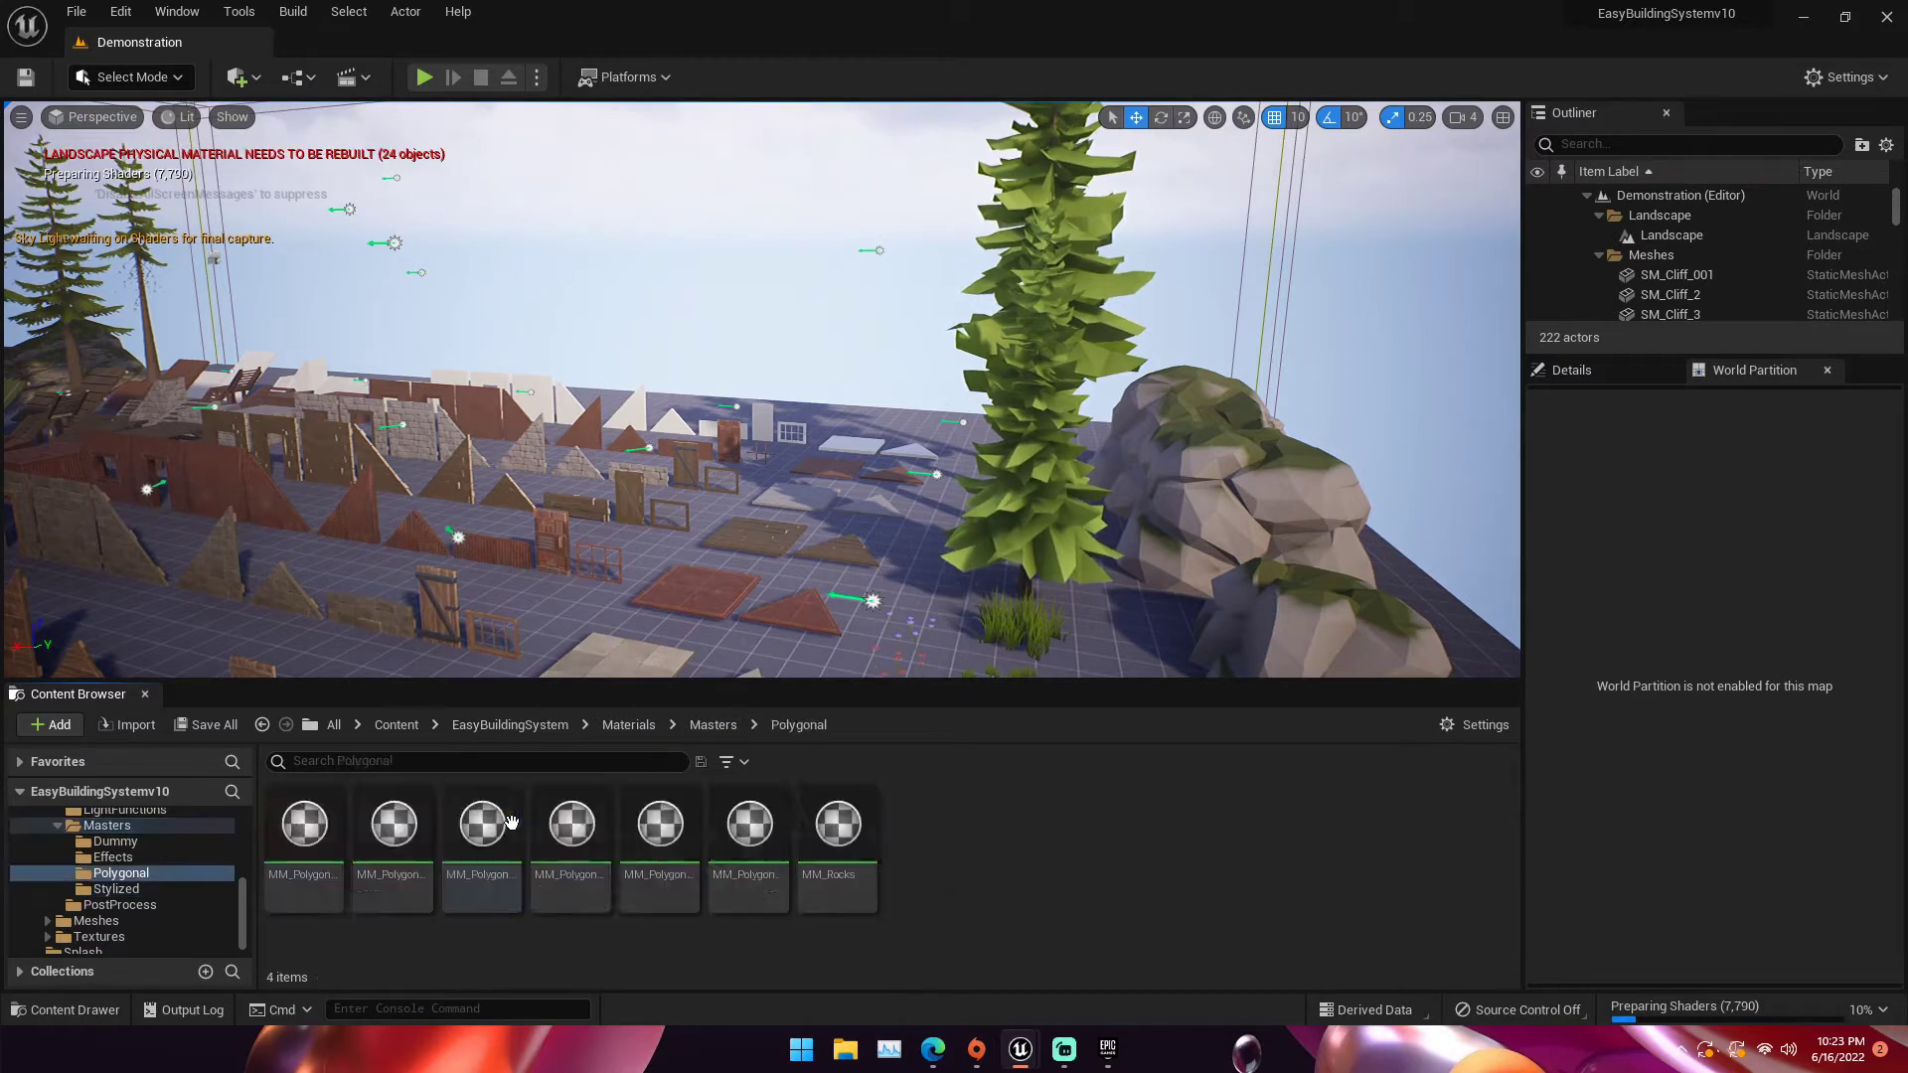
pyautogui.click(484, 832)
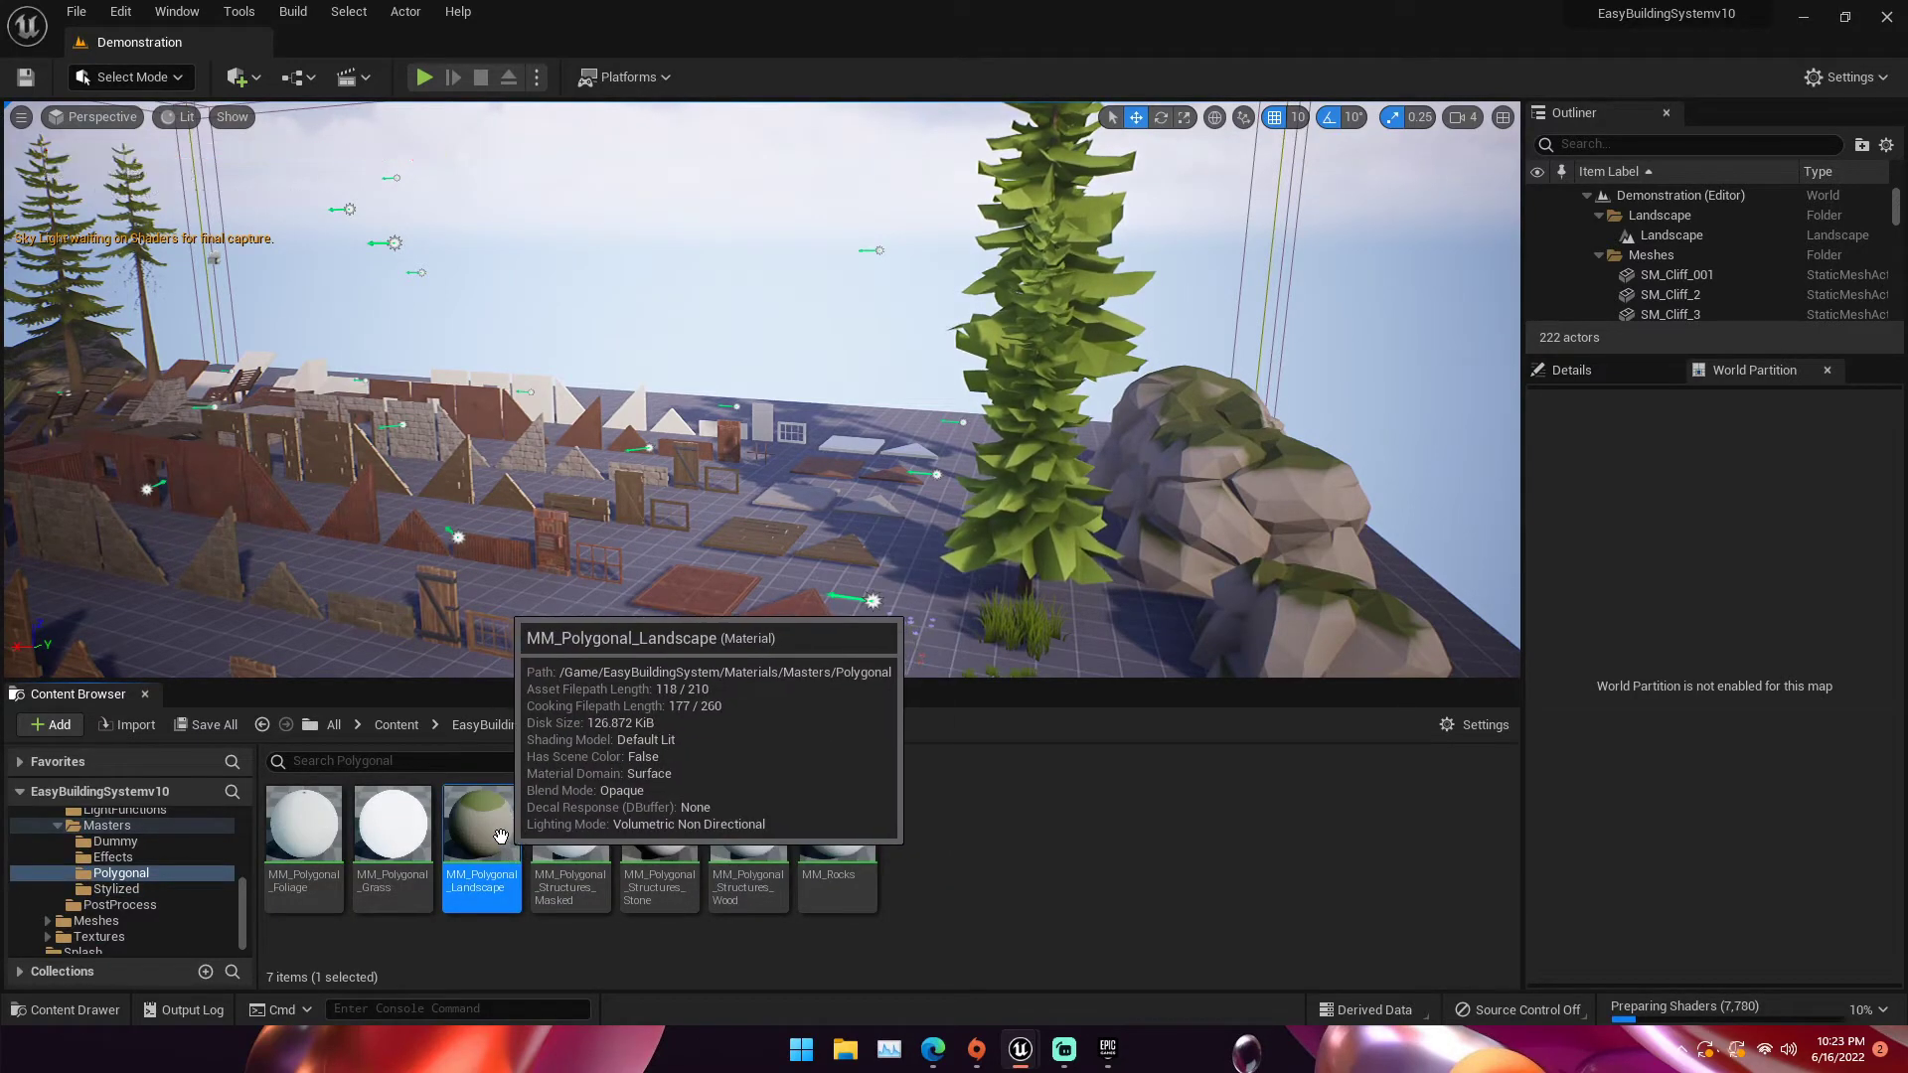
# Start migrating MM_Polygonal_Landscape, review the dependent assets in the Asset Report, and accept them all
pyautogui.rightClick(504, 836)
pyautogui.moveTo(604, 566)
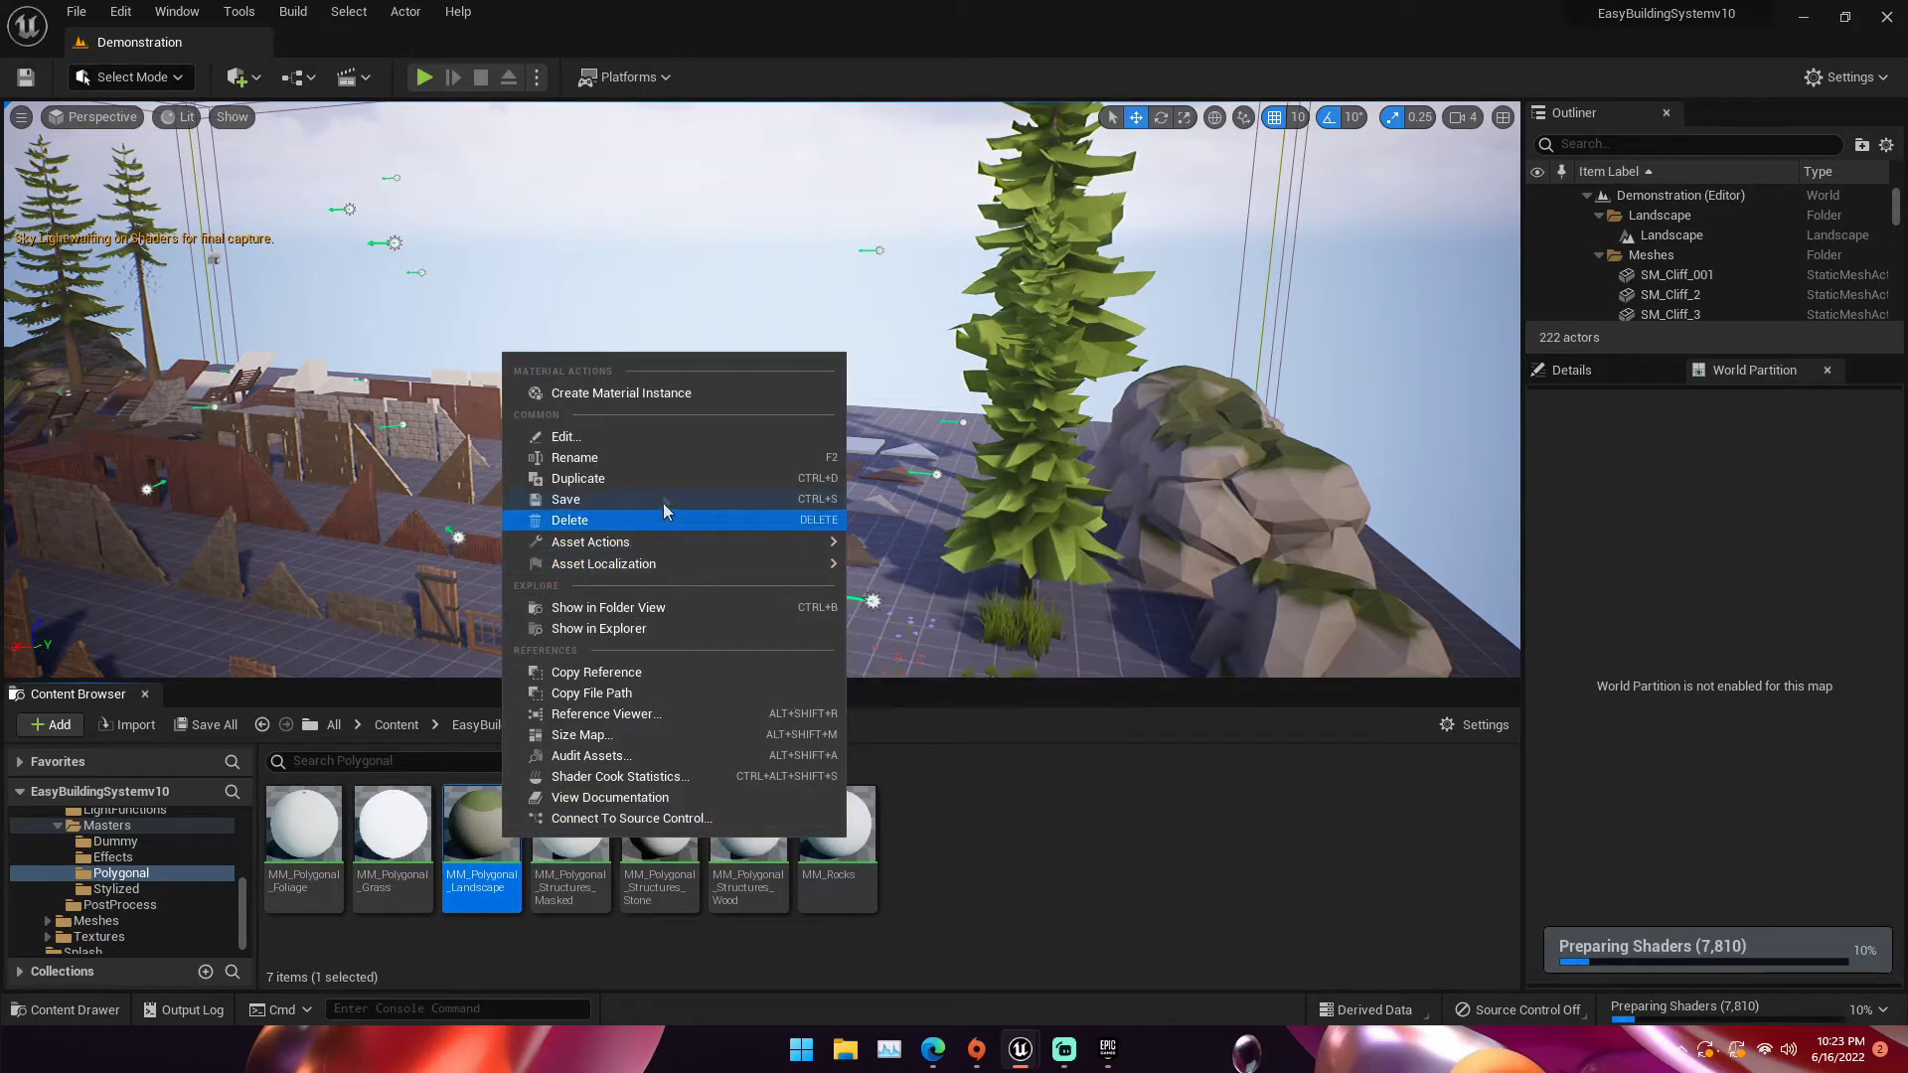
pyautogui.moveTo(729, 541)
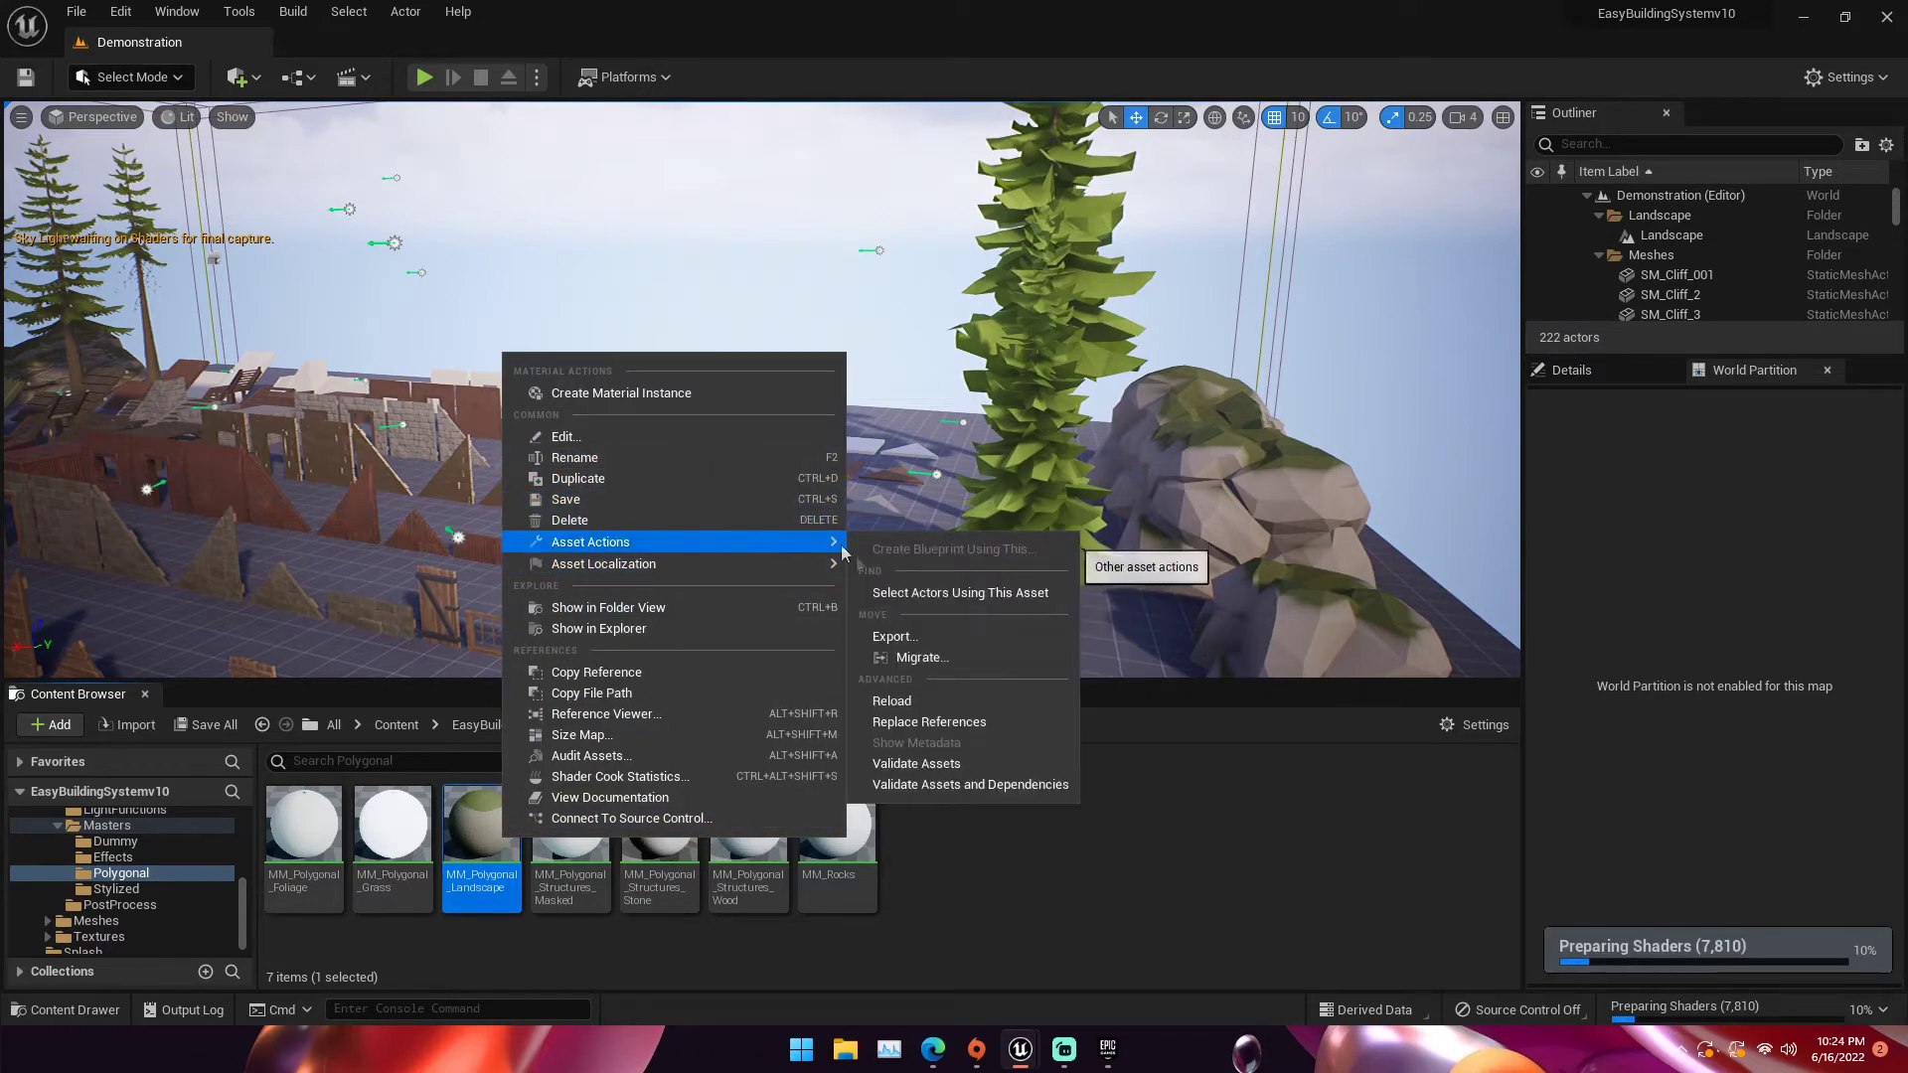
pyautogui.click(920, 657)
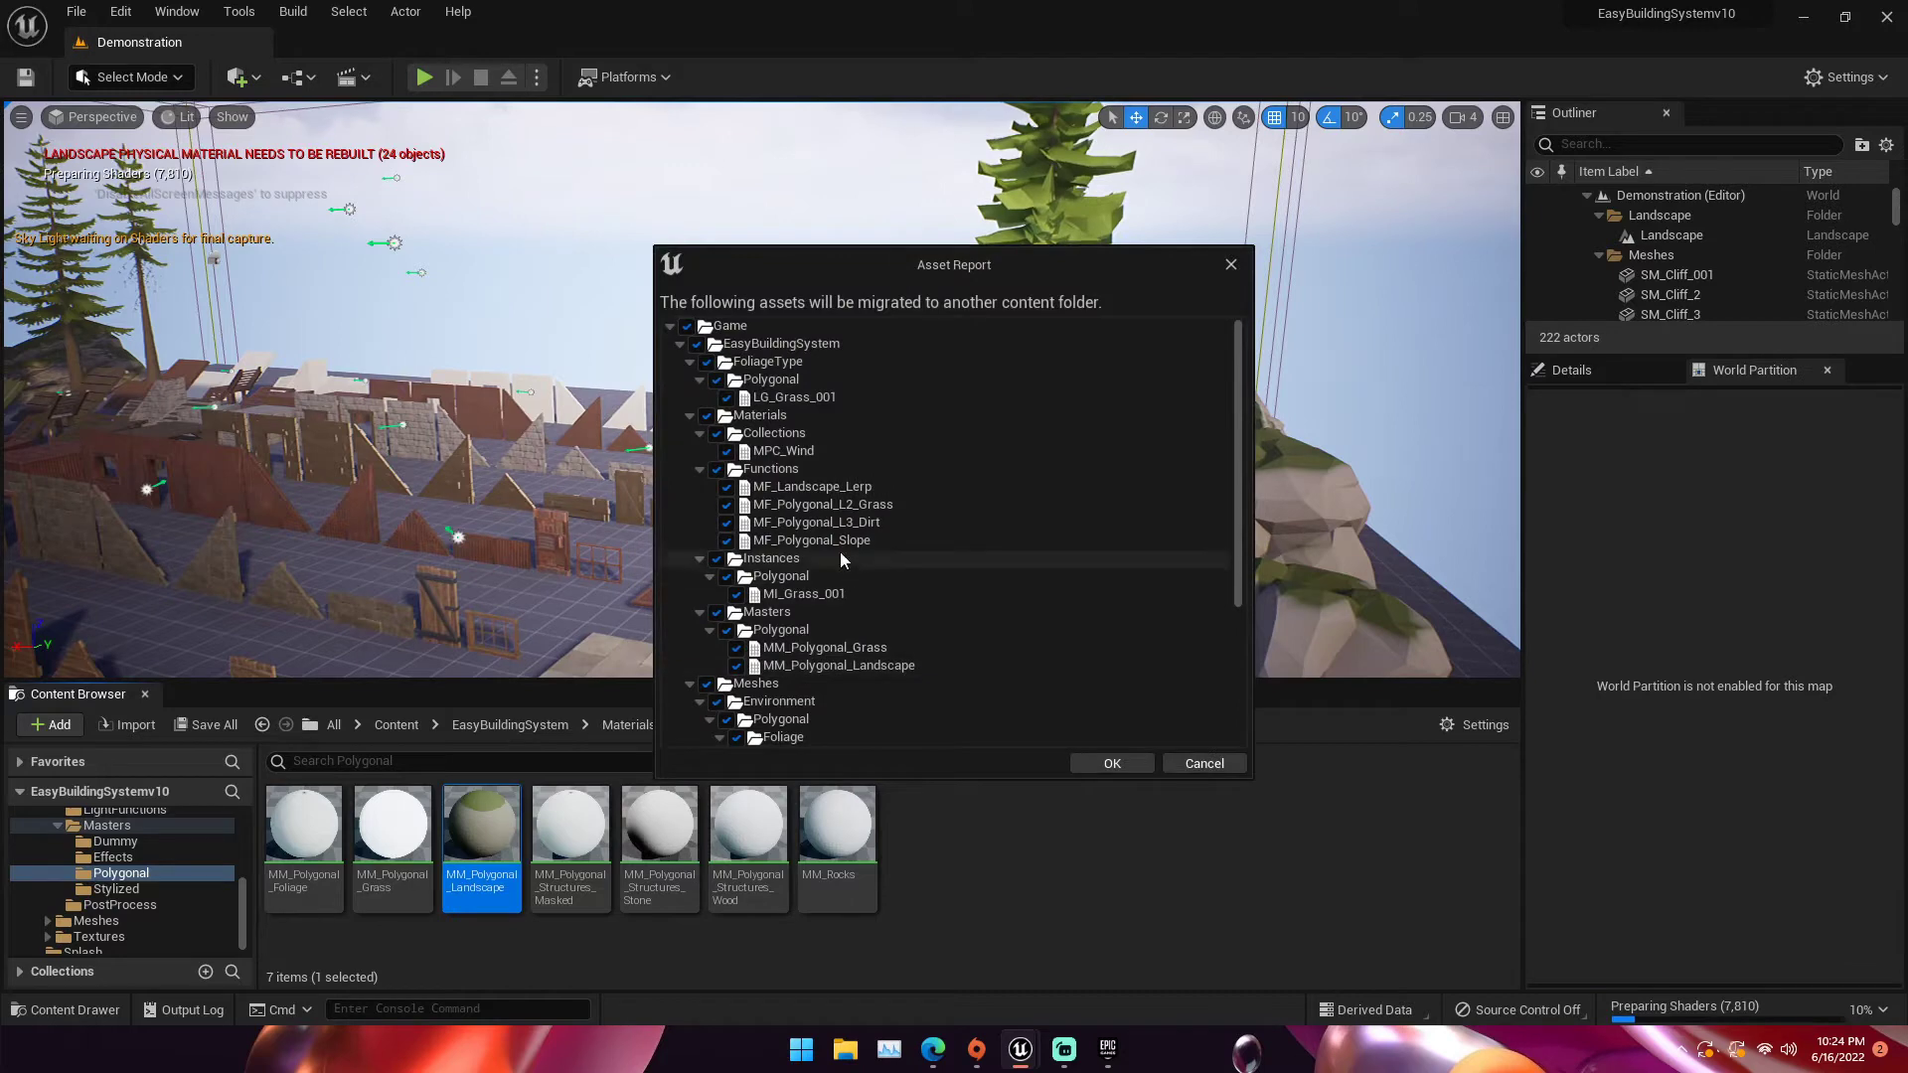
pyautogui.scroll(-3, 827, 491)
pyautogui.scroll(5, 819, 507)
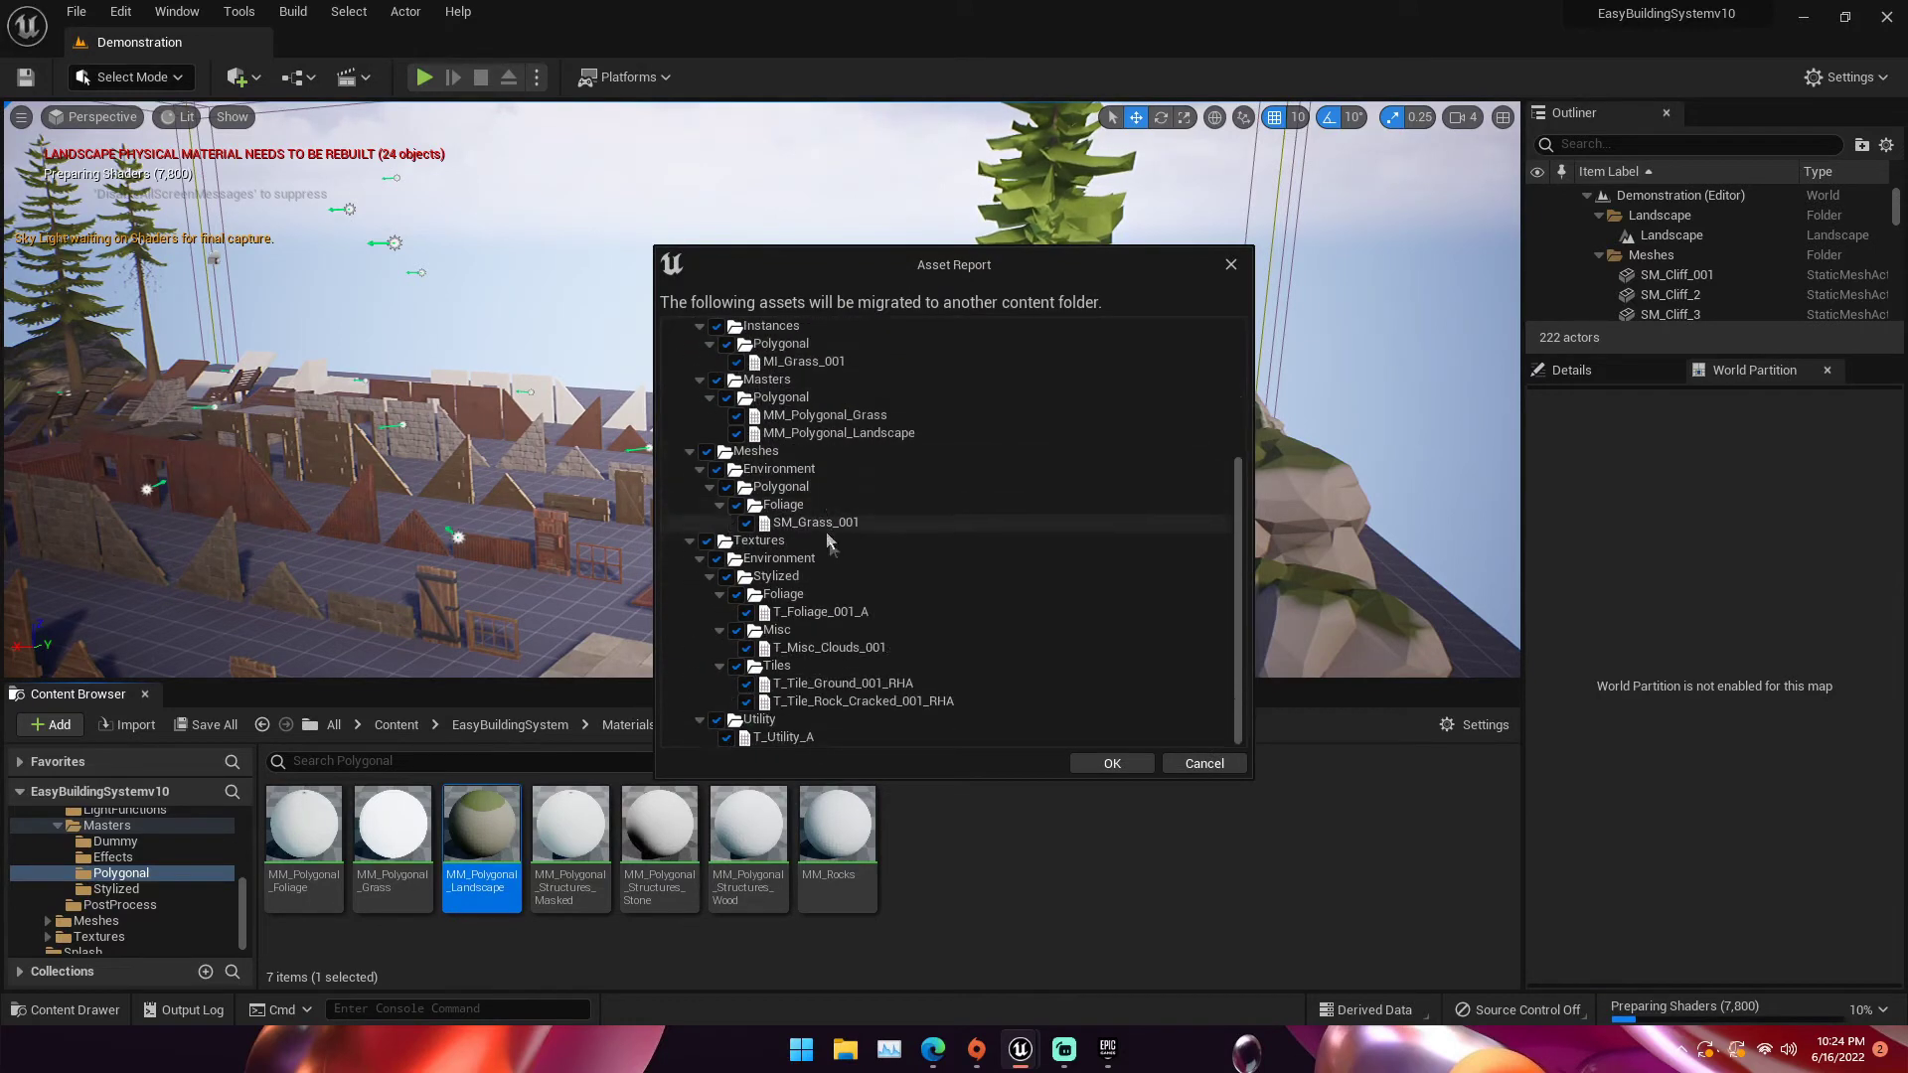
pyautogui.click(1111, 763)
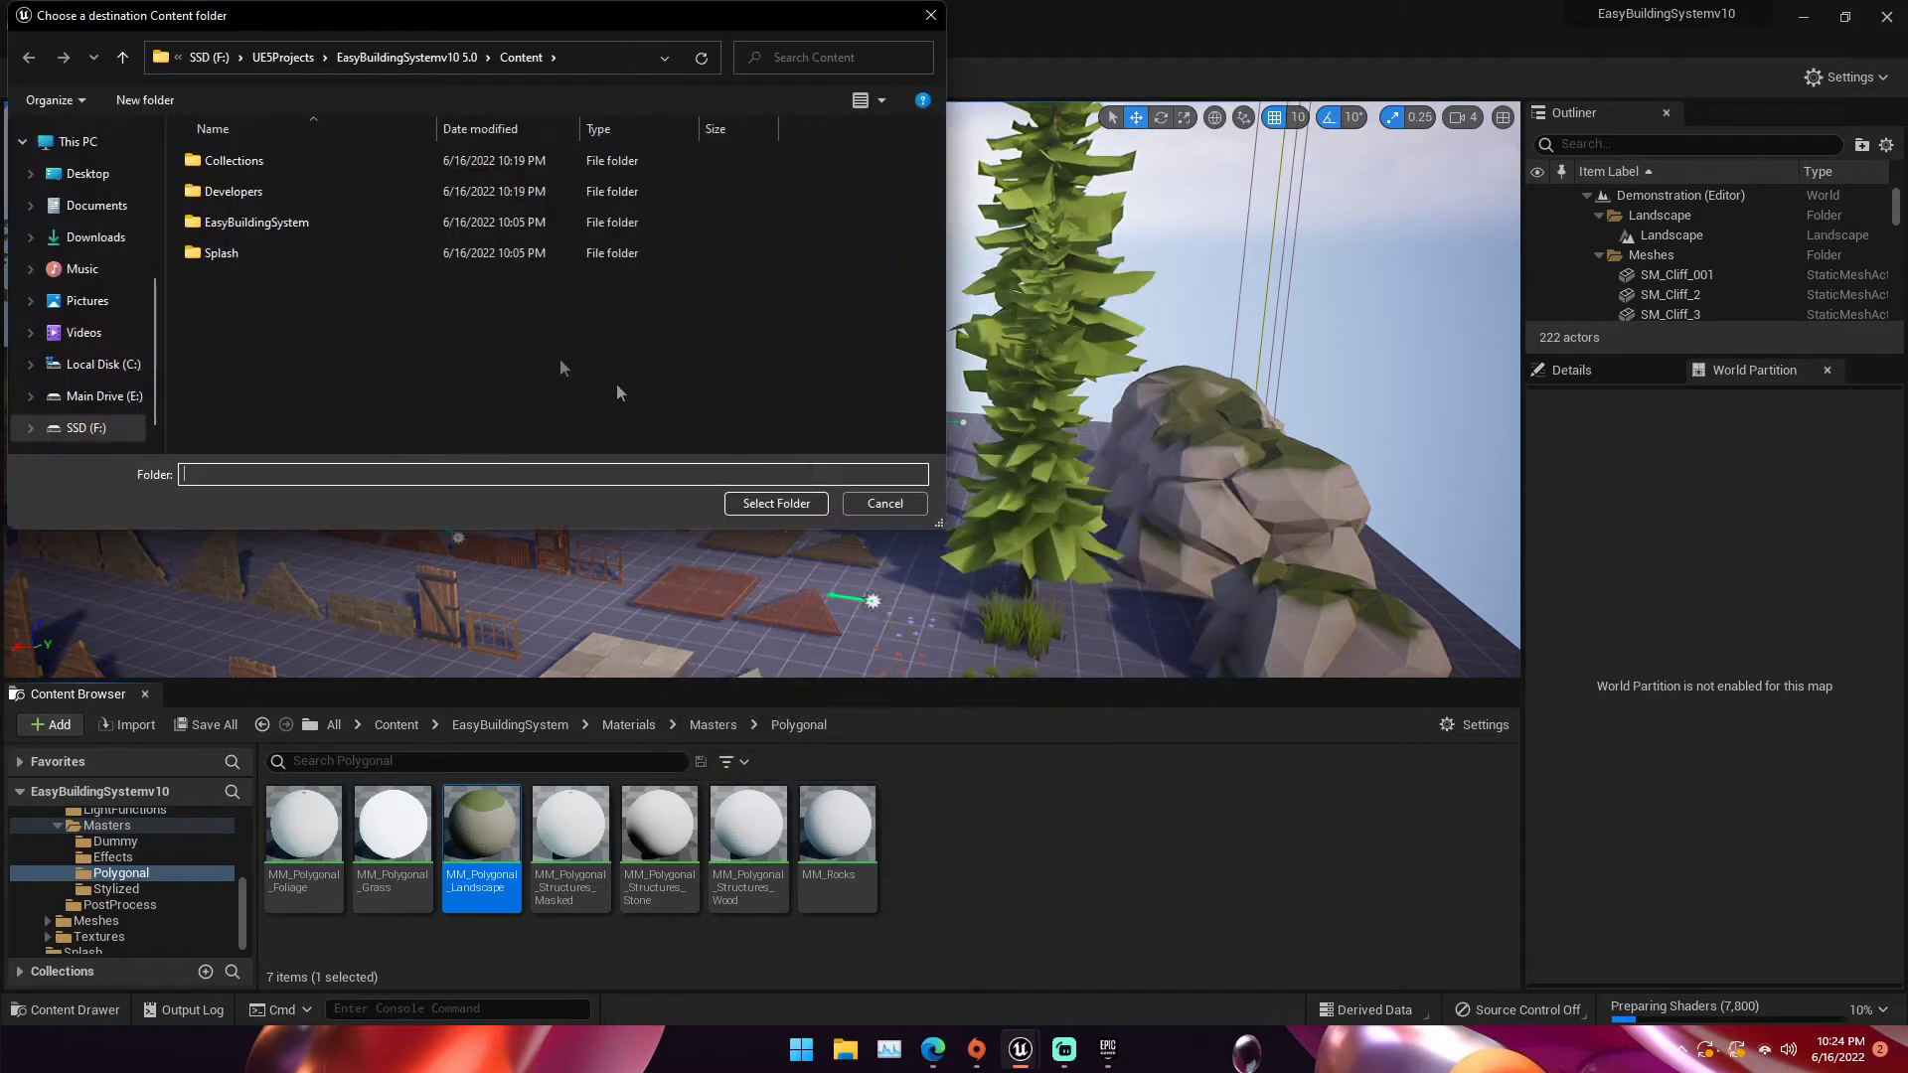
# Choose the Content folder of the LyraStarterGame project in UE5Projects as the migration destination
pyautogui.click(283, 57)
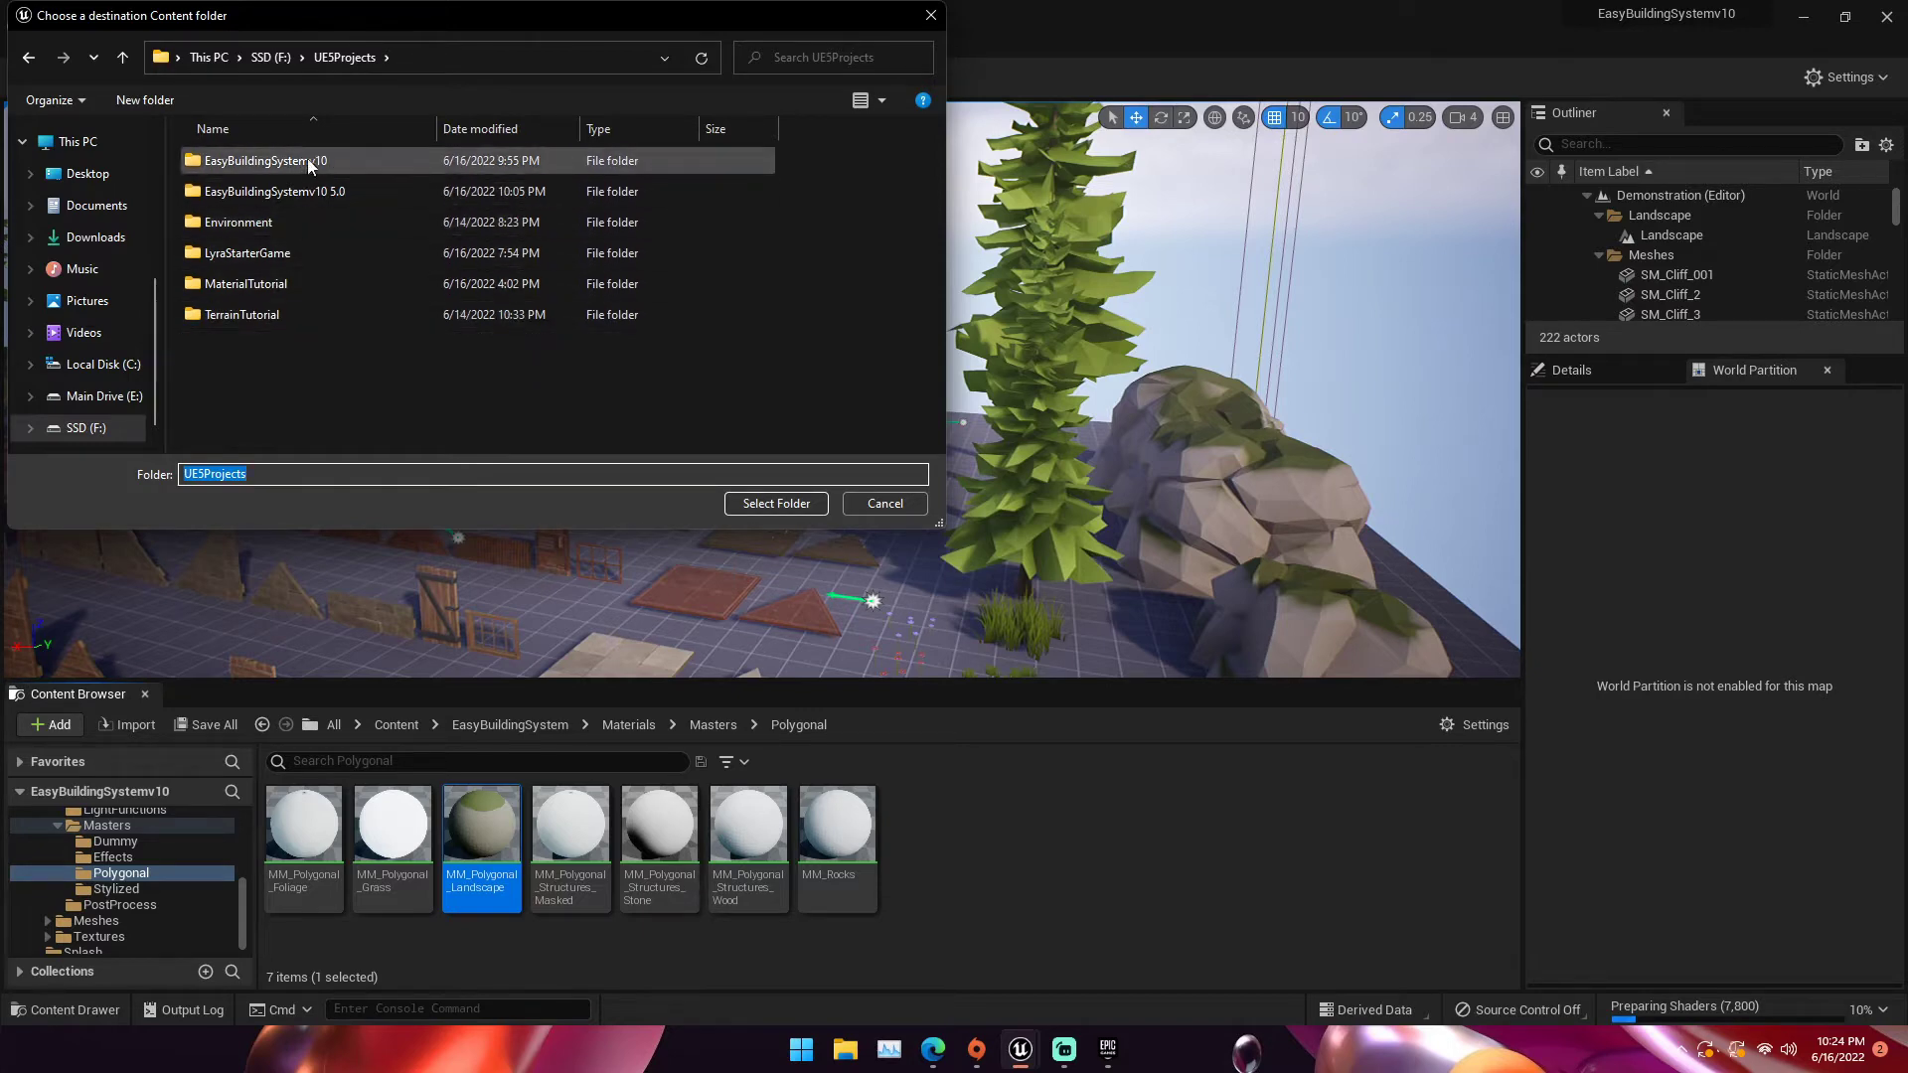
pyautogui.doubleClick(298, 254)
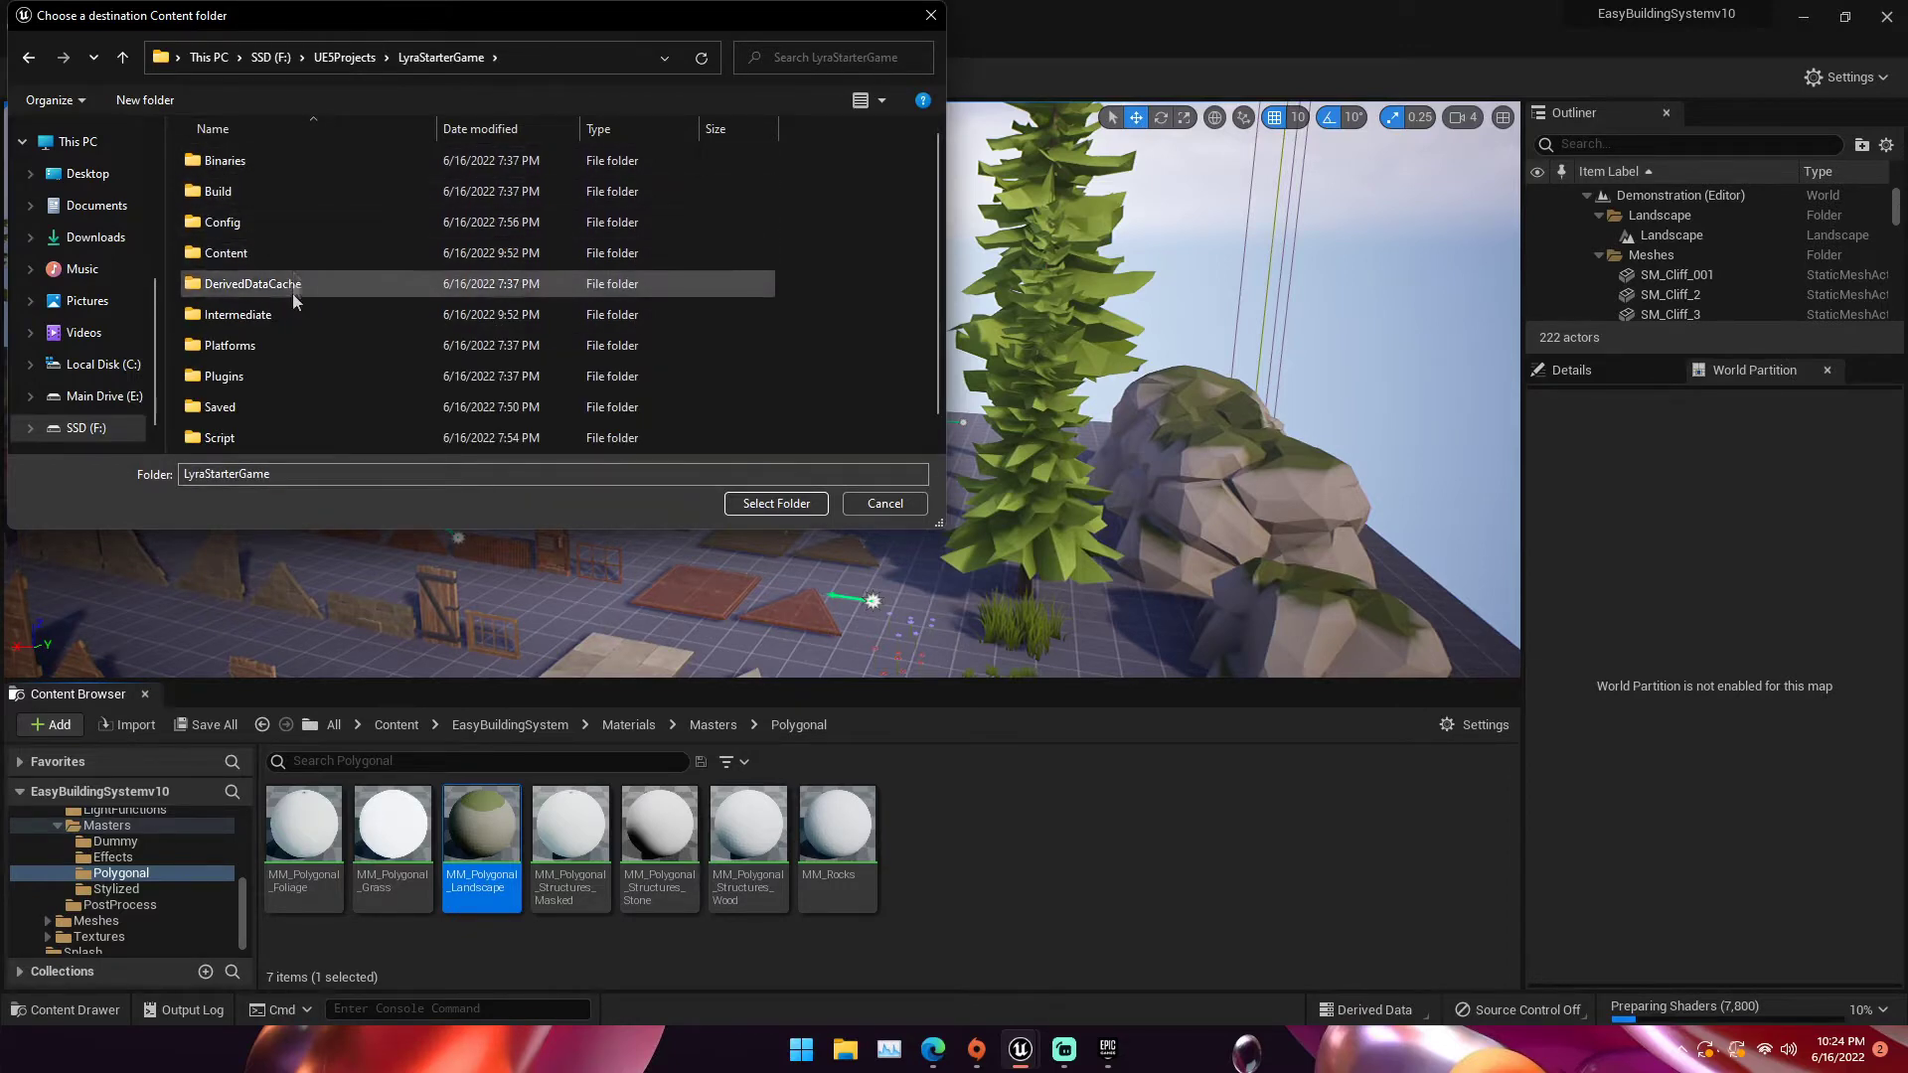
pyautogui.scroll(-1, 284, 352)
pyautogui.click(282, 221)
pyautogui.doubleClick(283, 225)
pyautogui.scroll(-3, 276, 288)
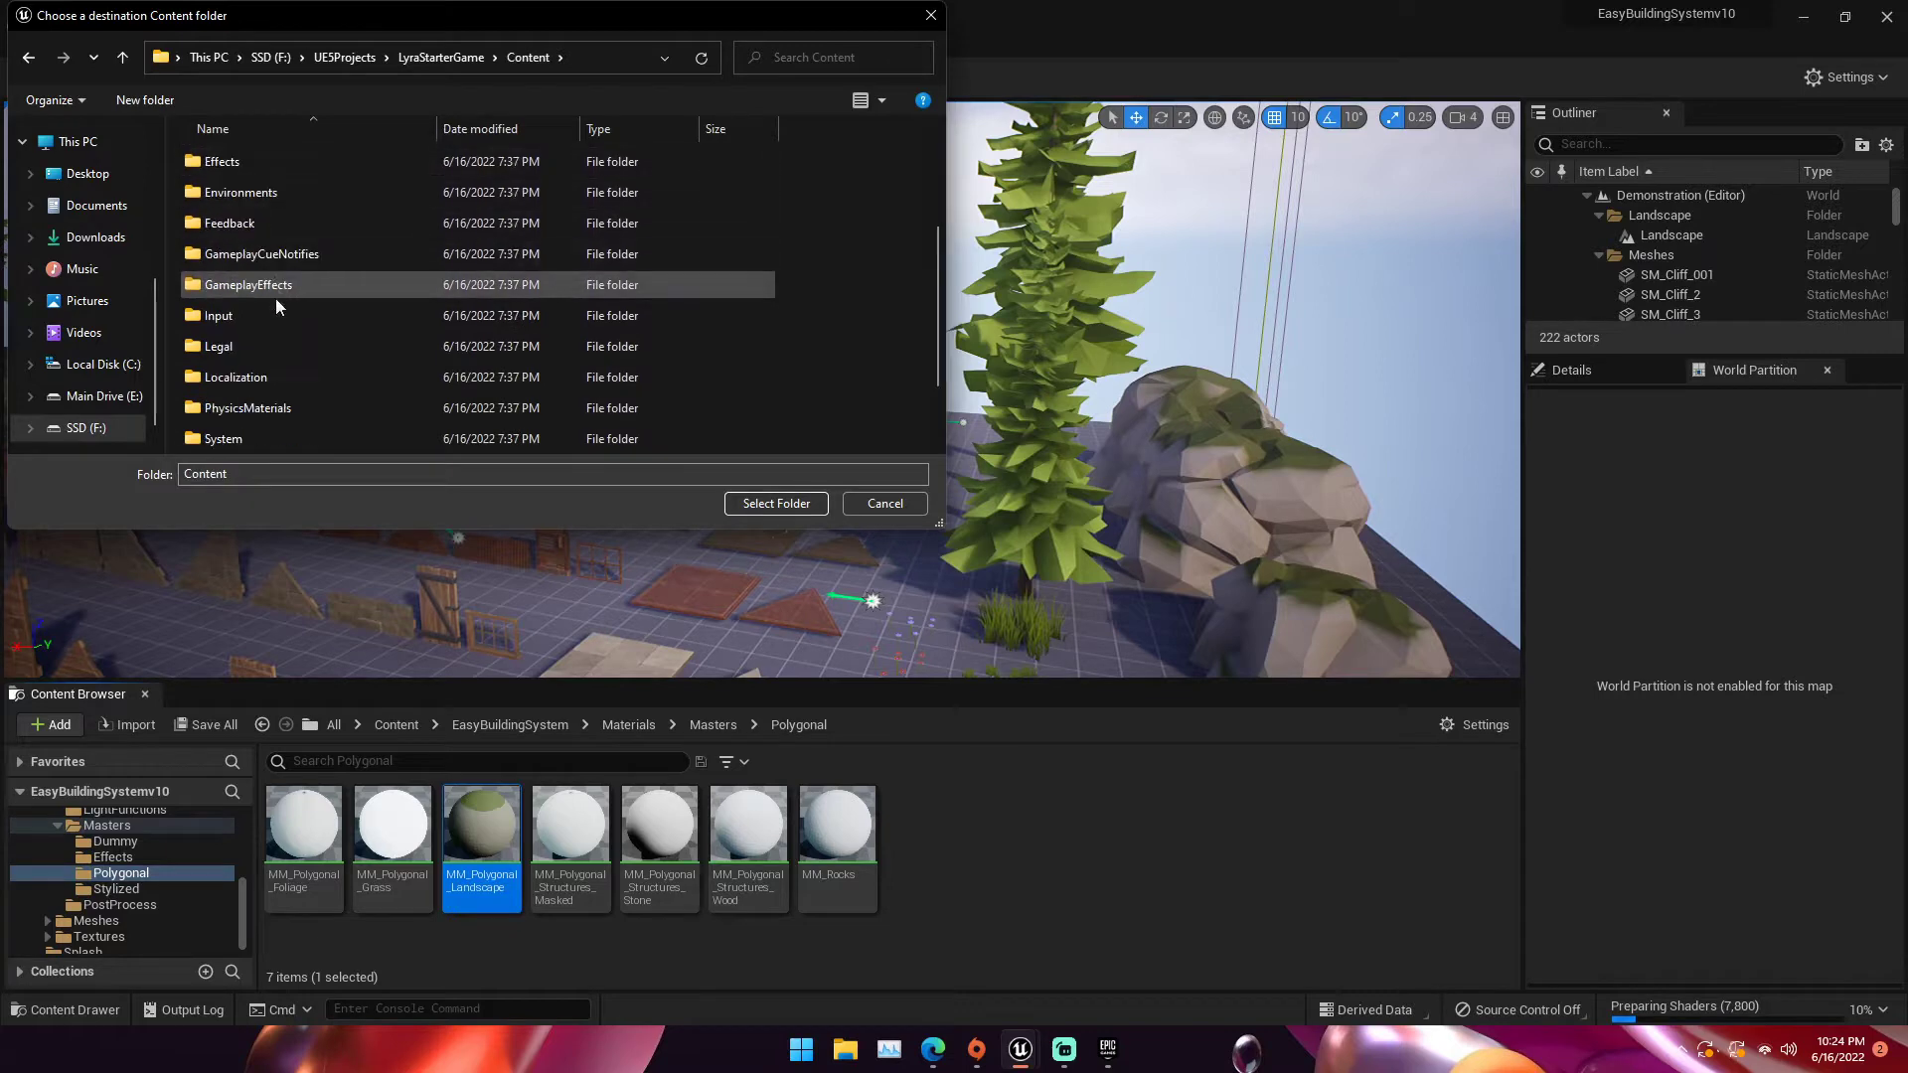
pyautogui.scroll(3, 283, 328)
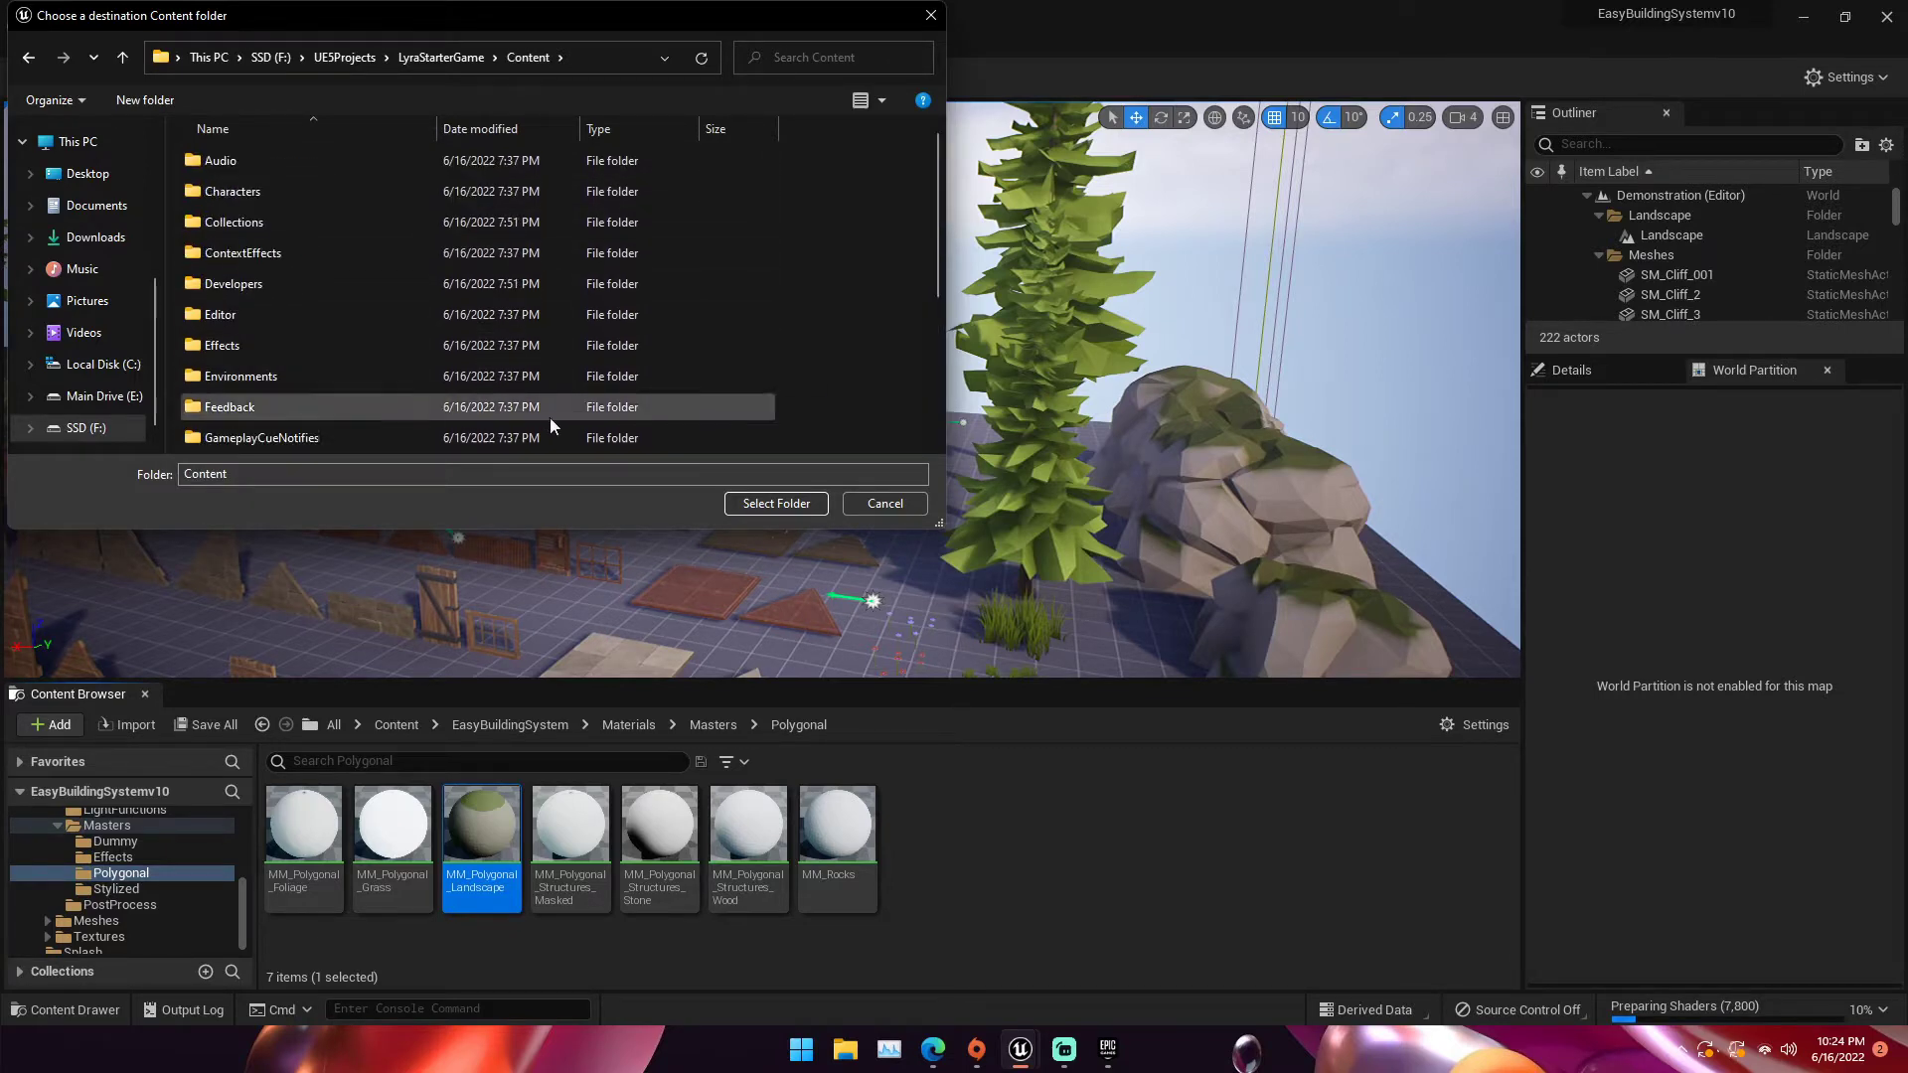
pyautogui.click(789, 503)
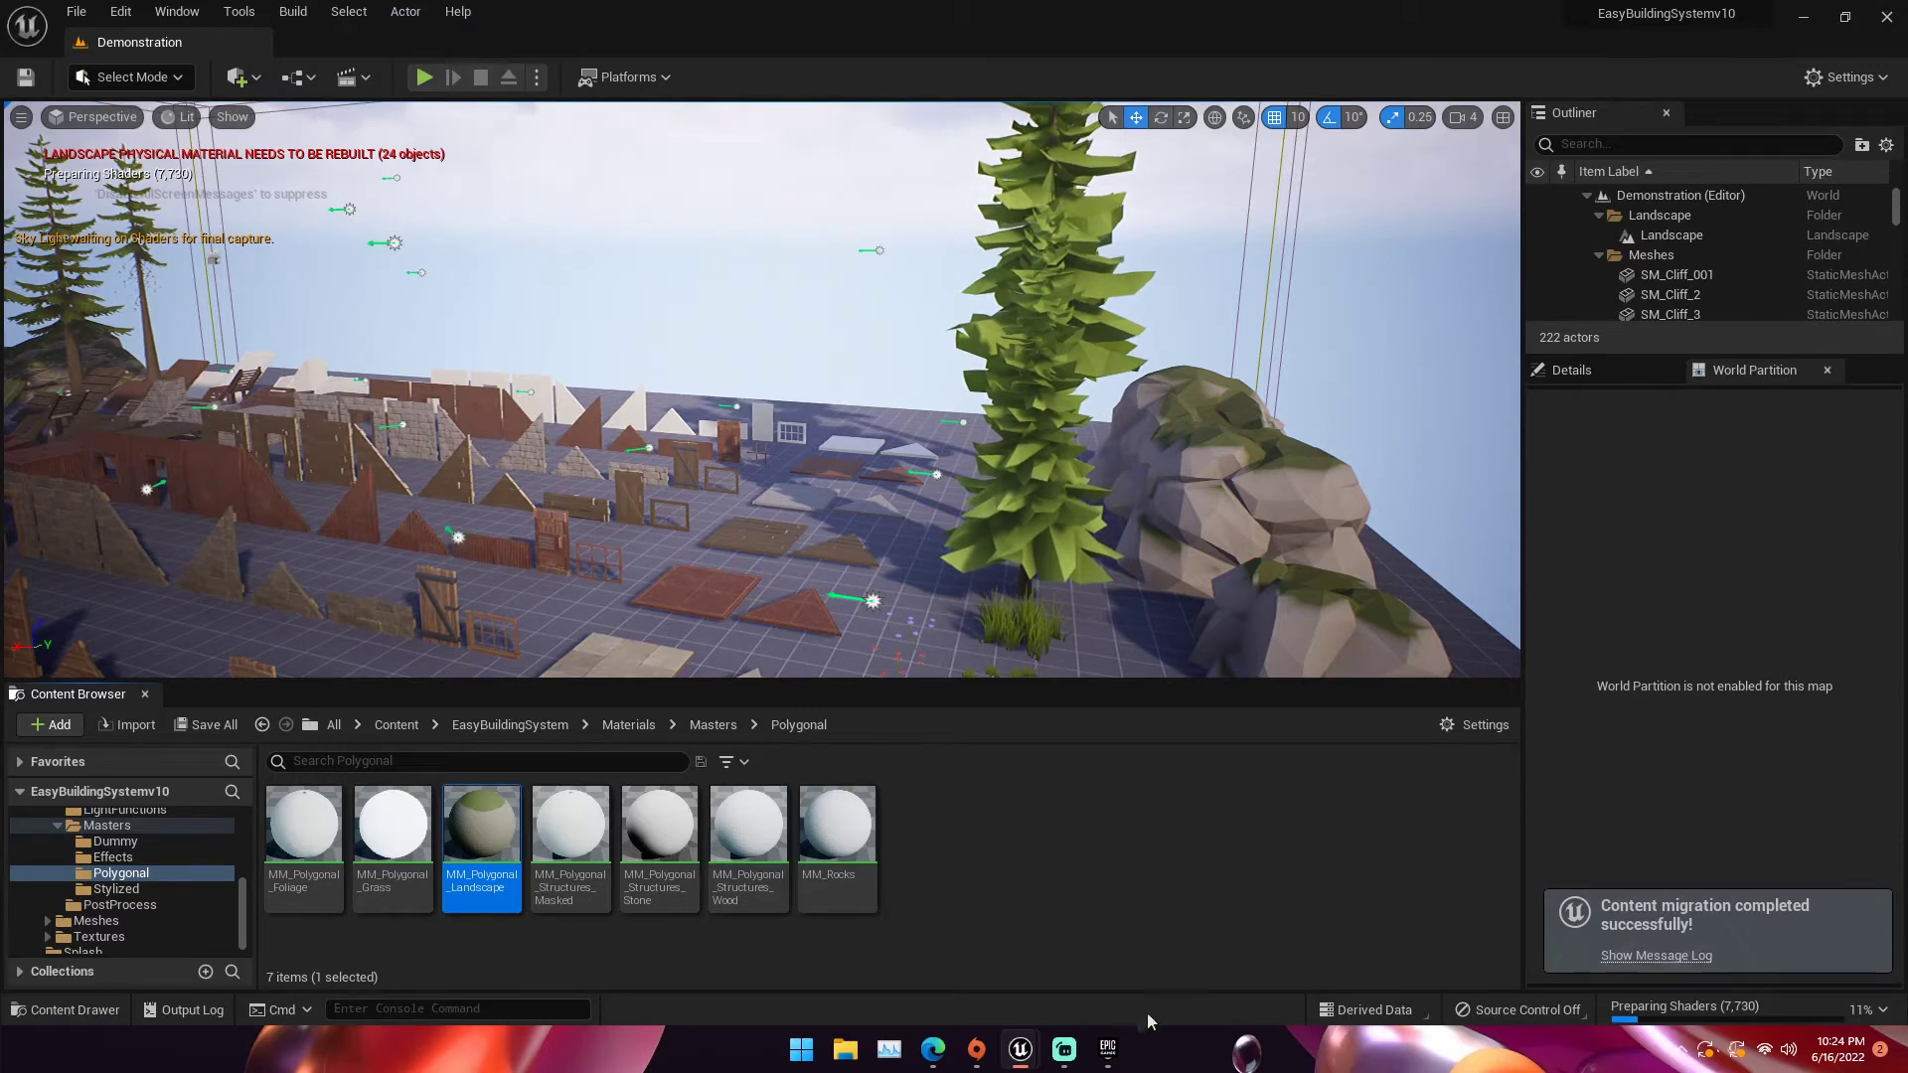
# Switch back to the LyraStarterGame editor and open the migrated EasyBuildingSystem content folder
pyautogui.click(1108, 1049)
pyautogui.click(1021, 1050)
pyautogui.click(949, 984)
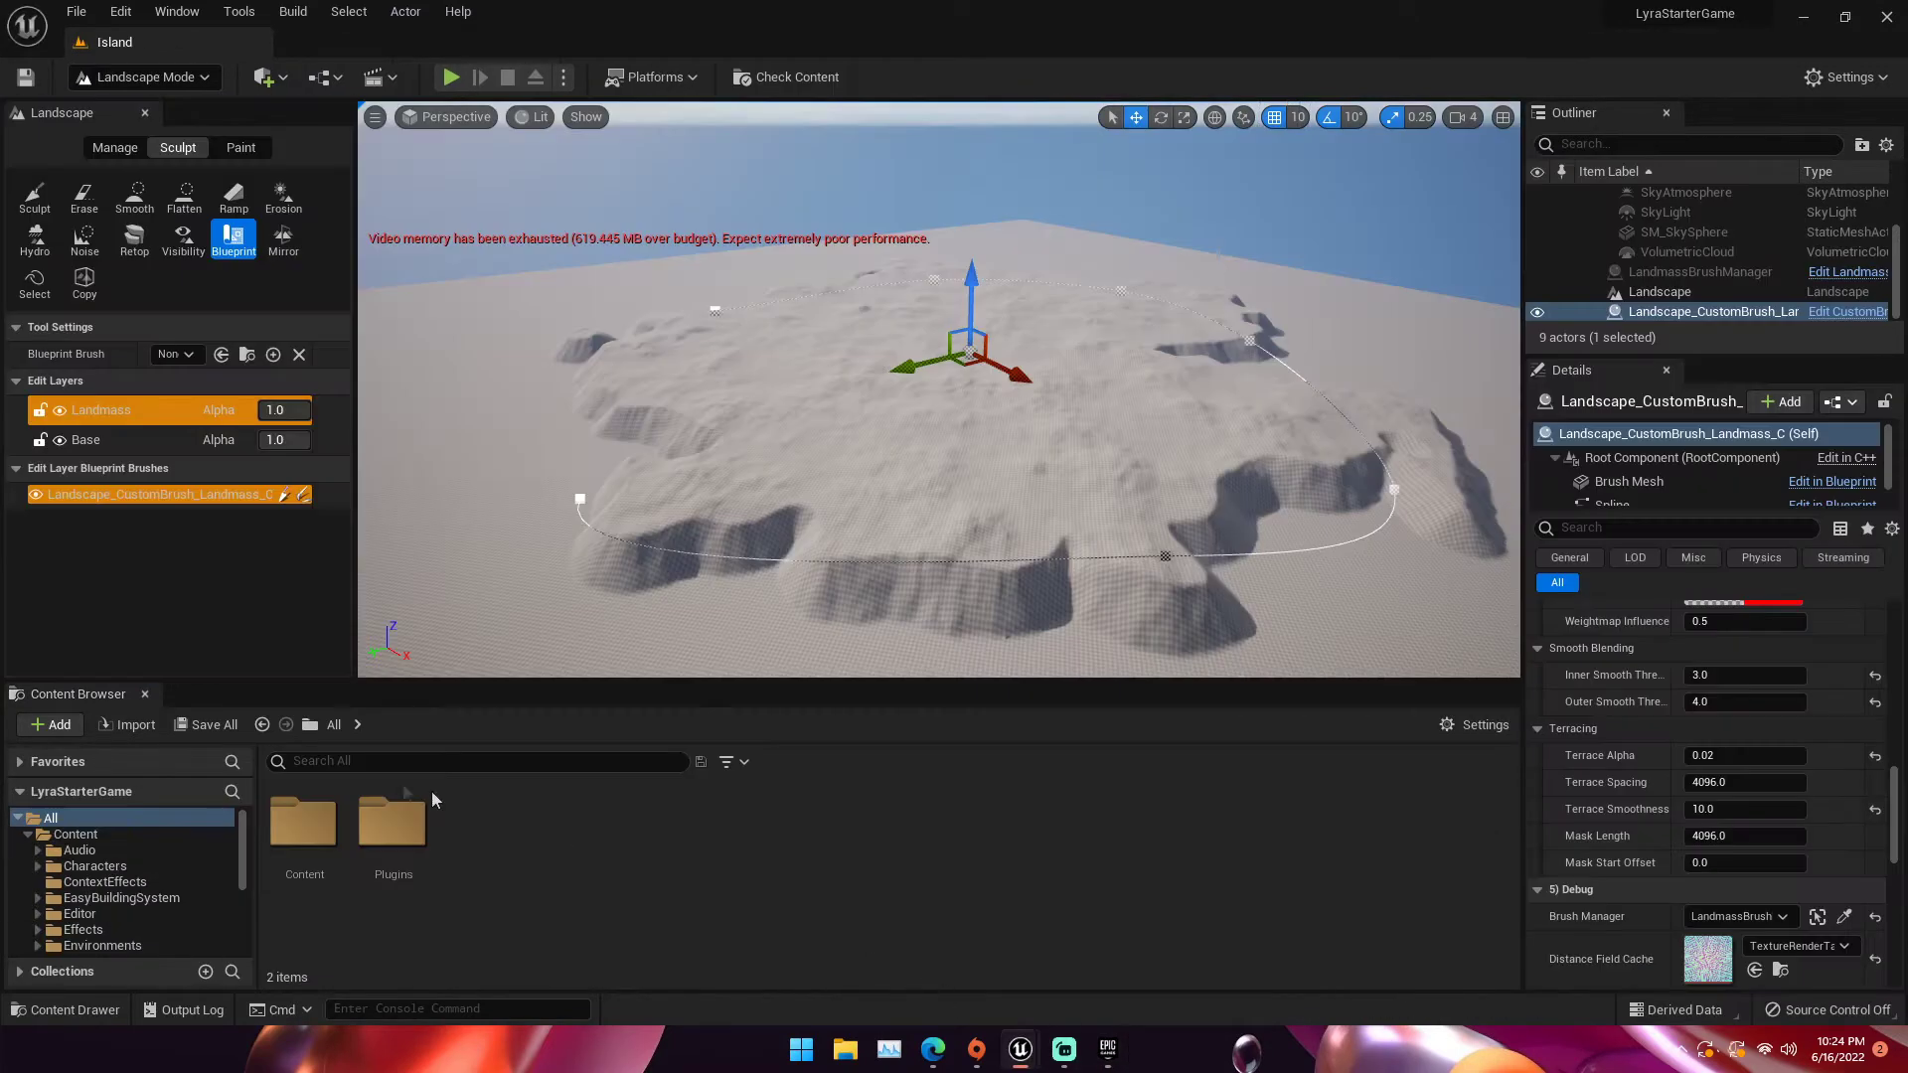
pyautogui.click(115, 897)
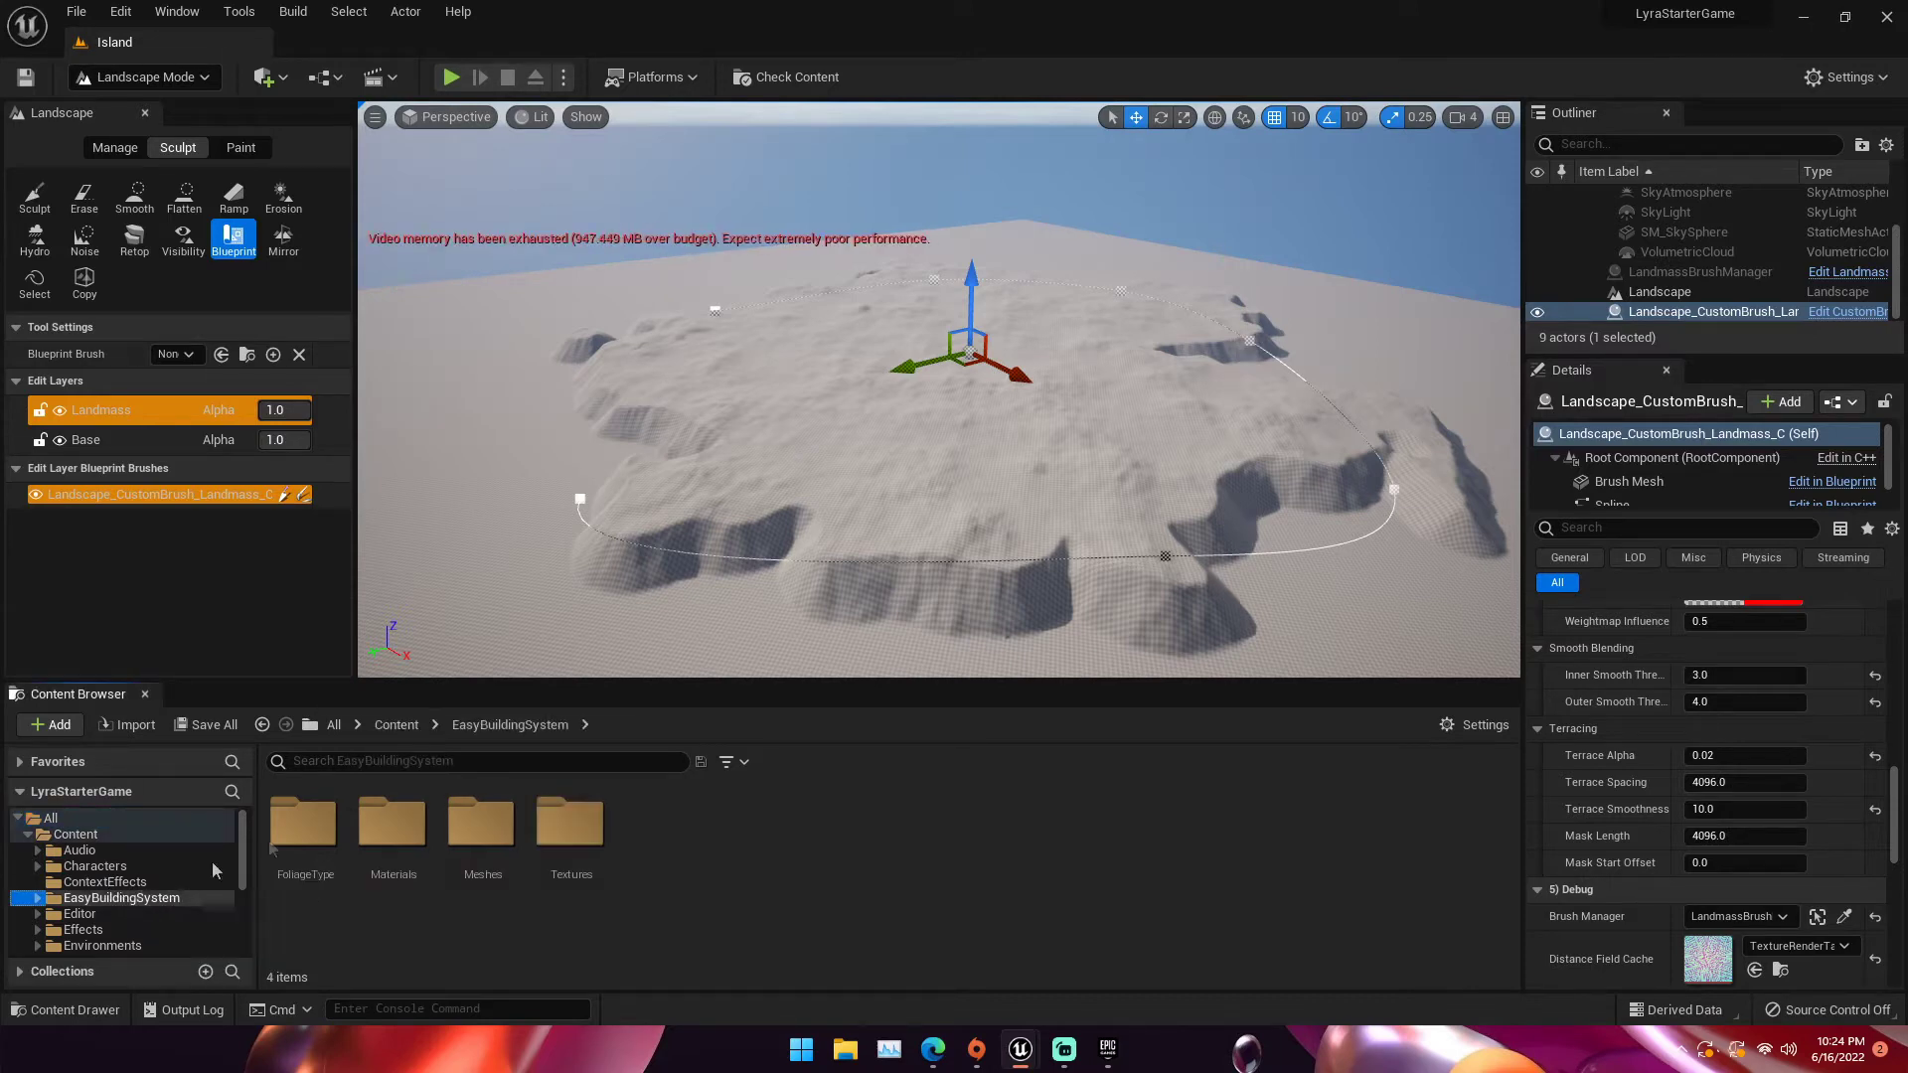
pyautogui.click(134, 883)
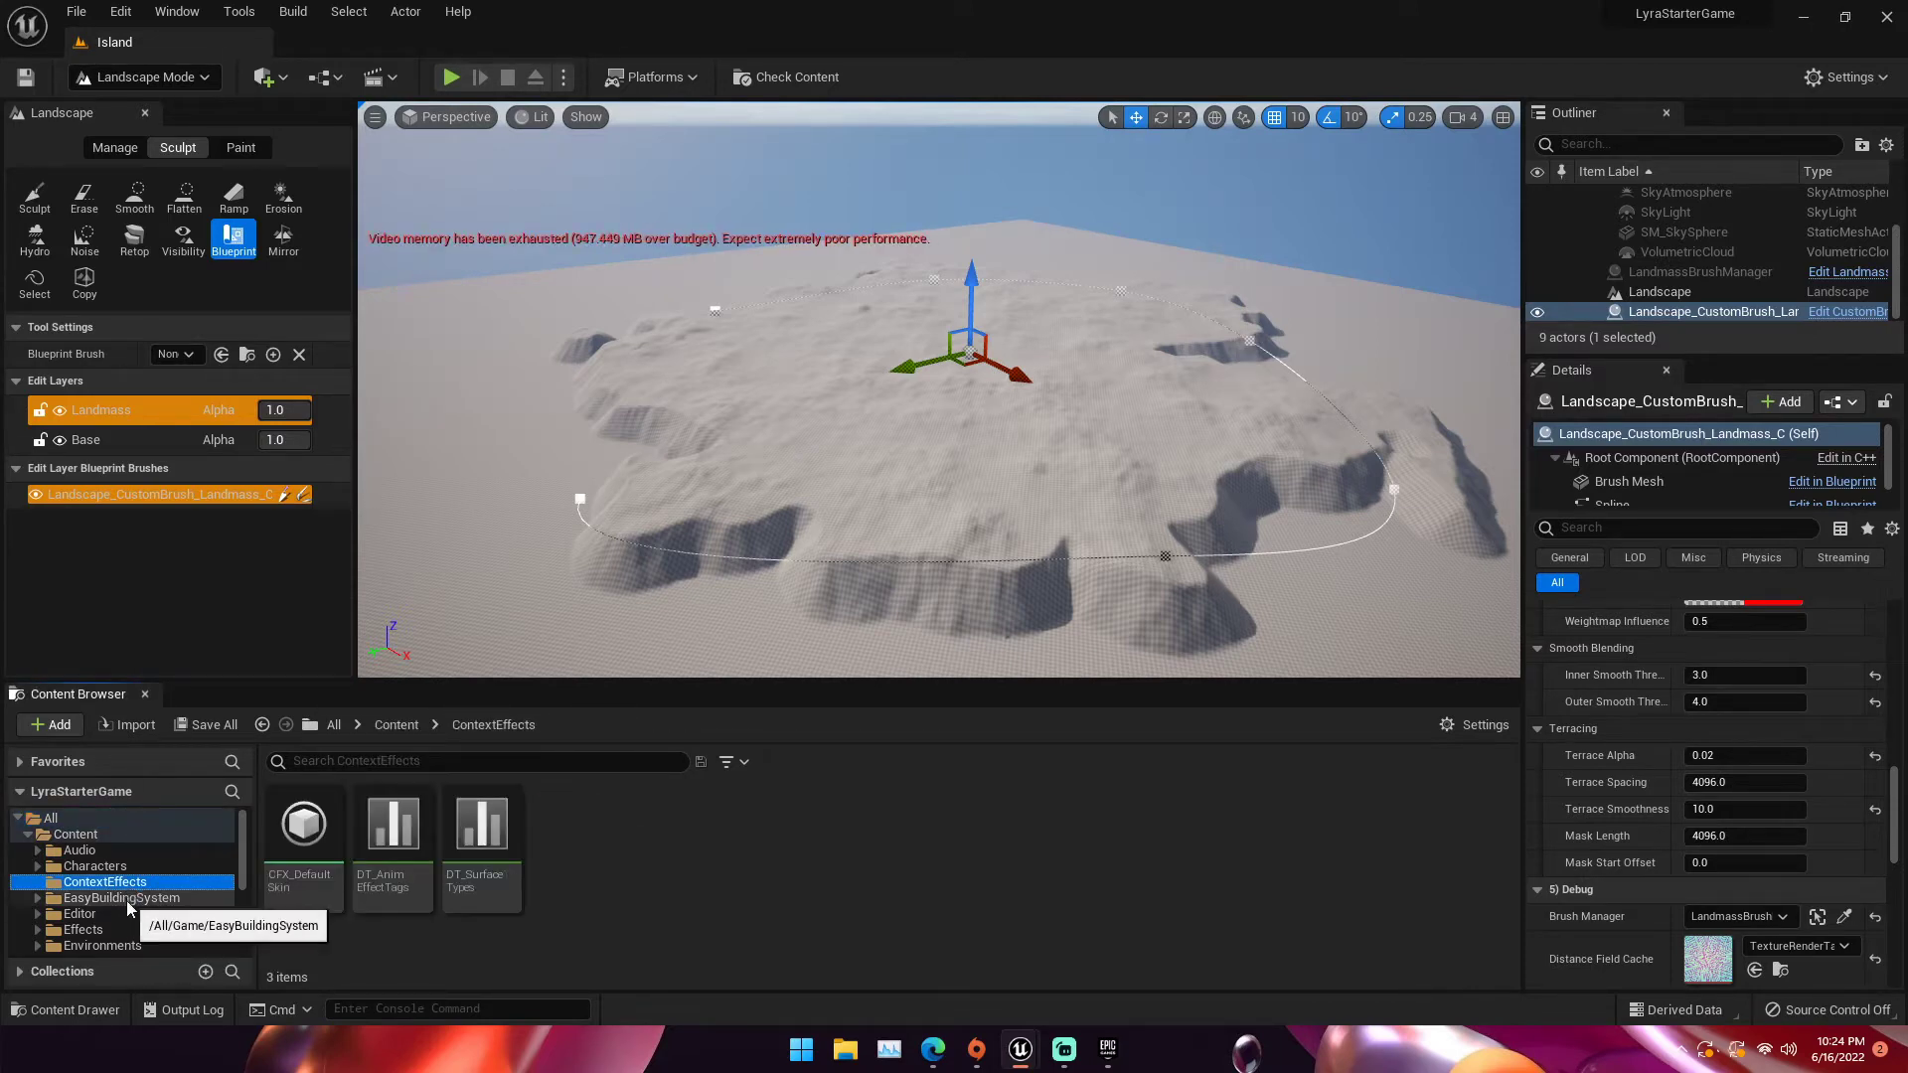
pyautogui.click(134, 899)
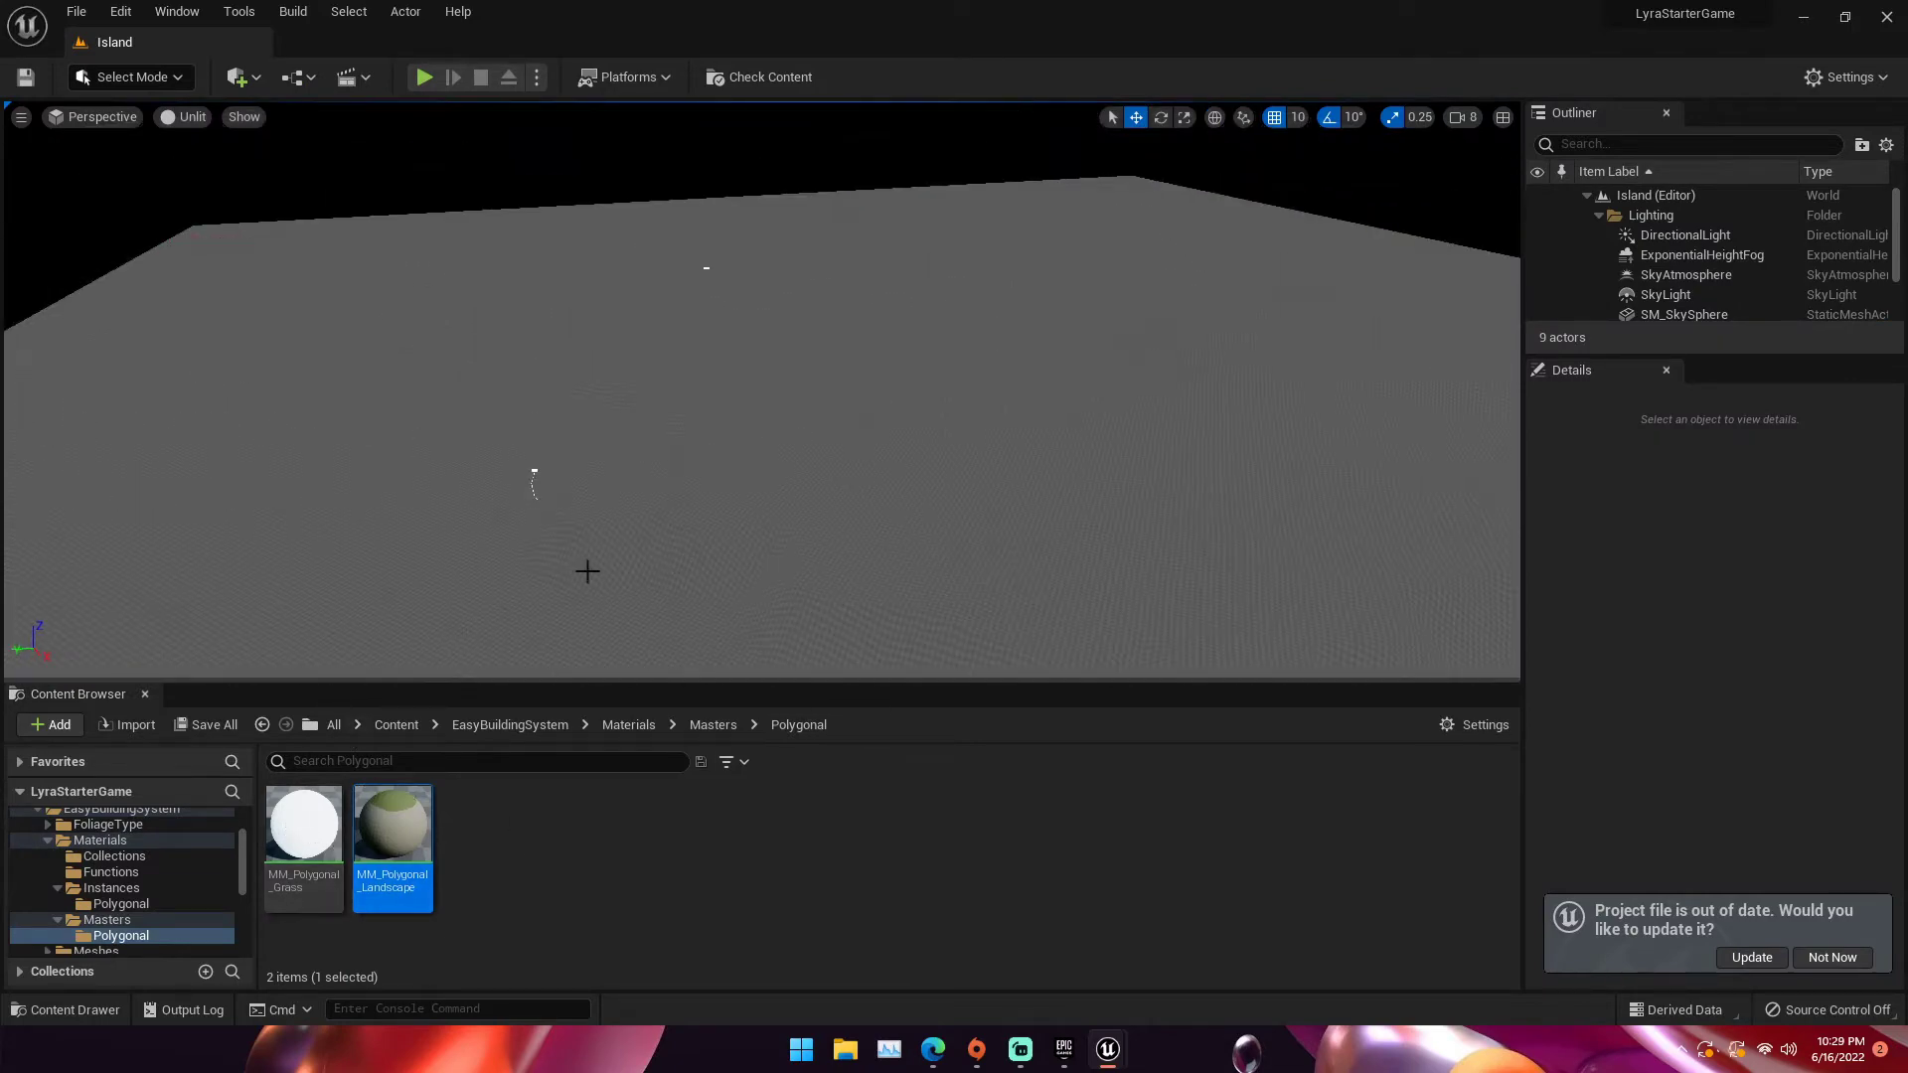
# Decline the out-of-date project file update and bring the island landscape closer into view
pyautogui.moveTo(579, 567); pyautogui.dragTo(495, 470, button='right')
pyautogui.moveTo(1222, 456); pyautogui.dragTo(1098, 441, button='right')
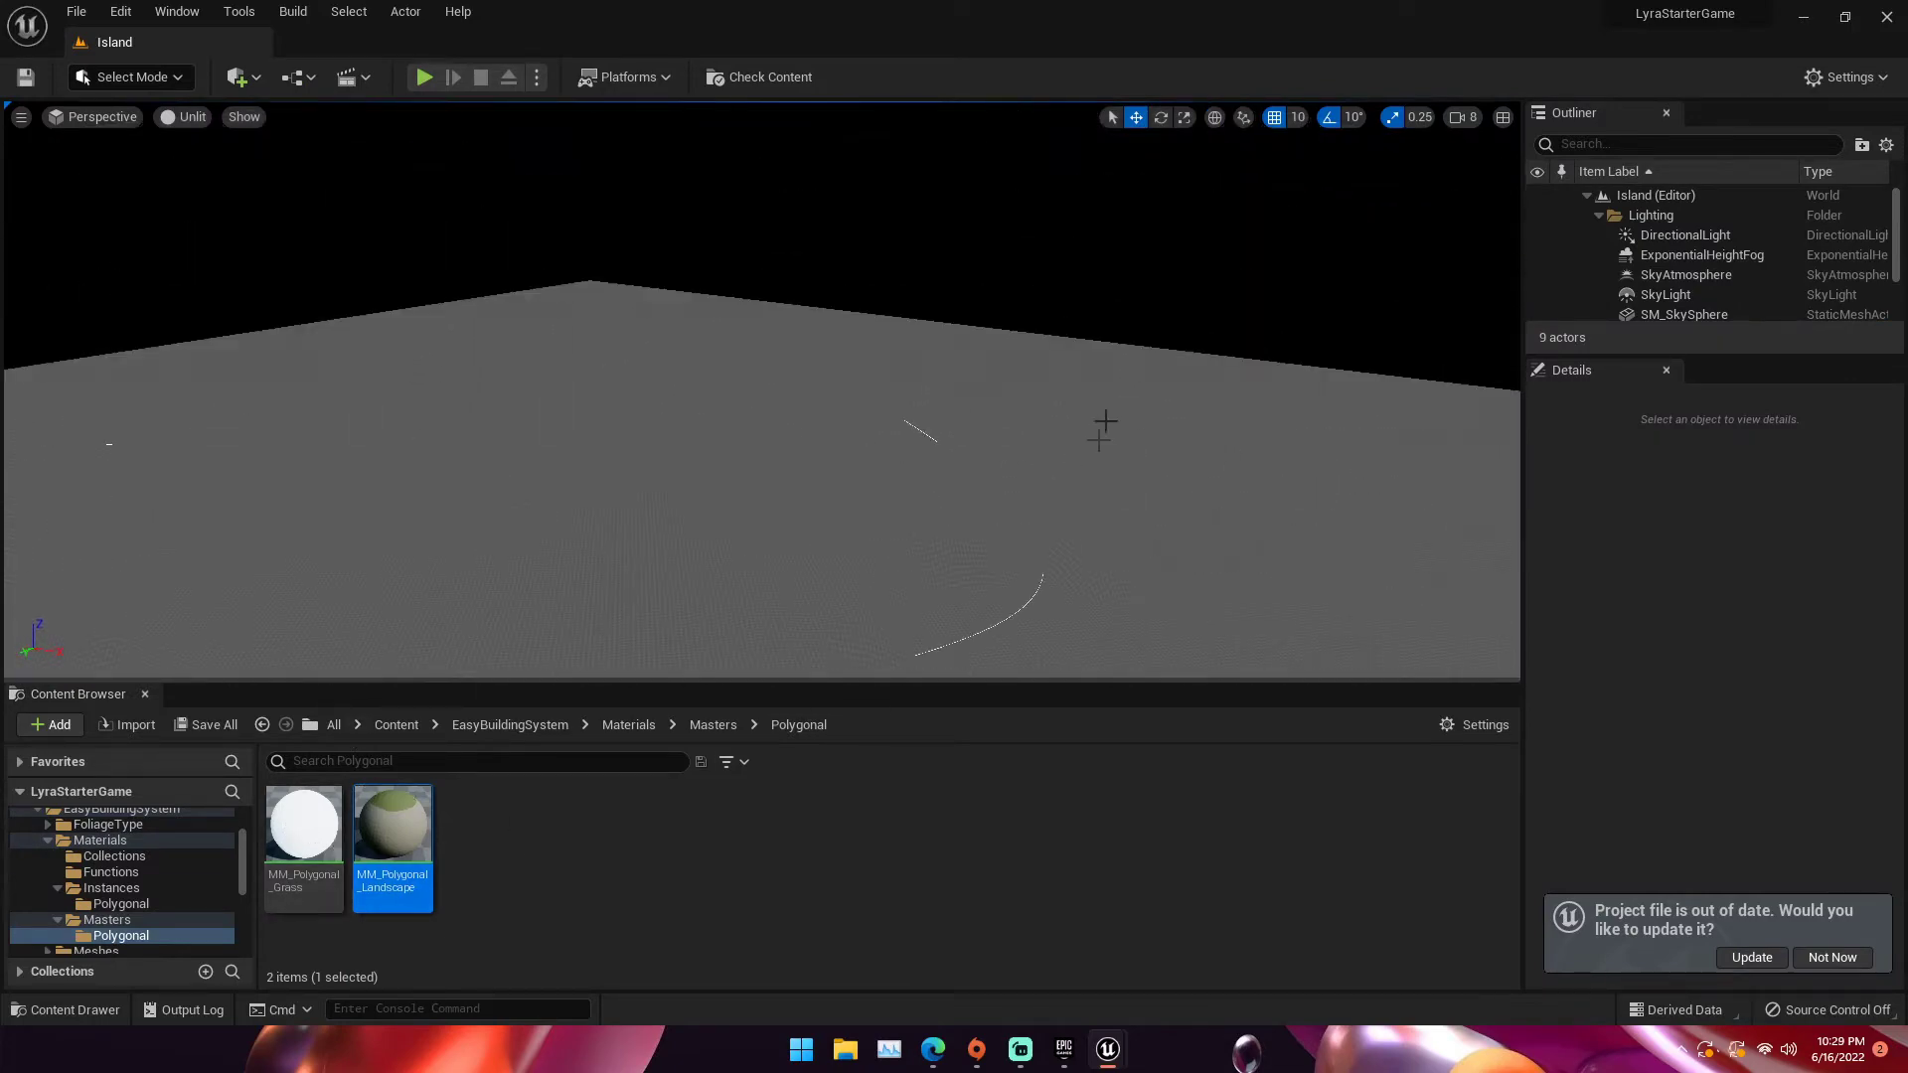
pyautogui.click(1839, 959)
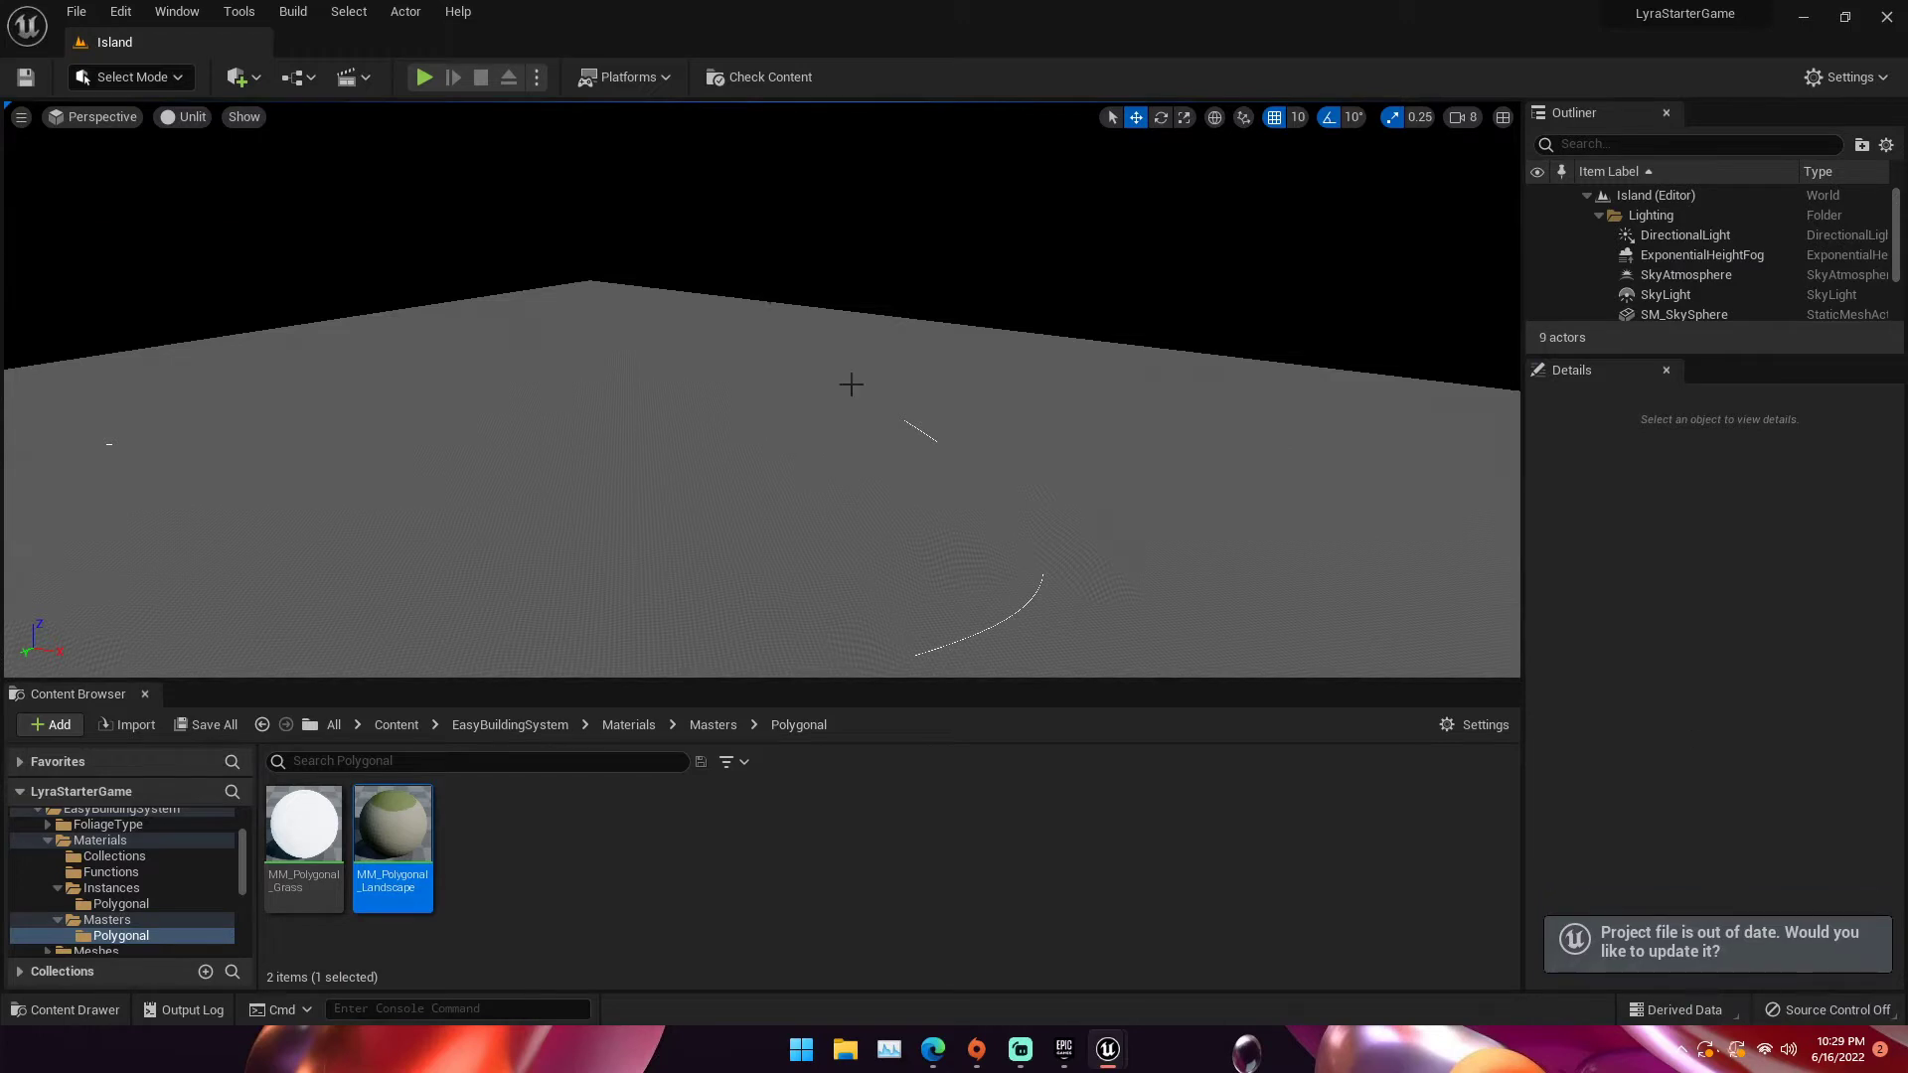
pyautogui.moveTo(997, 456); pyautogui.dragTo(984, 460, button='right')
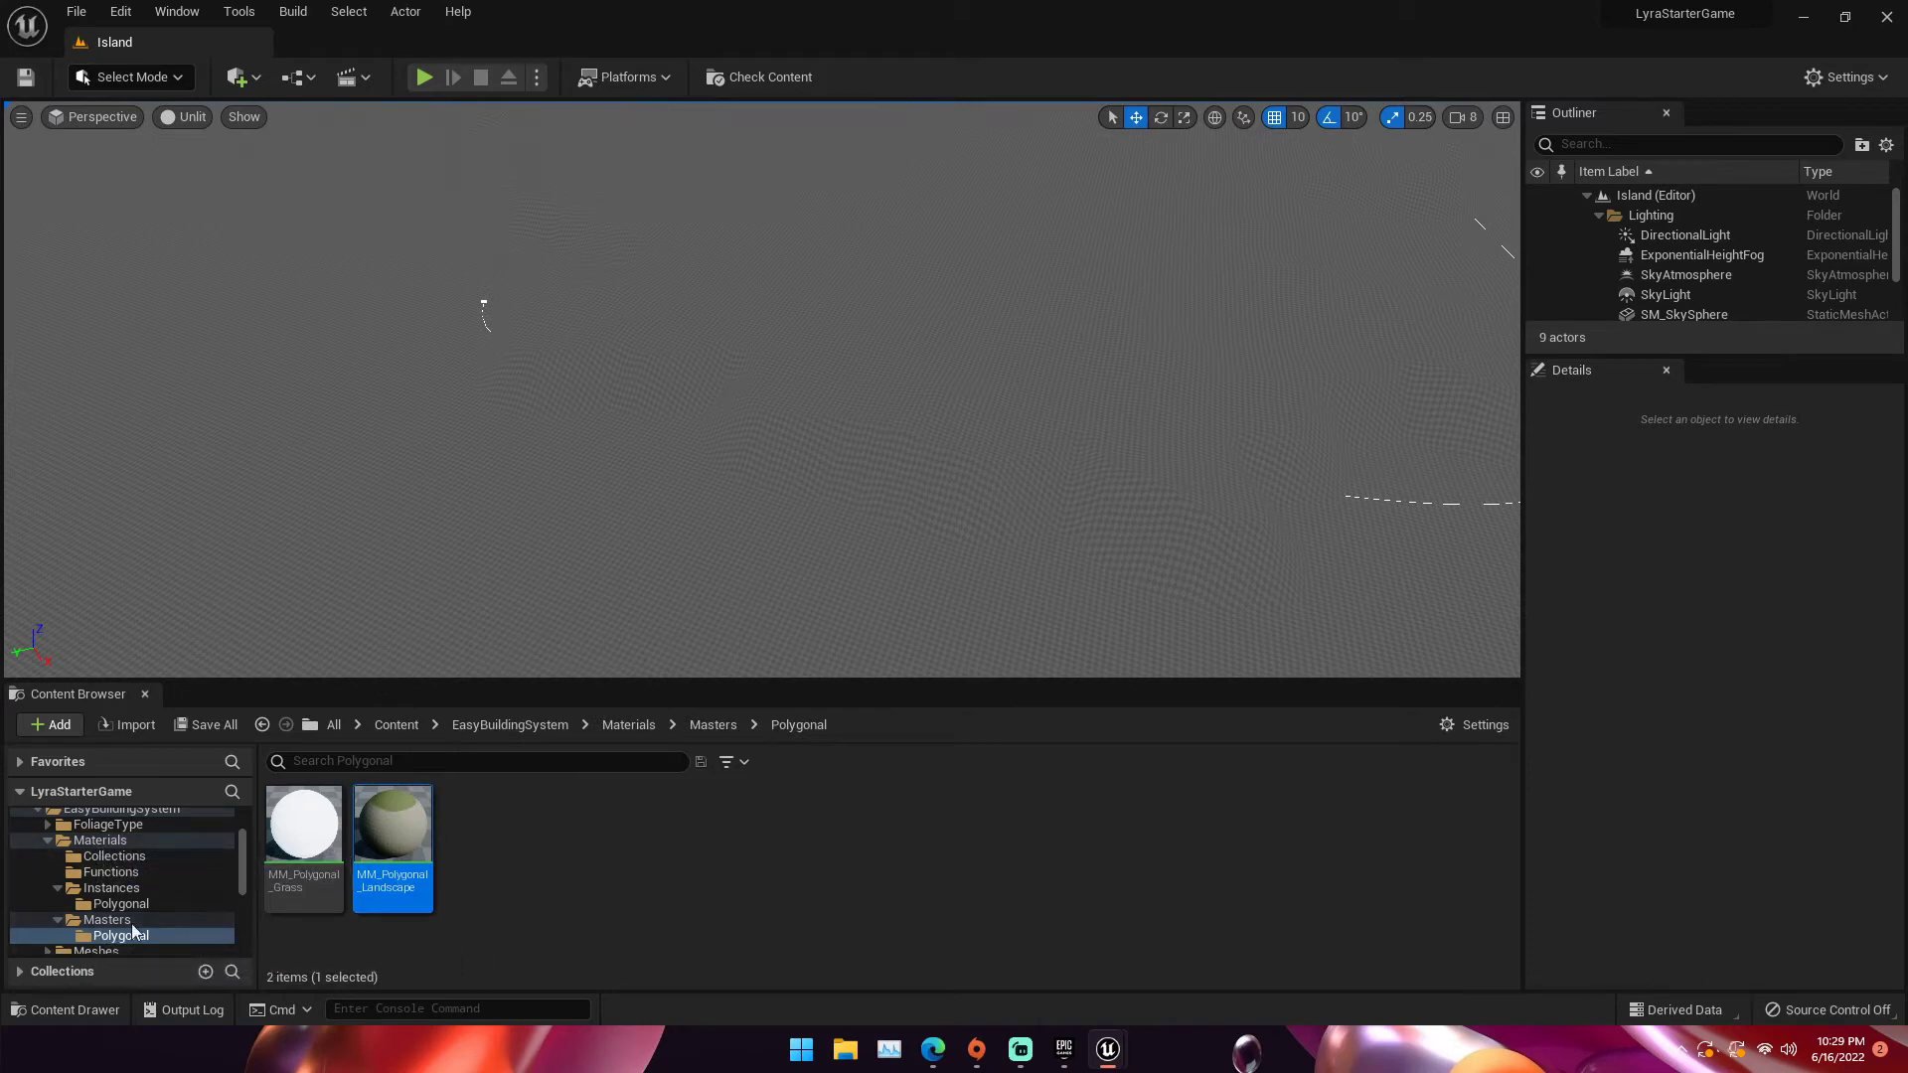
# Create a material instance from MM_Polygonal_Landscape and name it MI_Landscape
pyautogui.rightClick(401, 840)
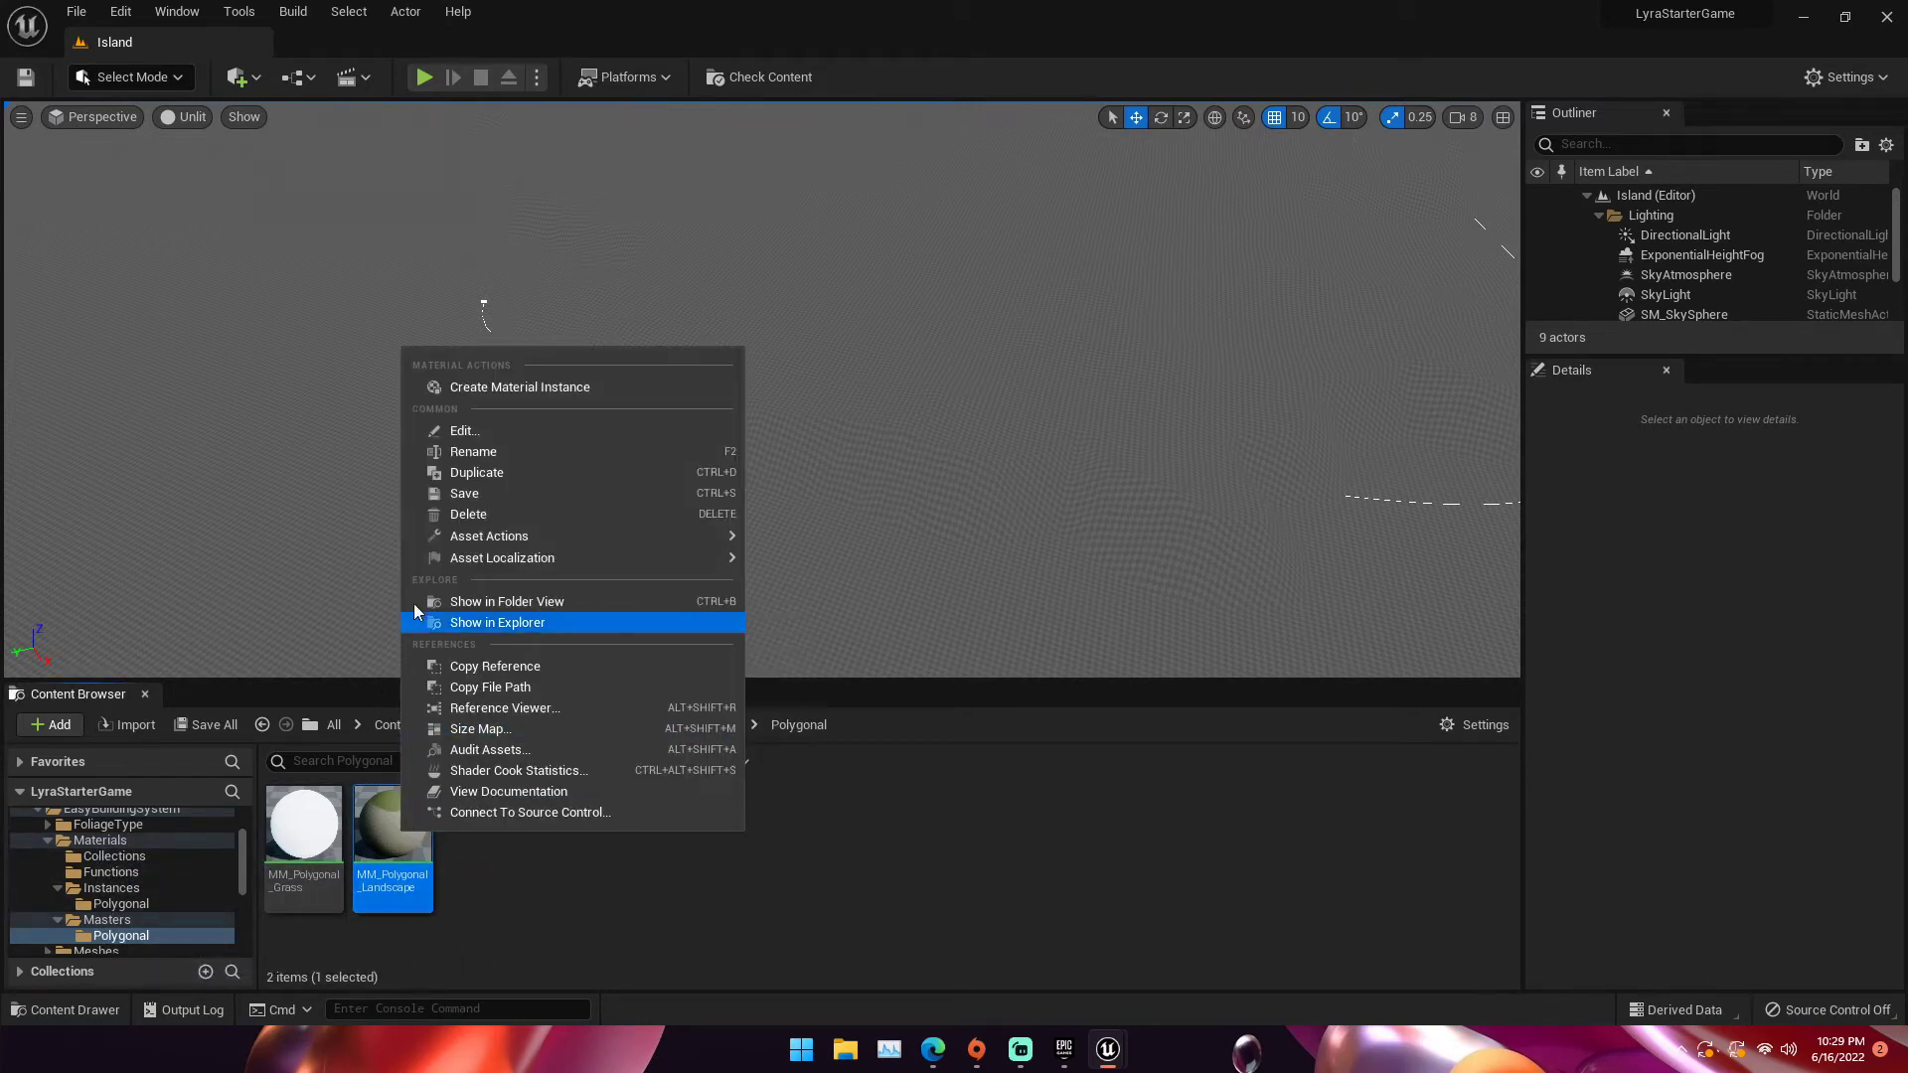
pyautogui.click(492, 391)
pyautogui.press('BackSpace')
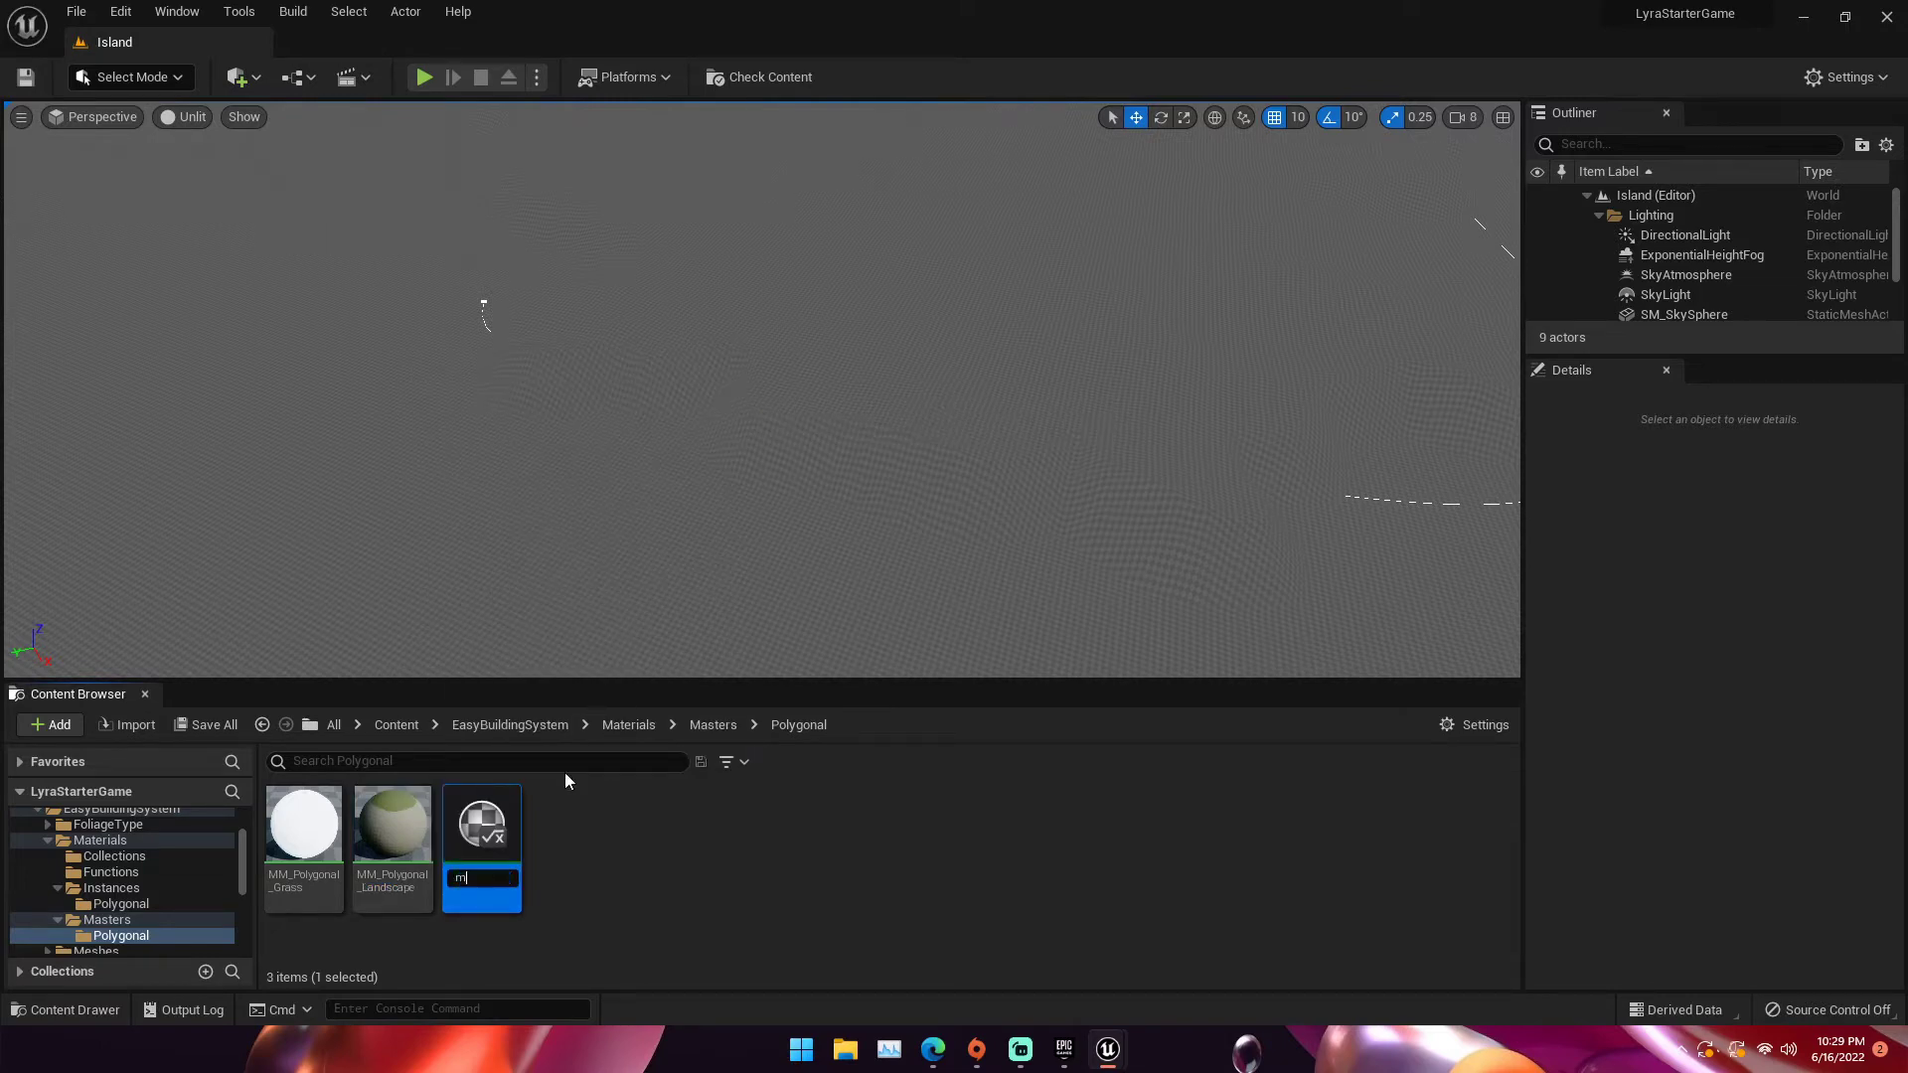
pyautogui.write('MI_L')
pyautogui.write('andscape')
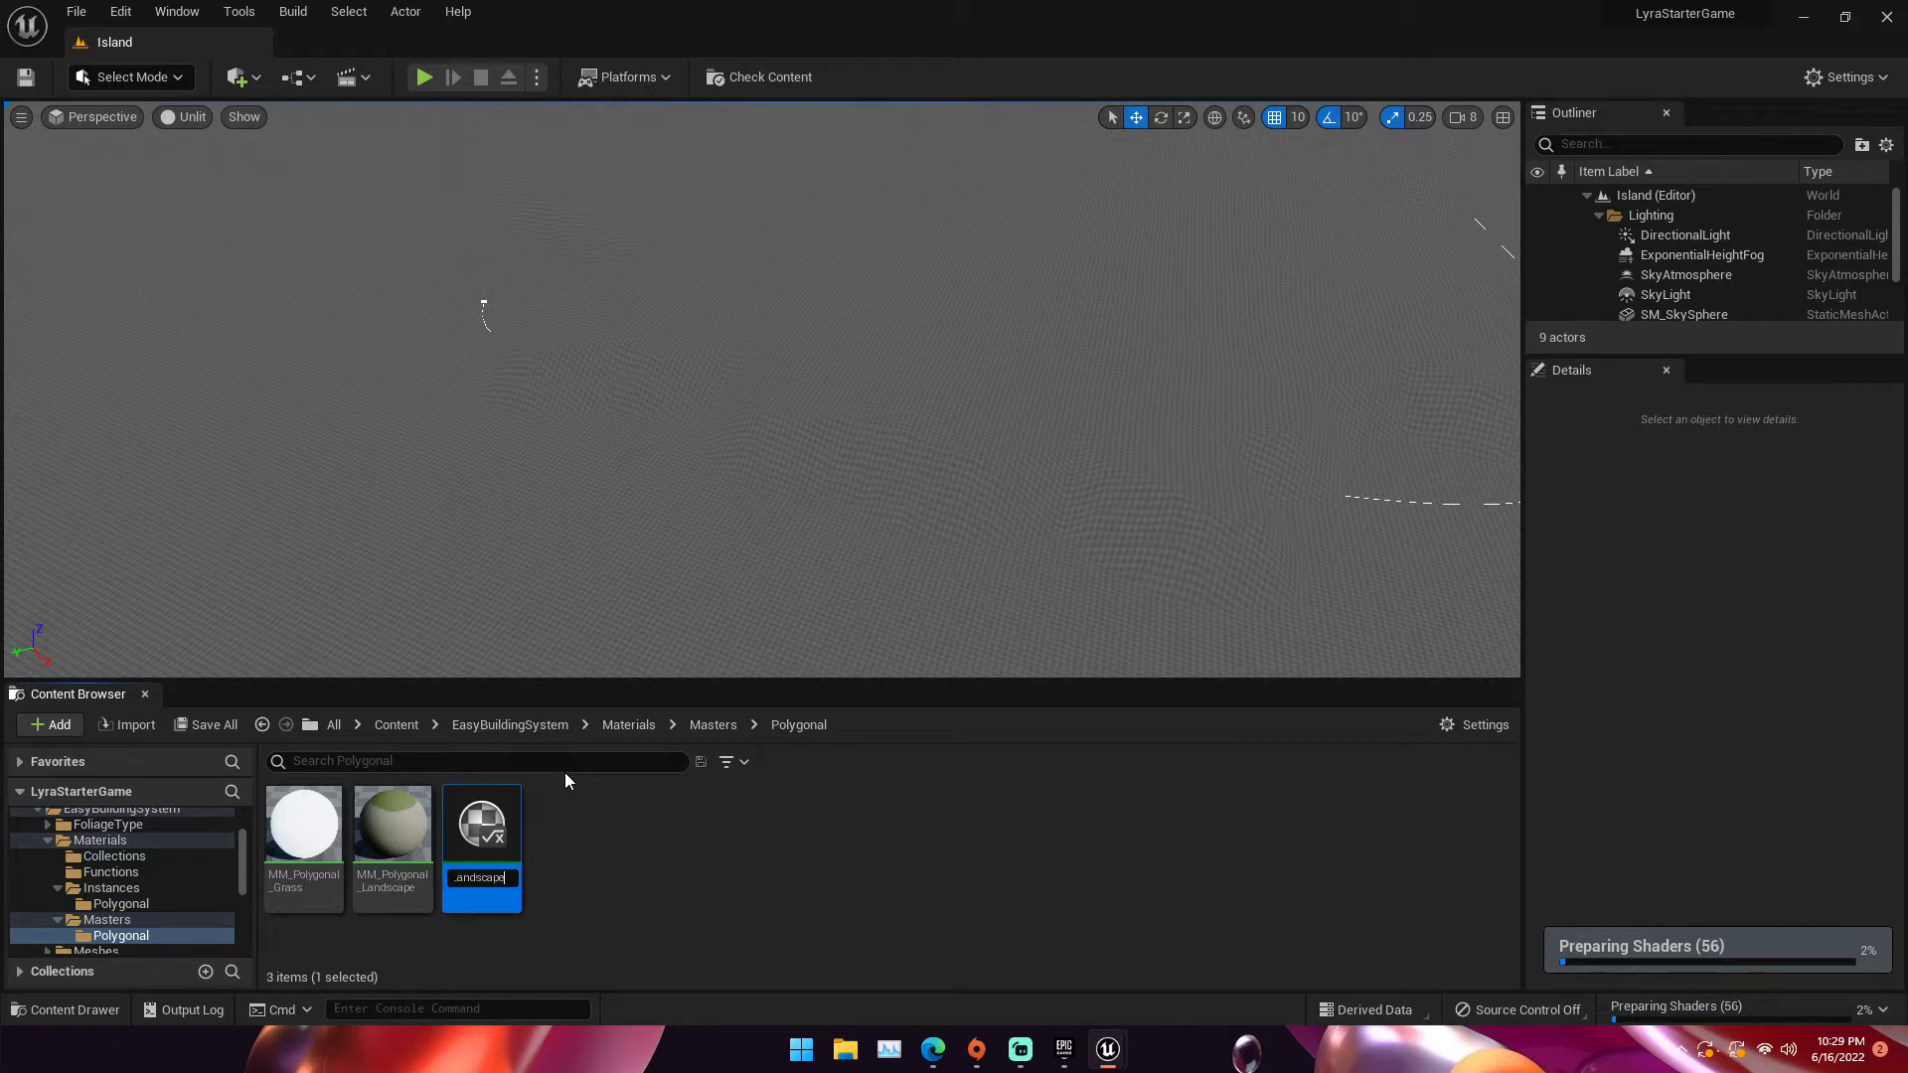
pyautogui.press('Return')
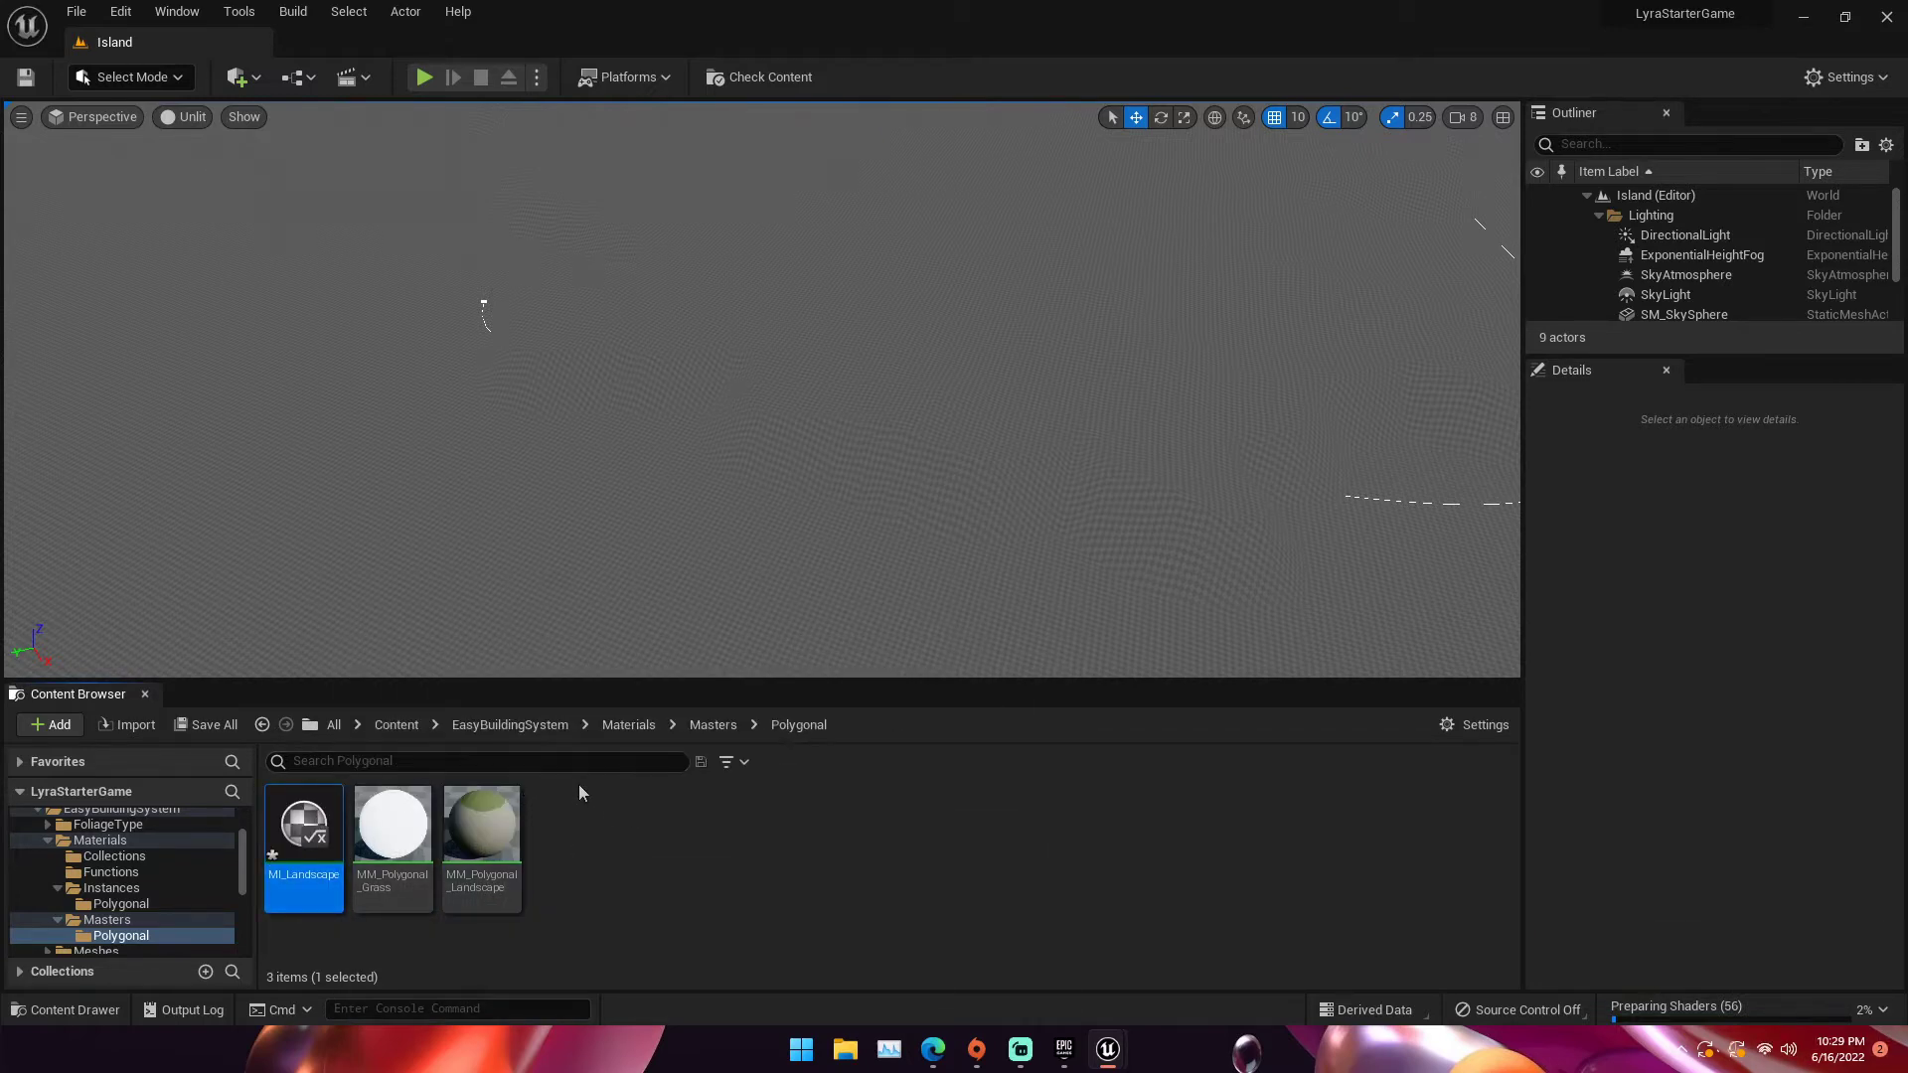
# Set the viewport camera speed to 4 and look over the landscape
pyautogui.moveTo(603, 523); pyautogui.dragTo(603, 472, button='right')
pyautogui.click(1460, 117)
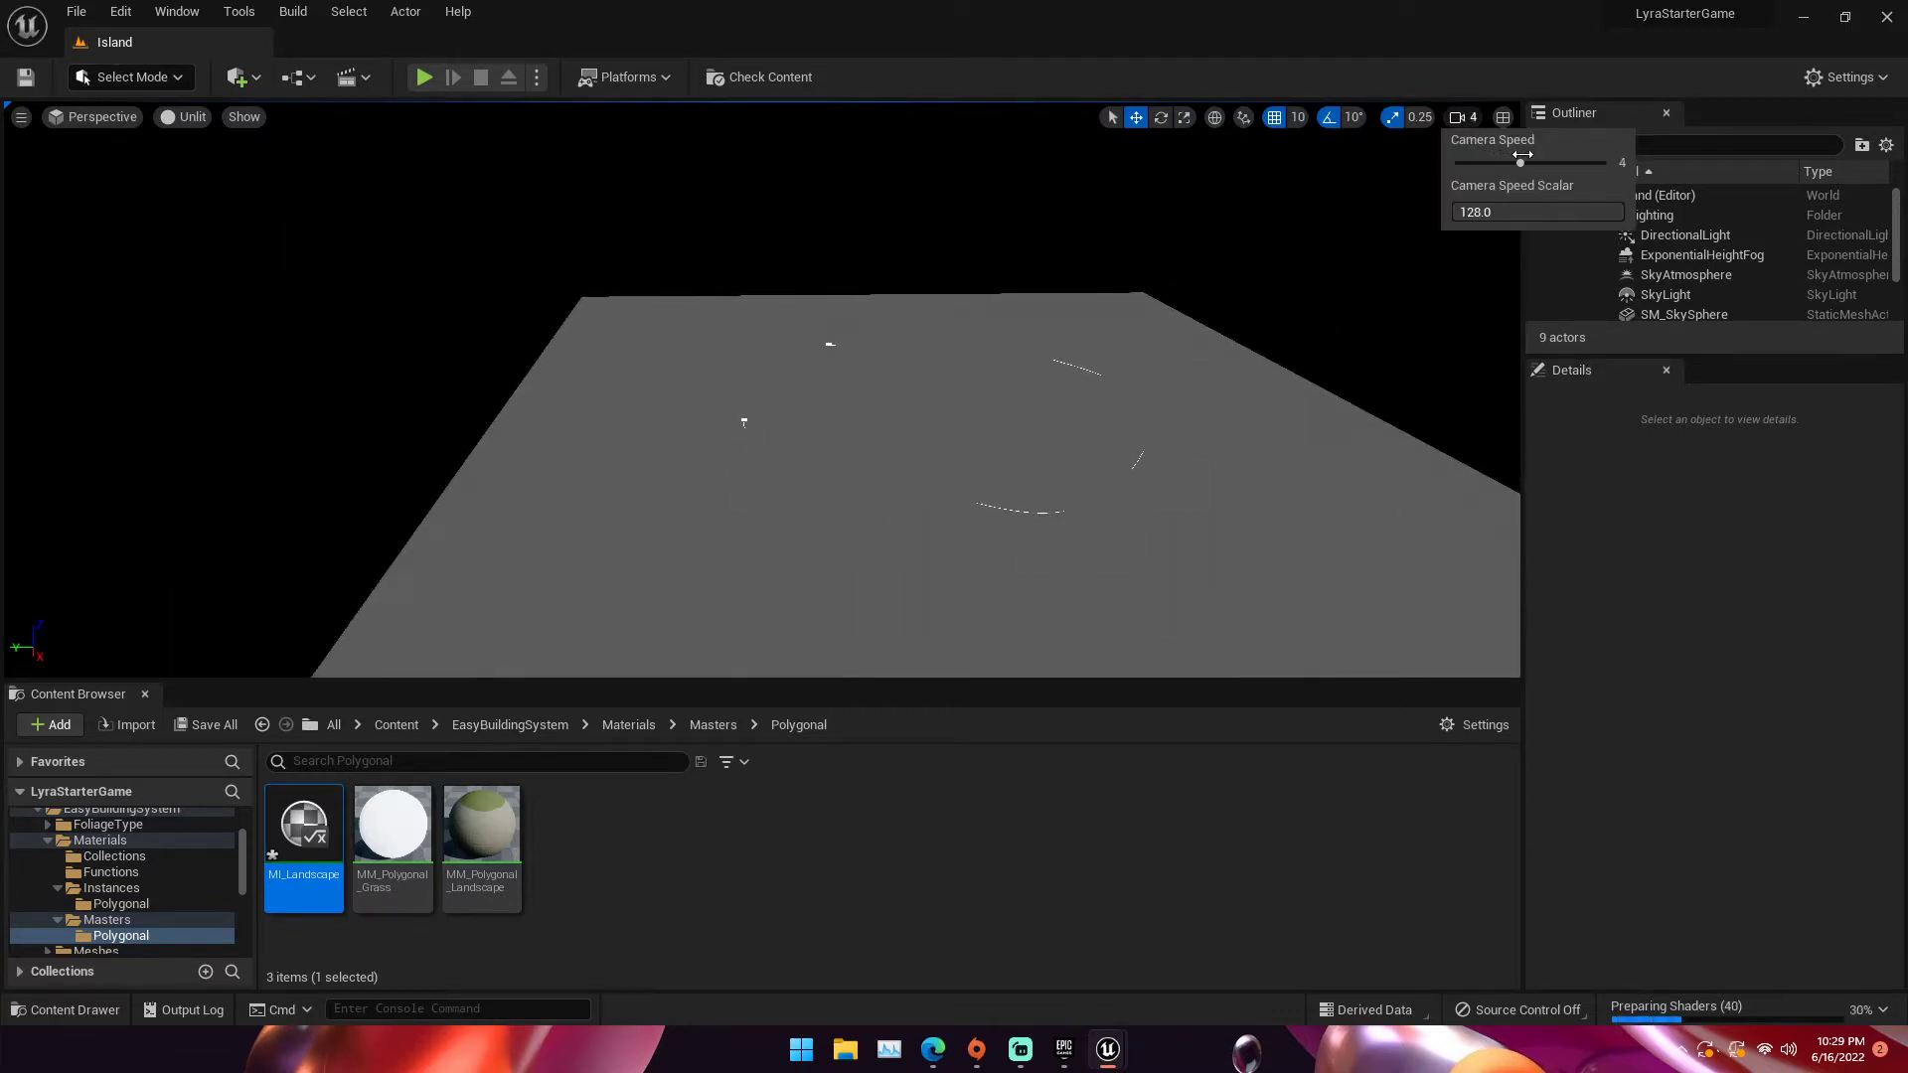
pyautogui.moveTo(755, 397); pyautogui.dragTo(1054, 346, button='right')
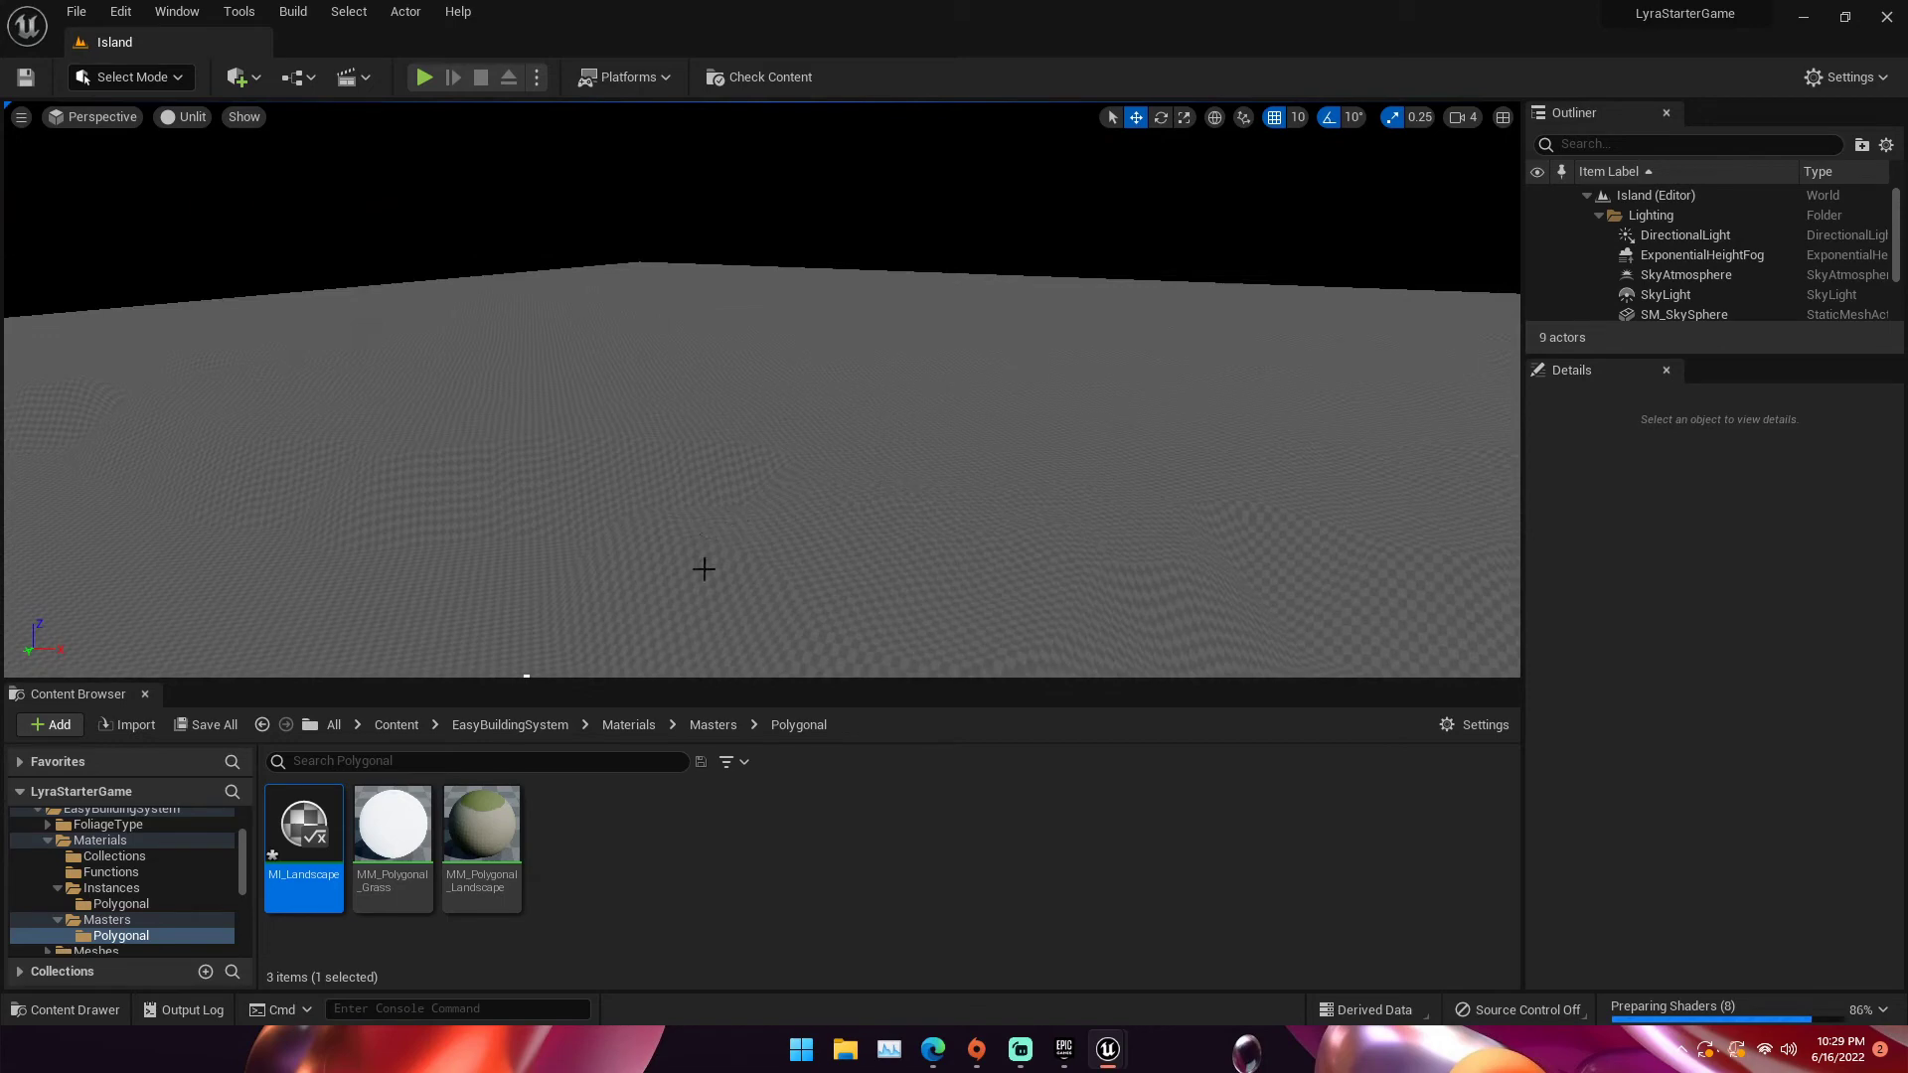
pyautogui.moveTo(1120, 1048)
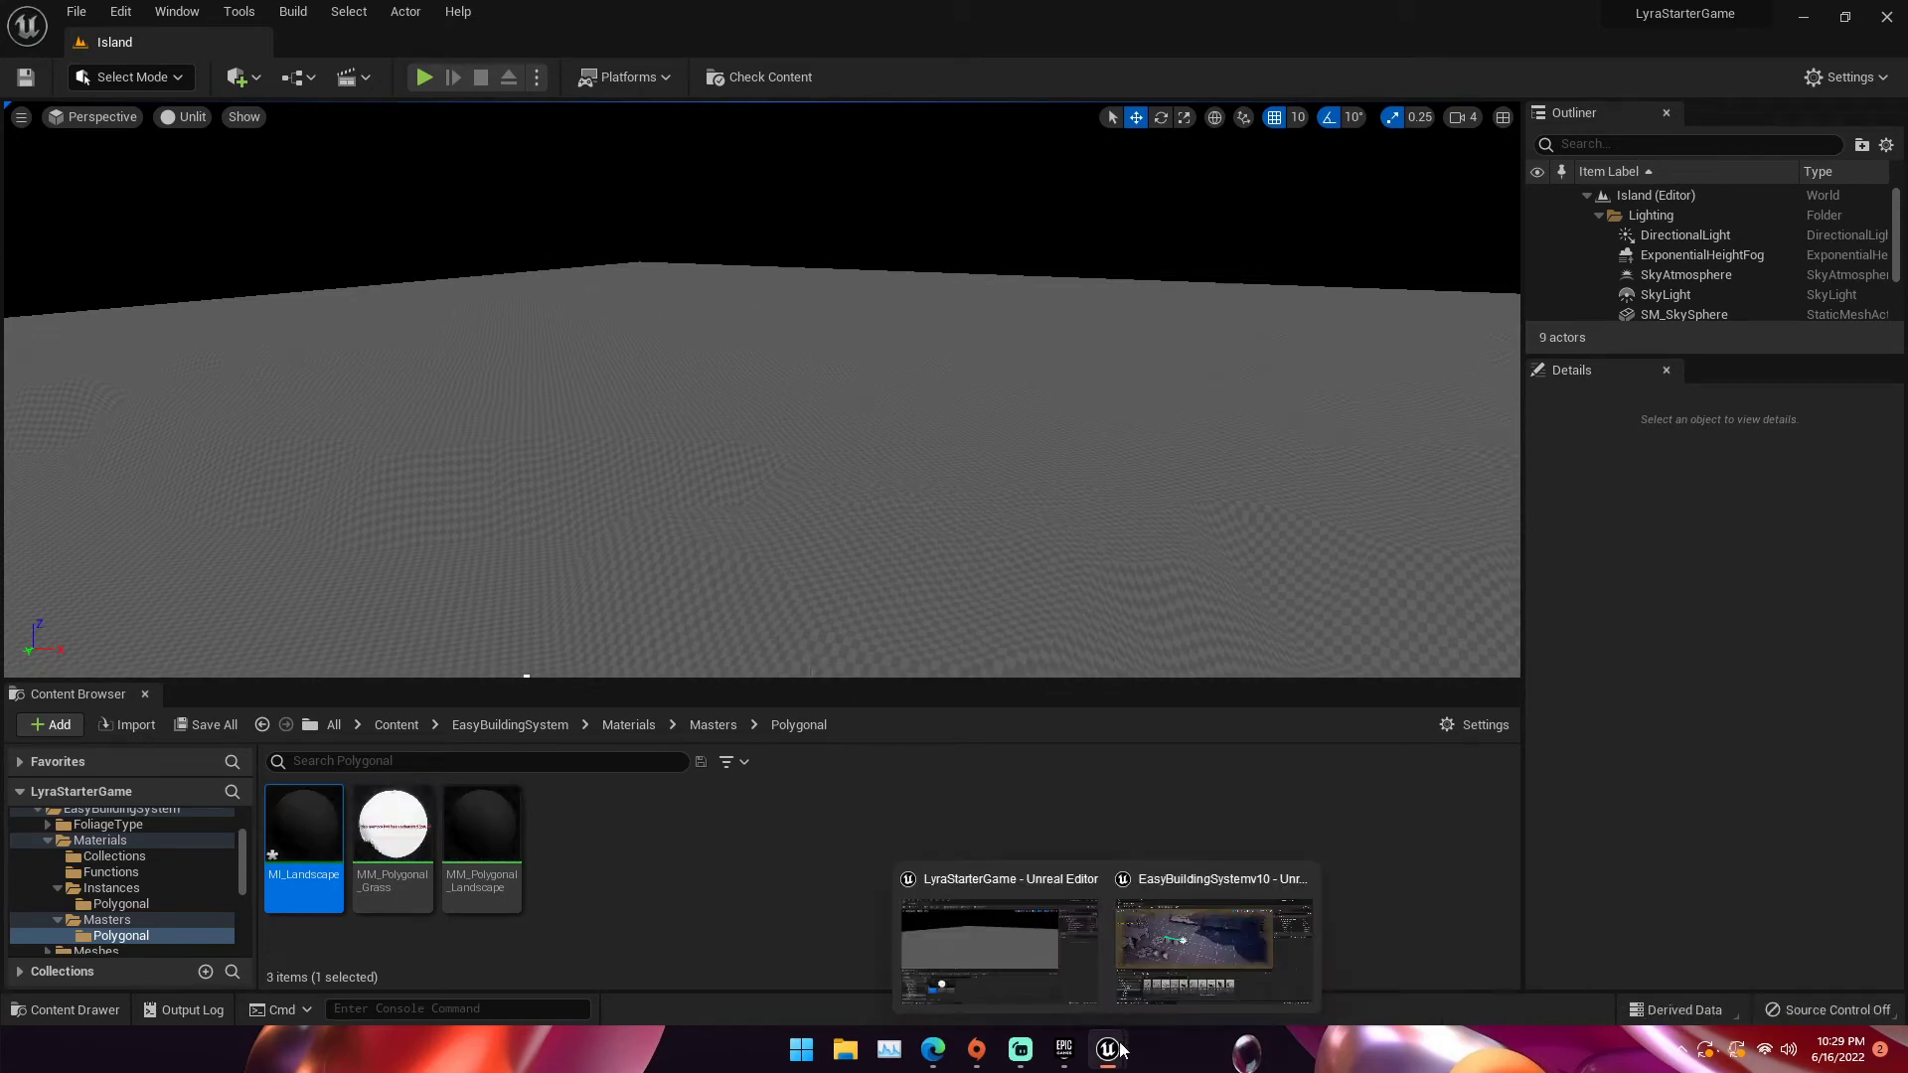
pyautogui.moveTo(813, 579); pyautogui.dragTo(815, 561, button='right')
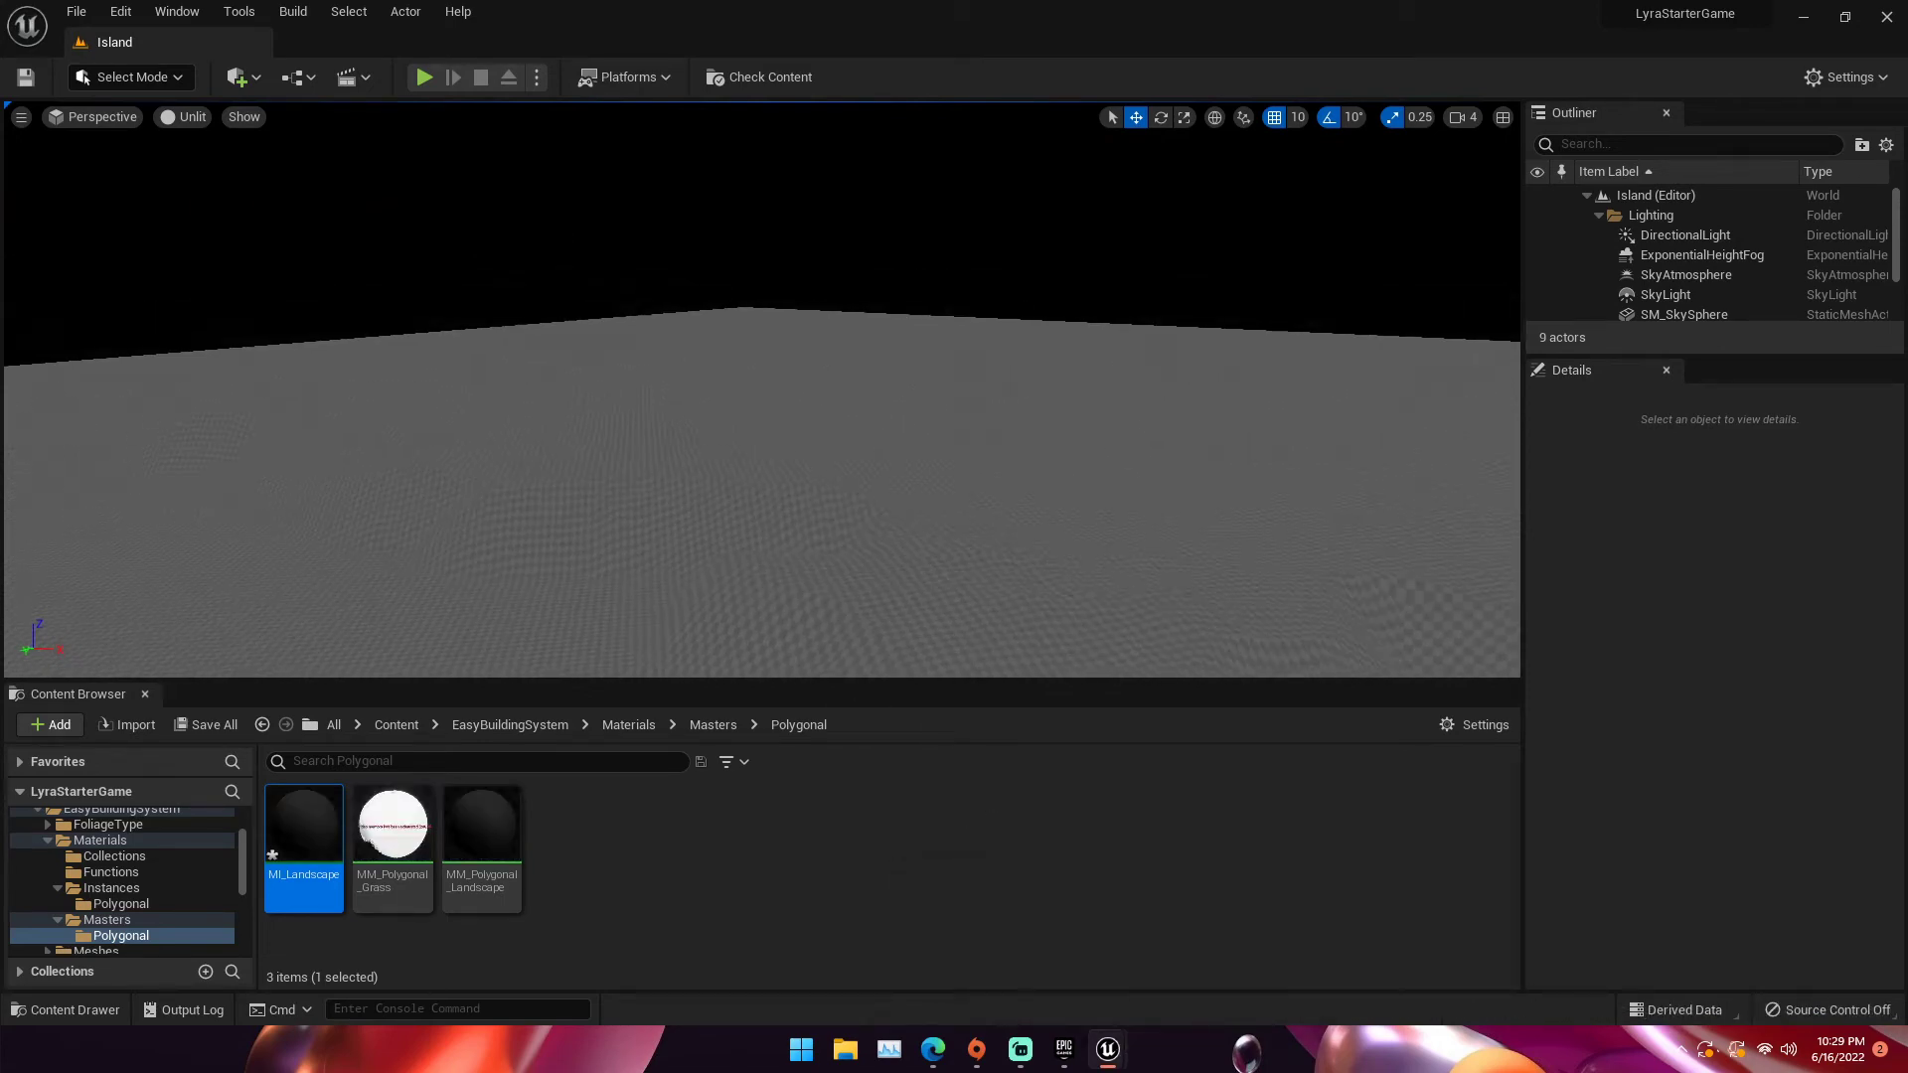
# Switch to the EasyBuildingSystemv10 editor and dismiss the project name and project file update notices
pyautogui.moveTo(1105, 1054)
pyautogui.click(1140, 939)
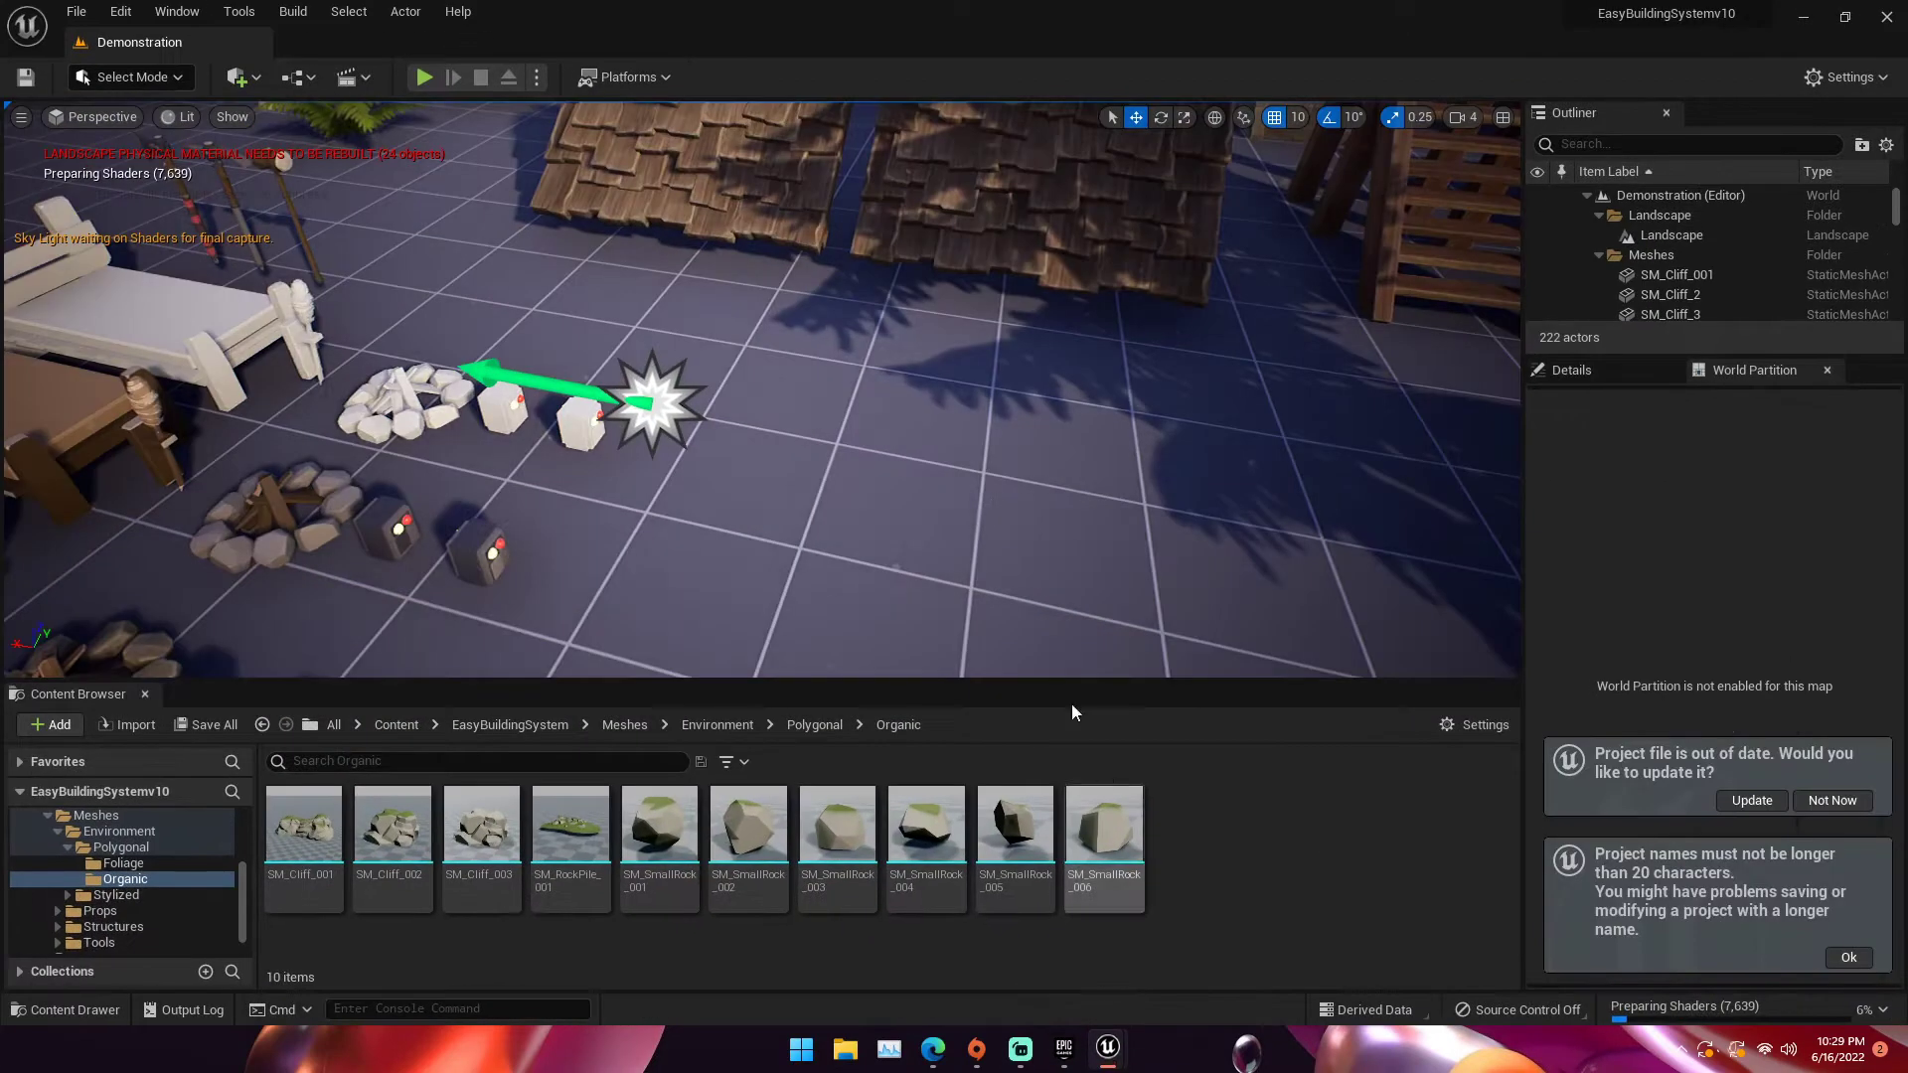
pyautogui.scroll(-5, 994, 556)
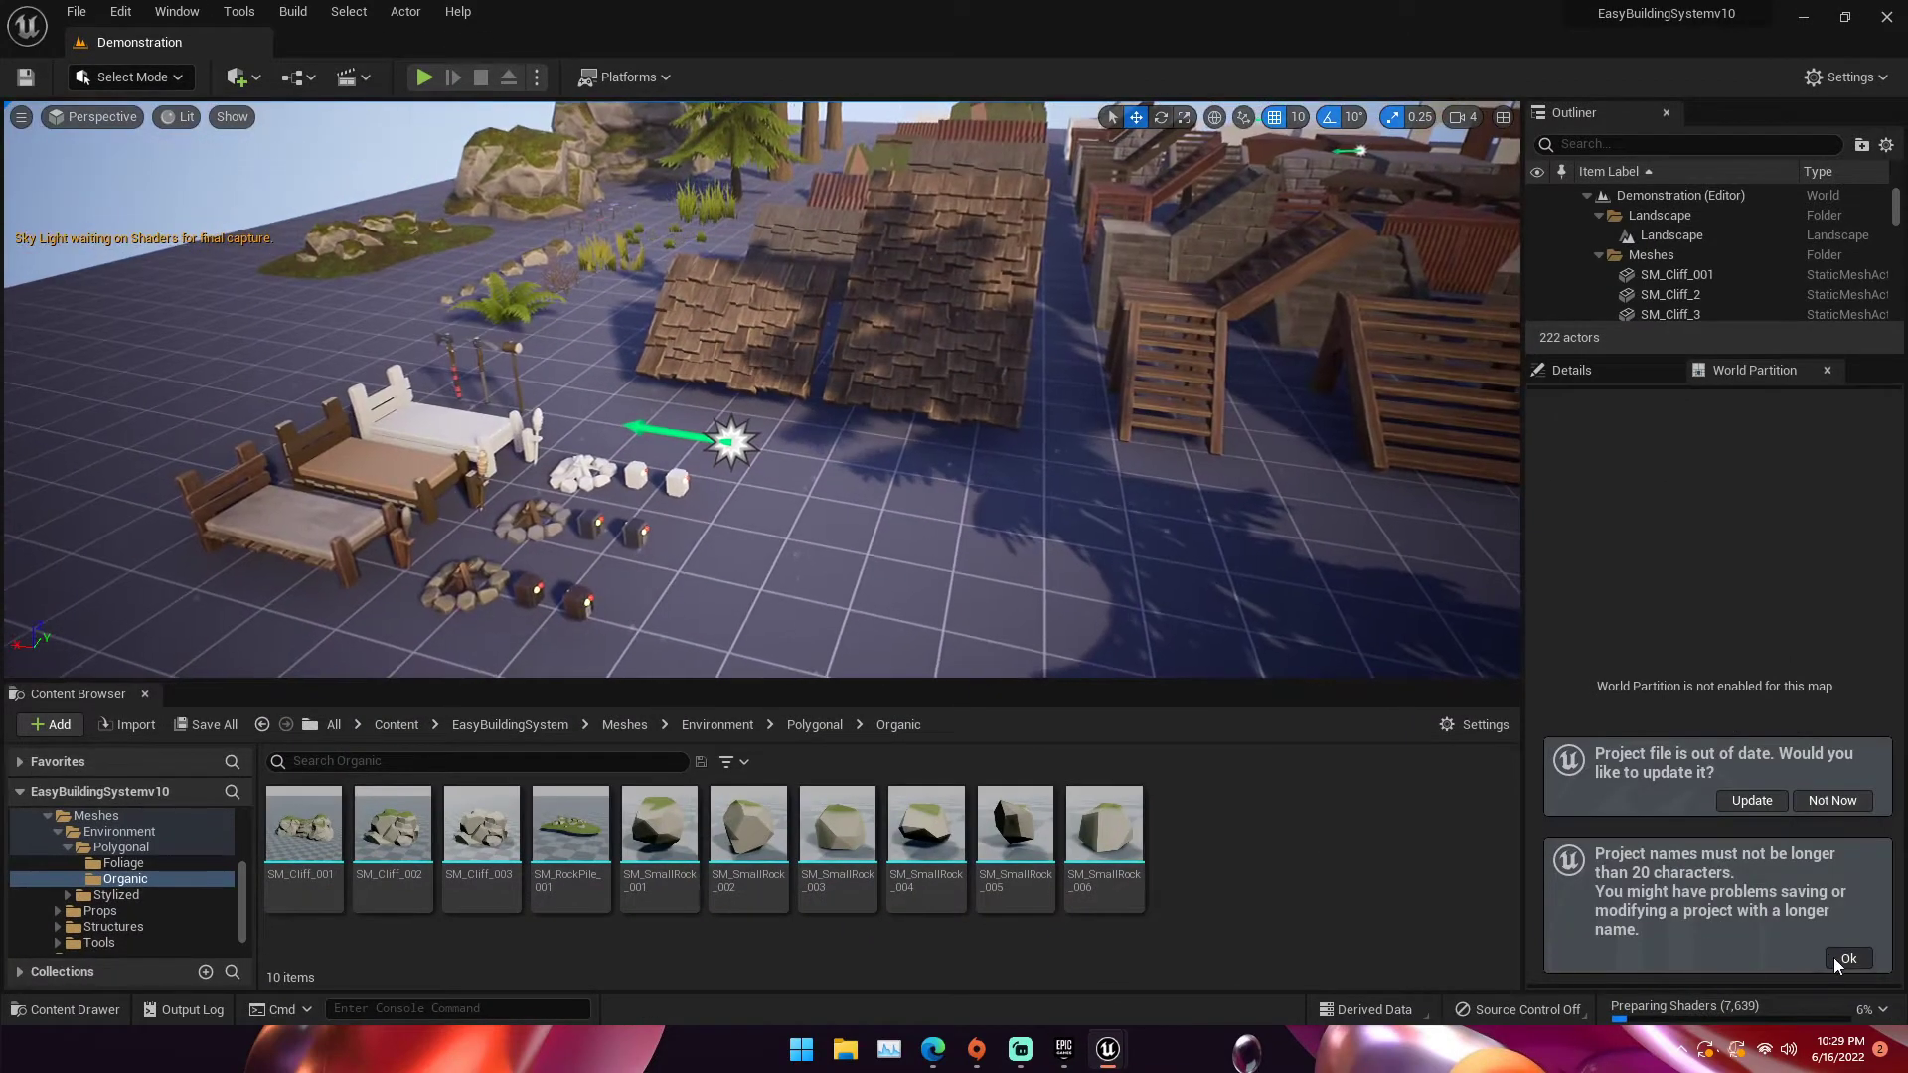
pyautogui.click(1834, 956)
pyautogui.click(1837, 822)
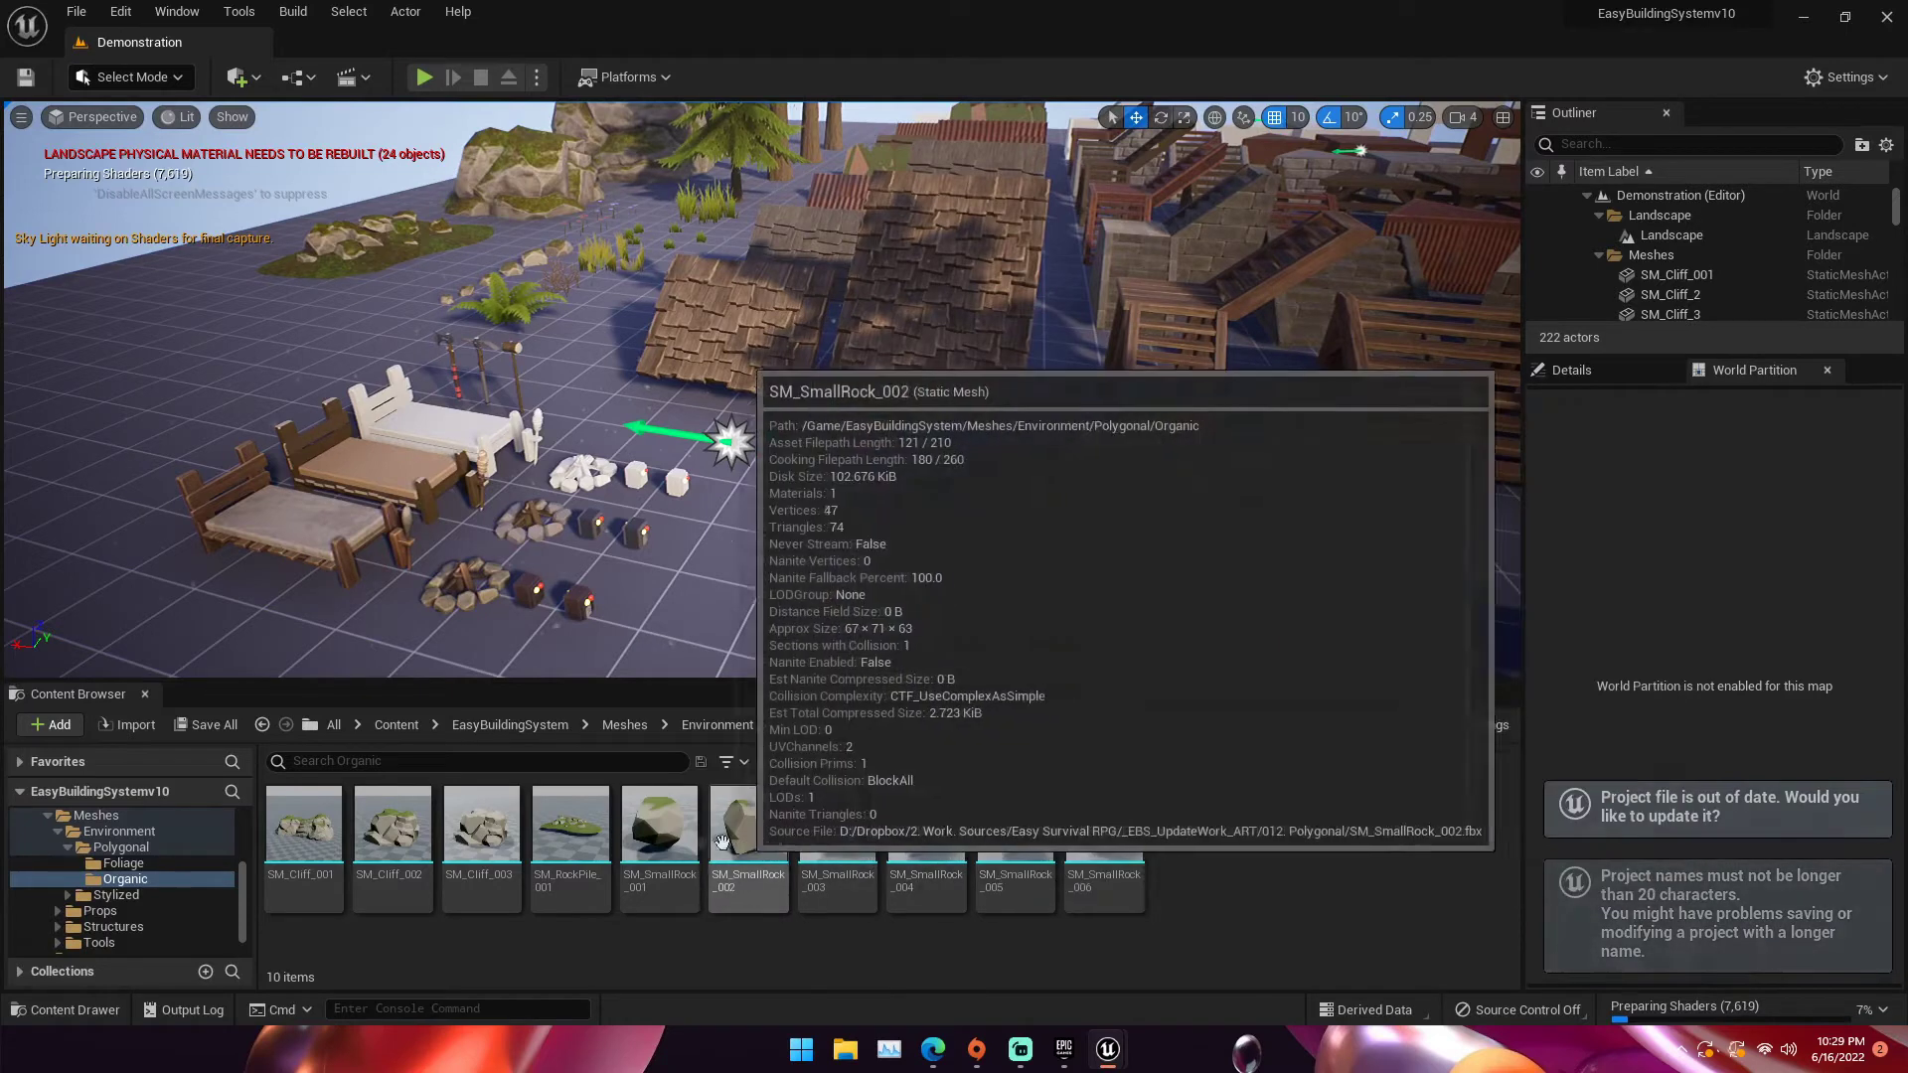
pyautogui.rightClick(672, 842)
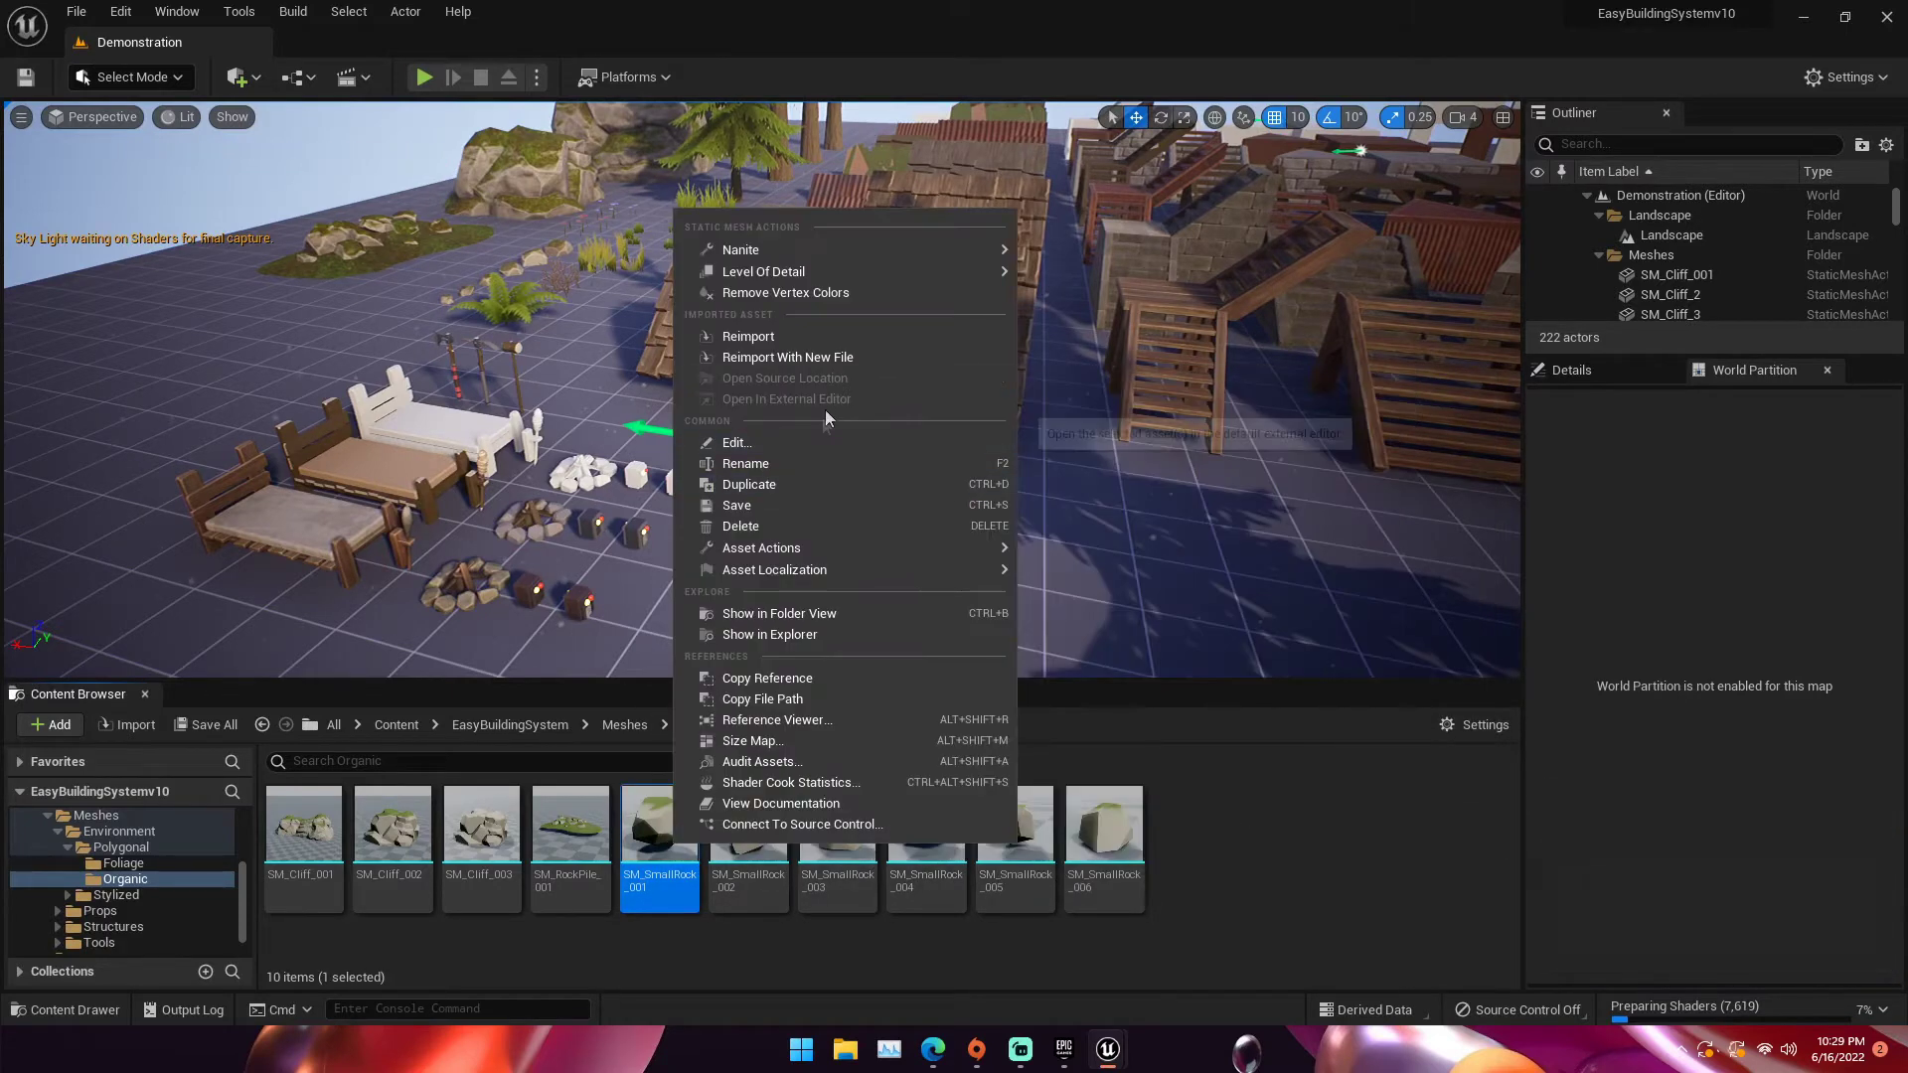
pyautogui.moveTo(838, 551)
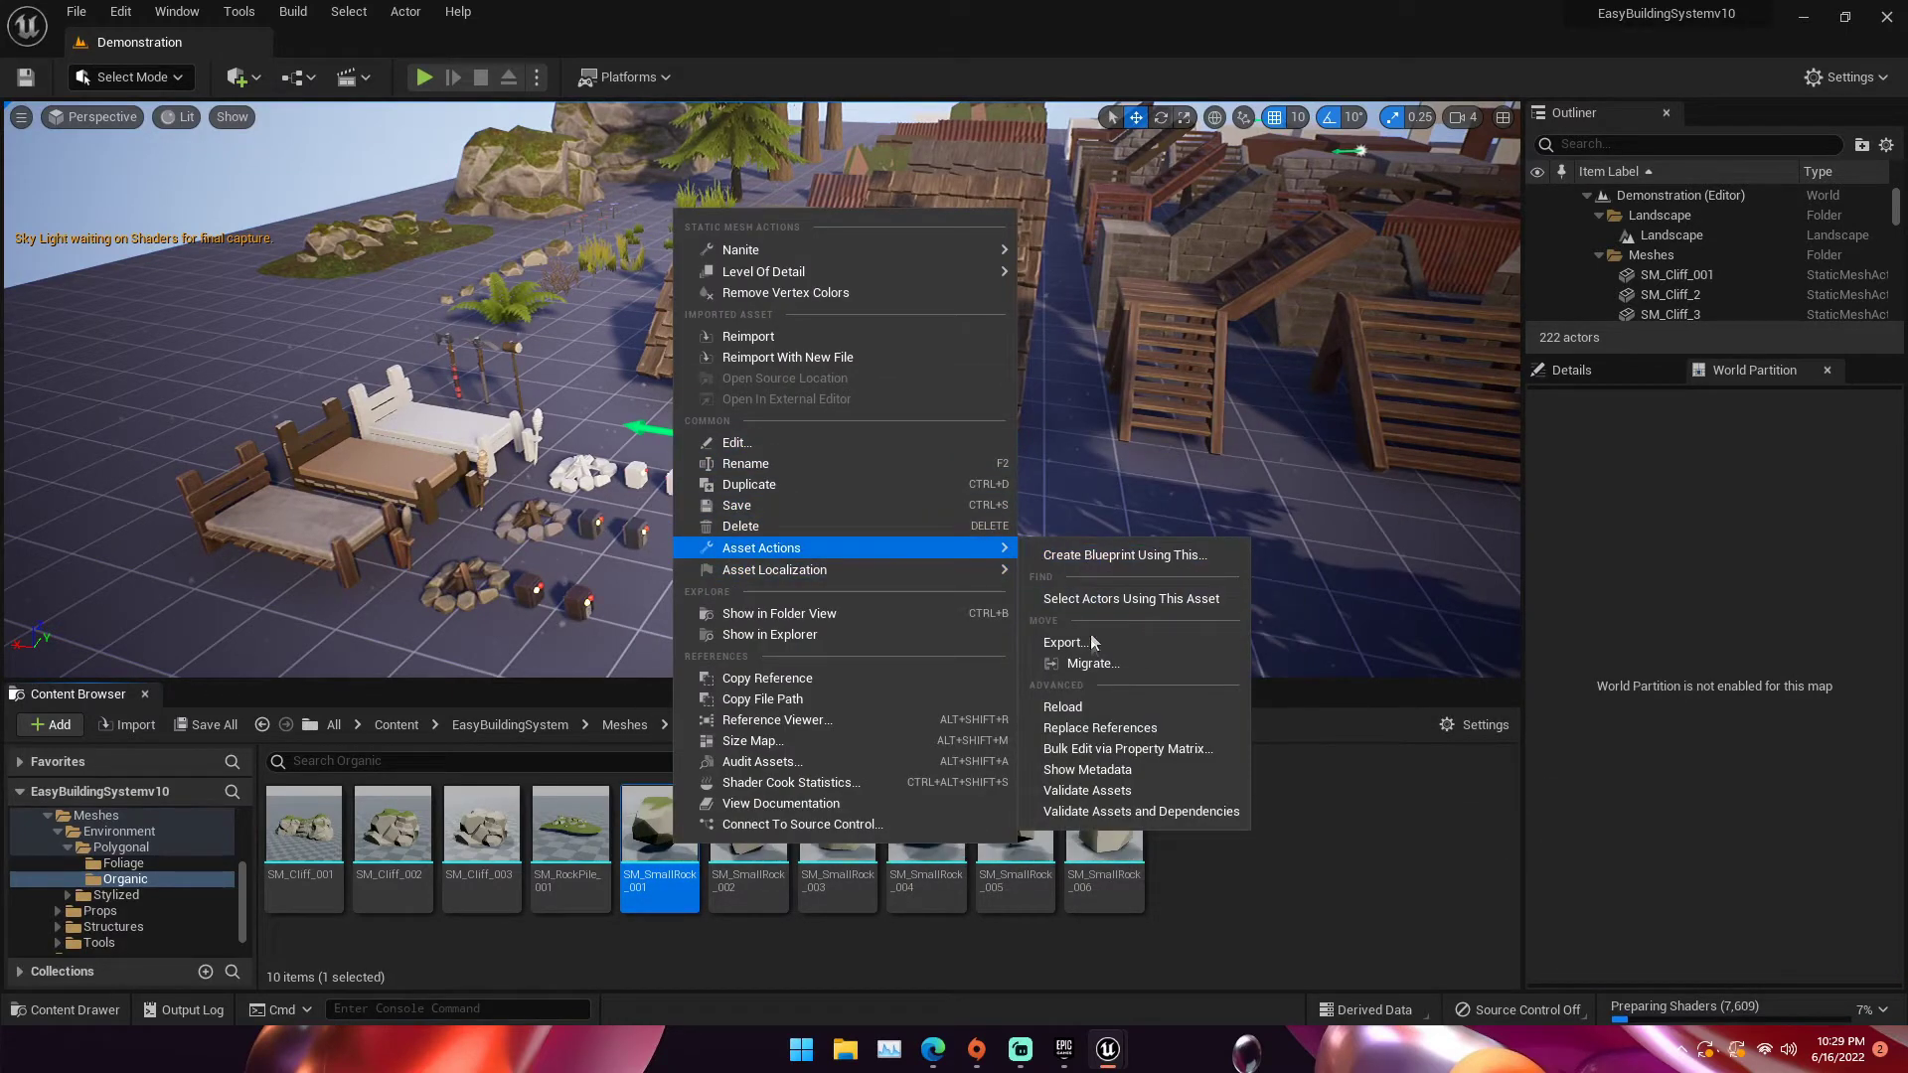
pyautogui.click(1088, 663)
# Cancel the single-rock migration and migrate SM_SmallRock_001 to 006 with all dependencies into LyraStarterGame's Content folder, overwriting all existing assets
pyautogui.click(1103, 829)
pyautogui.click(1198, 764)
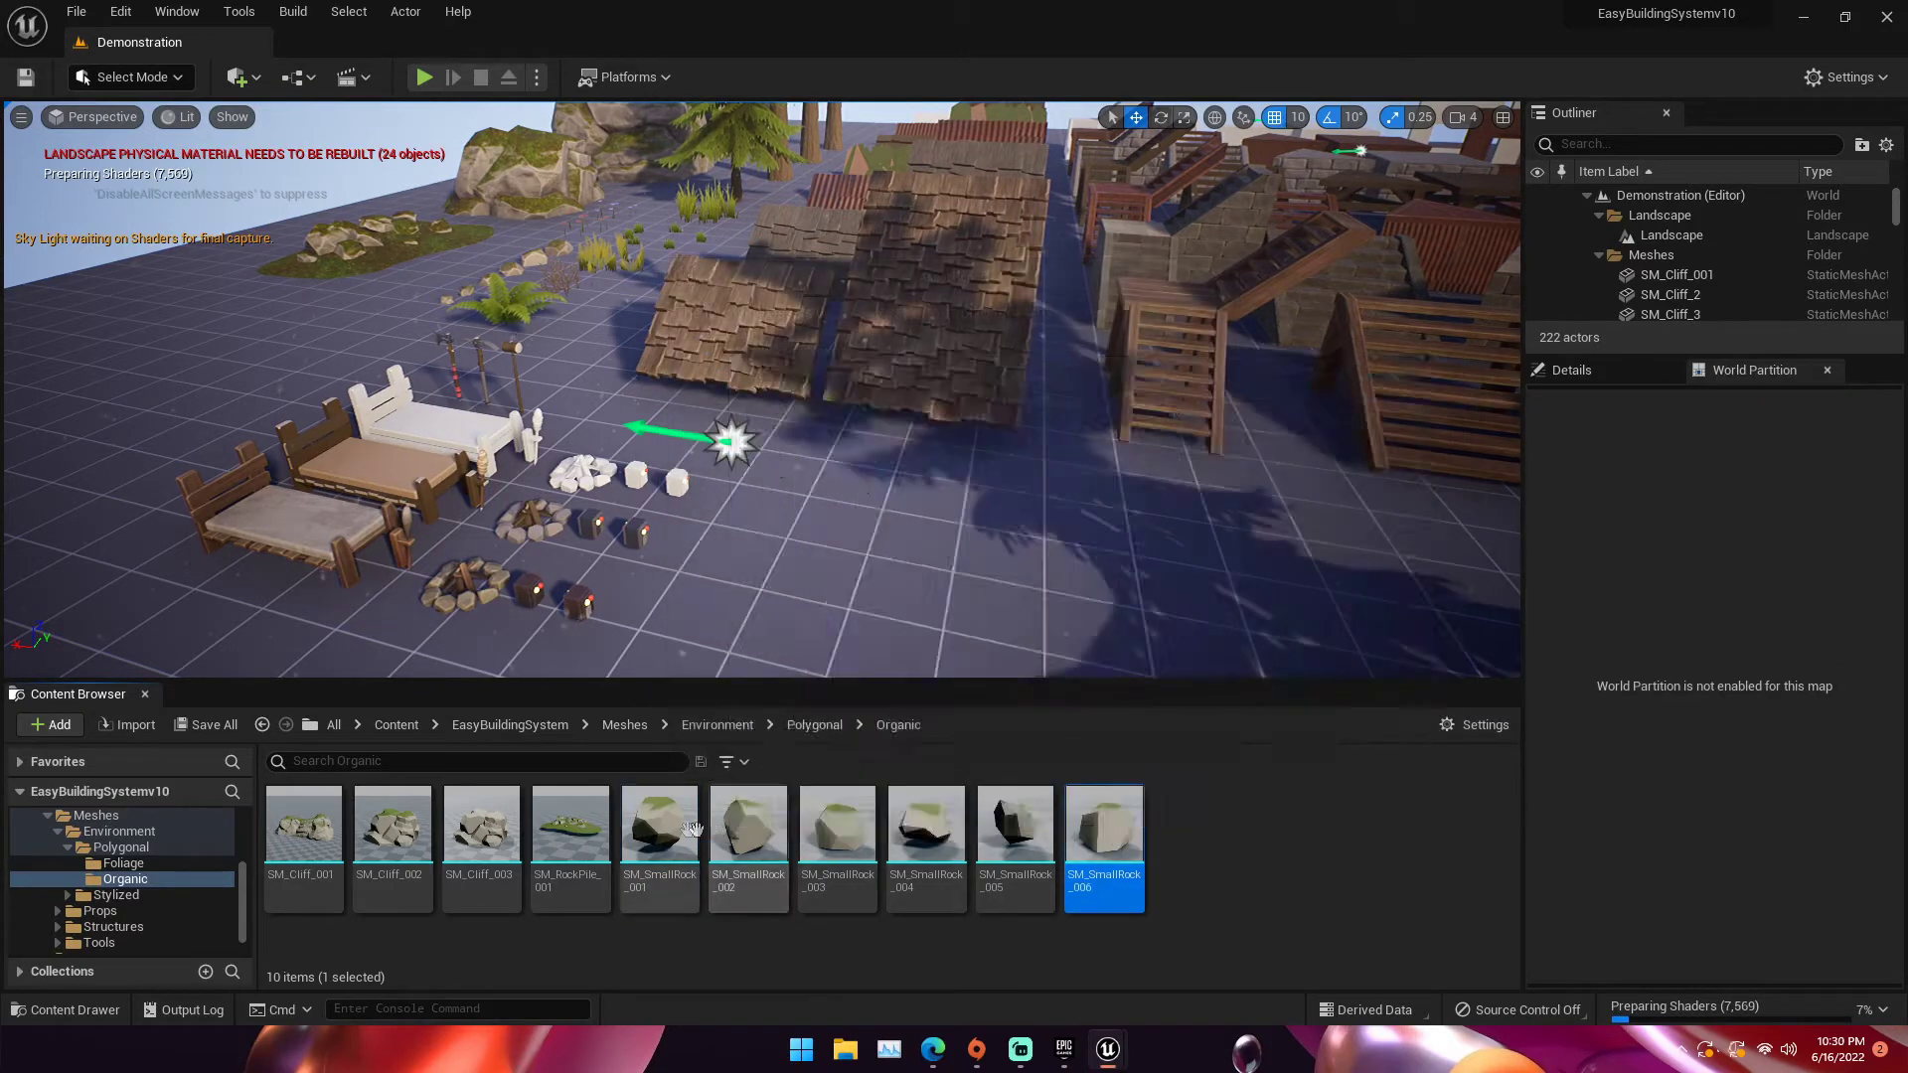
pyautogui.keyDown('shift'); pyautogui.click(681, 830); pyautogui.keyUp('shift')
pyautogui.rightClick(685, 829)
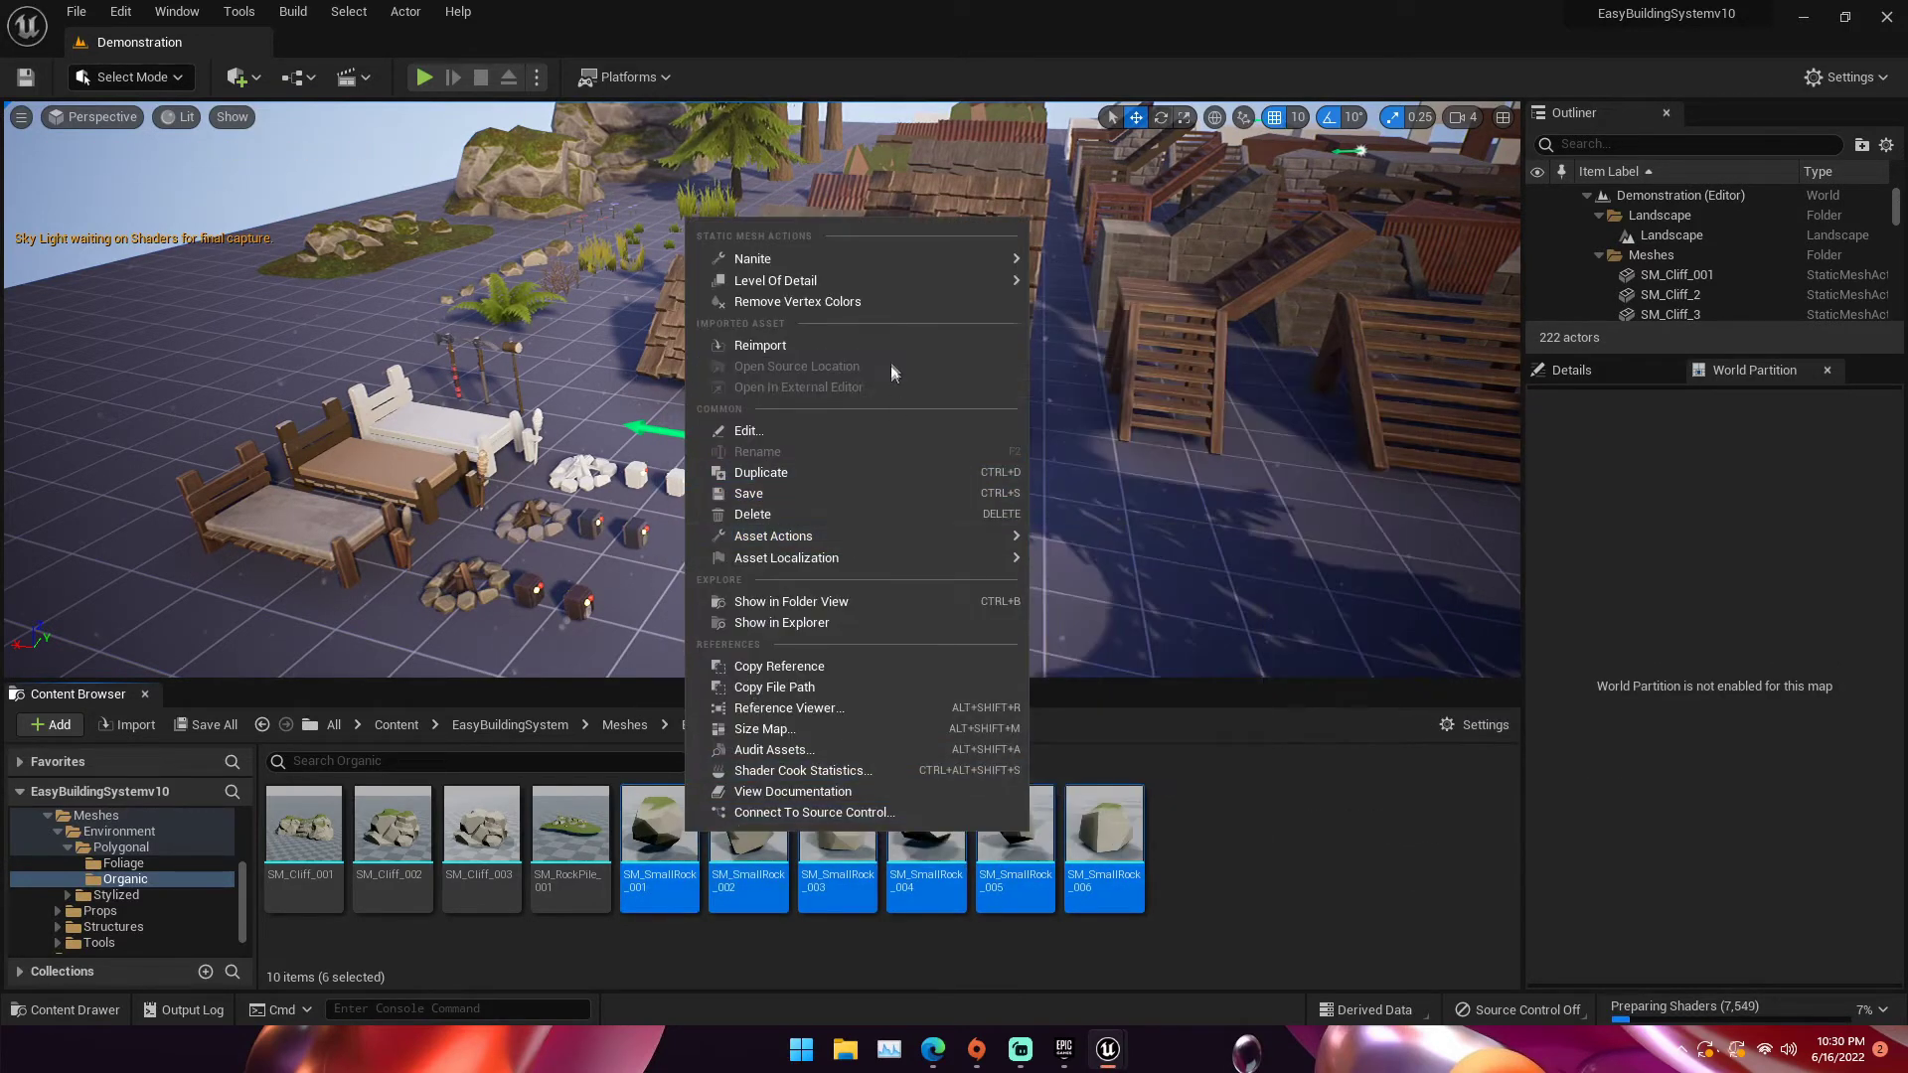
pyautogui.moveTo(906, 539)
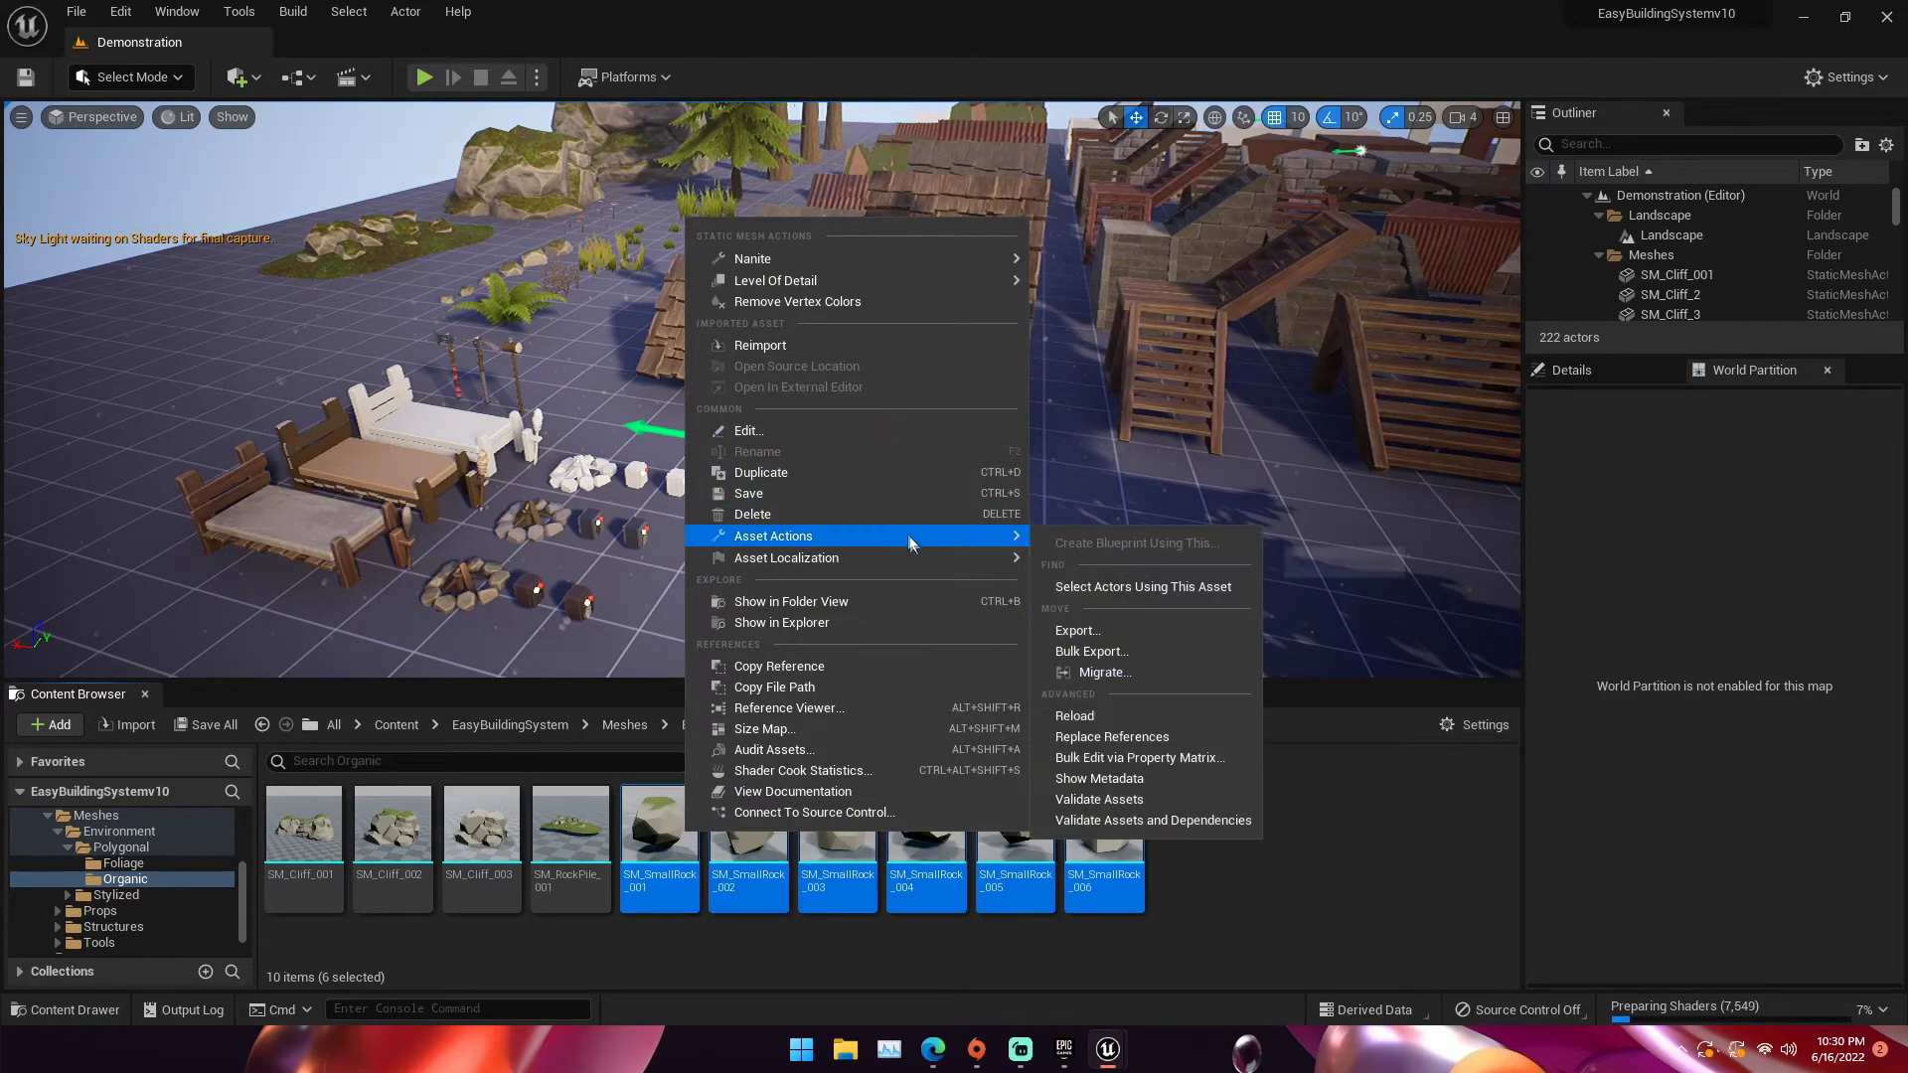
pyautogui.click(1103, 672)
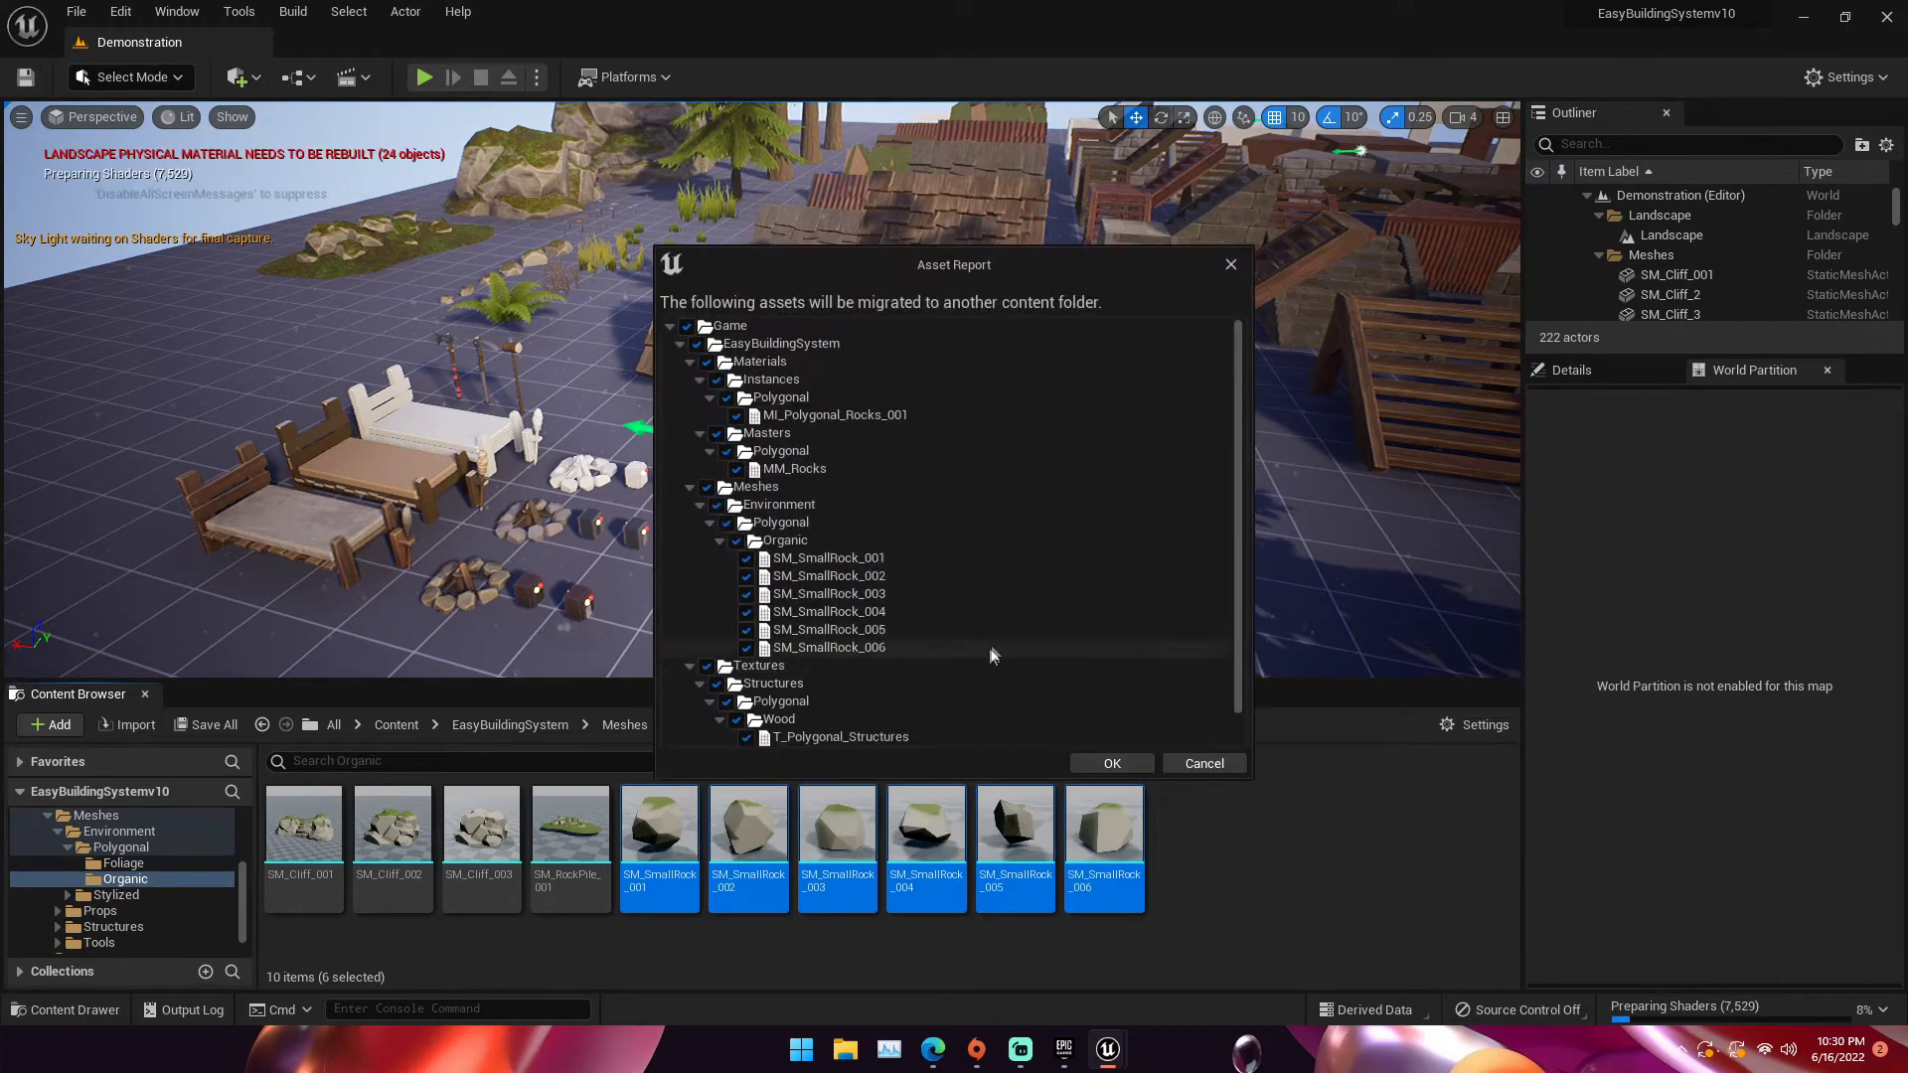
pyautogui.click(1110, 763)
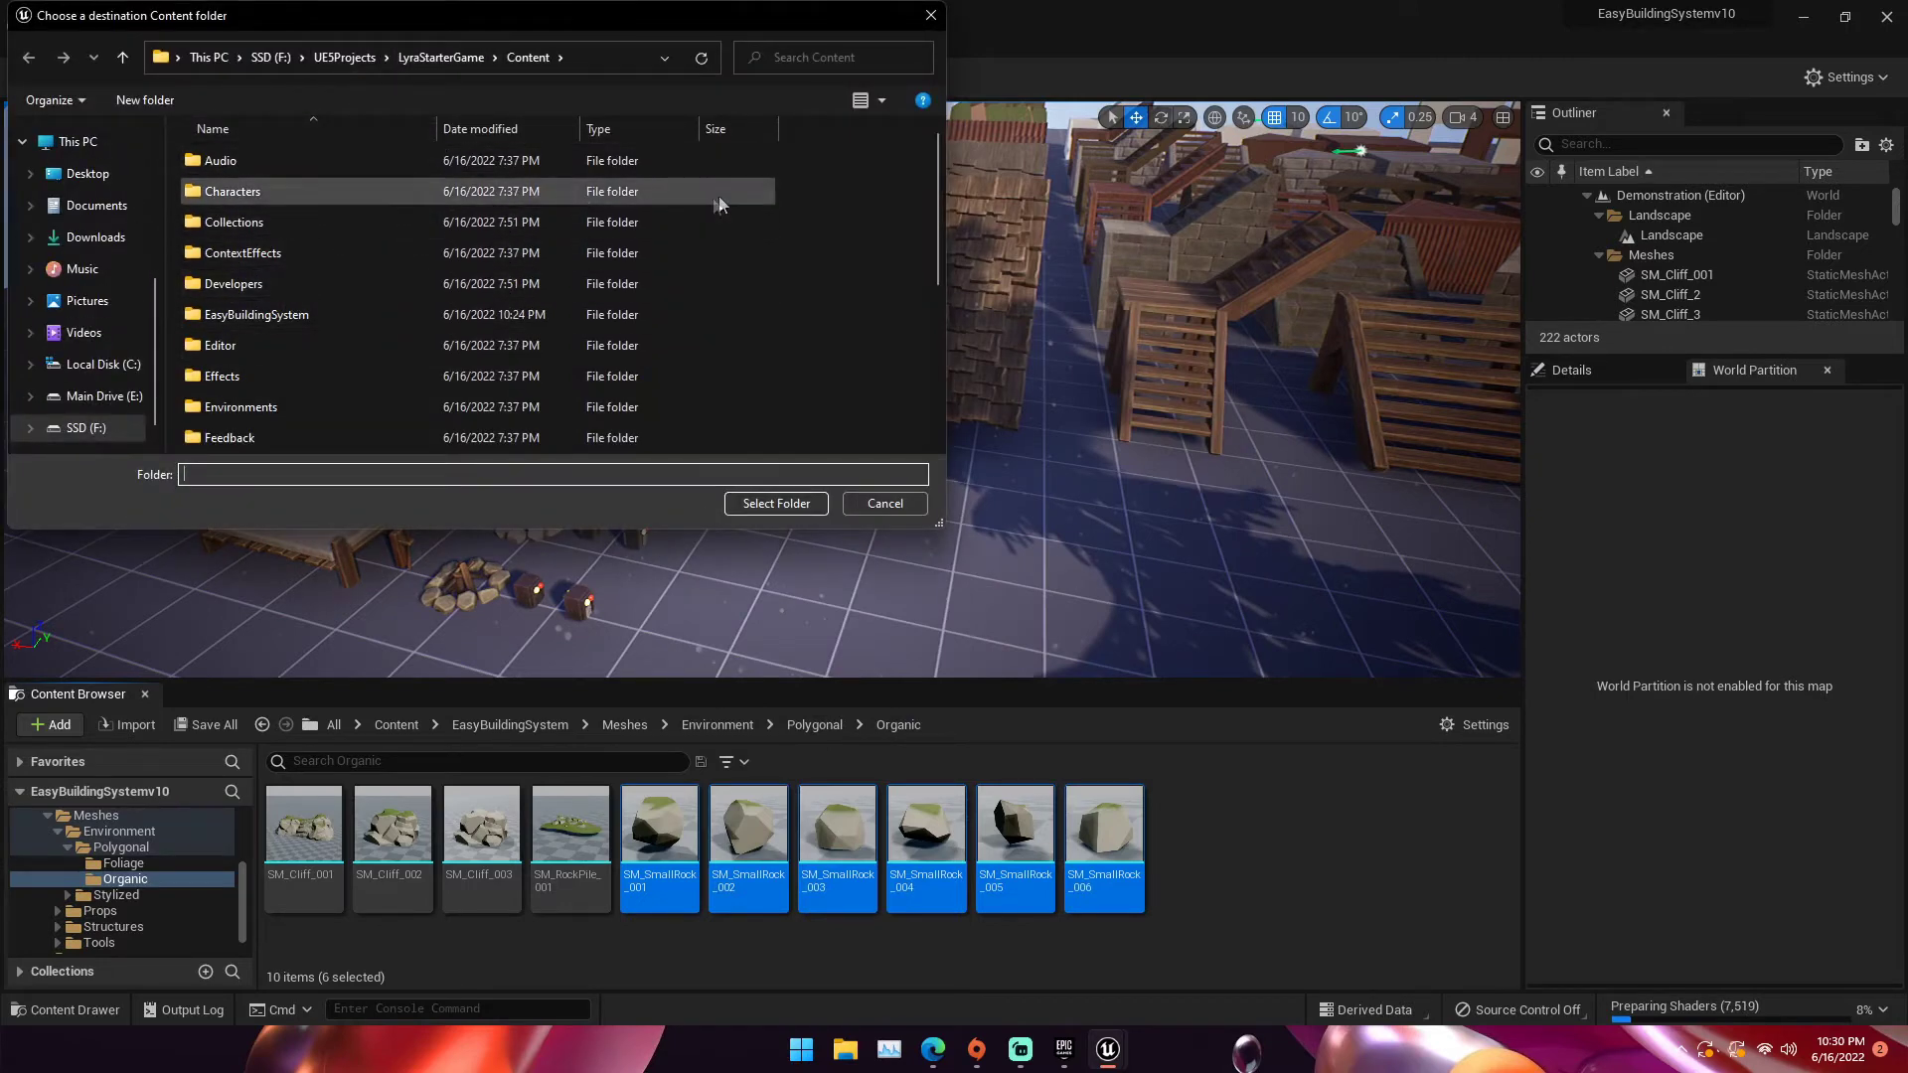
pyautogui.click(781, 504)
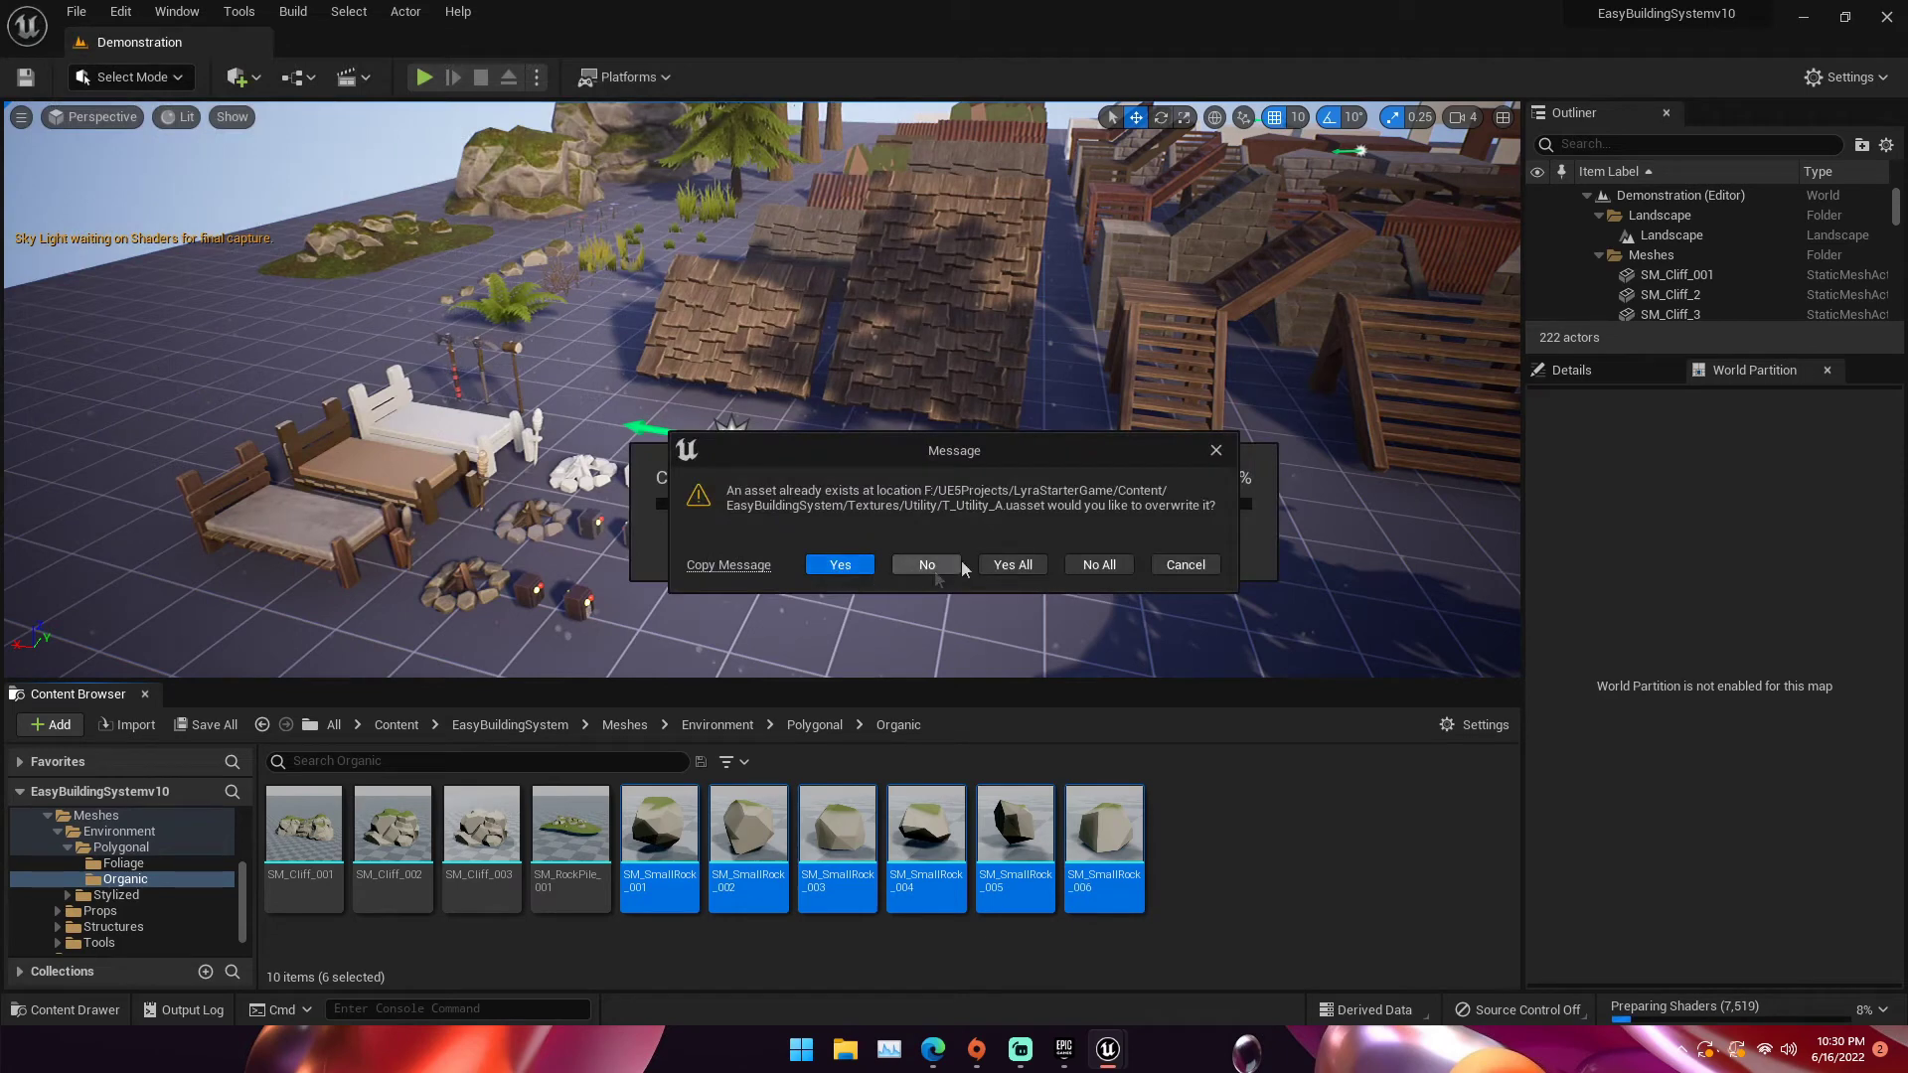
pyautogui.click(1013, 564)
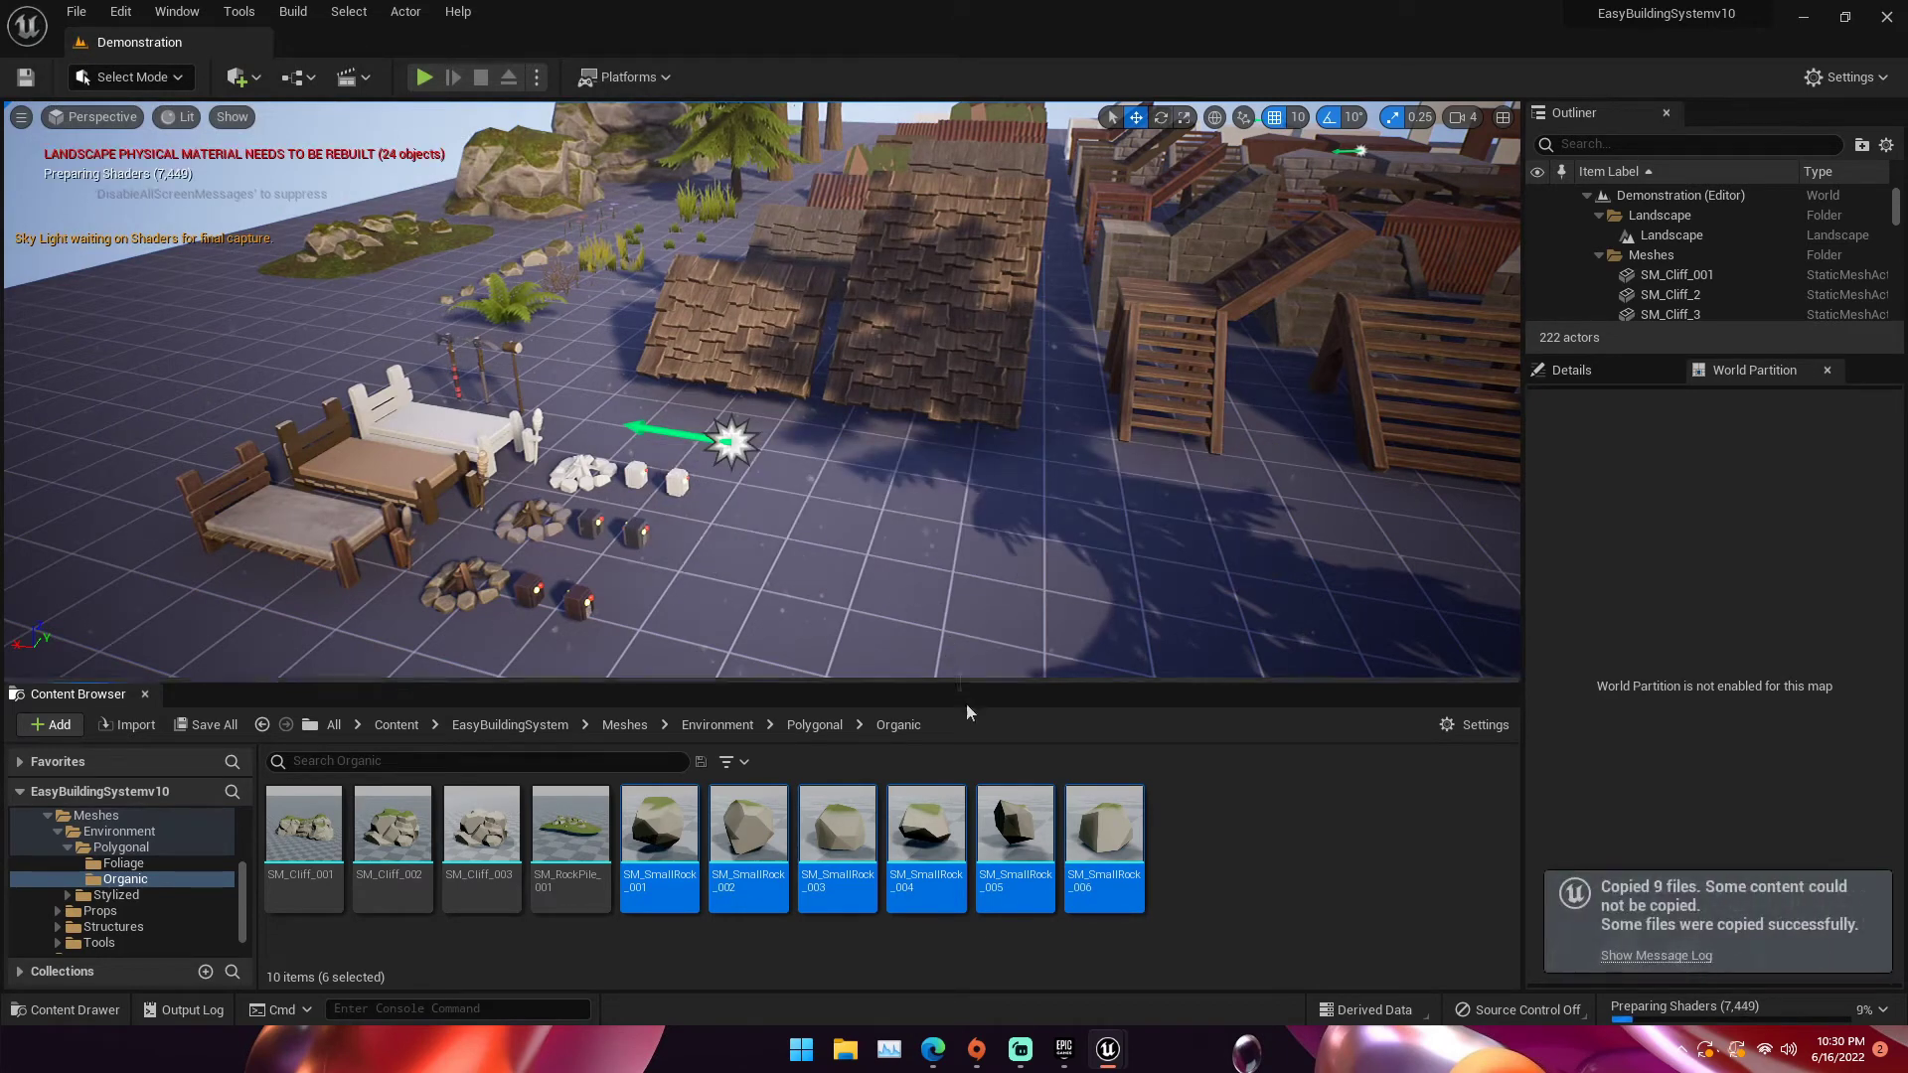
# Open the Foliage folder under EasyBuildingSystem/Meshes/Environment/Polygonal
pyautogui.click(712, 725)
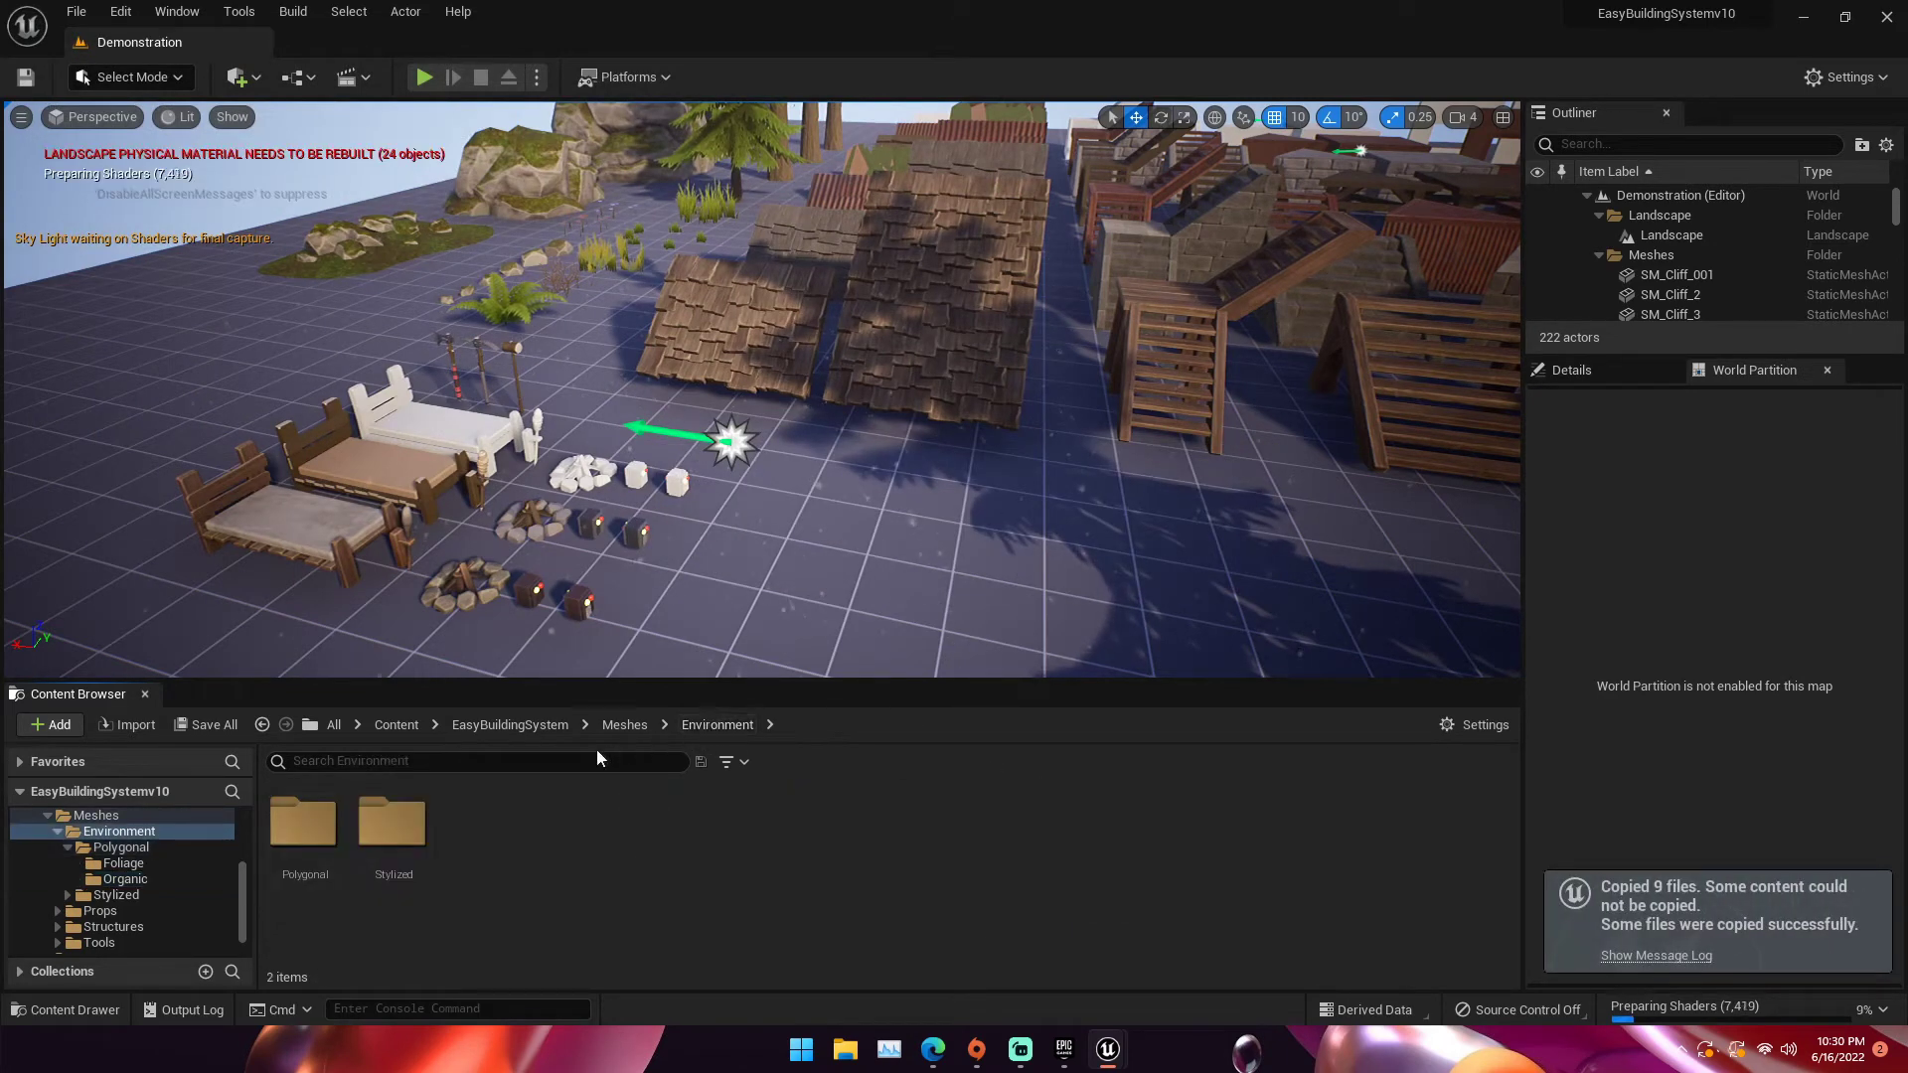
pyautogui.doubleClick(303, 822)
pyautogui.click(373, 838)
pyautogui.doubleClick(303, 823)
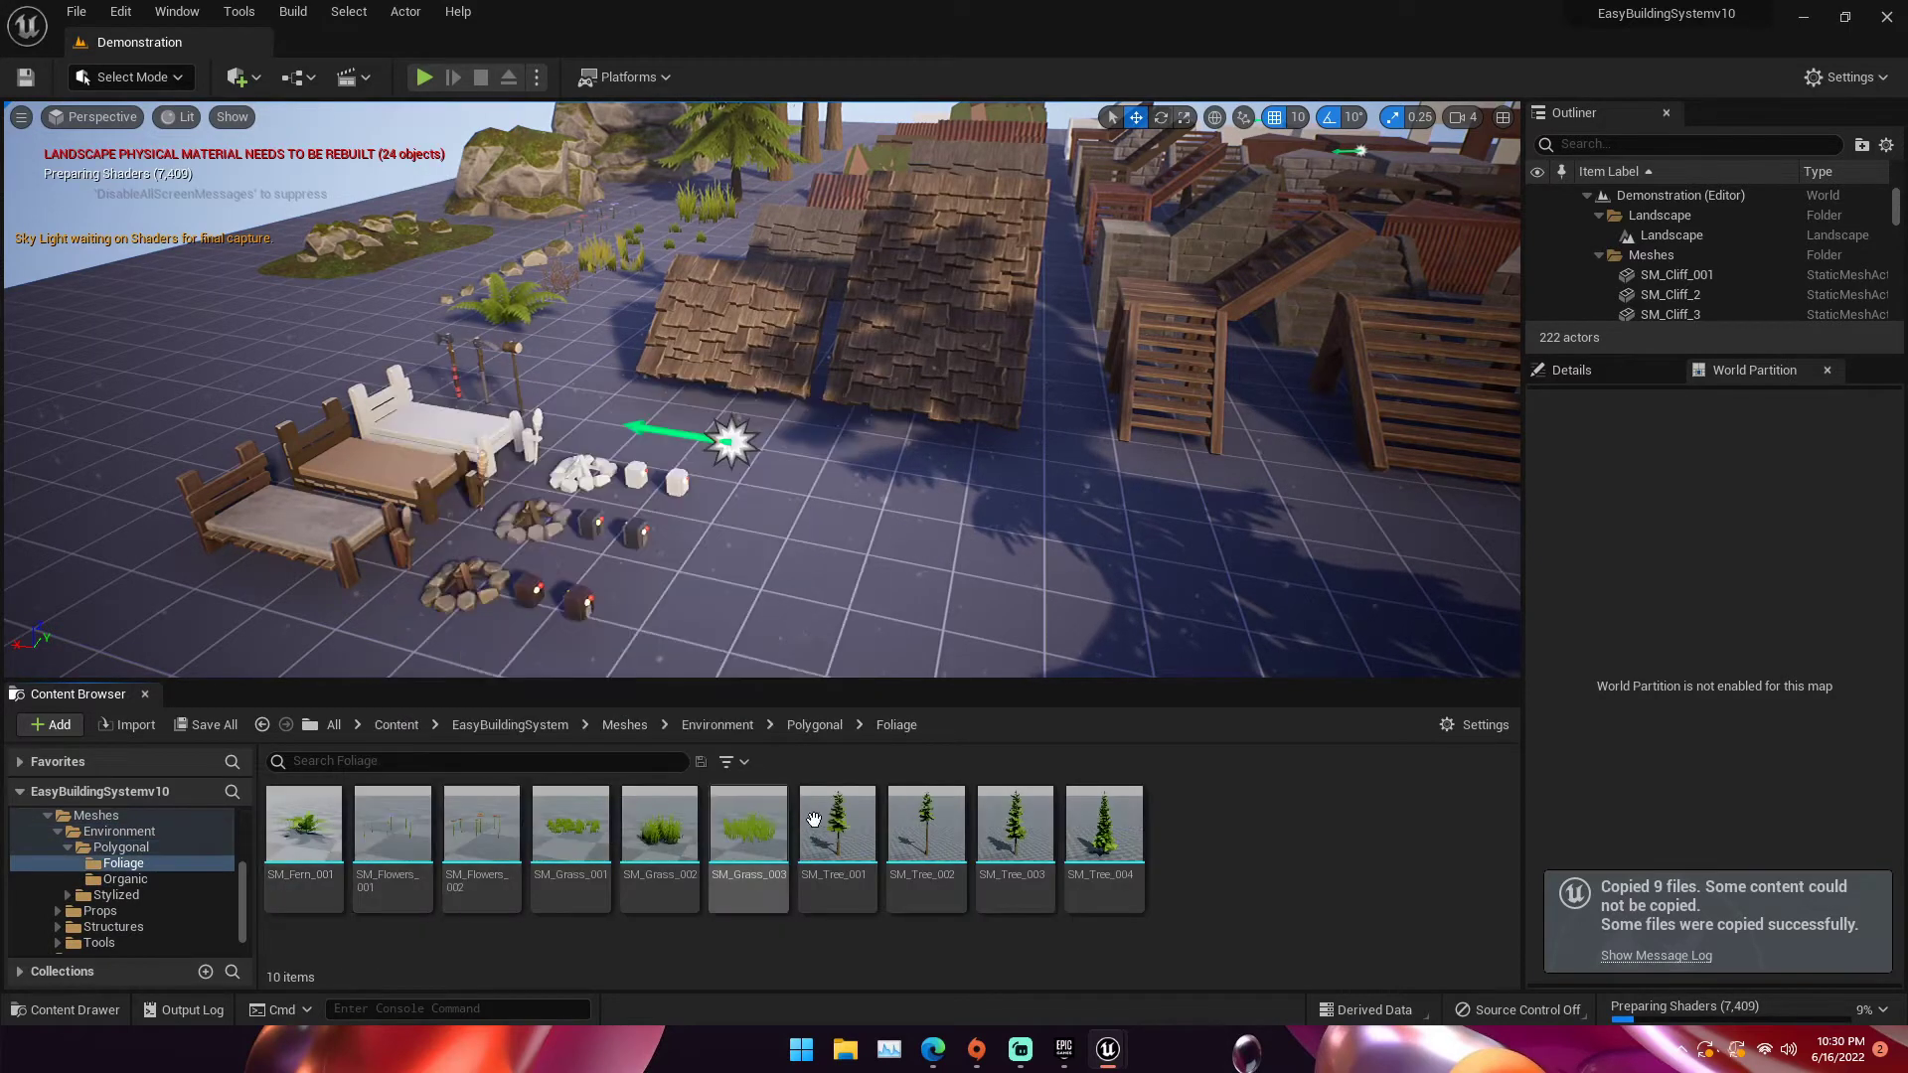
# Migrate SM_Tree_001 to SM_Tree_004 with their dependencies into LyraStarterGame's Content folder, overwriting all existing assets
pyautogui.click(837, 825)
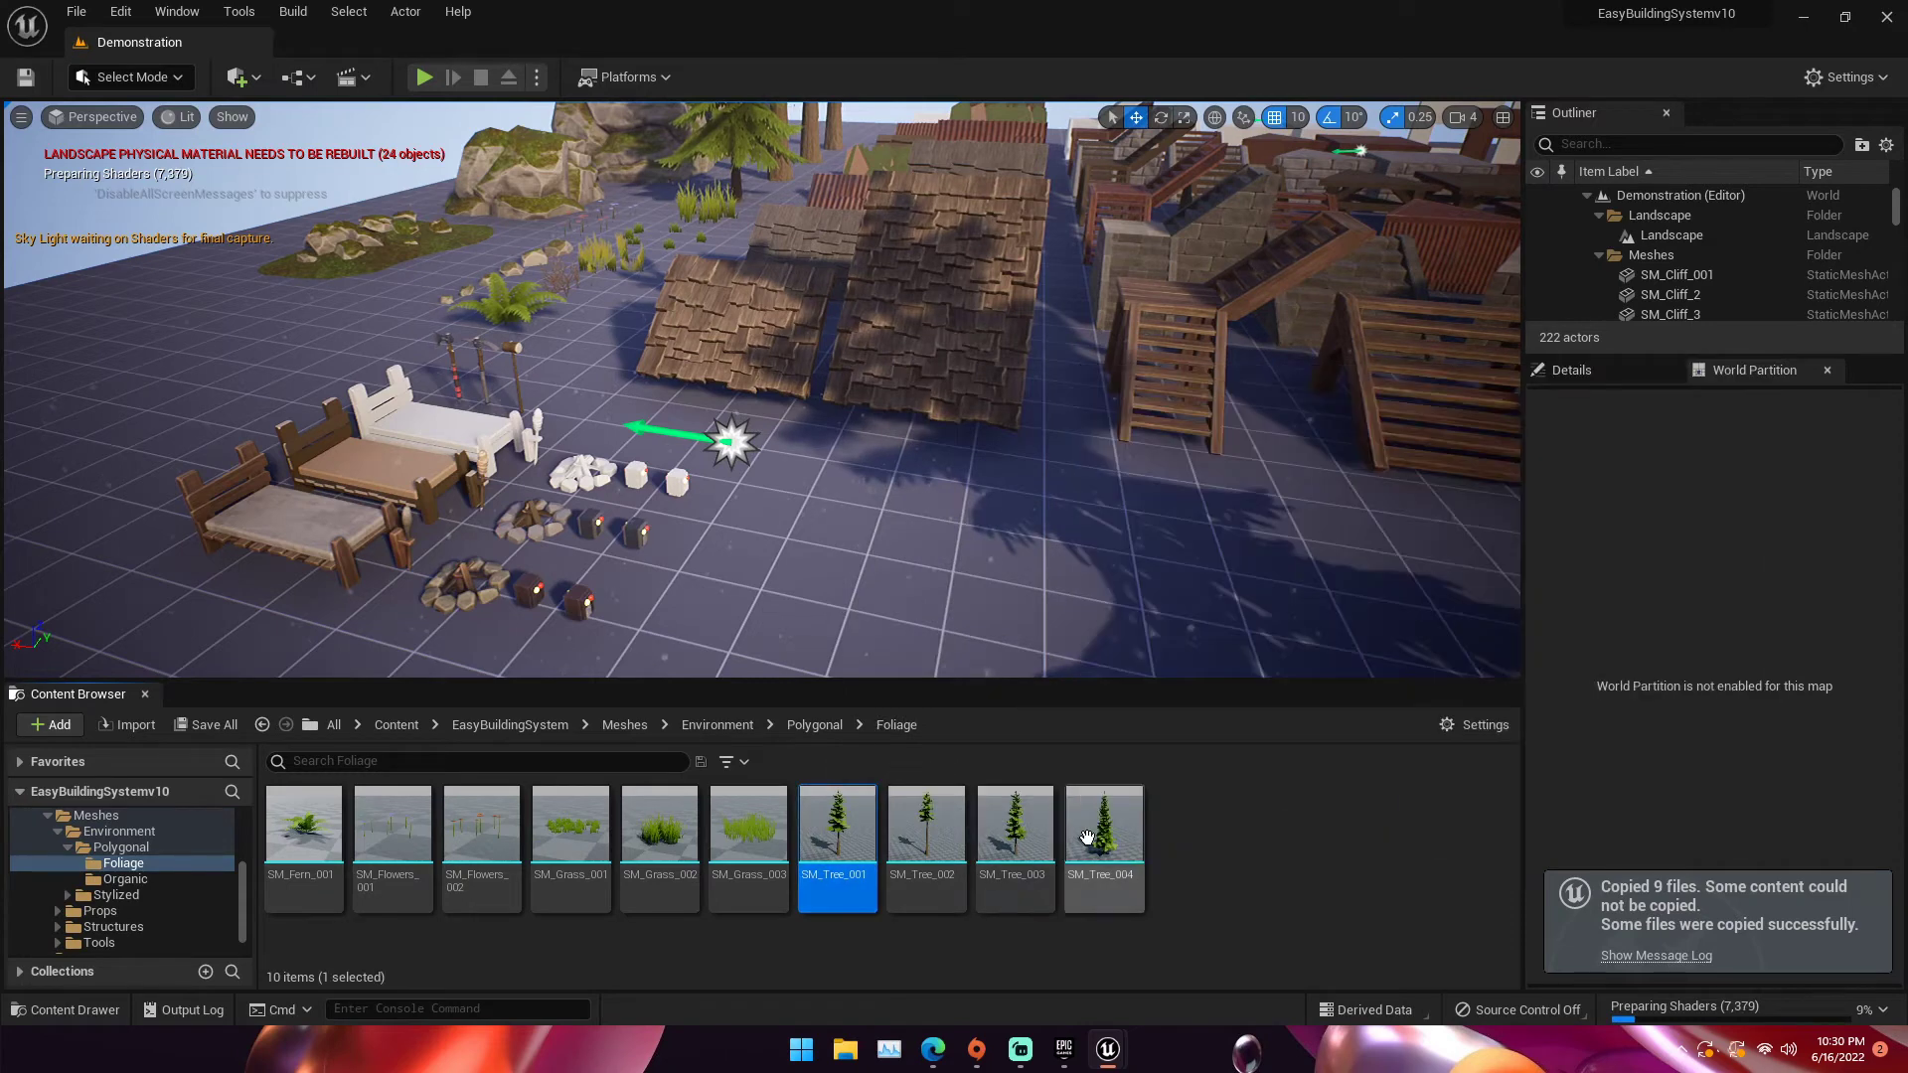
pyautogui.keyDown('shift'); pyautogui.click(1088, 837); pyautogui.keyUp('shift')
pyautogui.rightClick(940, 837)
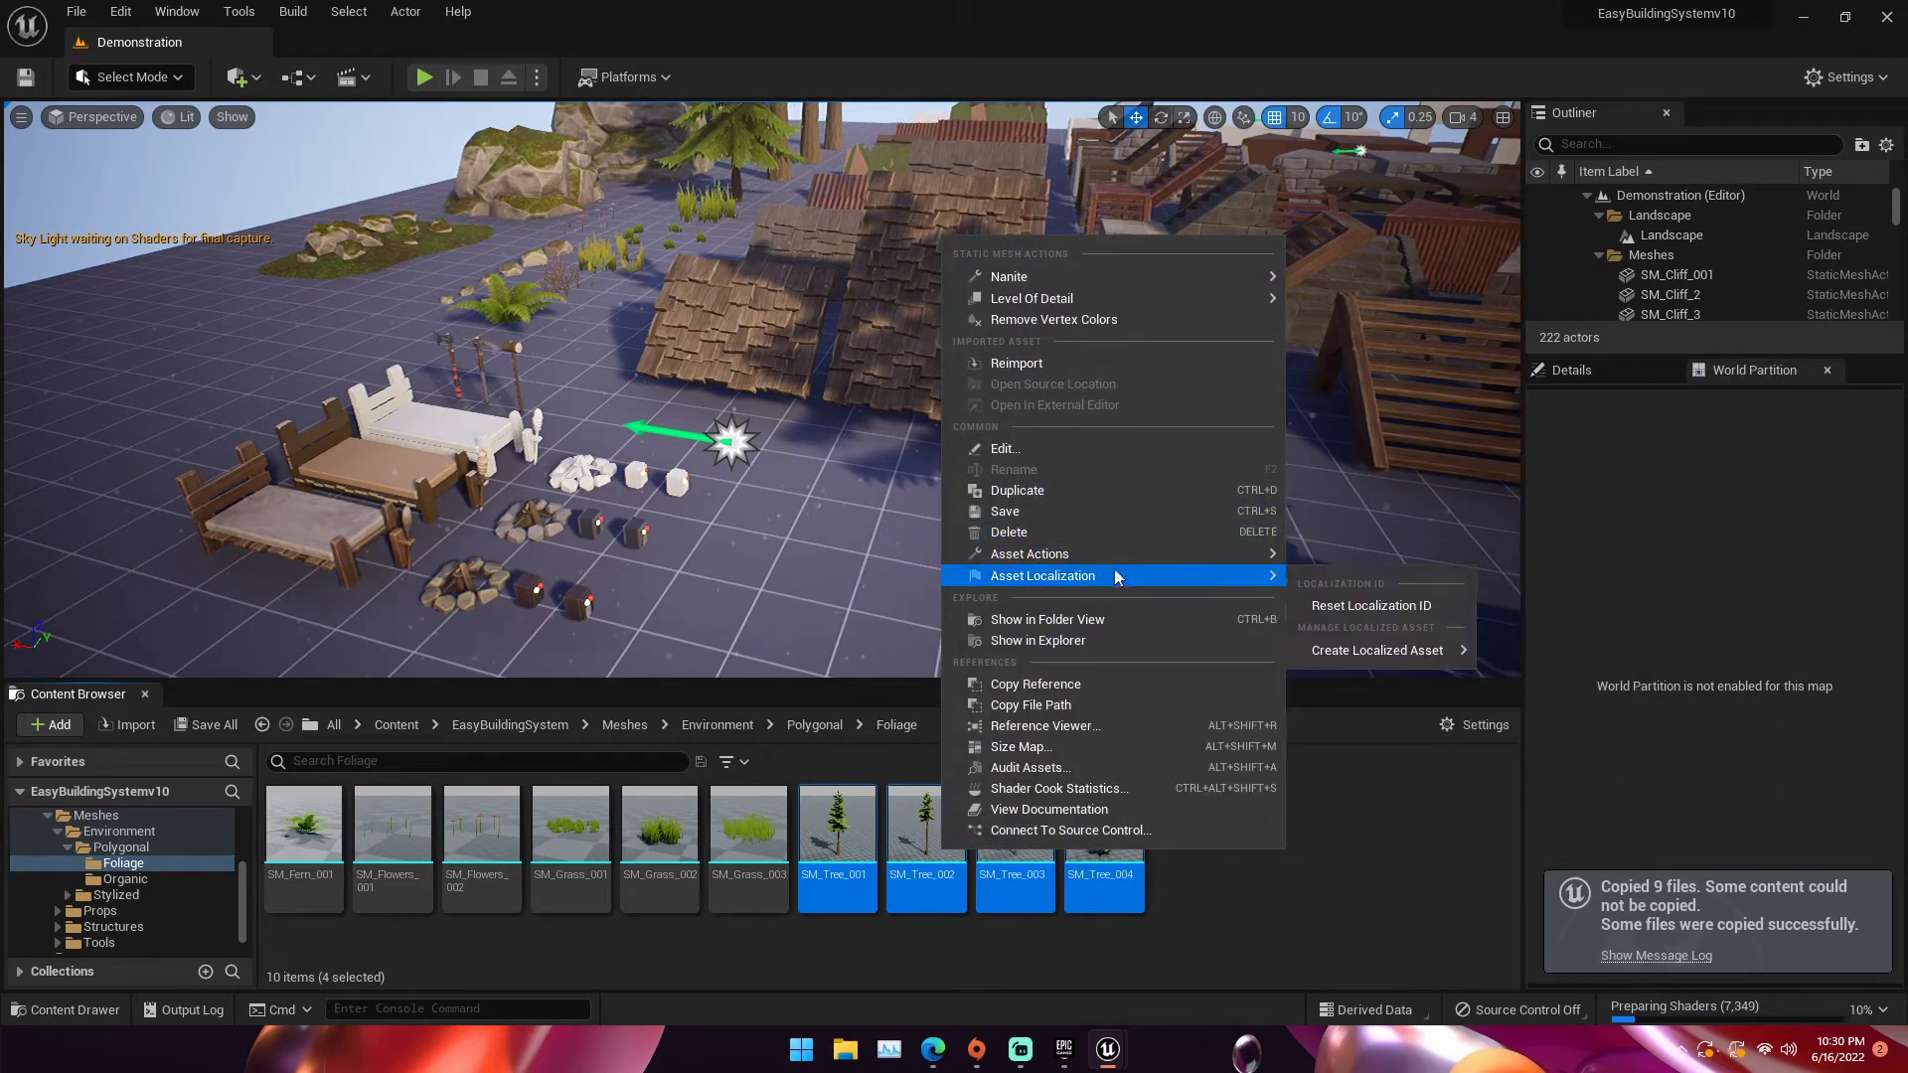
pyautogui.moveTo(1124, 555)
pyautogui.click(1351, 692)
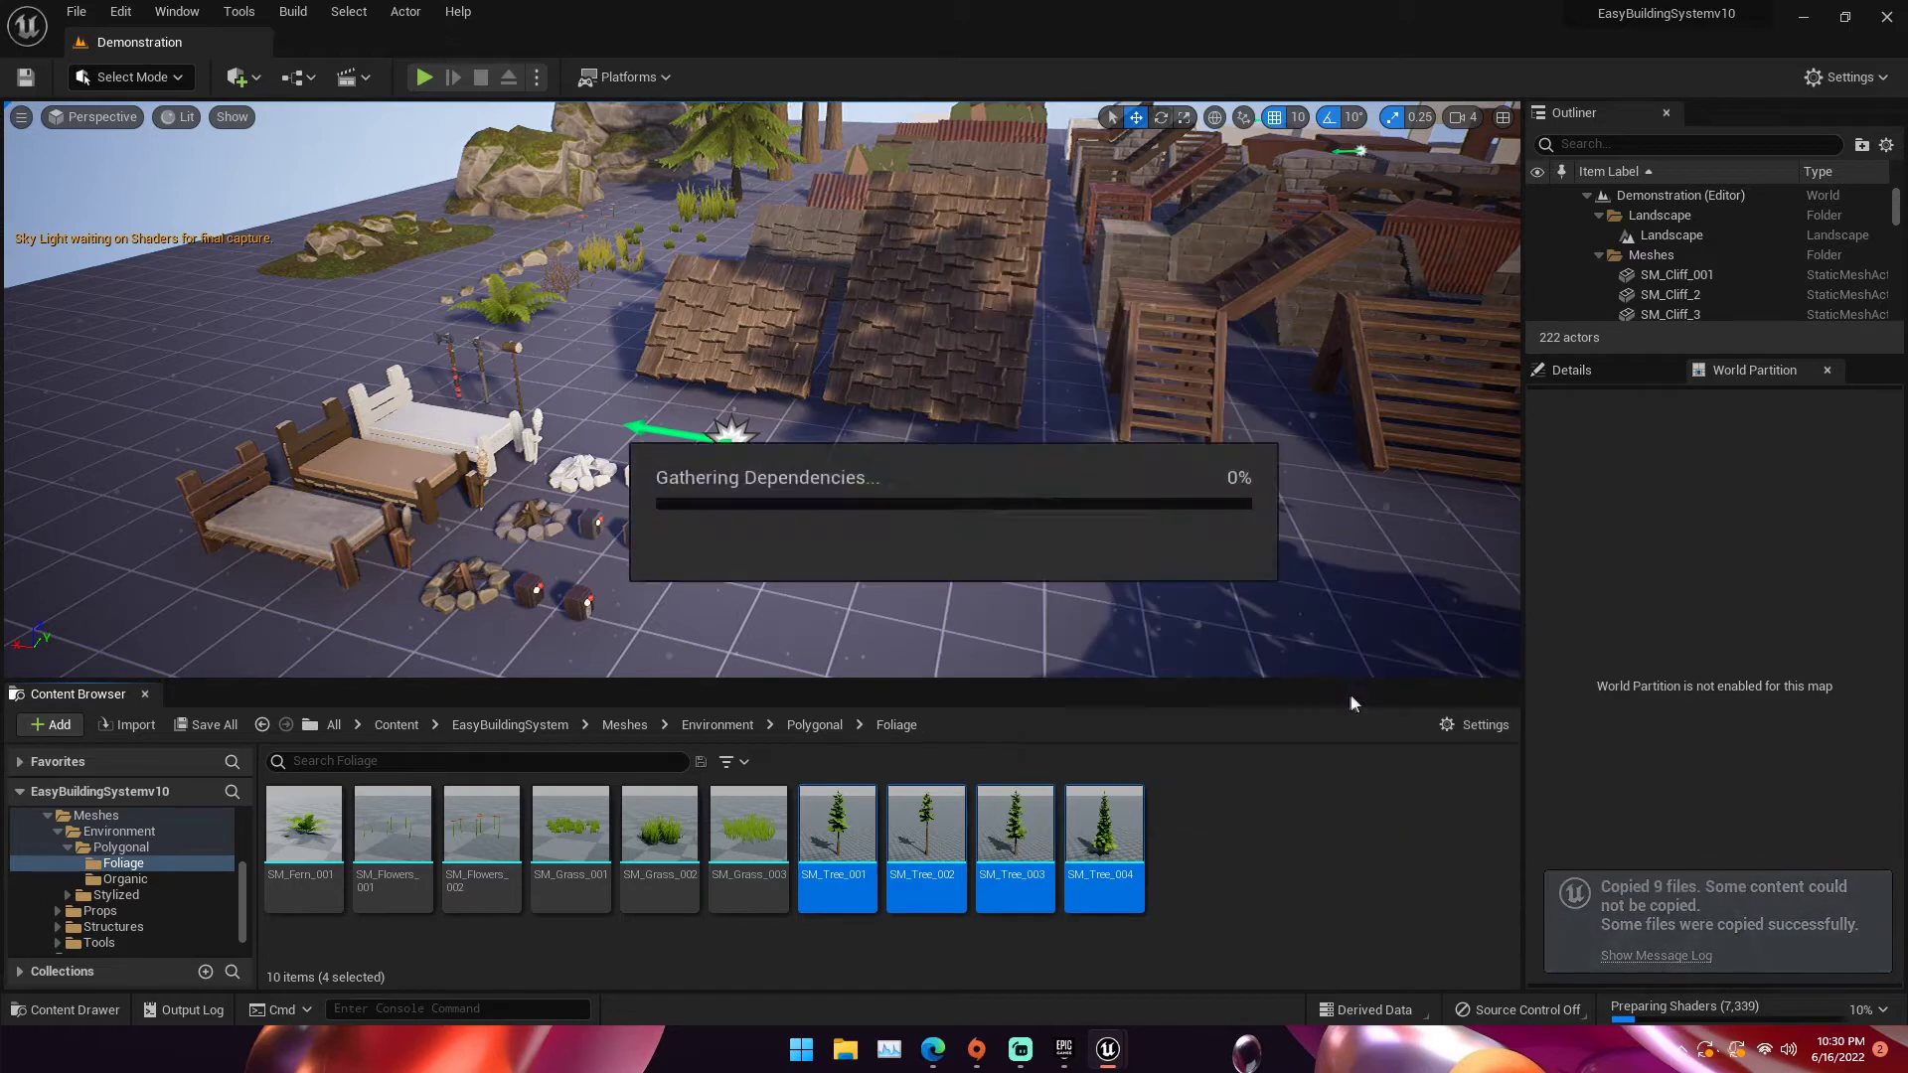
pyautogui.click(1123, 771)
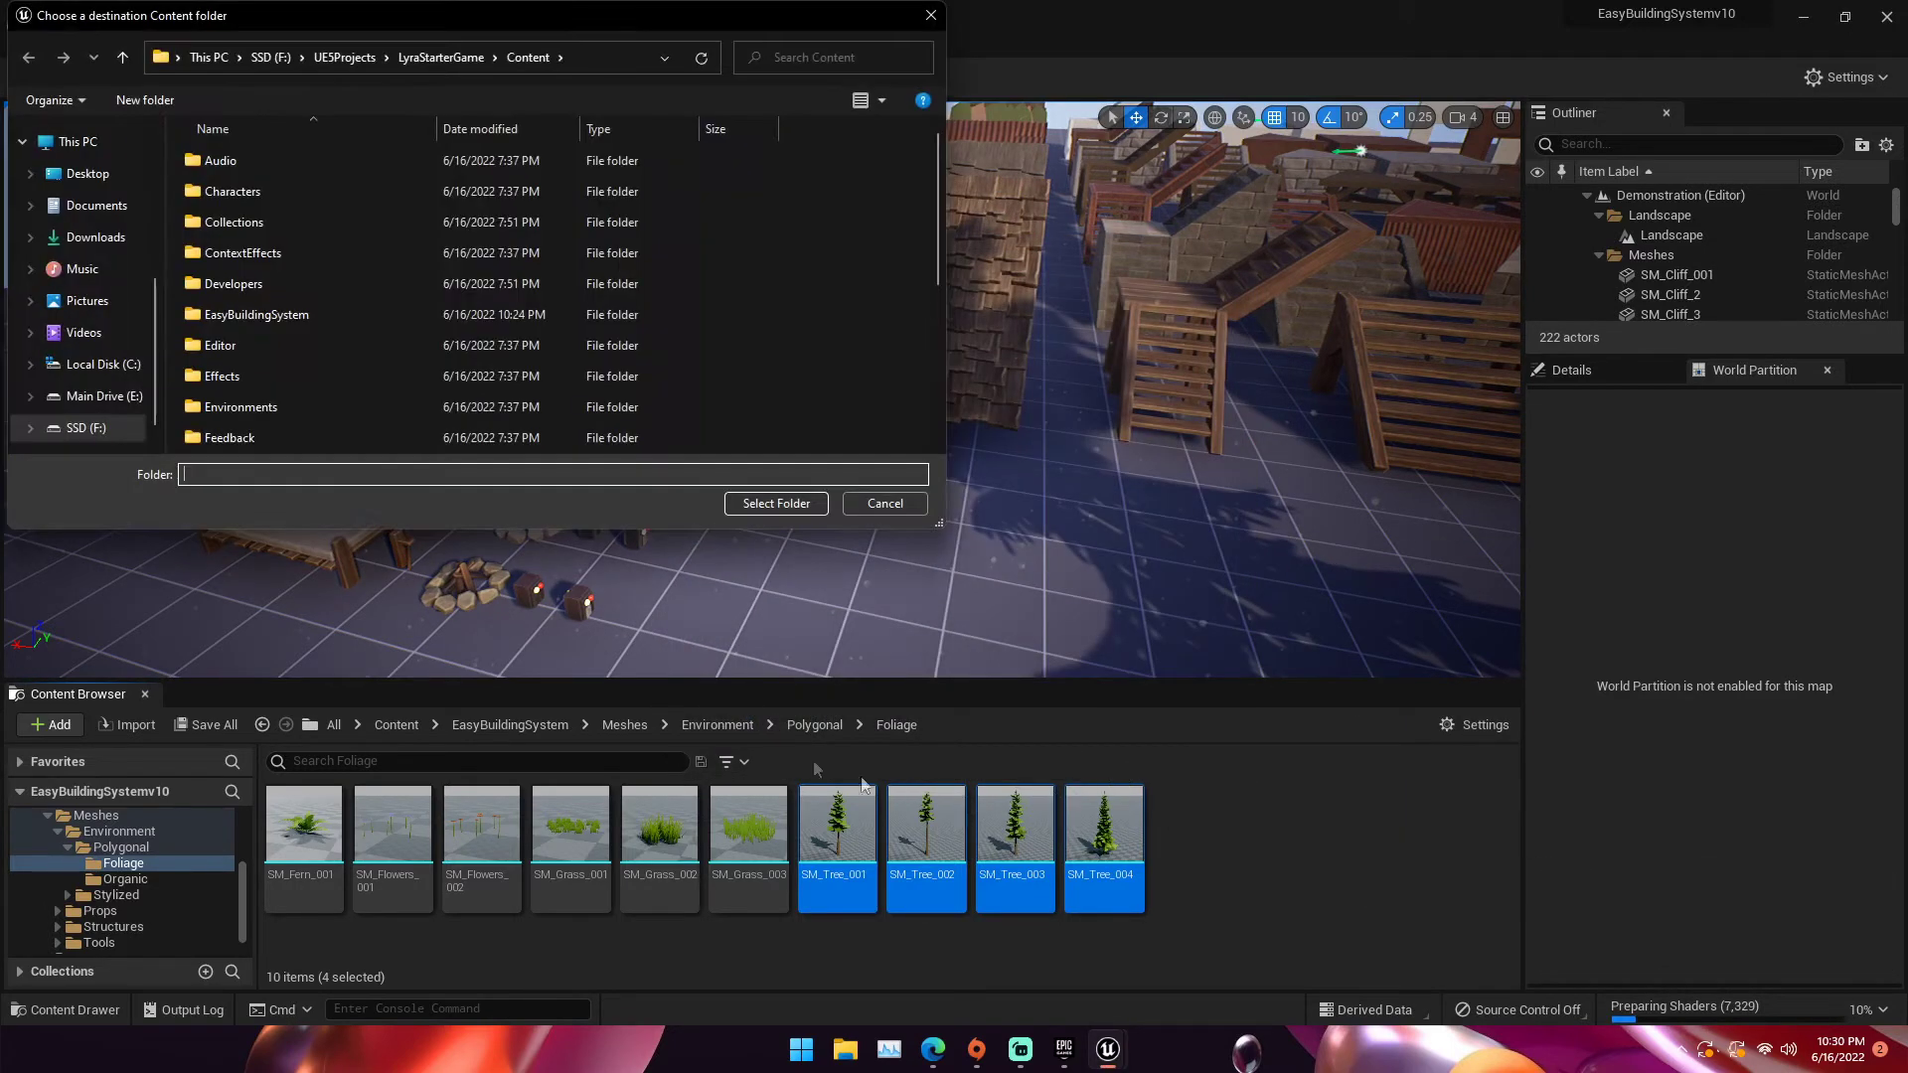
pyautogui.click(780, 505)
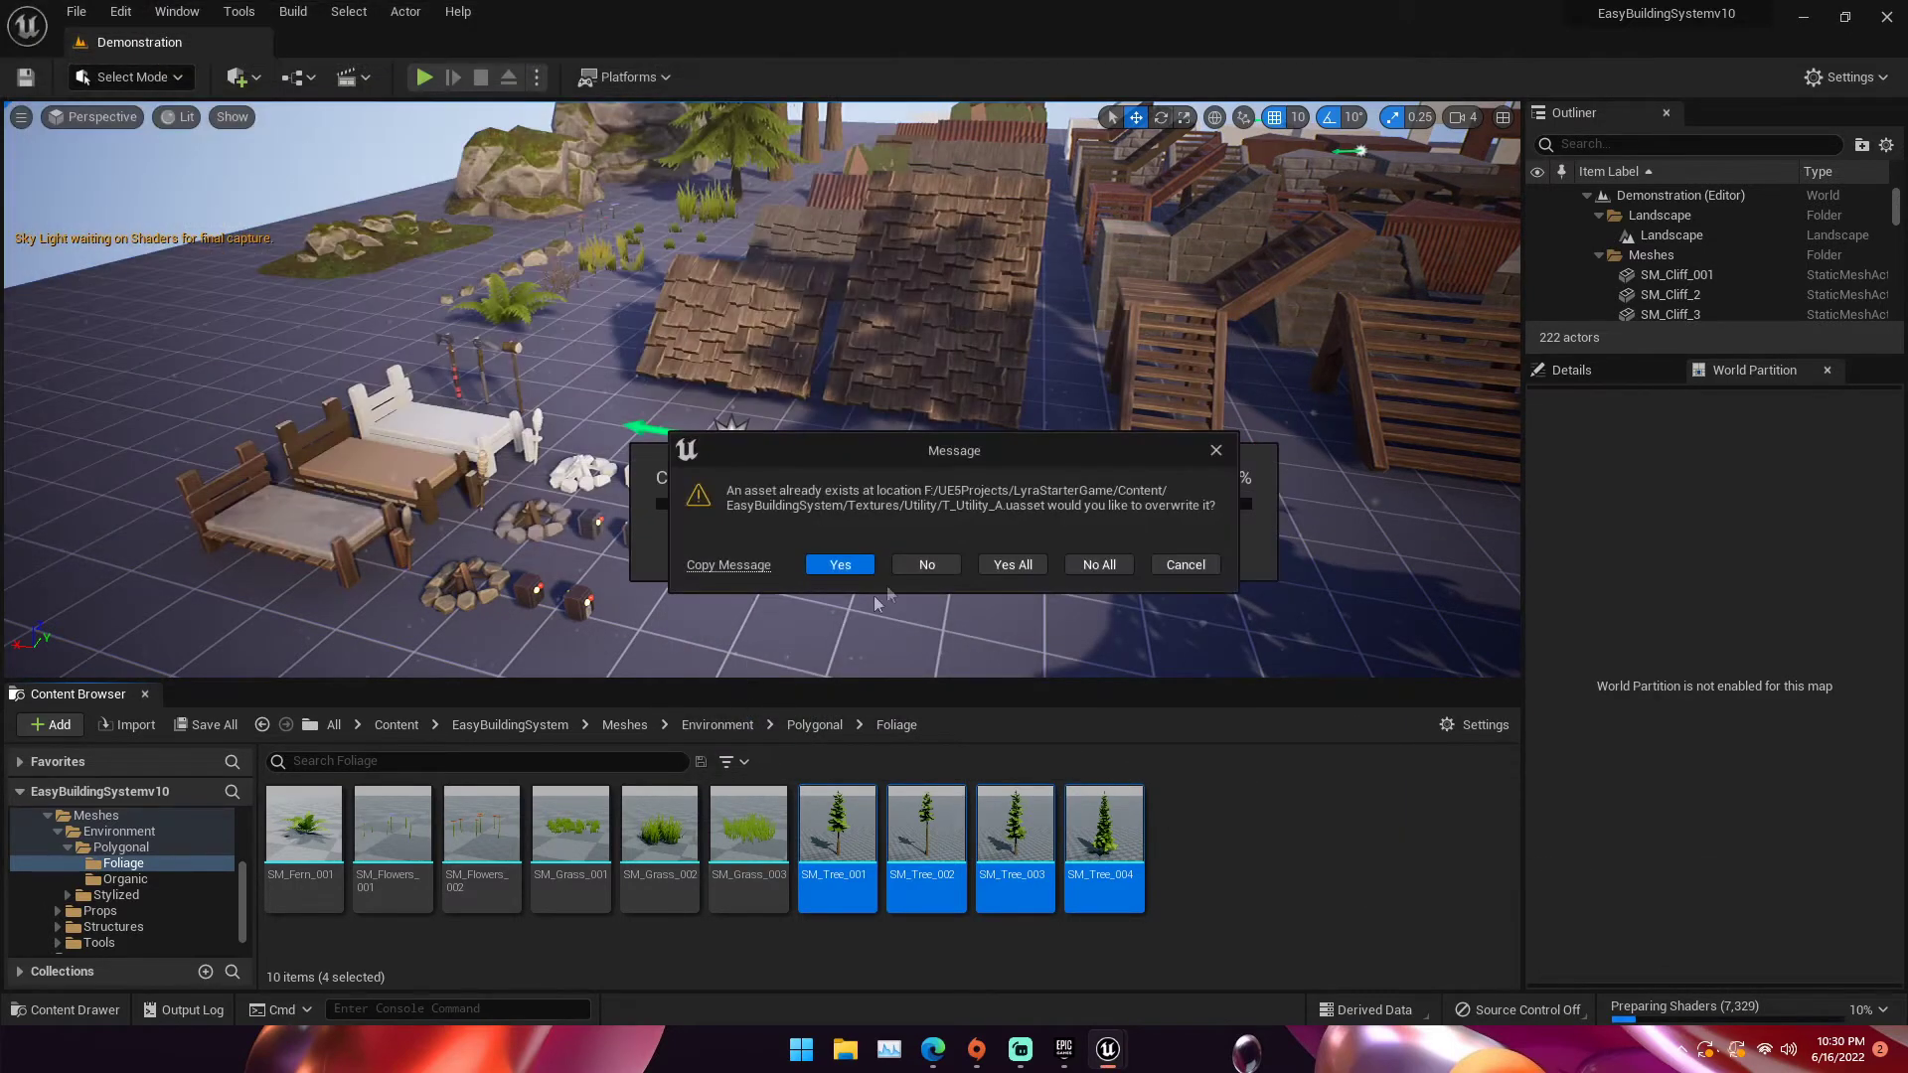
pyautogui.click(1012, 564)
# Migrate the fern, both flower and all three grass meshes with their dependencies into LyraStarterGame's Content folder, overwriting all existing assets
pyautogui.click(748, 825)
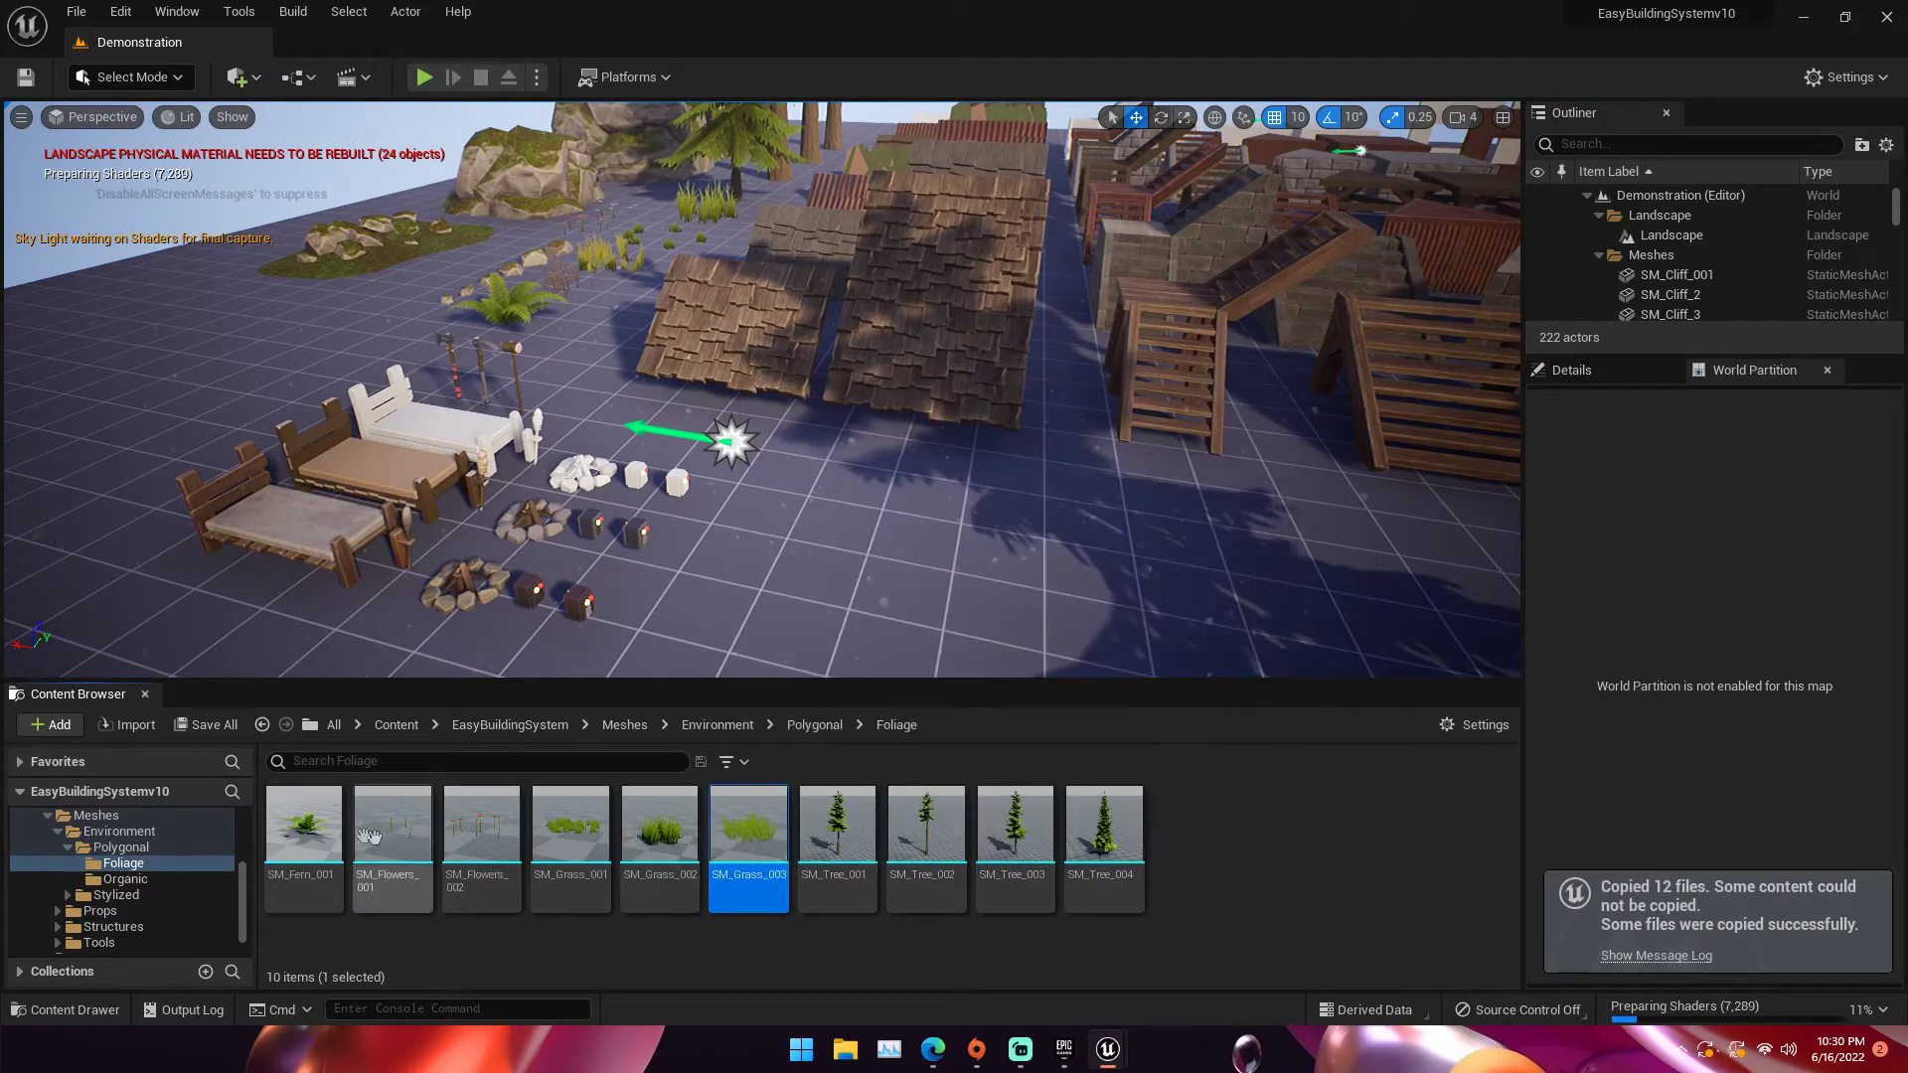
pyautogui.keyDown('shift'); pyautogui.click(308, 825); pyautogui.keyUp('shift')
pyautogui.rightClick(308, 825)
pyautogui.moveTo(525, 527)
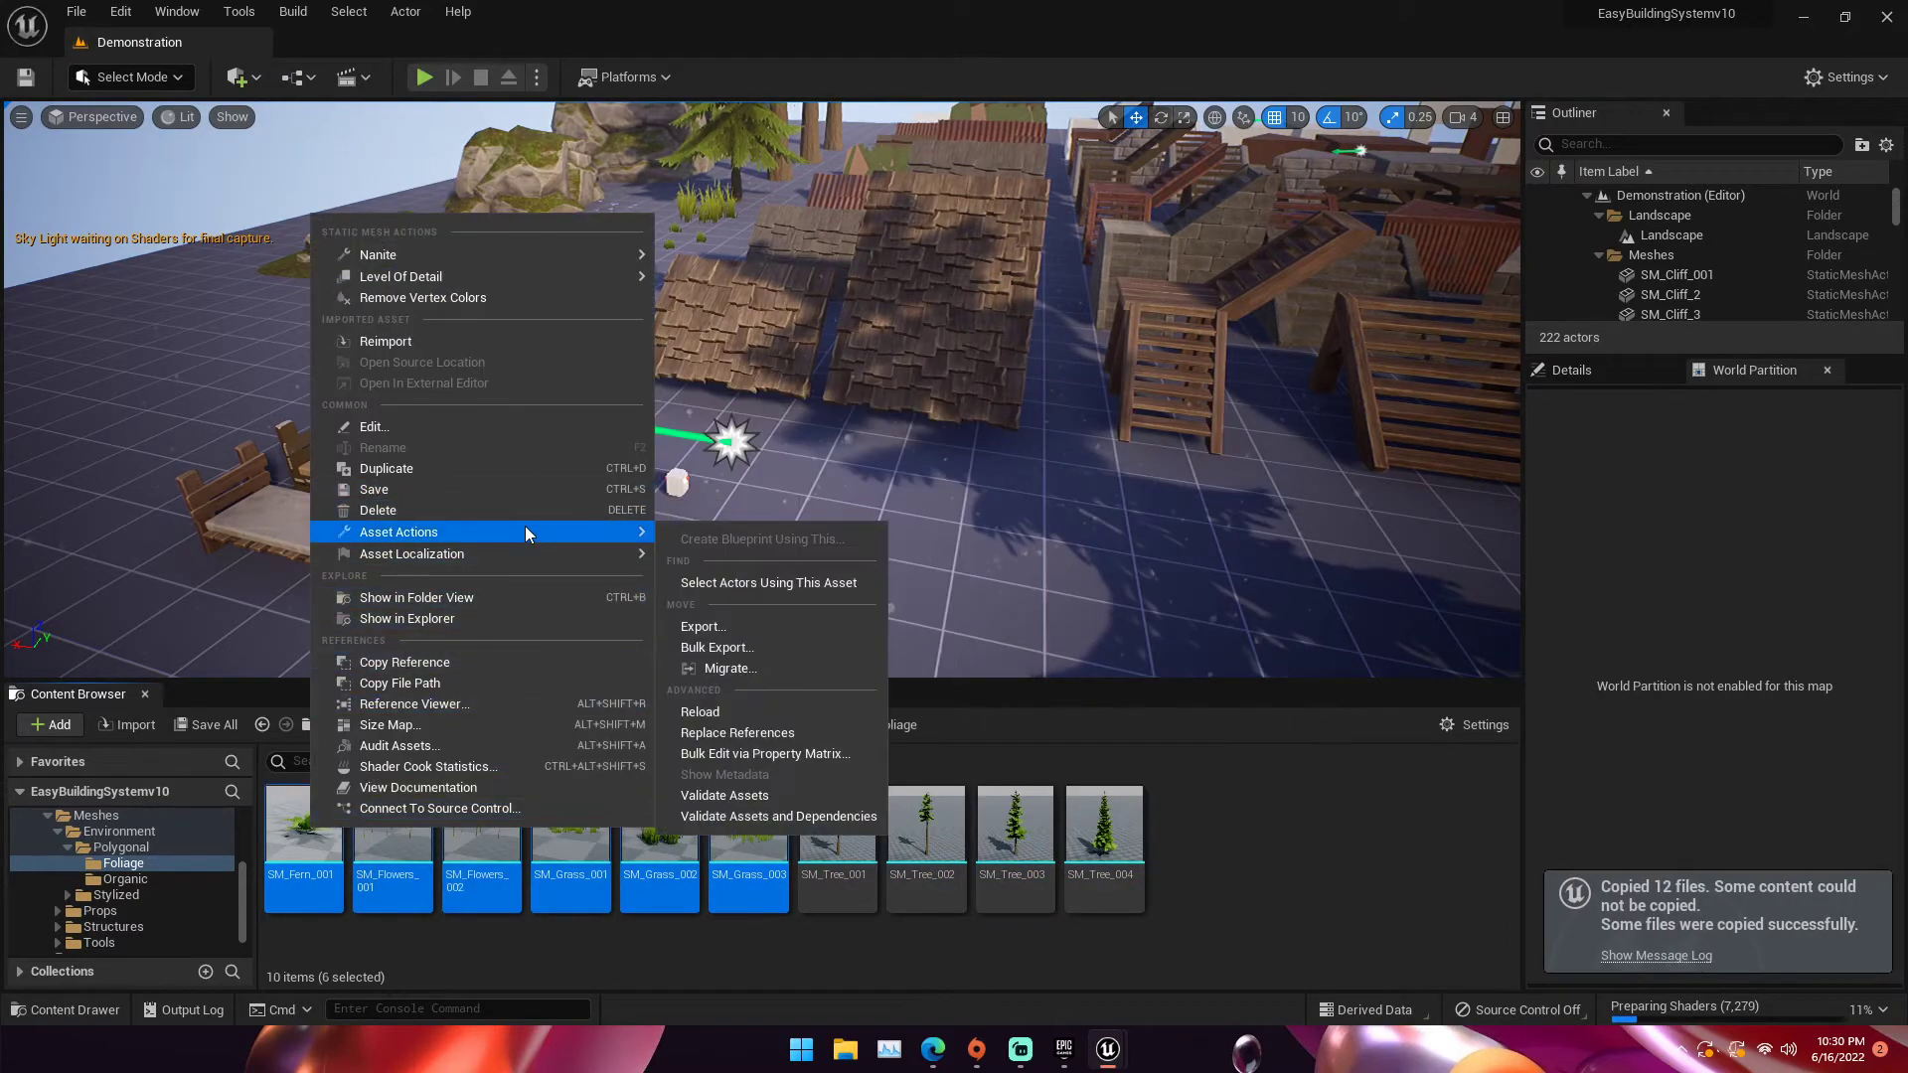
pyautogui.click(735, 666)
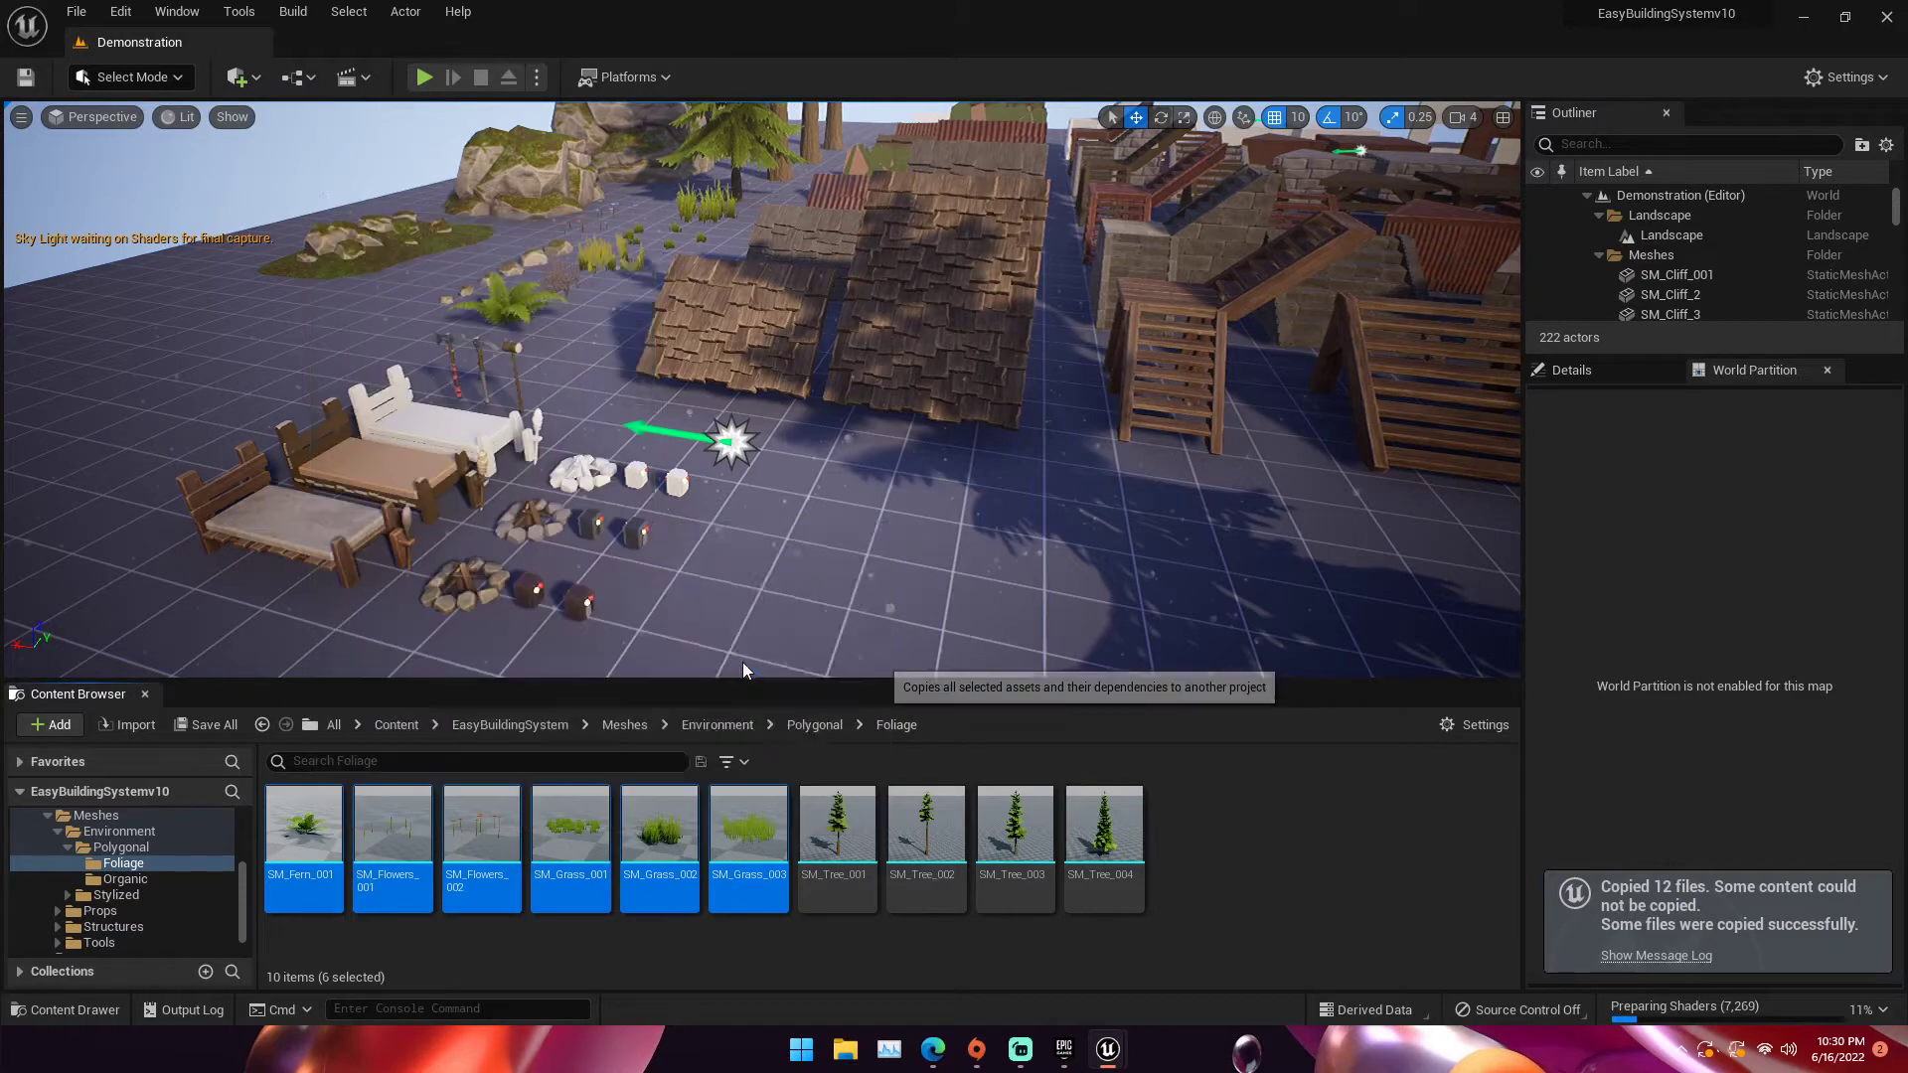
pyautogui.click(1104, 762)
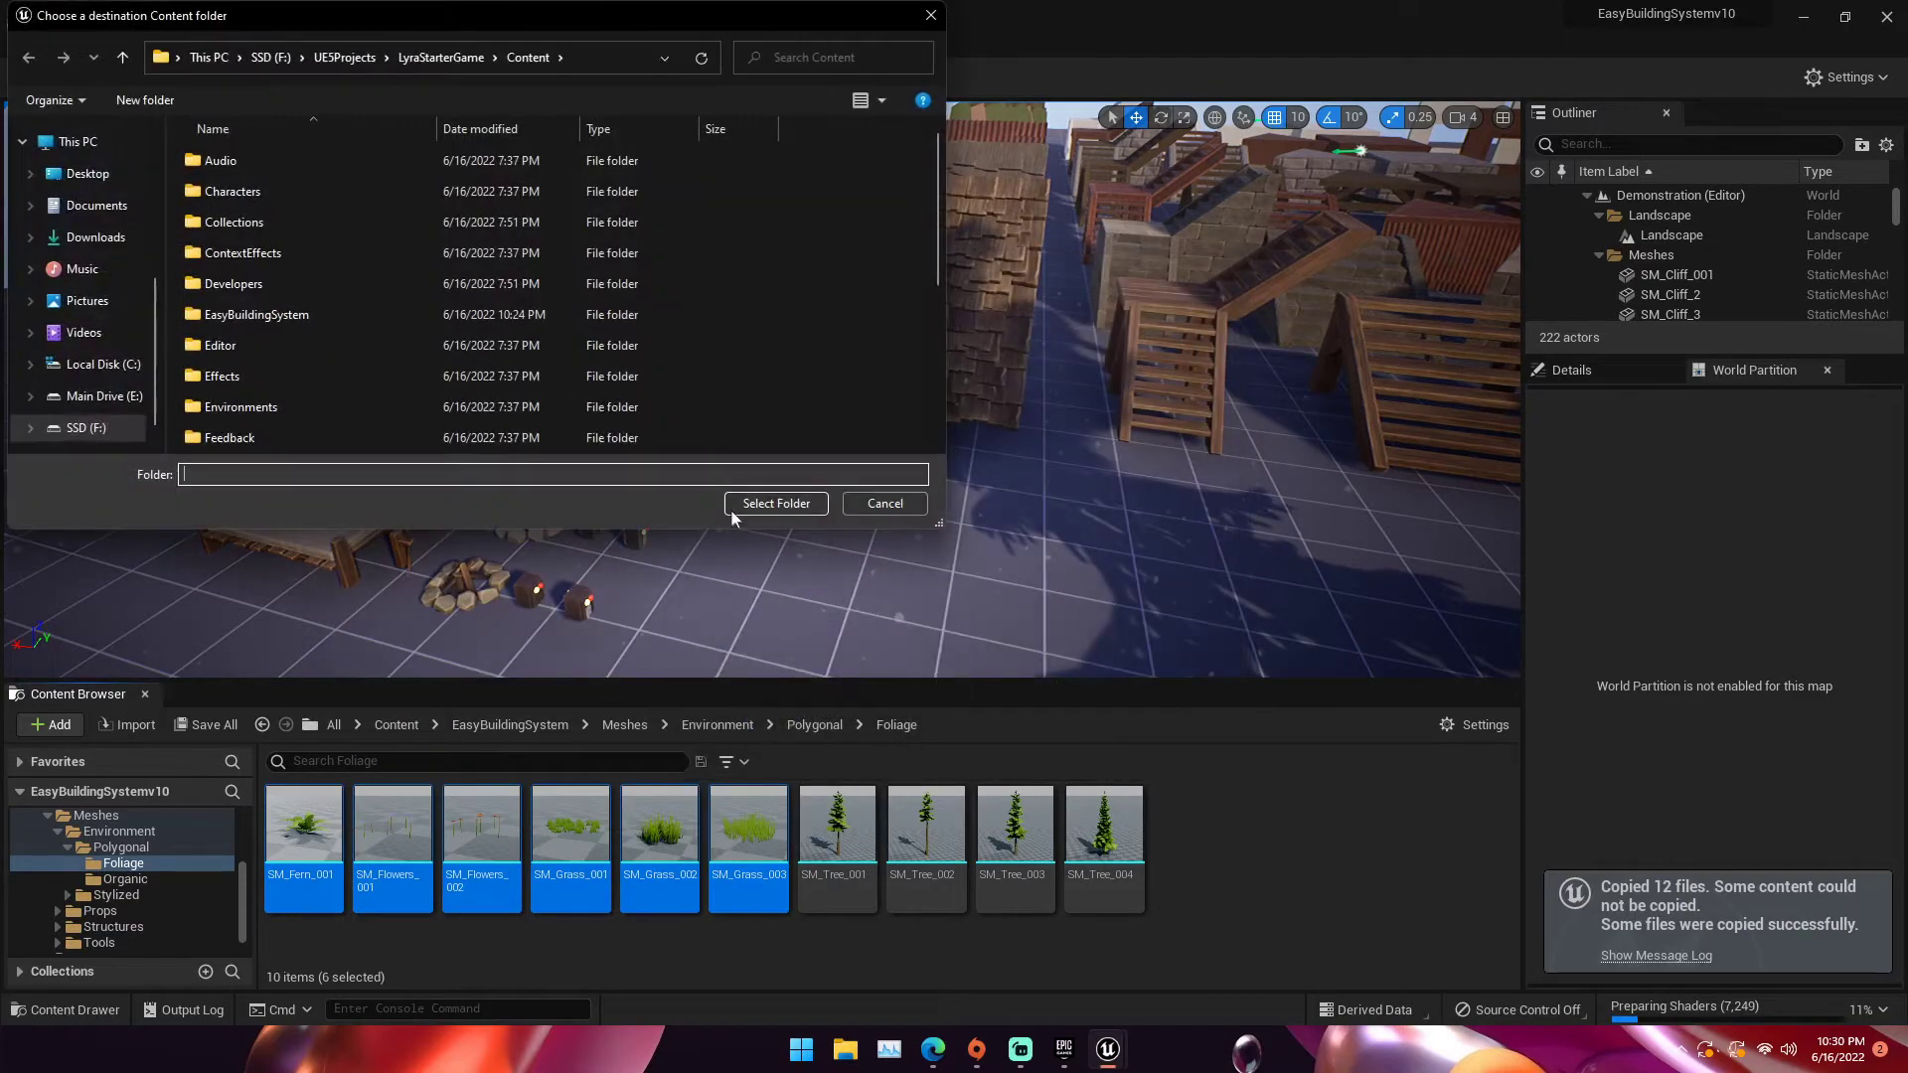
pyautogui.click(760, 503)
pyautogui.click(1032, 577)
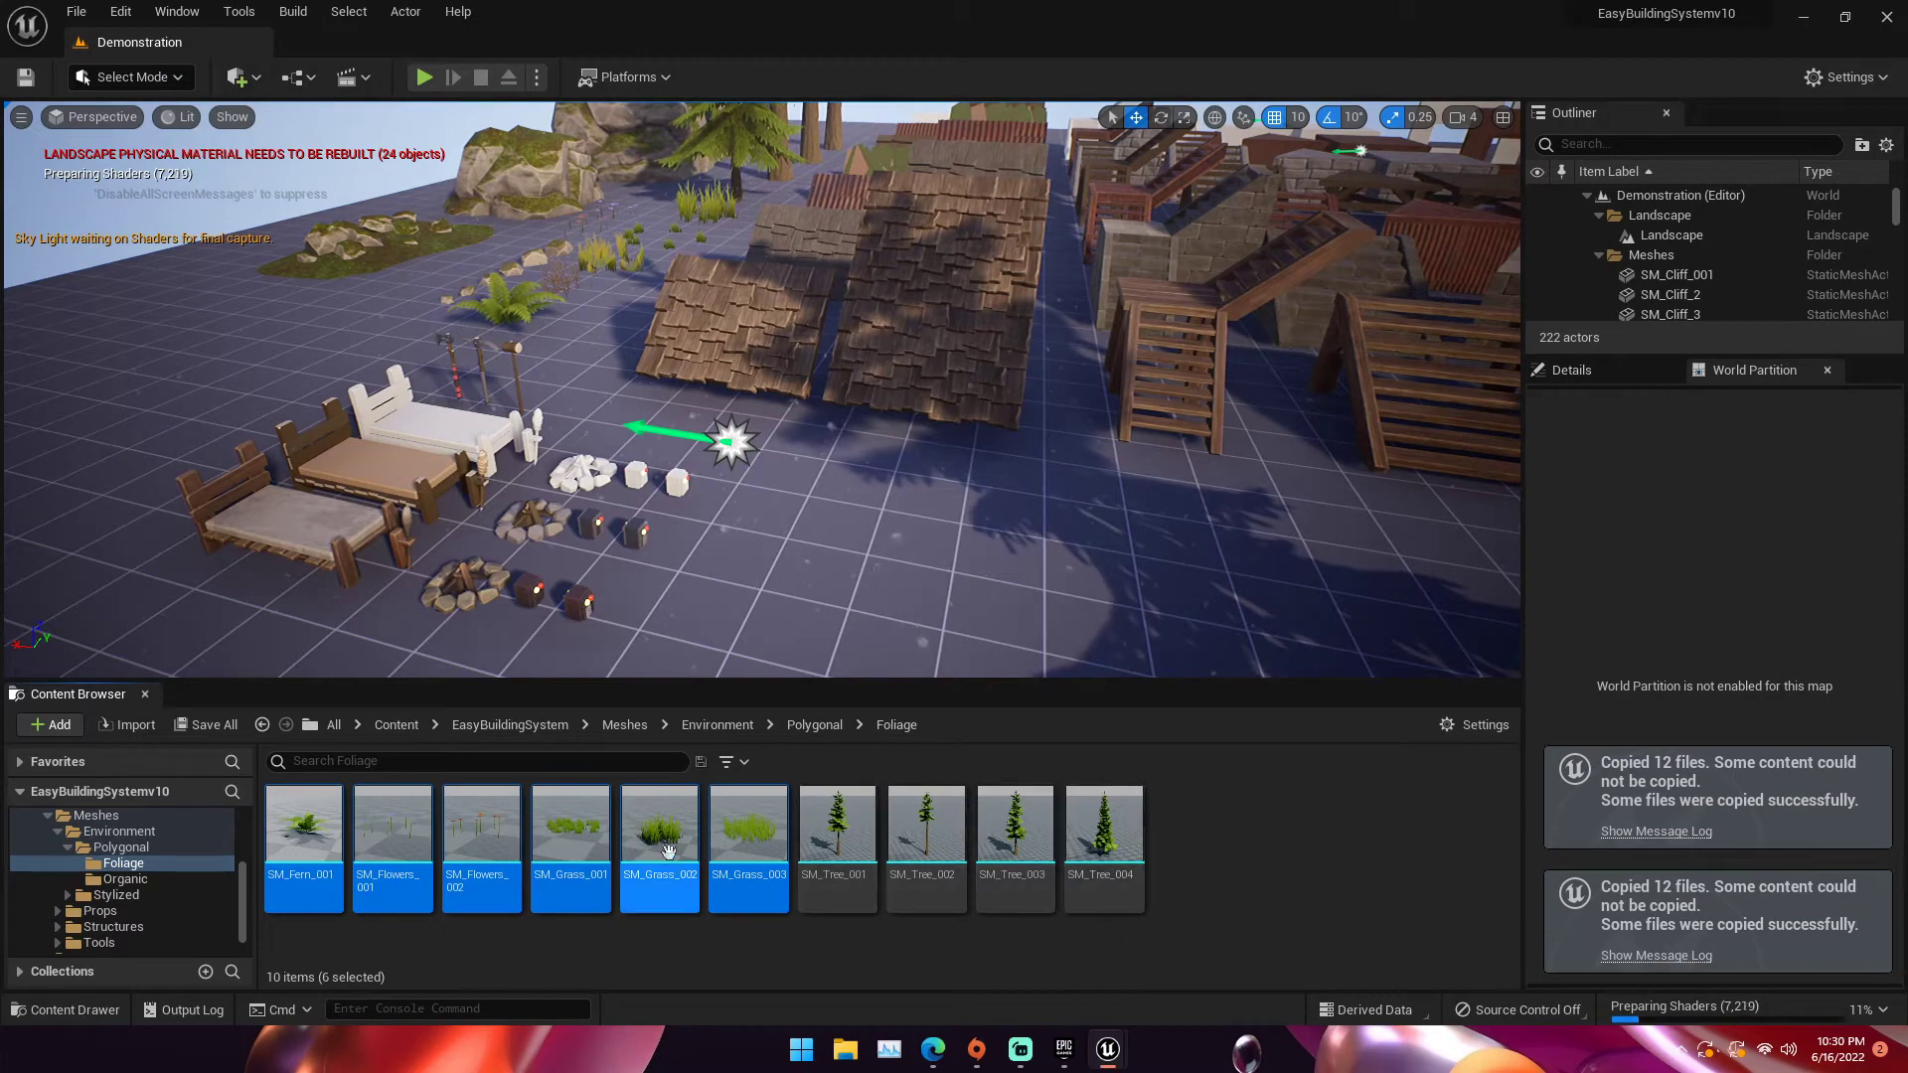
# Select the campfire in the demo level and open the Polygonal folder under EasyBuildingSystem/Meshes/Props
pyautogui.moveTo(728, 636); pyautogui.dragTo(676, 670, button='right')
pyautogui.click(800, 557)
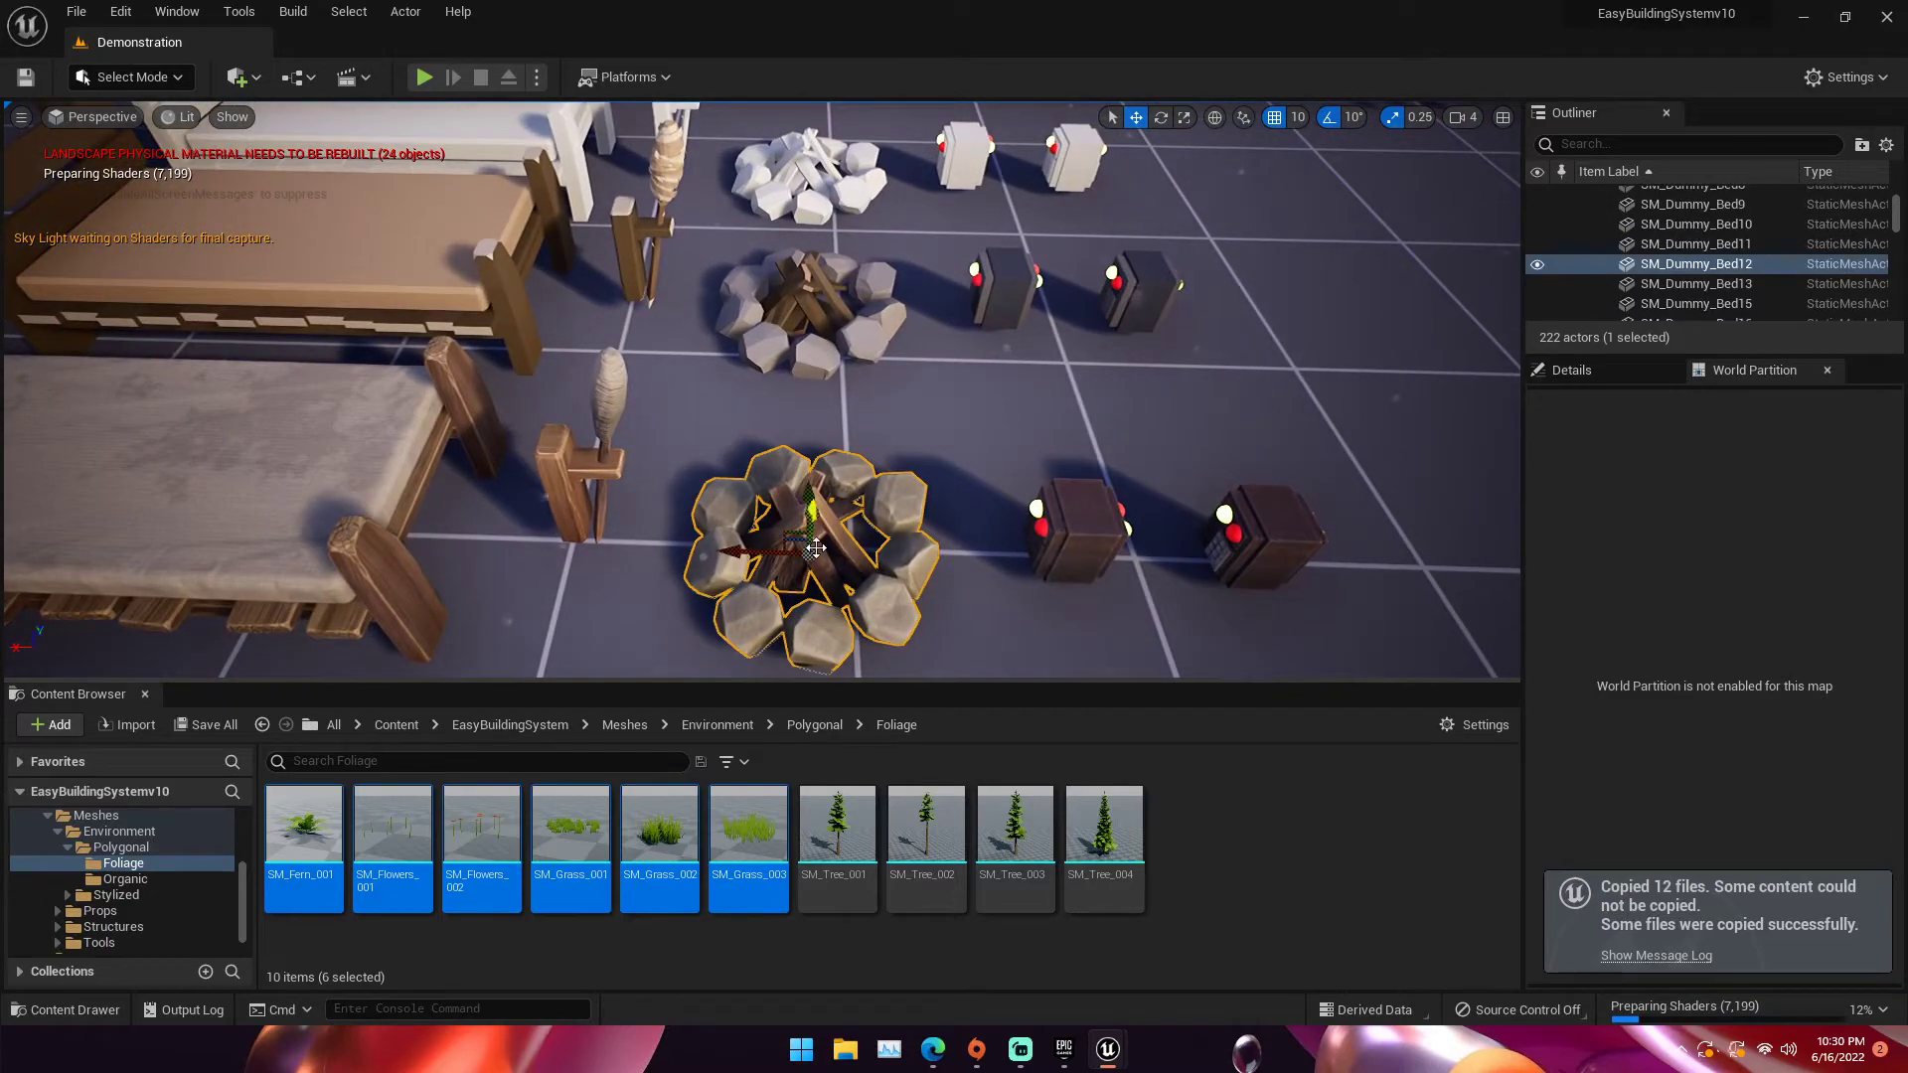
pyautogui.moveTo(800, 557); pyautogui.dragTo(875, 561, button='right')
pyautogui.moveTo(729, 587)
pyautogui.mouseDown(button='right')
pyautogui.moveTo(656, 582)
pyautogui.moveTo(728, 587)
pyautogui.mouseUp(button='right')
pyautogui.press('s')
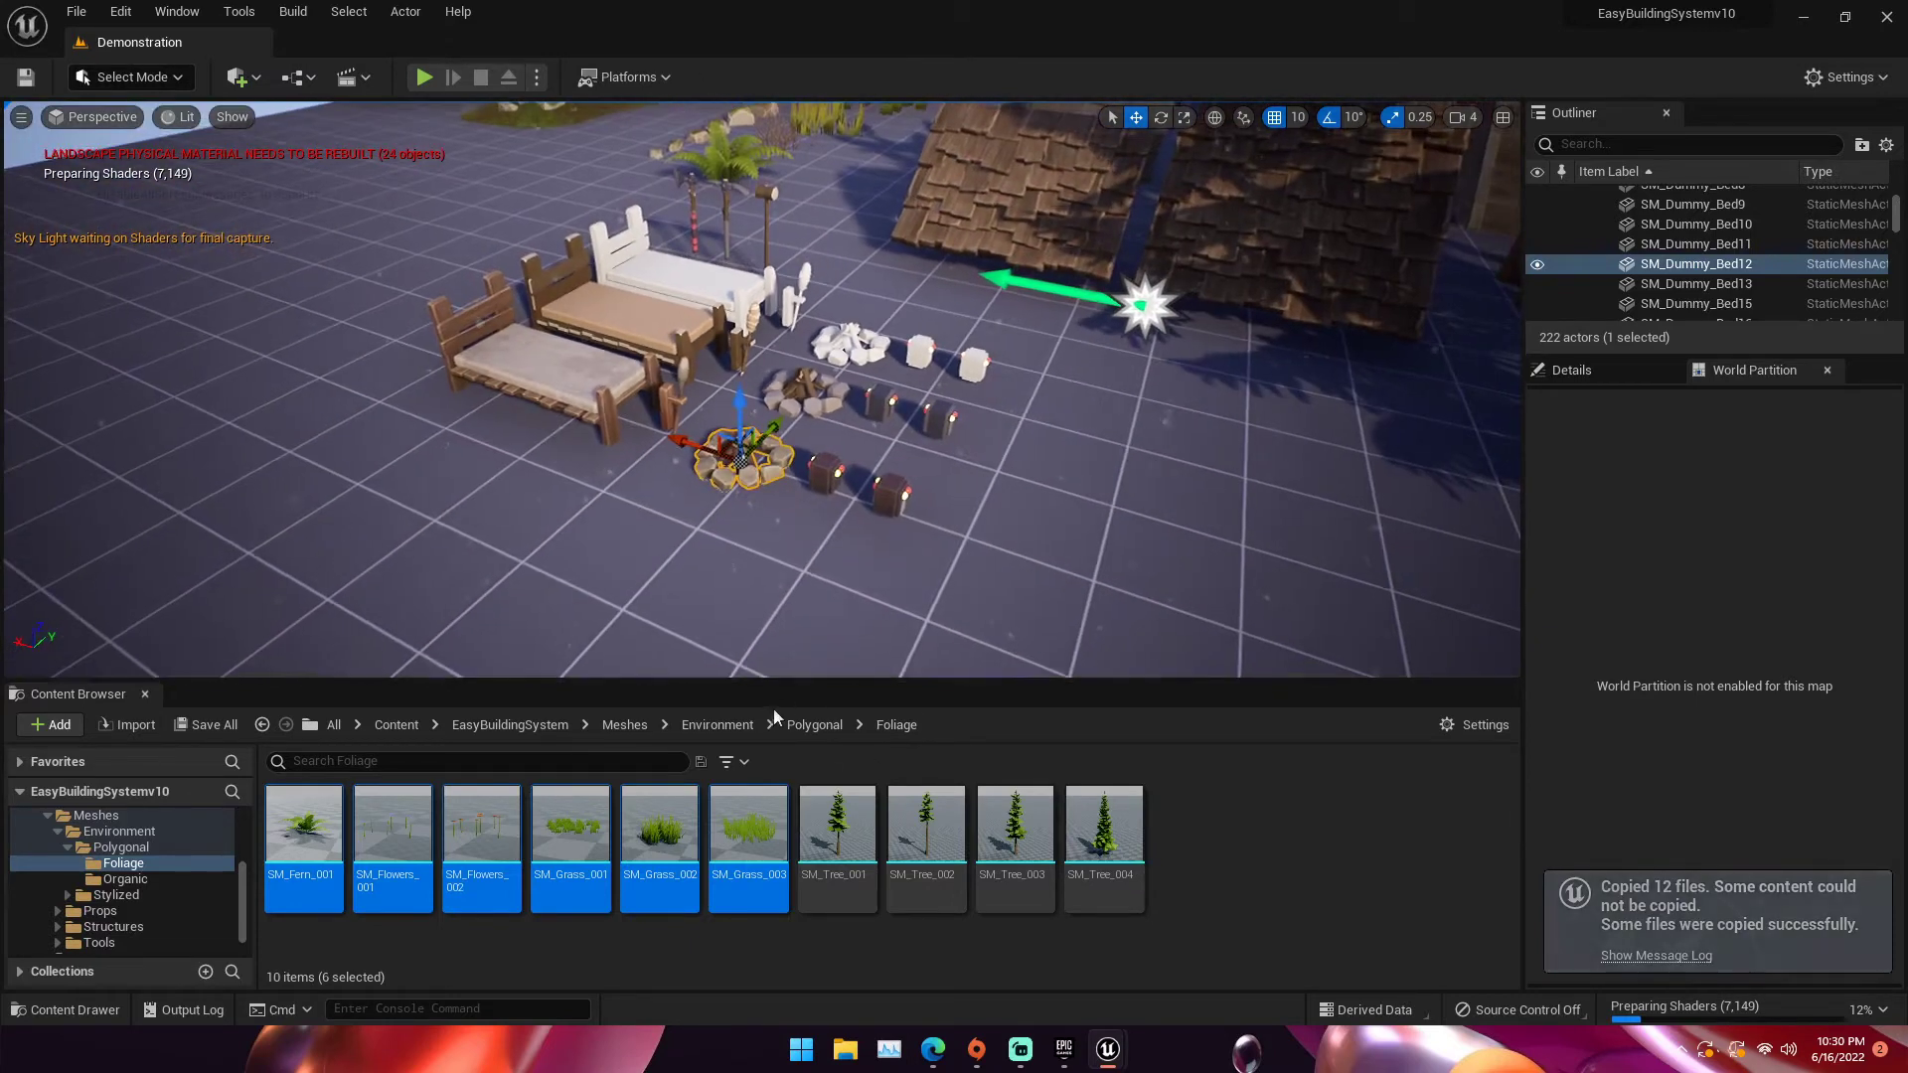
pyautogui.click(721, 725)
pyautogui.click(644, 725)
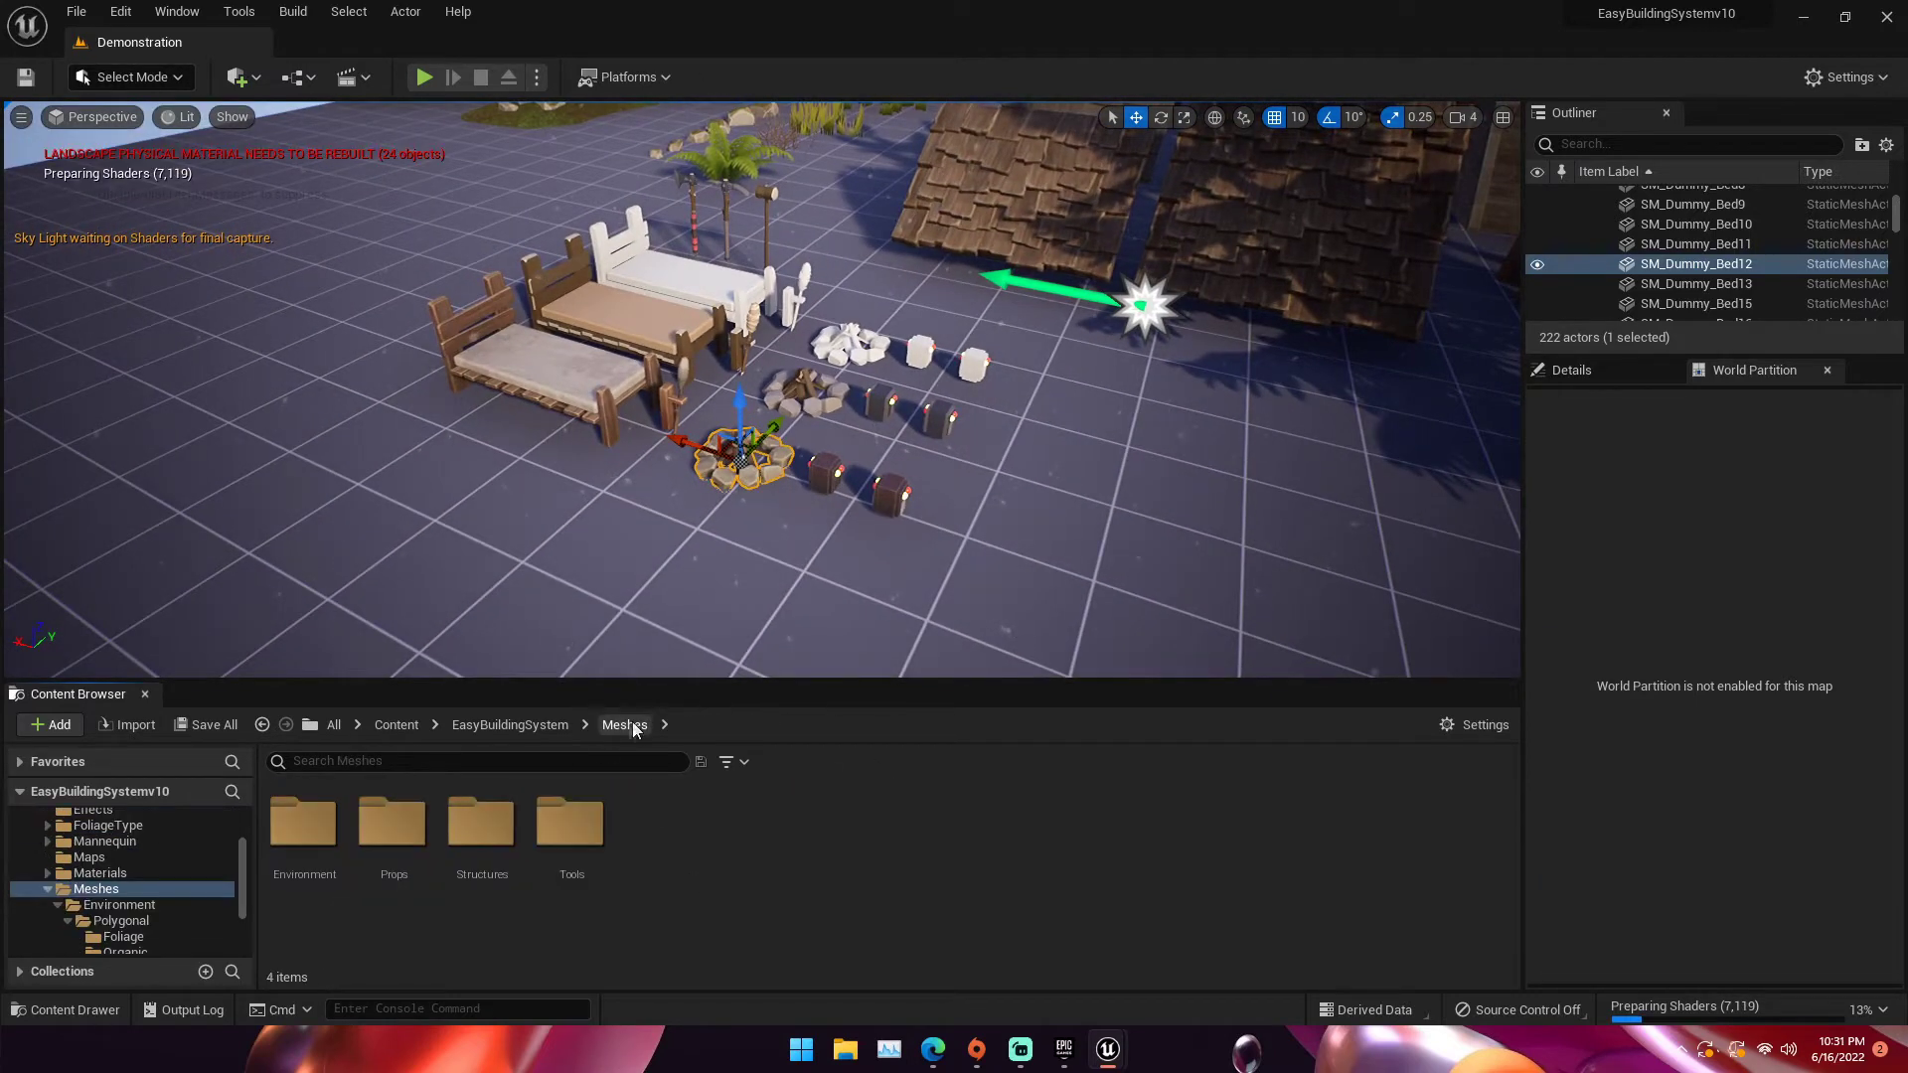
pyautogui.doubleClick(394, 822)
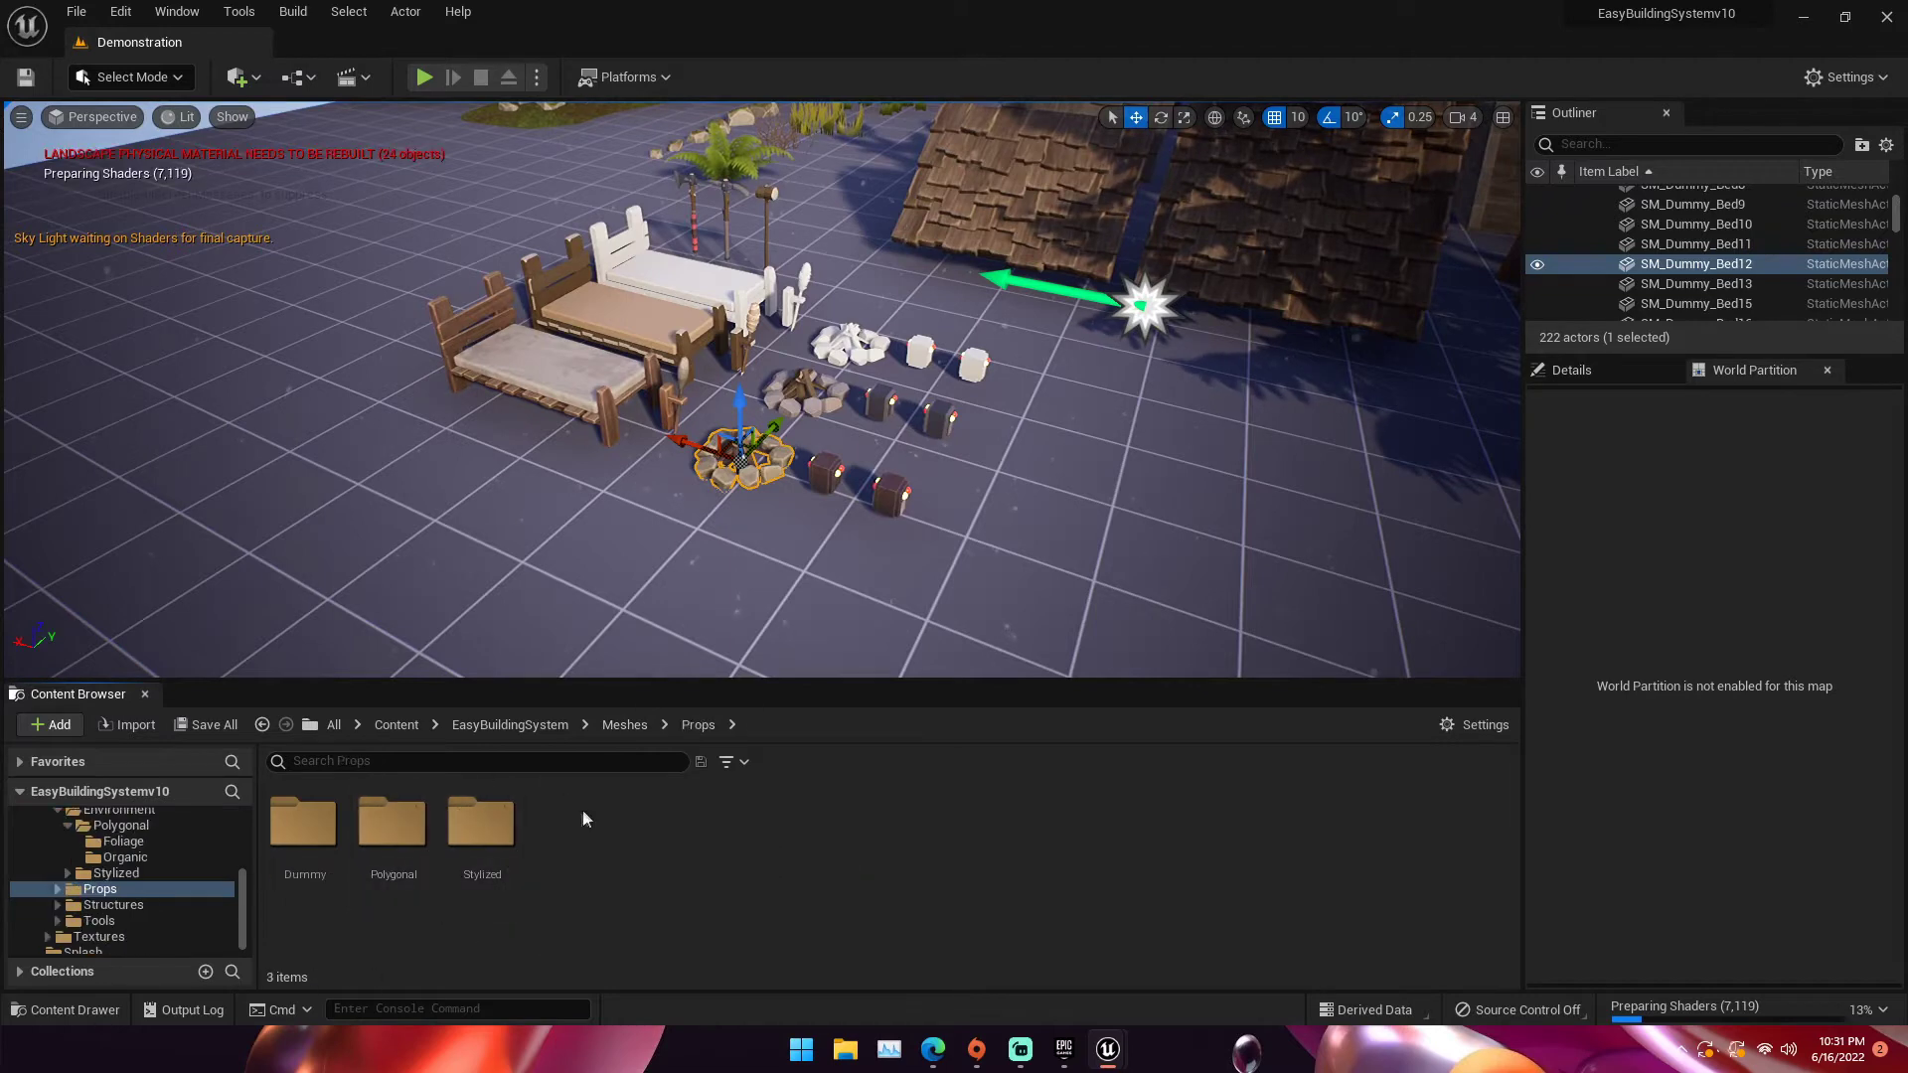
pyautogui.doubleClick(393, 822)
# Migrate SM_Polygonal_Campfire with its dependencies into LyraStarterGame's Content folder, overwriting all existing assets
pyautogui.click(471, 838)
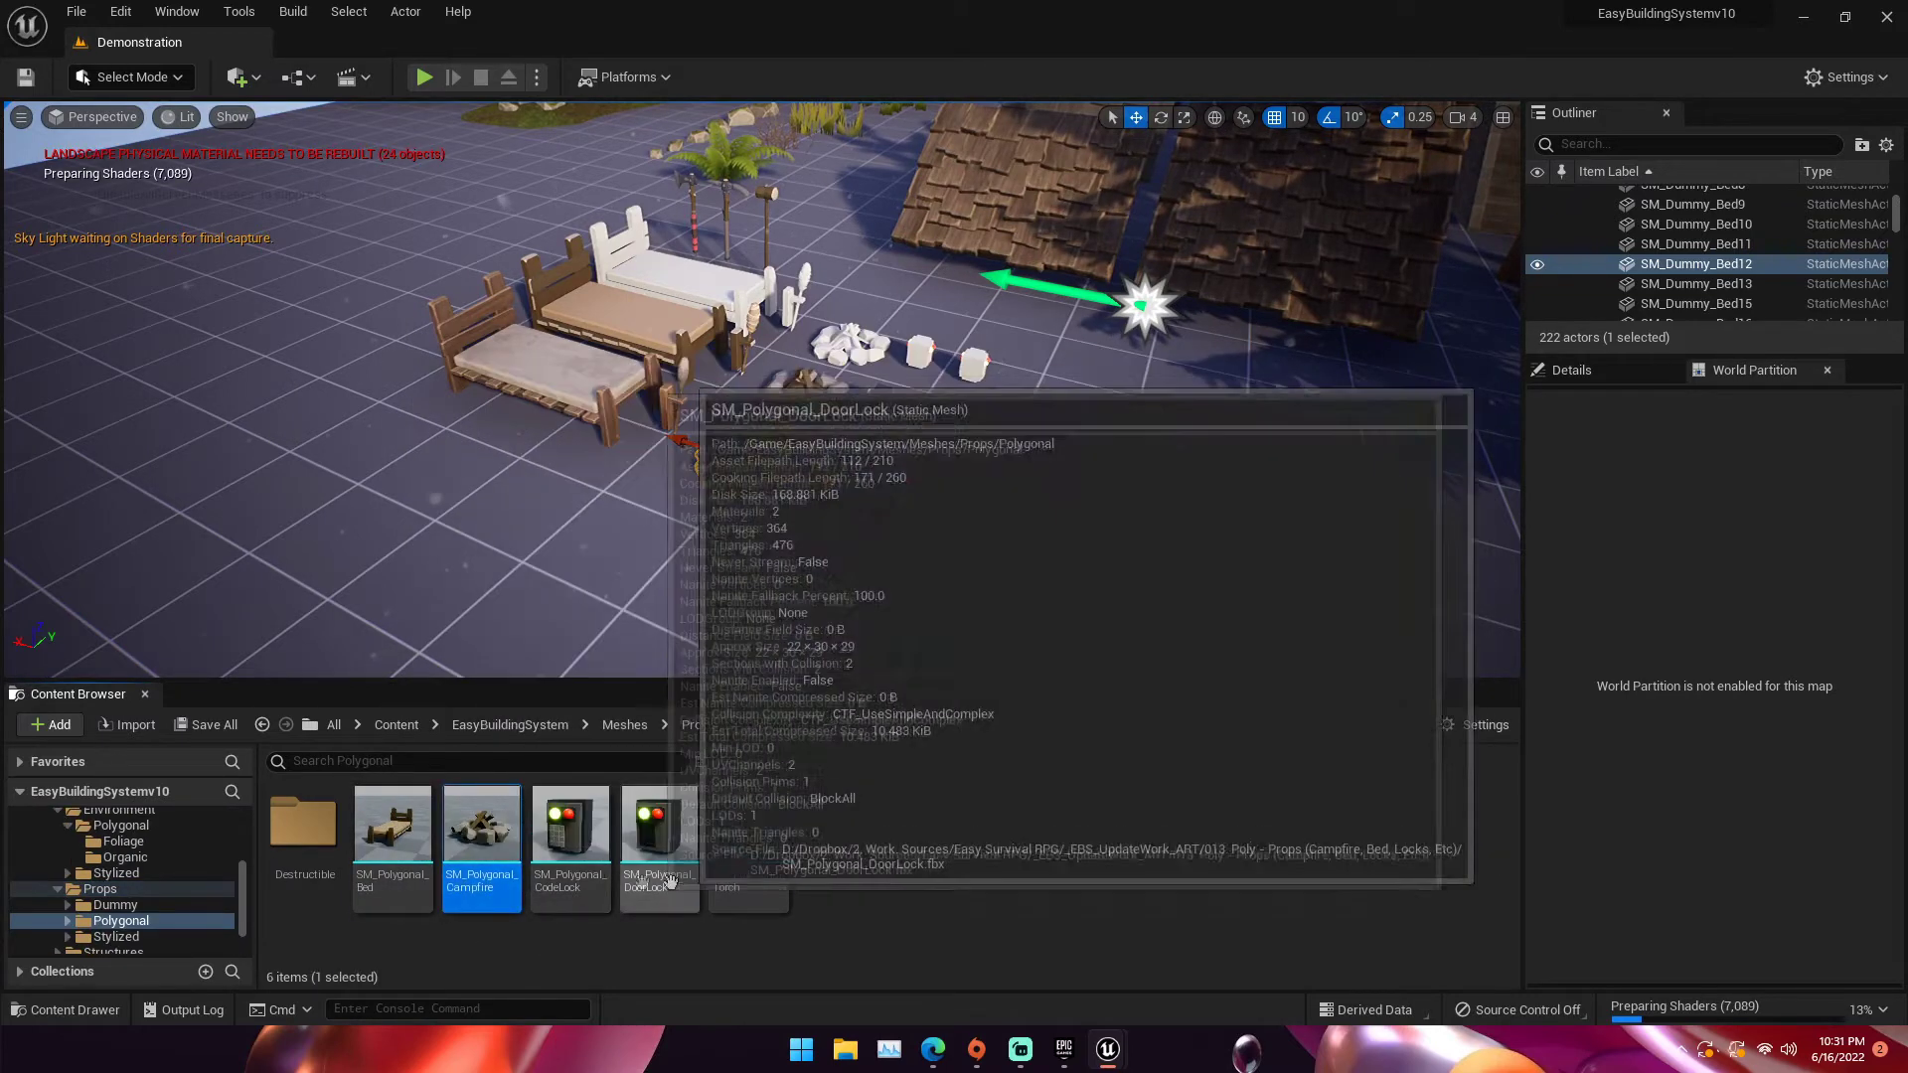
pyautogui.rightClick(497, 838)
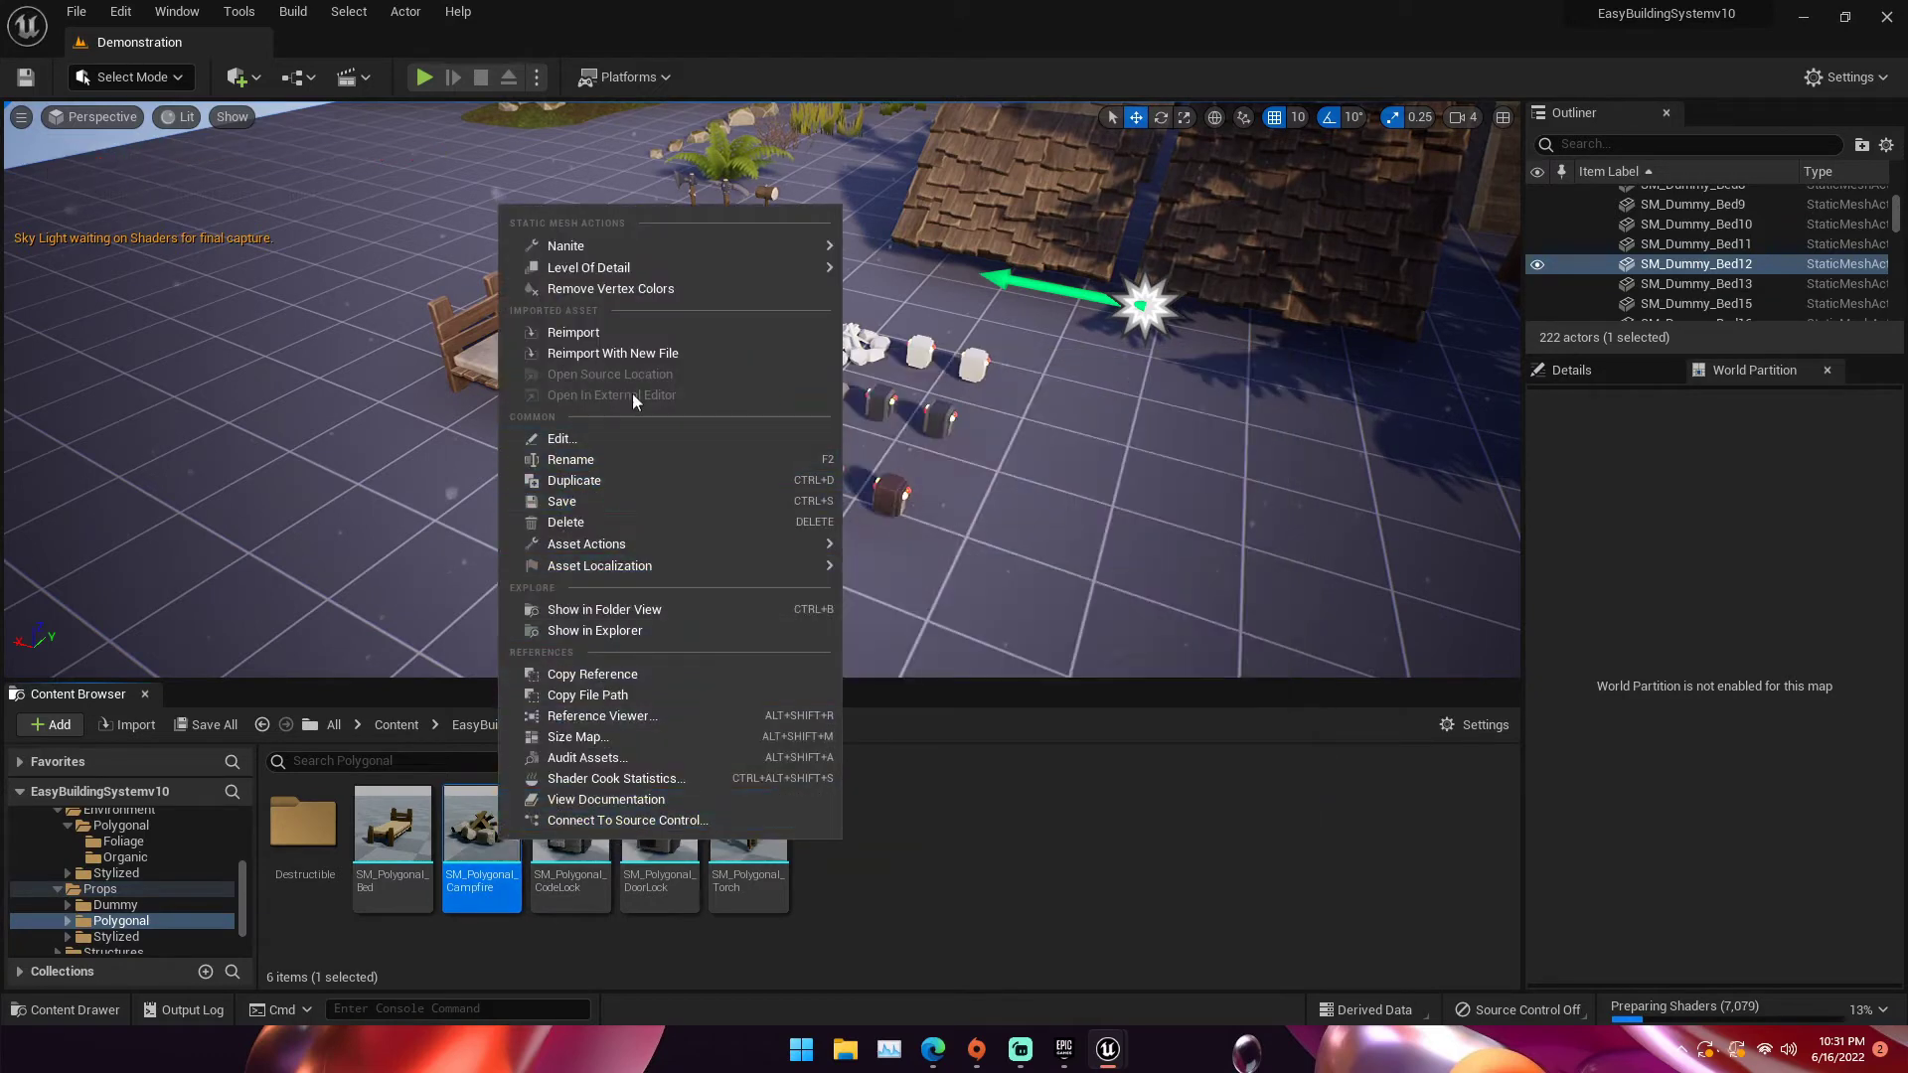
pyautogui.moveTo(672, 543)
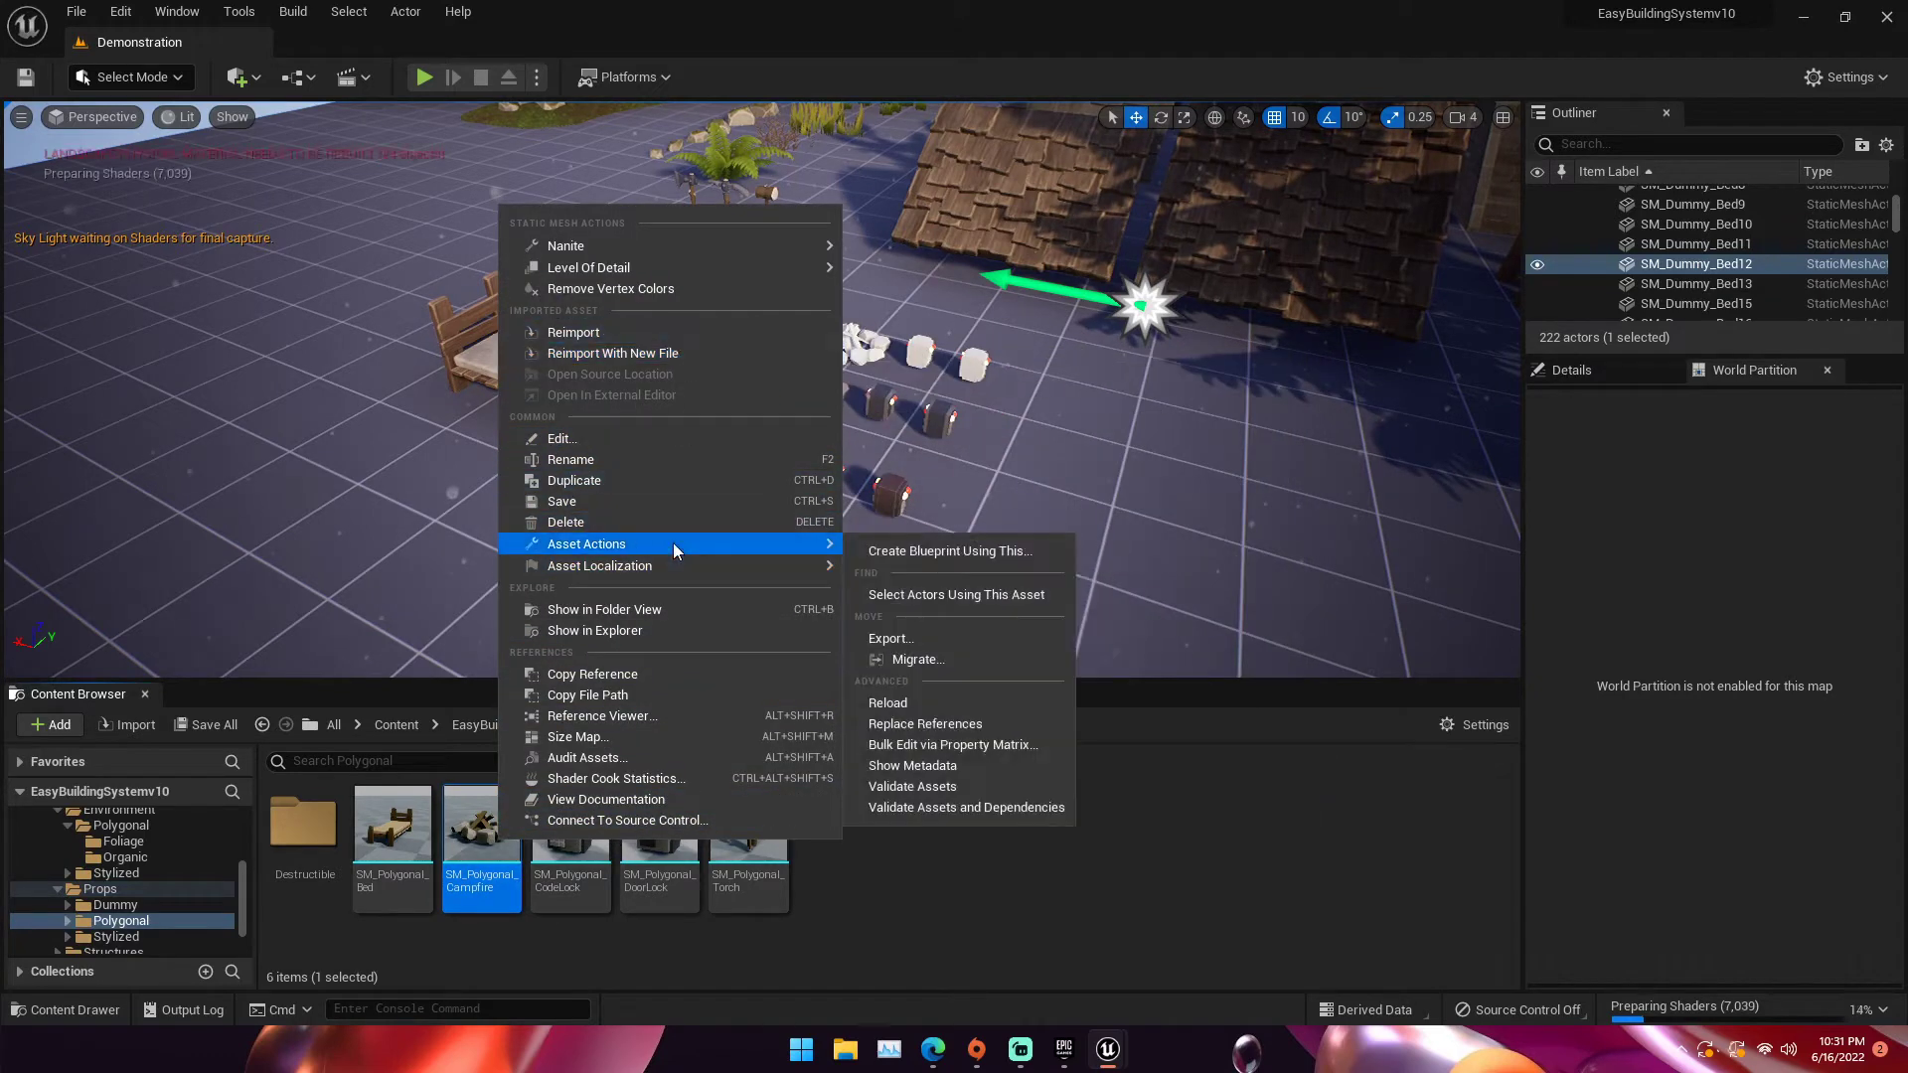
pyautogui.click(919, 660)
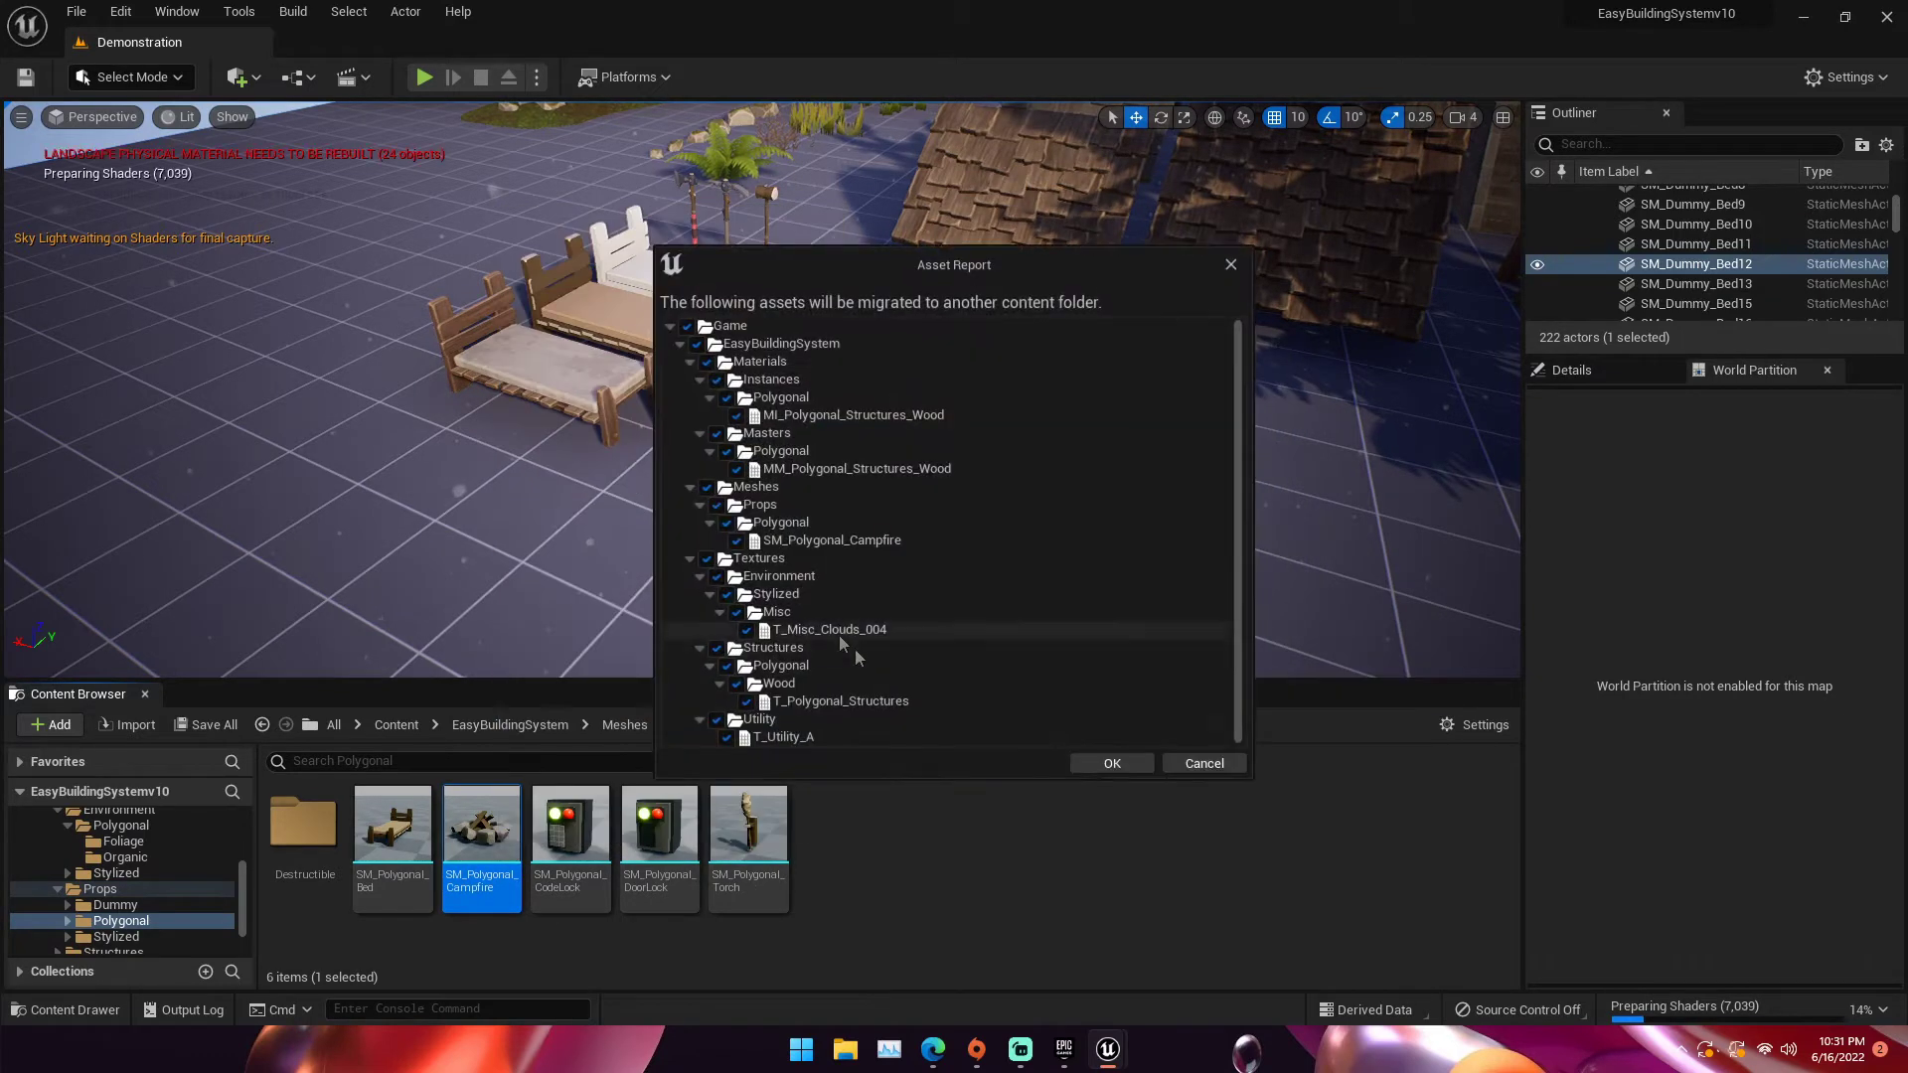
pyautogui.click(1112, 764)
pyautogui.click(781, 494)
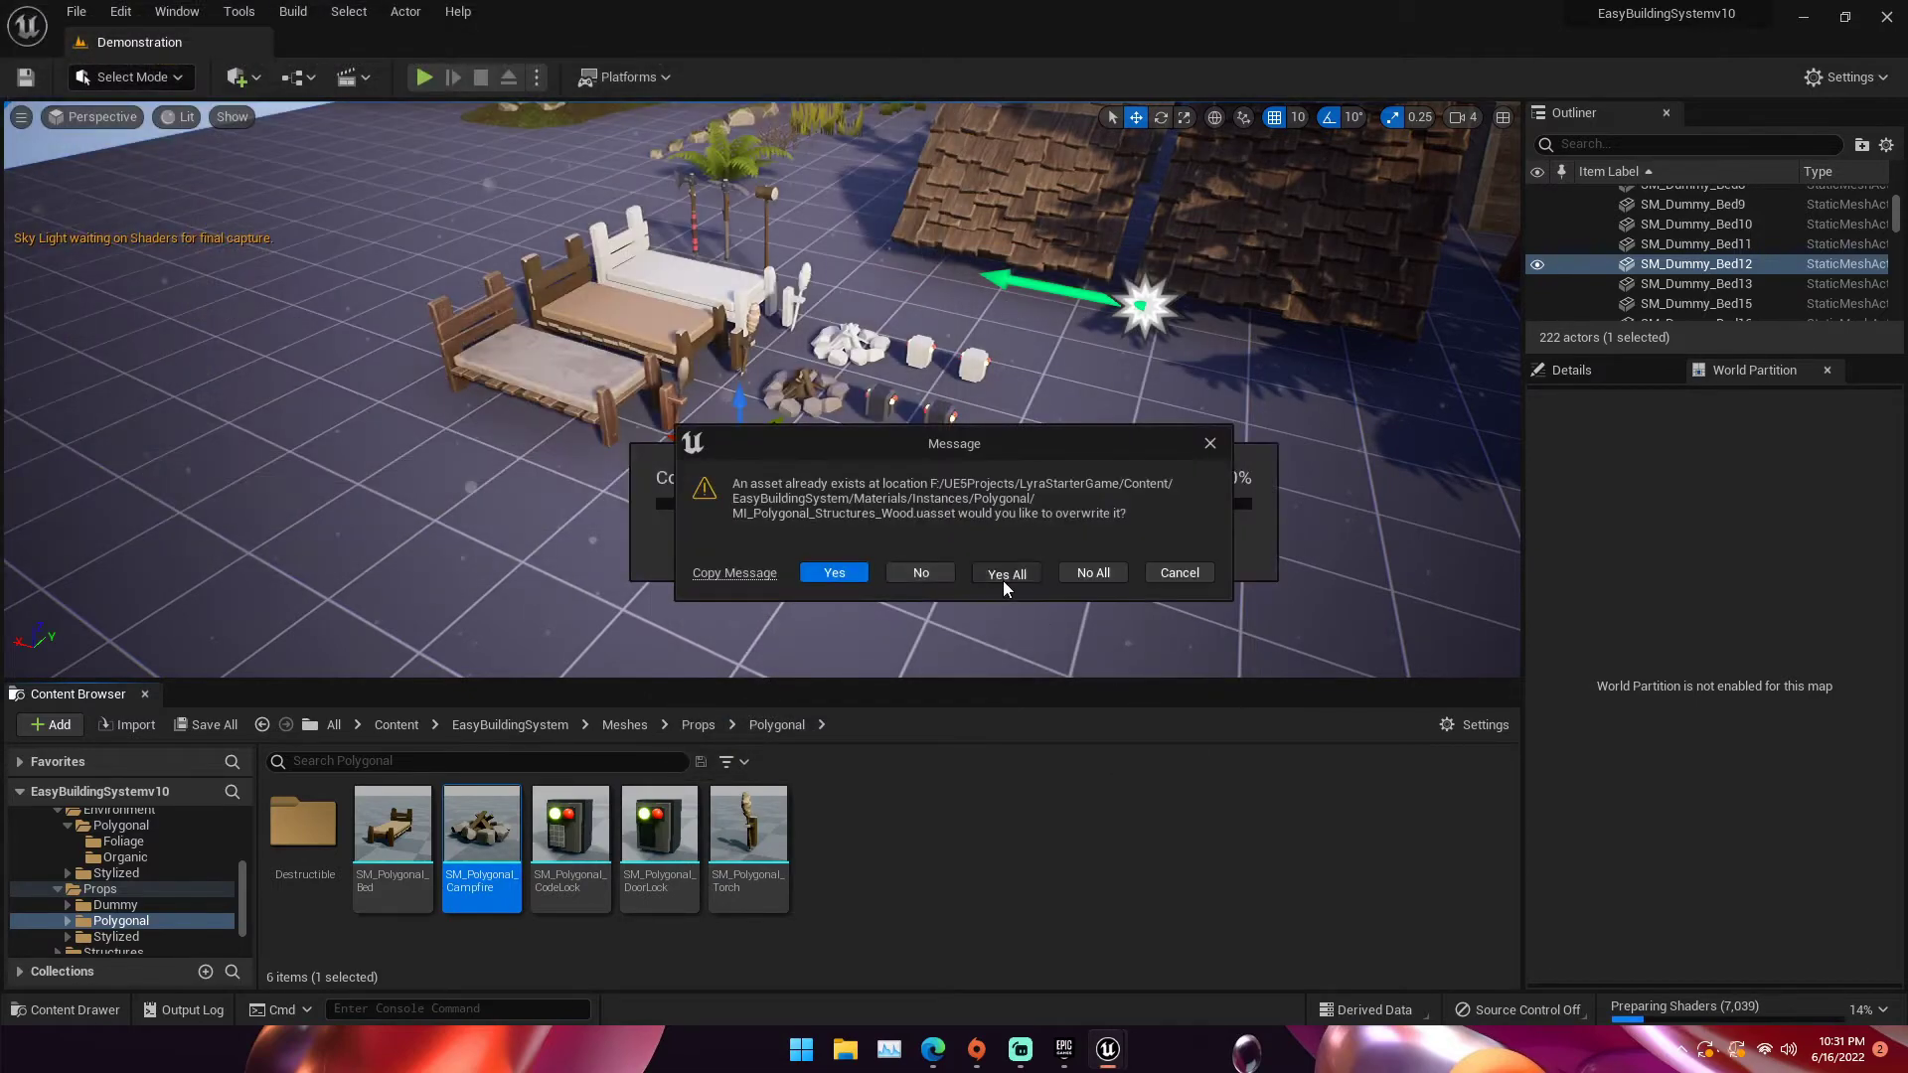
pyautogui.click(1005, 575)
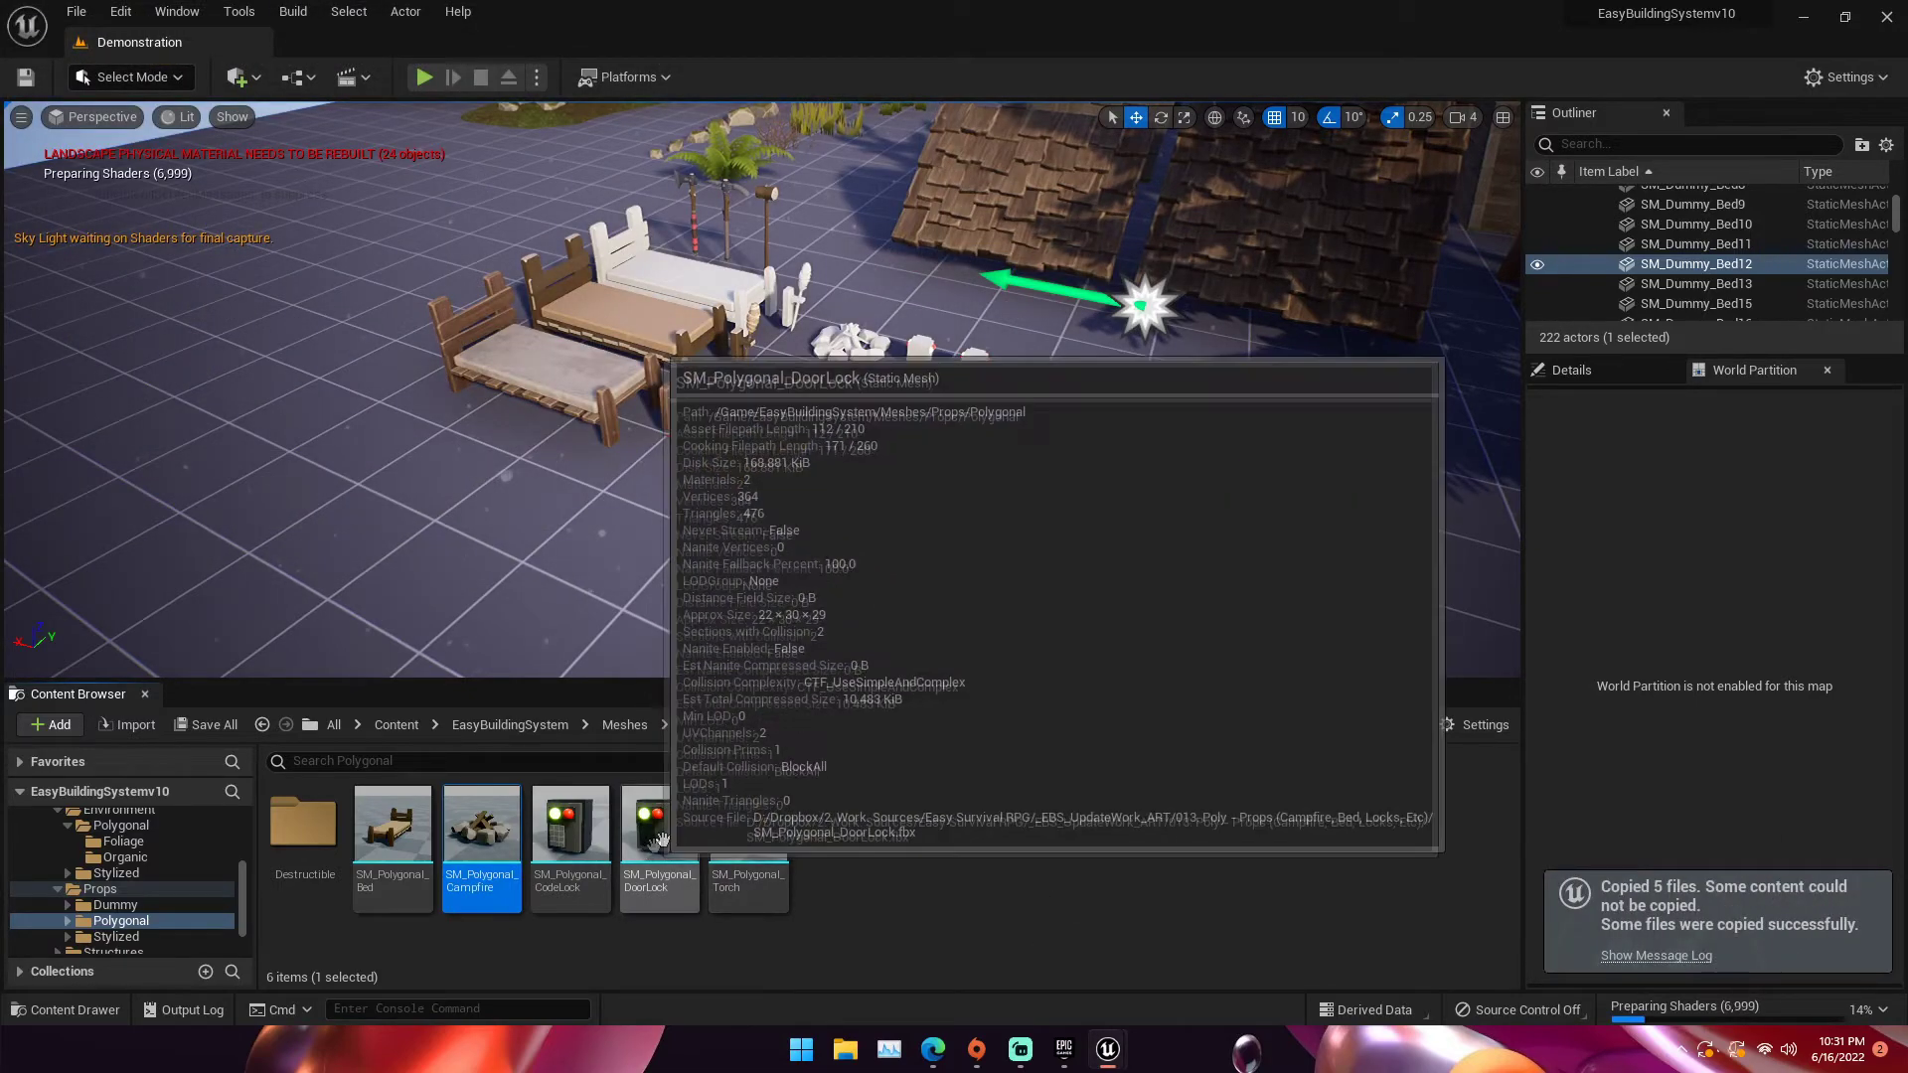
# Look over the demo level's building structures and close the EasyBuildingSystemv10 project, returning to LyraStarterGame
pyautogui.moveTo(736, 536); pyautogui.dragTo(934, 423, button='right')
pyautogui.press('w')
pyautogui.moveTo(939, 519)
pyautogui.mouseDown(button='right')
pyautogui.moveTo(912, 571)
pyautogui.moveTo(939, 557)
pyautogui.moveTo(939, 519)
pyautogui.mouseUp(button='right')
pyautogui.press('s')
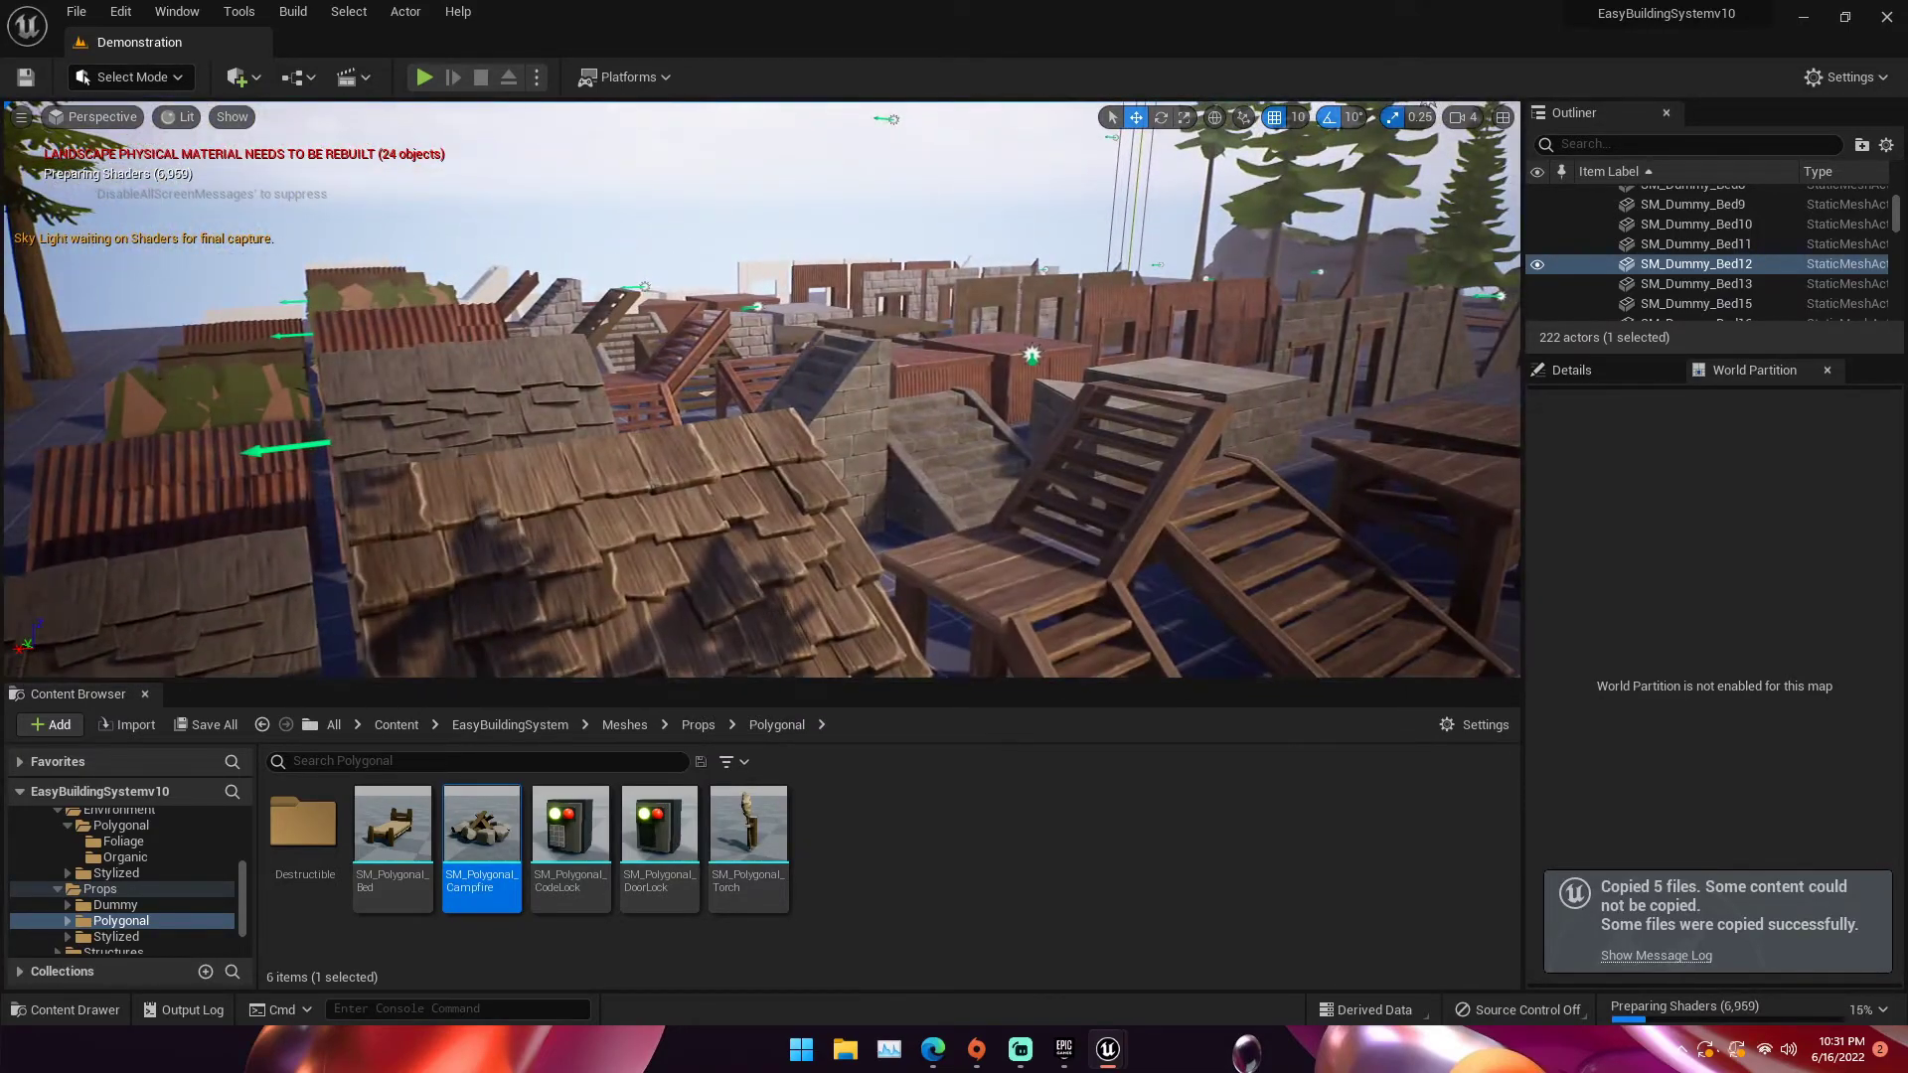
pyautogui.click(1888, 18)
# Open the migrated Polygonal folder under EasyBuildingSystem/Meshes/Props to check the campfire mesh
pyautogui.moveTo(1195, 364); pyautogui.dragTo(954, 575, button='right')
pyautogui.click(539, 727)
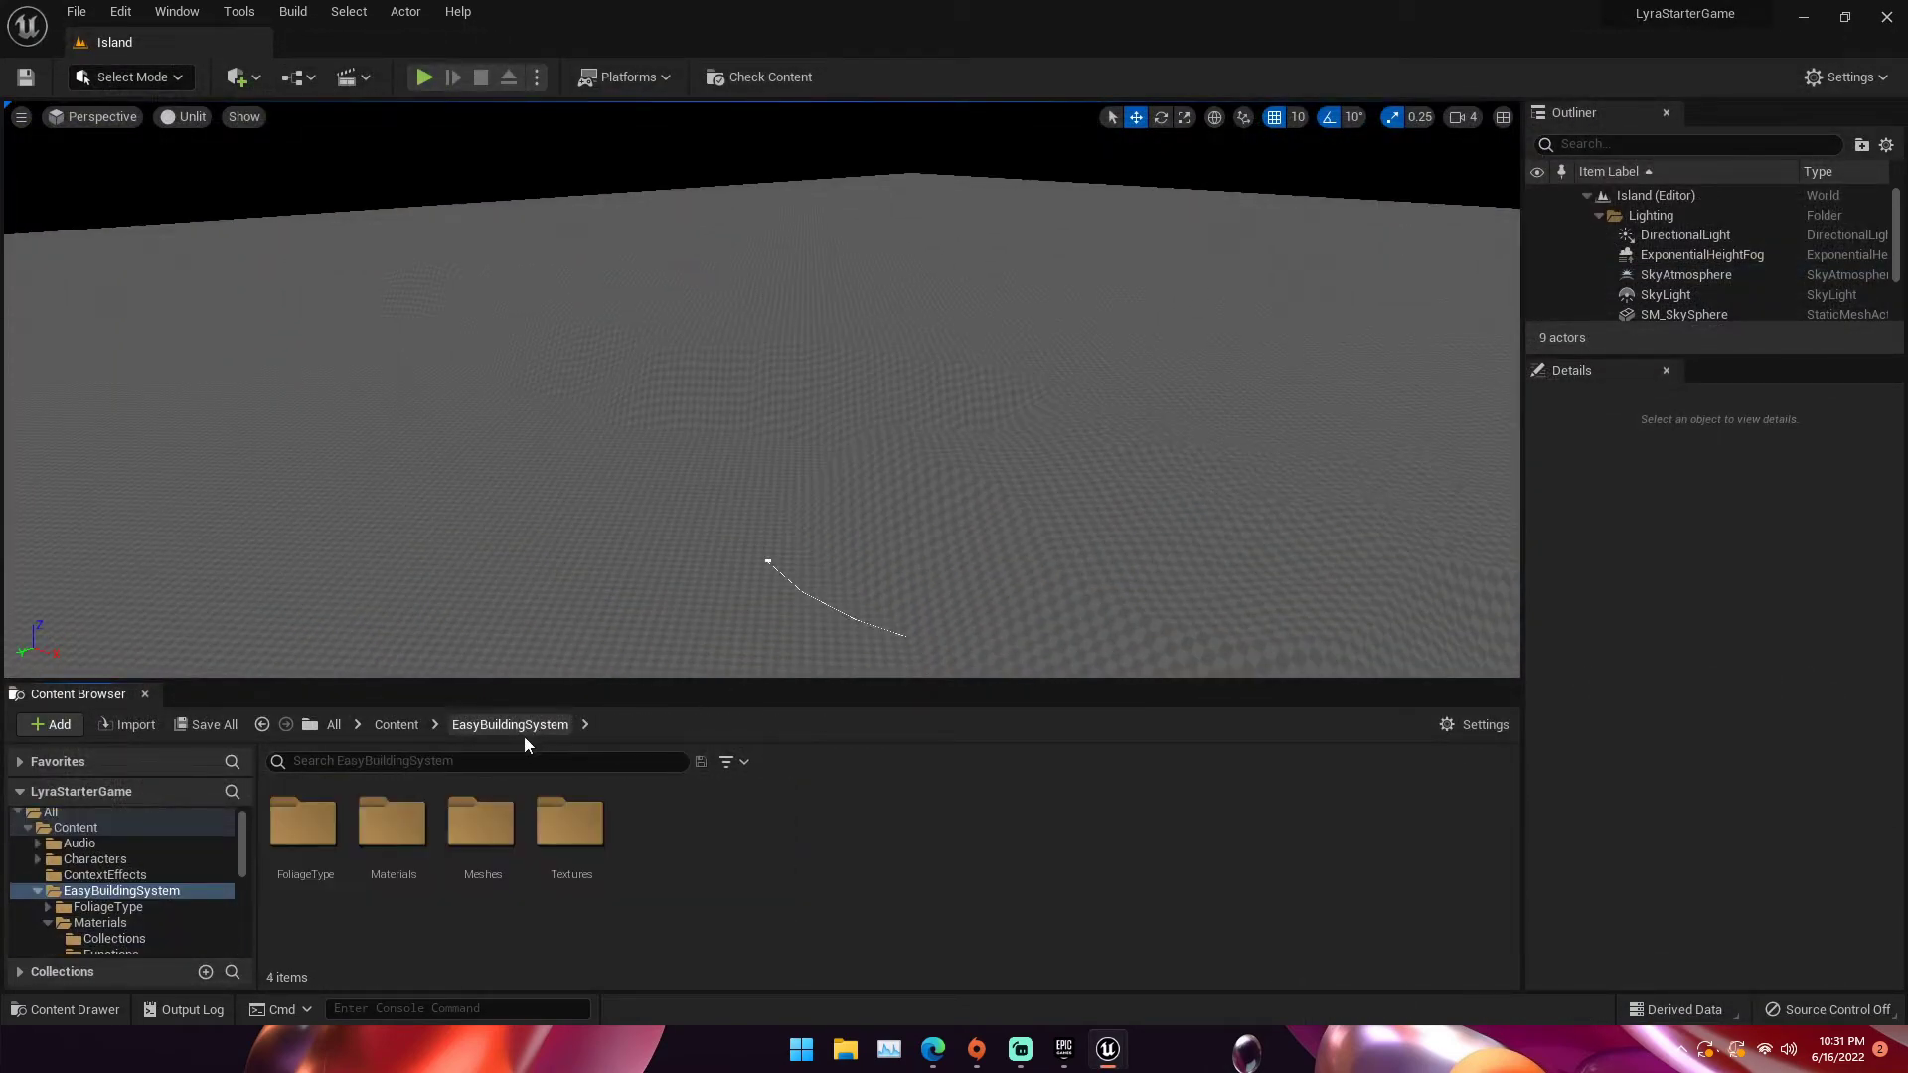
pyautogui.doubleClick(475, 823)
pyautogui.doubleClick(420, 826)
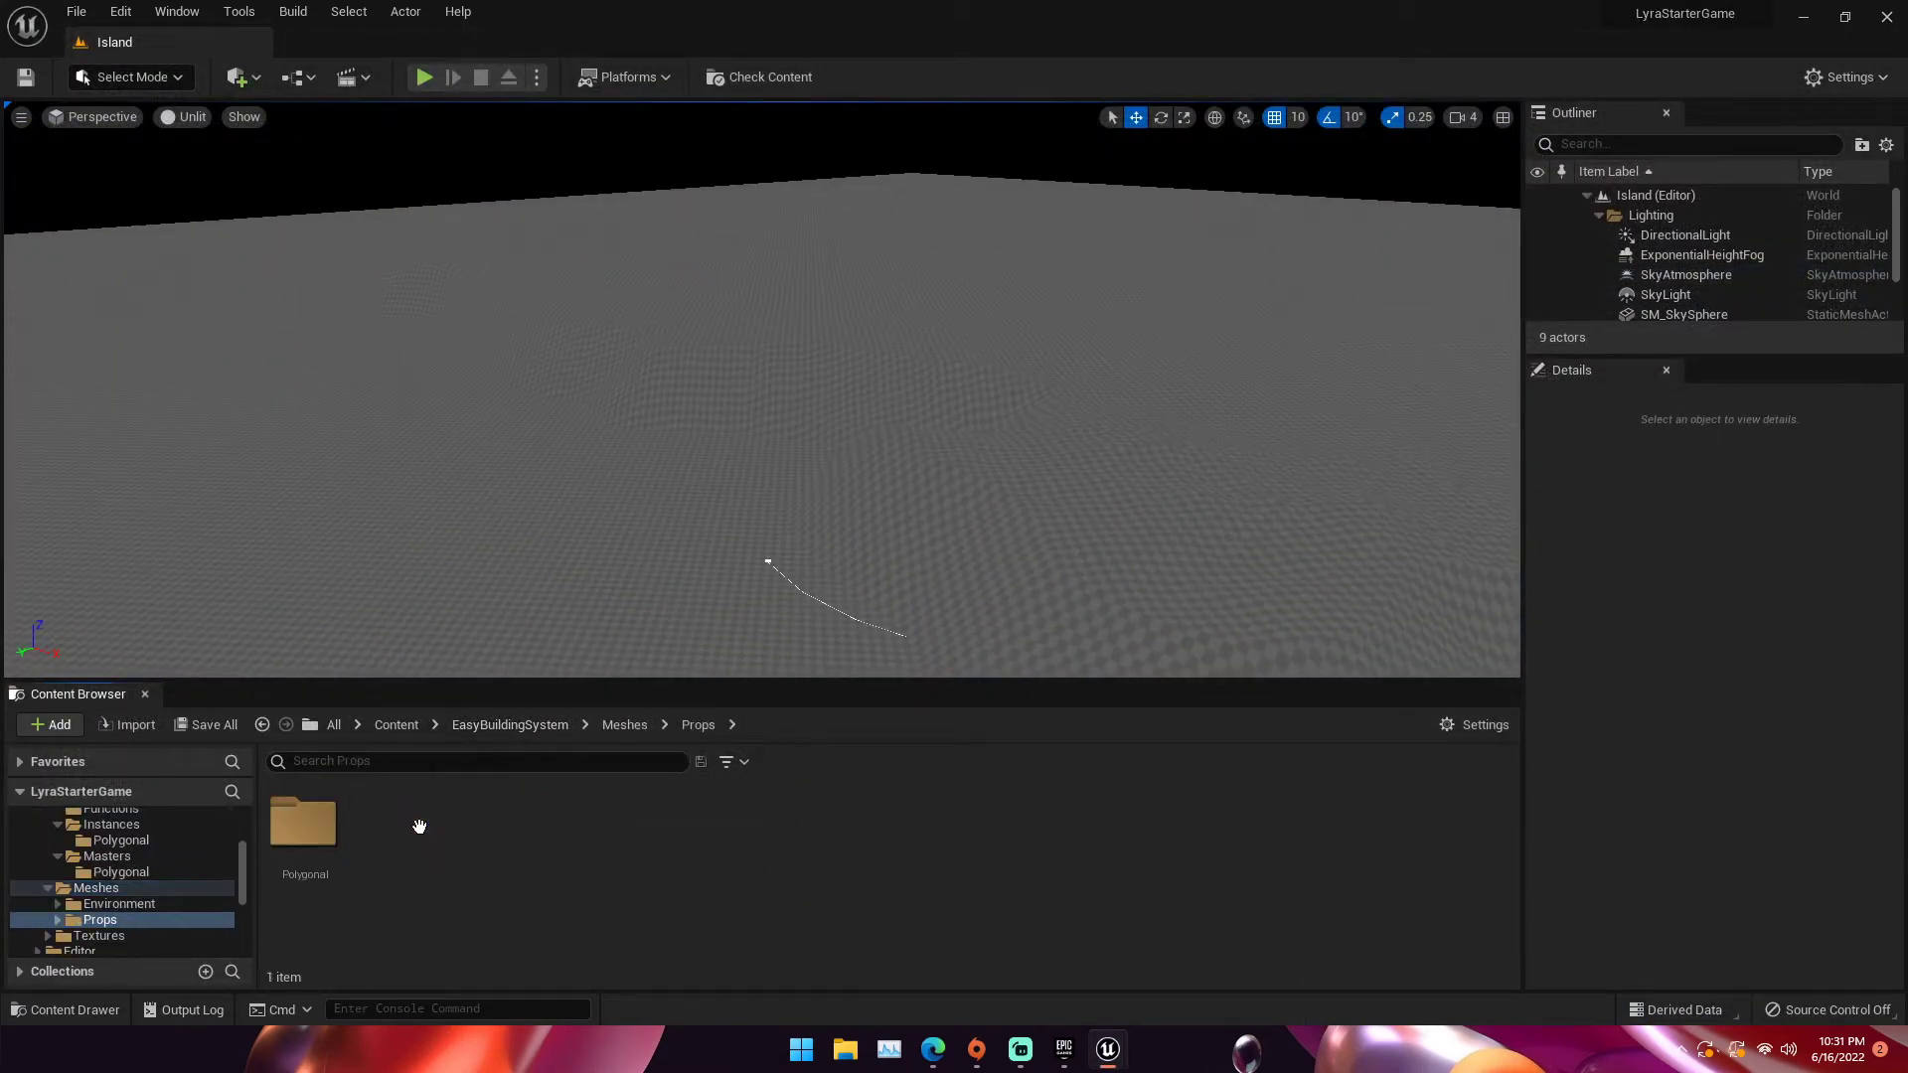
pyautogui.doubleClick(330, 828)
# Open the migrated Foliage folder under EasyBuildingSystem/Meshes/Environment/Polygonal to check the plant and tree meshes
pyautogui.click(624, 724)
pyautogui.click(300, 827)
pyautogui.doubleClick(300, 827)
pyautogui.doubleClick(303, 825)
pyautogui.doubleClick(326, 839)
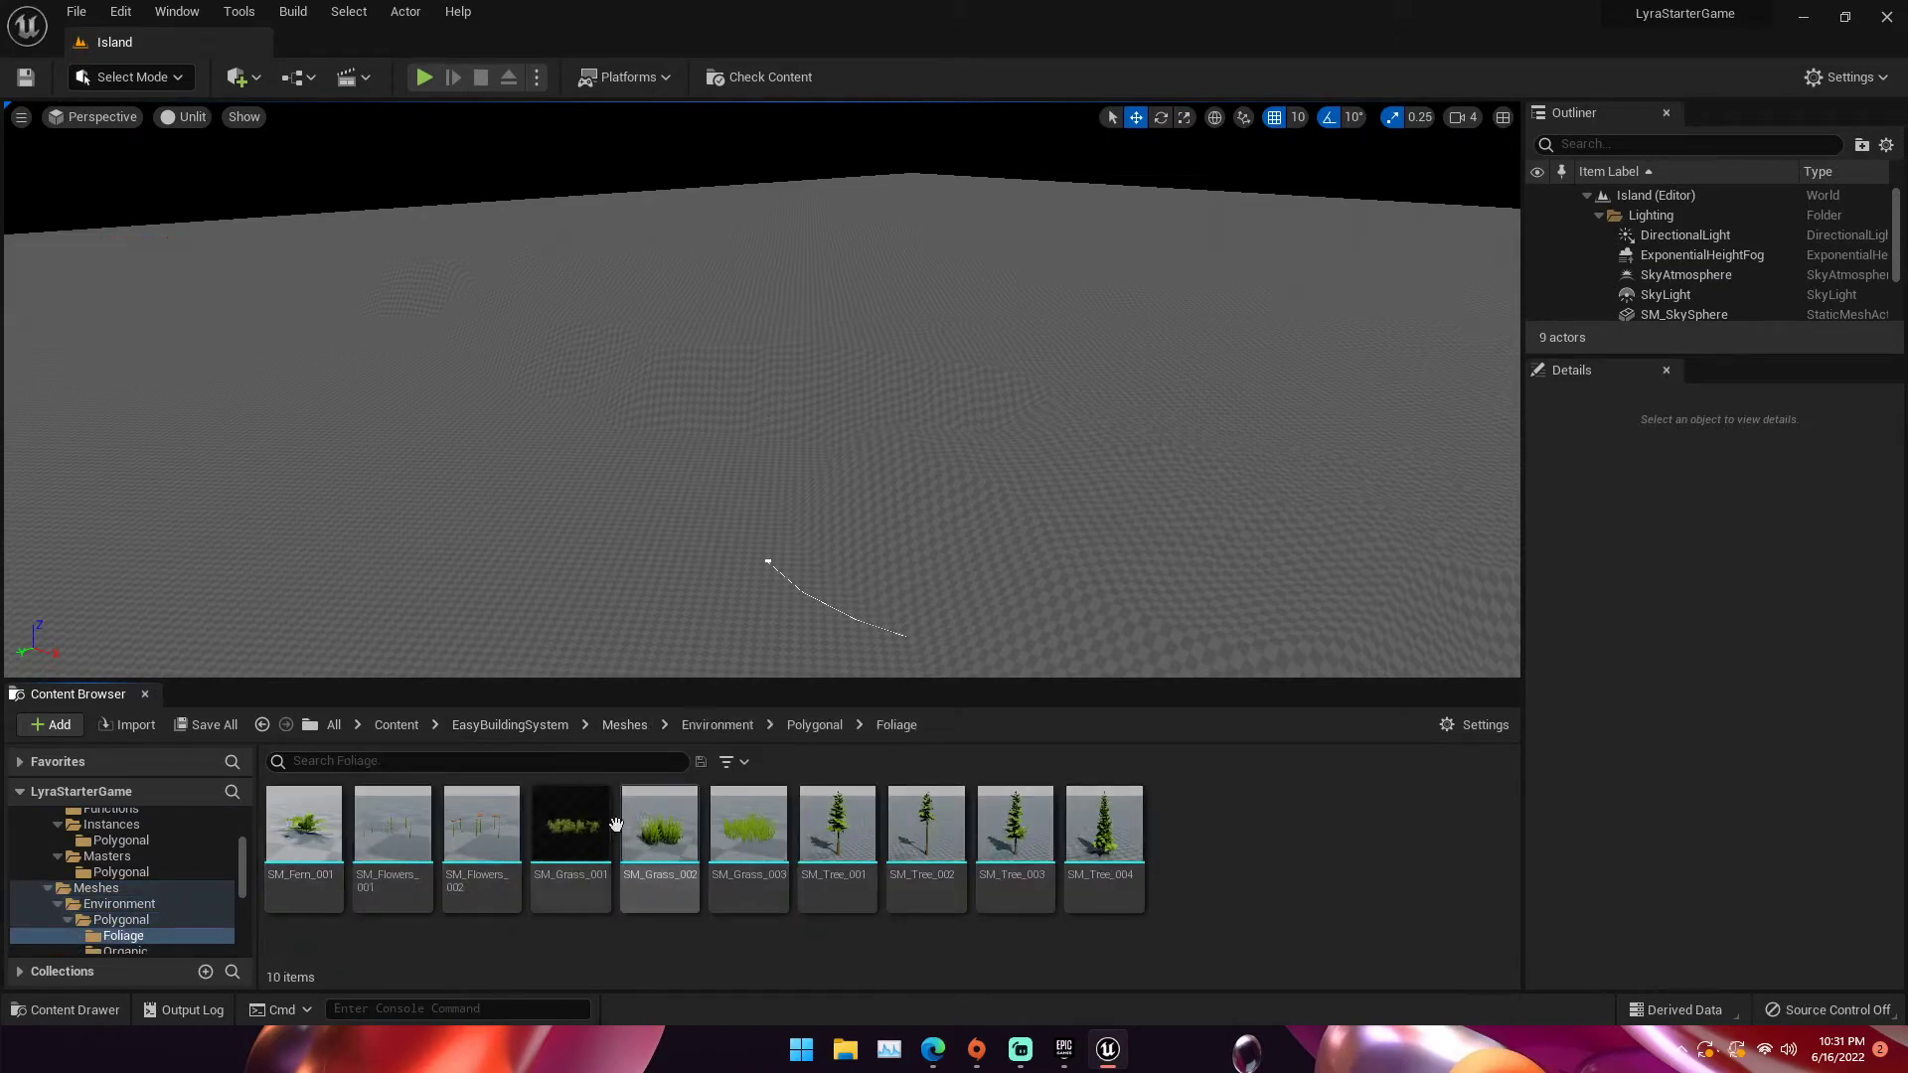
# Save all unsaved levels and assets of the project
pyautogui.moveTo(856, 576); pyautogui.dragTo(891, 557, button='right')
pyautogui.click(89, 15)
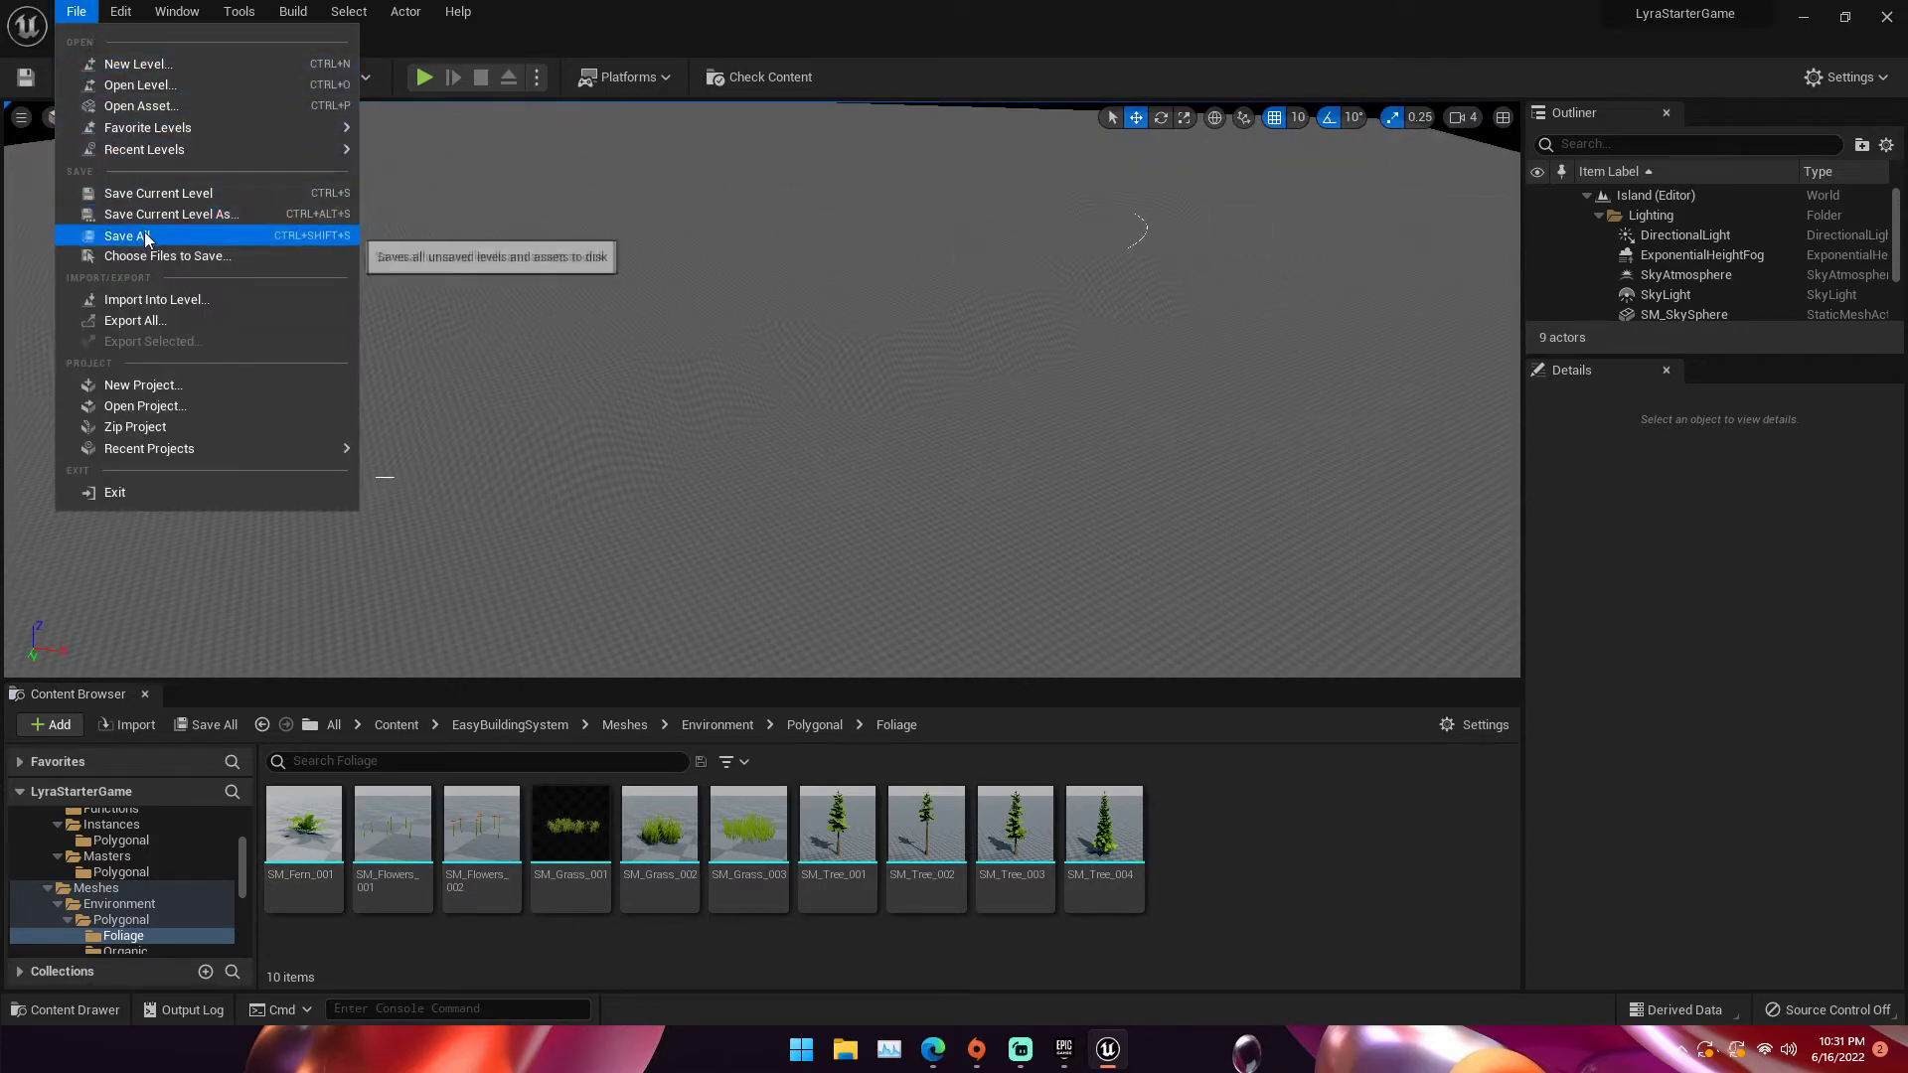
pyautogui.click(145, 236)
# Switch the viewport to Lit shading and select the landscape
pyautogui.click(173, 118)
pyautogui.click(216, 155)
pyautogui.press('w')
pyautogui.moveTo(763, 398); pyautogui.dragTo(762, 477, button='right')
pyautogui.press('s')
pyautogui.moveTo(812, 352); pyautogui.dragTo(863, 365, button='right')
pyautogui.click(891, 375)
pyautogui.press('w')
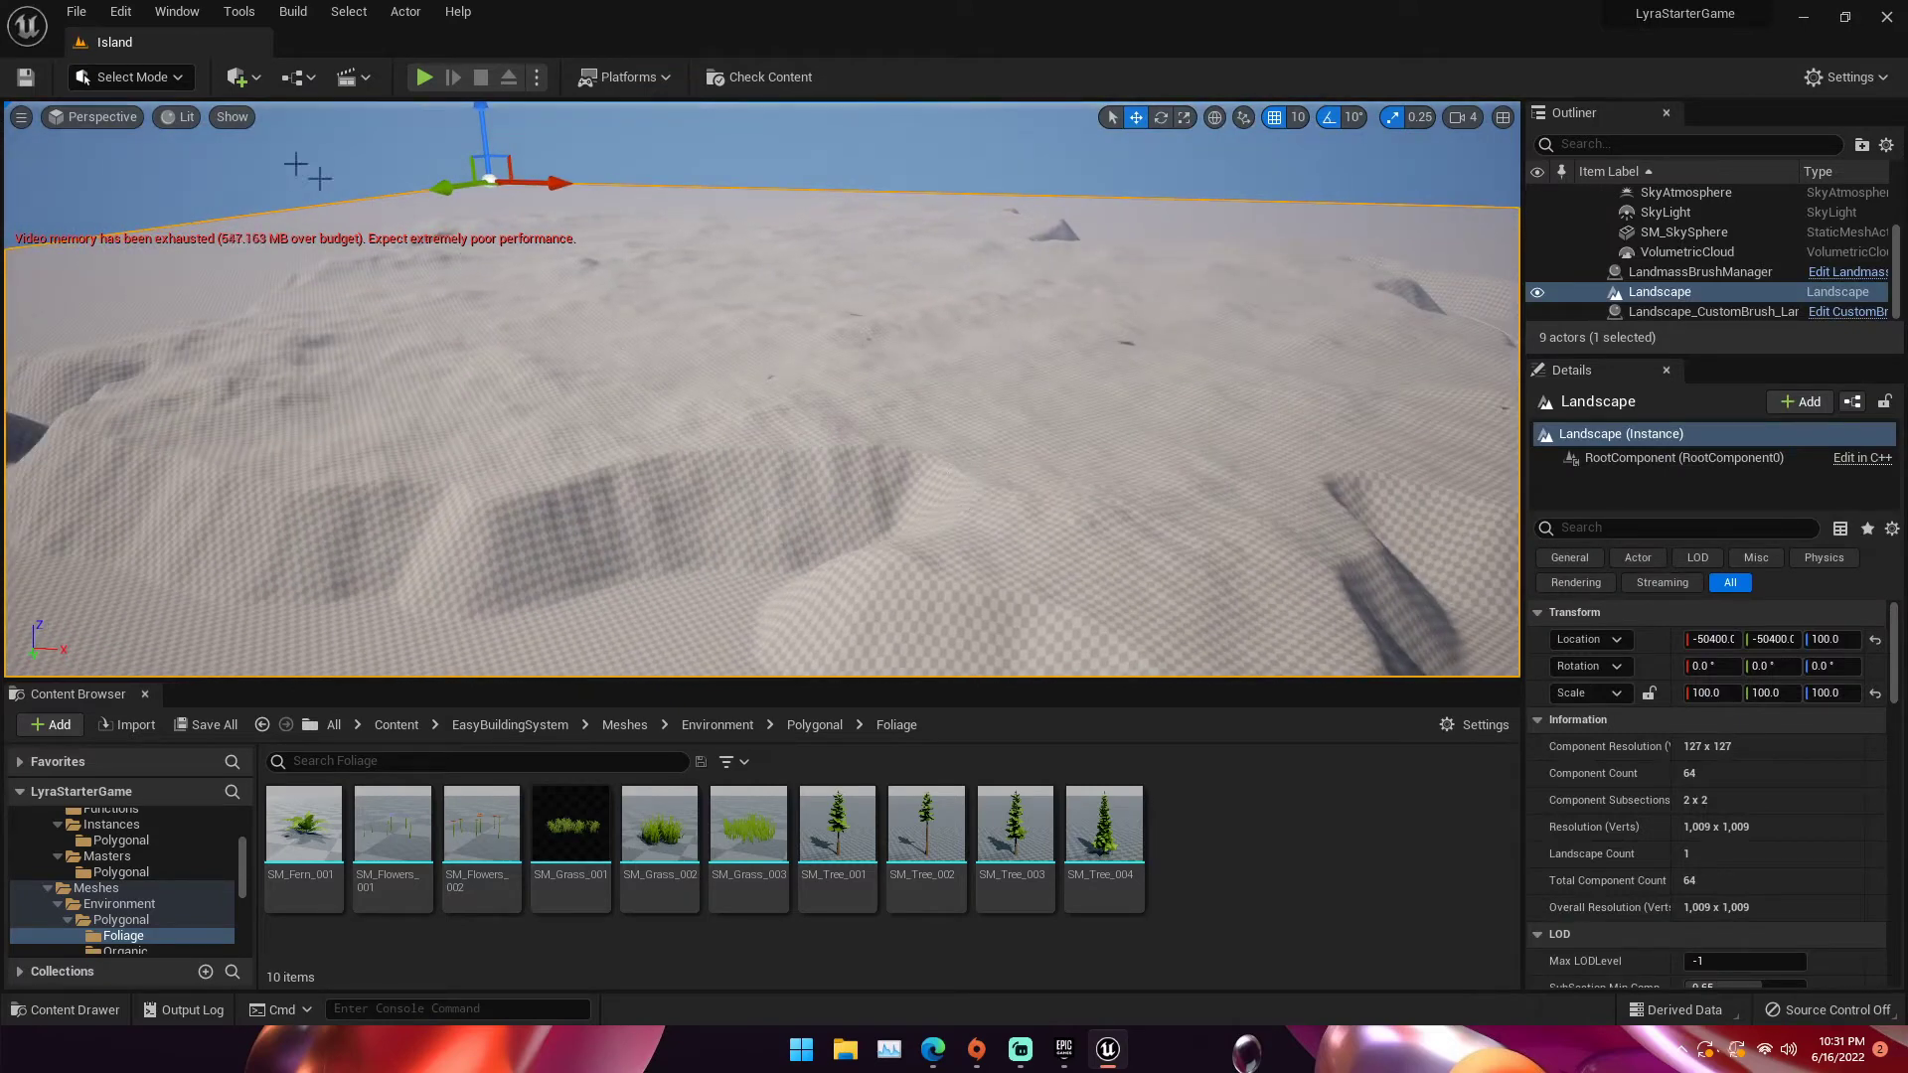
# Switch to Landscape mode and look over its Manage and Sculpt settings and edit layers
pyautogui.click(147, 80)
pyautogui.click(141, 130)
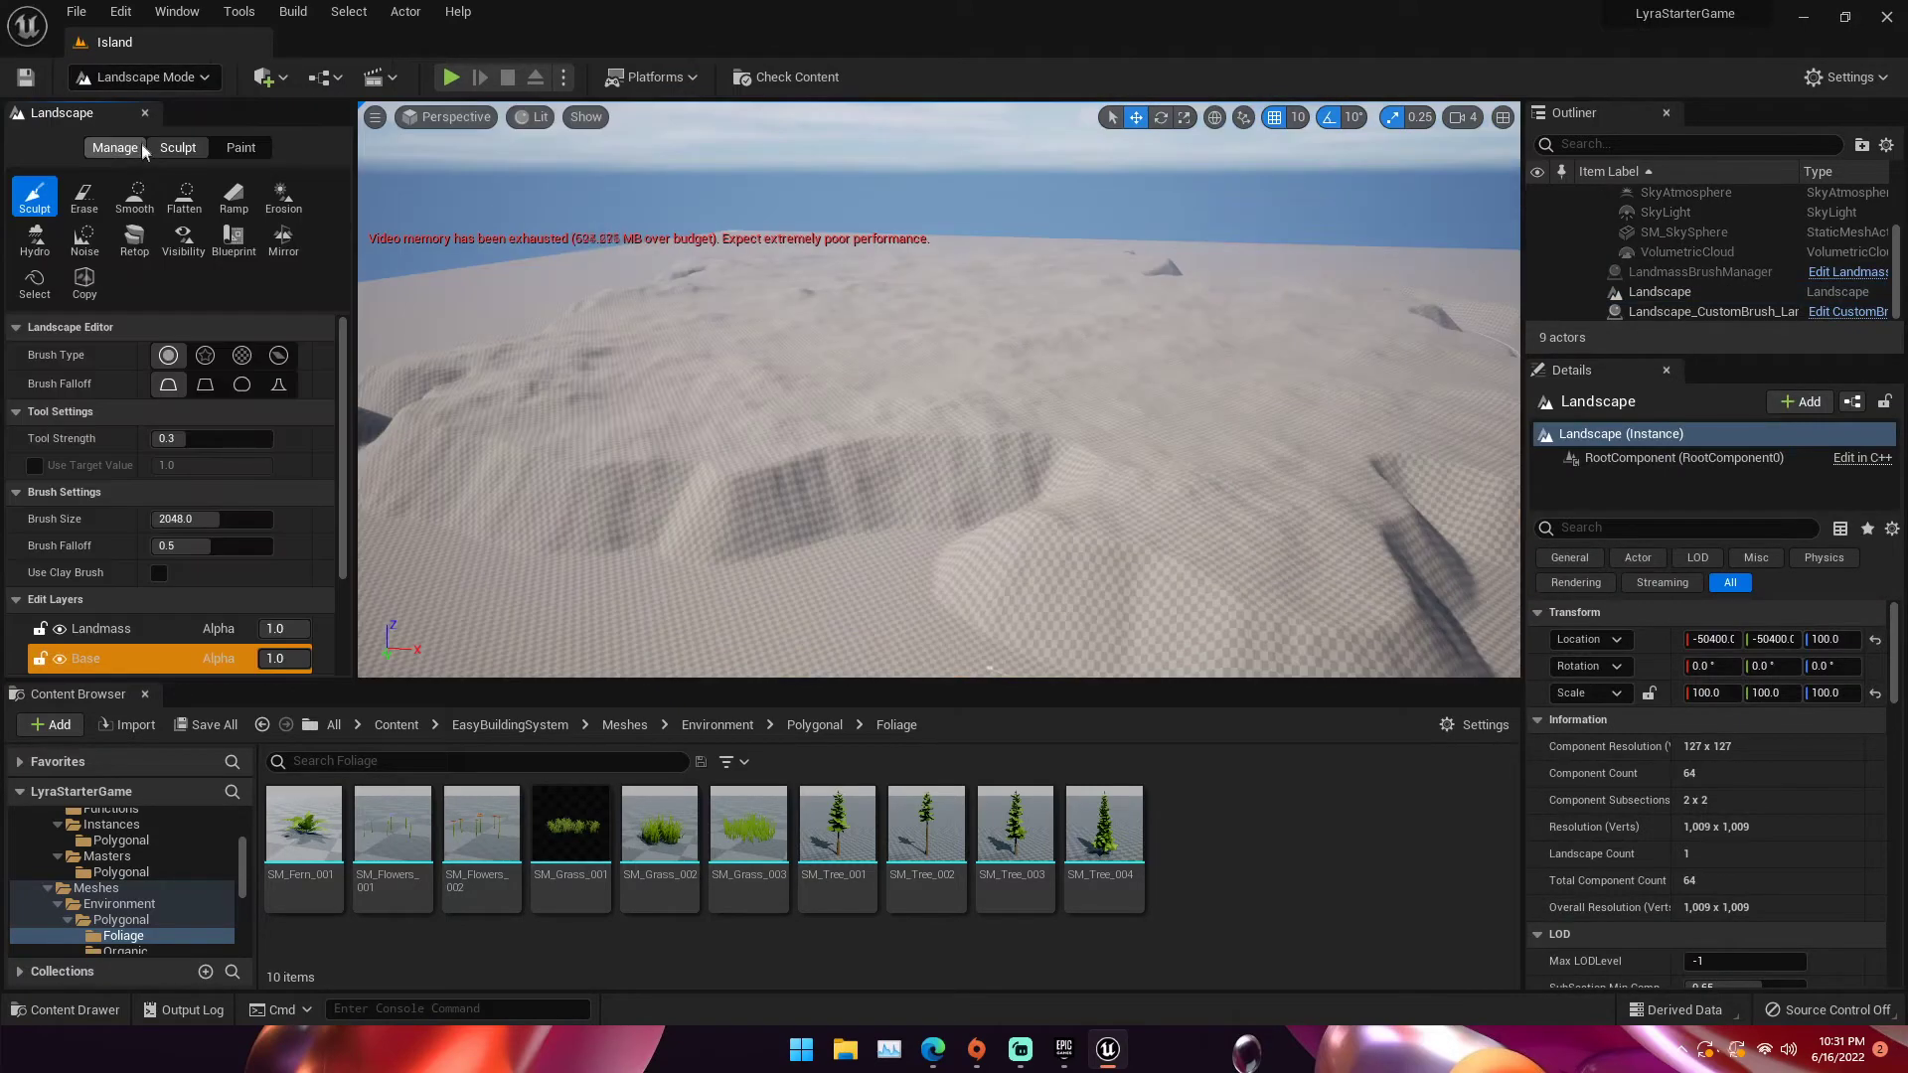
pyautogui.scroll(-2, 191, 511)
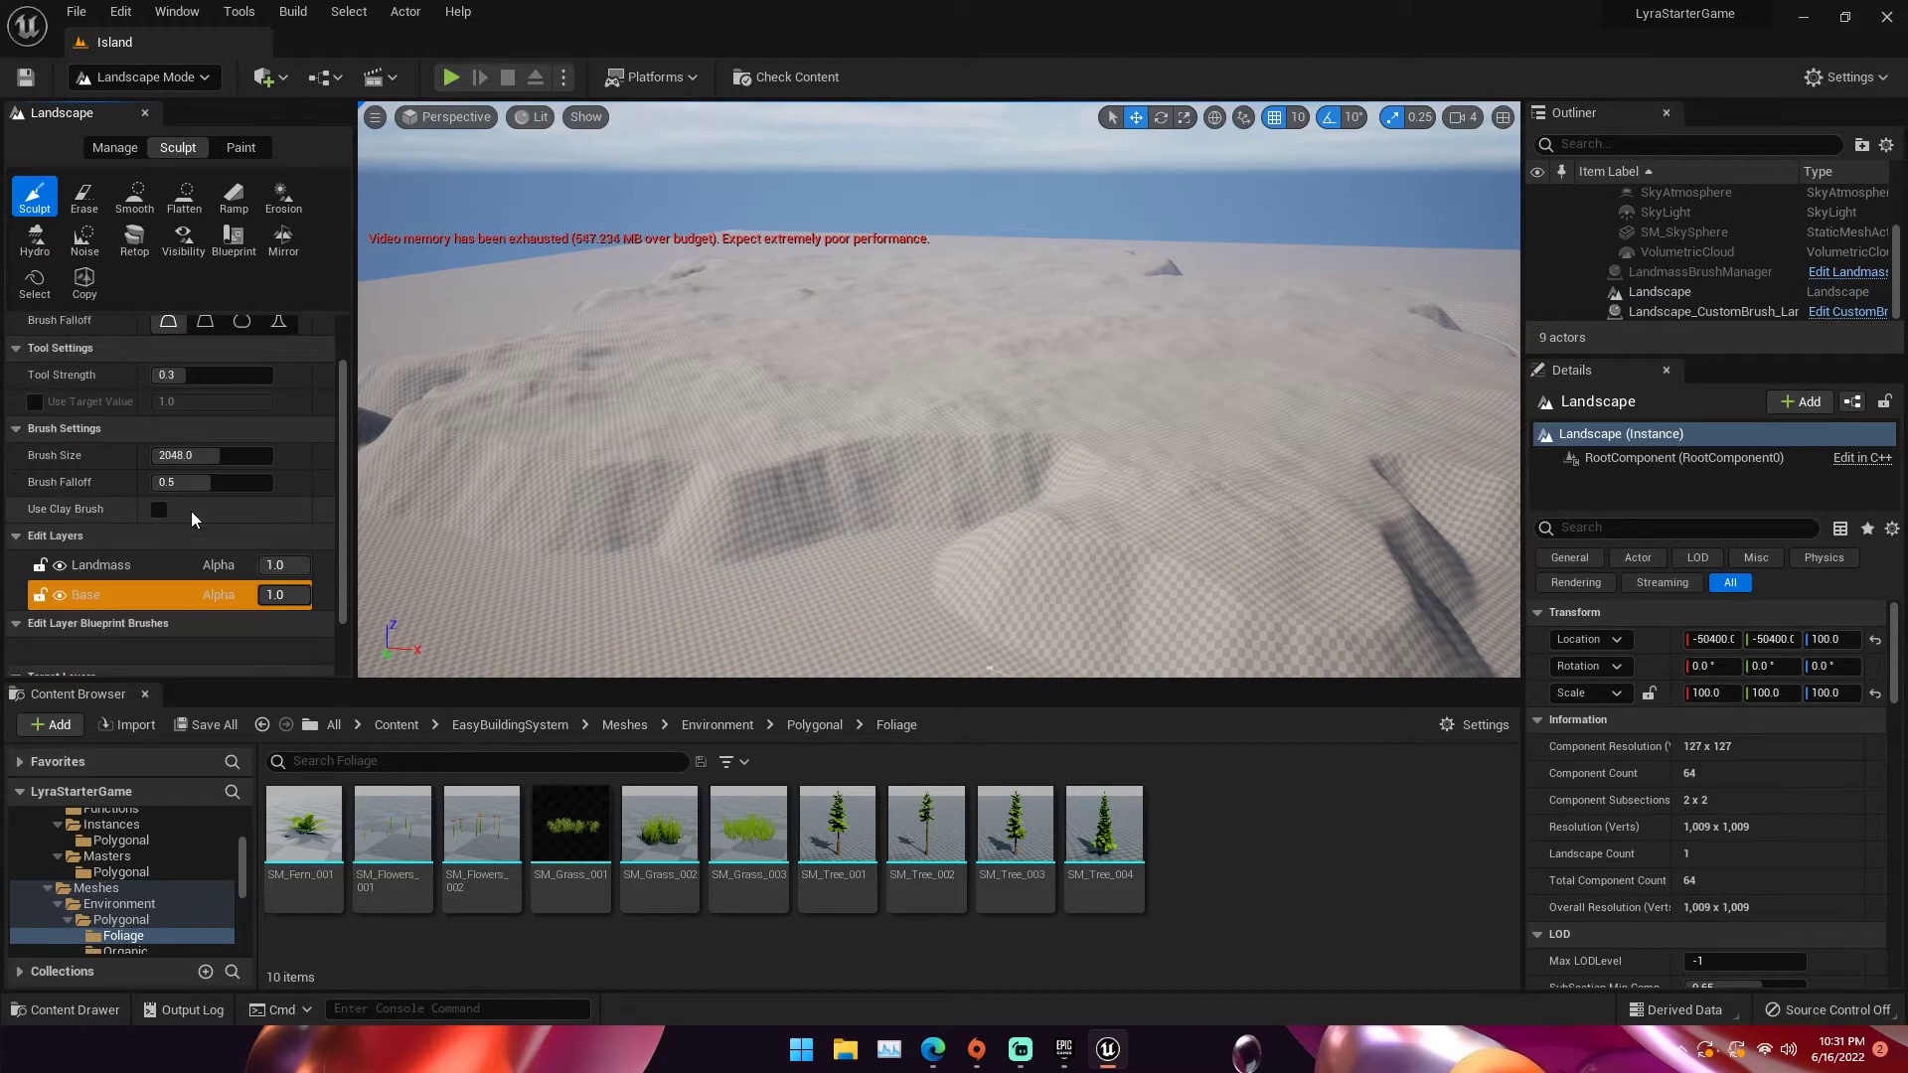
pyautogui.scroll(1, 190, 512)
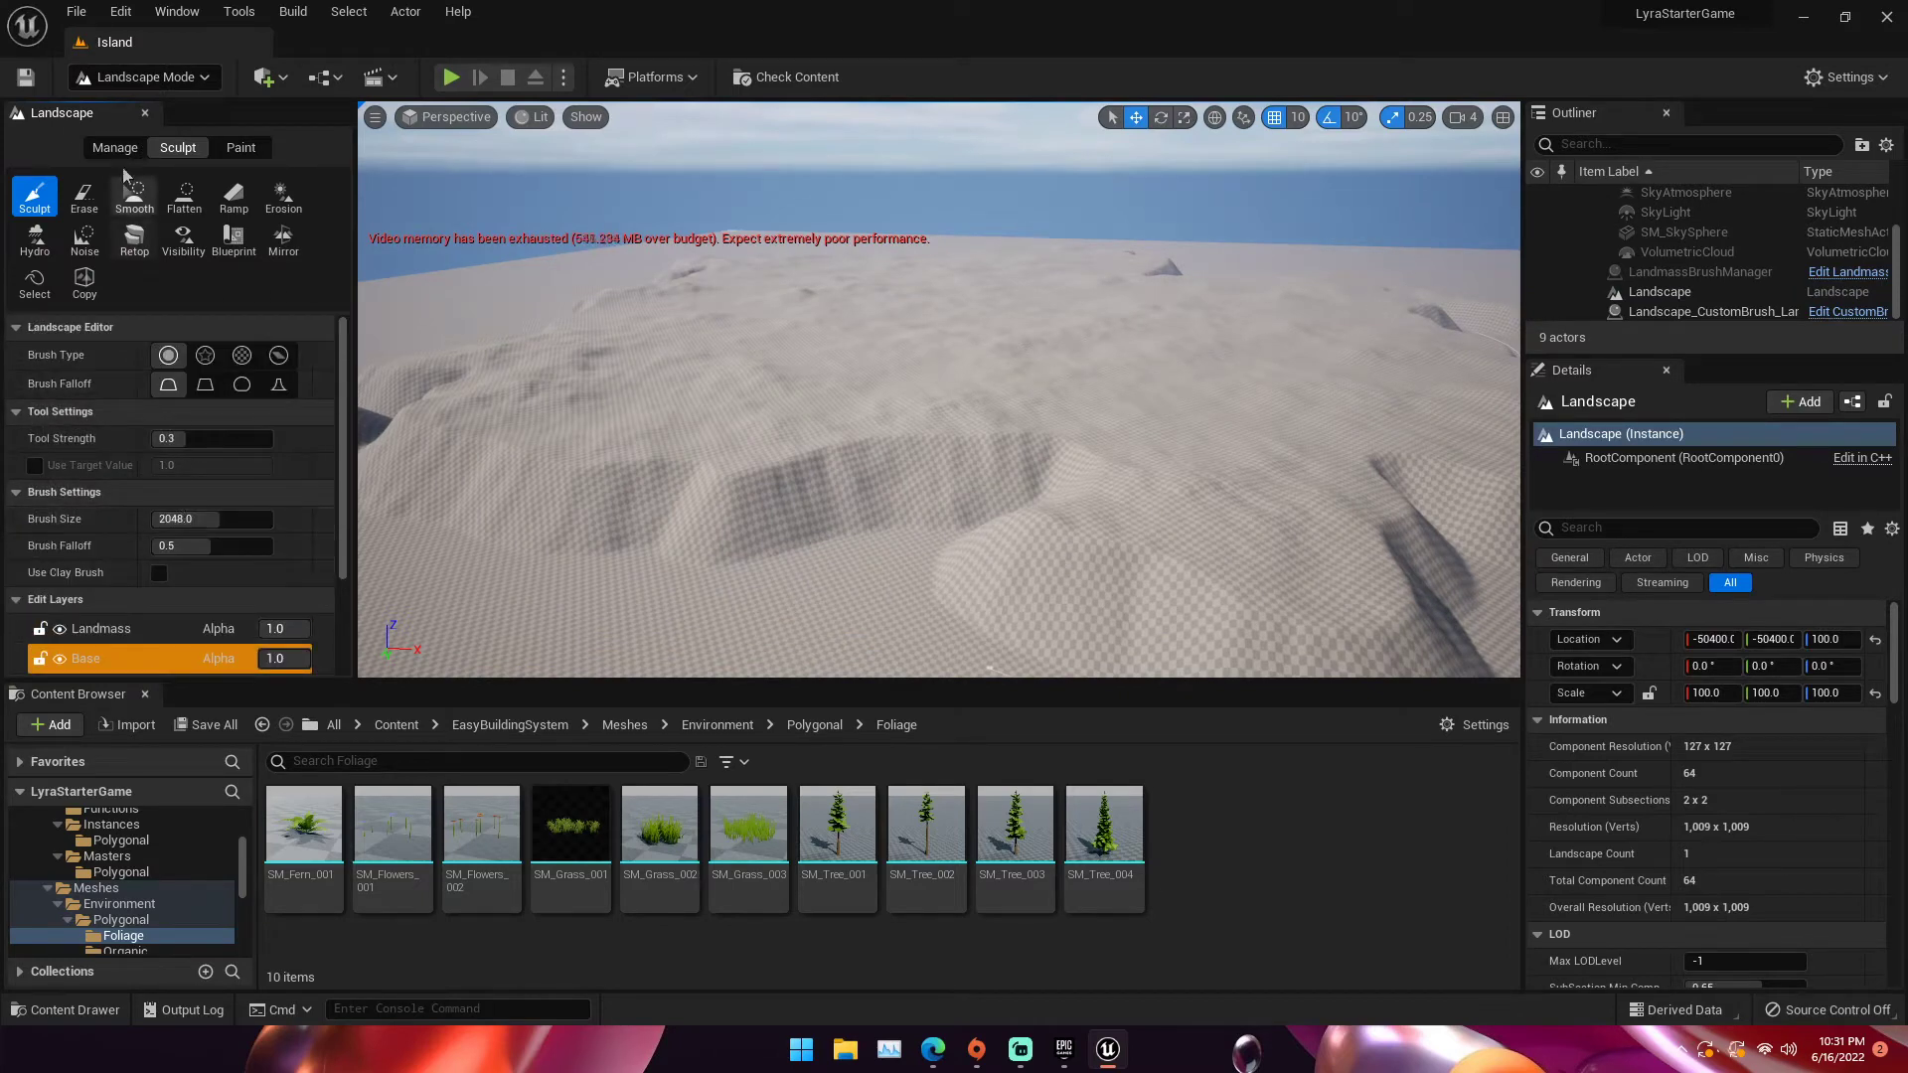
pyautogui.click(117, 147)
pyautogui.click(159, 147)
# Bring up the landscape's material properties and open EasyBuildingSystem/Materials/Masters/Polygonal to find the landscape material
pyautogui.scroll(-5, 1695, 863)
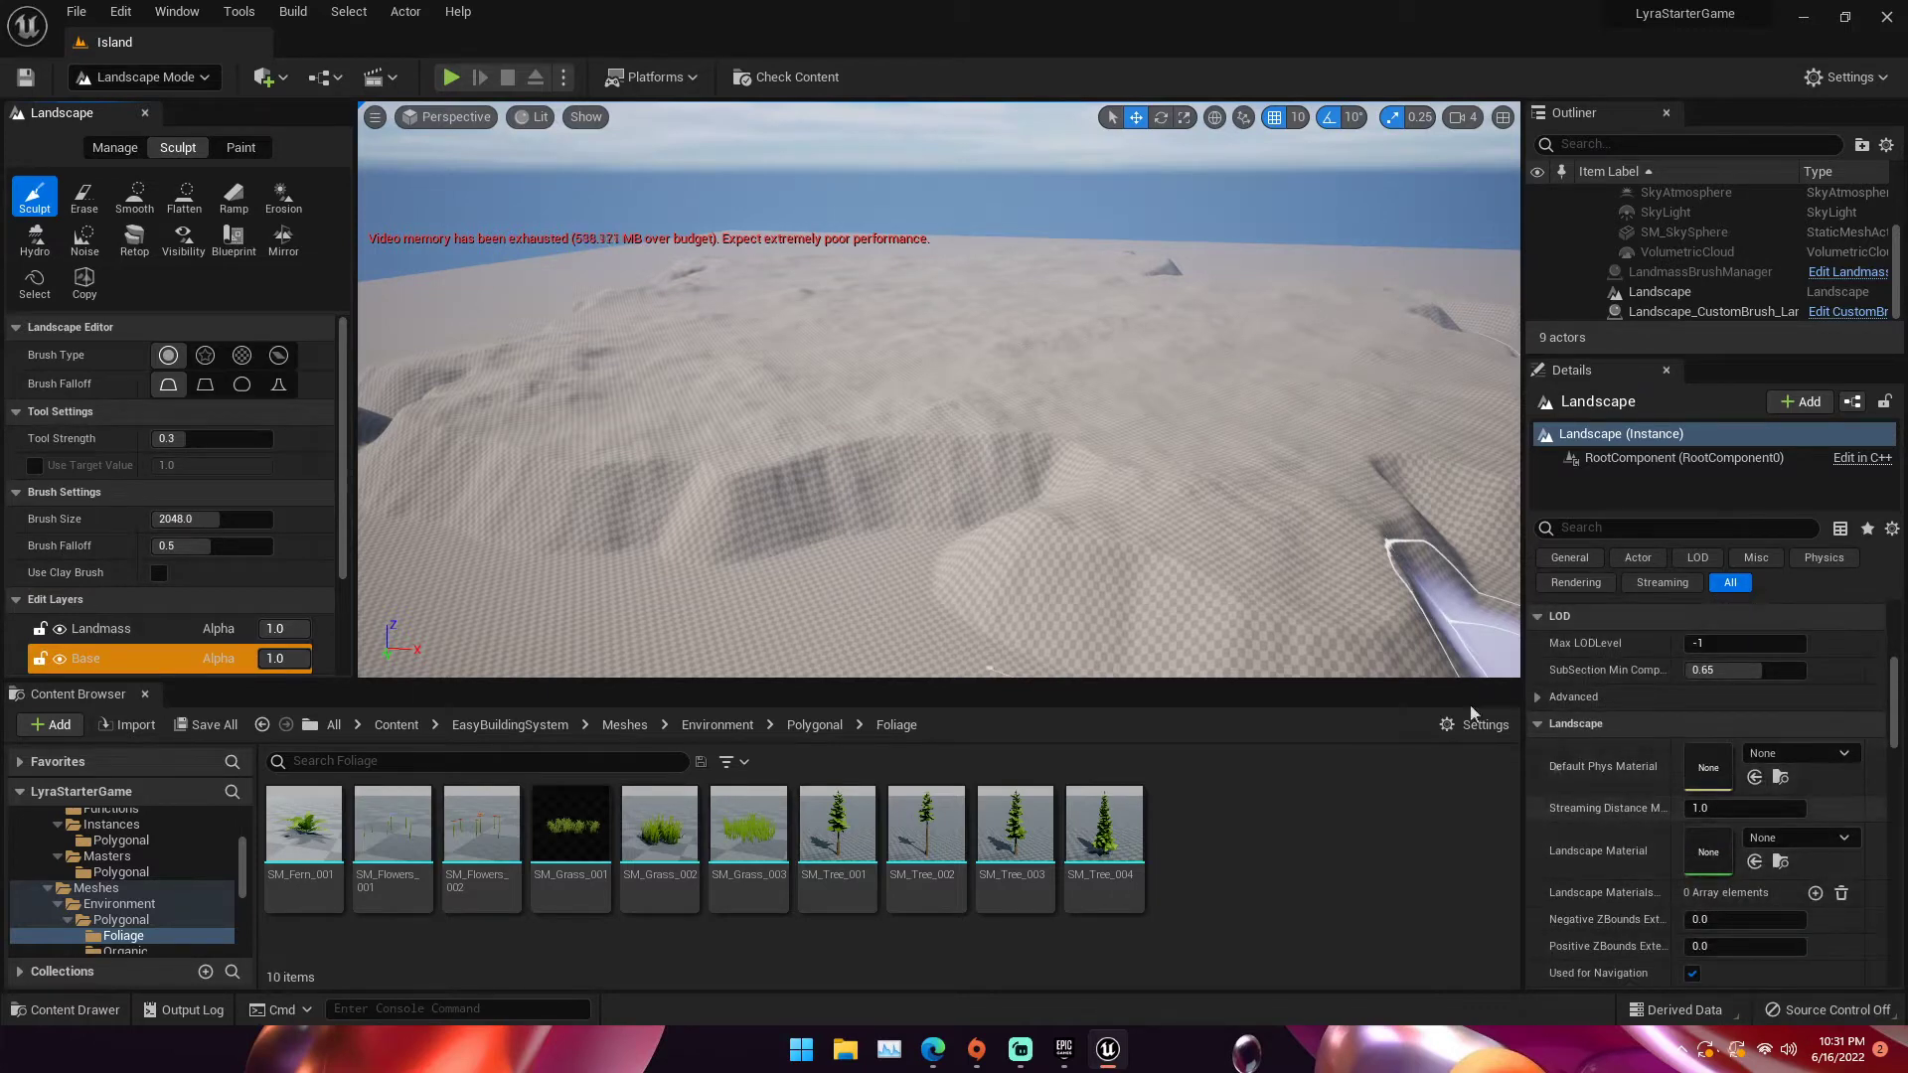
pyautogui.scroll(-2, 1696, 725)
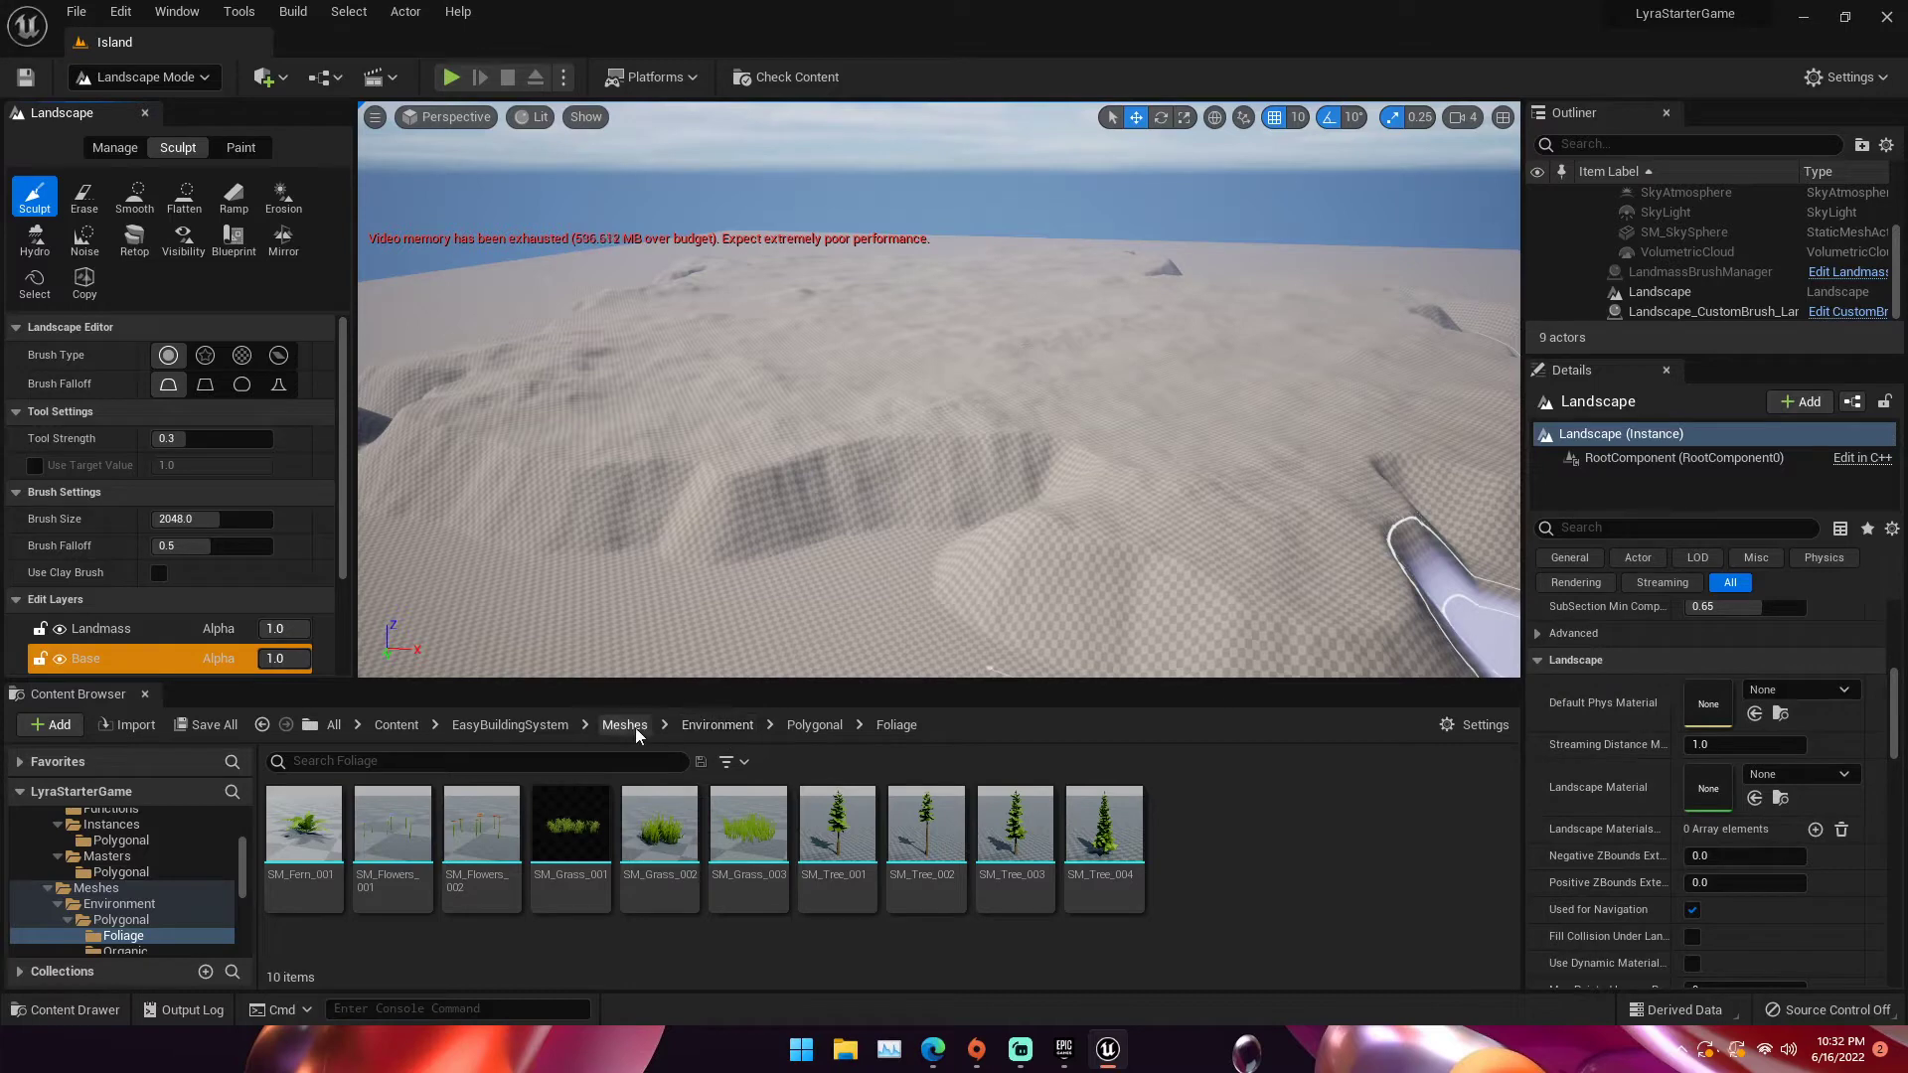
pyautogui.click(538, 724)
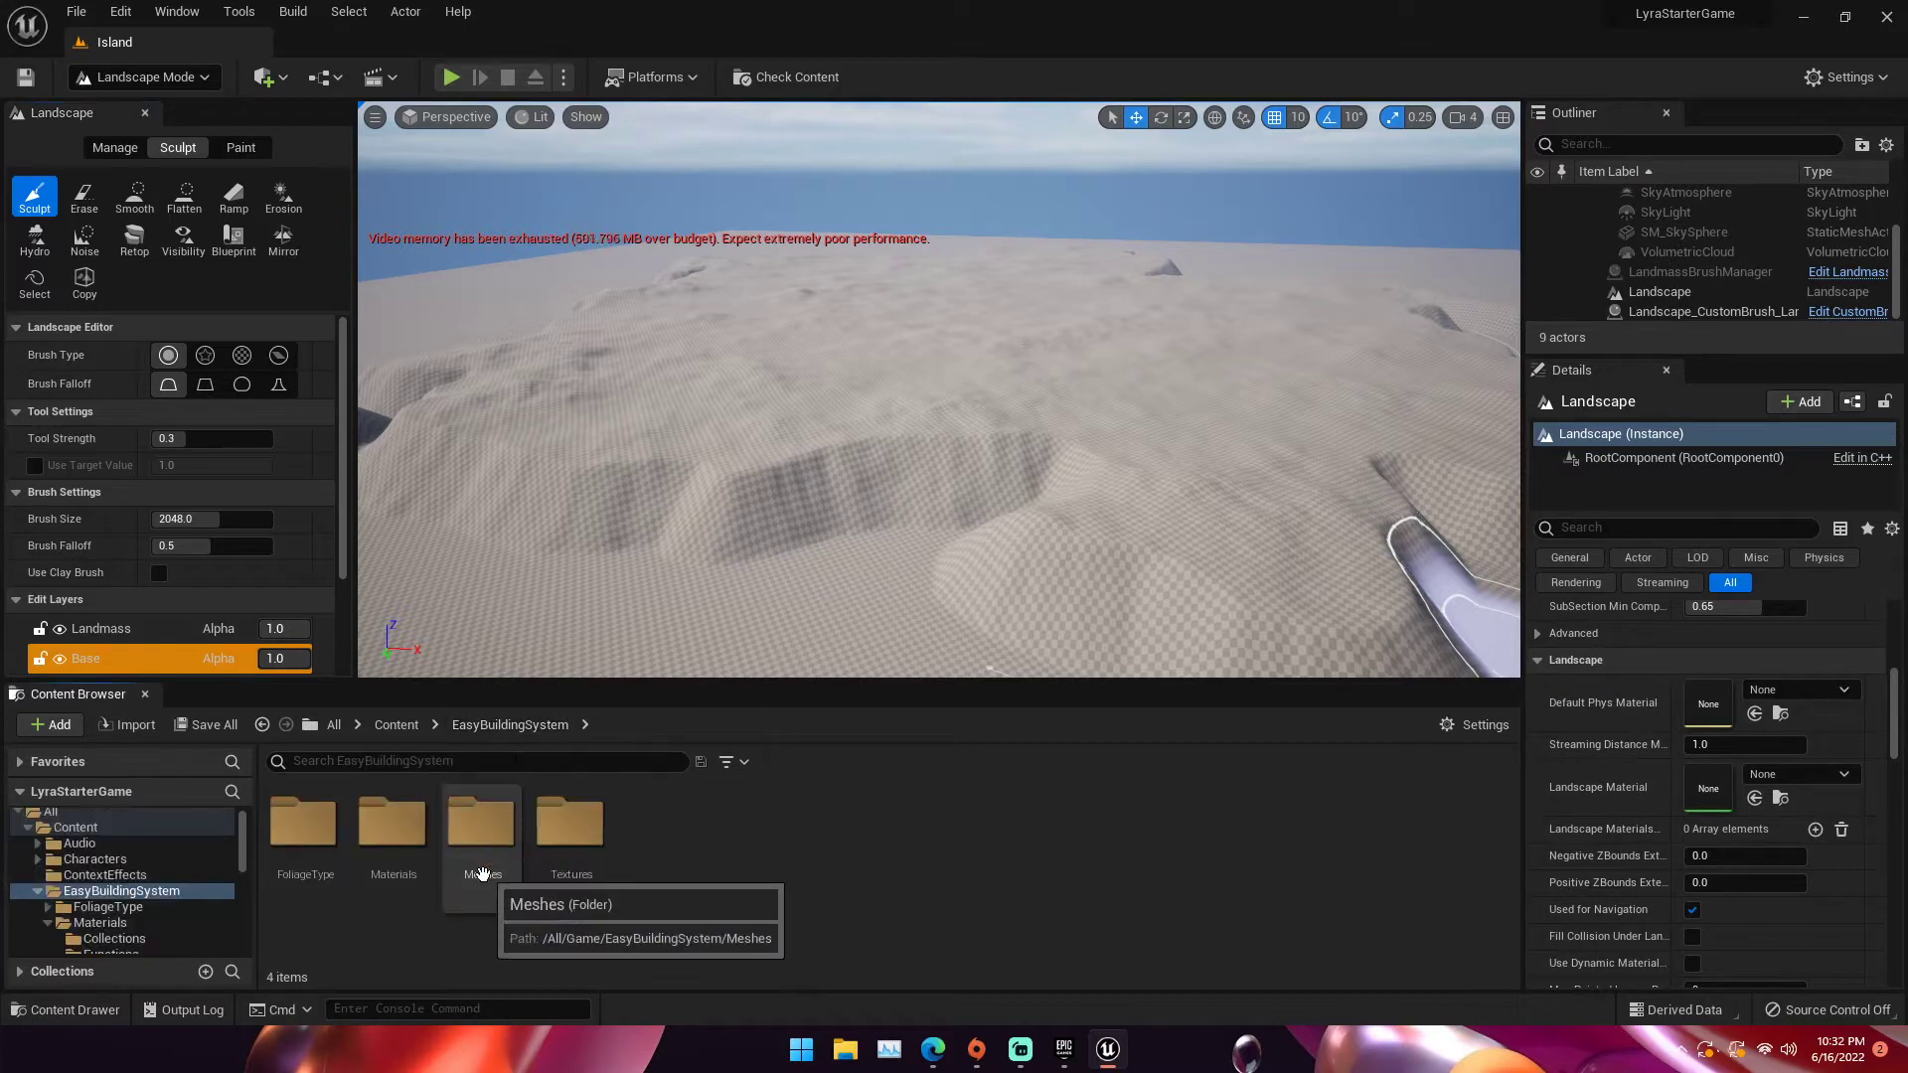
pyautogui.doubleClick(406, 855)
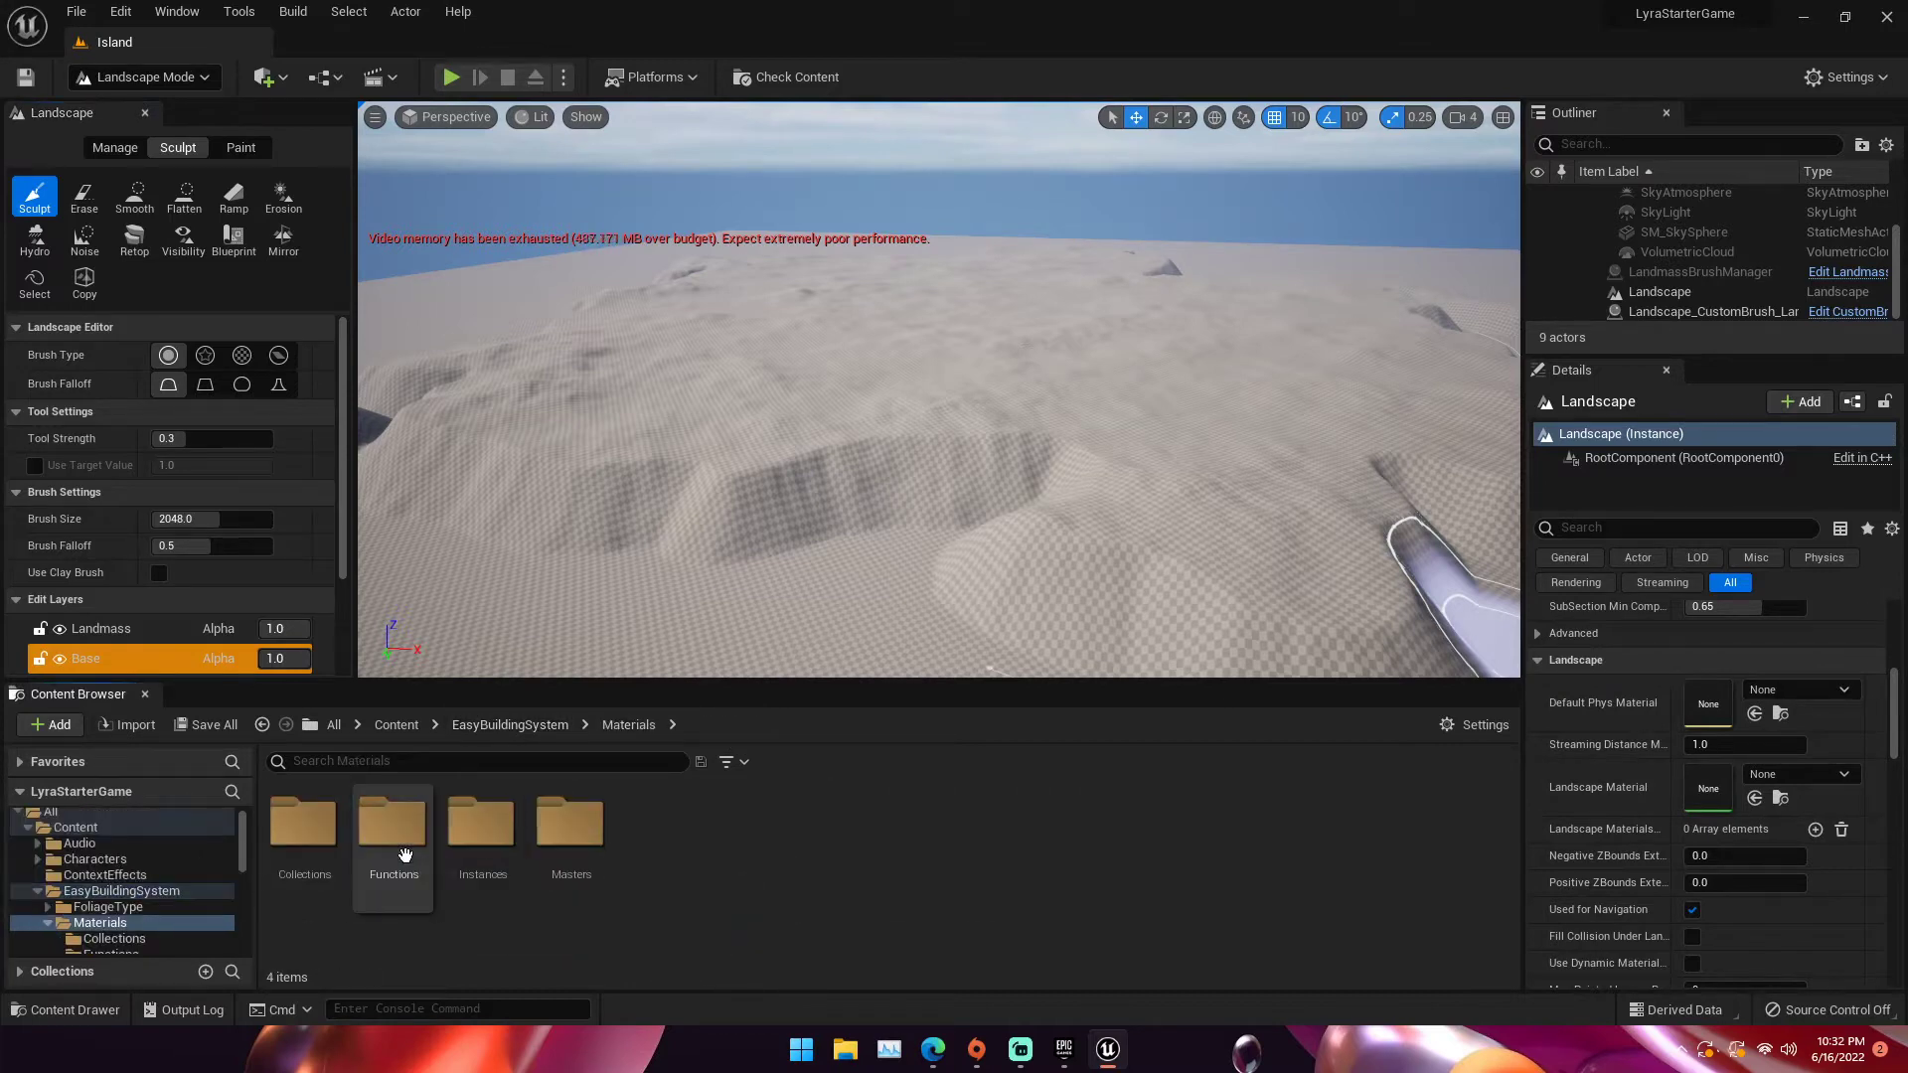
pyautogui.doubleClick(570, 835)
pyautogui.doubleClick(310, 825)
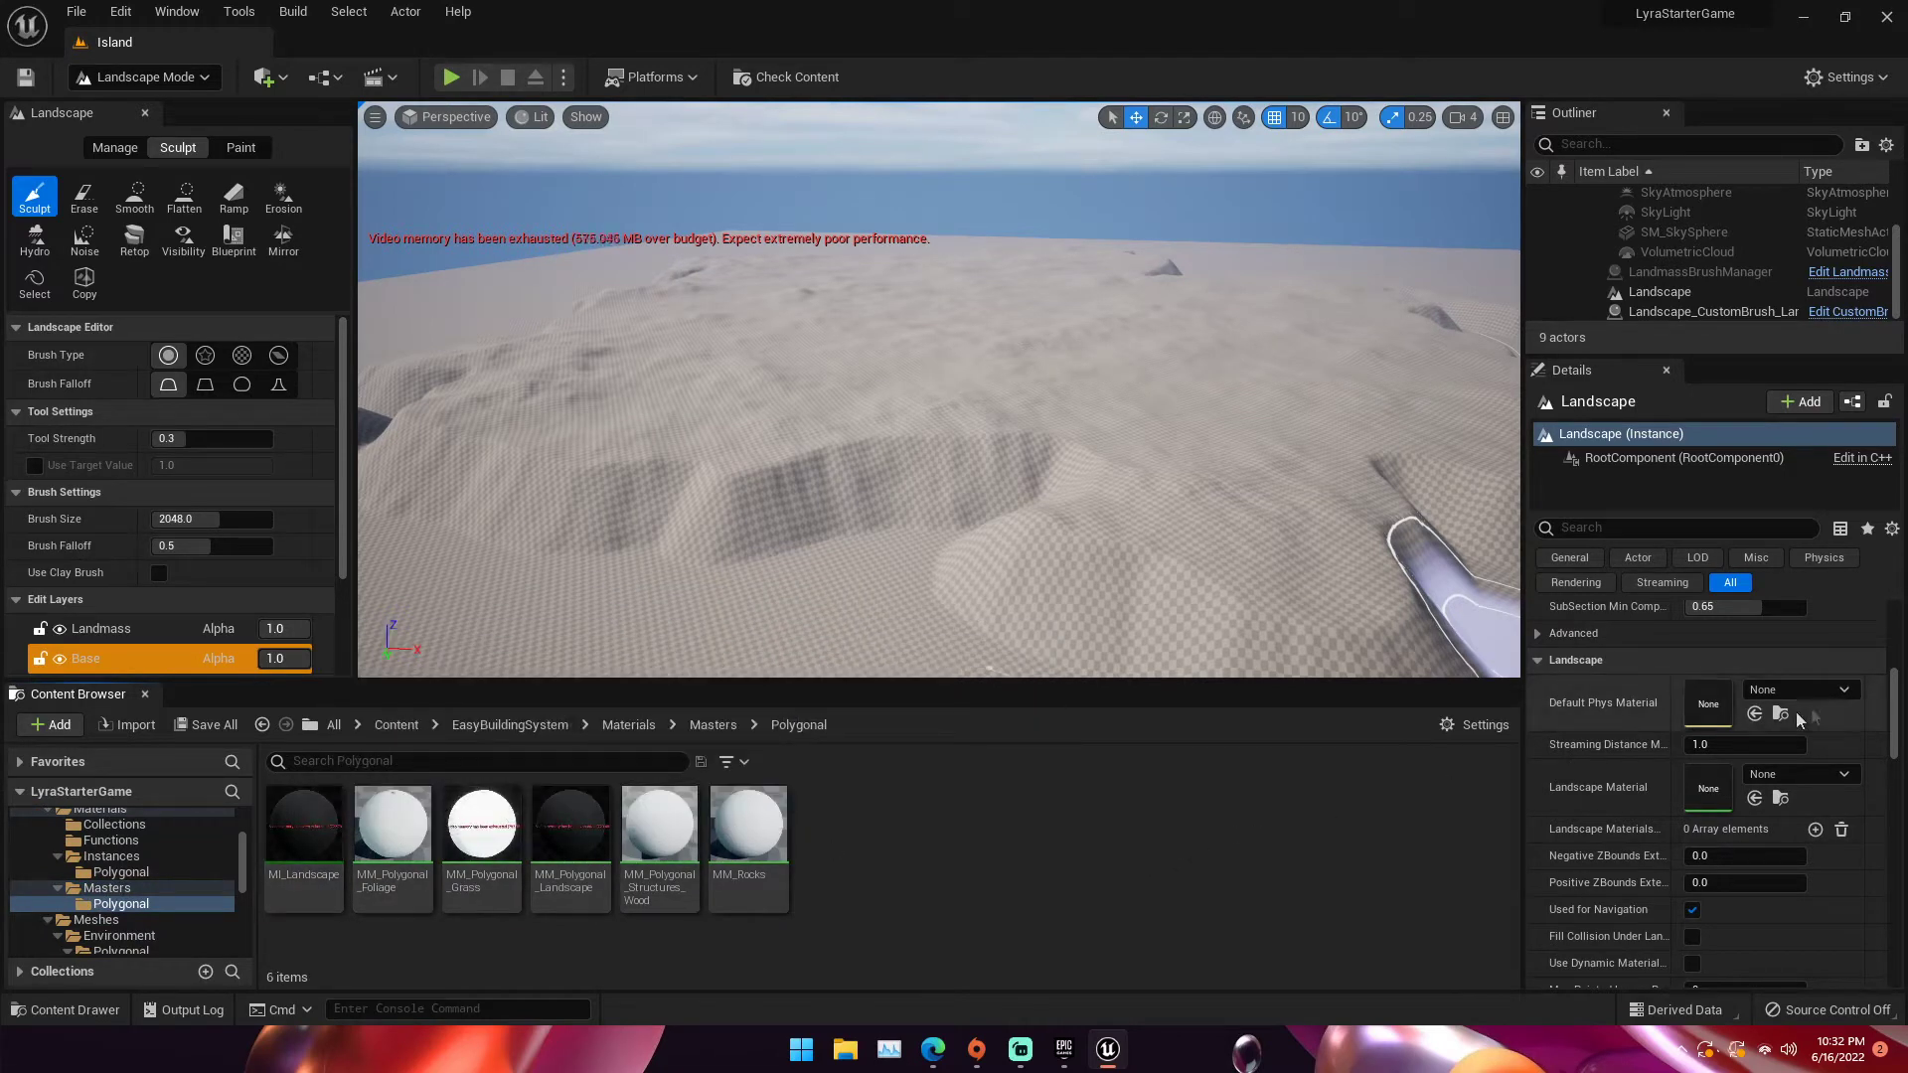
# Search the materials for "MI_land" and assign MI_Landscape as the Landscape Material
pyautogui.click(1760, 773)
pyautogui.write('MI')
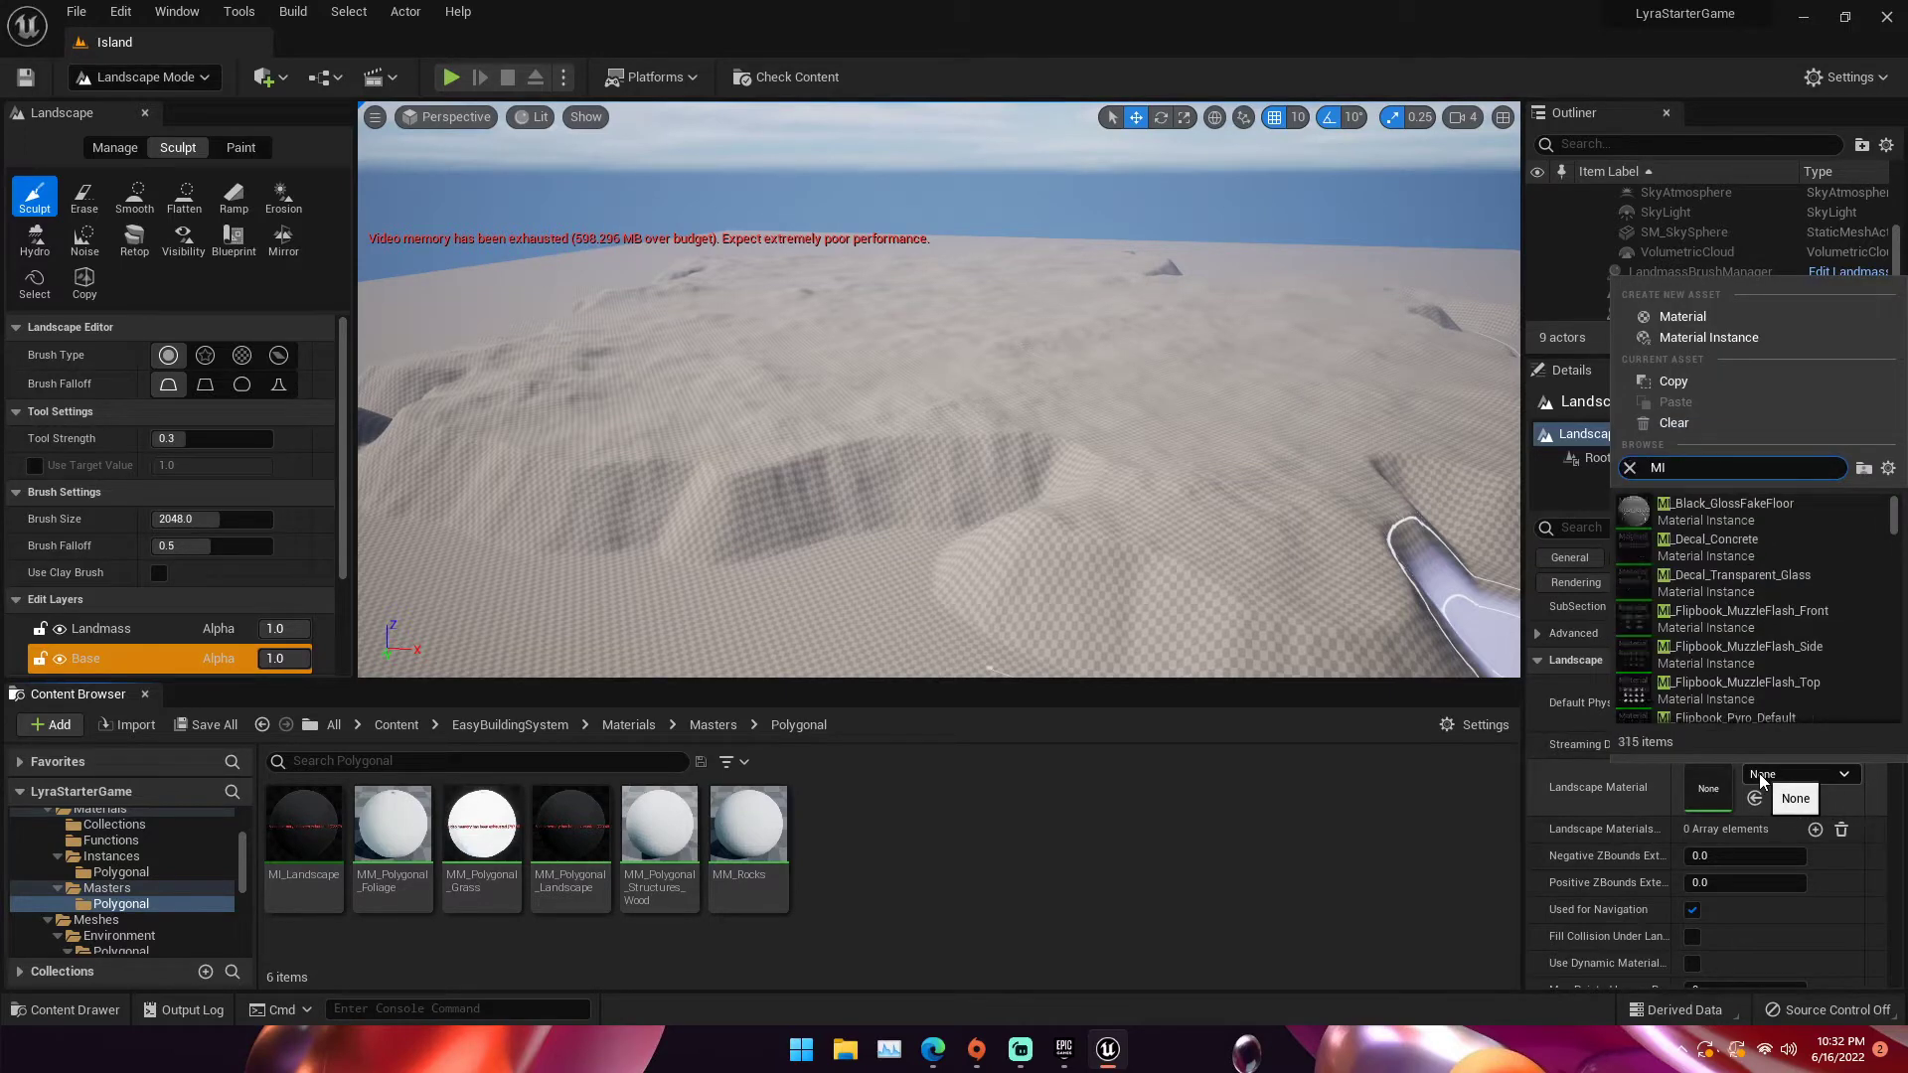
pyautogui.write('_land')
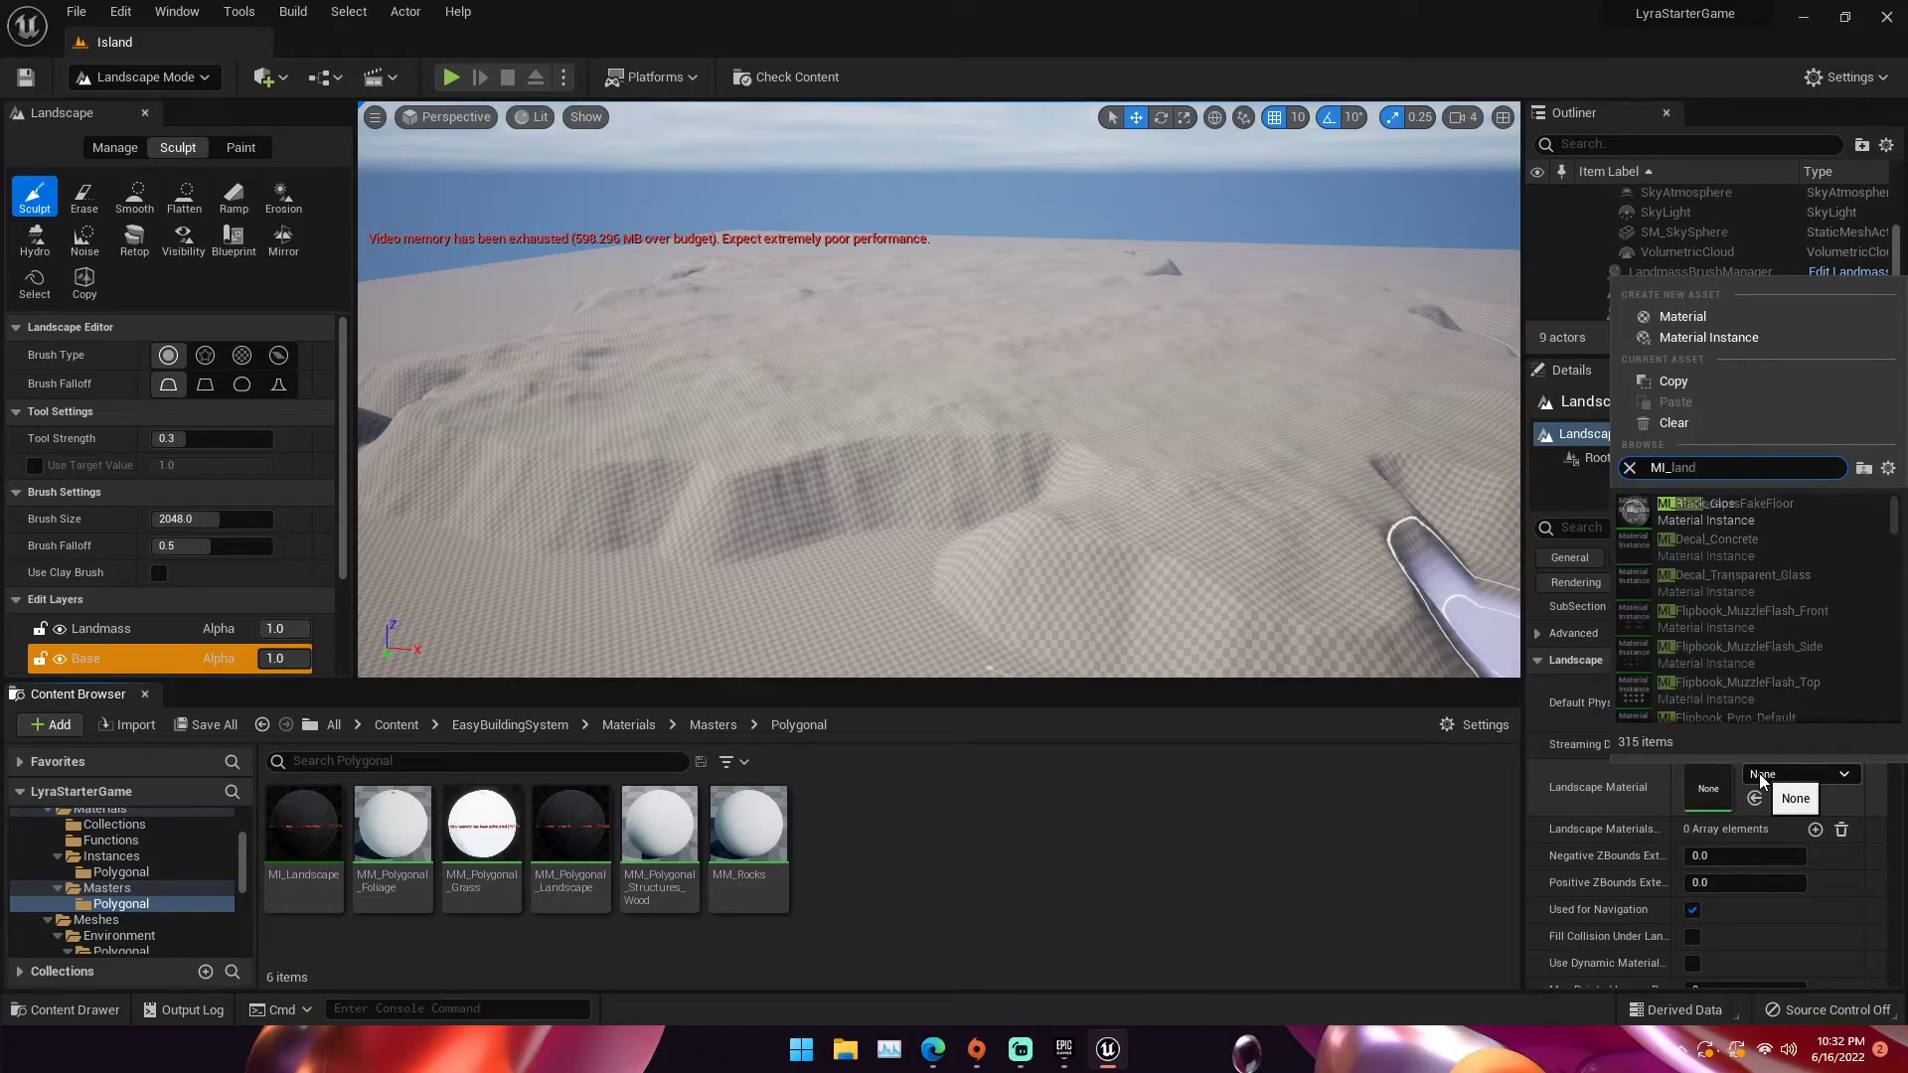
pyautogui.click(1699, 509)
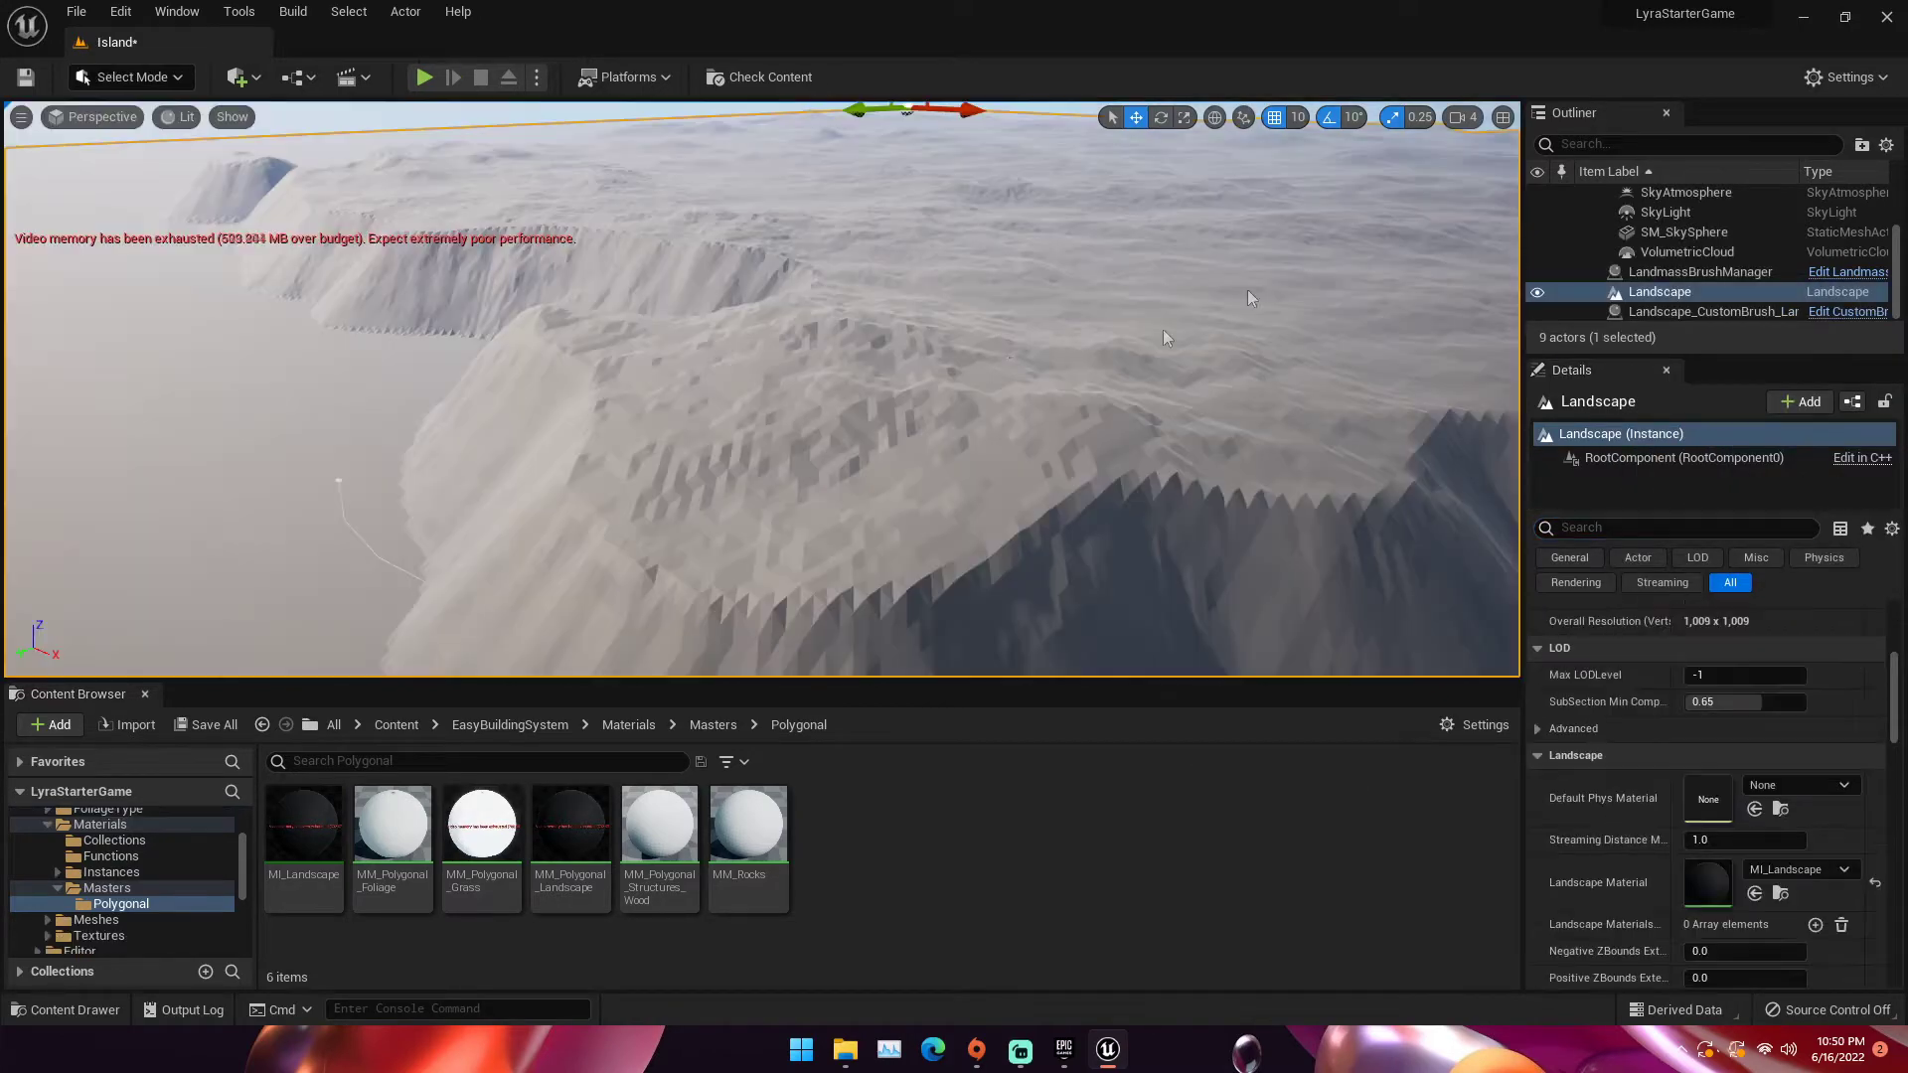
# Enter Landscape mode's Paint tools and bring up the material's target layers
pyautogui.moveTo(1165, 338); pyautogui.dragTo(1039, 318, button='right')
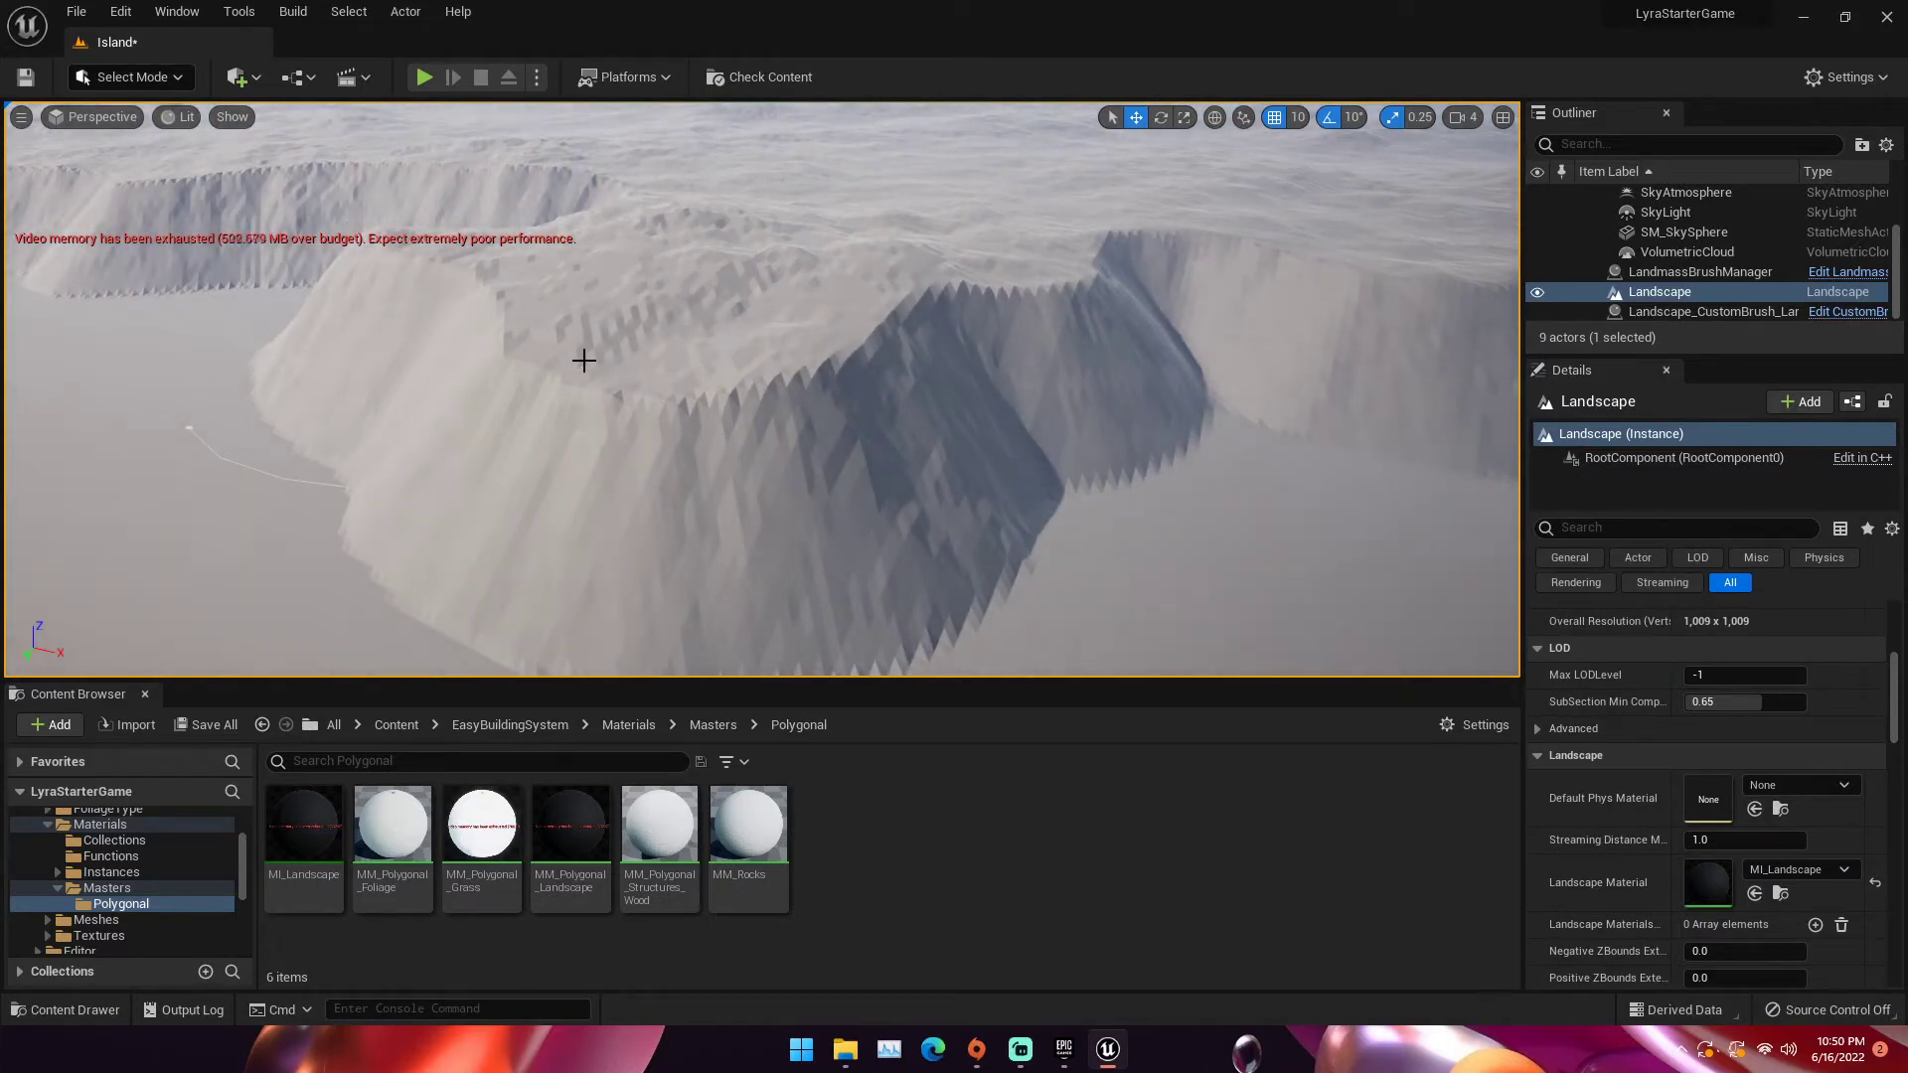
pyautogui.scroll(-3, 584, 360)
pyautogui.click(145, 78)
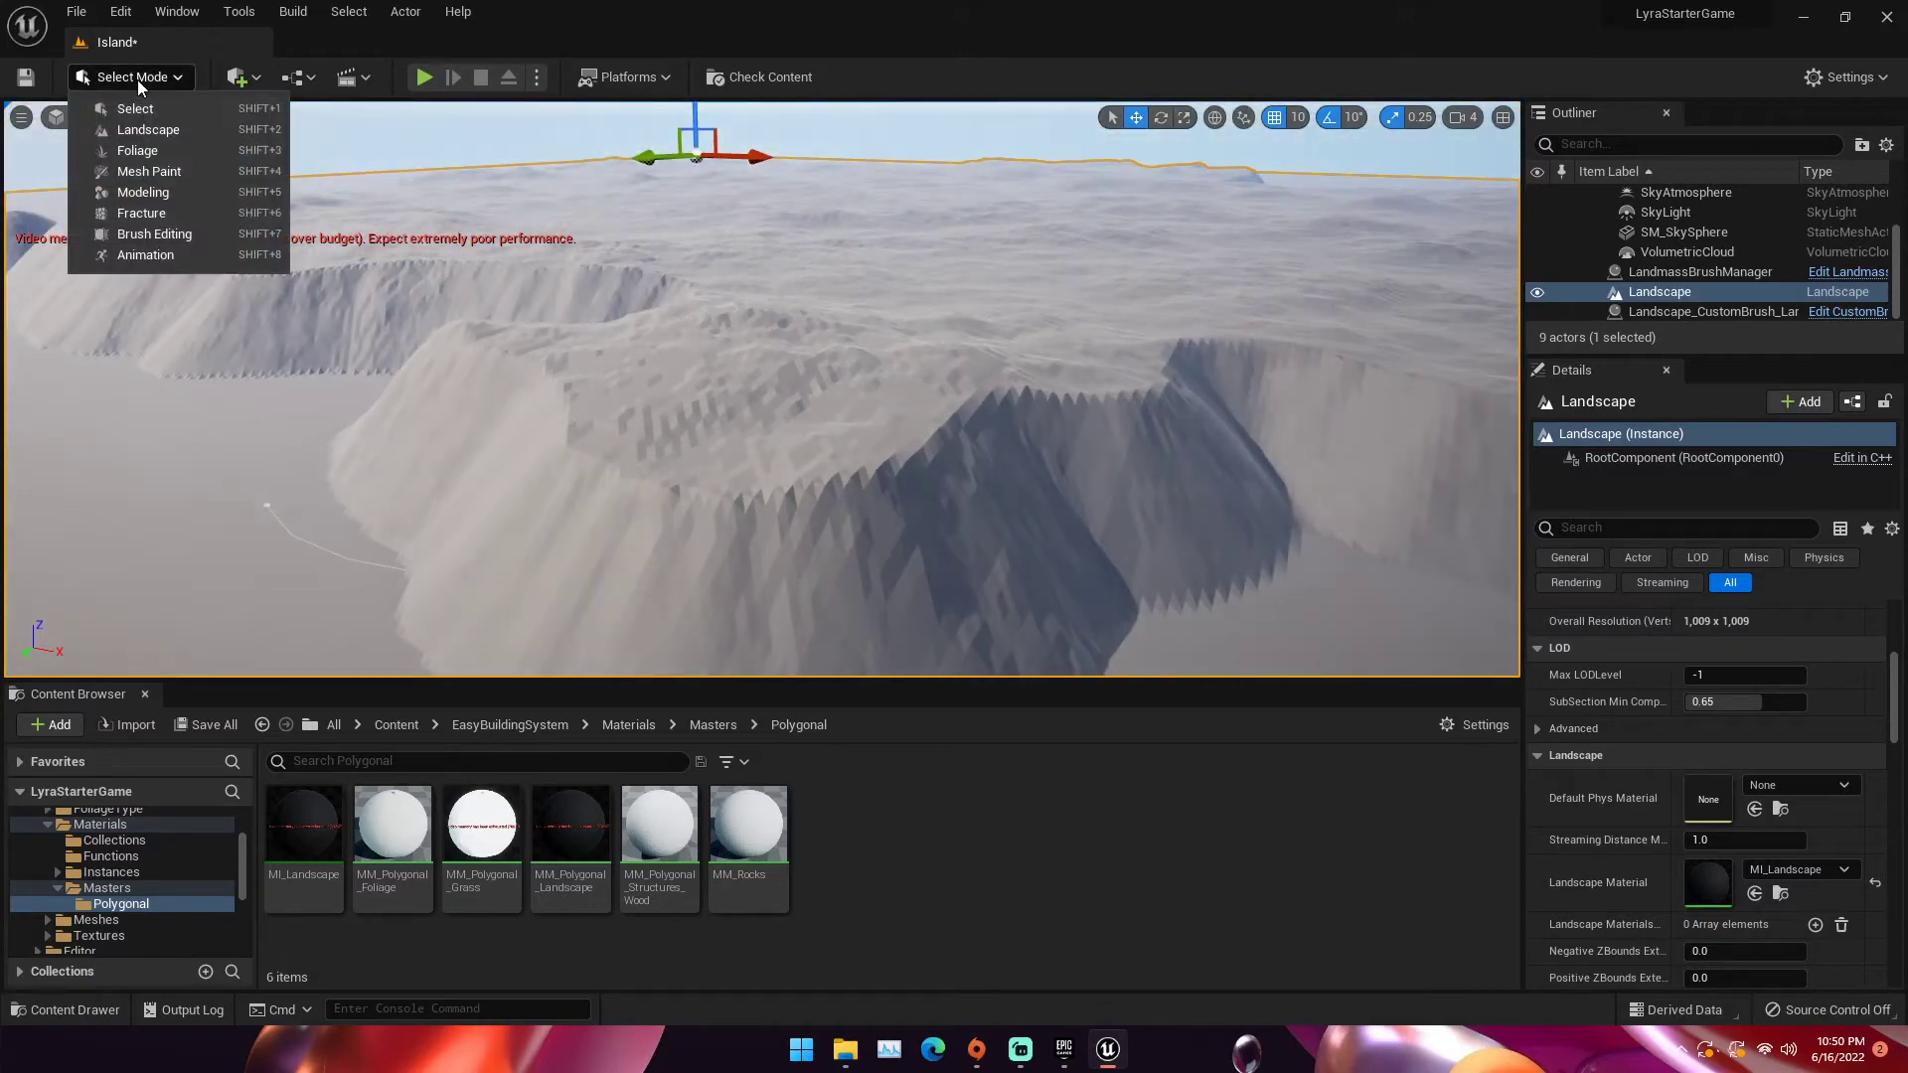
pyautogui.click(135, 124)
pyautogui.scroll(-3, 195, 474)
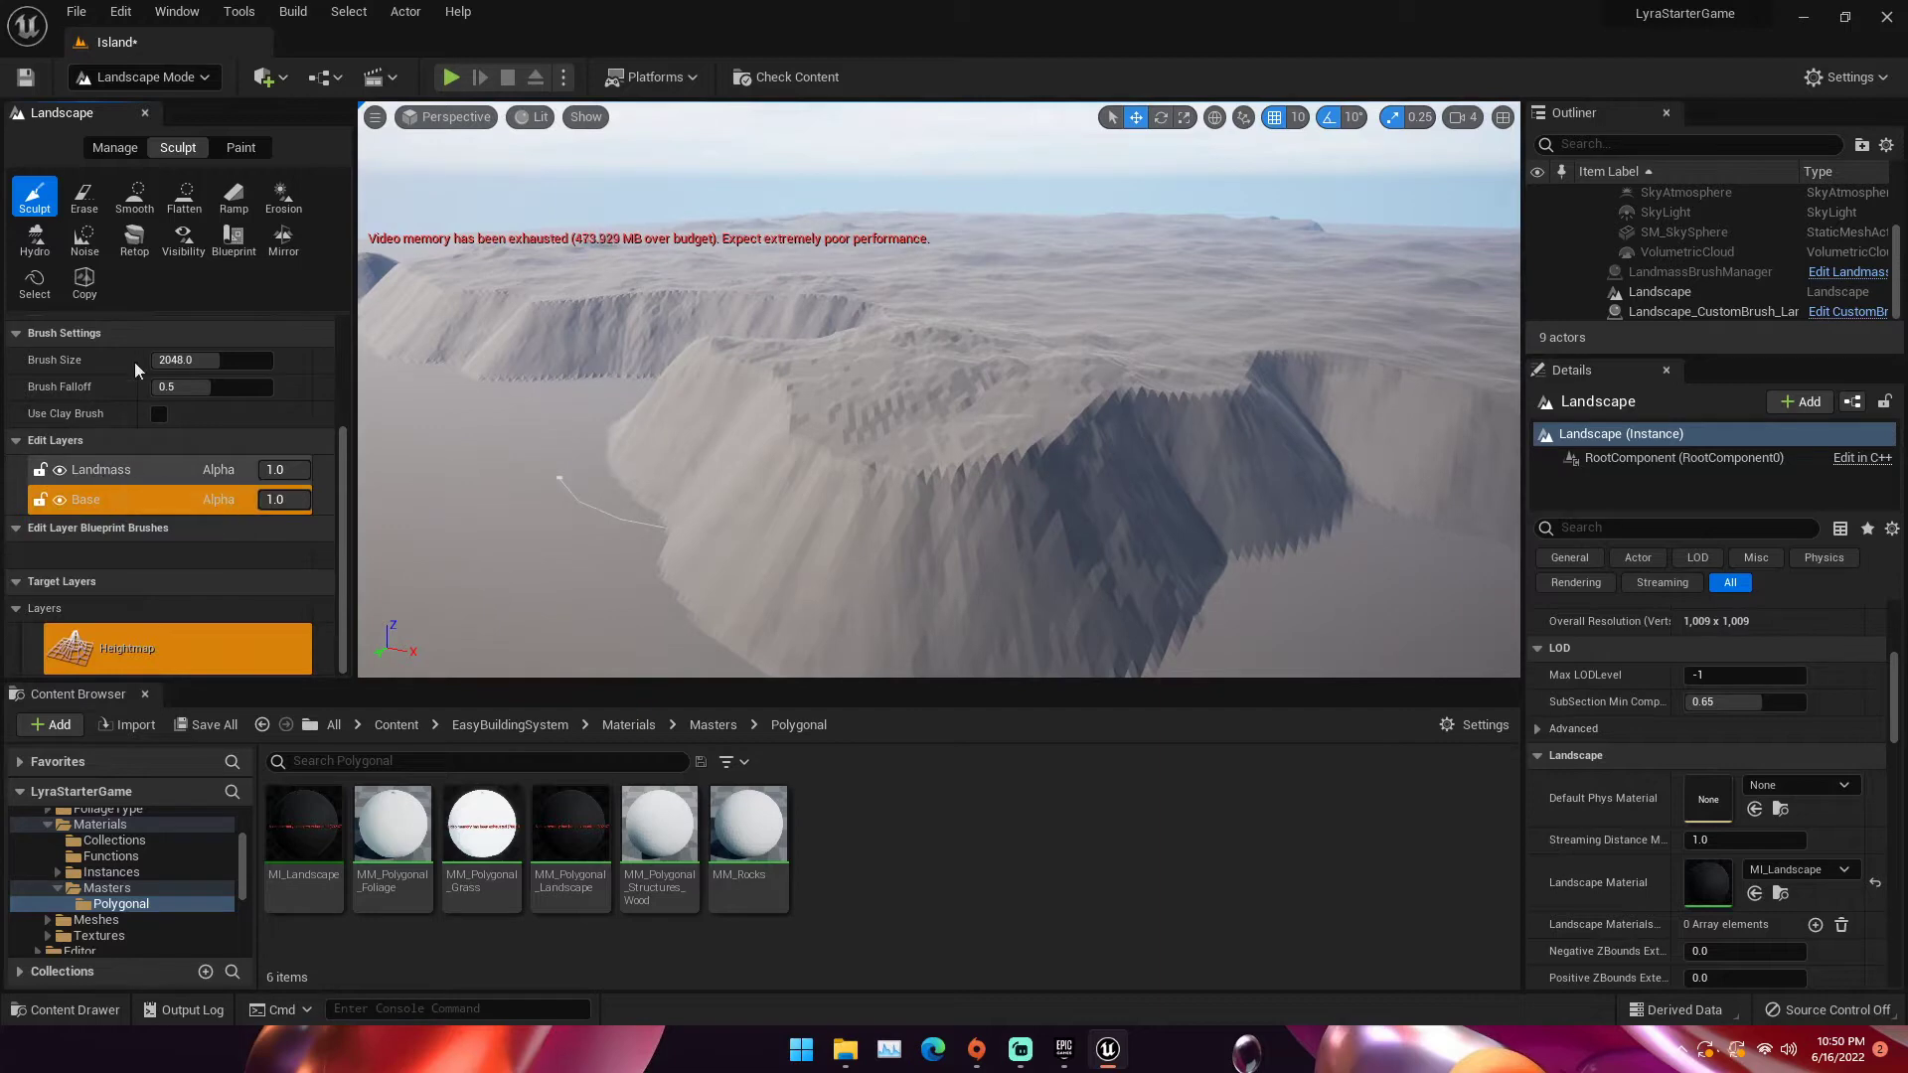
pyautogui.click(241, 147)
pyautogui.scroll(-1, 182, 515)
pyautogui.scroll(-1, 183, 522)
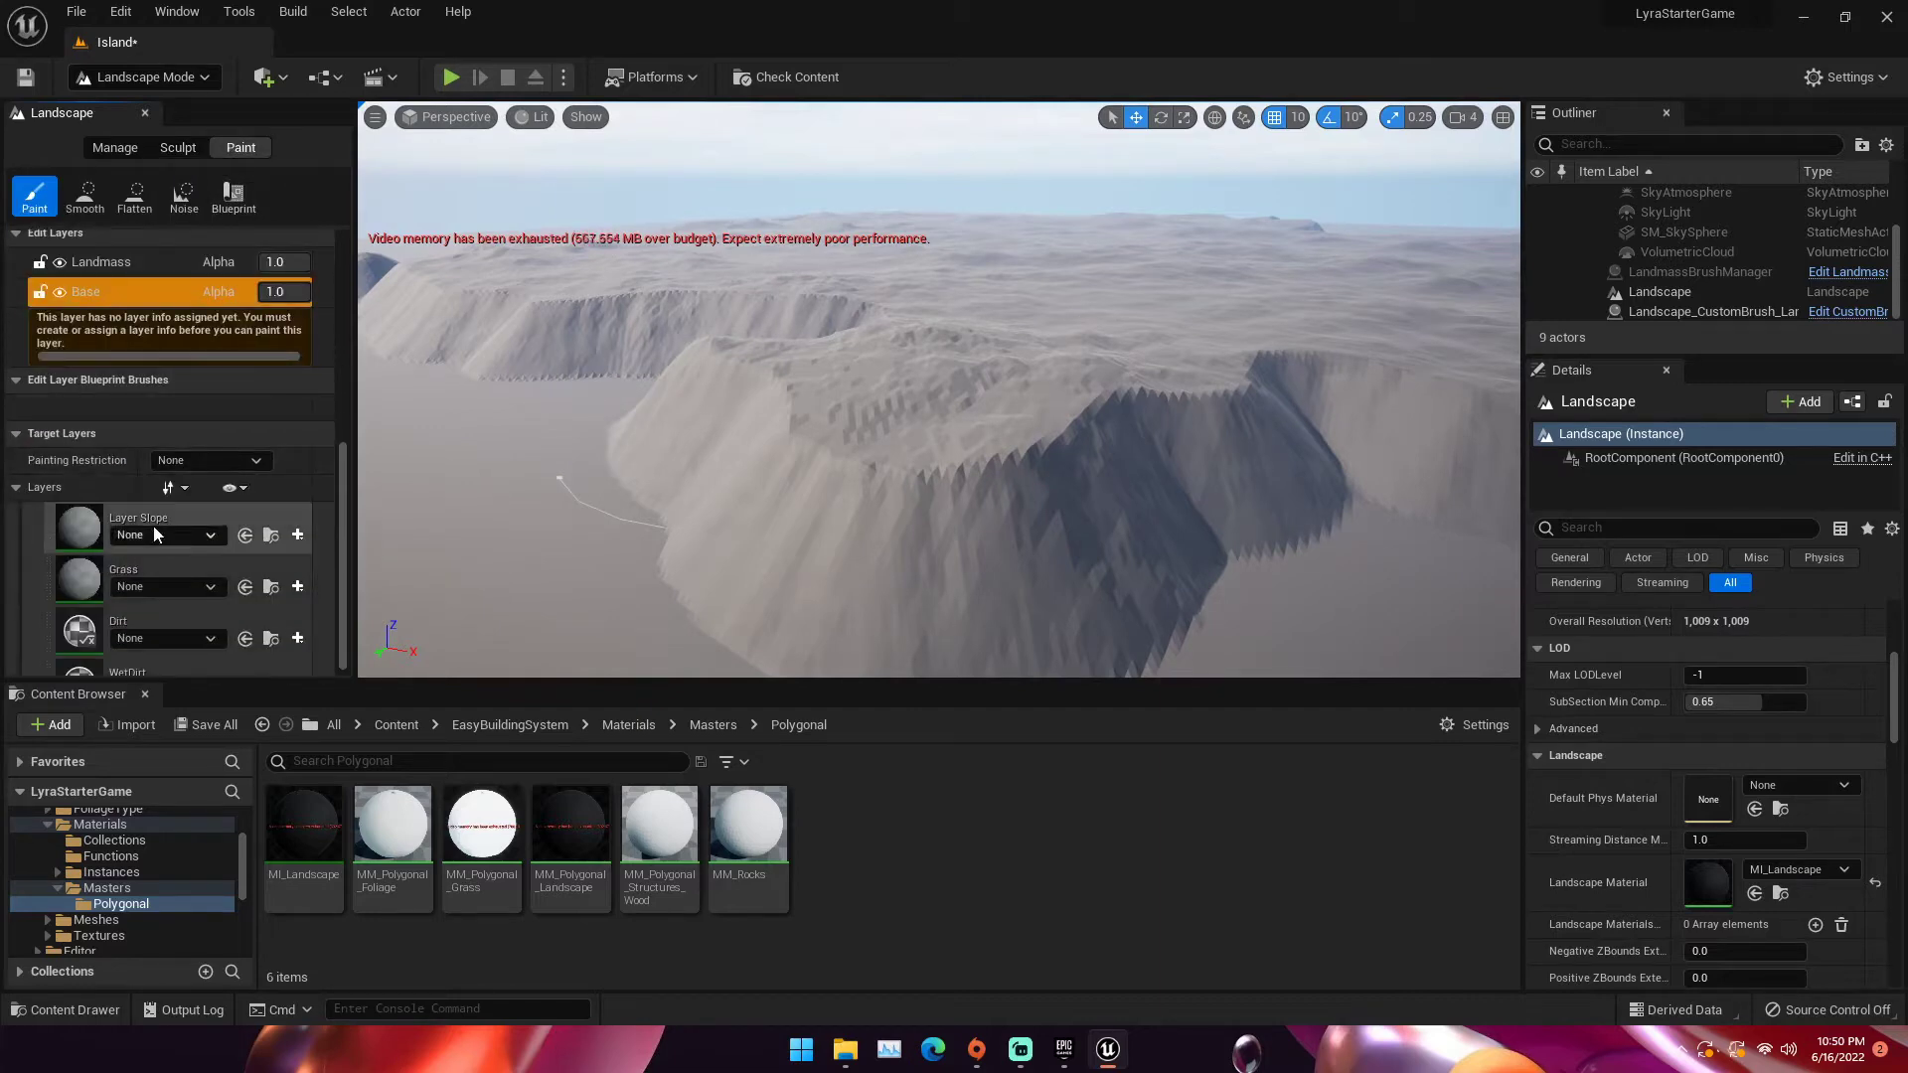
# Create a weight-blended layer info for the Layer Slope target layer, saved as Slope_WeightLayer in Island_sharedassets
pyautogui.click(159, 518)
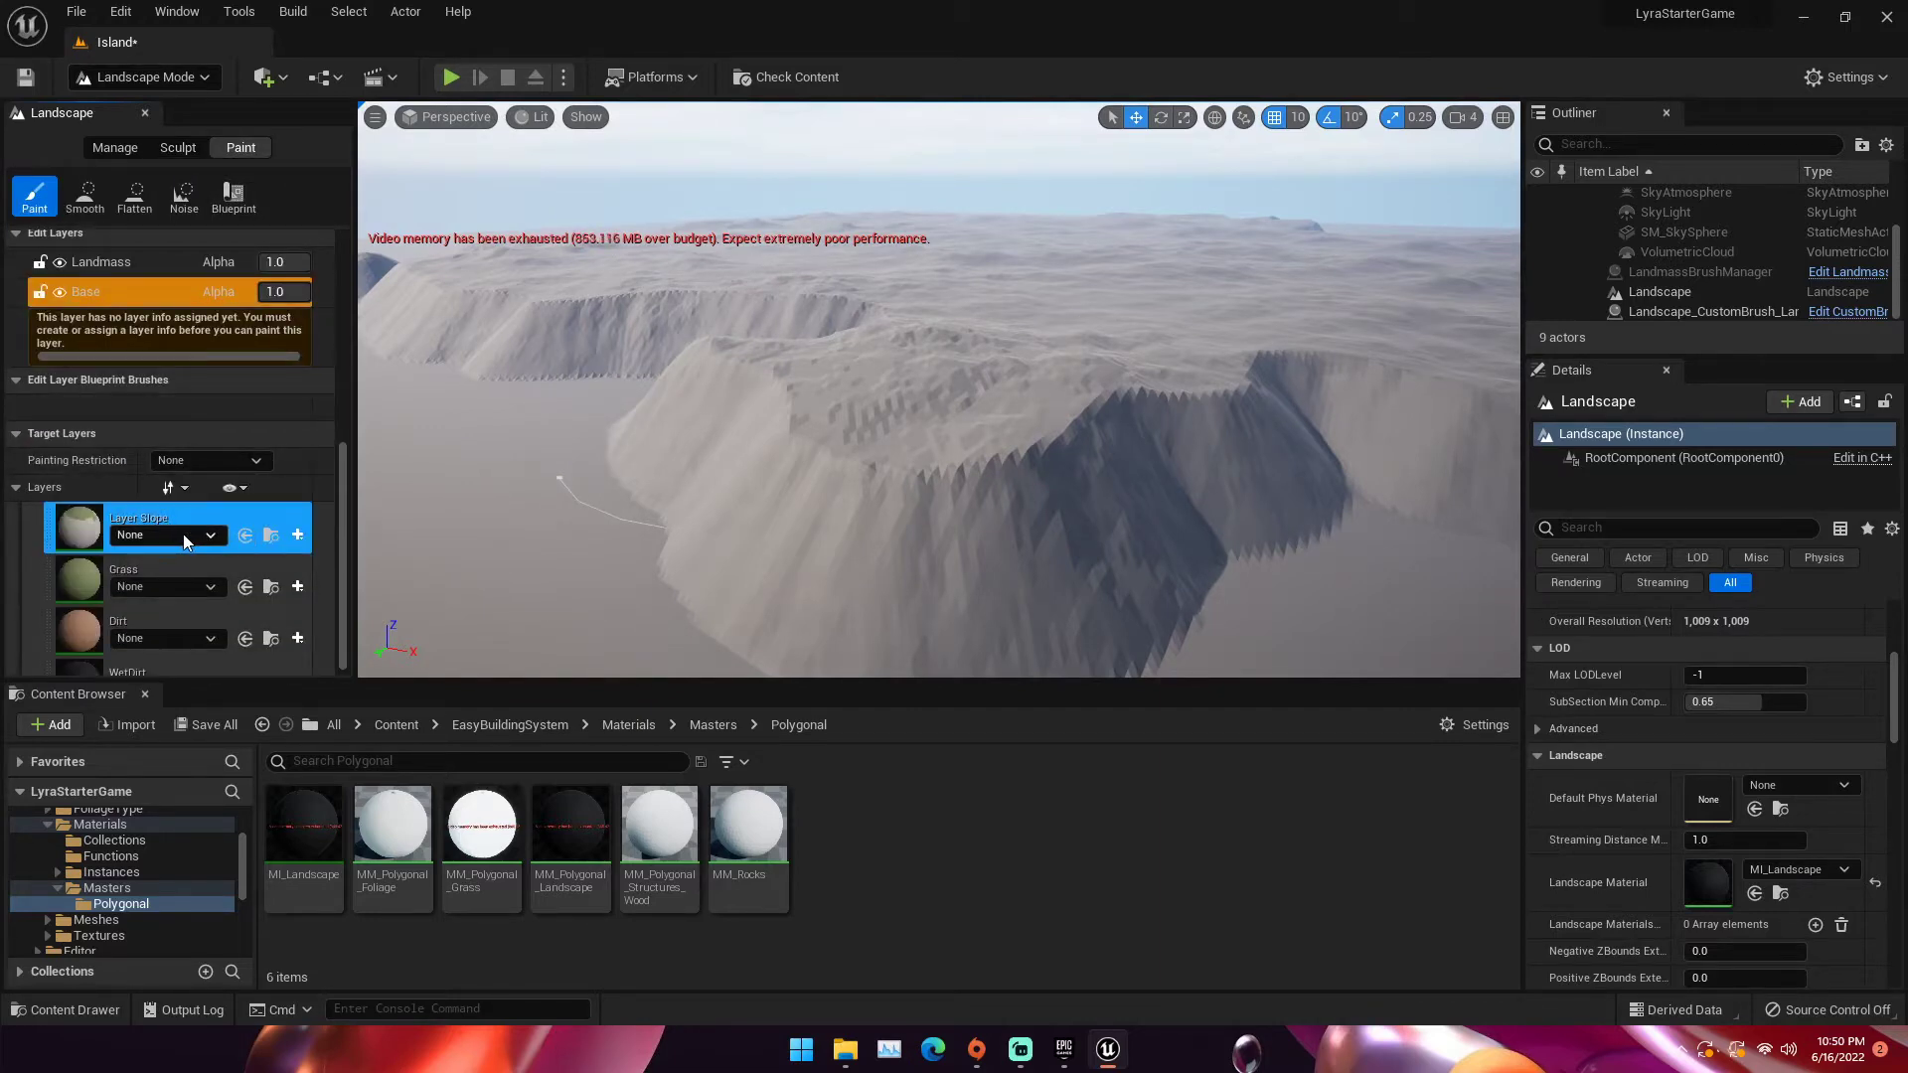
pyautogui.click(181, 534)
pyautogui.click(289, 535)
pyautogui.click(295, 535)
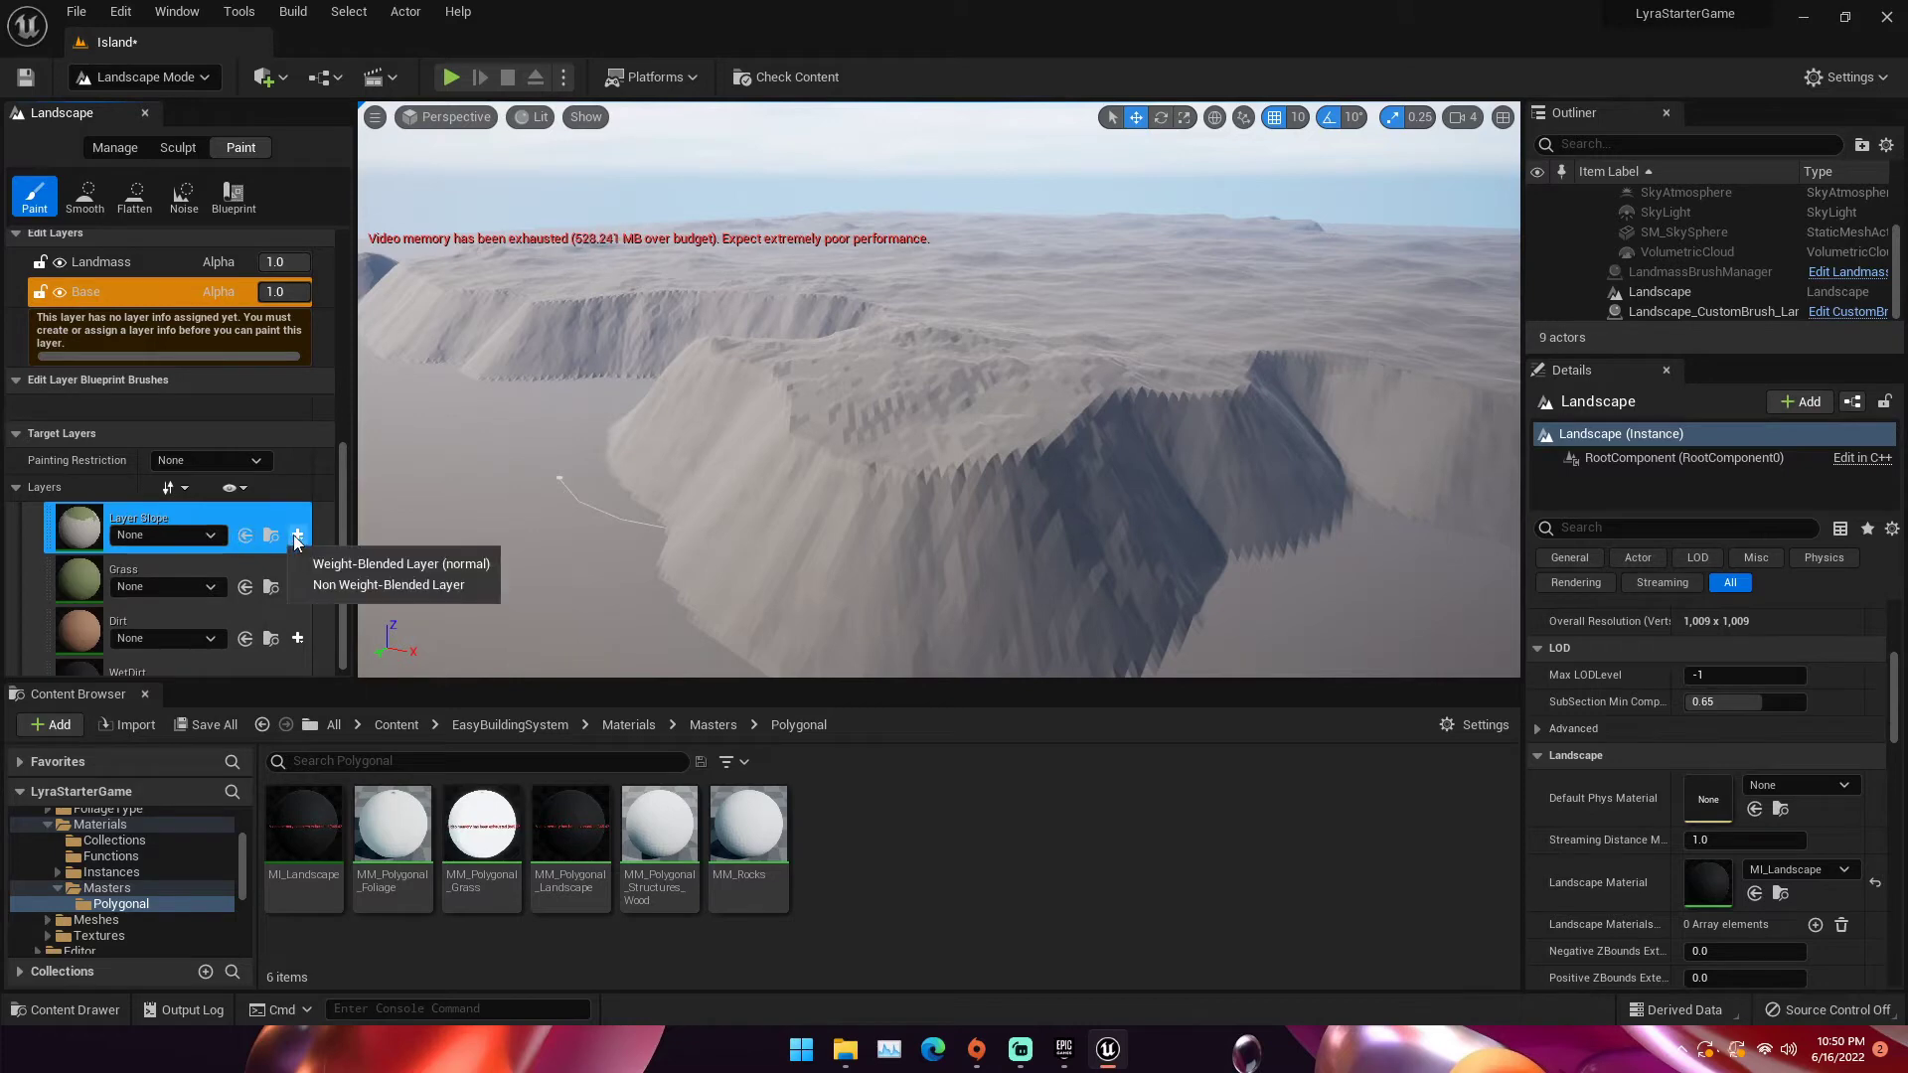
pyautogui.click(332, 561)
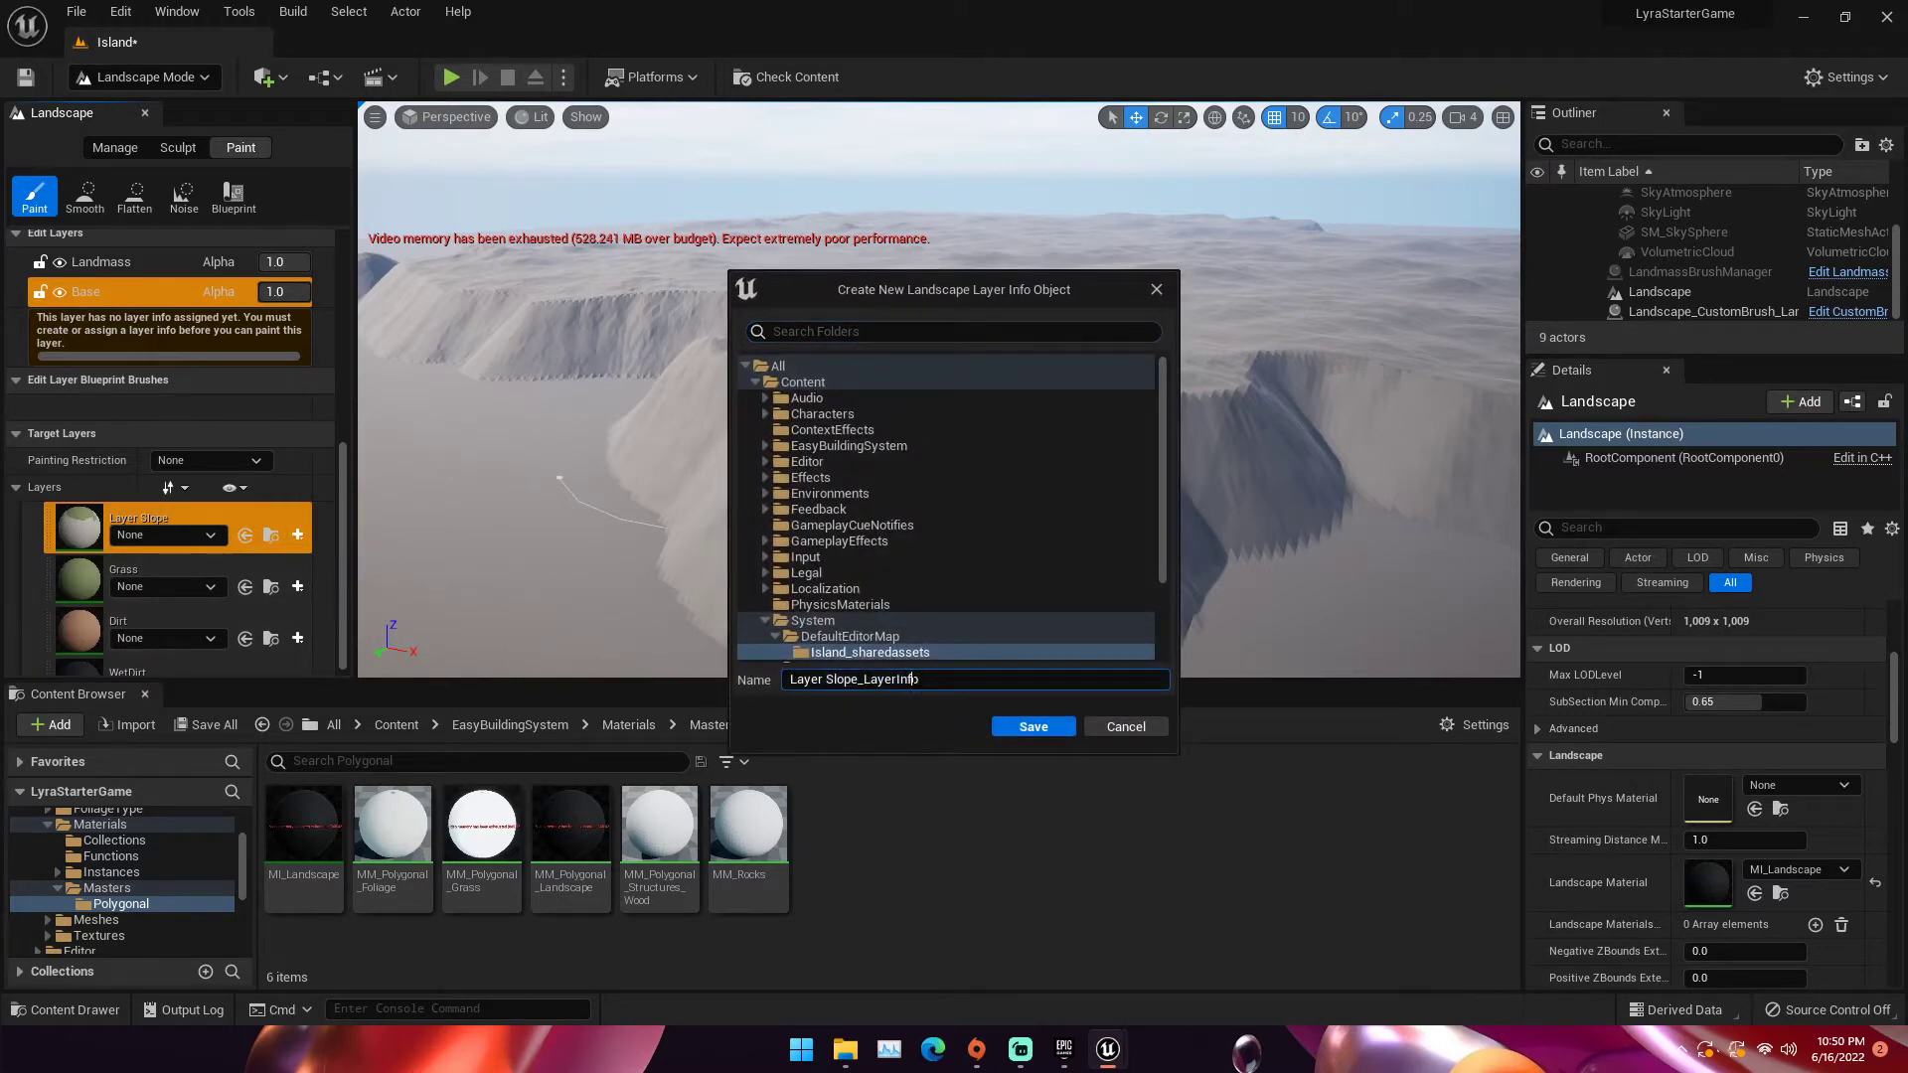
pyautogui.write('Slope_WeightLayer')
pyautogui.click(1059, 729)
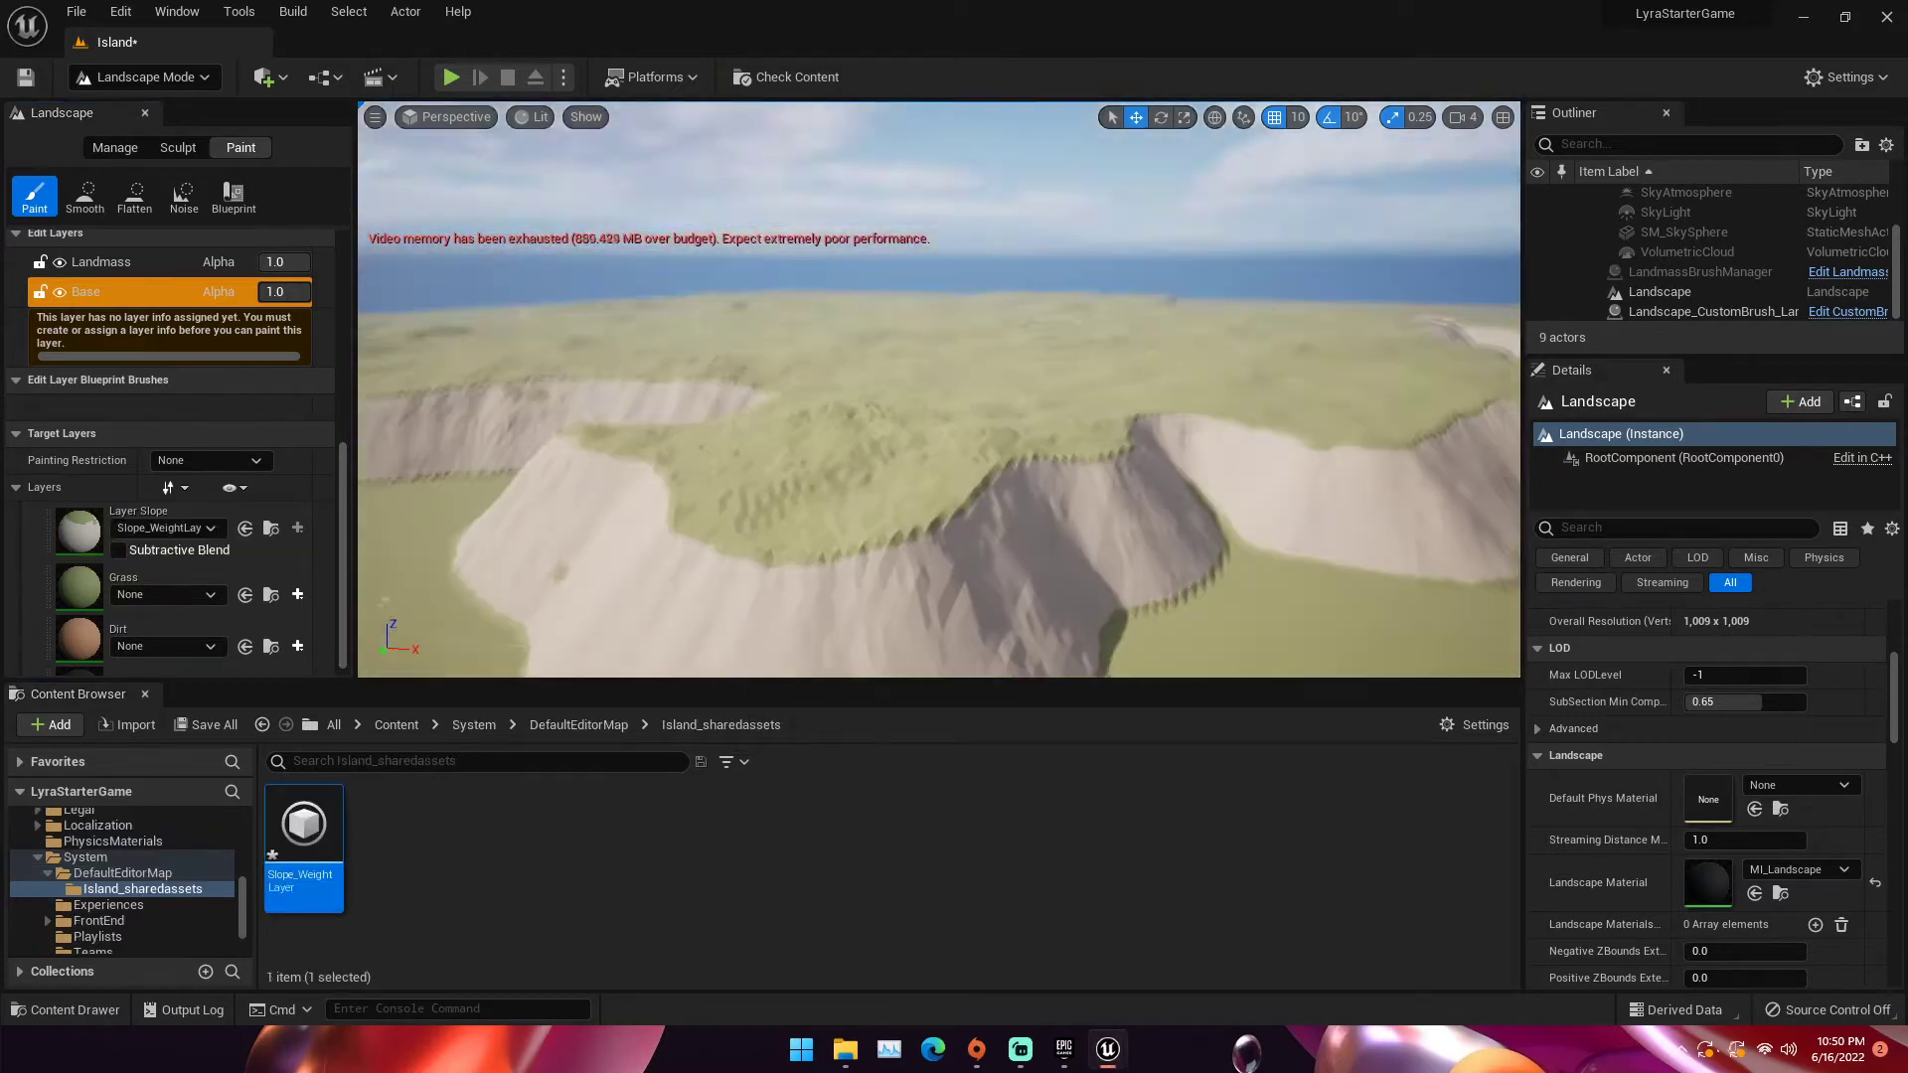
# Make Layer Slope the active target layer and paint it over the landscape around the cliffs
pyautogui.press('w')
pyautogui.moveTo(909, 484)
pyautogui.mouseDown(button='right')
pyautogui.moveTo(910, 522)
pyautogui.moveTo(909, 437)
pyautogui.moveTo(910, 527)
pyautogui.mouseUp(button='right')
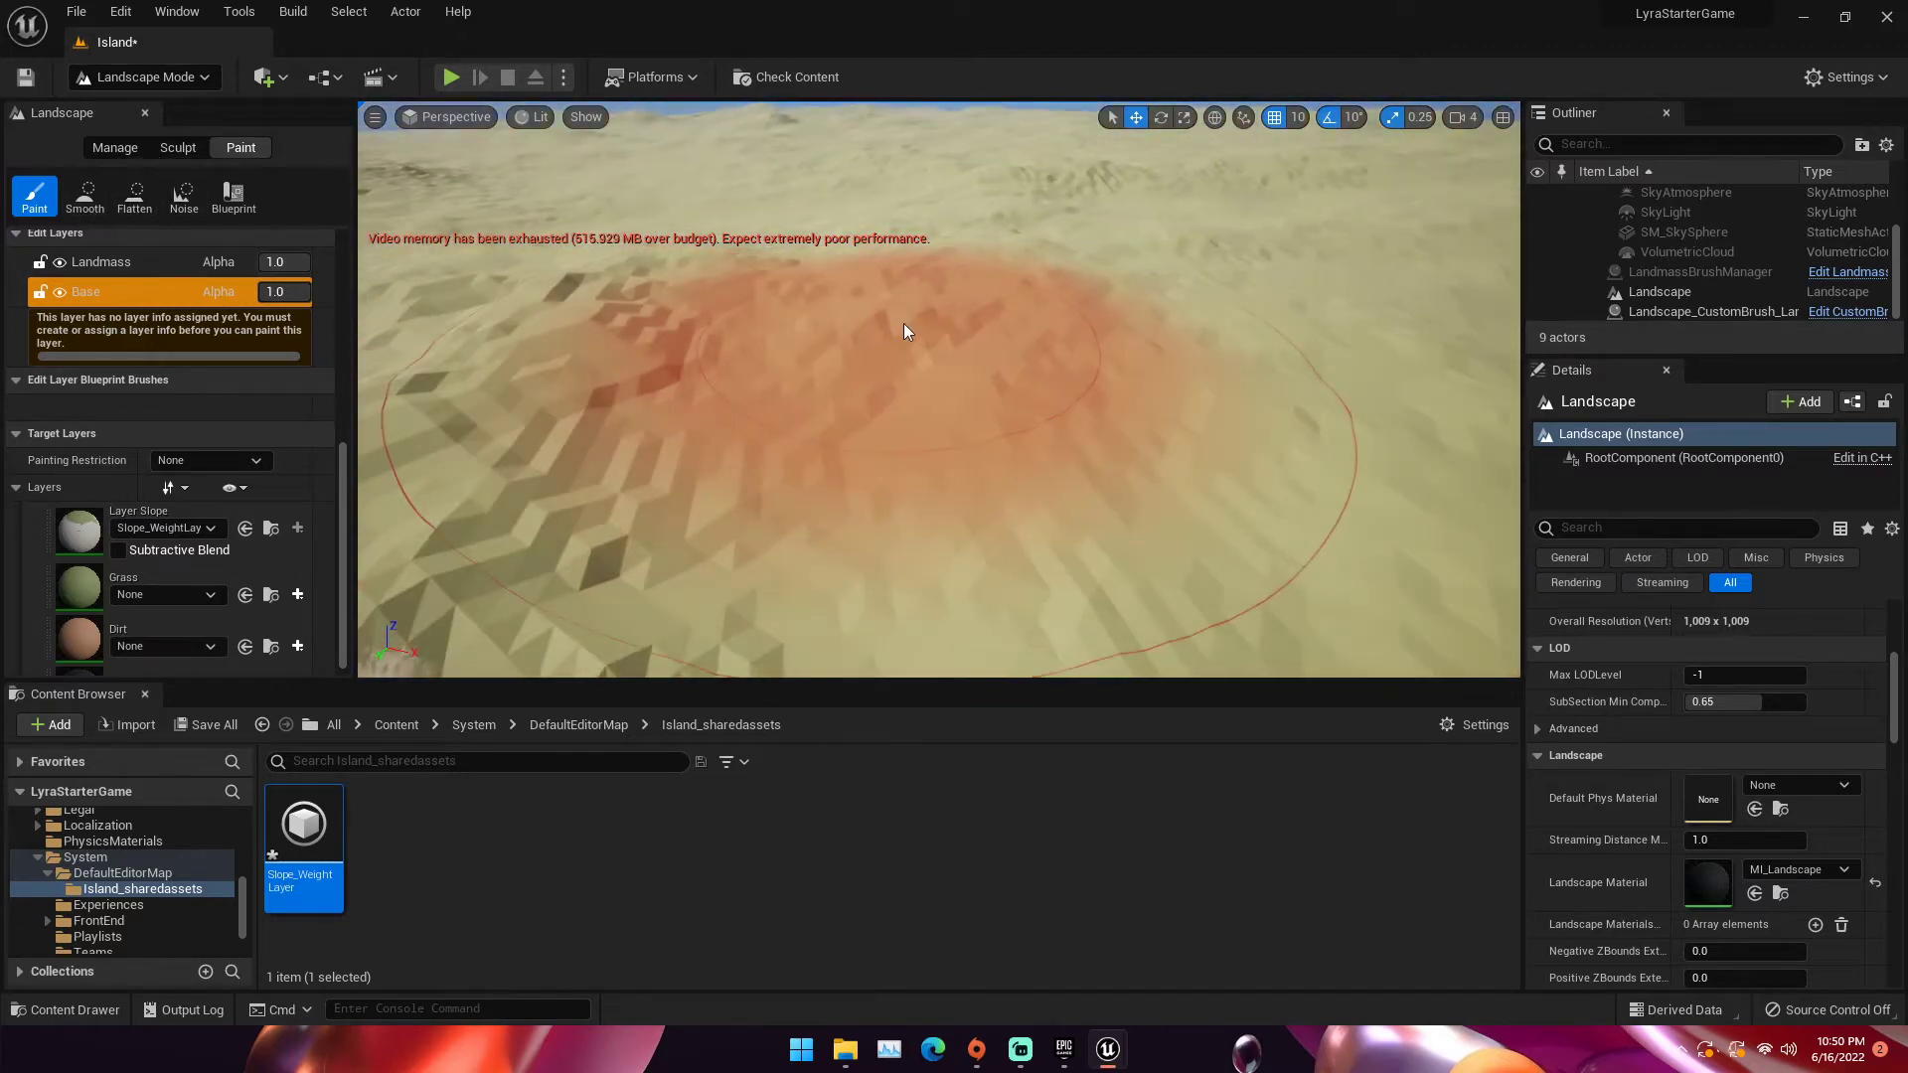
pyautogui.click(904, 331)
pyautogui.click(1176, 561)
pyautogui.click(204, 504)
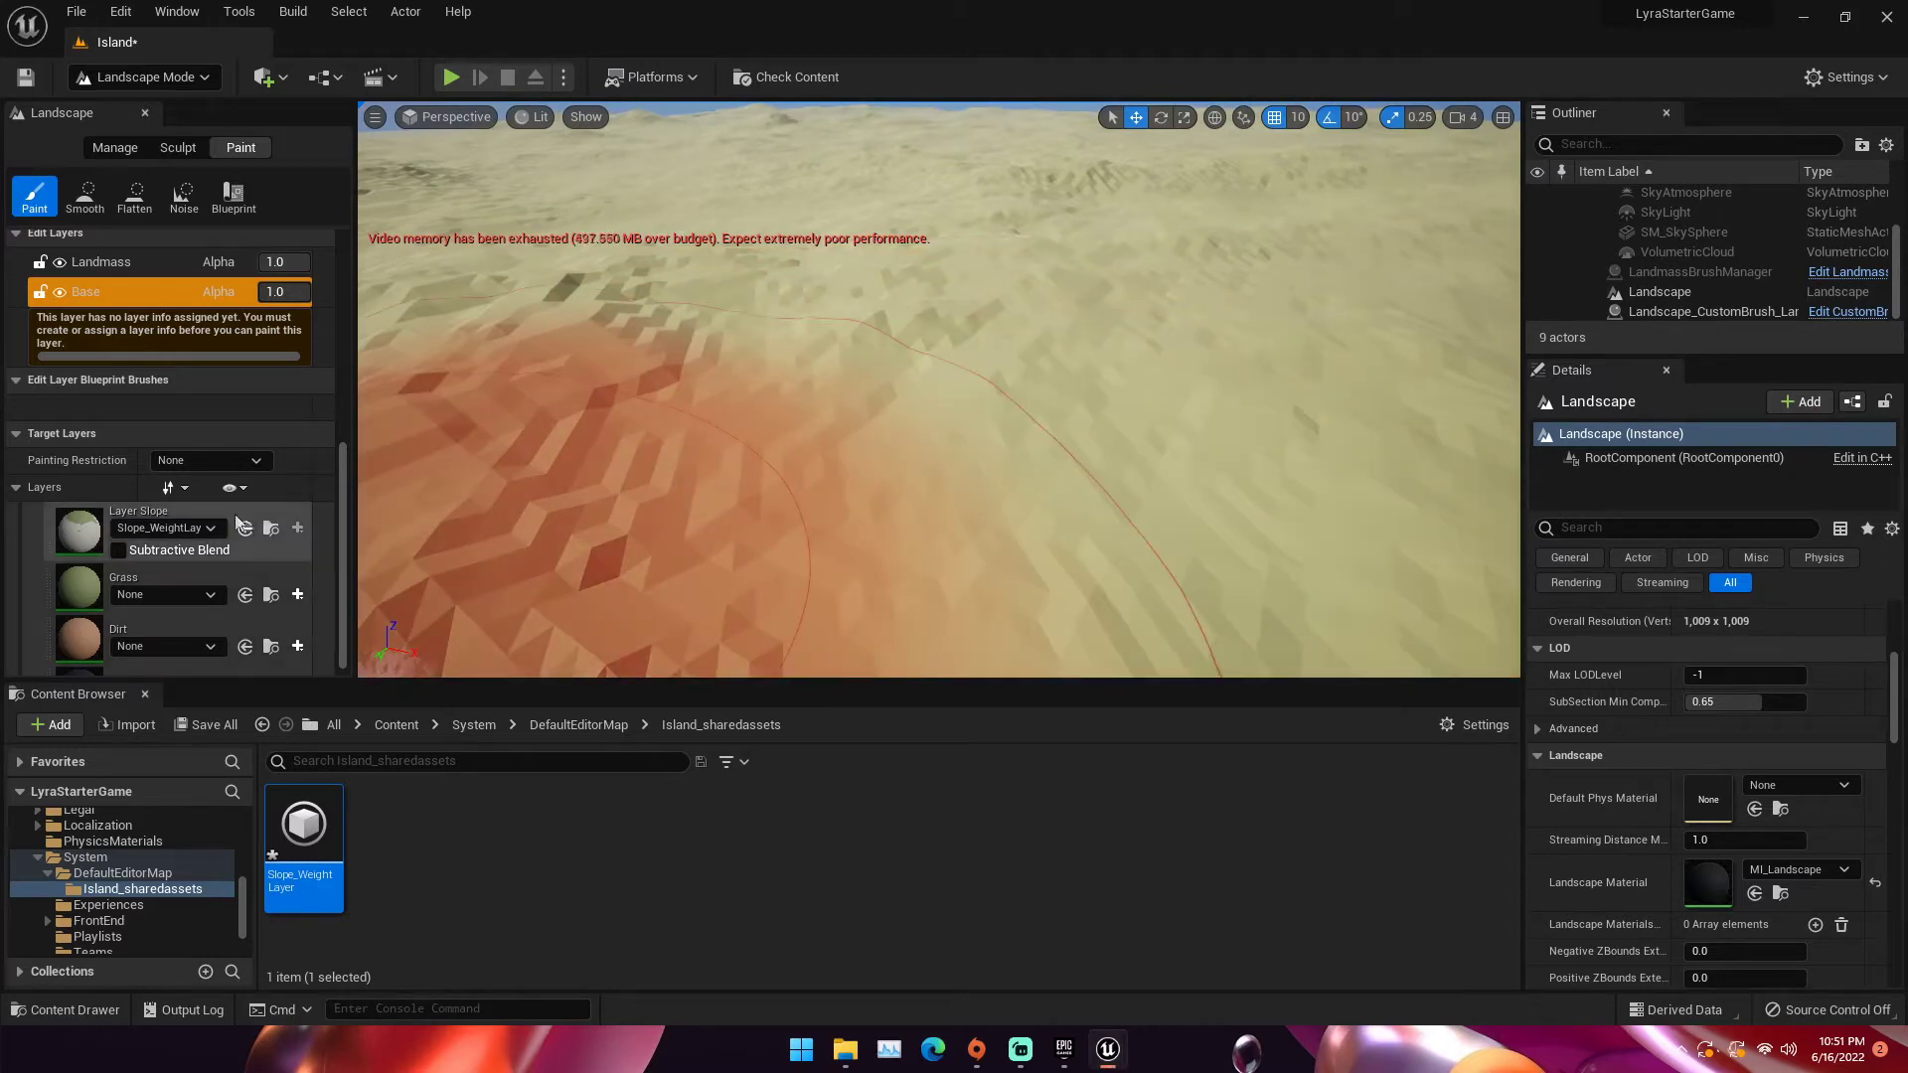
pyautogui.click(818, 363)
pyautogui.moveTo(838, 345)
pyautogui.mouseDown(button='right')
pyautogui.moveTo(948, 338)
pyautogui.moveTo(911, 239)
pyautogui.mouseUp(button='right')
pyautogui.click(934, 338)
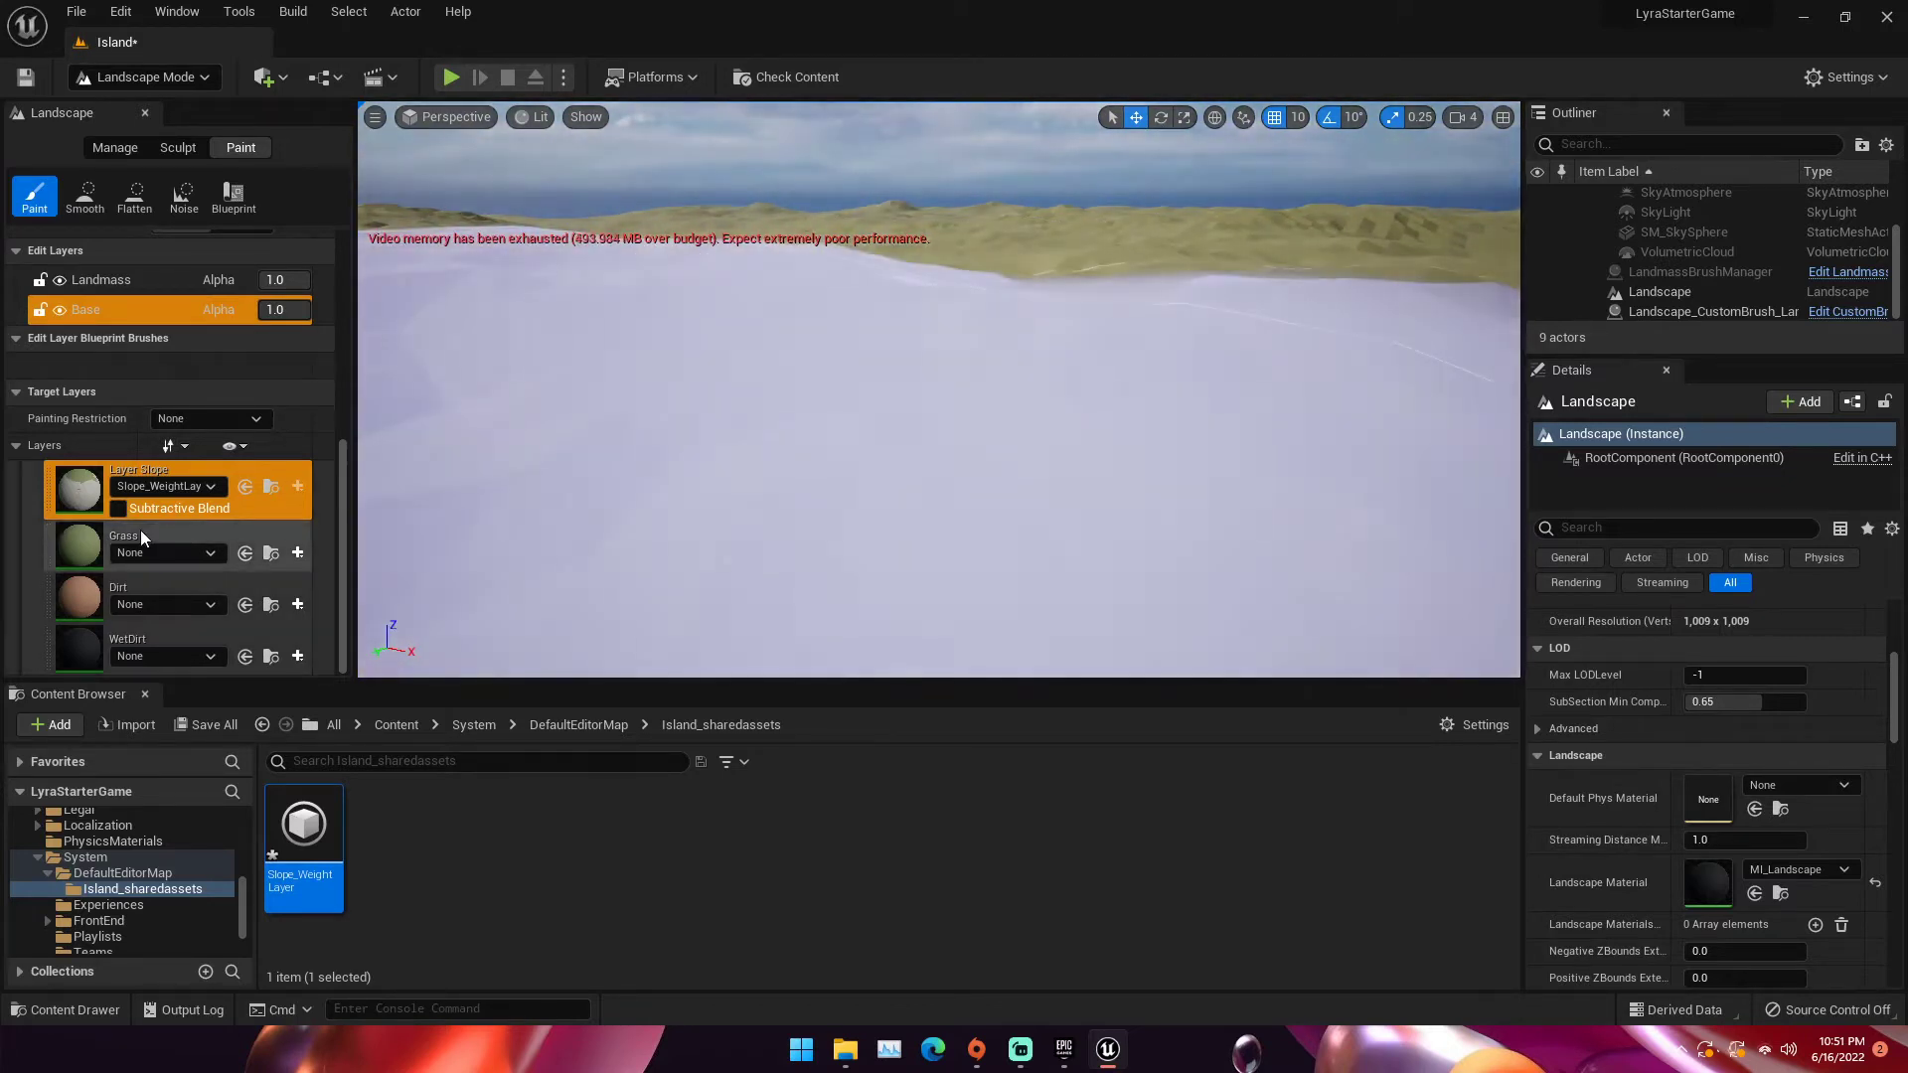
# Create a weight-blended layer info for the Grass target layer, saved as Grass1_LayerInfo in Island_sharedassets
pyautogui.click(142, 528)
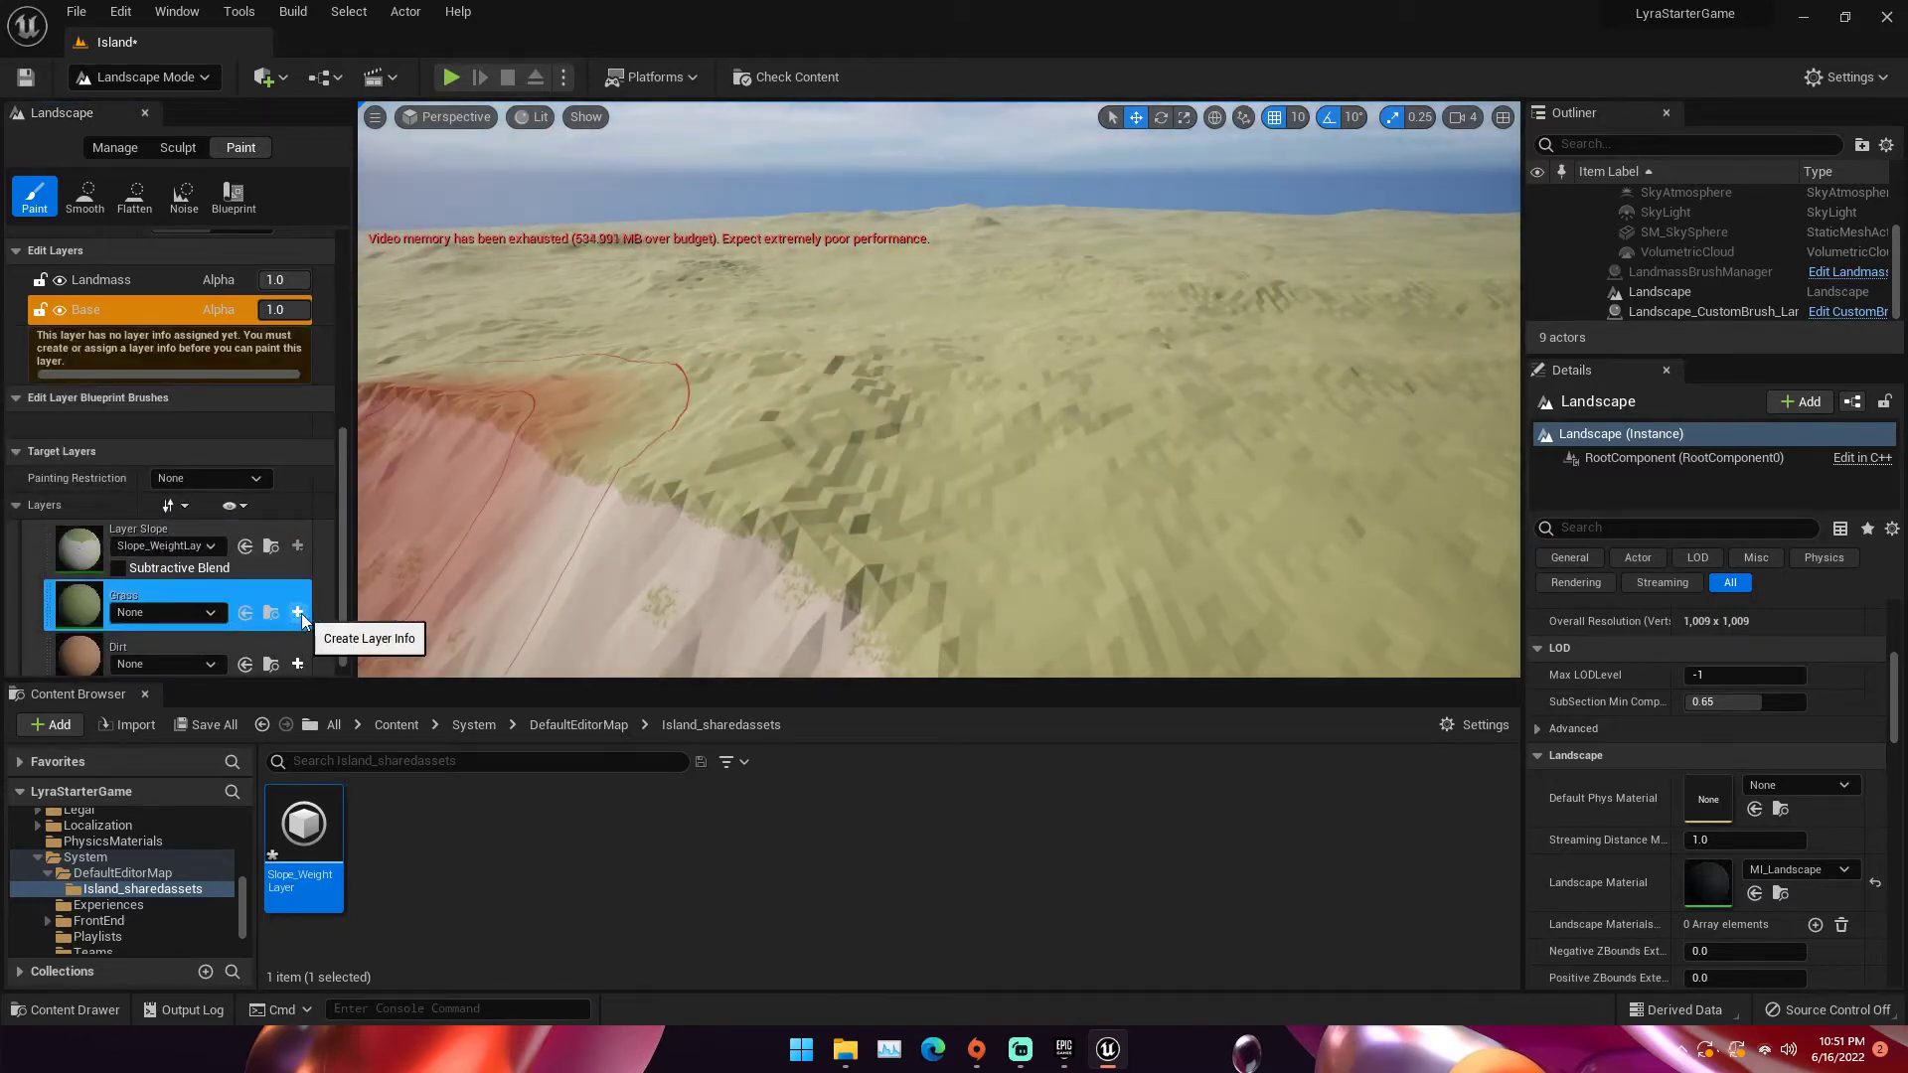
pyautogui.click(298, 612)
pyautogui.click(332, 639)
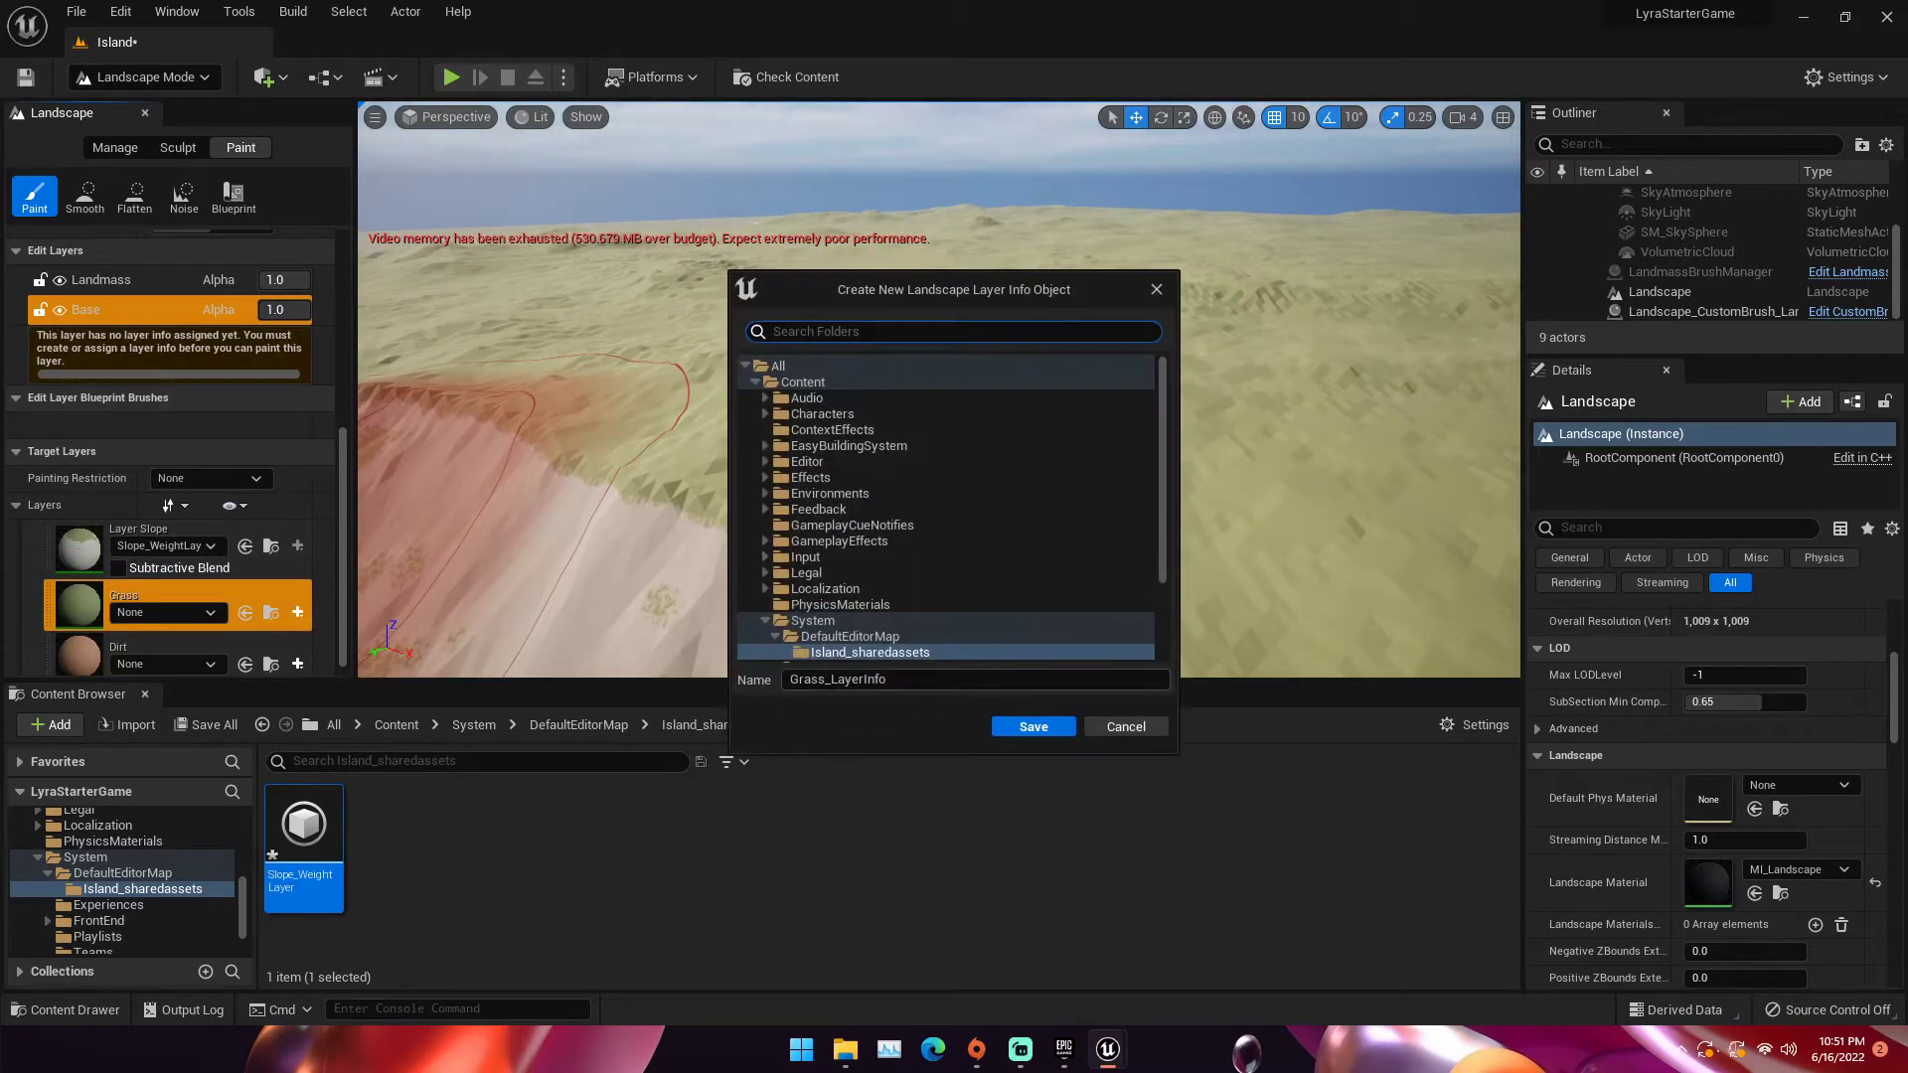
pyautogui.click(1033, 727)
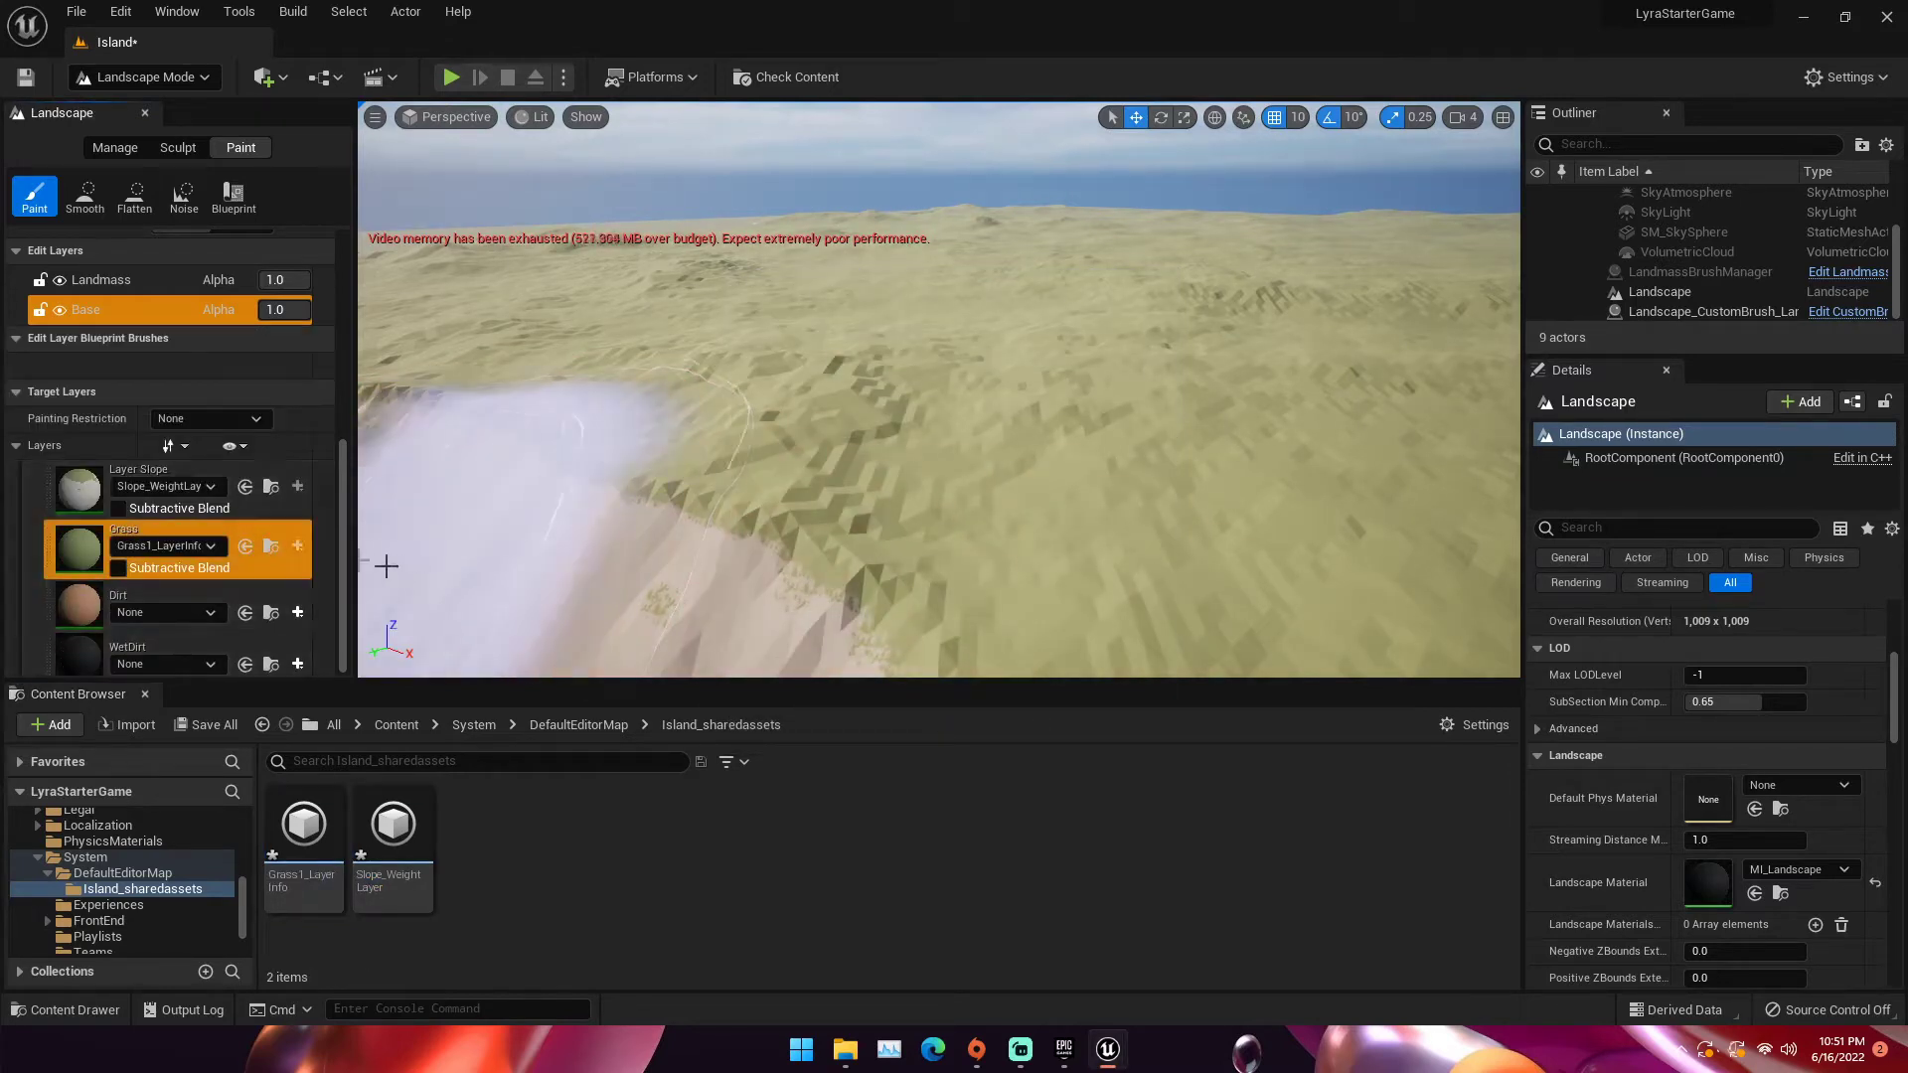
# Paint the Grass layer over the raised ground and check the grass coverage up close and from above the island
pyautogui.moveTo(942, 452)
pyautogui.mouseDown(button='right')
pyautogui.moveTo(884, 477)
pyautogui.moveTo(844, 467)
pyautogui.mouseUp(button='right')
pyautogui.moveTo(1141, 425)
pyautogui.mouseDown(button='right')
pyautogui.moveTo(1056, 354)
pyautogui.moveTo(1033, 357)
pyautogui.moveTo(994, 298)
pyautogui.moveTo(994, 367)
pyautogui.moveTo(874, 362)
pyautogui.moveTo(914, 398)
pyautogui.moveTo(861, 398)
pyautogui.mouseUp(button='right')
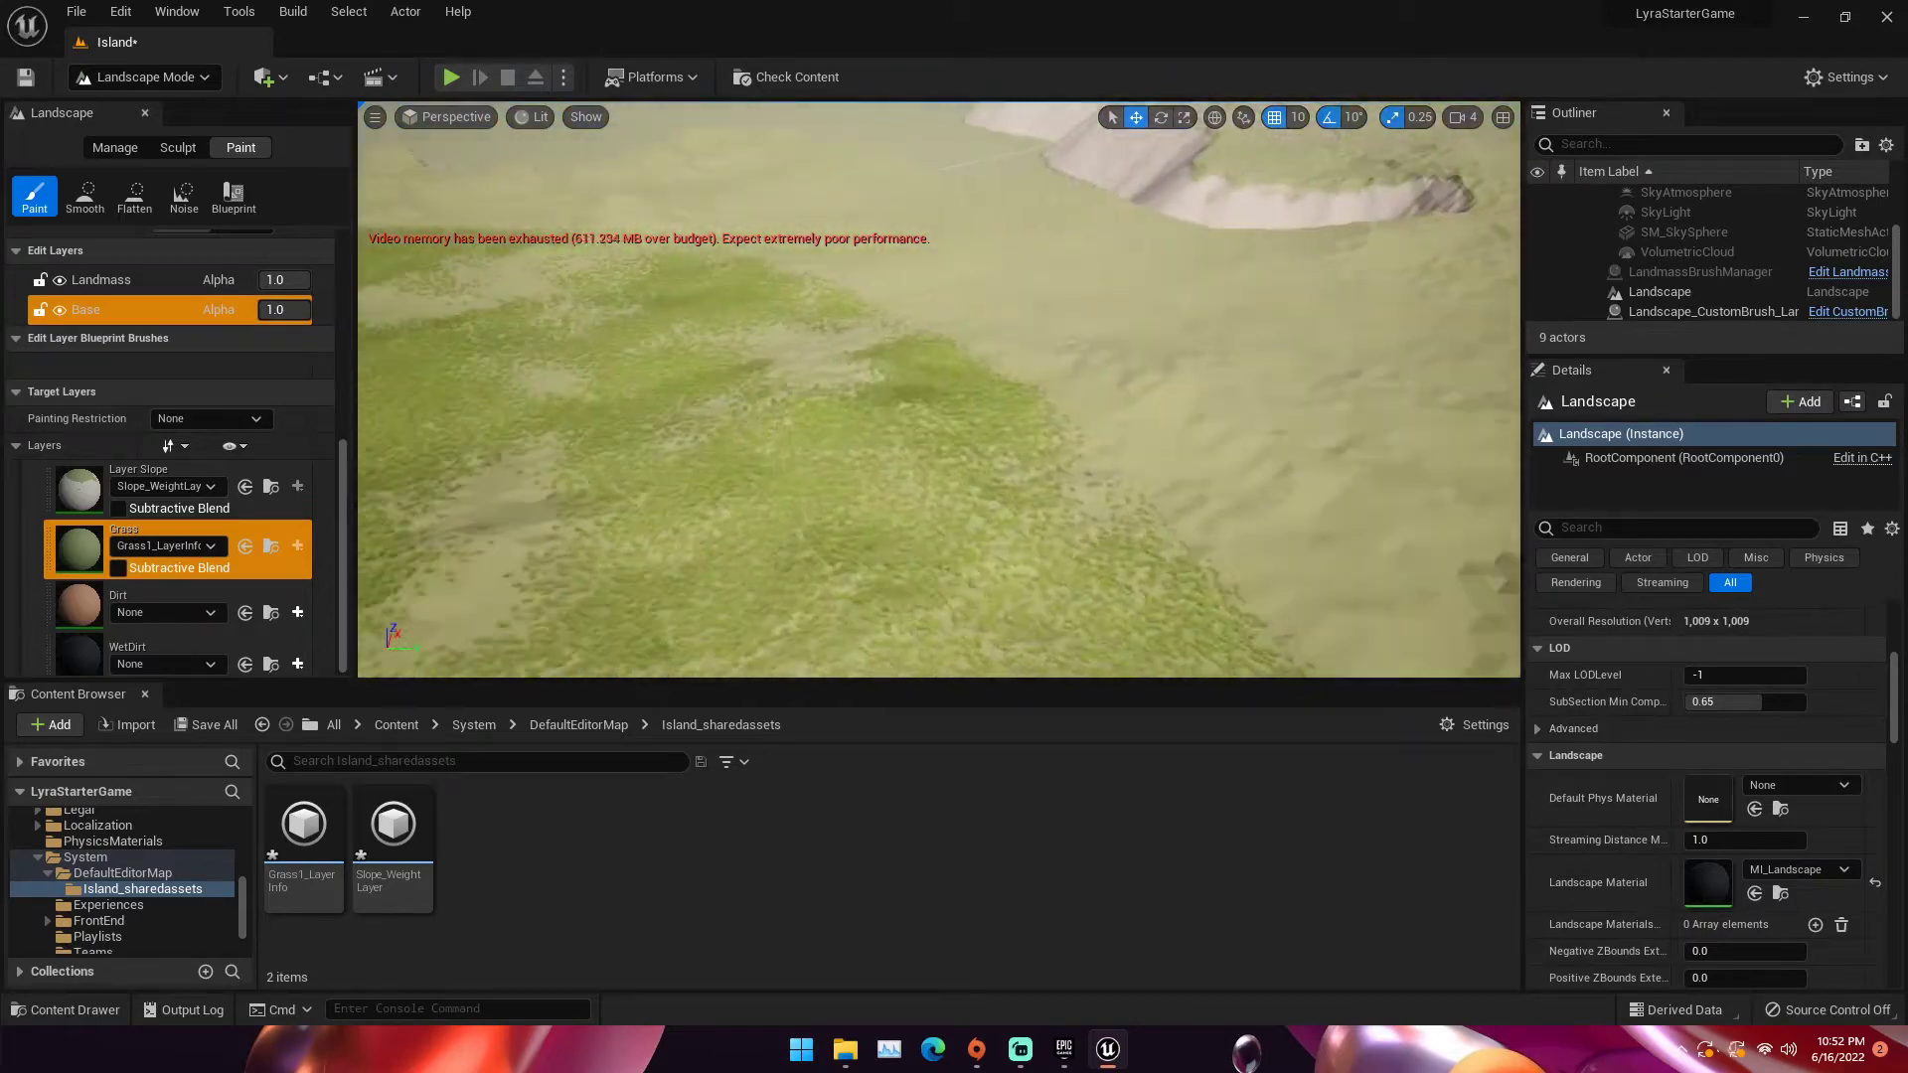
pyautogui.moveTo(1231, 242)
pyautogui.mouseDown(button='right')
pyautogui.moveTo(1120, 305)
pyautogui.moveTo(1038, 298)
pyautogui.mouseUp(button='right')
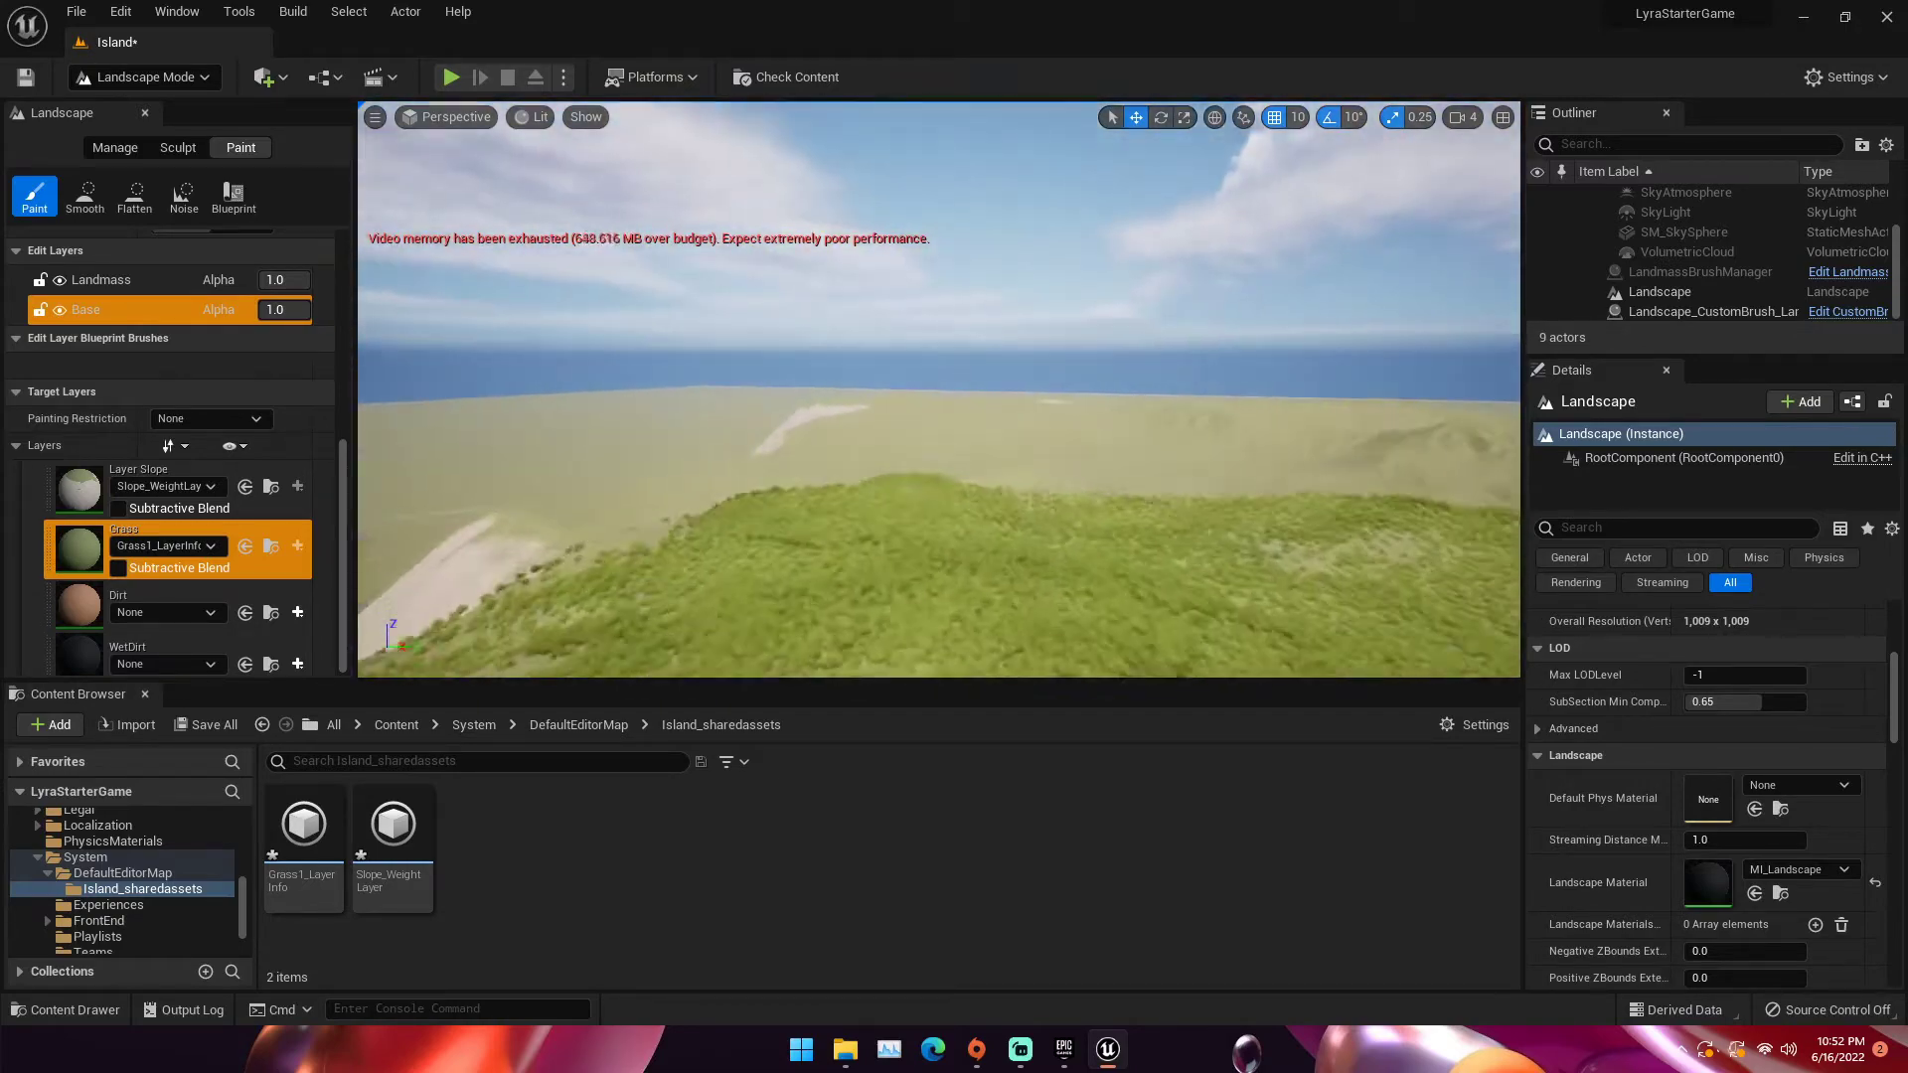
pyautogui.moveTo(958, 428)
pyautogui.mouseDown(button='right')
pyautogui.moveTo(950, 399)
pyautogui.moveTo(894, 395)
pyautogui.moveTo(893, 412)
pyautogui.moveTo(957, 422)
pyautogui.mouseUp(button='right')
pyautogui.moveTo(871, 332); pyautogui.dragTo(889, 350, button='right')
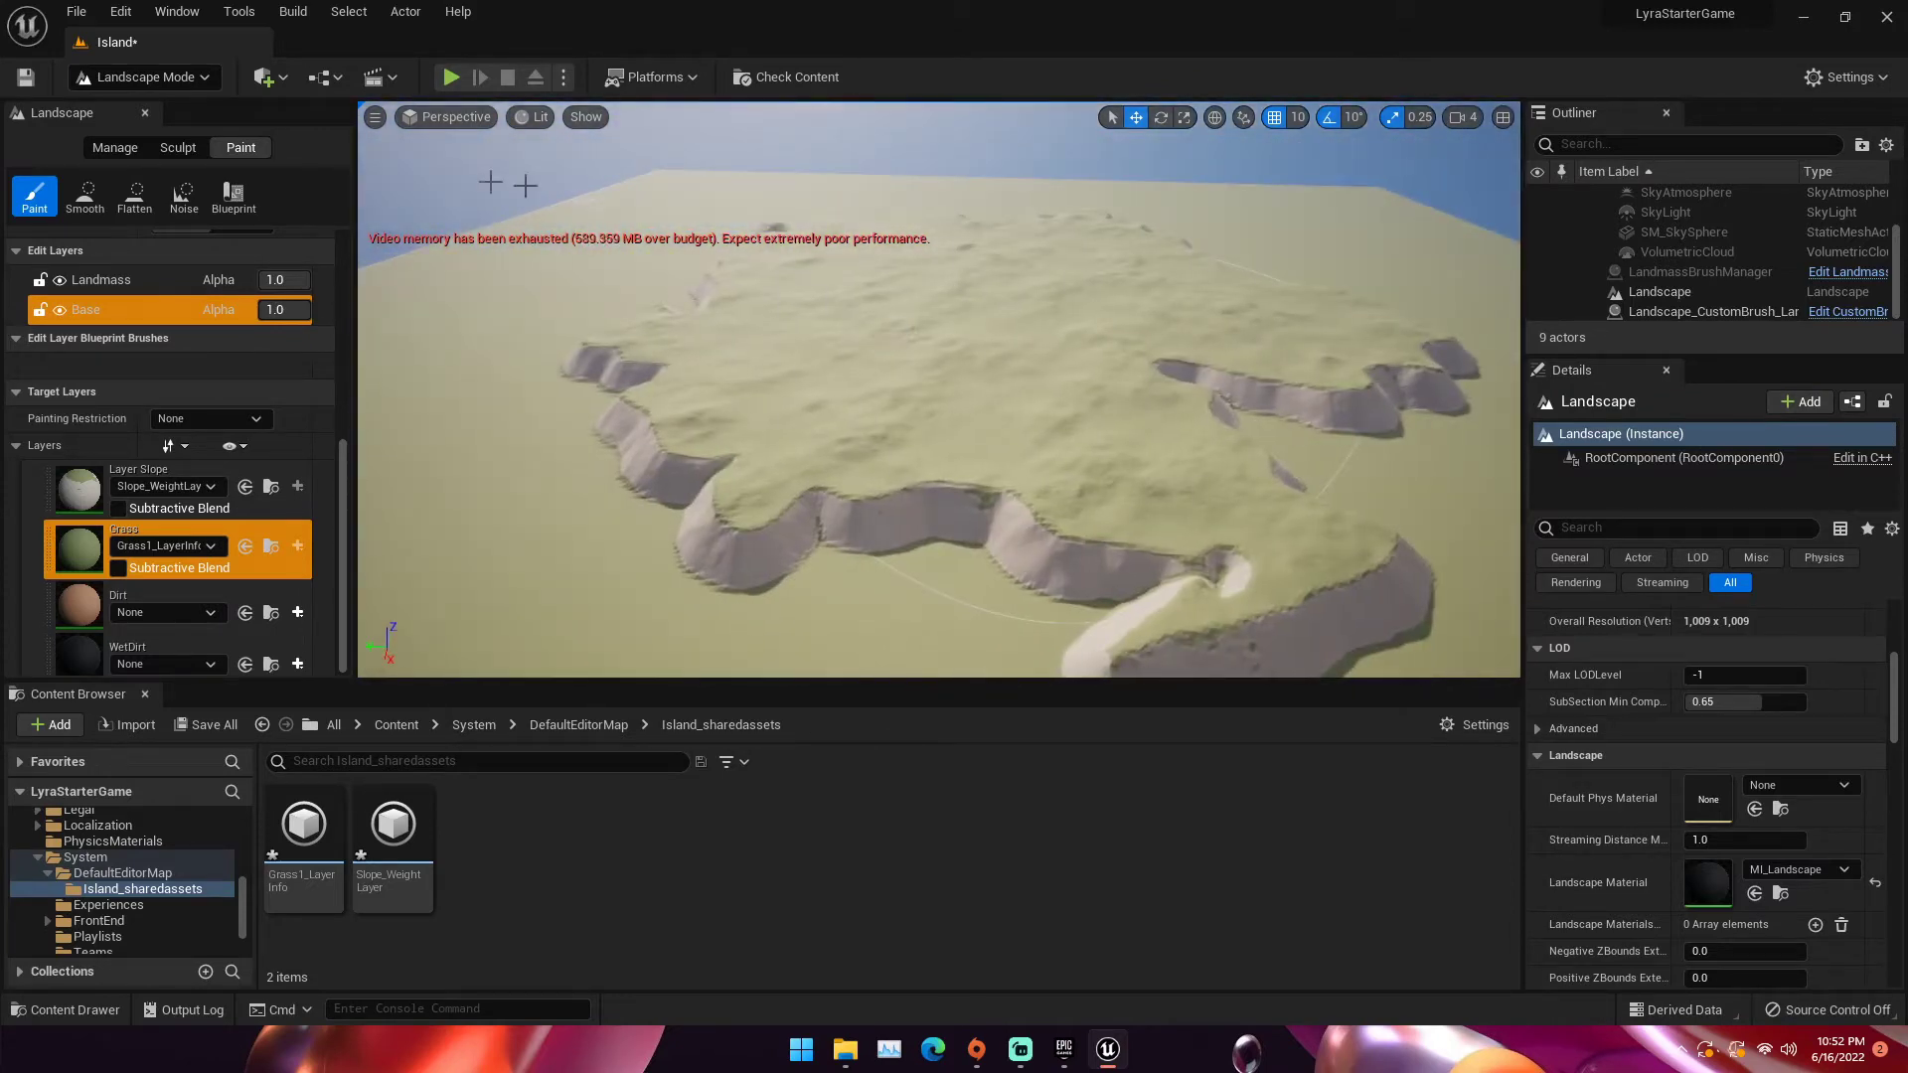
# Search the placeable actors for "water" and add a Water Body Ocean to the level around the island
pyautogui.click(268, 78)
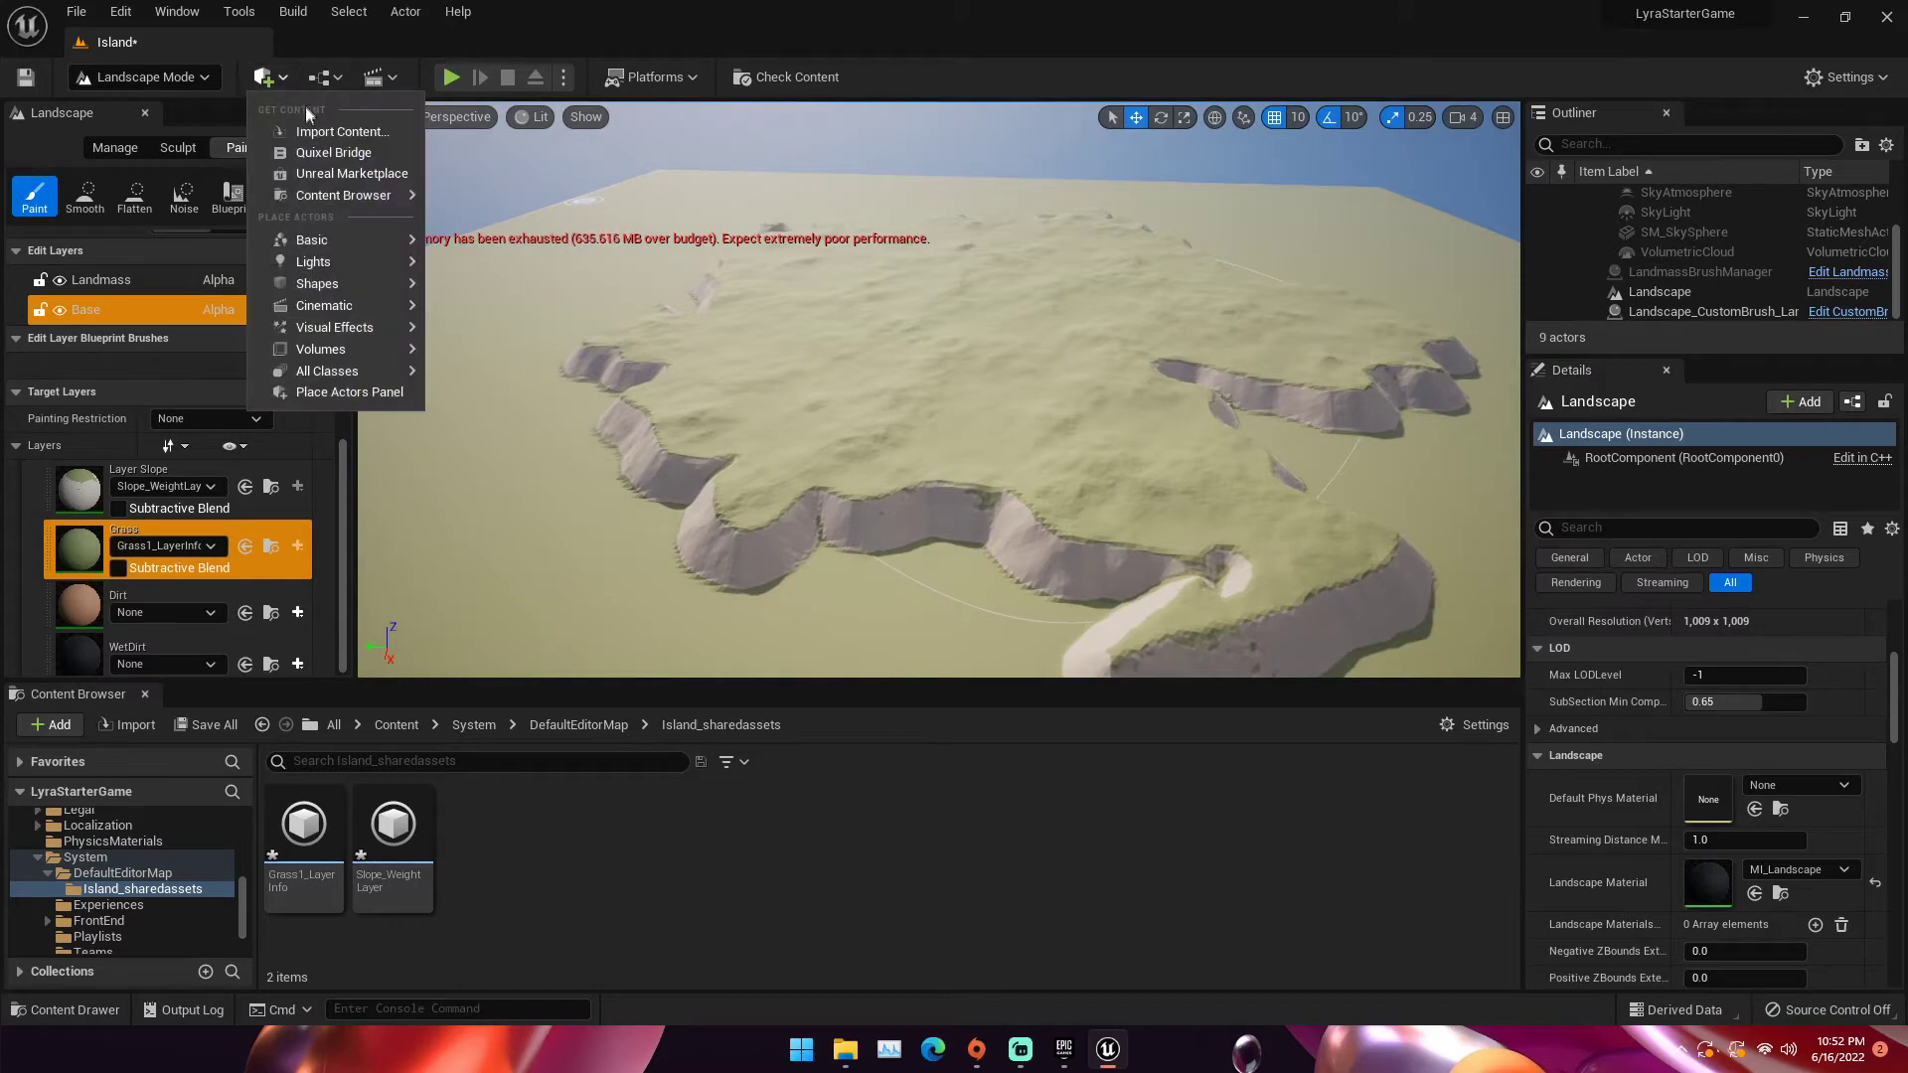
pyautogui.write('water')
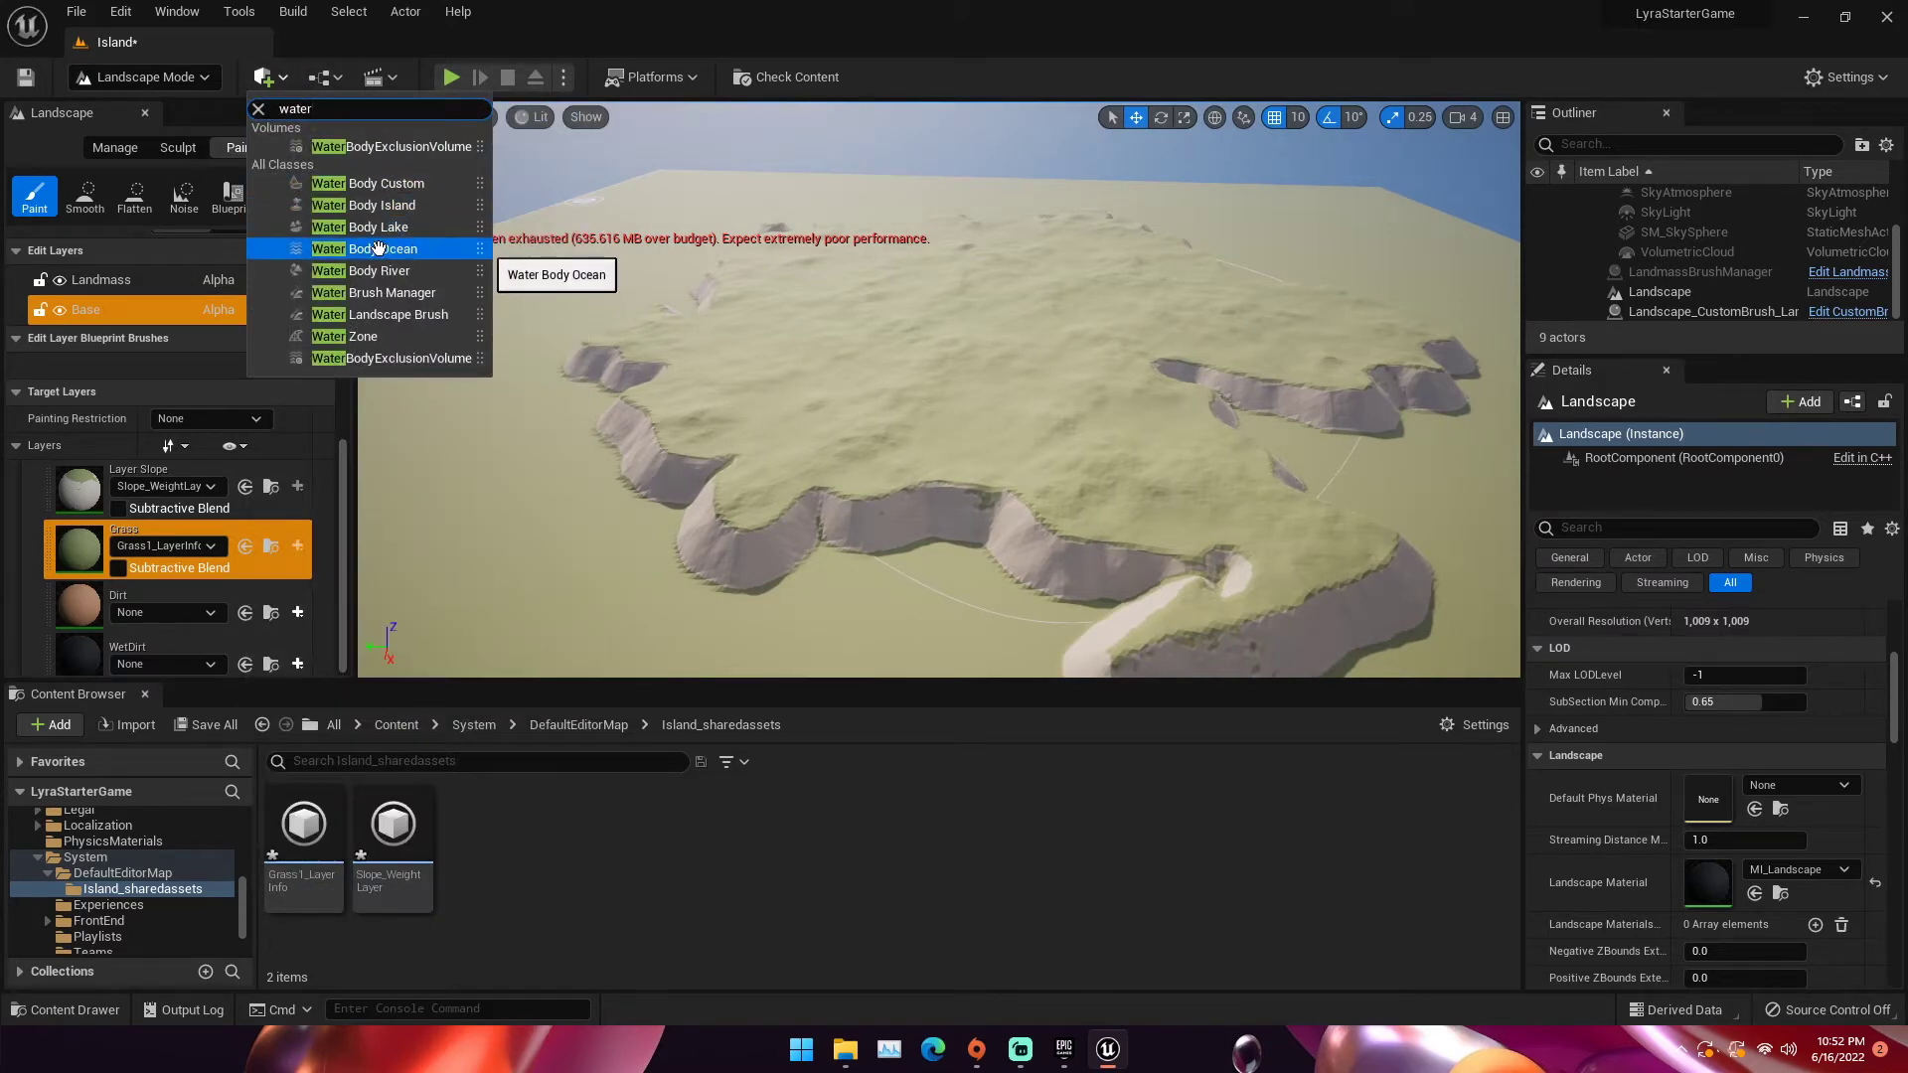
pyautogui.moveTo(372, 248); pyautogui.dragTo(625, 259)
pyautogui.moveTo(945, 325); pyautogui.dragTo(963, 344)
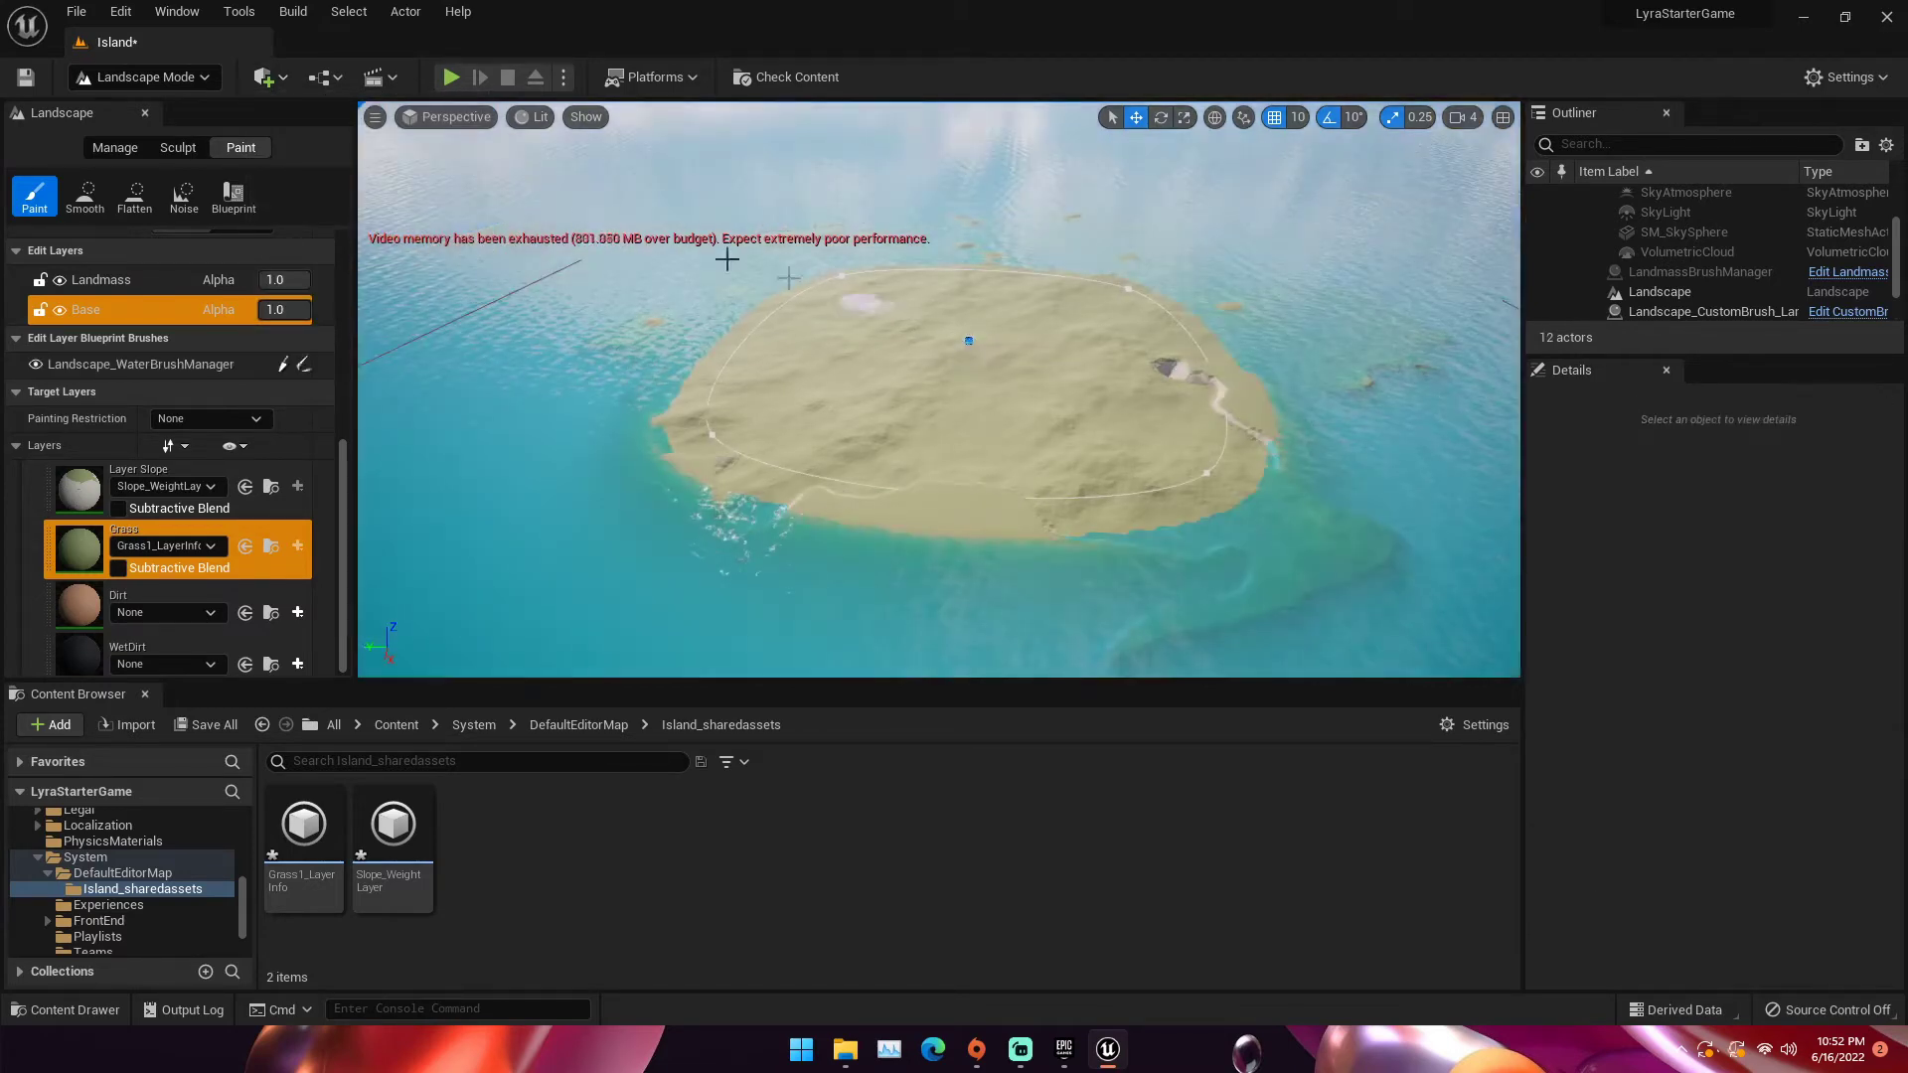
pyautogui.click(156, 84)
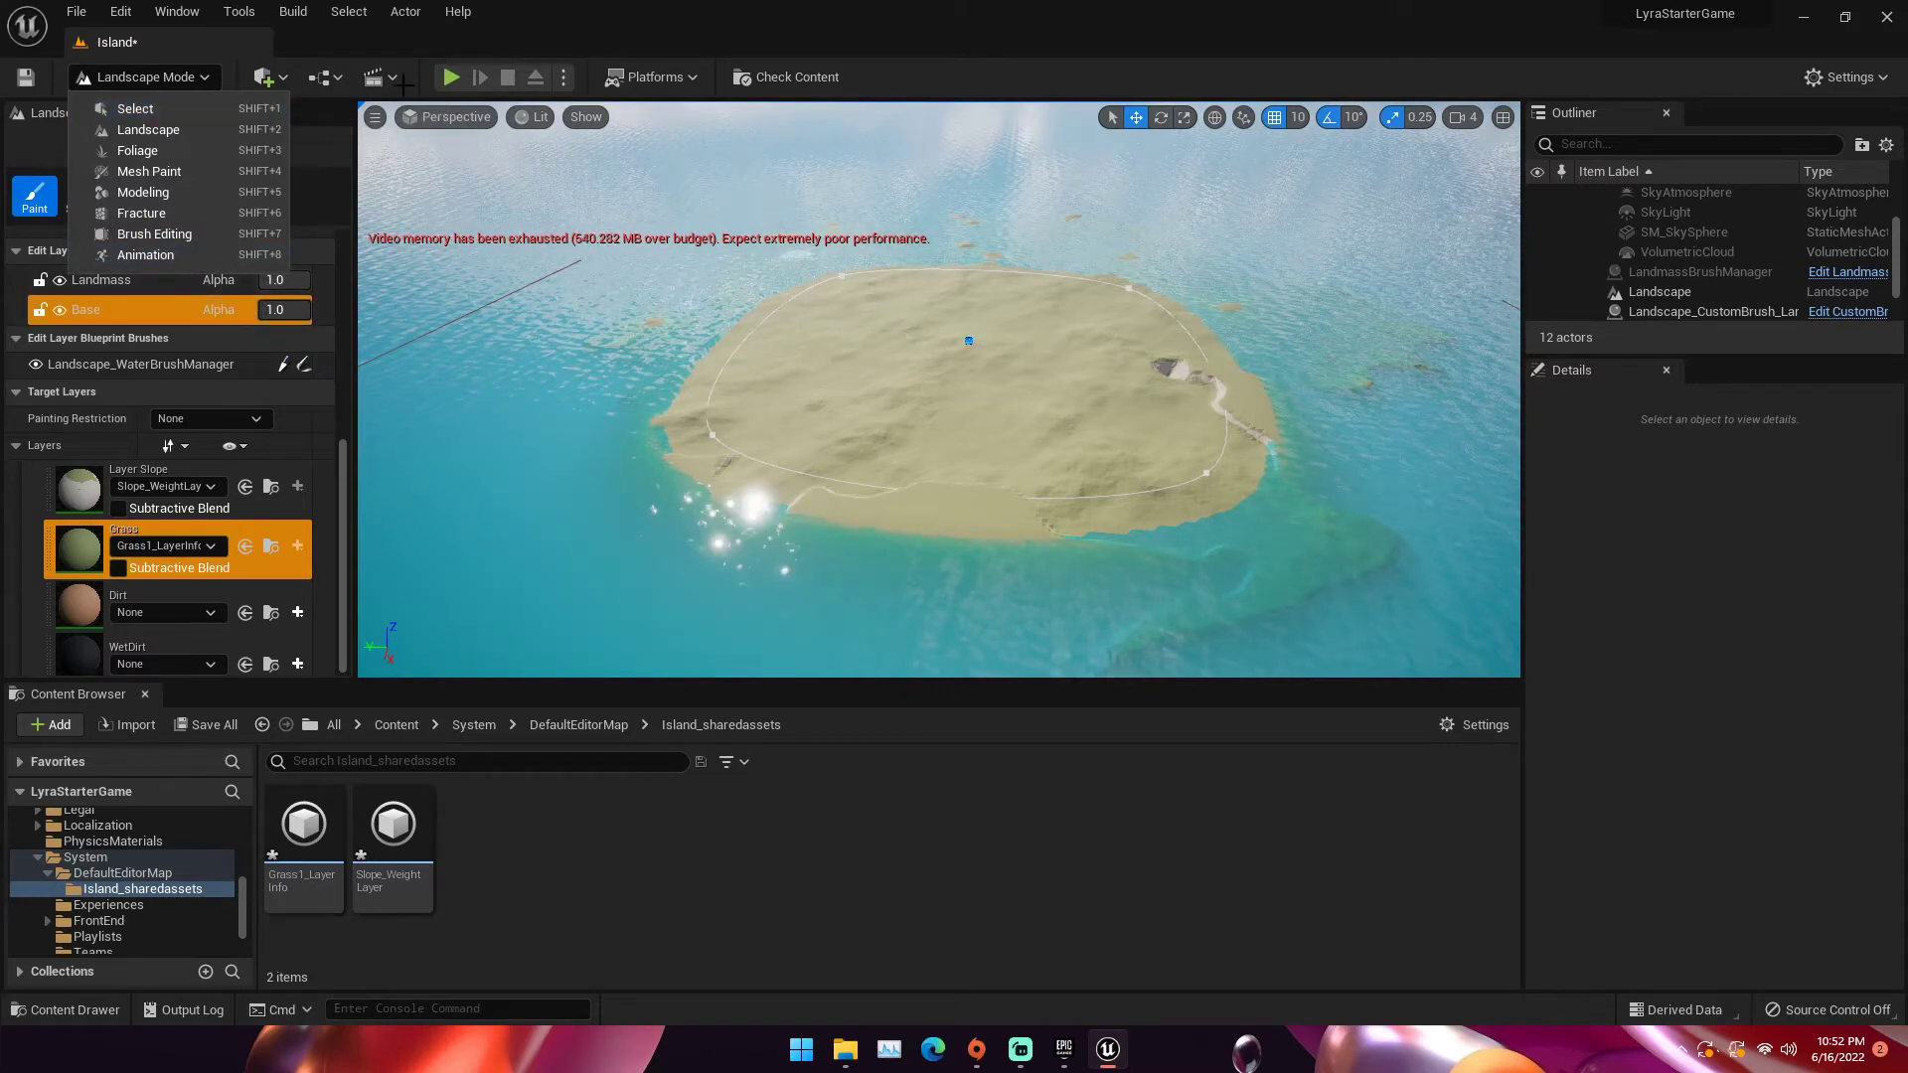
pyautogui.click(326, 49)
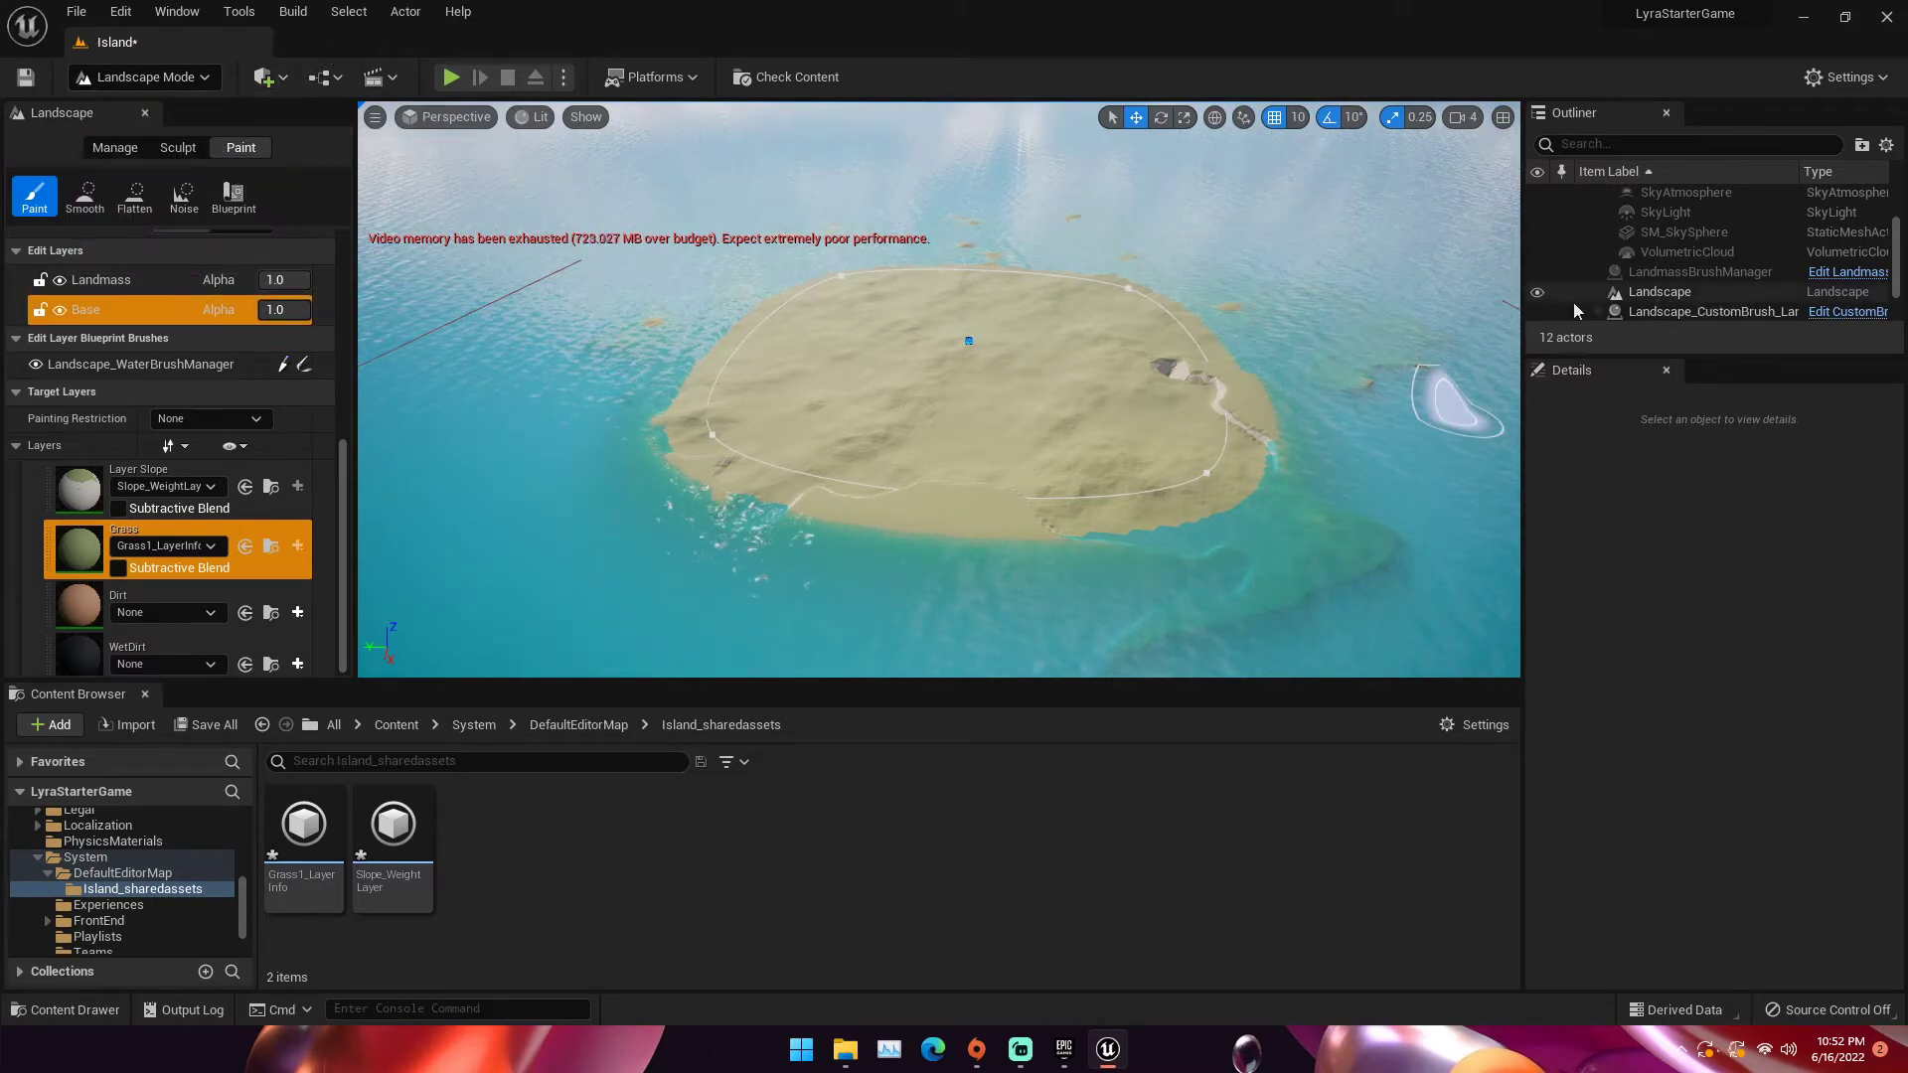
# Switch to selection mode and delete the WaterBodyOcean and WaterZone actors from the level
pyautogui.scroll(-3, 1689, 283)
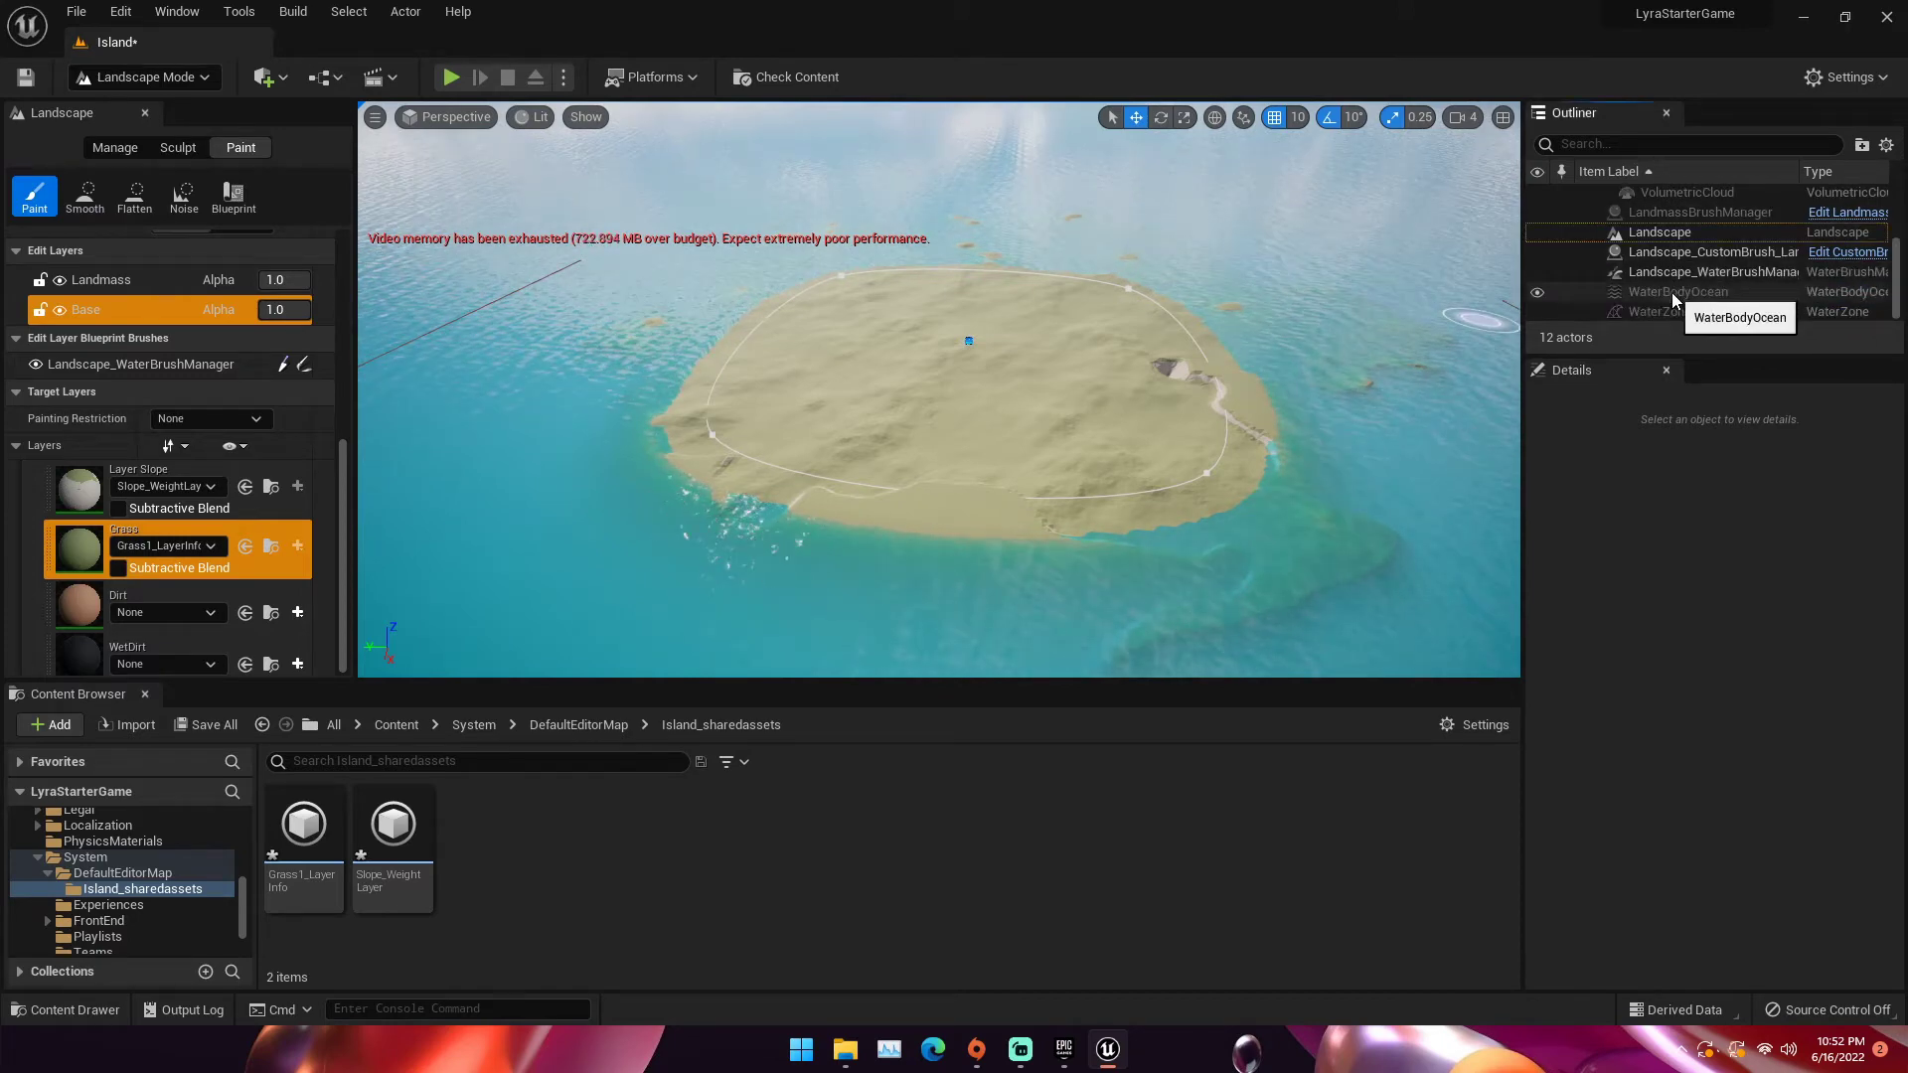
pyautogui.click(144, 77)
pyautogui.click(179, 117)
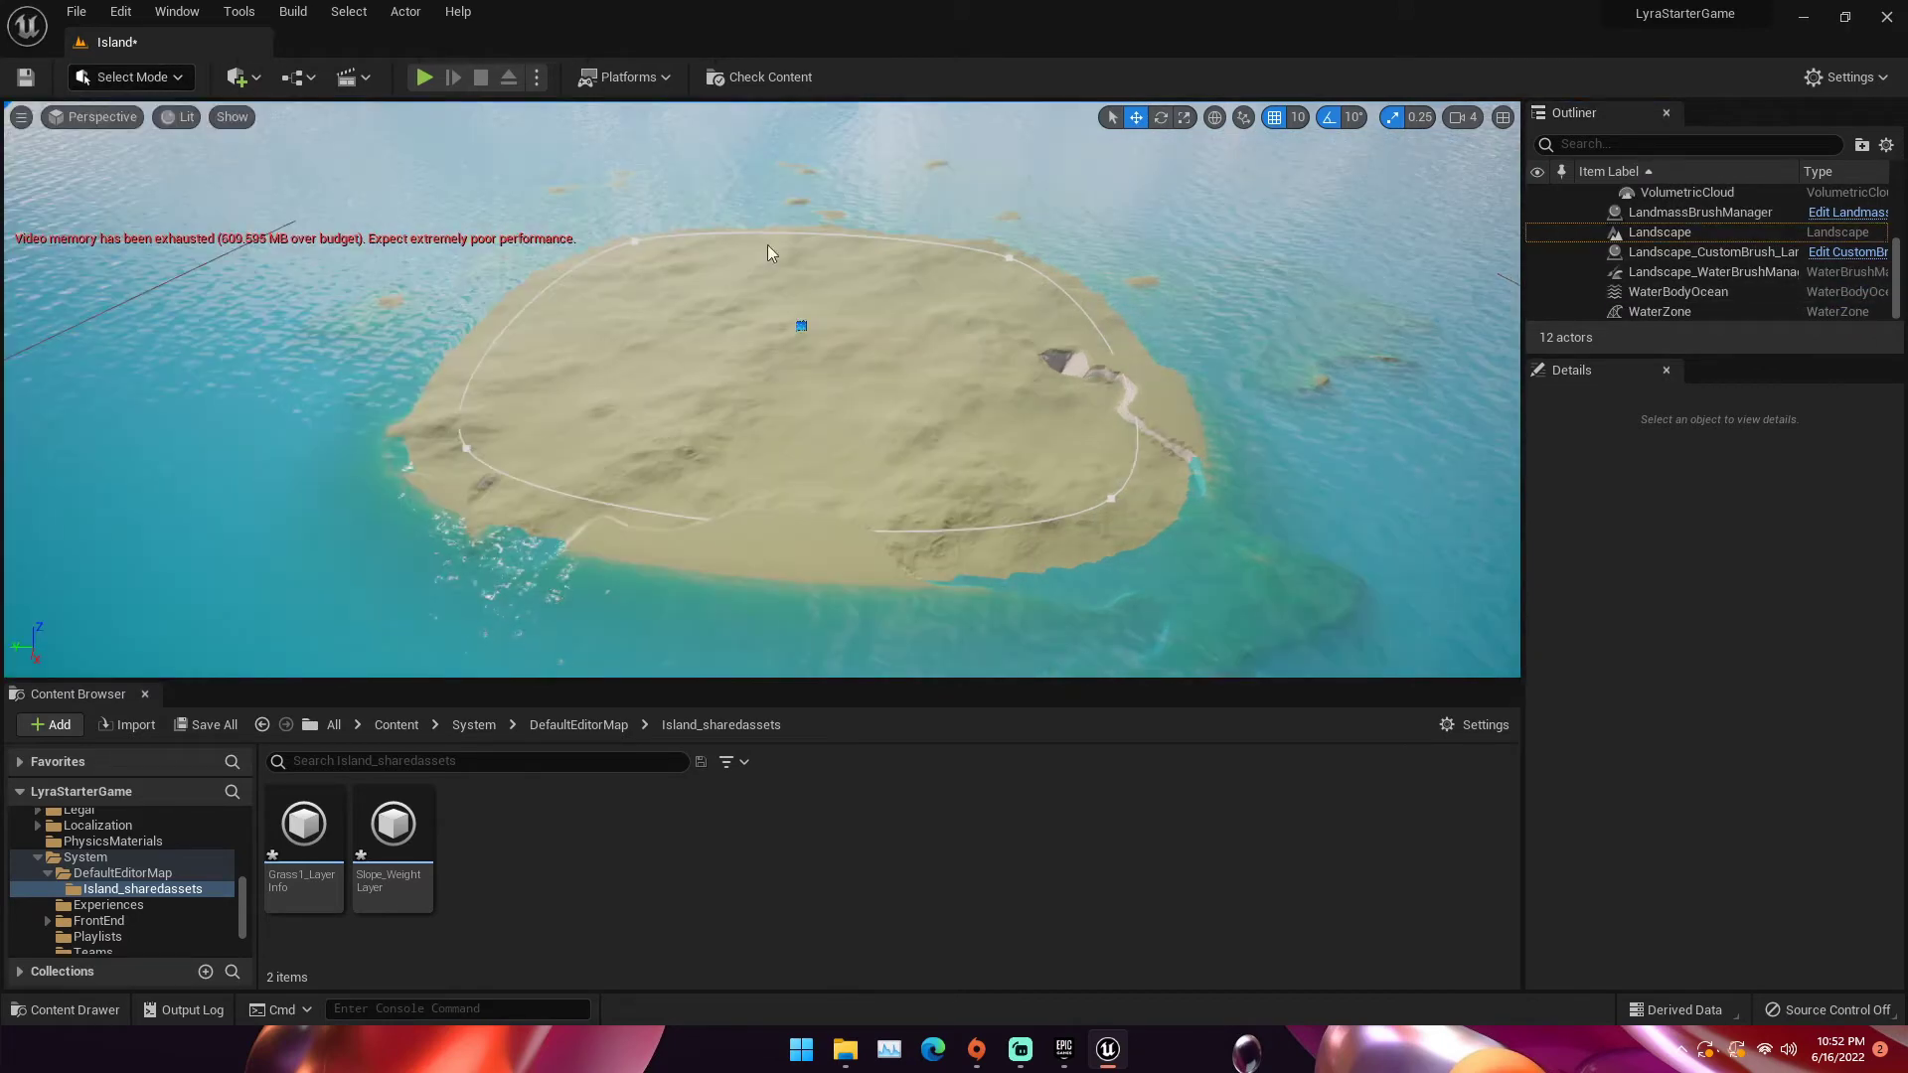
pyautogui.click(1686, 291)
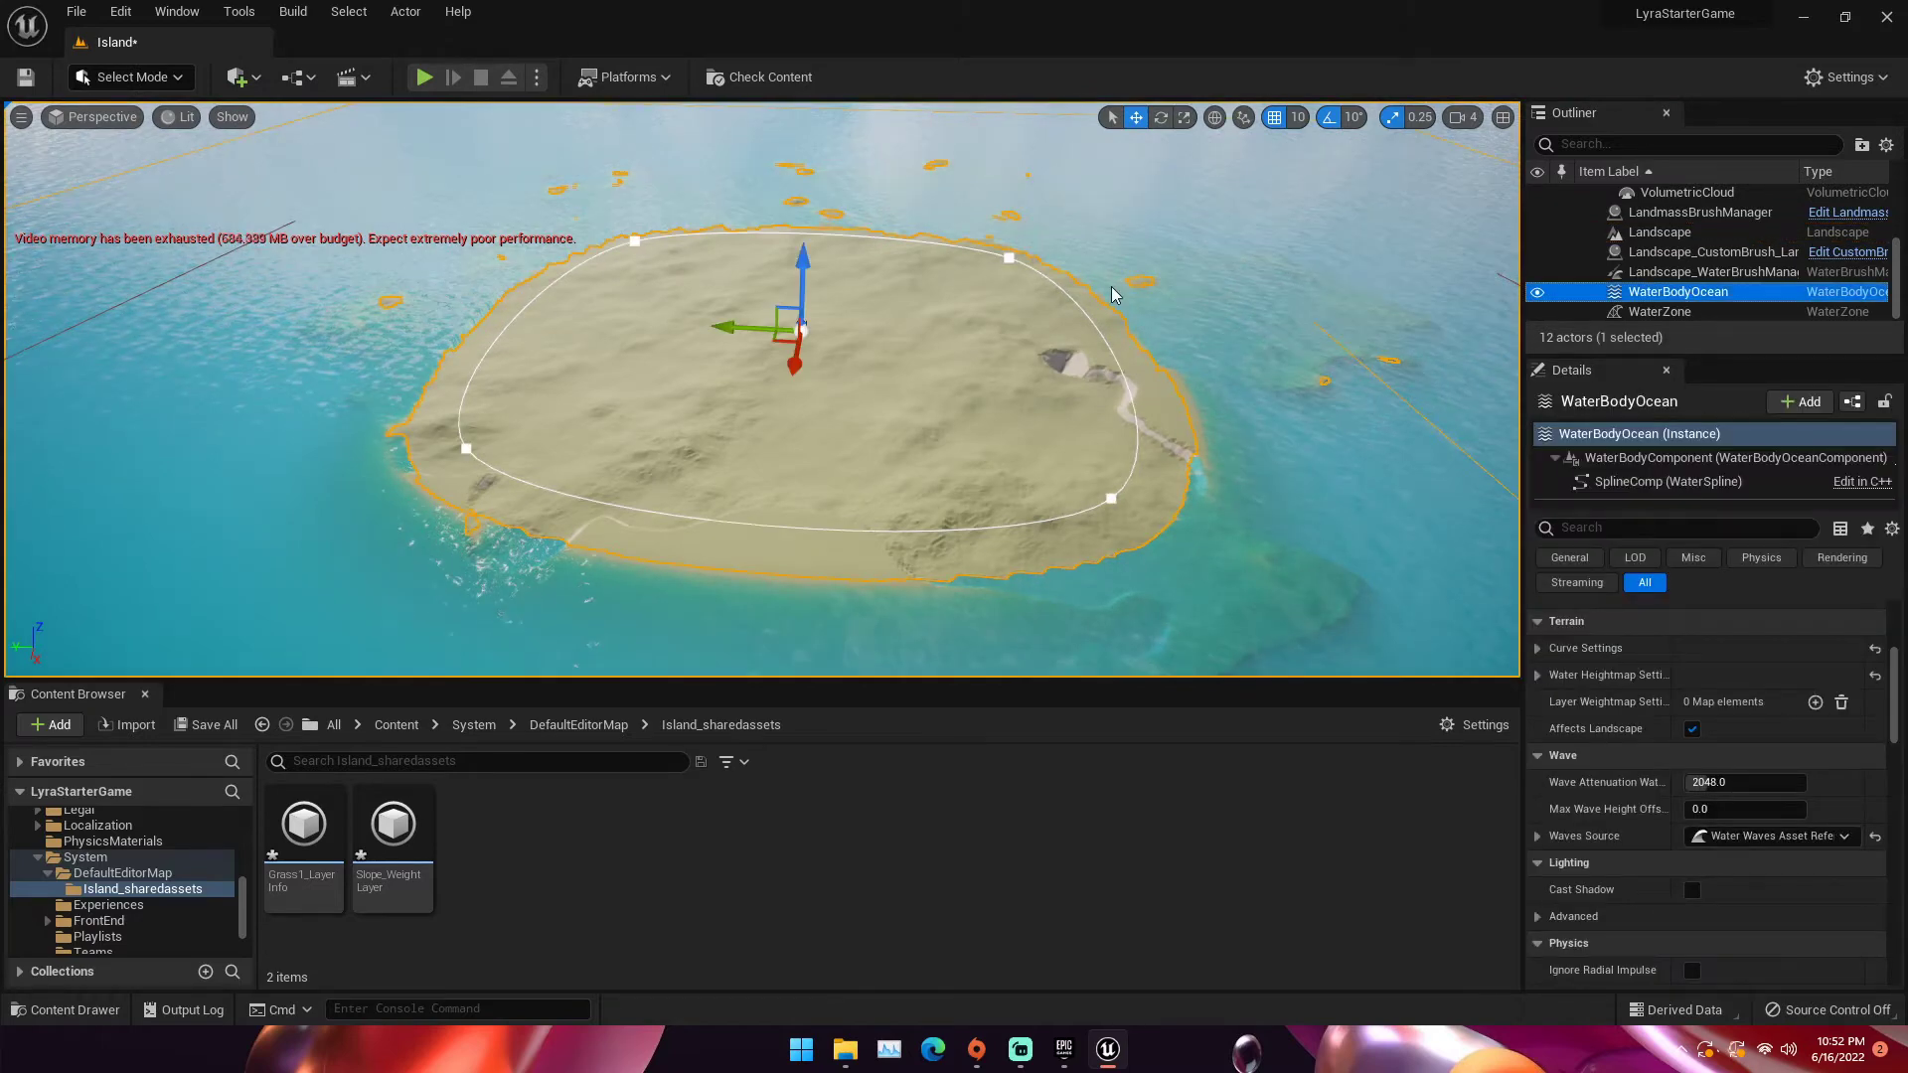
pyautogui.press('Delete')
pyautogui.click(1668, 311)
pyautogui.press('Delete')
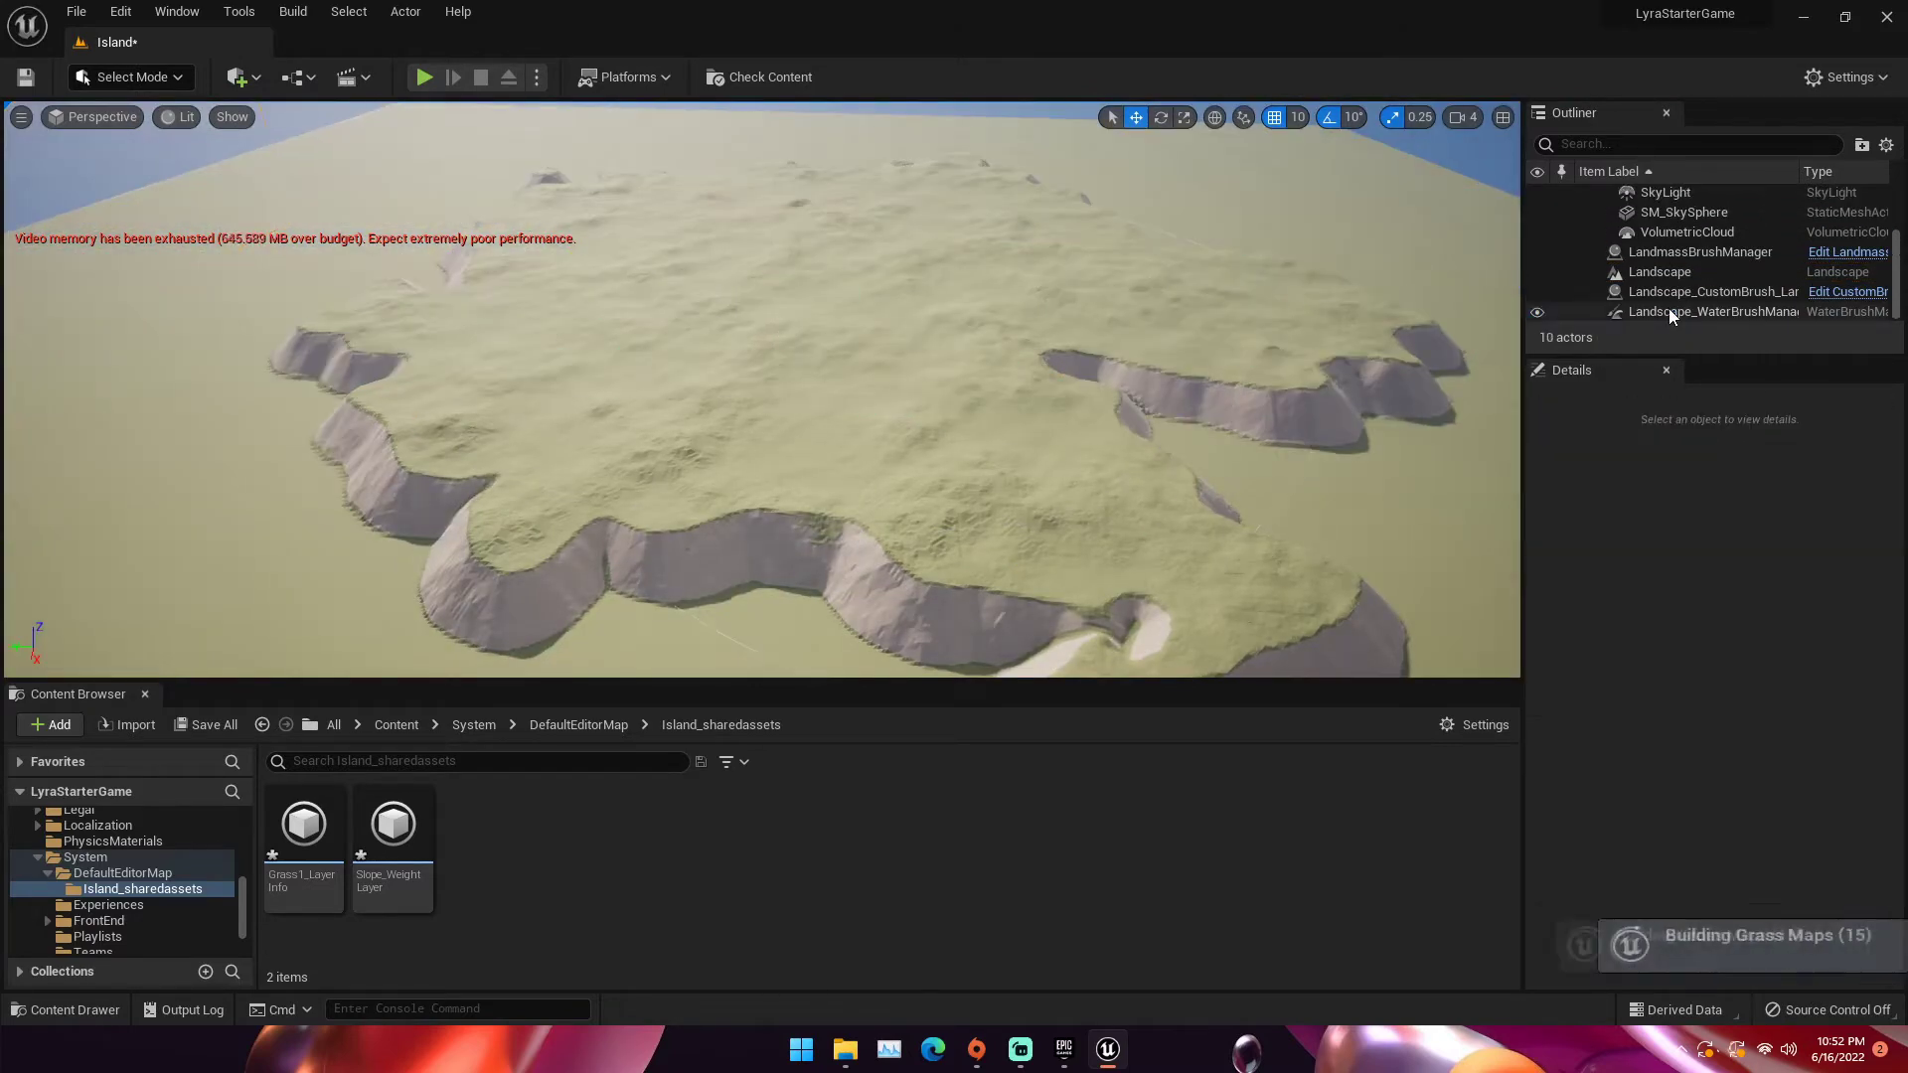
# Return to landscape editing and create a new edit layer named Water above Landmass
pyautogui.moveTo(761, 389); pyautogui.dragTo(686, 318, button='right')
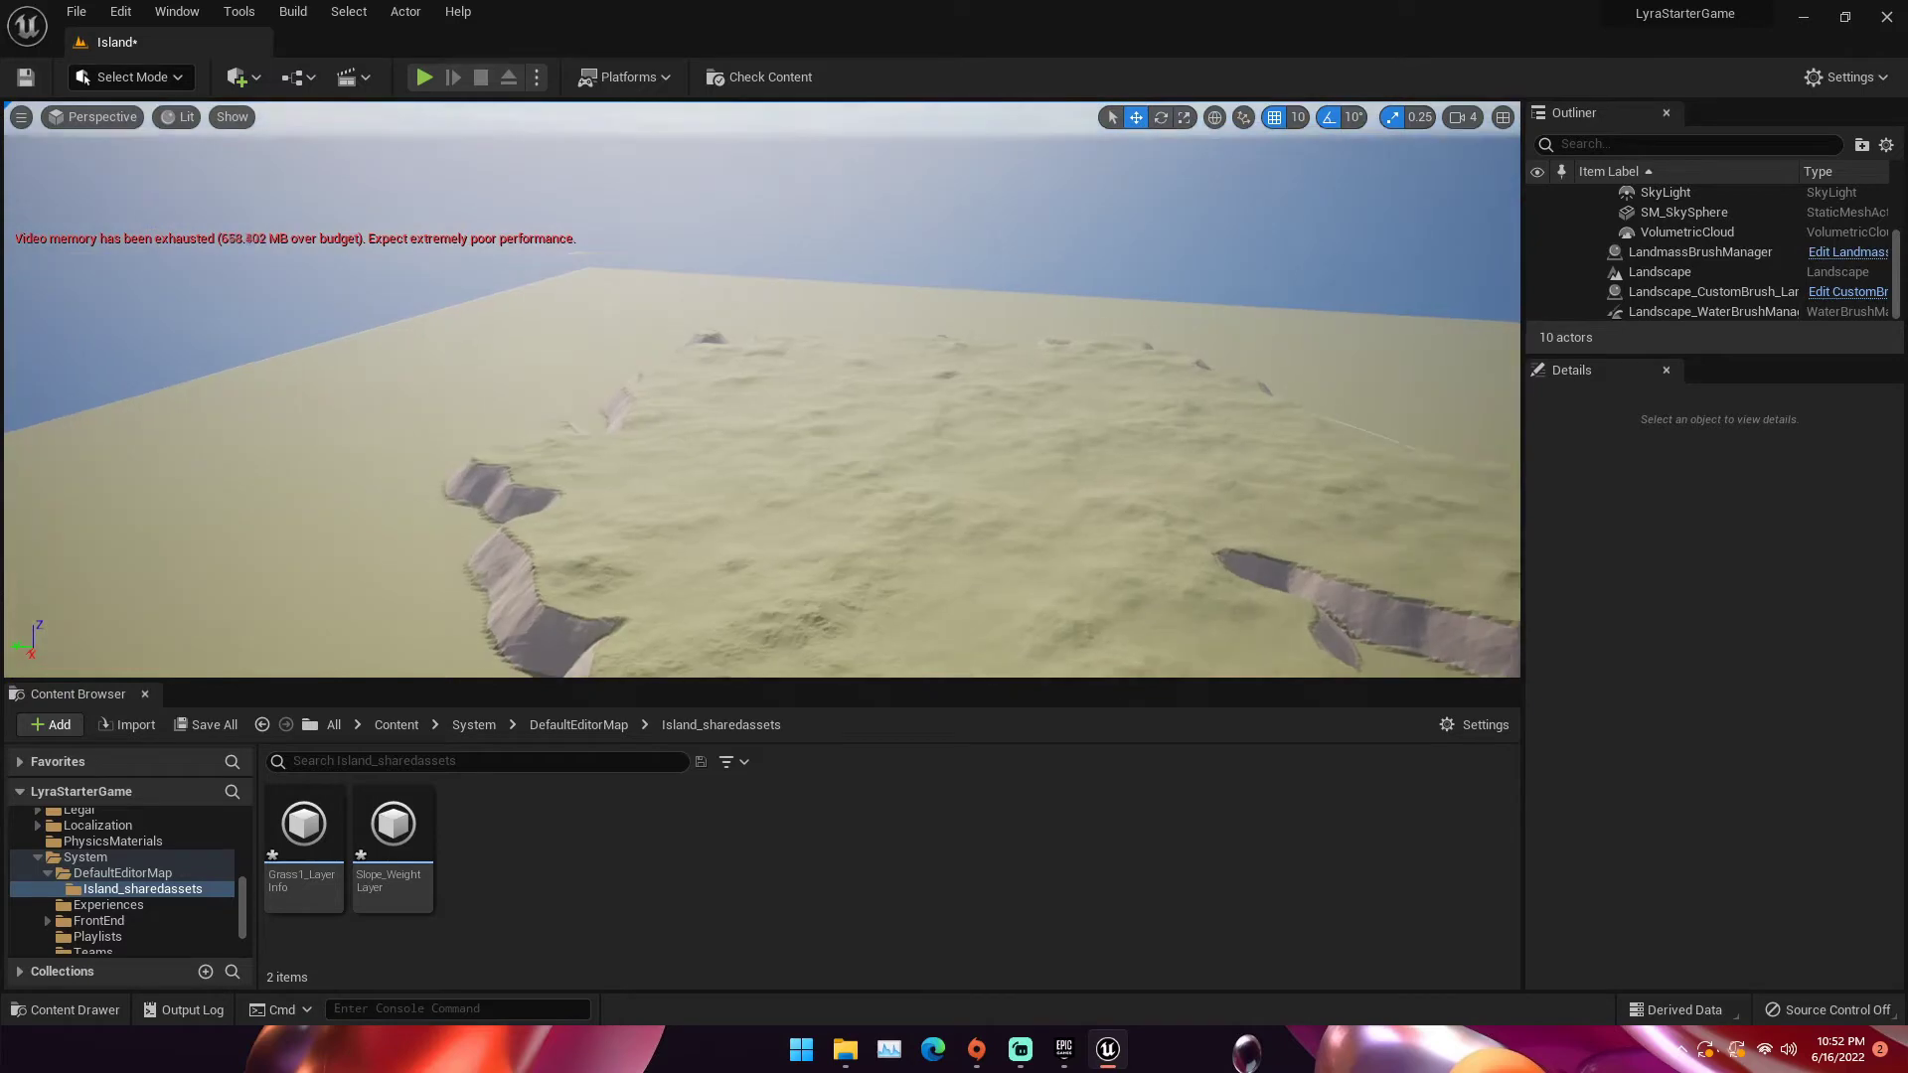
pyautogui.click(198, 154)
pyautogui.click(141, 79)
pyautogui.click(157, 137)
pyautogui.rightClick(116, 518)
pyautogui.click(163, 556)
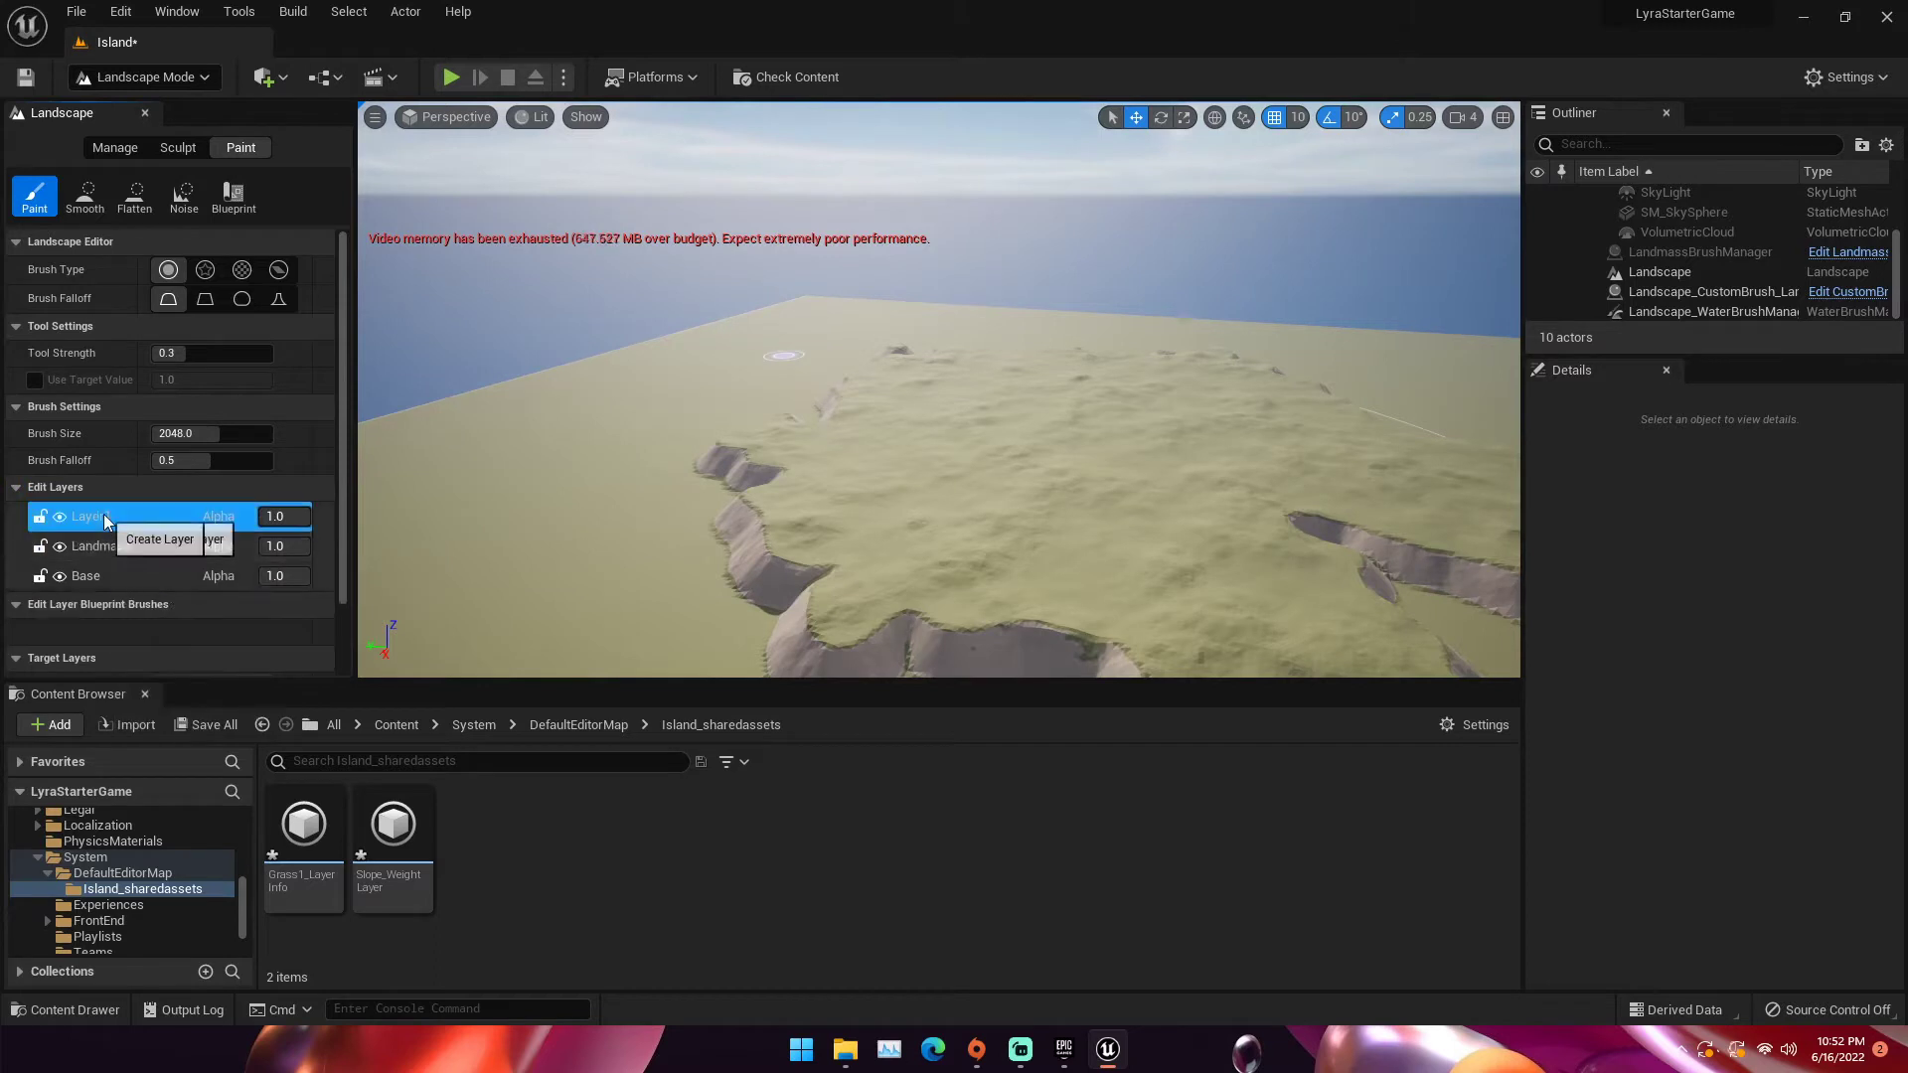
pyautogui.rightClick(103, 514)
pyautogui.click(154, 577)
pyautogui.write('Water')
pyautogui.press('Return')
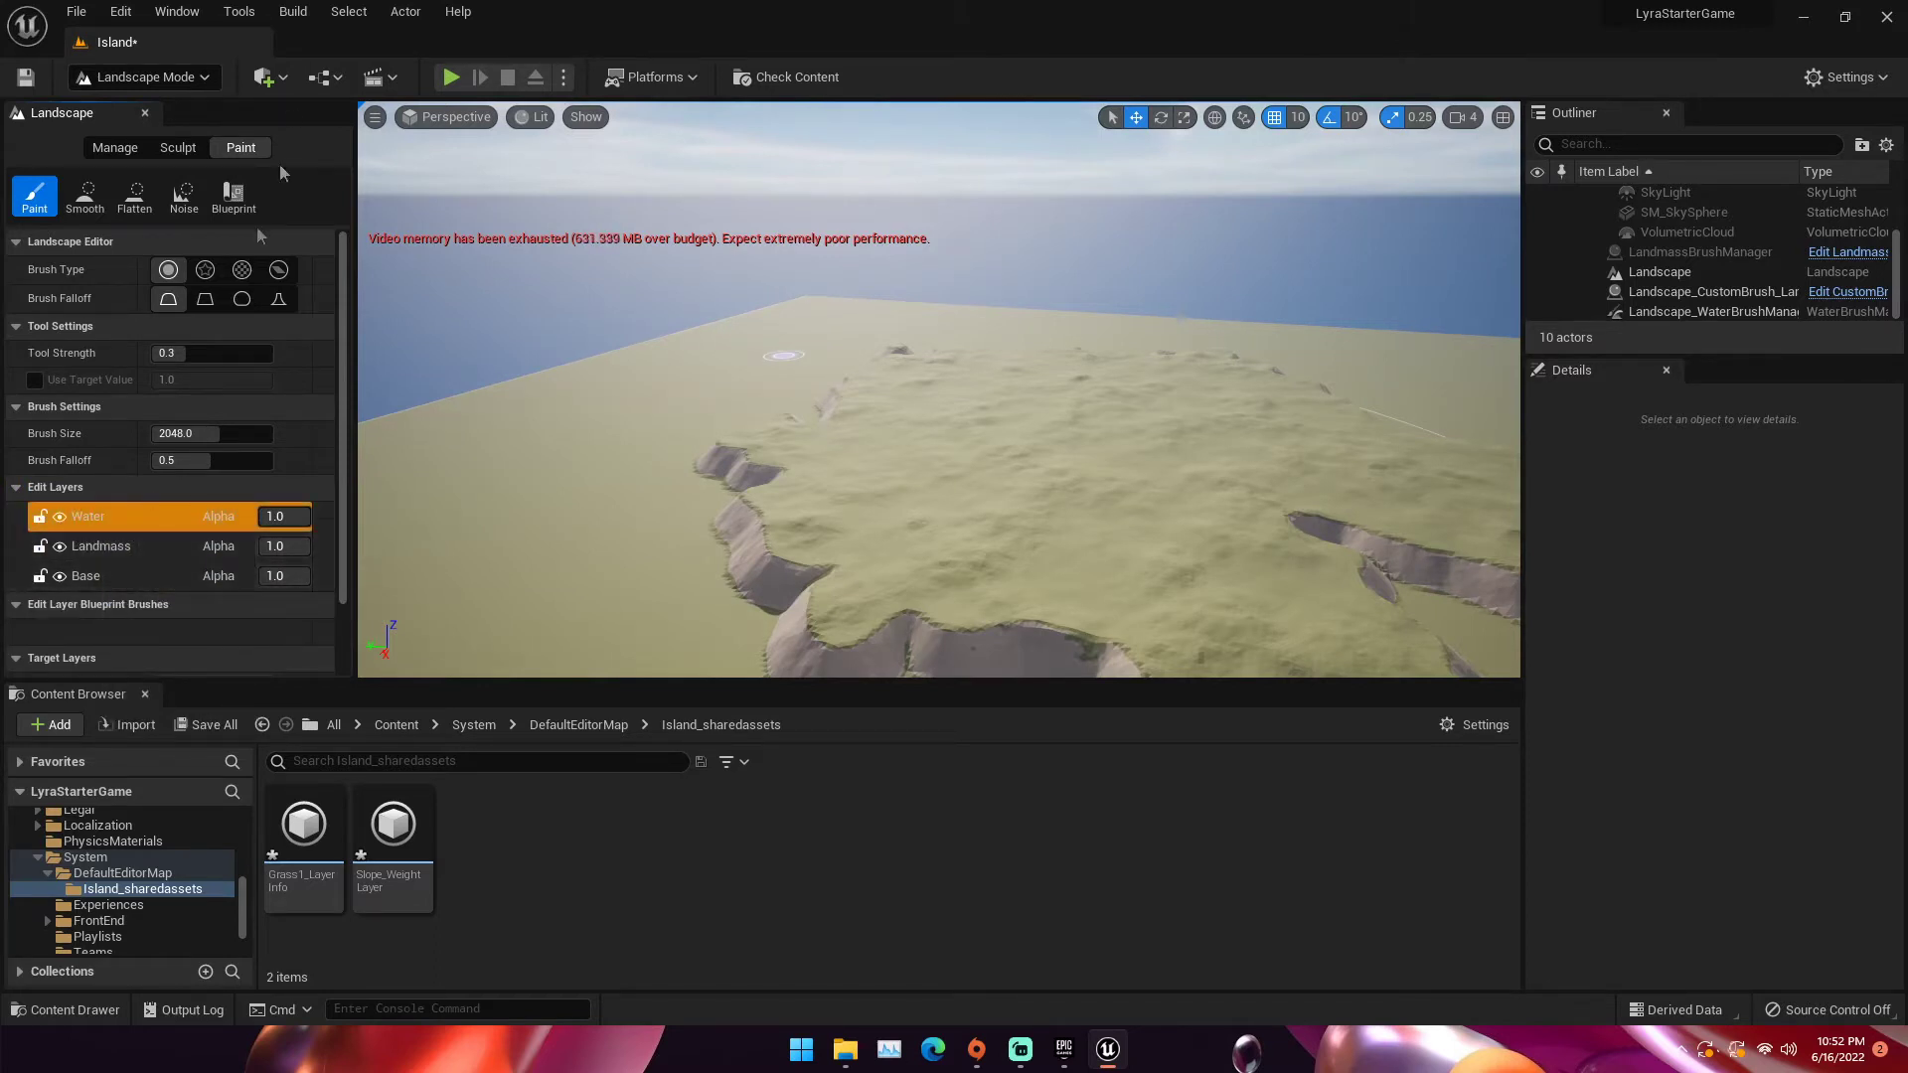
# Find the Water Body Ocean actor among the placeable actors and place it on the middle of the landscape
pyautogui.click(269, 77)
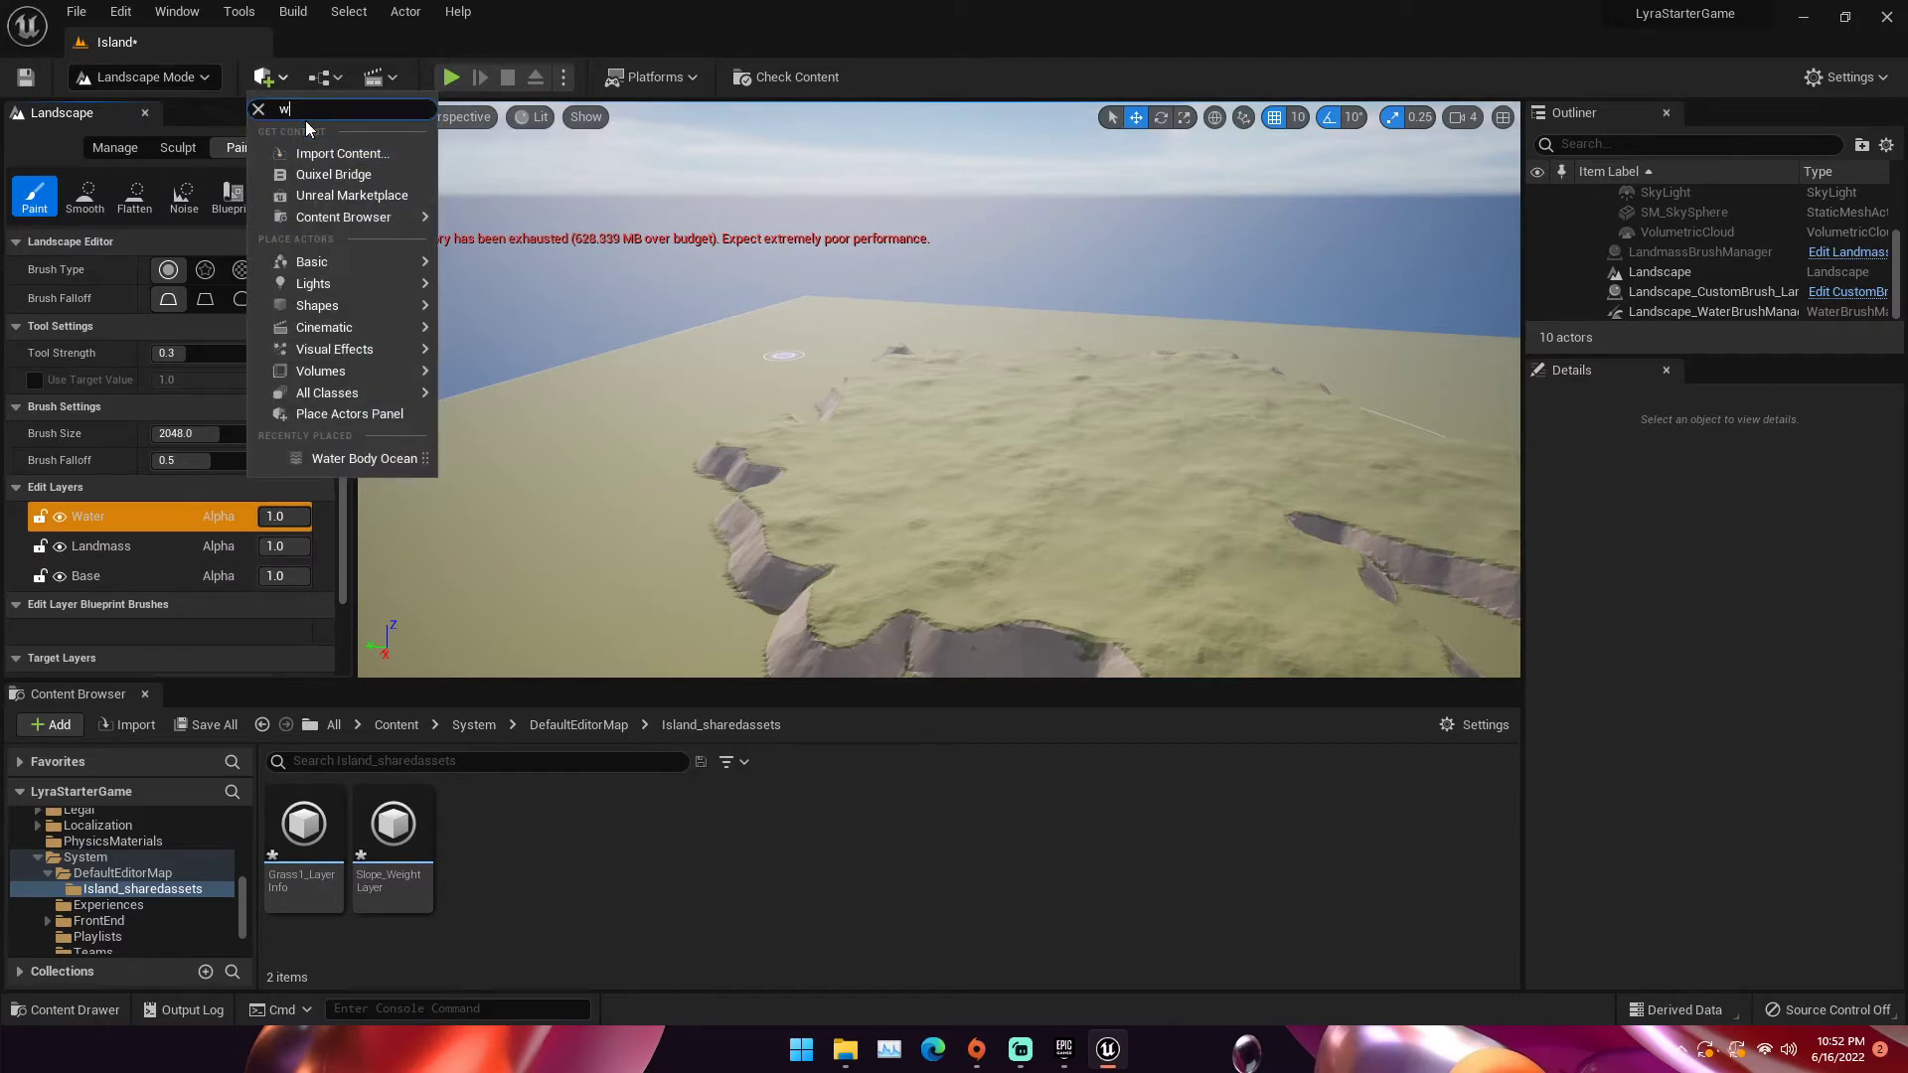
pyautogui.write('er')
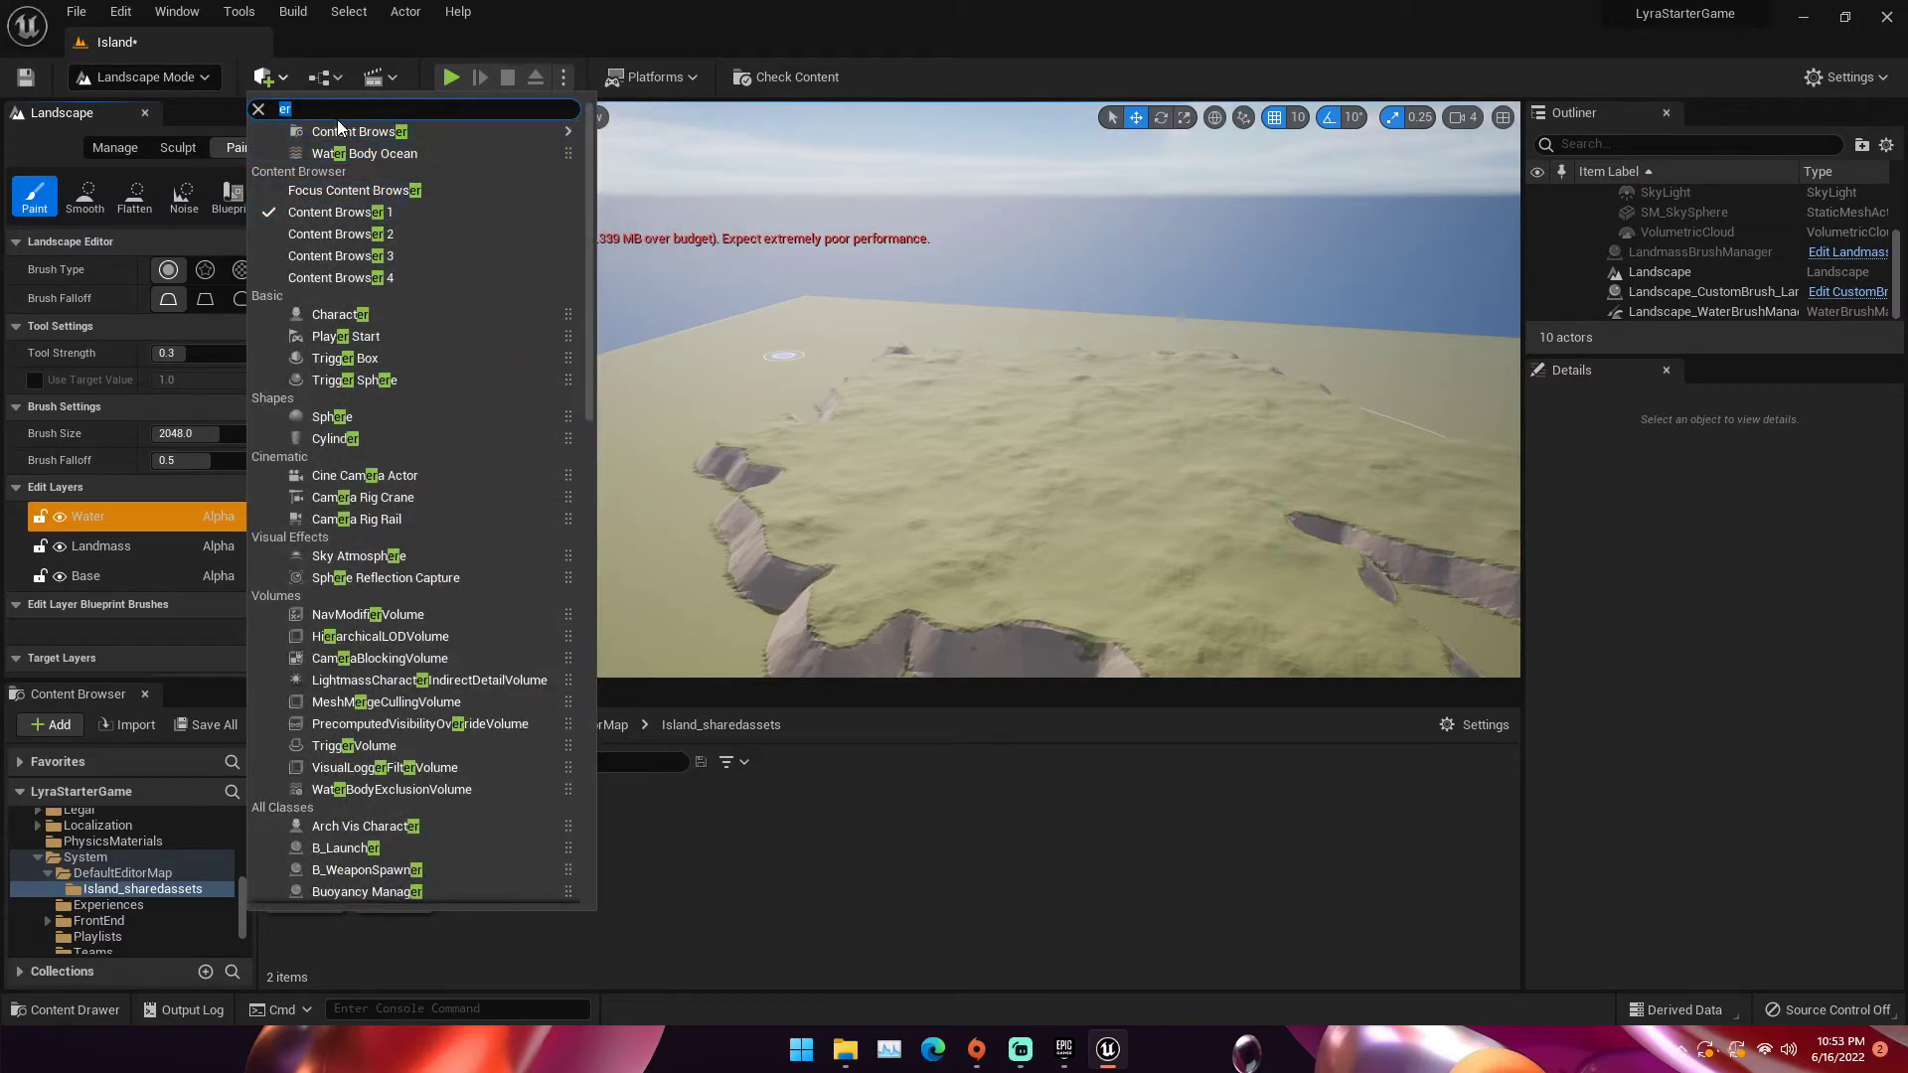
pyautogui.write('r')
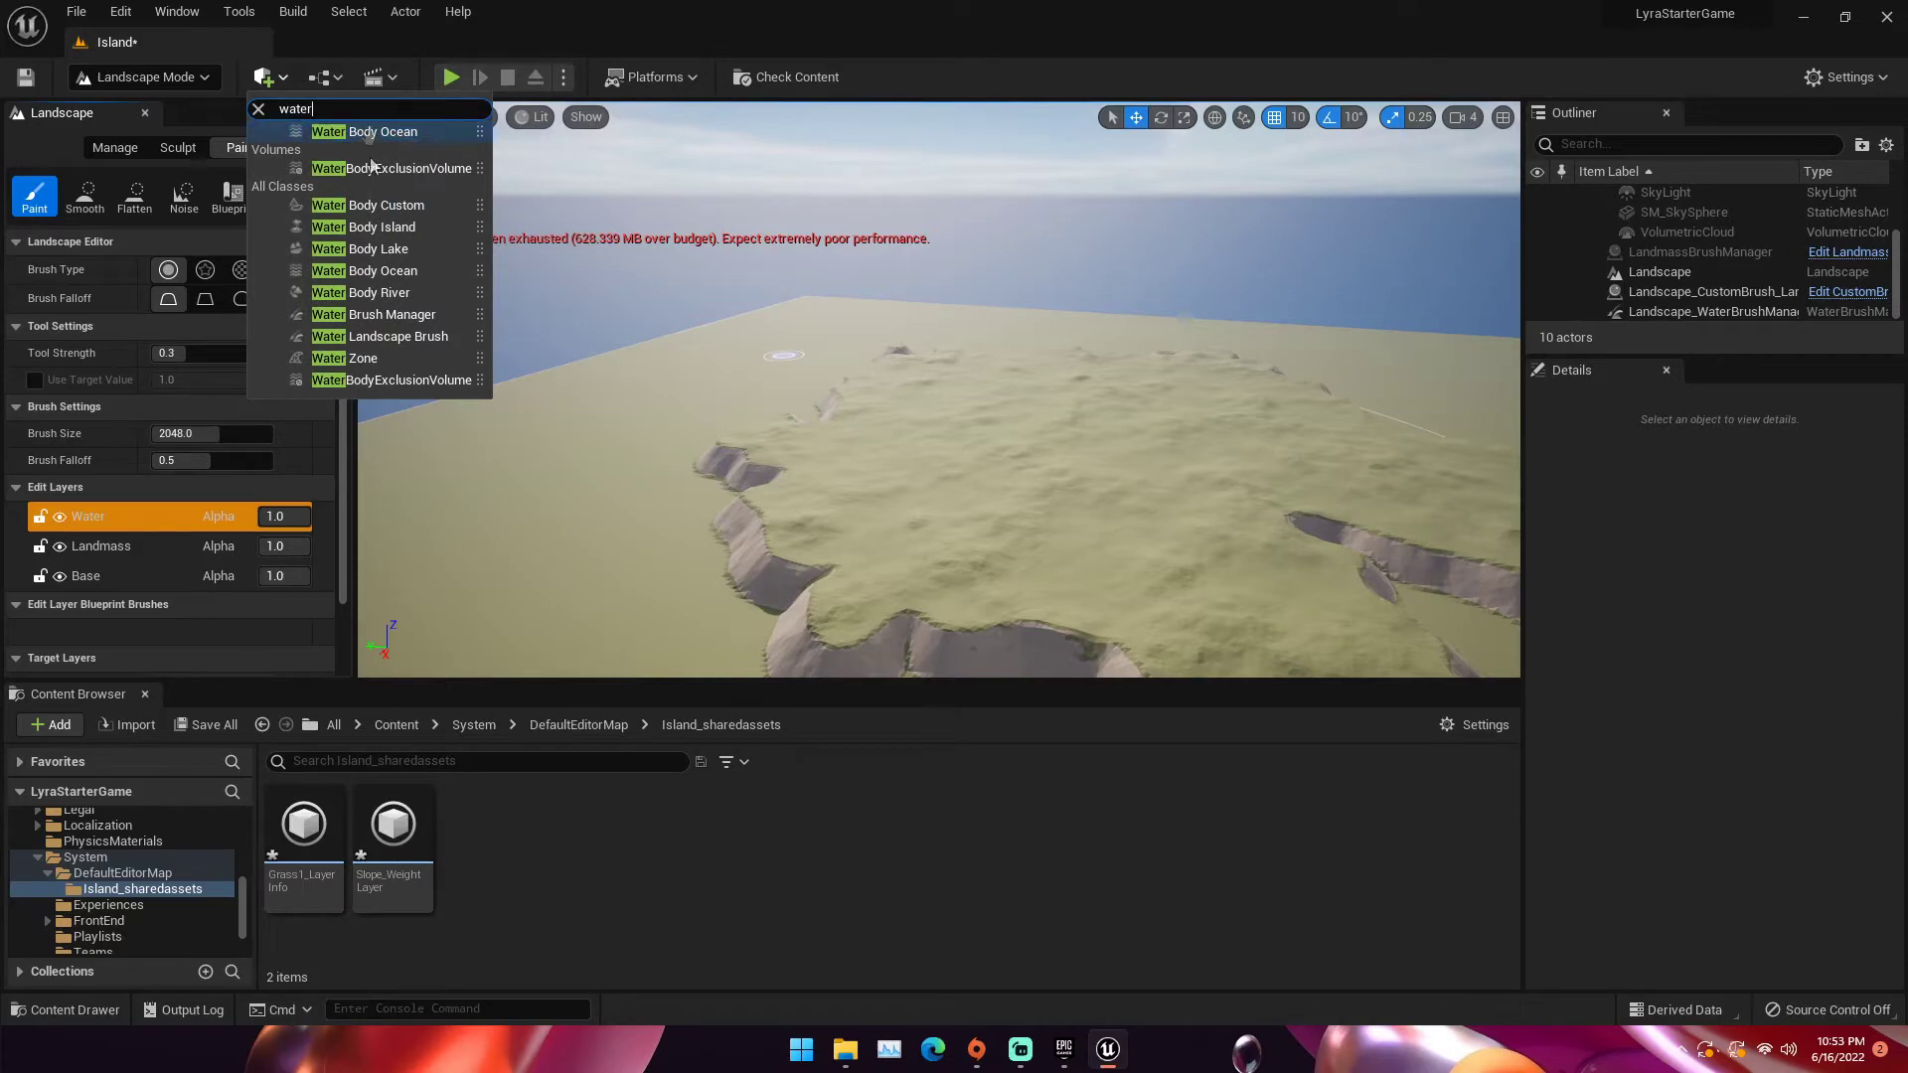
pyautogui.moveTo(355, 132); pyautogui.dragTo(794, 255)
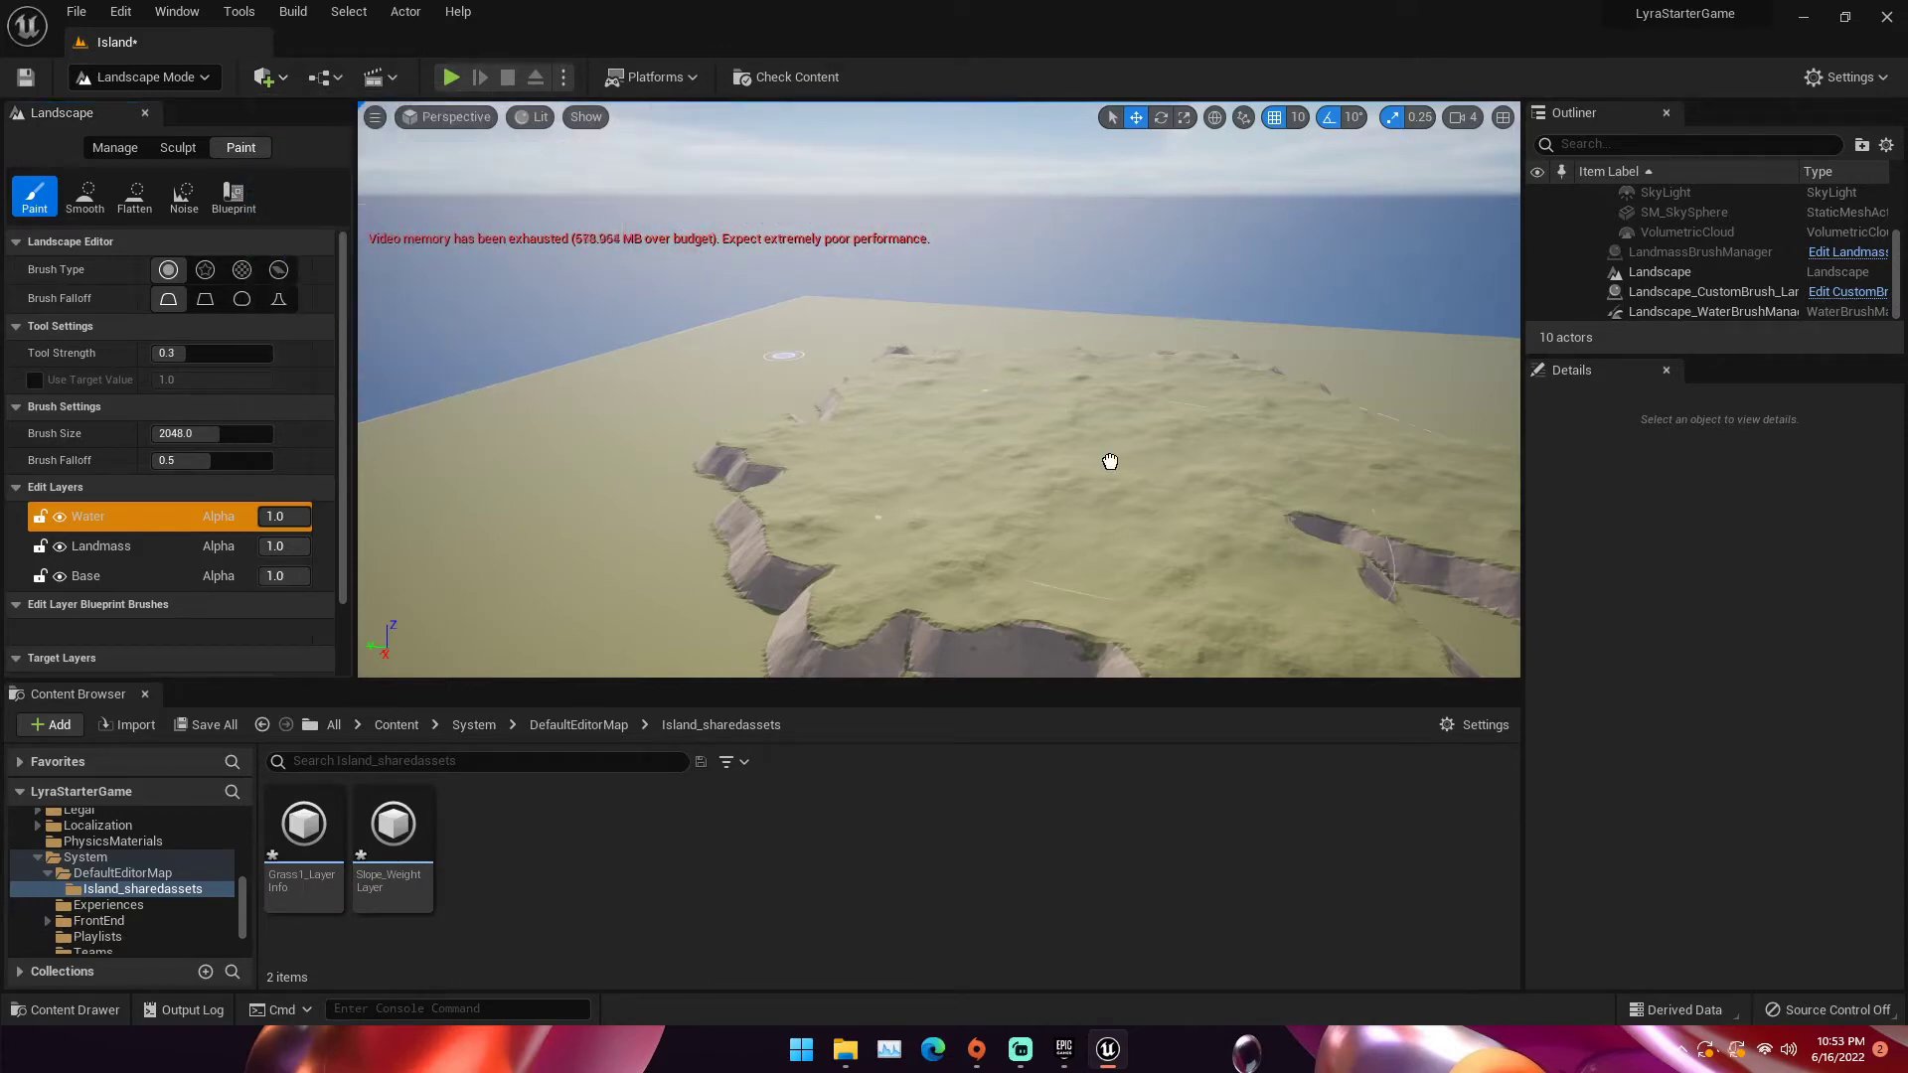
pyautogui.moveTo(1105, 461); pyautogui.dragTo(1107, 460)
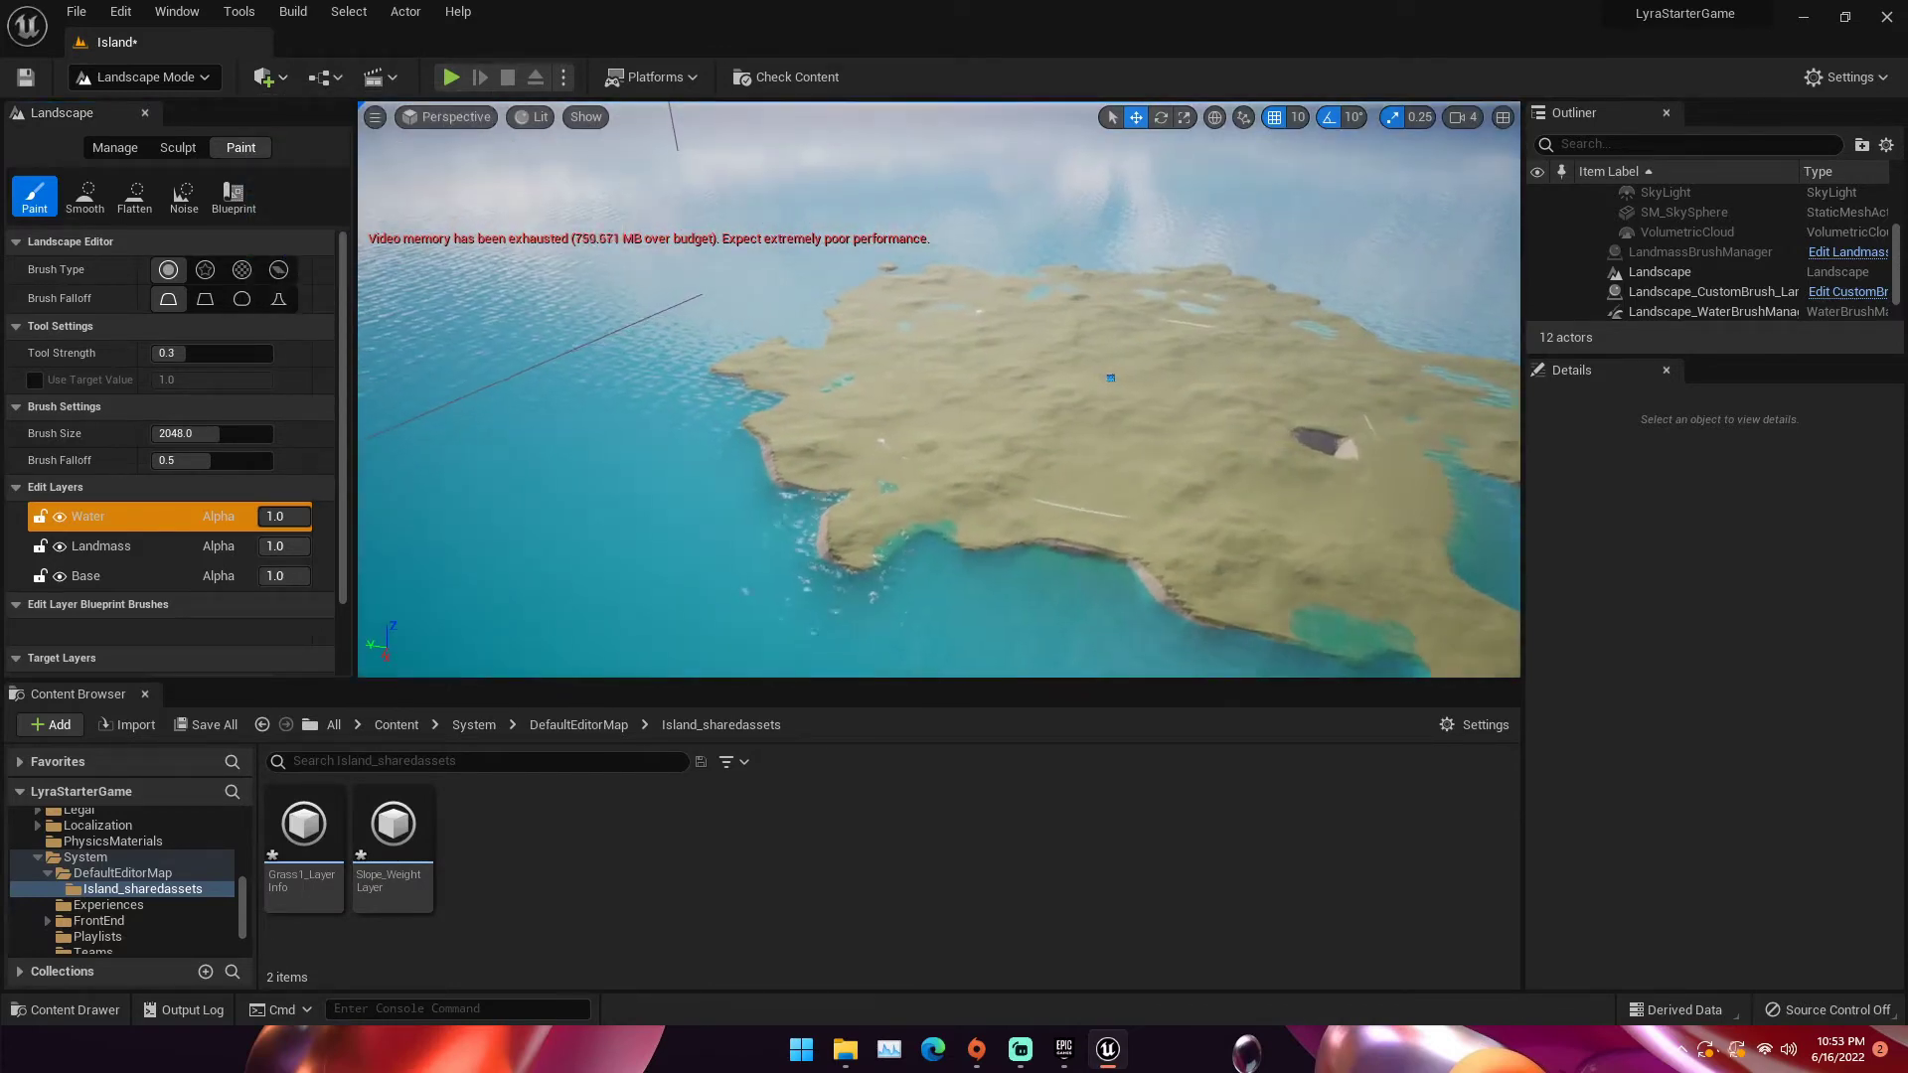
# Try the Water edit layer below Landmass, and move it back above Landmass
pyautogui.press('w')
pyautogui.moveTo(1107, 460); pyautogui.dragTo(1013, 428, button='right')
pyautogui.press('s')
pyautogui.moveTo(97, 518); pyautogui.dragTo(103, 545)
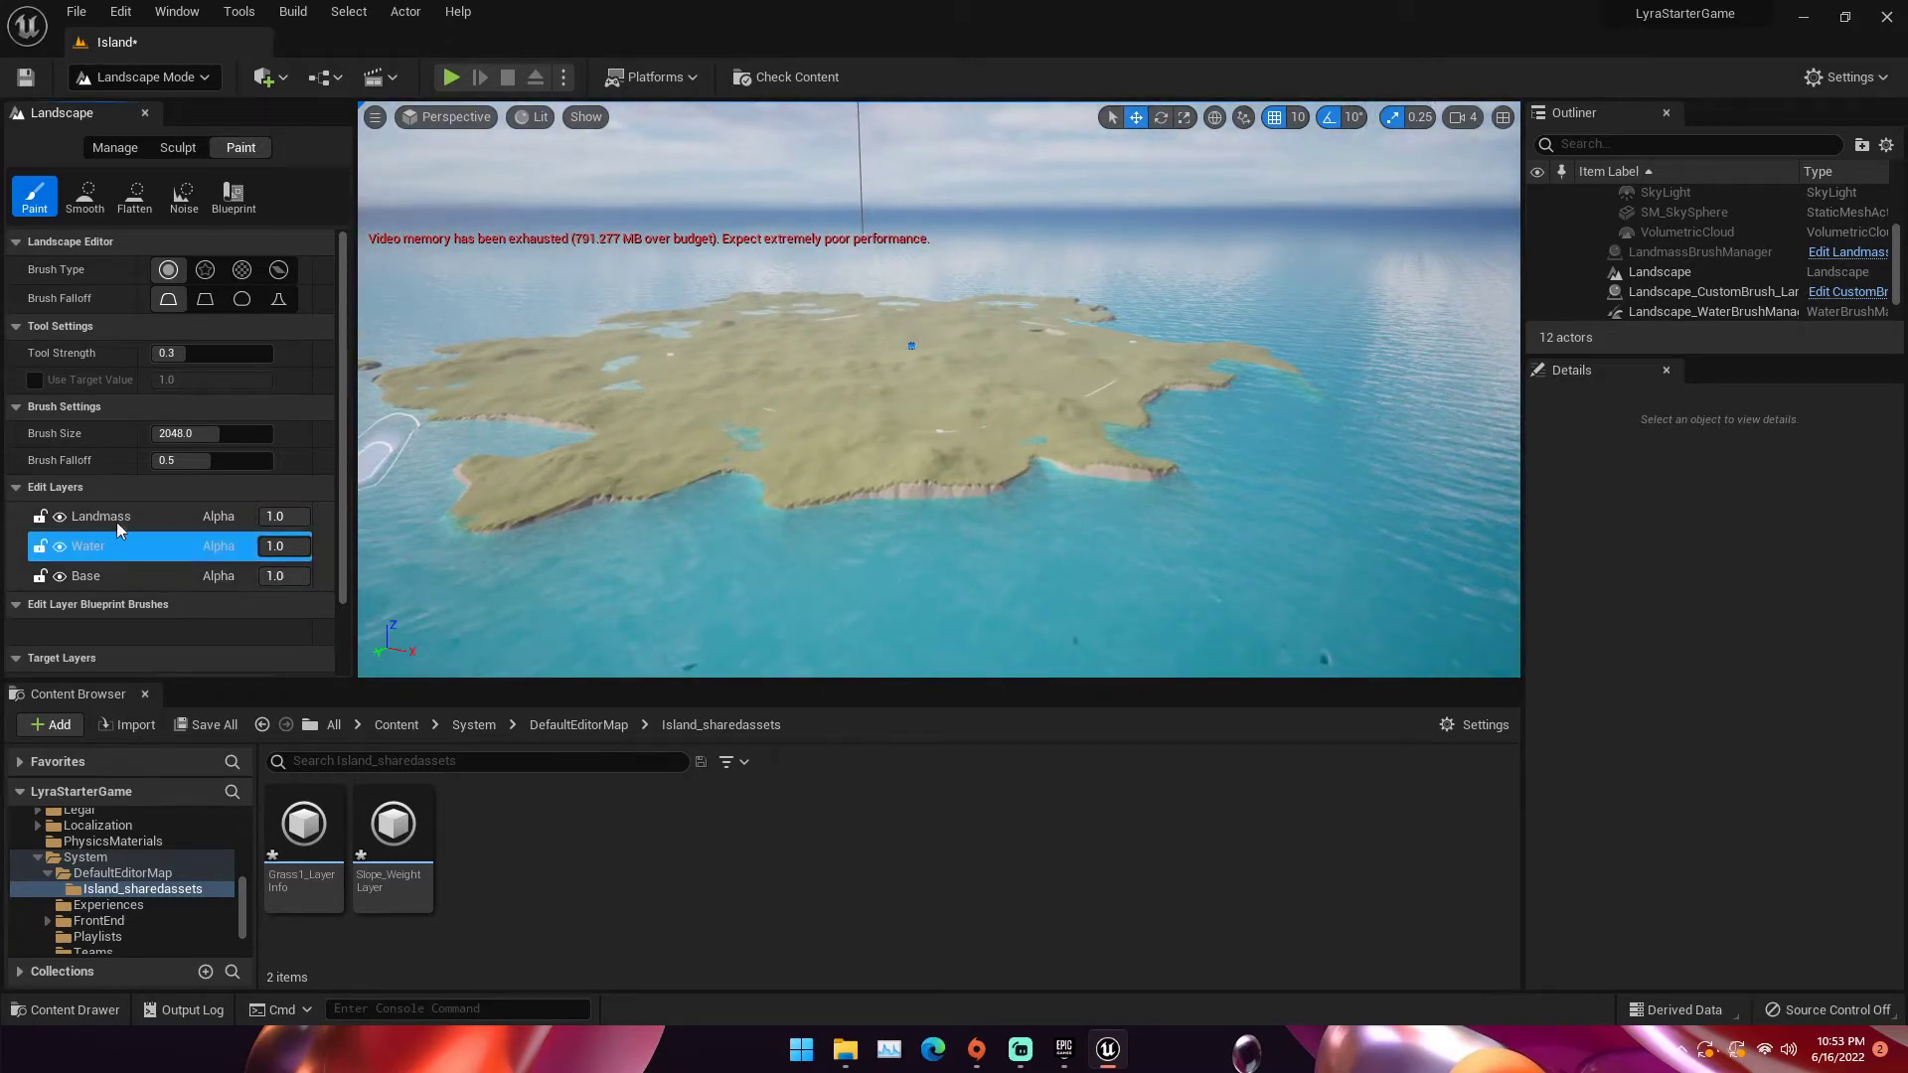
pyautogui.moveTo(124, 545); pyautogui.dragTo(121, 509)
# Switch to selection mode and lower the WaterBodyOcean along Z so the island's cliffs rise above the water, and inspect the shoreline
pyautogui.moveTo(728, 449); pyautogui.dragTo(661, 439, button='right')
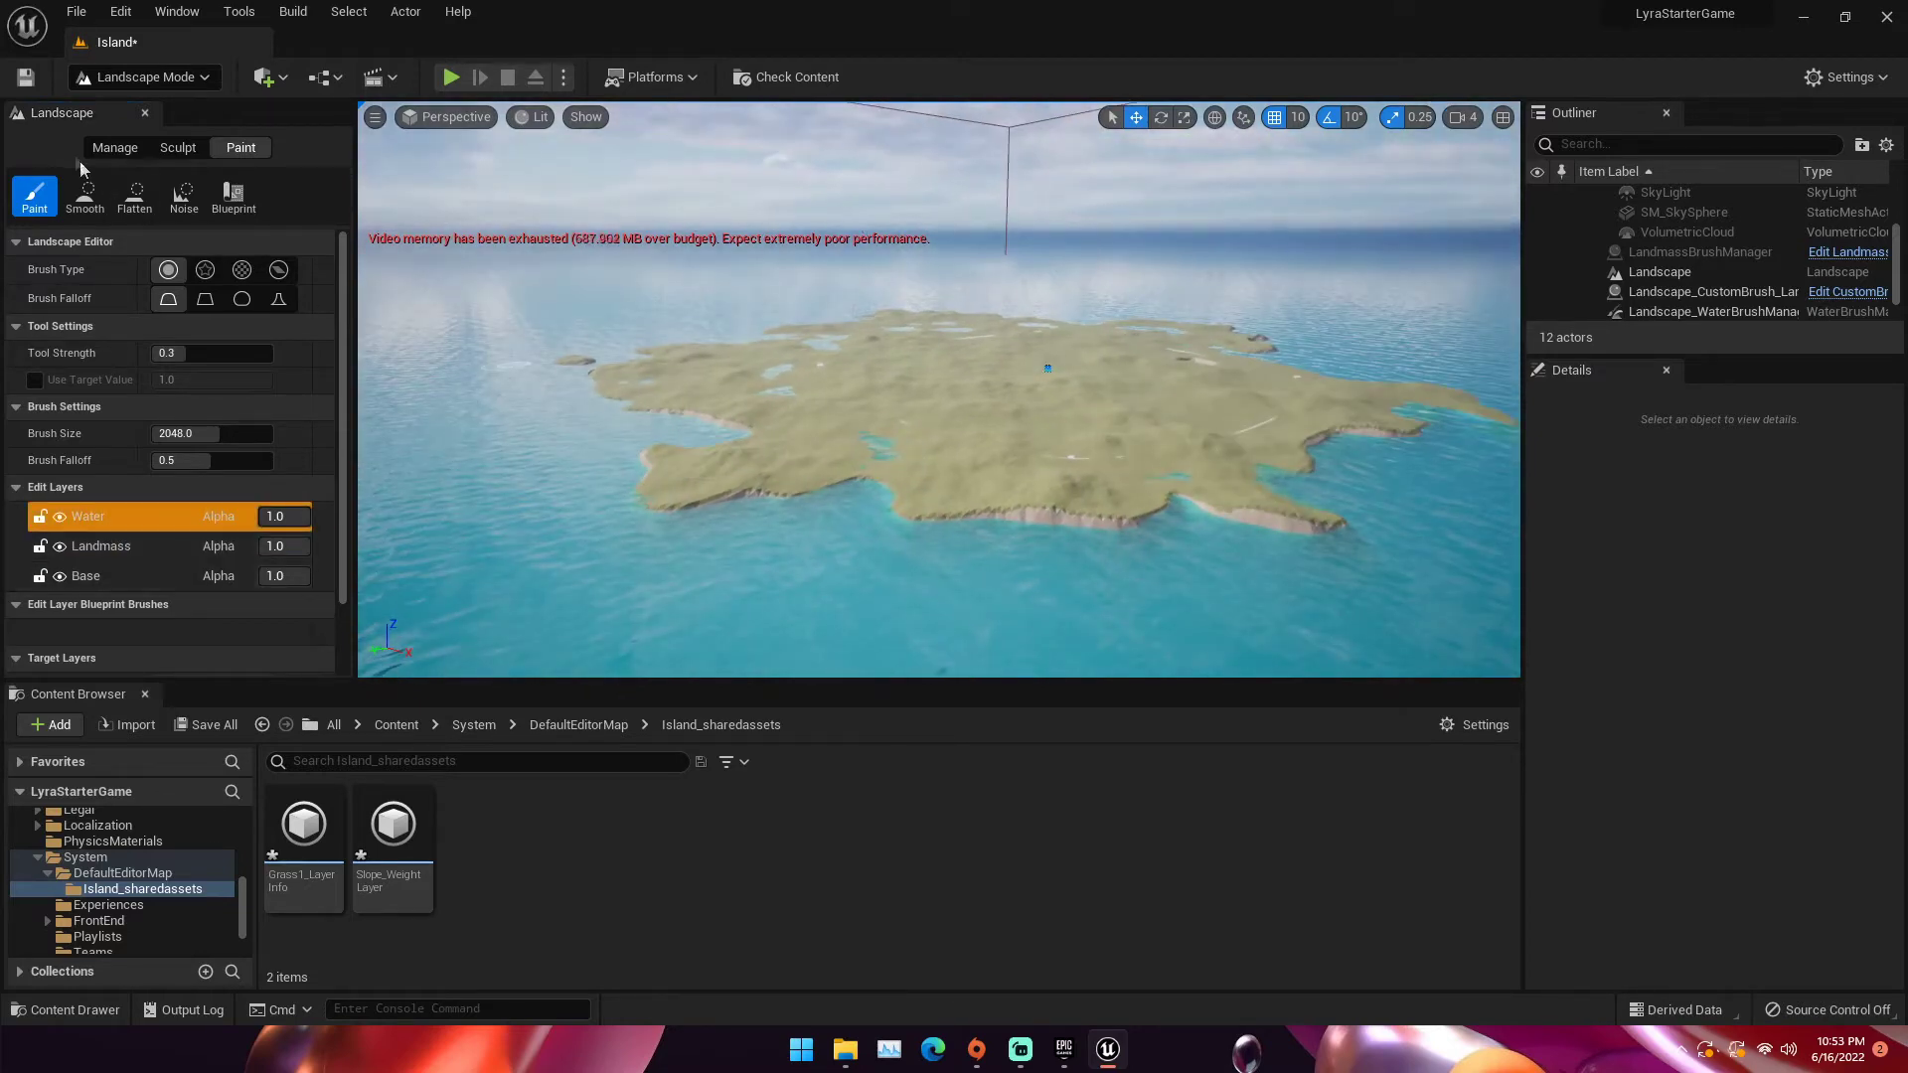
pyautogui.click(144, 76)
pyautogui.click(109, 104)
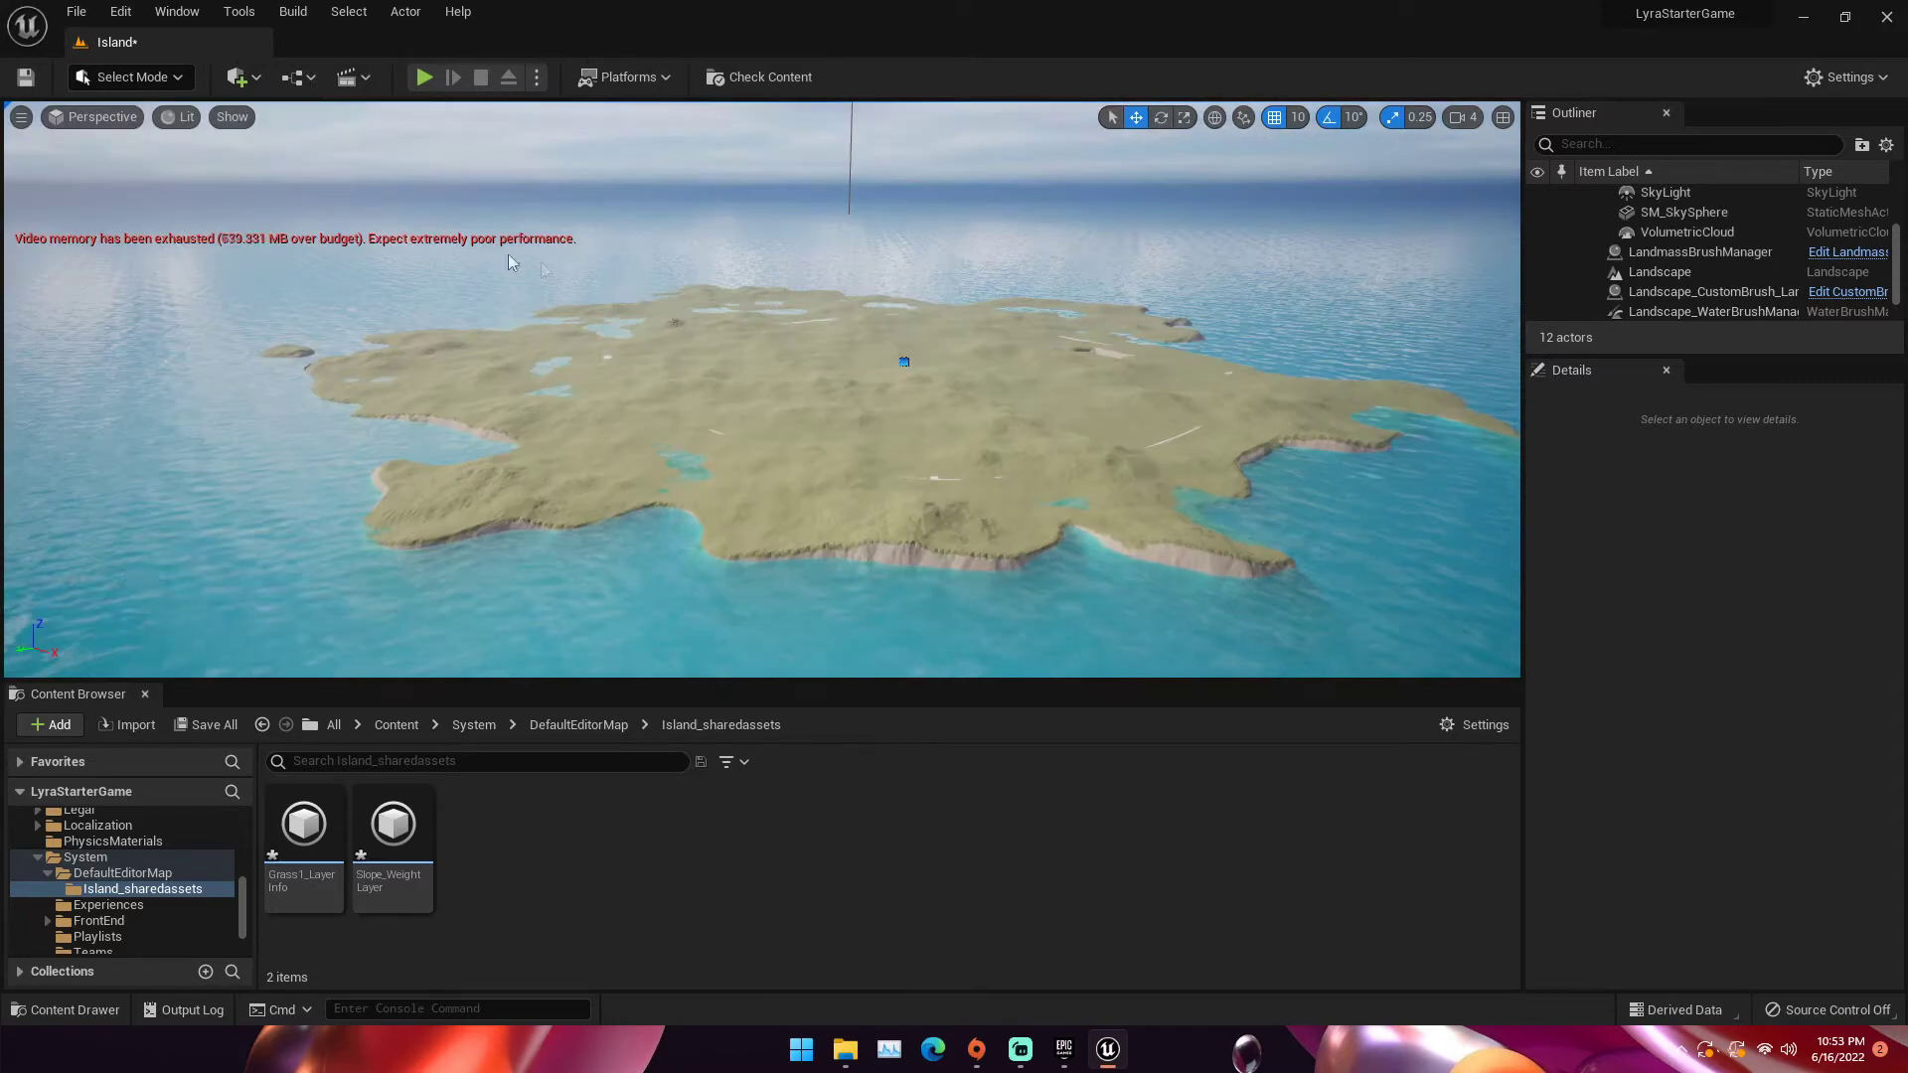
pyautogui.click(905, 359)
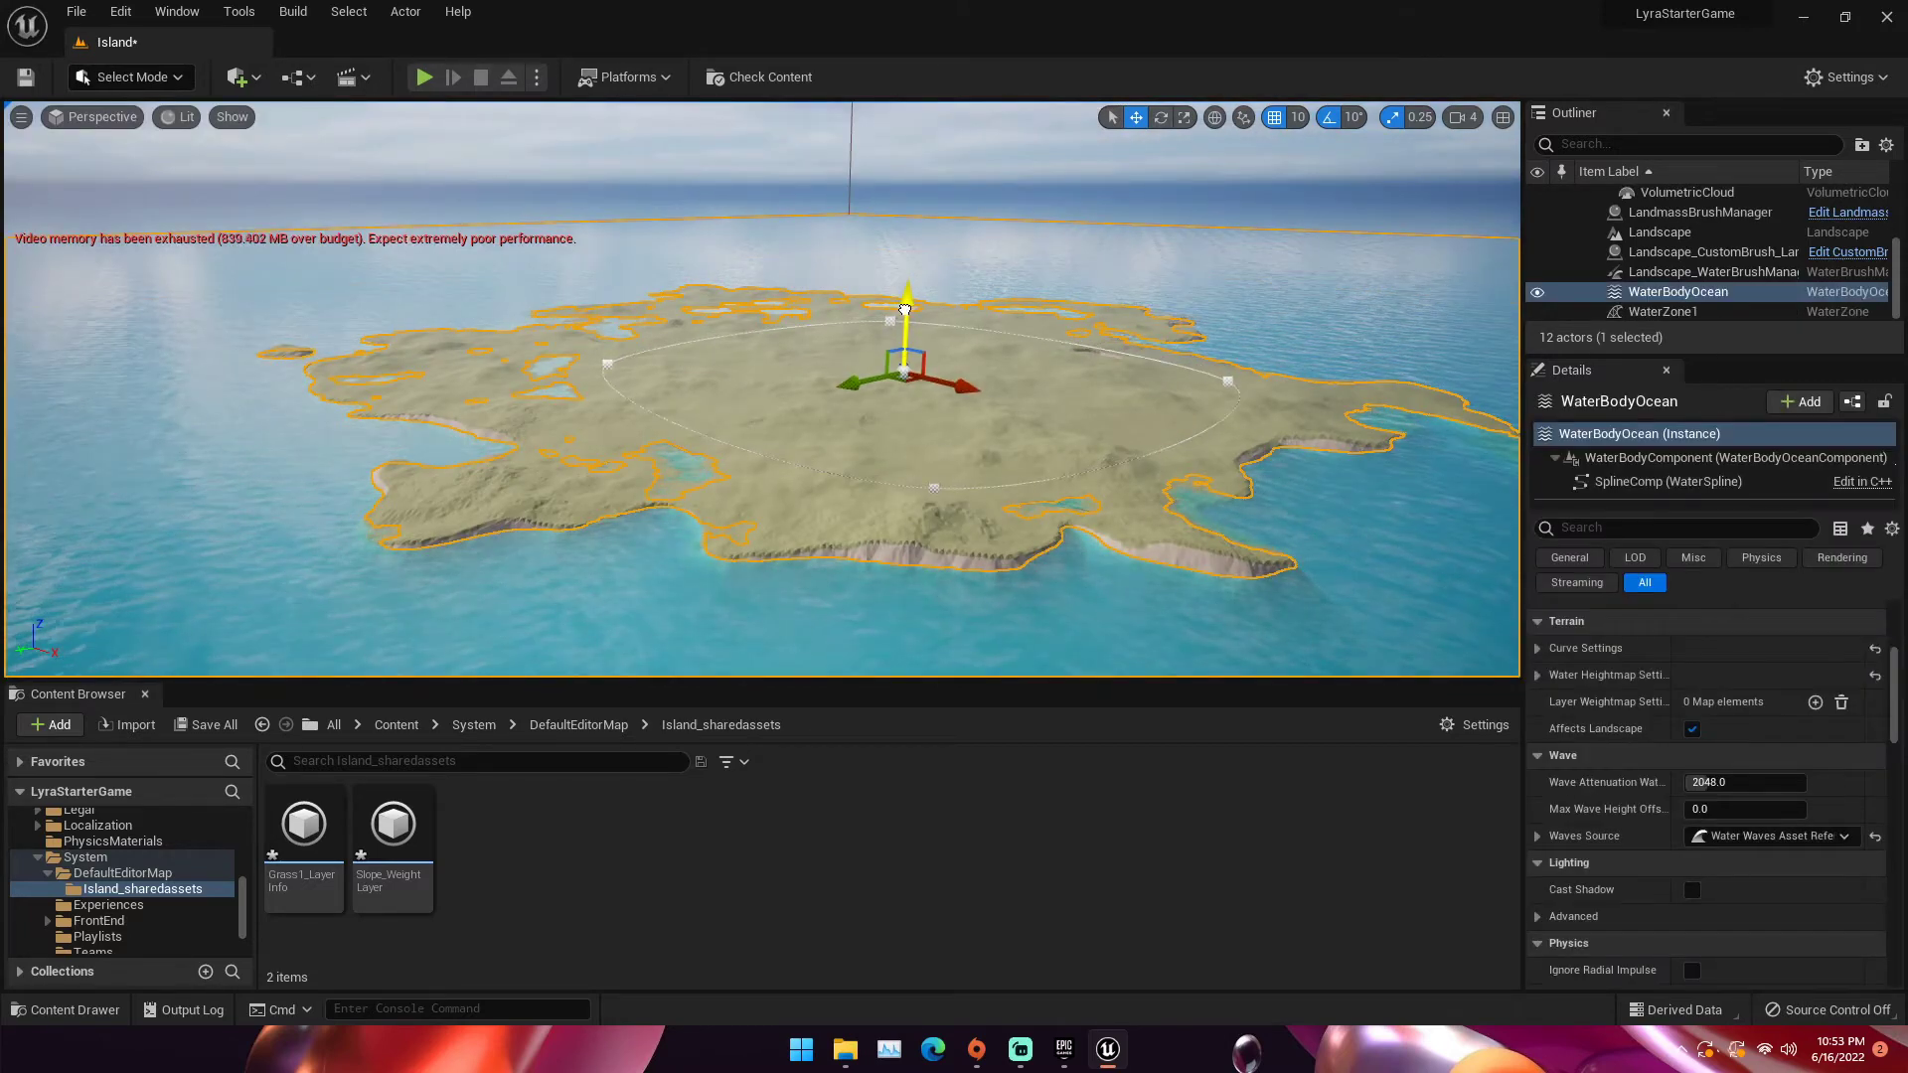
pyautogui.moveTo(905, 312); pyautogui.dragTo(902, 321)
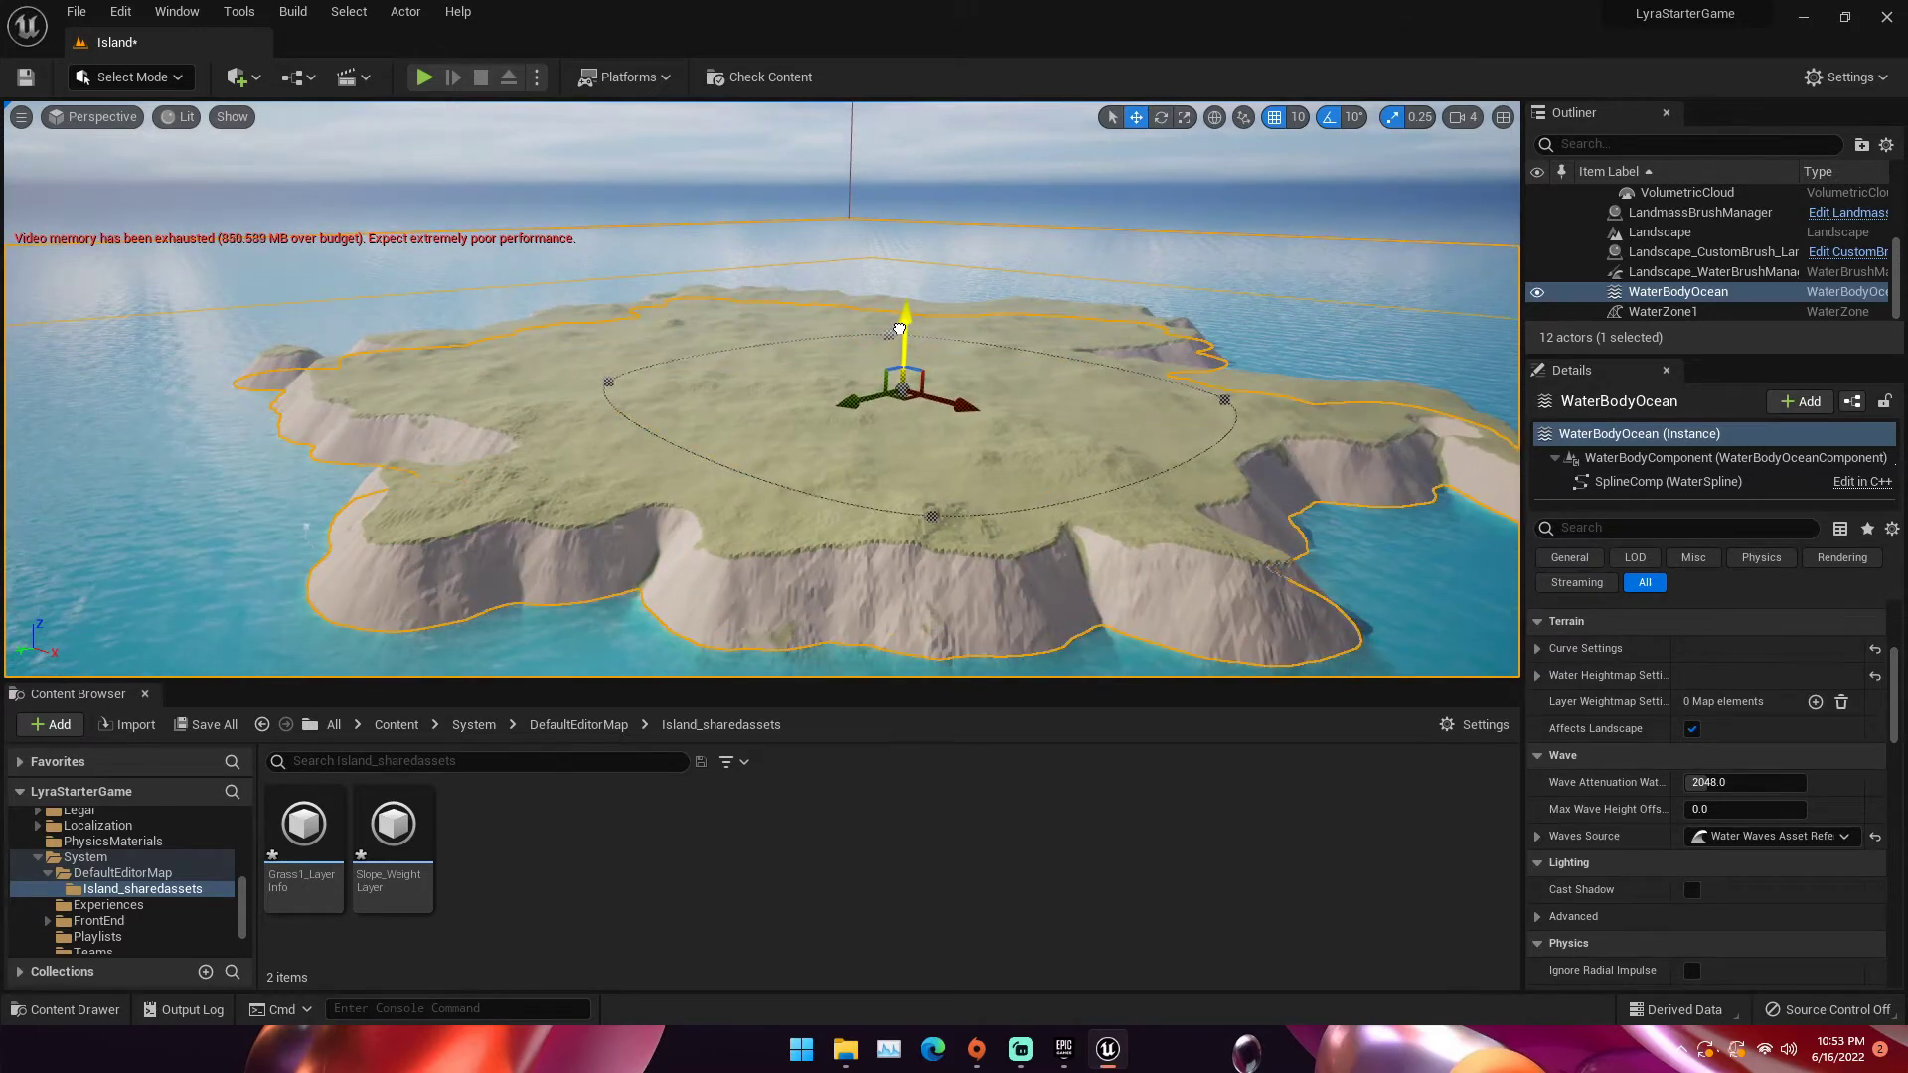
pyautogui.moveTo(899, 321); pyautogui.dragTo(884, 378, button='right')
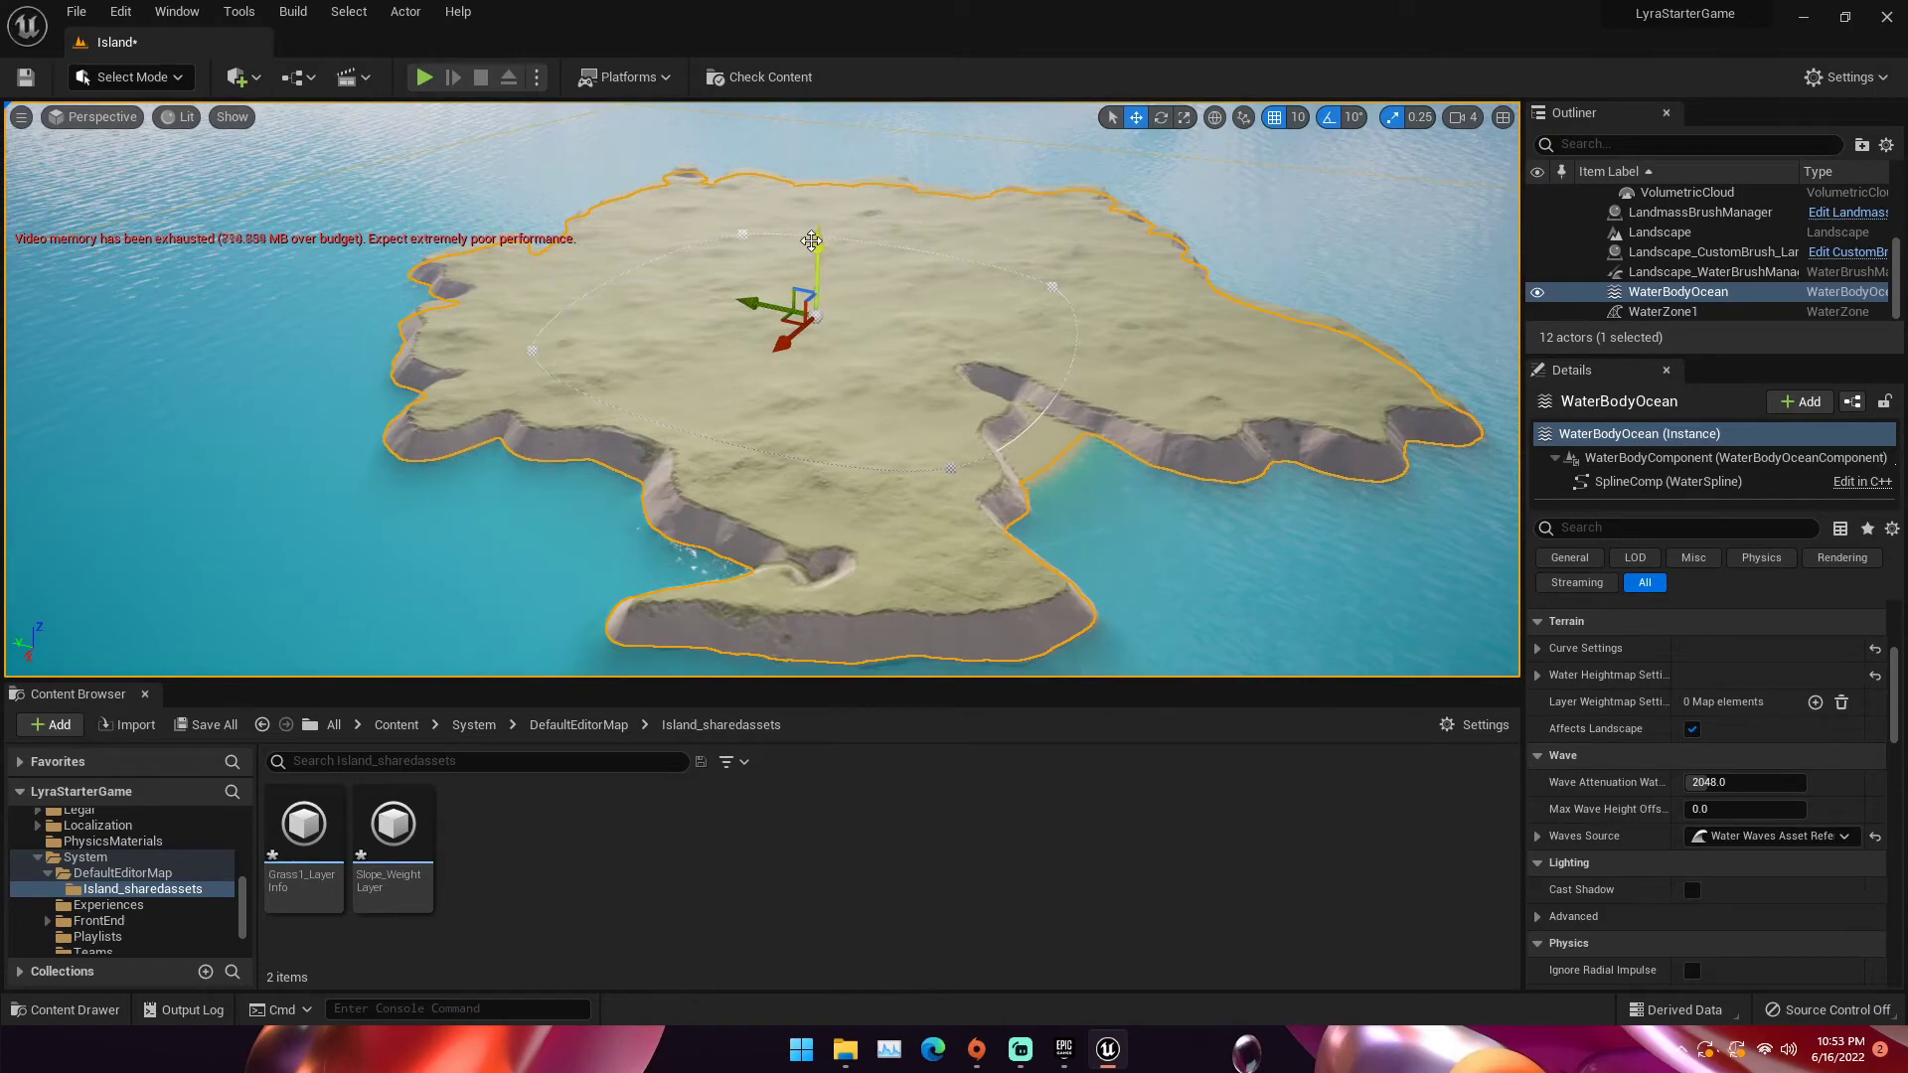
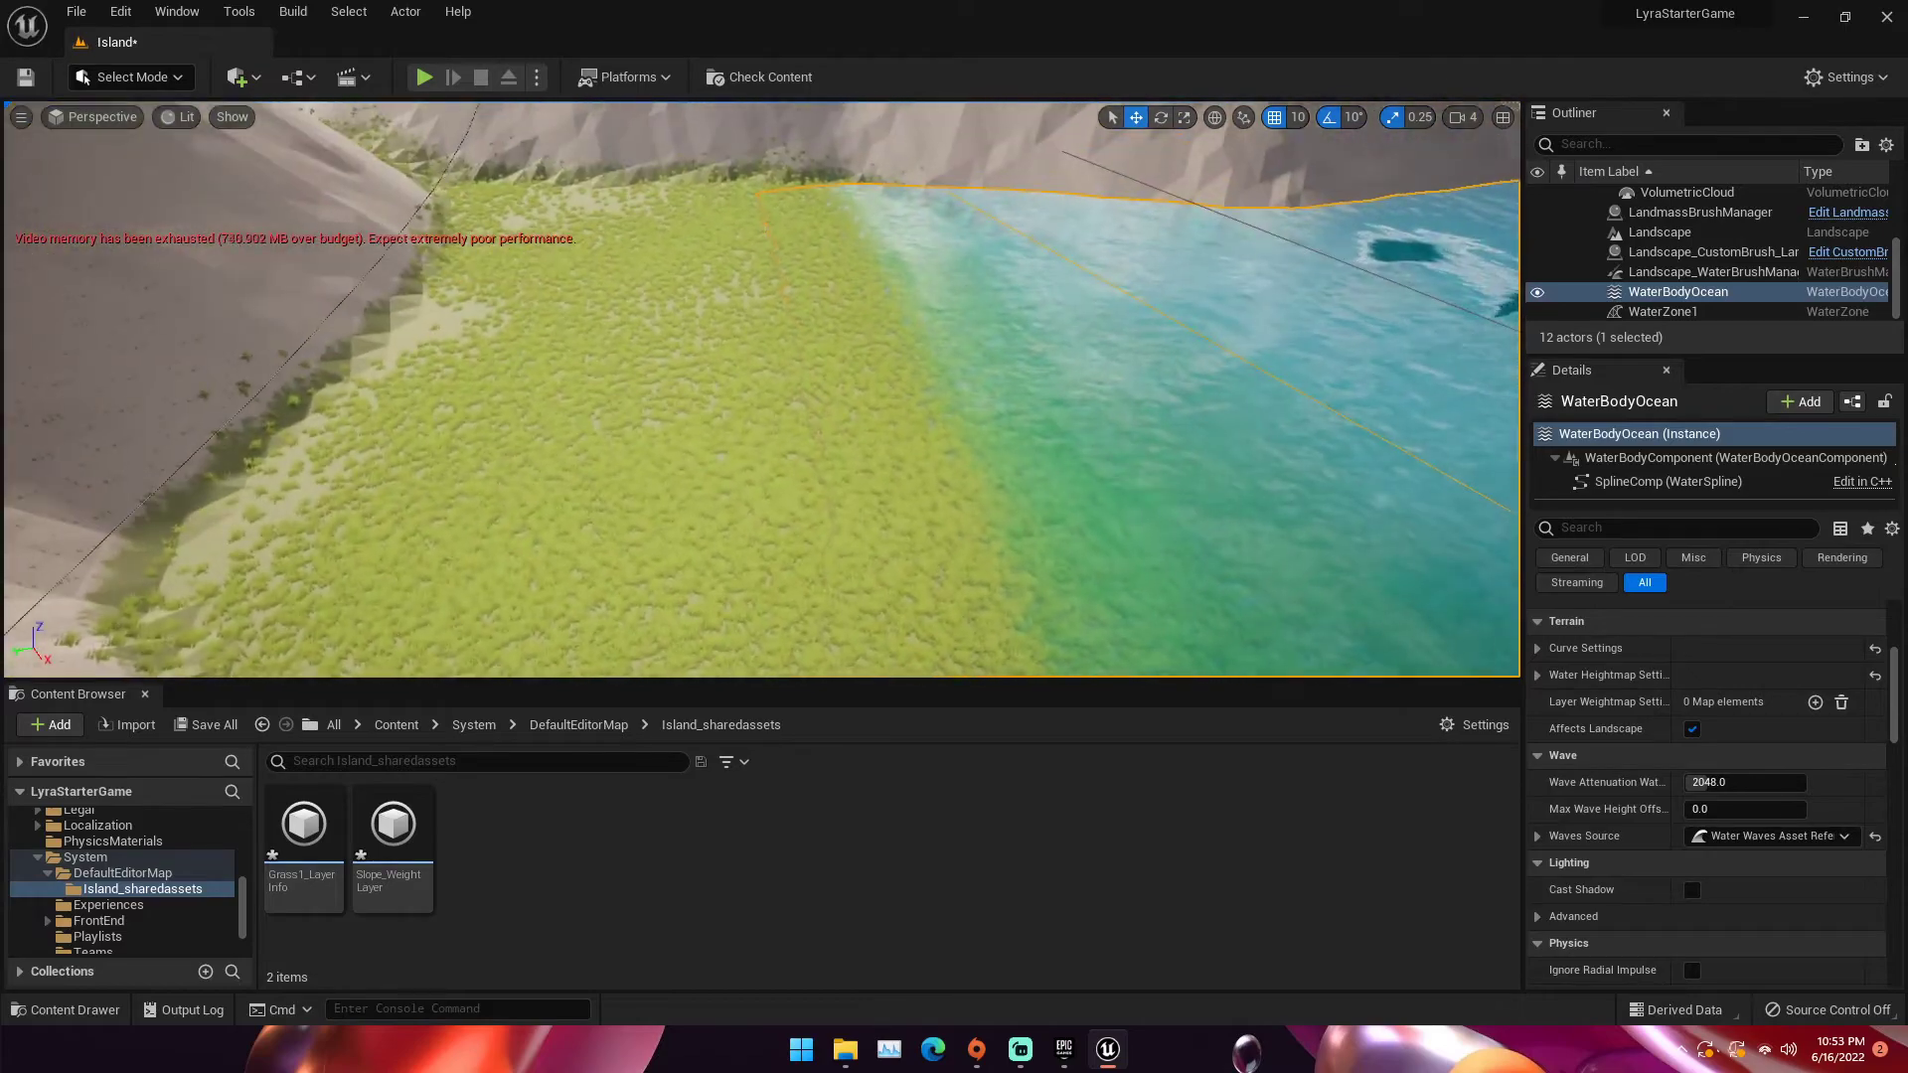
pyautogui.moveTo(761, 389); pyautogui.dragTo(855, 417, button='right')
pyautogui.moveTo(667, 331); pyautogui.dragTo(616, 330, button='right')
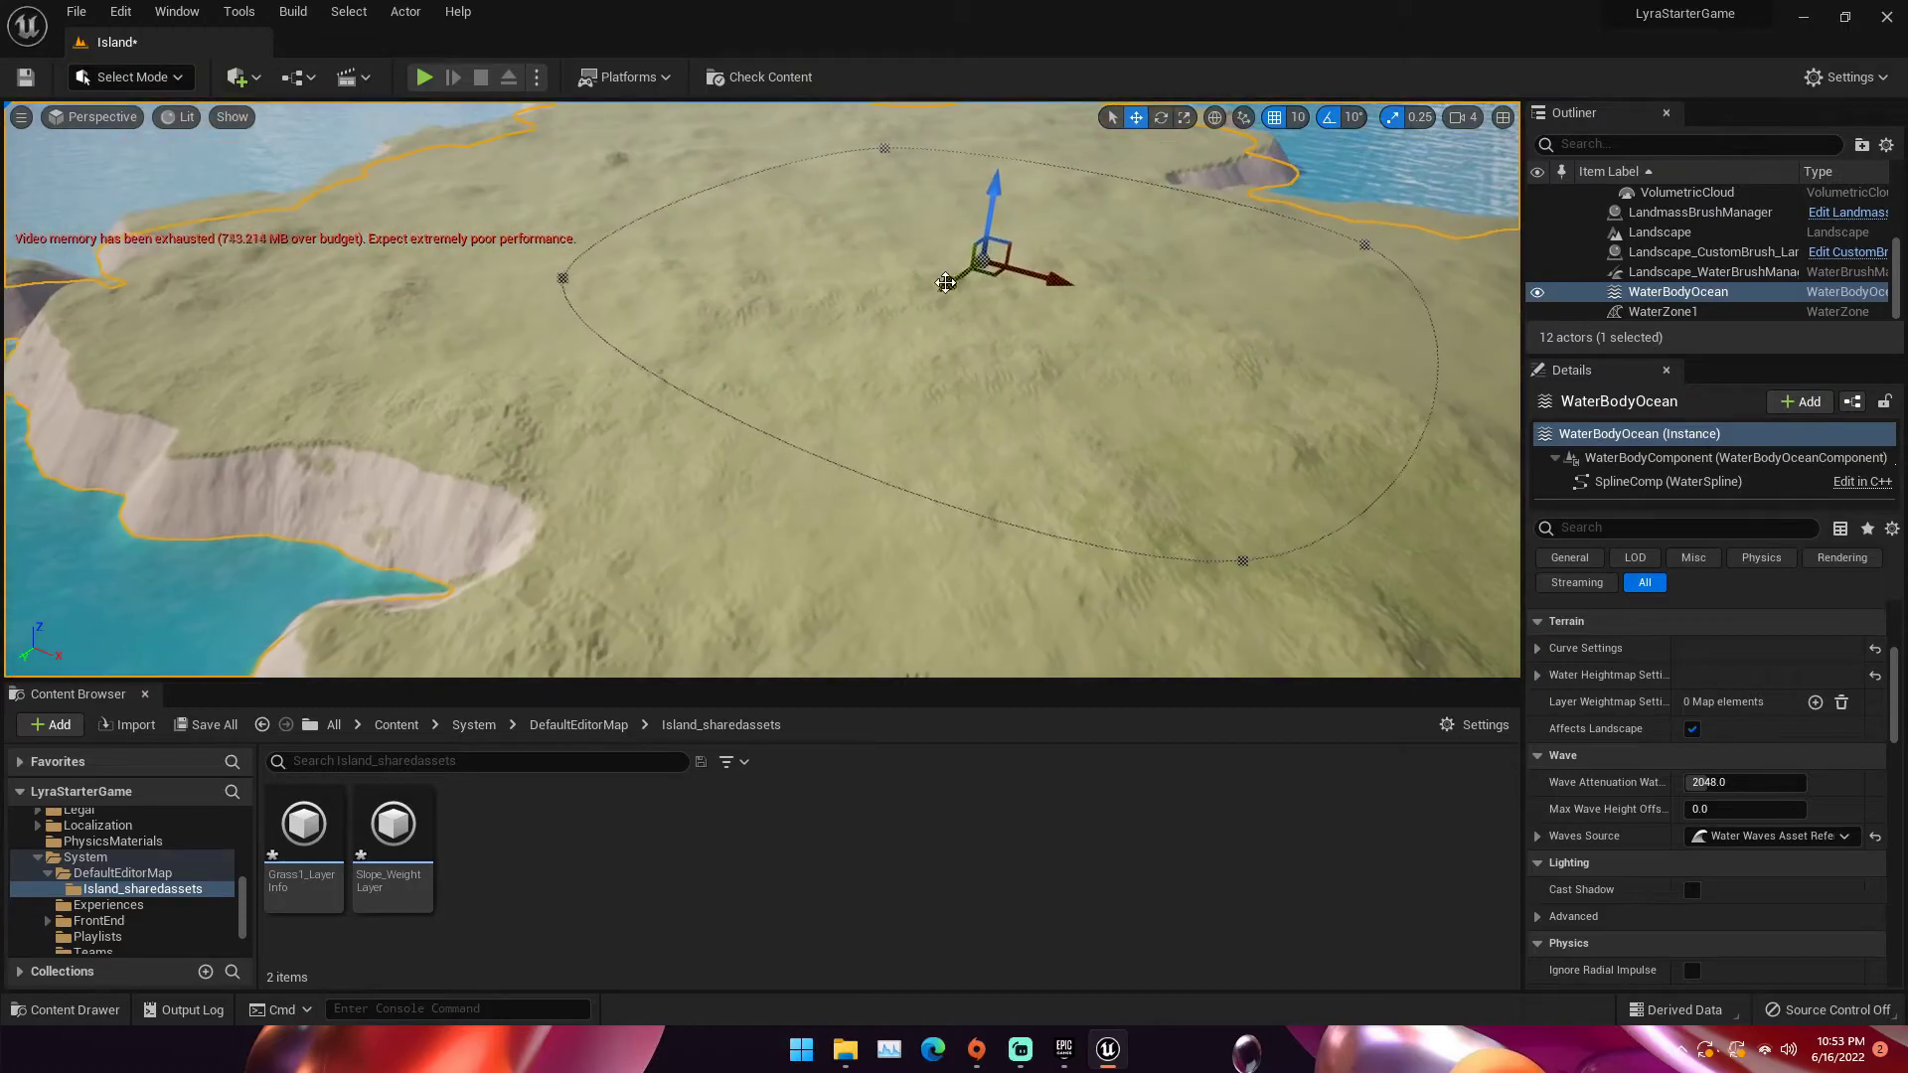
# Return to landscape editing and create a new edit layer named Hills above Water
pyautogui.click(154, 88)
pyautogui.click(162, 144)
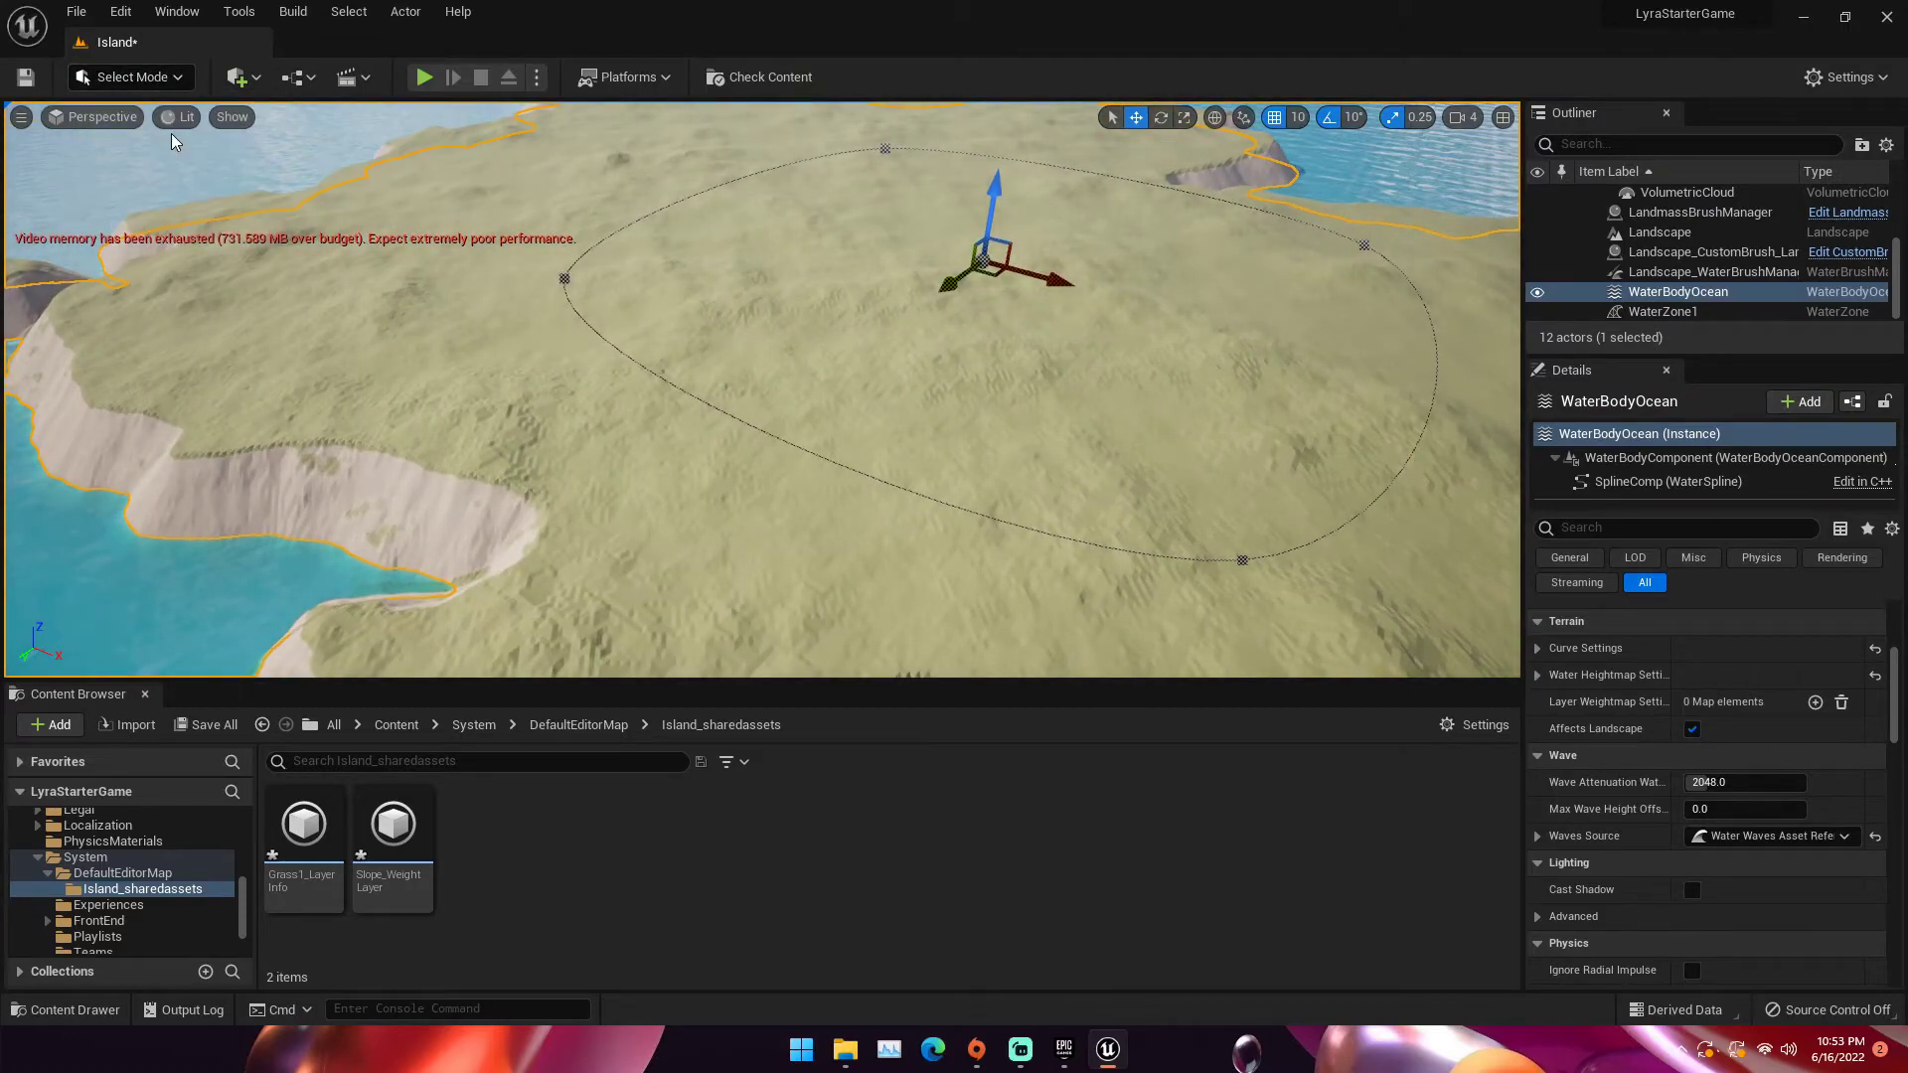
pyautogui.rightClick(88, 516)
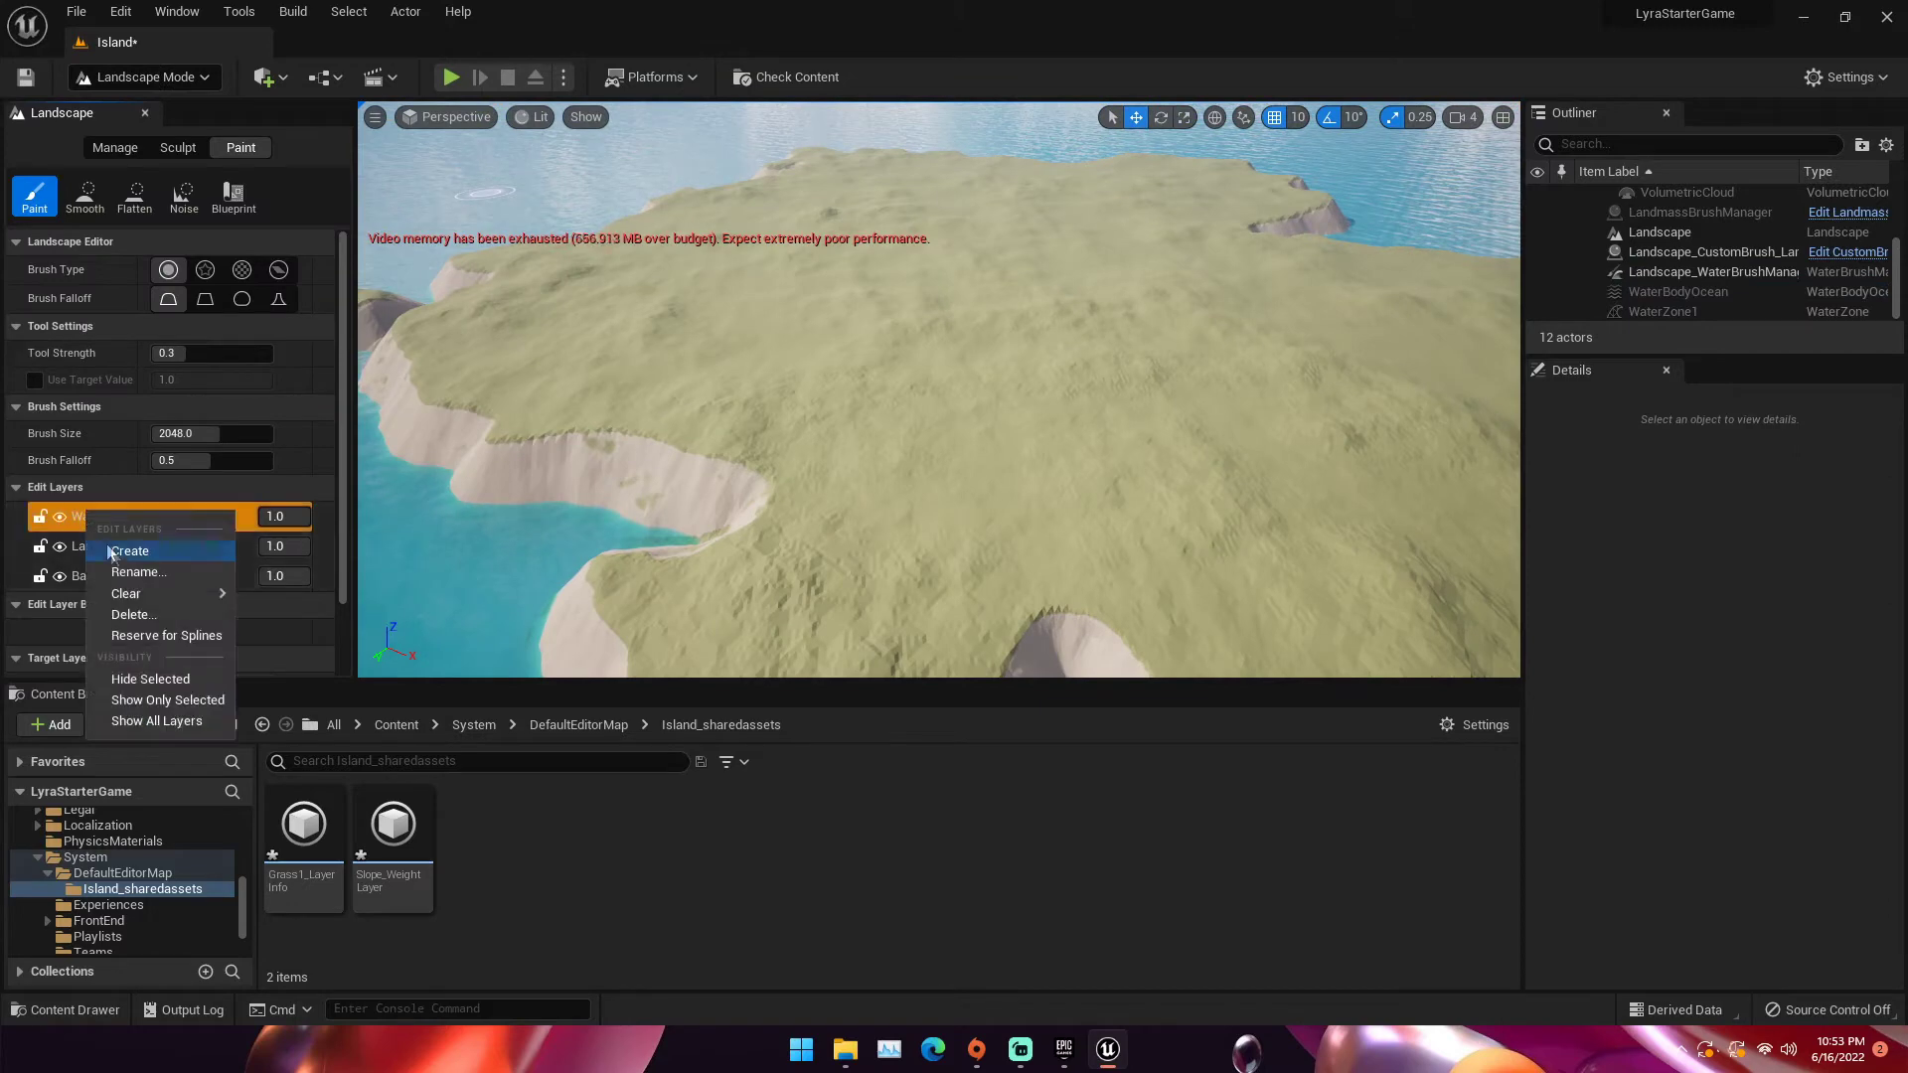
pyautogui.click(119, 553)
pyautogui.rightClick(112, 516)
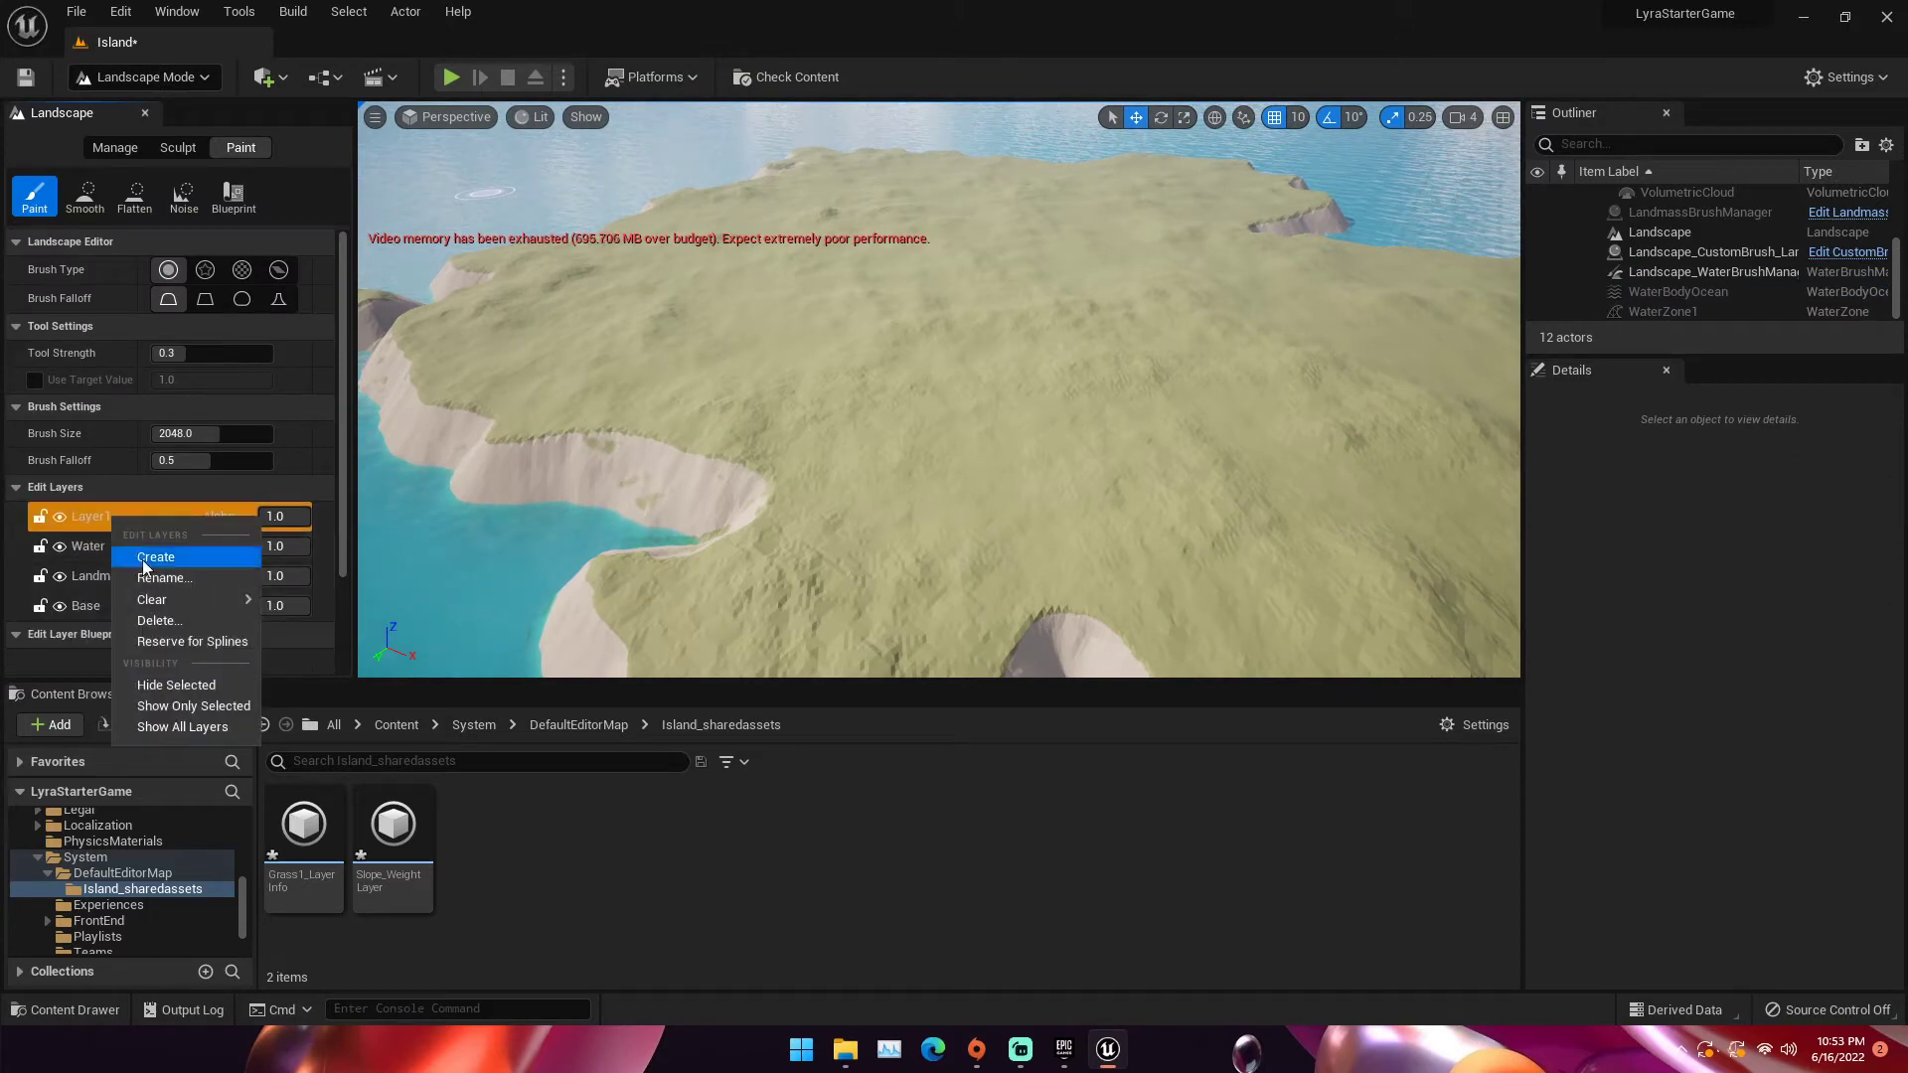
pyautogui.click(153, 574)
pyautogui.write('Hills')
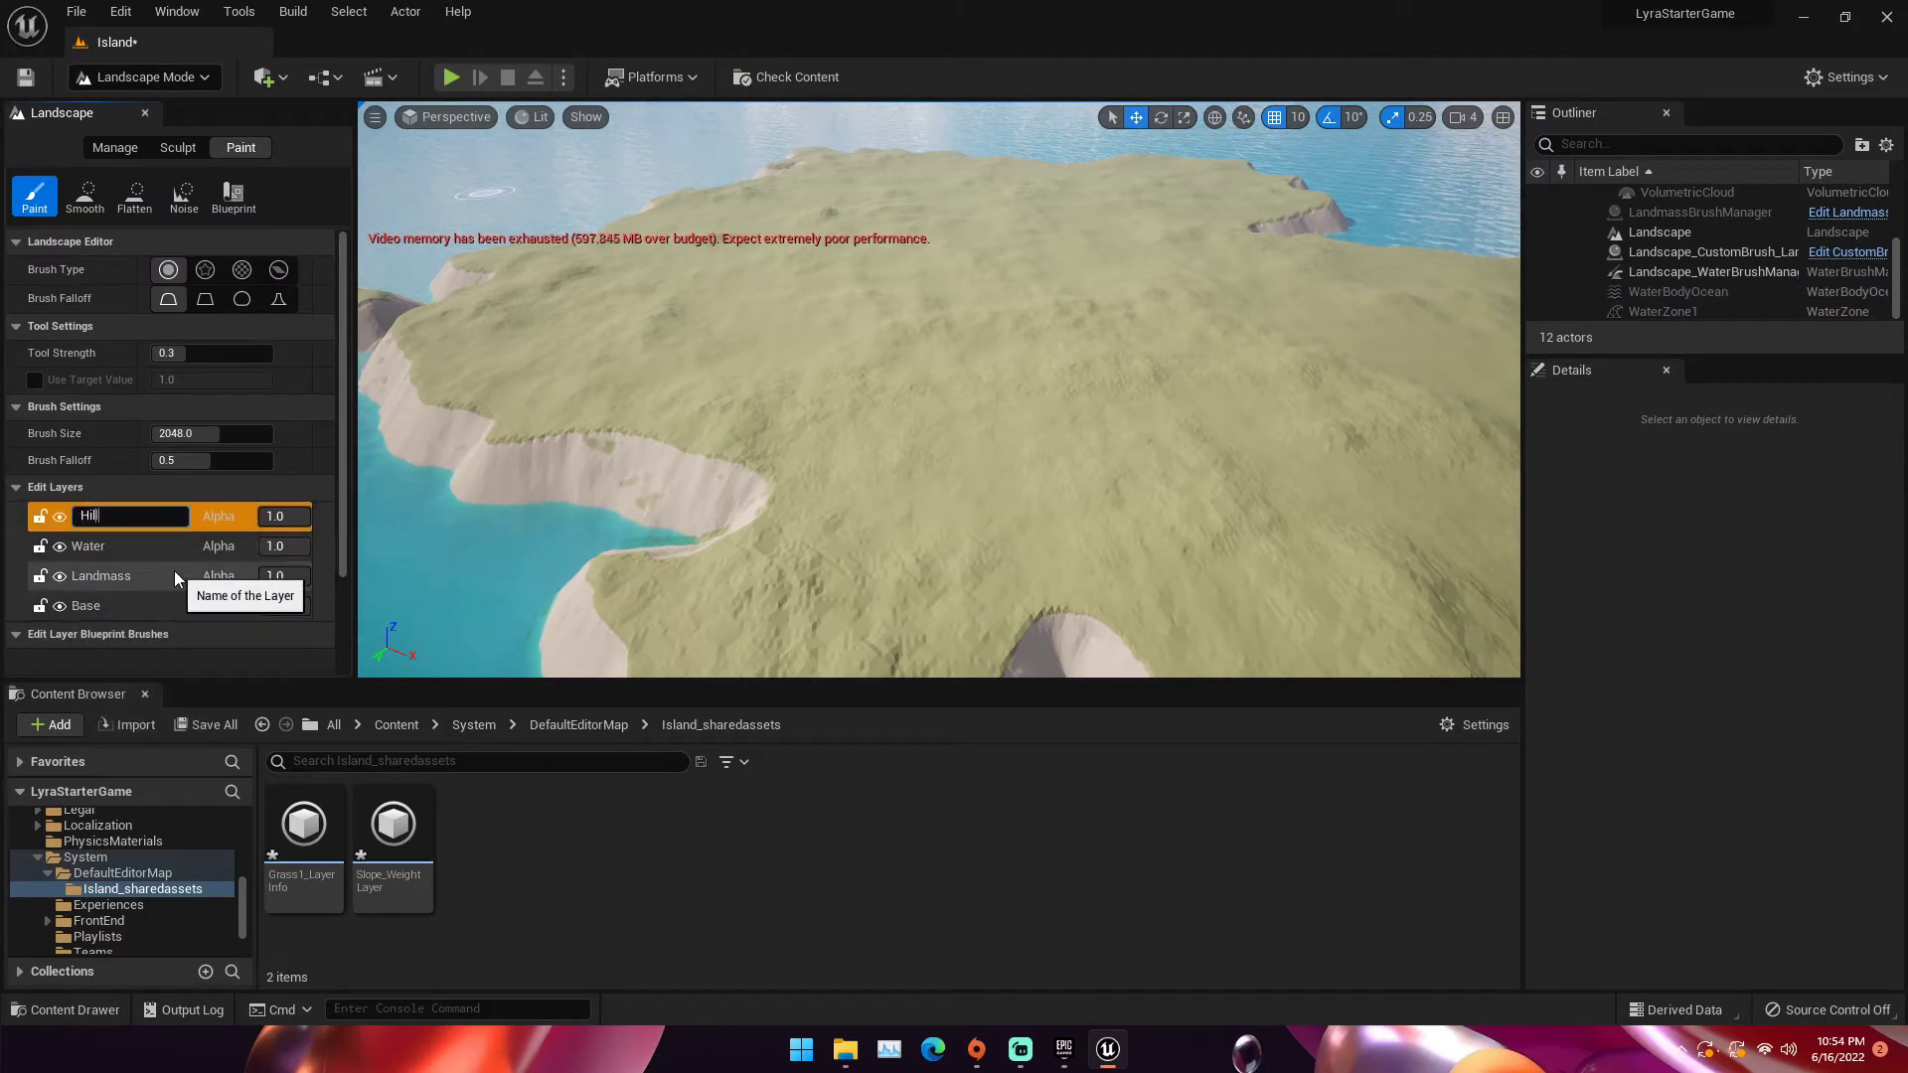
pyautogui.press('Return')
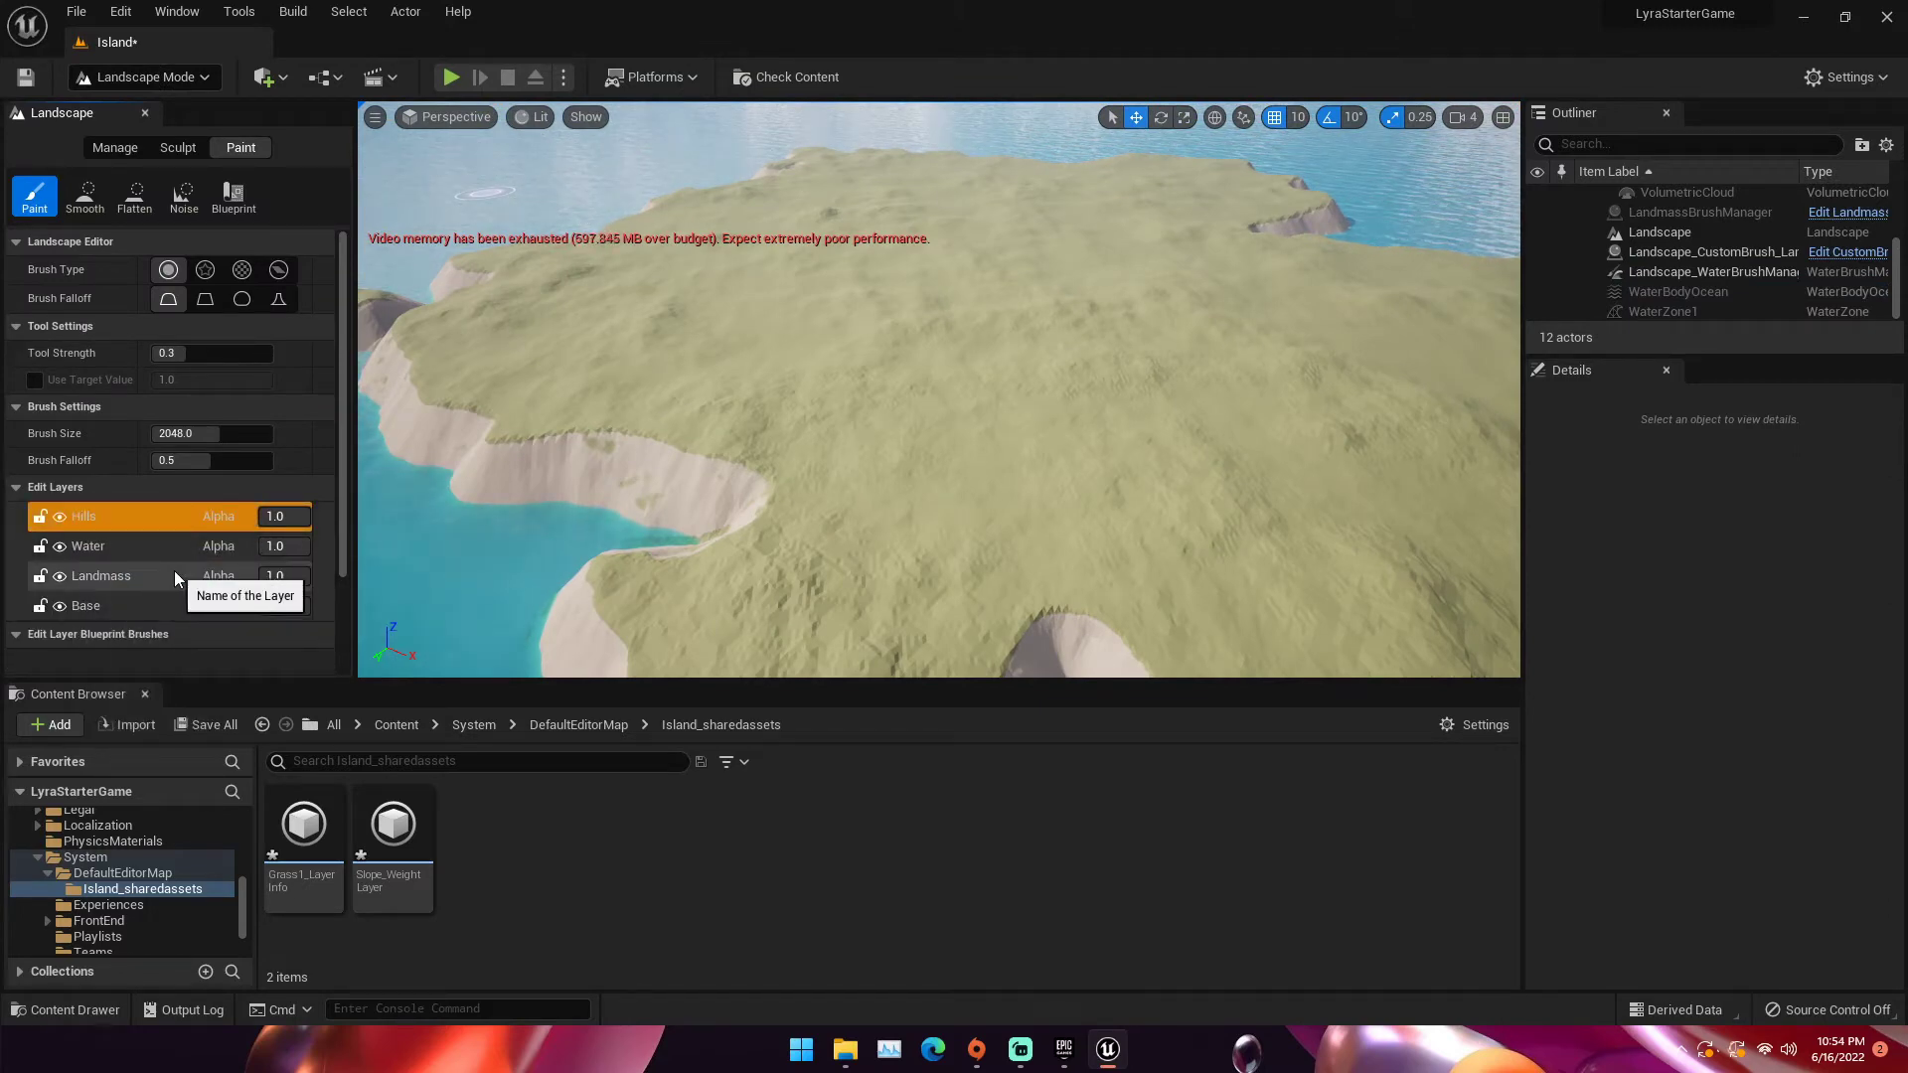
# Place a CustomBrush_Landmass blueprint brush on the island's grassy area in the Hills layer
pyautogui.click(163, 149)
pyautogui.click(232, 242)
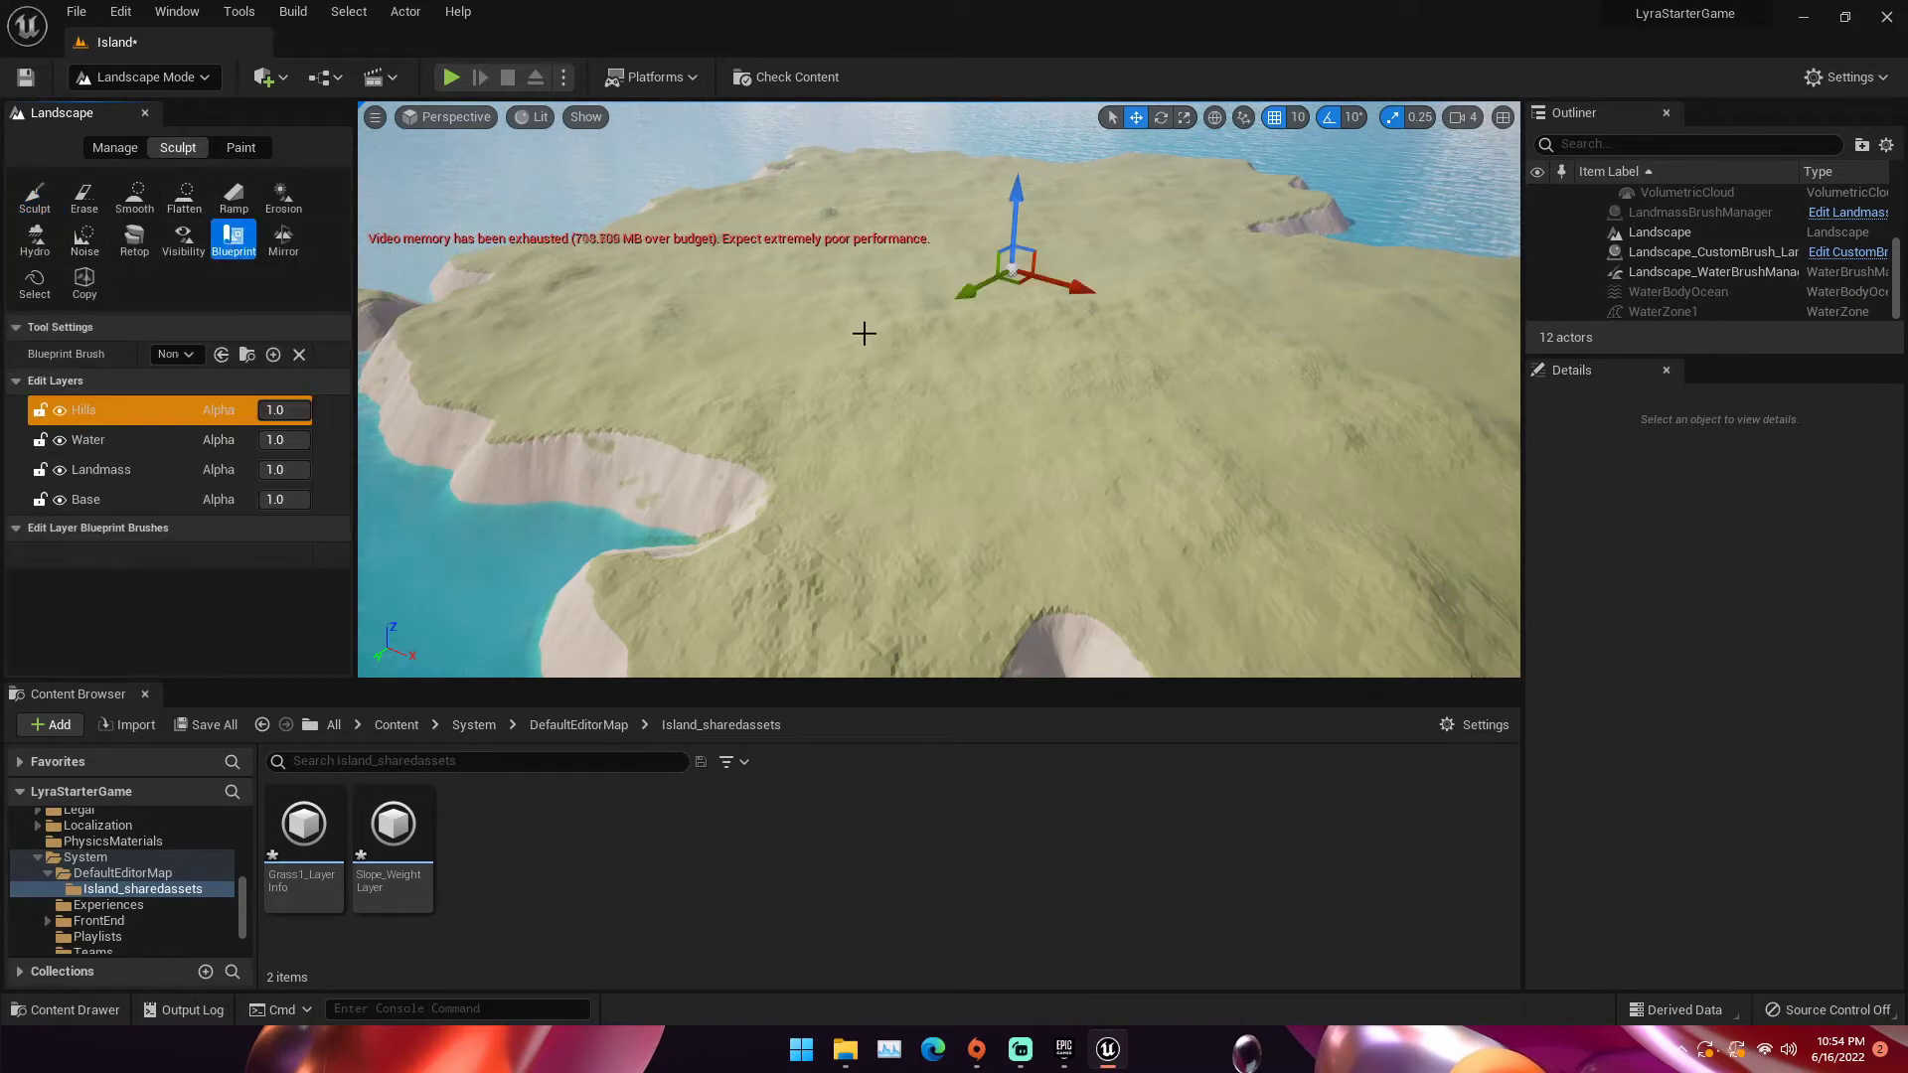
pyautogui.click(171, 355)
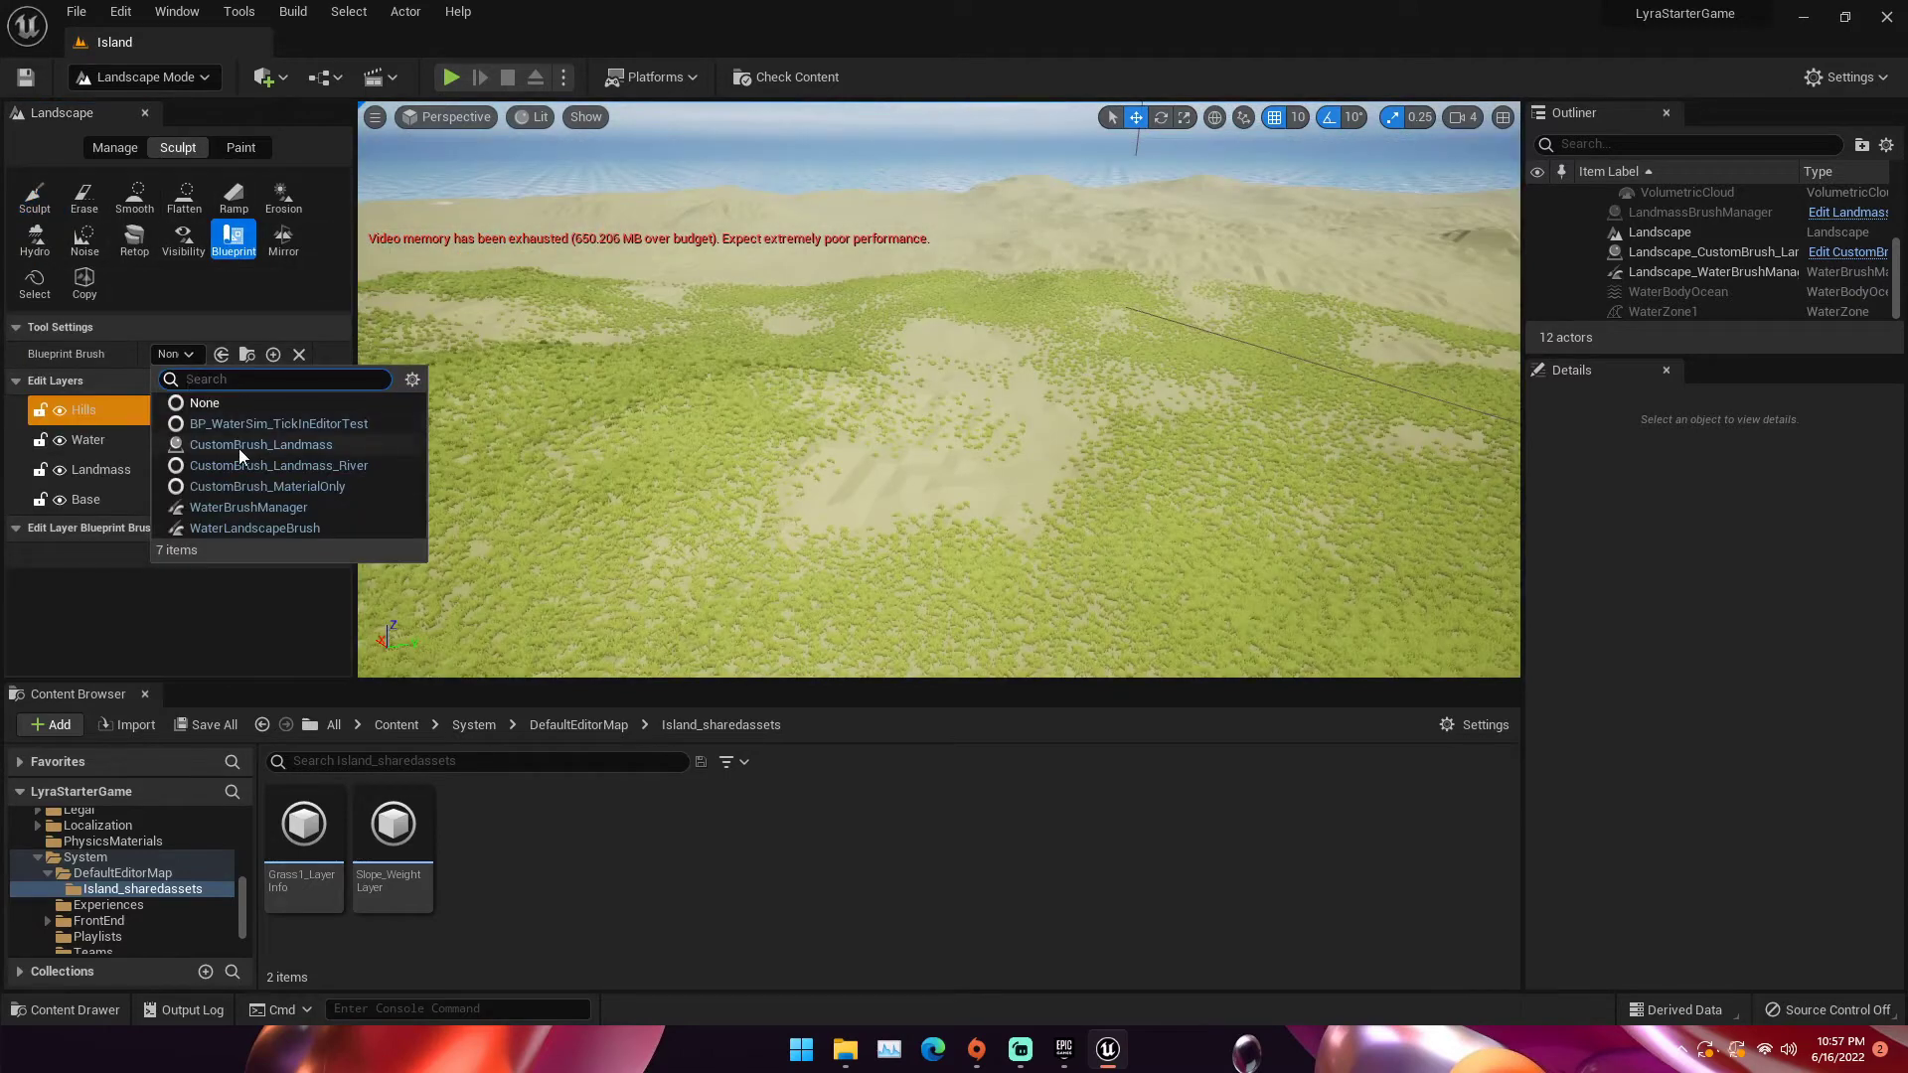
pyautogui.click(238, 449)
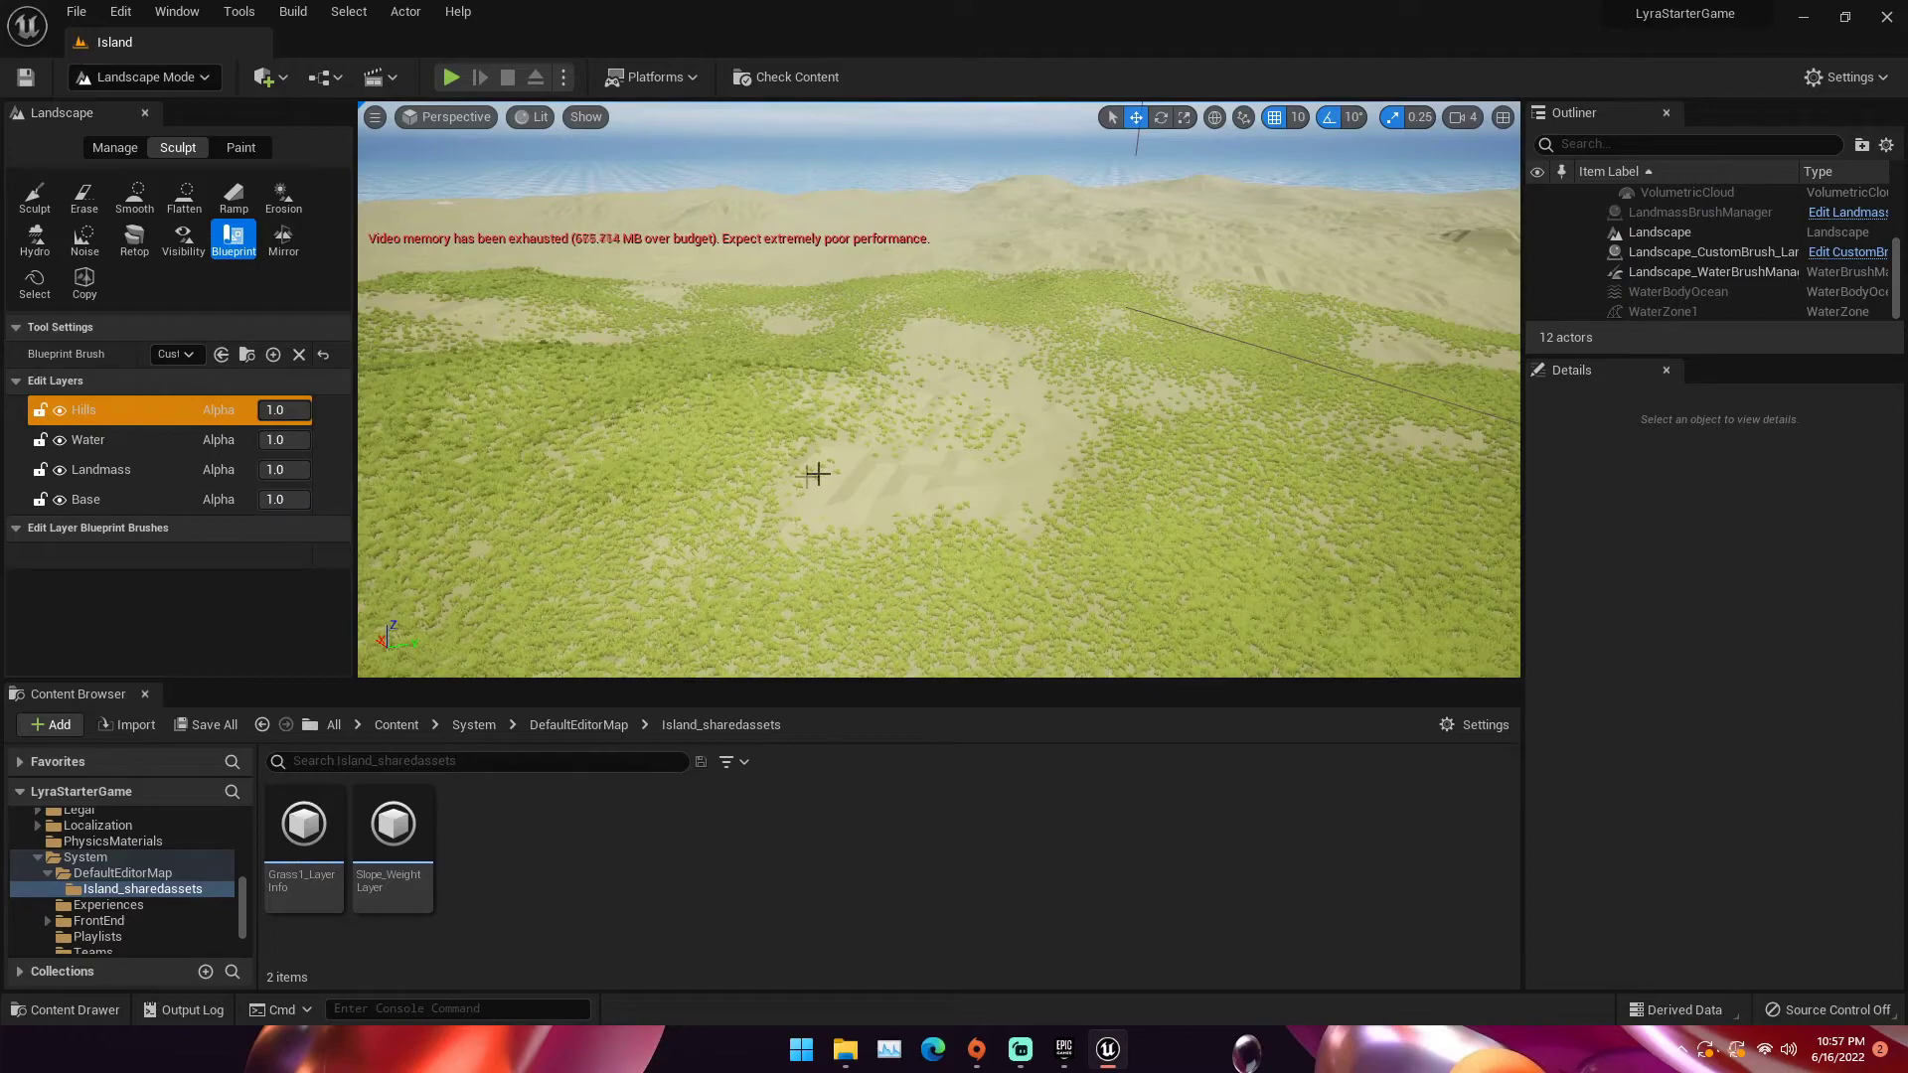
pyautogui.click(840, 452)
pyautogui.moveTo(852, 450)
pyautogui.mouseDown(button='right')
pyautogui.moveTo(517, 463)
pyautogui.moveTo(755, 381)
pyautogui.moveTo(825, 383)
pyautogui.moveTo(835, 447)
pyautogui.moveTo(878, 287)
pyautogui.moveTo(1130, 312)
pyautogui.mouseUp(button='right')
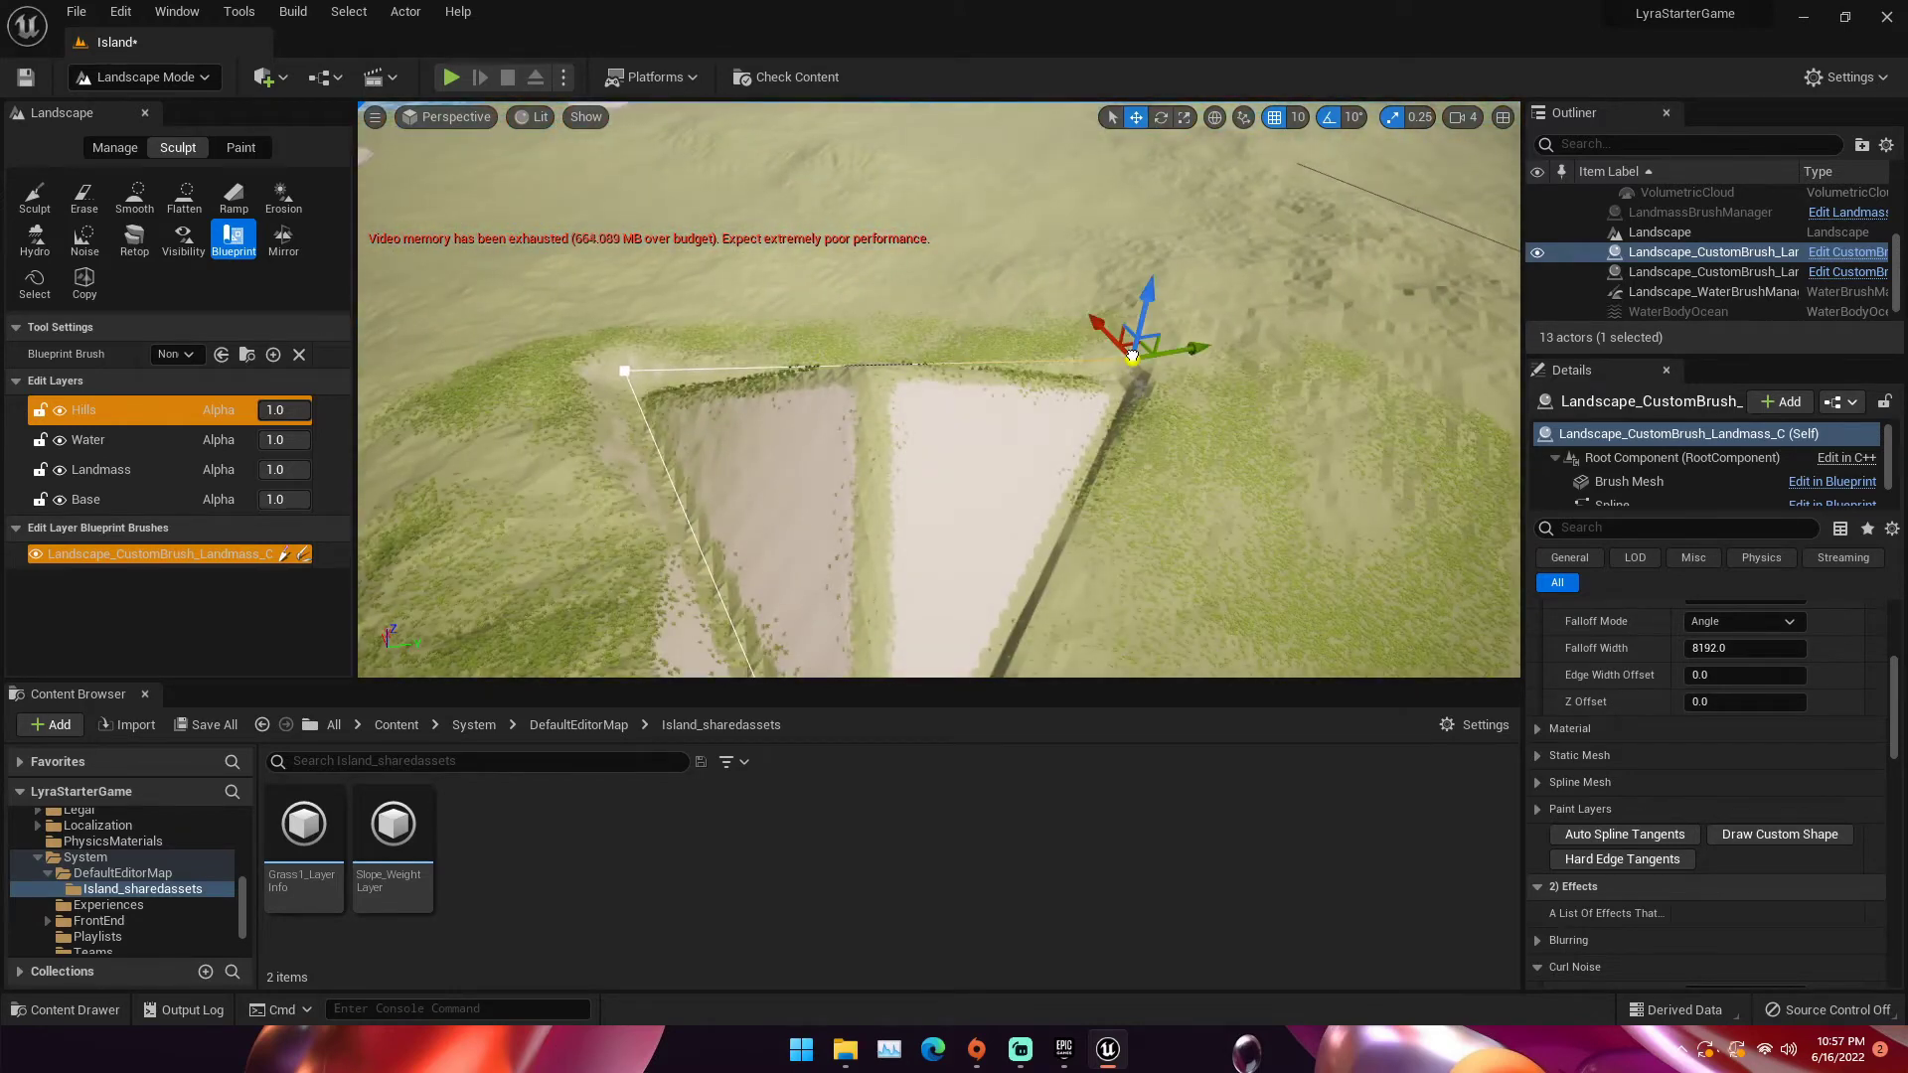
# Set the new landmass brush's curl noise to Curl 1 Strength 0.36 and Curl 2 Strength 0.28
pyautogui.scroll(-5, 1132, 356)
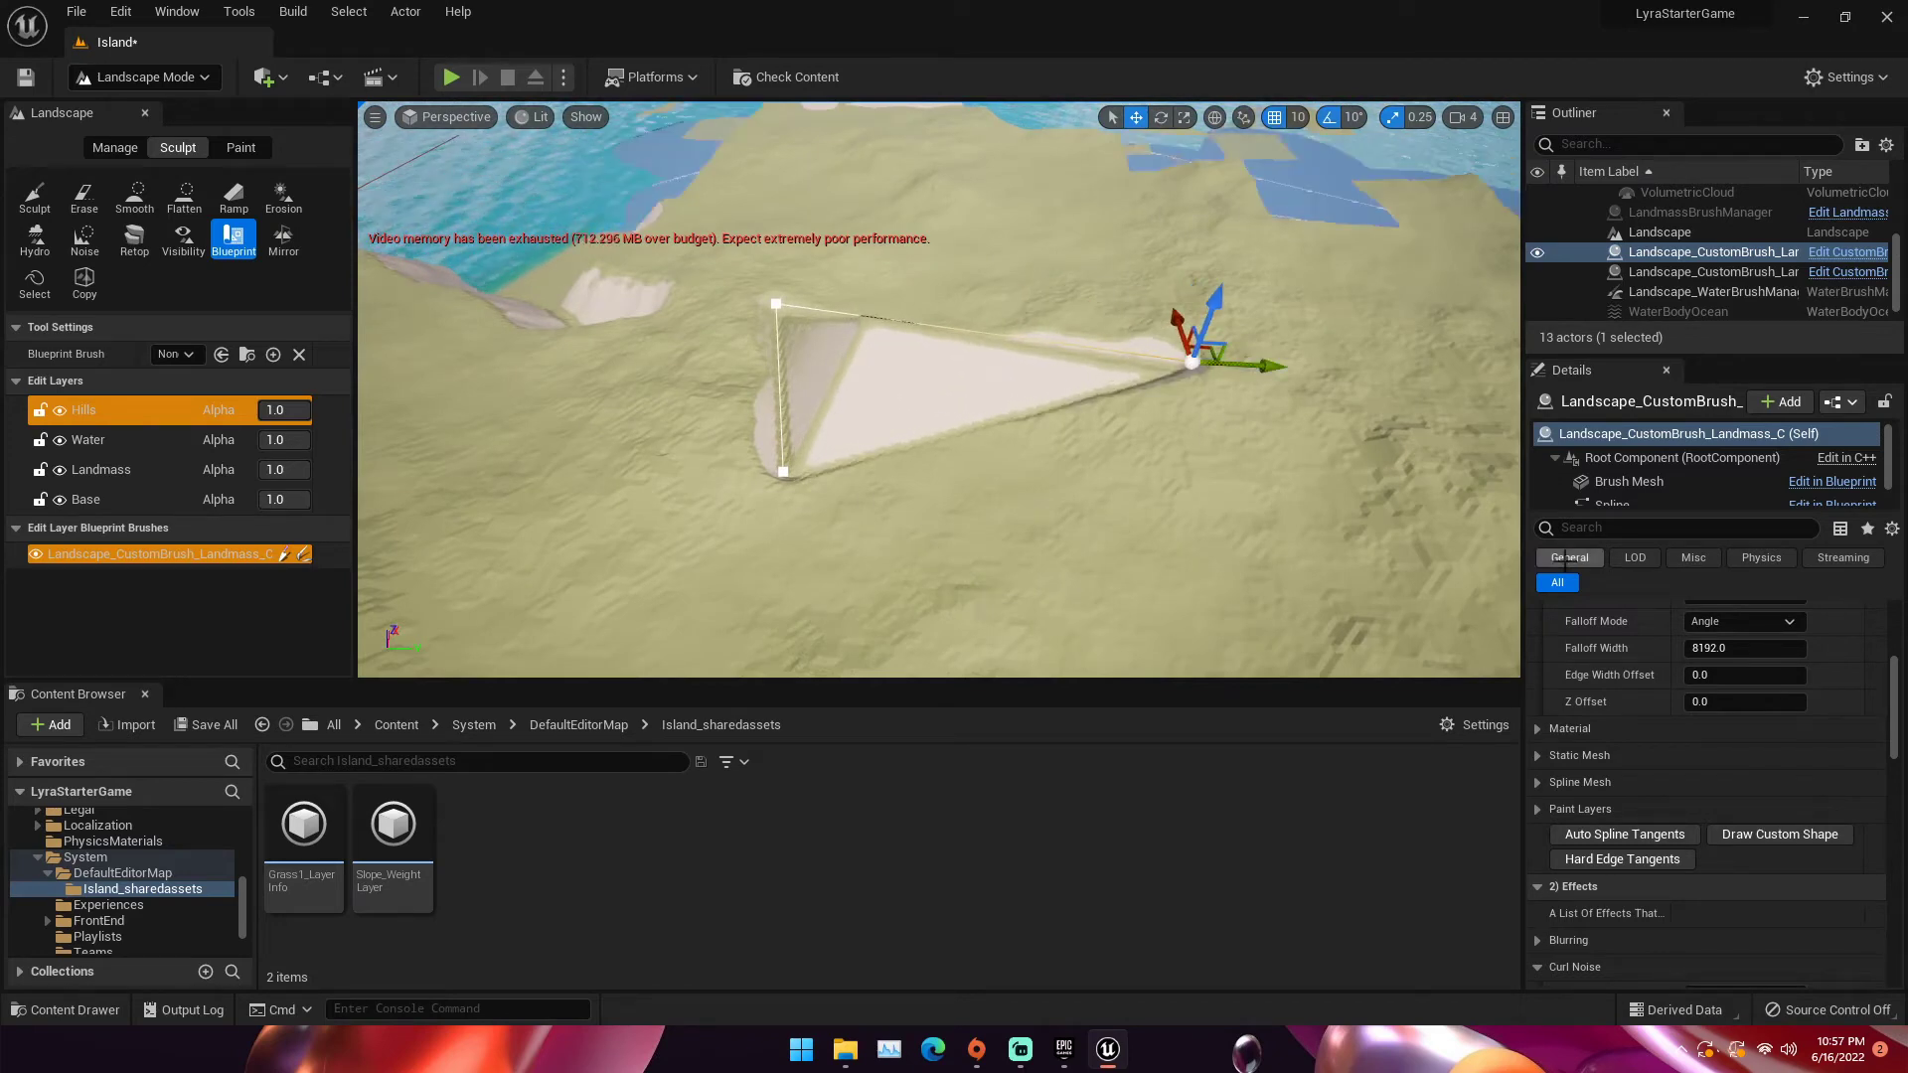
pyautogui.scroll(3, 1626, 656)
pyautogui.scroll(-2, 1626, 656)
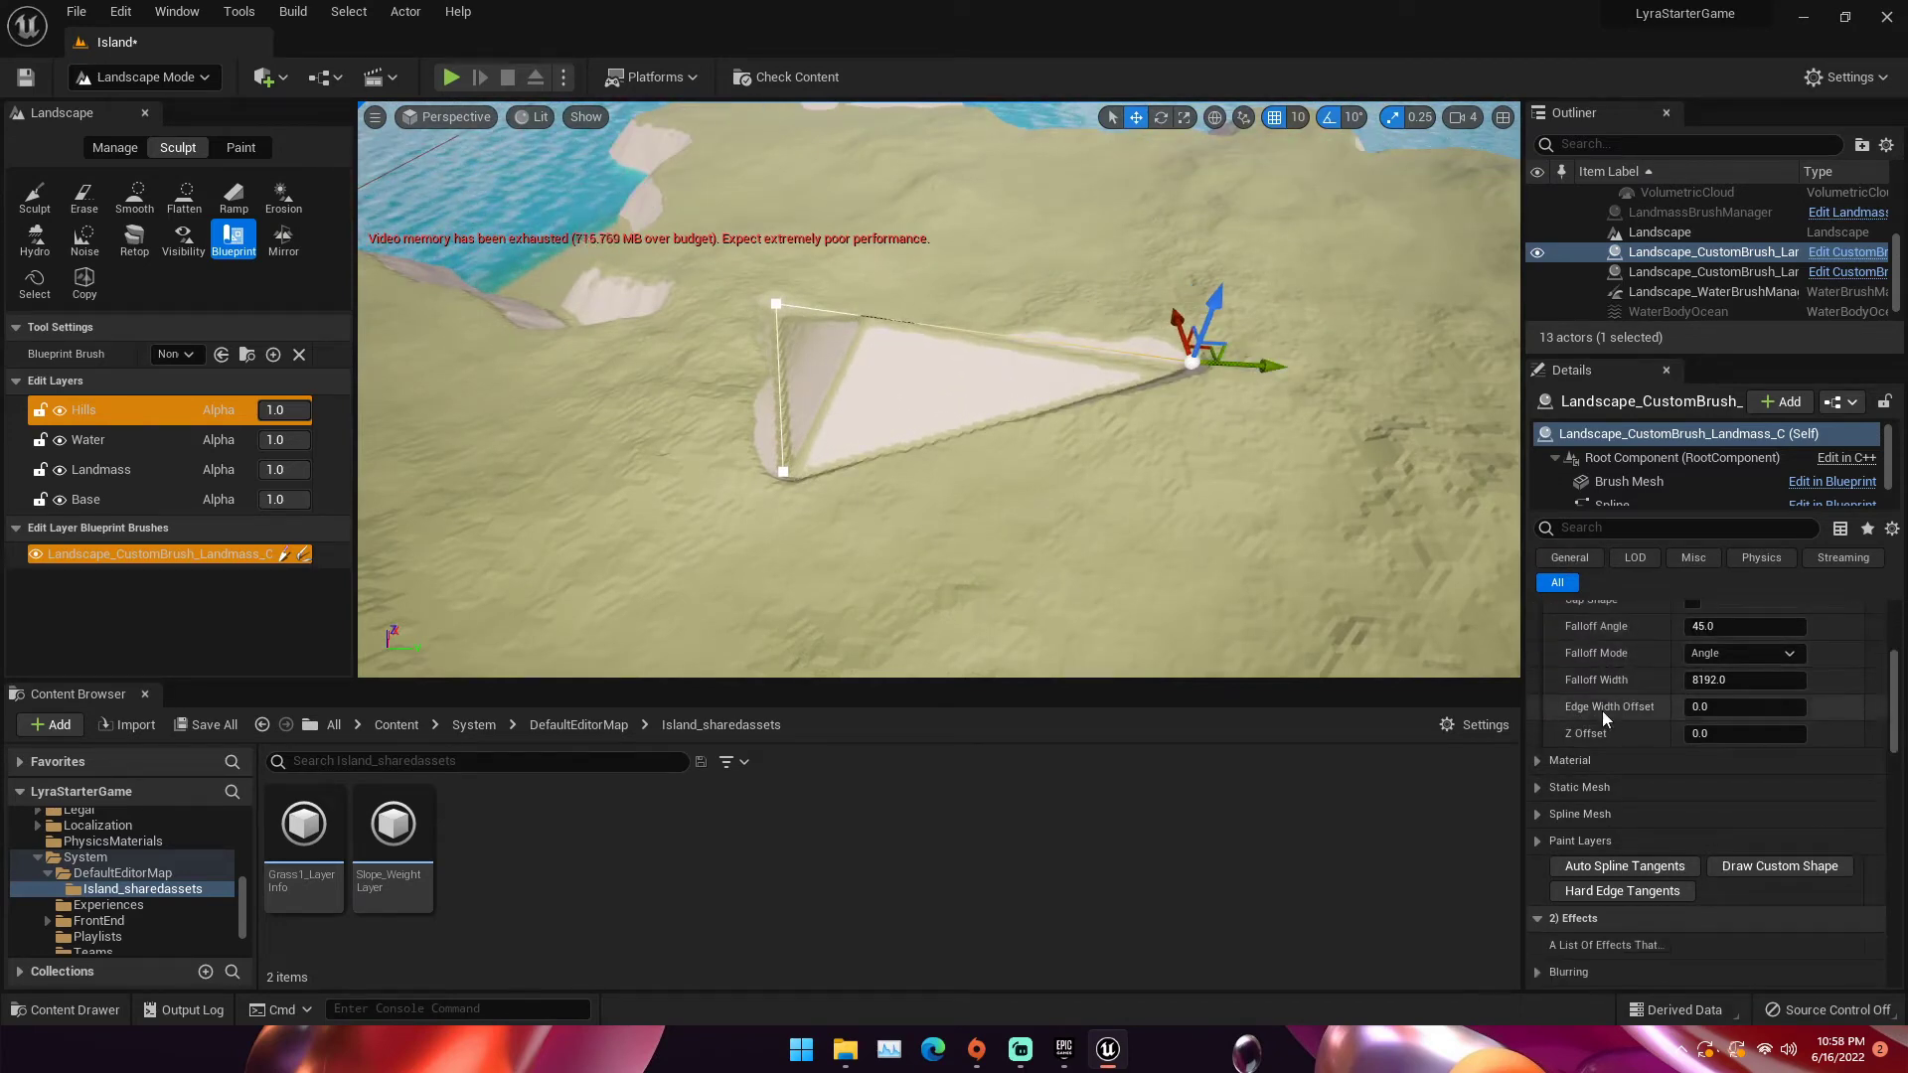
pyautogui.scroll(4, 1602, 712)
pyautogui.scroll(-4, 1602, 711)
pyautogui.scroll(-4, 1600, 712)
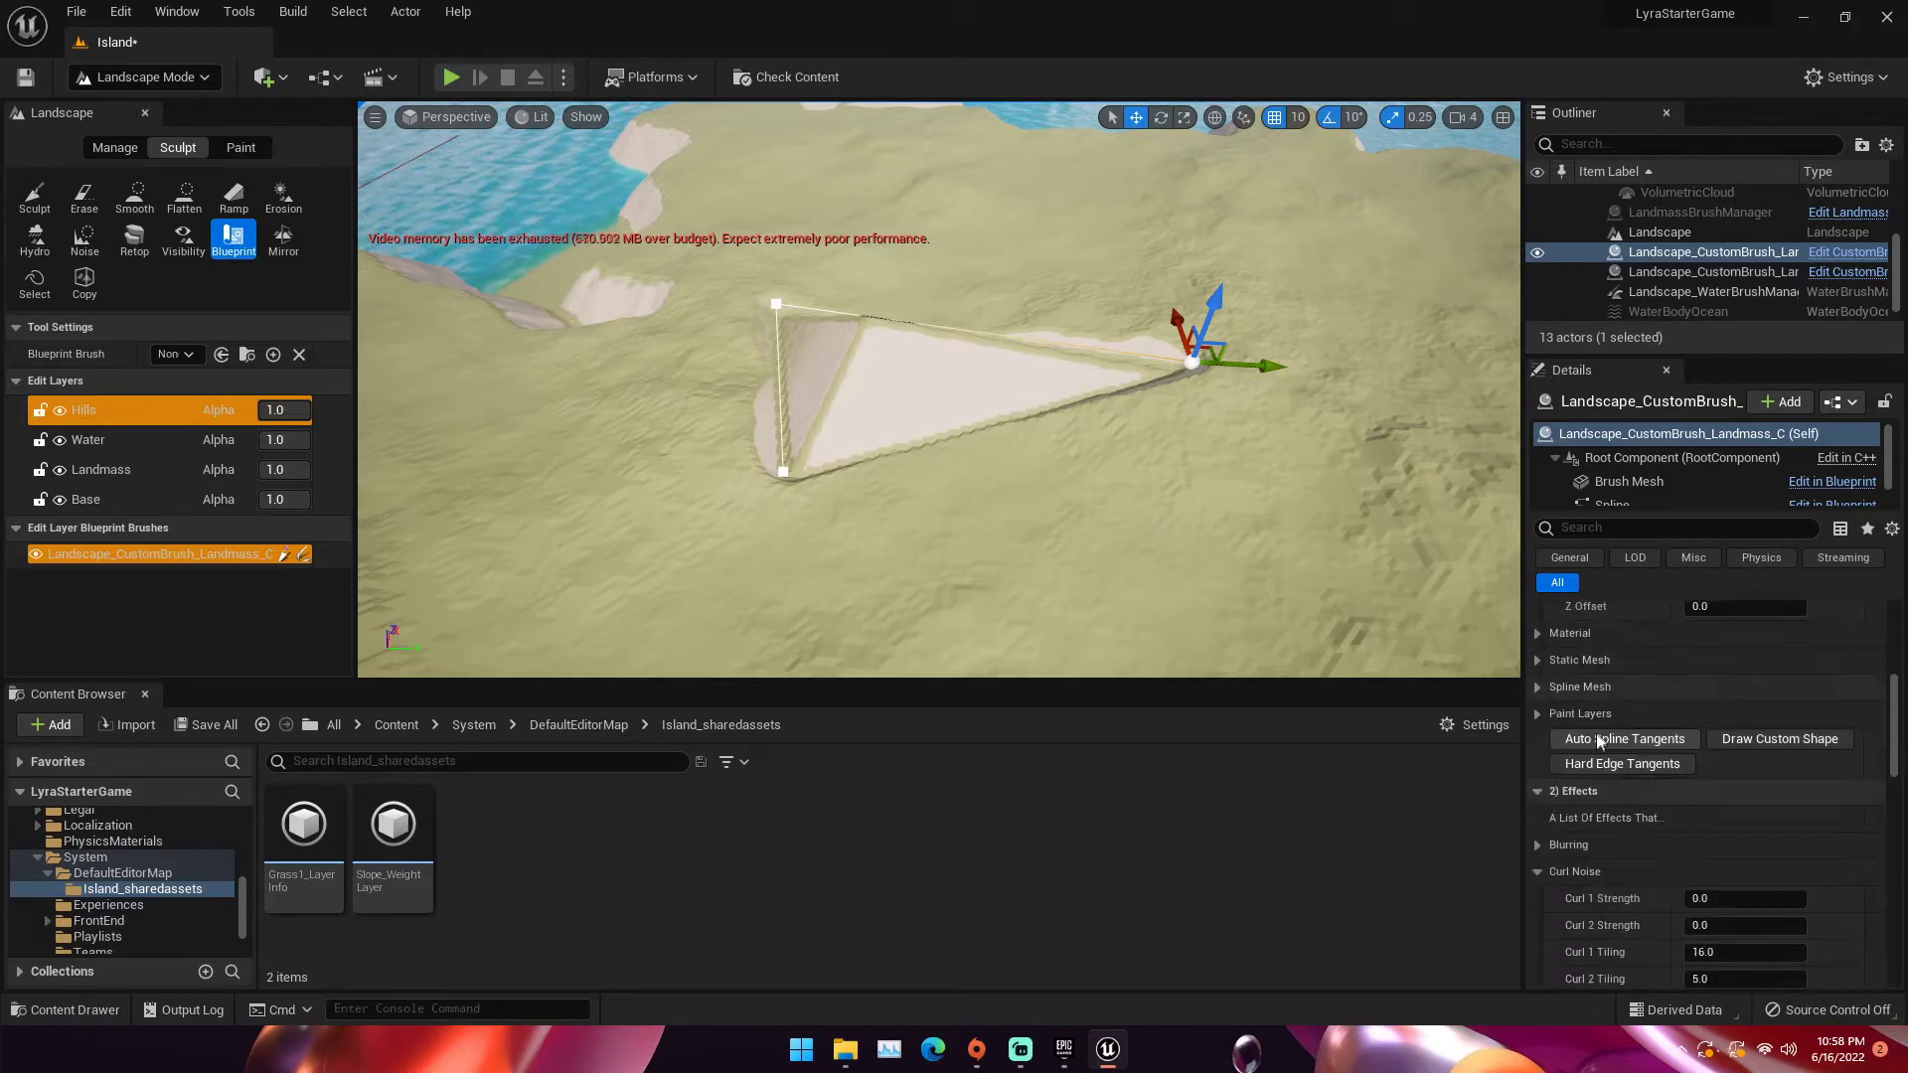
pyautogui.moveTo(1729, 867)
pyautogui.mouseDown()
pyautogui.moveTo(1806, 867)
pyautogui.moveTo(1688, 914)
pyautogui.moveTo(1755, 894)
pyautogui.mouseUp()
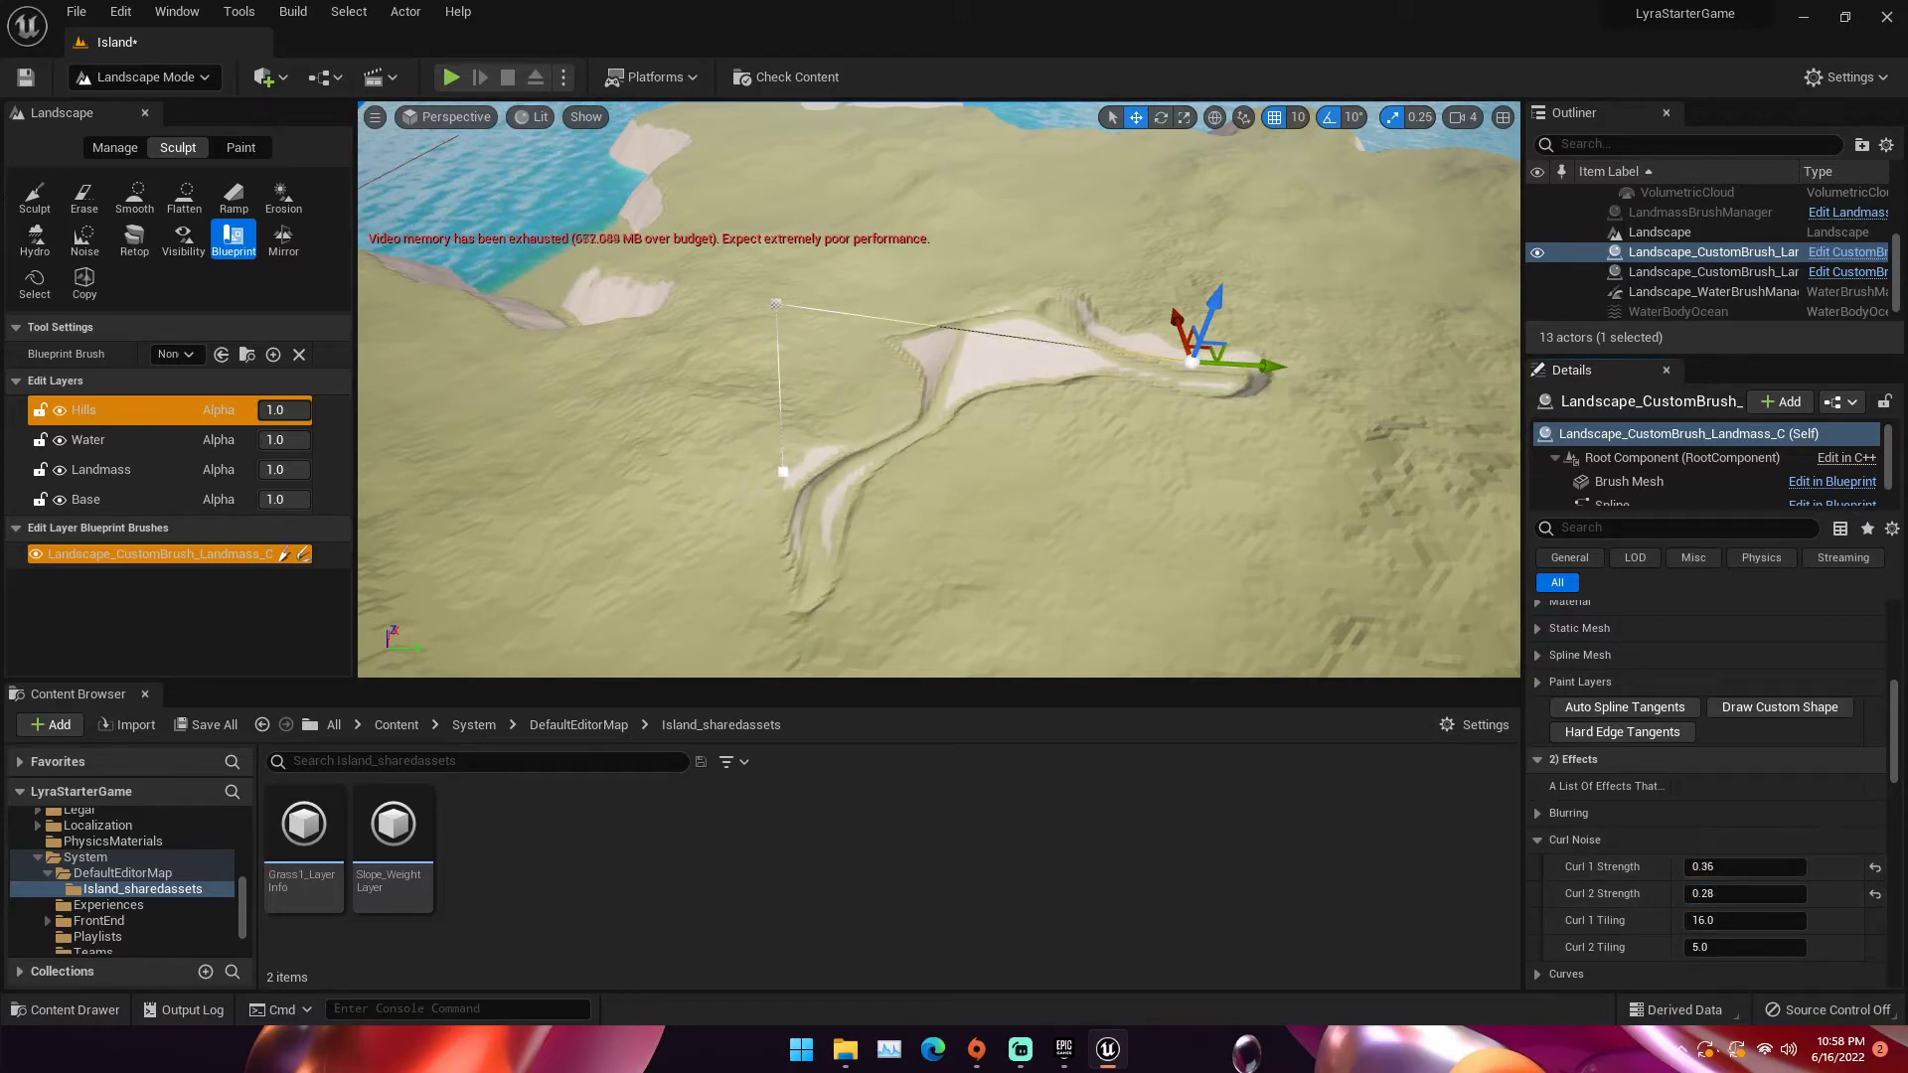
# Reshape the hill by moving two of the landmass brush's spline points, stretching it into a longer ridge
pyautogui.click(776, 303)
pyautogui.moveTo(835, 299); pyautogui.dragTo(923, 288)
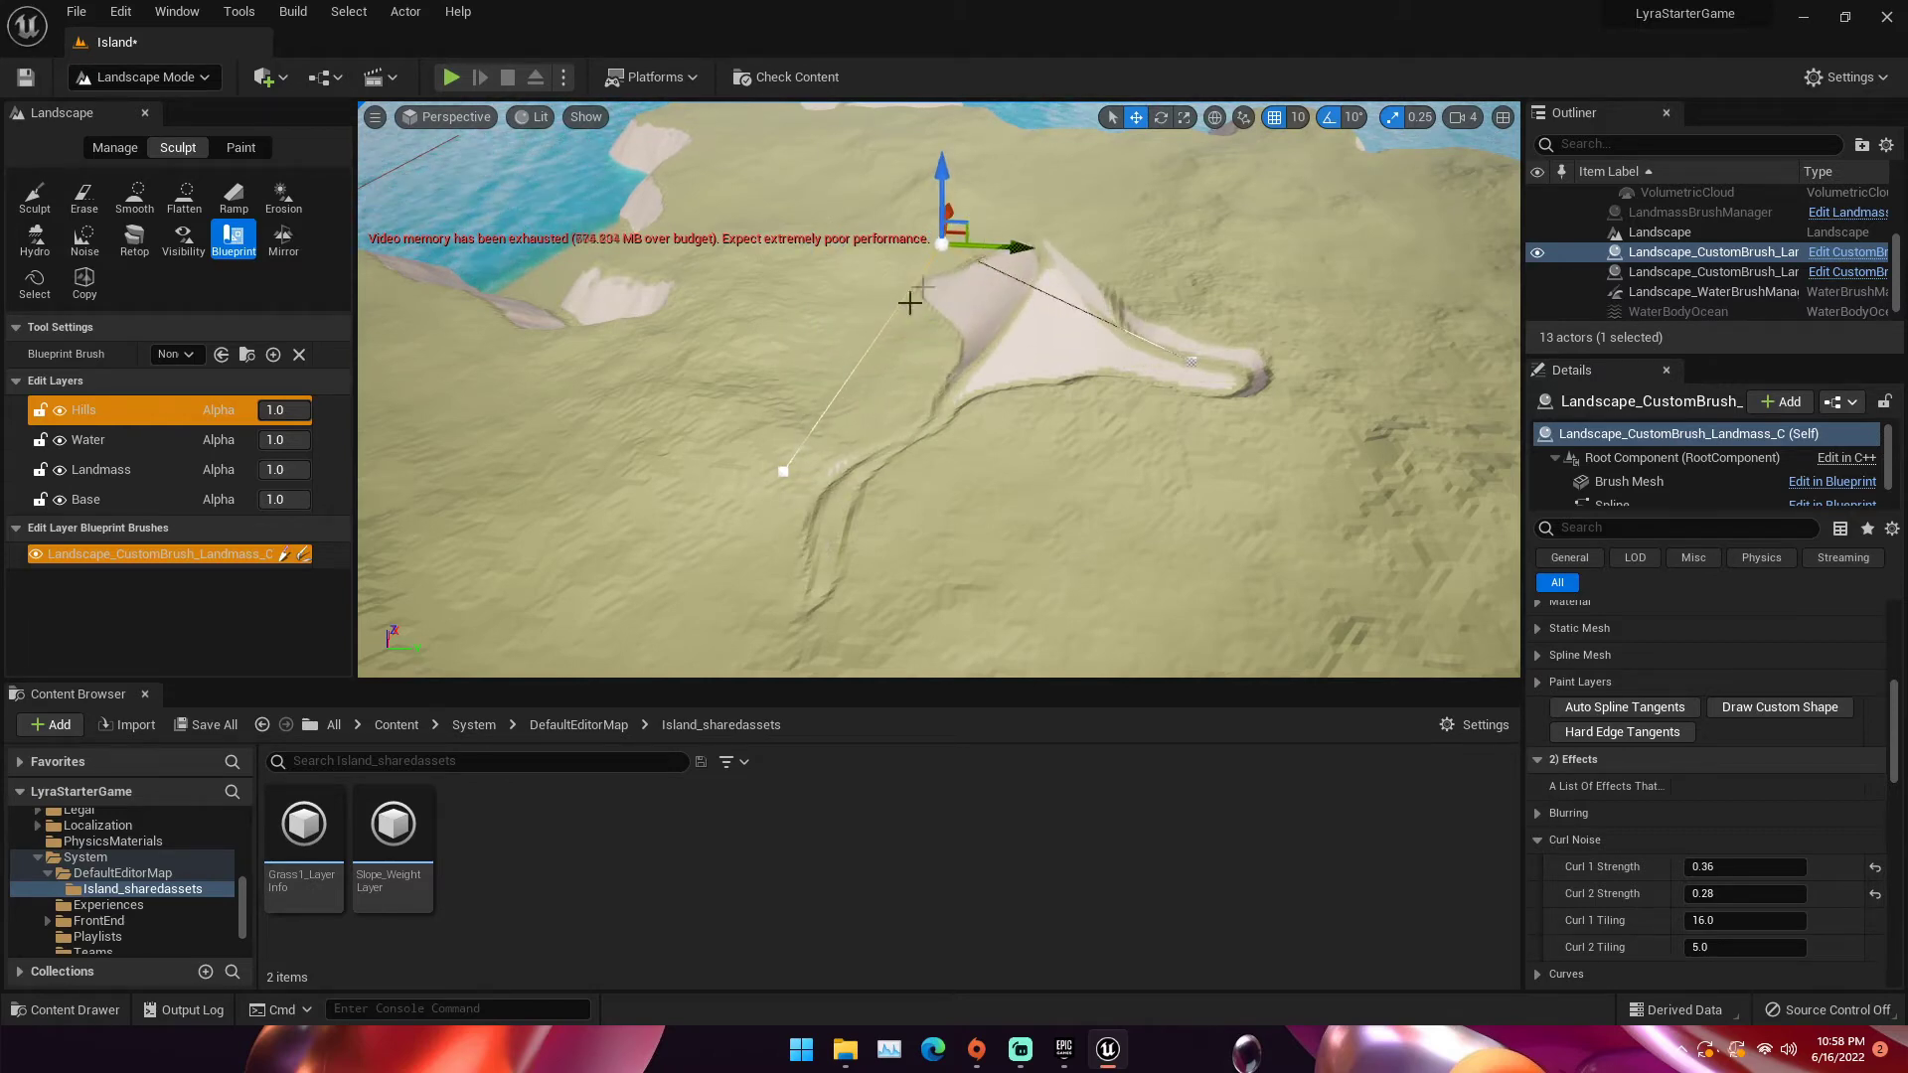
pyautogui.moveTo(868, 481); pyautogui.dragTo(704, 465)
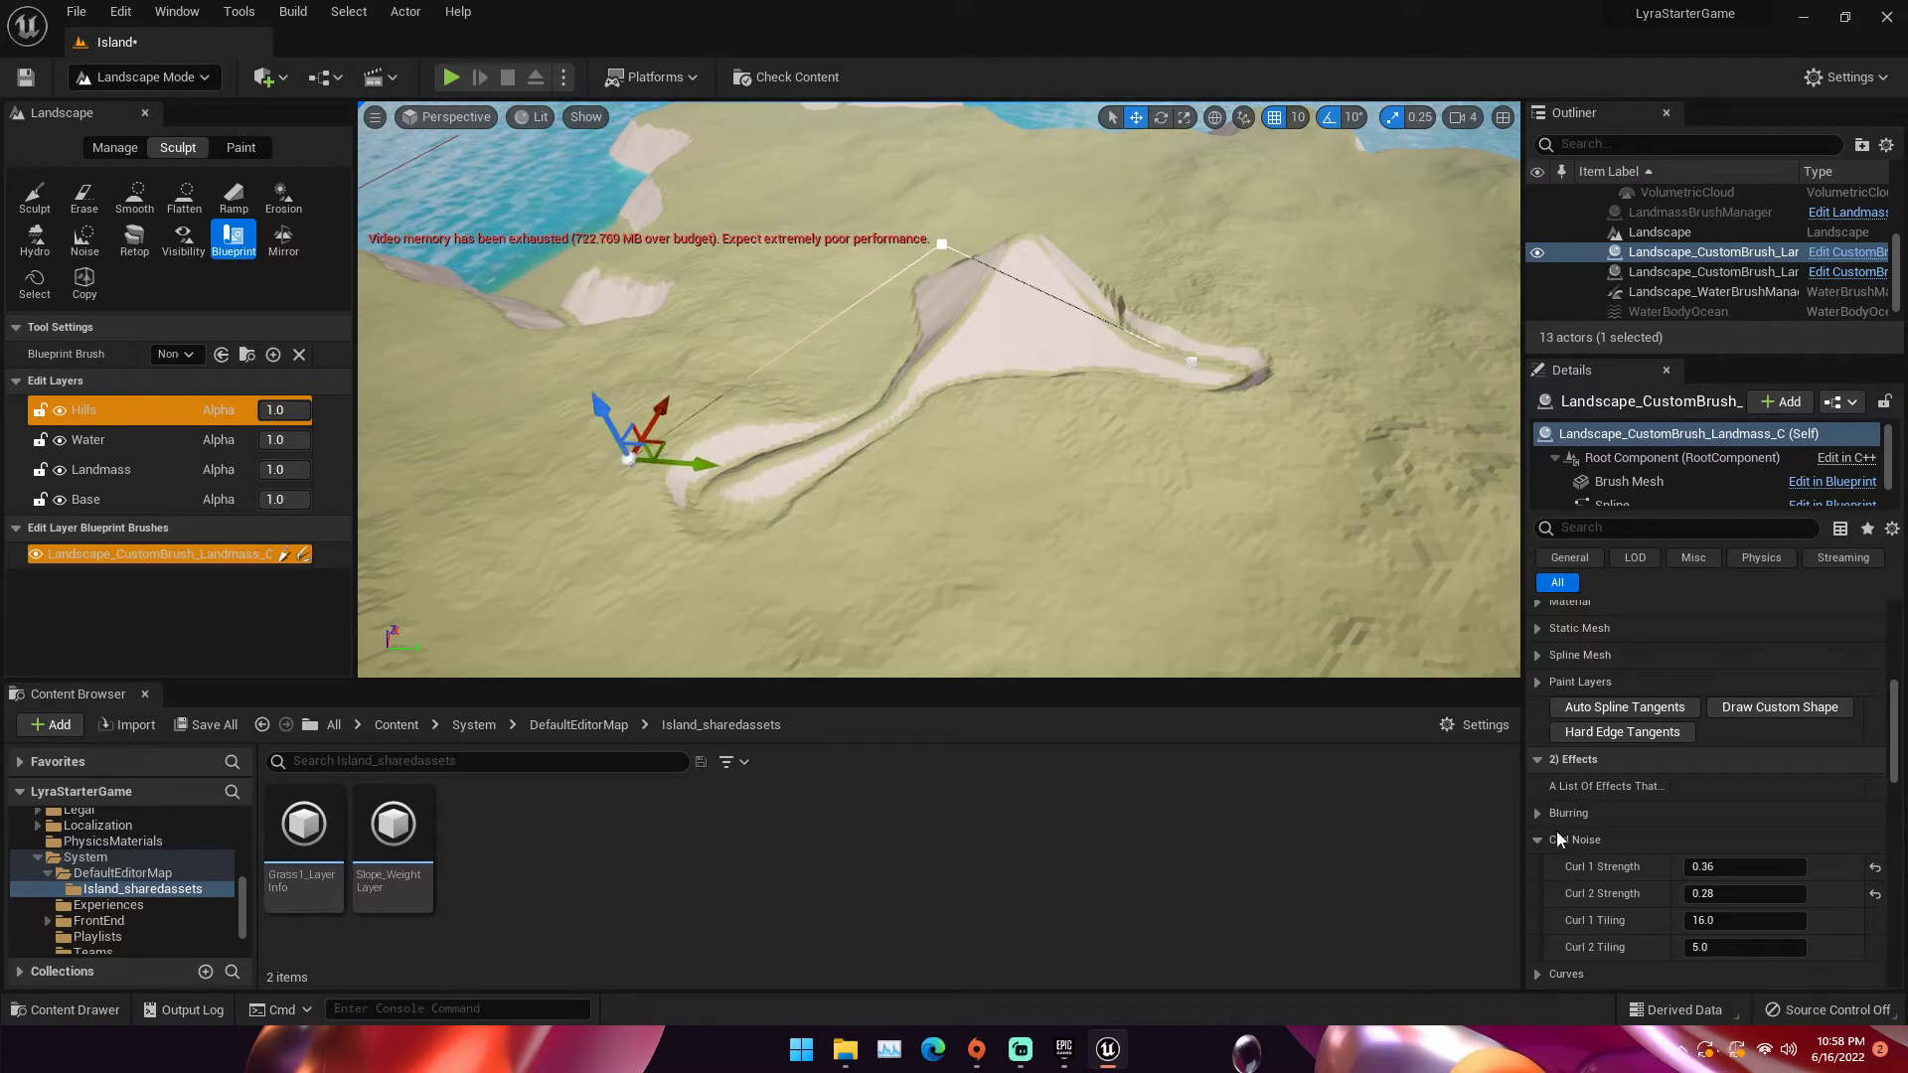
# Set the ridge's landmass brush Displacement Height to 1024
pyautogui.scroll(-5, 1609, 865)
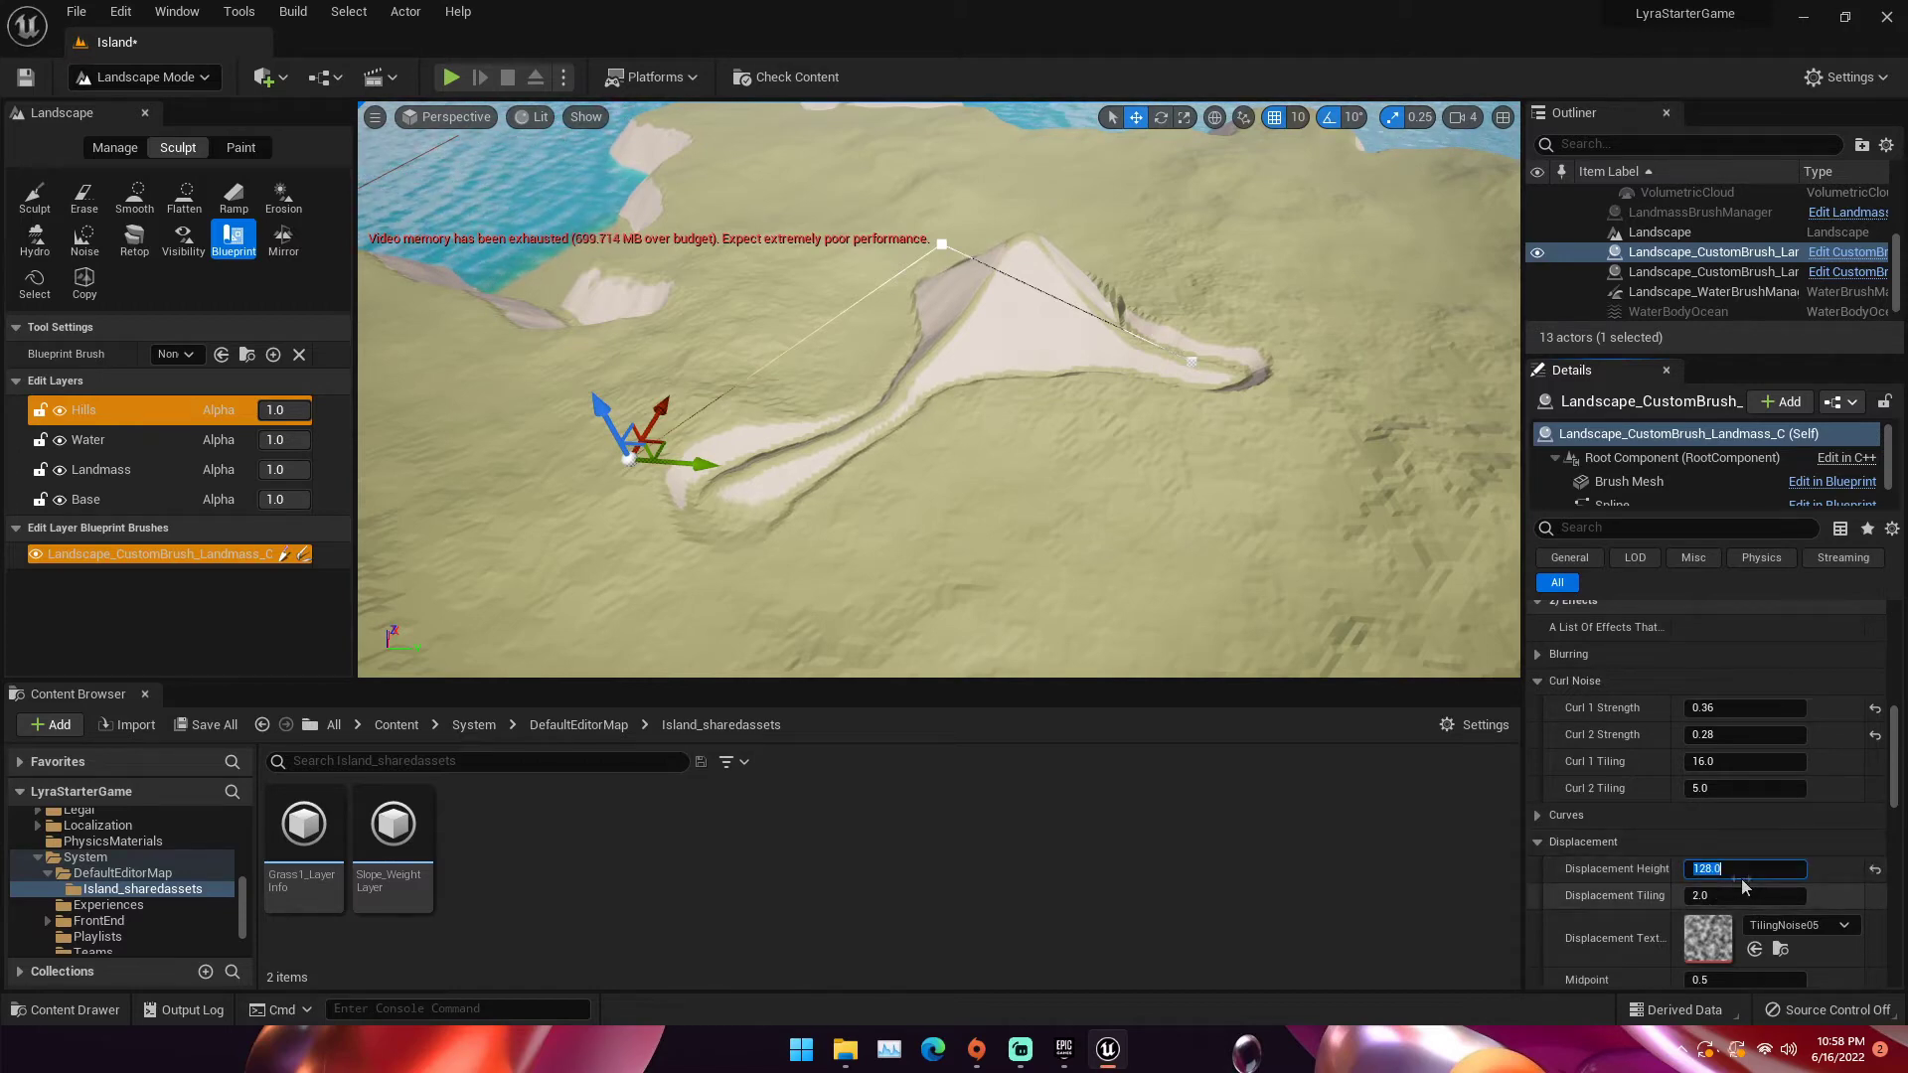
pyautogui.write('4')
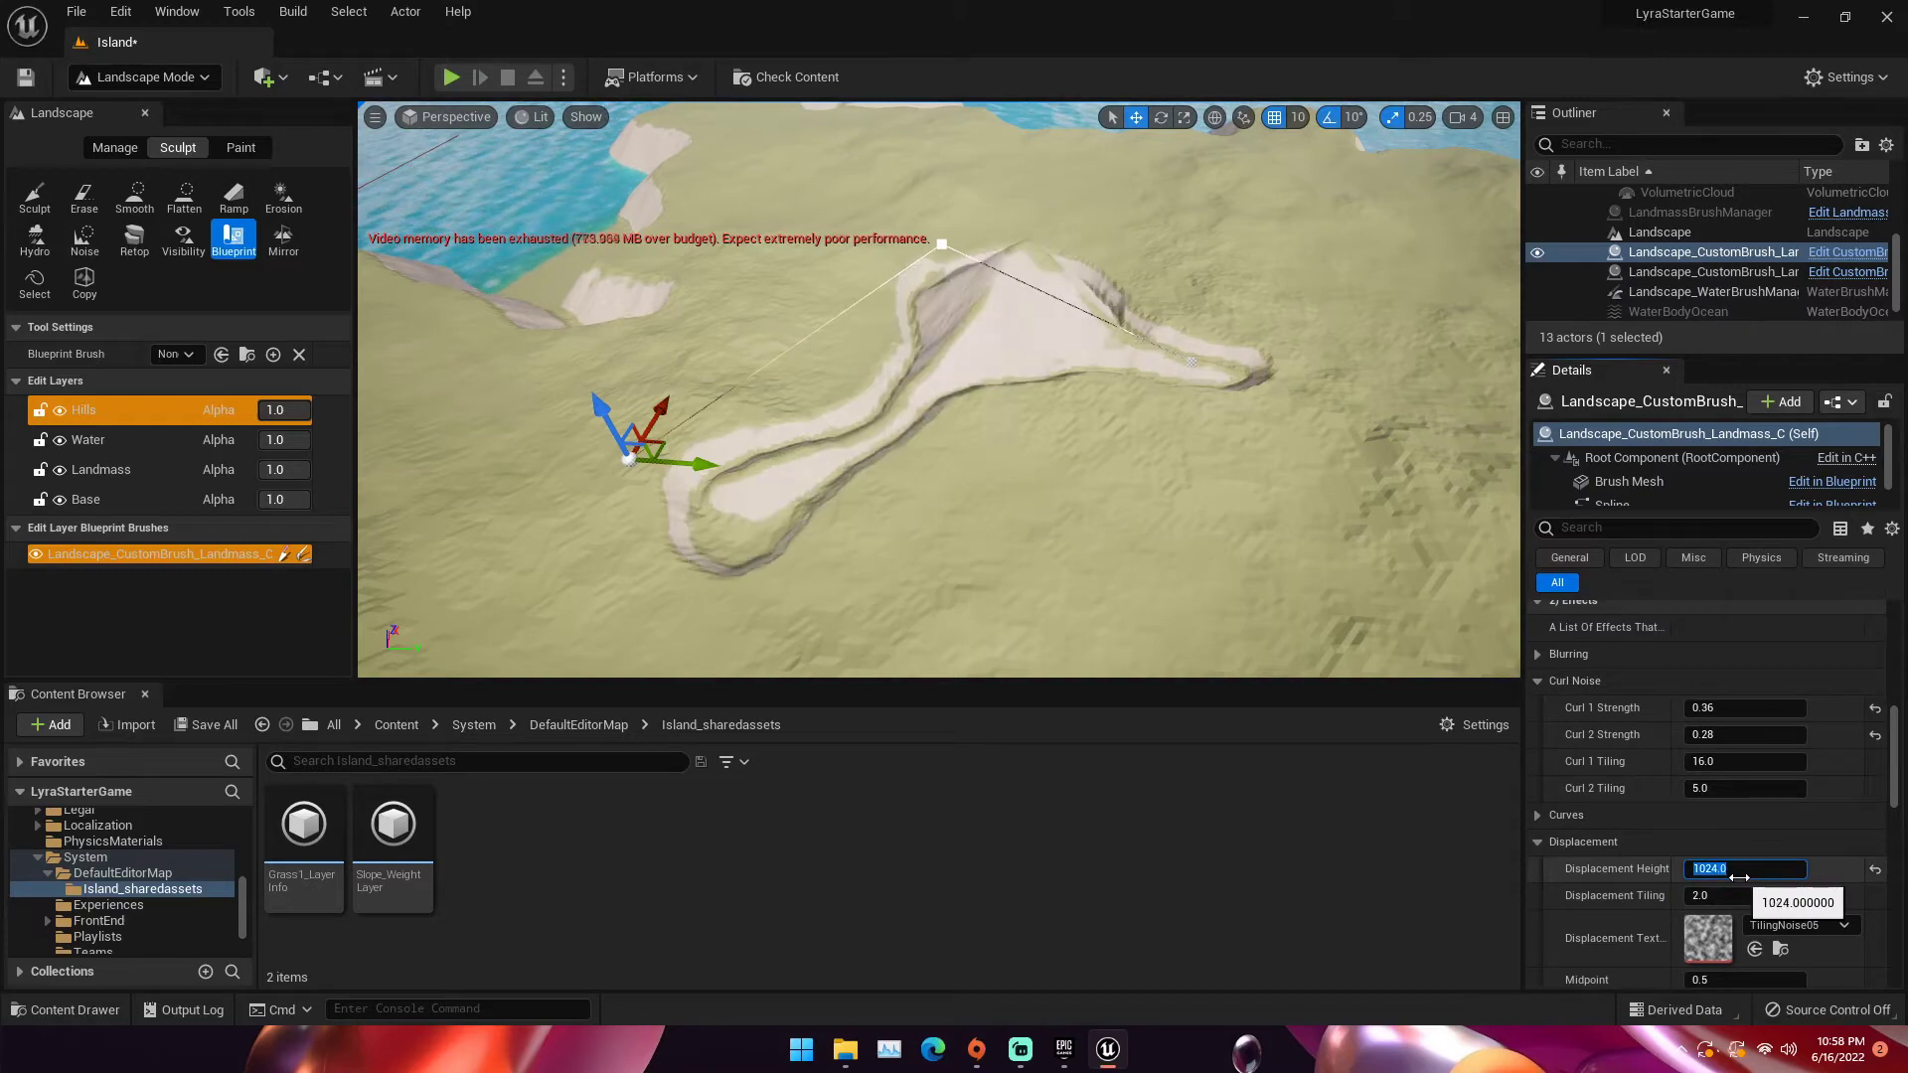
pyautogui.press('Return')
pyautogui.scroll(3, 1113, 492)
pyautogui.moveTo(939, 398)
pyautogui.mouseDown(button='right')
pyautogui.moveTo(939, 358)
pyautogui.moveTo(939, 402)
pyautogui.mouseUp(button='right')
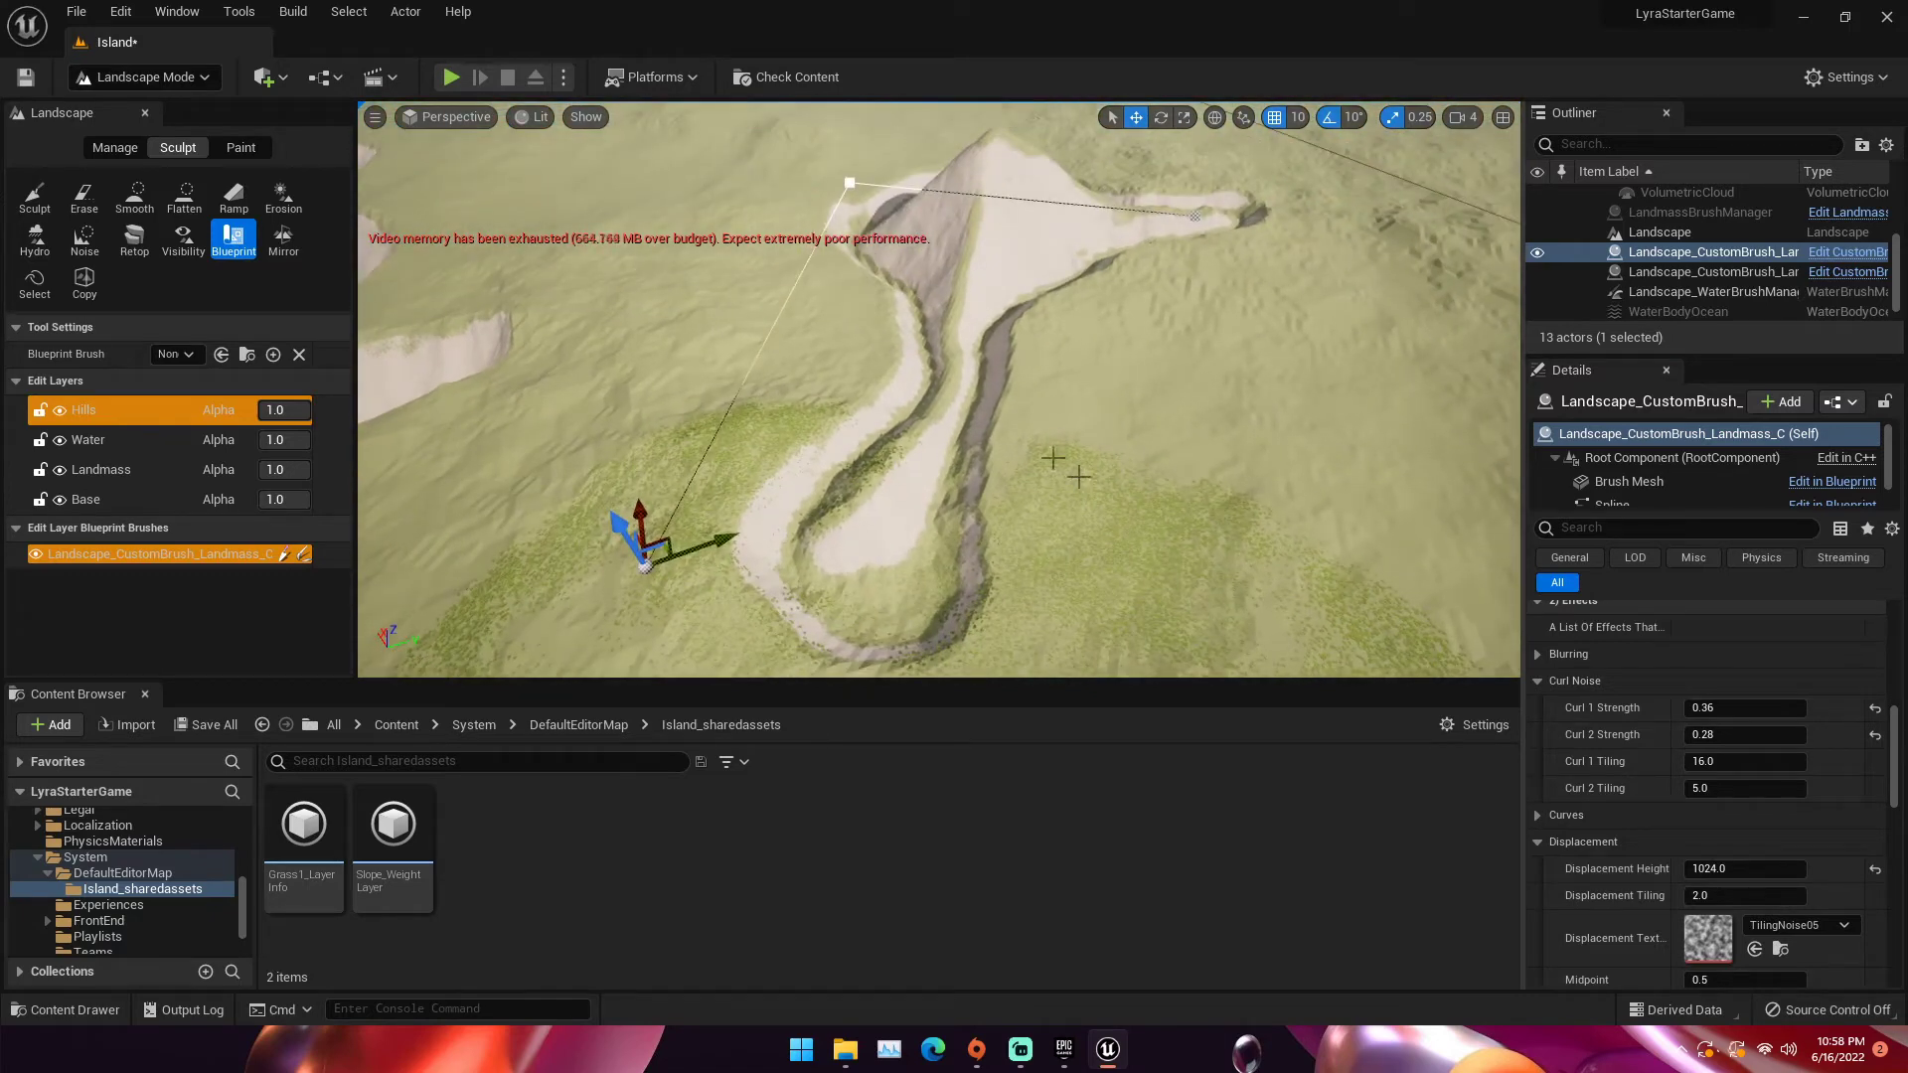
# Switch to Select mode and raise the ridge's landmass brush slightly
pyautogui.click(149, 76)
pyautogui.click(175, 109)
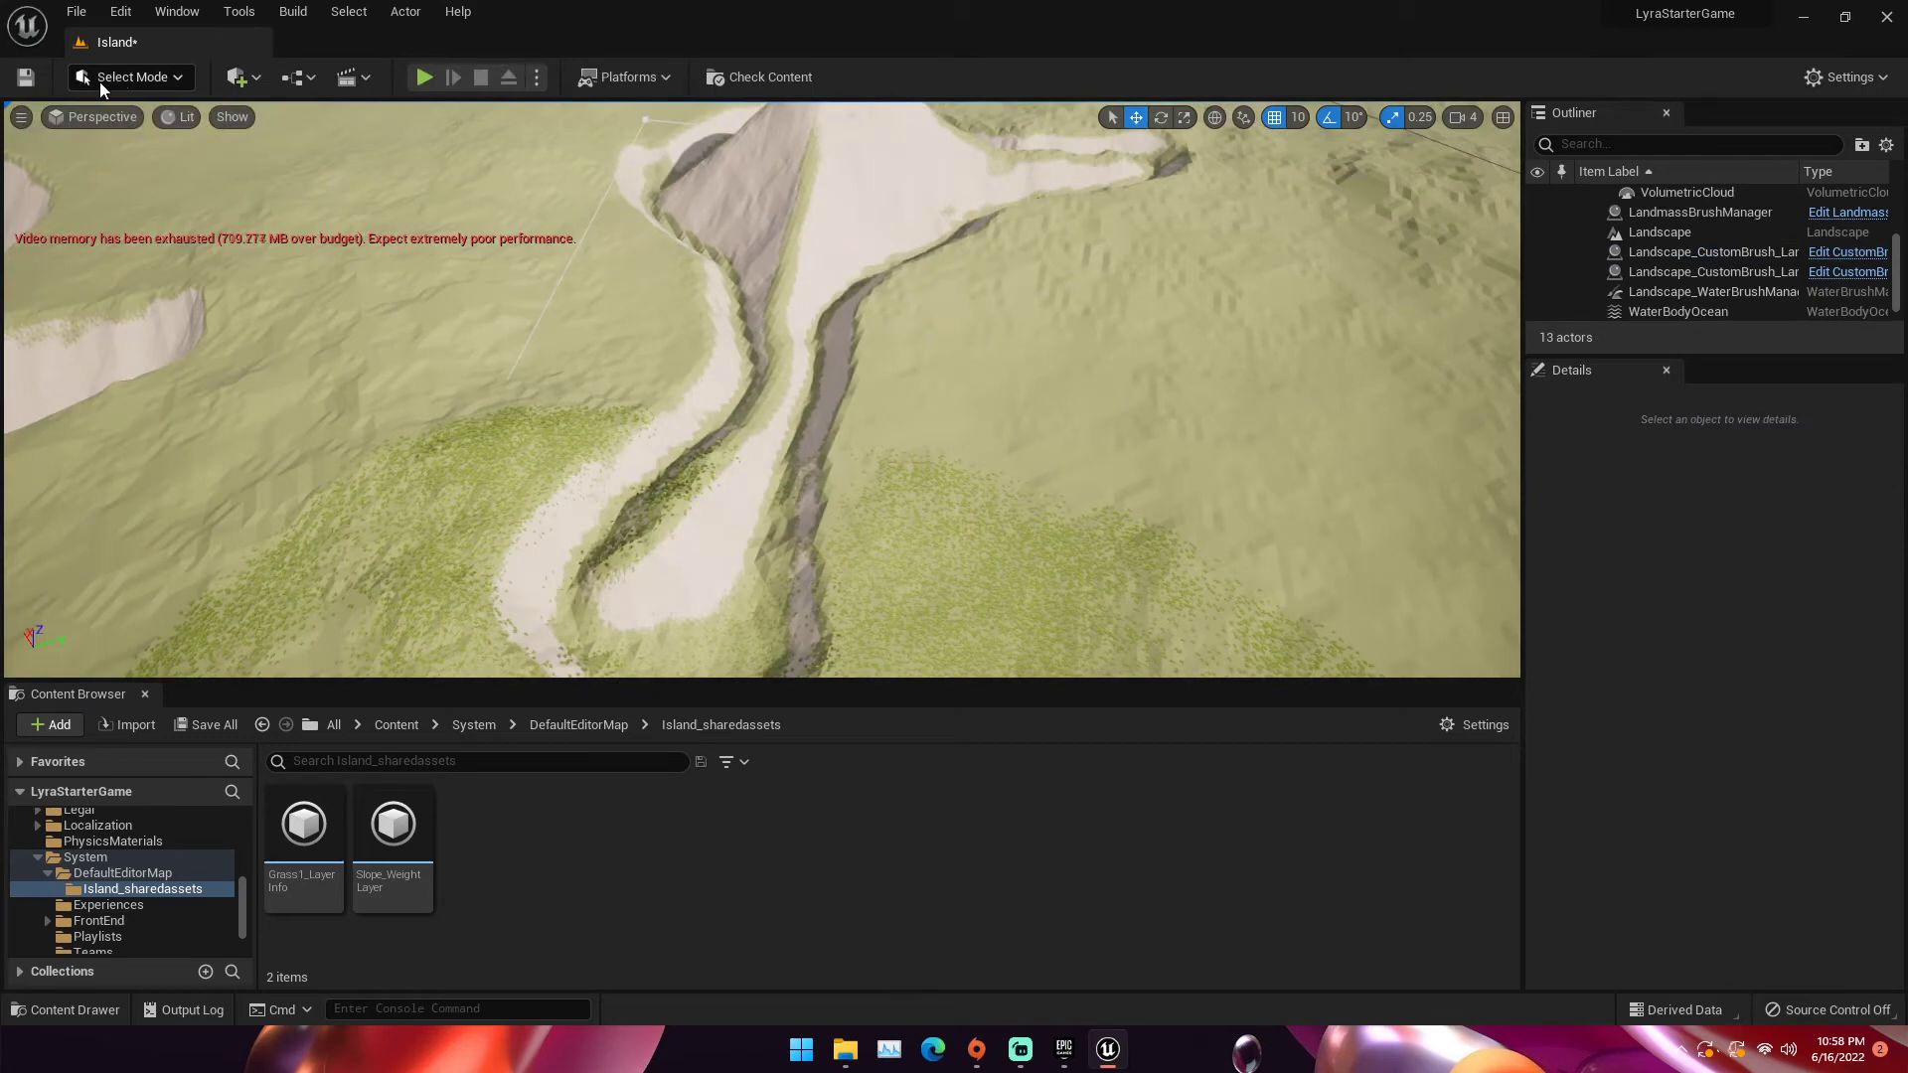
pyautogui.click(1744, 274)
pyautogui.press('f')
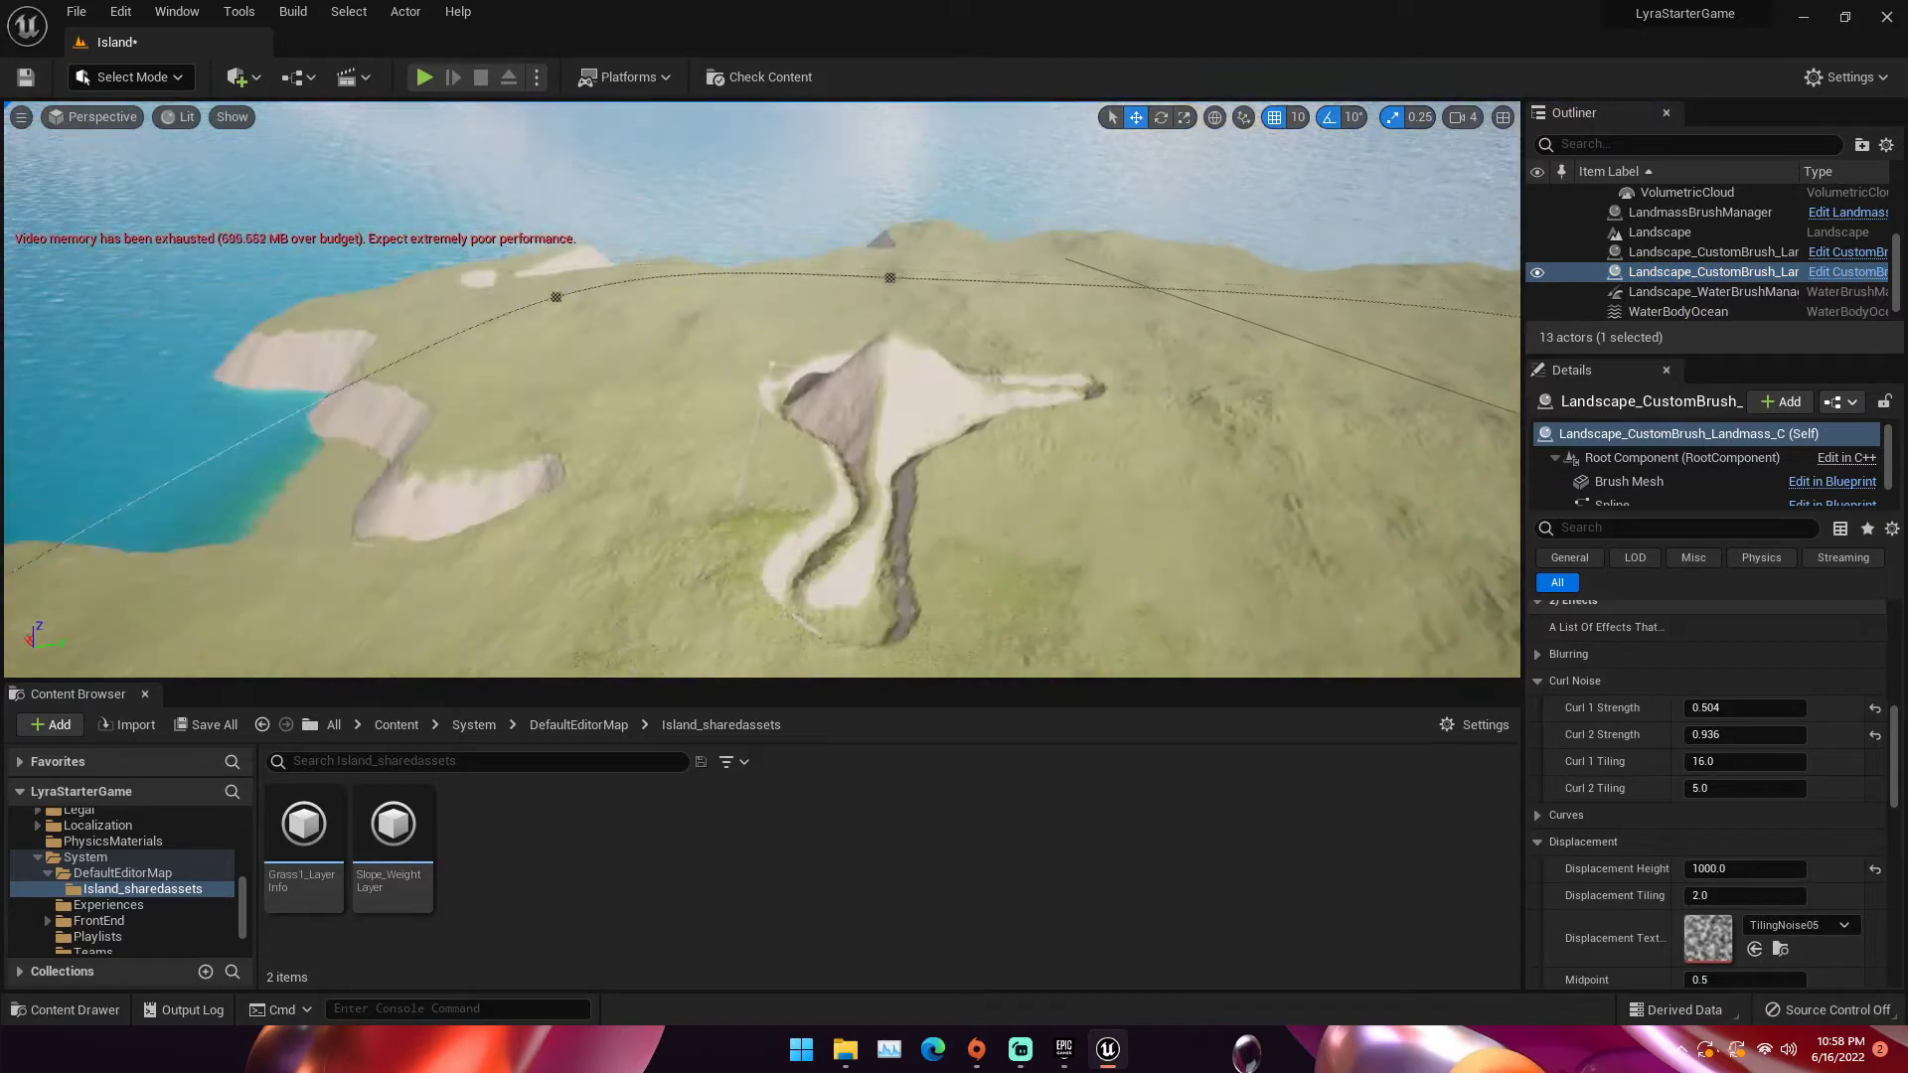
pyautogui.click(1678, 295)
pyautogui.click(1681, 252)
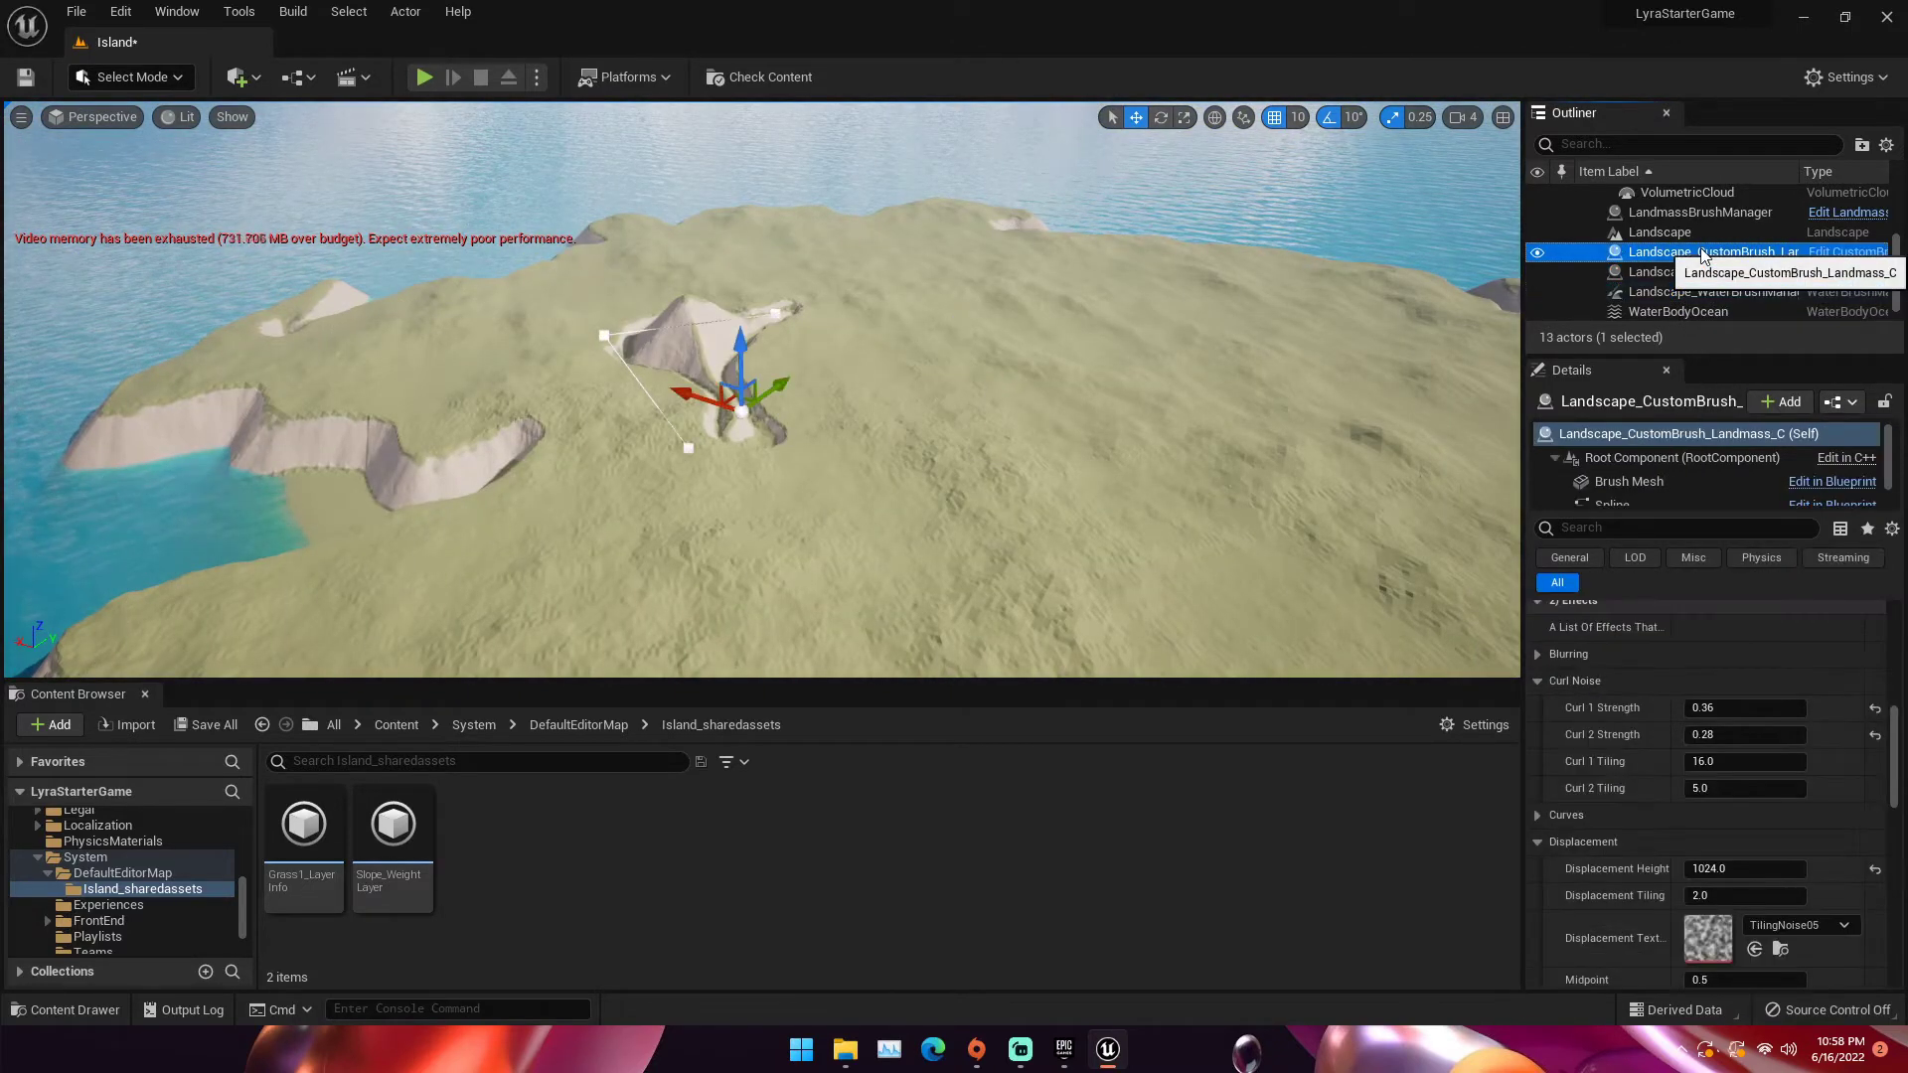
pyautogui.moveTo(737, 350); pyautogui.dragTo(739, 338)
pyautogui.moveTo(820, 321); pyautogui.dragTo(683, 247, button='right')
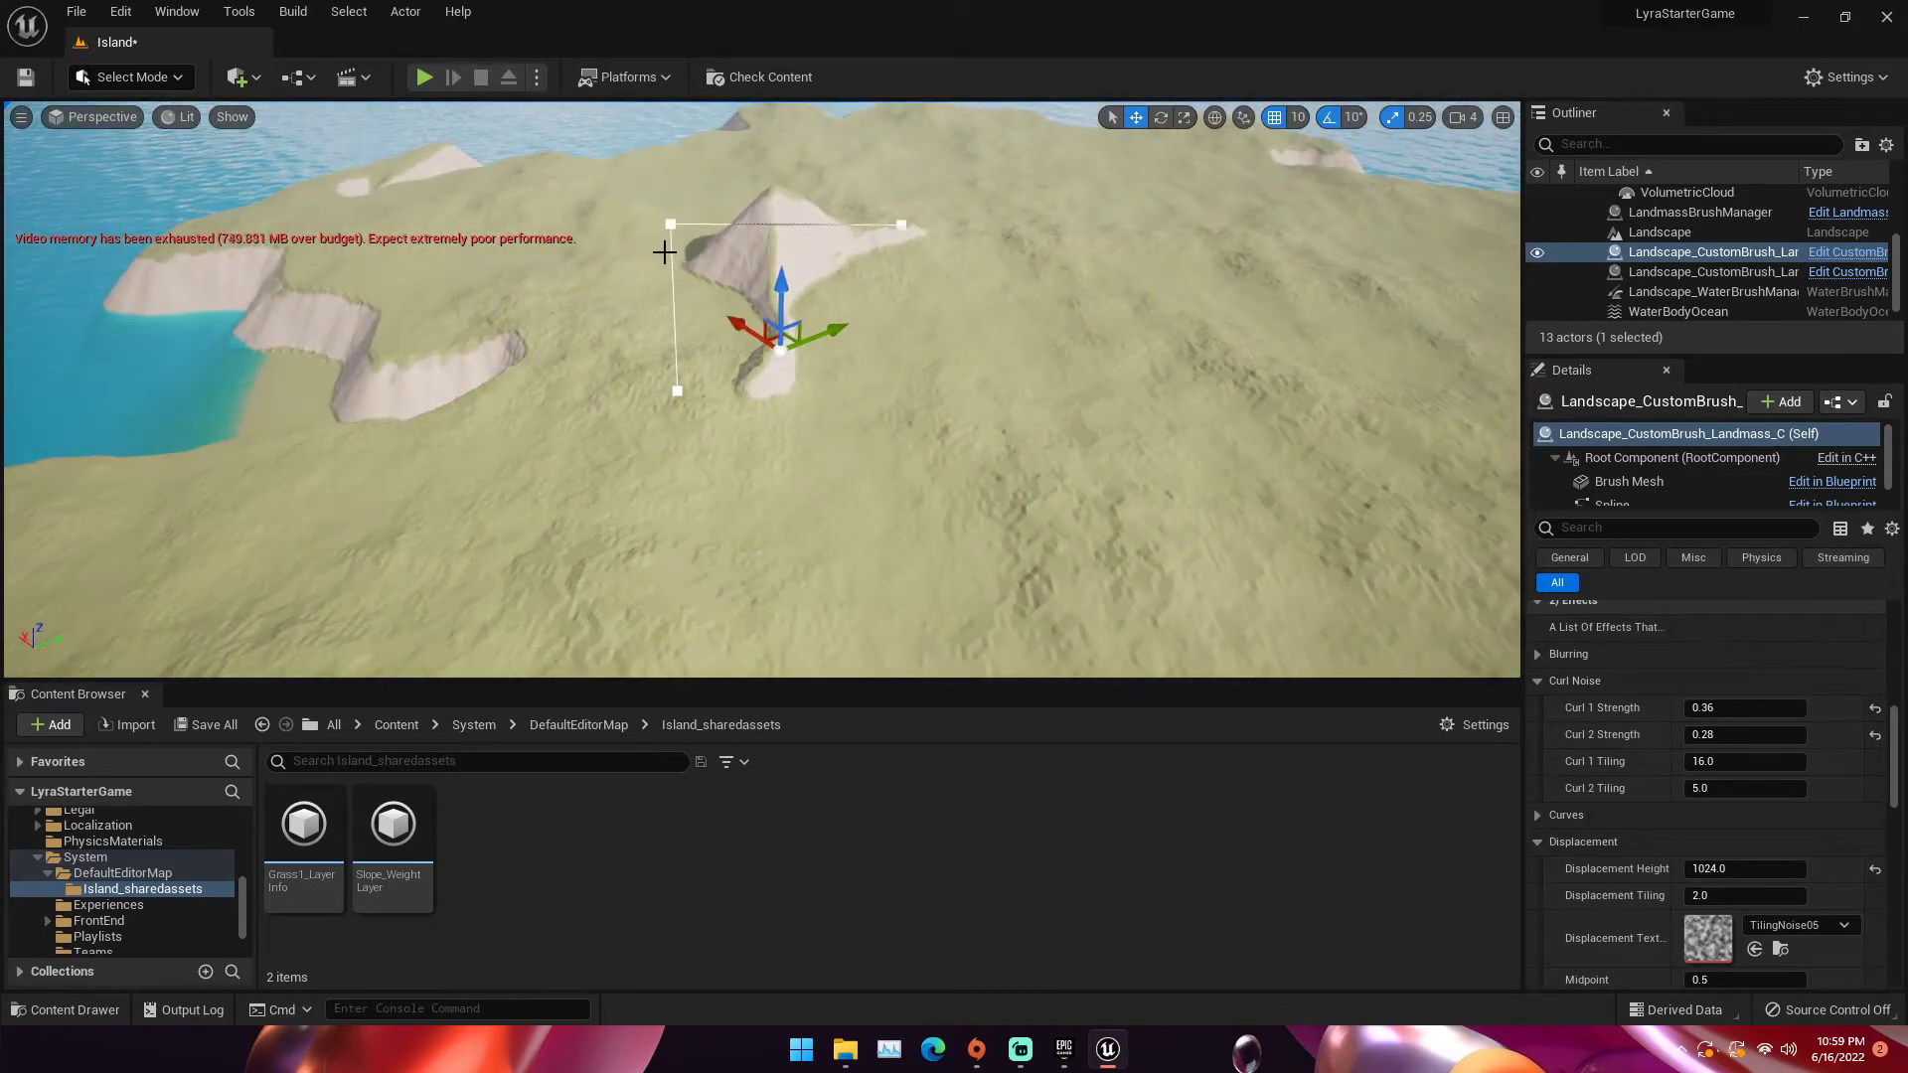
# Add a spline point to the hill brush and move it and one end point outward to broaden the hill
pyautogui.rightClick(670, 261)
pyautogui.click(706, 293)
pyautogui.click(671, 251)
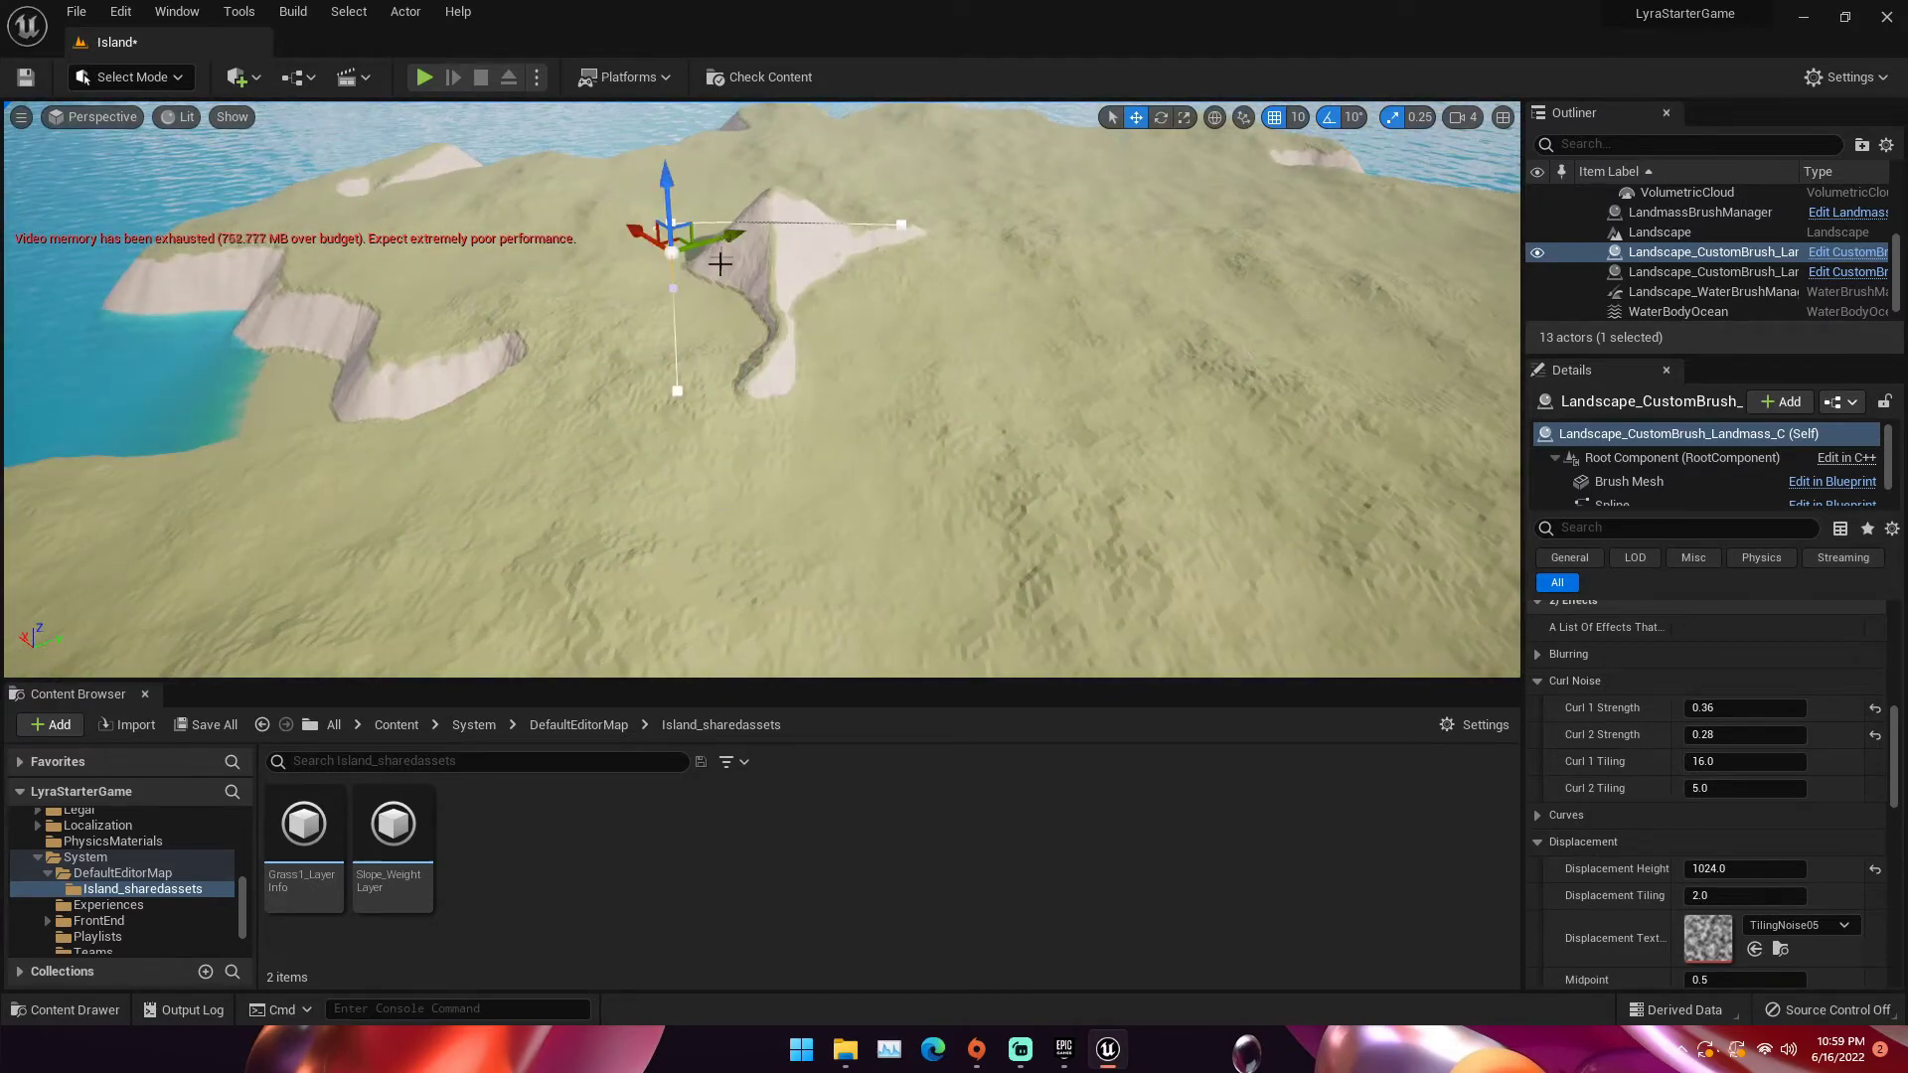
pyautogui.moveTo(723, 241)
pyautogui.mouseDown()
pyautogui.moveTo(690, 231)
pyautogui.moveTo(534, 302)
pyautogui.mouseUp()
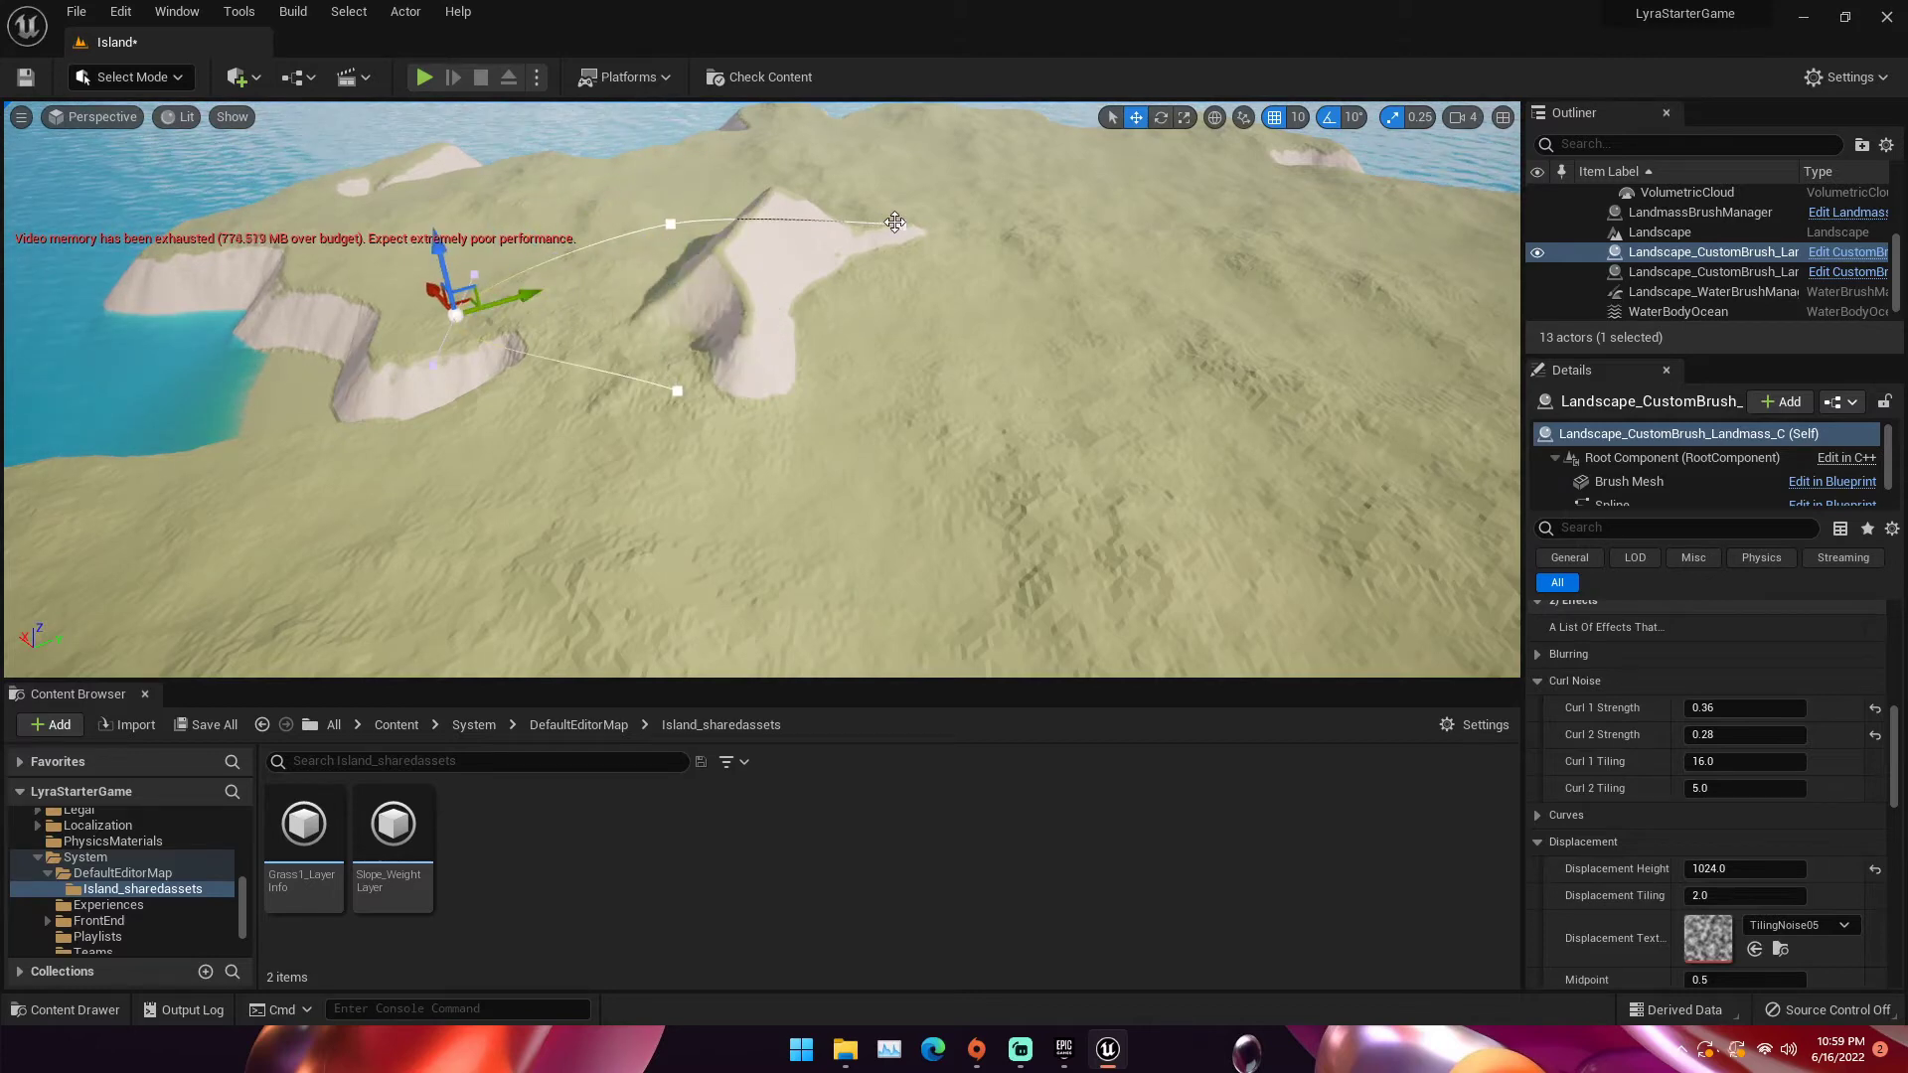
pyautogui.click(896, 221)
pyautogui.moveTo(868, 210); pyautogui.dragTo(969, 348)
pyautogui.moveTo(991, 362); pyautogui.dragTo(1172, 362, button='right')
# In landscape editing, duplicate the Hills layer's landmass brush and move the copy to another part of the island
pyautogui.click(129, 77)
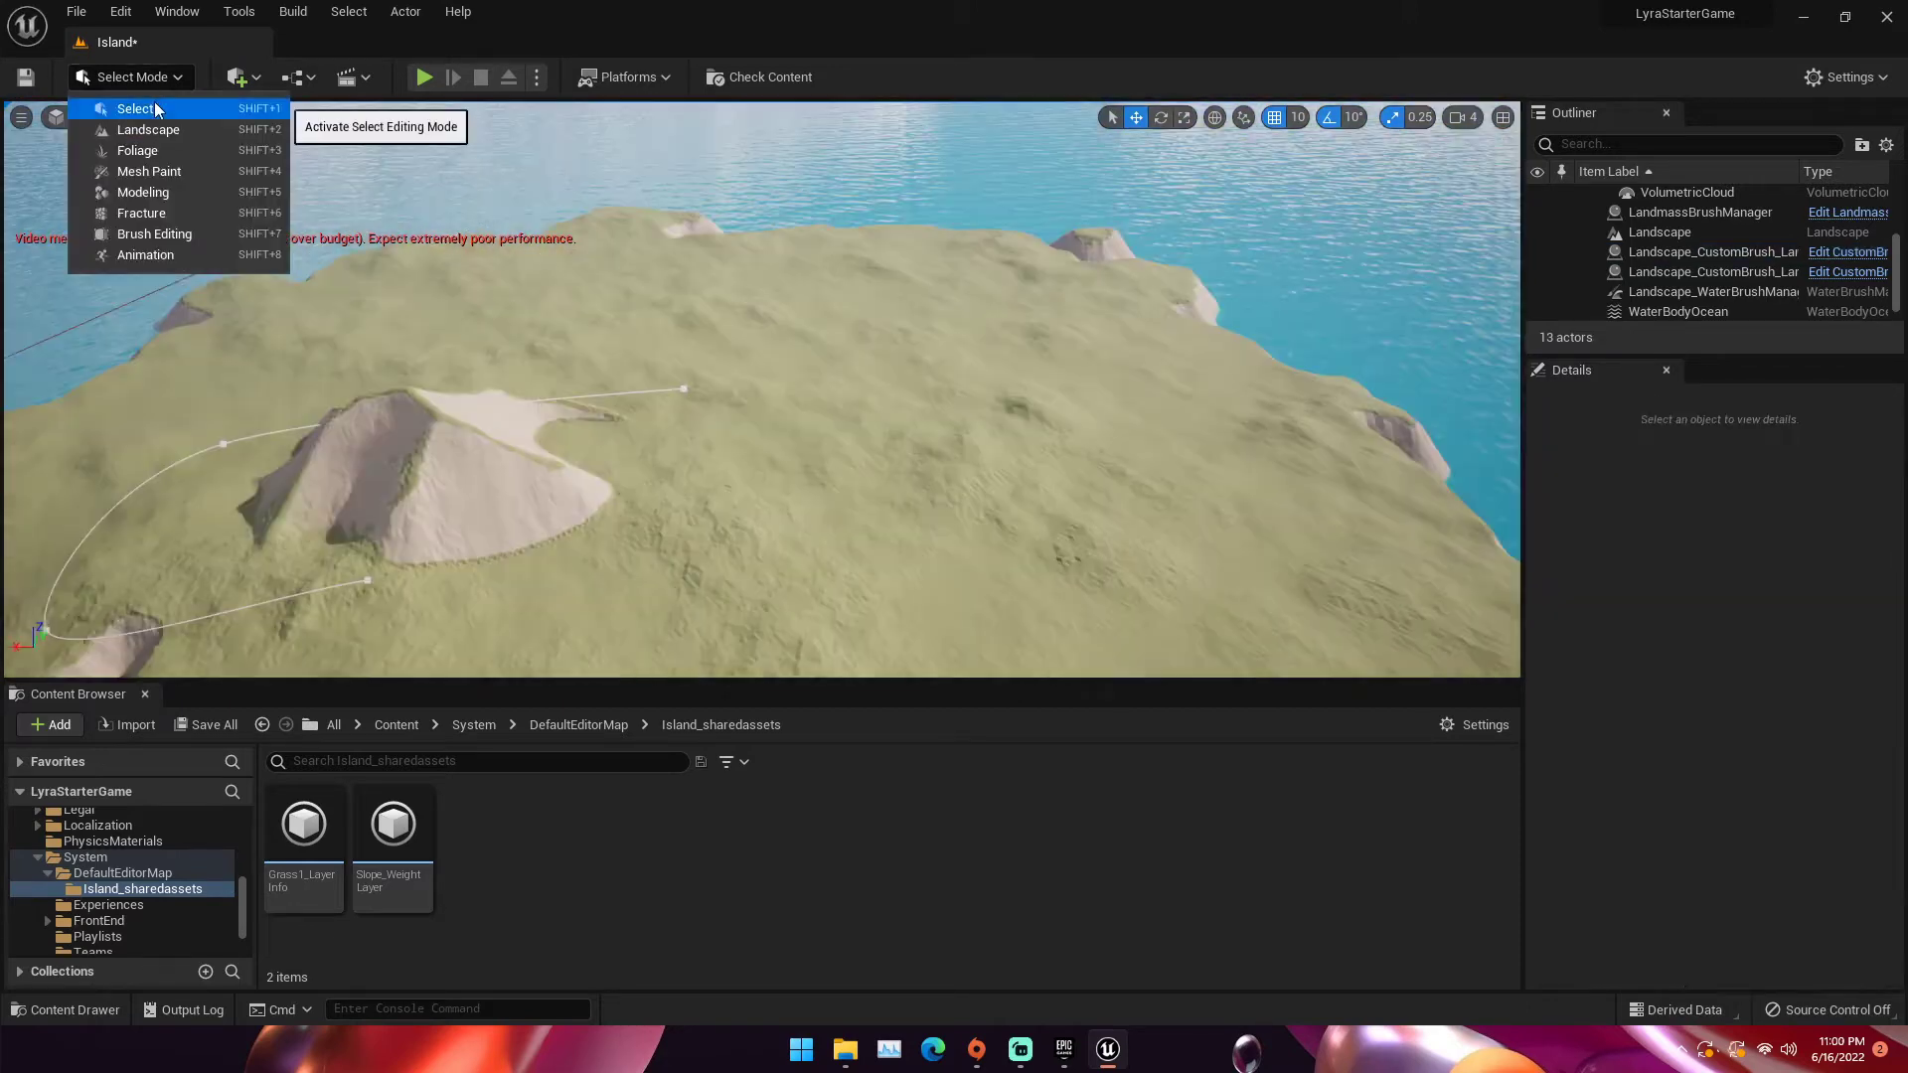
pyautogui.click(149, 129)
pyautogui.click(226, 555)
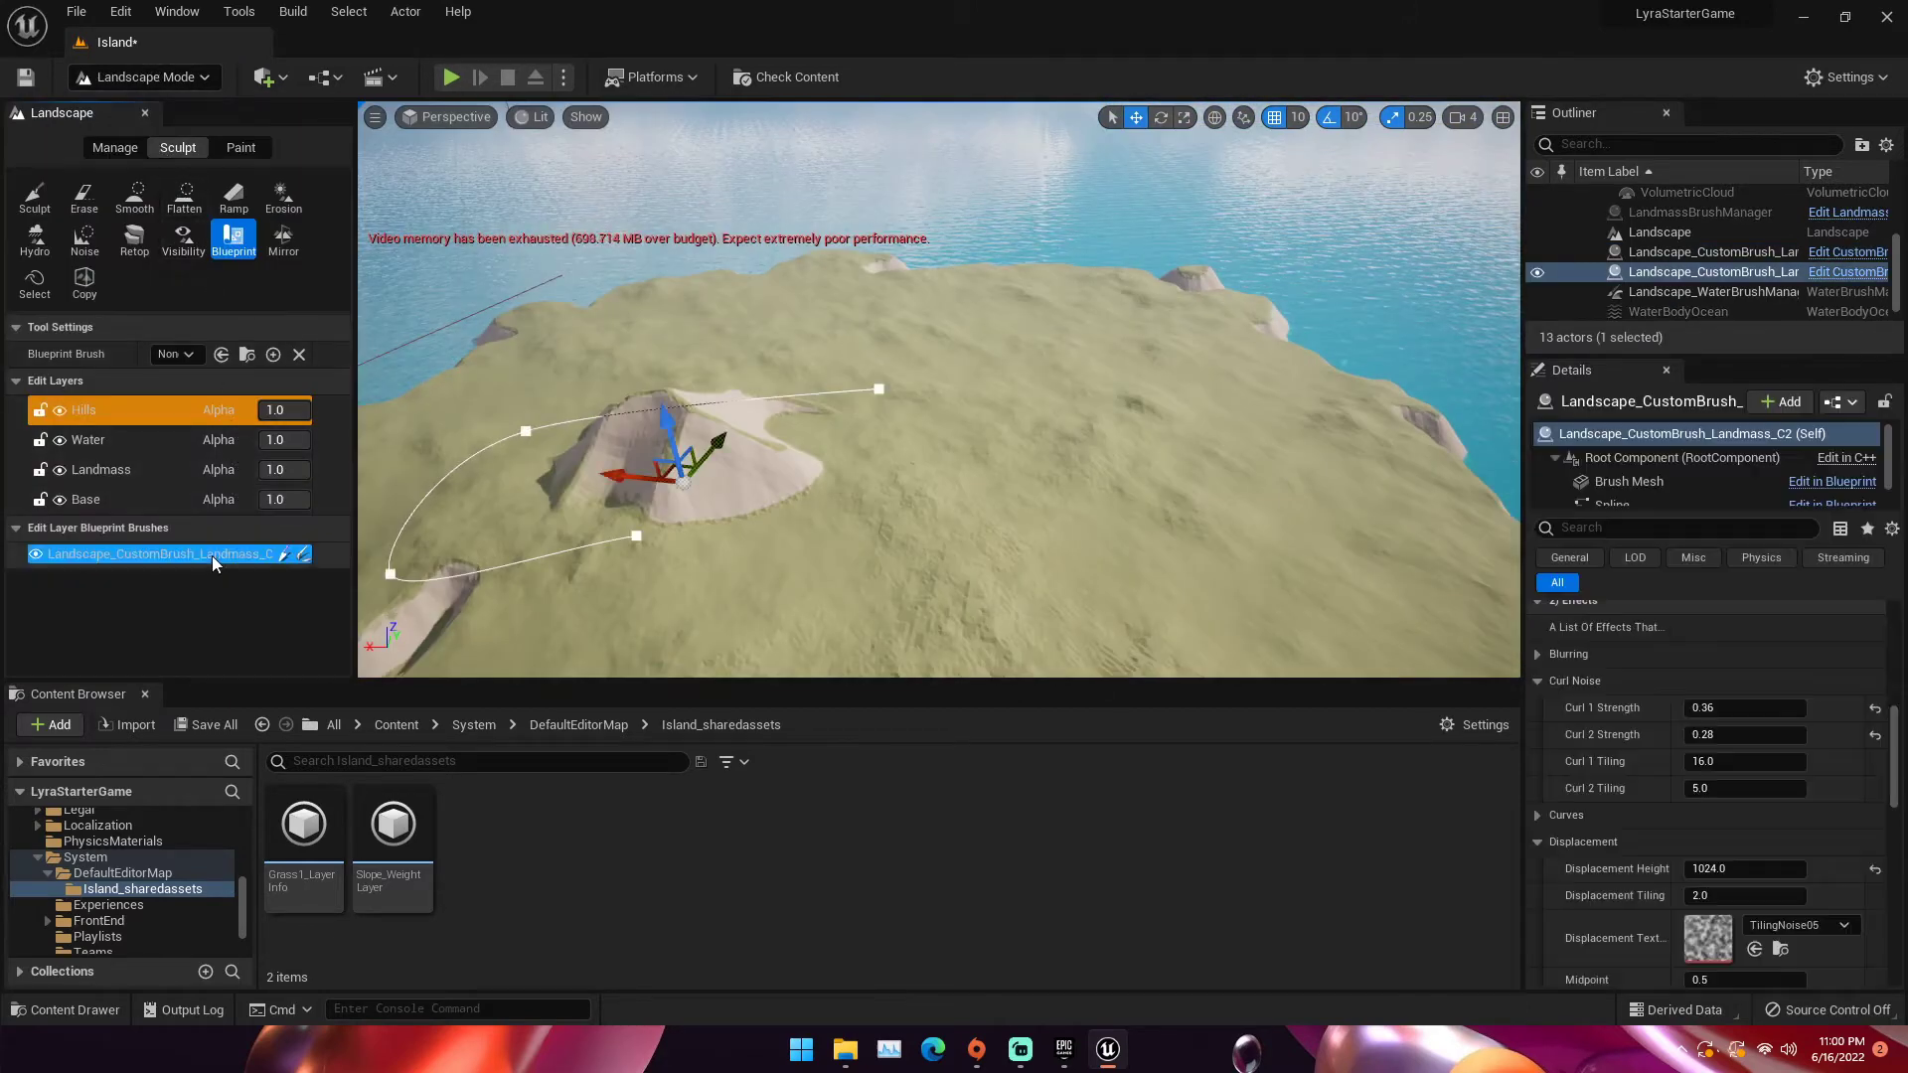
pyautogui.rightClick(167, 550)
pyautogui.click(99, 559)
pyautogui.rightClick(102, 556)
pyautogui.click(140, 648)
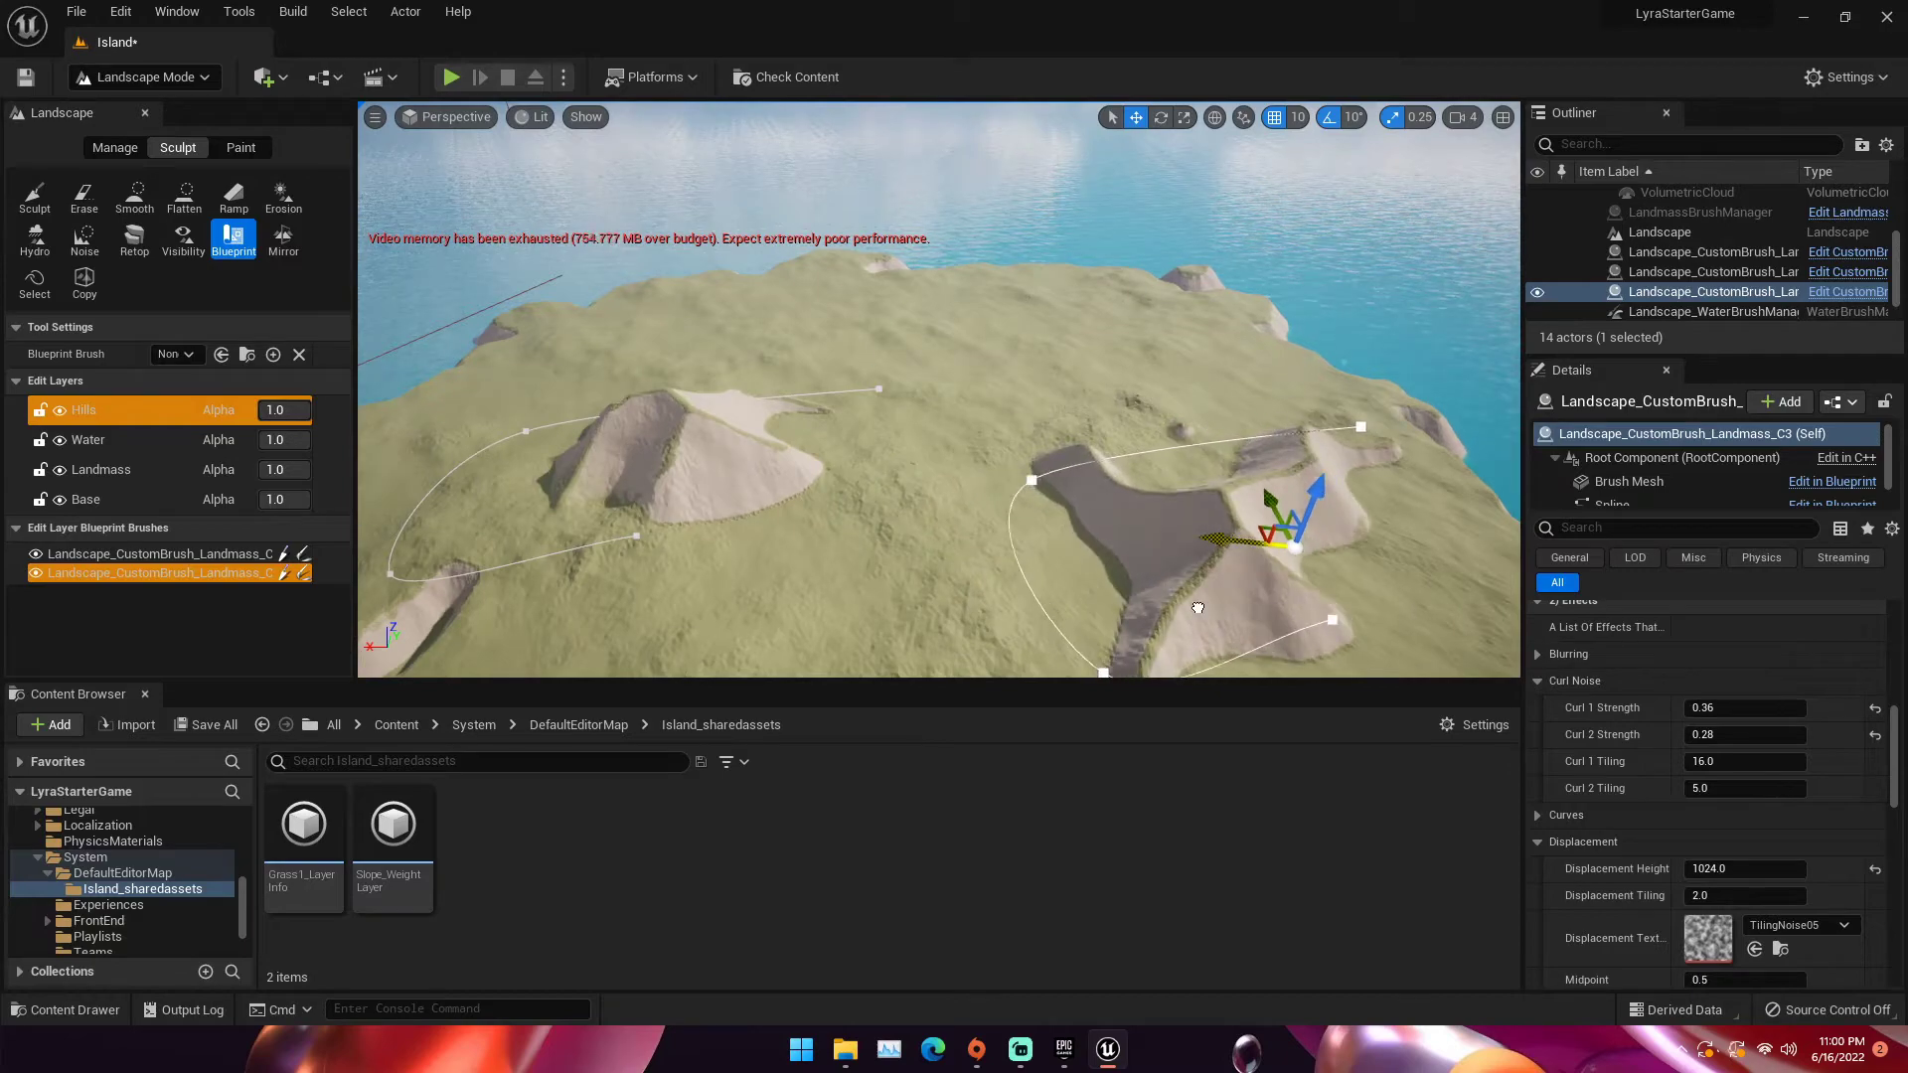
# Raise the duplicated landmass brush well above the terrain to form a taller mountain
pyautogui.moveTo(1047, 529)
pyautogui.mouseDown(button='right')
pyautogui.moveTo(1133, 527)
pyautogui.moveTo(1223, 477)
pyautogui.moveTo(1322, 467)
pyautogui.moveTo(1282, 477)
pyautogui.moveTo(1381, 506)
pyautogui.moveTo(1423, 467)
pyautogui.mouseUp(button='right')
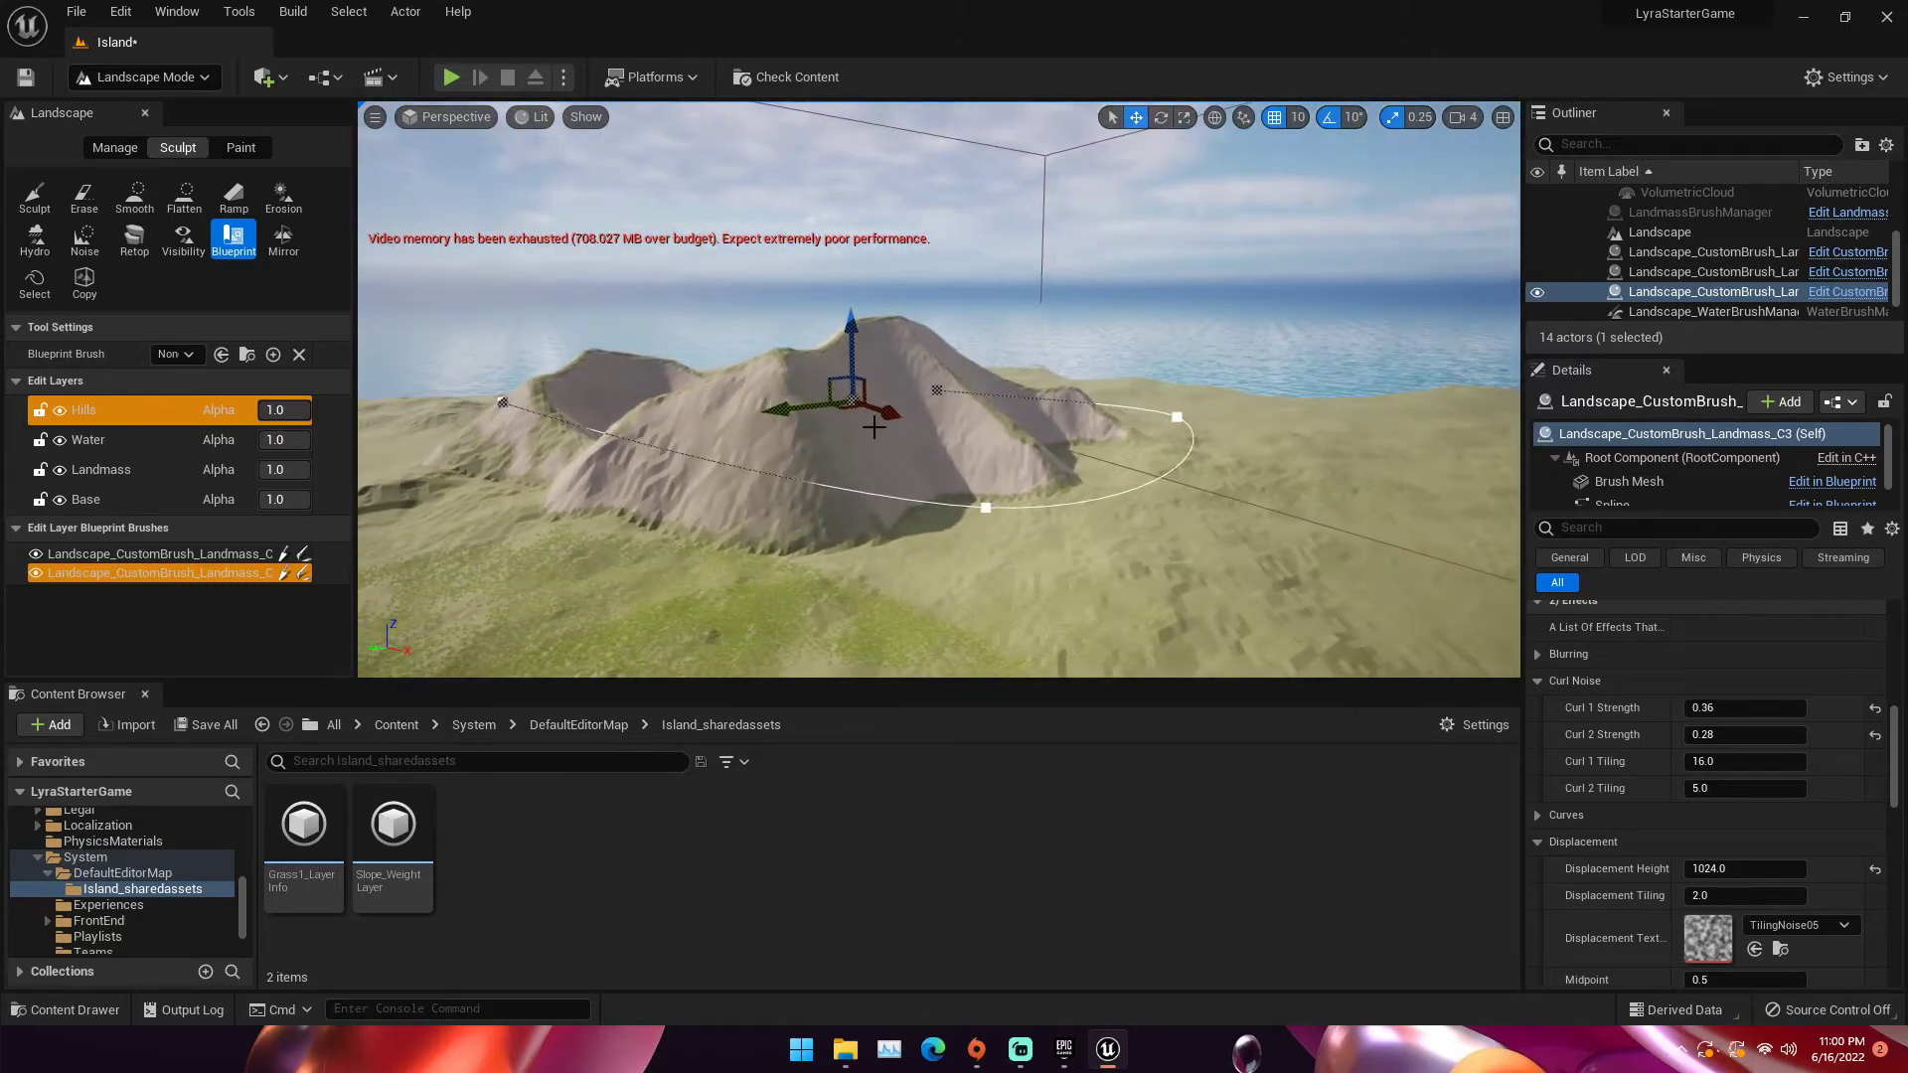
pyautogui.moveTo(852, 332); pyautogui.dragTo(853, 163)
pyautogui.moveTo(853, 163); pyautogui.dragTo(1153, 268, button='right')
pyautogui.moveTo(959, 273); pyautogui.dragTo(924, 231, button='right')
# Pull the mountain brush's spline points closer together to make the mountain narrower and more compact near the island's edge
pyautogui.moveTo(1053, 271); pyautogui.dragTo(990, 316)
pyautogui.moveTo(1062, 394); pyautogui.dragTo(968, 374)
pyautogui.moveTo(968, 373)
pyautogui.mouseDown(button='right')
pyautogui.moveTo(1034, 437)
pyautogui.moveTo(1083, 393)
pyautogui.moveTo(1004, 371)
pyautogui.mouseUp(button='right')
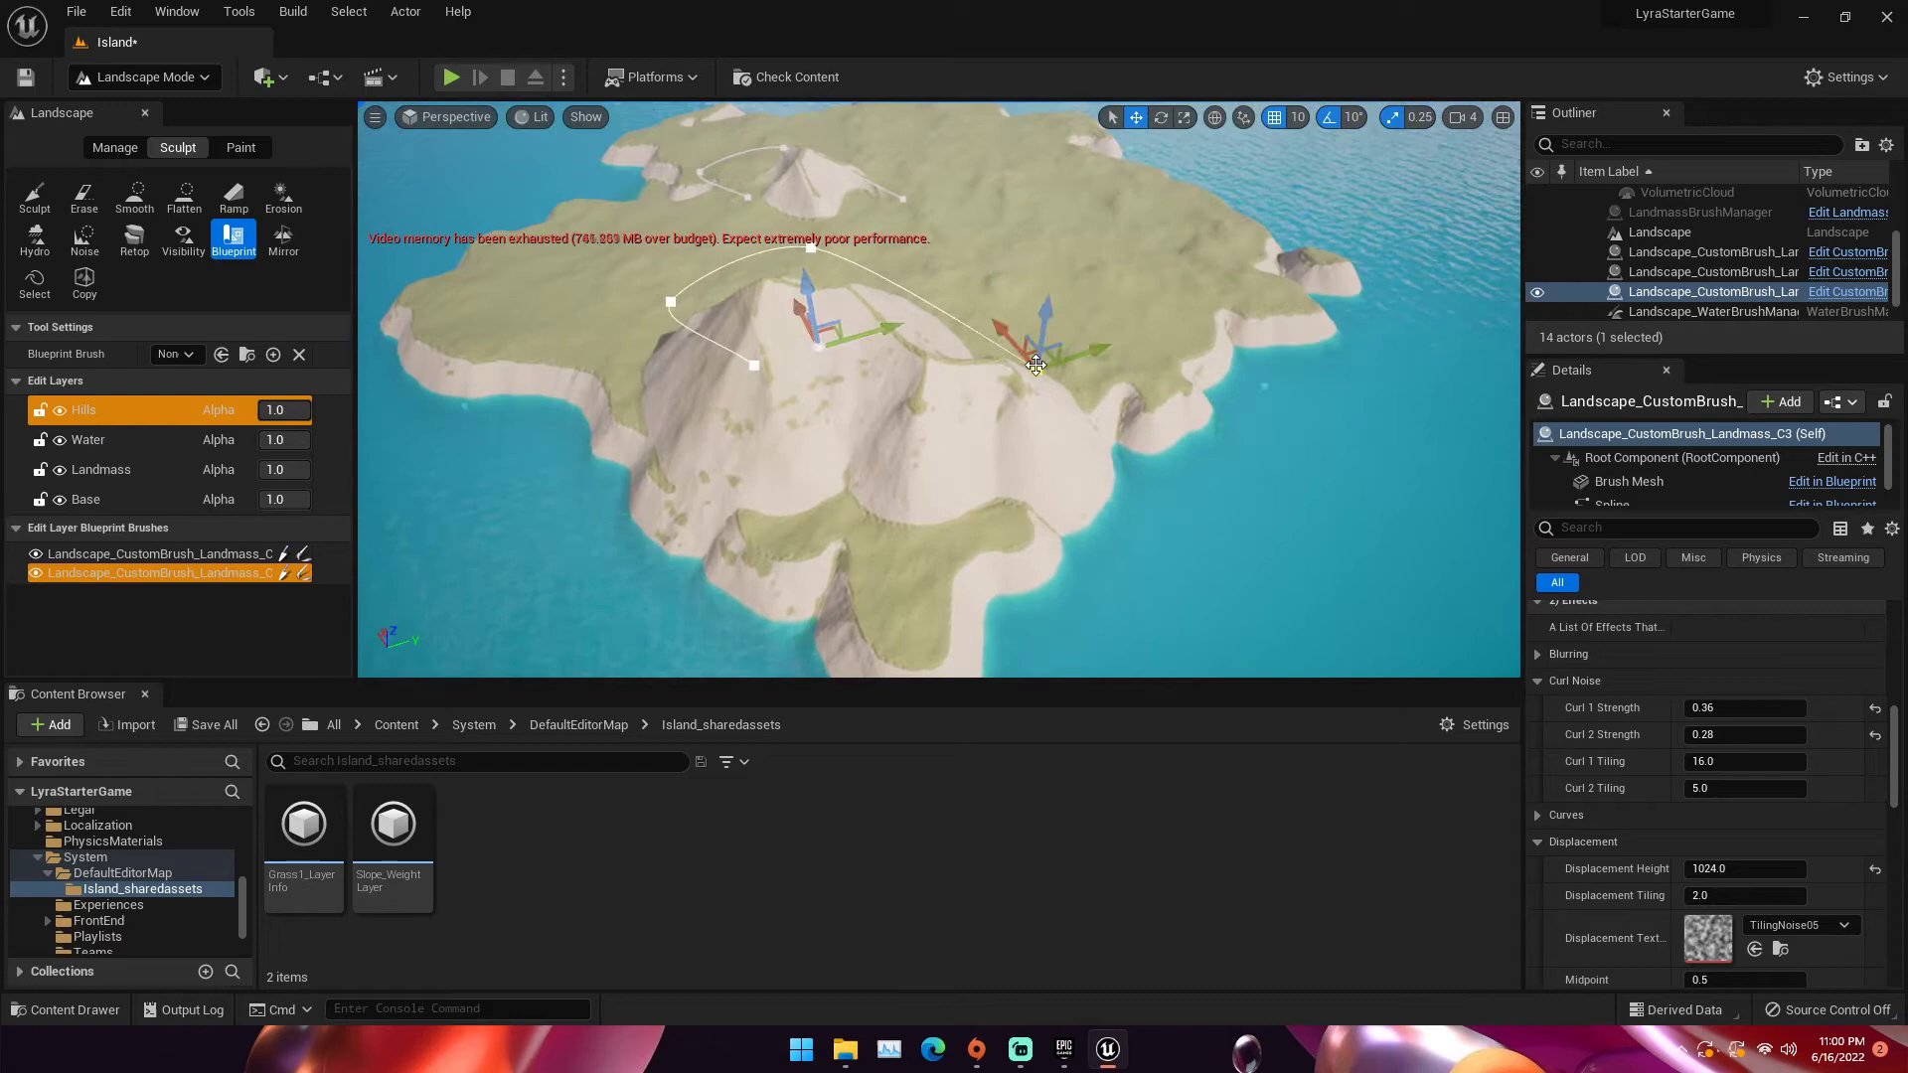
pyautogui.moveTo(1092, 350); pyautogui.dragTo(1018, 397)
pyautogui.moveTo(795, 383); pyautogui.dragTo(770, 387, button='right')
pyautogui.moveTo(785, 296)
pyautogui.mouseDown()
pyautogui.moveTo(840, 364)
pyautogui.moveTo(991, 338)
pyautogui.mouseUp()
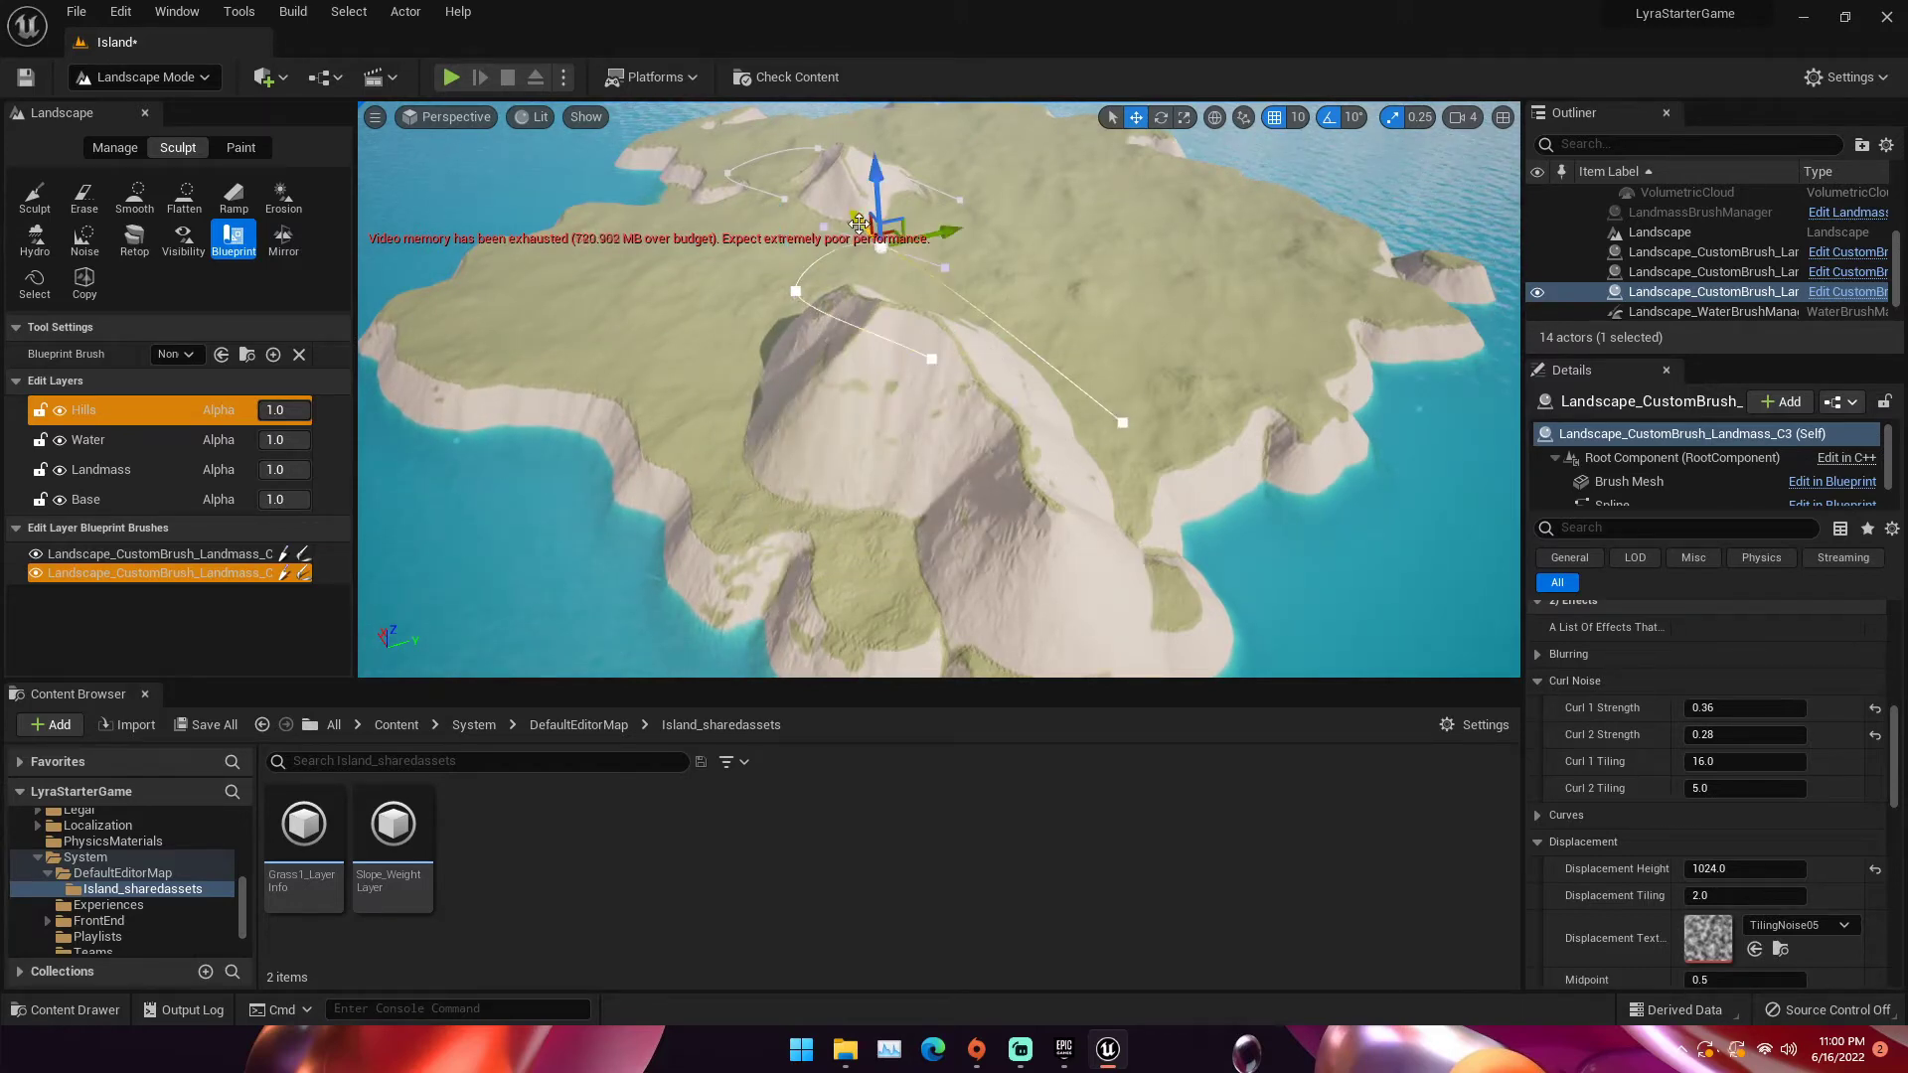
pyautogui.moveTo(1070, 381)
pyautogui.mouseDown()
pyautogui.moveTo(1002, 318)
pyautogui.moveTo(1090, 365)
pyautogui.moveTo(961, 385)
pyautogui.mouseUp()
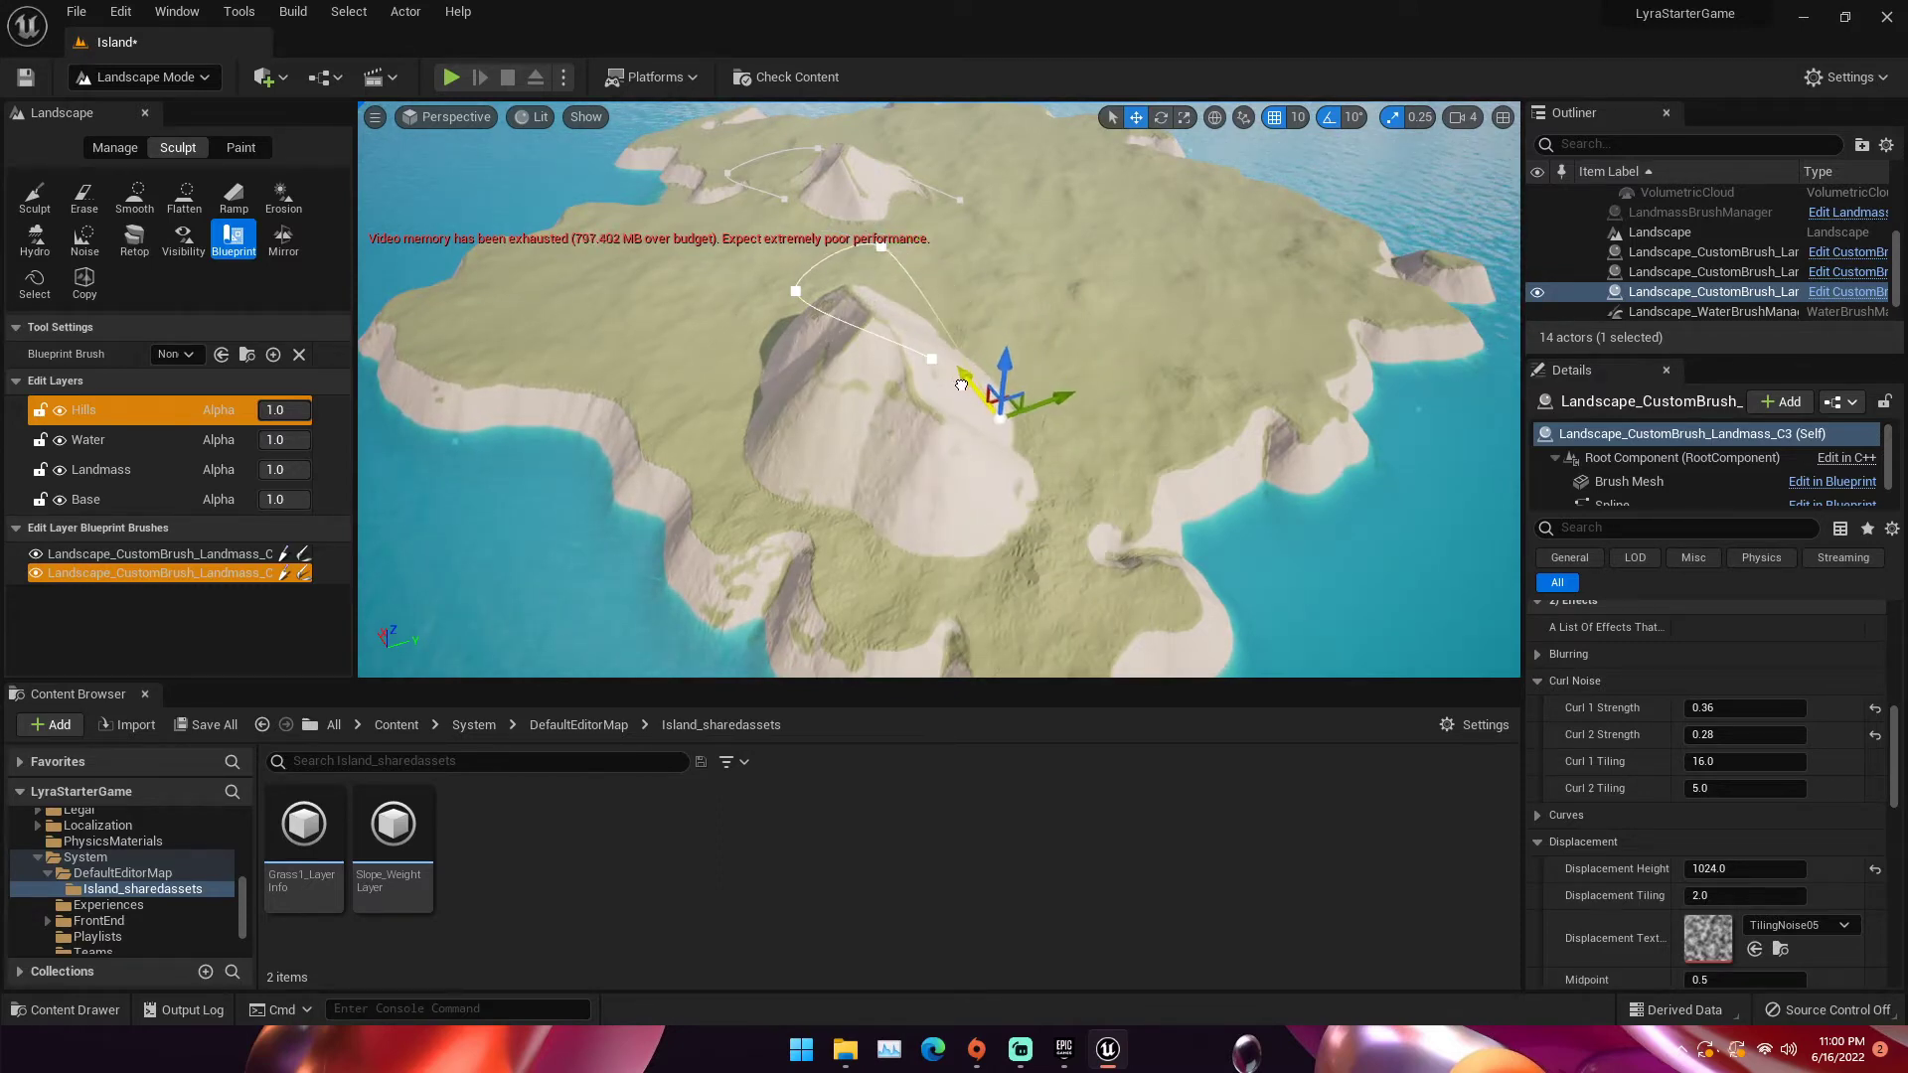
# Add another spline point to the mountain brush and shift it sideways to round out the outline
pyautogui.rightClick(938, 311)
pyautogui.click(983, 356)
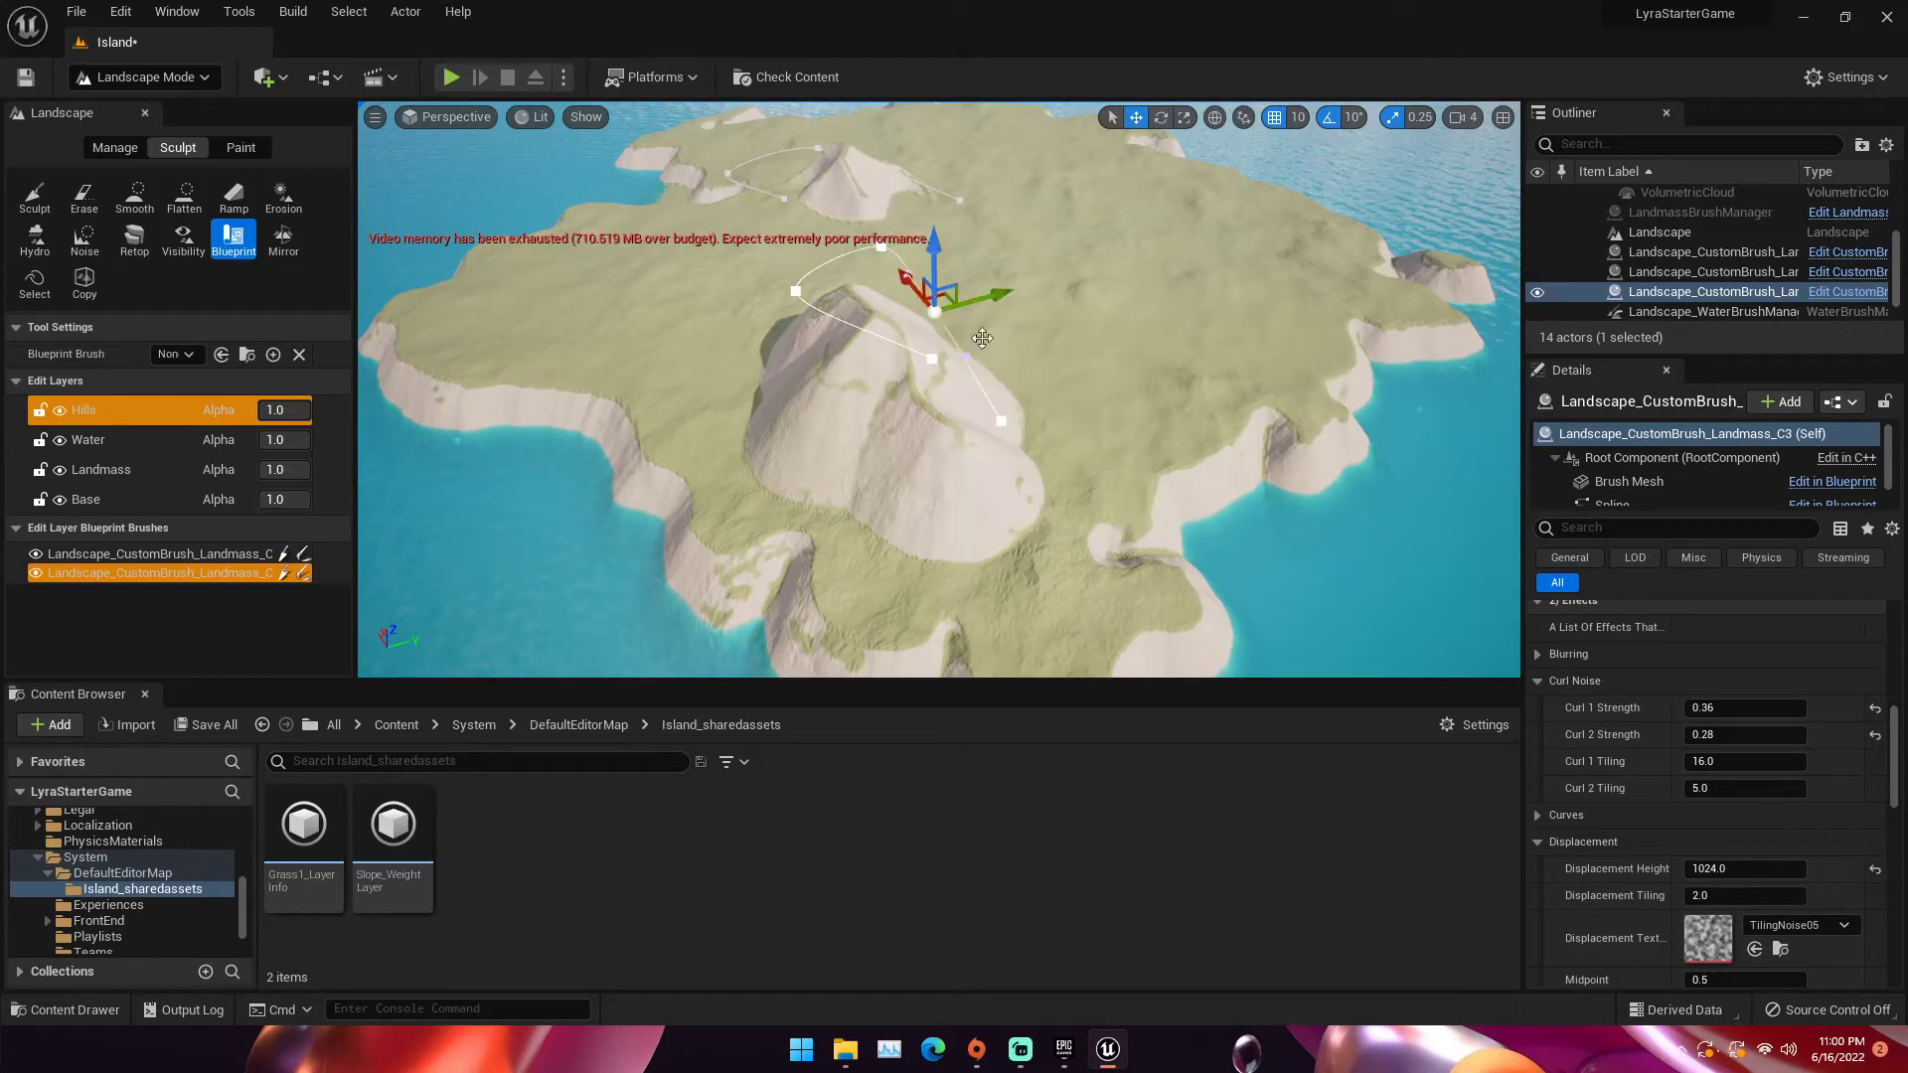
pyautogui.moveTo(993, 298); pyautogui.dragTo(1095, 277)
# Duplicate the mountain's landmass brush and move the copy to the open grassy area beside the smaller hill
pyautogui.moveTo(1095, 277); pyautogui.dragTo(1227, 184, button='right')
pyautogui.press('w')
pyautogui.press('s')
pyautogui.press('a')
pyautogui.press('s')
pyautogui.moveTo(1064, 289)
pyautogui.mouseDown(button='right')
pyautogui.moveTo(1033, 253)
pyautogui.moveTo(1063, 289)
pyautogui.mouseUp(button='right')
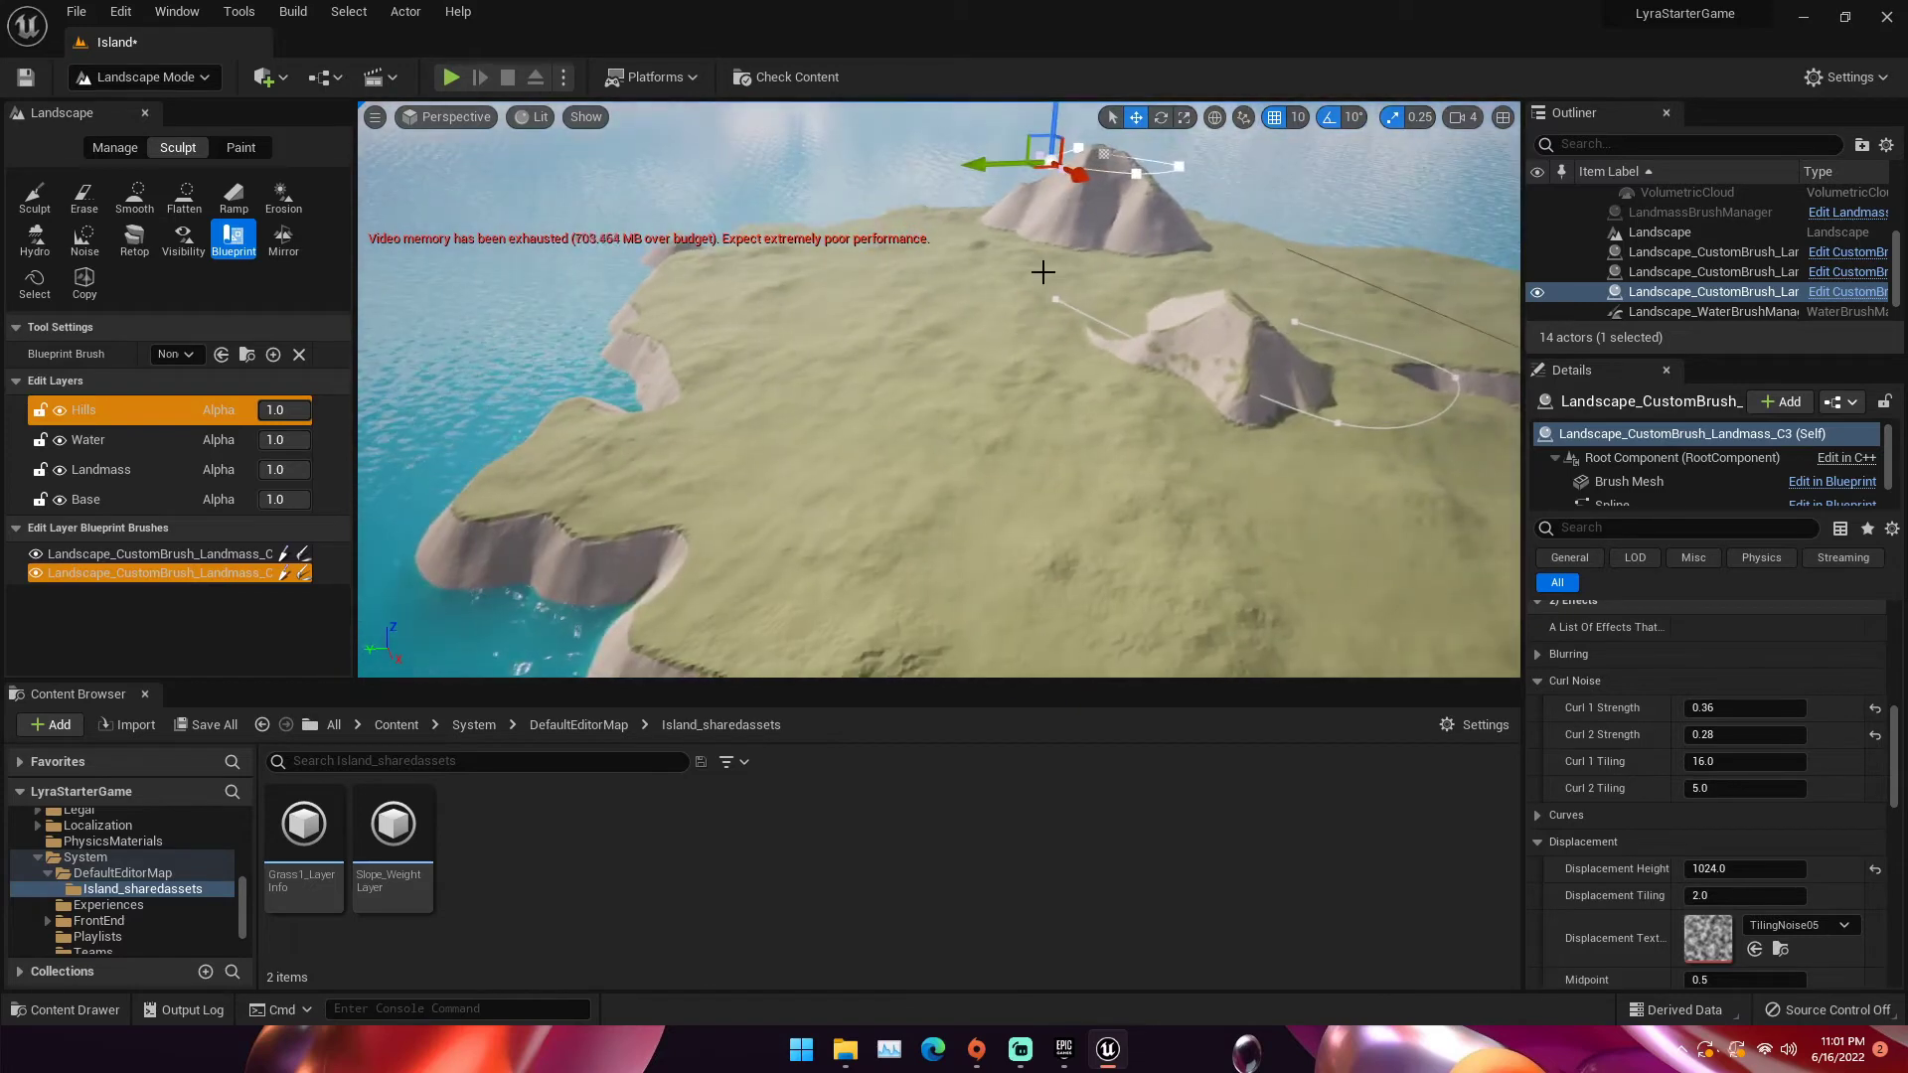
pyautogui.rightClick(126, 575)
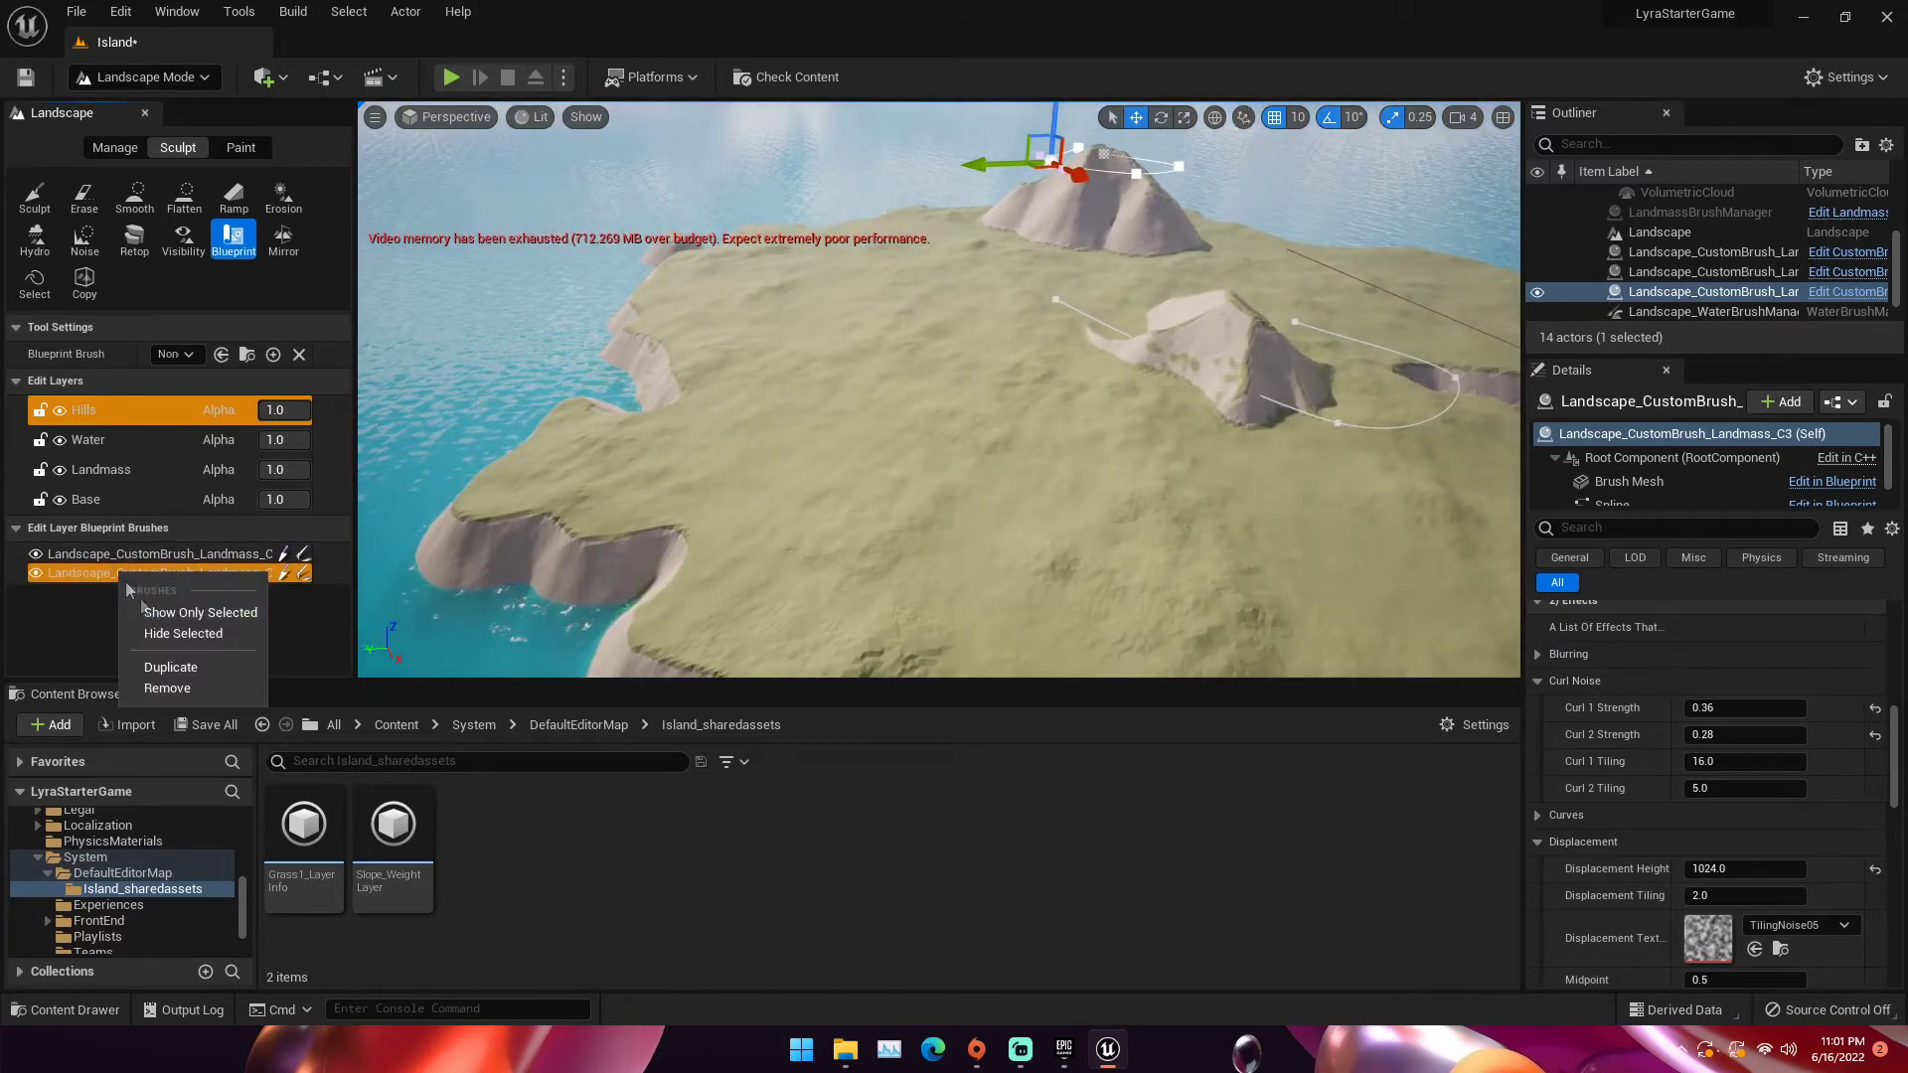
pyautogui.click(167, 668)
pyautogui.moveTo(1039, 159)
pyautogui.mouseDown()
pyautogui.moveTo(800, 177)
pyautogui.moveTo(770, 206)
pyautogui.moveTo(758, 263)
pyautogui.moveTo(867, 256)
pyautogui.mouseUp()
# Enable Cap Shape on the copied mountain brush and set its Falloff Angle to about 25.85
pyautogui.scroll(5, 1587, 683)
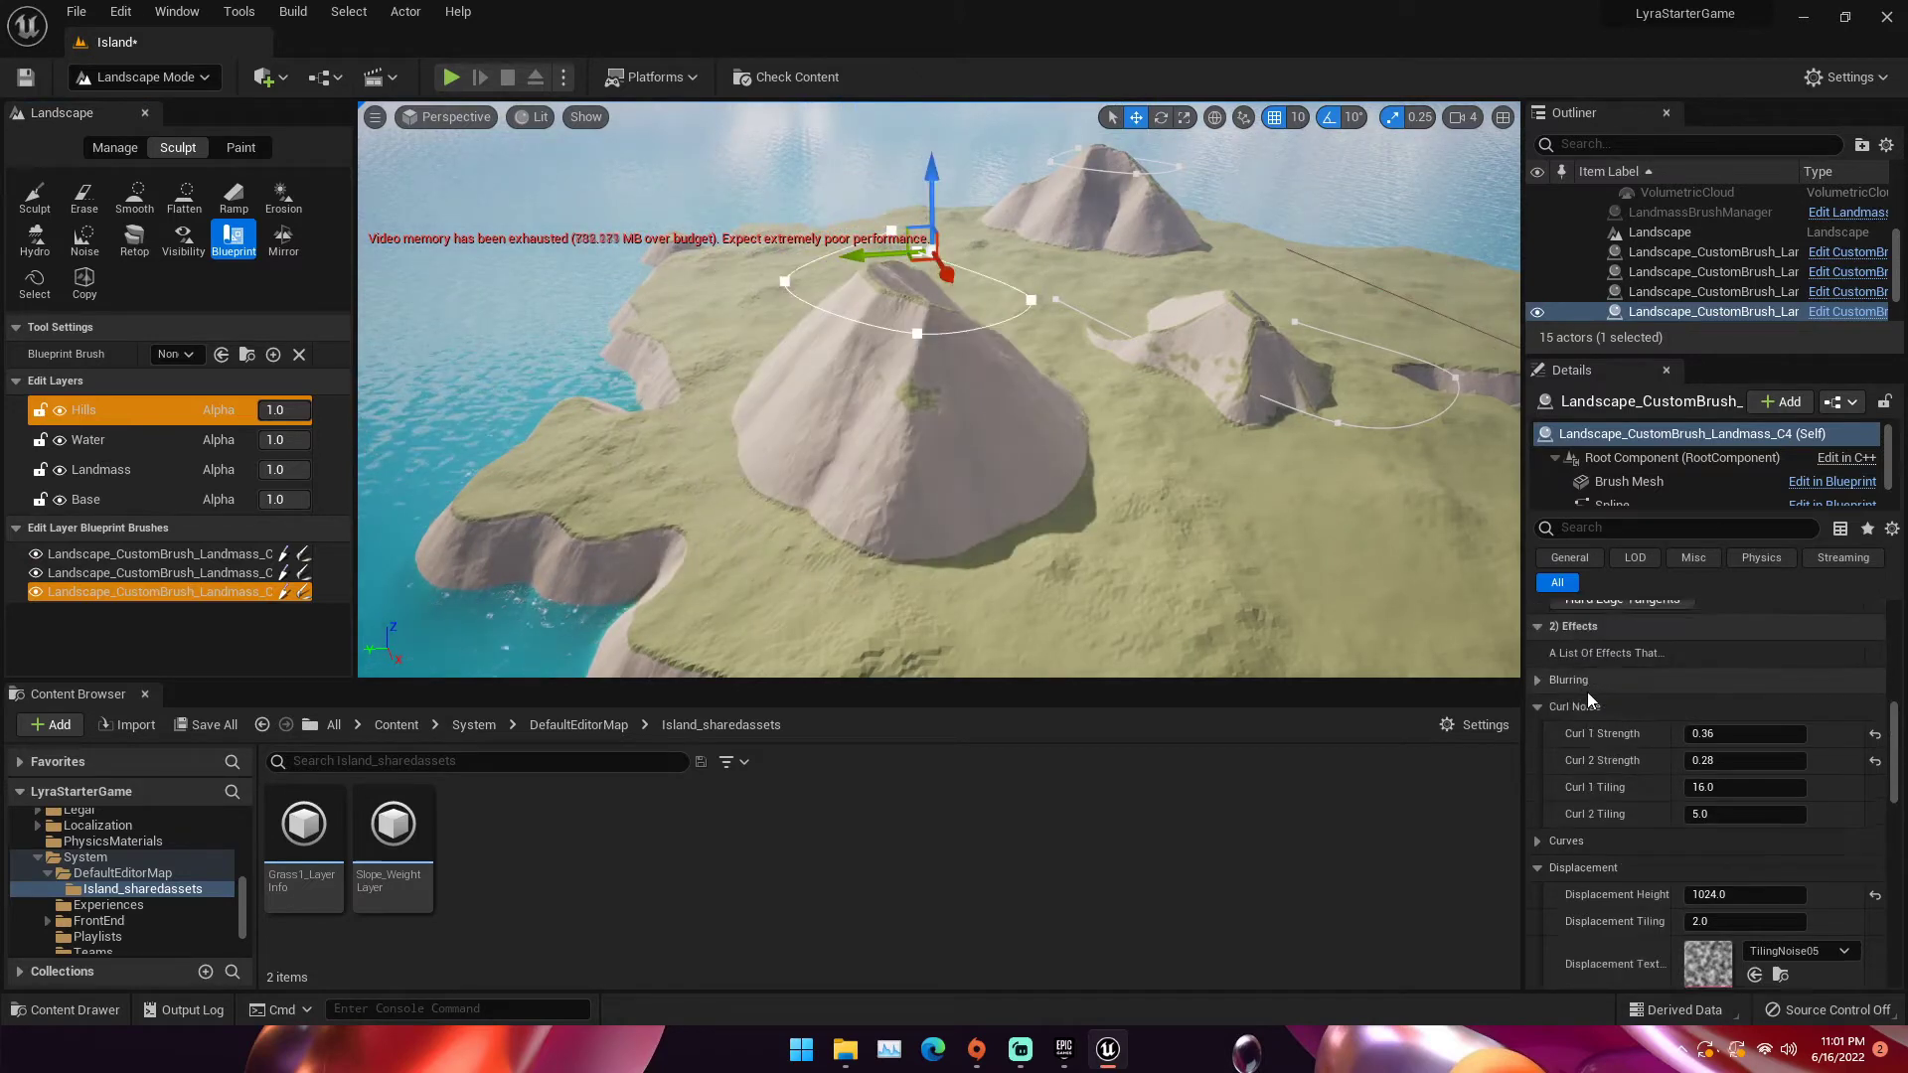
pyautogui.scroll(3, 1586, 680)
pyautogui.click(1691, 721)
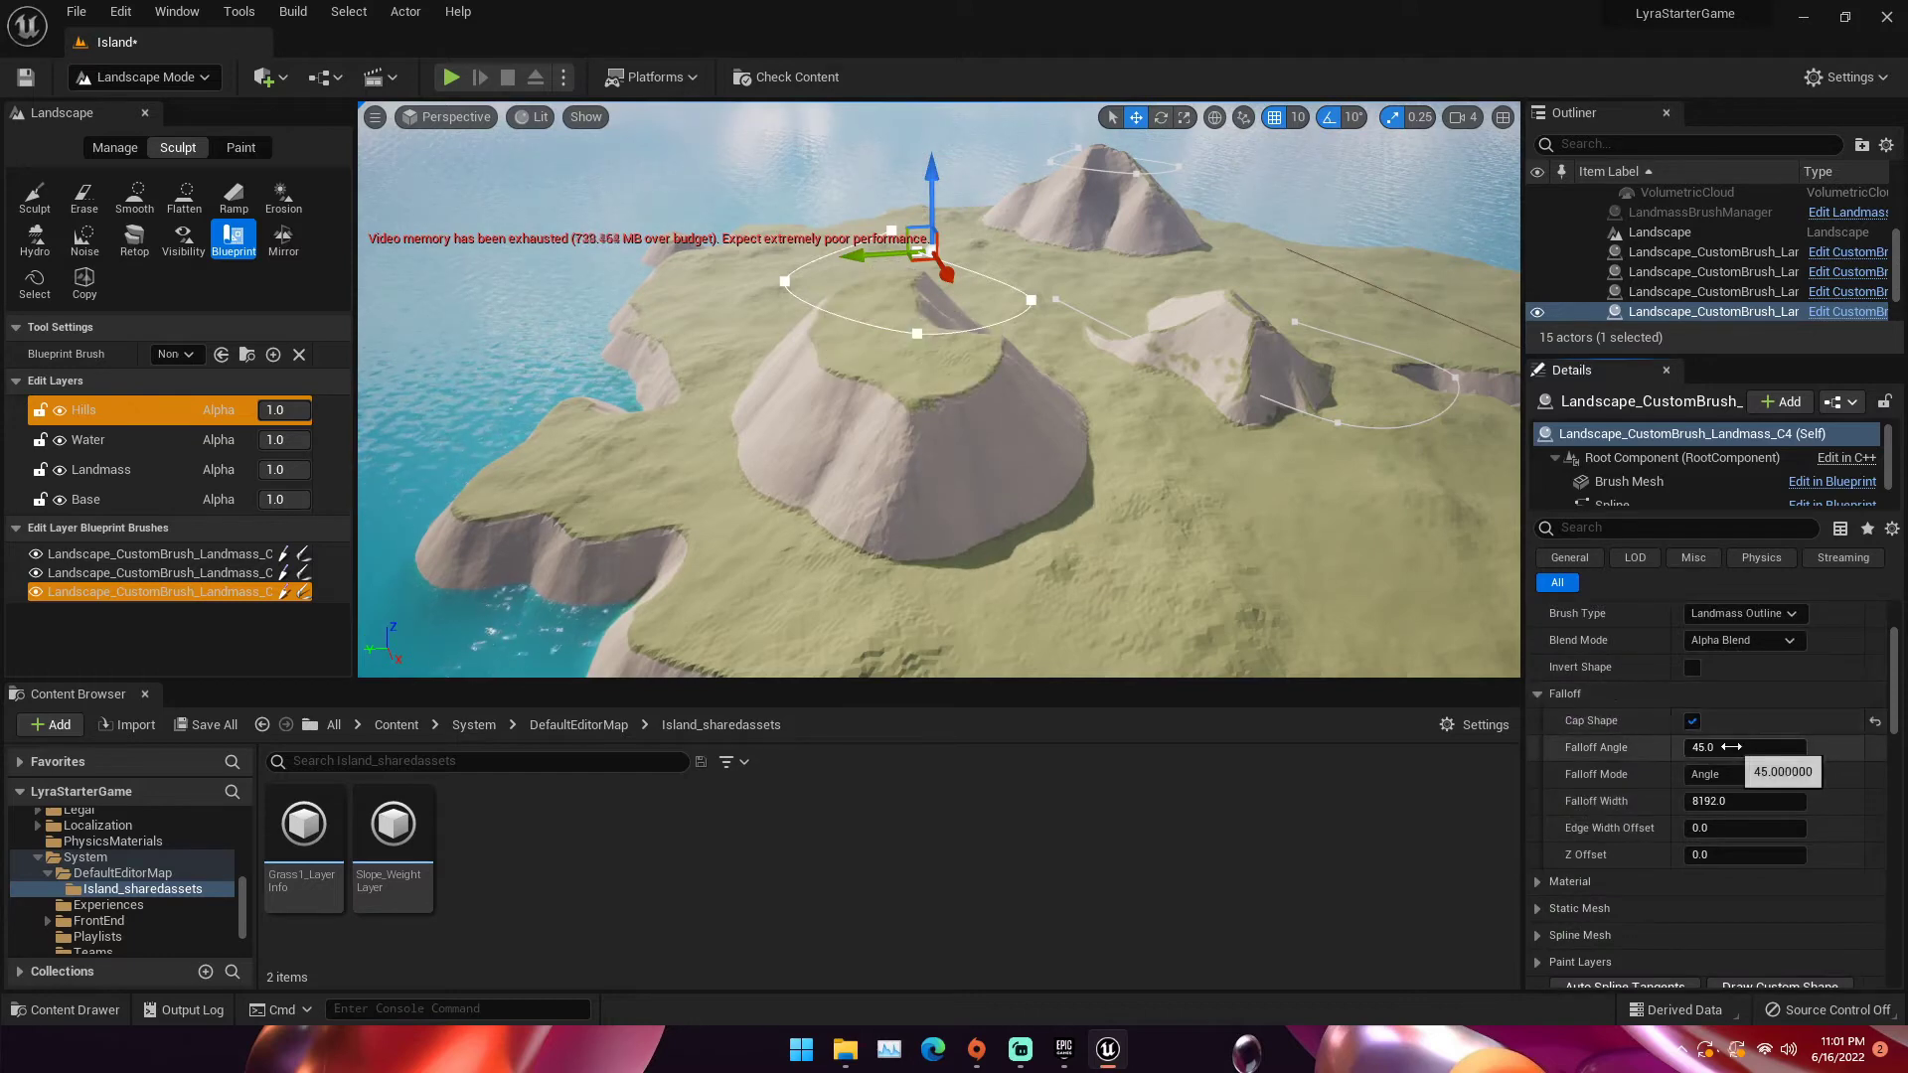
pyautogui.moveTo(1709, 747)
pyautogui.mouseDown()
pyautogui.moveTo(1684, 747)
pyautogui.moveTo(1784, 747)
pyautogui.moveTo(1676, 747)
pyautogui.mouseUp()
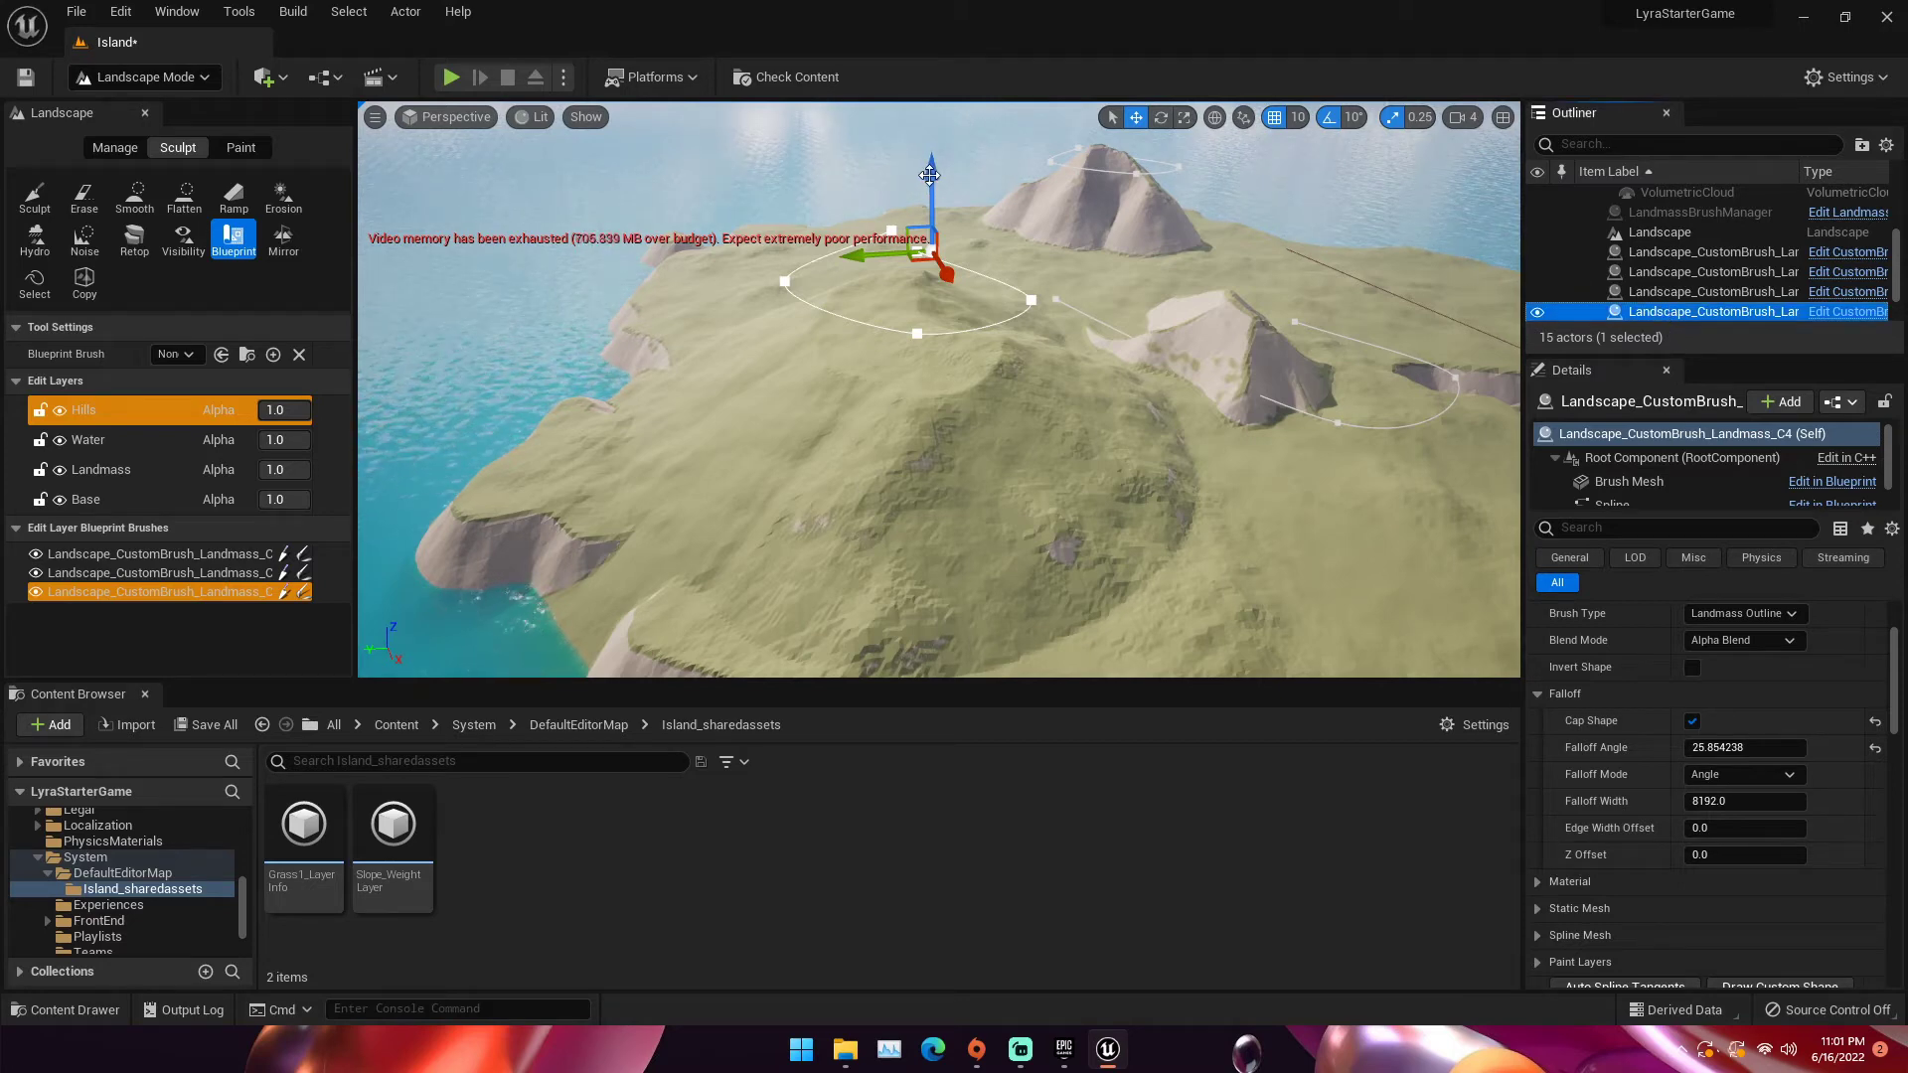
# Lower the flattened hill brush and place a duplicate of it between the hill and the tall mountain
pyautogui.moveTo(932, 176); pyautogui.dragTo(932, 221)
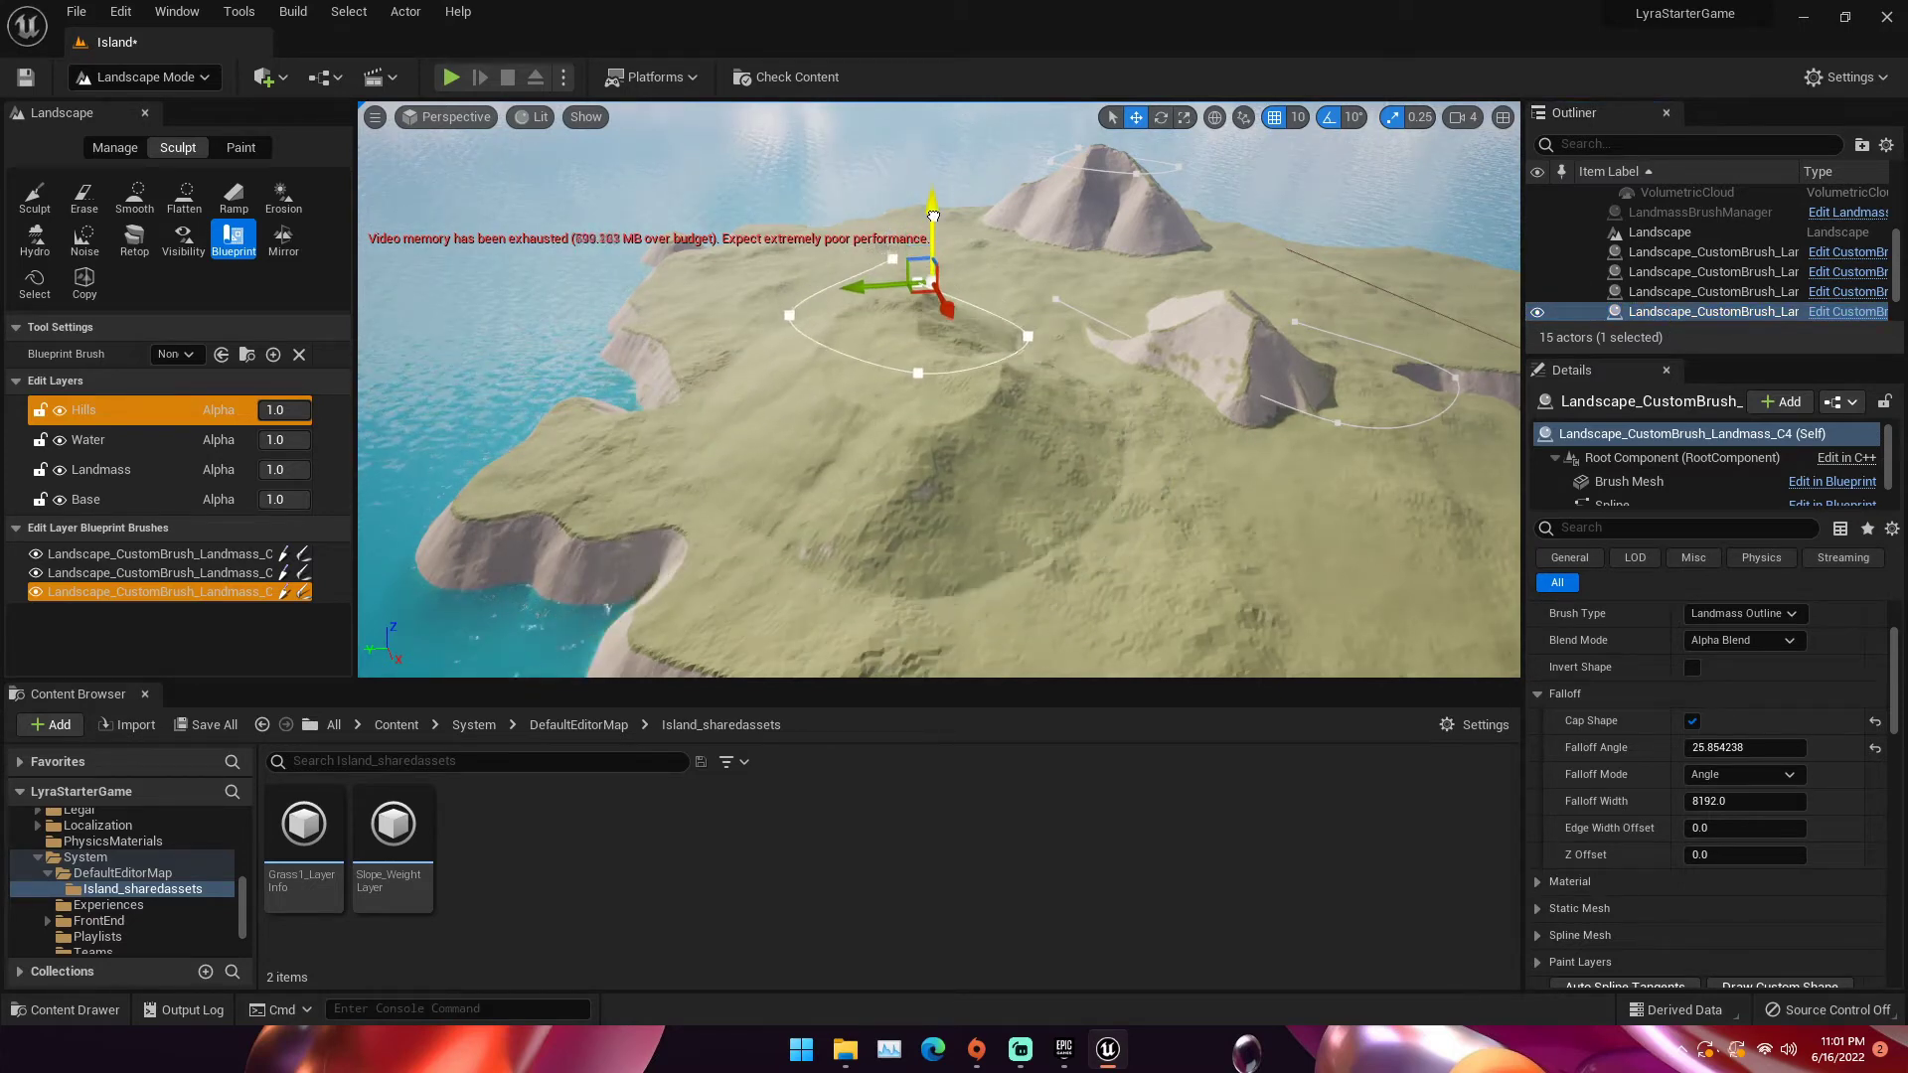
pyautogui.moveTo(932, 220)
pyautogui.mouseDown(button='right')
pyautogui.moveTo(865, 230)
pyautogui.moveTo(854, 293)
pyautogui.mouseUp(button='right')
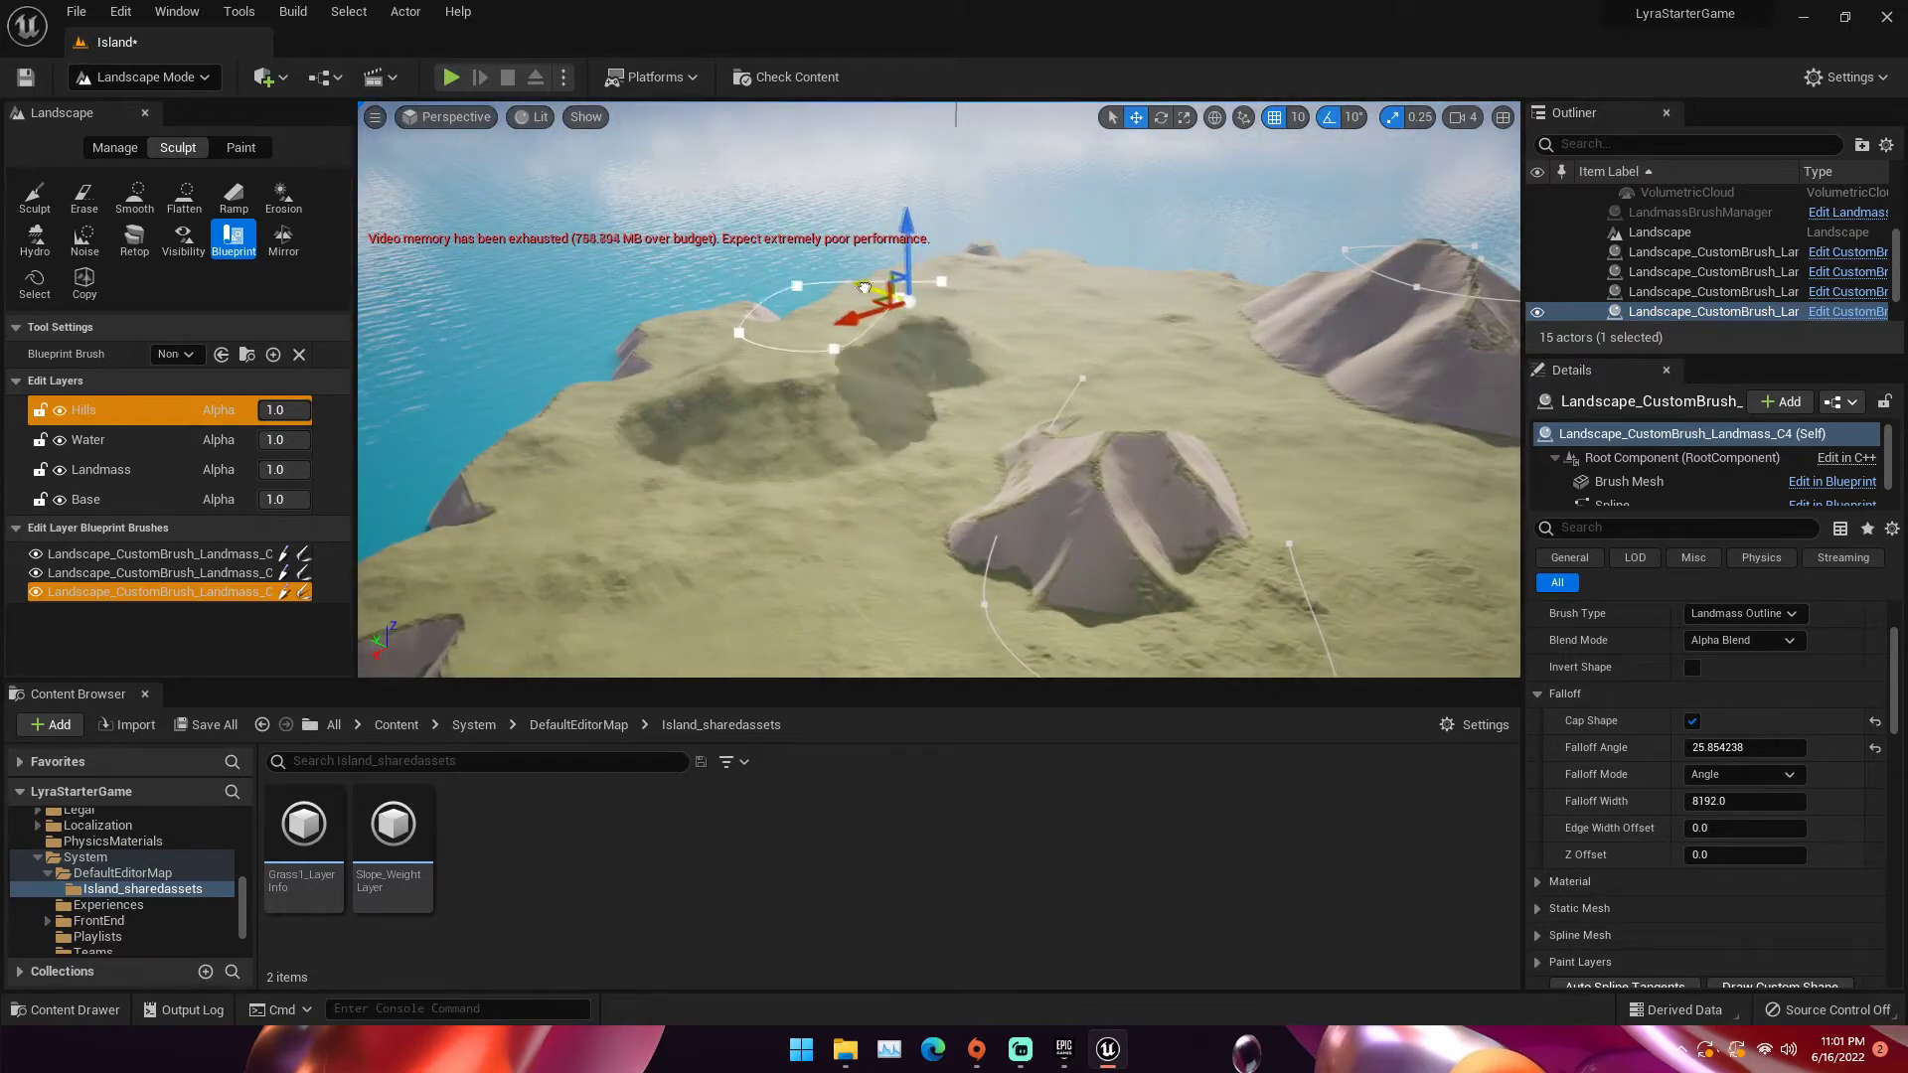
pyautogui.moveTo(853, 303)
pyautogui.keyDown('alt'); pyautogui.mouseDown()
pyautogui.moveTo(847, 318)
pyautogui.moveTo(1063, 234)
pyautogui.moveTo(1183, 256)
pyautogui.moveTo(1122, 270)
pyautogui.moveTo(1148, 271)
pyautogui.mouseUp(); pyautogui.keyUp('alt')
# Try a Curl 1 Strength of about 8.19 on the newest hill brush and undo it
pyautogui.scroll(-5, 1610, 676)
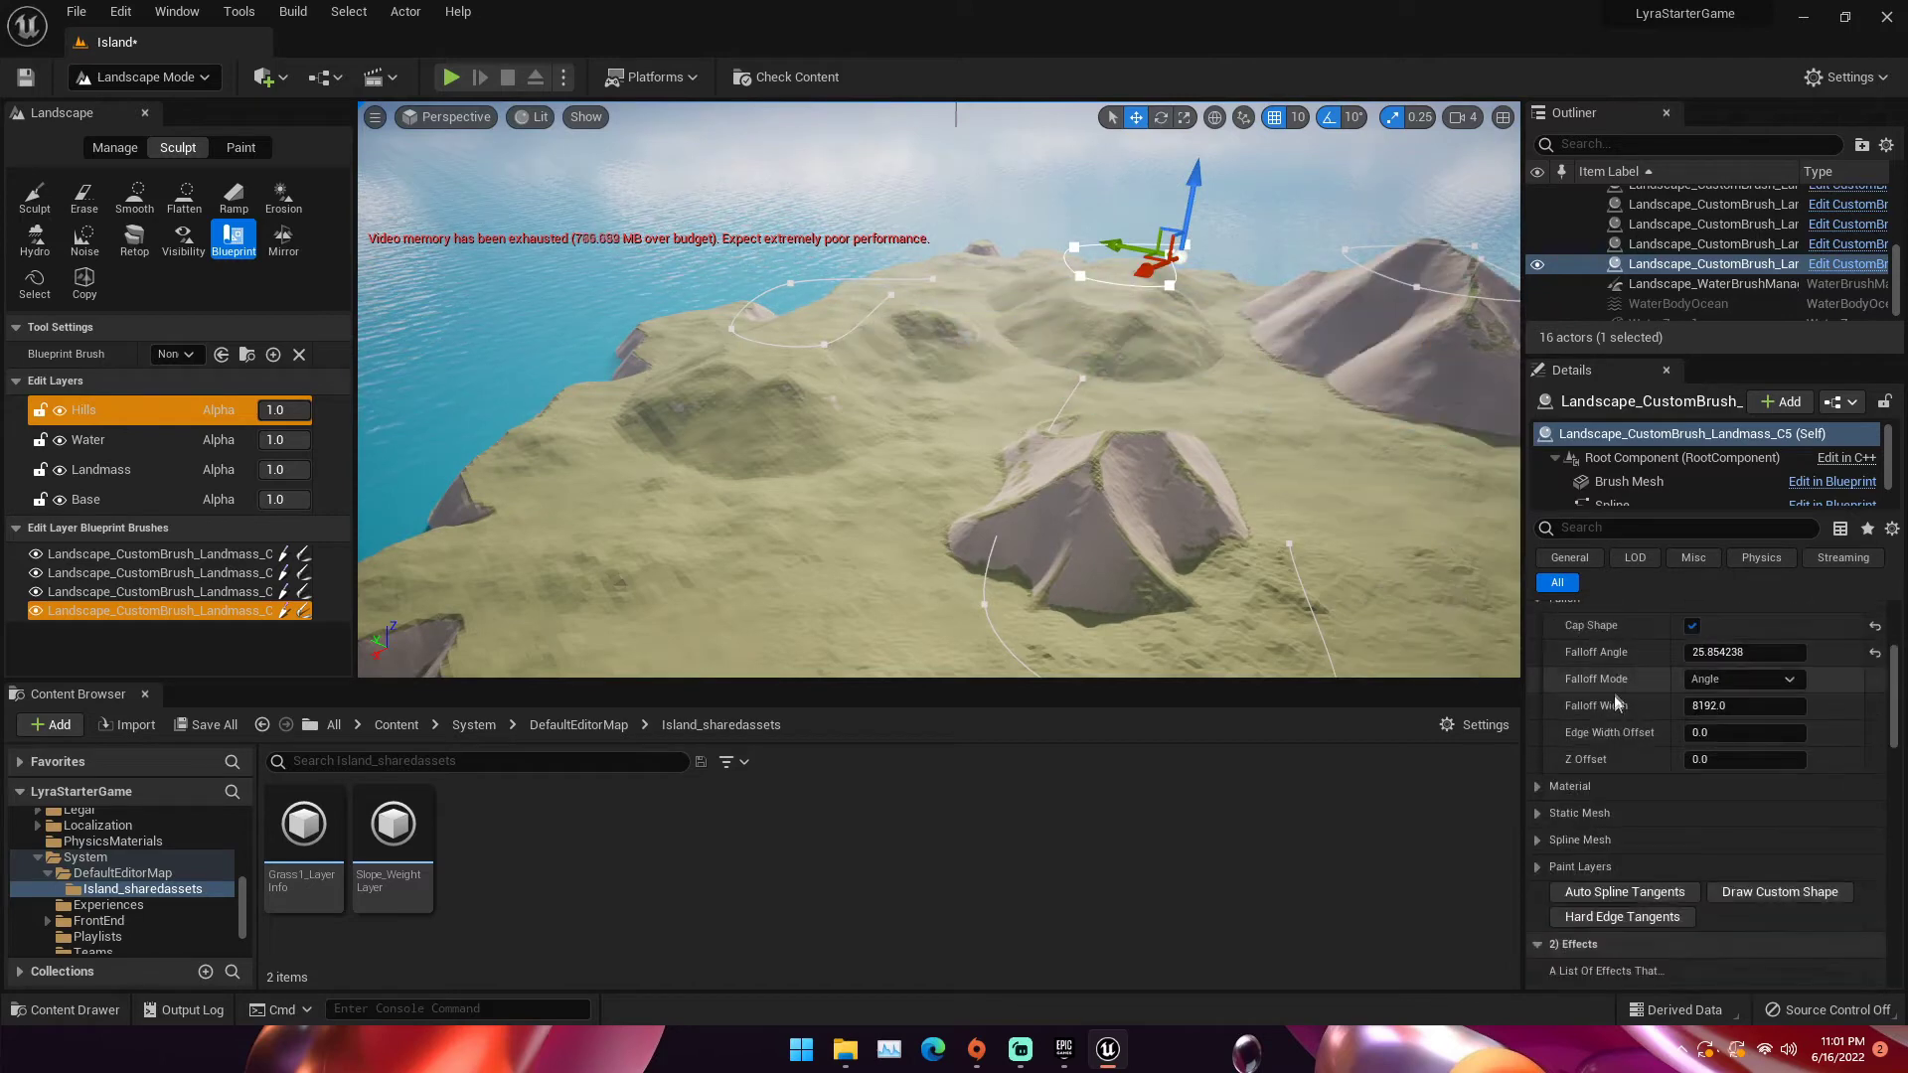
pyautogui.scroll(-3, 1622, 765)
pyautogui.moveTo(1729, 829); pyautogui.dragTo(1848, 829)
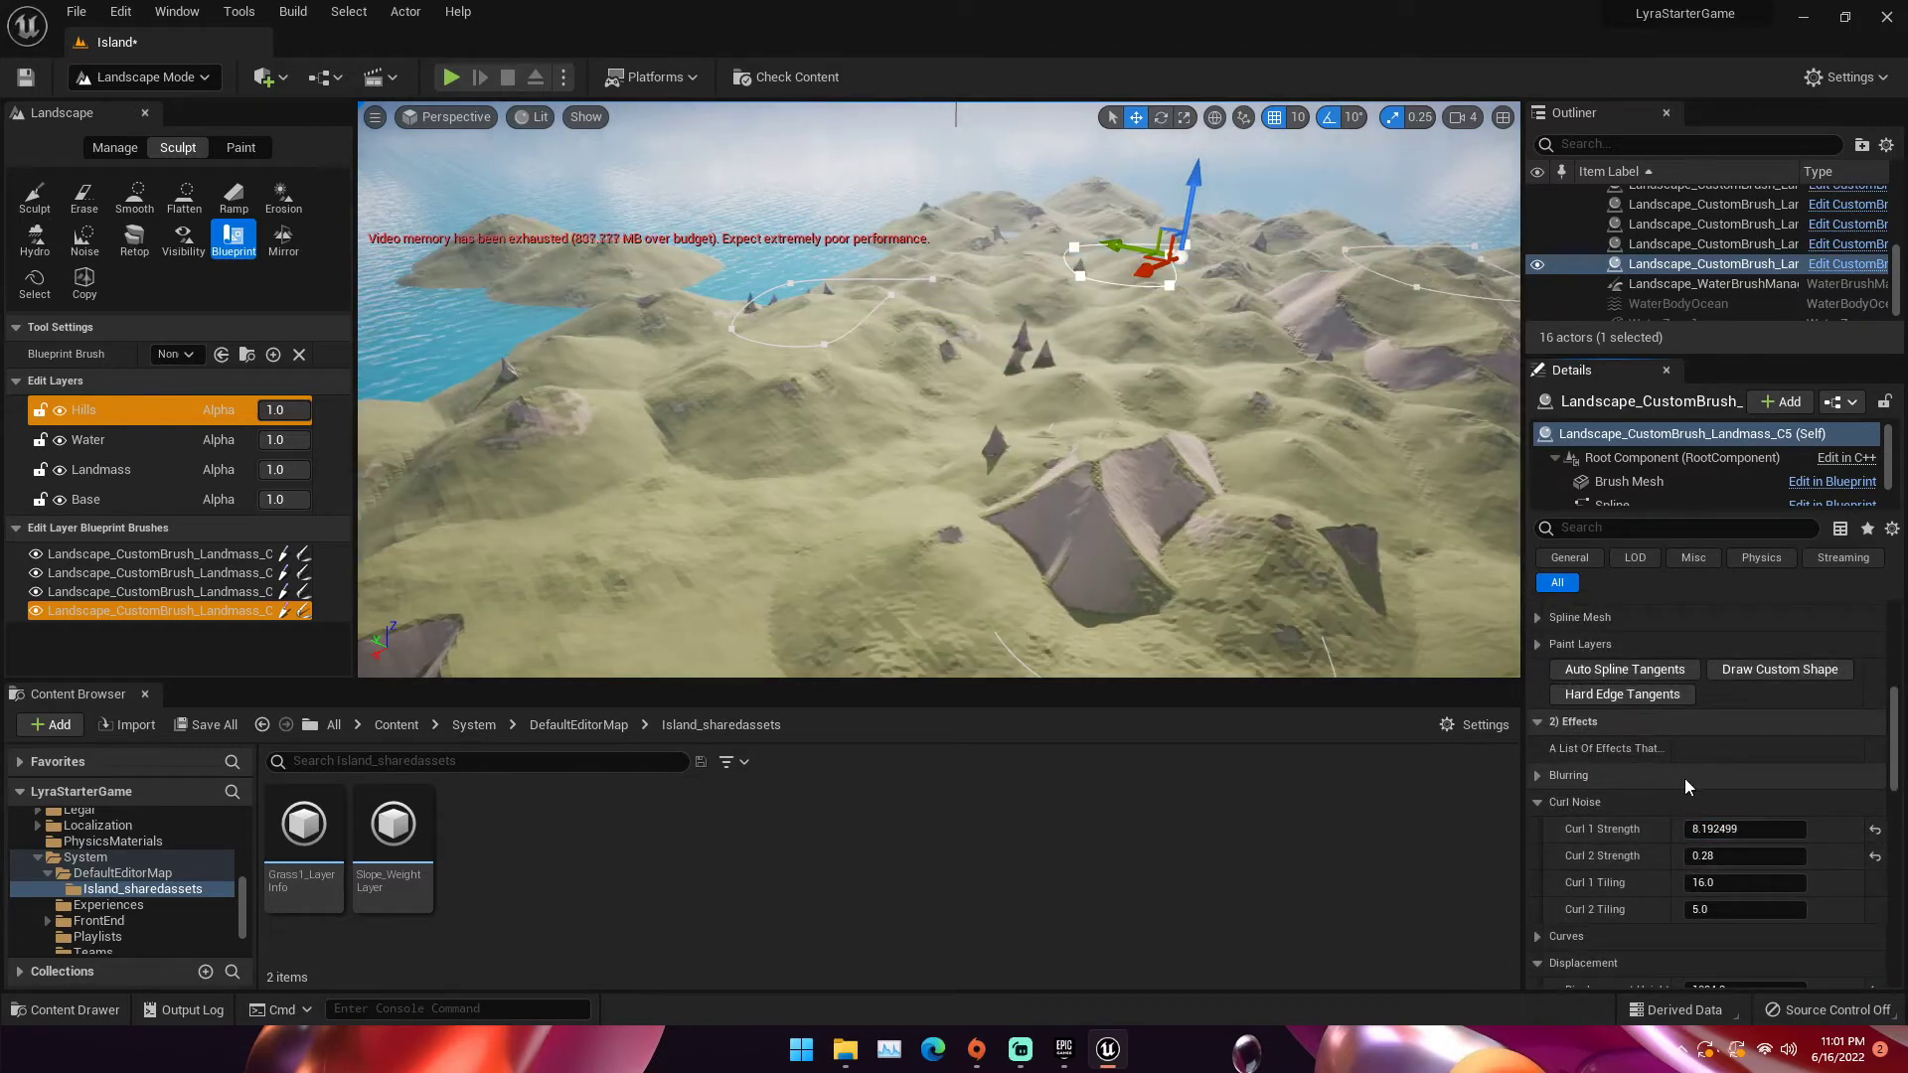
pyautogui.hotkey('ctrl', 'z')
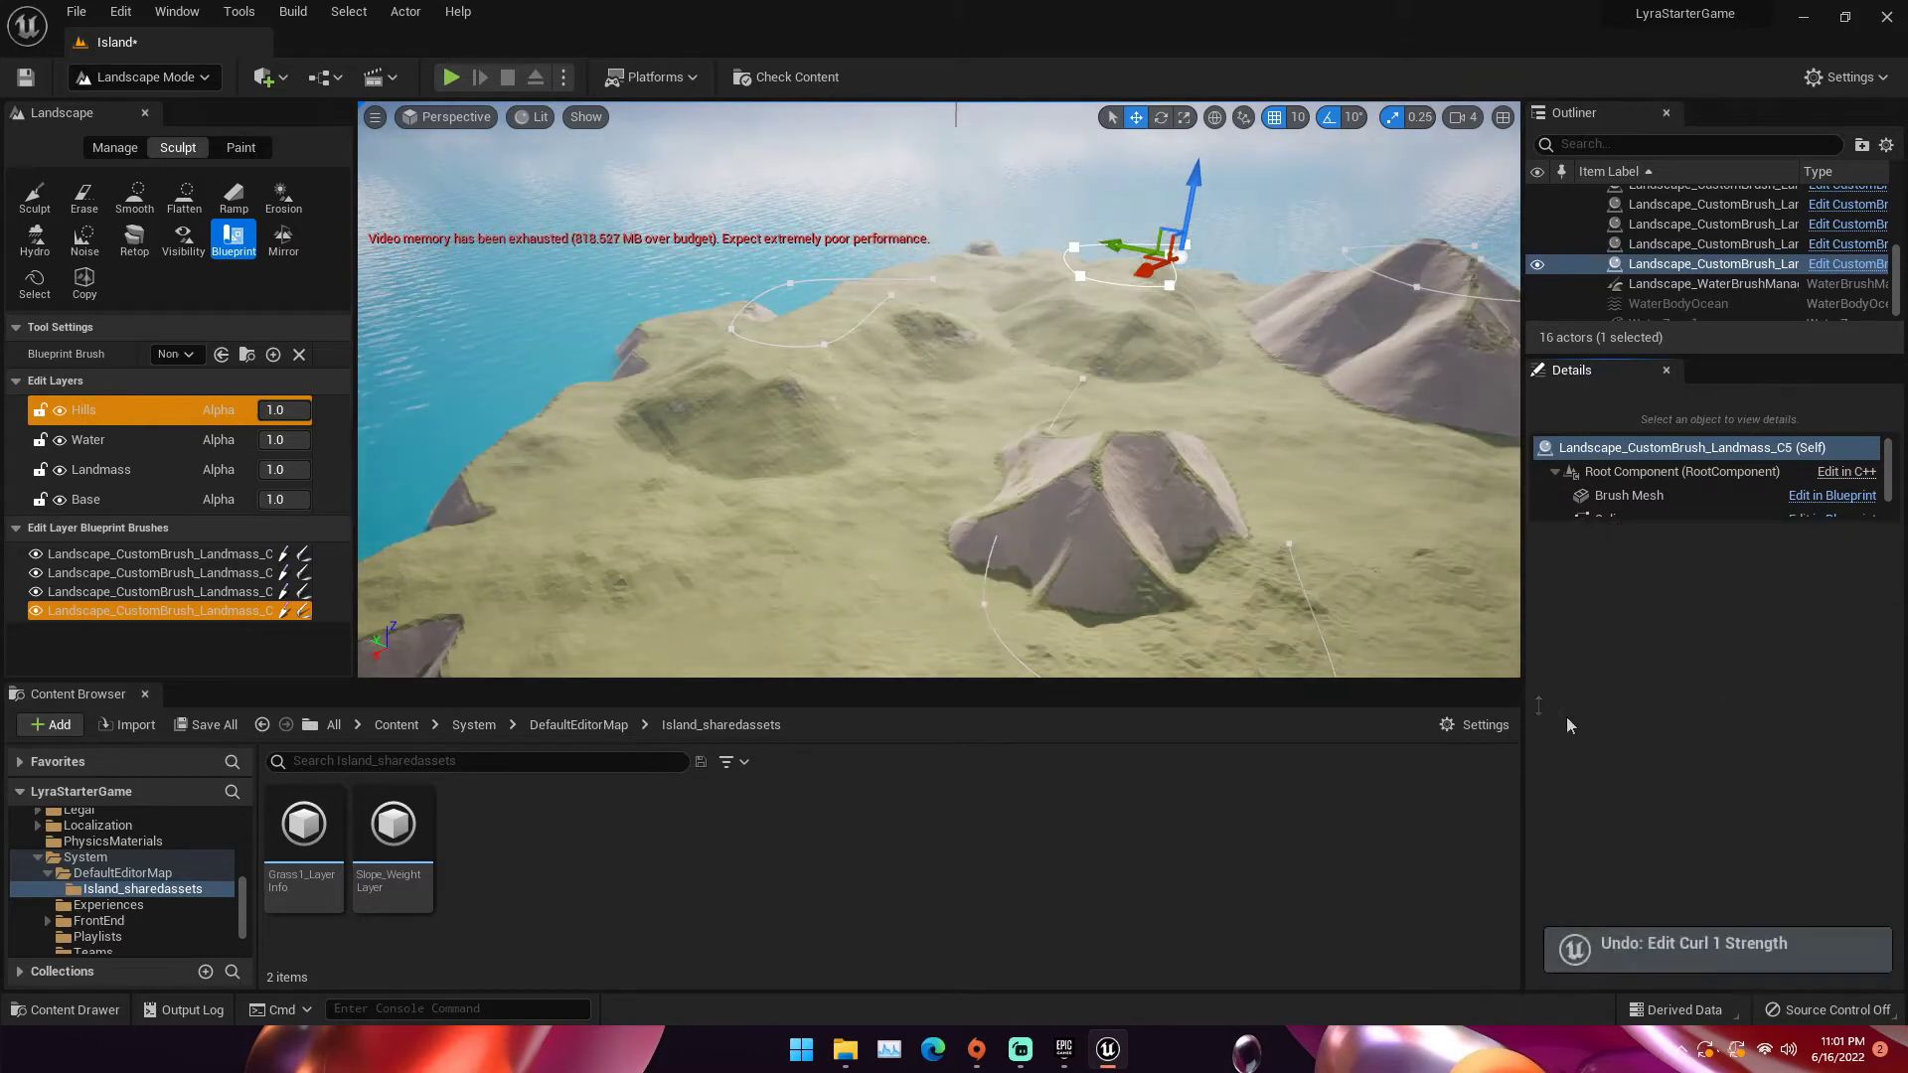
# Set the newest hill brush's Curl 1 Strength to about 0.55 and Curl 2 Strength to about 2.53, moving one spline point inward
pyautogui.click(139, 610)
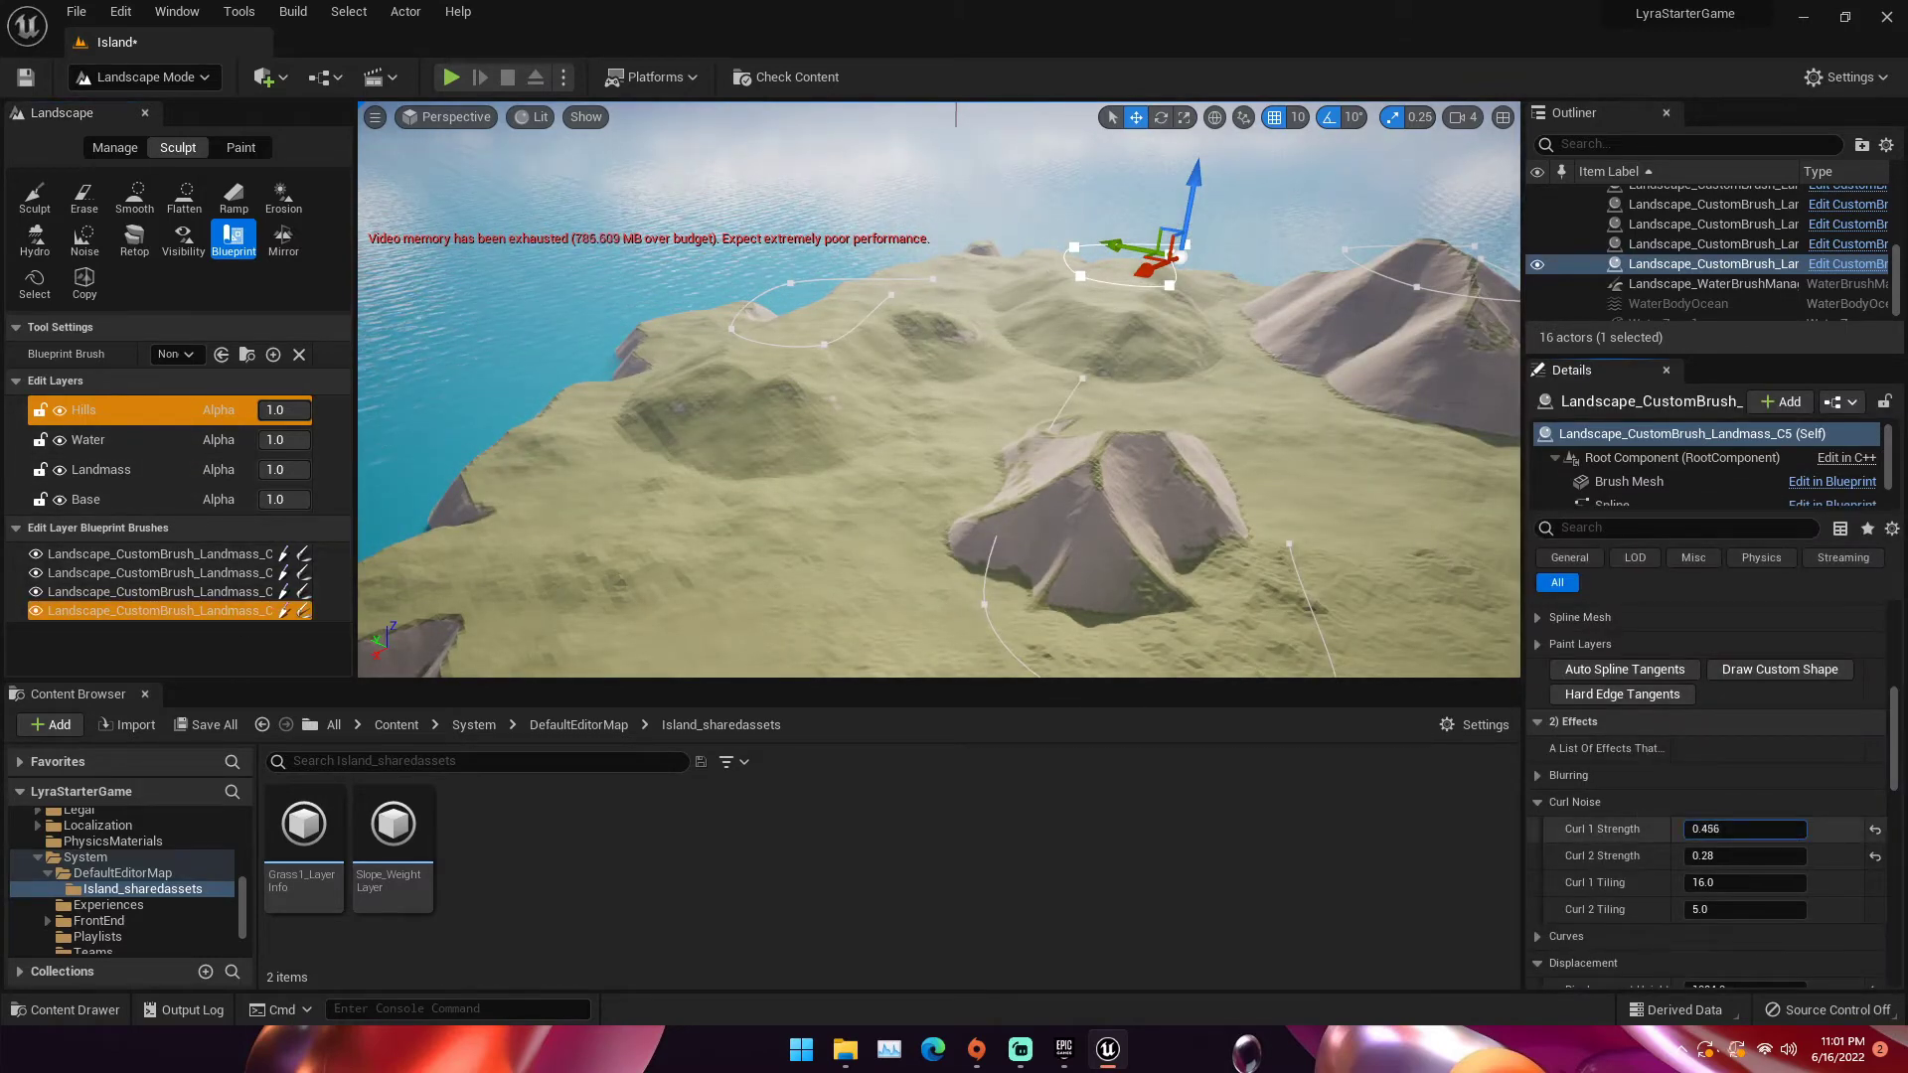
pyautogui.moveTo(1745, 829)
pyautogui.mouseDown()
pyautogui.moveTo(1779, 828)
pyautogui.moveTo(1707, 855)
pyautogui.moveTo(1726, 855)
pyautogui.mouseUp()
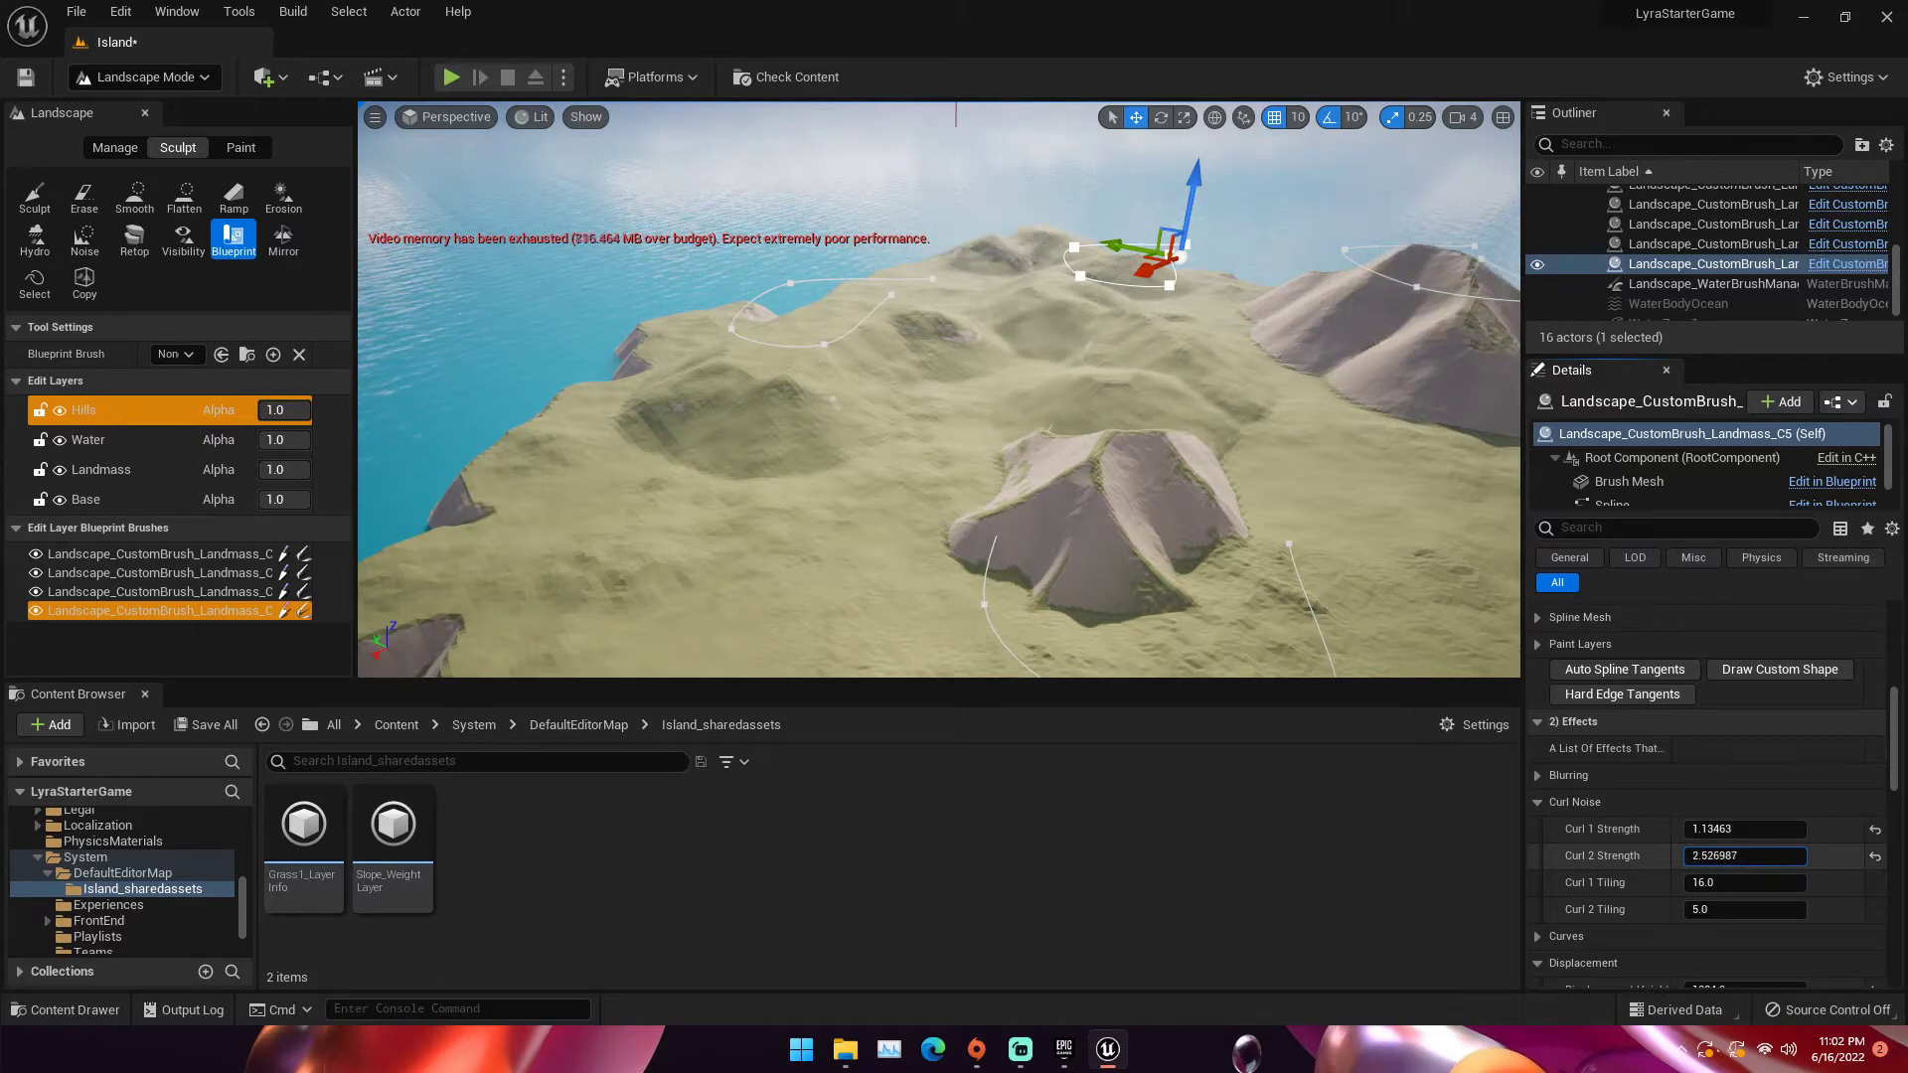
pyautogui.moveTo(918, 488); pyautogui.dragTo(918, 488, button='right')
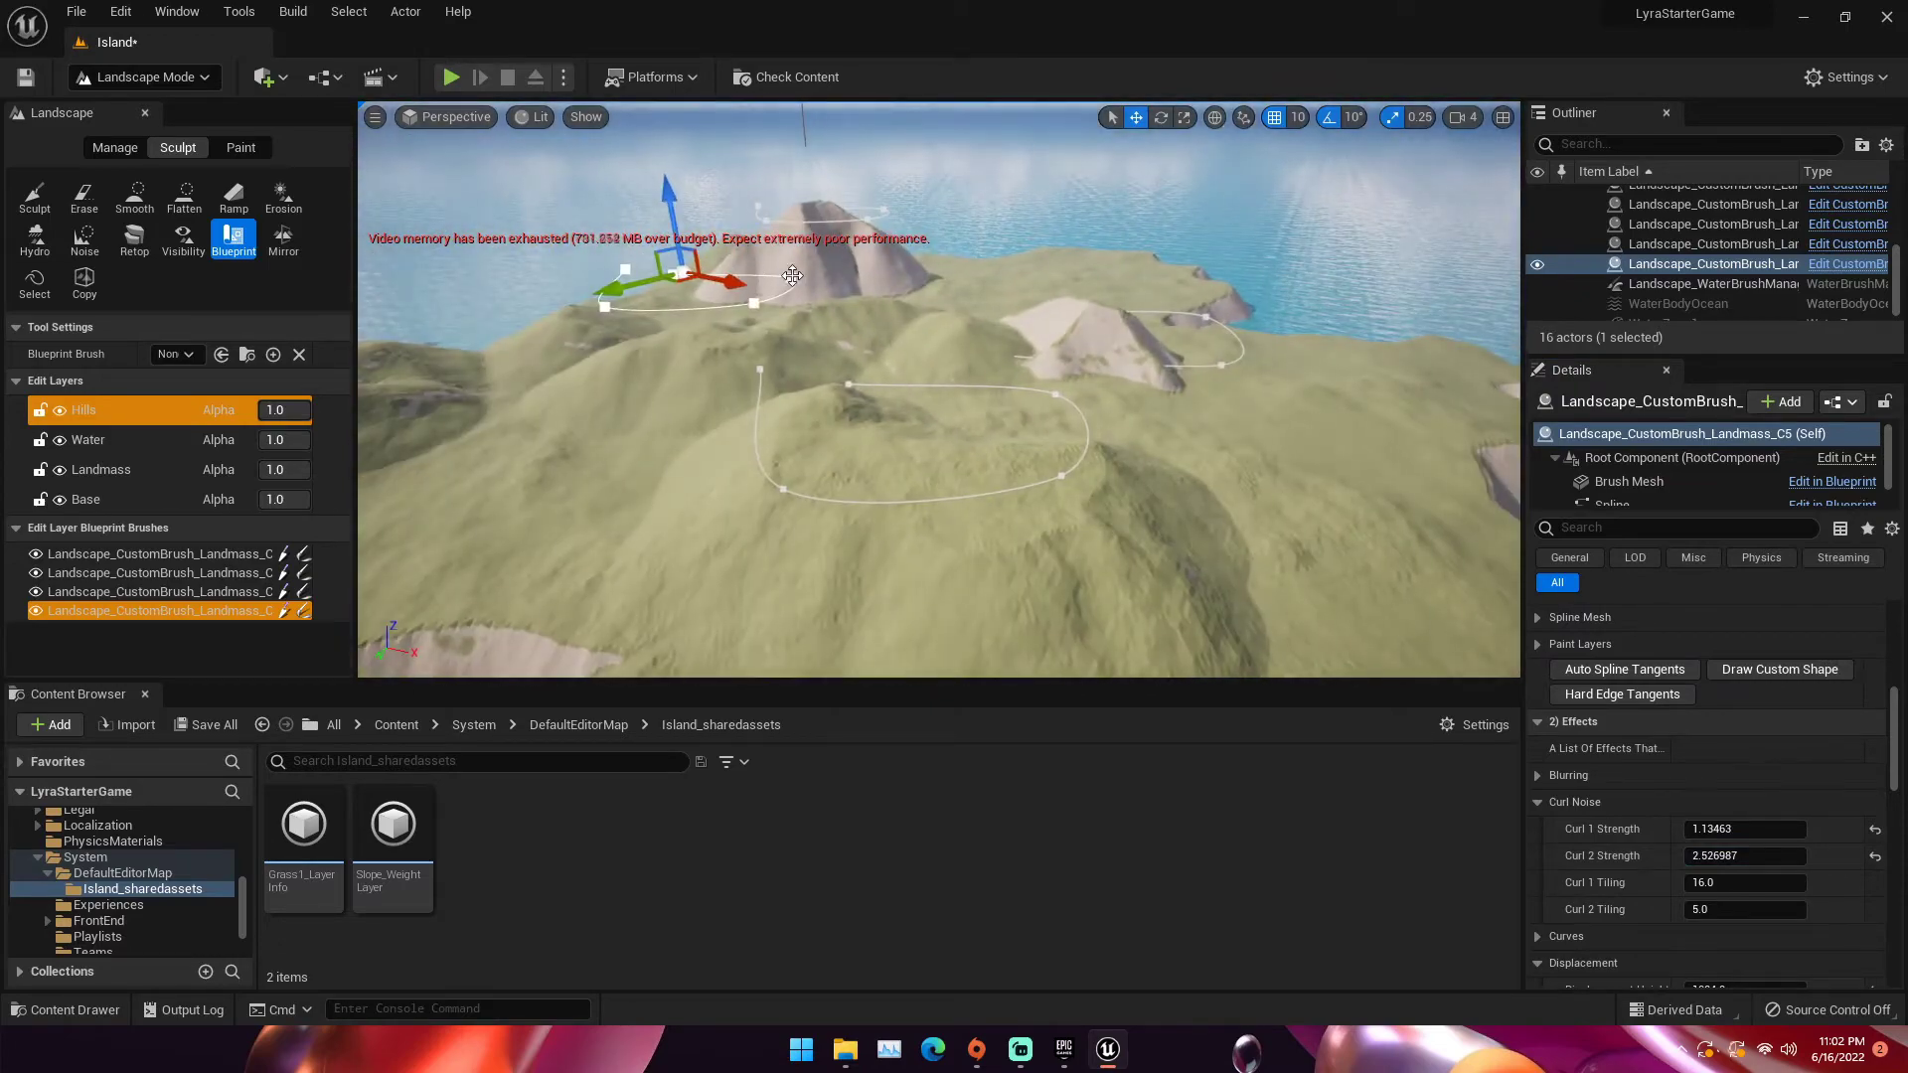
pyautogui.moveTo(839, 289); pyautogui.dragTo(757, 295)
pyautogui.moveTo(1744, 829); pyautogui.dragTo(1715, 829)
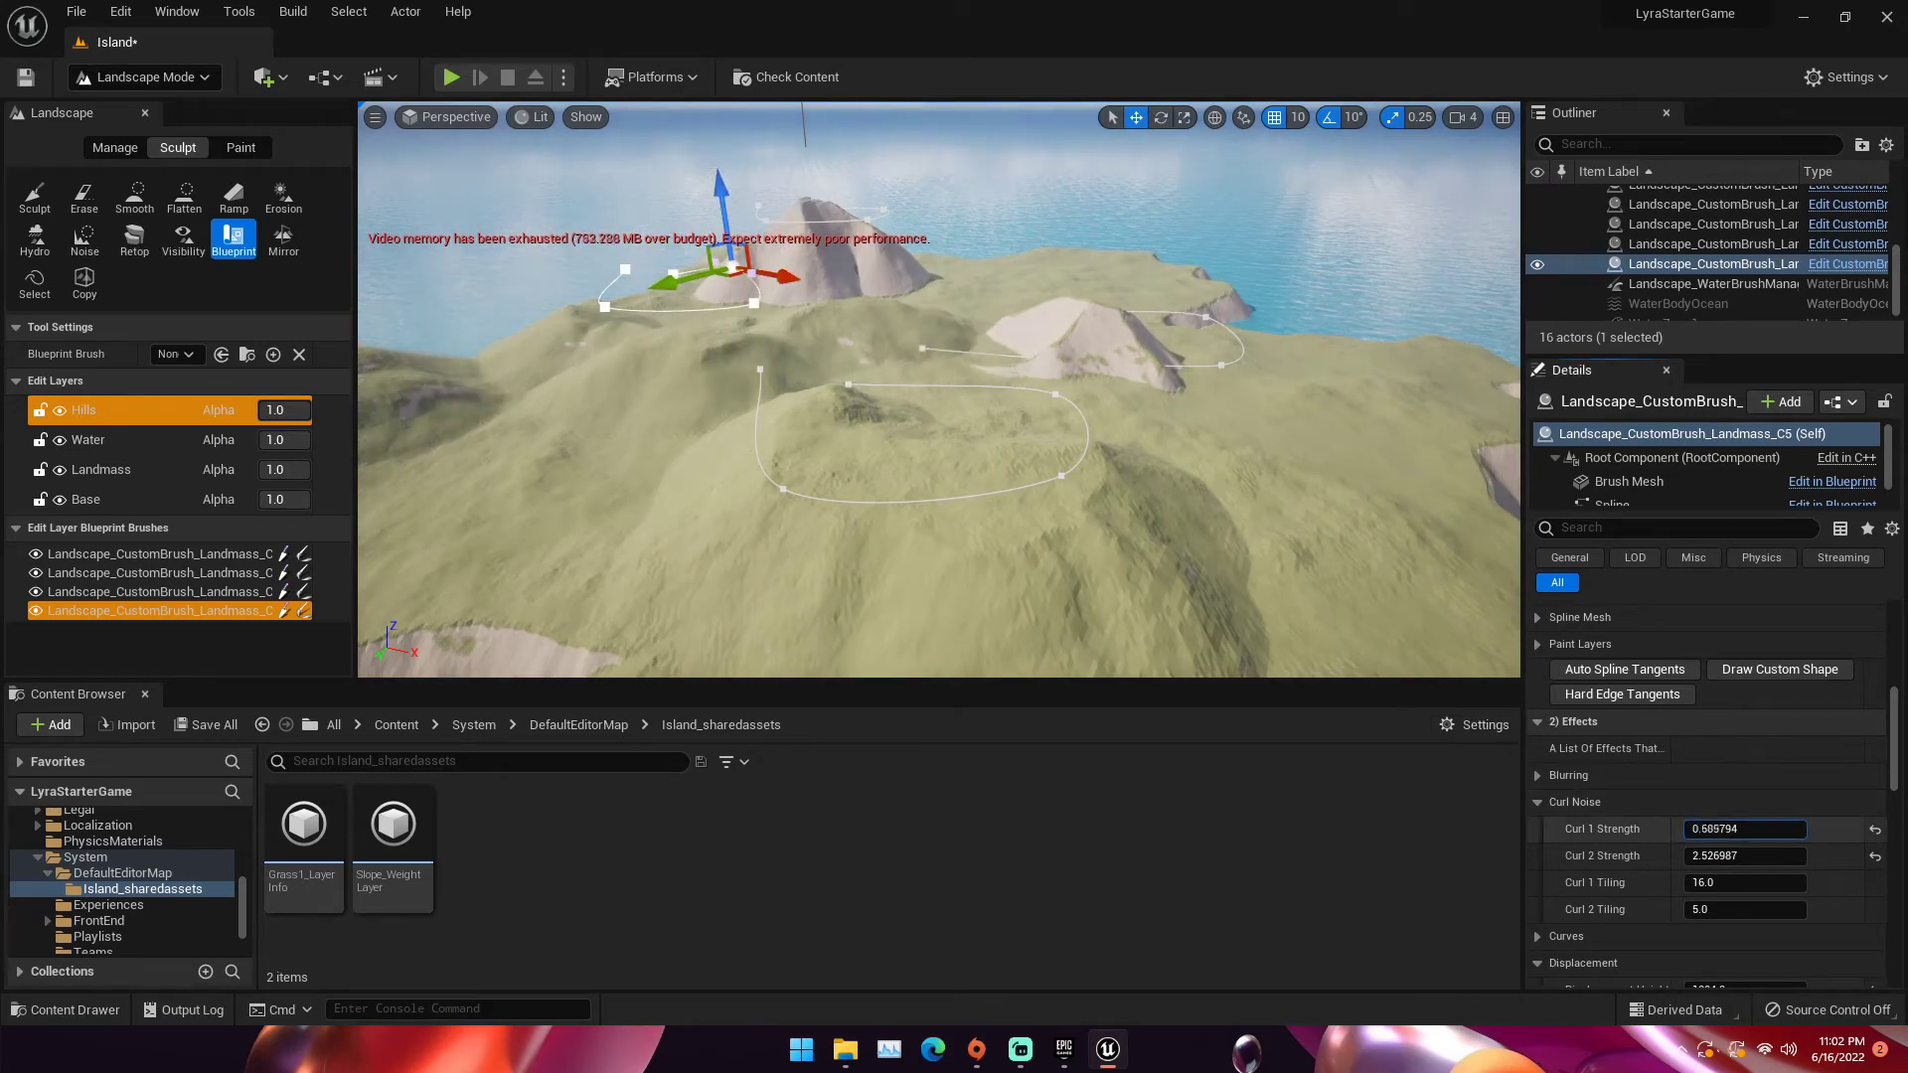
# Place another CustomBrush_Landmass blueprint brush on the island's open grass in the Hills layer
pyautogui.press('d')
pyautogui.moveTo(1073, 447); pyautogui.dragTo(1062, 407, button='right')
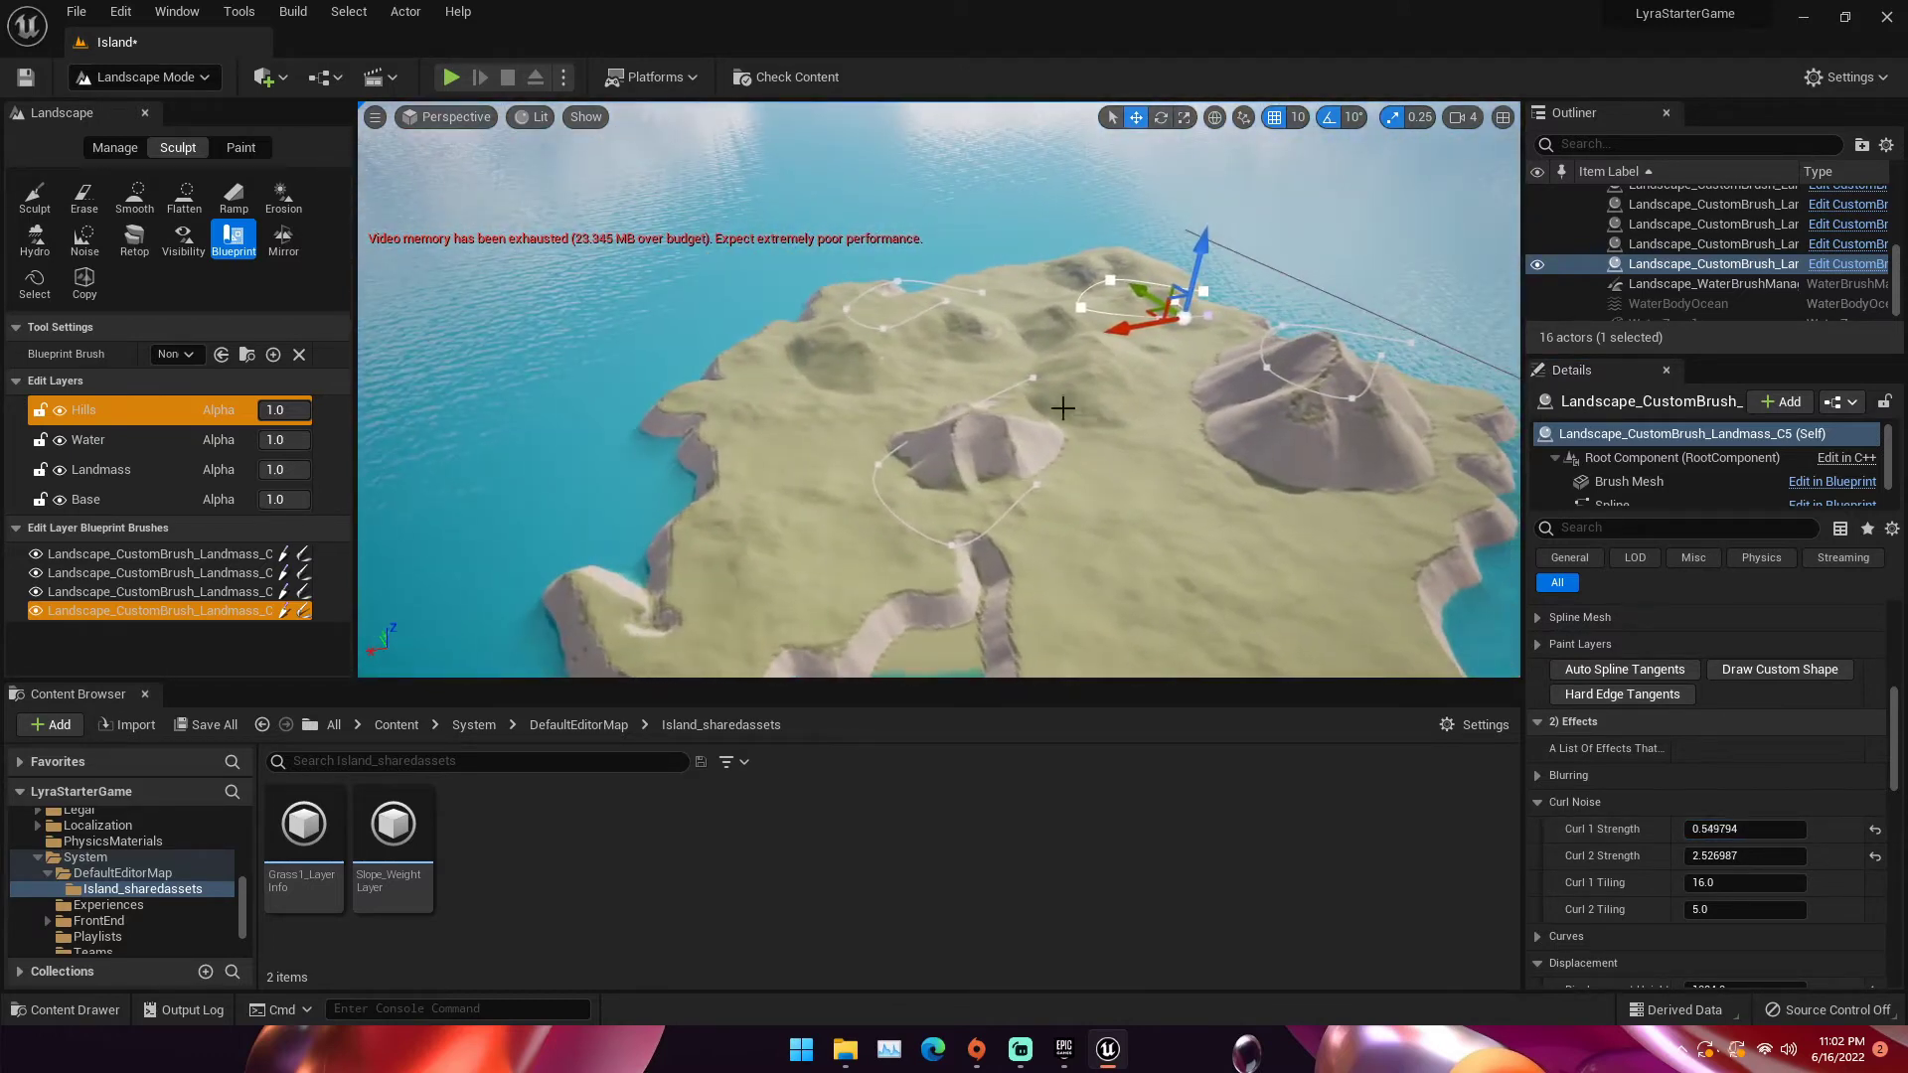
pyautogui.click(229, 235)
pyautogui.click(186, 354)
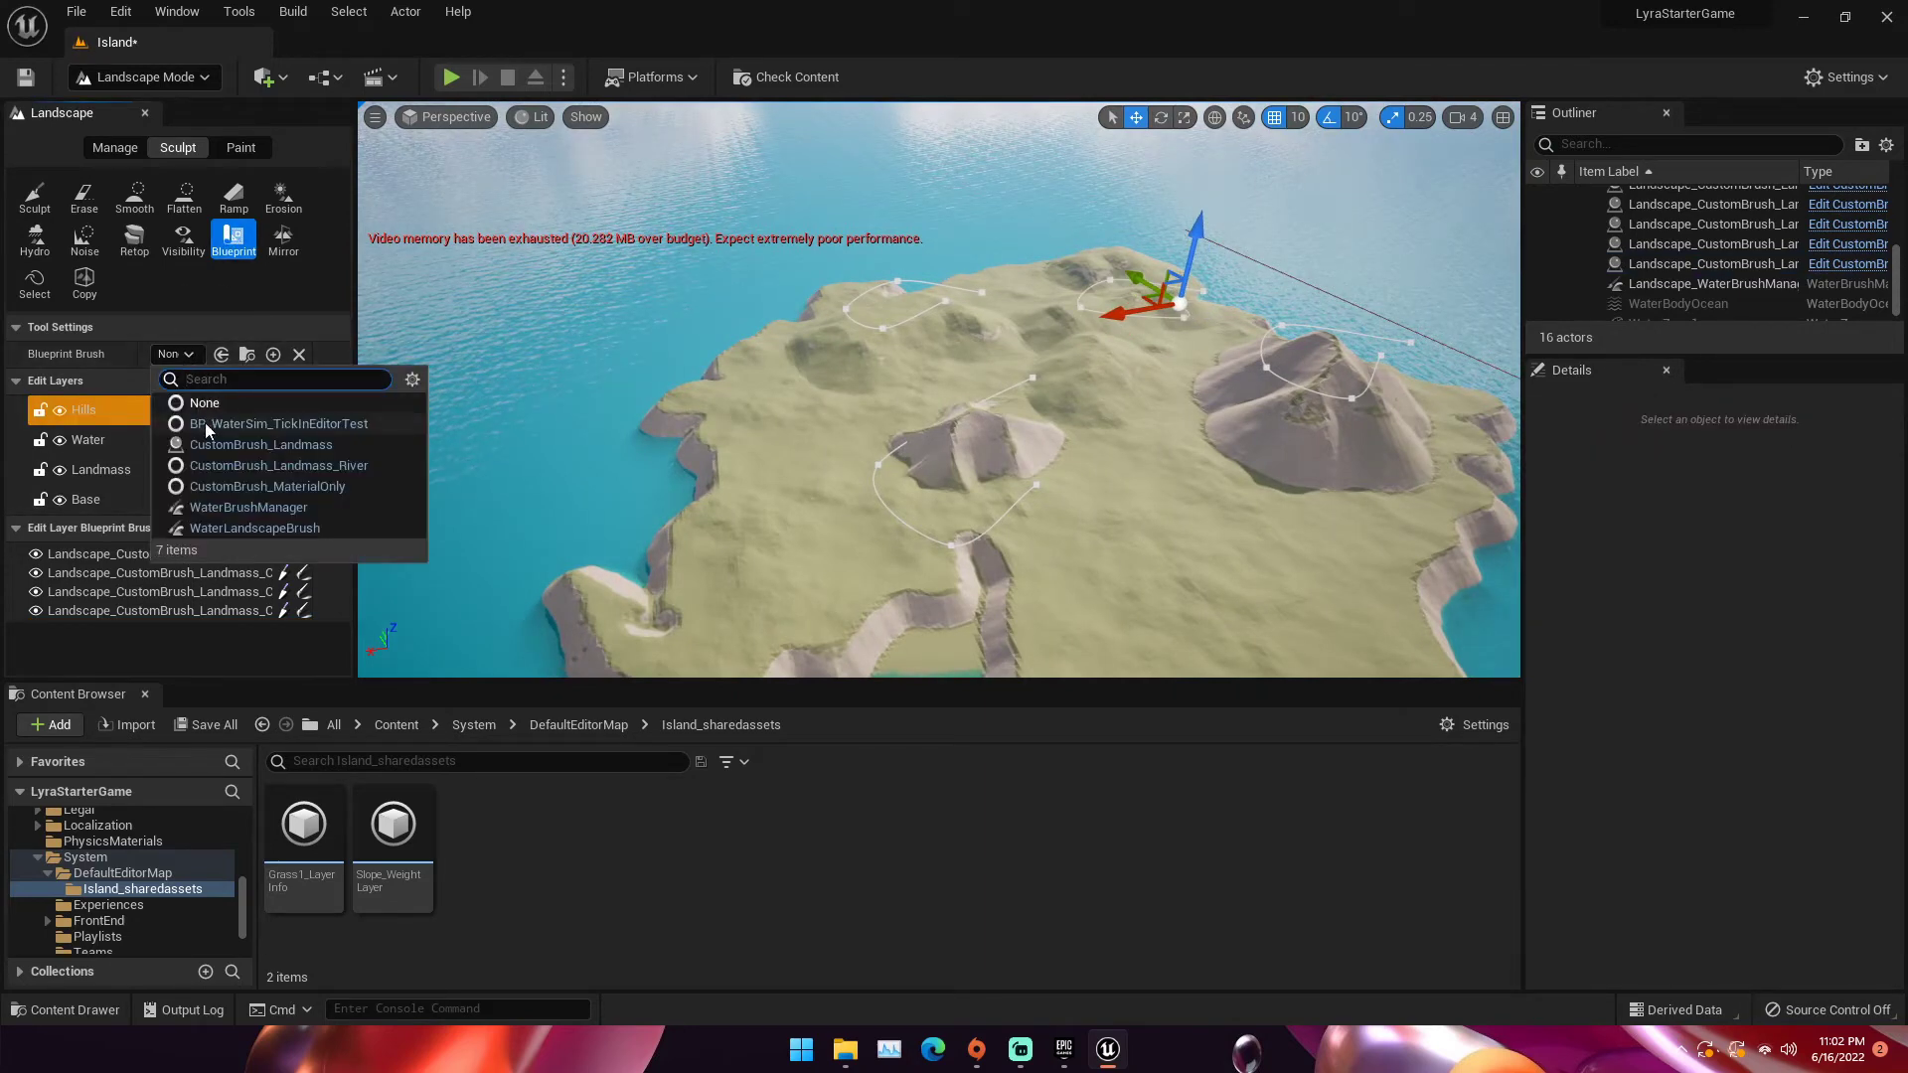
pyautogui.click(227, 446)
pyautogui.click(1138, 525)
# Set the new brush's curl noise to strengths 0.304 and 0.36, with Curl 1 Tiling about 27.07 and Curl 2 Tiling about 6.3
pyautogui.moveTo(1138, 525); pyautogui.dragTo(1093, 477, button='right')
pyautogui.press('w')
pyautogui.moveTo(1729, 829)
pyautogui.mouseDown()
pyautogui.moveTo(1769, 829)
pyautogui.moveTo(1711, 852)
pyautogui.moveTo(1739, 855)
pyautogui.moveTo(1714, 882)
pyautogui.moveTo(1767, 882)
pyautogui.moveTo(1715, 907)
pyautogui.mouseUp()
pyautogui.moveTo(1185, 368); pyautogui.dragTo(1184, 339, button='right')
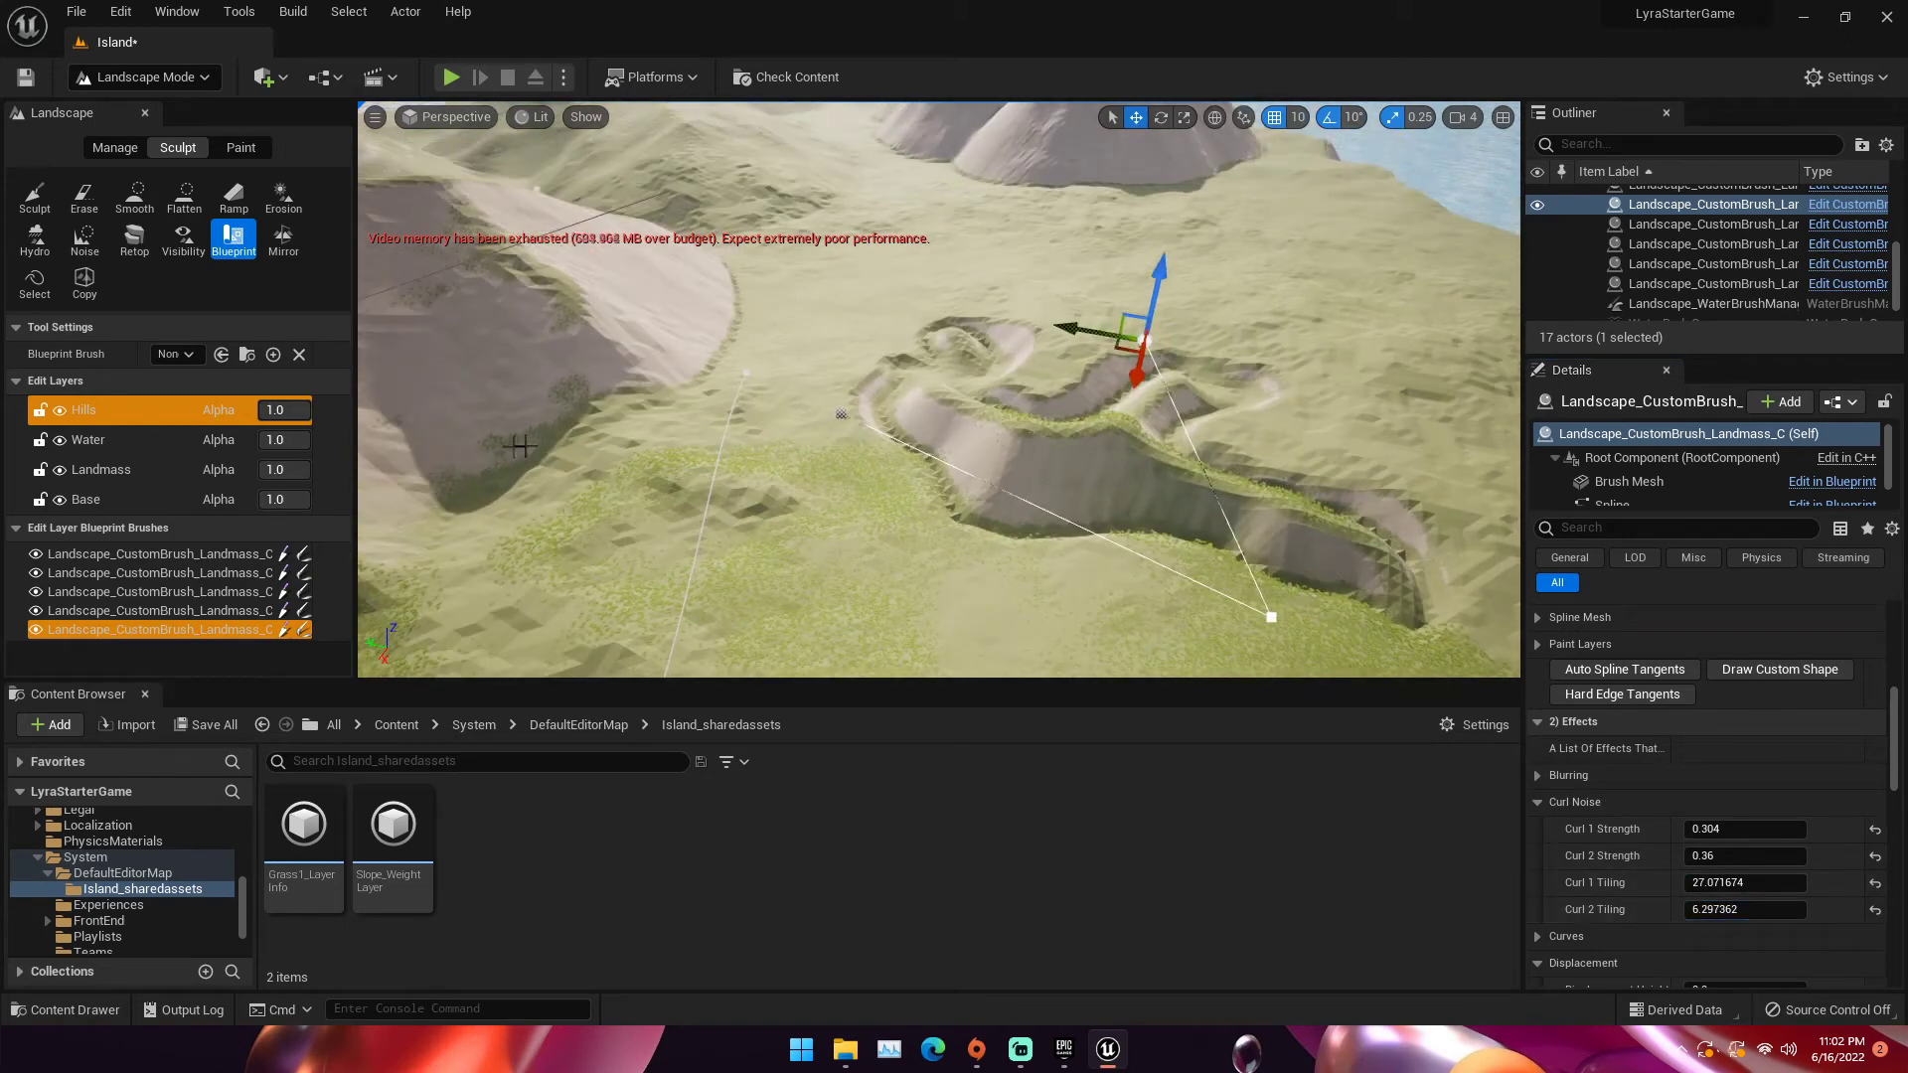
# Raise the new landmass brush slightly and check its shape against the surrounding hills
pyautogui.moveTo(1154, 286); pyautogui.dragTo(1164, 257)
pyautogui.moveTo(1164, 257); pyautogui.dragTo(1222, 199, button='right')
pyautogui.moveTo(1116, 379); pyautogui.dragTo(1116, 378, button='right')
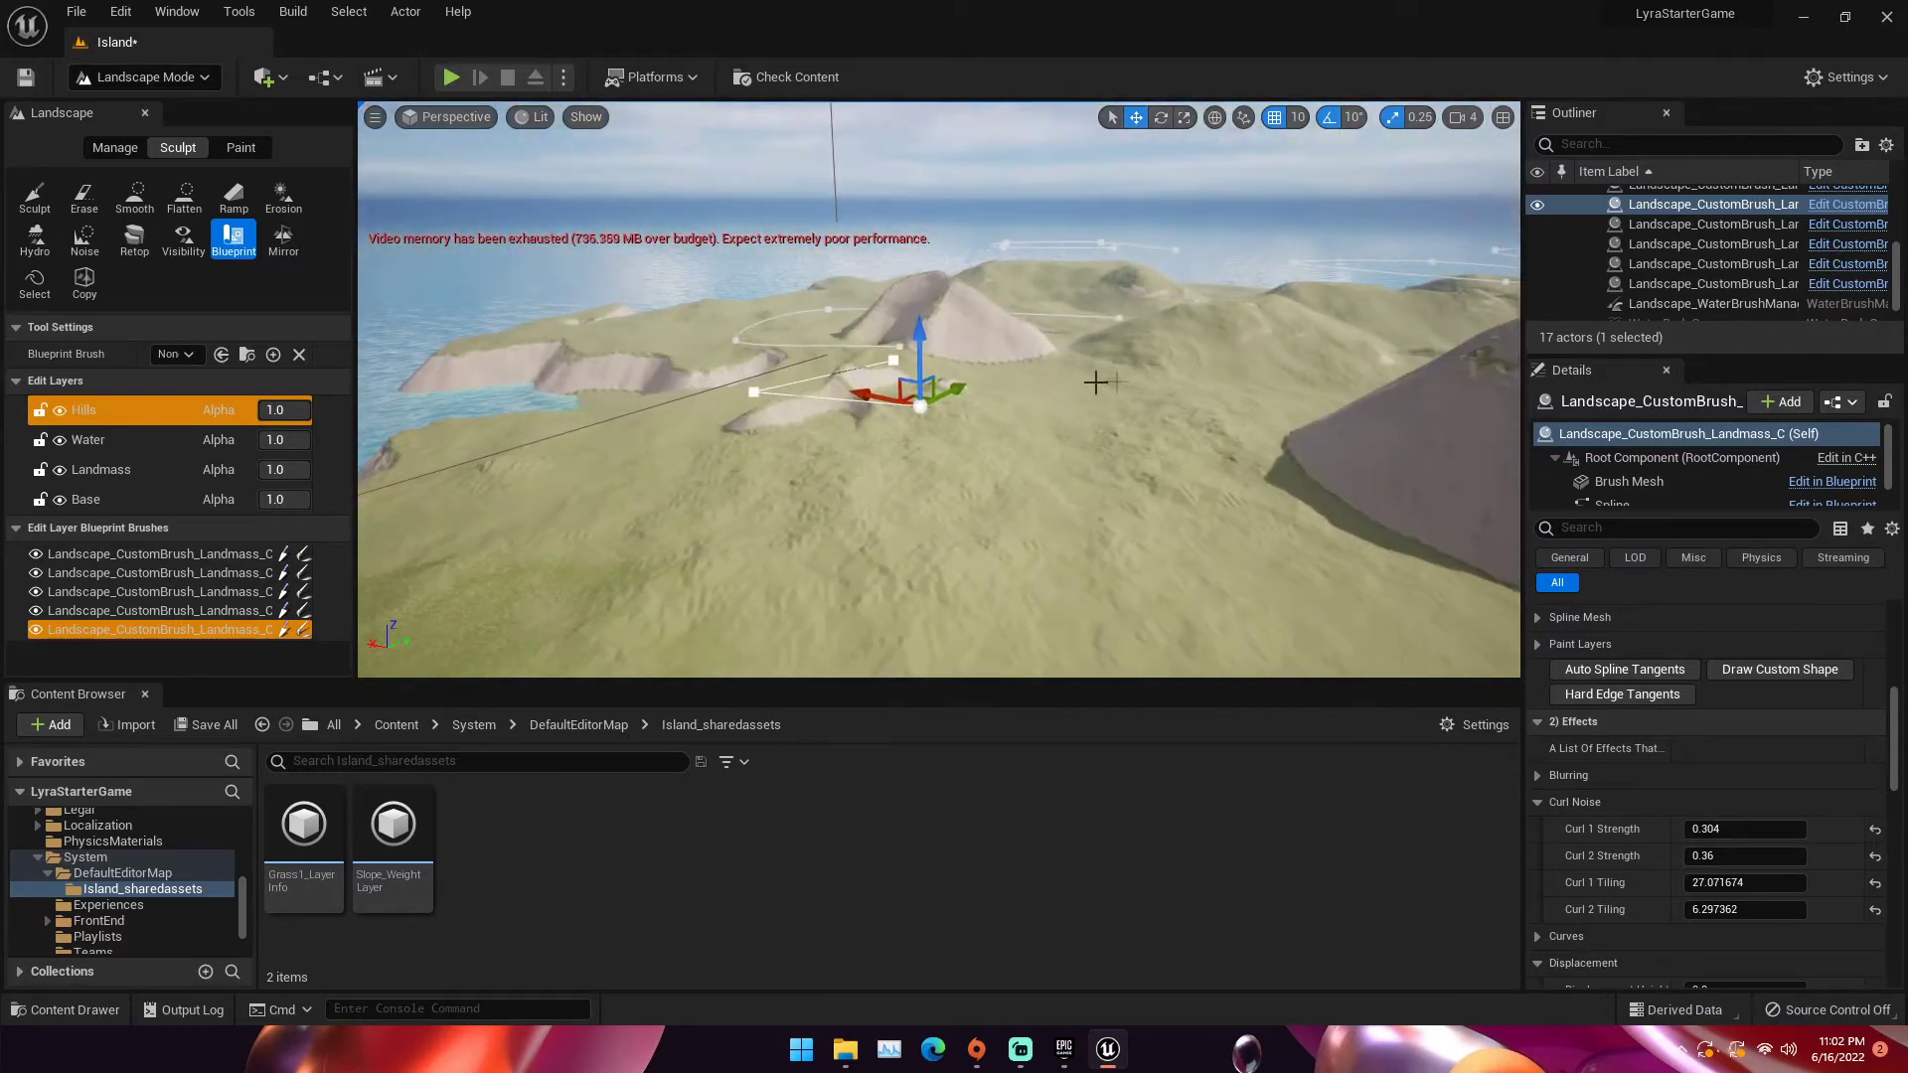
# Move the newest landmass brush toward the coast and place a duplicate of it closer to the large mountain
pyautogui.moveTo(945, 391); pyautogui.dragTo(741, 512)
pyautogui.moveTo(740, 512)
pyautogui.mouseDown(button='right')
pyautogui.moveTo(740, 561)
pyautogui.moveTo(845, 427)
pyautogui.mouseUp(button='right')
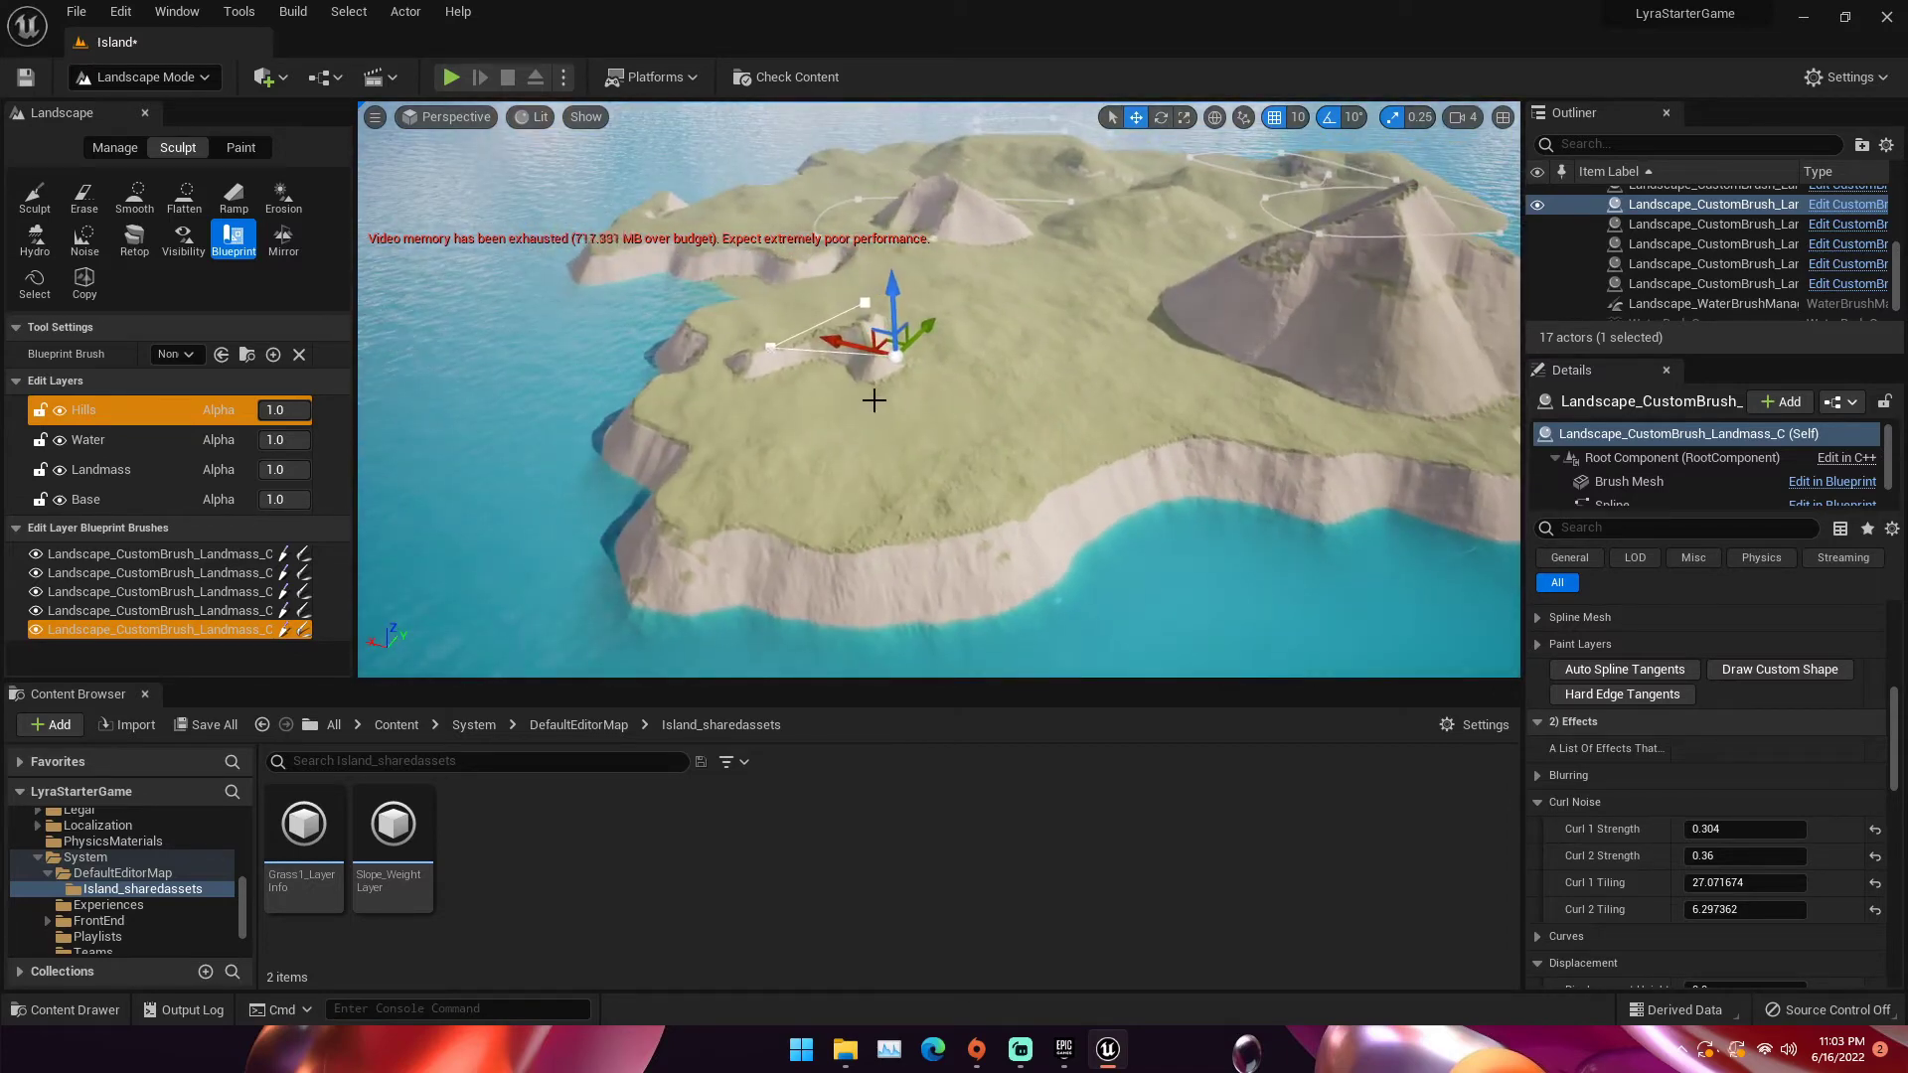
pyautogui.moveTo(845, 346)
pyautogui.keyDown('alt'); pyautogui.mouseDown()
pyautogui.moveTo(915, 418)
pyautogui.moveTo(1064, 437)
pyautogui.moveTo(1023, 344)
pyautogui.moveTo(1162, 240)
pyautogui.mouseUp(); pyautogui.keyUp('alt')
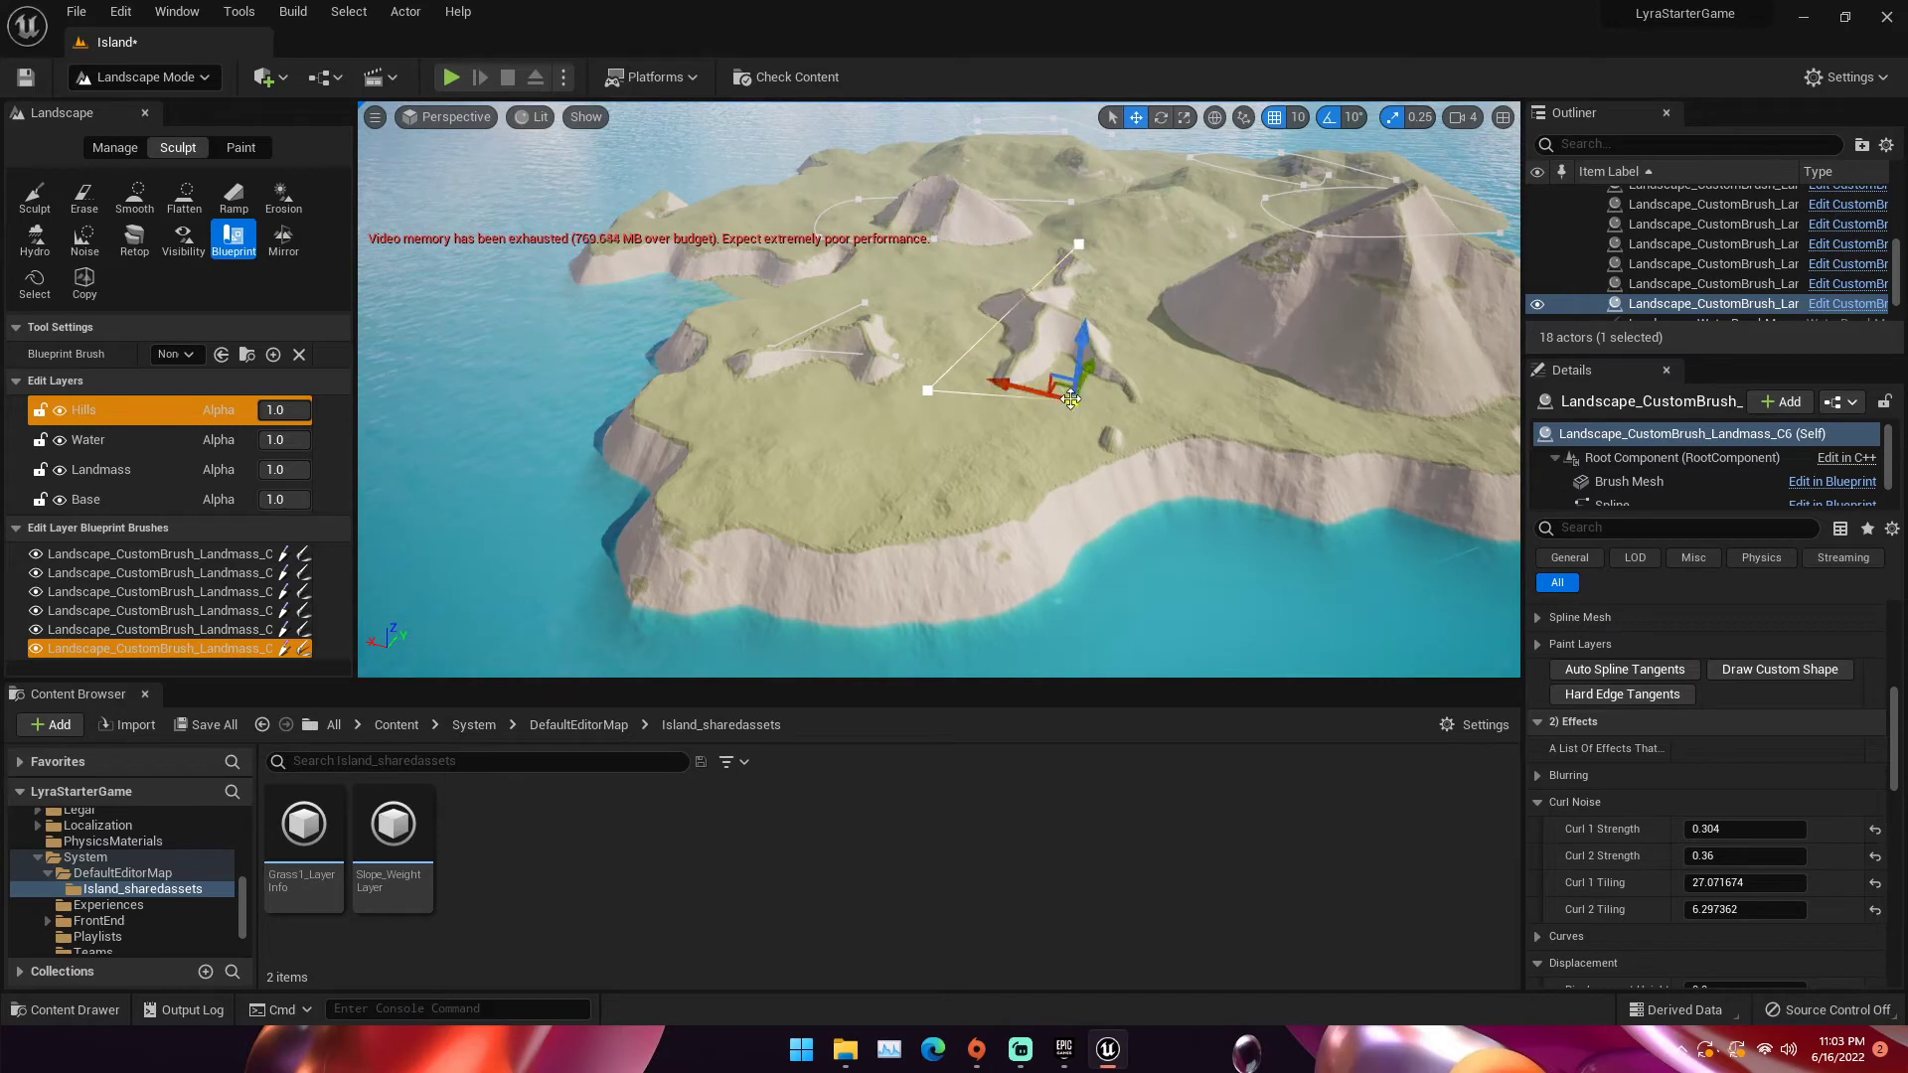
# Stretch the duplicated landmass brush by moving its selected spline point outward toward the shoreline
pyautogui.moveTo(1009, 386); pyautogui.dragTo(1084, 422)
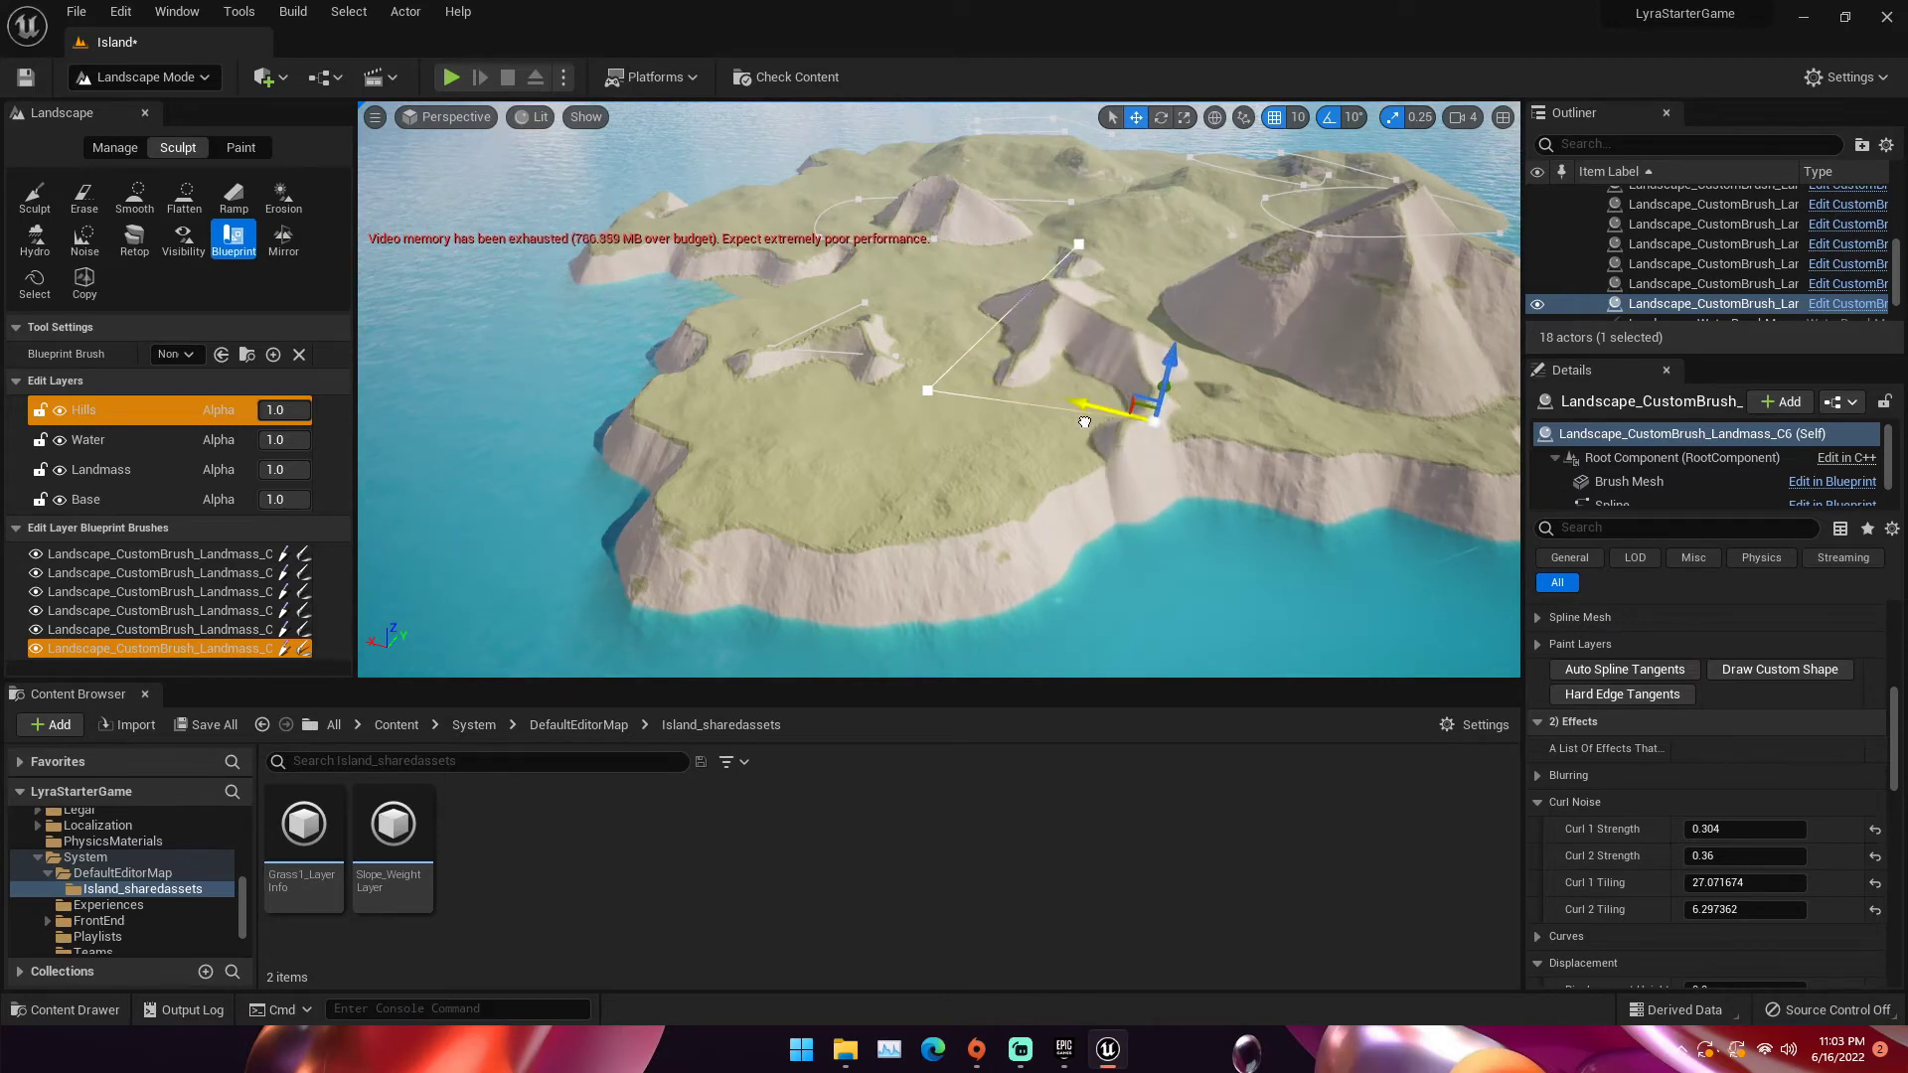
pyautogui.moveTo(1073, 423); pyautogui.dragTo(1233, 408, button='right')
pyautogui.moveTo(1150, 457); pyautogui.dragTo(1222, 447)
pyautogui.moveTo(1222, 447)
pyautogui.mouseDown(button='right')
pyautogui.moveTo(1321, 393)
pyautogui.moveTo(1331, 443)
pyautogui.mouseUp(button='right')
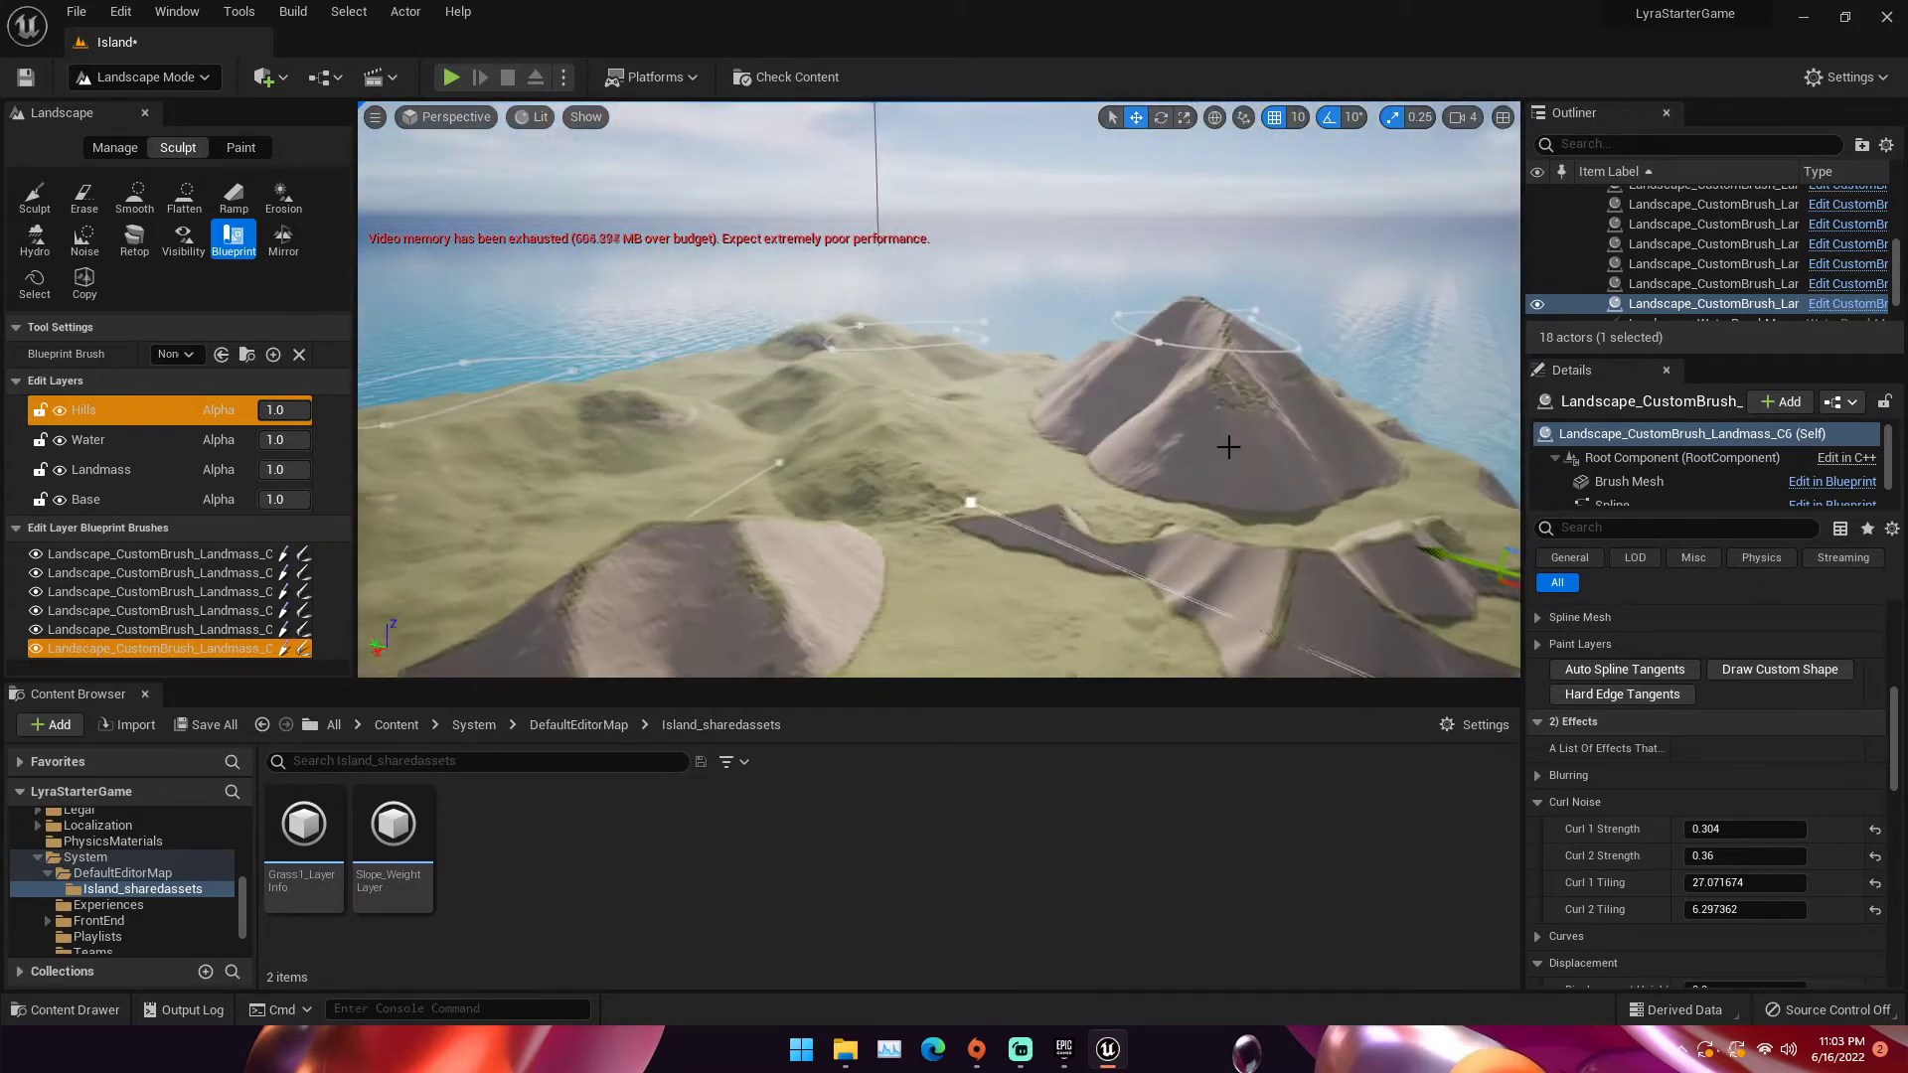
# Lower the tall mountain's landmass brush in the Hills layer and move one of its spline points outward
pyautogui.click(232, 558)
pyautogui.click(221, 576)
pyautogui.moveTo(1278, 240); pyautogui.dragTo(1273, 299)
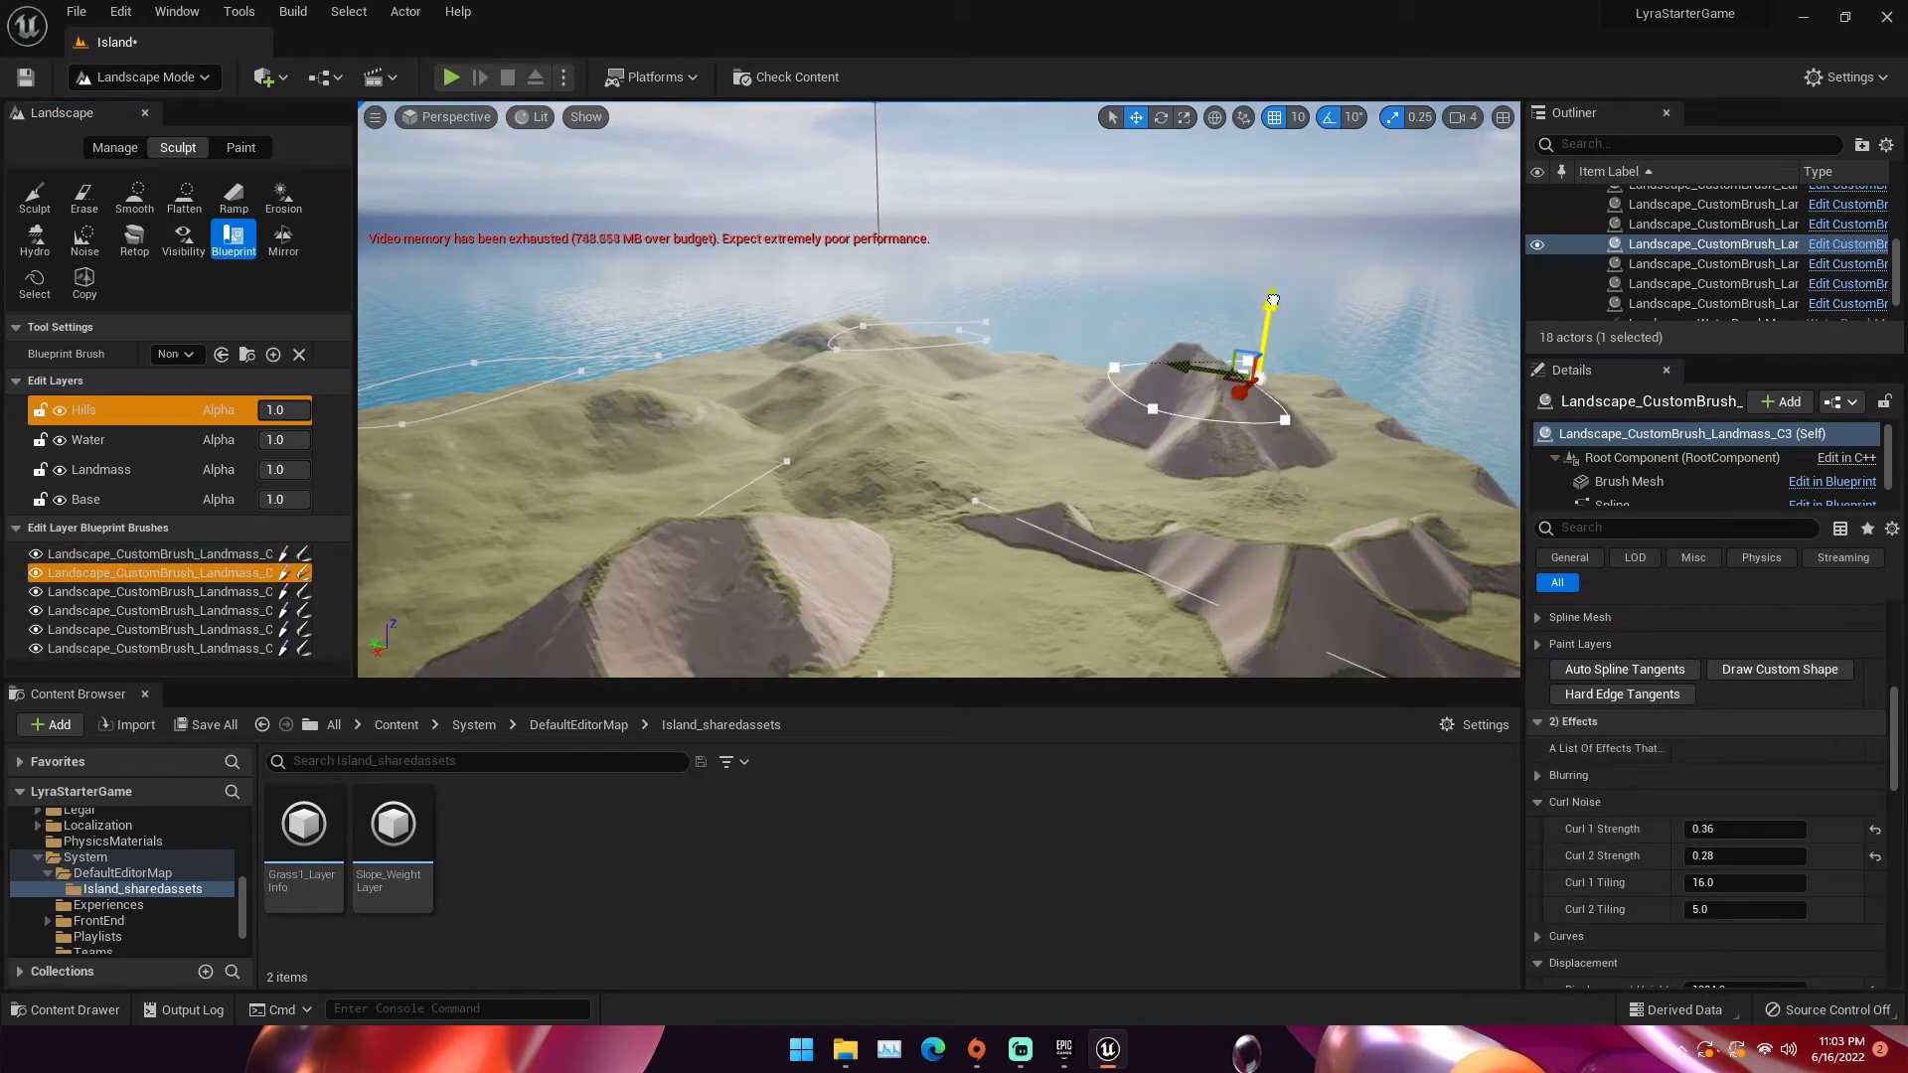
pyautogui.moveTo(1122, 429); pyautogui.dragTo(1082, 456)
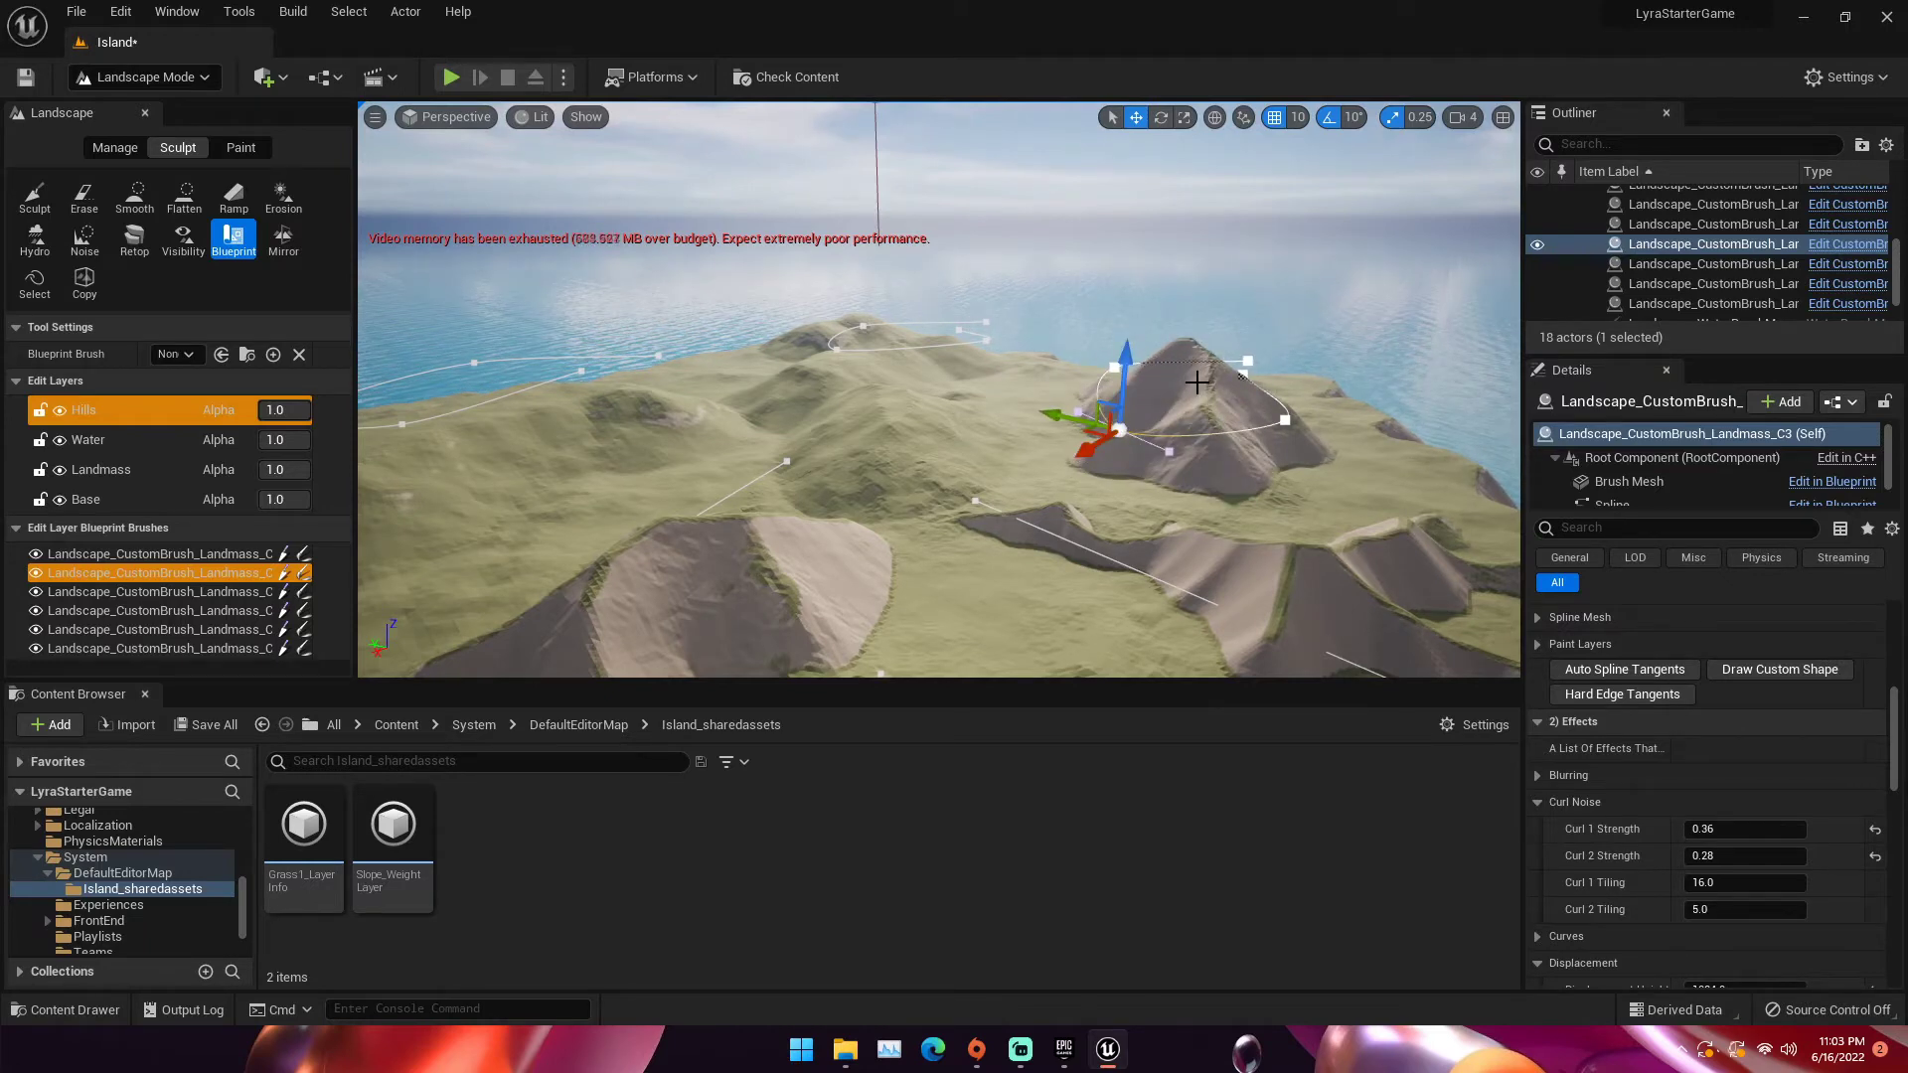
# Try Cap Shape on the tall mountain's brush, turn it back off, and set Falloff Angle to about 29.32
pyautogui.scroll(5, 1669, 755)
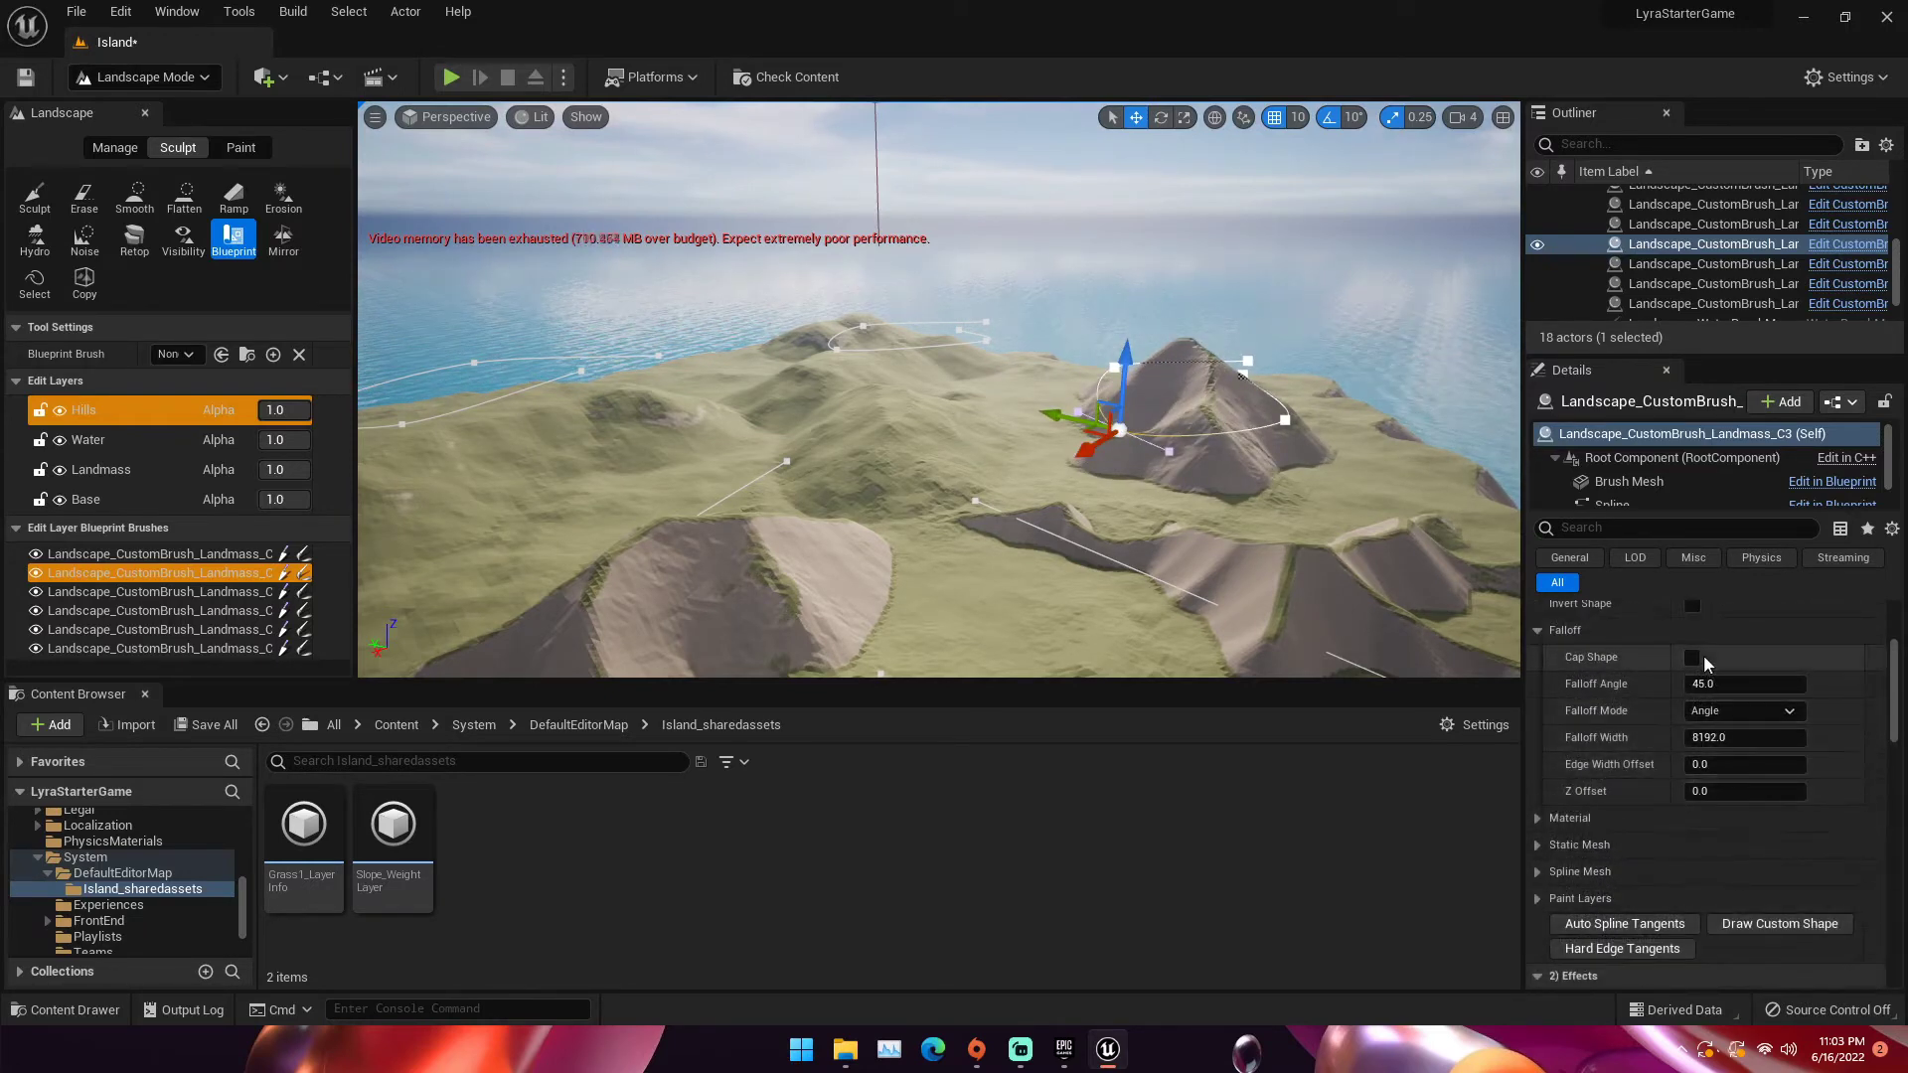
pyautogui.click(1692, 658)
pyautogui.click(1692, 658)
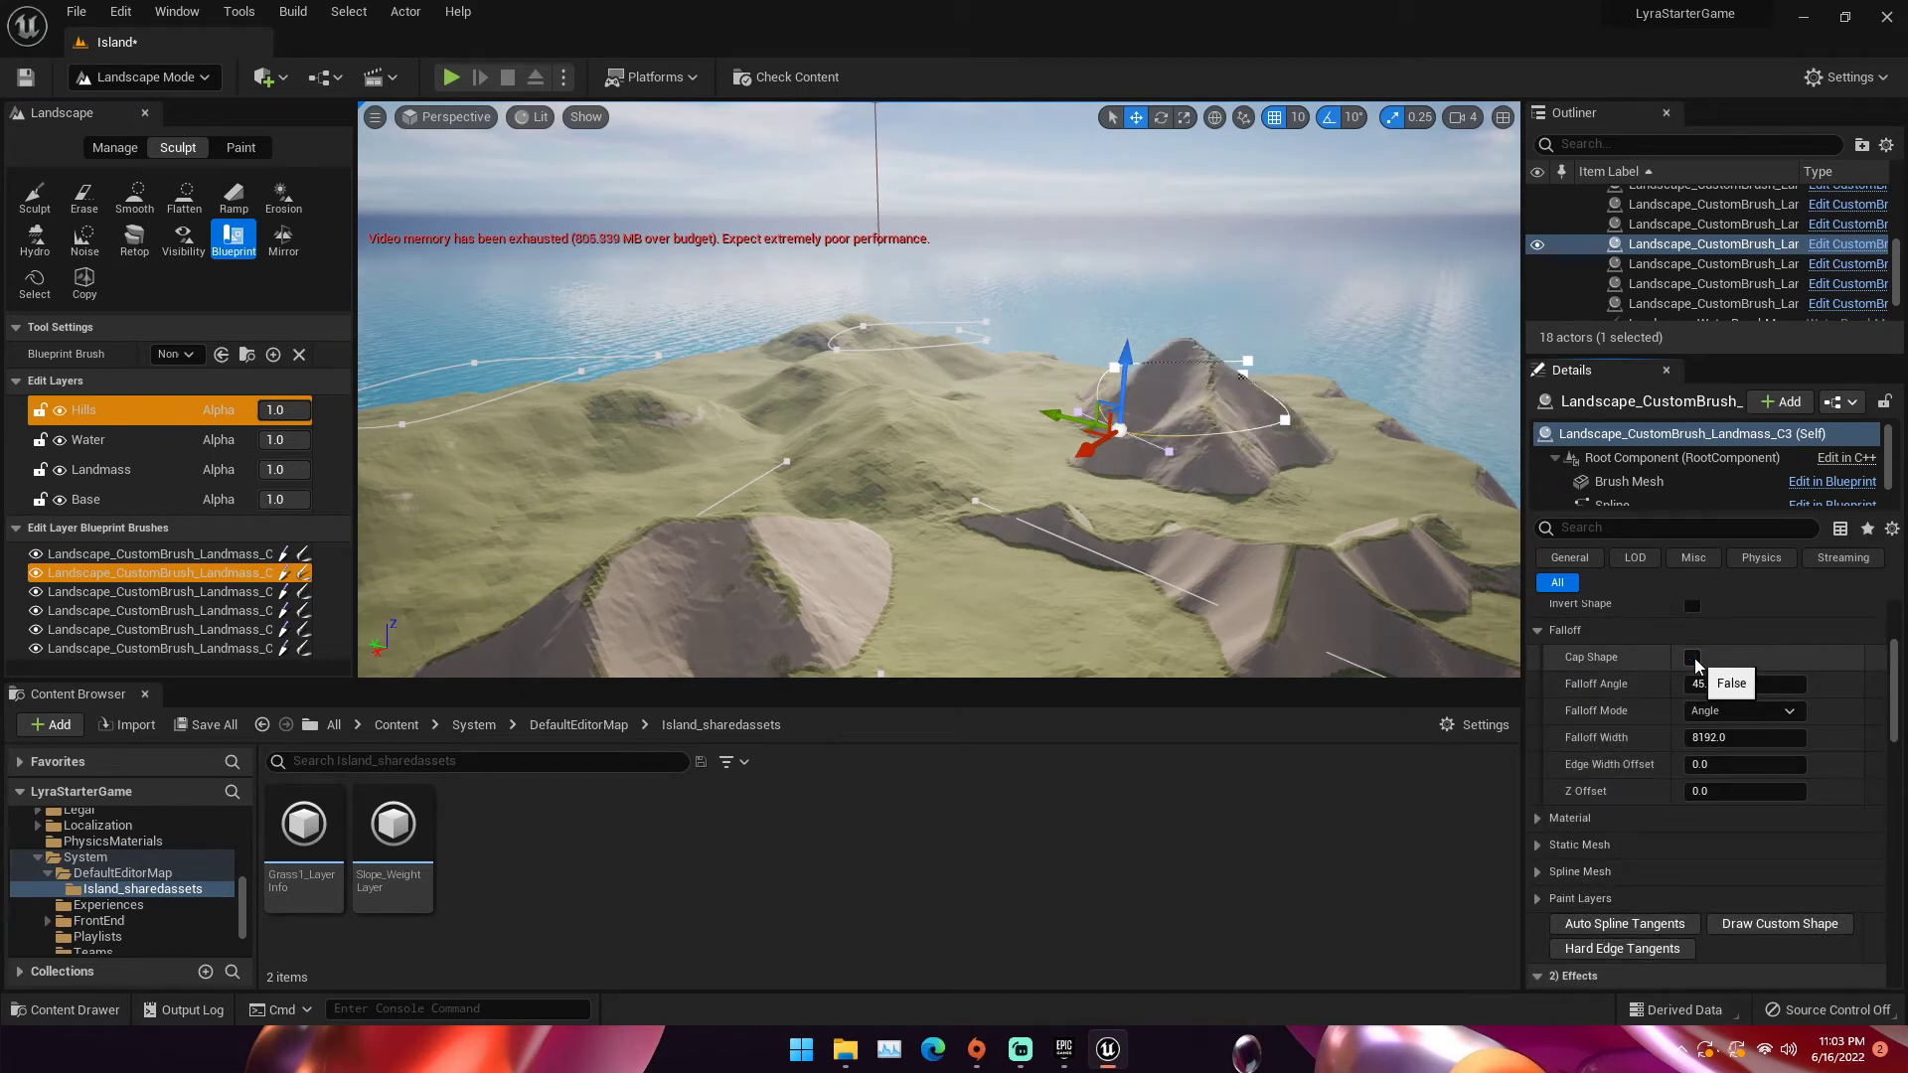
pyautogui.moveTo(1734, 684)
pyautogui.mouseDown()
pyautogui.moveTo(1764, 684)
pyautogui.moveTo(1700, 684)
pyautogui.mouseUp()
pyautogui.moveTo(1030, 431); pyautogui.dragTo(862, 374, button='right')
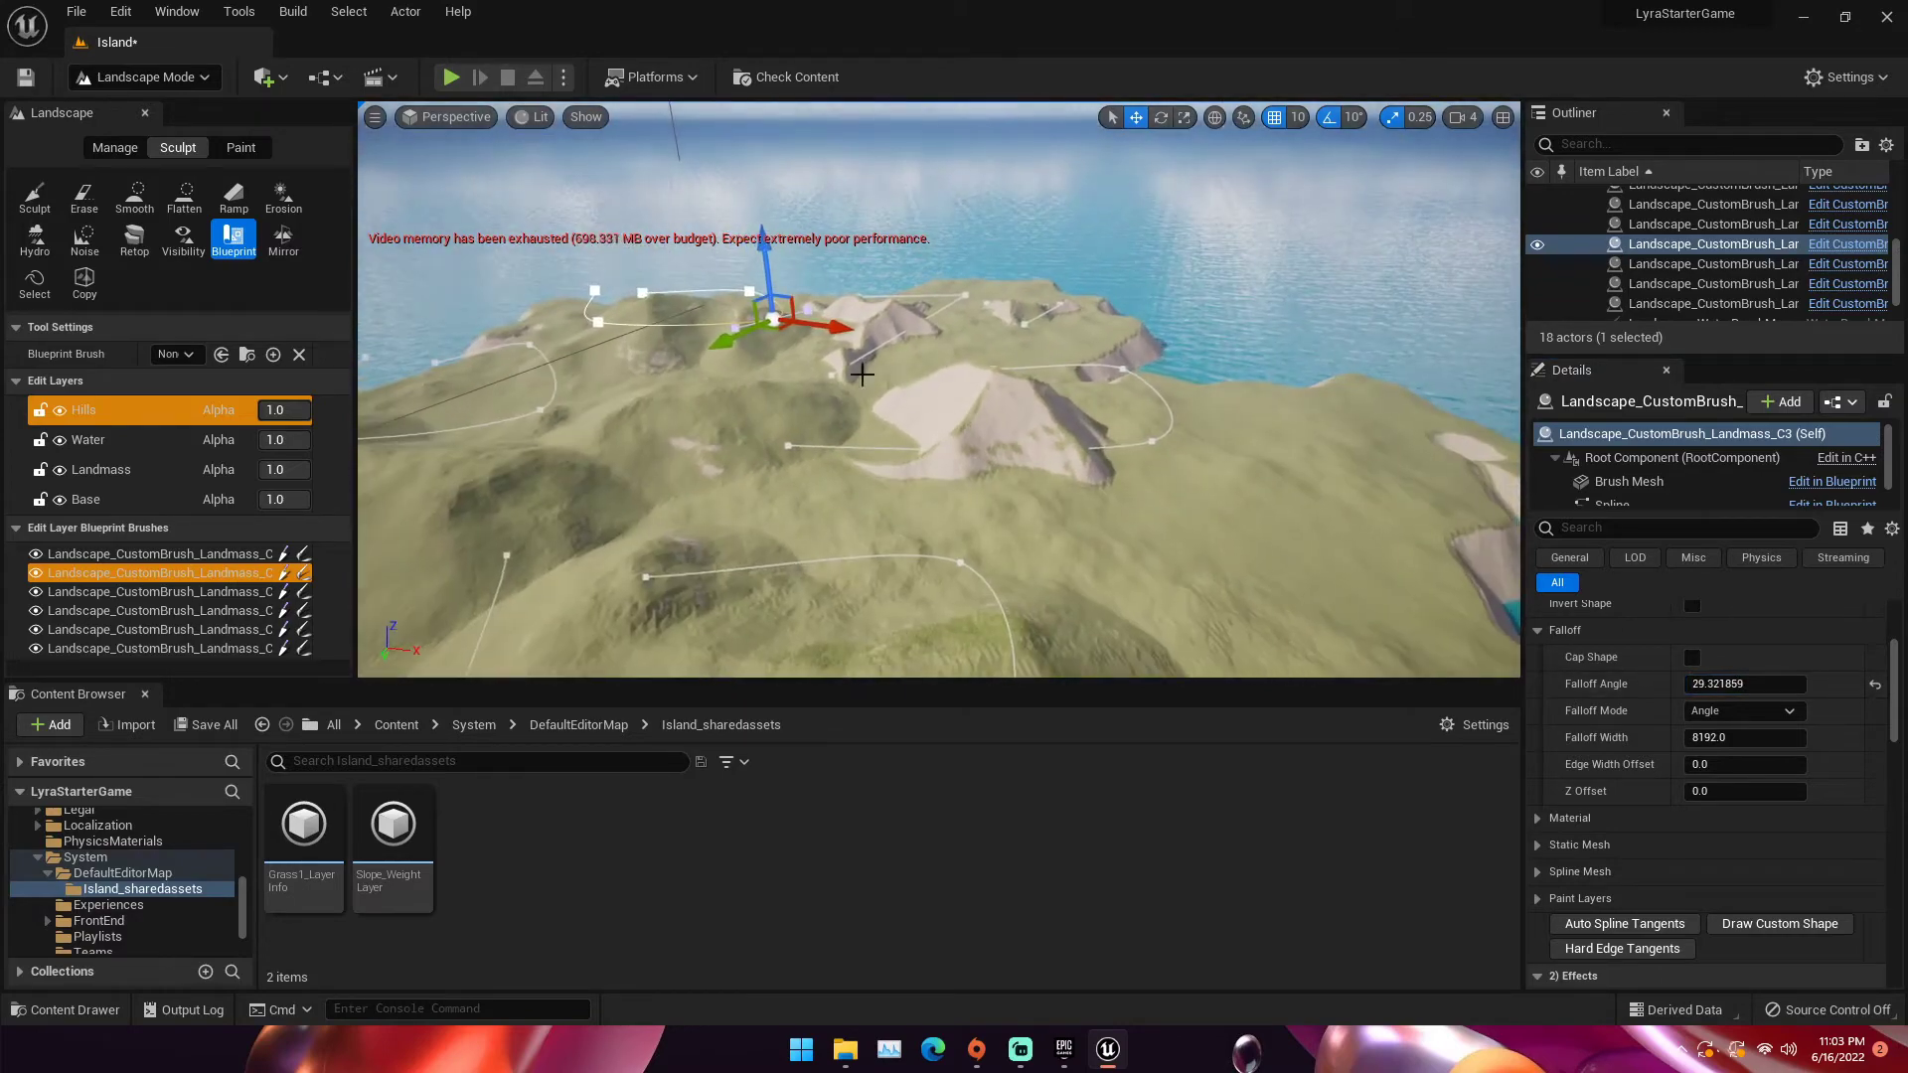
# Find the Hills brush that shapes the pale, steep peak in the grassland and shift it slightly along X
pyautogui.click(198, 591)
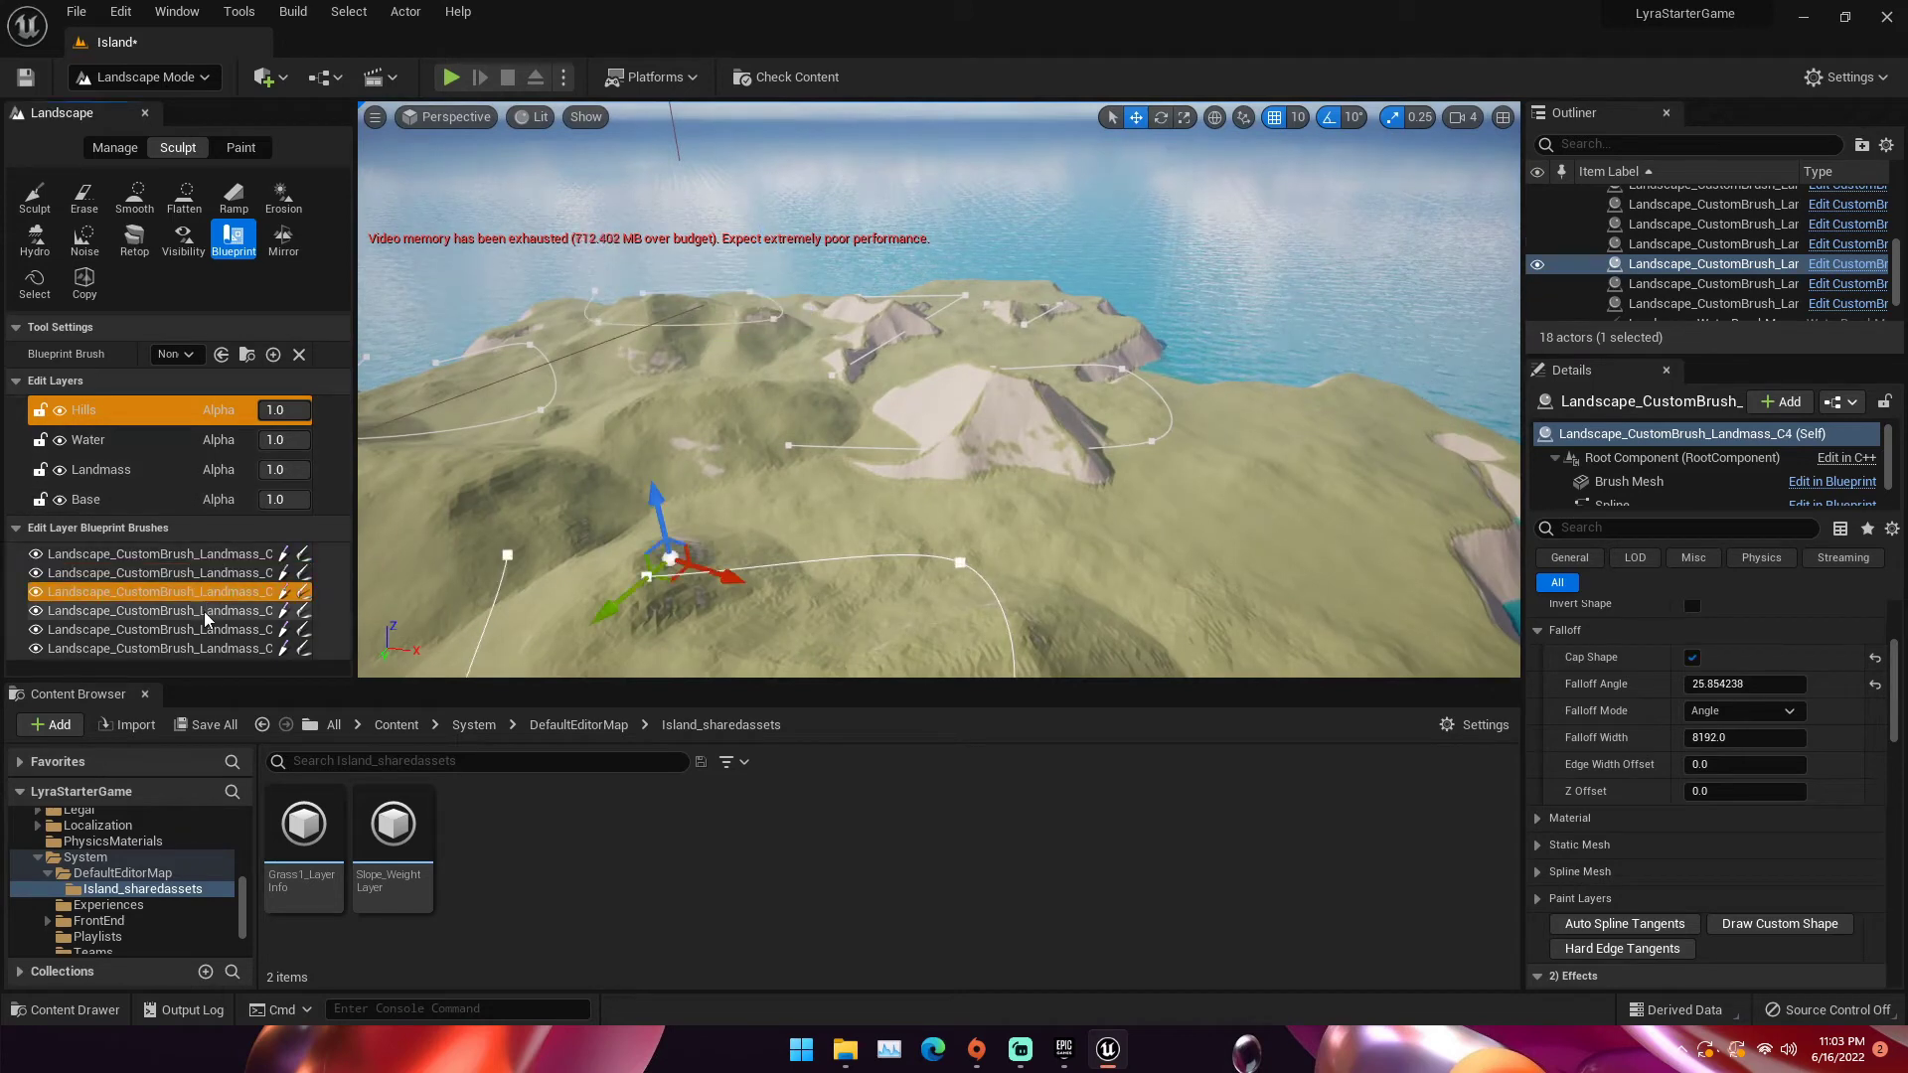
pyautogui.click(199, 610)
pyautogui.click(197, 630)
pyautogui.click(195, 647)
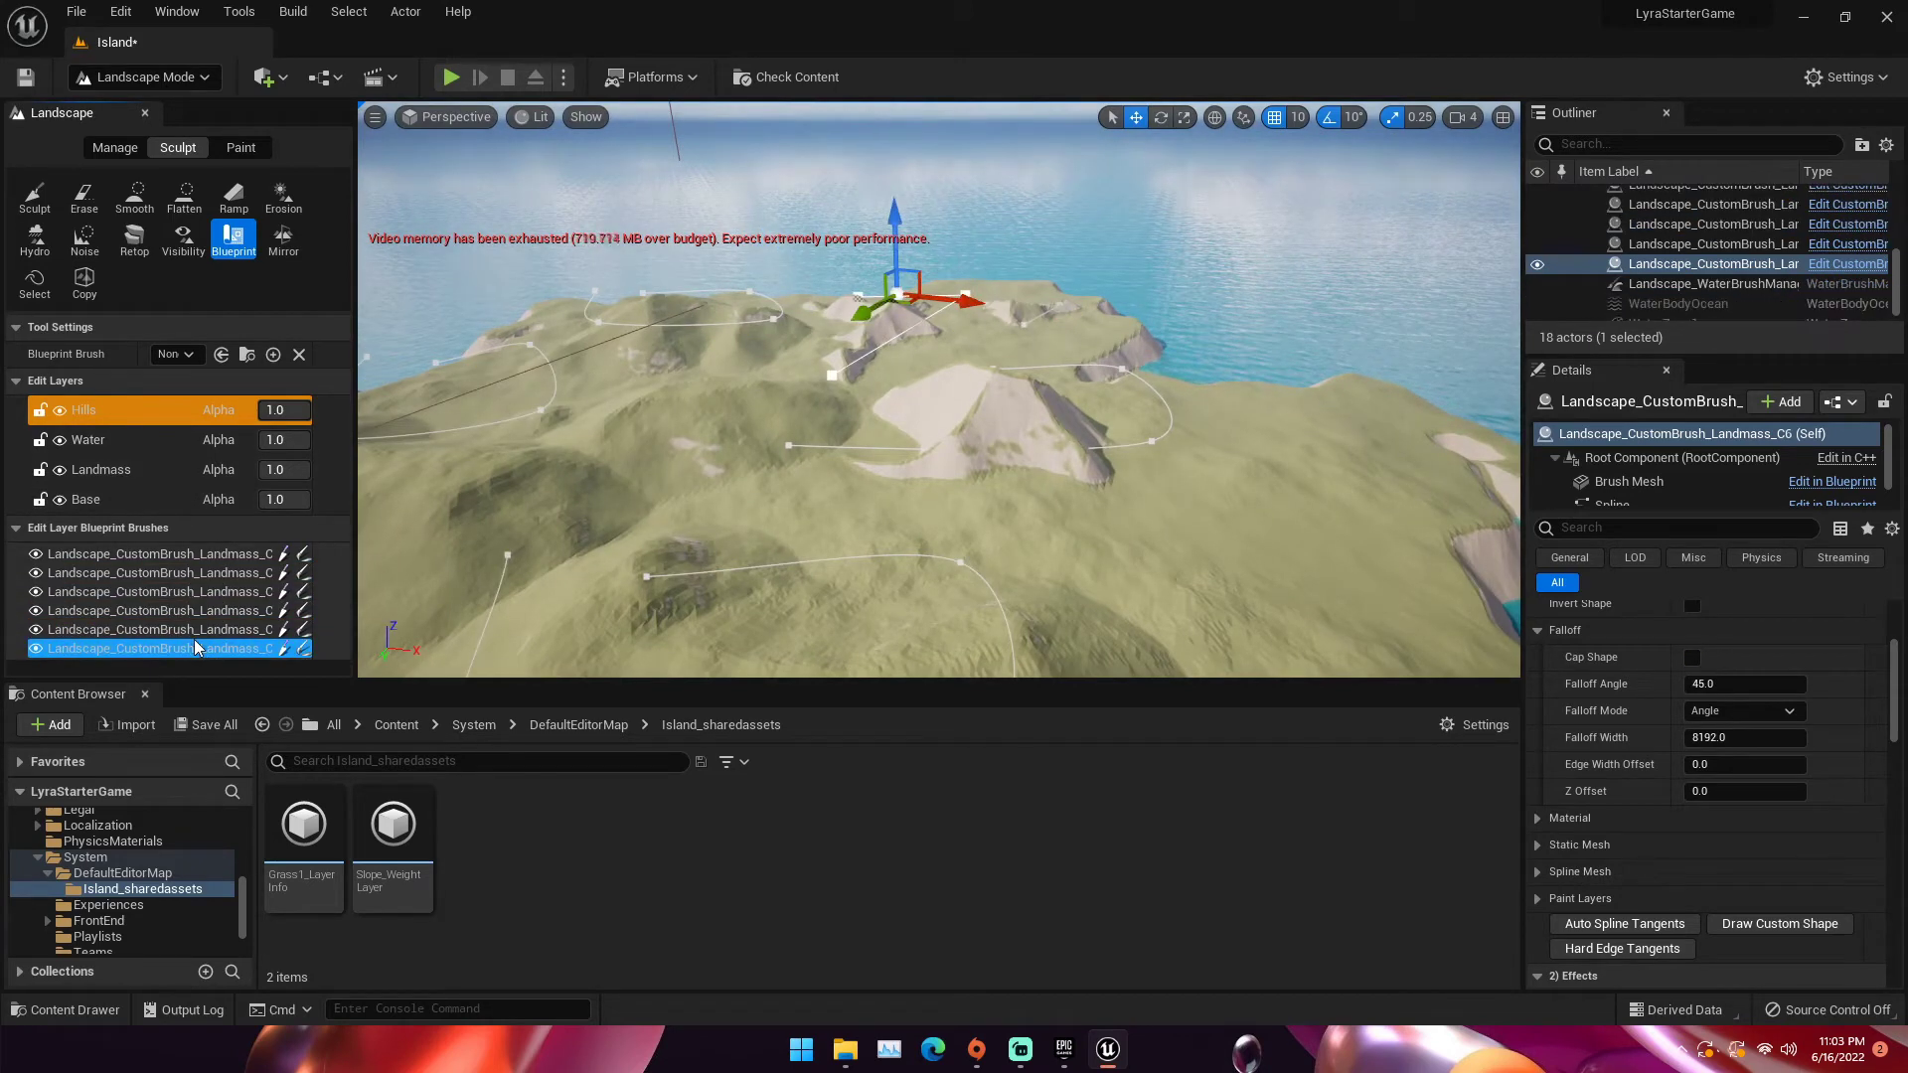
pyautogui.click(204, 634)
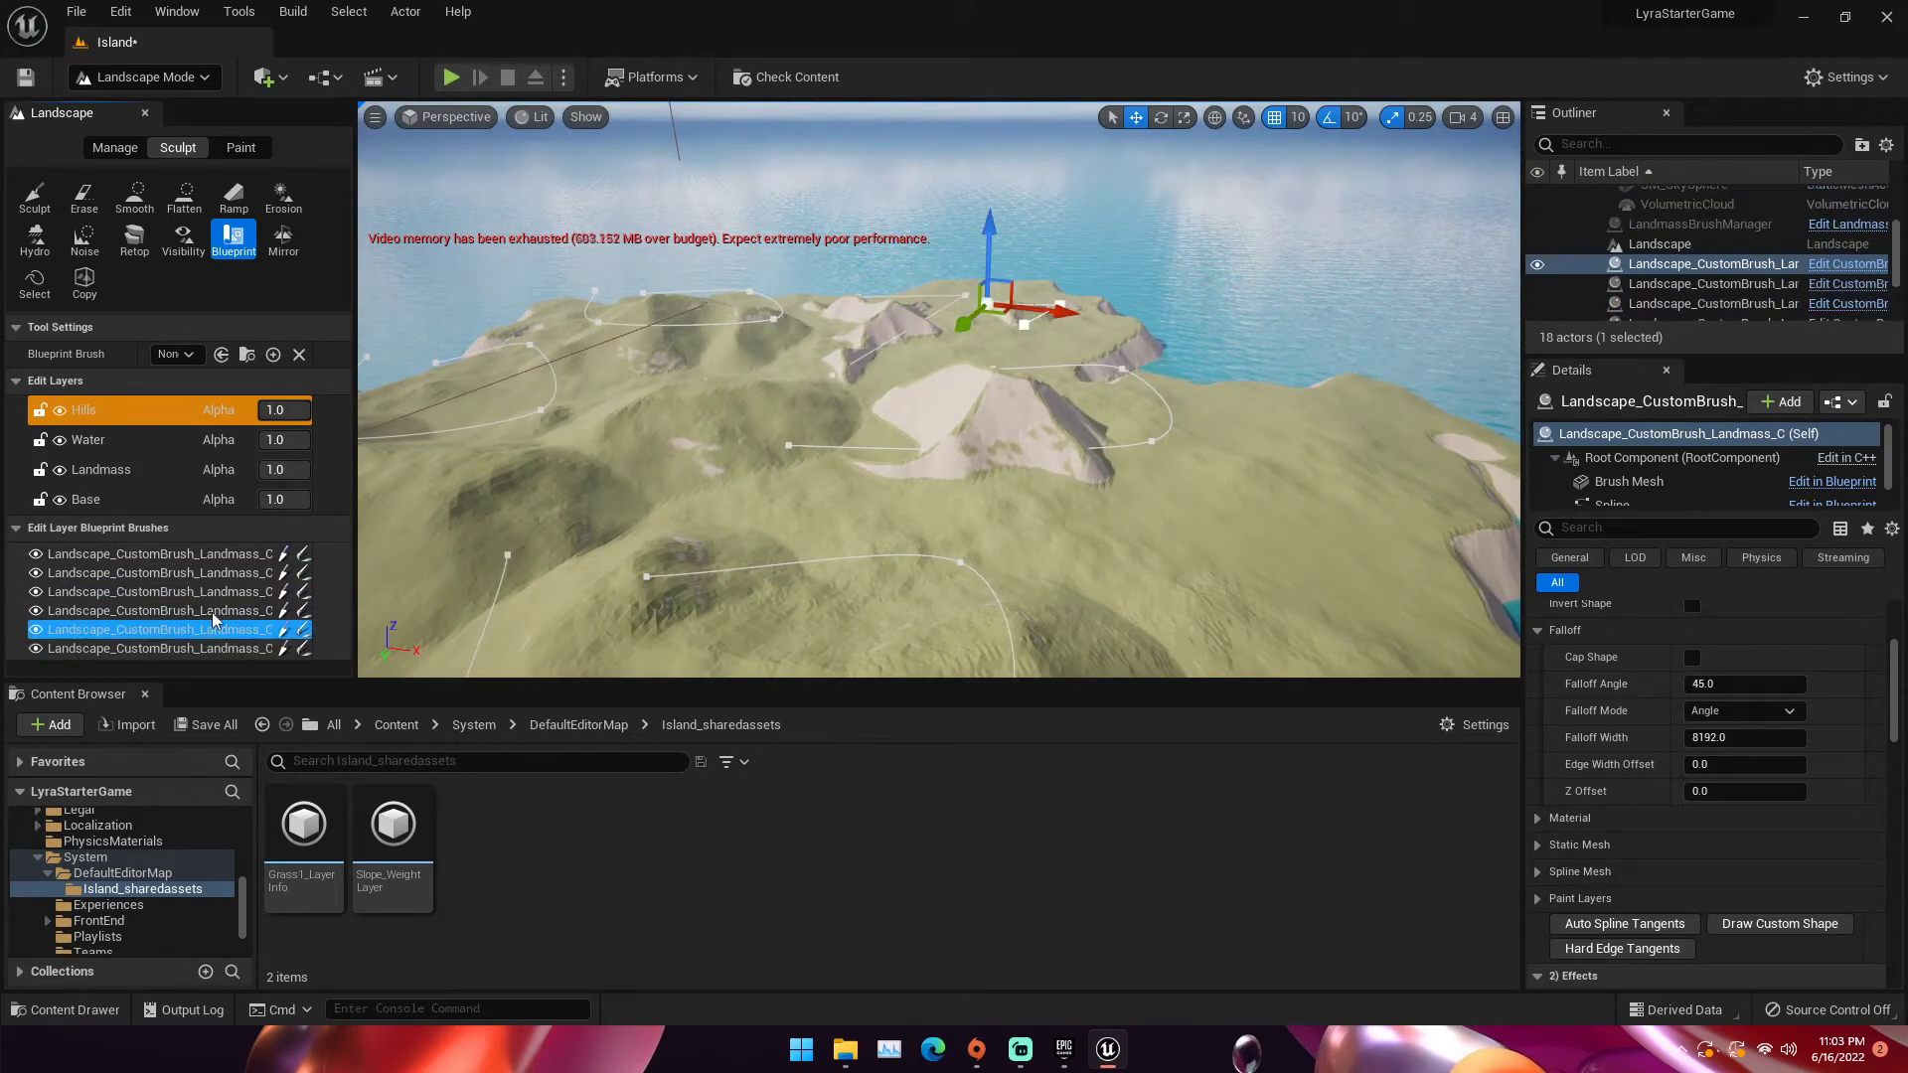
pyautogui.click(209, 591)
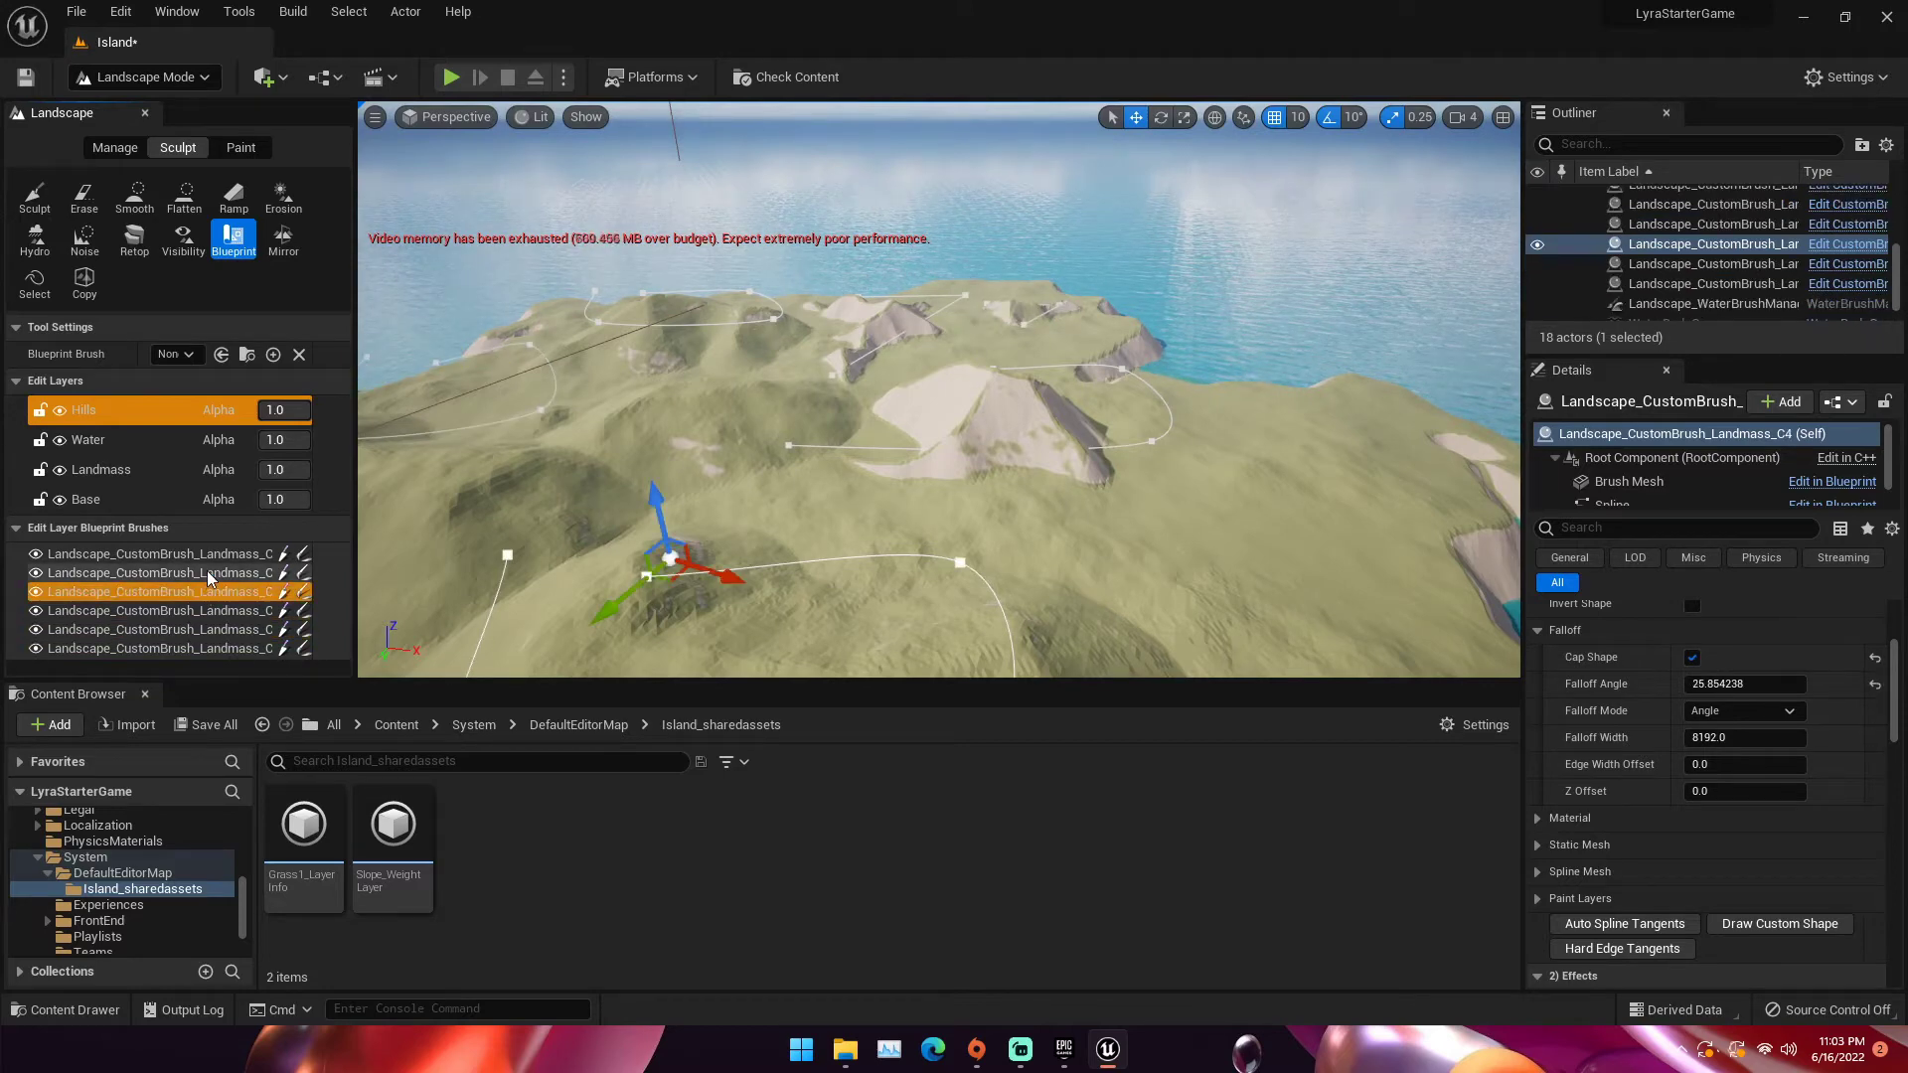
pyautogui.click(210, 575)
pyautogui.click(989, 465)
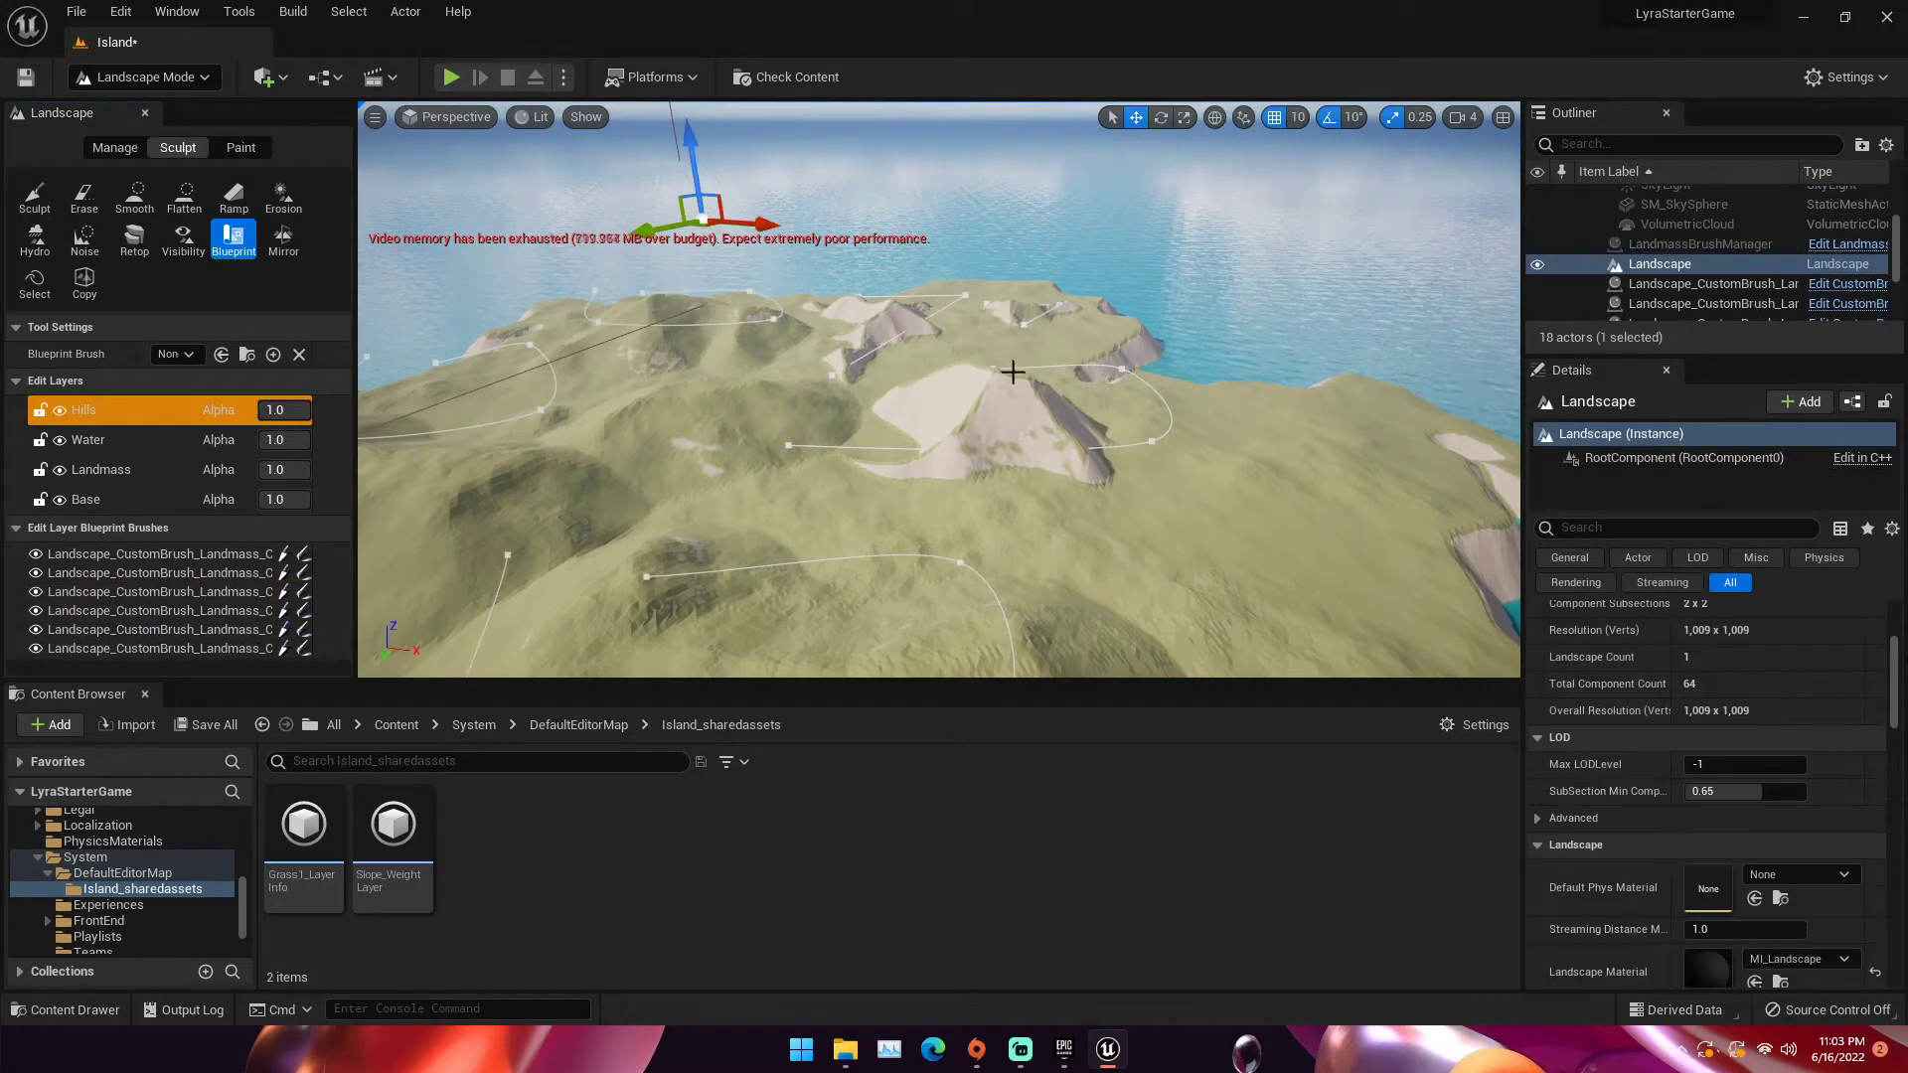
pyautogui.click(159, 553)
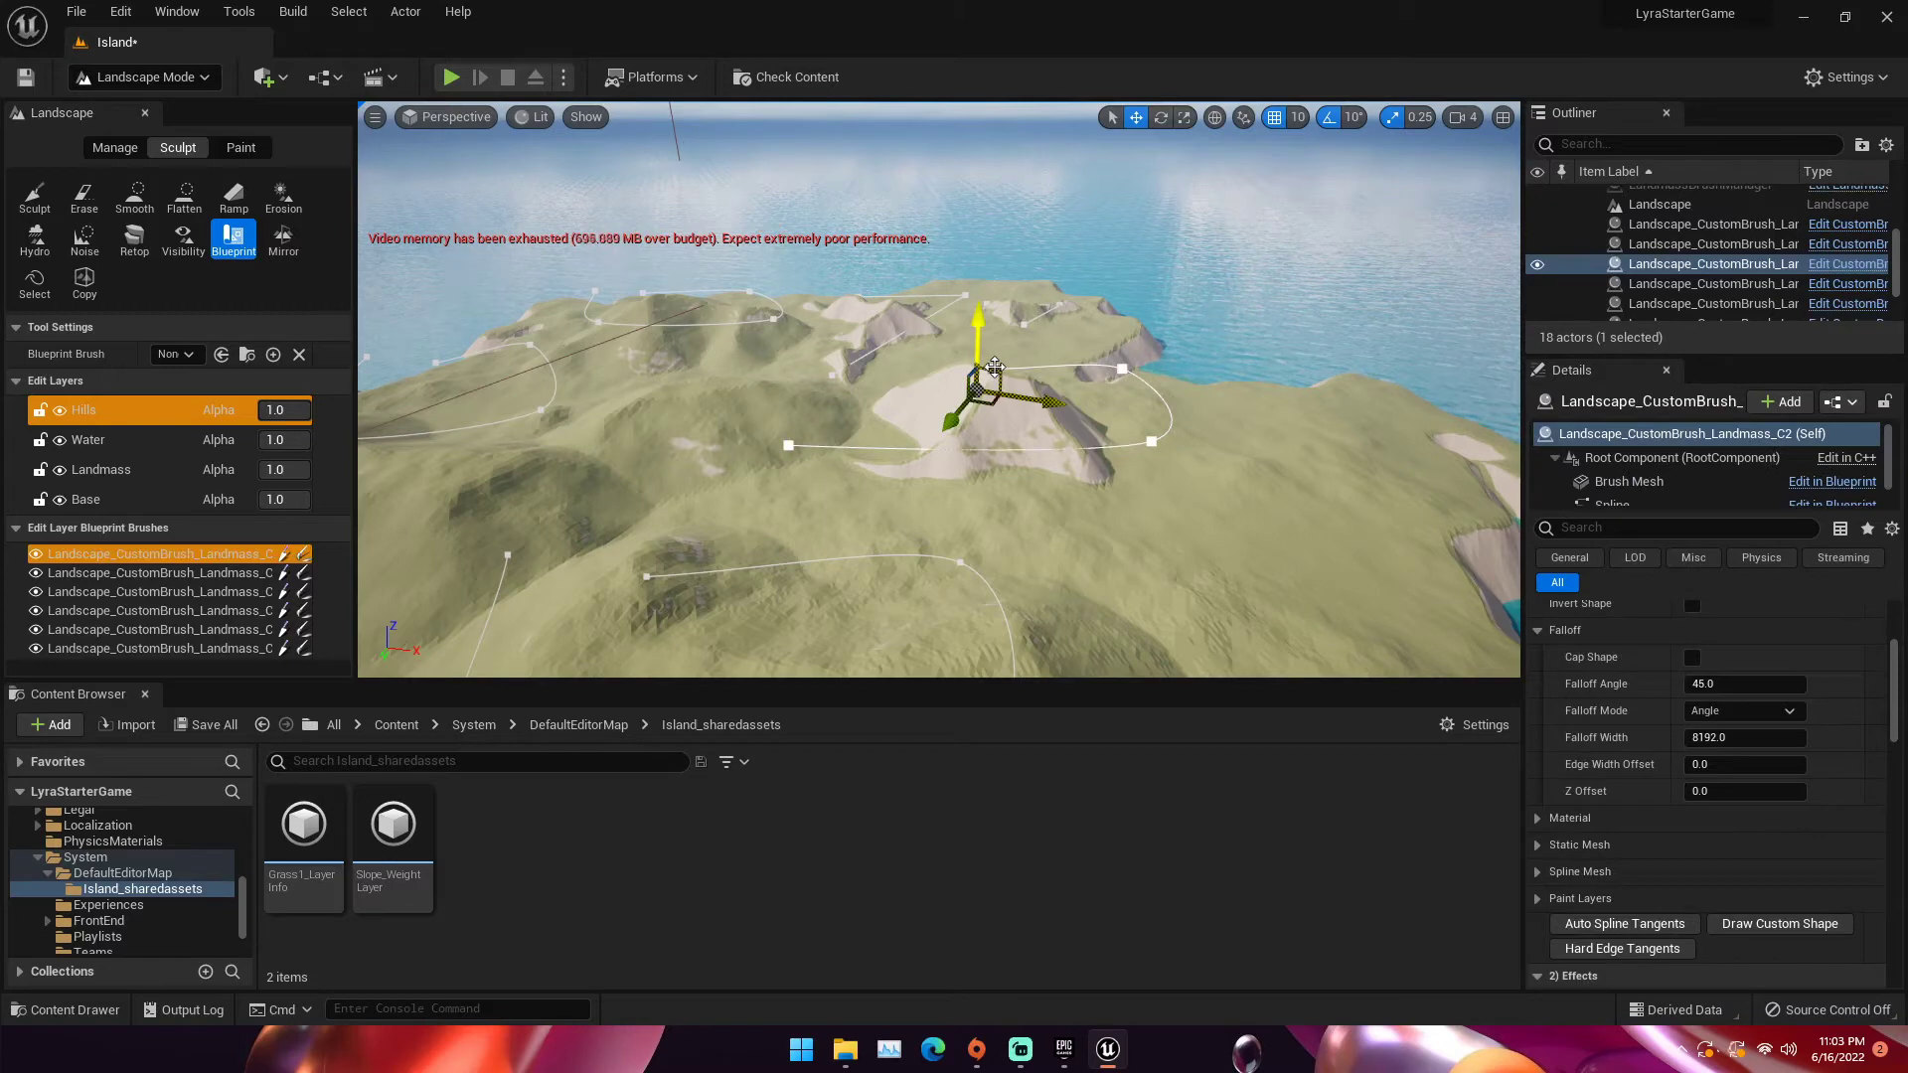
pyautogui.moveTo(1043, 401); pyautogui.dragTo(1056, 404)
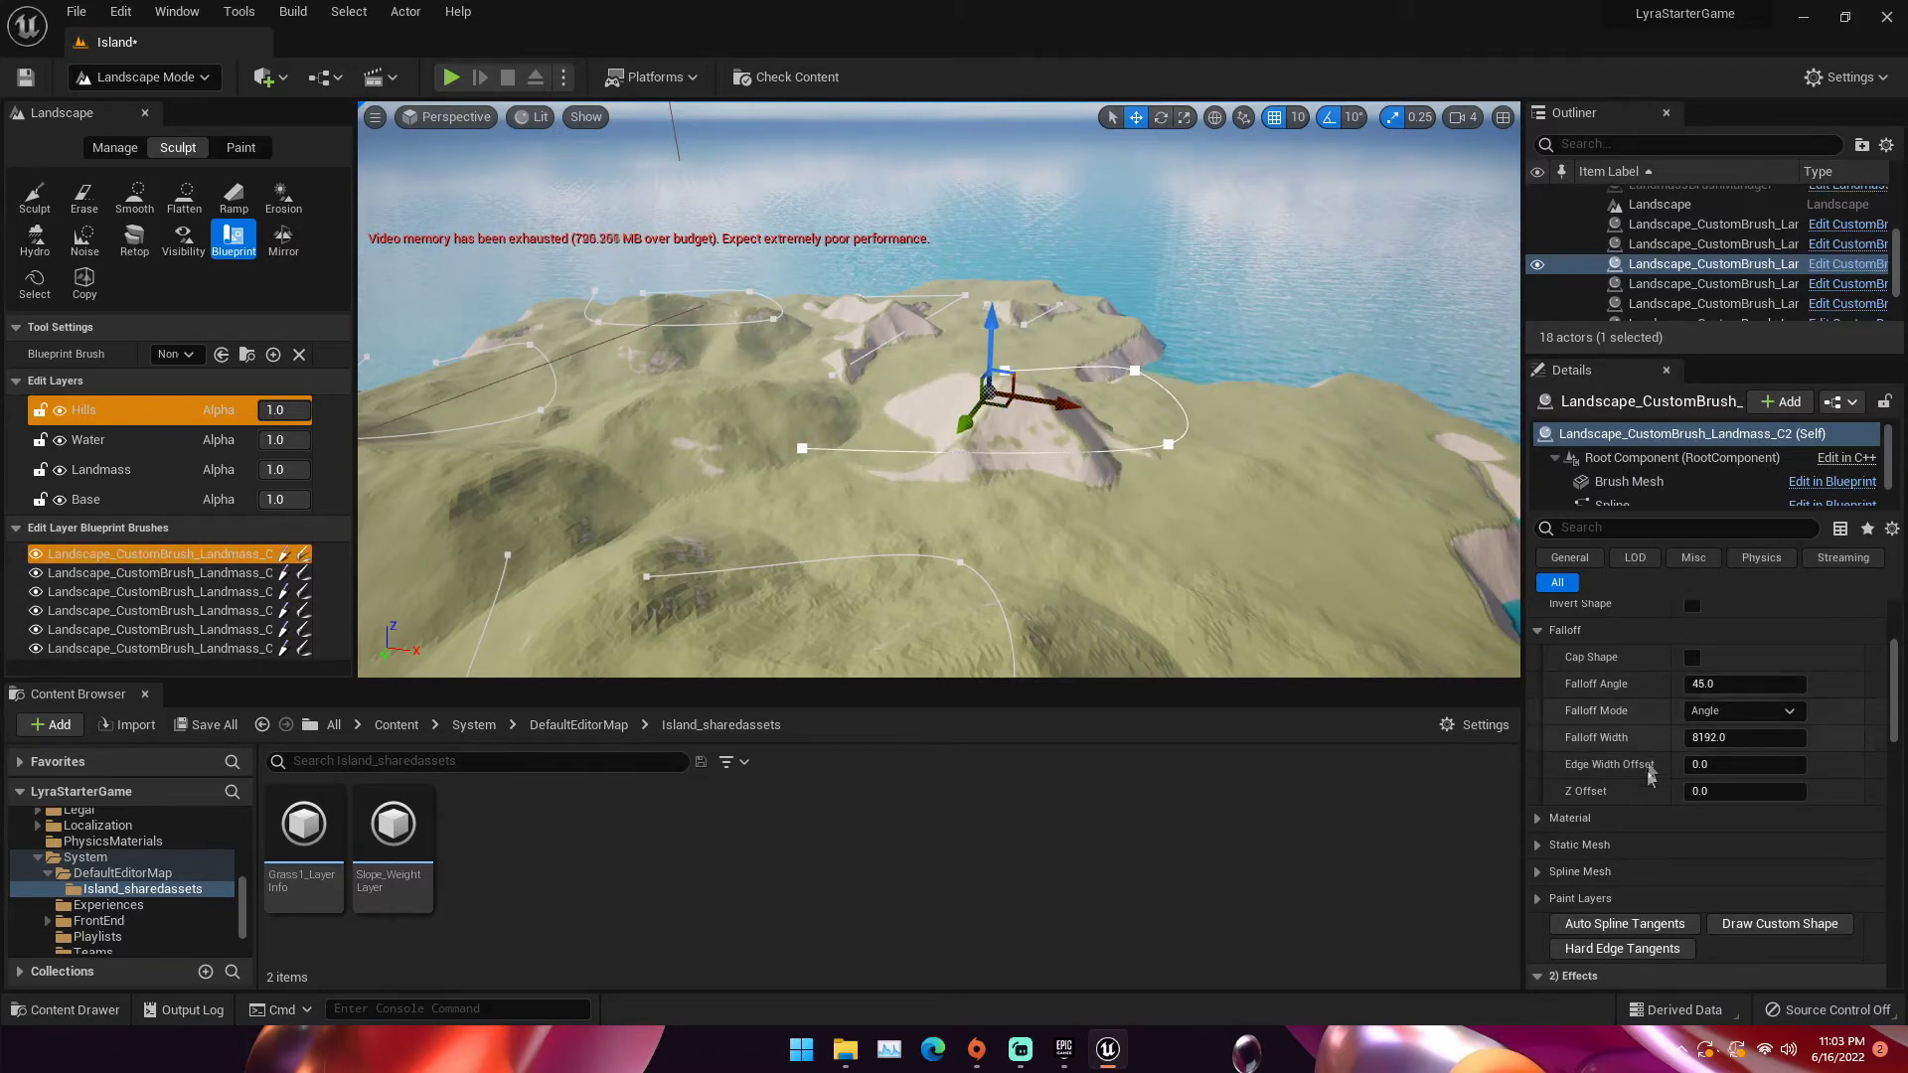
# Set the pale peak brush's Falloff Angle to about 37.61 and reposition it slightly higher and farther along X
pyautogui.moveTo(1723, 685); pyautogui.dragTo(1698, 686)
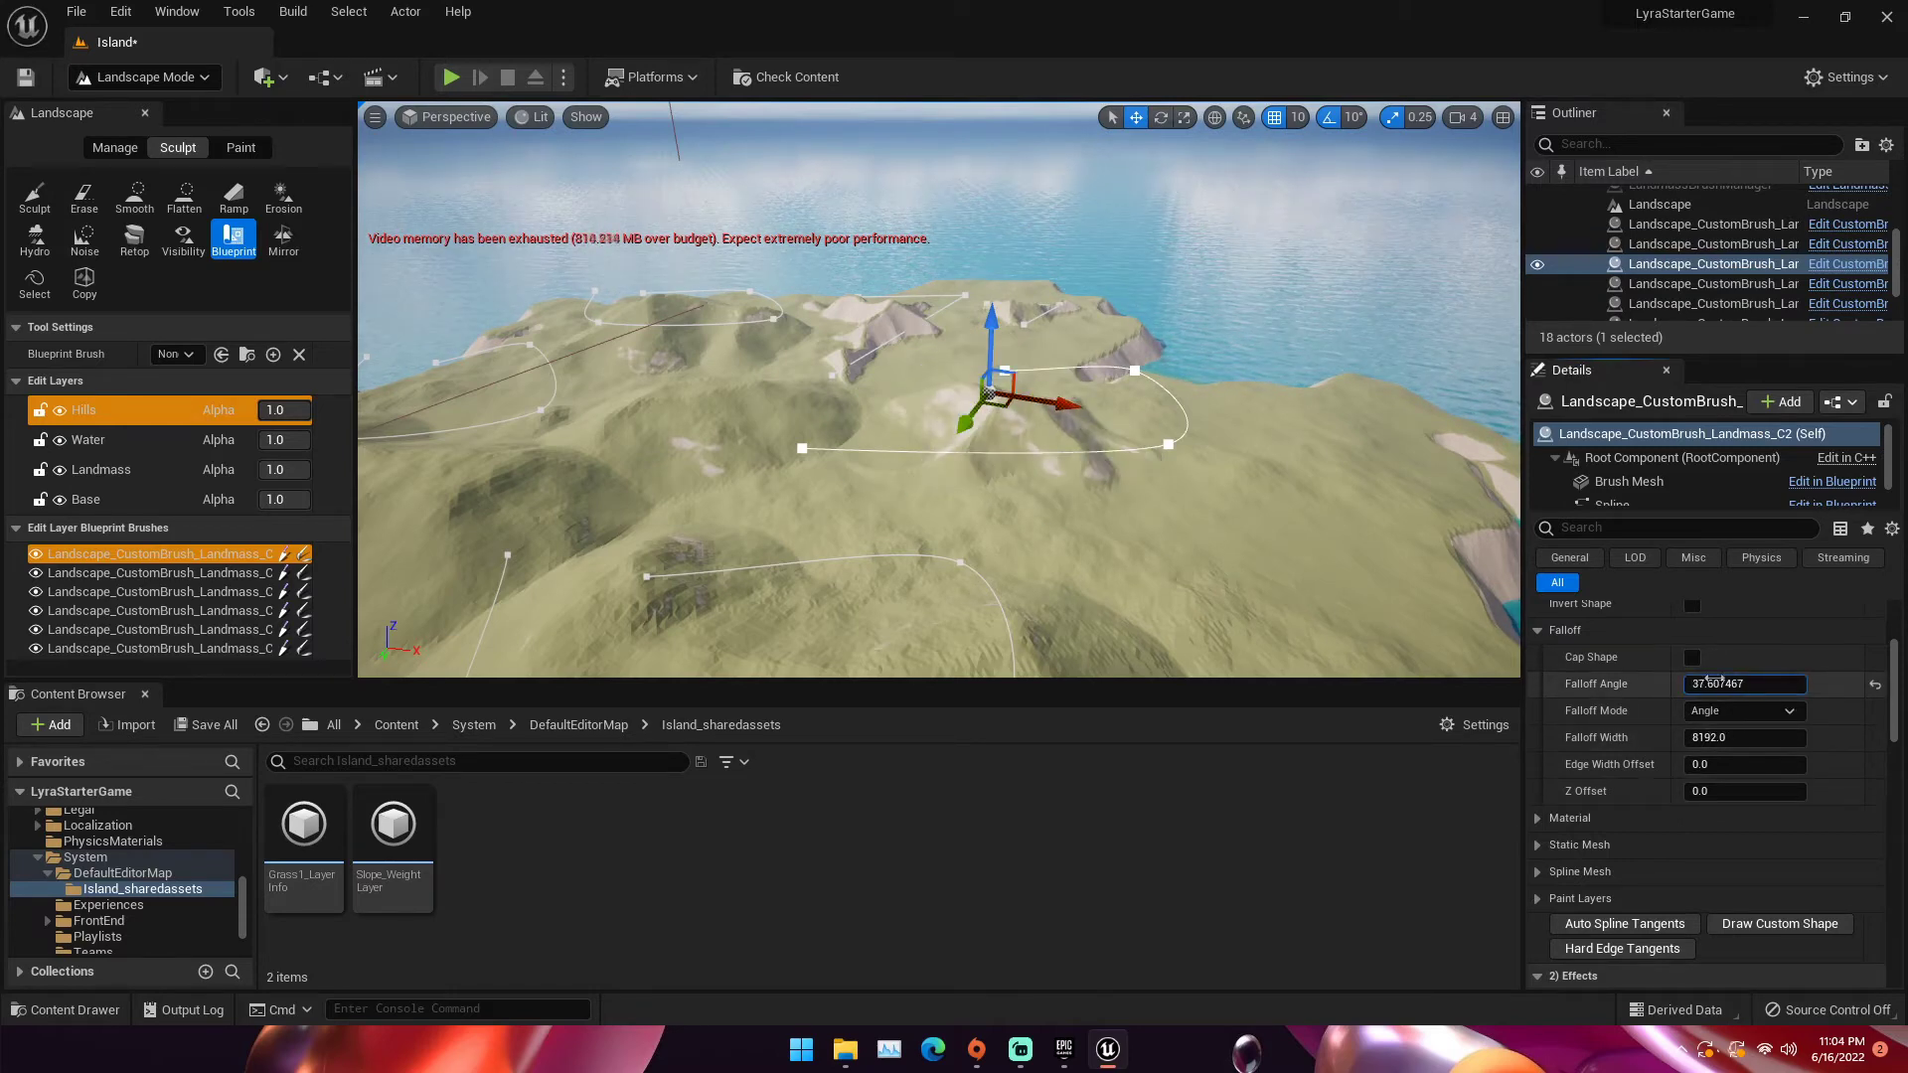
pyautogui.moveTo(992, 326); pyautogui.dragTo(994, 314)
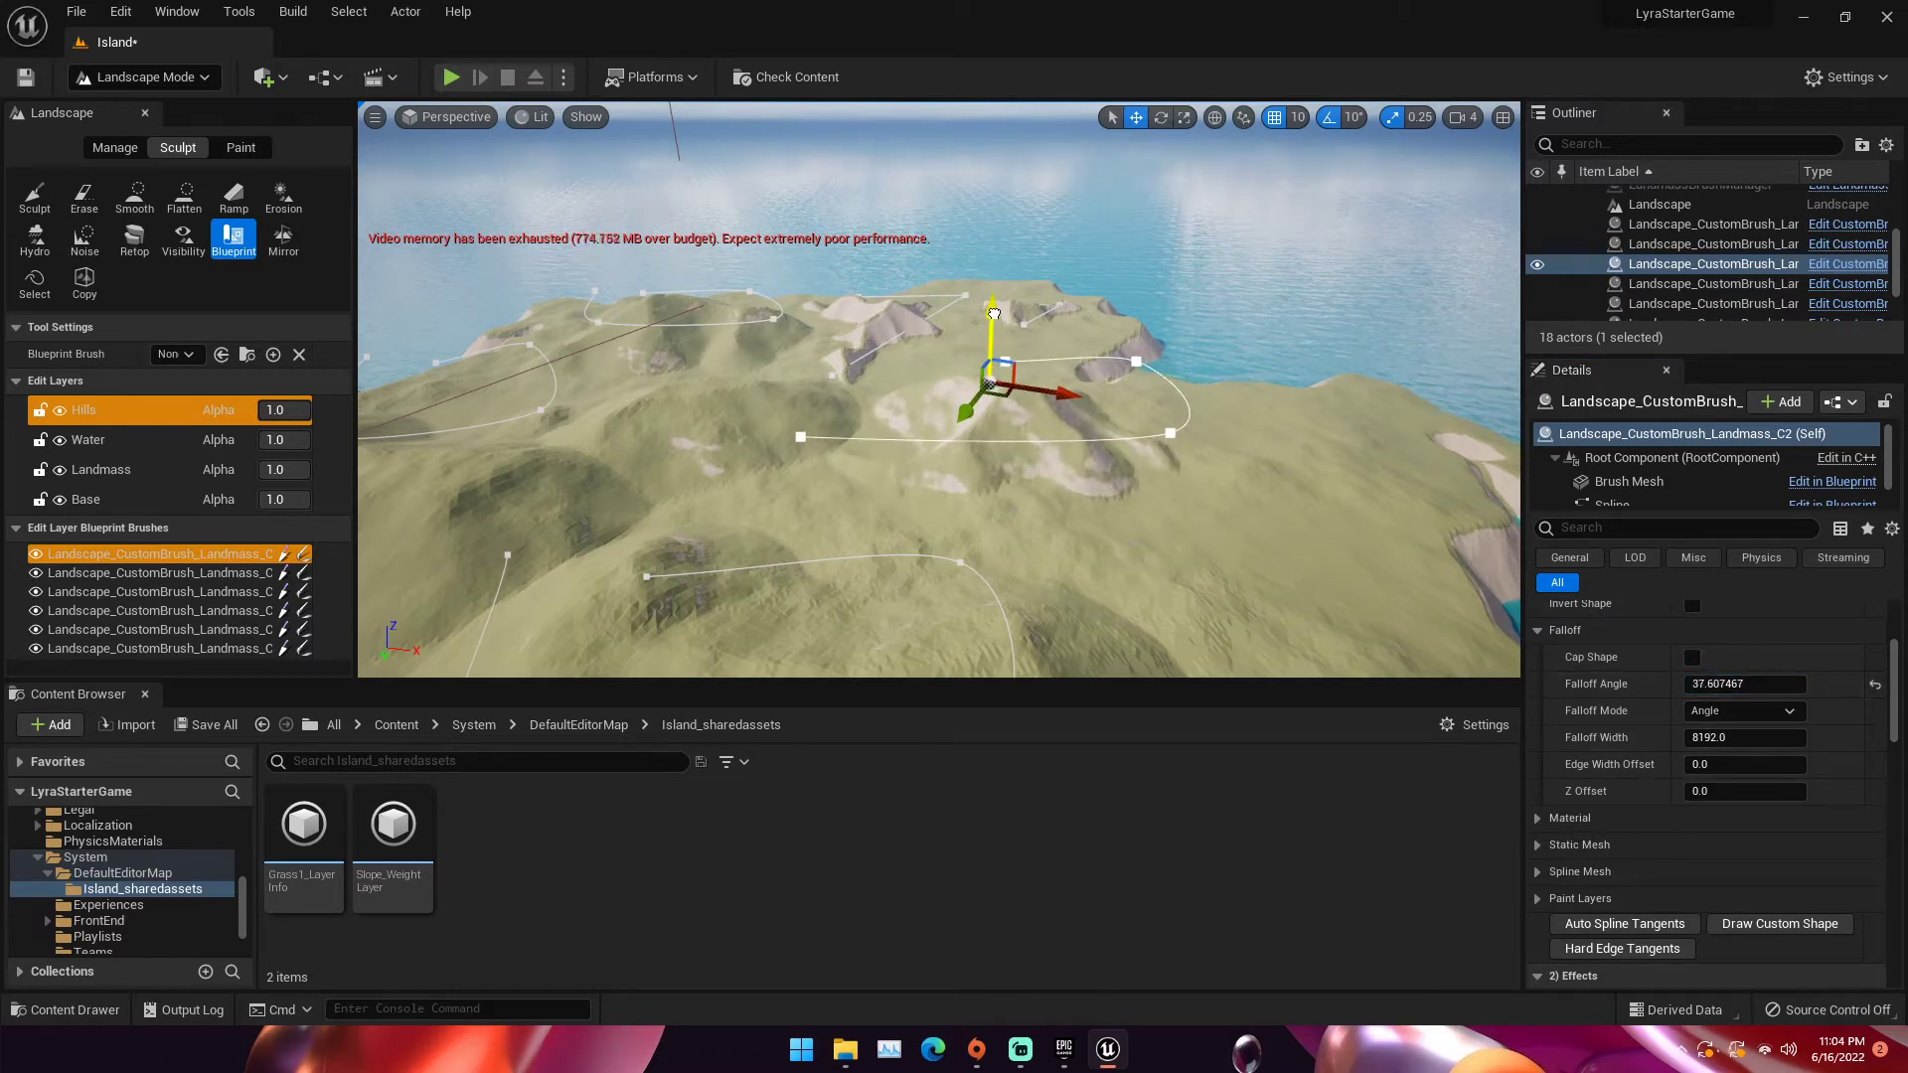
pyautogui.moveTo(1064, 395)
pyautogui.mouseDown()
pyautogui.moveTo(1329, 451)
pyautogui.moveTo(1222, 470)
pyautogui.mouseUp()
pyautogui.moveTo(1218, 475)
pyautogui.mouseDown(button='right')
pyautogui.moveTo(1034, 557)
pyautogui.moveTo(1122, 546)
pyautogui.moveTo(1232, 497)
pyautogui.moveTo(1421, 512)
pyautogui.moveTo(1071, 315)
pyautogui.mouseUp(button='right')
pyautogui.press('s')
# Shift the capped hill brush with the closed rounded spline along Y toward the coast and inspect the island around it
pyautogui.click(862, 319)
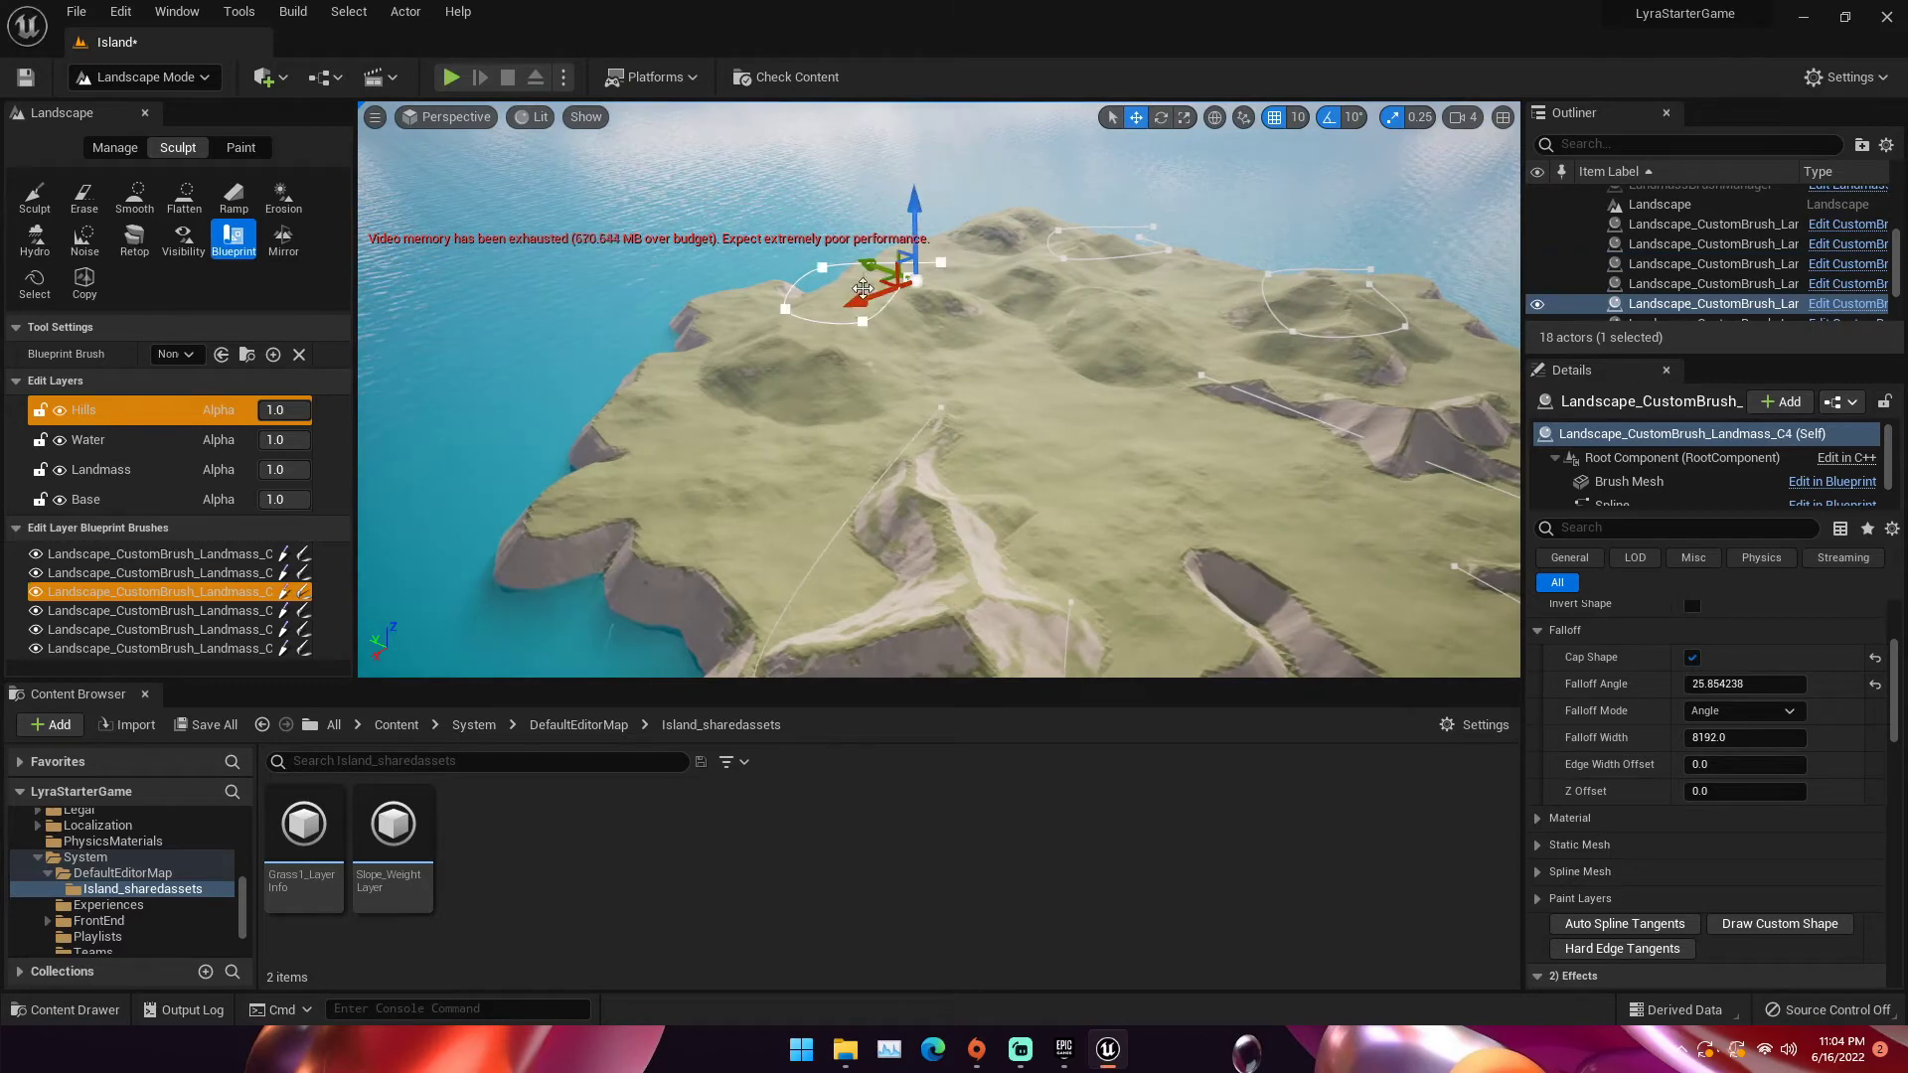
pyautogui.moveTo(874, 268); pyautogui.dragTo(848, 264)
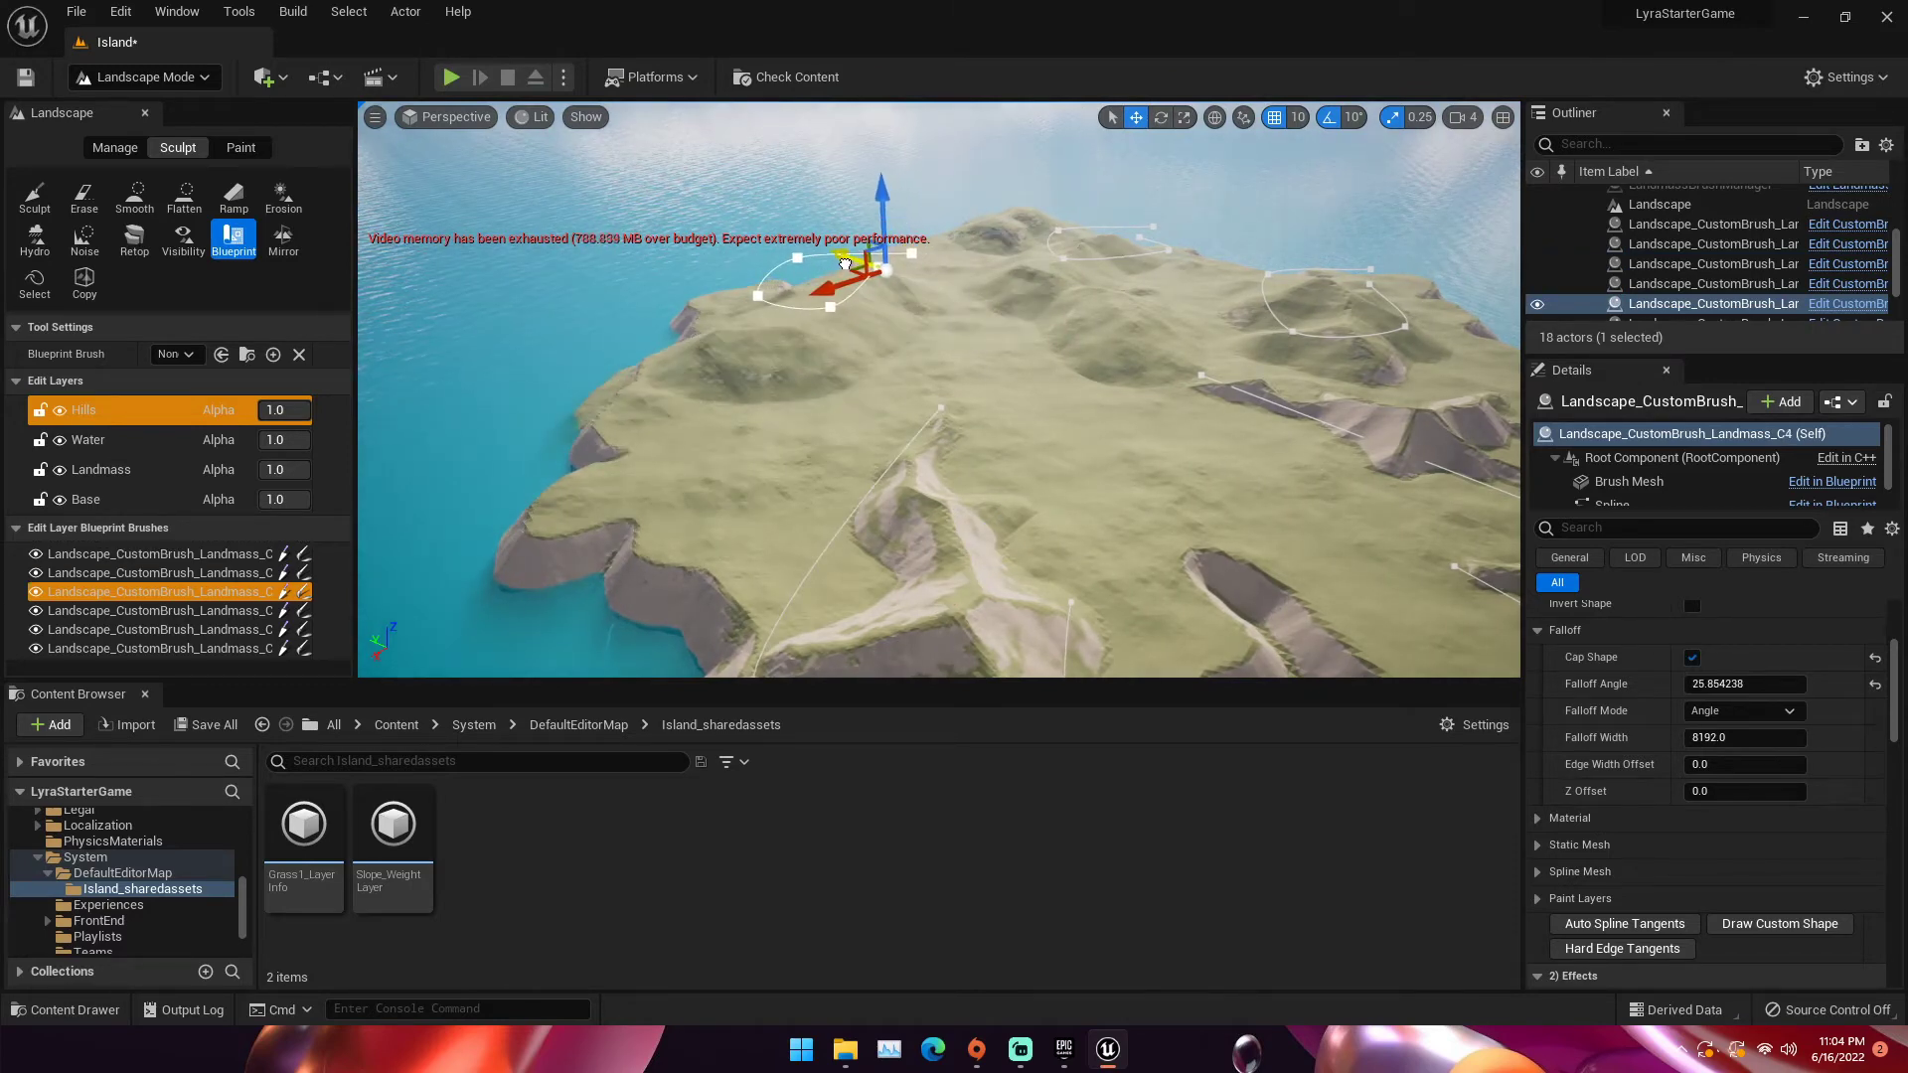
pyautogui.press('w')
pyautogui.moveTo(1029, 329)
pyautogui.mouseDown(button='right')
pyautogui.moveTo(1138, 352)
pyautogui.moveTo(1089, 308)
pyautogui.mouseUp(button='right')
pyautogui.press('s')
pyautogui.moveTo(939, 390); pyautogui.dragTo(259, 432, button='right')
pyautogui.moveTo(1044, 340); pyautogui.dragTo(964, 332, button='right')
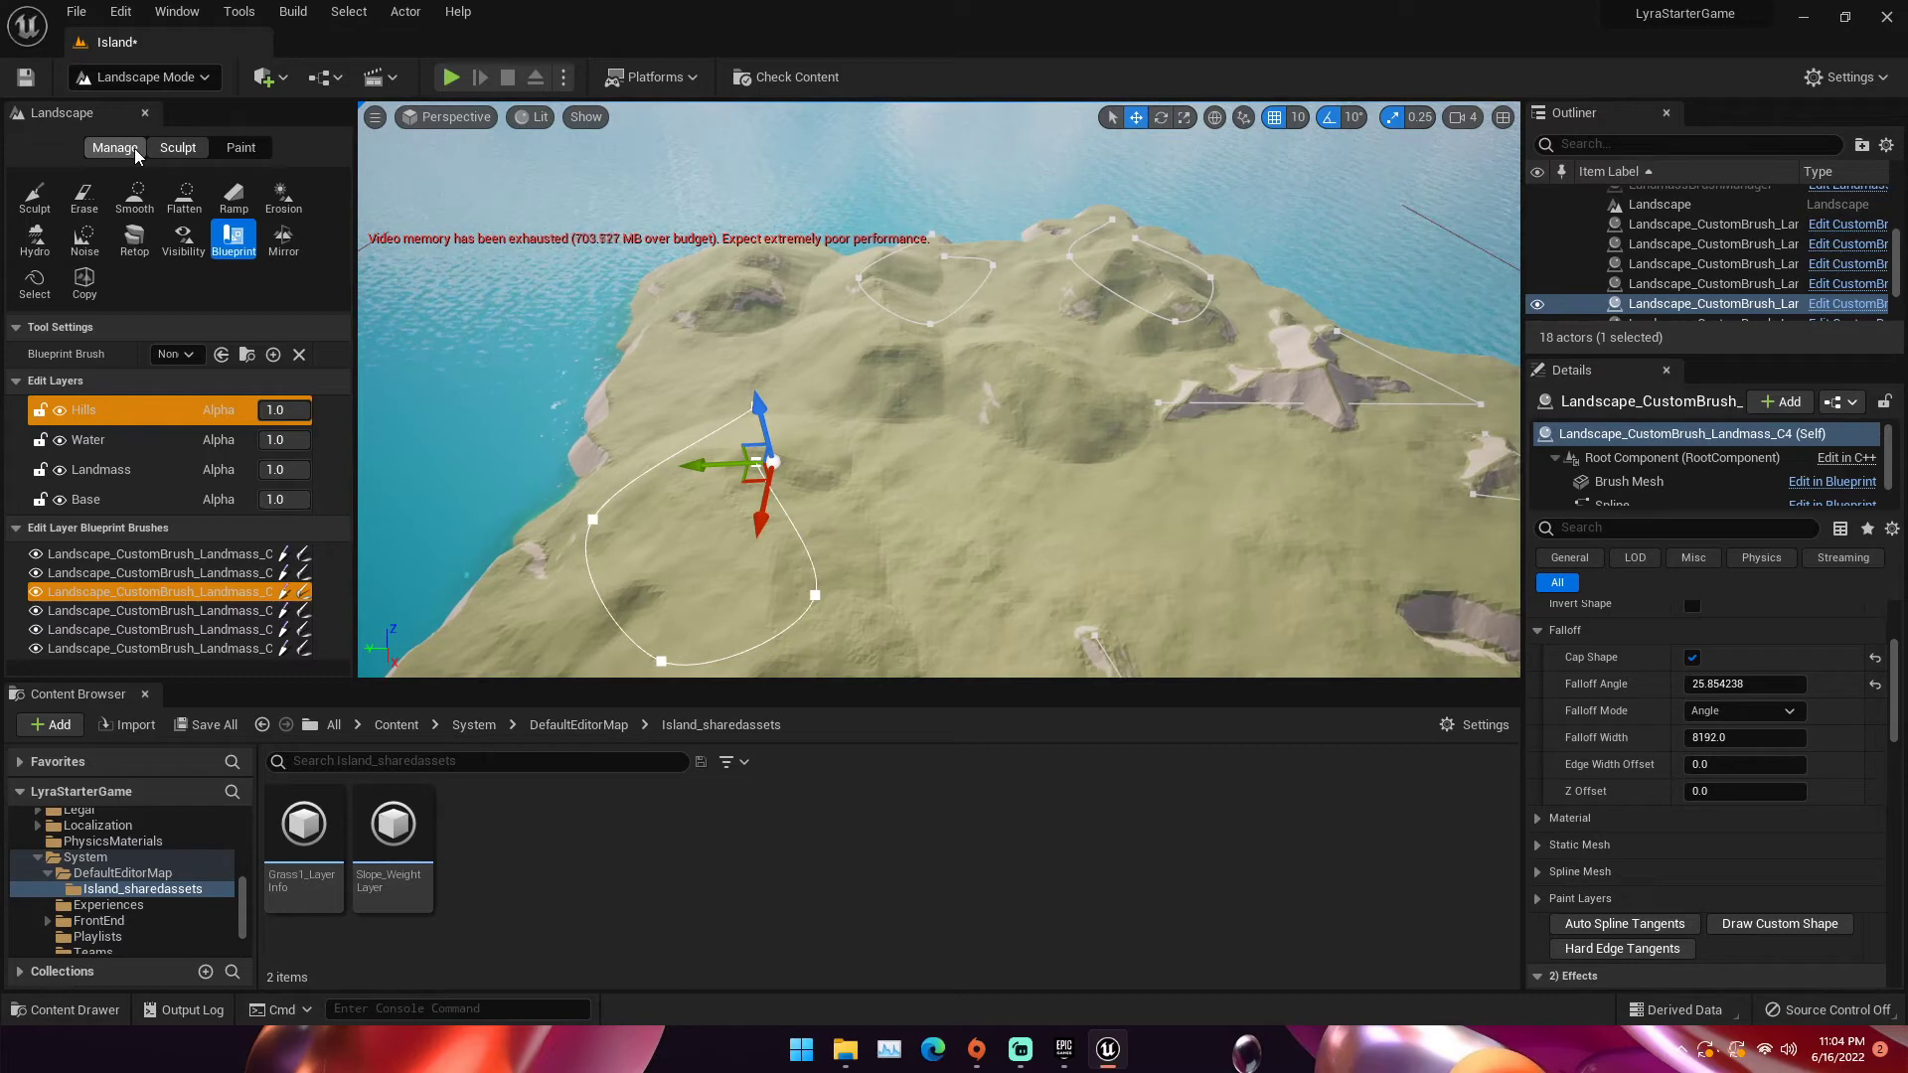
# Switch from Landscape to Selection mode and move in close to the island's open grassland
pyautogui.click(203, 77)
pyautogui.click(149, 113)
pyautogui.moveTo(654, 367); pyautogui.dragTo(746, 366, button='right')
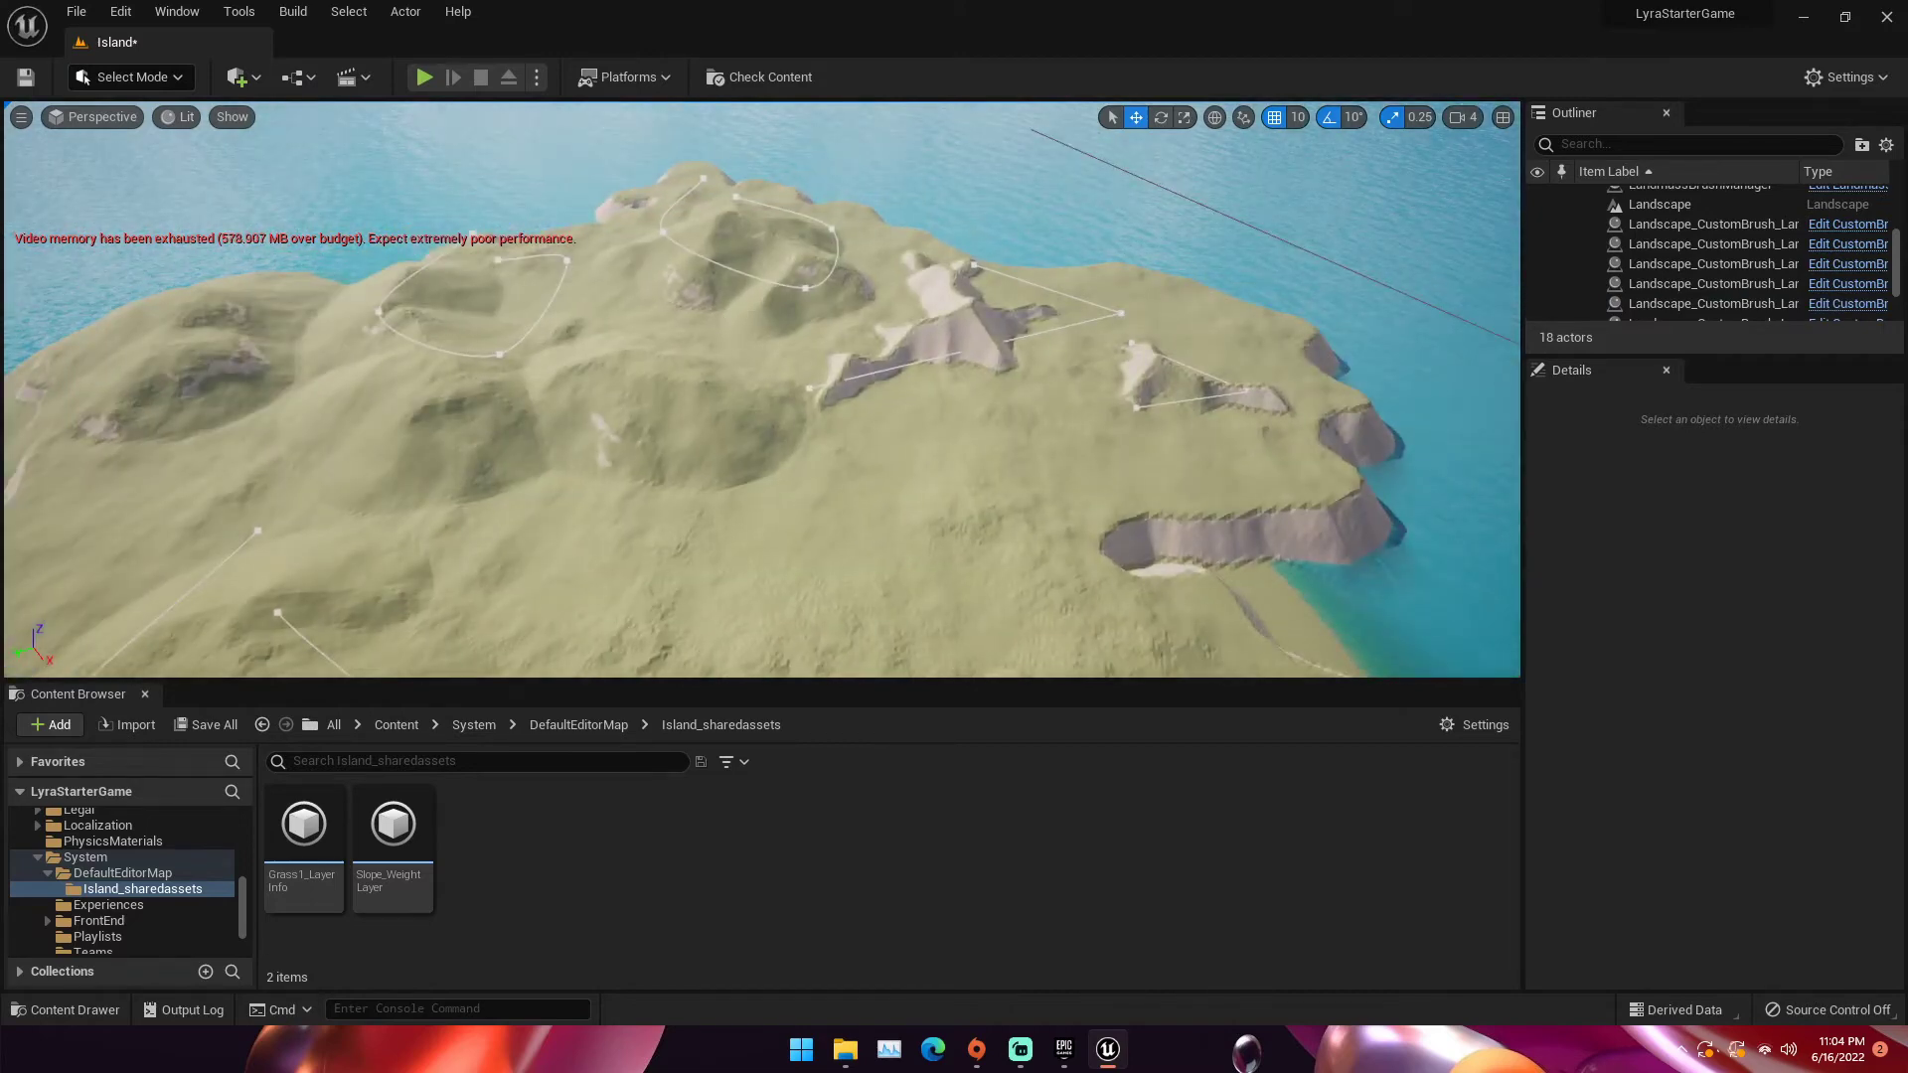
pyautogui.rightClick(687, 266)
pyautogui.click(684, 247)
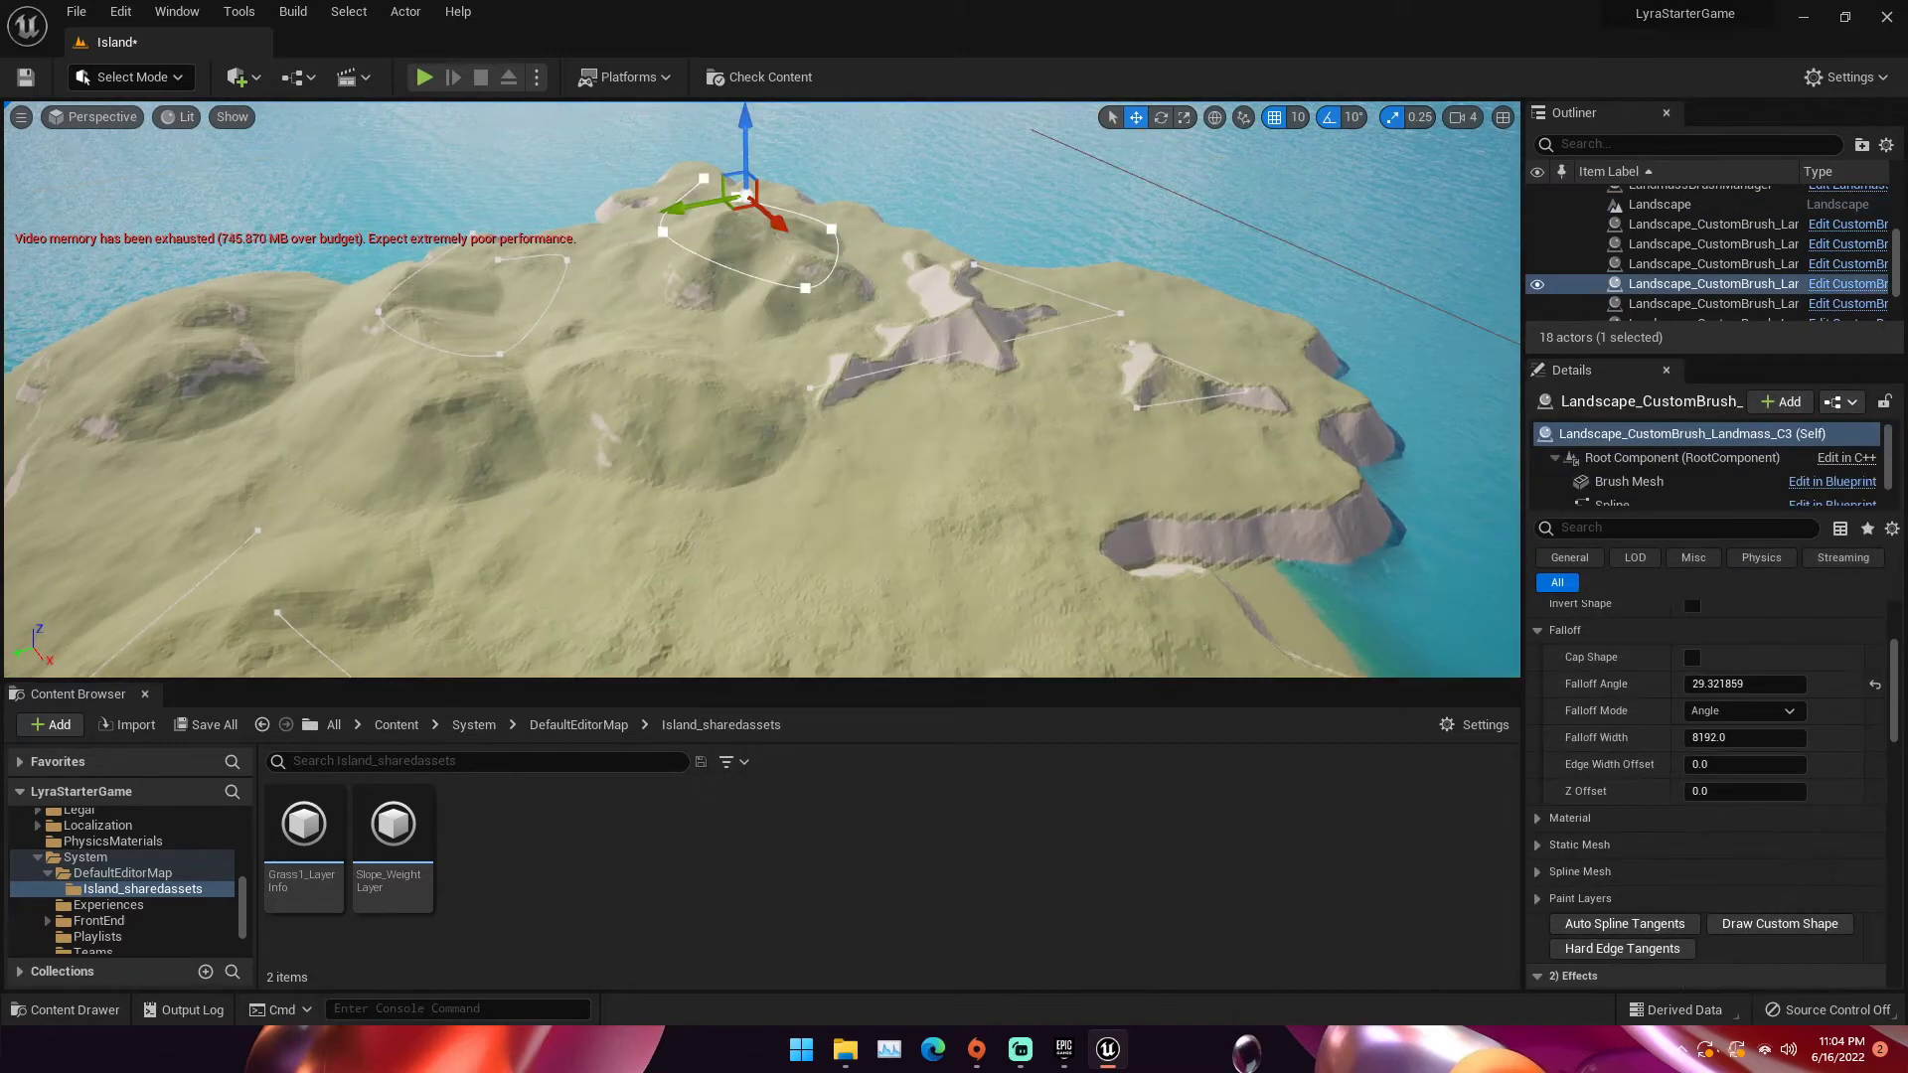
pyautogui.rightClick(747, 241)
pyautogui.moveTo(748, 230); pyautogui.dragTo(696, 238, button='right')
pyautogui.click(777, 199)
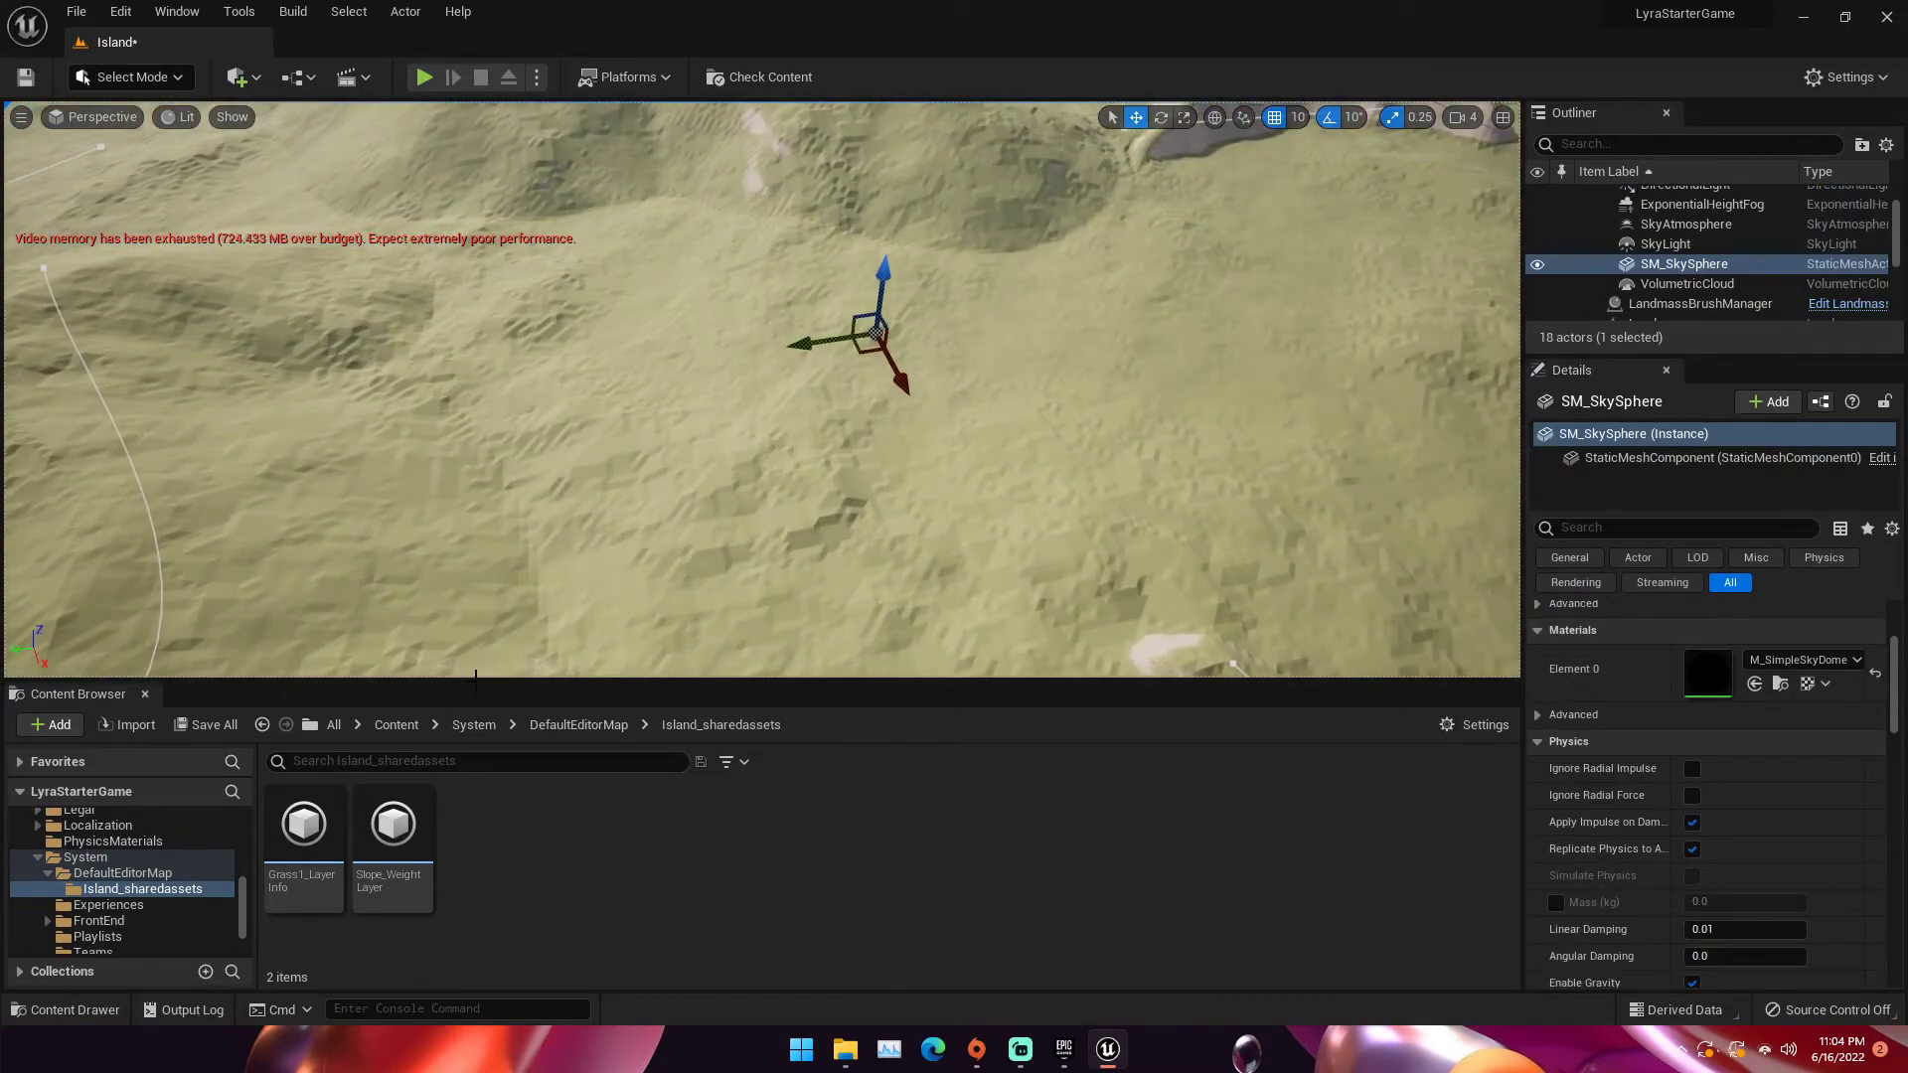
# Open the EasyBuildingSystem content folder and check which foliage types its FoliageType/Polygonal subfolder holds
pyautogui.click(378, 723)
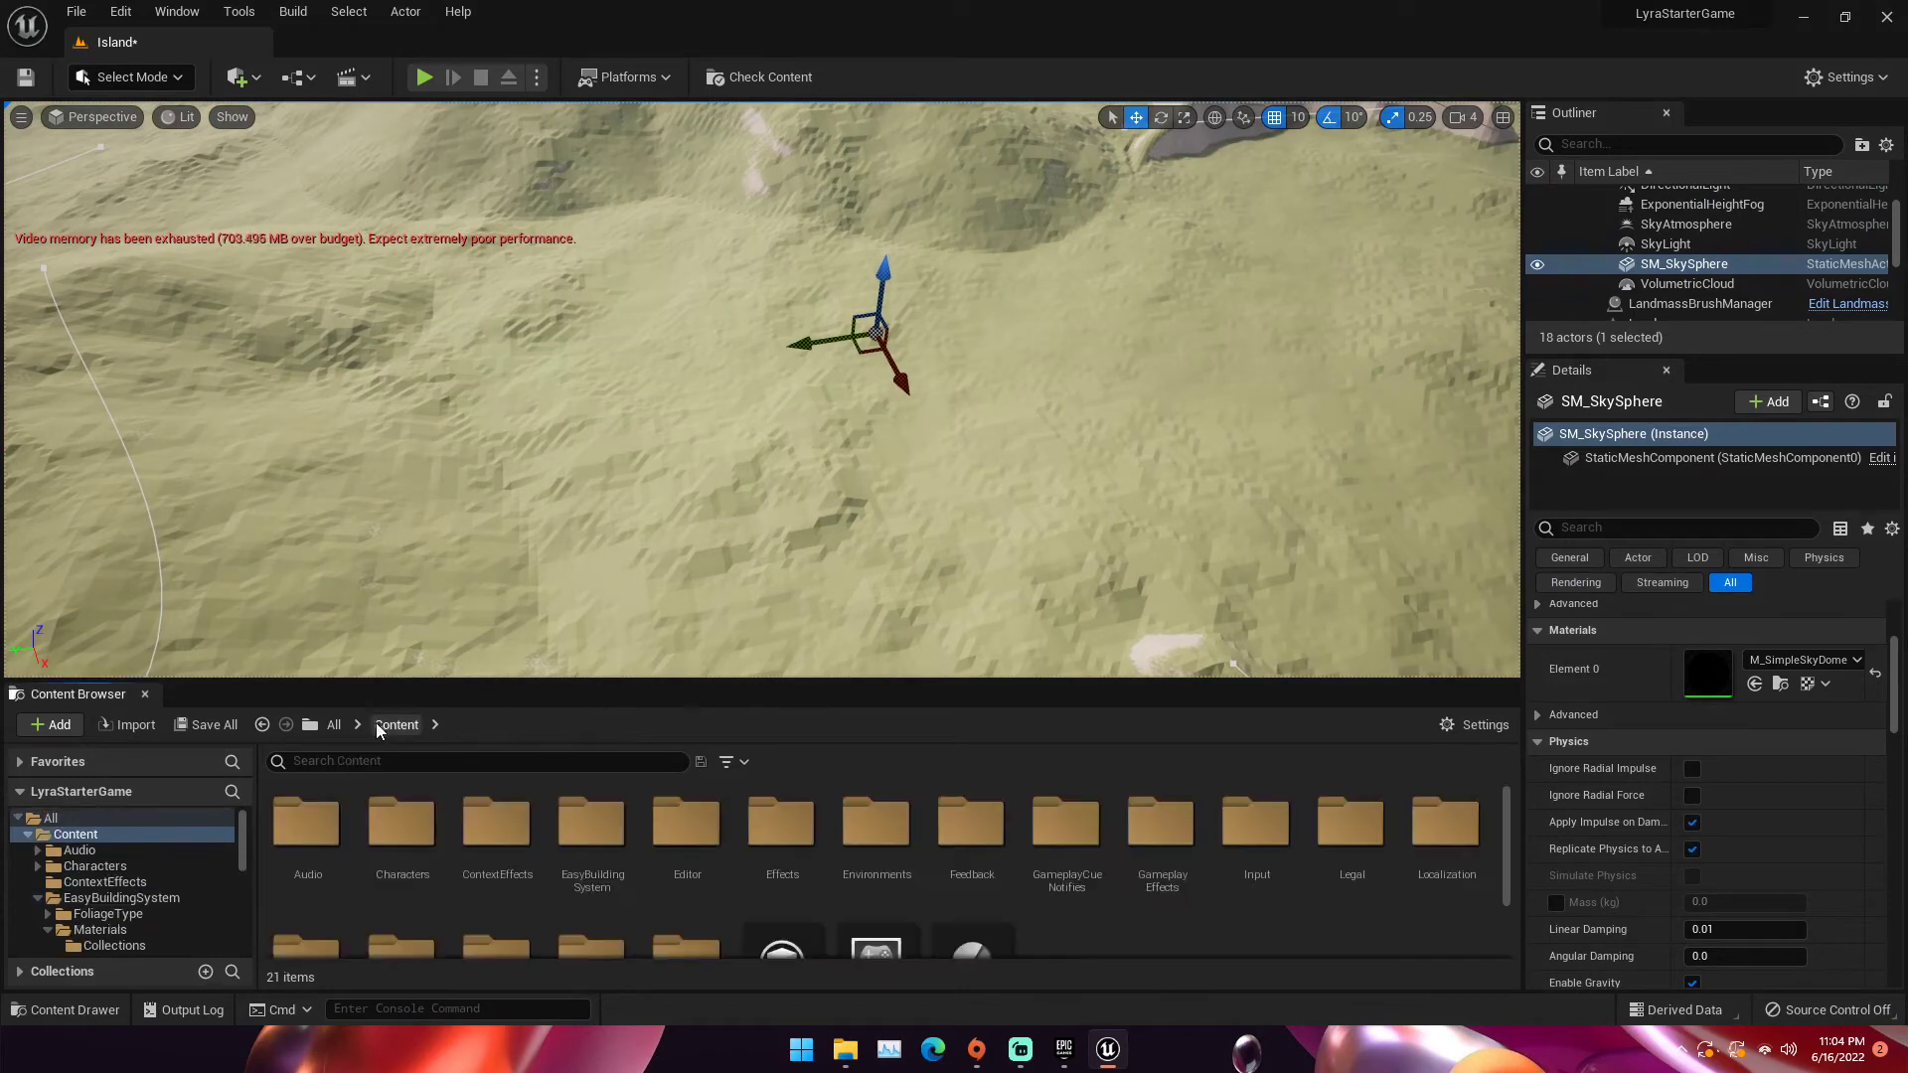
pyautogui.doubleClick(592, 823)
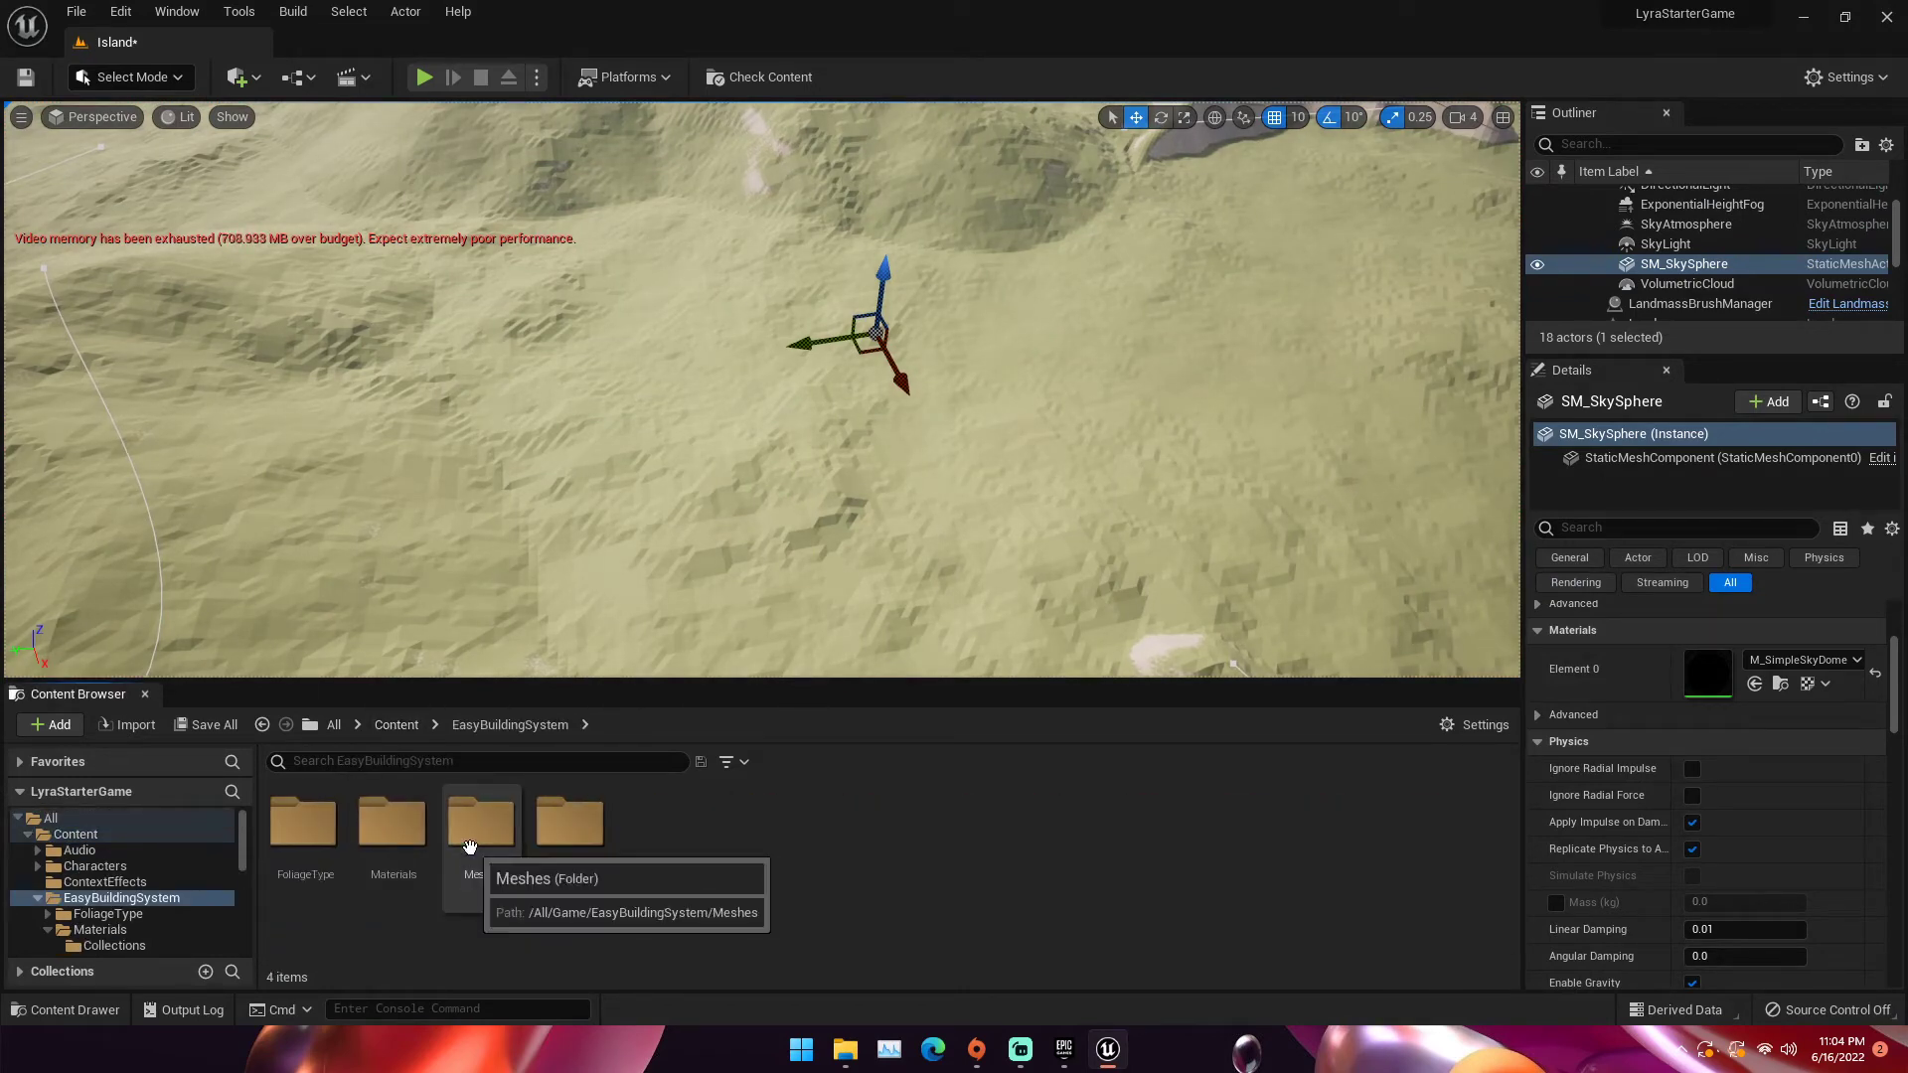
pyautogui.doubleClick(308, 823)
pyautogui.click(312, 856)
pyautogui.doubleClick(312, 855)
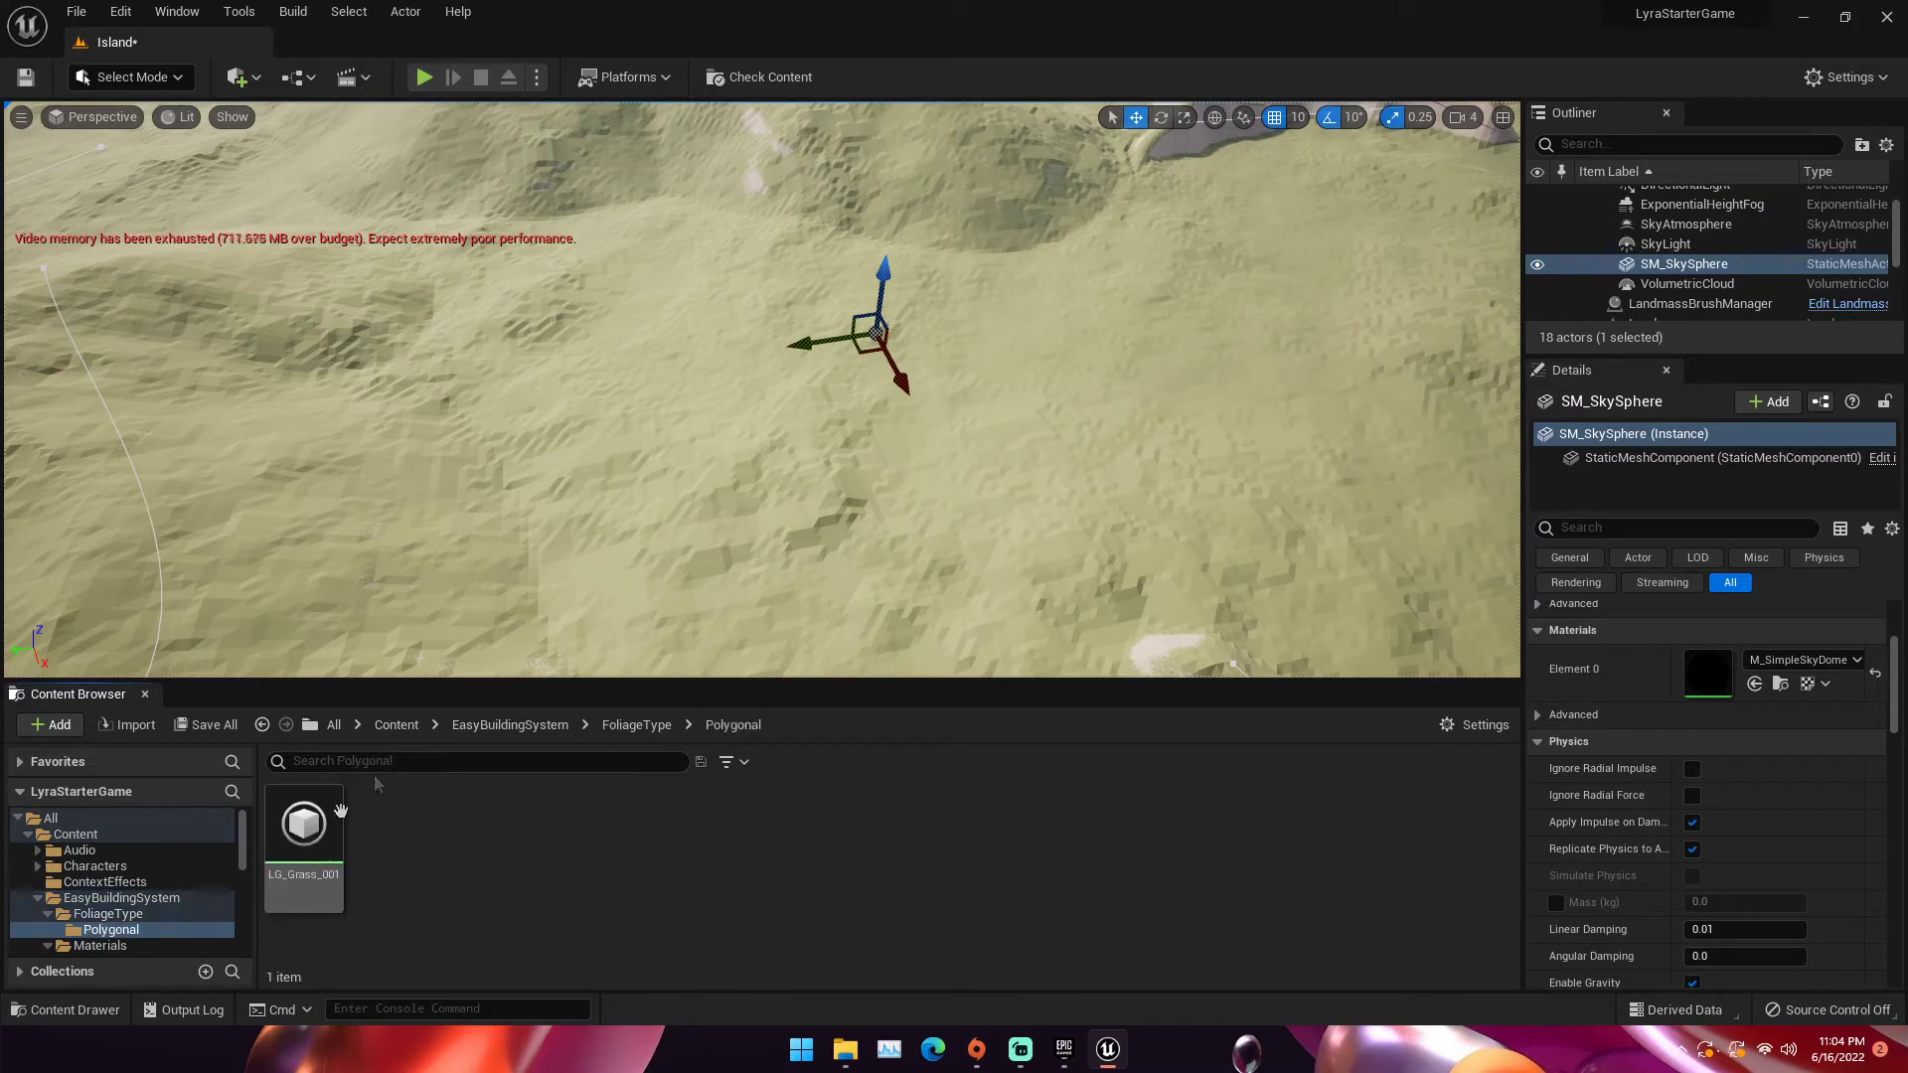
pyautogui.click(538, 729)
# Open EasyBuildingSystem/Meshes/Environment/Polygonal/Foliage and select the SM_Tree_001 mesh
pyautogui.doubleClick(481, 823)
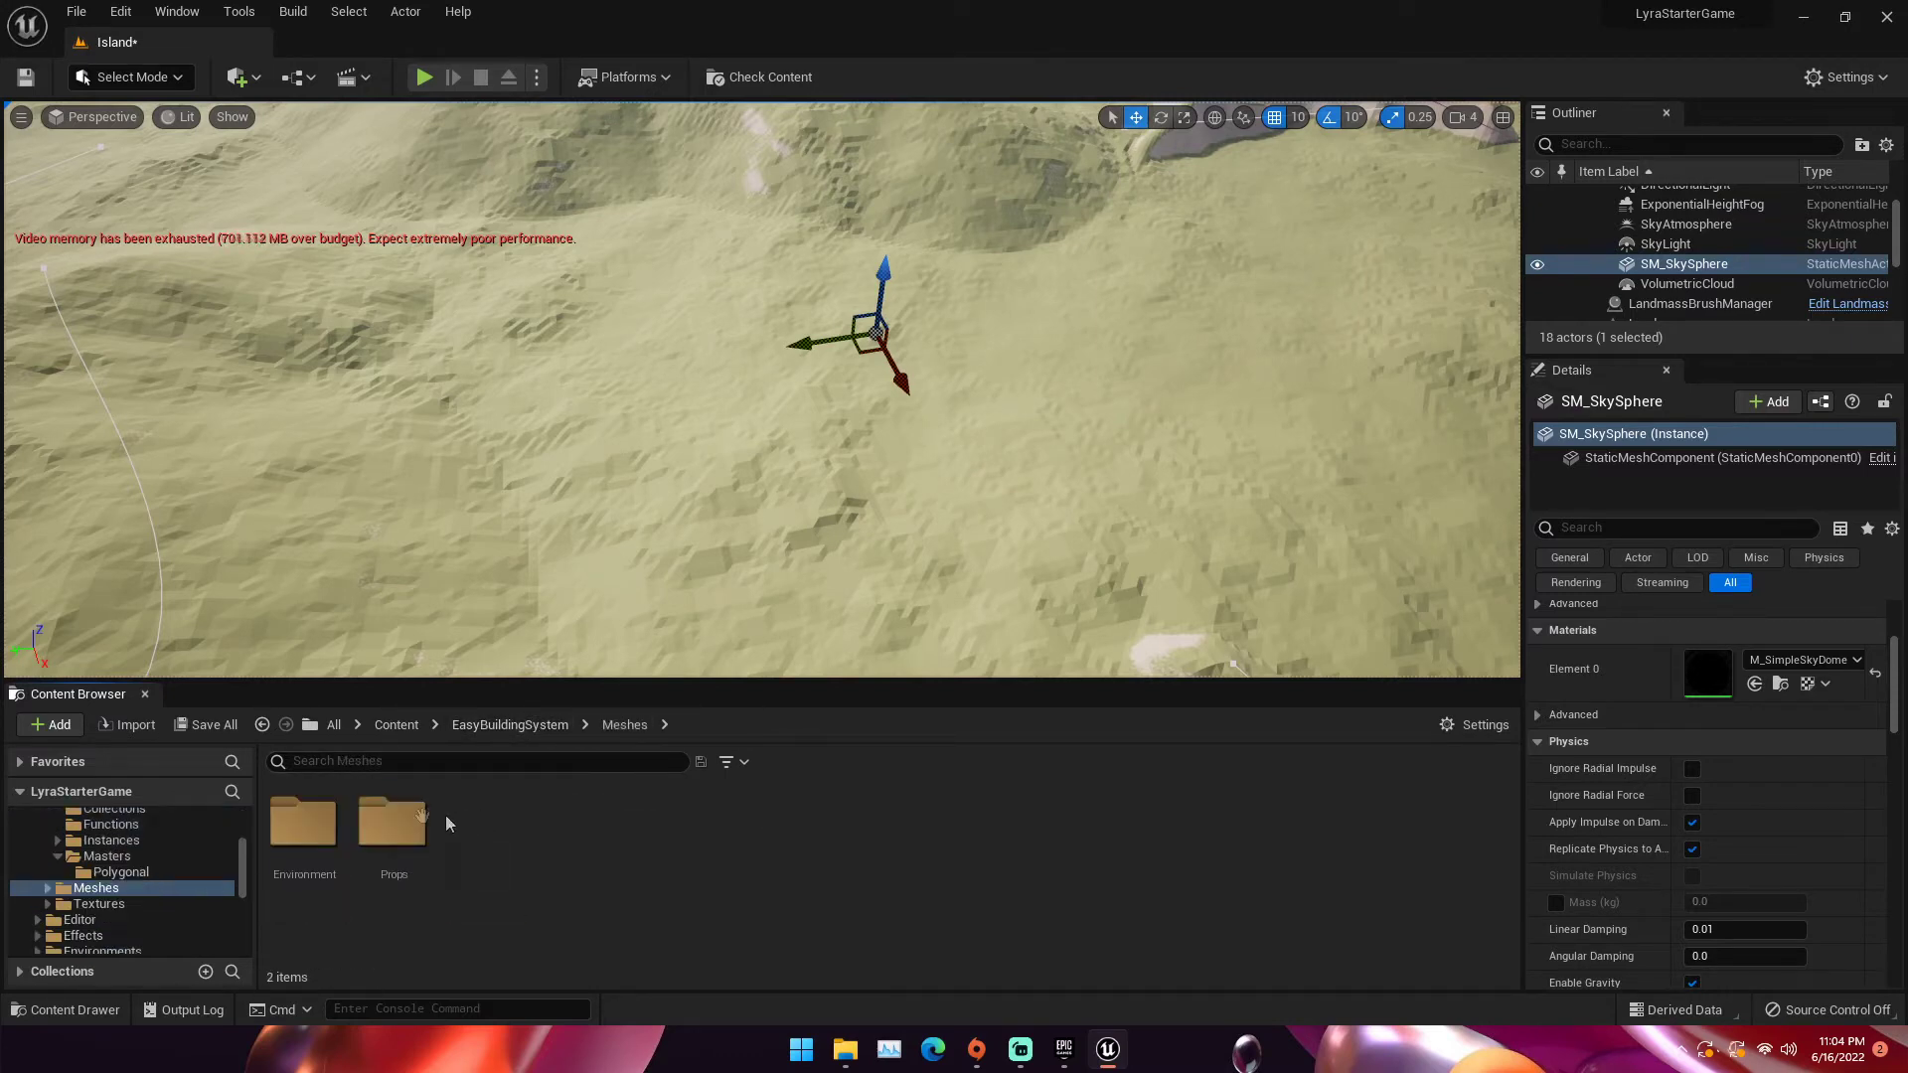
pyautogui.doubleClick(311, 823)
pyautogui.doubleClick(318, 821)
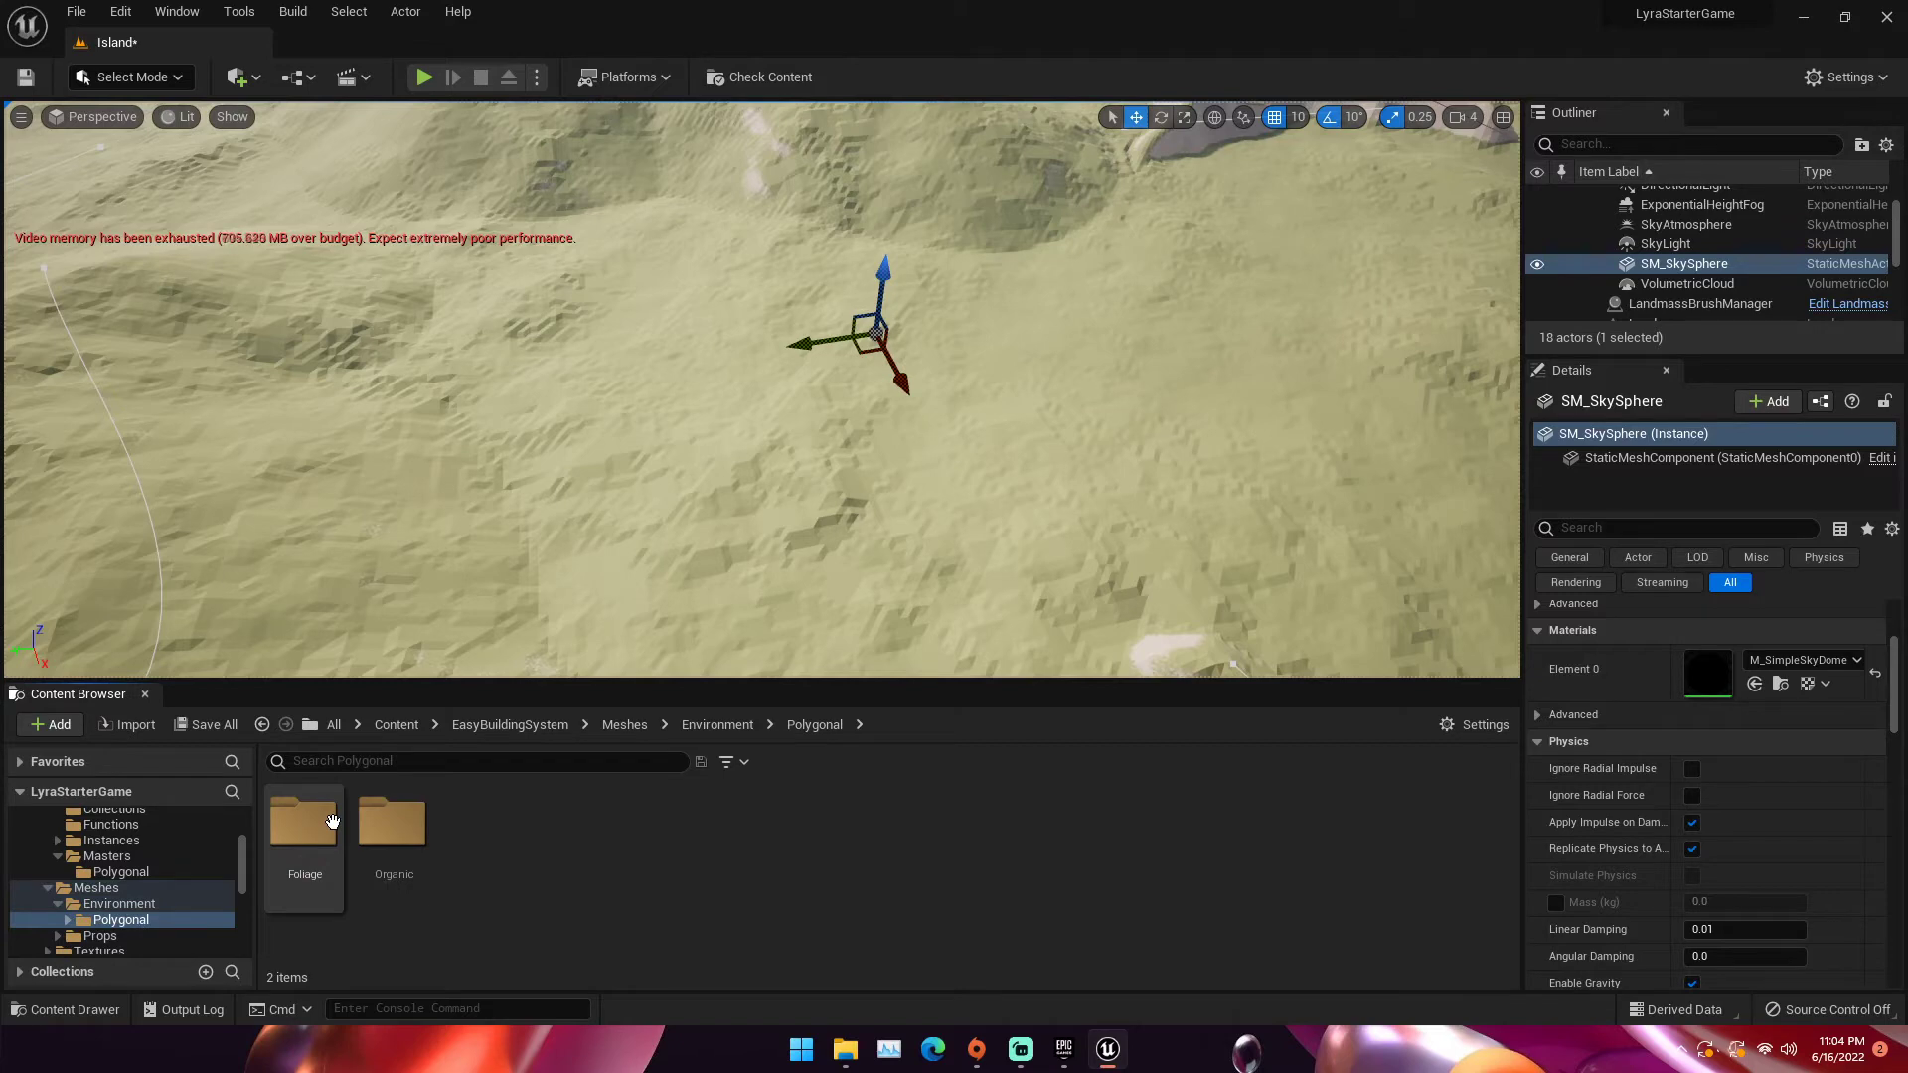
pyautogui.doubleClick(332, 821)
pyautogui.click(837, 824)
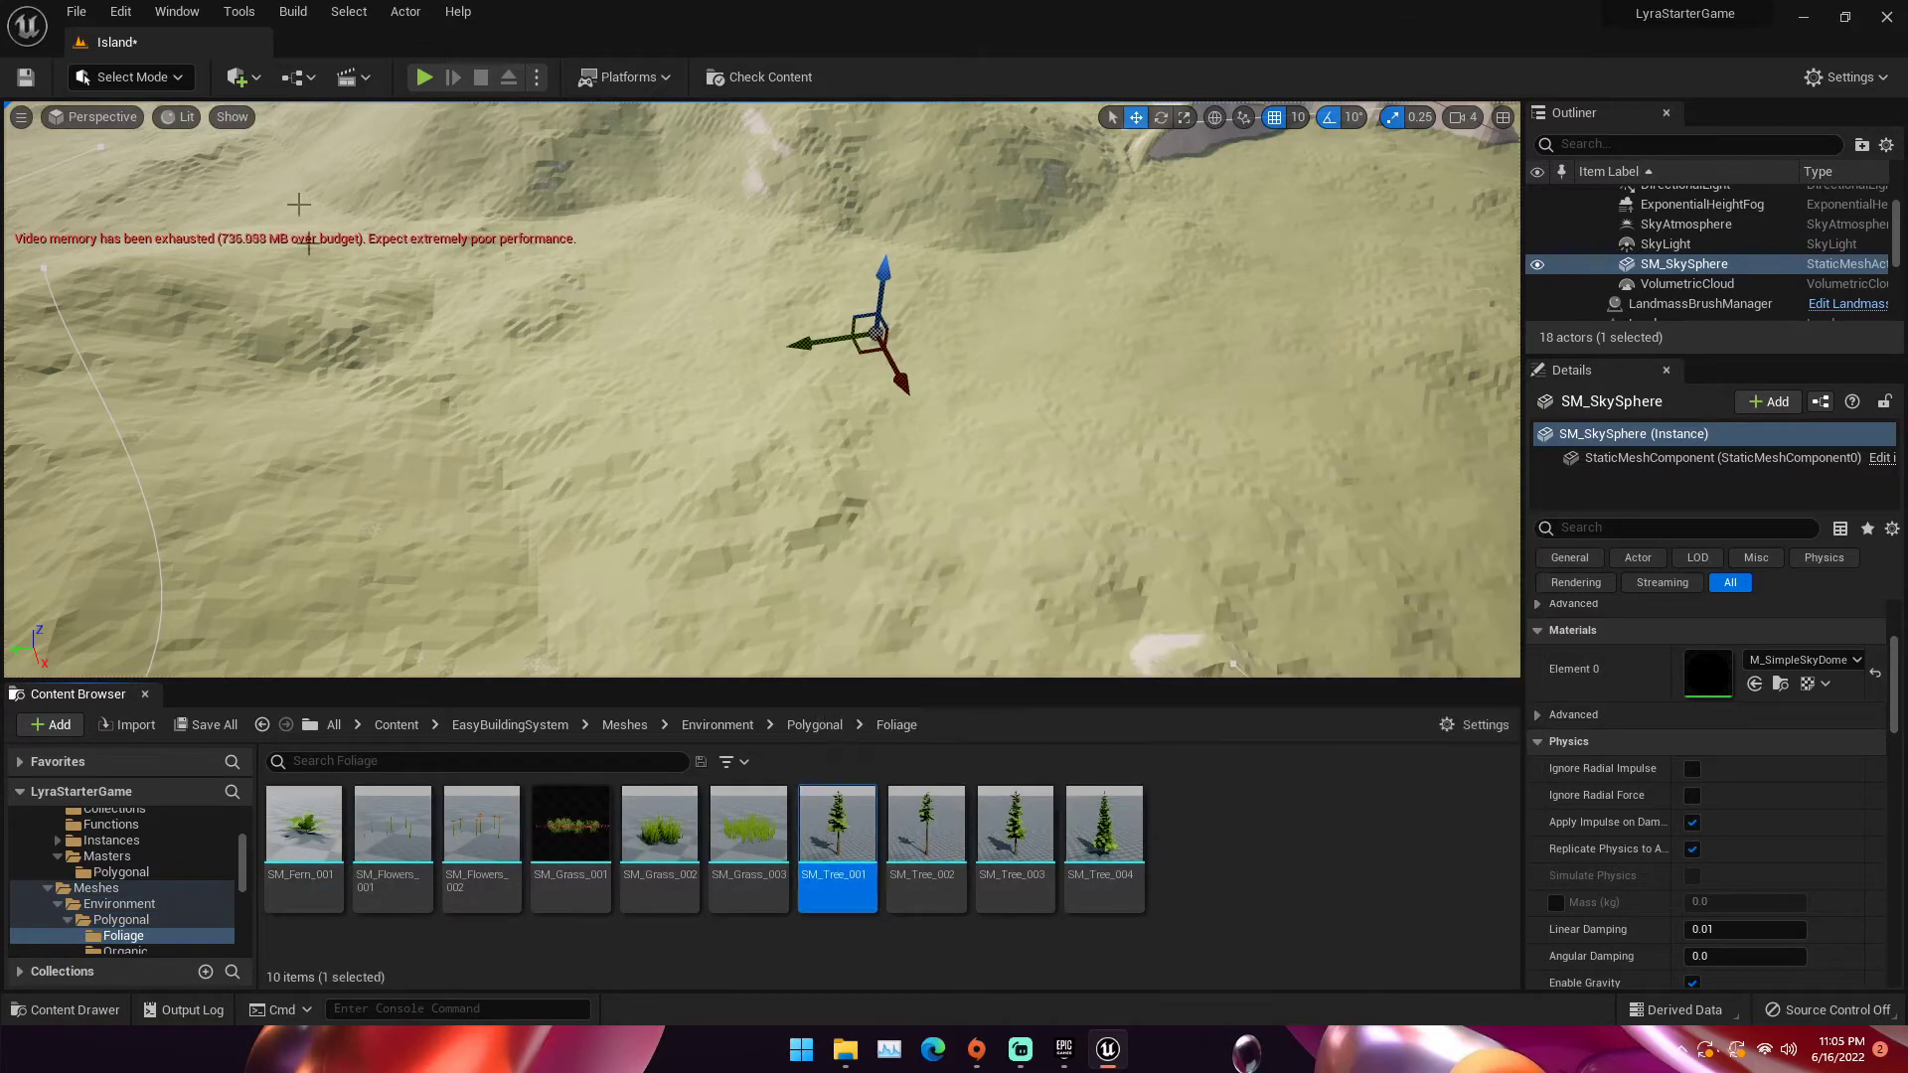
# Add SM_Tree_001 through SM_Tree_004 as foliage types in Foliage mode and save the level
pyautogui.click(154, 78)
pyautogui.click(129, 149)
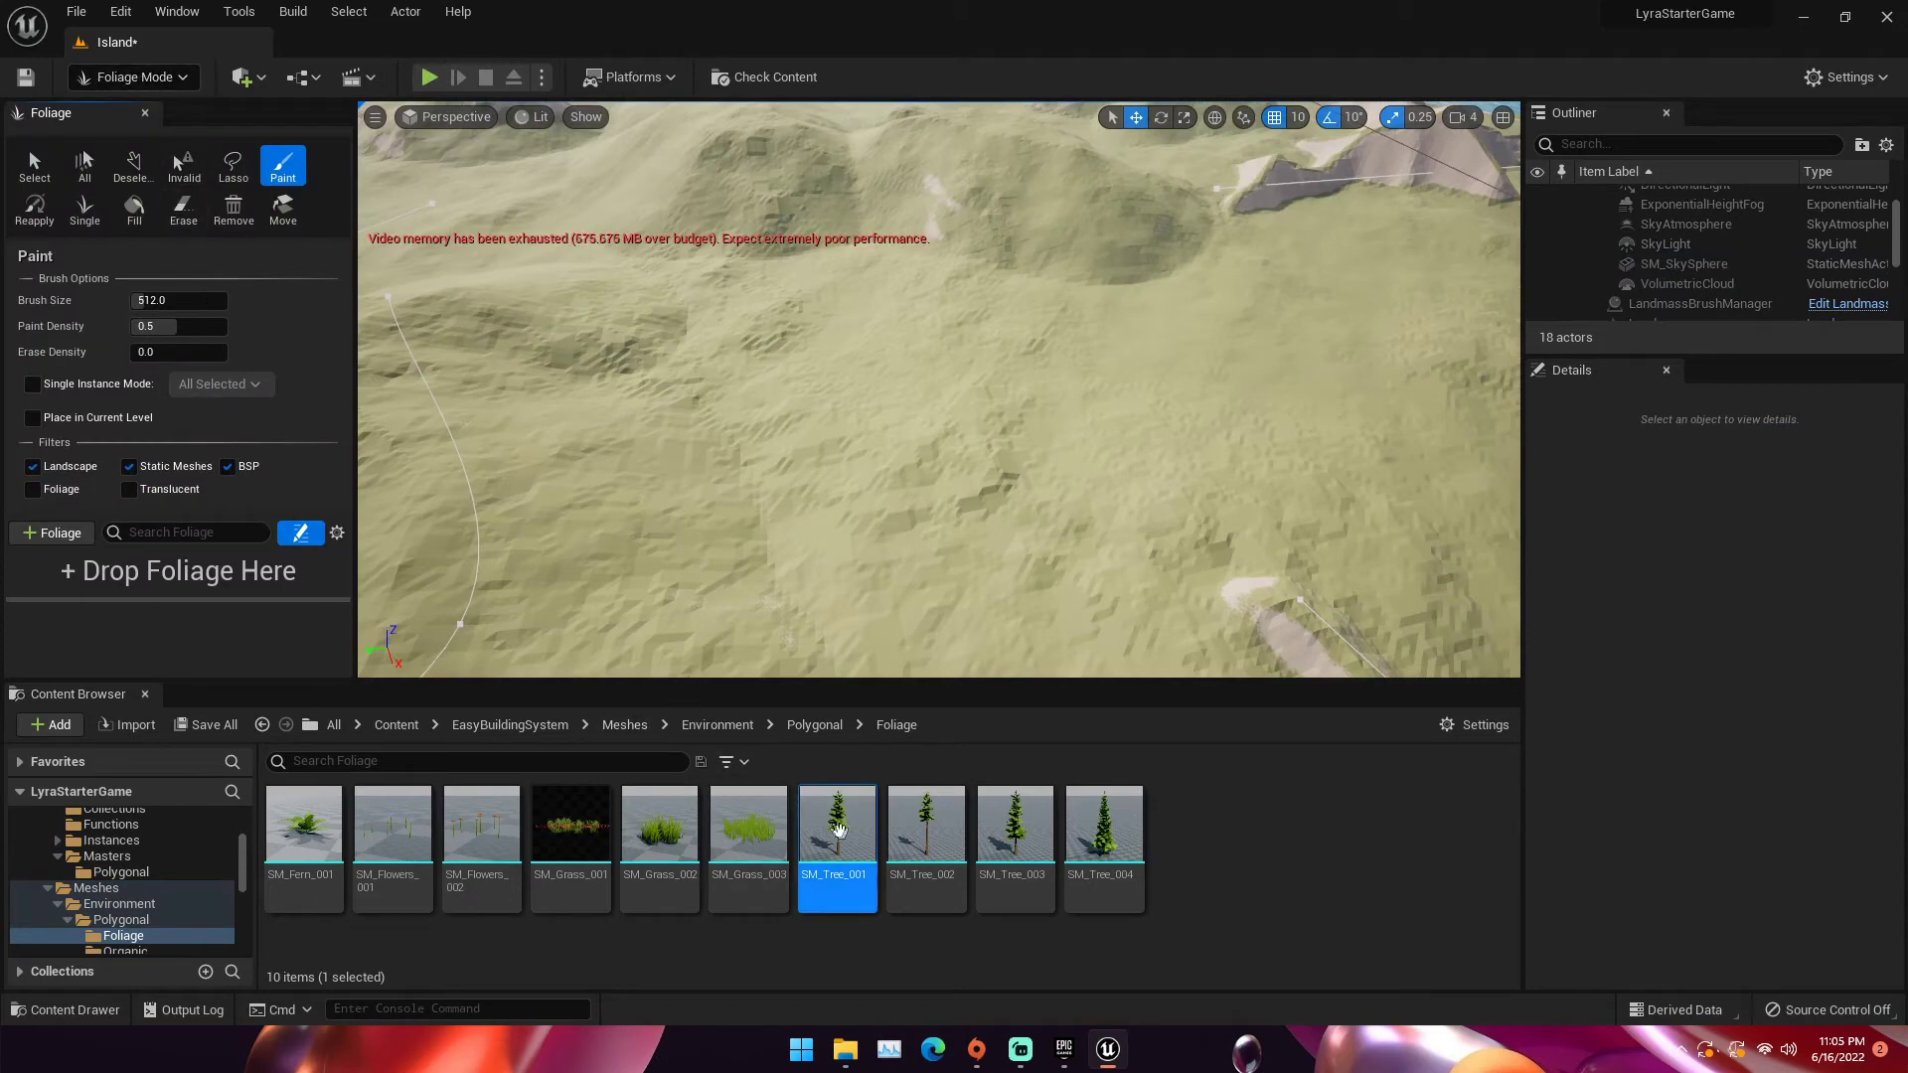
pyautogui.keyDown('shift'); pyautogui.click(1104, 845); pyautogui.keyUp('shift')
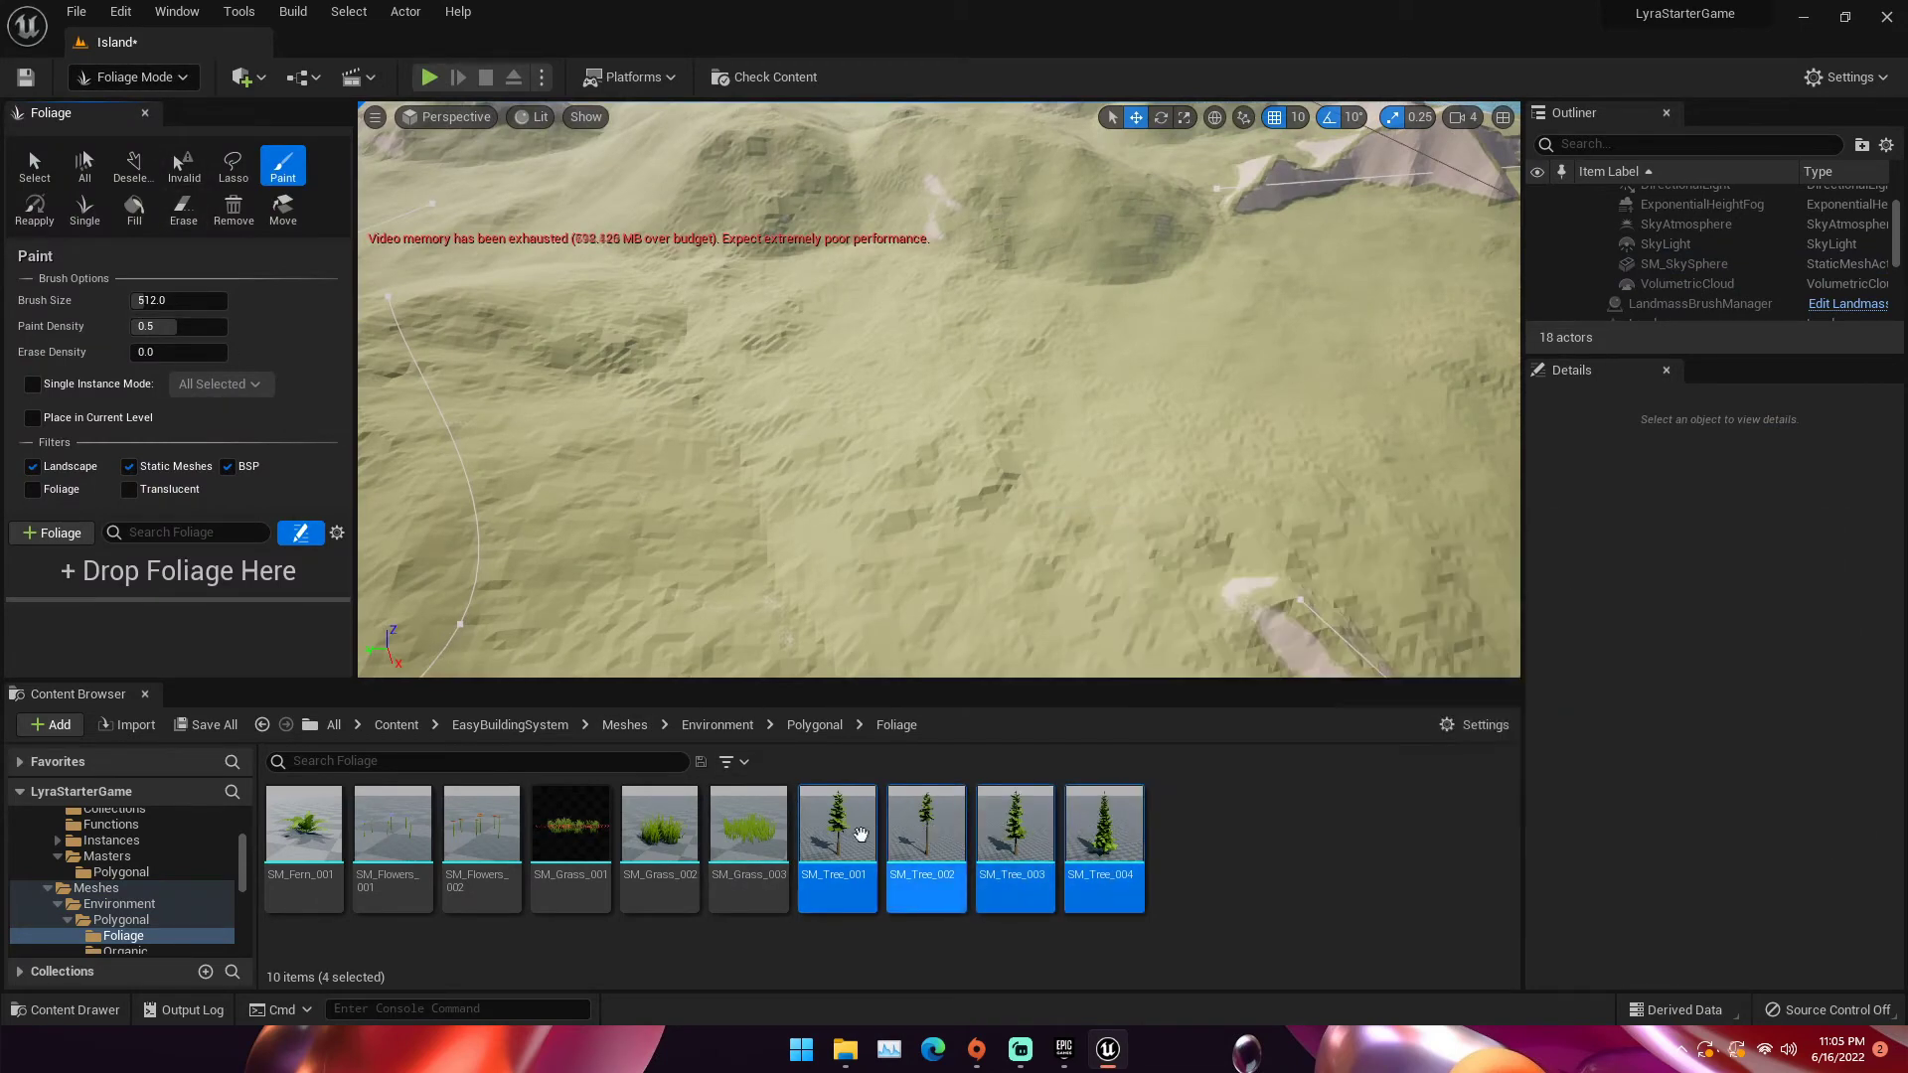
pyautogui.moveTo(834, 751); pyautogui.dragTo(252, 573)
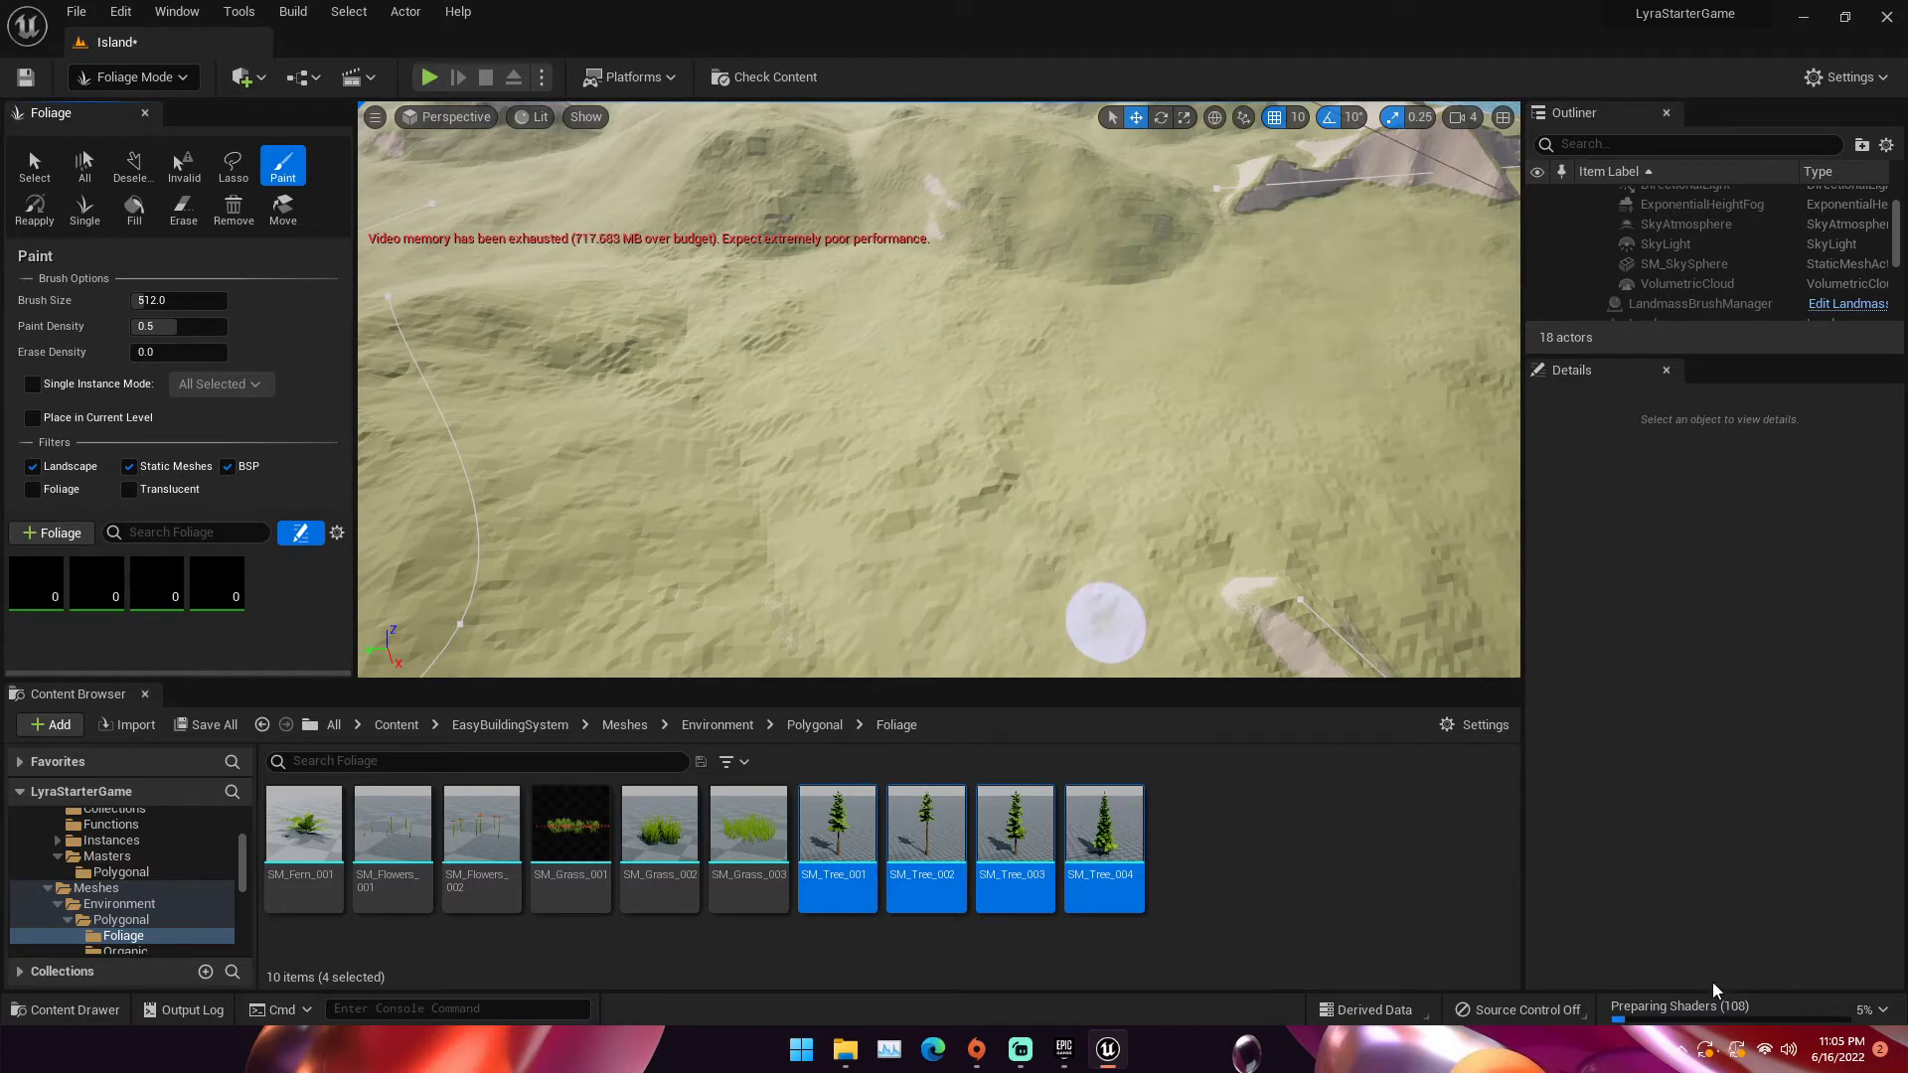
pyautogui.click(76, 12)
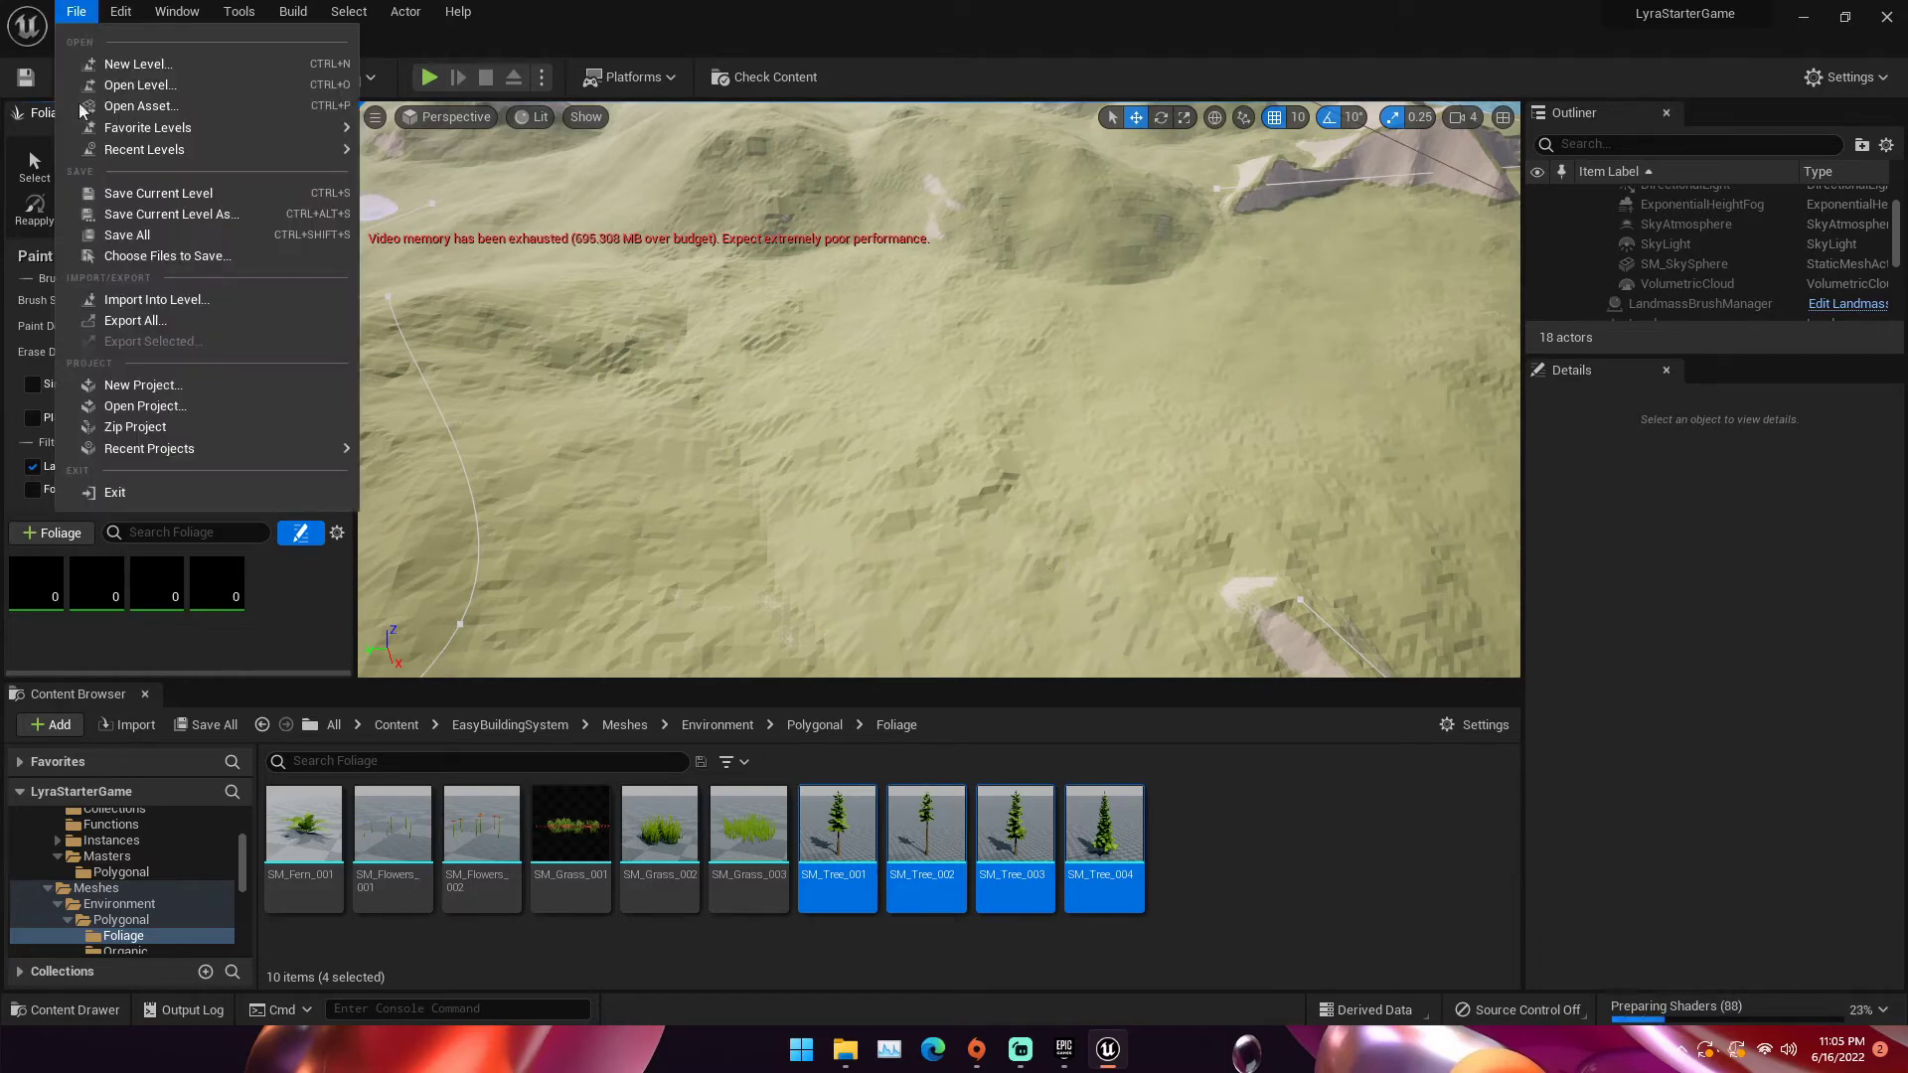
pyautogui.click(139, 220)
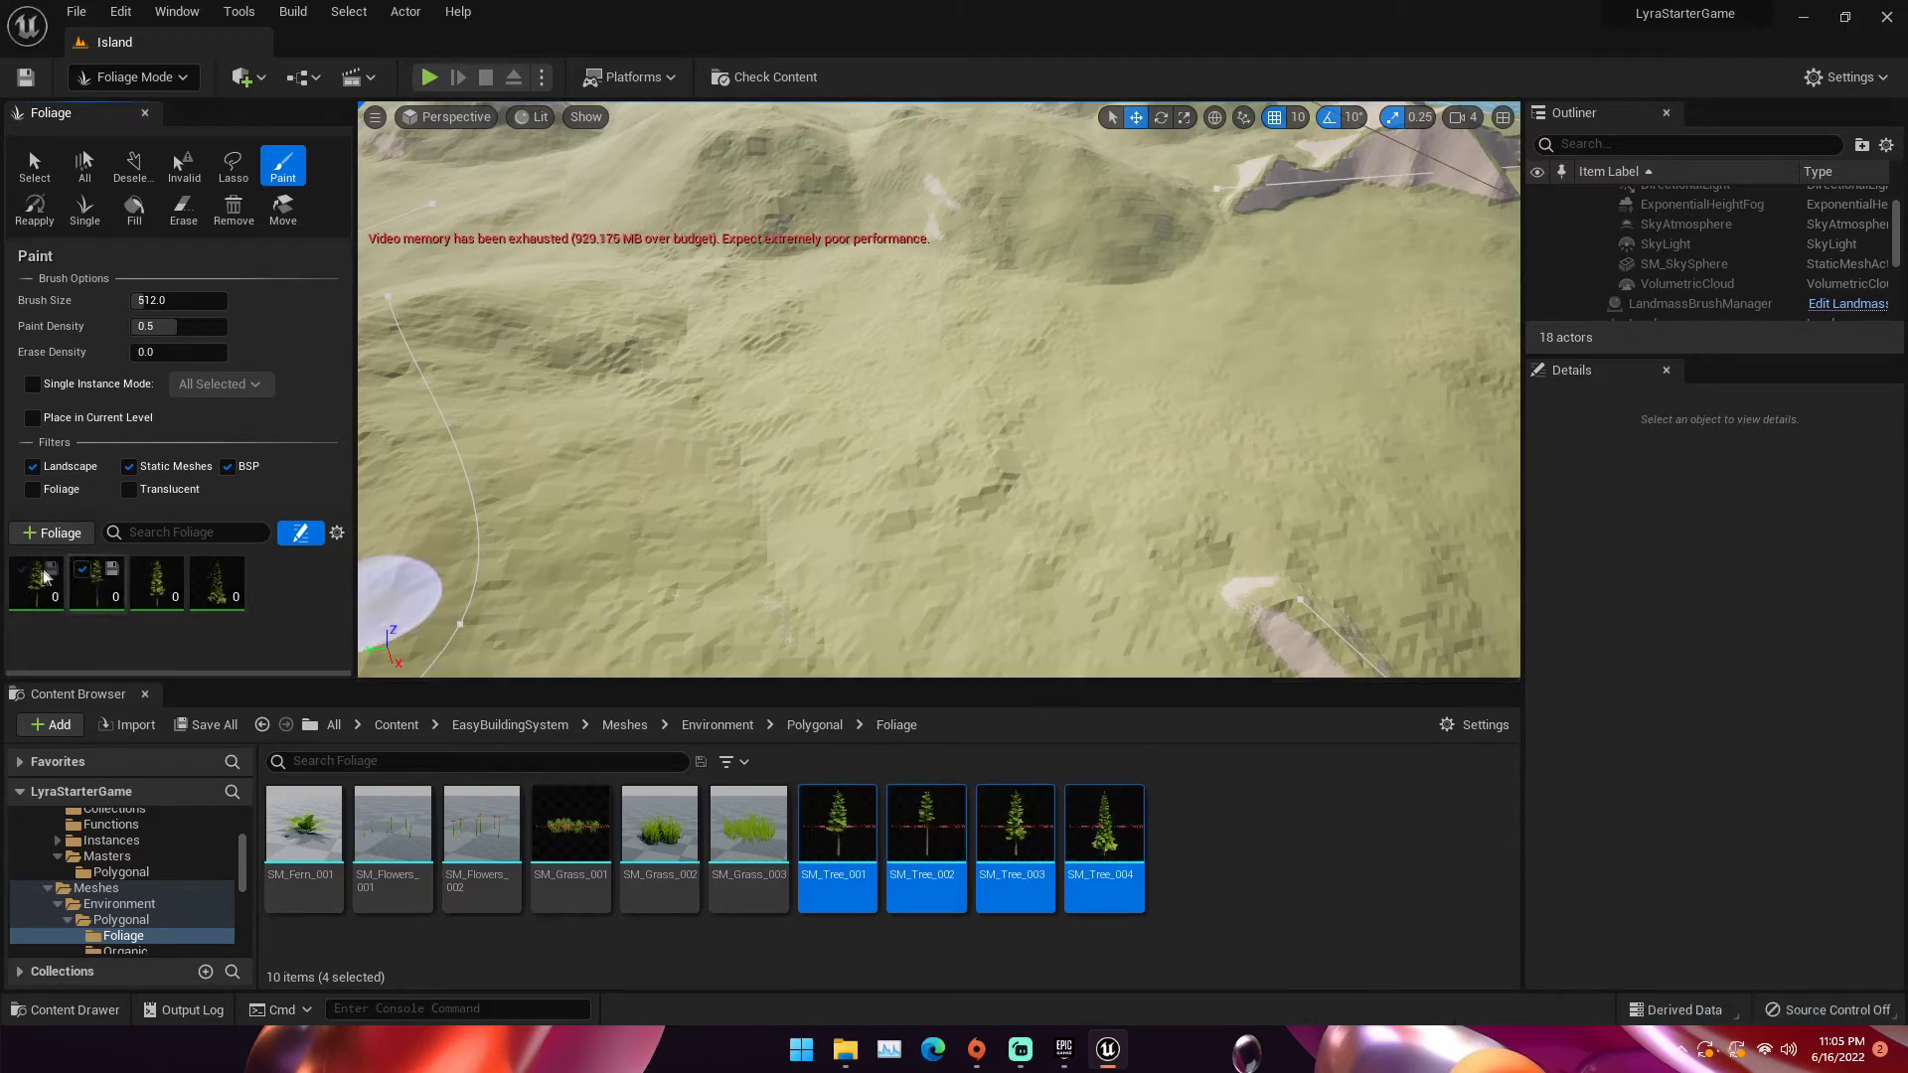
# Set the foliage brush size to 1024
pyautogui.click(151, 300)
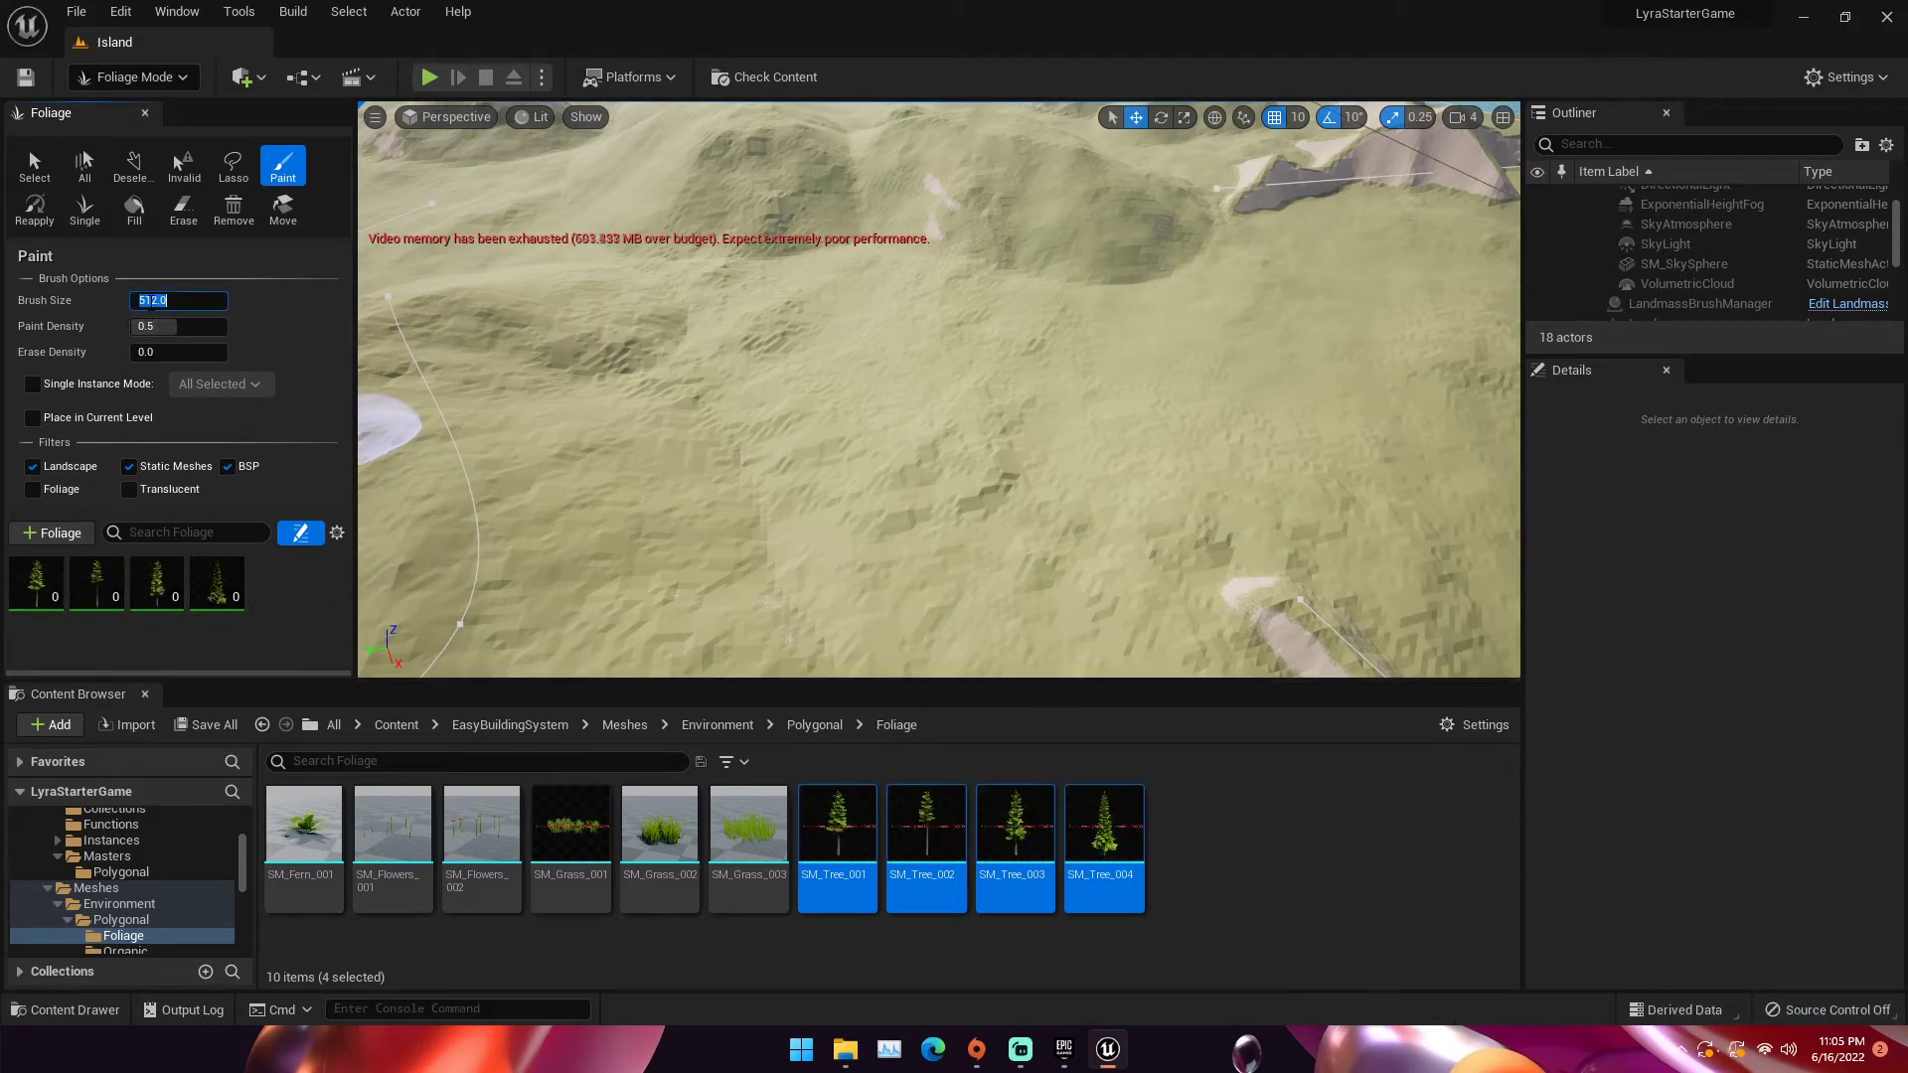
pyautogui.write('20')
pyautogui.press('BackSpace')
pyautogui.press('BackSpace')
pyautogui.write('1024')
pyautogui.press('Return')
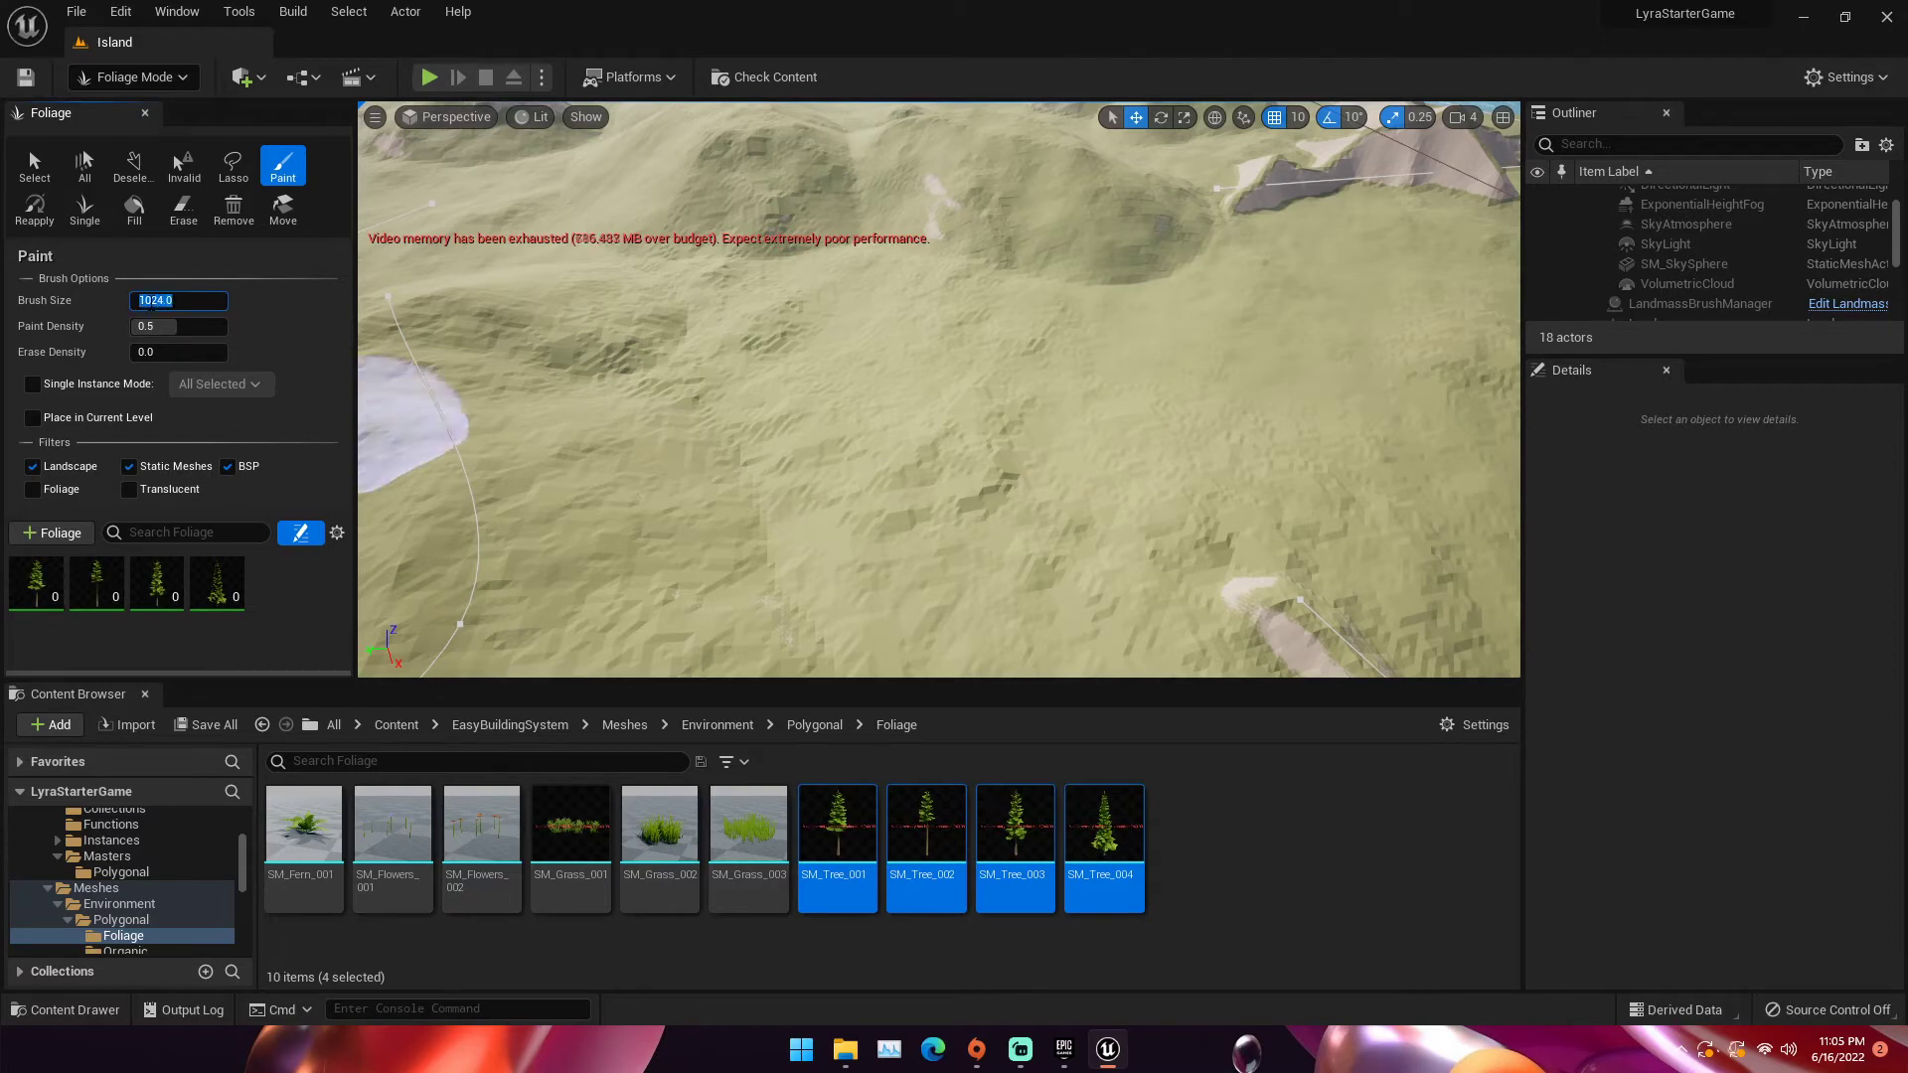
# Try painting trees on the open grassland with the 1024 brush, then undo the stroke
pyautogui.click(741, 374)
pyautogui.moveTo(741, 374); pyautogui.dragTo(557, 403, button='right')
pyautogui.press('w')
pyautogui.moveTo(805, 369); pyautogui.dragTo(730, 323, button='right')
pyautogui.press('s')
pyautogui.hotkey('ctrl', 'z')
# Try painting trees on the grassy hillside at a paint density of 0.1 and undo the stroke
pyautogui.click(173, 327)
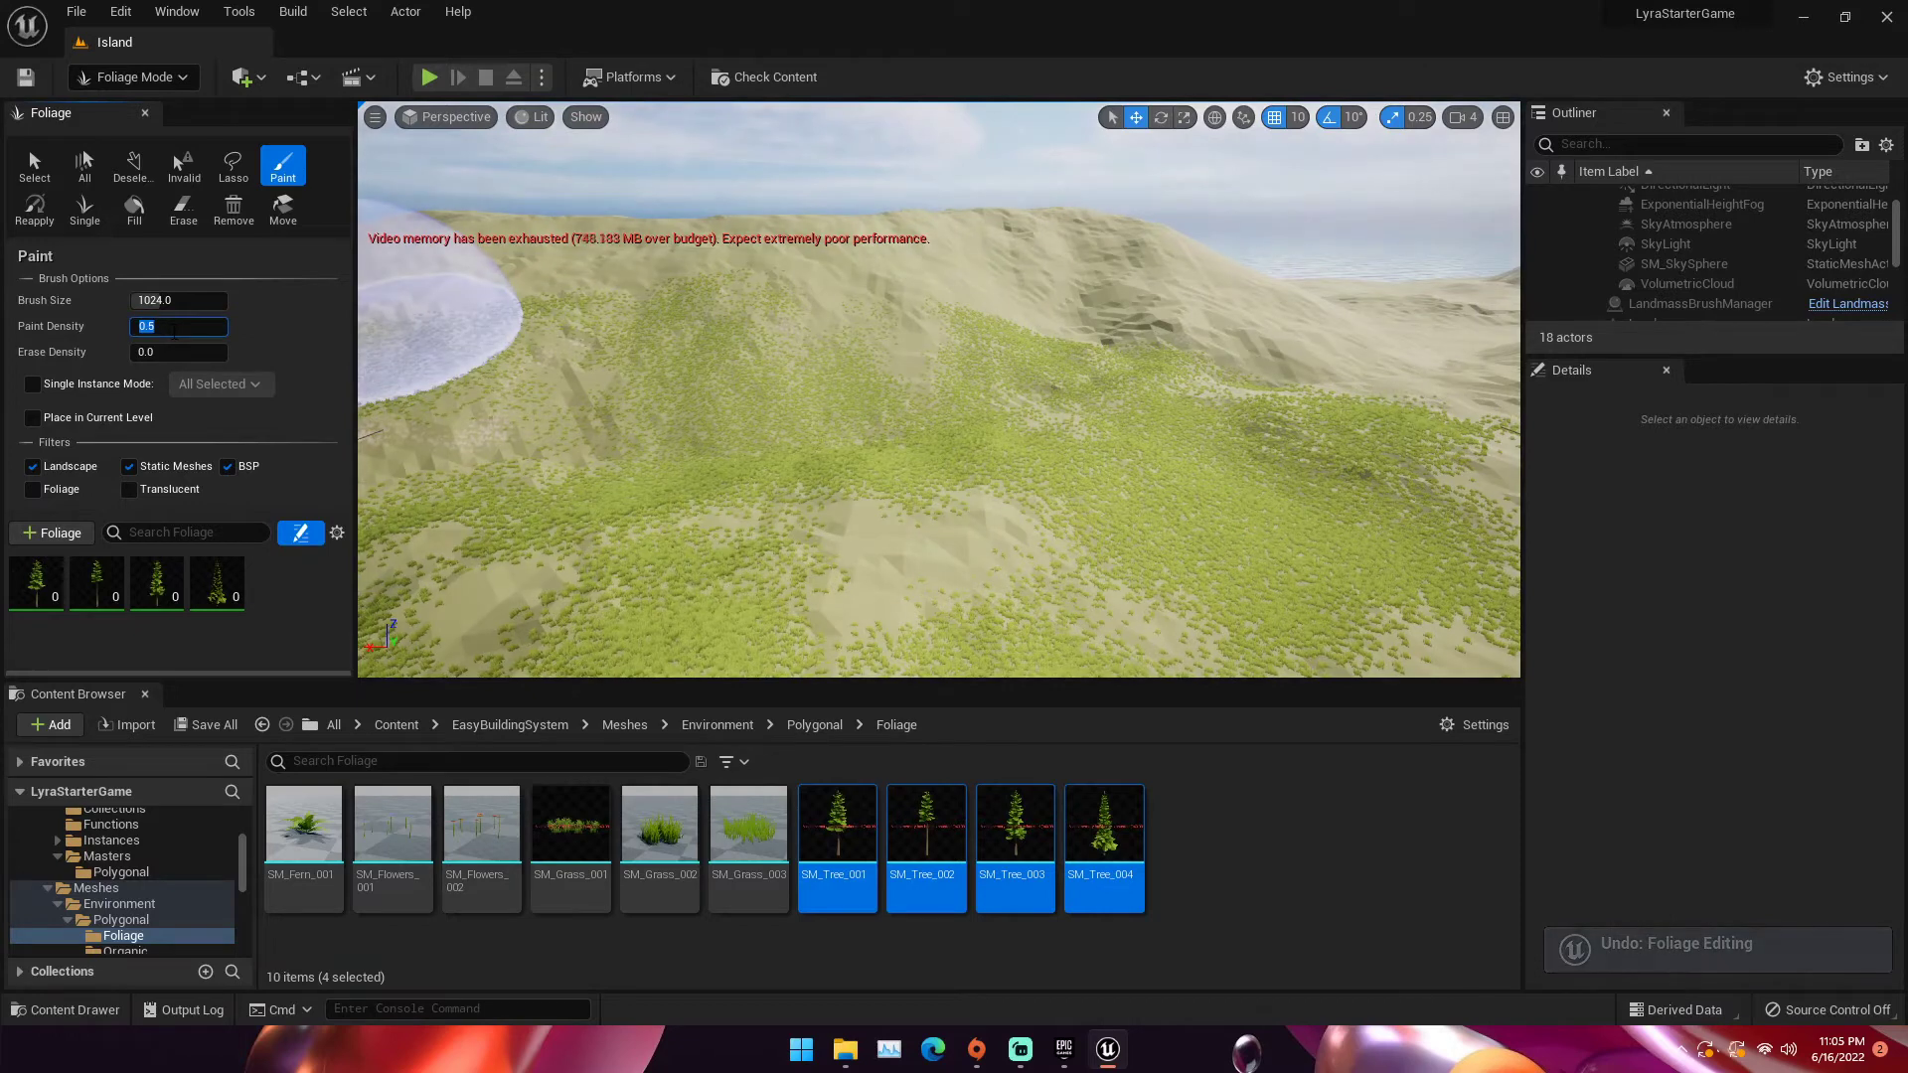
pyautogui.write('0.1')
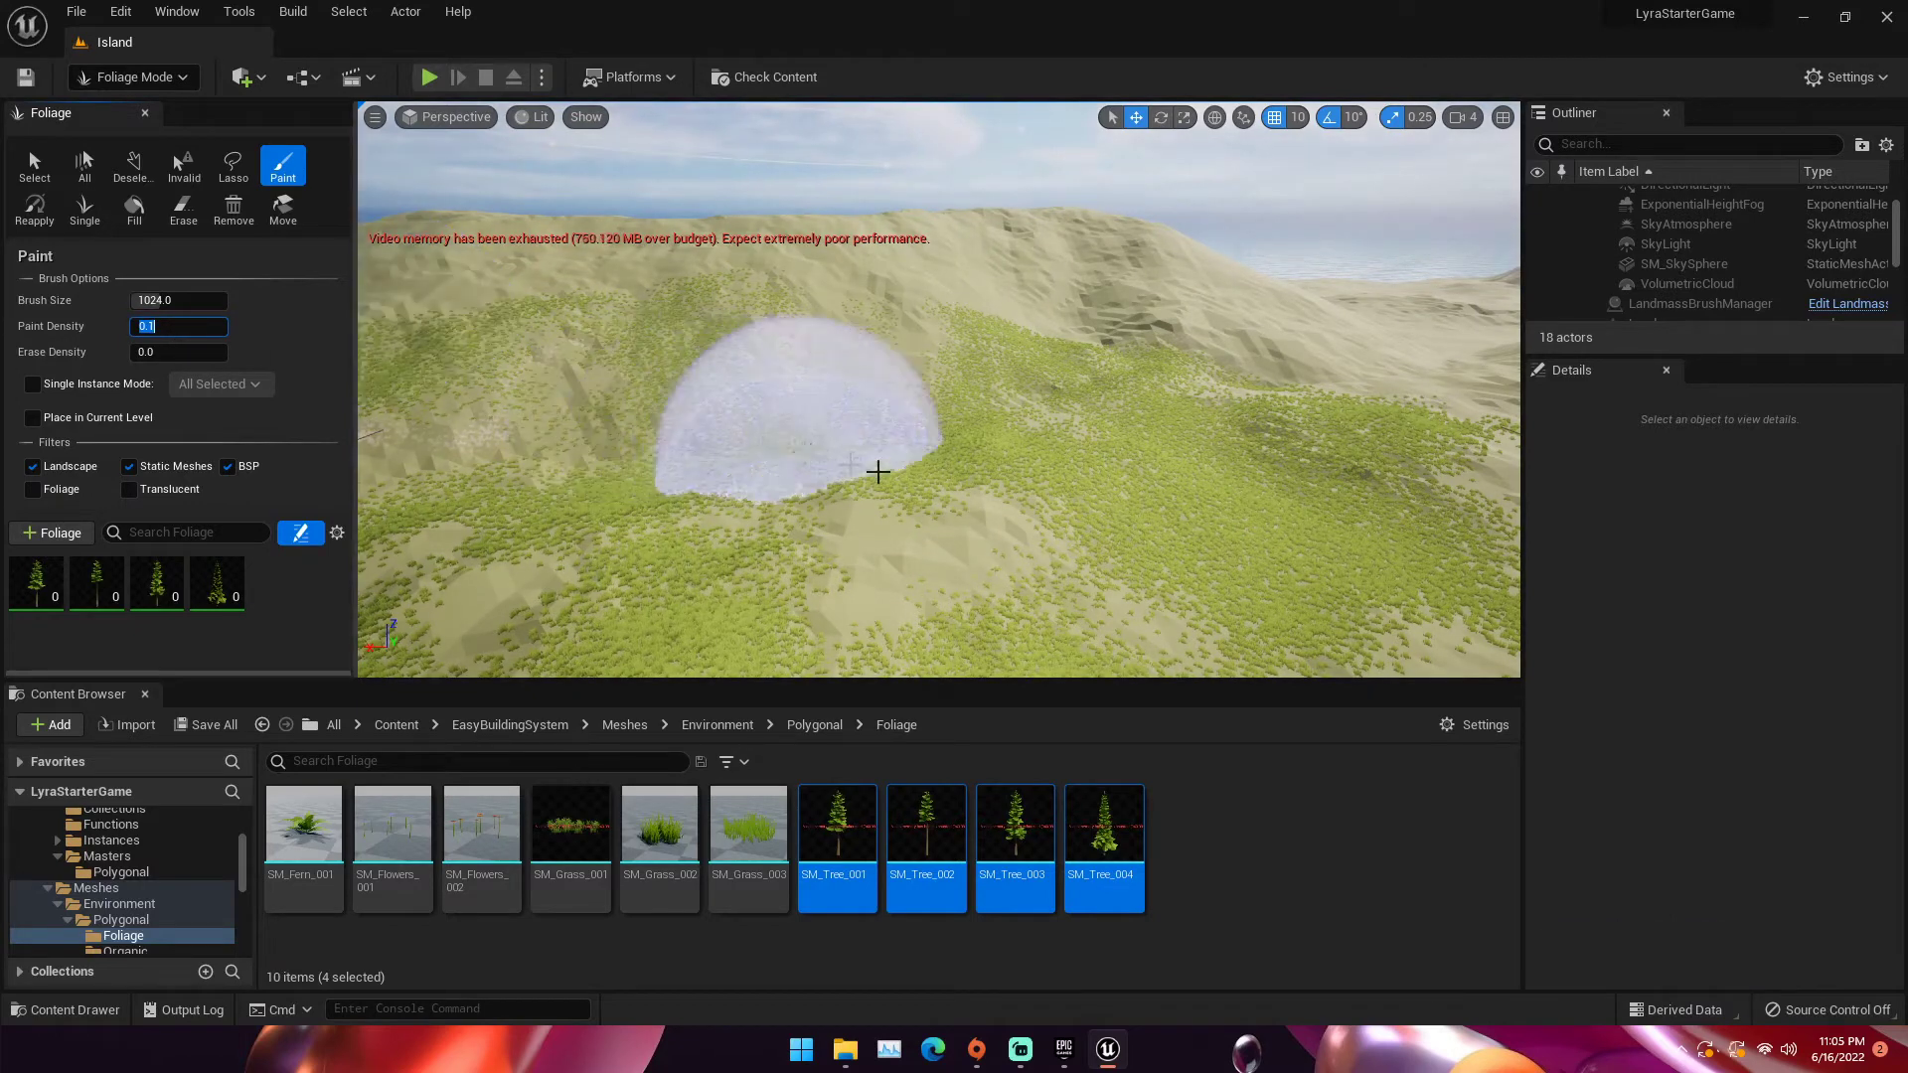
pyautogui.click(879, 471)
pyautogui.hotkey('ctrl', 'z')
# Try painting trees on the same hillside at a paint density of 0.02 and undo the stroke
pyautogui.click(189, 326)
pyautogui.write('.02')
pyautogui.click(903, 519)
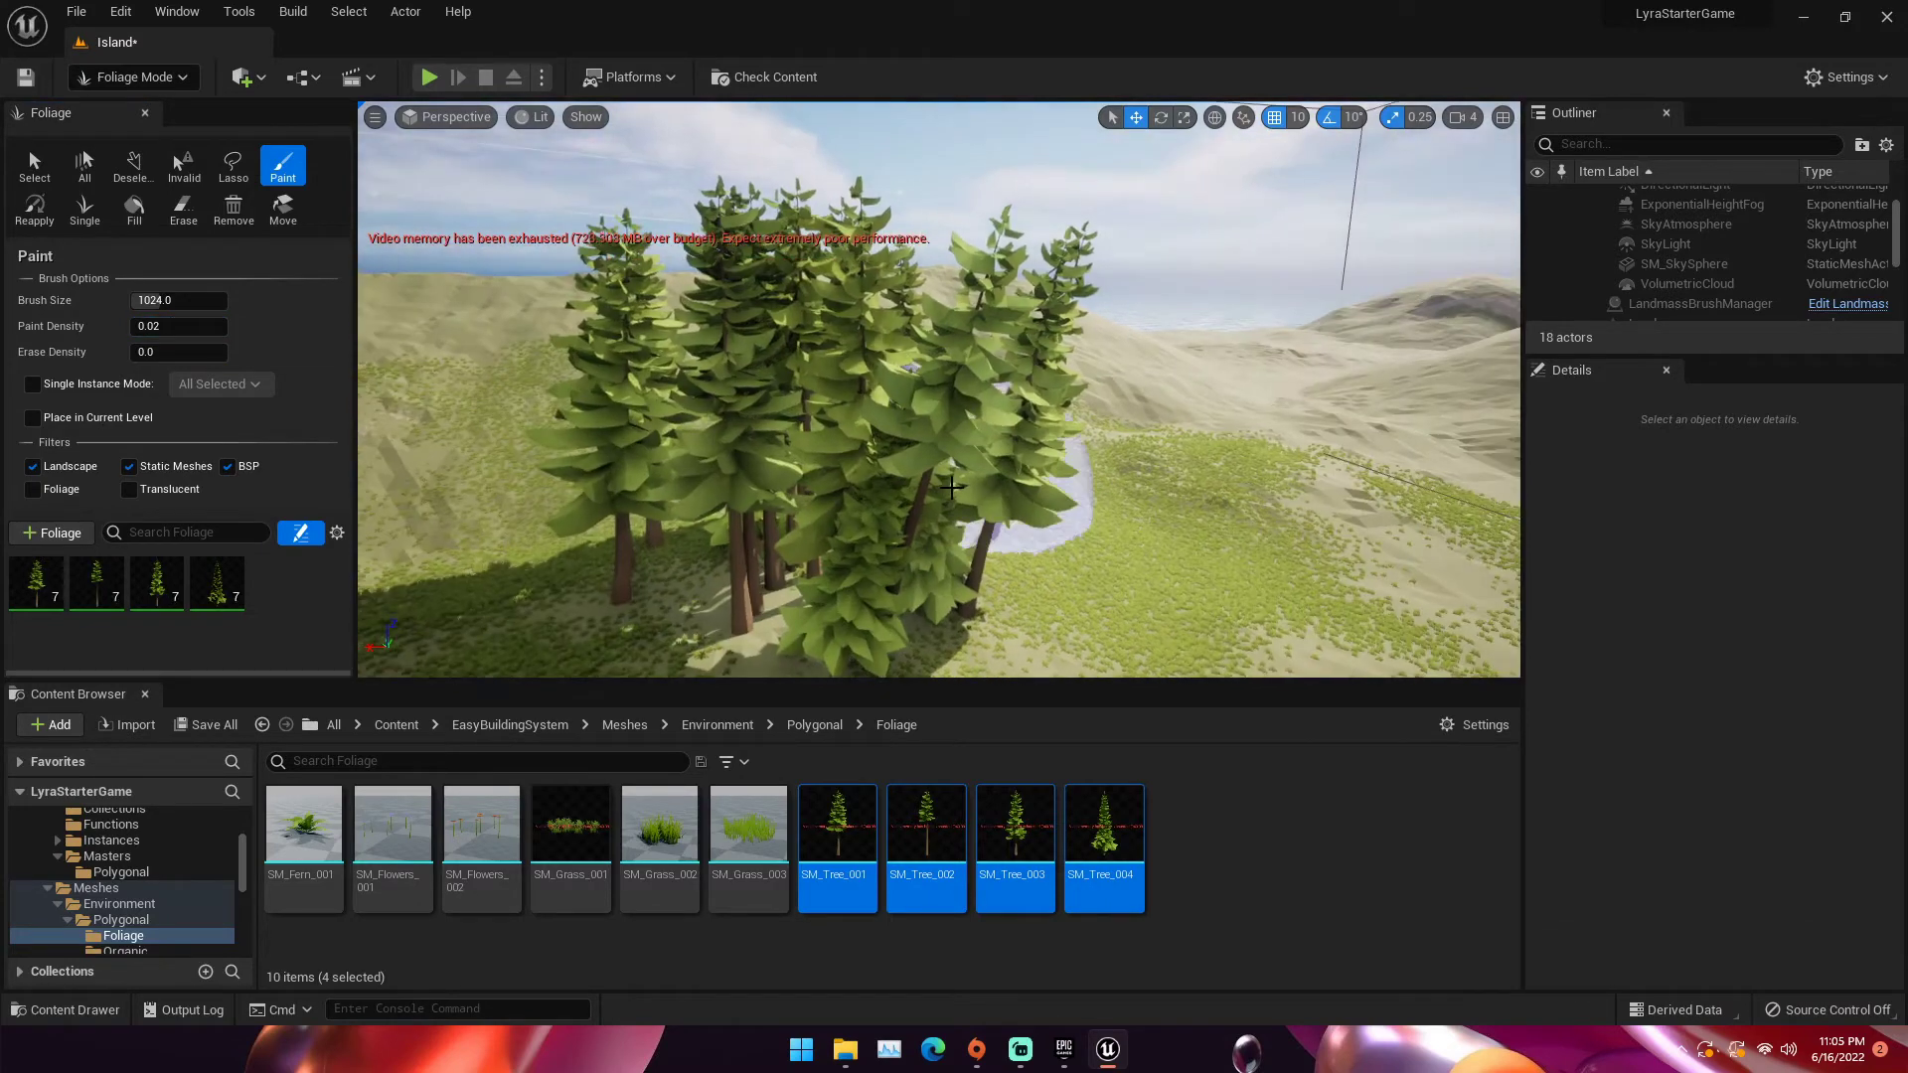
pyautogui.hotkey('ctrl', 'z')
# Set the paint density to 0.005, paint a test stroke of trees on the hillside and undo it
pyautogui.click(194, 326)
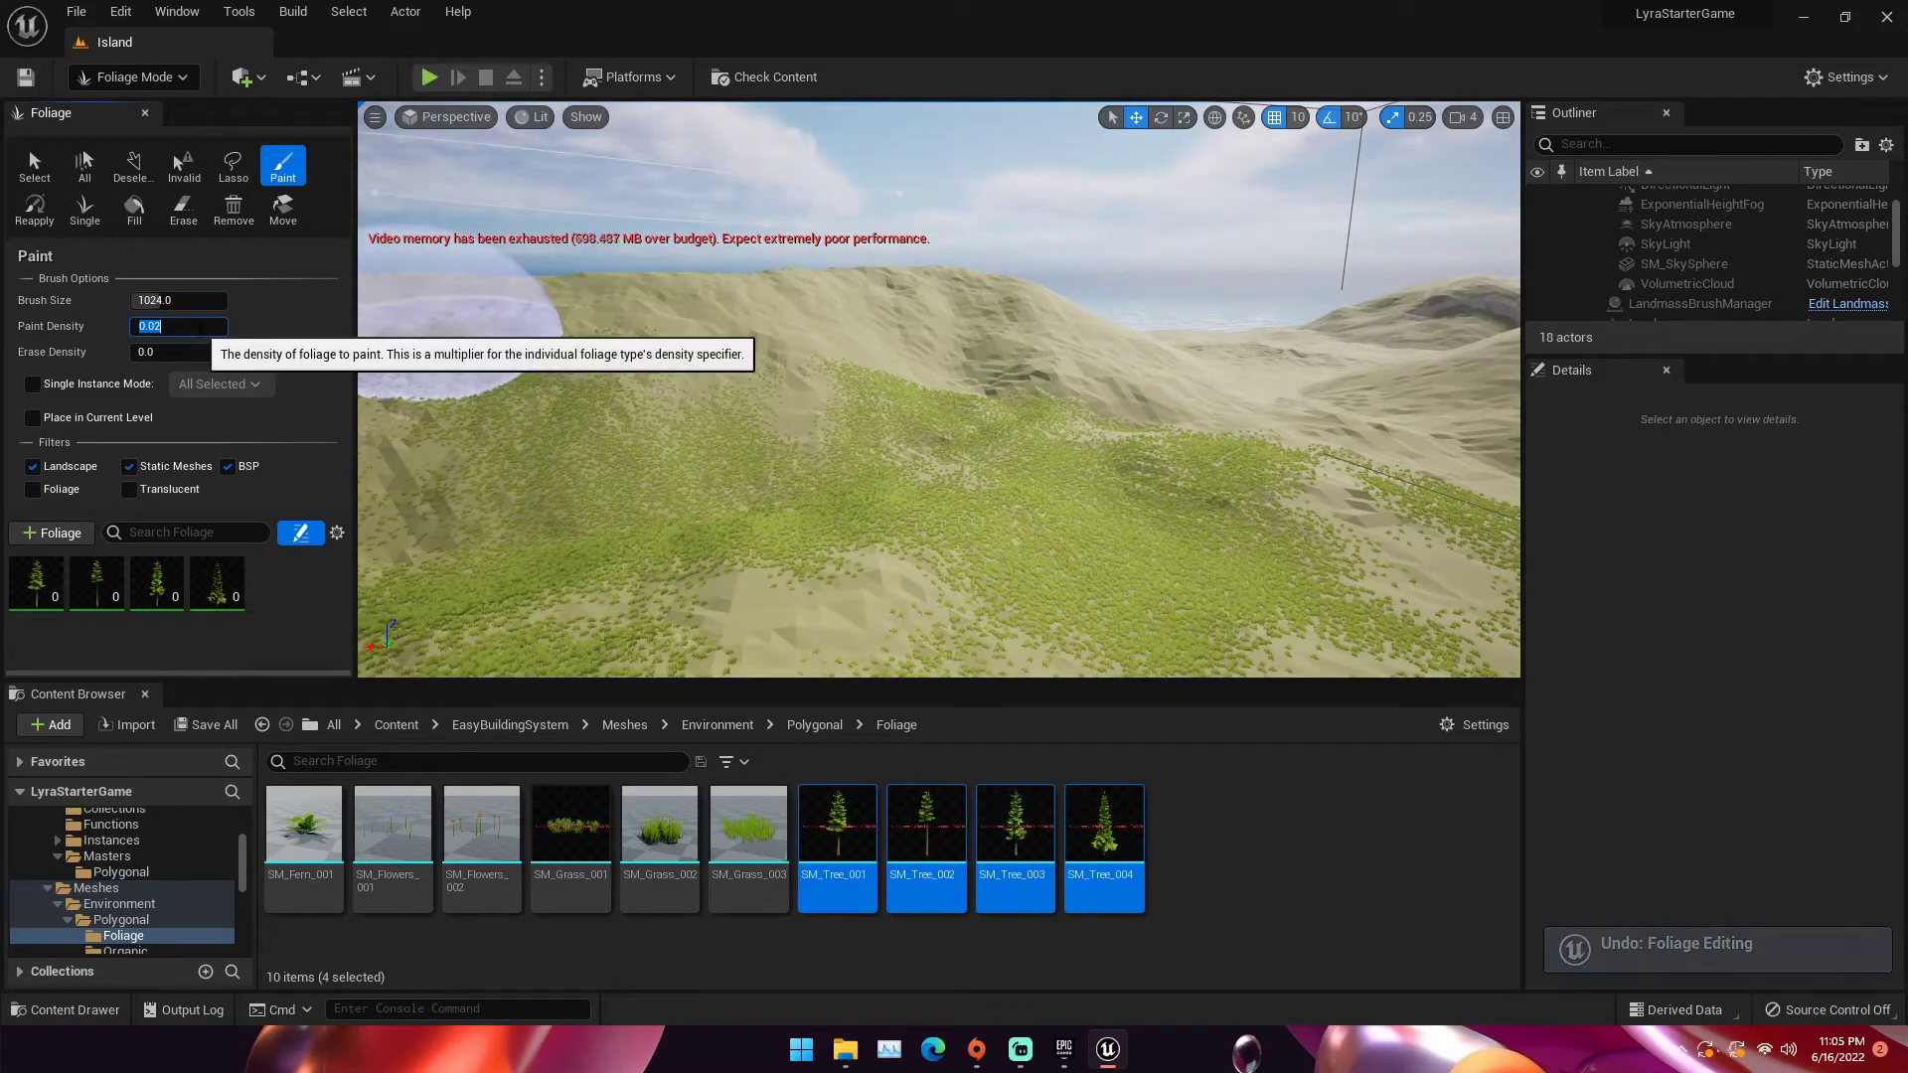
pyautogui.write('0.005')
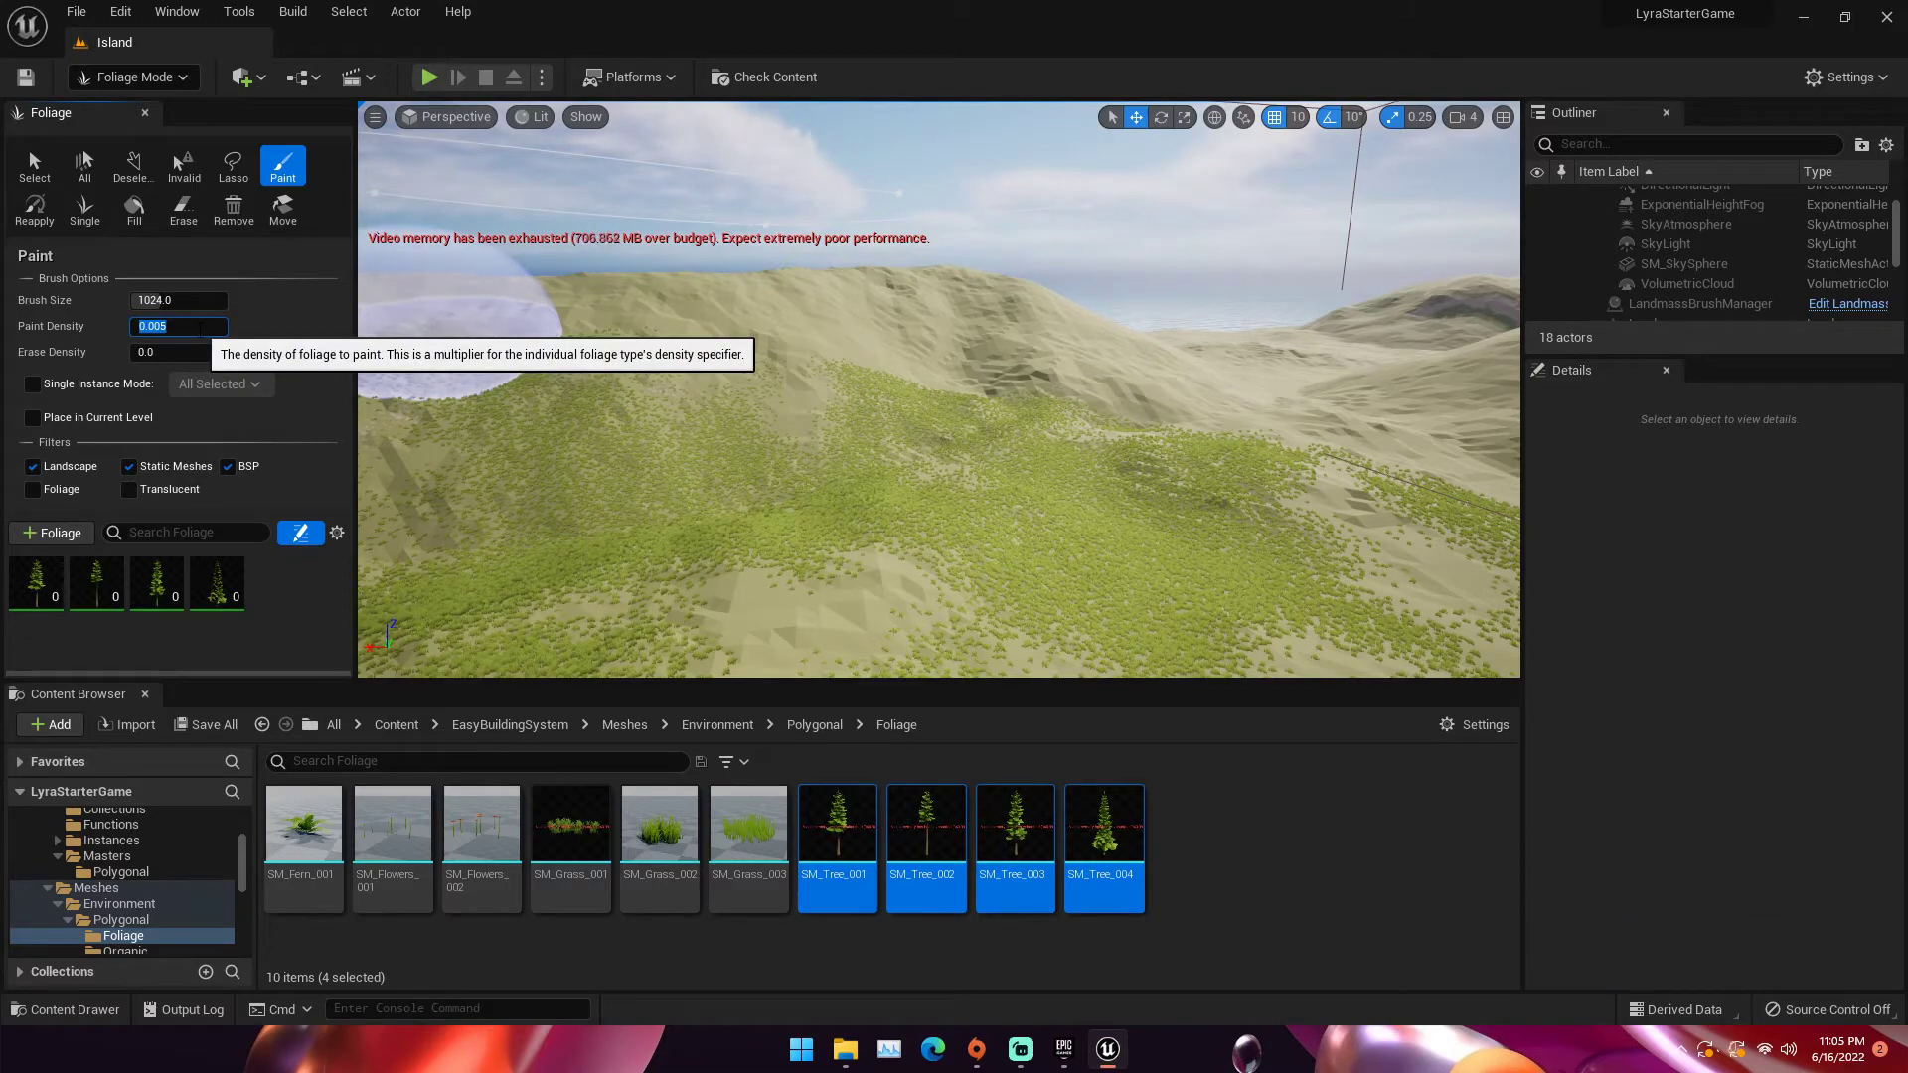
pyautogui.click(853, 532)
pyautogui.moveTo(853, 532)
pyautogui.mouseDown(button='right')
pyautogui.moveTo(755, 516)
pyautogui.moveTo(956, 493)
pyautogui.moveTo(956, 526)
pyautogui.moveTo(973, 326)
pyautogui.mouseUp(button='right')
pyautogui.hotkey('ctrl', 'z')
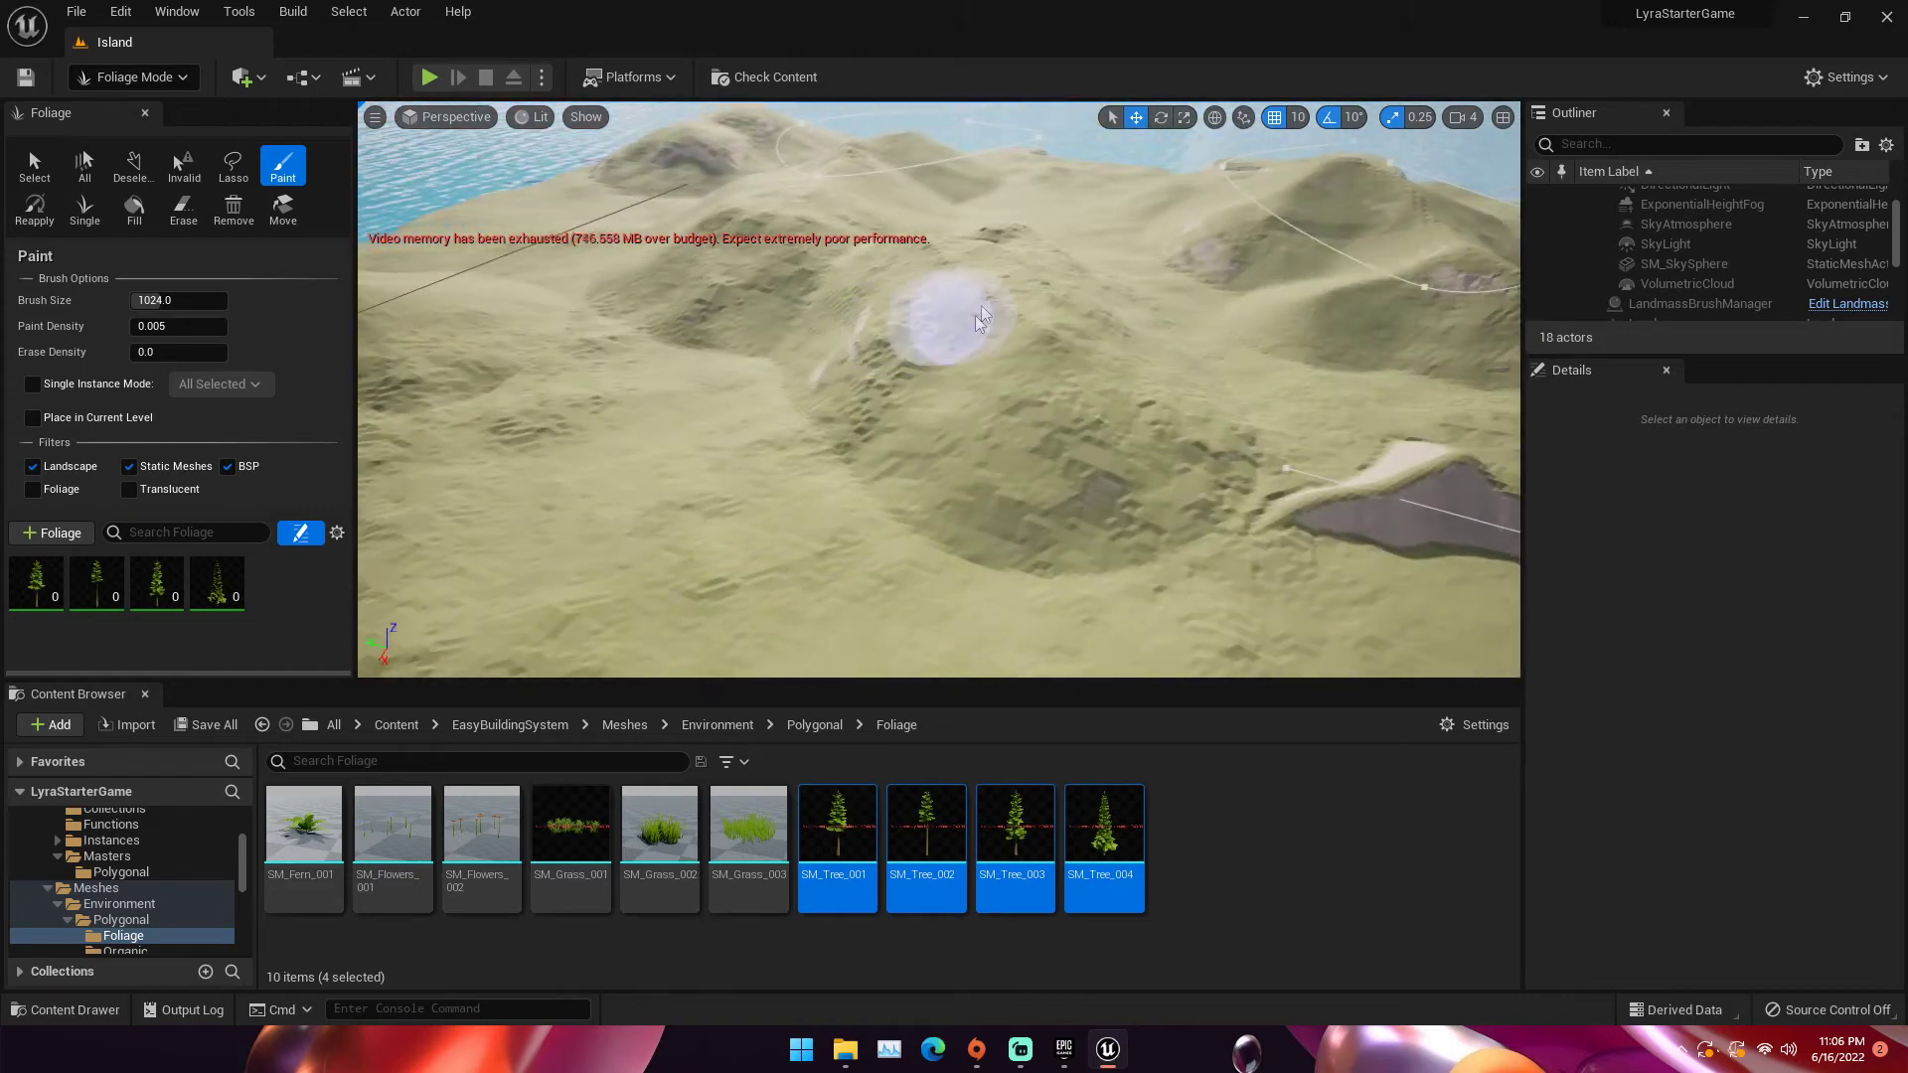
# Set the foliage brush size to 2048 and paint tree clusters across the central hill and the hill beside it
pyautogui.click(171, 300)
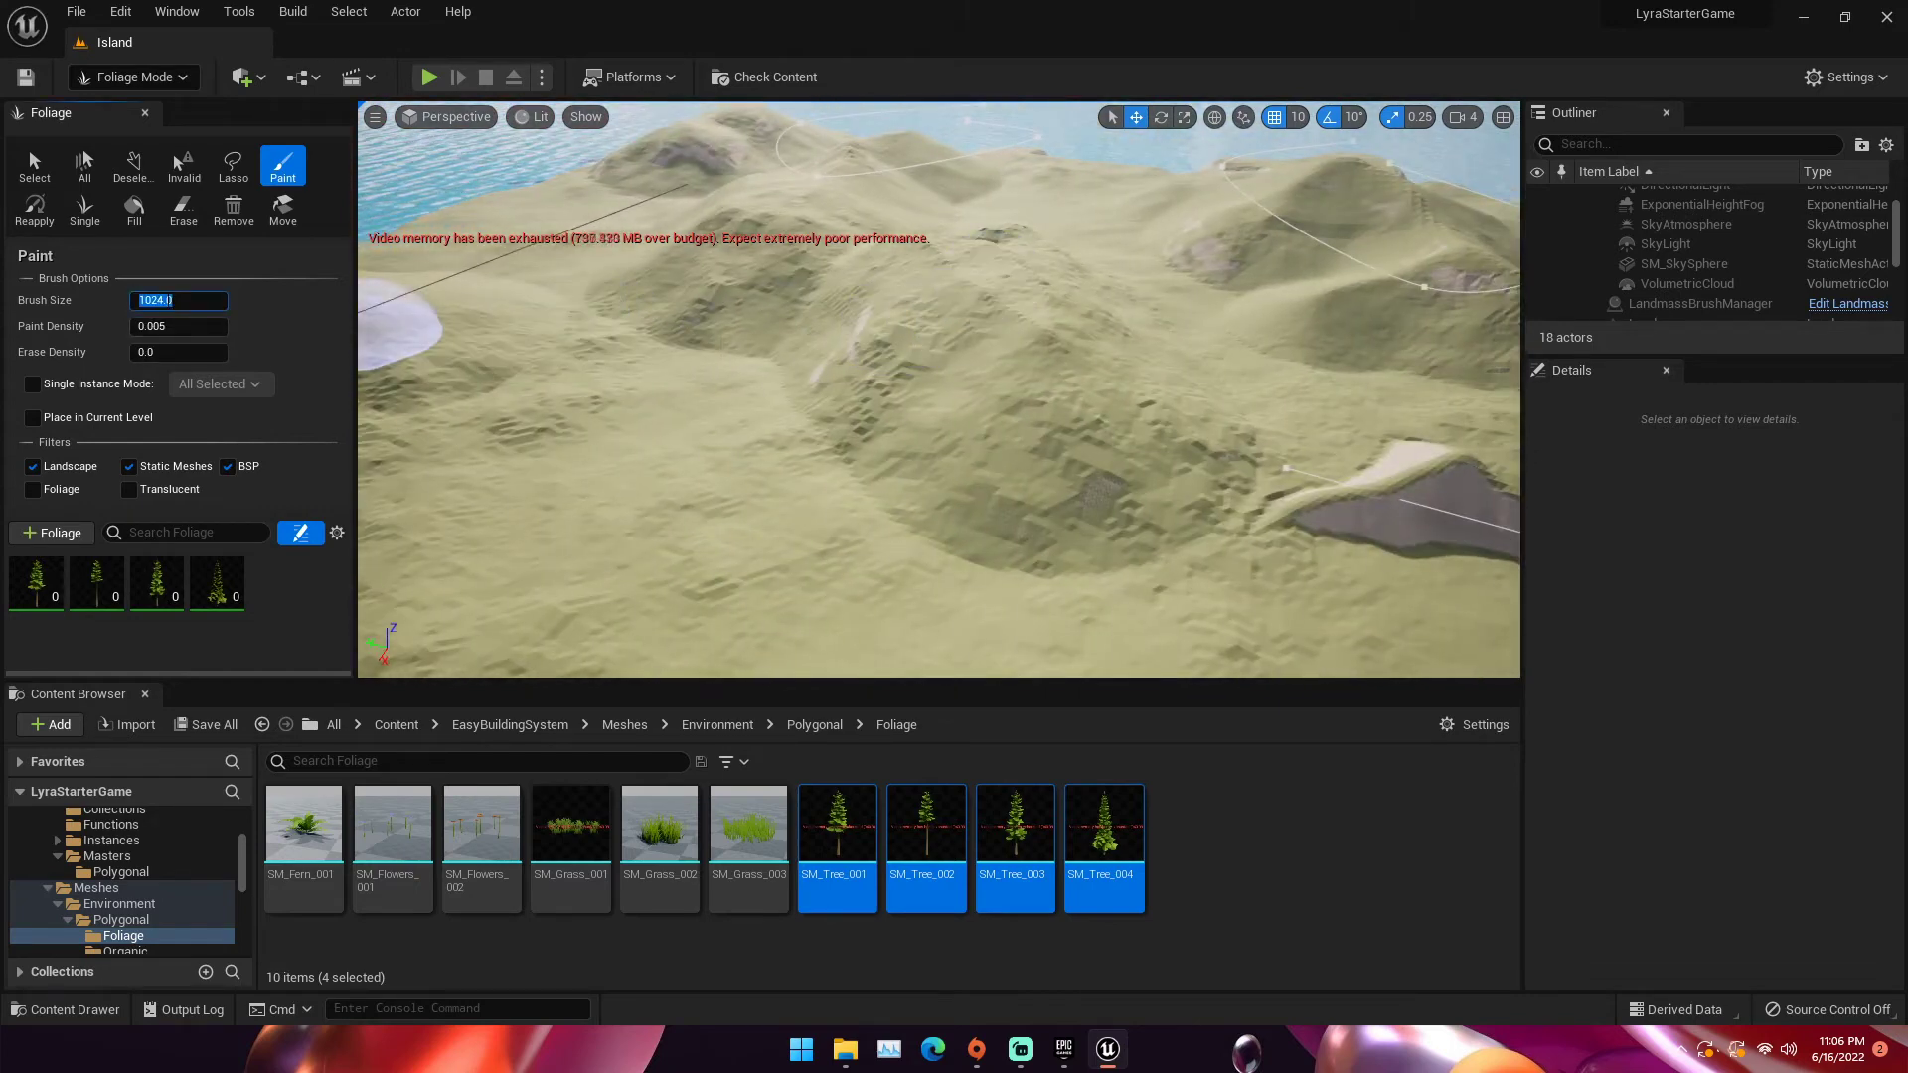
pyautogui.write('2048')
pyautogui.press('Return')
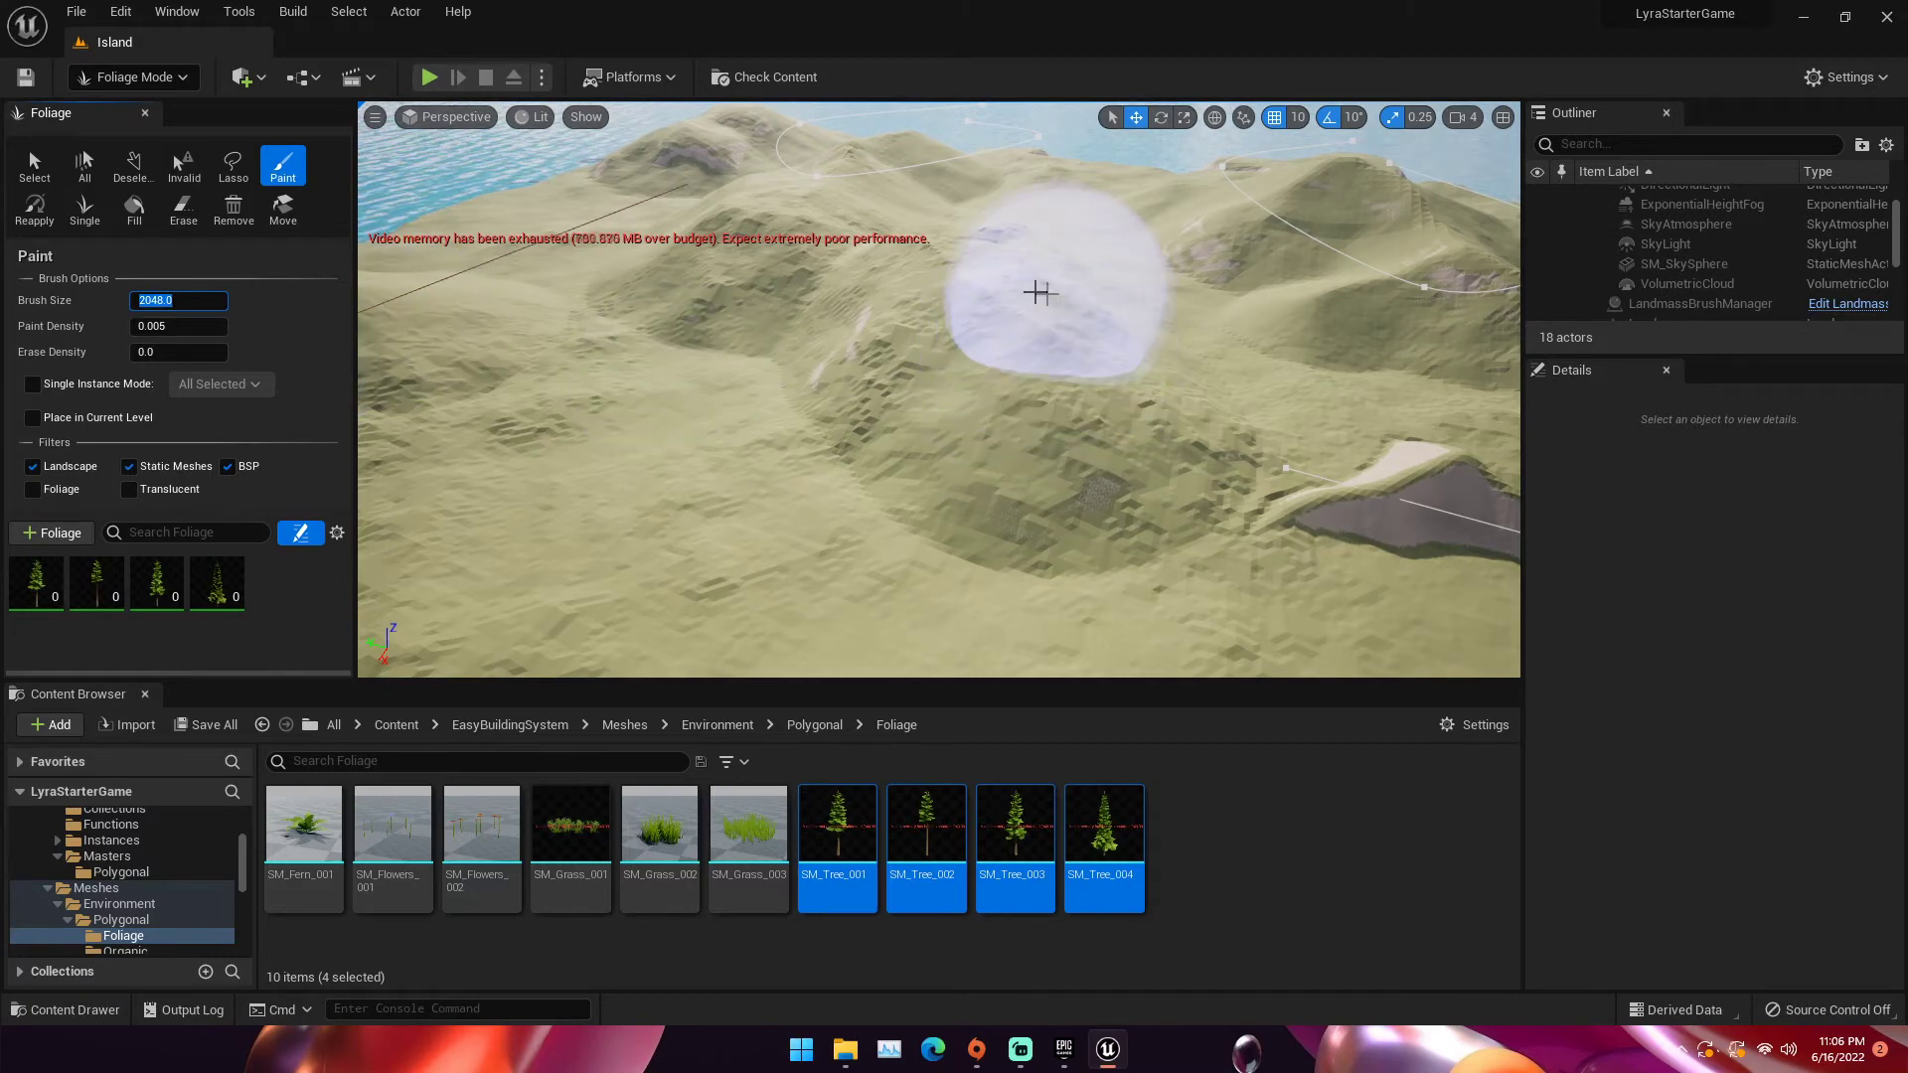
pyautogui.click(993, 255)
pyautogui.moveTo(992, 255); pyautogui.dragTo(1127, 378, button='right')
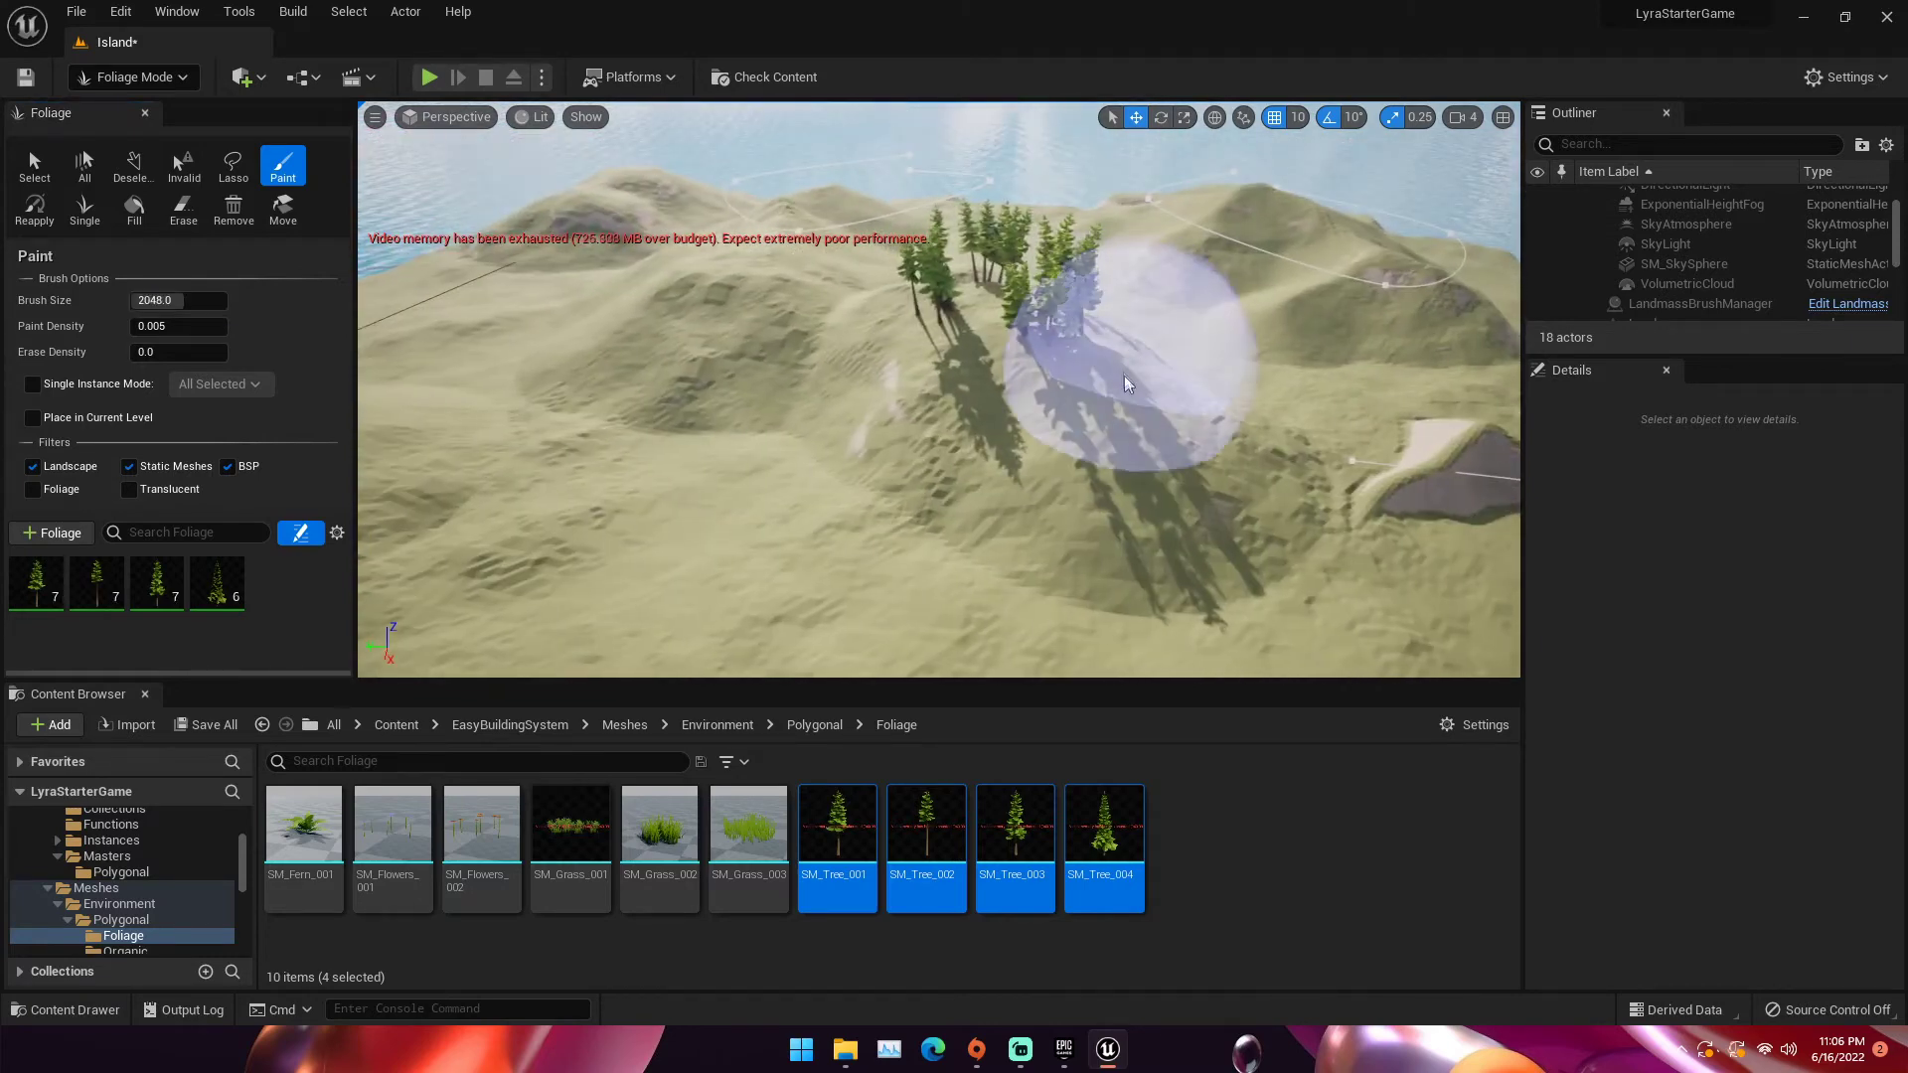
pyautogui.moveTo(1004, 388); pyautogui.dragTo(893, 291)
pyautogui.moveTo(767, 277); pyautogui.dragTo(842, 290)
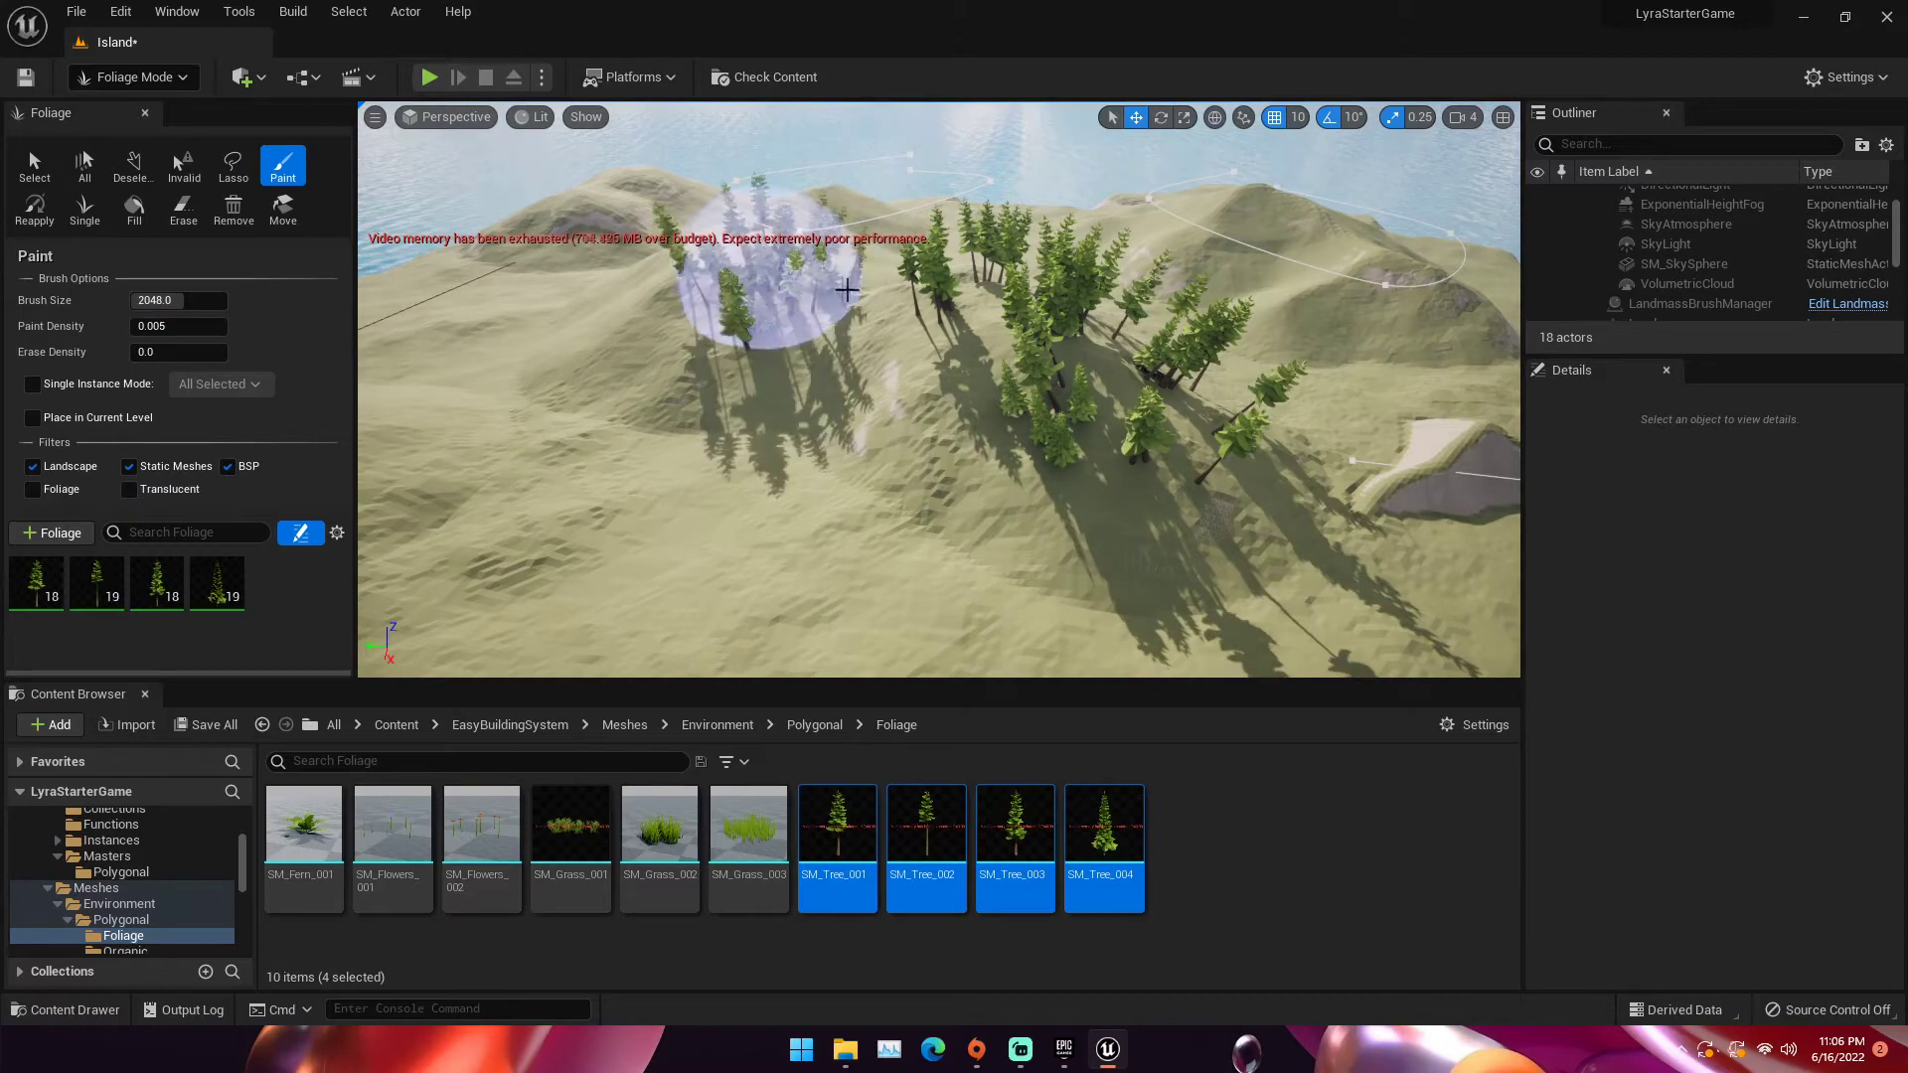
# Paint tree clusters along the coastal ridge and down its slope toward the water
pyautogui.moveTo(879, 314); pyautogui.dragTo(844, 318, button='right')
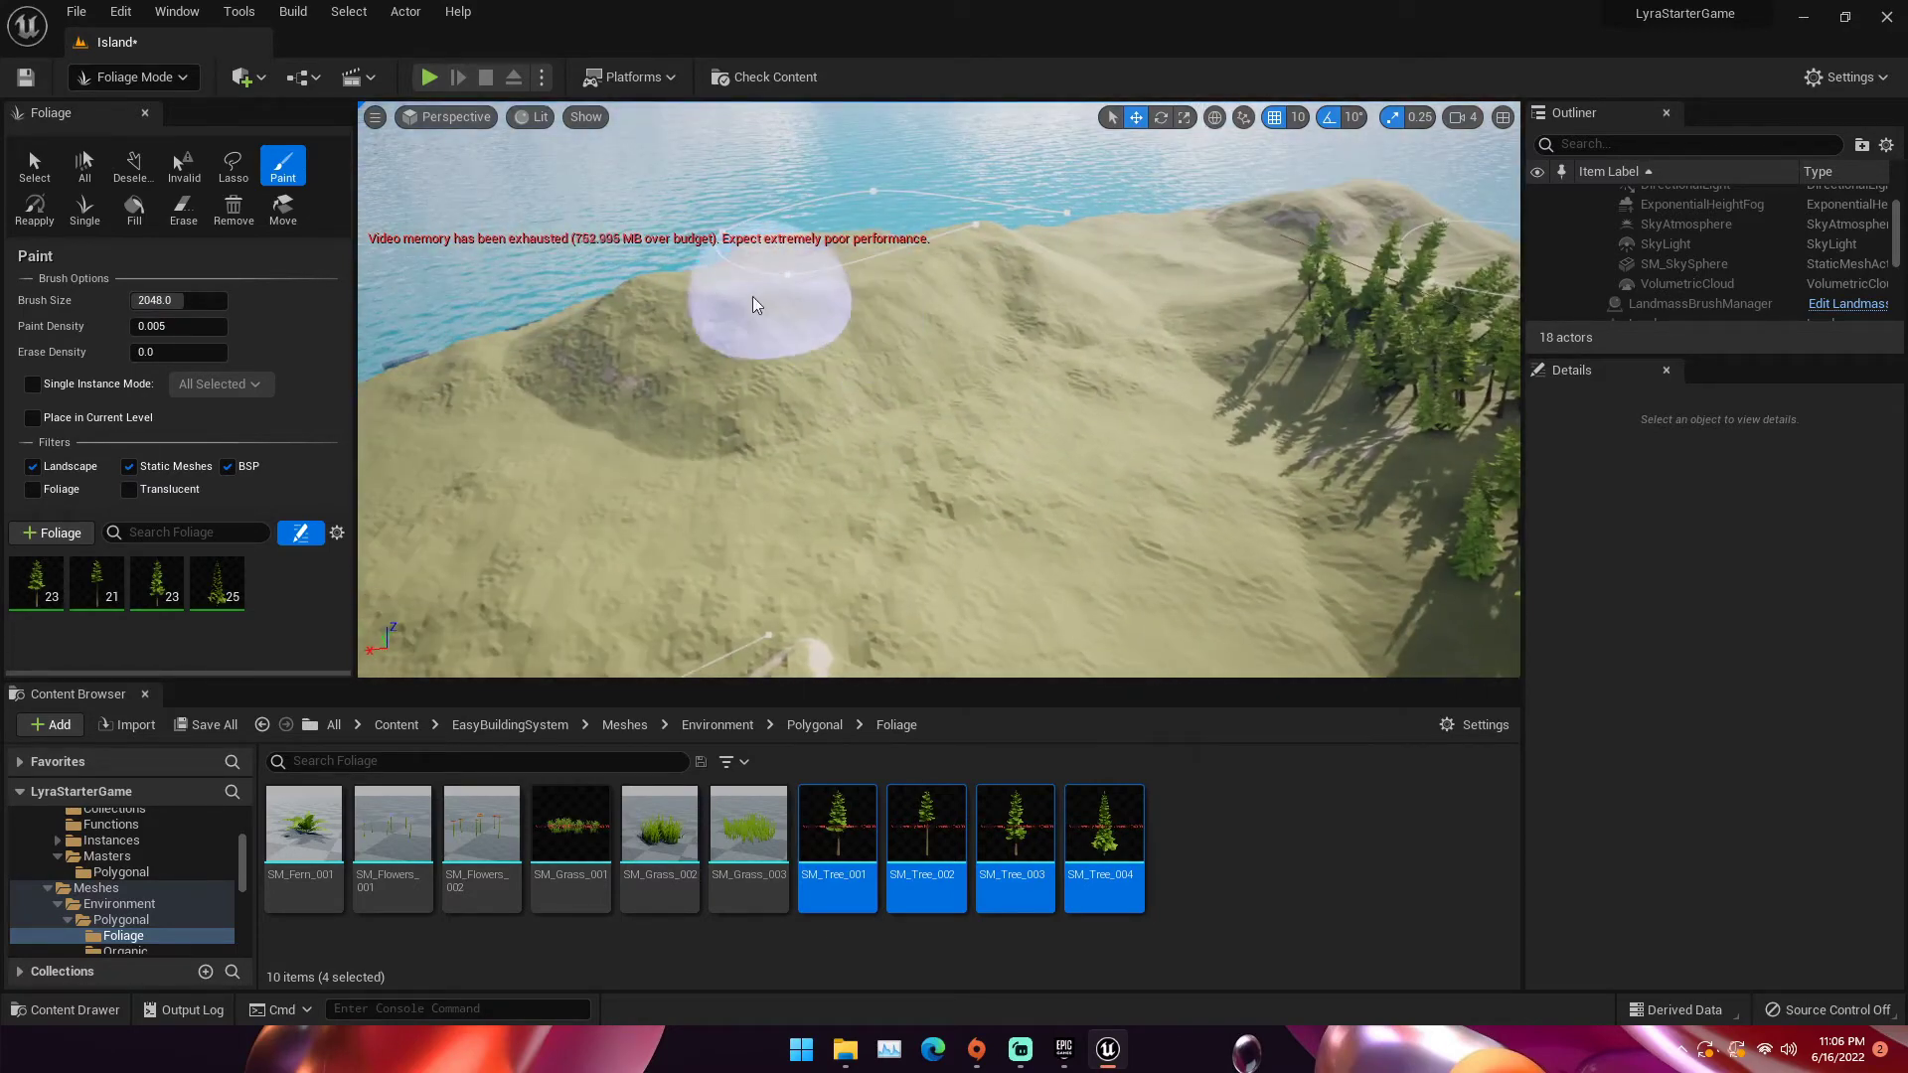
pyautogui.moveTo(720, 301); pyautogui.dragTo(819, 291)
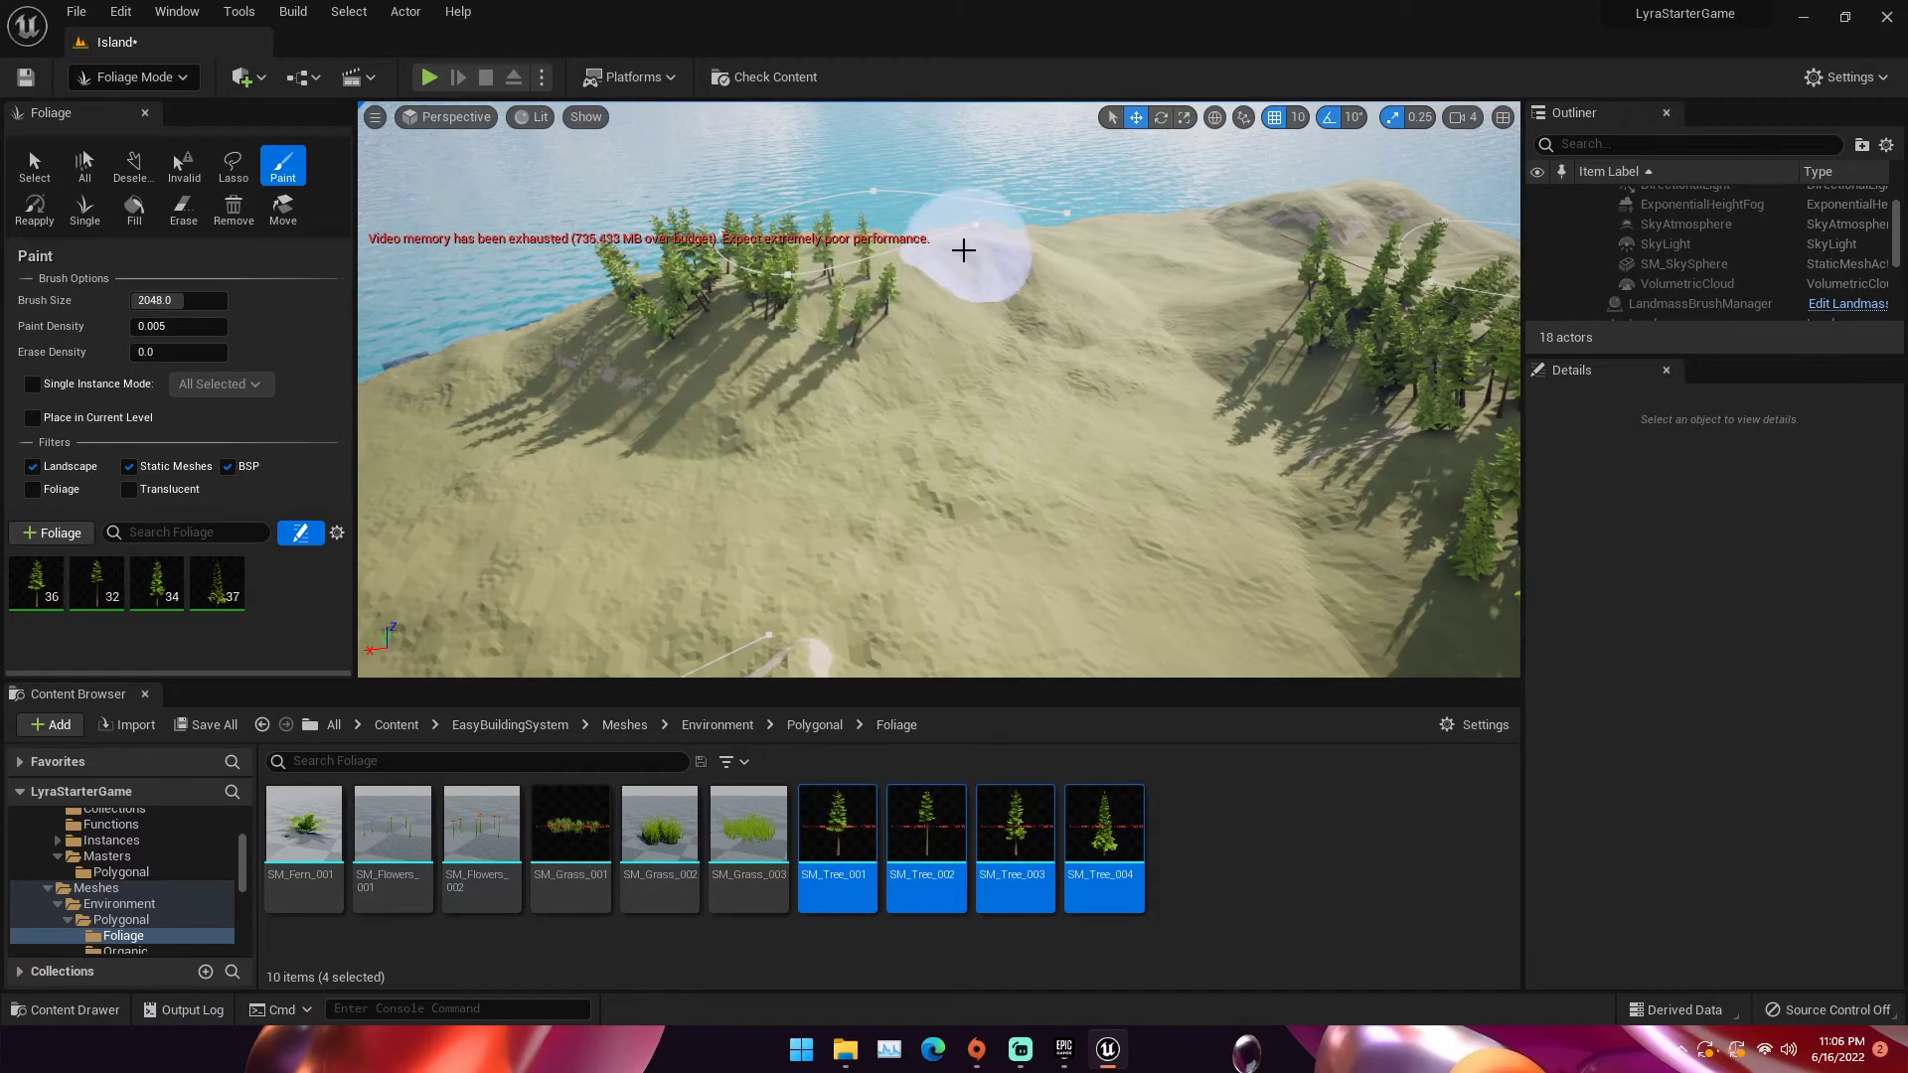
pyautogui.moveTo(1040, 260); pyautogui.dragTo(1120, 308)
pyautogui.moveTo(1120, 307); pyautogui.dragTo(773, 344, button='right')
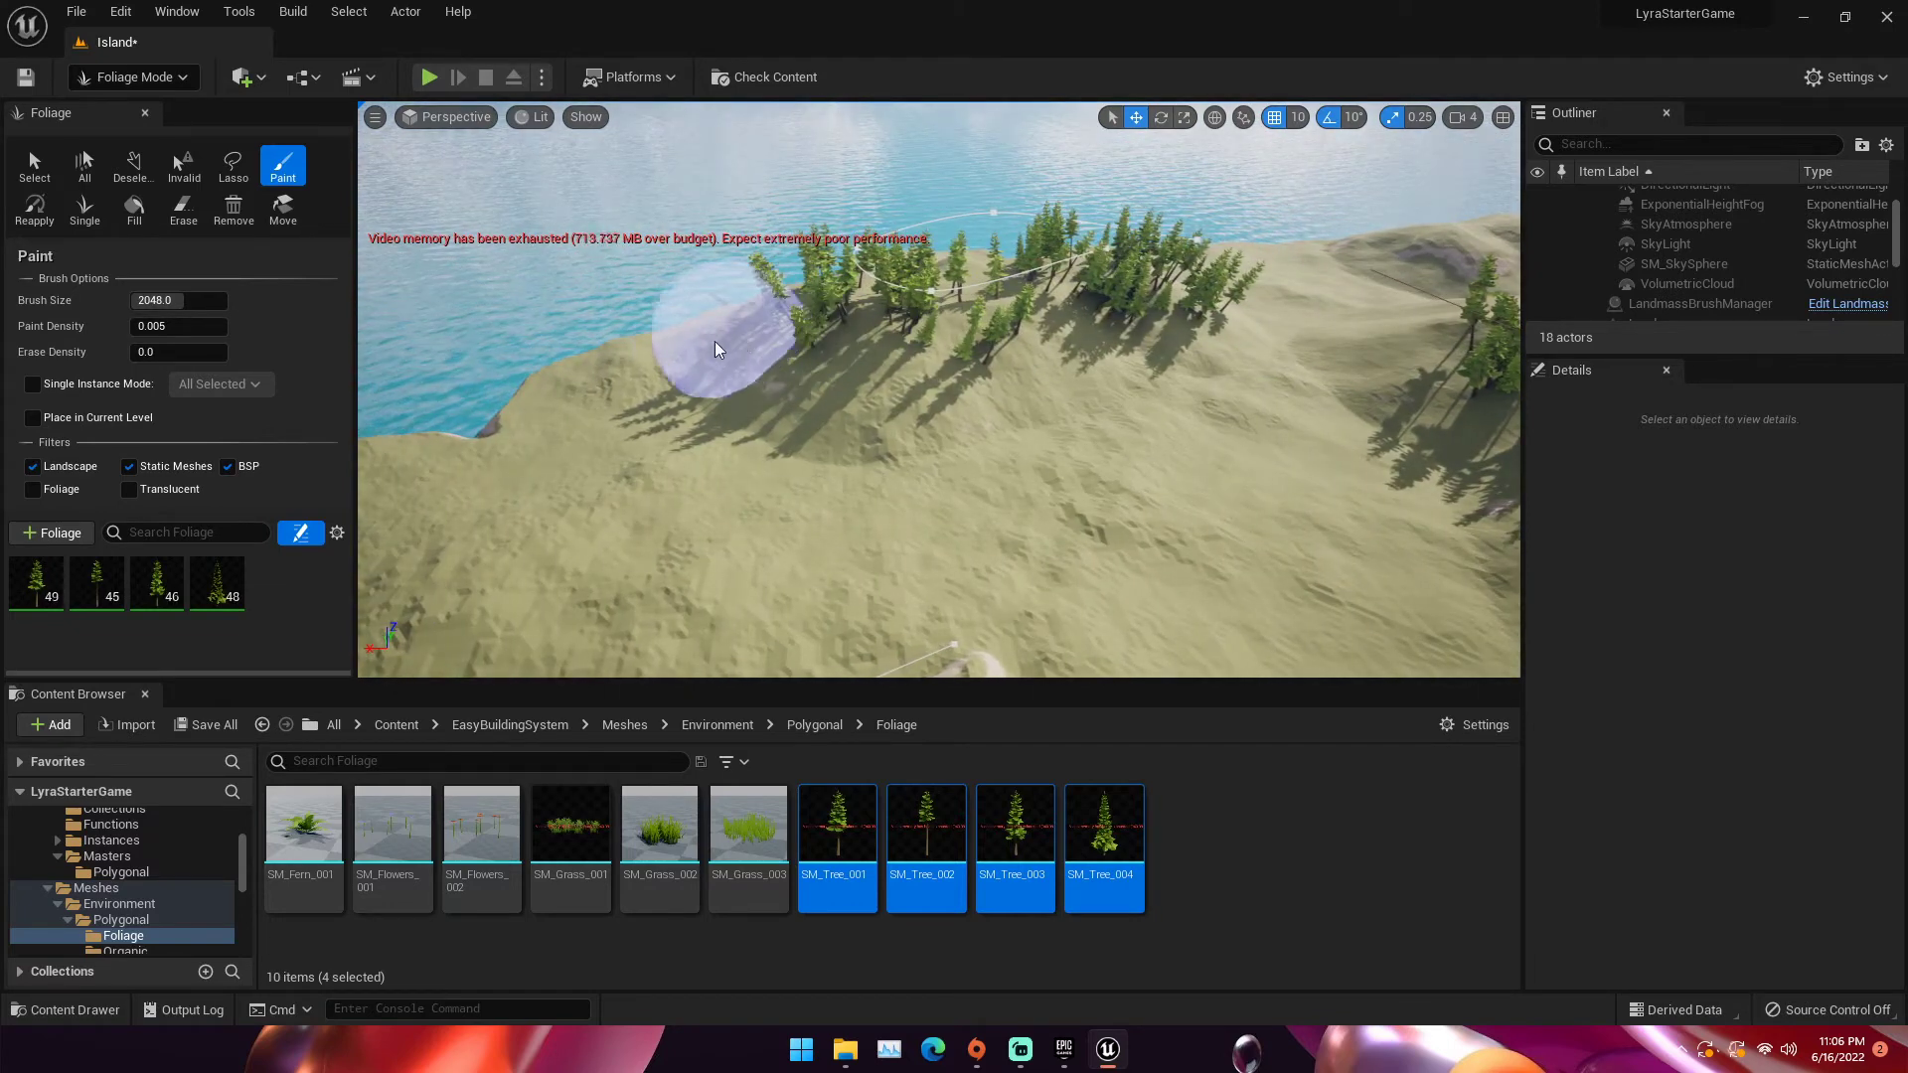
pyautogui.moveTo(654, 382); pyautogui.dragTo(639, 384)
# Paint more tree clusters near the bare eroded pits and over the neighbouring hills
pyautogui.moveTo(639, 384)
pyautogui.mouseDown(button='right')
pyautogui.moveTo(506, 397)
pyautogui.moveTo(885, 363)
pyautogui.moveTo(792, 340)
pyautogui.mouseUp(button='right')
pyautogui.click(929, 371)
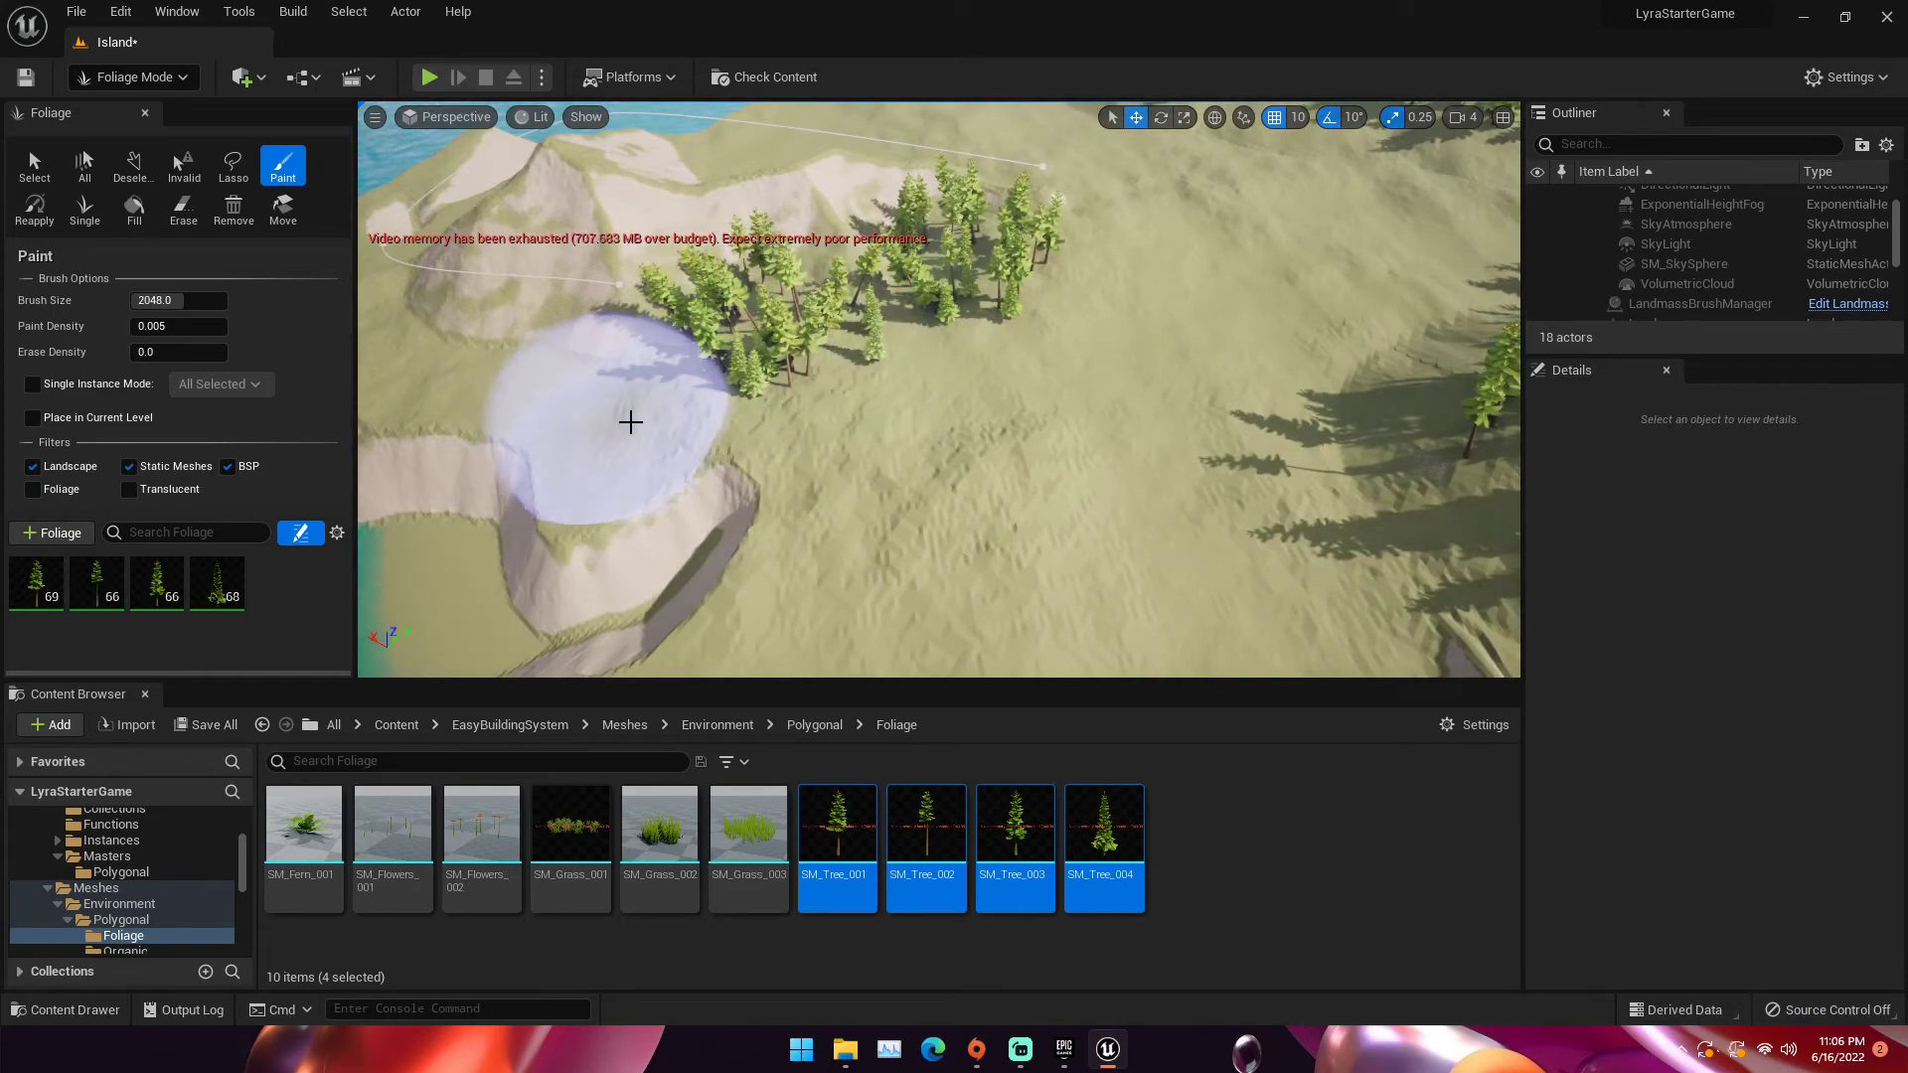
pyautogui.click(885, 468)
pyautogui.moveTo(885, 468); pyautogui.dragTo(870, 464, button='right')
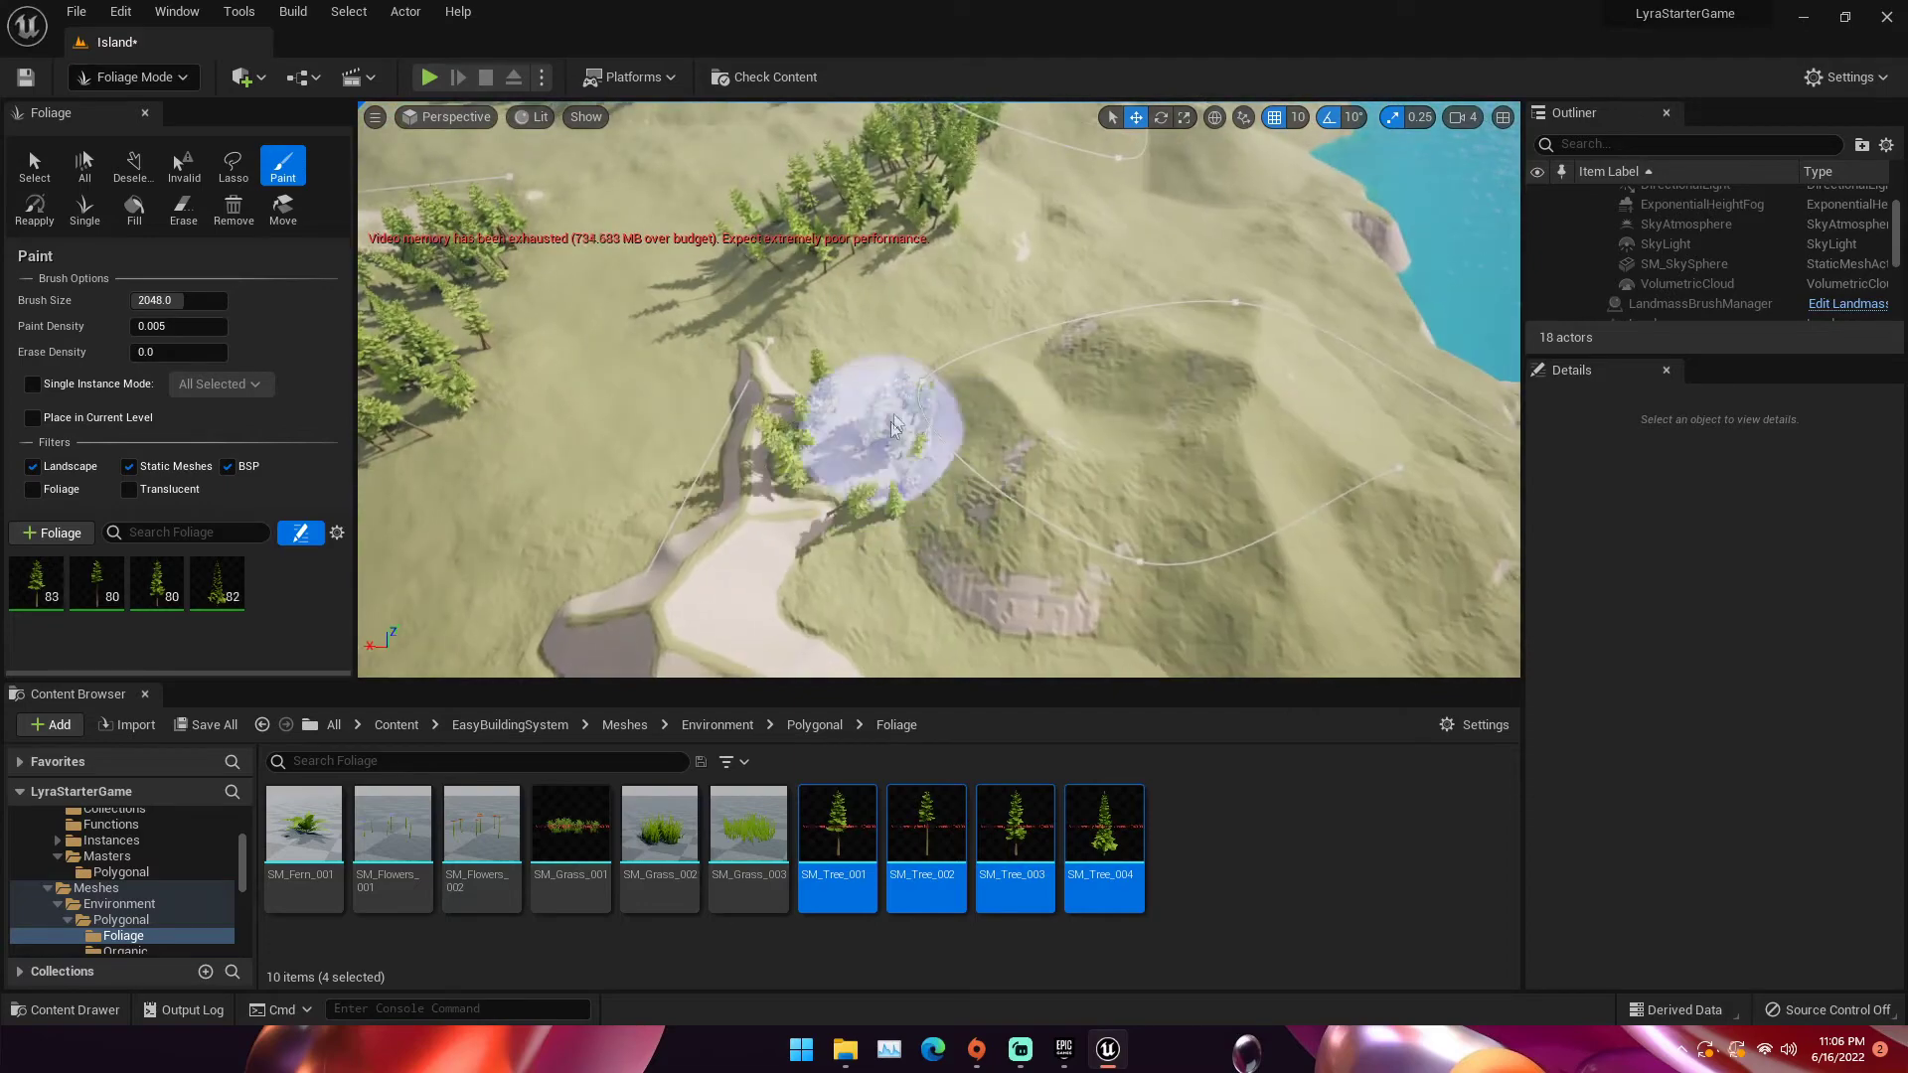
pyautogui.moveTo(1124, 486)
pyautogui.mouseDown()
pyautogui.moveTo(1256, 421)
pyautogui.moveTo(1262, 396)
pyautogui.mouseUp()
pyautogui.moveTo(1262, 396); pyautogui.dragTo(1096, 414, button='right')
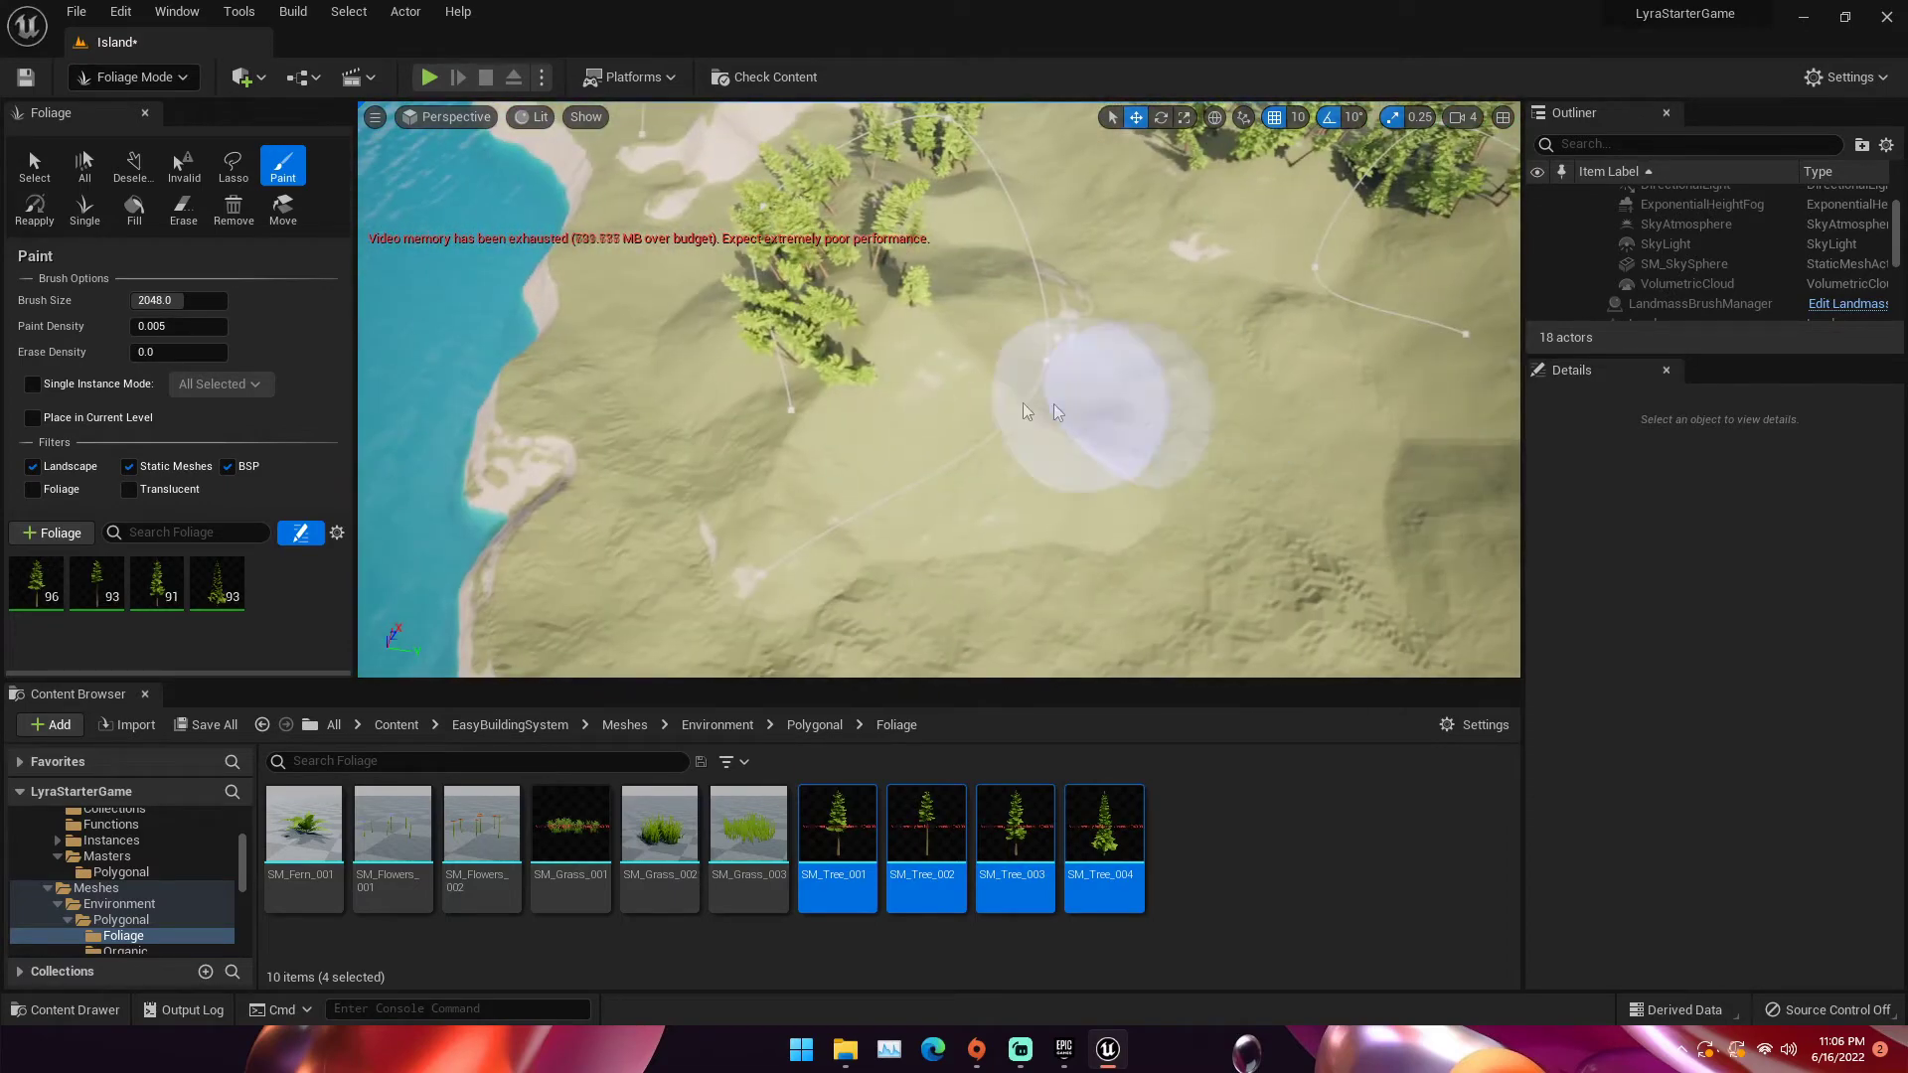
pyautogui.click(967, 396)
pyautogui.moveTo(966, 397)
pyautogui.mouseDown(button='right')
pyautogui.moveTo(879, 374)
pyautogui.moveTo(861, 424)
pyautogui.moveTo(698, 489)
pyautogui.moveTo(730, 482)
pyautogui.mouseUp(button='right')
# Undo the last foliage stroke and paint a thinner tree group on the coastal grassland at a paint density of 0.002
pyautogui.hotkey('ctrl', 'z')
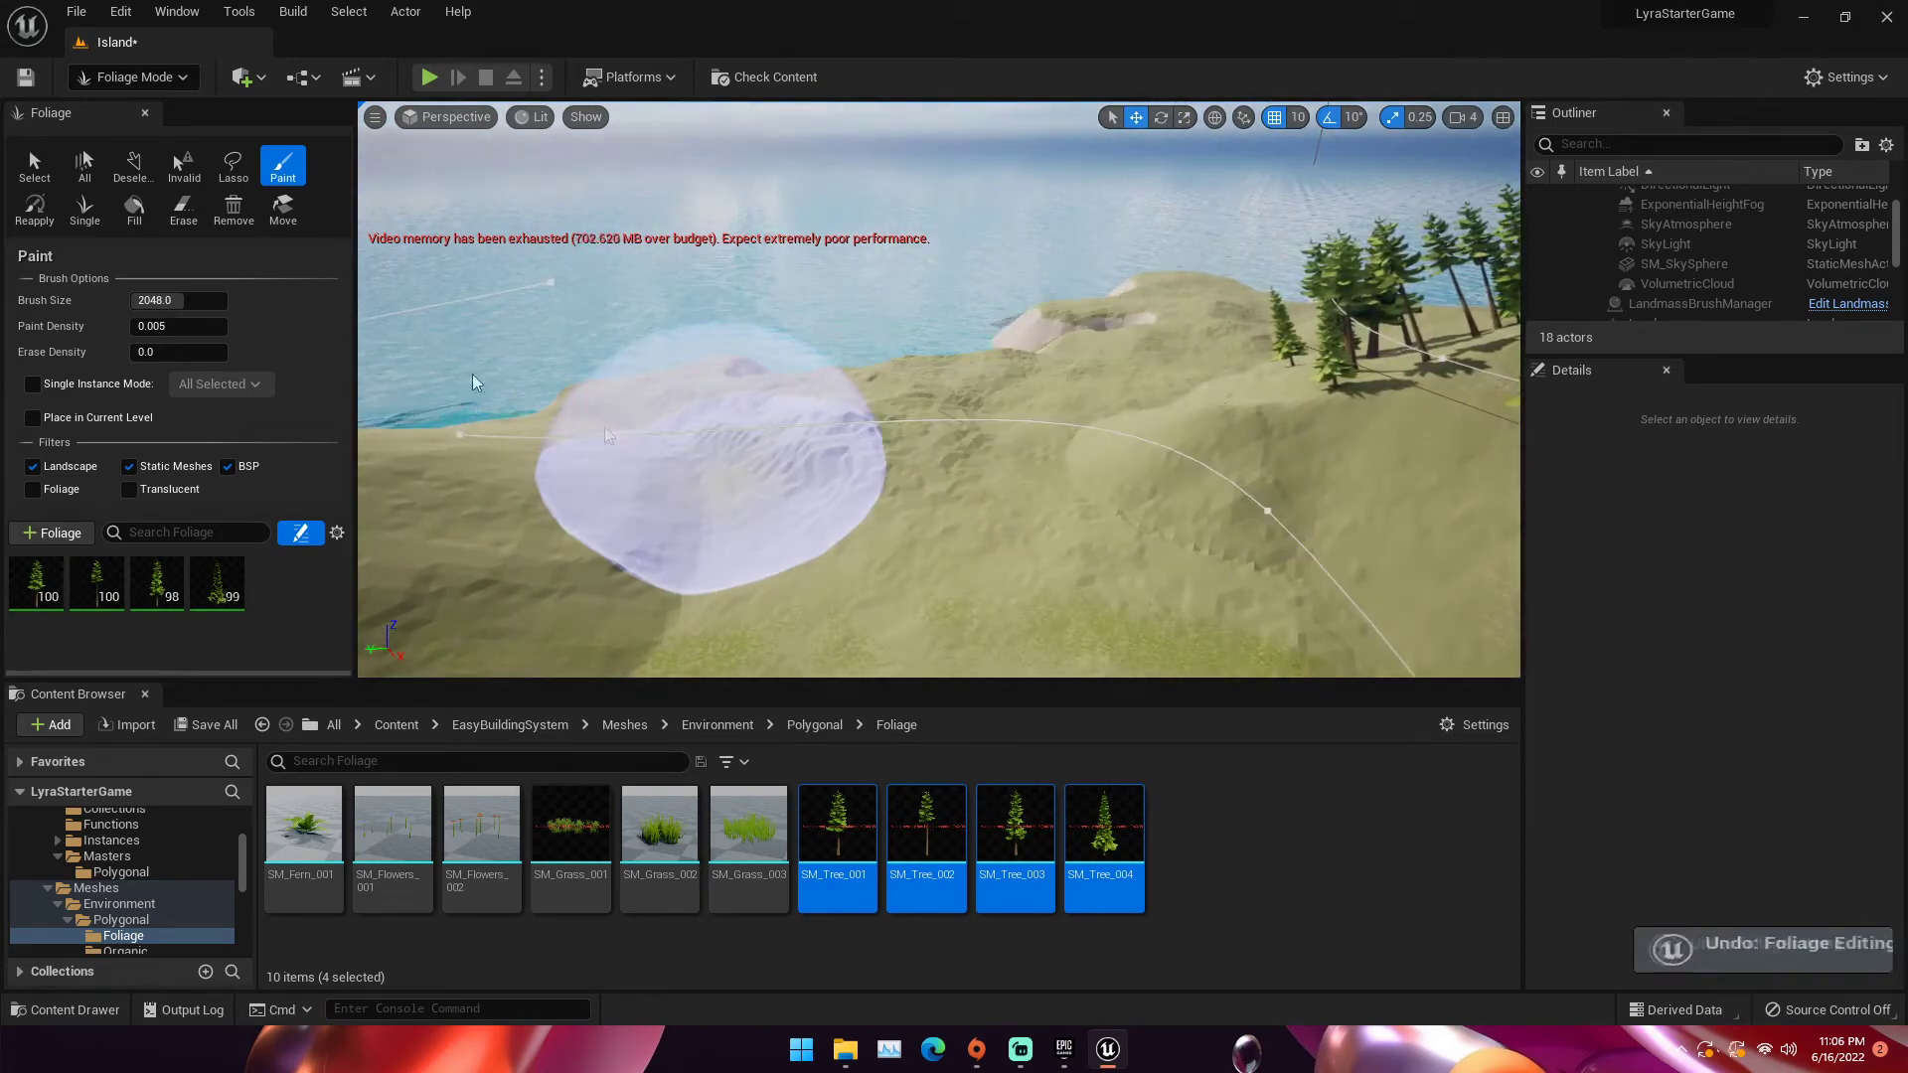
pyautogui.click(176, 319)
pyautogui.write('0.002')
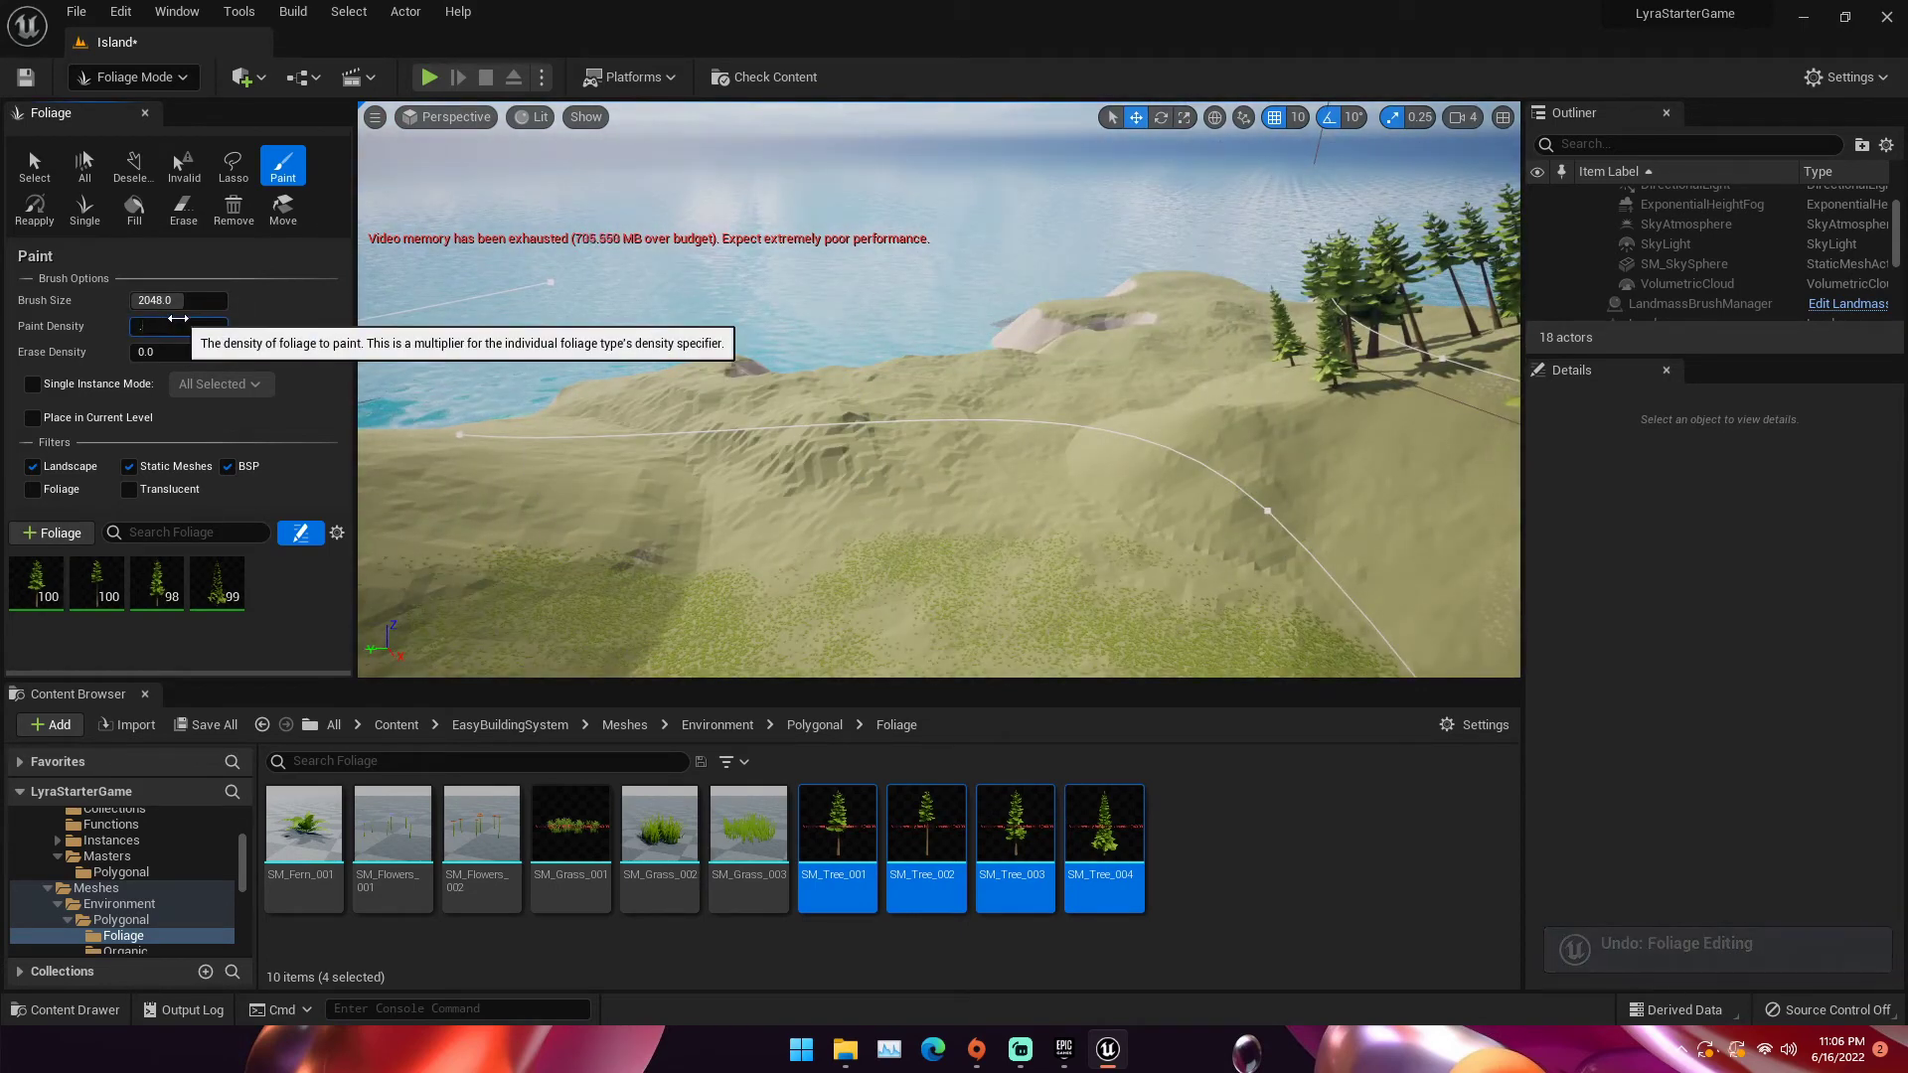
pyautogui.press('Return')
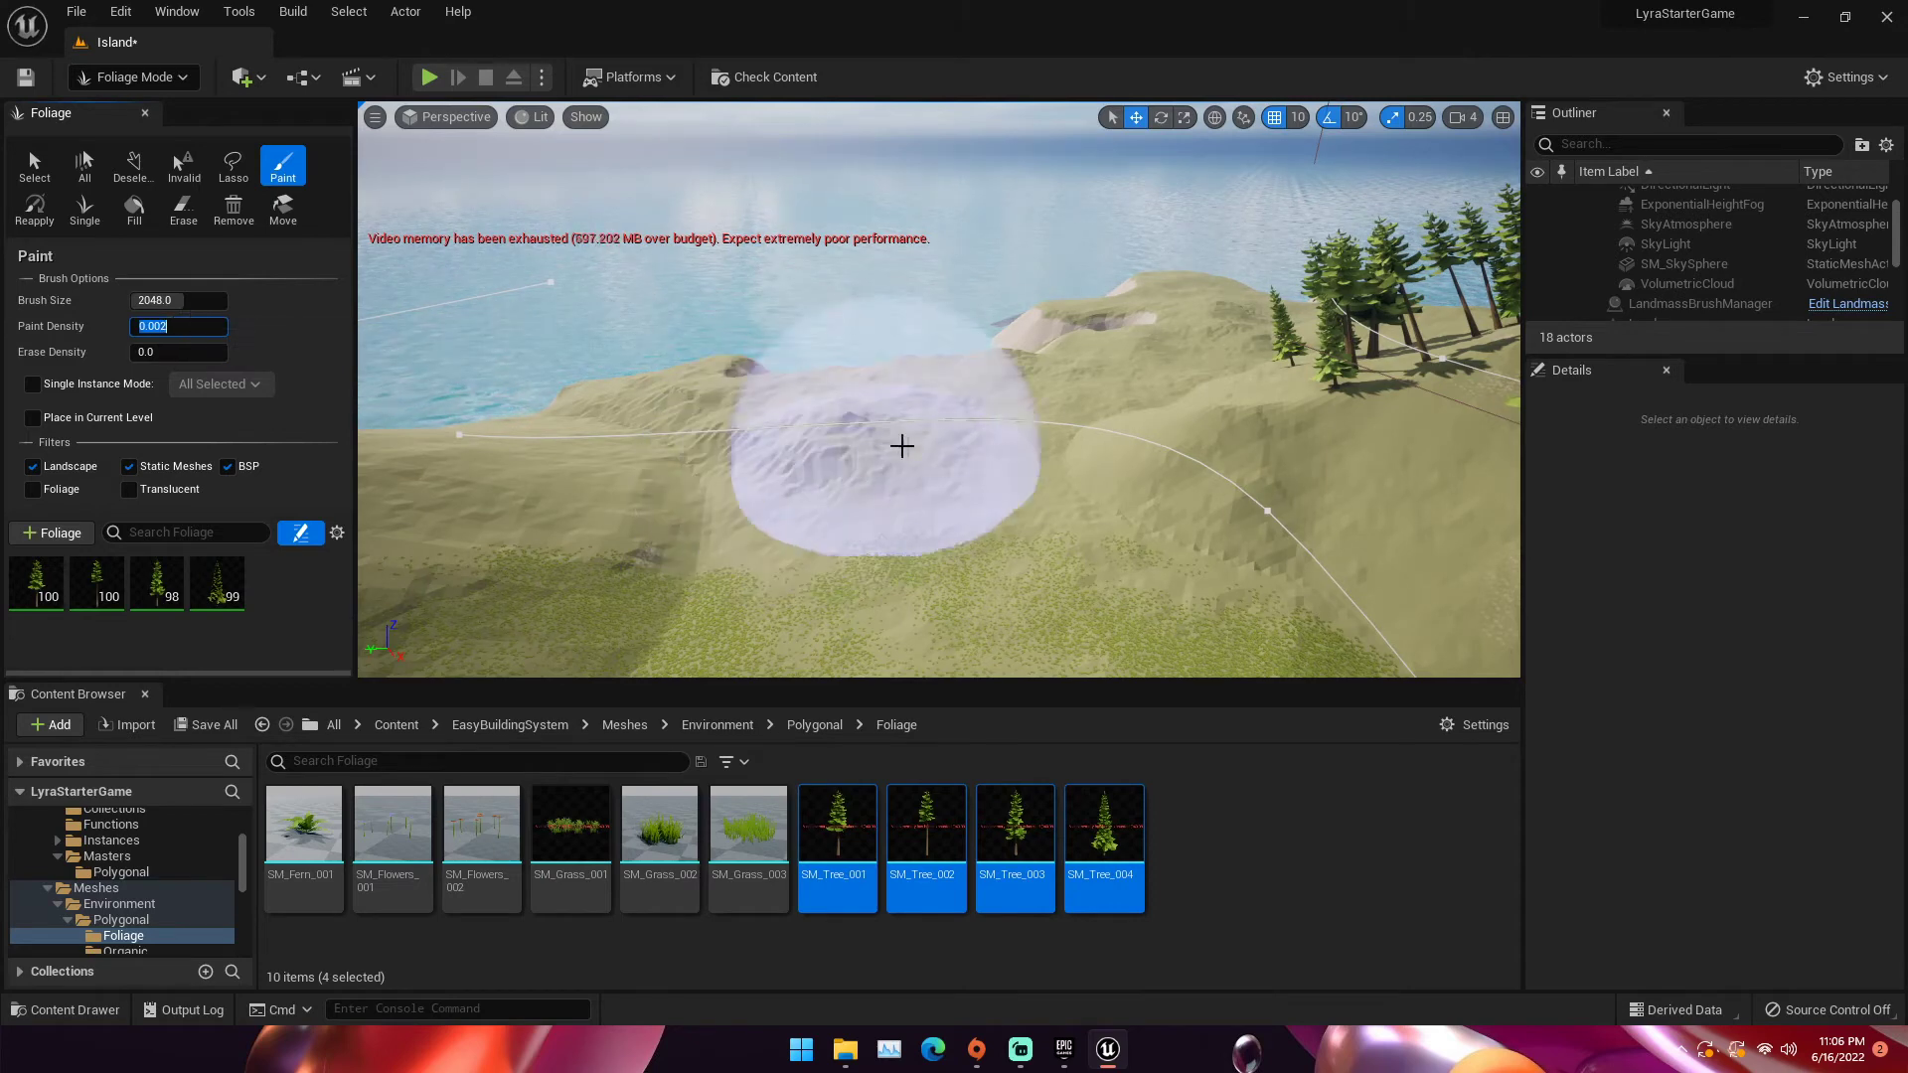
pyautogui.click(809, 464)
pyautogui.moveTo(924, 427); pyautogui.dragTo(781, 420, button='right')
# Set the paint density to 0.001 and paint sparse trees on the open slopes beside the existing groups
pyautogui.click(167, 321)
pyautogui.write('.001')
pyautogui.press('Return')
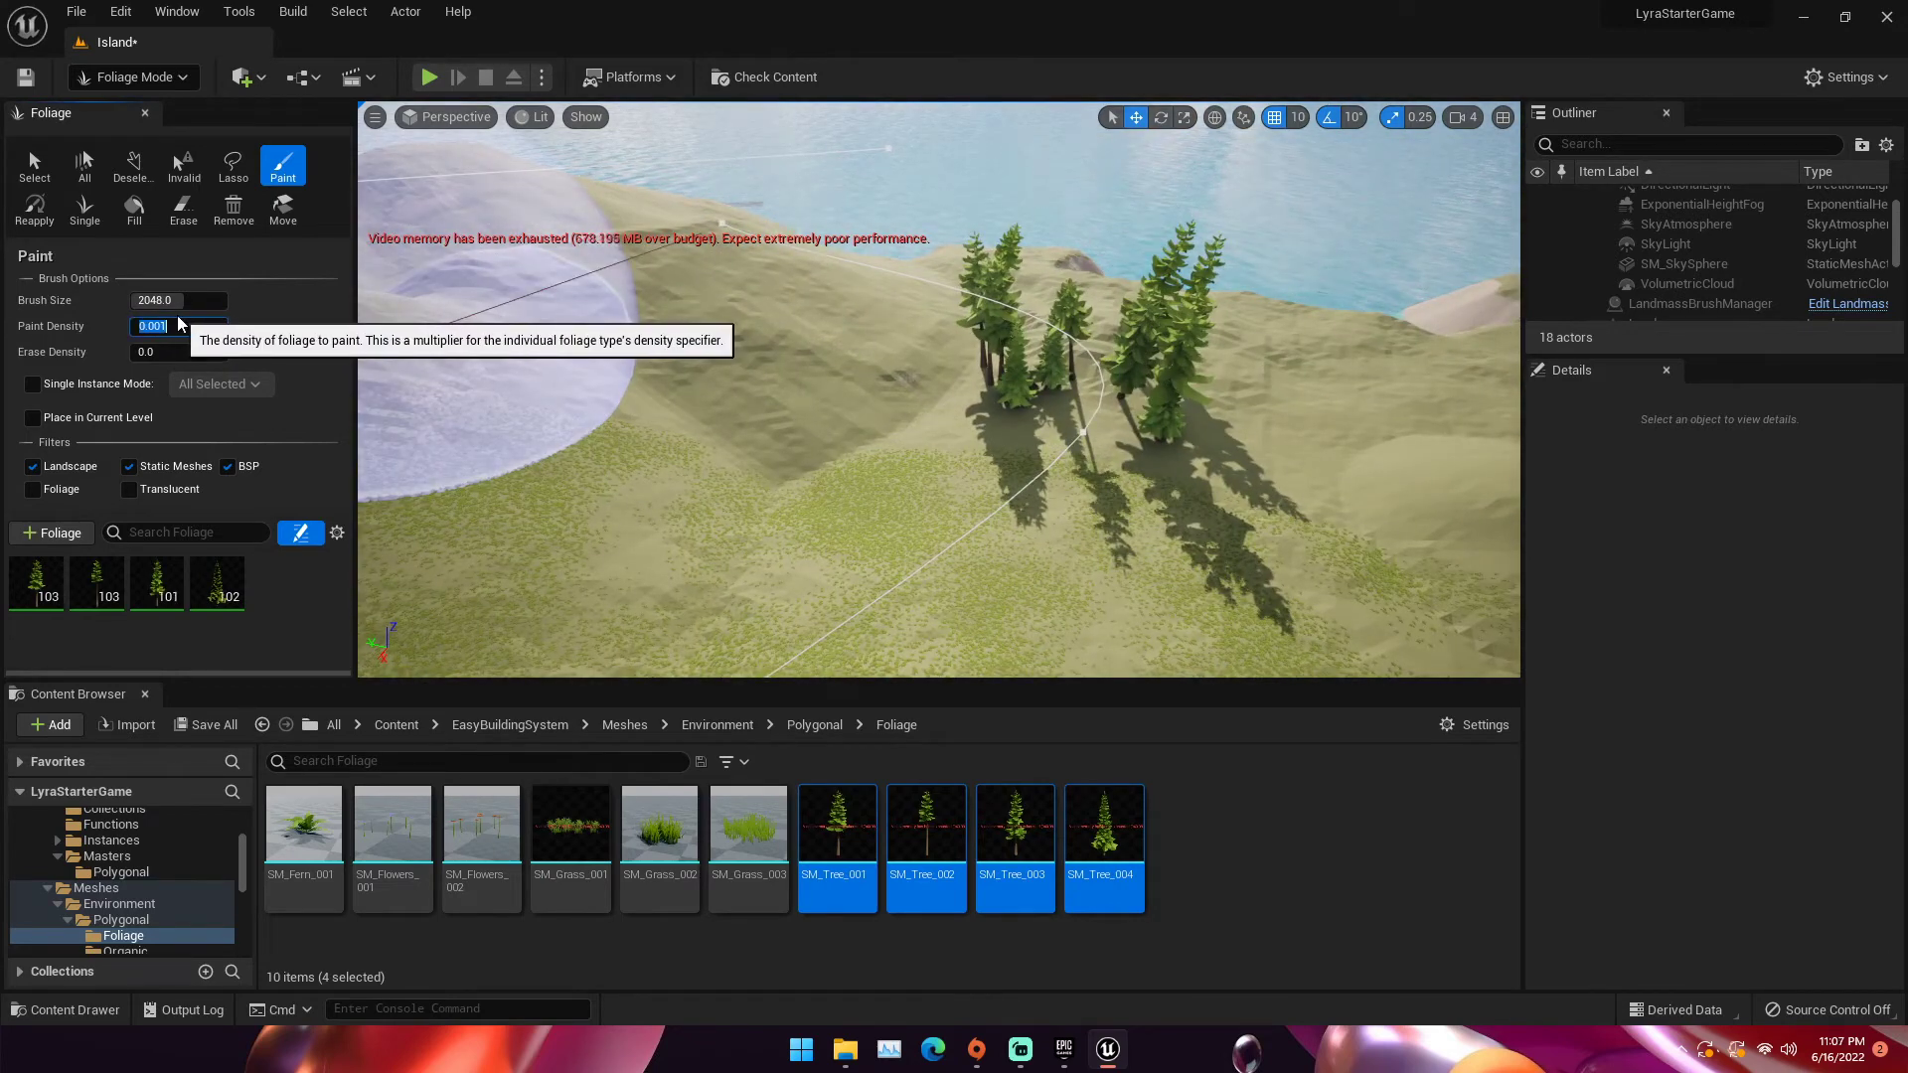
pyautogui.click(796, 362)
pyautogui.moveTo(796, 362); pyautogui.dragTo(507, 394, button='right')
pyautogui.click(815, 463)
pyautogui.moveTo(815, 463); pyautogui.dragTo(695, 434, button='right')
# Set the paint density to 0.0005 and scatter individual trees through the open valley between the forest clusters
pyautogui.click(182, 327)
pyautogui.write('0.0005')
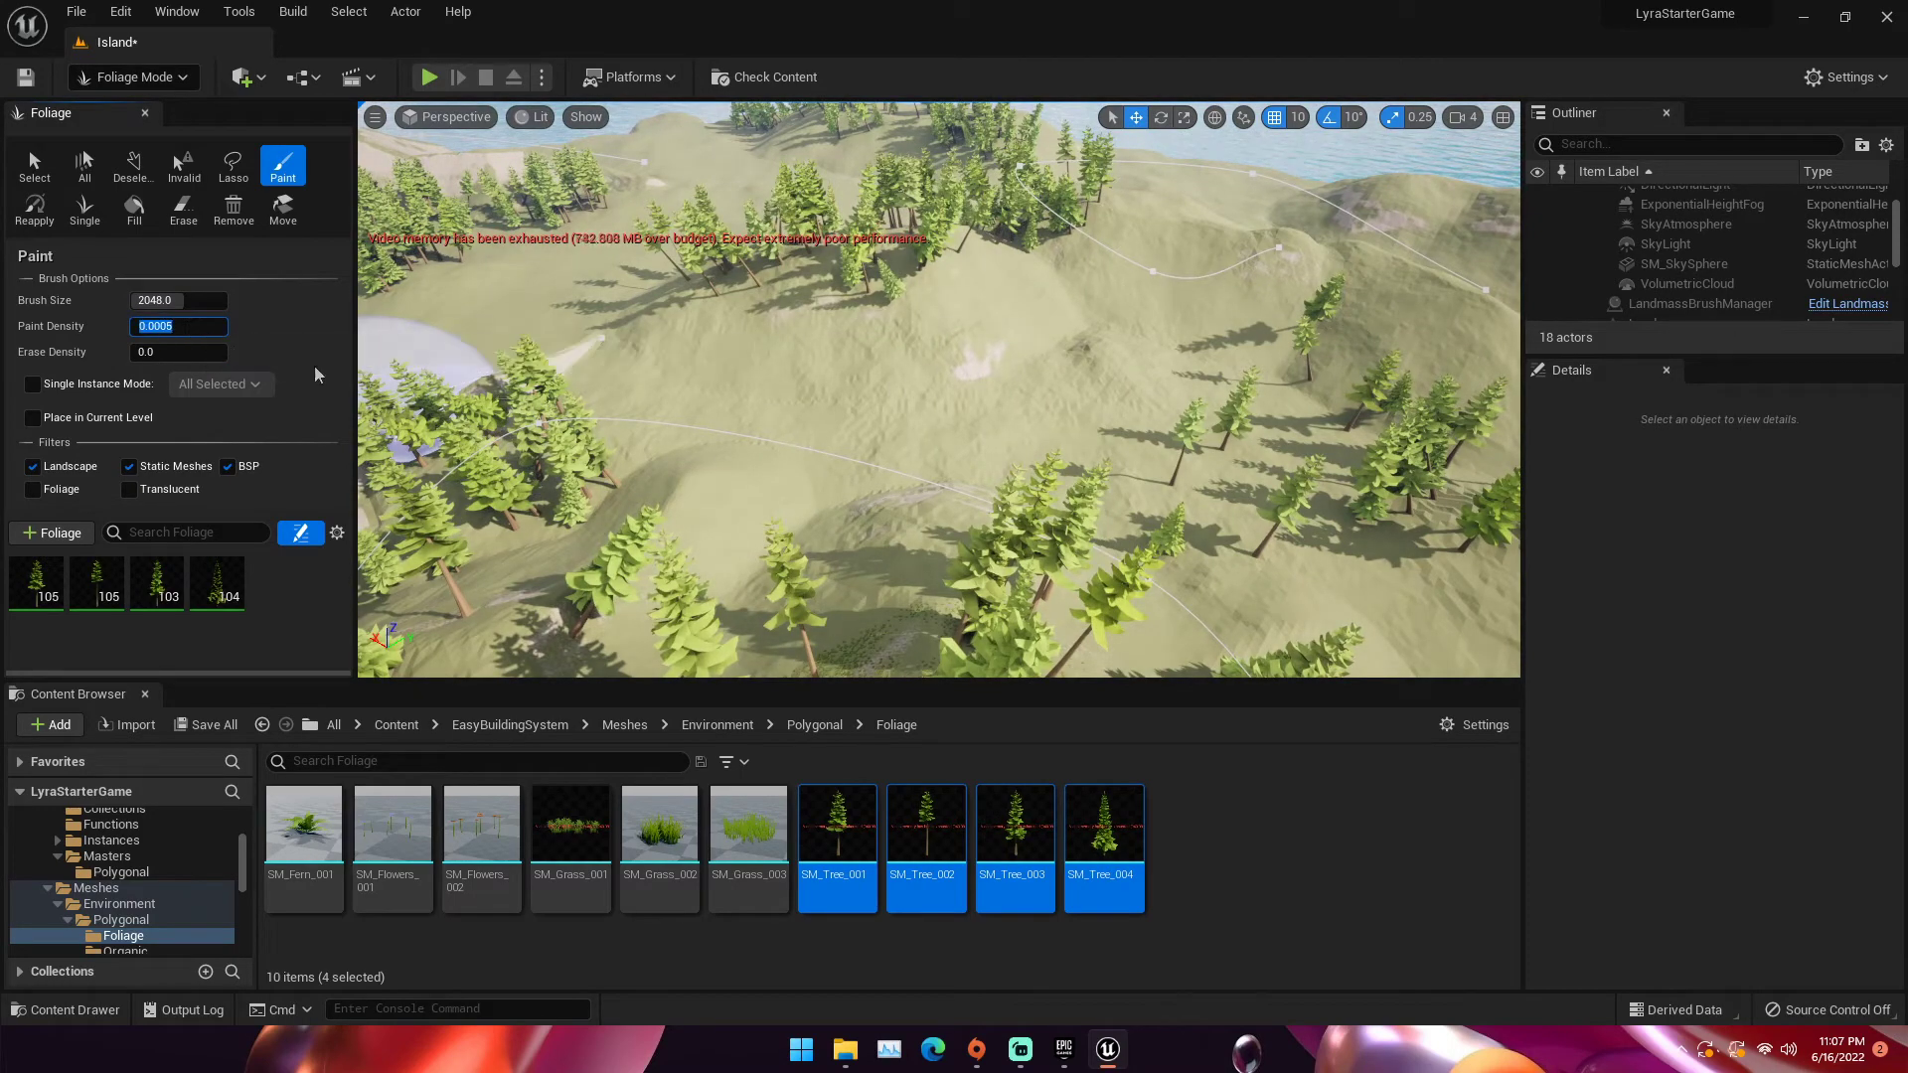
pyautogui.click(937, 418)
pyautogui.click(704, 404)
pyautogui.moveTo(704, 403)
pyautogui.mouseDown(button='right')
pyautogui.moveTo(854, 348)
pyautogui.moveTo(899, 353)
pyautogui.moveTo(919, 409)
pyautogui.mouseUp(button='right')
pyautogui.press('w')
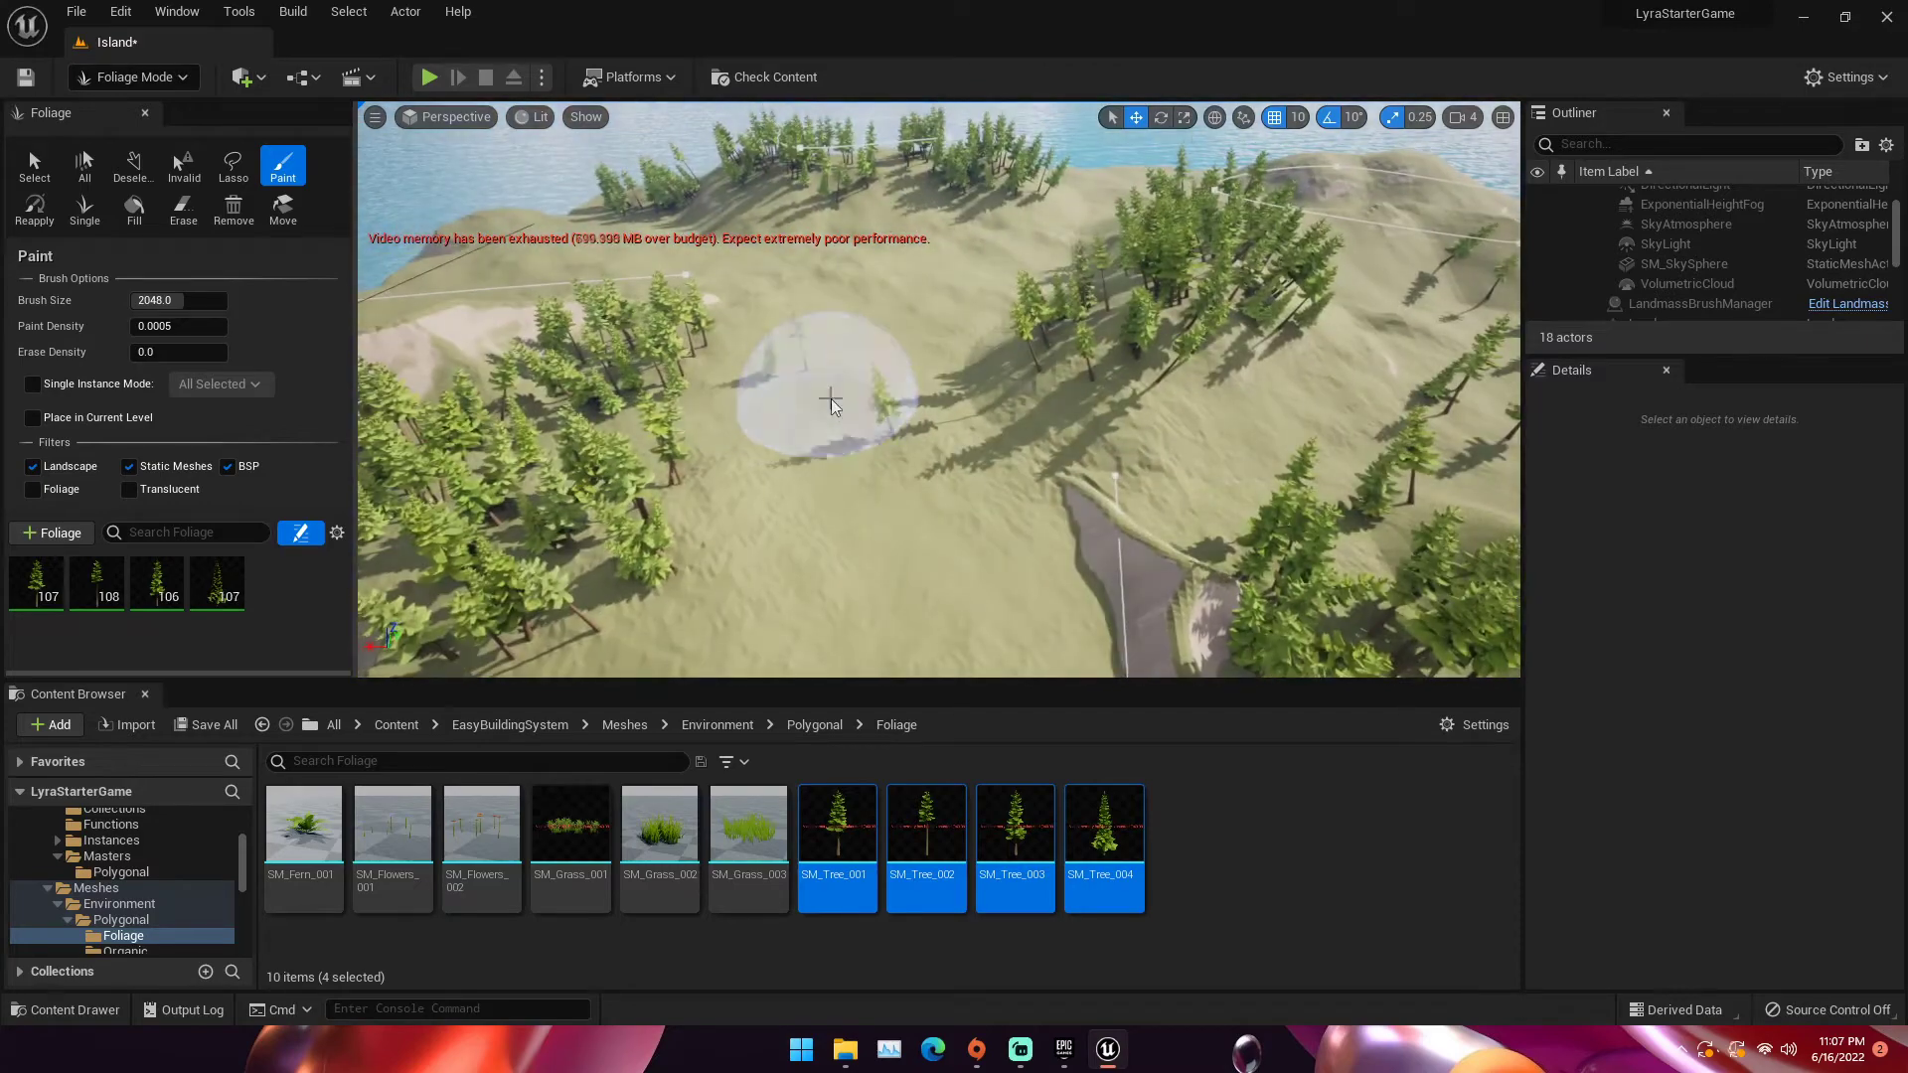
pyautogui.click(834, 404)
pyautogui.click(932, 554)
pyautogui.click(897, 311)
# Scatter a few single trees around the bare eroded pits close to the shoreline
pyautogui.moveTo(898, 312); pyautogui.dragTo(934, 293, button='right')
pyautogui.press('a')
pyautogui.moveTo(855, 453); pyautogui.dragTo(1113, 467, button='right')
pyautogui.click(926, 436)
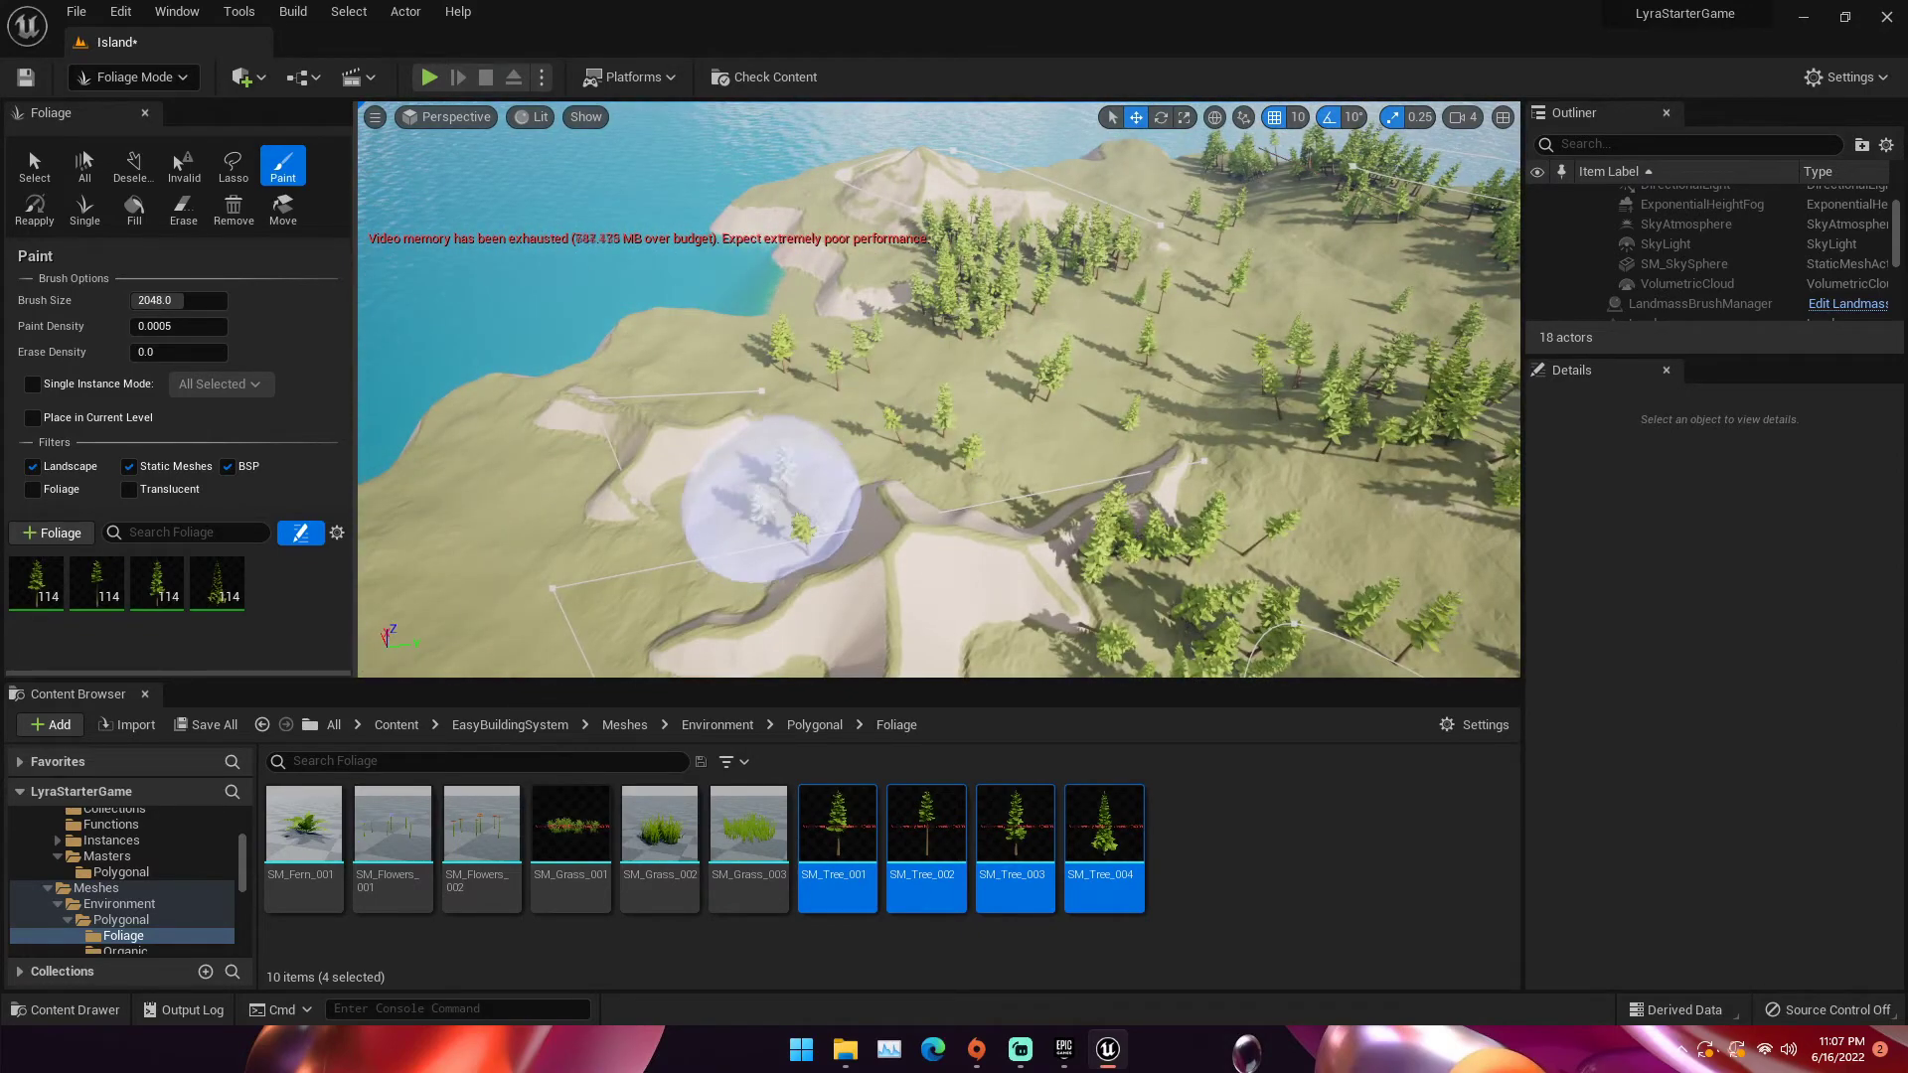
pyautogui.moveTo(757, 490); pyautogui.dragTo(758, 482, button='right')
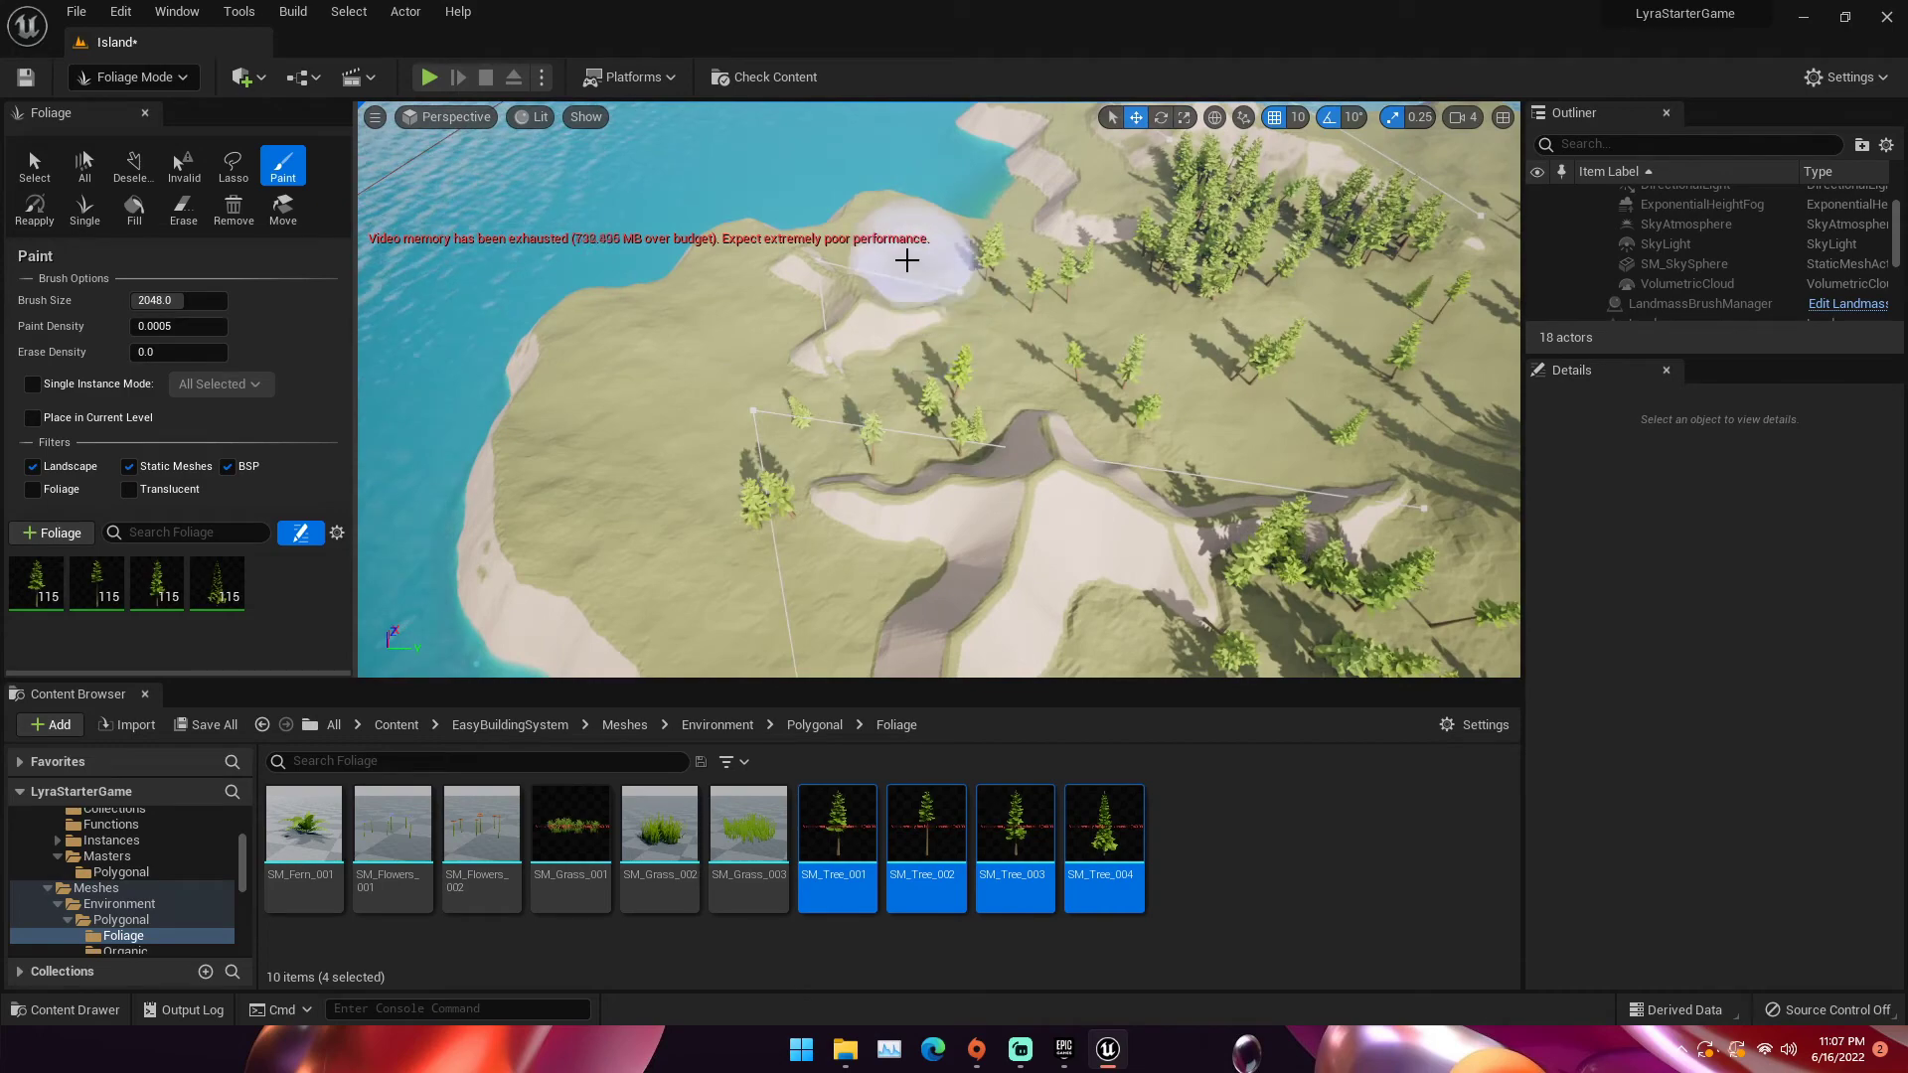
# Scatter single trees over the open slopes beside the rocky hill near the water
pyautogui.moveTo(914, 258); pyautogui.dragTo(1110, 377, button='right')
pyautogui.click(1130, 370)
pyautogui.click(1226, 363)
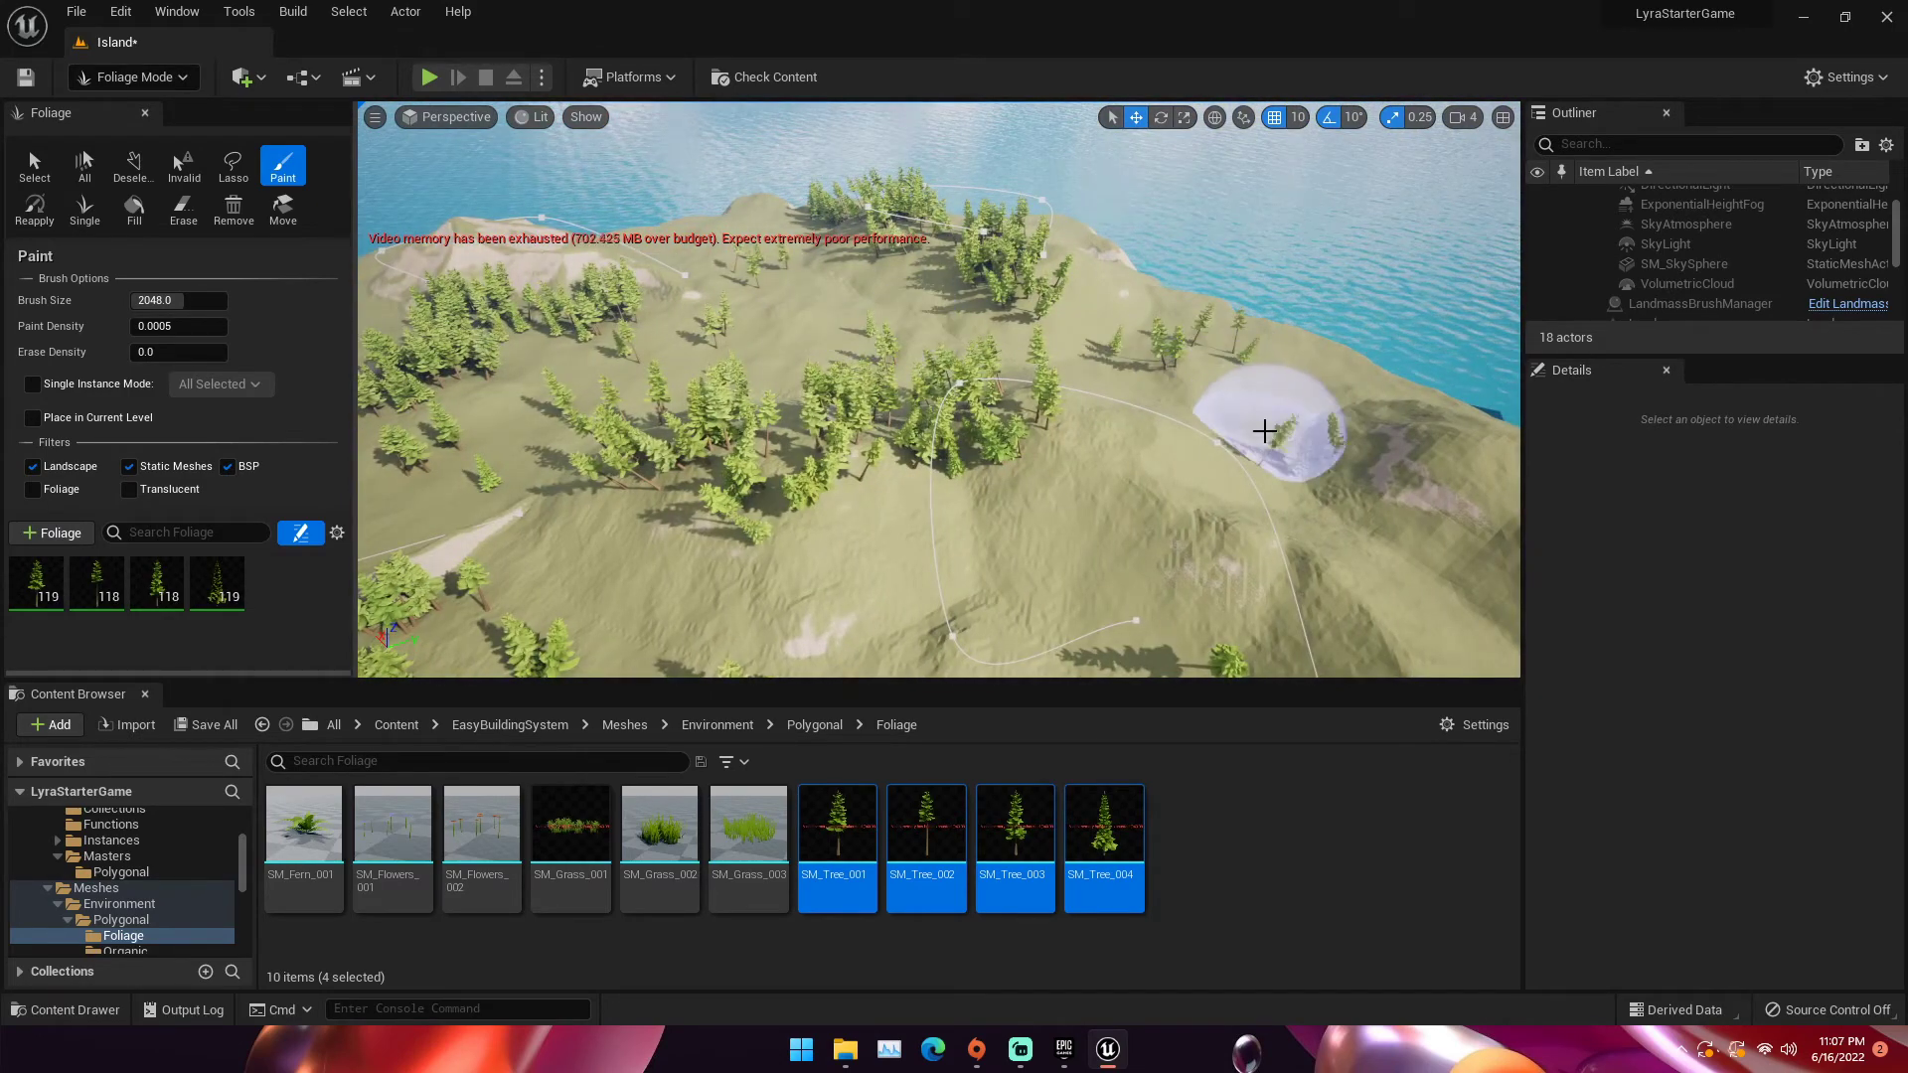
pyautogui.click(1269, 433)
# Scatter more single trees in the island's central clearings and on the grassy slope above the beach
pyautogui.moveTo(1269, 433); pyautogui.dragTo(1193, 443, button='right')
pyautogui.click(1035, 468)
pyautogui.moveTo(1034, 468); pyautogui.dragTo(934, 463, button='right')
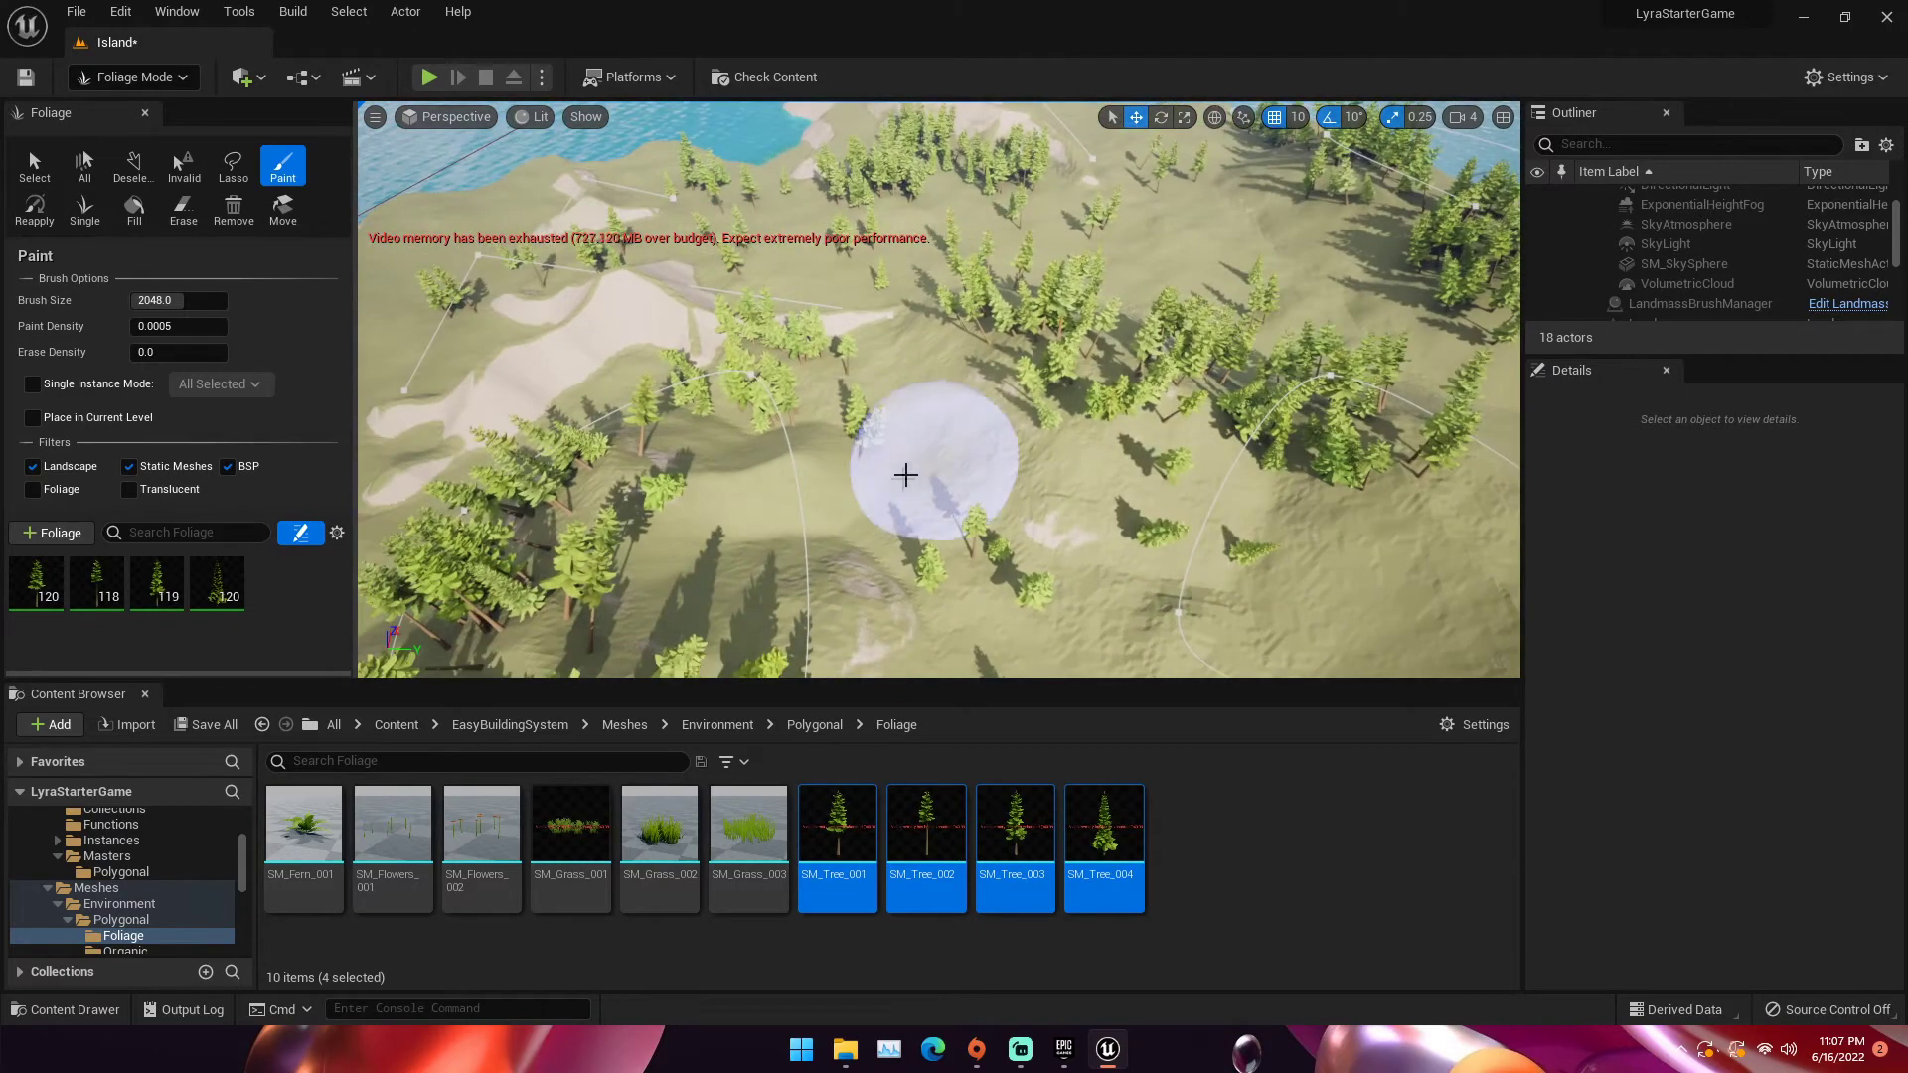
pyautogui.click(923, 374)
pyautogui.moveTo(924, 374)
pyautogui.mouseDown(button='right')
pyautogui.moveTo(870, 422)
pyautogui.moveTo(795, 427)
pyautogui.mouseUp(button='right')
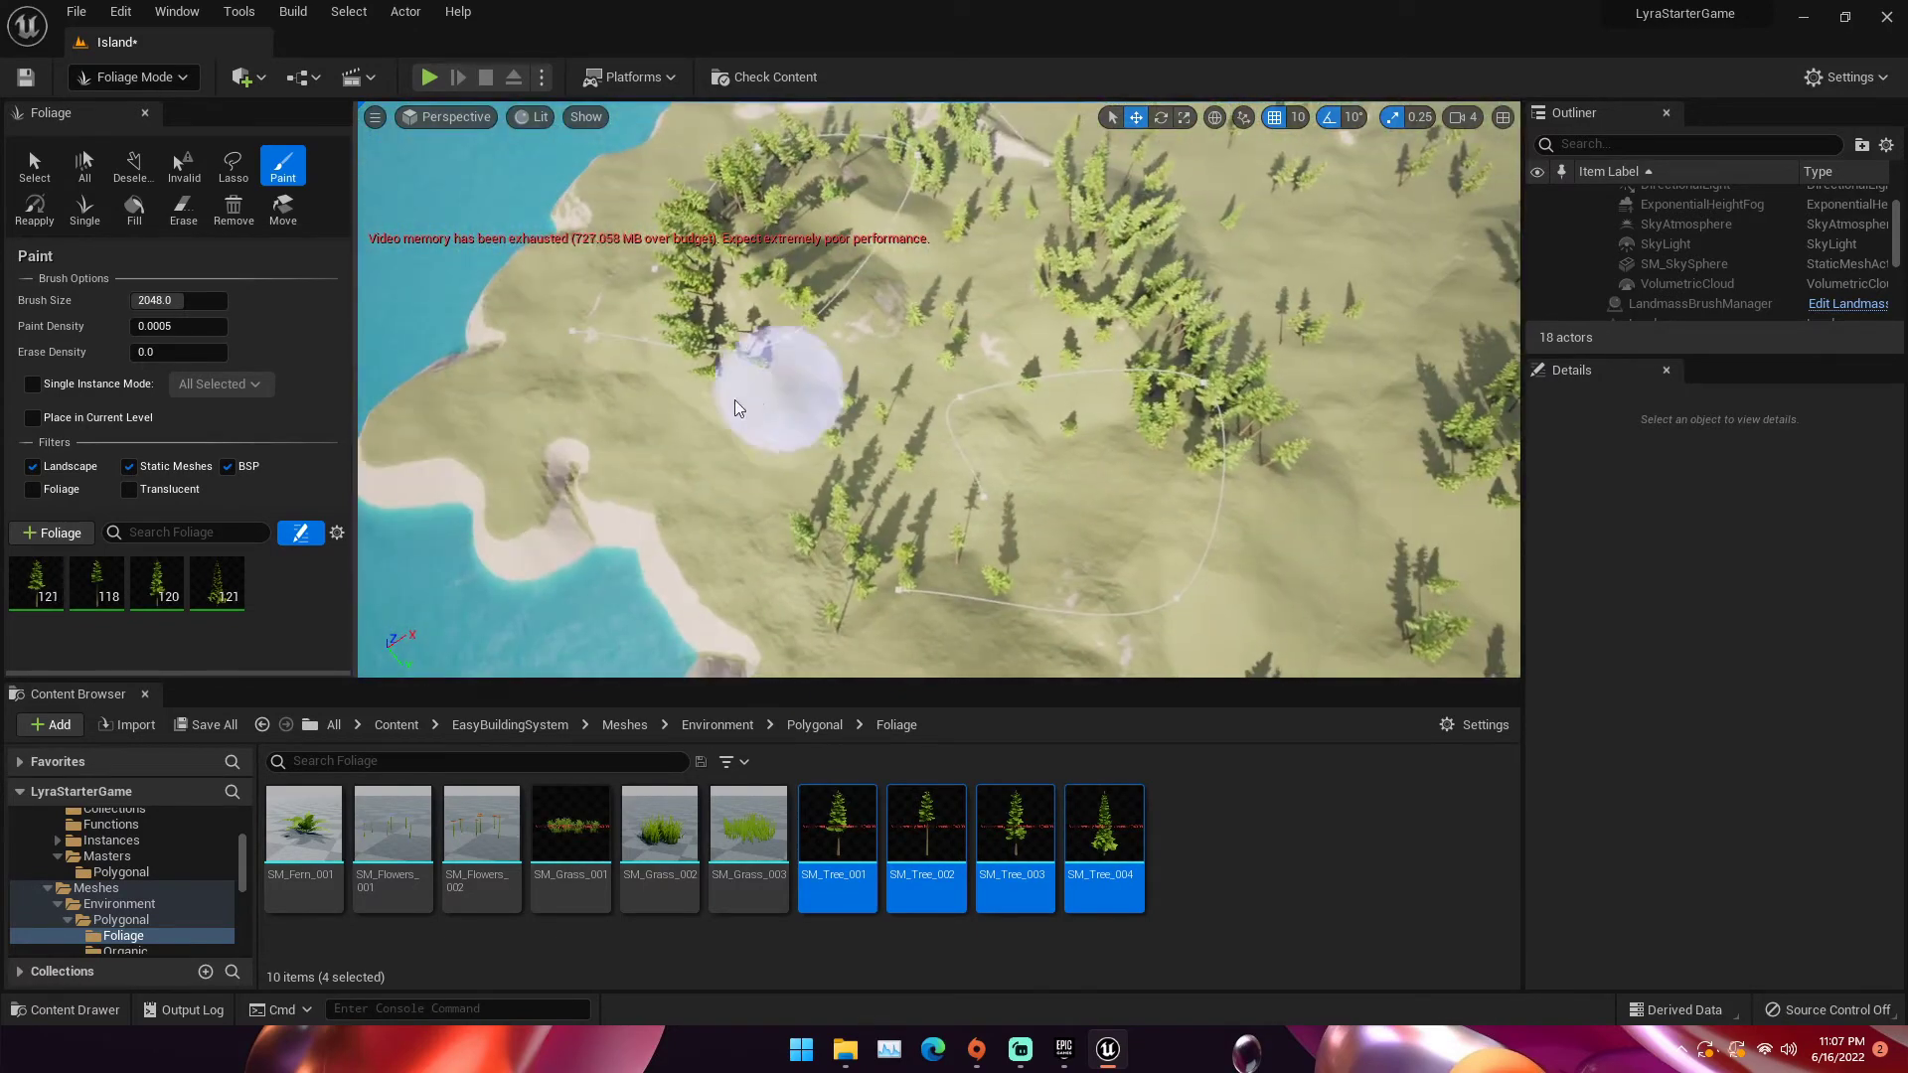
pyautogui.click(703, 511)
pyautogui.moveTo(703, 511); pyautogui.dragTo(646, 502, button='right')
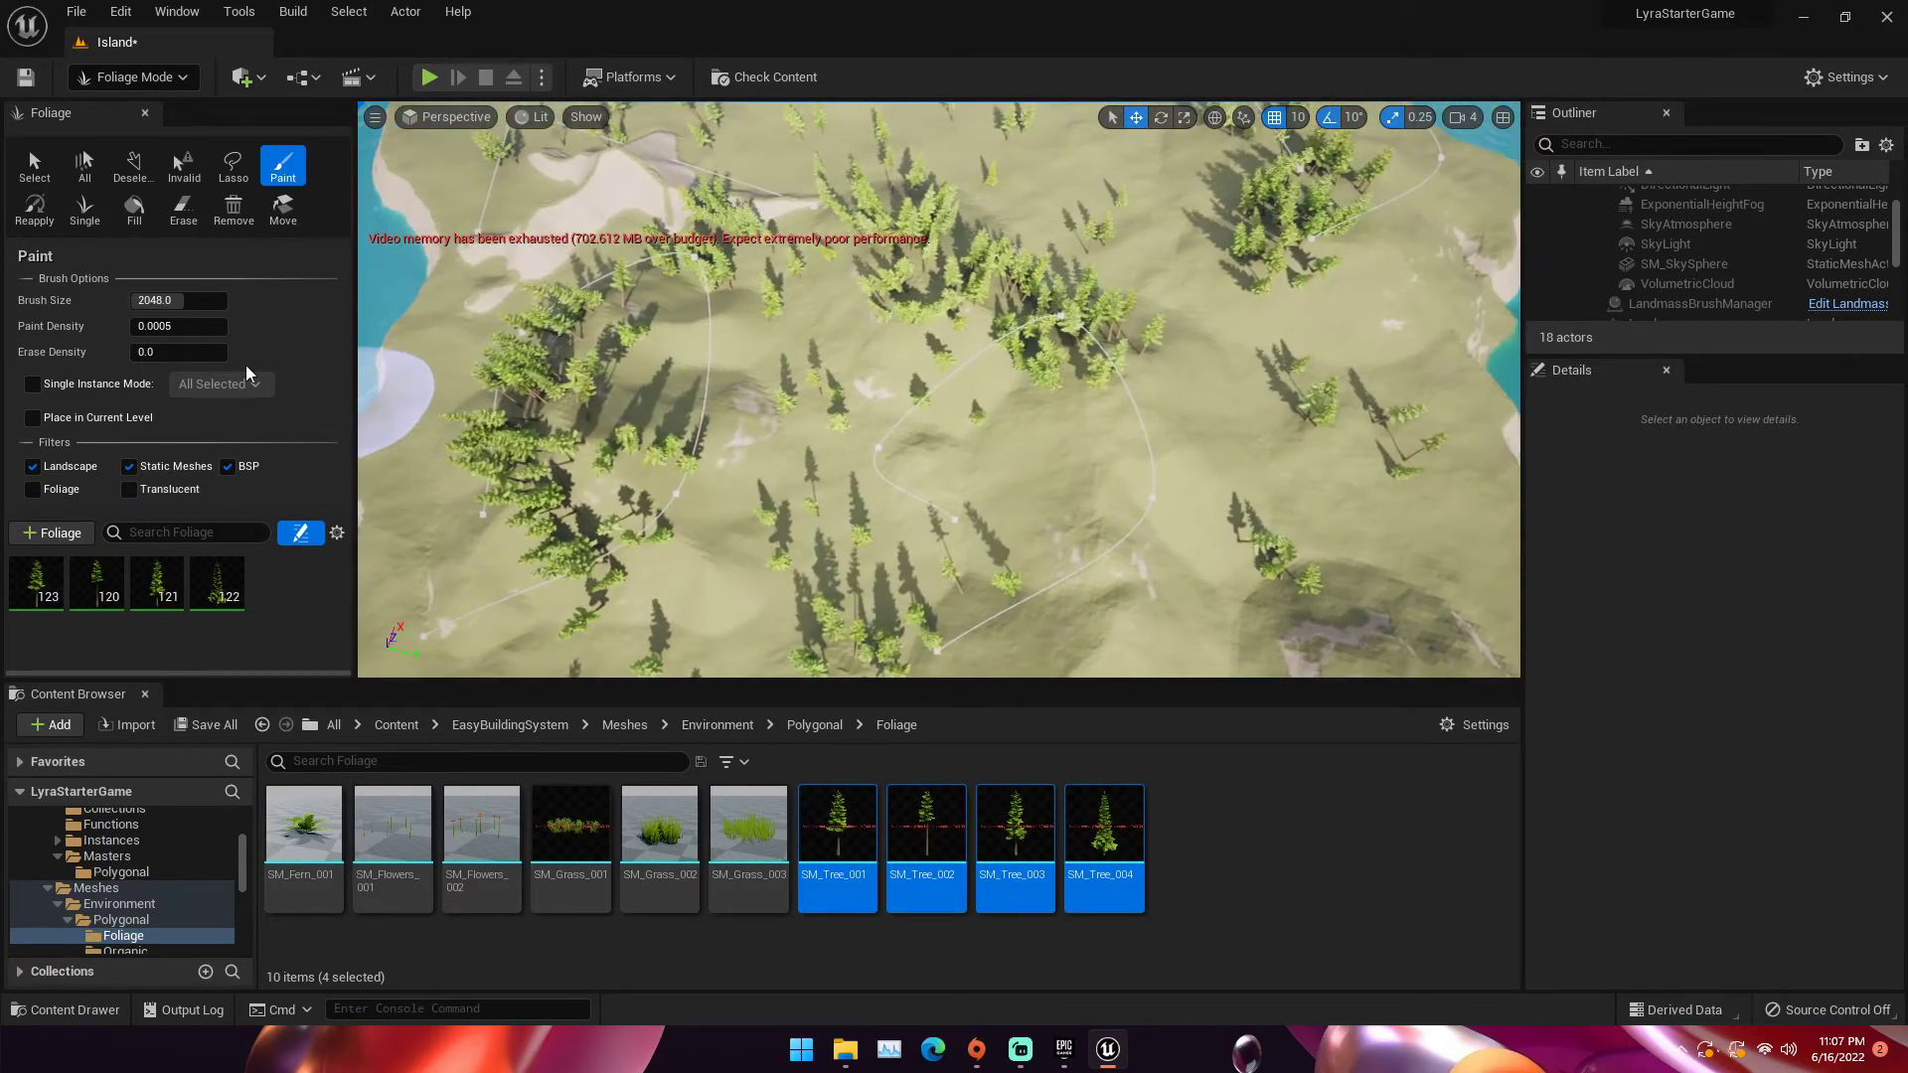
# Try painting trees on the bare hill inside the spline at a paint density of 0.001 and undo the stroke
pyautogui.click(159, 324)
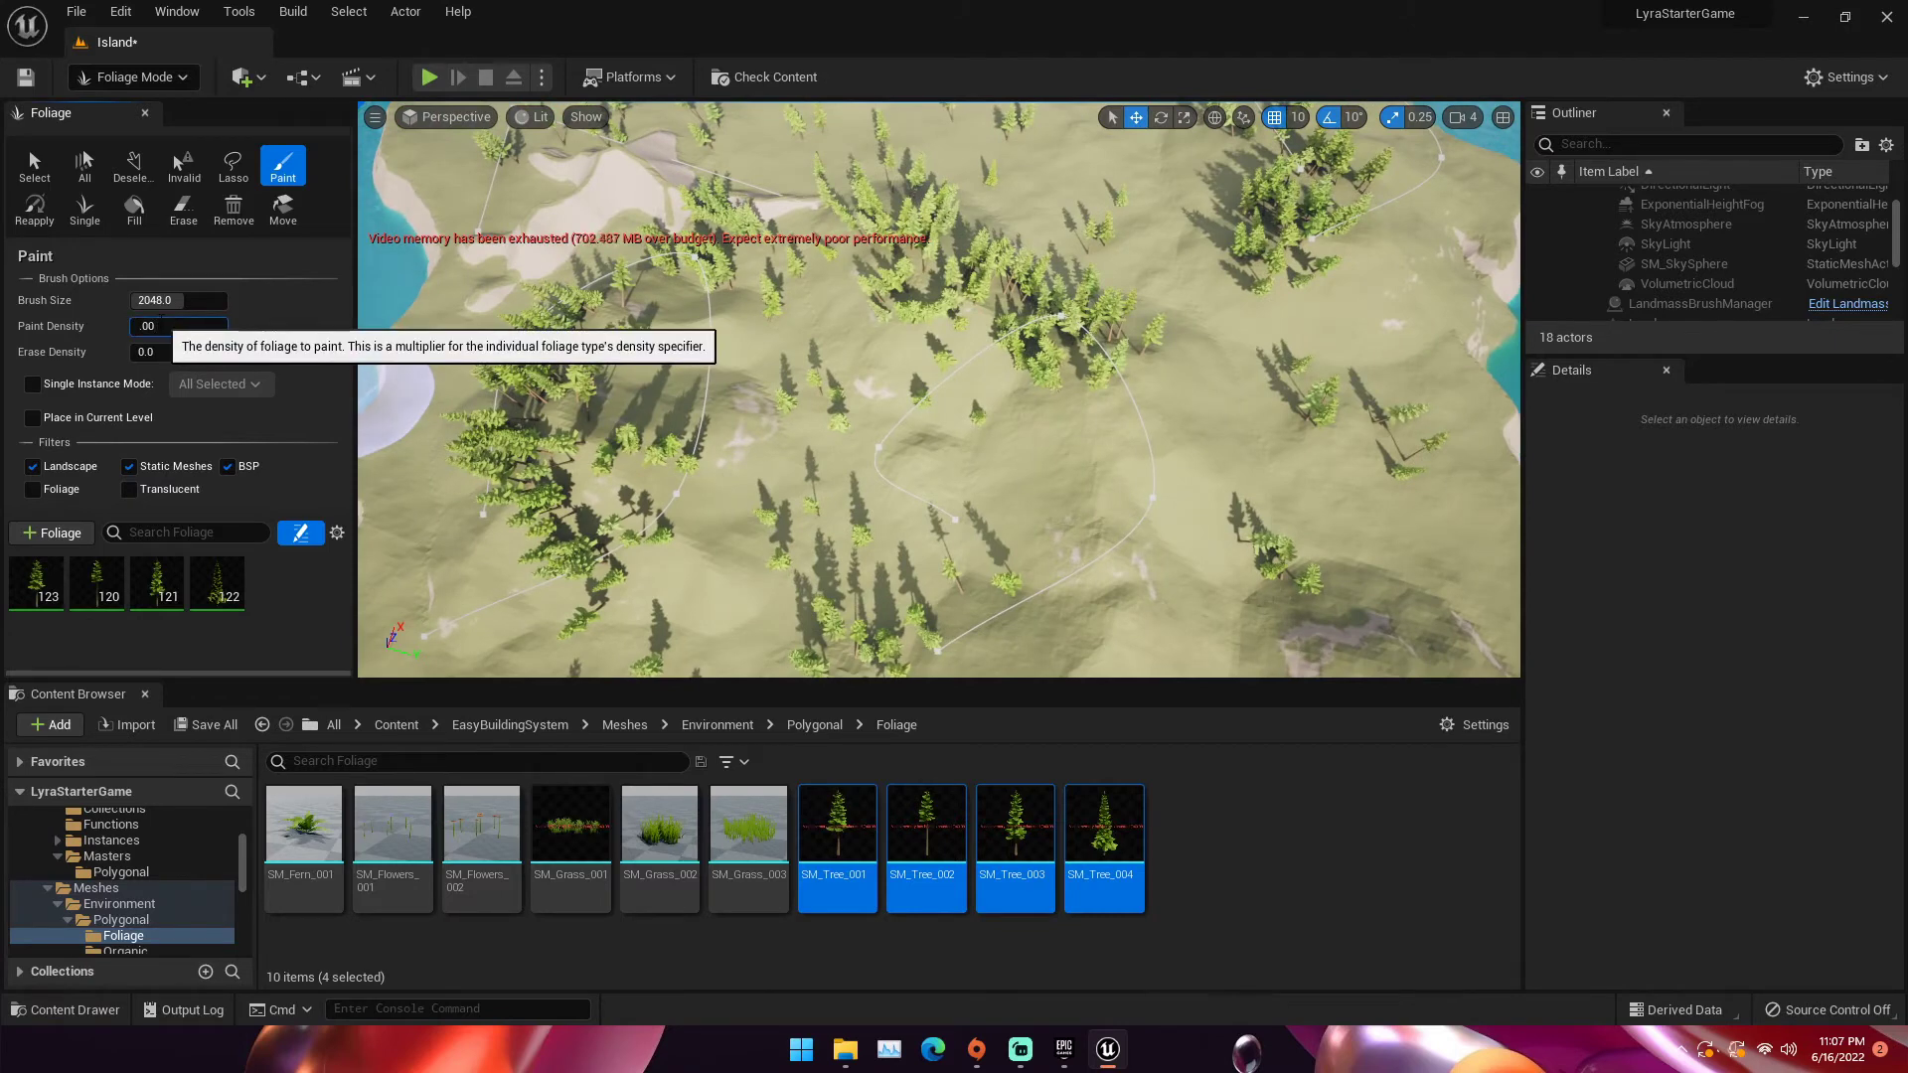
pyautogui.moveTo(858, 322); pyautogui.dragTo(934, 333, button='right')
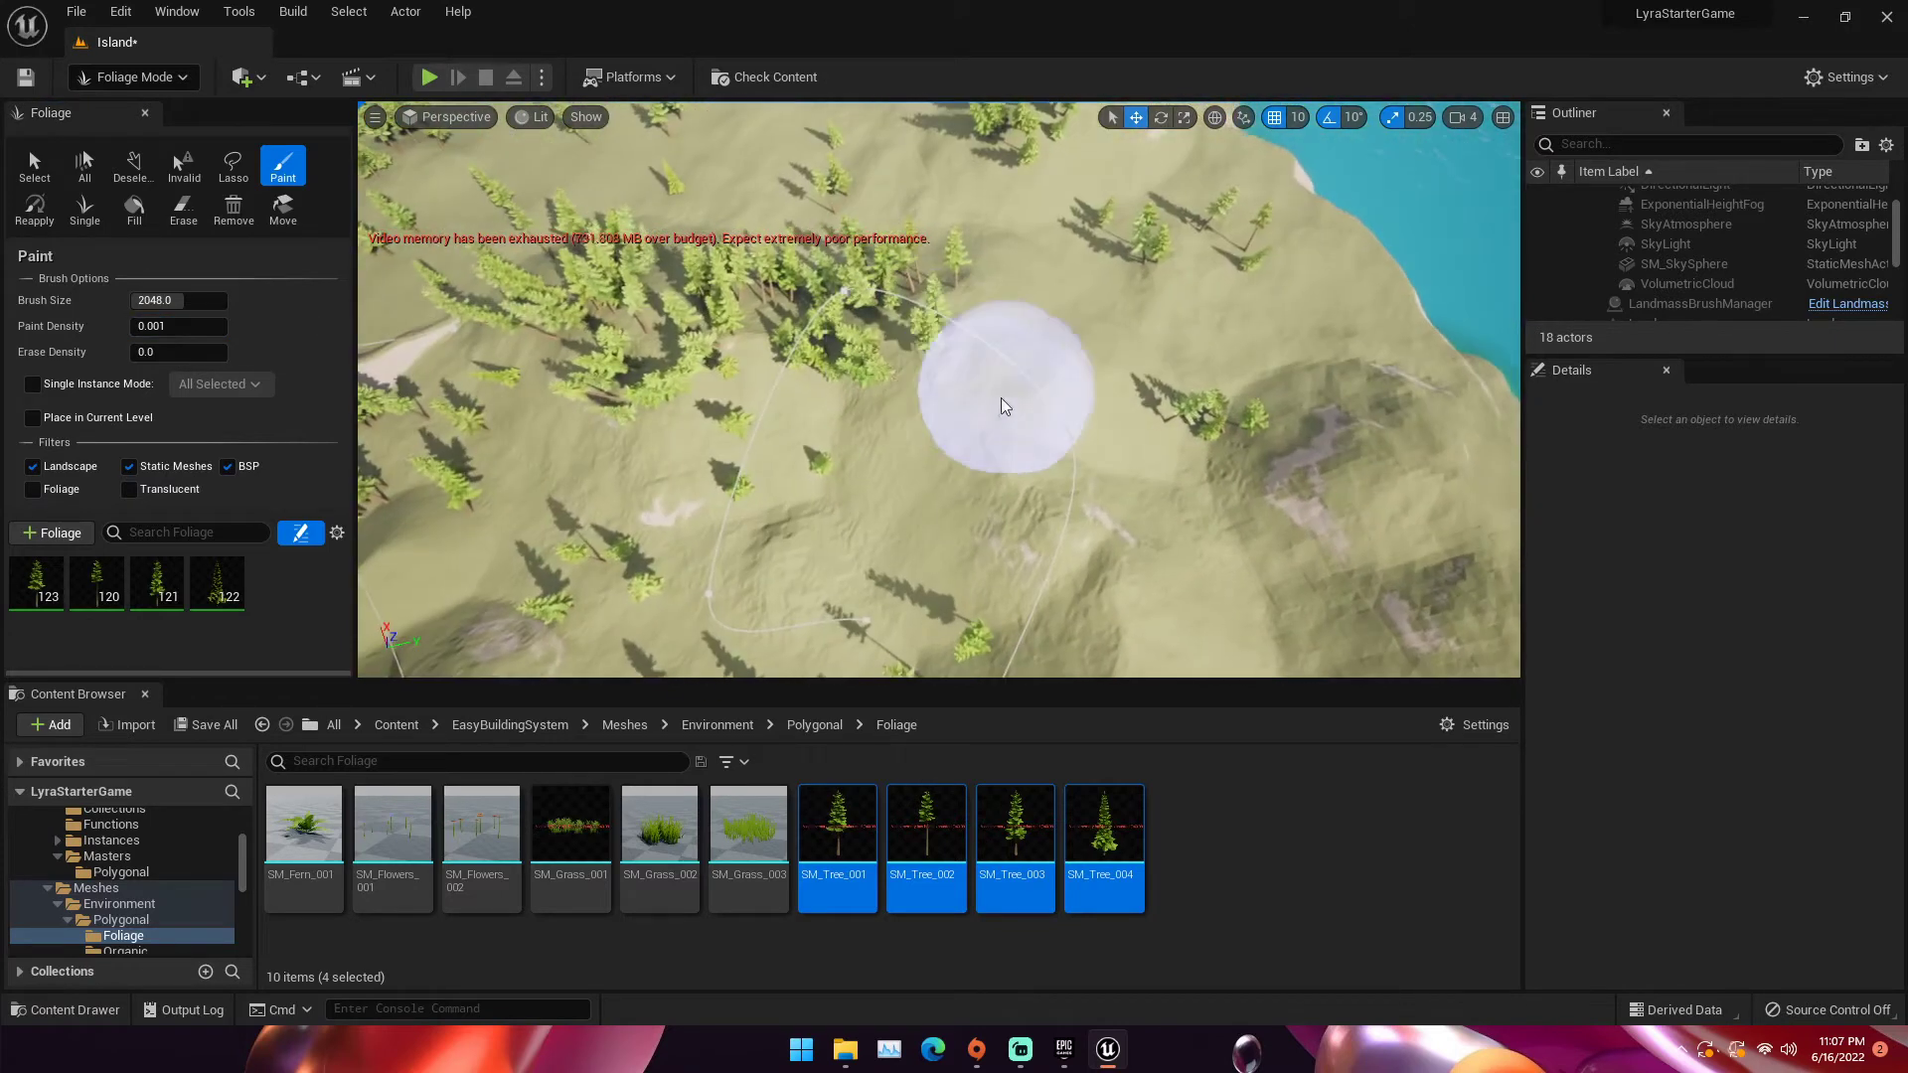
pyautogui.click(1003, 416)
pyautogui.hotkey('ctrl', 'z')
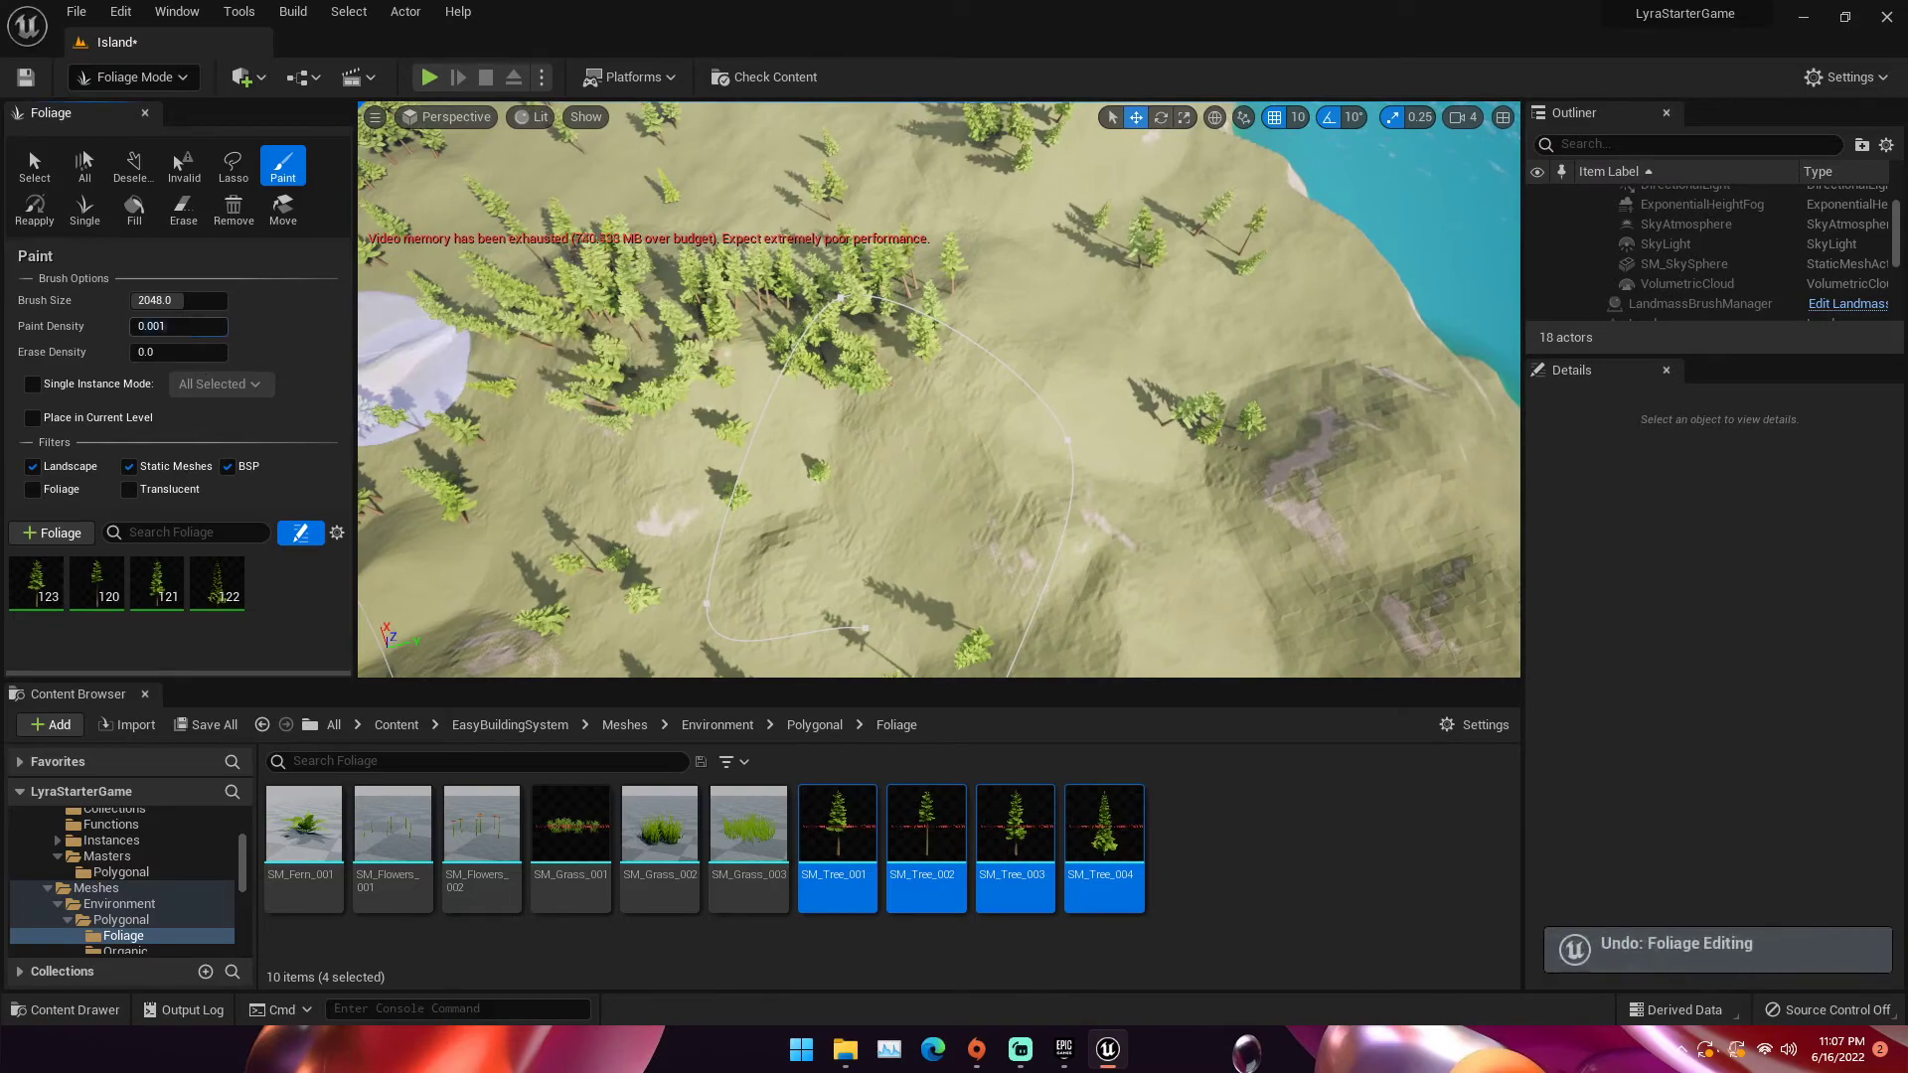
# Set the paint density to 0.003 and paint trees over the bare hill and the adjoining slope
pyautogui.click(199, 327)
pyautogui.write('0.003')
pyautogui.press('Return')
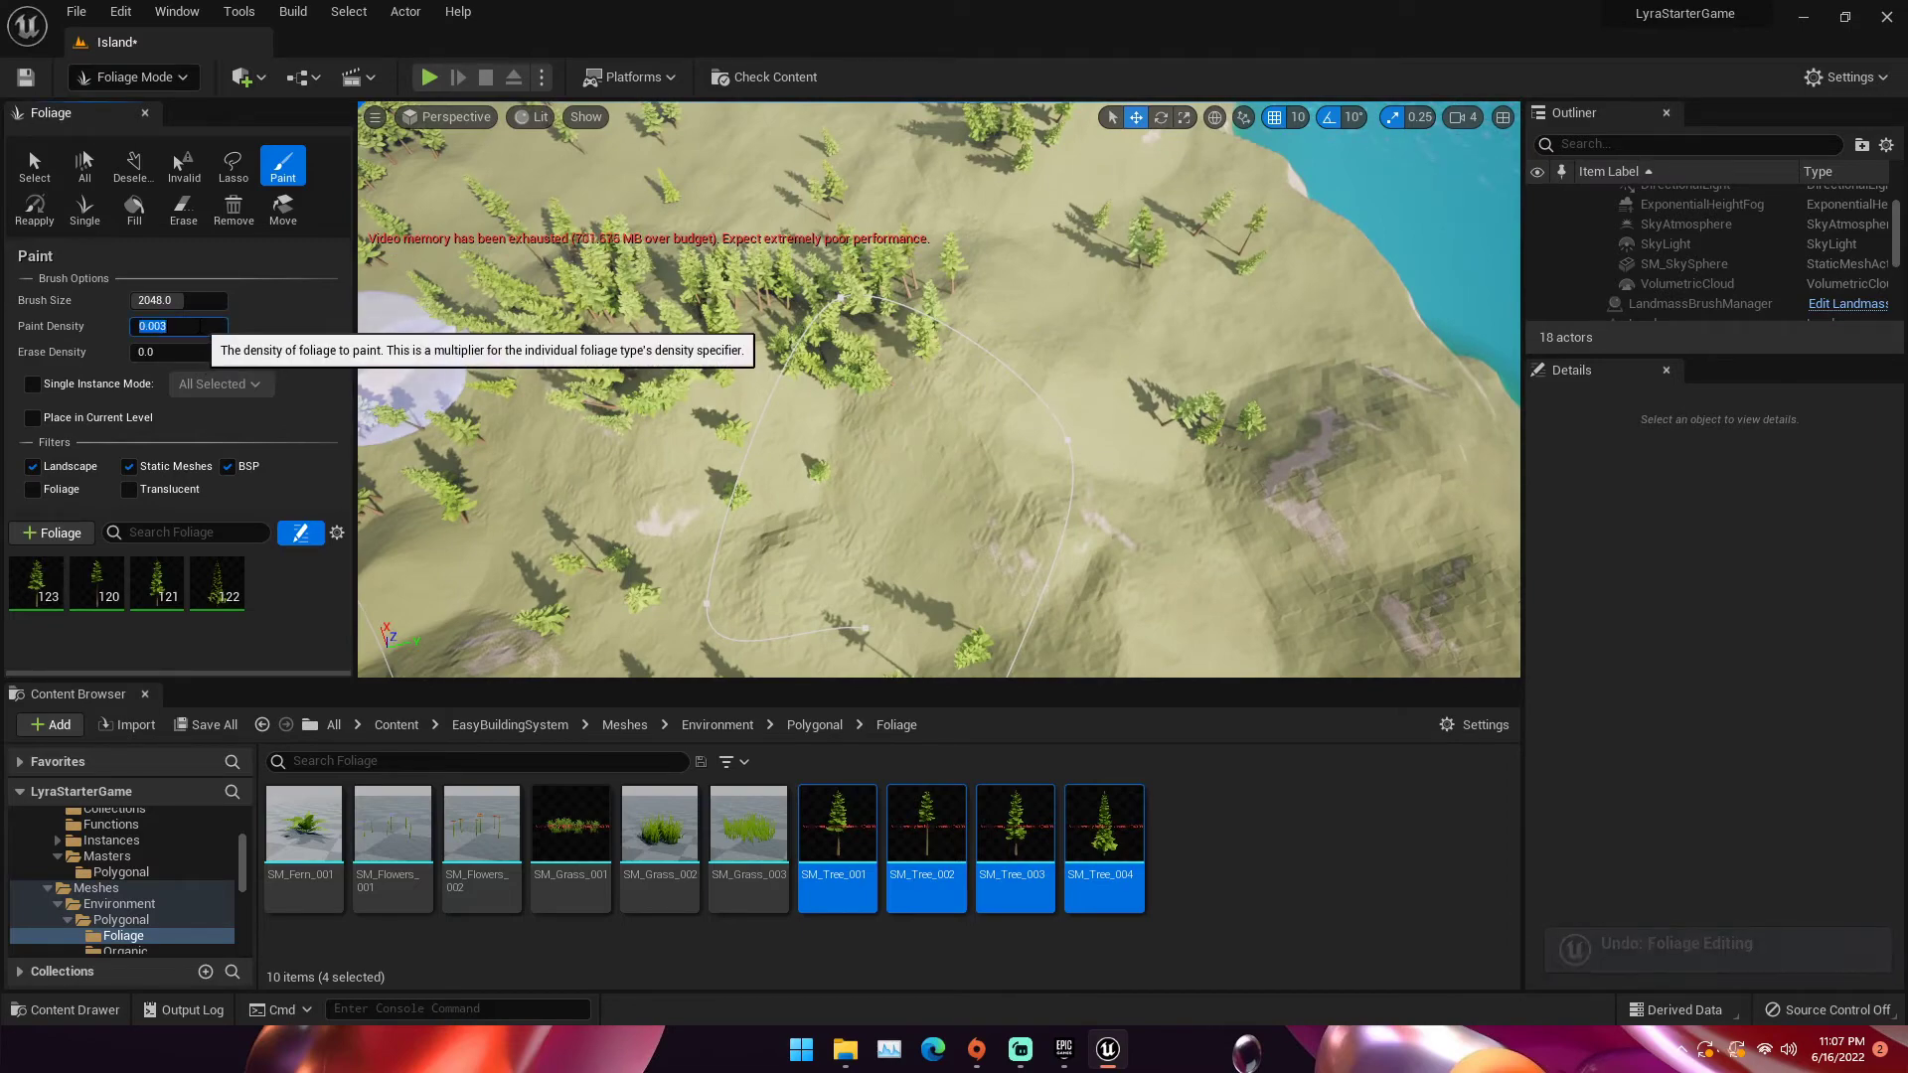
pyautogui.click(990, 420)
pyautogui.moveTo(1103, 383); pyautogui.dragTo(1361, 384, button='right')
pyautogui.moveTo(1103, 383); pyautogui.dragTo(1167, 375)
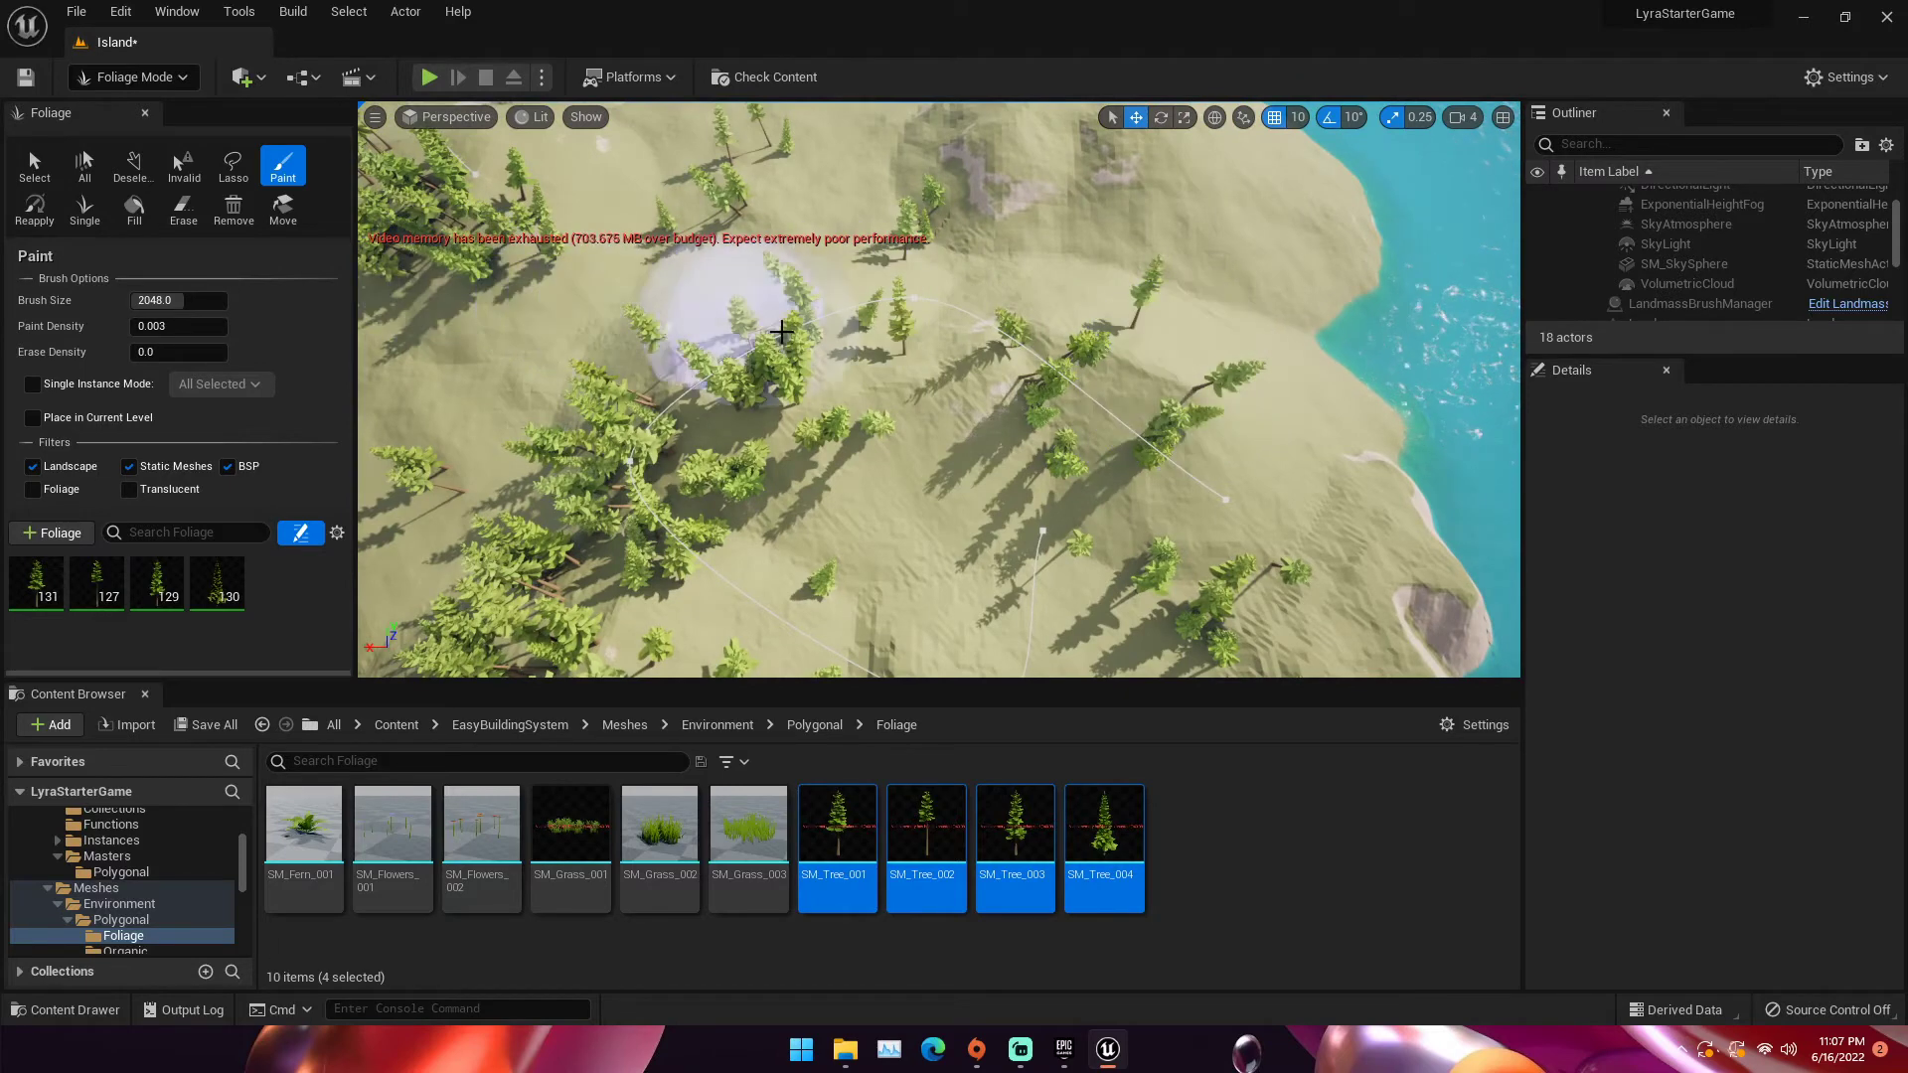
# Undo the last tree stroke, set the paint density to 0.005, and paint trees over the bare hill and the far coastal ridge
pyautogui.hotkey('ctrl', 'z')
pyautogui.click(201, 320)
pyautogui.write('0.005')
pyautogui.press('Return')
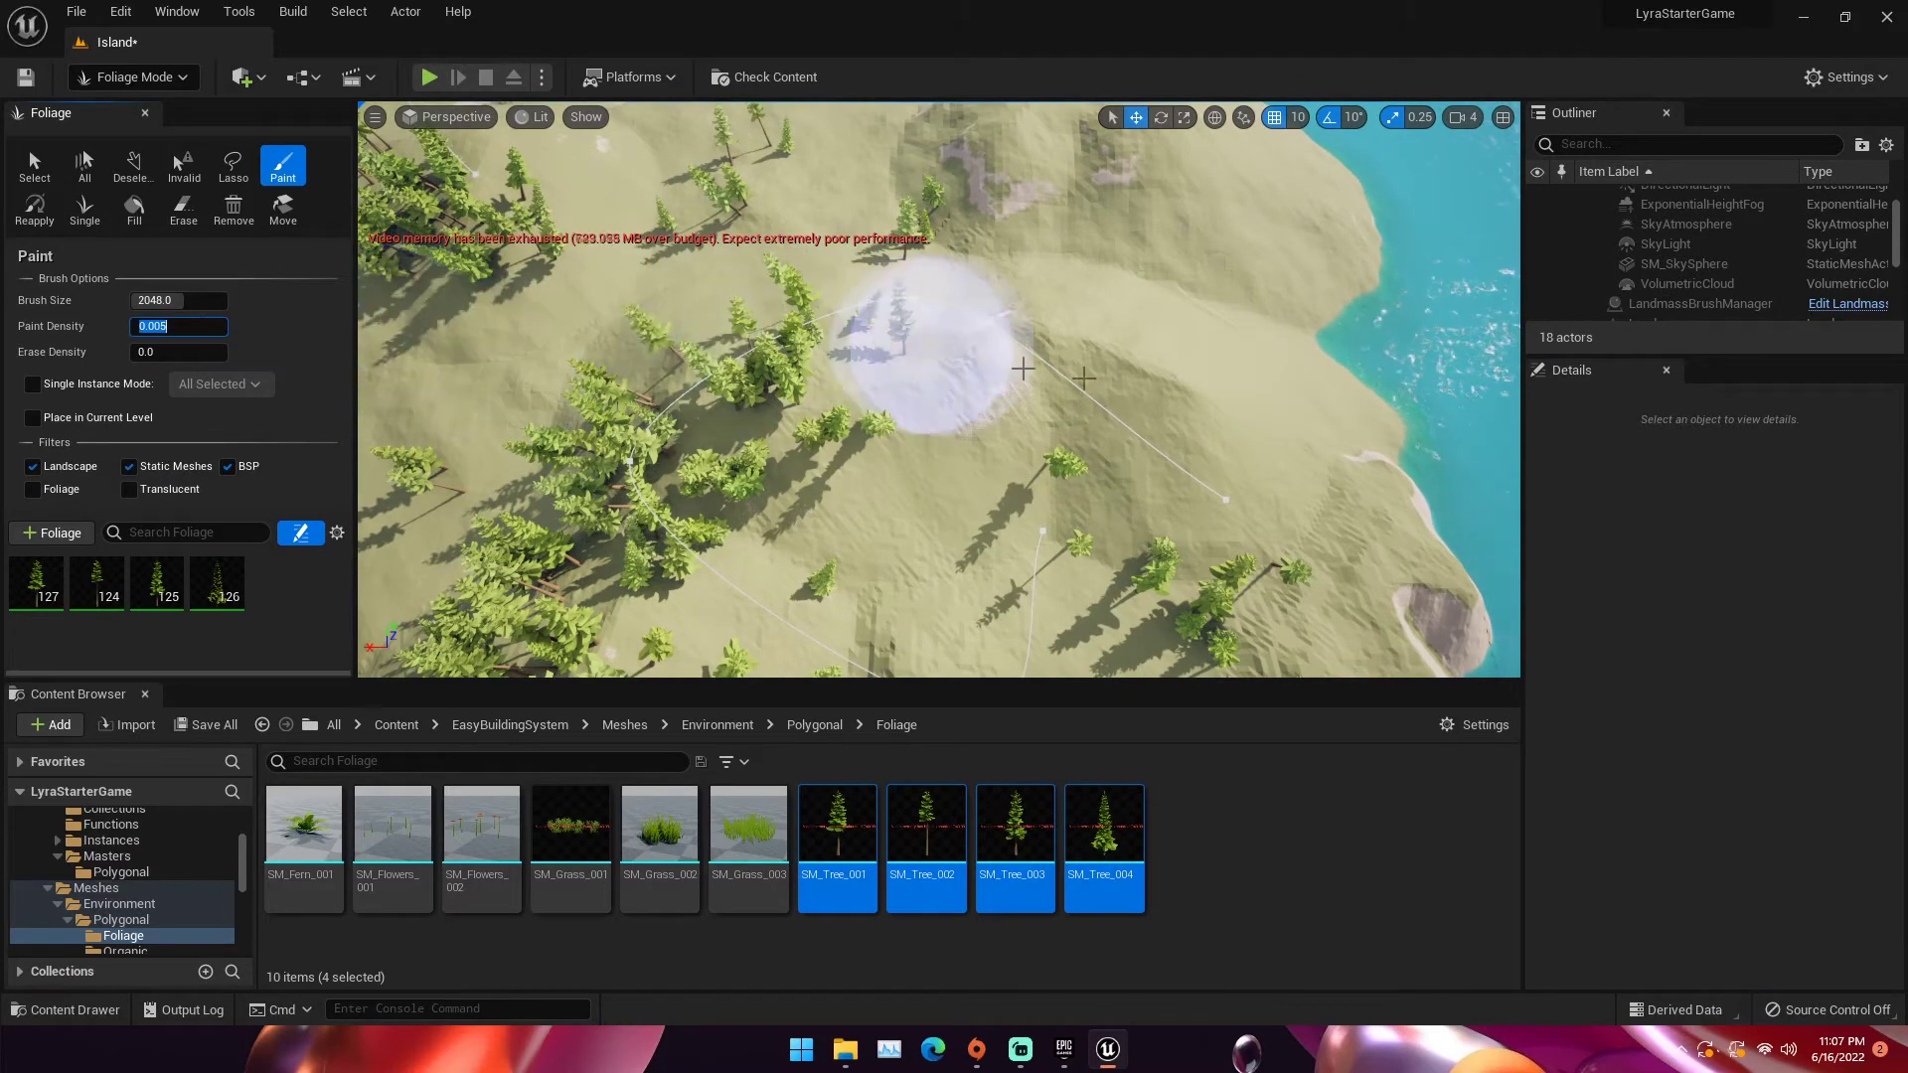
pyautogui.click(1126, 385)
pyautogui.moveTo(975, 340)
pyautogui.mouseDown(button='right')
pyautogui.moveTo(1037, 325)
pyautogui.moveTo(887, 348)
pyautogui.mouseUp(button='right')
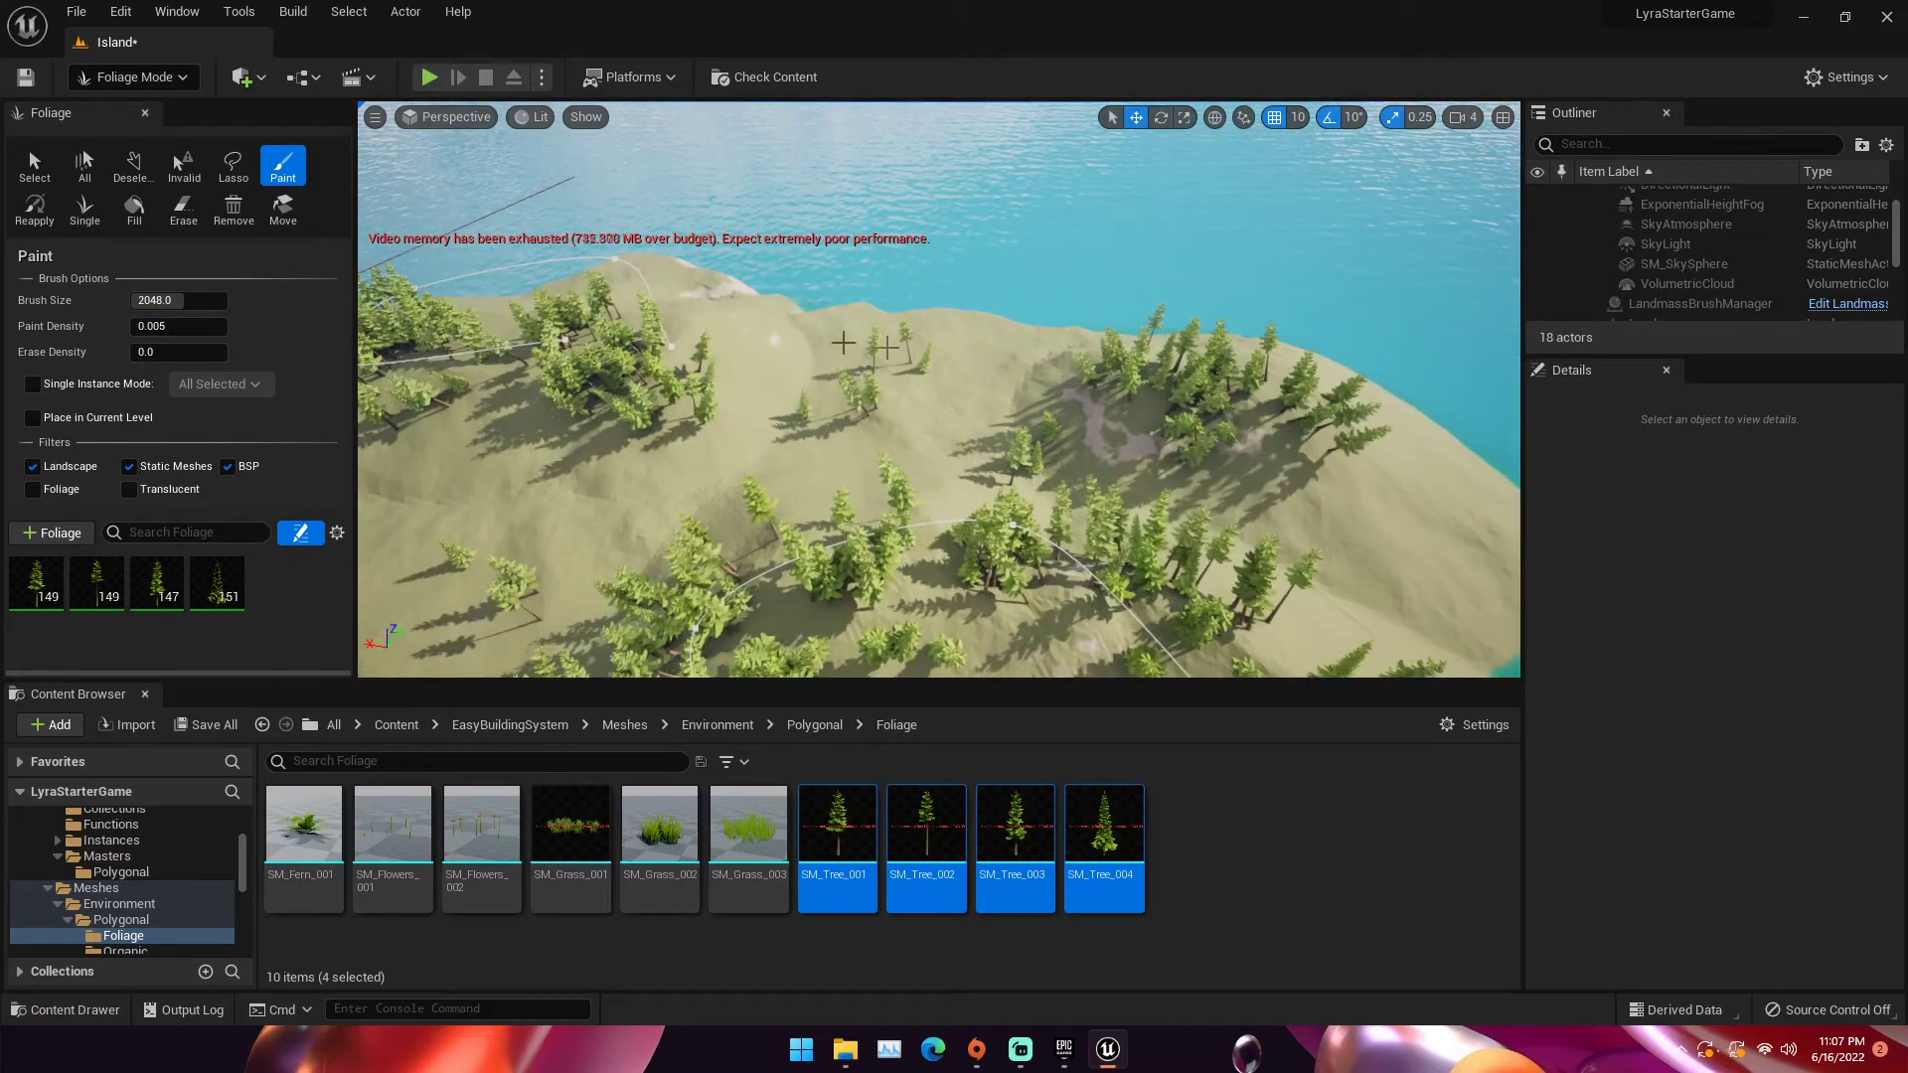
pyautogui.moveTo(831, 333); pyautogui.dragTo(973, 345)
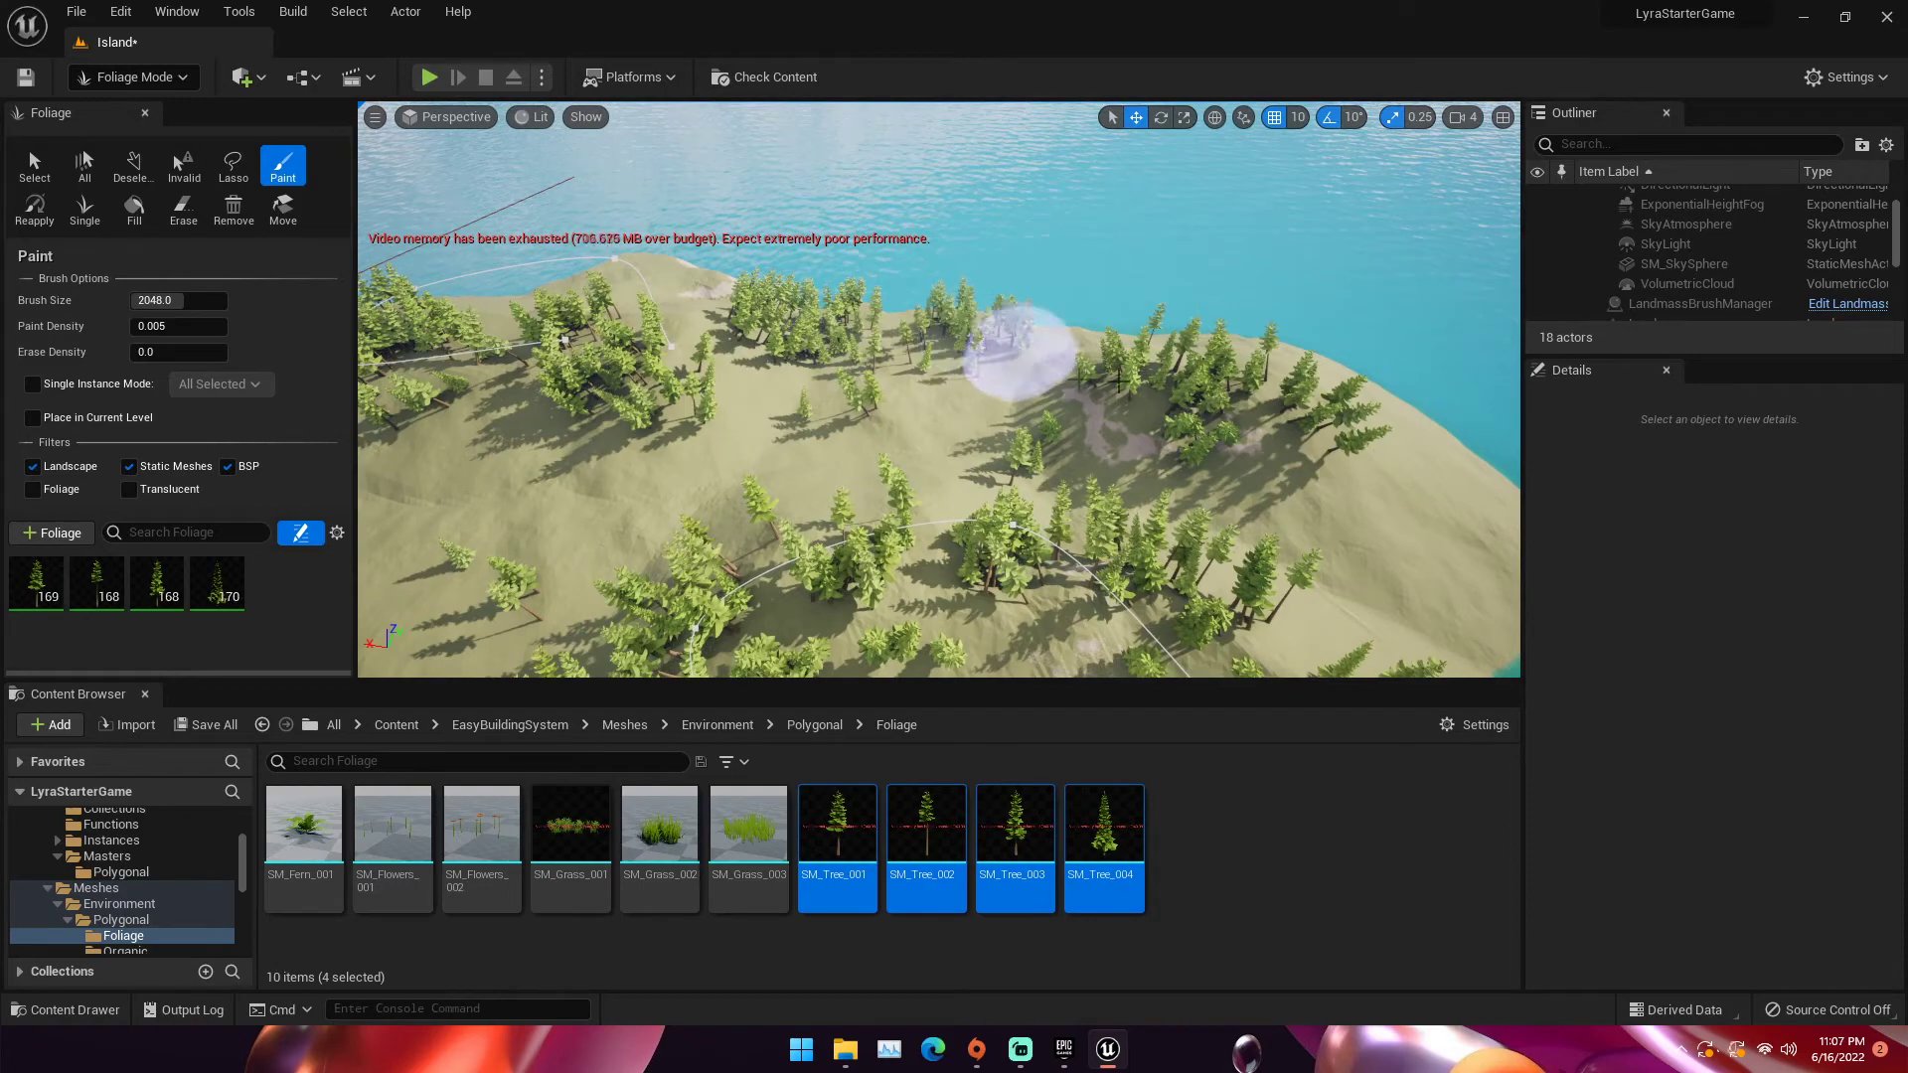
# Set the brush size to 512 and paint small groups of trees along the grassy strip beside the sandy, rocky hill
pyautogui.moveTo(1381, 482); pyautogui.dragTo(1463, 487, button='right')
pyautogui.moveTo(1191, 494); pyautogui.dragTo(924, 492, button='right')
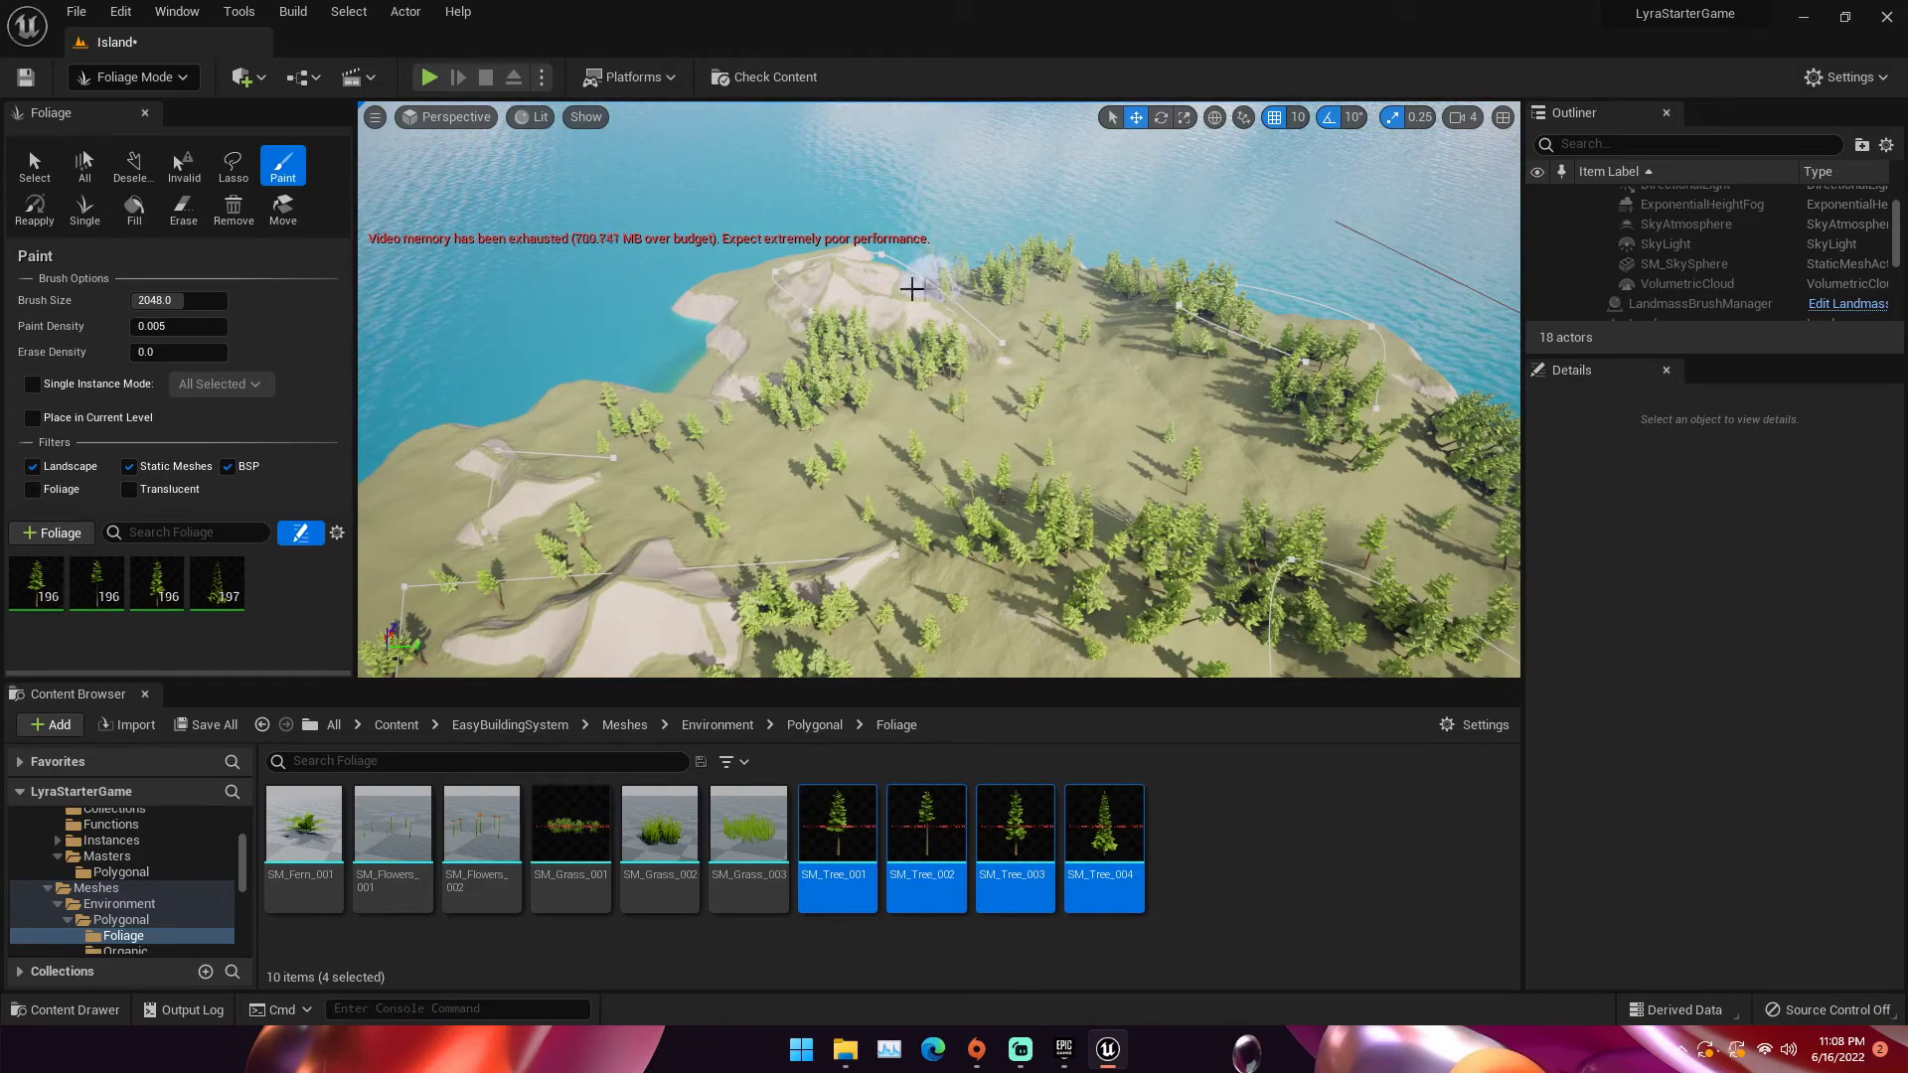
pyautogui.press('w')
pyautogui.moveTo(850, 277)
pyautogui.mouseDown(button='right')
pyautogui.moveTo(827, 246)
pyautogui.moveTo(846, 249)
pyautogui.moveTo(780, 246)
pyautogui.mouseUp(button='right')
pyautogui.click(189, 292)
pyautogui.write('512')
pyautogui.press('Return')
pyautogui.click(1082, 337)
pyautogui.moveTo(1081, 337)
pyautogui.mouseDown(button='right')
pyautogui.moveTo(1143, 377)
pyautogui.moveTo(1007, 378)
pyautogui.moveTo(1034, 353)
pyautogui.moveTo(1079, 360)
pyautogui.moveTo(992, 543)
pyautogui.mouseUp(button='right')
pyautogui.click(958, 348)
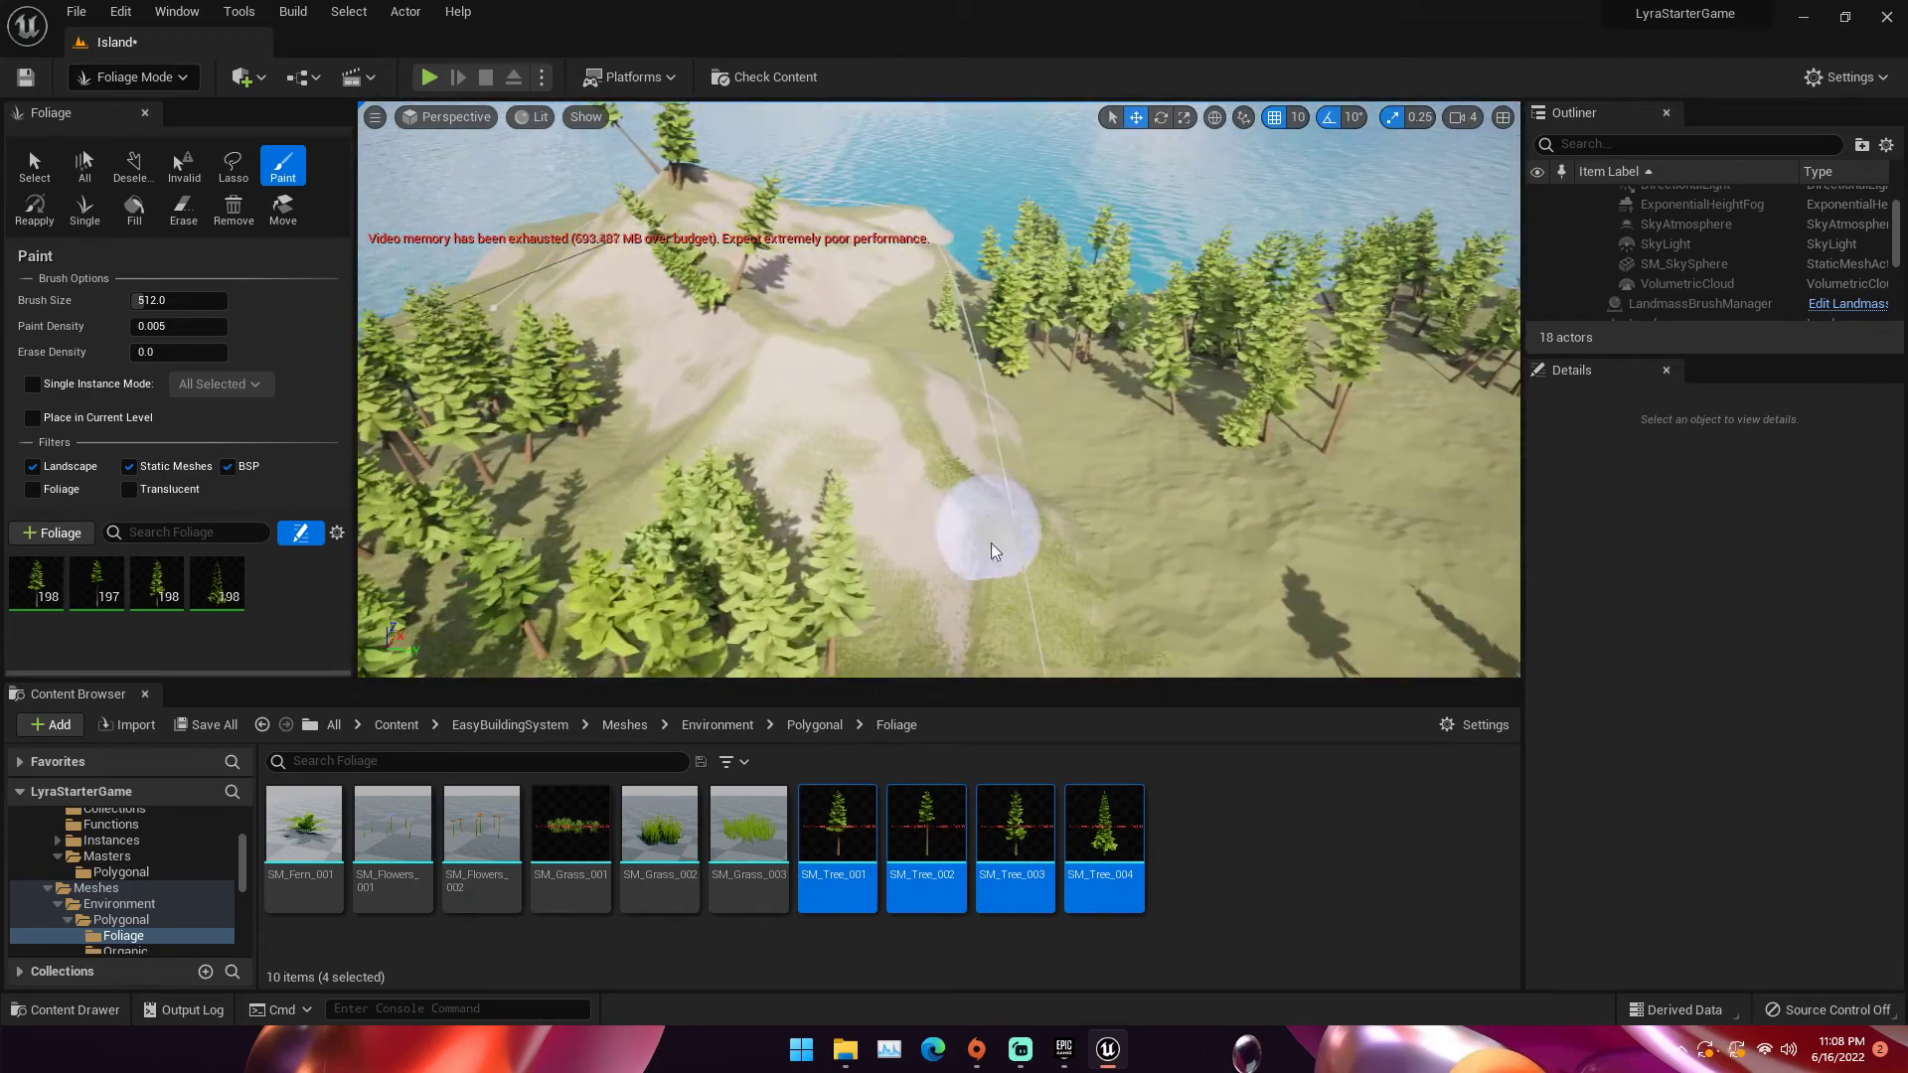
pyautogui.click(1007, 550)
pyautogui.click(1004, 619)
pyautogui.moveTo(1005, 618)
pyautogui.mouseDown(button='right')
pyautogui.moveTo(979, 537)
pyautogui.moveTo(1014, 521)
pyautogui.mouseUp(button='right')
# Try painting trees on the grassy ledge below the rocky peak at a brush size of 1024 and undo the stroke
pyautogui.moveTo(154, 316); pyautogui.dragTo(160, 301)
pyautogui.click(160, 301)
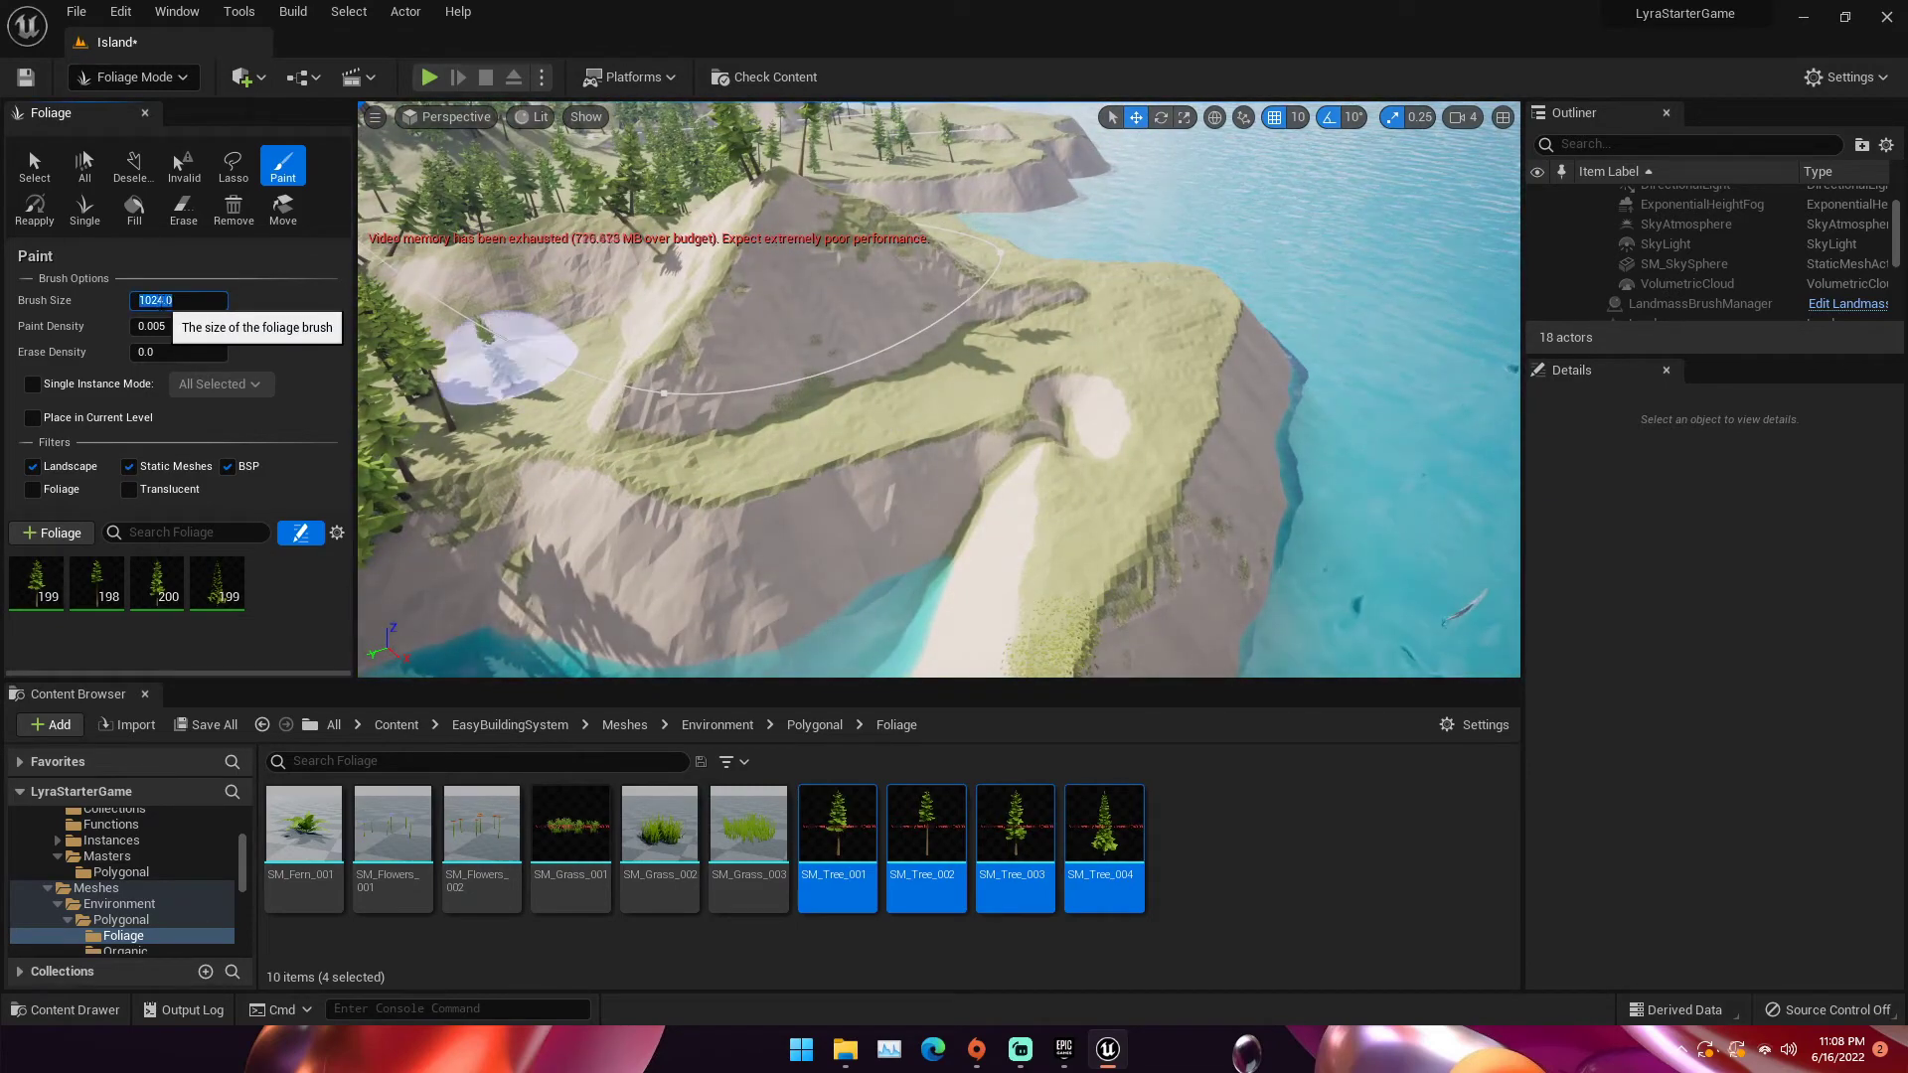
pyautogui.moveTo(809, 430); pyautogui.dragTo(996, 371)
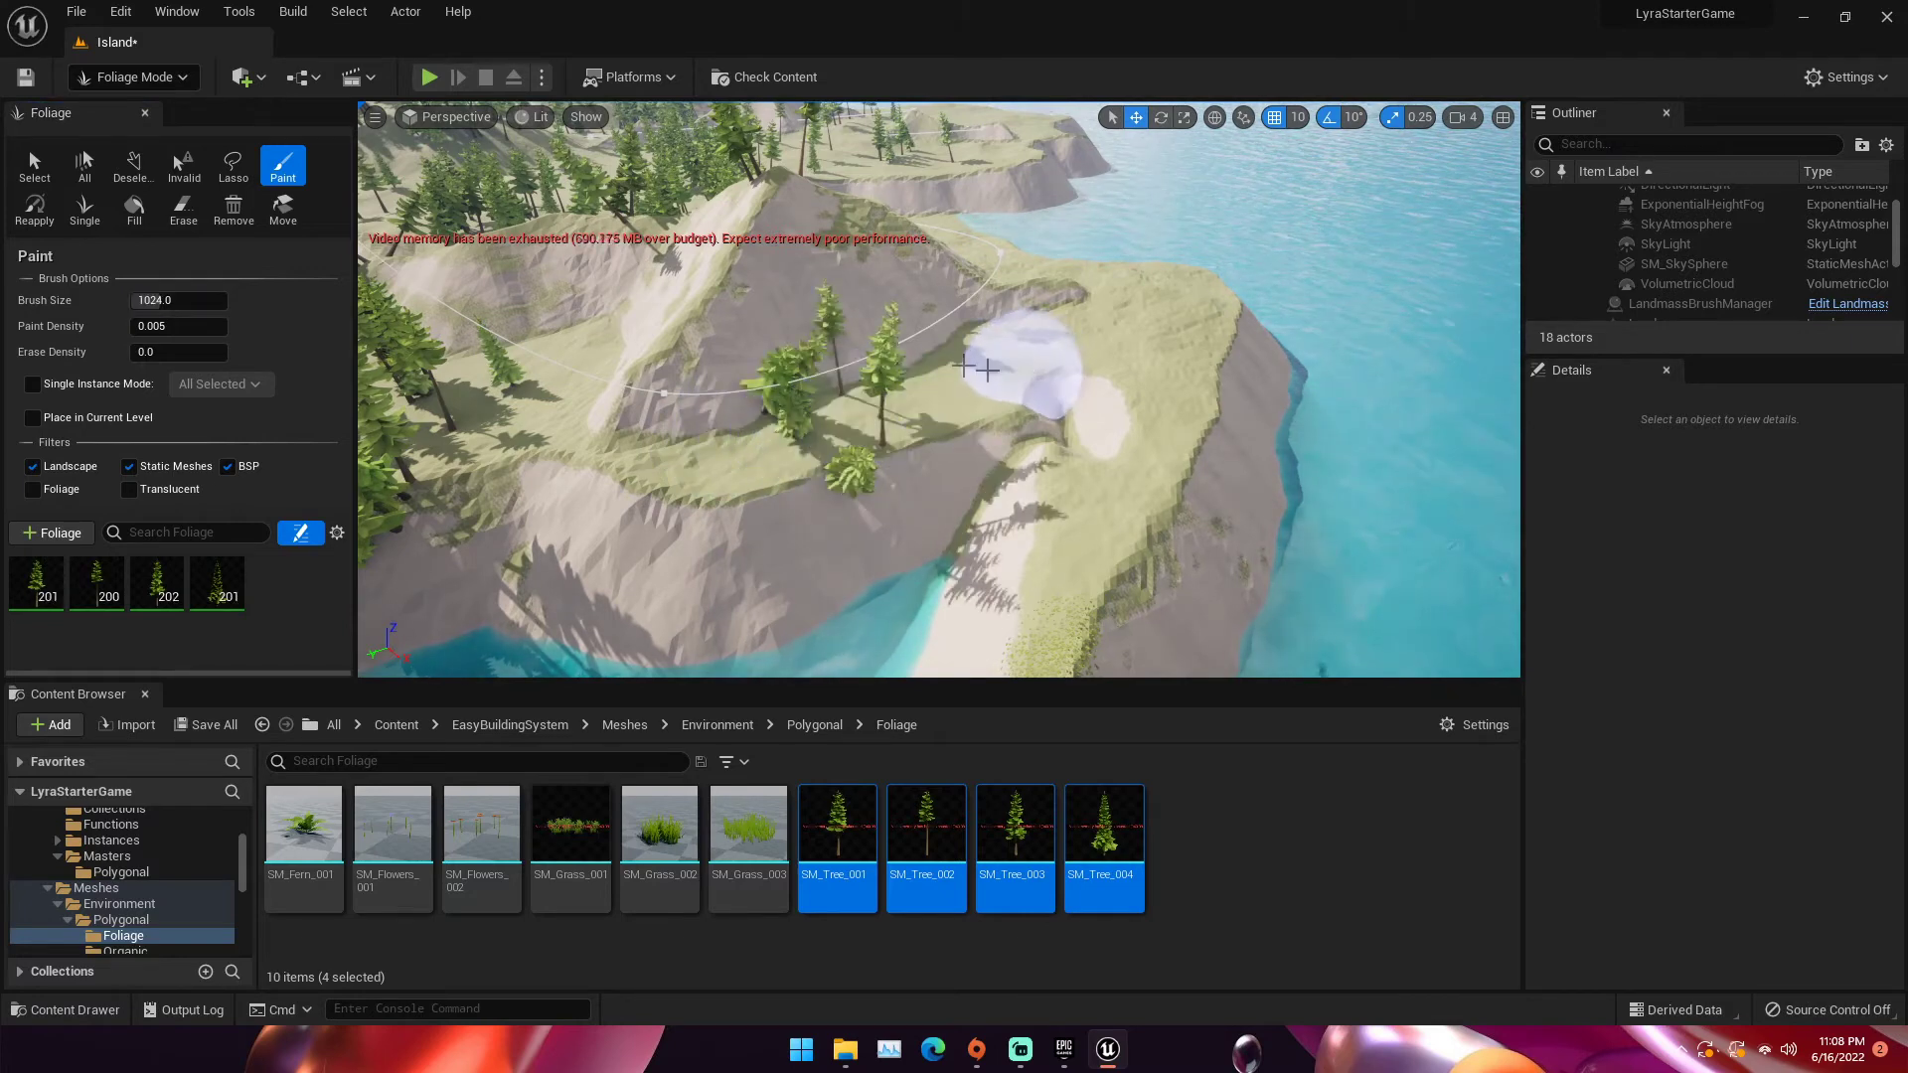
pyautogui.hotkey('ctrl', 'z')
# Set the brush size to 512 and paint small tree groups along the ledge and around the sandy path on the cliff headland
pyautogui.click(188, 292)
pyautogui.write('512')
pyautogui.press('Return')
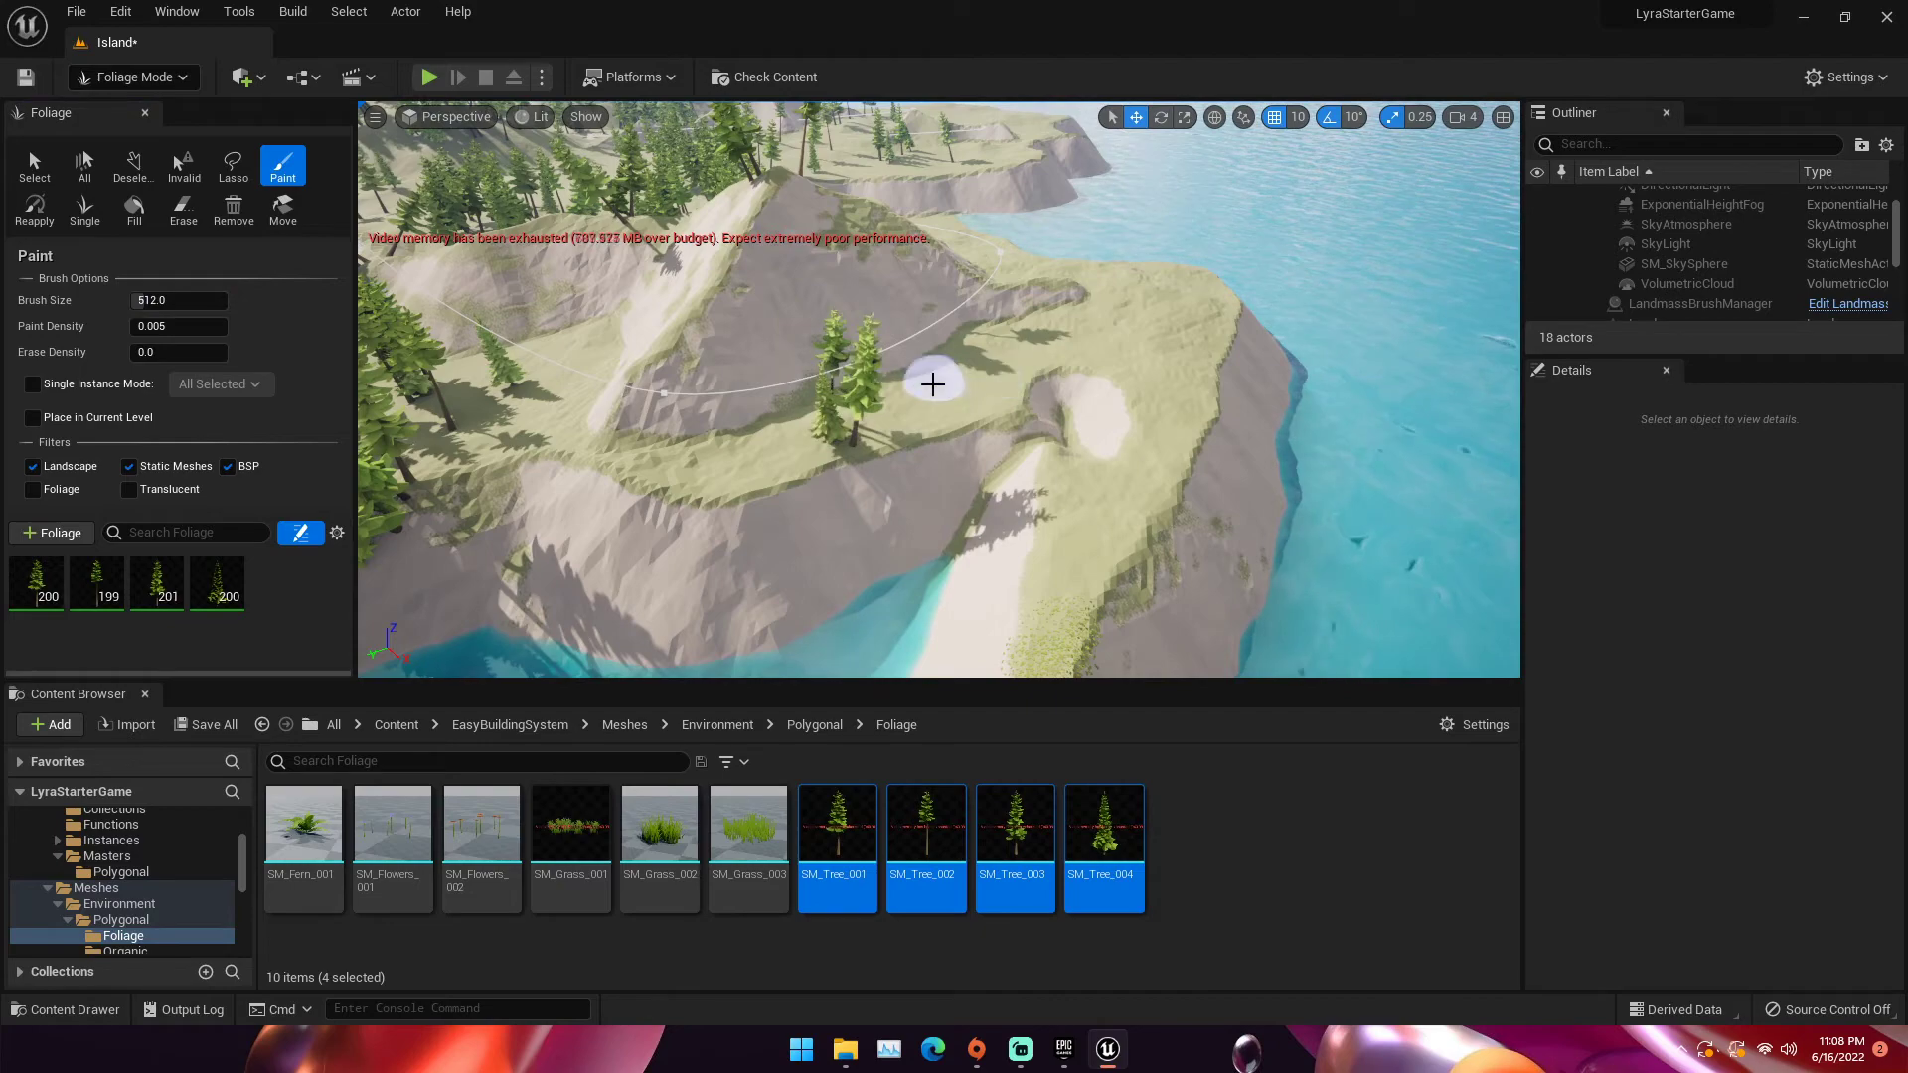
pyautogui.moveTo(1068, 540); pyautogui.dragTo(1142, 465)
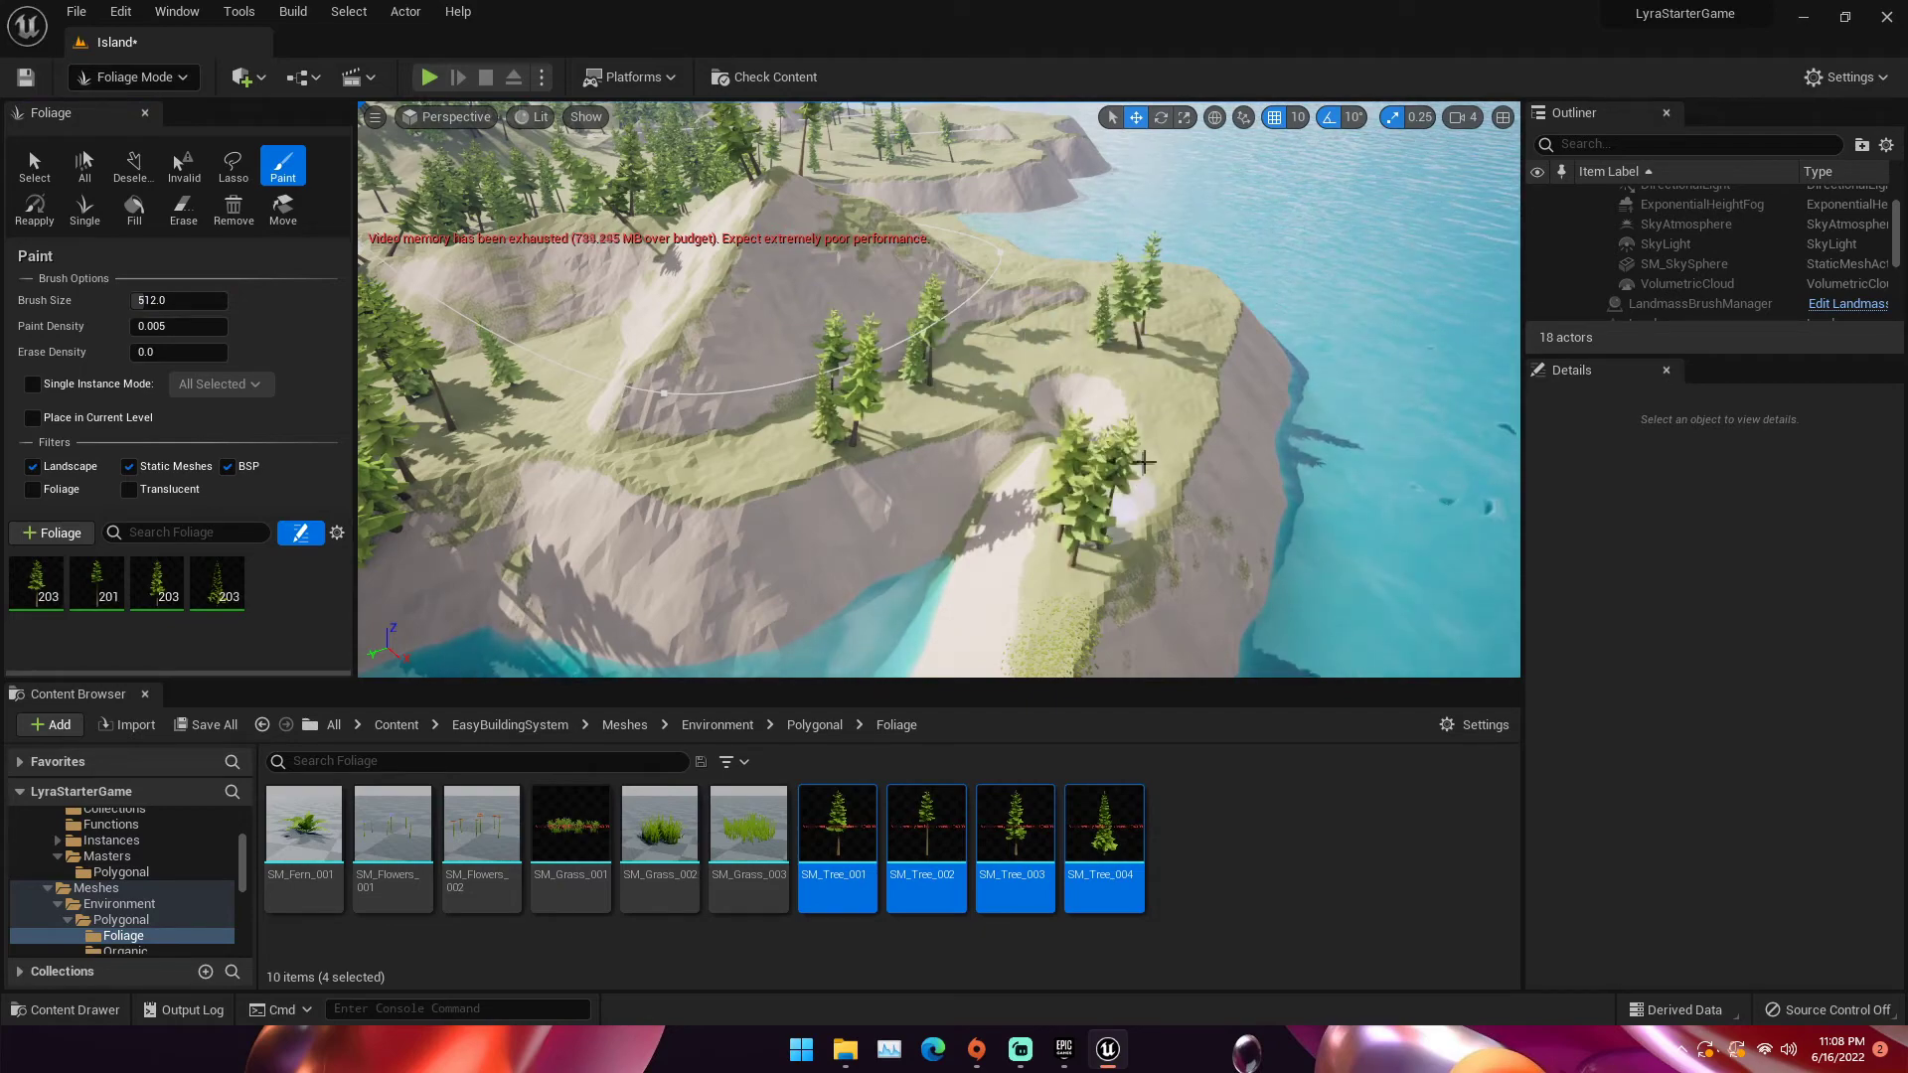
pyautogui.click(1009, 262)
# Set the brush size to 1024 and paint trees over the bare grassy headland above the cliffs, undoing an unwanted stroke
pyautogui.moveTo(1009, 261)
pyautogui.mouseDown(button='right')
pyautogui.moveTo(974, 199)
pyautogui.moveTo(894, 169)
pyautogui.moveTo(815, 159)
pyautogui.moveTo(756, 189)
pyautogui.moveTo(992, 352)
pyautogui.mouseUp(button='right')
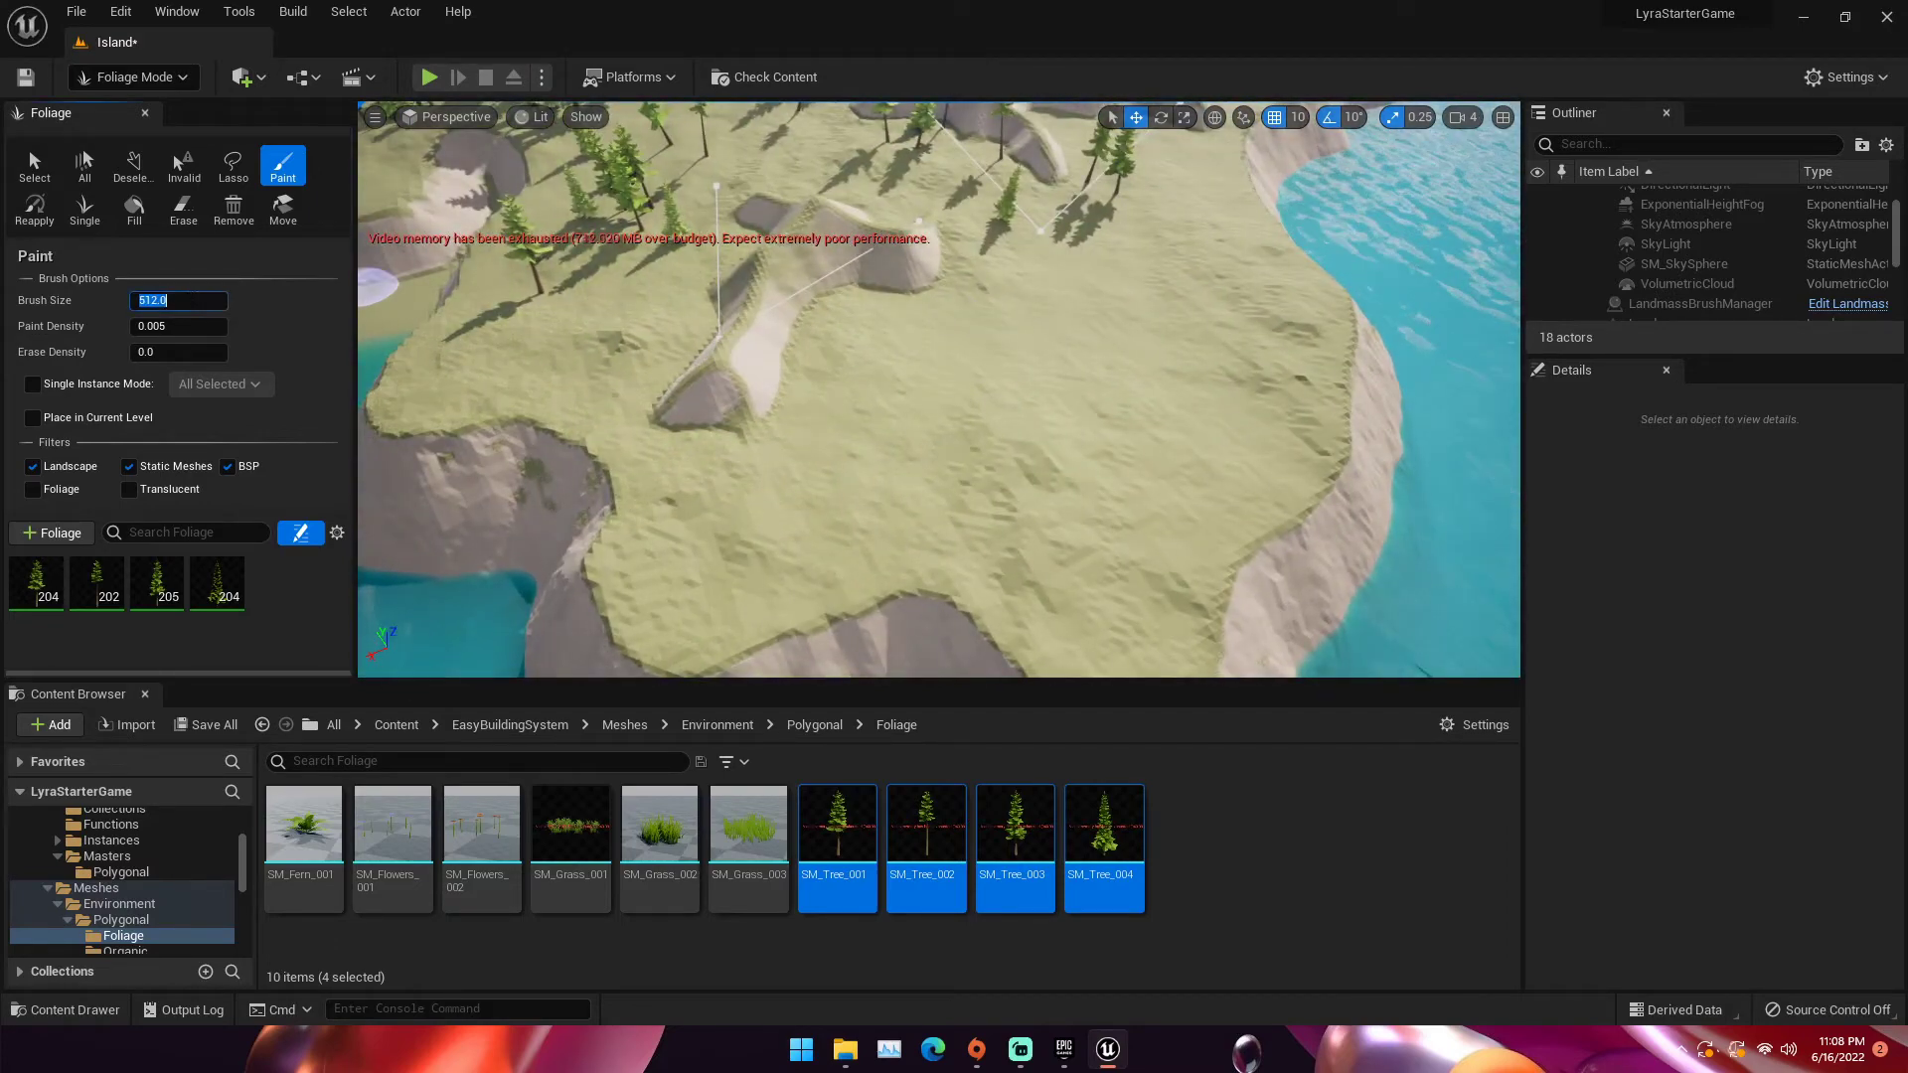
pyautogui.moveTo(822, 404)
pyautogui.mouseDown()
pyautogui.moveTo(831, 447)
pyautogui.moveTo(681, 553)
pyautogui.moveTo(676, 606)
pyautogui.mouseUp()
pyautogui.moveTo(994, 552)
pyautogui.mouseDown()
pyautogui.moveTo(1141, 501)
pyautogui.moveTo(1183, 460)
pyautogui.mouseUp()
pyautogui.hotkey('ctrl', 'z')
pyautogui.moveTo(1009, 545)
pyautogui.mouseDown()
pyautogui.moveTo(1146, 408)
pyautogui.moveTo(1153, 427)
pyautogui.moveTo(1269, 332)
pyautogui.moveTo(1228, 451)
pyautogui.moveTo(1167, 517)
pyautogui.moveTo(1029, 512)
pyautogui.moveTo(1037, 346)
pyautogui.mouseUp()
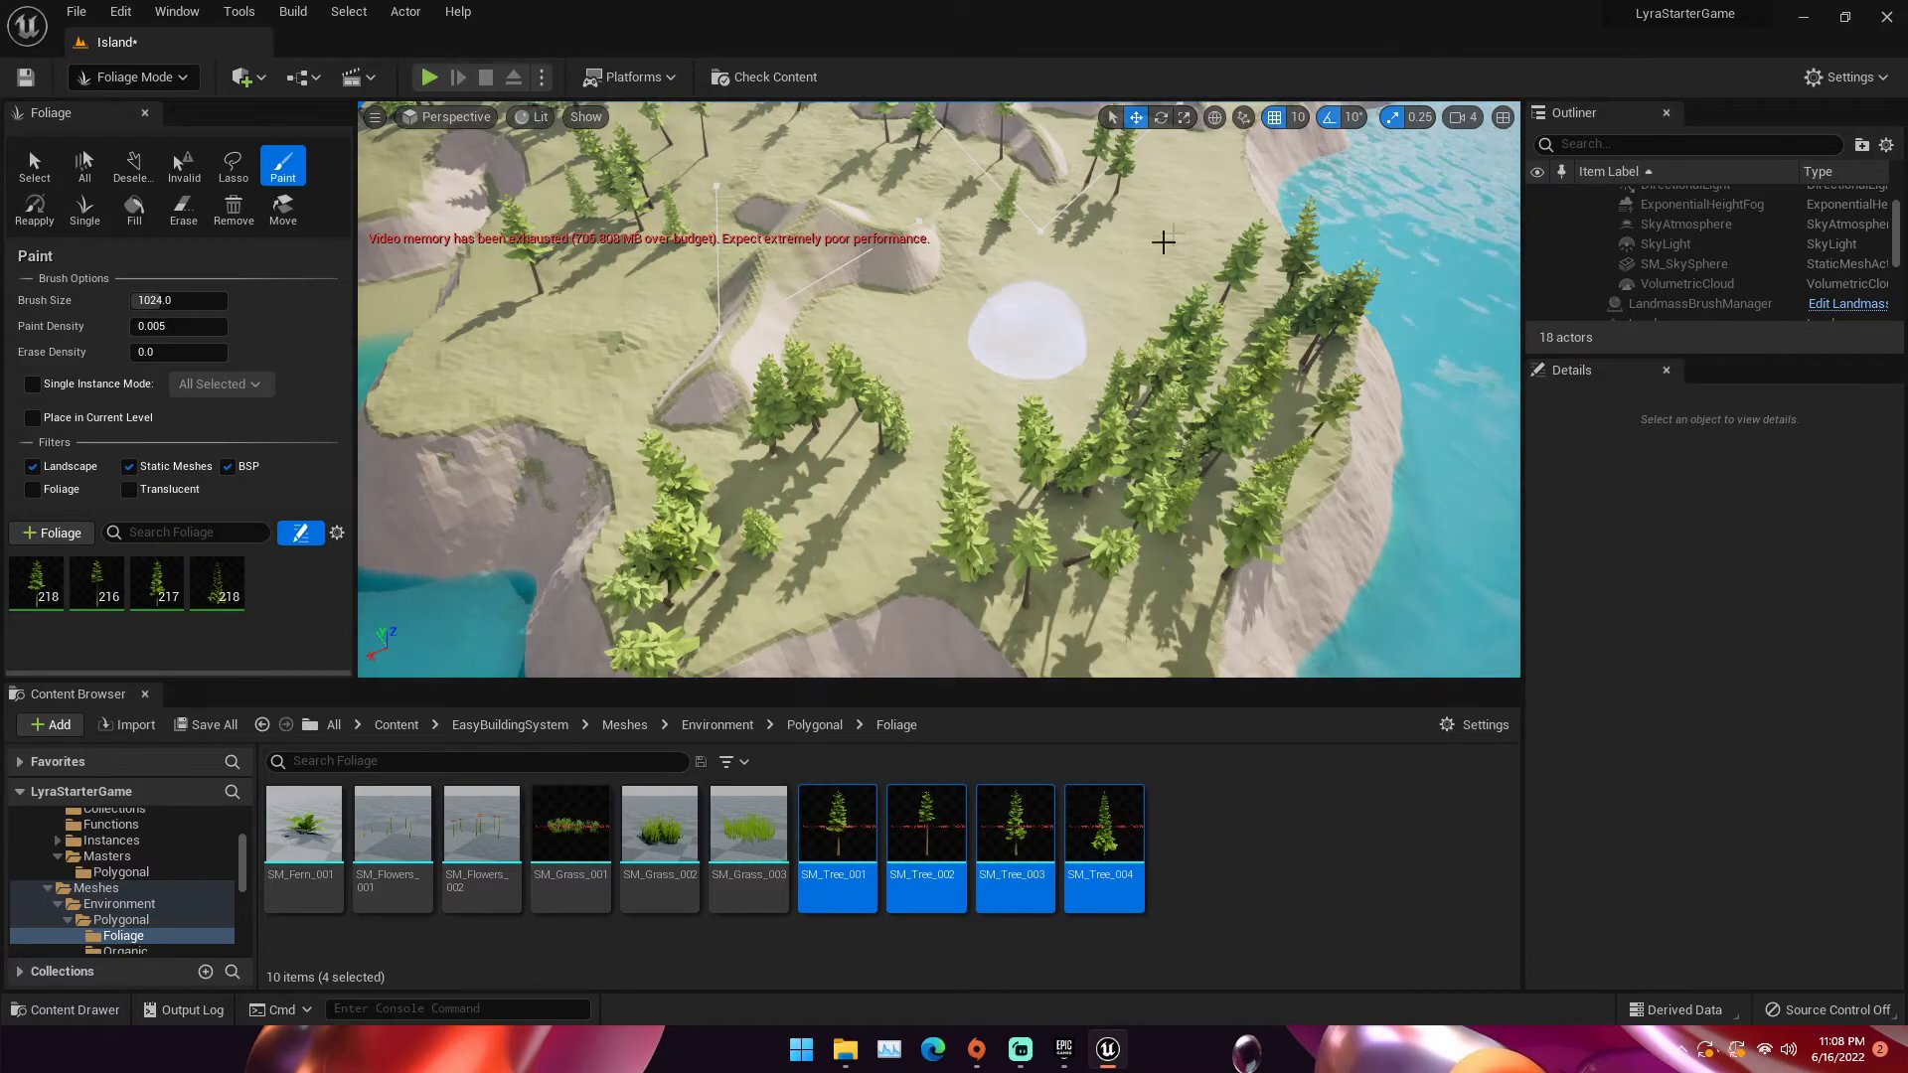
pyautogui.moveTo(1163, 242); pyautogui.dragTo(1197, 209)
pyautogui.moveTo(1196, 209); pyautogui.dragTo(987, 375, button='right')
pyautogui.moveTo(1218, 477); pyautogui.dragTo(1225, 505)
# Paint more trees over the bare slopes along the coast and beside the sandy hills at the same brush size
pyautogui.moveTo(1225, 504); pyautogui.dragTo(1302, 497, button='right')
pyautogui.moveTo(894, 417)
pyautogui.mouseDown()
pyautogui.moveTo(1044, 434)
pyautogui.moveTo(997, 414)
pyautogui.mouseUp()
pyautogui.moveTo(997, 413); pyautogui.dragTo(1014, 425, button='right')
pyautogui.moveTo(1004, 429)
pyautogui.mouseDown()
pyautogui.moveTo(1245, 488)
pyautogui.moveTo(1235, 462)
pyautogui.mouseUp()
pyautogui.moveTo(1235, 506); pyautogui.dragTo(981, 510, button='right')
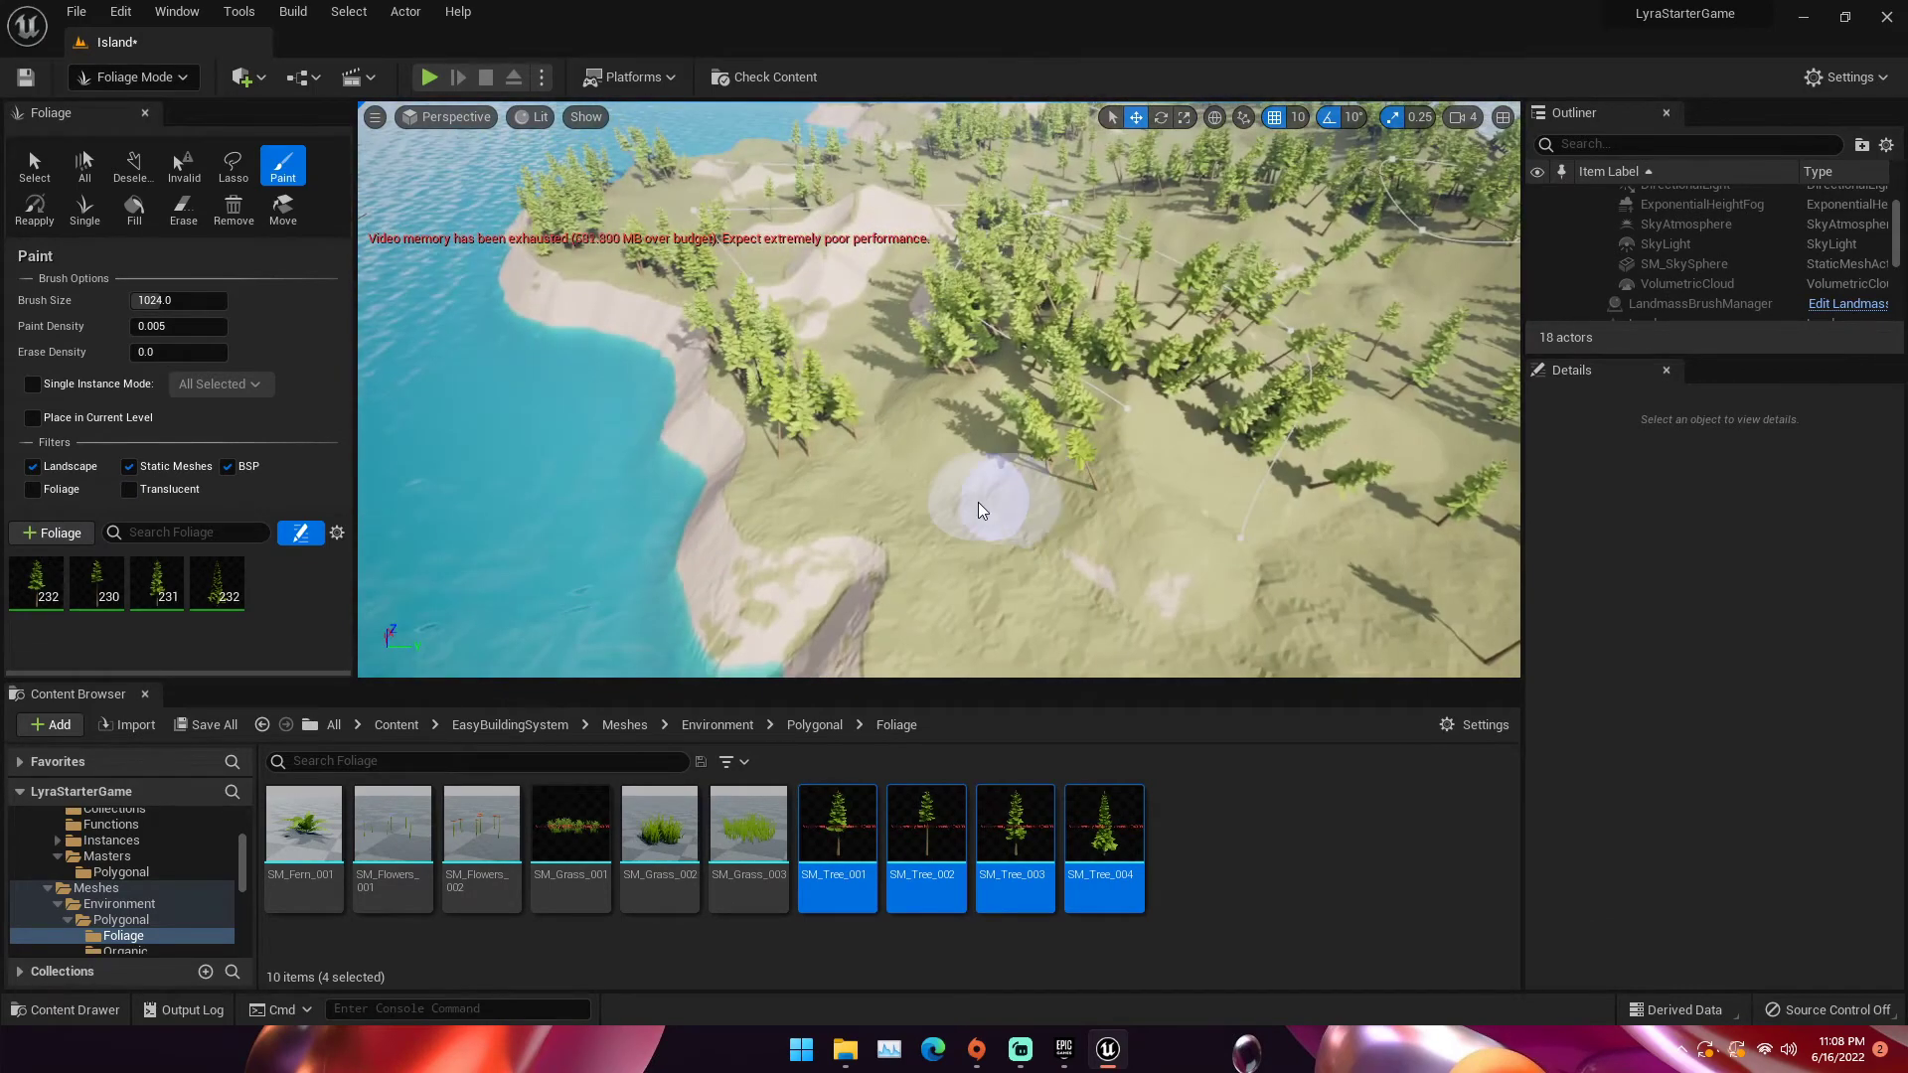
pyautogui.moveTo(1043, 616); pyautogui.dragTo(1037, 528, button='right')
pyautogui.moveTo(1037, 528)
pyautogui.mouseDown()
pyautogui.moveTo(994, 497)
pyautogui.moveTo(899, 541)
pyautogui.moveTo(805, 497)
pyautogui.moveTo(831, 596)
pyautogui.moveTo(950, 596)
pyautogui.moveTo(1103, 553)
pyautogui.moveTo(1243, 563)
pyautogui.mouseUp()
pyautogui.moveTo(1243, 563)
pyautogui.mouseDown(button='right')
pyautogui.moveTo(865, 447)
pyautogui.moveTo(845, 467)
pyautogui.moveTo(894, 511)
pyautogui.mouseUp(button='right')
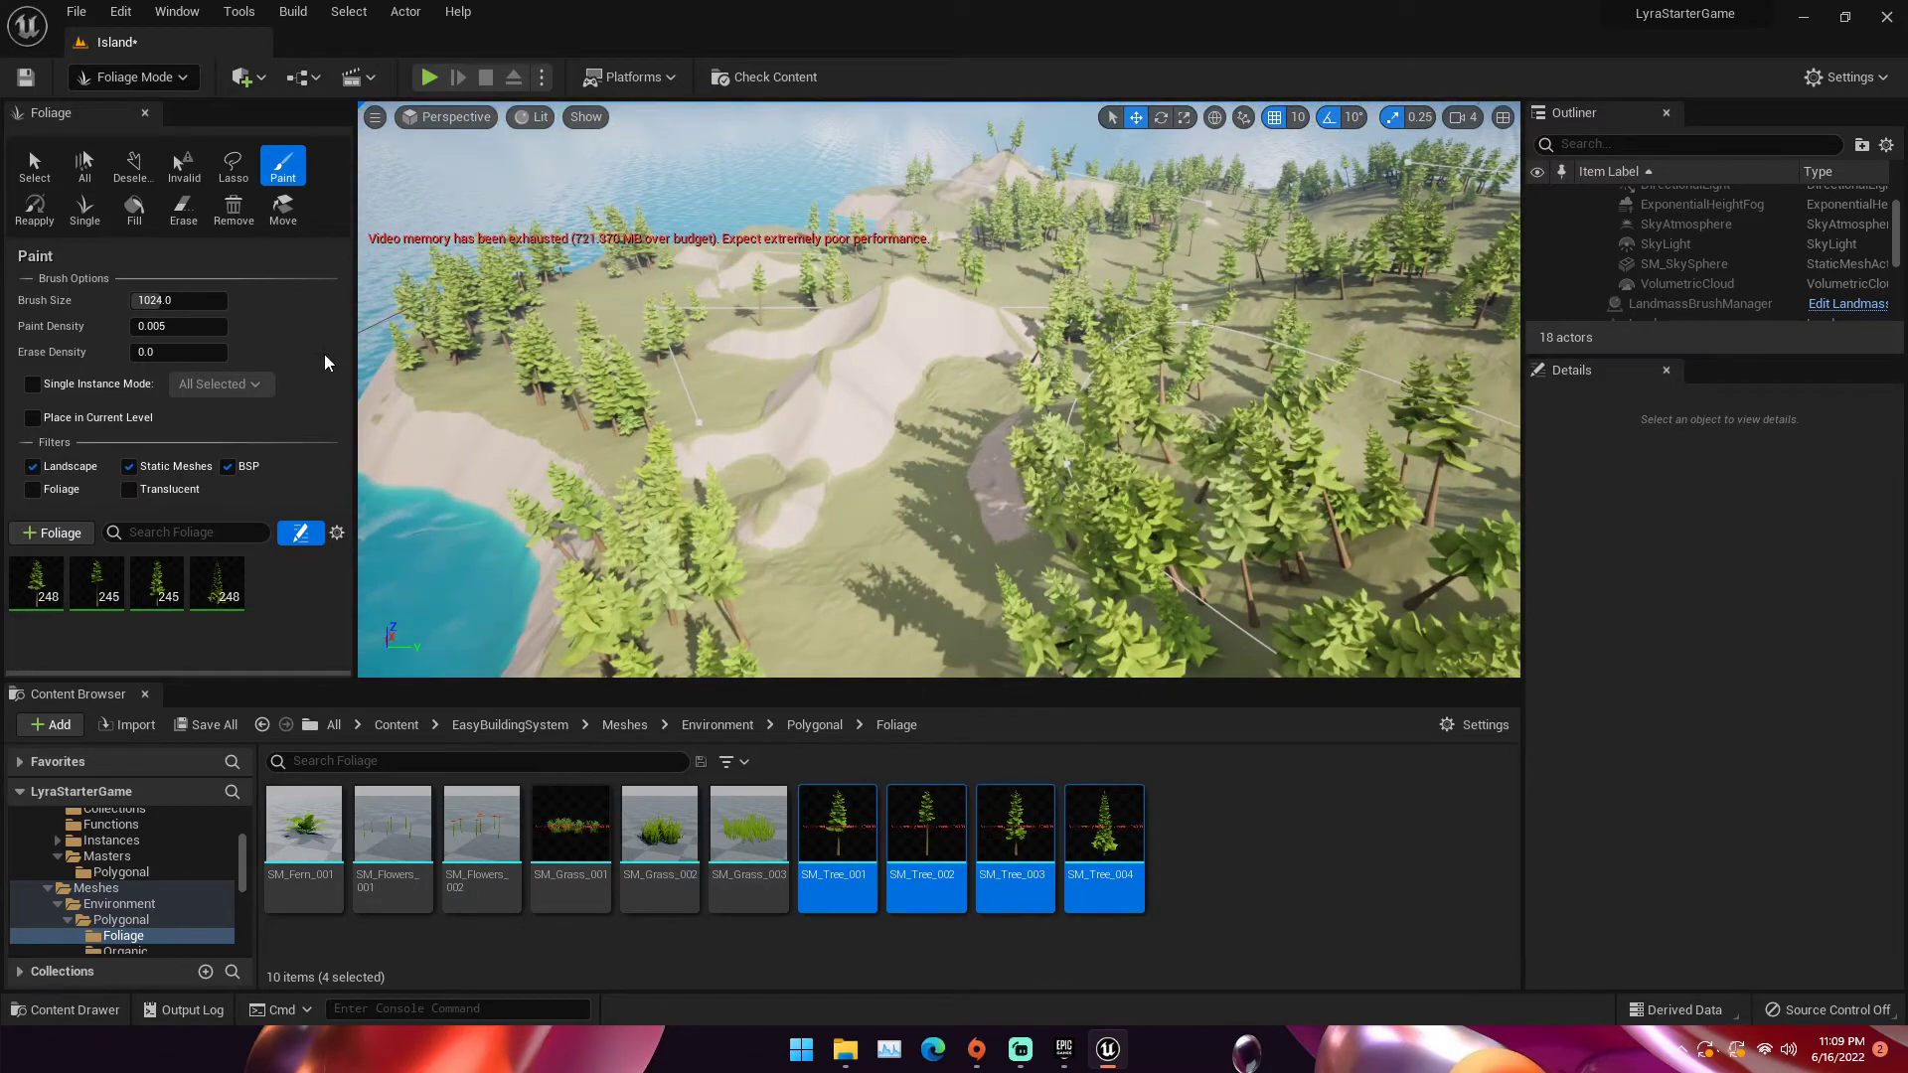
# Set the paint density to 0.001 and scatter sparse trees in the grassy clearing beside the sandy hills
pyautogui.click(174, 327)
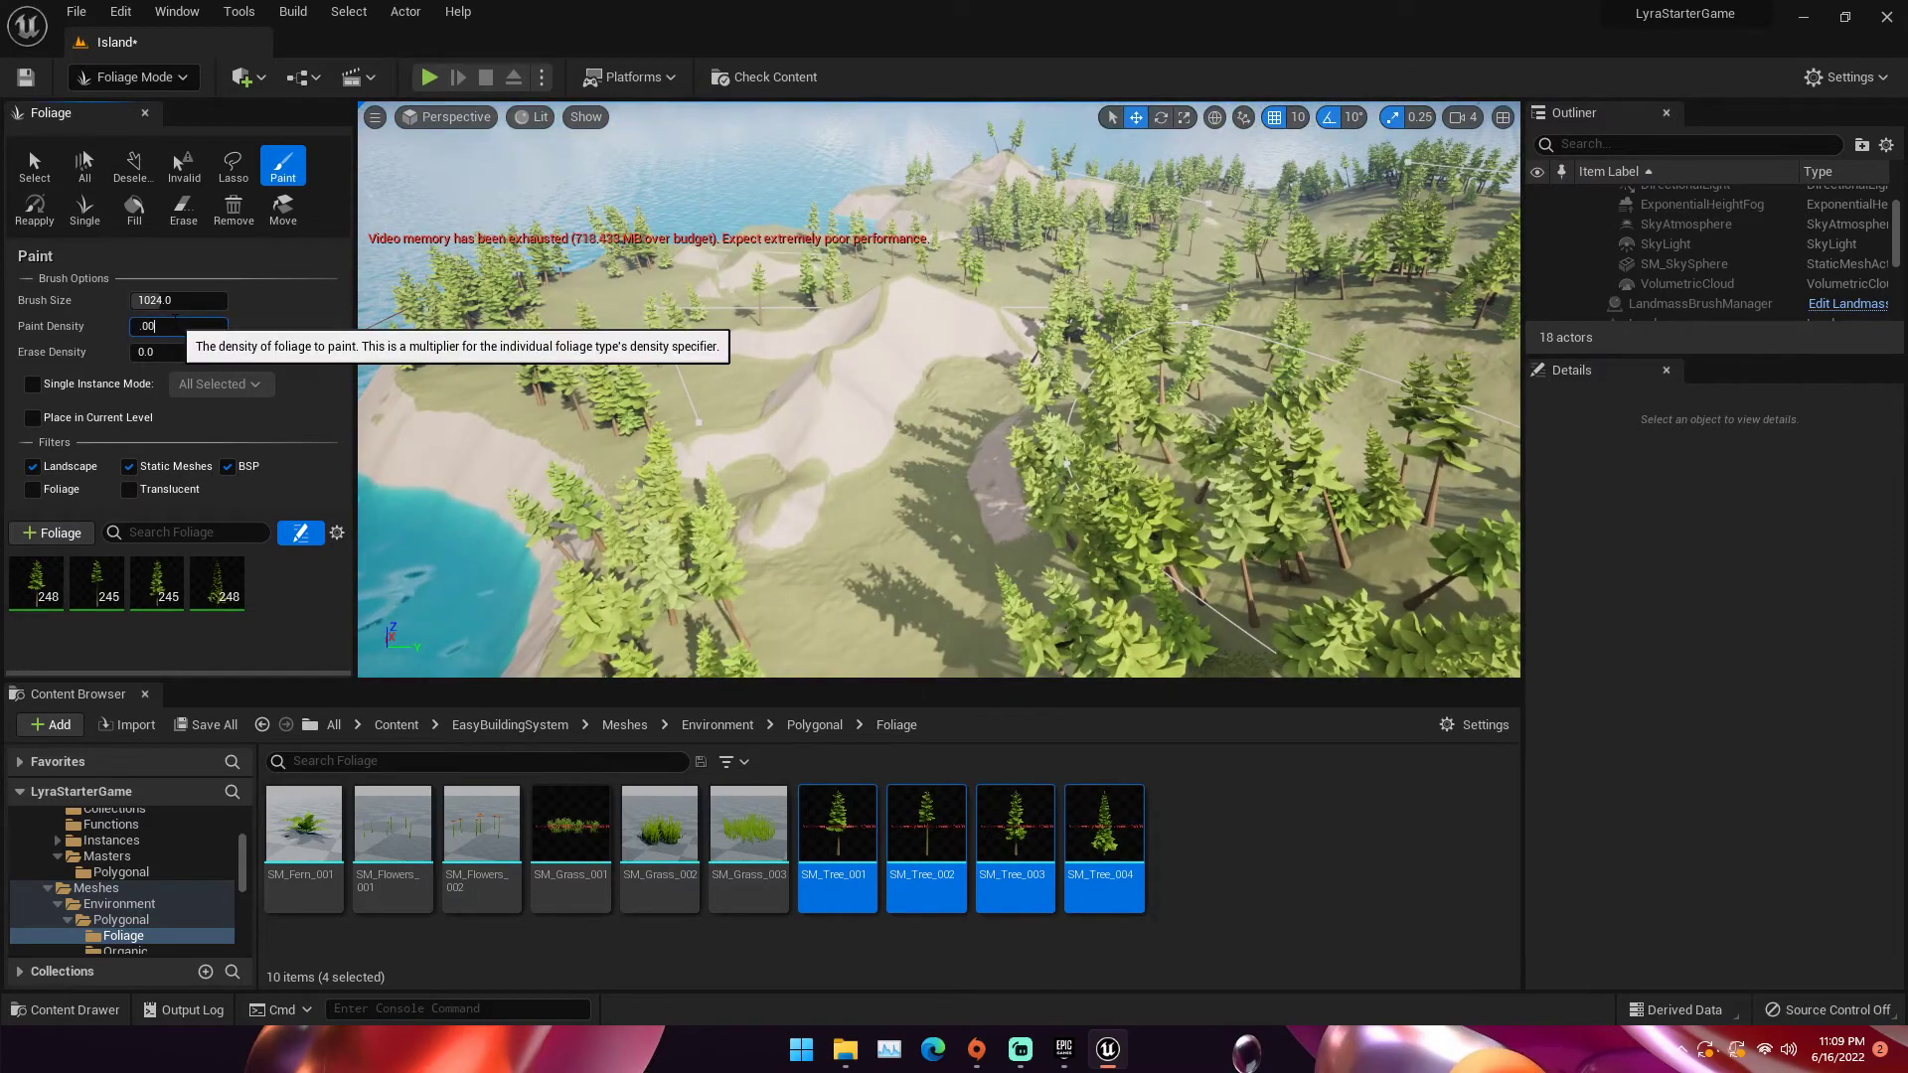
pyautogui.click(880, 526)
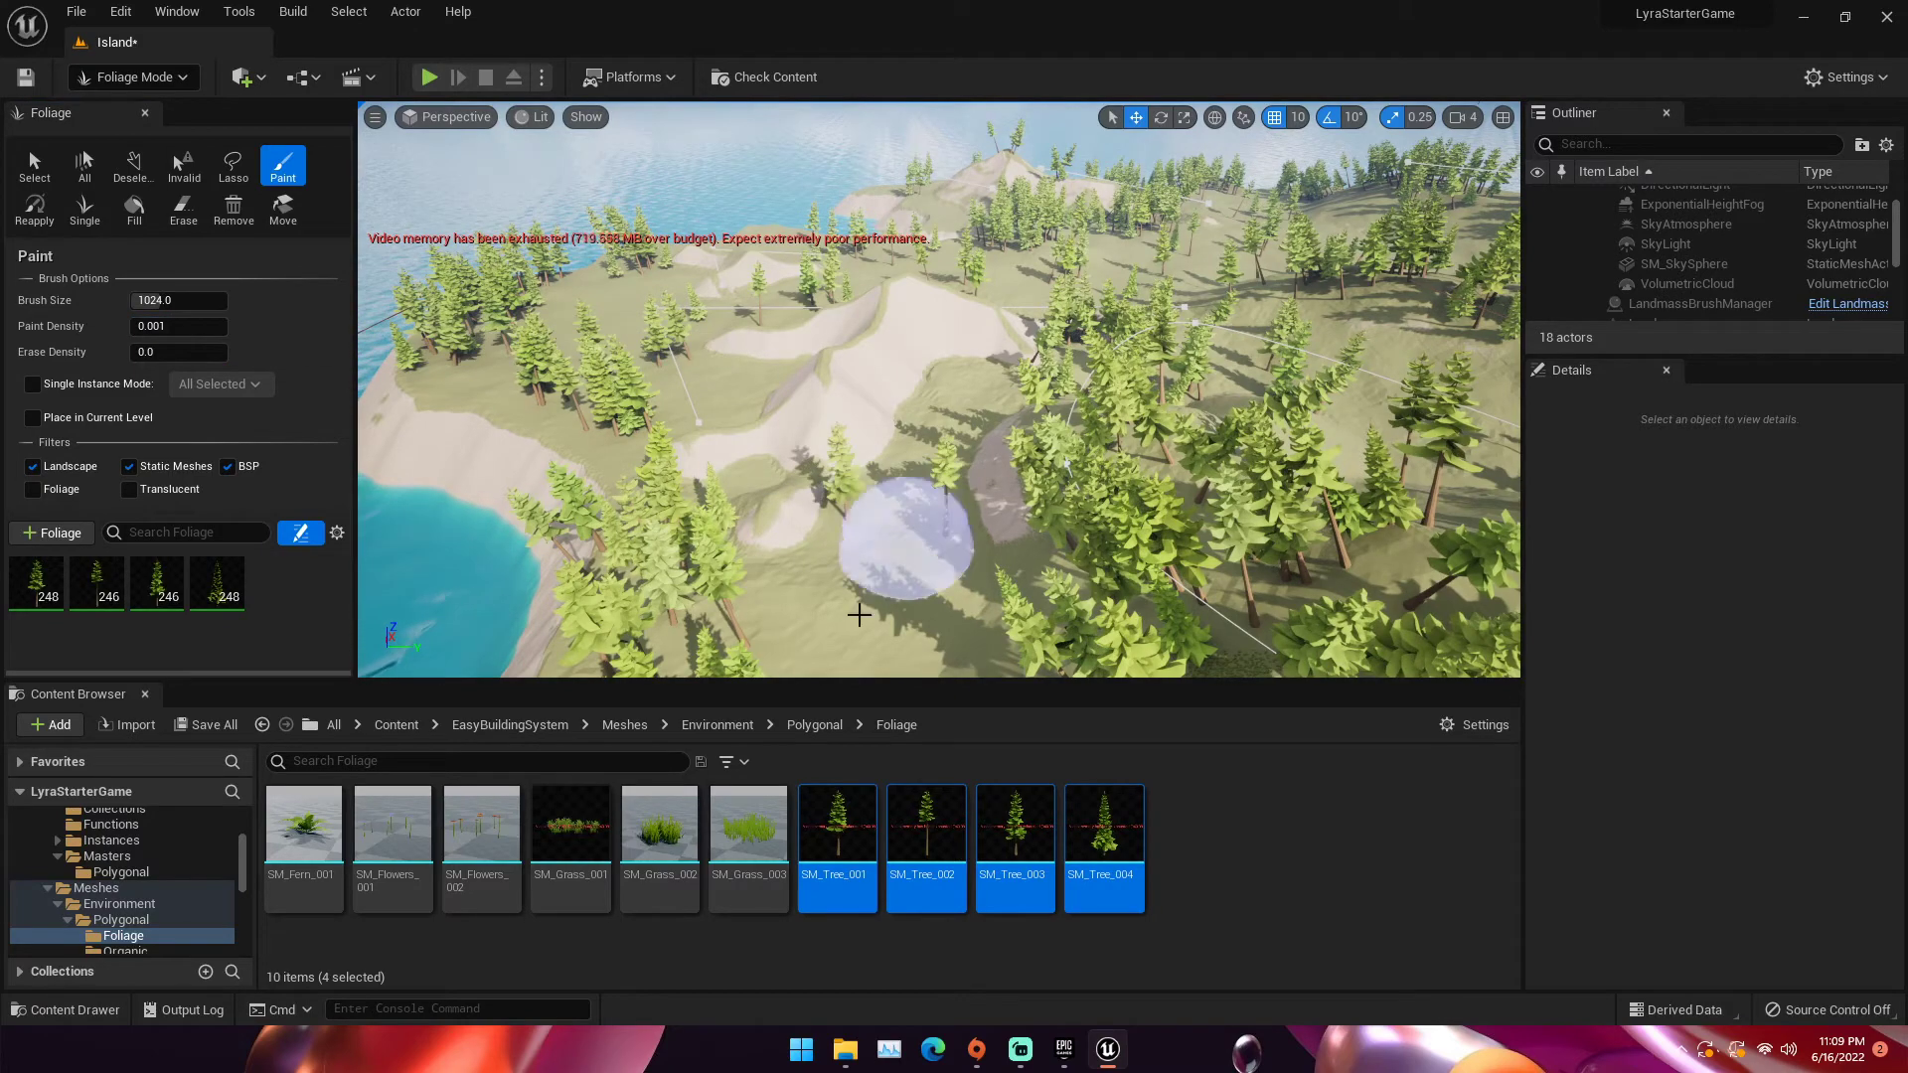
pyautogui.press('d')
pyautogui.moveTo(985, 395); pyautogui.dragTo(939, 398, button='right')
pyautogui.click(1110, 584)
pyautogui.moveTo(1110, 584); pyautogui.dragTo(1007, 459, button='right')
# Scatter sparse trees over the bare slopes above the bay and the beach
pyautogui.click(1061, 541)
pyautogui.moveTo(1062, 541); pyautogui.dragTo(1167, 473, button='right')
pyautogui.click(1095, 505)
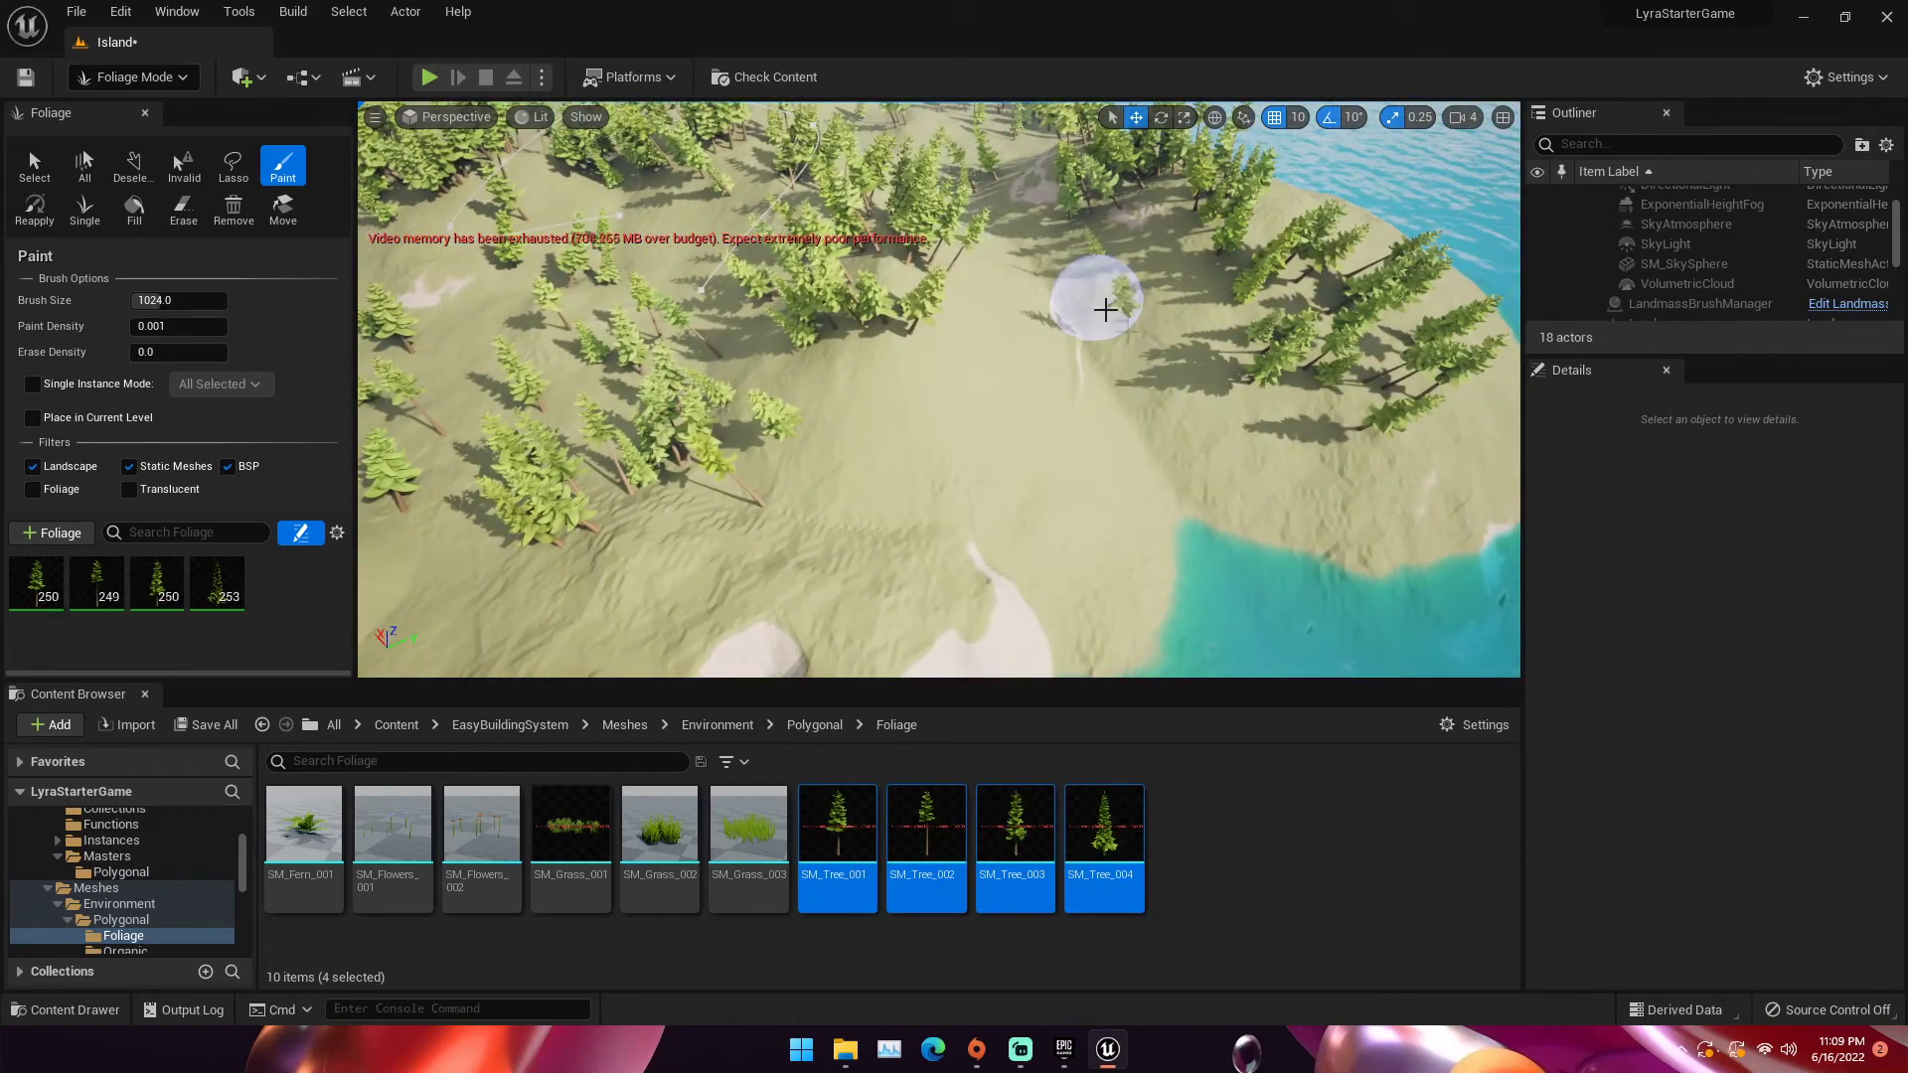
pyautogui.click(1171, 400)
pyautogui.click(879, 547)
pyautogui.moveTo(879, 546); pyautogui.dragTo(974, 477, button='right')
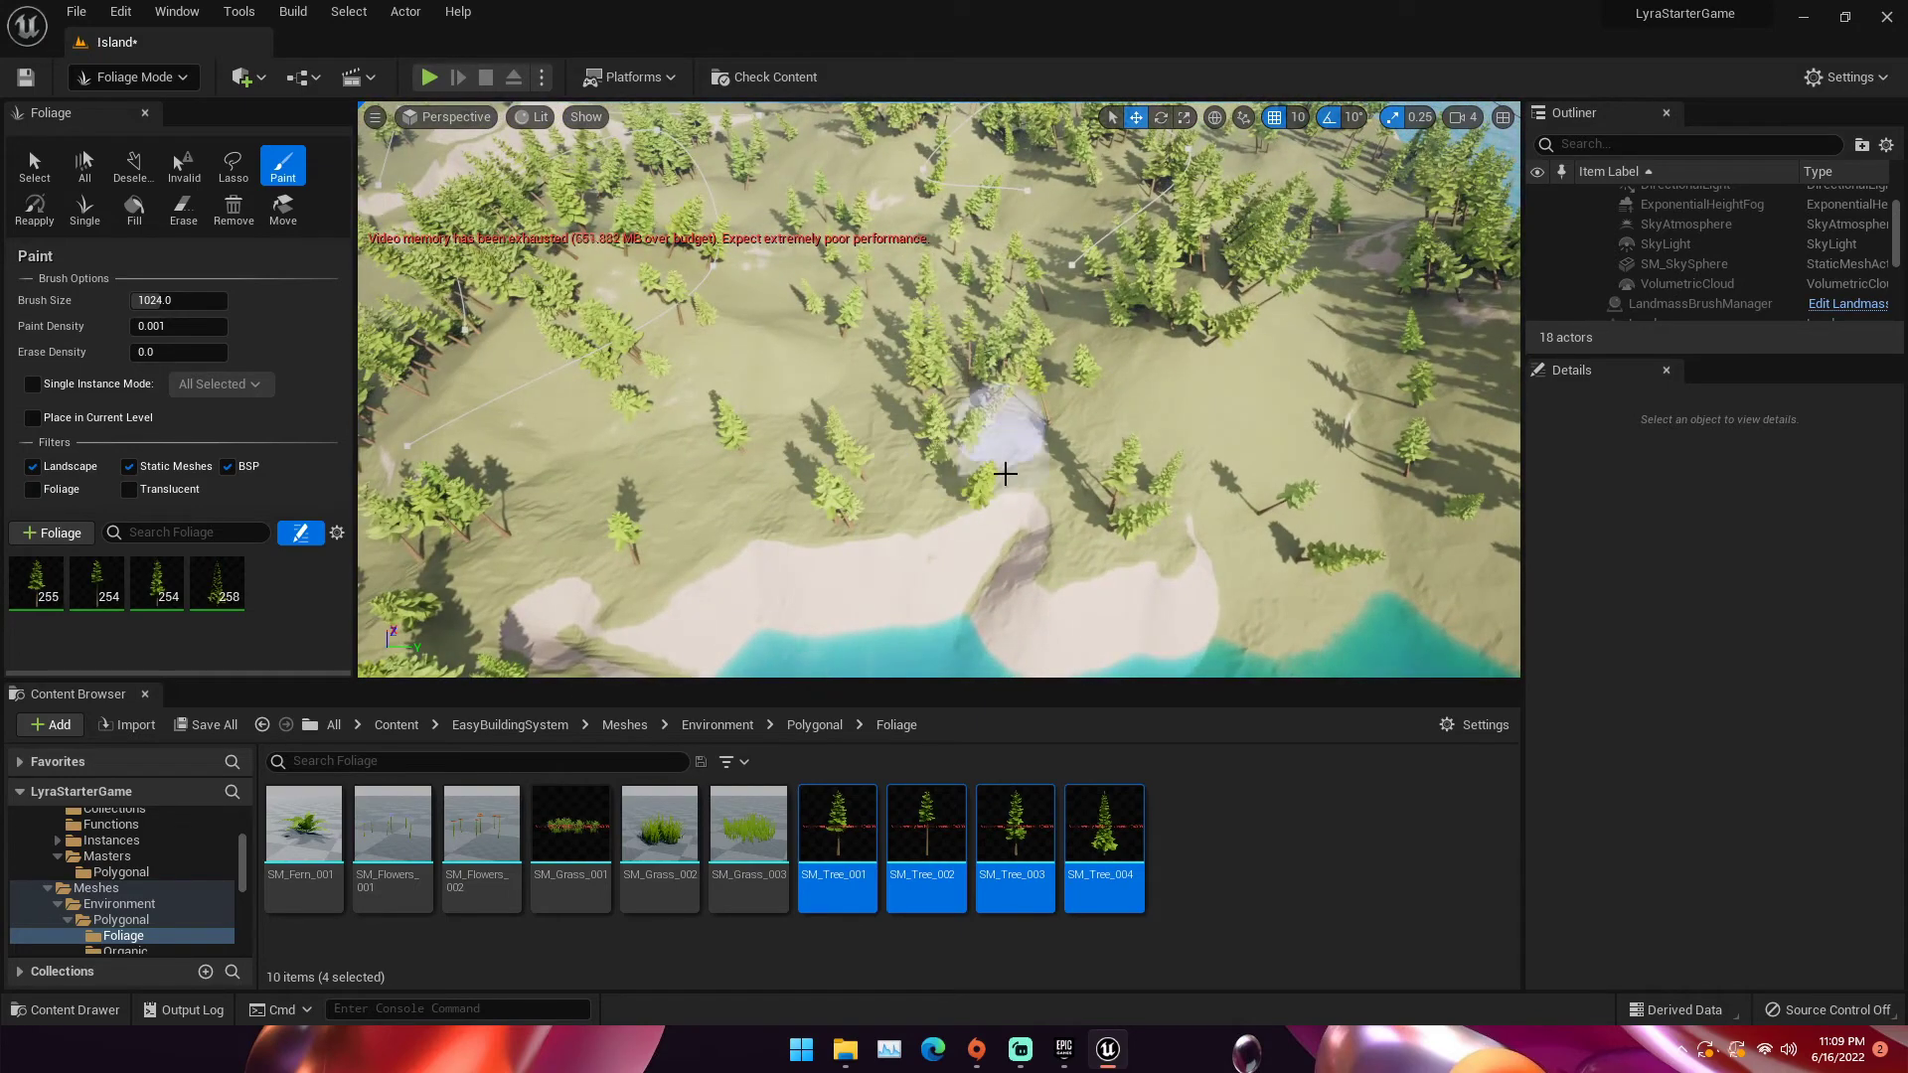
pyautogui.click(574, 489)
pyautogui.moveTo(575, 489)
pyautogui.mouseDown(button='right')
pyautogui.moveTo(591, 358)
pyautogui.moveTo(1091, 499)
pyautogui.mouseUp(button='right')
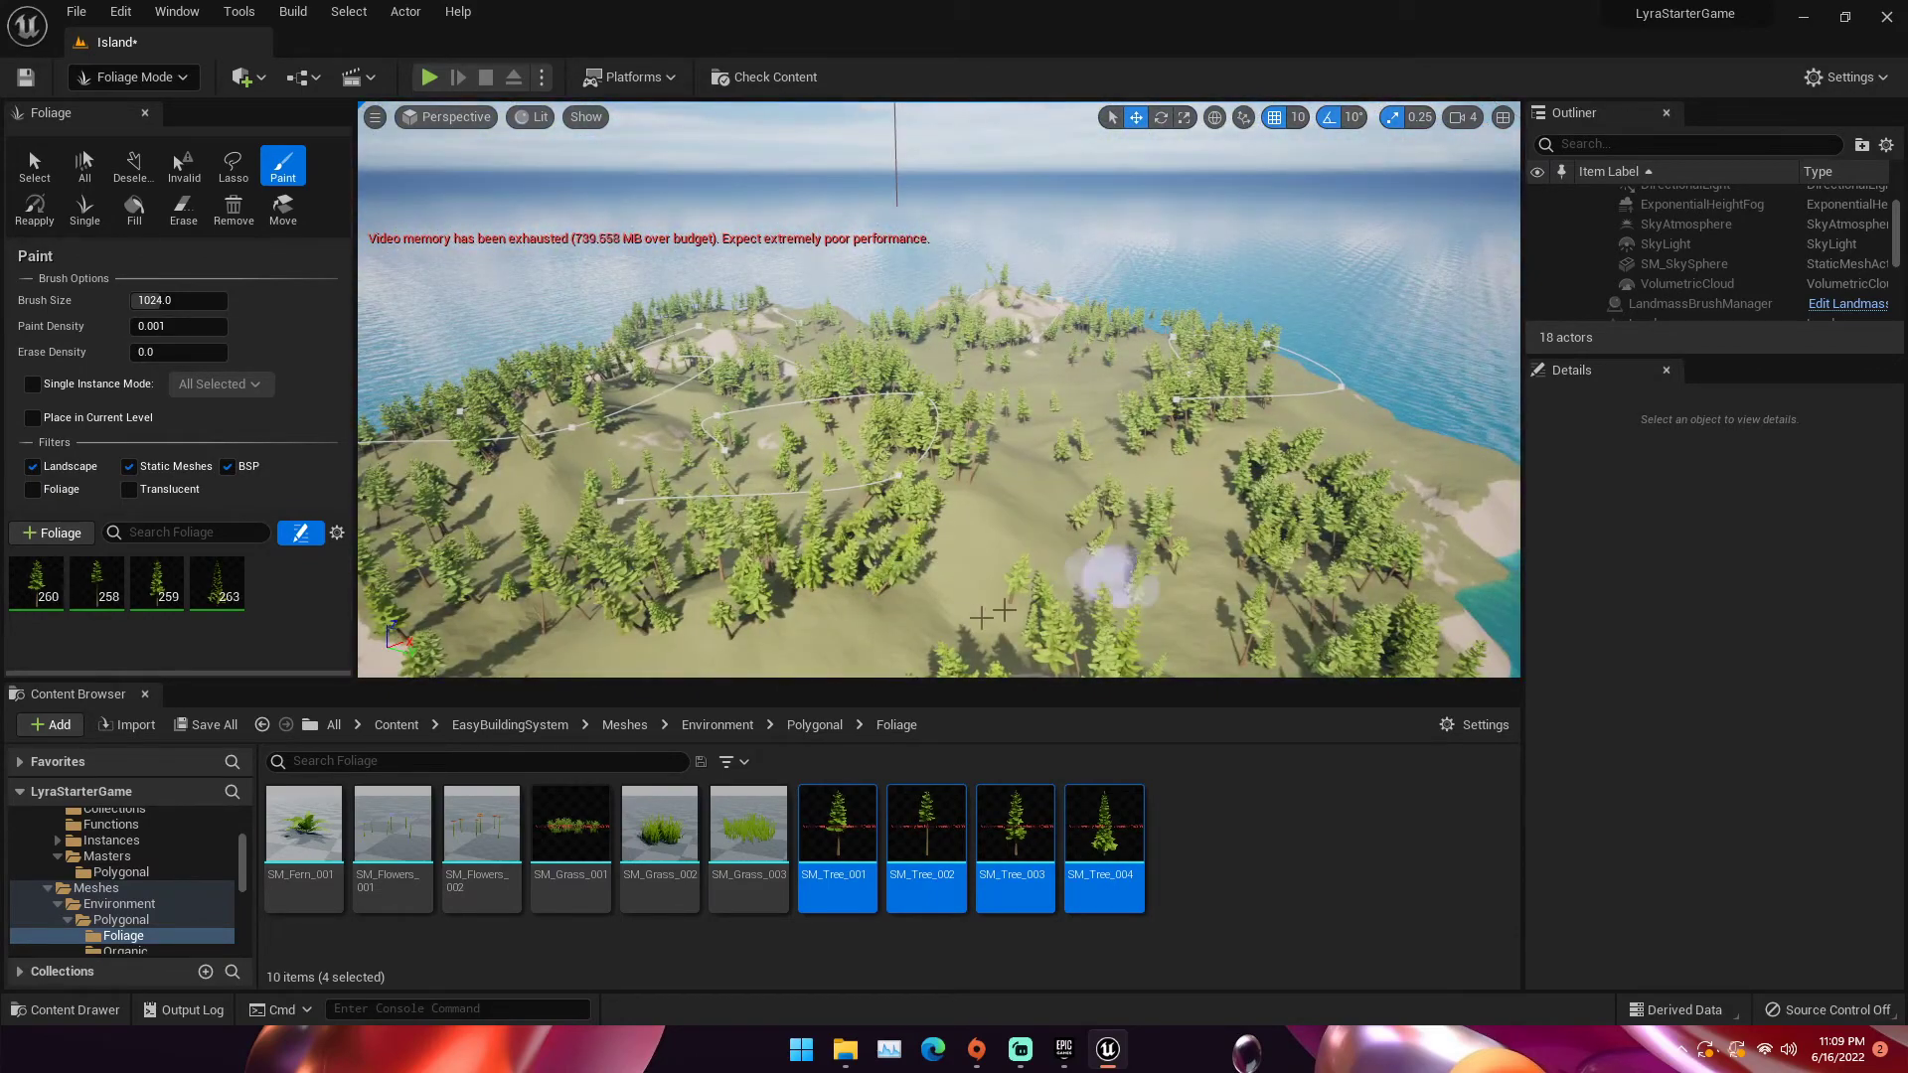
# Scatter sparse trees across the island's central clearings and the open slopes between the wooded hills
pyautogui.click(1084, 388)
pyautogui.moveTo(1085, 388)
pyautogui.mouseDown(button='right')
pyautogui.moveTo(1093, 323)
pyautogui.moveTo(934, 442)
pyautogui.mouseUp(button='right')
pyautogui.click(824, 559)
pyautogui.moveTo(825, 558)
pyautogui.mouseDown(button='right')
pyautogui.moveTo(1014, 498)
pyautogui.moveTo(1035, 440)
pyautogui.mouseUp(button='right')
pyautogui.click(1013, 498)
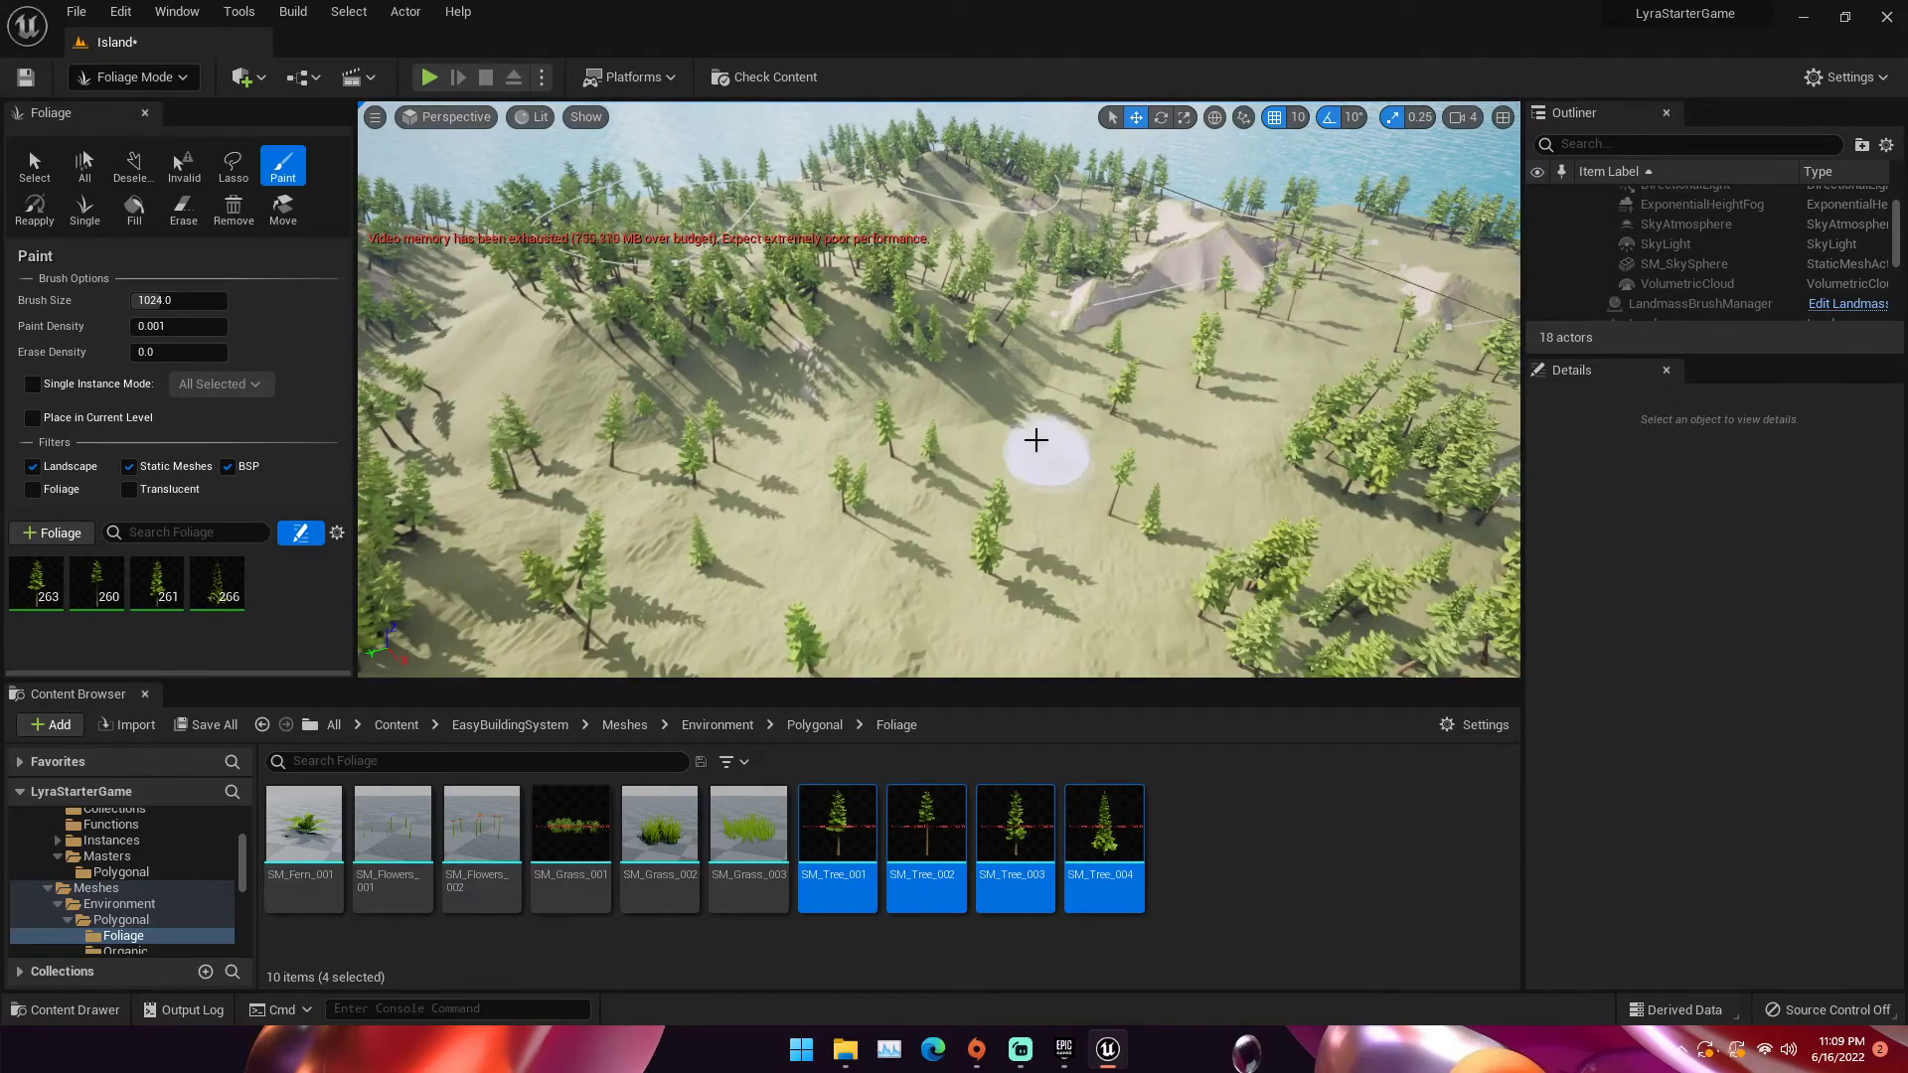
pyautogui.moveTo(1228, 384)
pyautogui.mouseDown(button='right')
pyautogui.moveTo(1023, 404)
pyautogui.moveTo(1033, 377)
pyautogui.moveTo(837, 360)
pyautogui.mouseUp(button='right')
pyautogui.click(1022, 405)
# Set the paint density to 0.005 and the brush size to 2048, and paint trees over the hillside near the coast
pyautogui.click(166, 319)
pyautogui.write('.0')
pyautogui.click(159, 301)
pyautogui.write('2048')
pyautogui.press('Return')
pyautogui.moveTo(928, 298)
pyautogui.mouseDown()
pyautogui.moveTo(851, 439)
pyautogui.moveTo(877, 451)
pyautogui.moveTo(827, 504)
pyautogui.mouseUp()
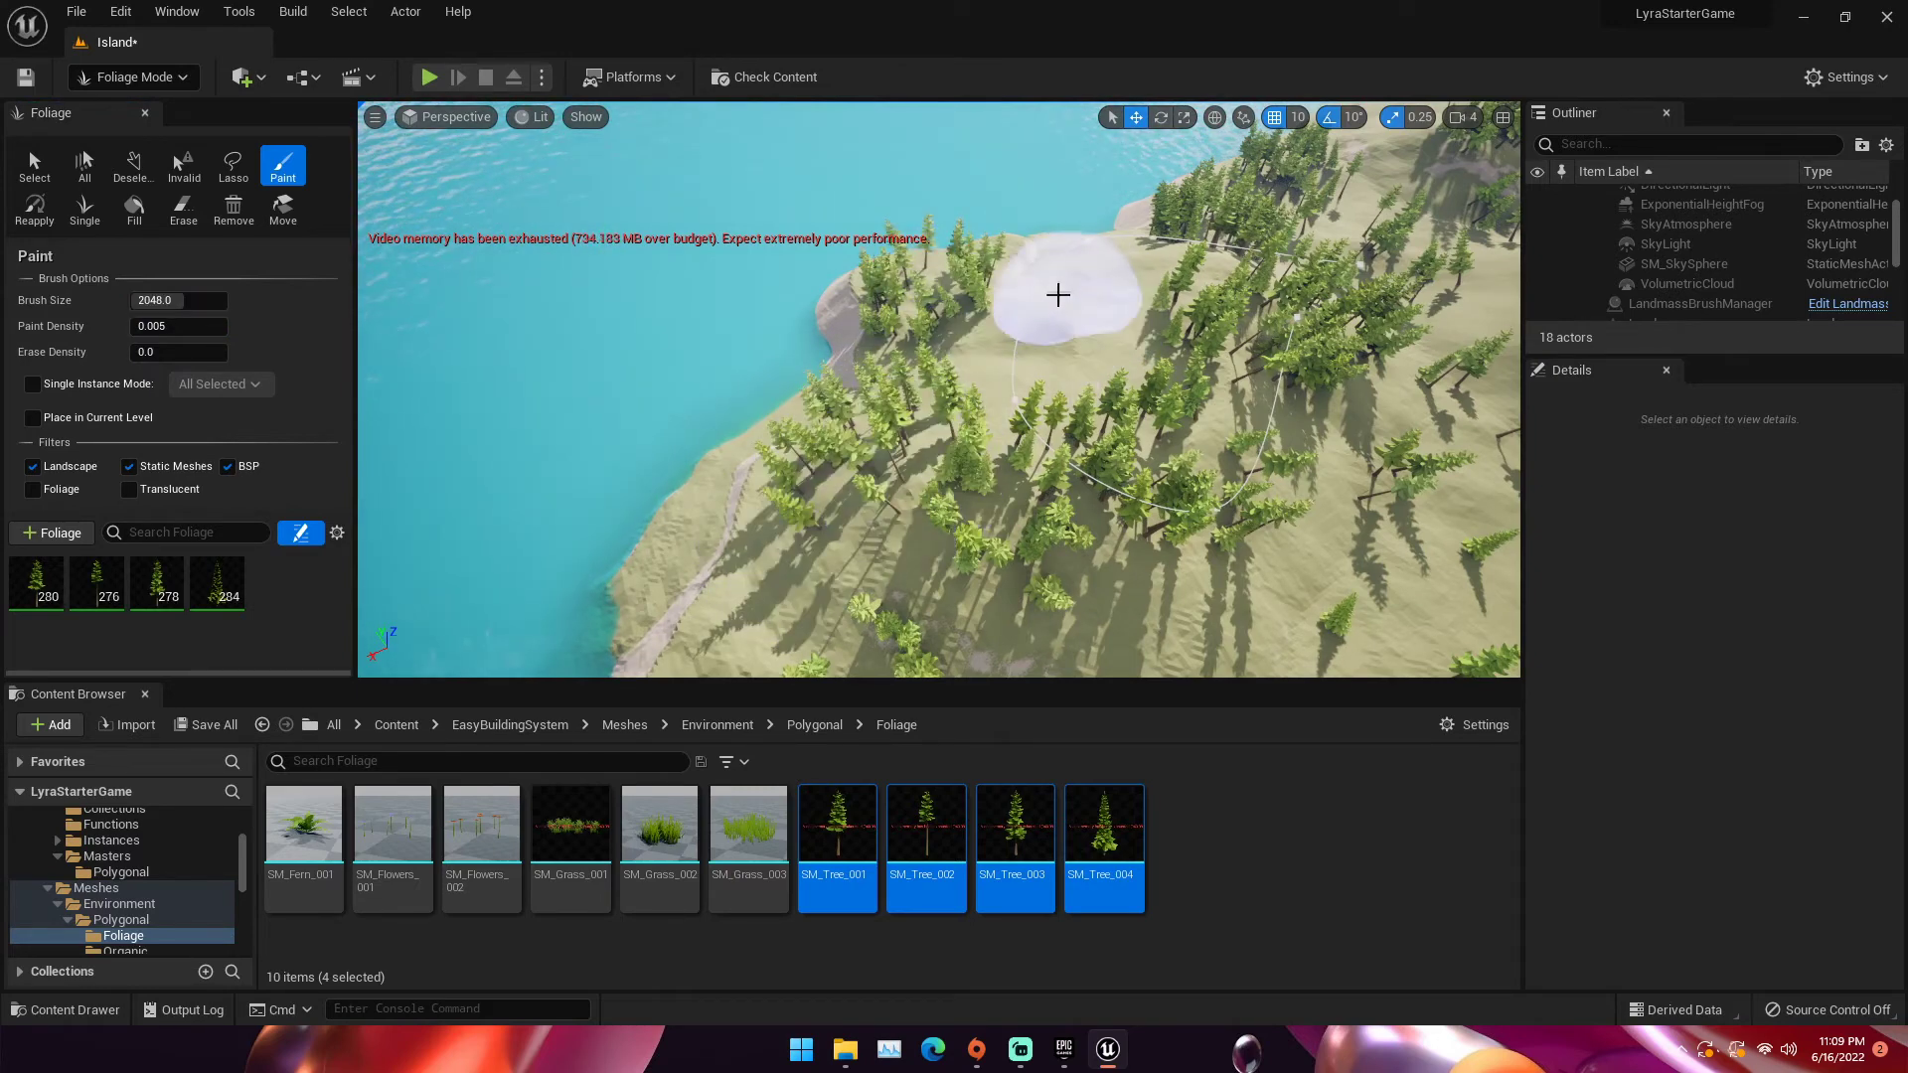
# Paint more trees on the coastal hilltop, along the cliff edges and around the rocky peninsula
pyautogui.click(1058, 310)
pyautogui.moveTo(1075, 307)
pyautogui.mouseDown(button='right')
pyautogui.moveTo(1068, 188)
pyautogui.moveTo(1093, 348)
pyautogui.moveTo(1089, 314)
pyautogui.moveTo(1183, 298)
pyautogui.moveTo(1177, 199)
pyautogui.moveTo(1292, 219)
pyautogui.moveTo(1056, 312)
pyautogui.mouseUp(button='right')
pyautogui.press('w')
pyautogui.press('s')
pyautogui.click(1012, 332)
pyautogui.press('w')
pyautogui.press('s')
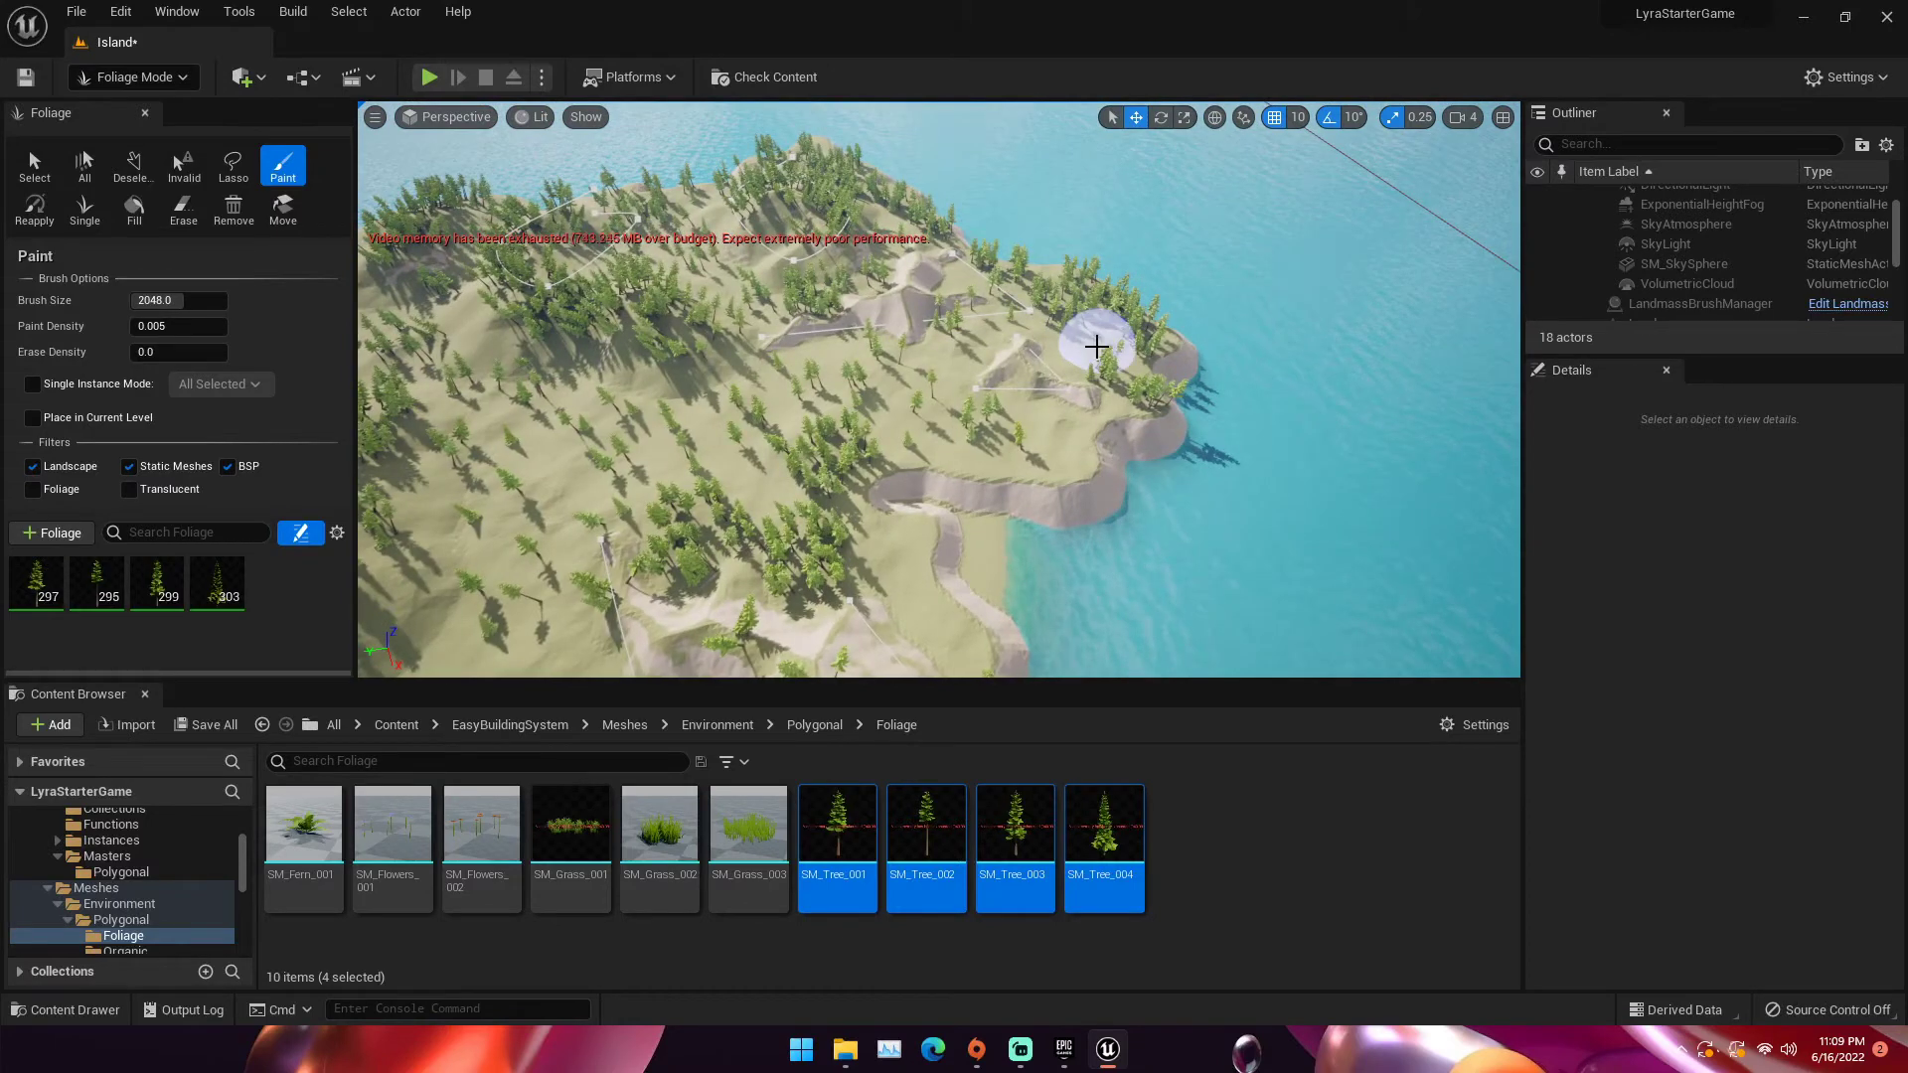
pyautogui.press('s')
pyautogui.moveTo(1053, 458)
pyautogui.mouseDown(button='right')
pyautogui.moveTo(986, 507)
pyautogui.moveTo(1075, 512)
pyautogui.mouseUp(button='right')
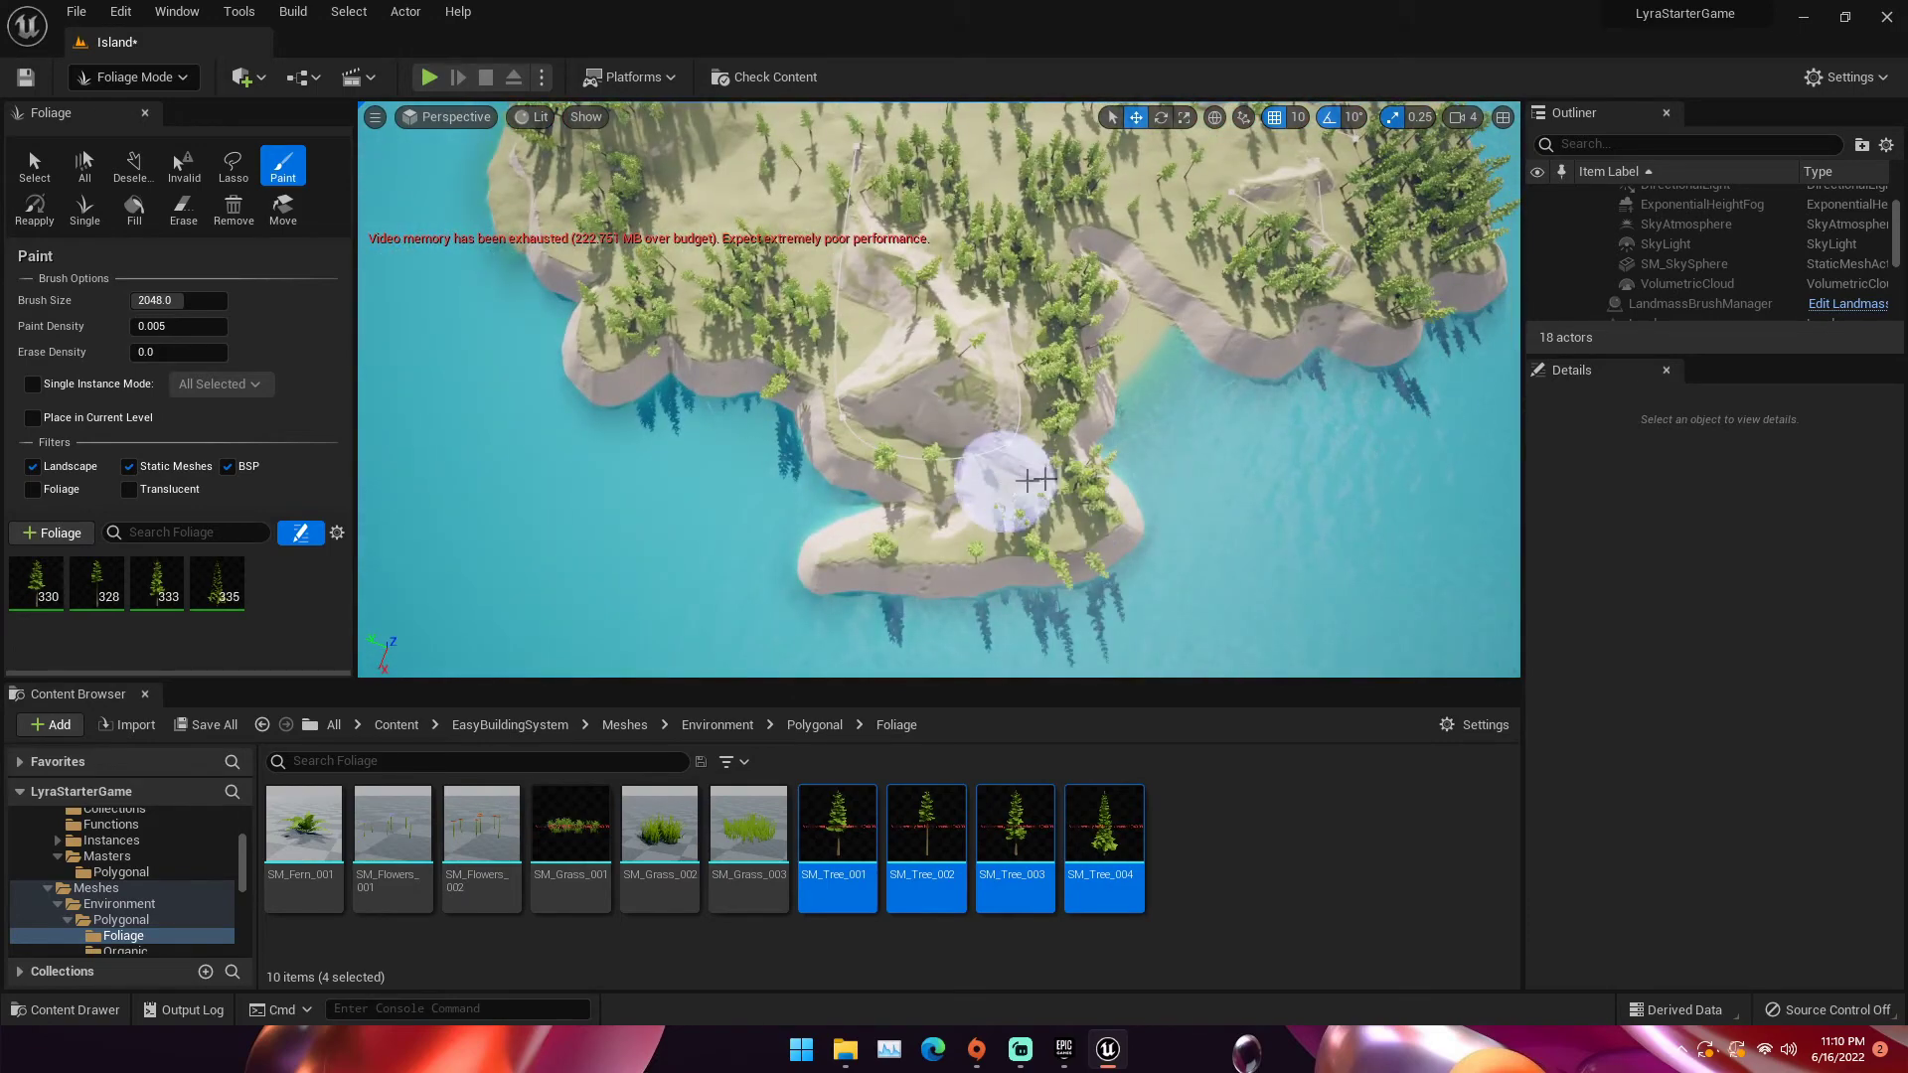
# Undo the unwanted tree strokes around the rocky peninsula and paint a few trees on the slopes inland of it
pyautogui.hotkey('ctrl', 'z')
pyautogui.moveTo(987, 480); pyautogui.dragTo(939, 427, button='right')
pyautogui.press('w')
pyautogui.moveTo(857, 346); pyautogui.dragTo(857, 302, button='right')
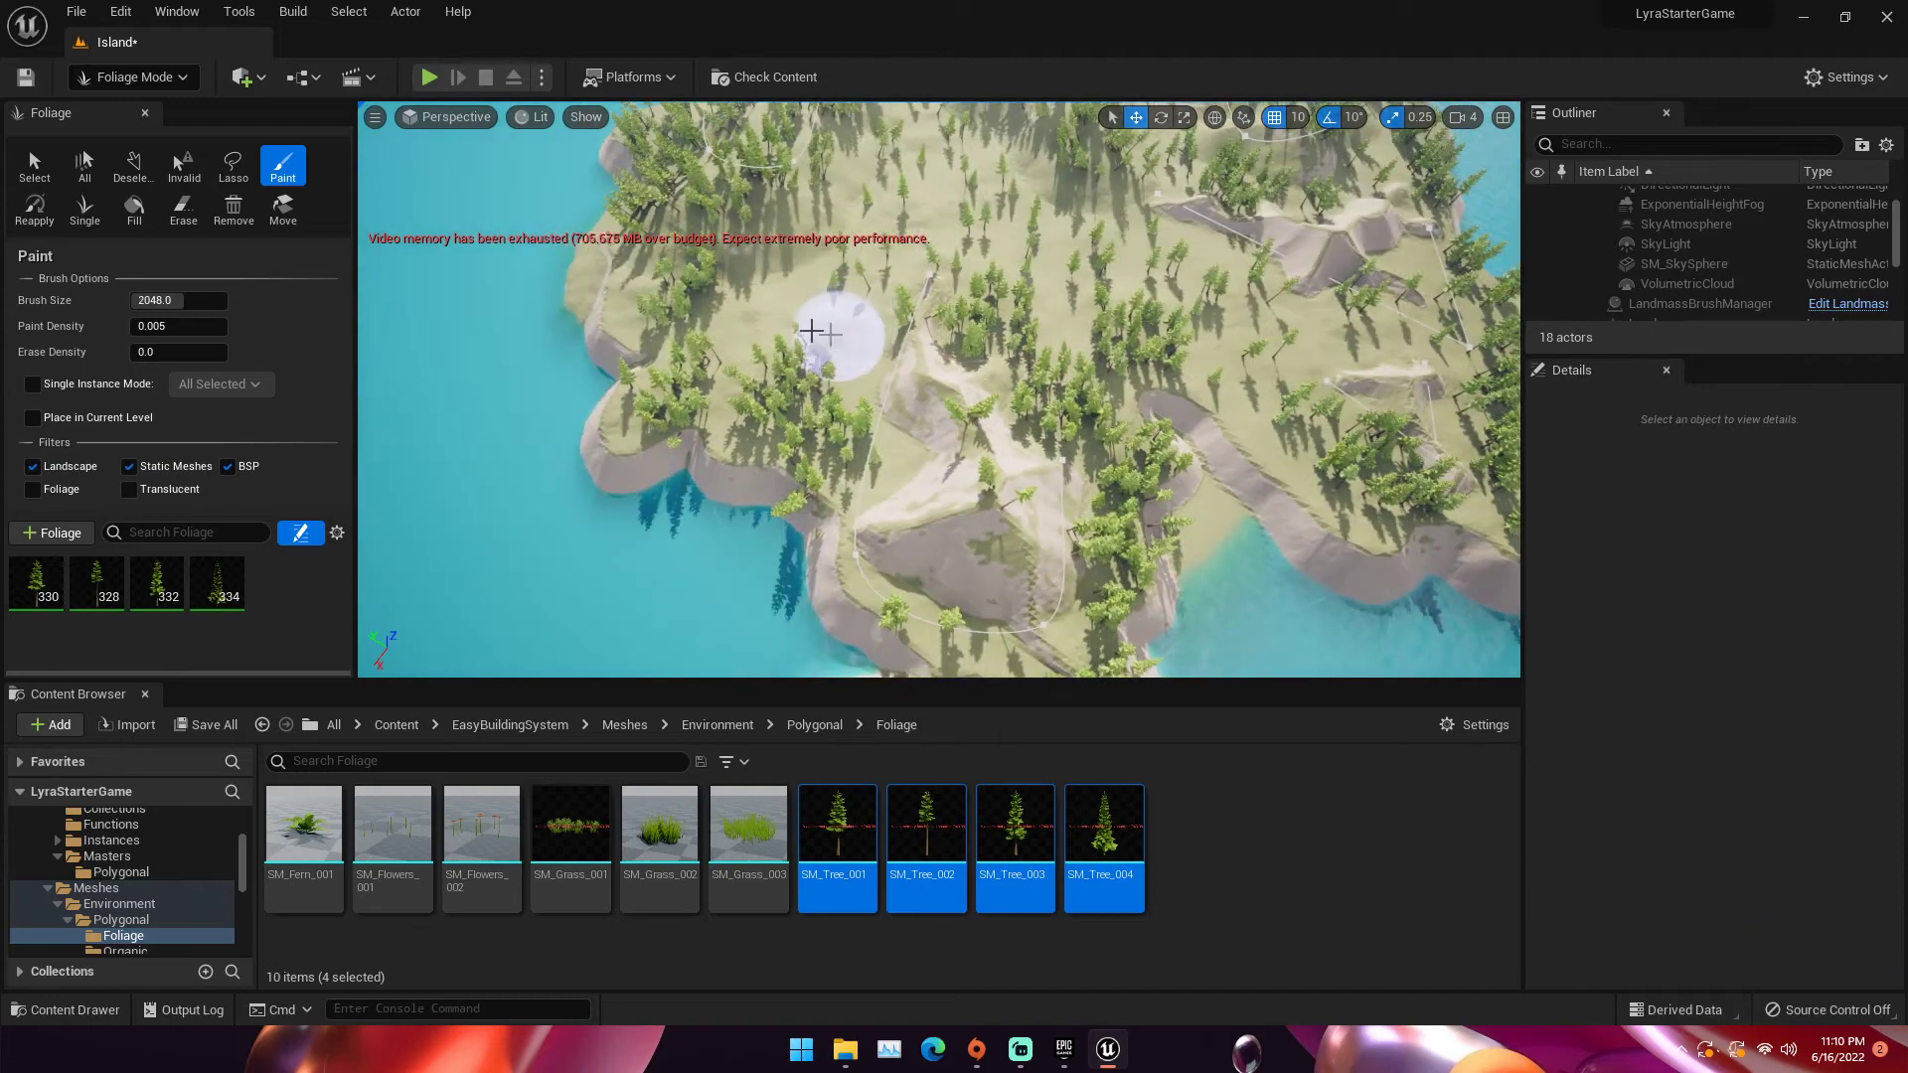
pyautogui.hotkey('ctrl', 'z')
pyautogui.click(745, 408)
pyautogui.press('w')
pyautogui.moveTo(745, 409)
pyautogui.mouseDown(button='right')
pyautogui.moveTo(723, 396)
pyautogui.moveTo(742, 378)
pyautogui.mouseUp(button='right')
pyautogui.click(880, 509)
pyautogui.moveTo(906, 496)
pyautogui.mouseDown(button='right')
pyautogui.moveTo(954, 427)
pyautogui.moveTo(994, 497)
pyautogui.moveTo(1153, 442)
pyautogui.mouseUp(button='right')
pyautogui.press('w')
pyautogui.moveTo(994, 417)
pyautogui.mouseDown(button='right')
pyautogui.moveTo(1093, 457)
pyautogui.moveTo(1311, 407)
pyautogui.moveTo(964, 413)
pyautogui.moveTo(1033, 457)
pyautogui.moveTo(1163, 388)
pyautogui.moveTo(1004, 418)
pyautogui.moveTo(1073, 496)
pyautogui.moveTo(1193, 453)
pyautogui.moveTo(902, 479)
pyautogui.mouseUp(button='right')
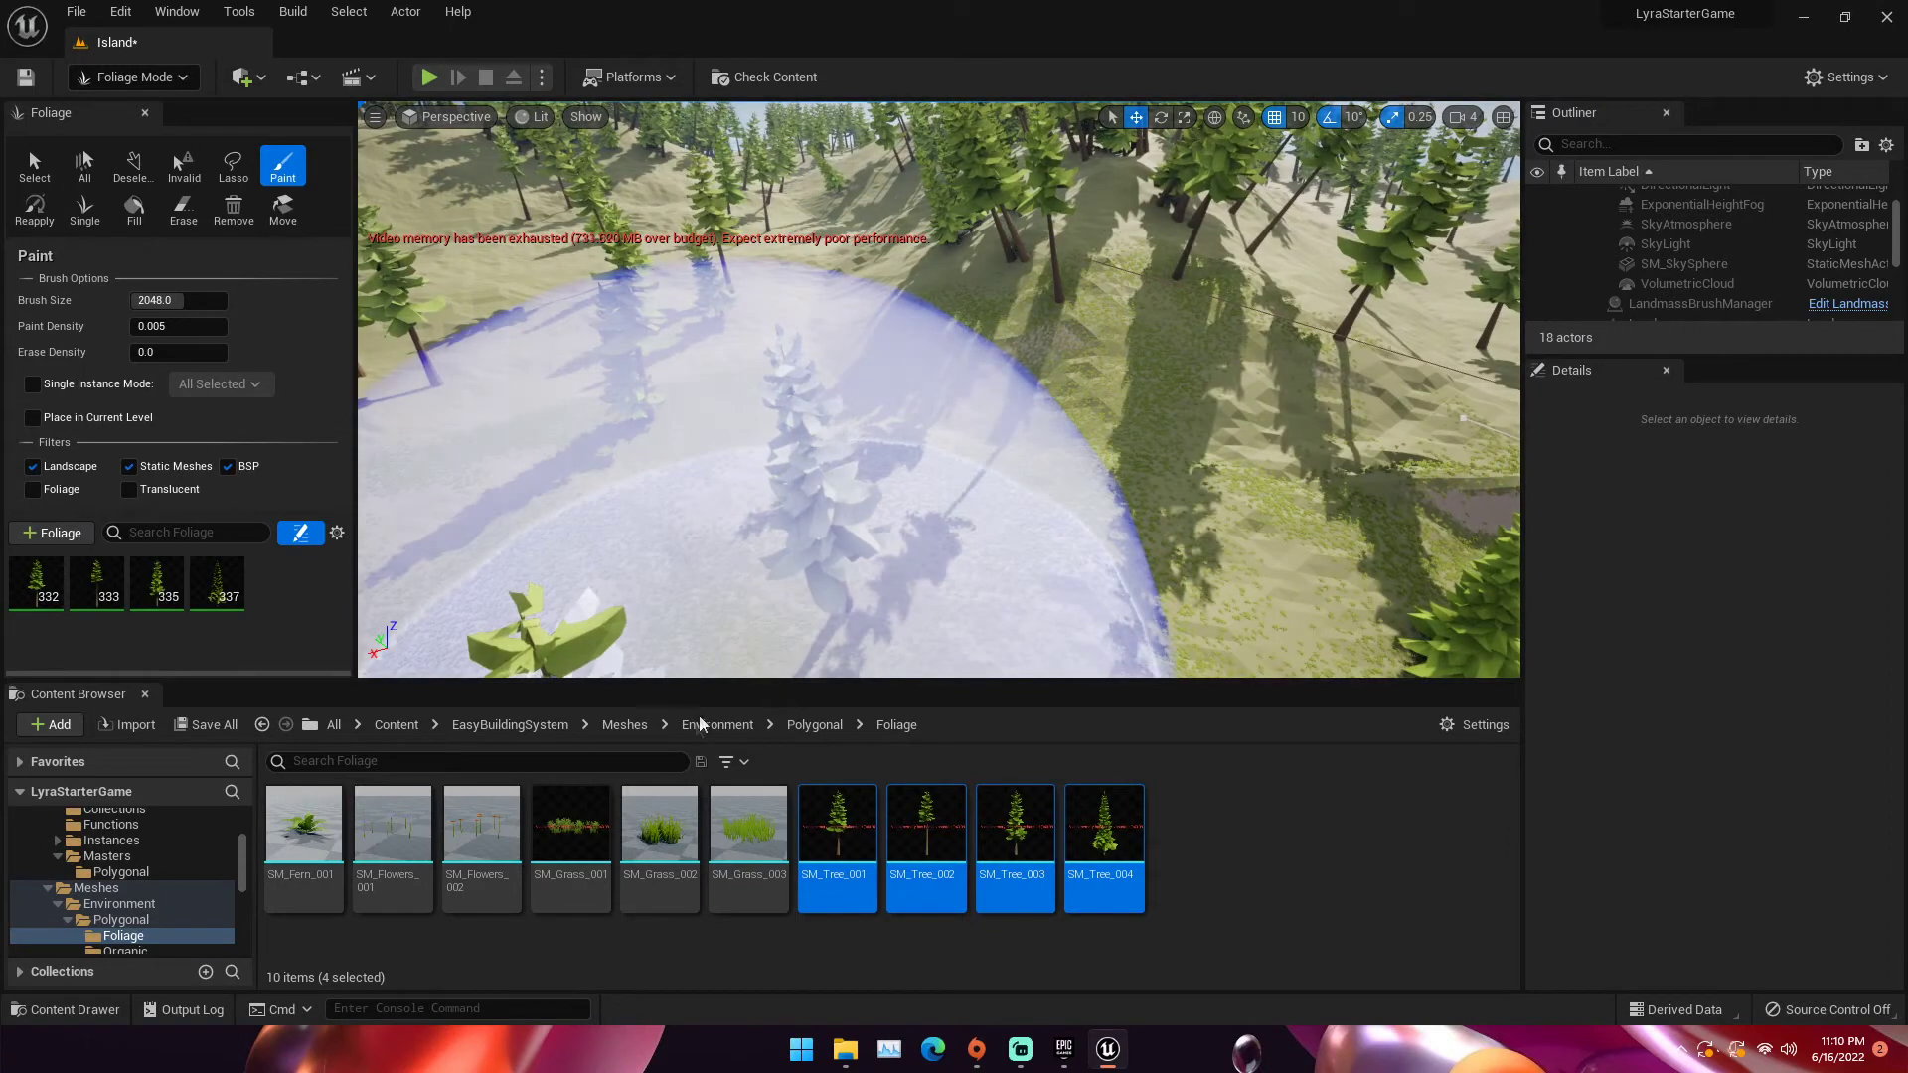
# Add the SM_Flowers_002 and SM_Flowers_001 meshes to the foliage types
pyautogui.click(487, 831)
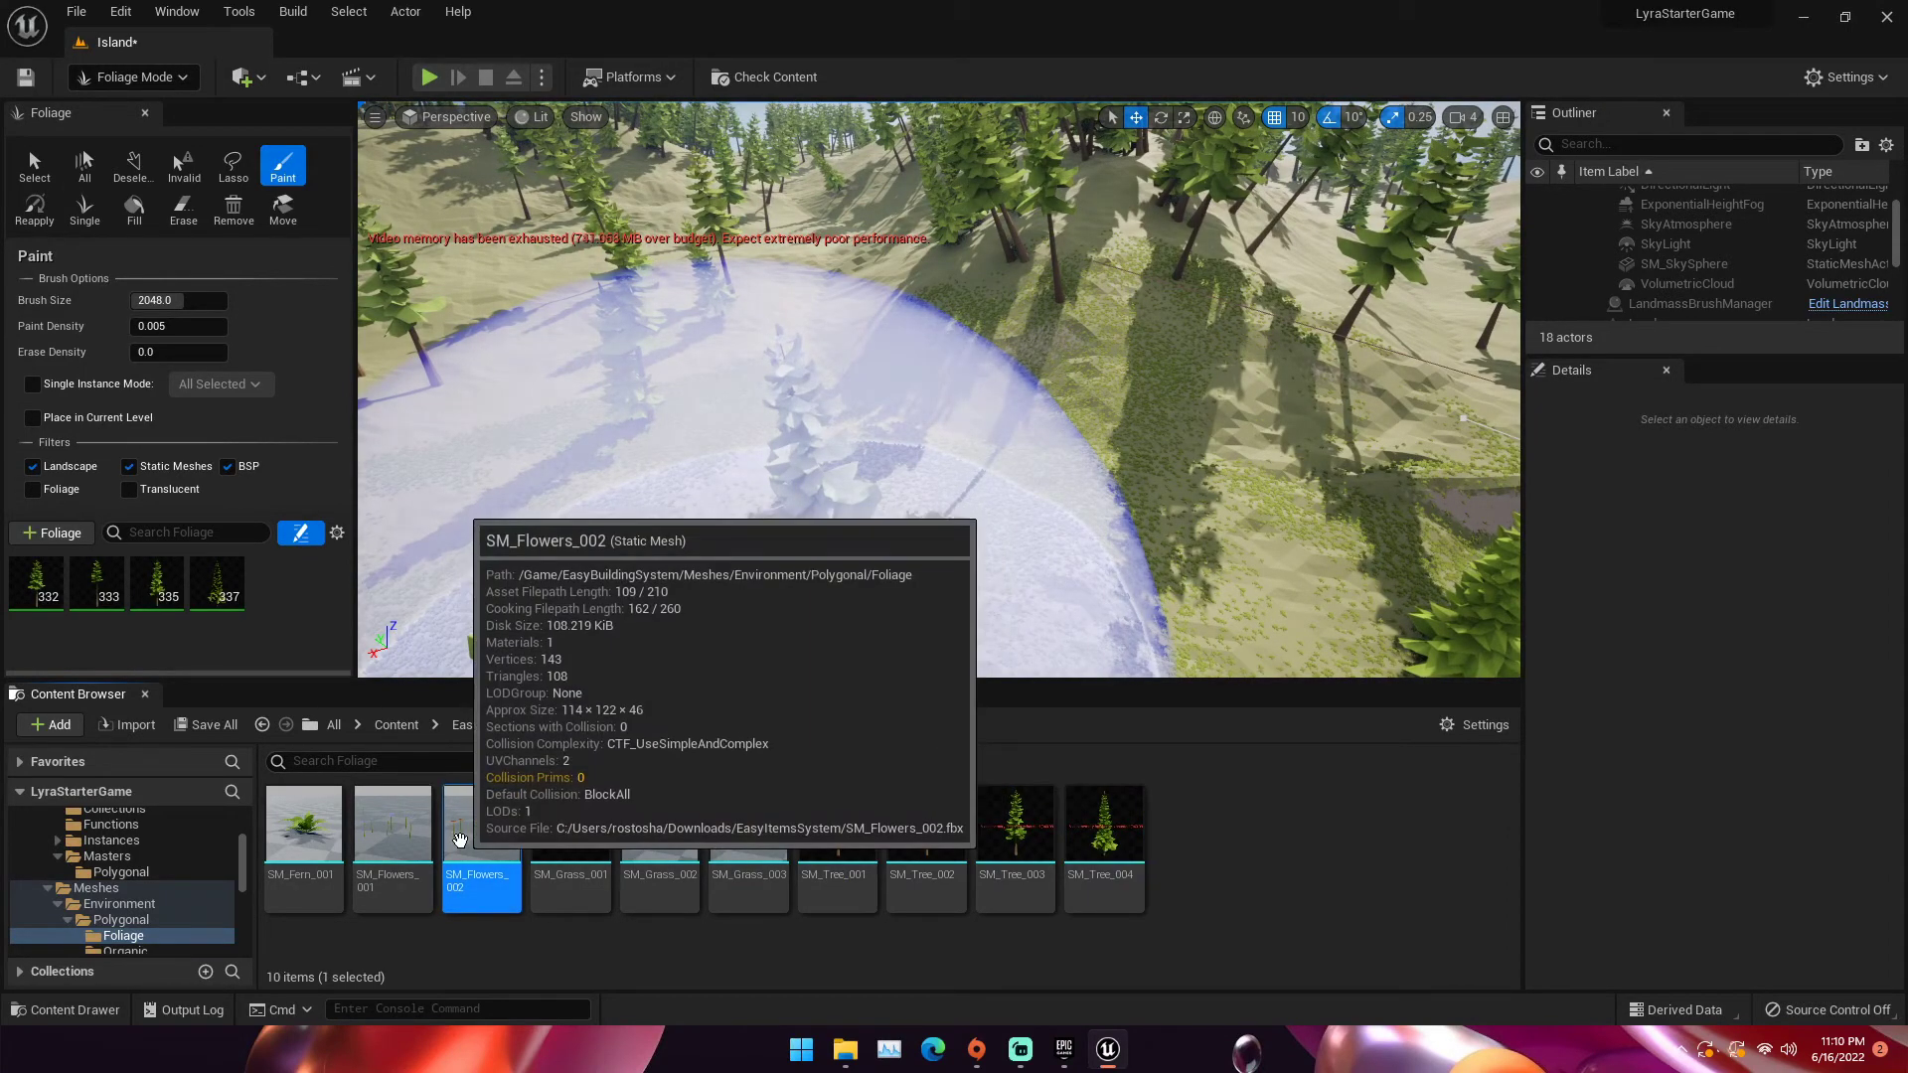
pyautogui.moveTo(453, 787); pyautogui.dragTo(270, 639)
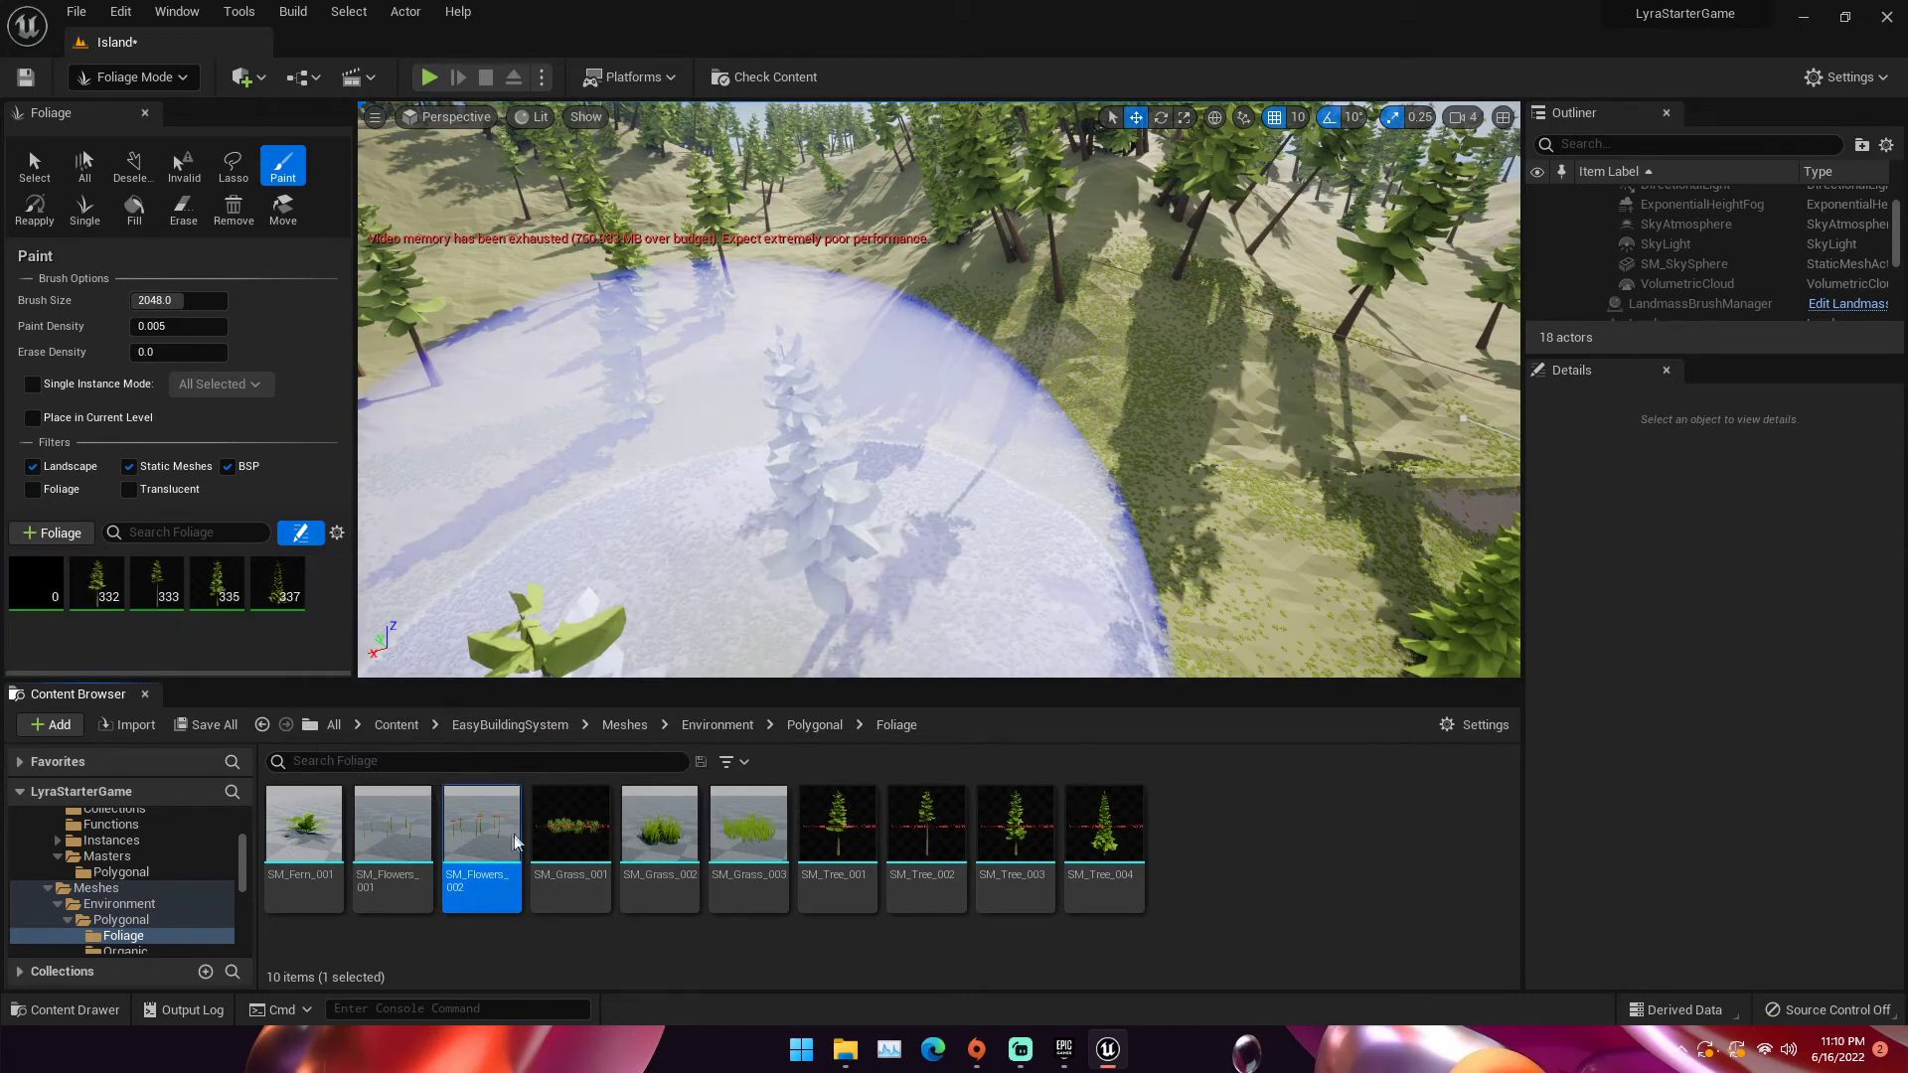
pyautogui.click(398, 843)
pyautogui.moveTo(398, 842); pyautogui.dragTo(201, 646)
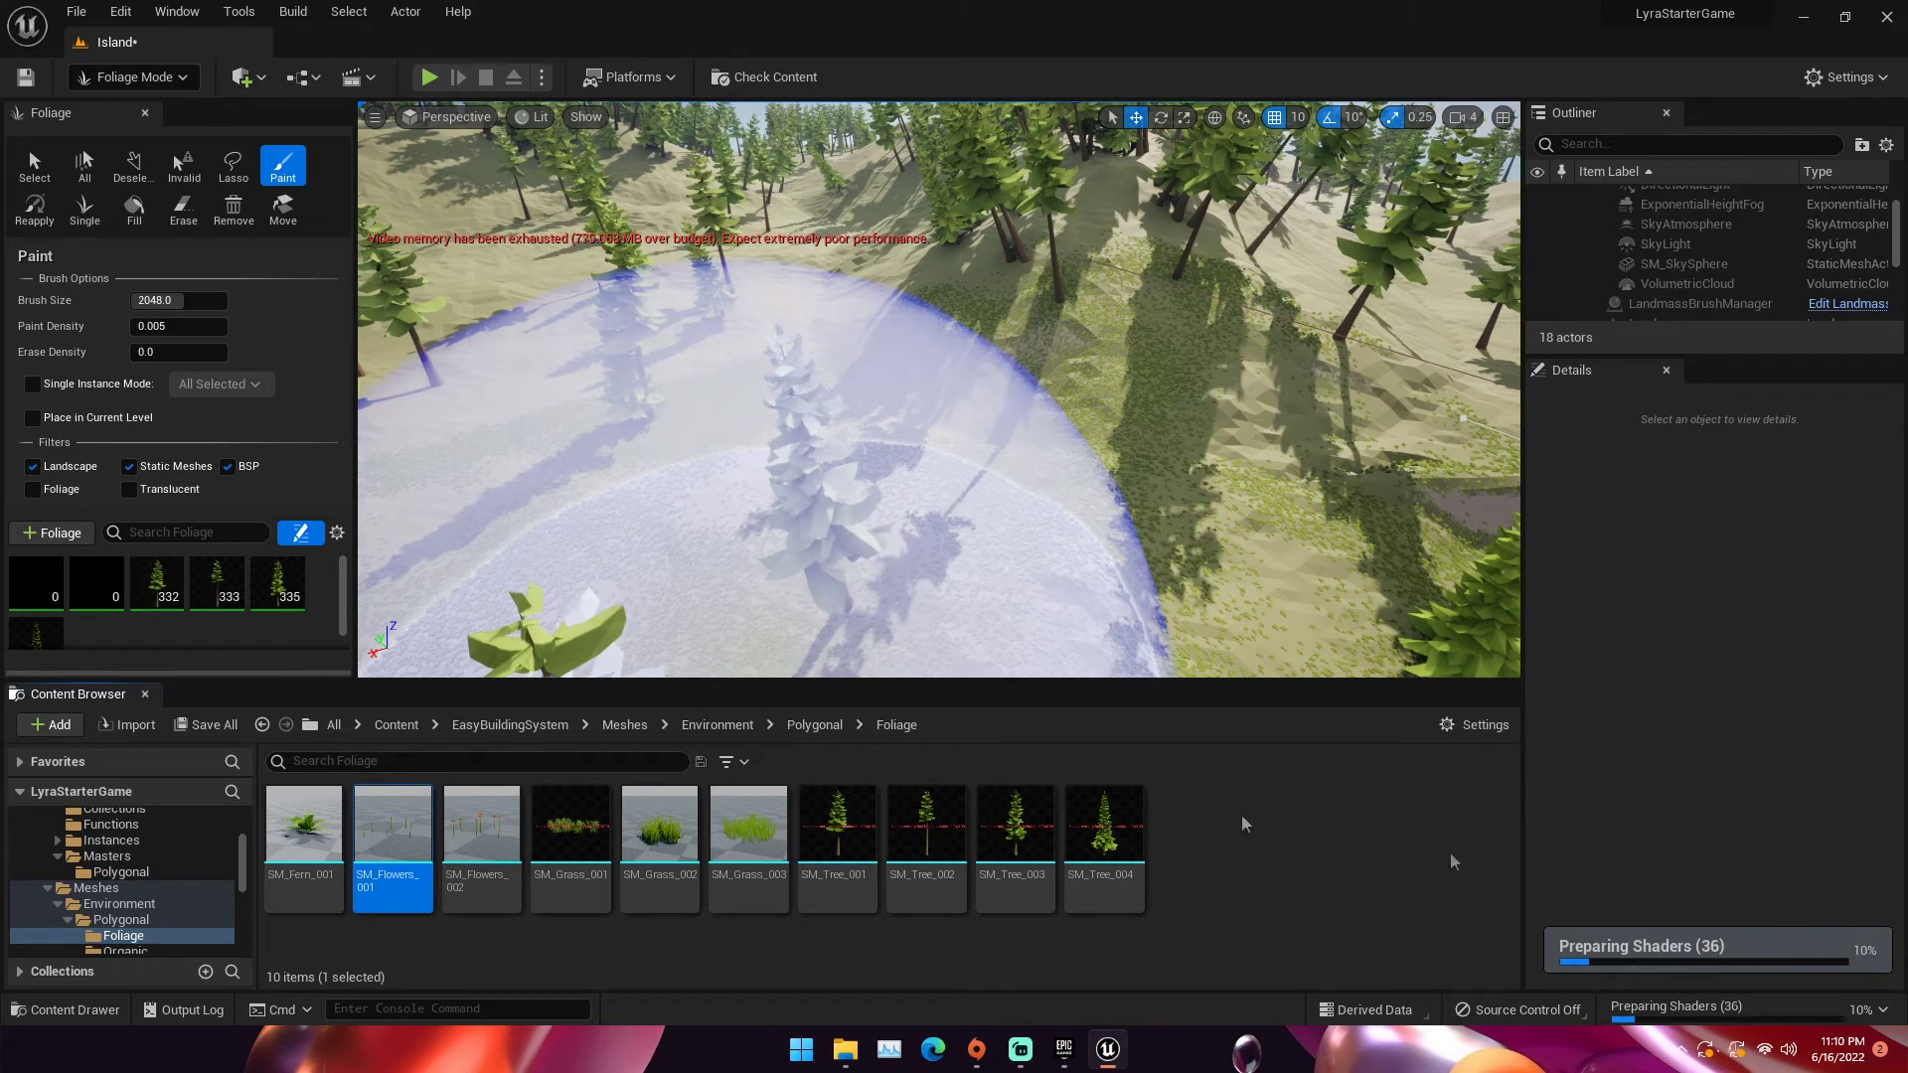
# Select the four tree foliage types, SM_Tree_001 to SM_Tree_004, and deactivate them for painting
pyautogui.click(157, 586)
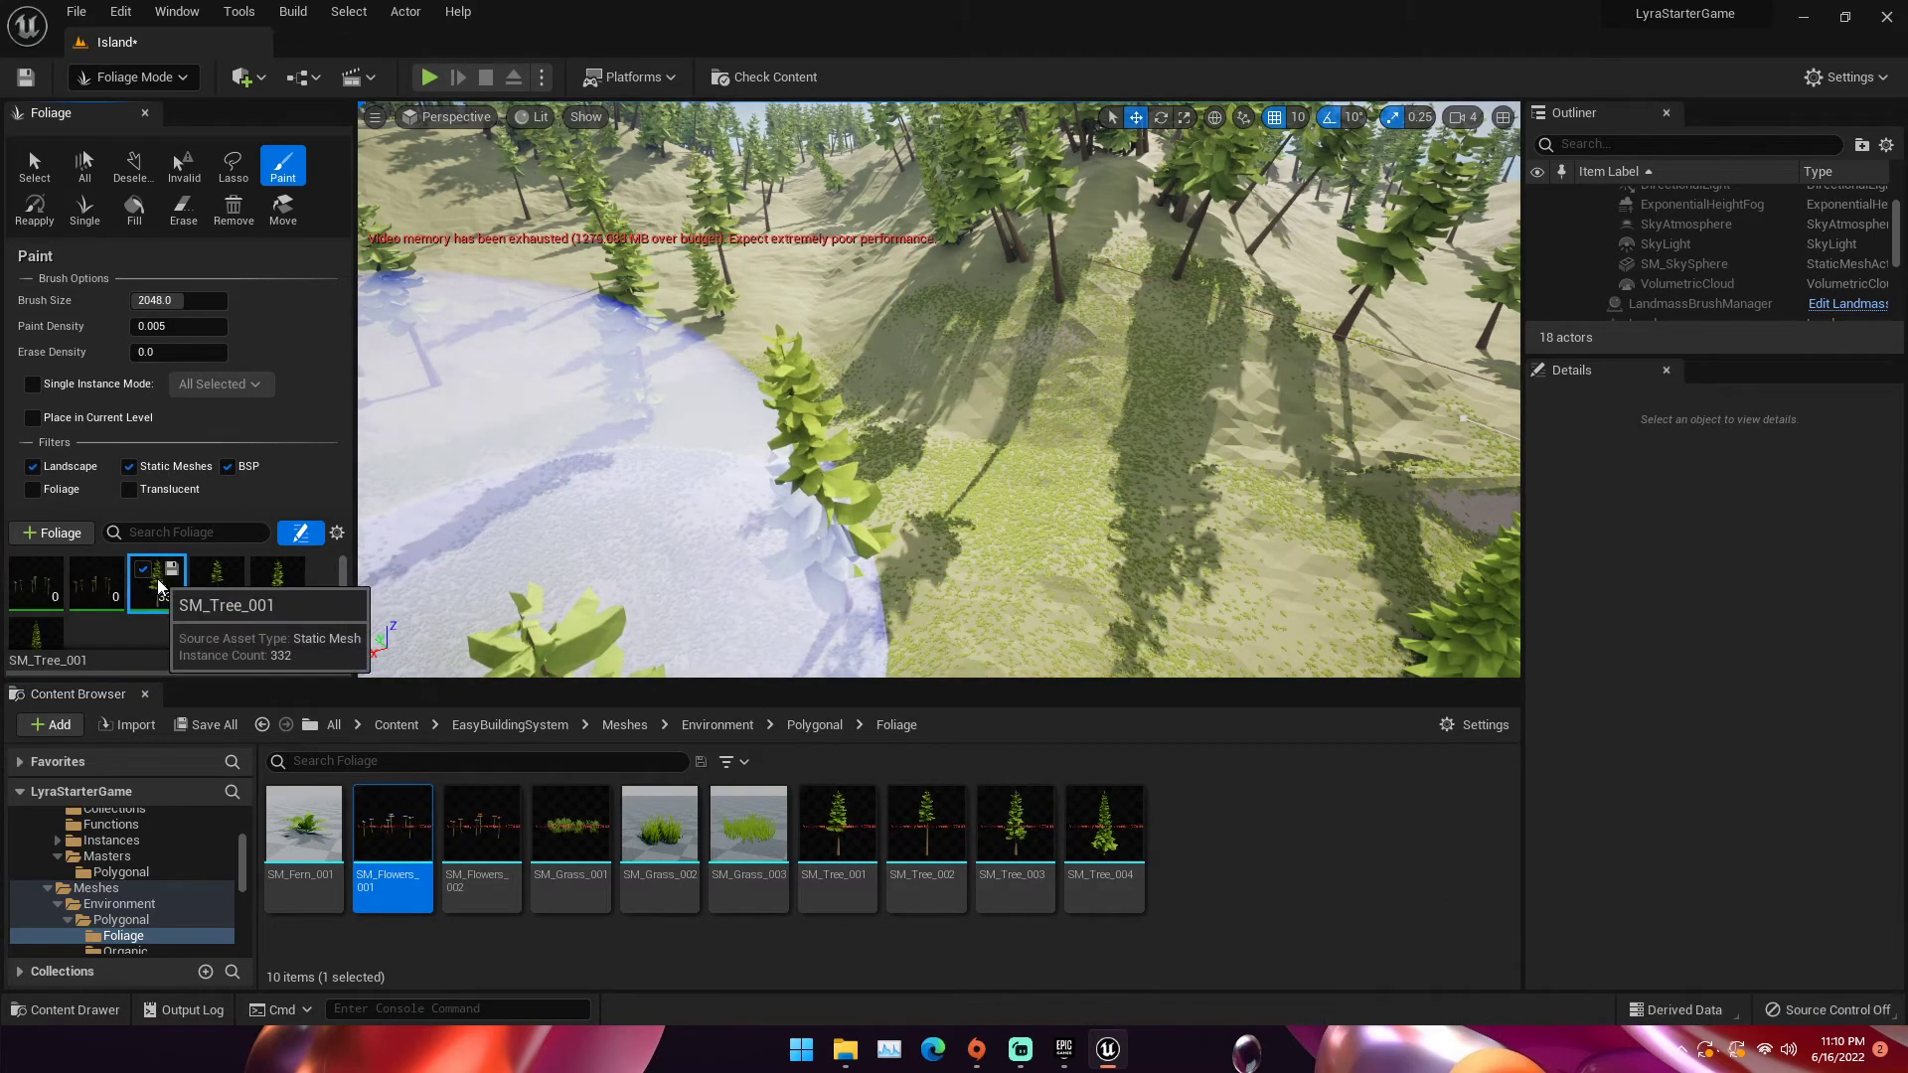
pyautogui.click(52, 631)
pyautogui.click(1035, 726)
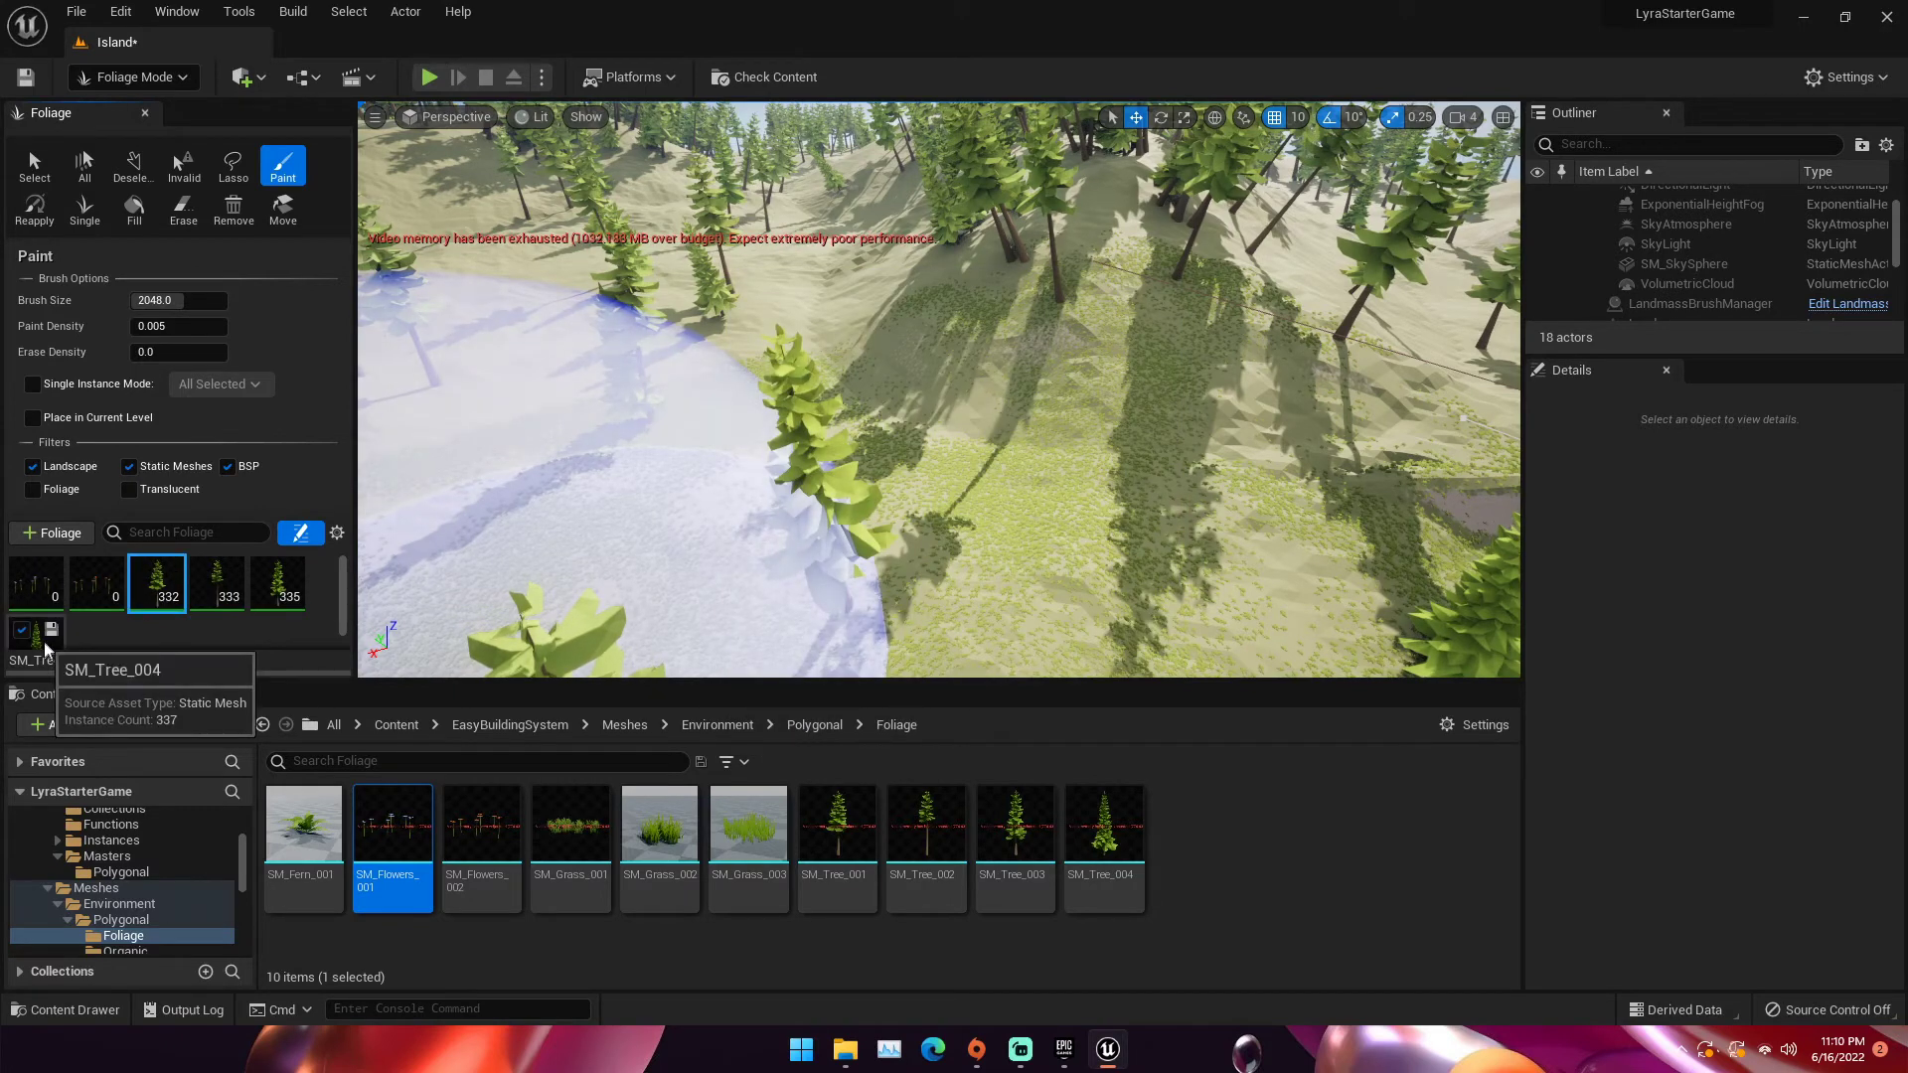
pyautogui.click(48, 636)
pyautogui.click(1103, 728)
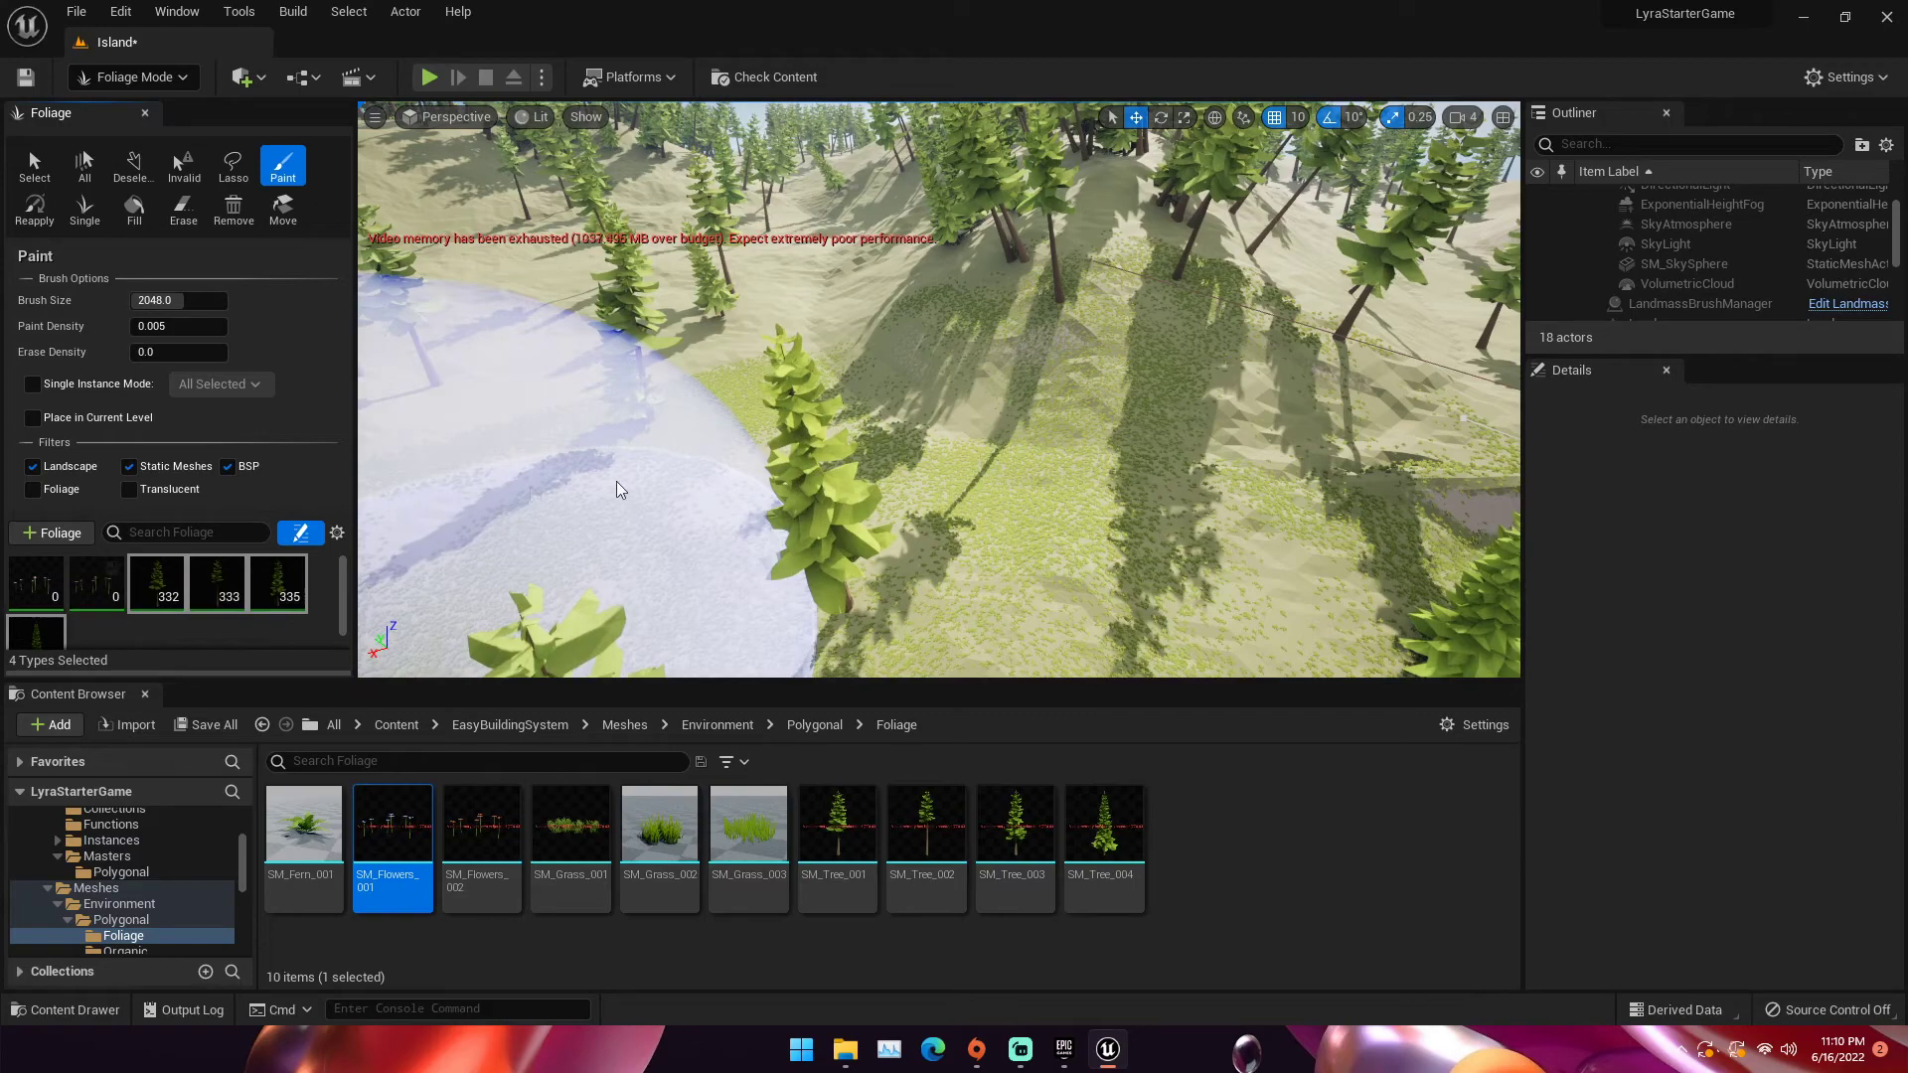
# Paint the two flower types on the grassy hillside at the 0.005 paint density
pyautogui.moveTo(1129, 461); pyautogui.dragTo(1129, 464, button='right')
pyautogui.press('w')
pyautogui.press('s')
pyautogui.click(1015, 463)
pyautogui.press('w')
pyautogui.moveTo(994, 442); pyautogui.dragTo(994, 442, button='right')
pyautogui.press('w')
pyautogui.press('s')
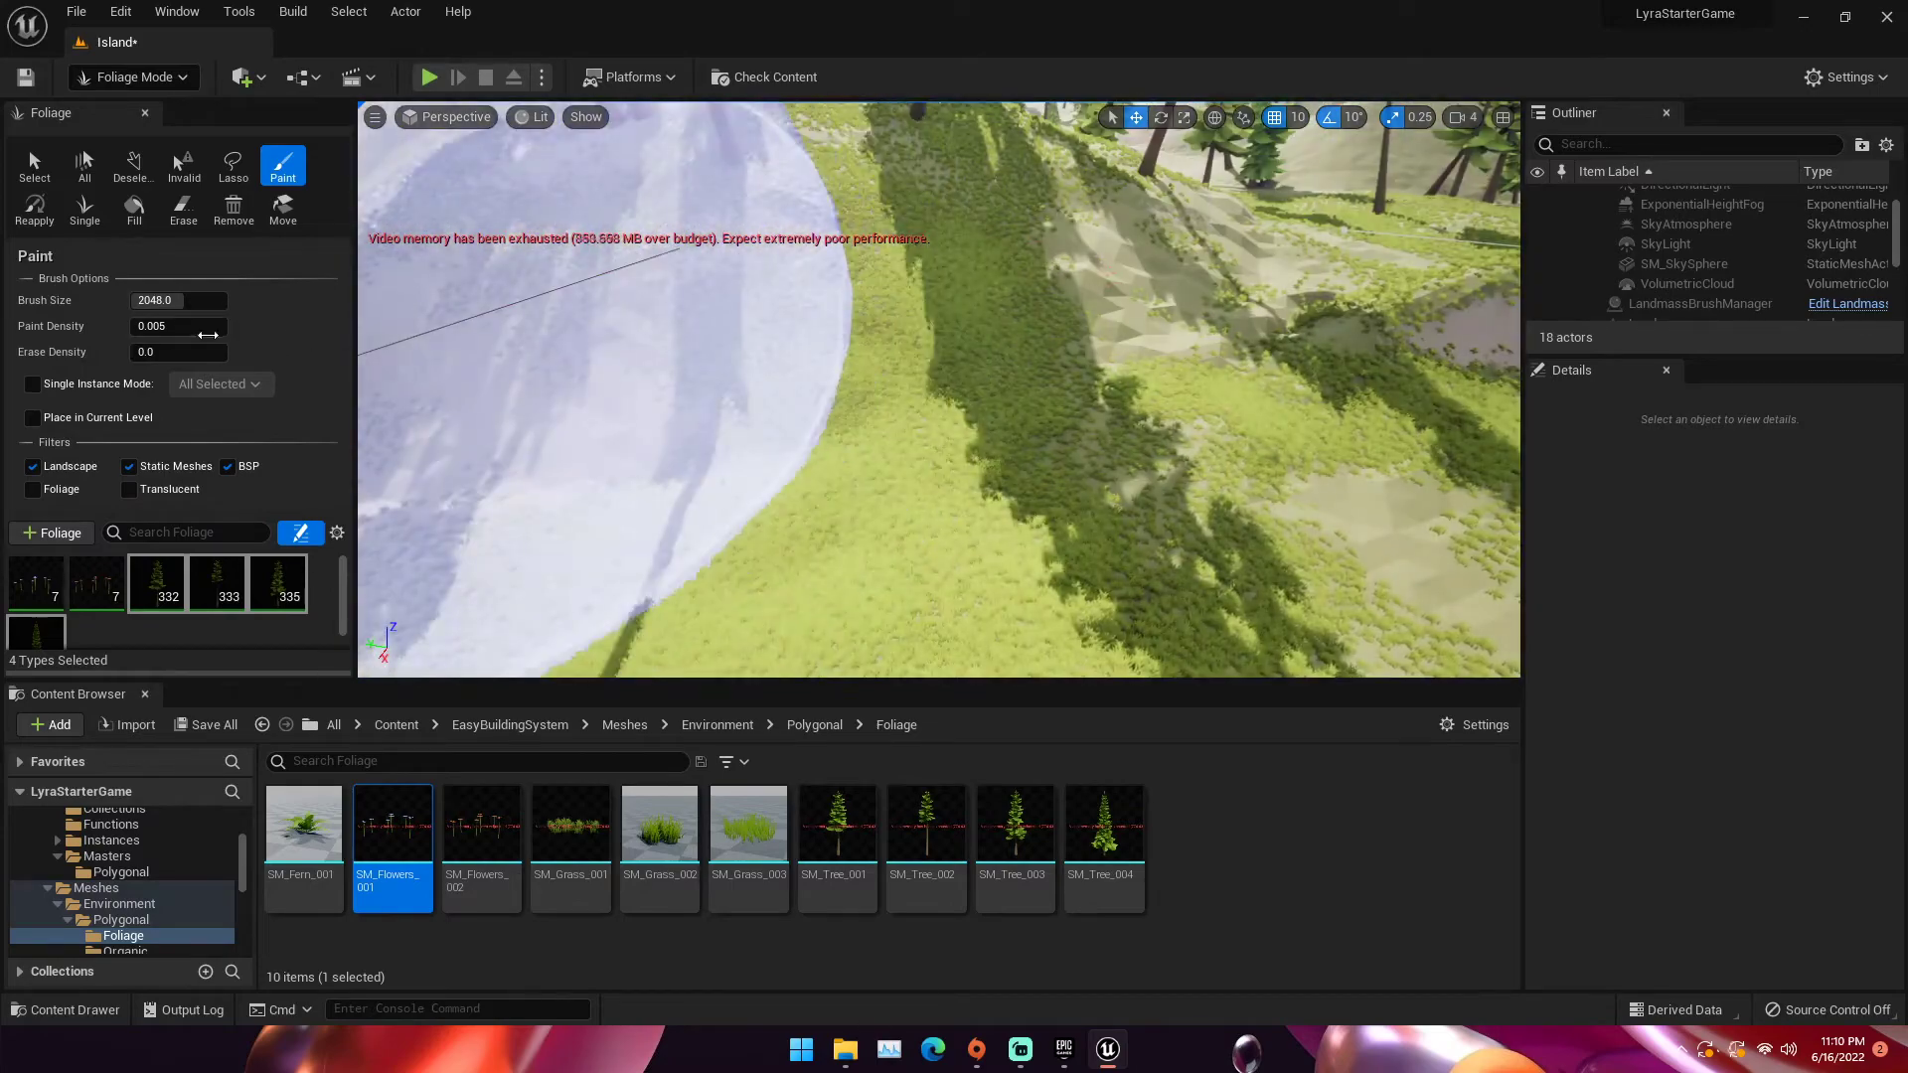
# Set the paint density to 1.0 and paint dense flowers over the grassy hillside
pyautogui.click(202, 329)
pyautogui.write('1')
pyautogui.press('Return')
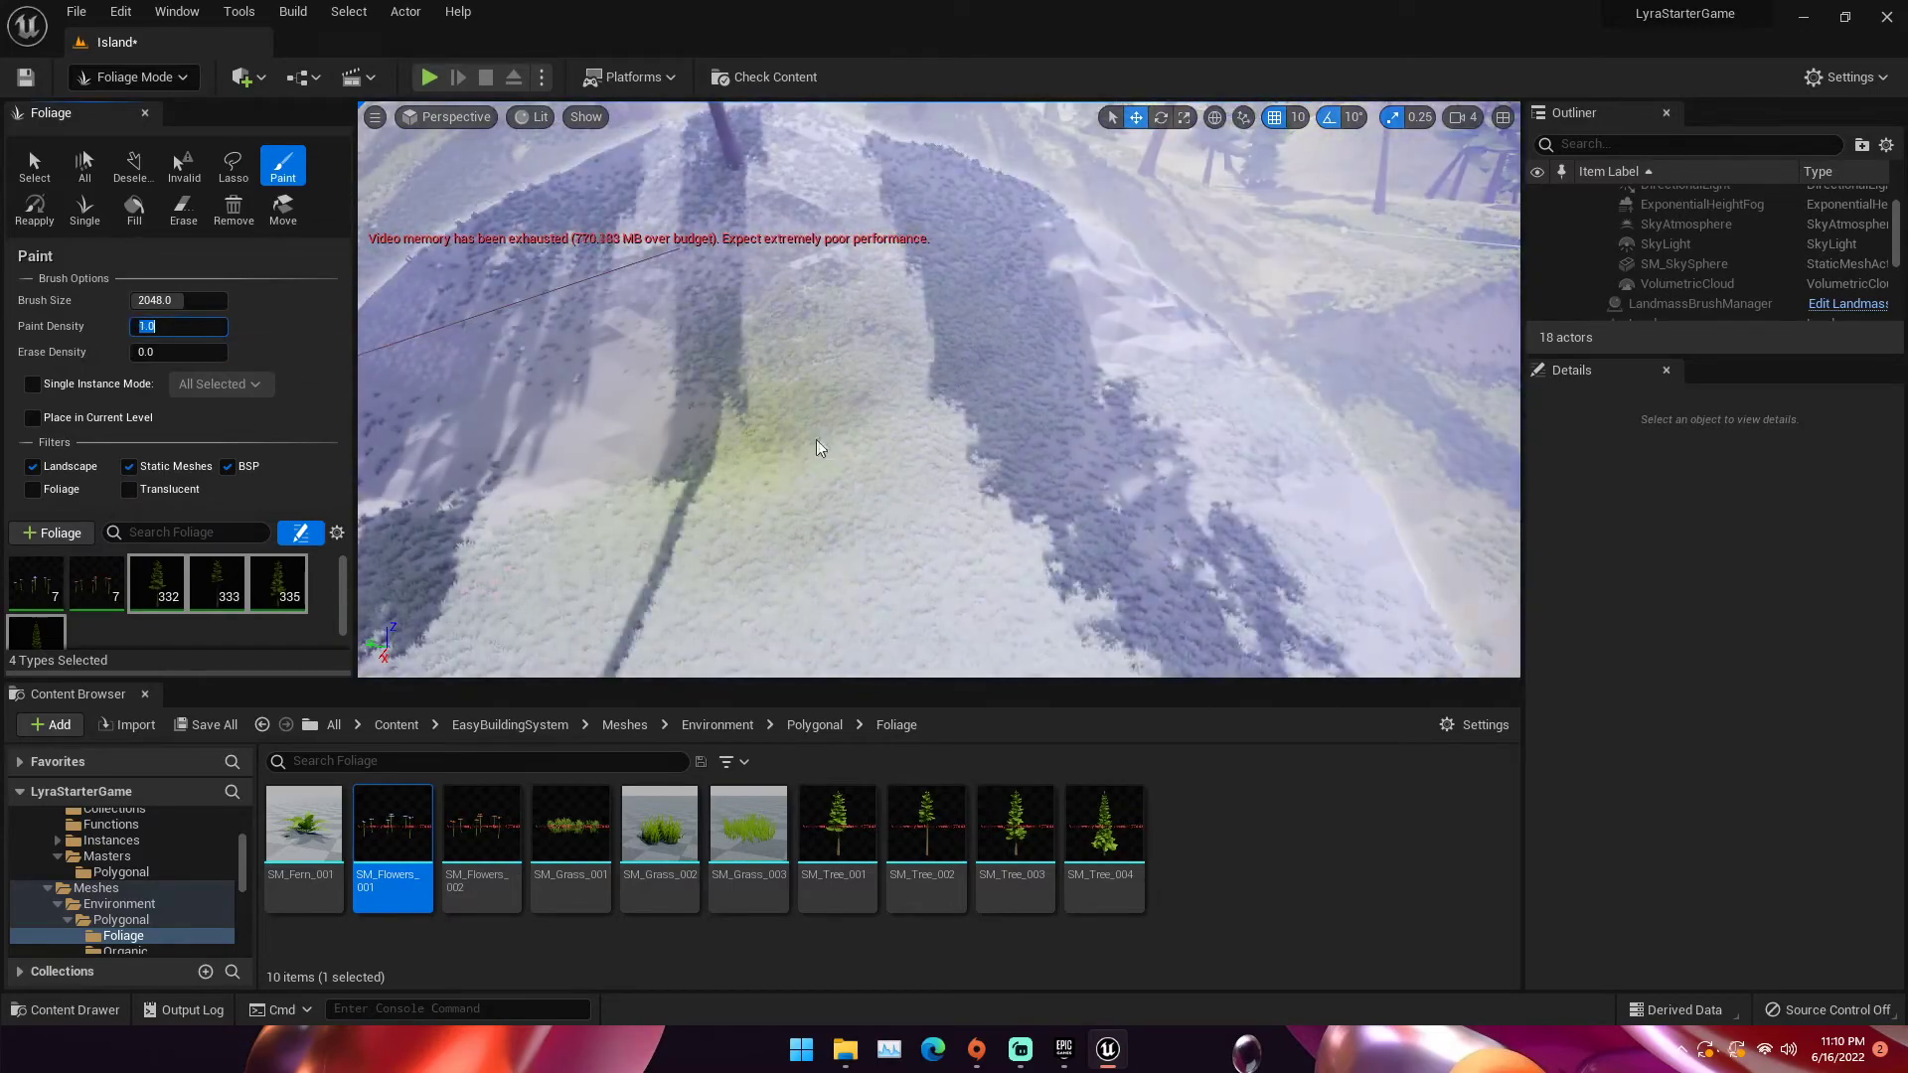
pyautogui.click(819, 438)
pyautogui.moveTo(821, 436); pyautogui.dragTo(820, 435, button='right')
pyautogui.press('w')
pyautogui.press('s')
pyautogui.moveTo(926, 400)
pyautogui.mouseDown(button='right')
pyautogui.moveTo(900, 442)
pyautogui.moveTo(927, 400)
pyautogui.mouseUp(button='right')
pyautogui.press('s')
pyautogui.click(823, 481)
# Paint dense flowers through the clearing between the scattered trees and up the adjoining slope
pyautogui.moveTo(823, 481); pyautogui.dragTo(753, 485, button='right')
pyautogui.press('d')
pyautogui.moveTo(1081, 515)
pyautogui.mouseDown()
pyautogui.moveTo(963, 449)
pyautogui.moveTo(647, 361)
pyautogui.moveTo(517, 447)
pyautogui.moveTo(639, 318)
pyautogui.moveTo(726, 287)
pyautogui.mouseUp()
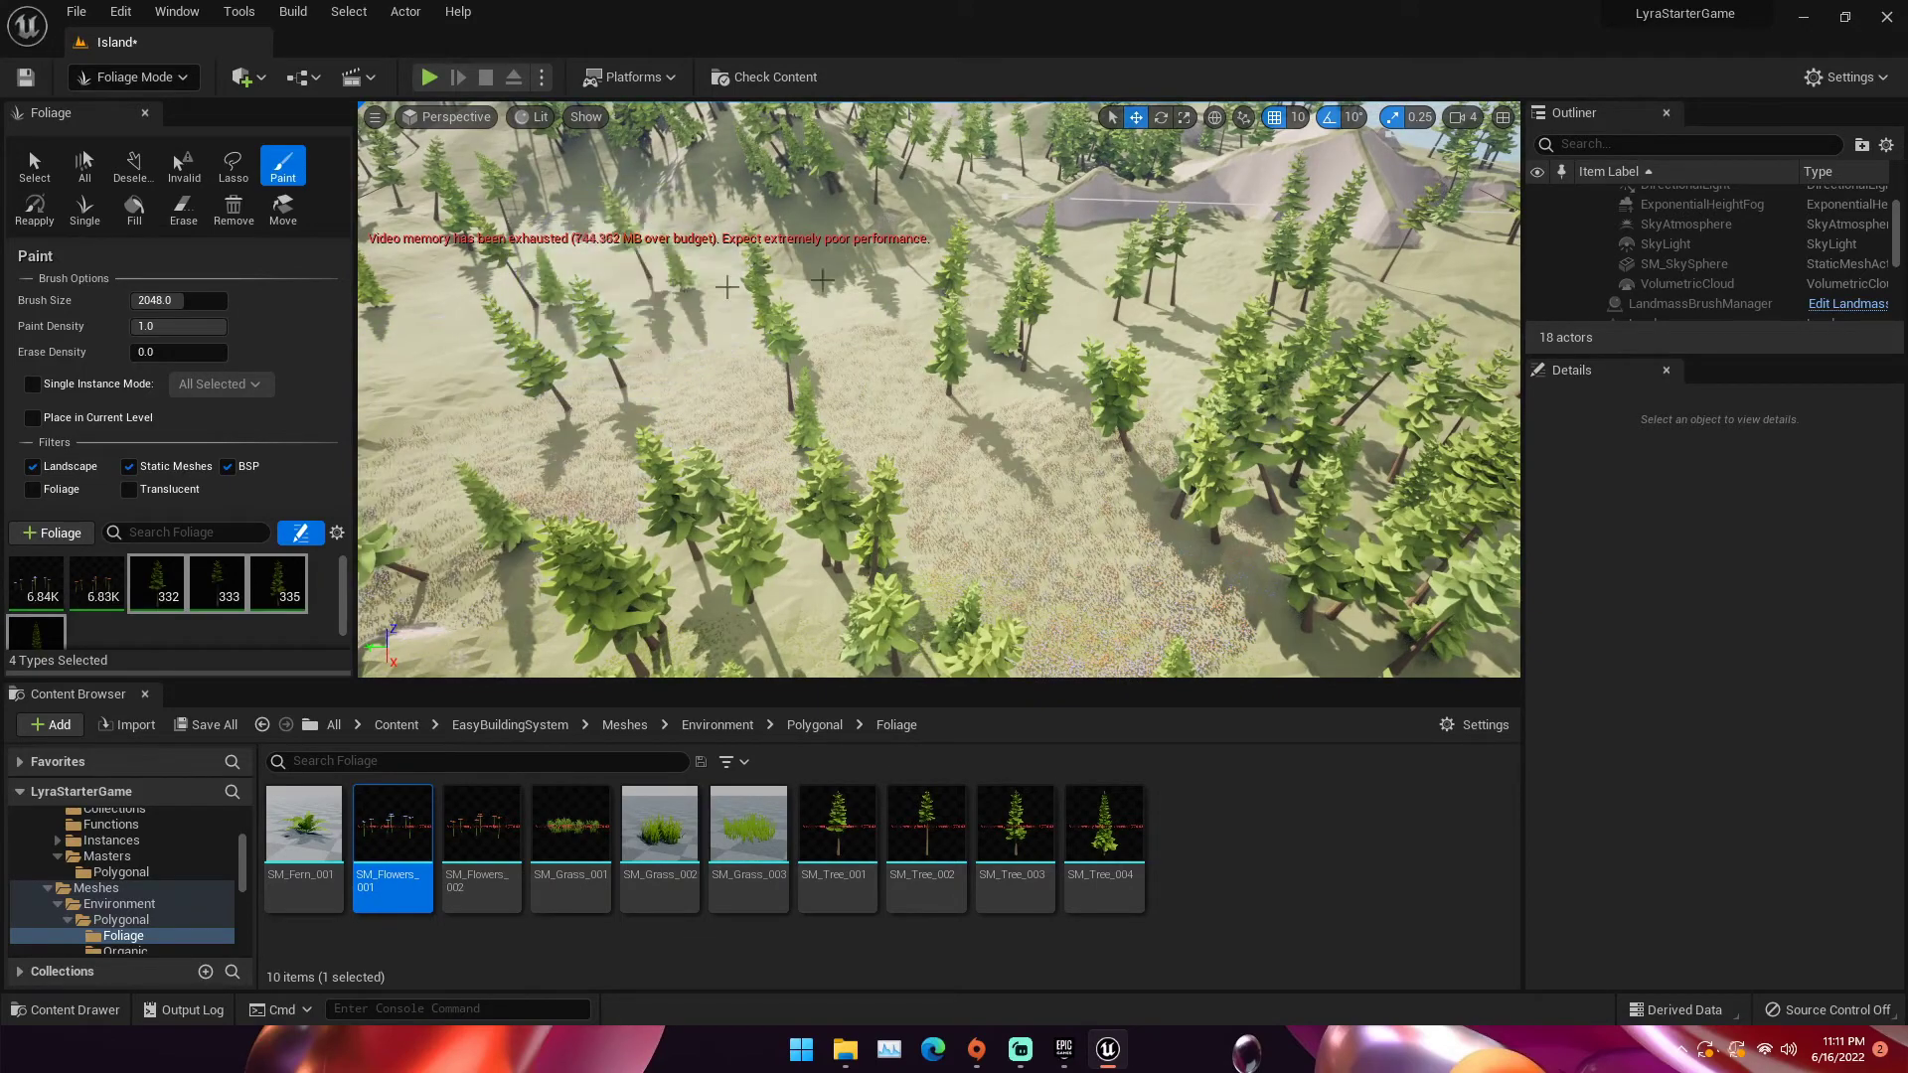
pyautogui.moveTo(1068, 283)
pyautogui.mouseDown()
pyautogui.moveTo(1227, 298)
pyautogui.moveTo(978, 282)
pyautogui.mouseUp()
# Paint flowers over the wooded slopes toward the rock outcrop and undo the last flower stroke
pyautogui.press('w')
pyautogui.moveTo(978, 282); pyautogui.dragTo(975, 276, button='right')
pyautogui.moveTo(1131, 259)
pyautogui.mouseDown()
pyautogui.moveTo(1153, 350)
pyautogui.moveTo(1238, 350)
pyautogui.moveTo(1250, 225)
pyautogui.mouseUp()
pyautogui.moveTo(1236, 255); pyautogui.dragTo(1123, 258, button='right')
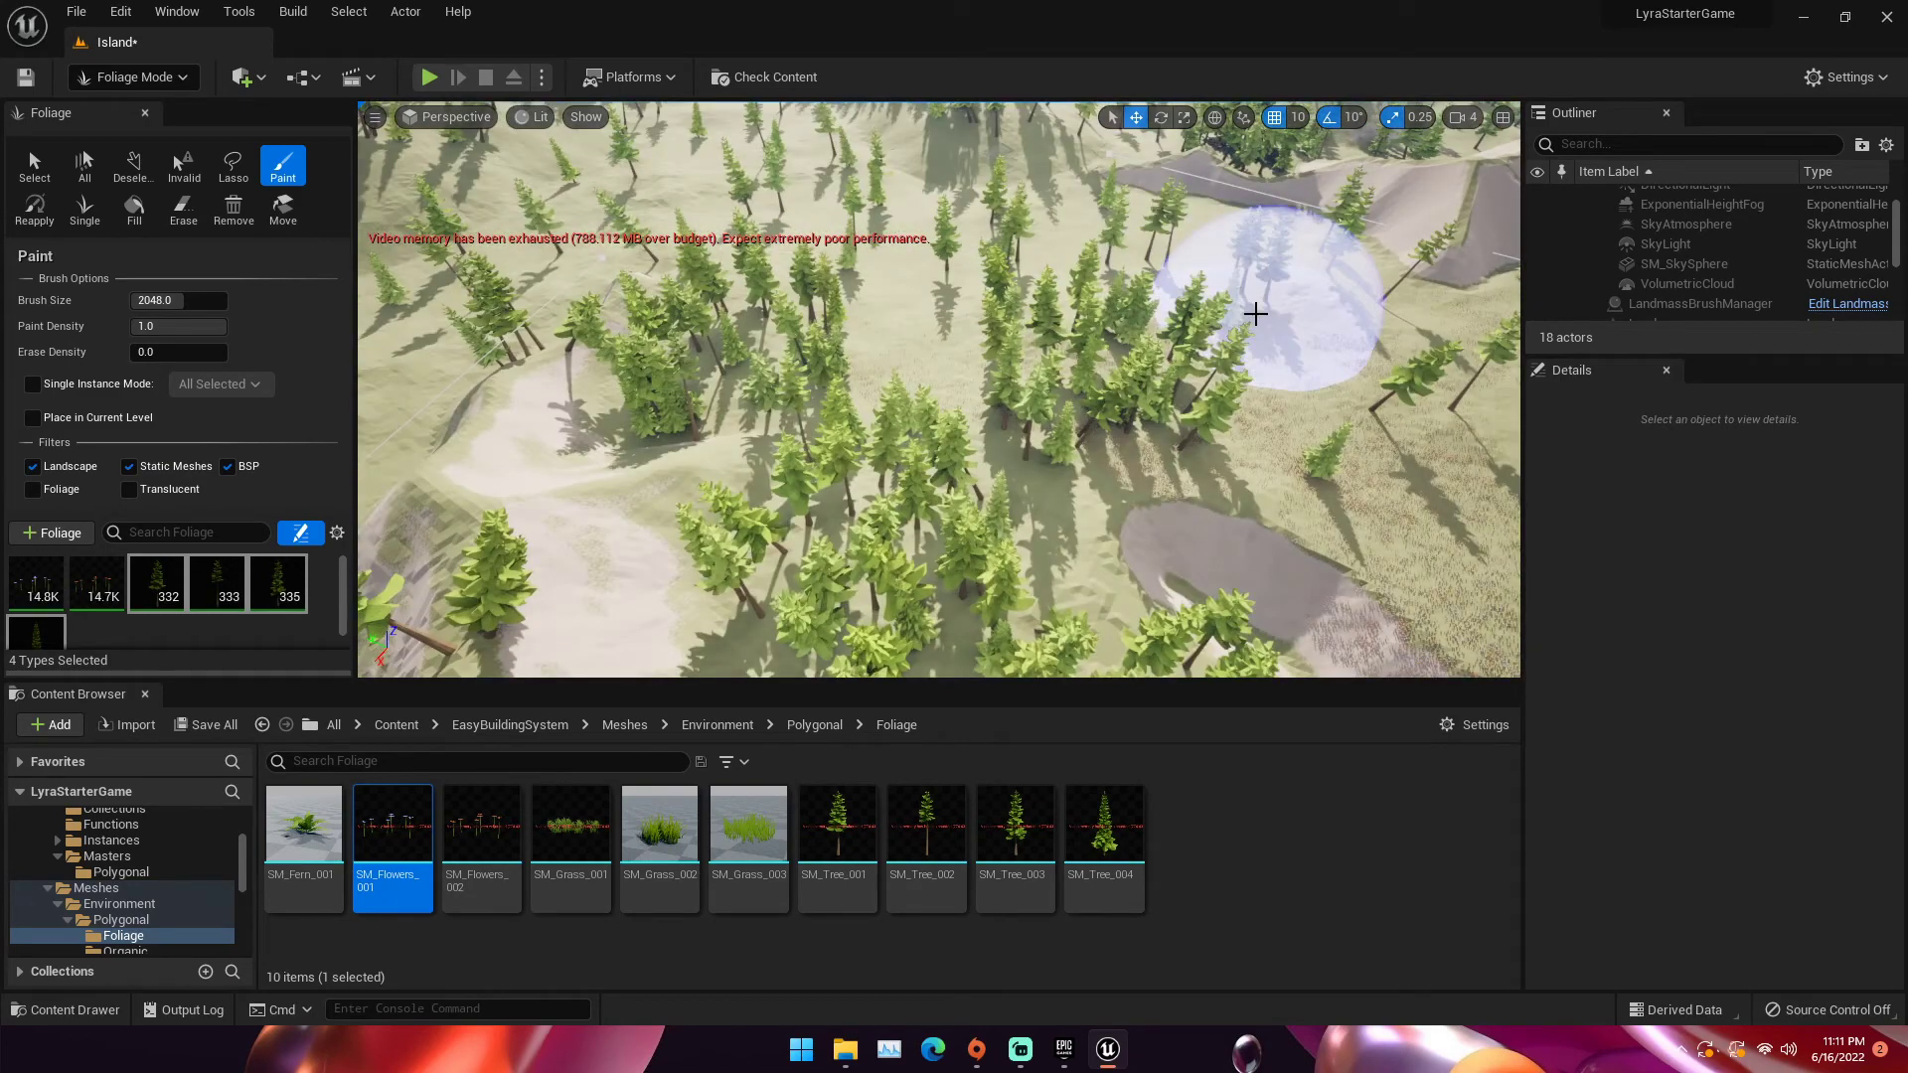
pyautogui.hotkey('ctrl', 'z')
pyautogui.moveTo(1157, 292); pyautogui.dragTo(1195, 292, button='right')
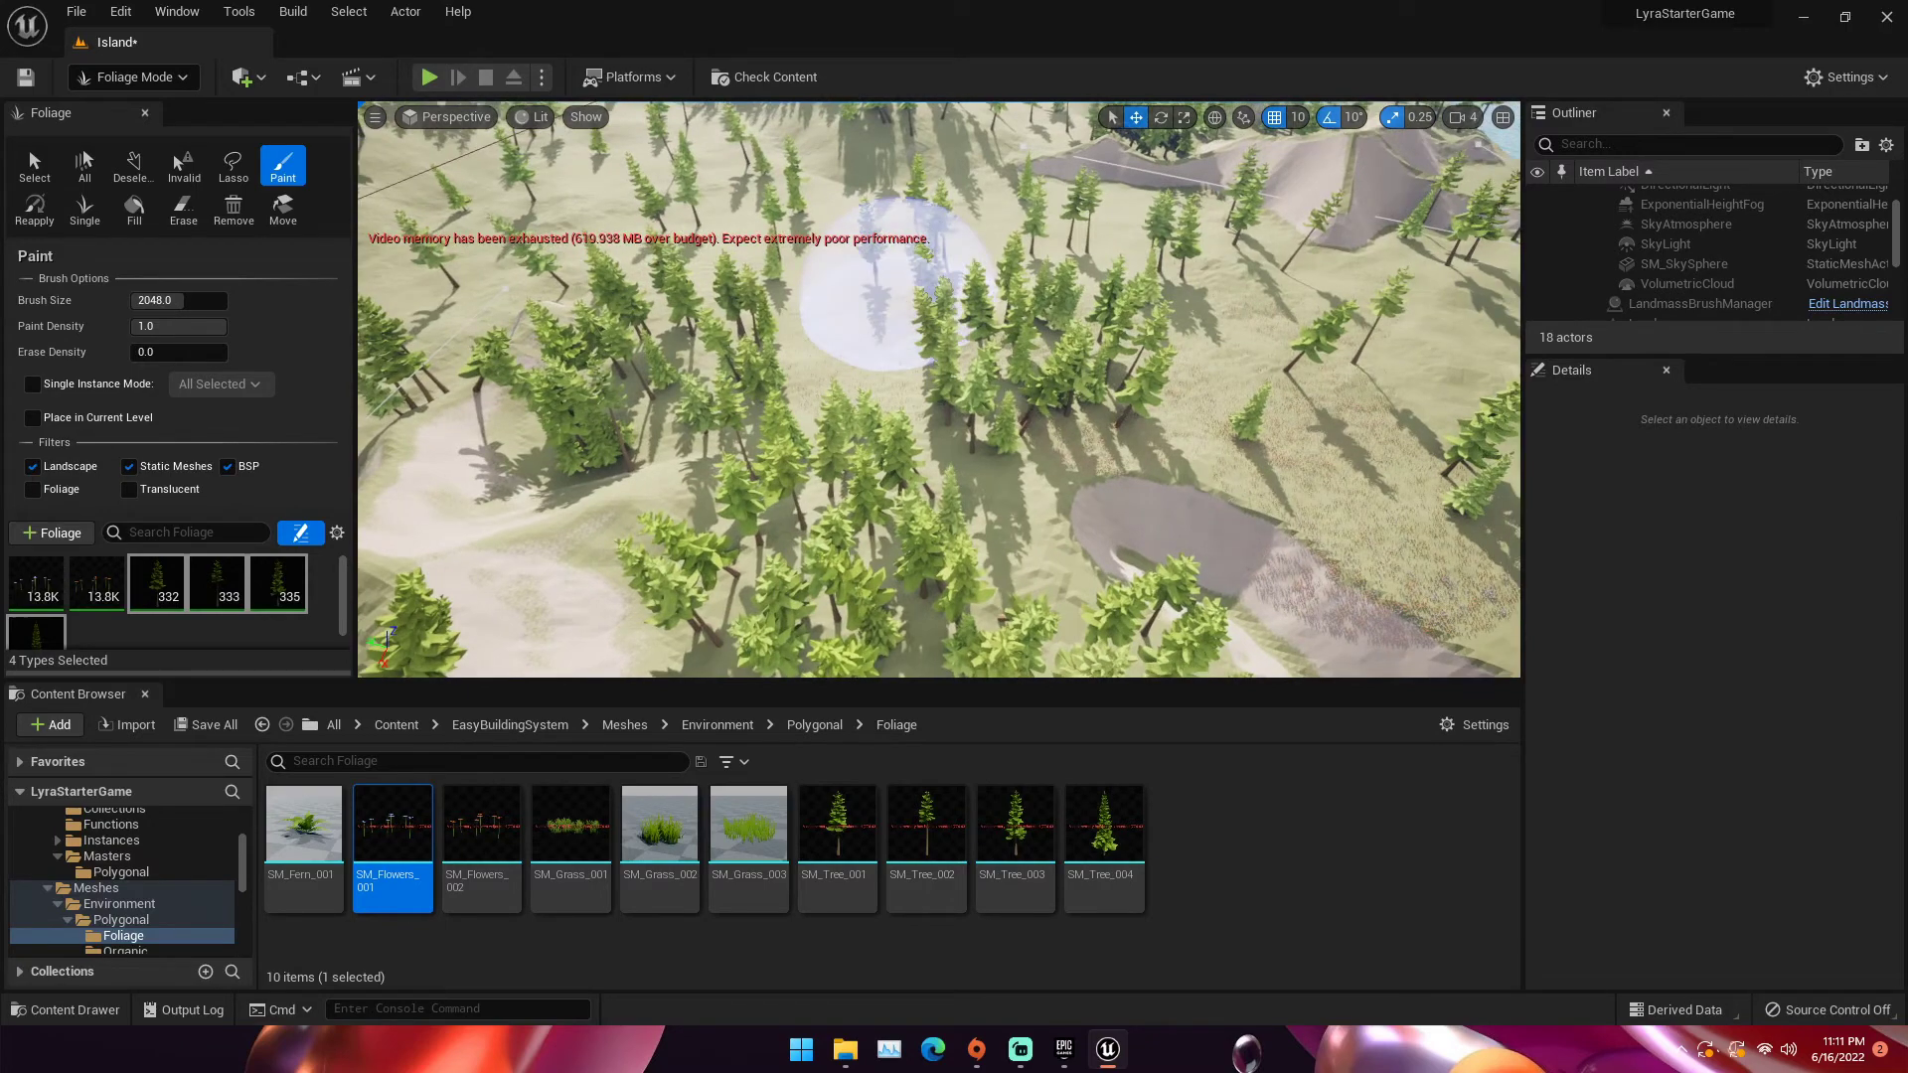
# Paint dense flowers across the tree-covered hills toward the coastline at the 1.0 paint density
pyautogui.moveTo(924, 192)
pyautogui.mouseDown(button='right')
pyautogui.moveTo(920, 159)
pyautogui.moveTo(845, 120)
pyautogui.mouseUp(button='right')
pyautogui.moveTo(1176, 264); pyautogui.dragTo(1153, 167, button='right')
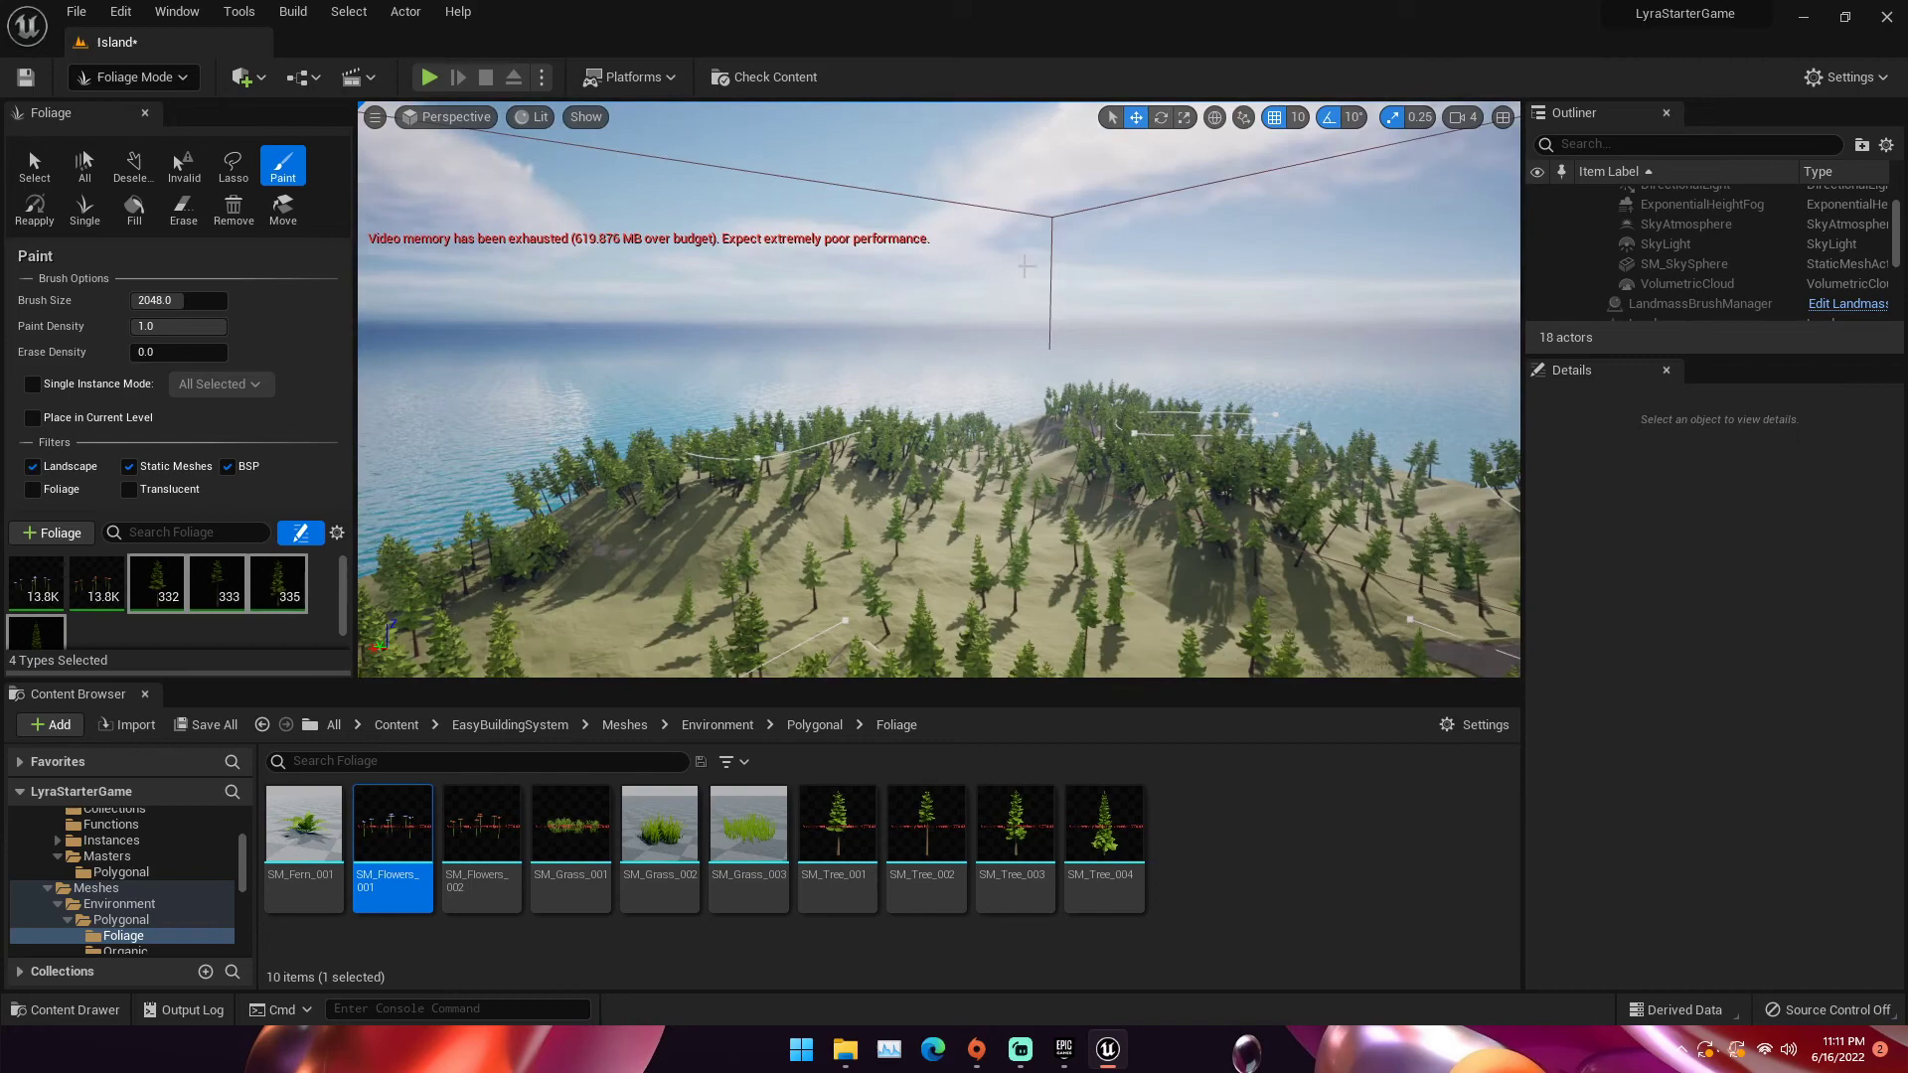
pyautogui.moveTo(1025, 266)
pyautogui.mouseDown(button='right')
pyautogui.moveTo(1025, 338)
pyautogui.moveTo(975, 407)
pyautogui.mouseUp(button='right')
pyautogui.moveTo(975, 407)
pyautogui.mouseDown()
pyautogui.moveTo(1030, 392)
pyautogui.moveTo(715, 553)
pyautogui.moveTo(1141, 318)
pyautogui.moveTo(1083, 229)
pyautogui.mouseUp()
pyautogui.moveTo(1083, 228); pyautogui.dragTo(1103, 248, button='right')
pyautogui.moveTo(1103, 248); pyautogui.dragTo(867, 275)
pyautogui.moveTo(750, 350); pyautogui.dragTo(669, 418)
pyautogui.moveTo(669, 418); pyautogui.dragTo(899, 421, button='right')
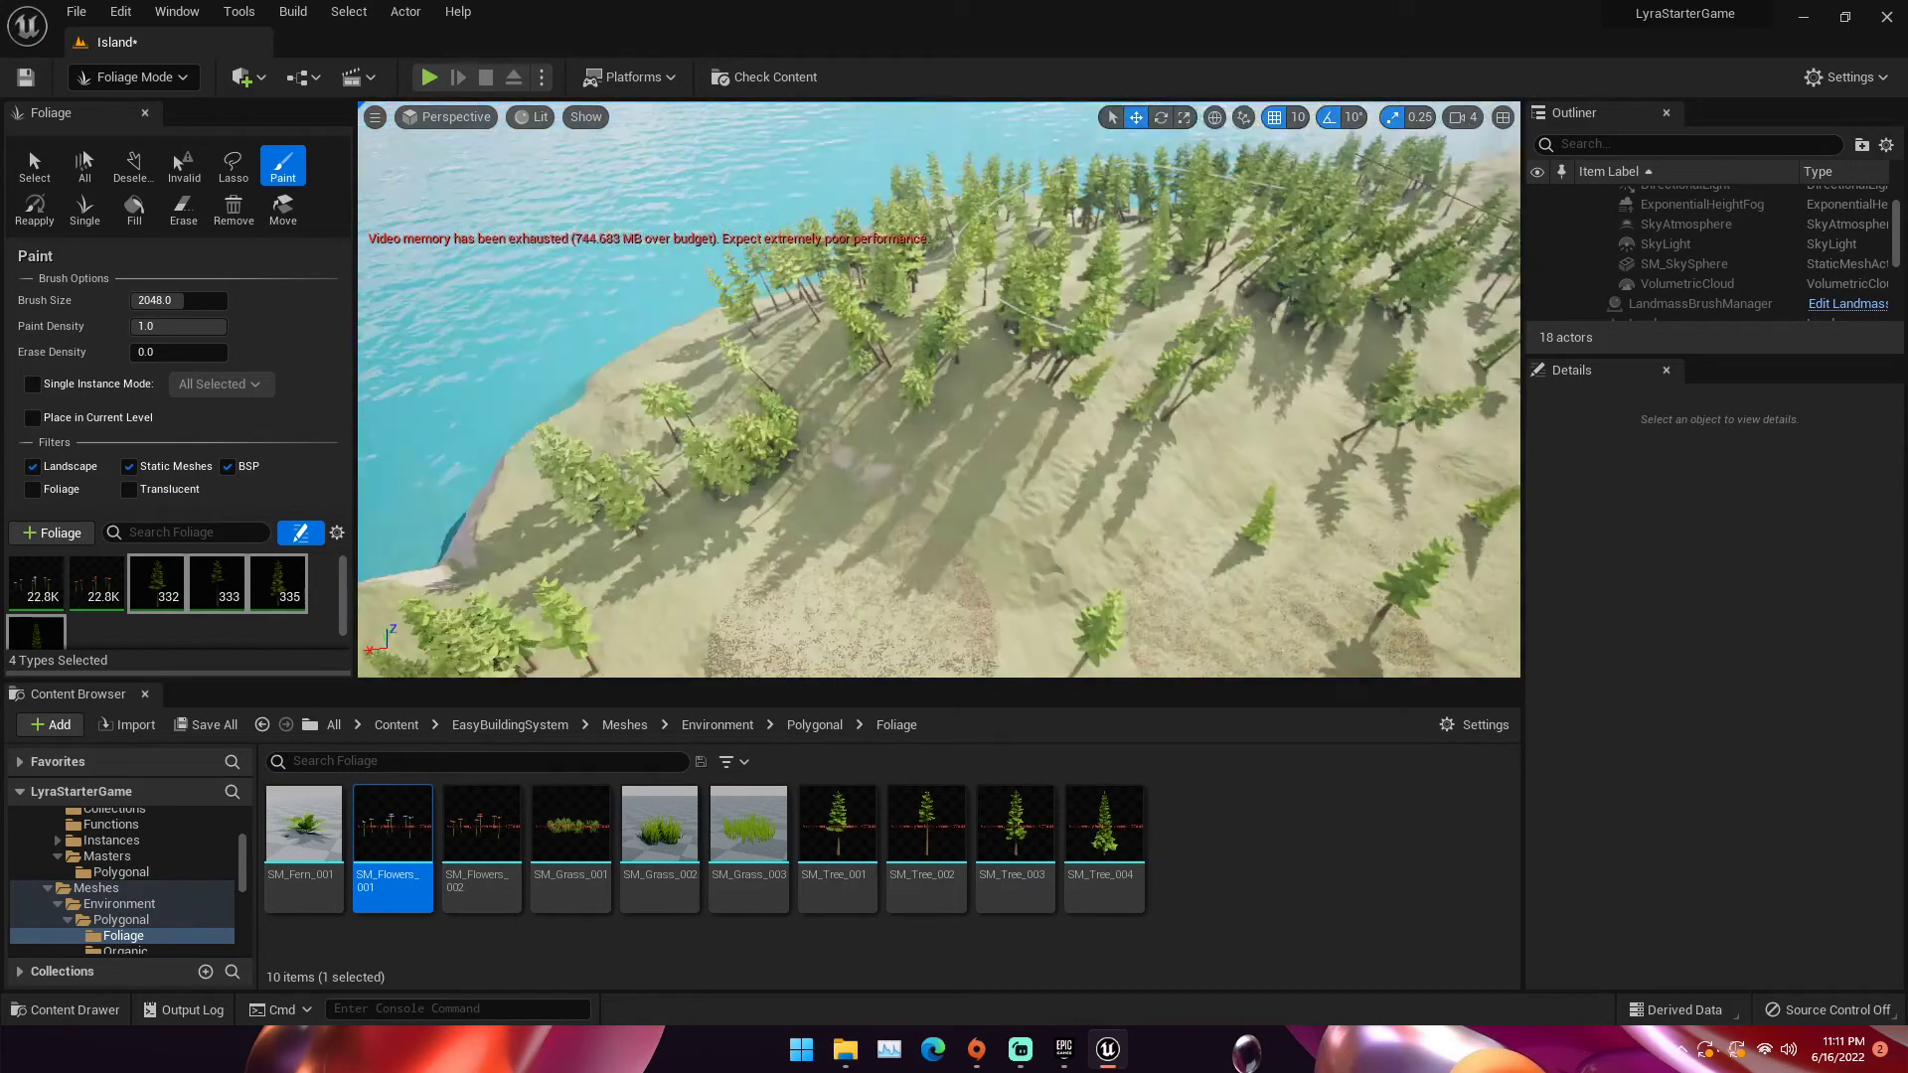
# Paint dense flowers over the clearing near the coast and the adjoining grassy slope
pyautogui.moveTo(899, 421)
pyautogui.mouseDown()
pyautogui.moveTo(719, 550)
pyautogui.moveTo(790, 507)
pyautogui.mouseUp()
pyautogui.moveTo(790, 507); pyautogui.dragTo(743, 421, button='right')
pyautogui.moveTo(558, 286); pyautogui.dragTo(596, 328)
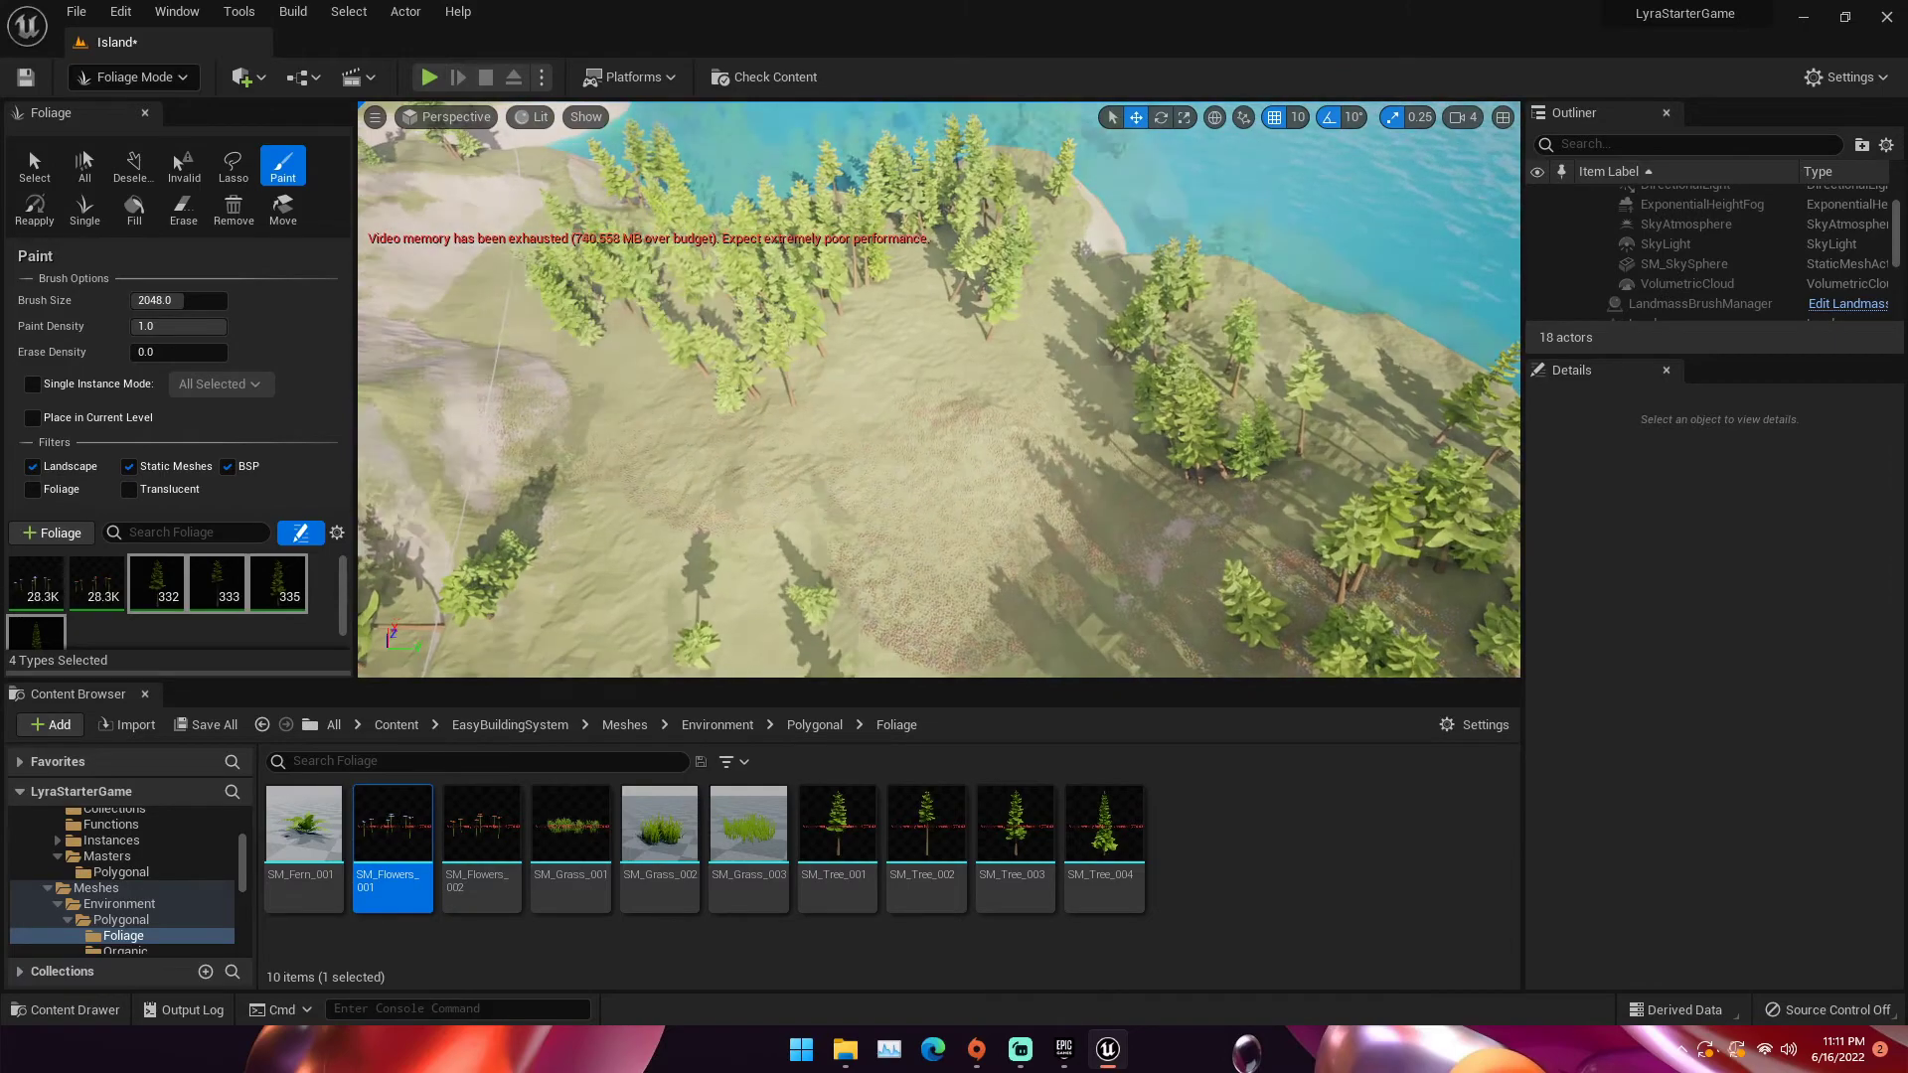
pyautogui.scroll(6, 596, 328)
pyautogui.moveTo(597, 328)
pyautogui.mouseDown(button='right')
pyautogui.moveTo(611, 273)
pyautogui.moveTo(611, 338)
pyautogui.moveTo(608, 298)
pyautogui.mouseUp(button='right')
pyautogui.moveTo(853, 338); pyautogui.dragTo(916, 322)
pyautogui.moveTo(916, 322)
pyautogui.mouseDown(button='right')
pyautogui.moveTo(915, 298)
pyautogui.moveTo(915, 319)
pyautogui.moveTo(1053, 298)
pyautogui.moveTo(910, 388)
pyautogui.moveTo(895, 258)
pyautogui.moveTo(930, 418)
pyautogui.moveTo(860, 338)
pyautogui.moveTo(924, 363)
pyautogui.moveTo(924, 283)
pyautogui.moveTo(882, 318)
pyautogui.moveTo(951, 432)
pyautogui.moveTo(944, 398)
pyautogui.moveTo(1082, 306)
pyautogui.mouseUp(button='right')
# Fill in dense flowers across the open ground between the trees in the island's interior
pyautogui.click(910, 387)
pyautogui.click(930, 417)
pyautogui.click(861, 332)
pyautogui.click(952, 438)
pyautogui.click(1085, 387)
pyautogui.click(1085, 395)
pyautogui.moveTo(1085, 396)
pyautogui.mouseDown(button='right')
pyautogui.moveTo(1023, 368)
pyautogui.moveTo(1094, 434)
pyautogui.moveTo(1000, 481)
pyautogui.moveTo(1113, 412)
pyautogui.mouseUp(button='right')
pyautogui.click(1093, 434)
pyautogui.click(1170, 378)
pyautogui.moveTo(1242, 288); pyautogui.dragTo(1175, 324, button='right')
pyautogui.click(1175, 324)
pyautogui.moveTo(846, 296); pyautogui.dragTo(829, 313, button='right')
pyautogui.moveTo(833, 383); pyautogui.dragTo(837, 397, button='right')
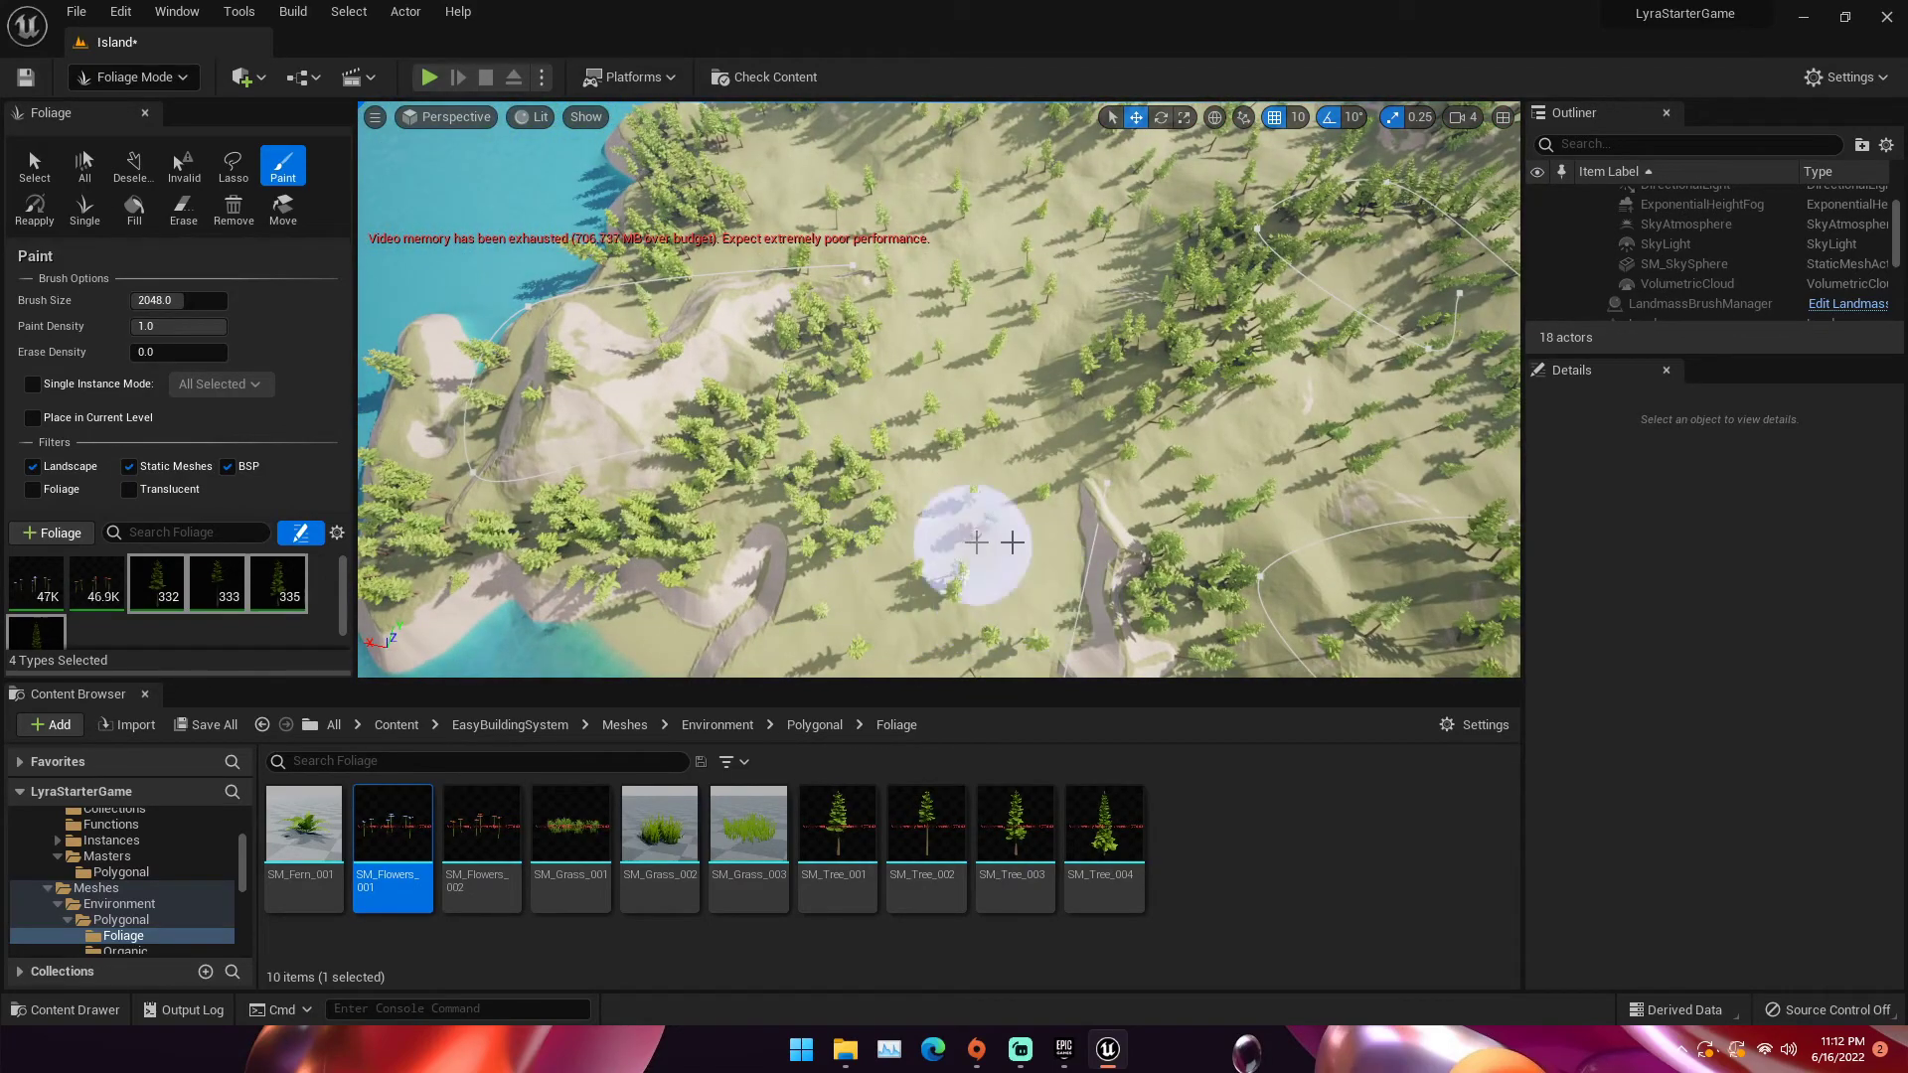
pyautogui.moveTo(838, 397); pyautogui.dragTo(837, 368, button='right')
pyautogui.moveTo(1146, 459); pyautogui.dragTo(1146, 471, button='right')
pyautogui.moveTo(1037, 524); pyautogui.dragTo(1028, 523, button='right')
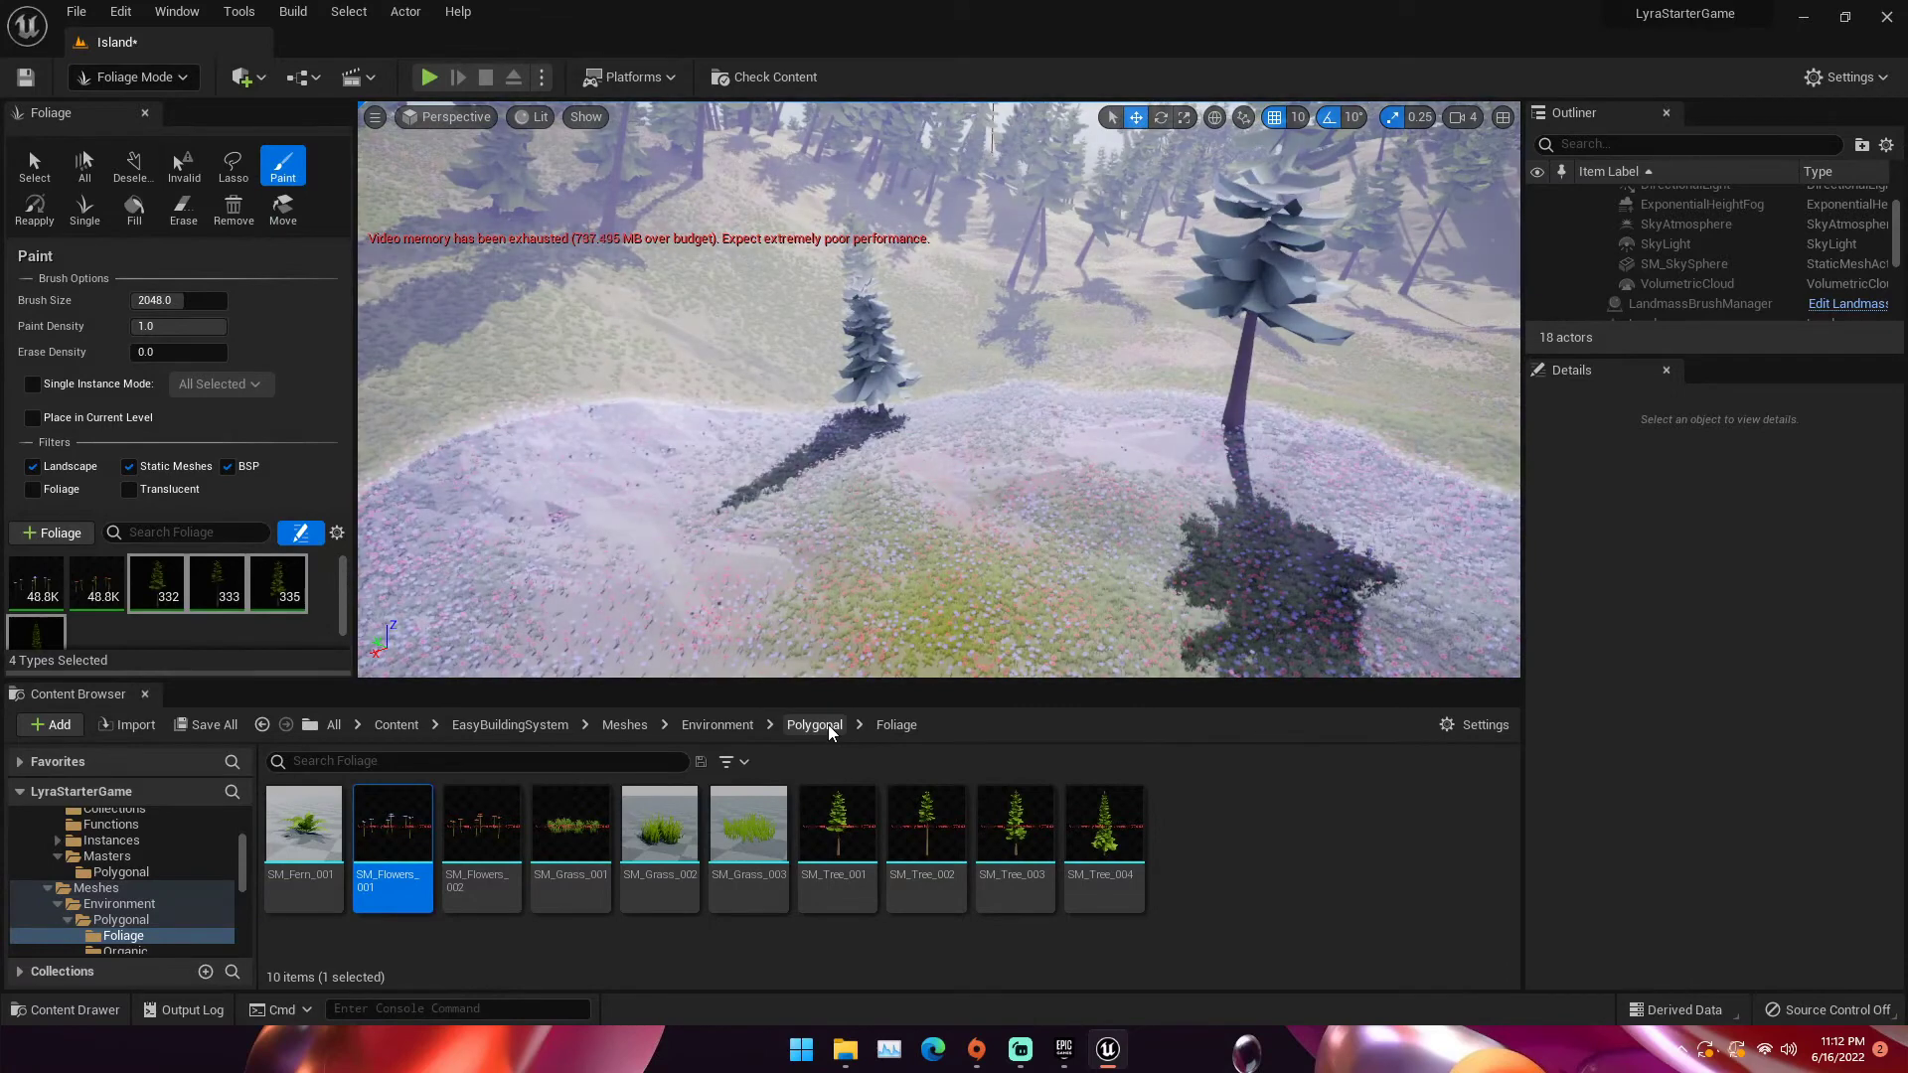
# Add all six SM_SmallRock meshes from the Polygonal Organic folder to the foliage types
pyautogui.click(829, 725)
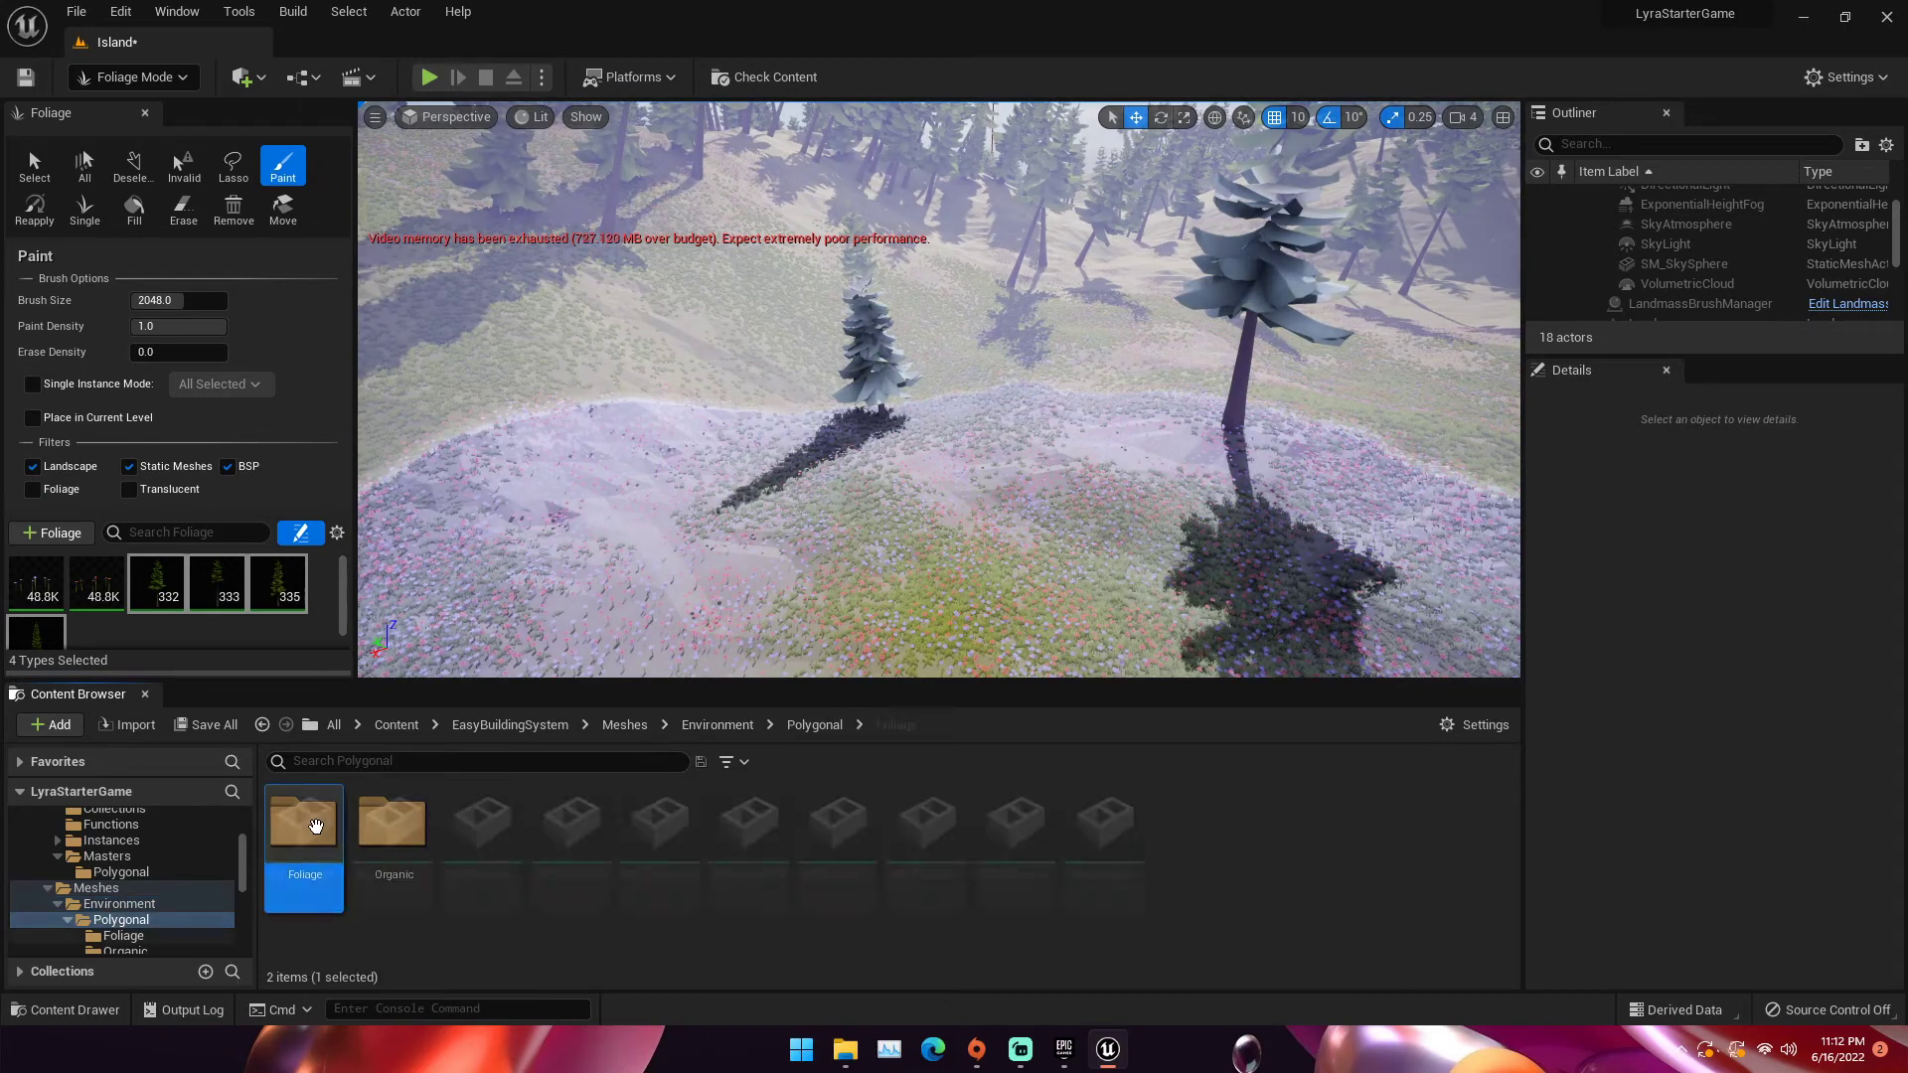
pyautogui.doubleClick(315, 826)
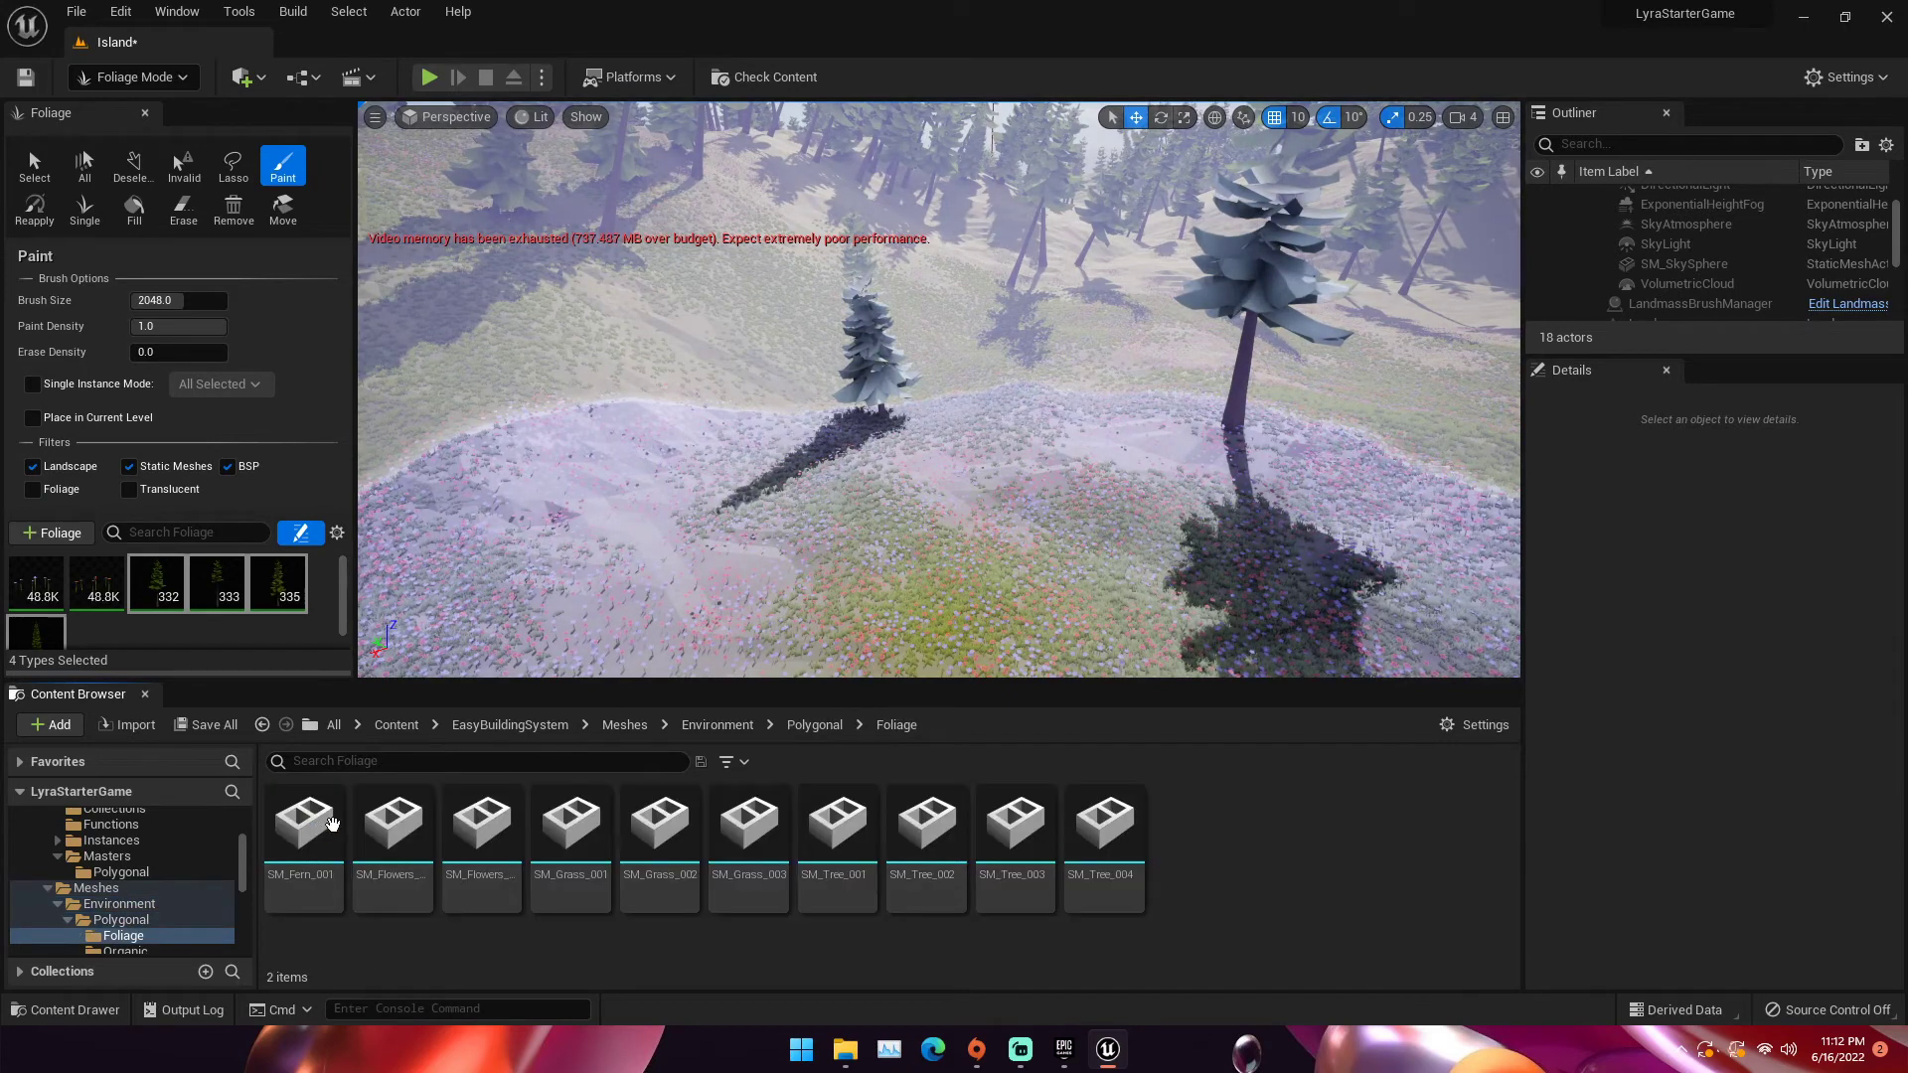
pyautogui.click(813, 724)
pyautogui.doubleClick(417, 821)
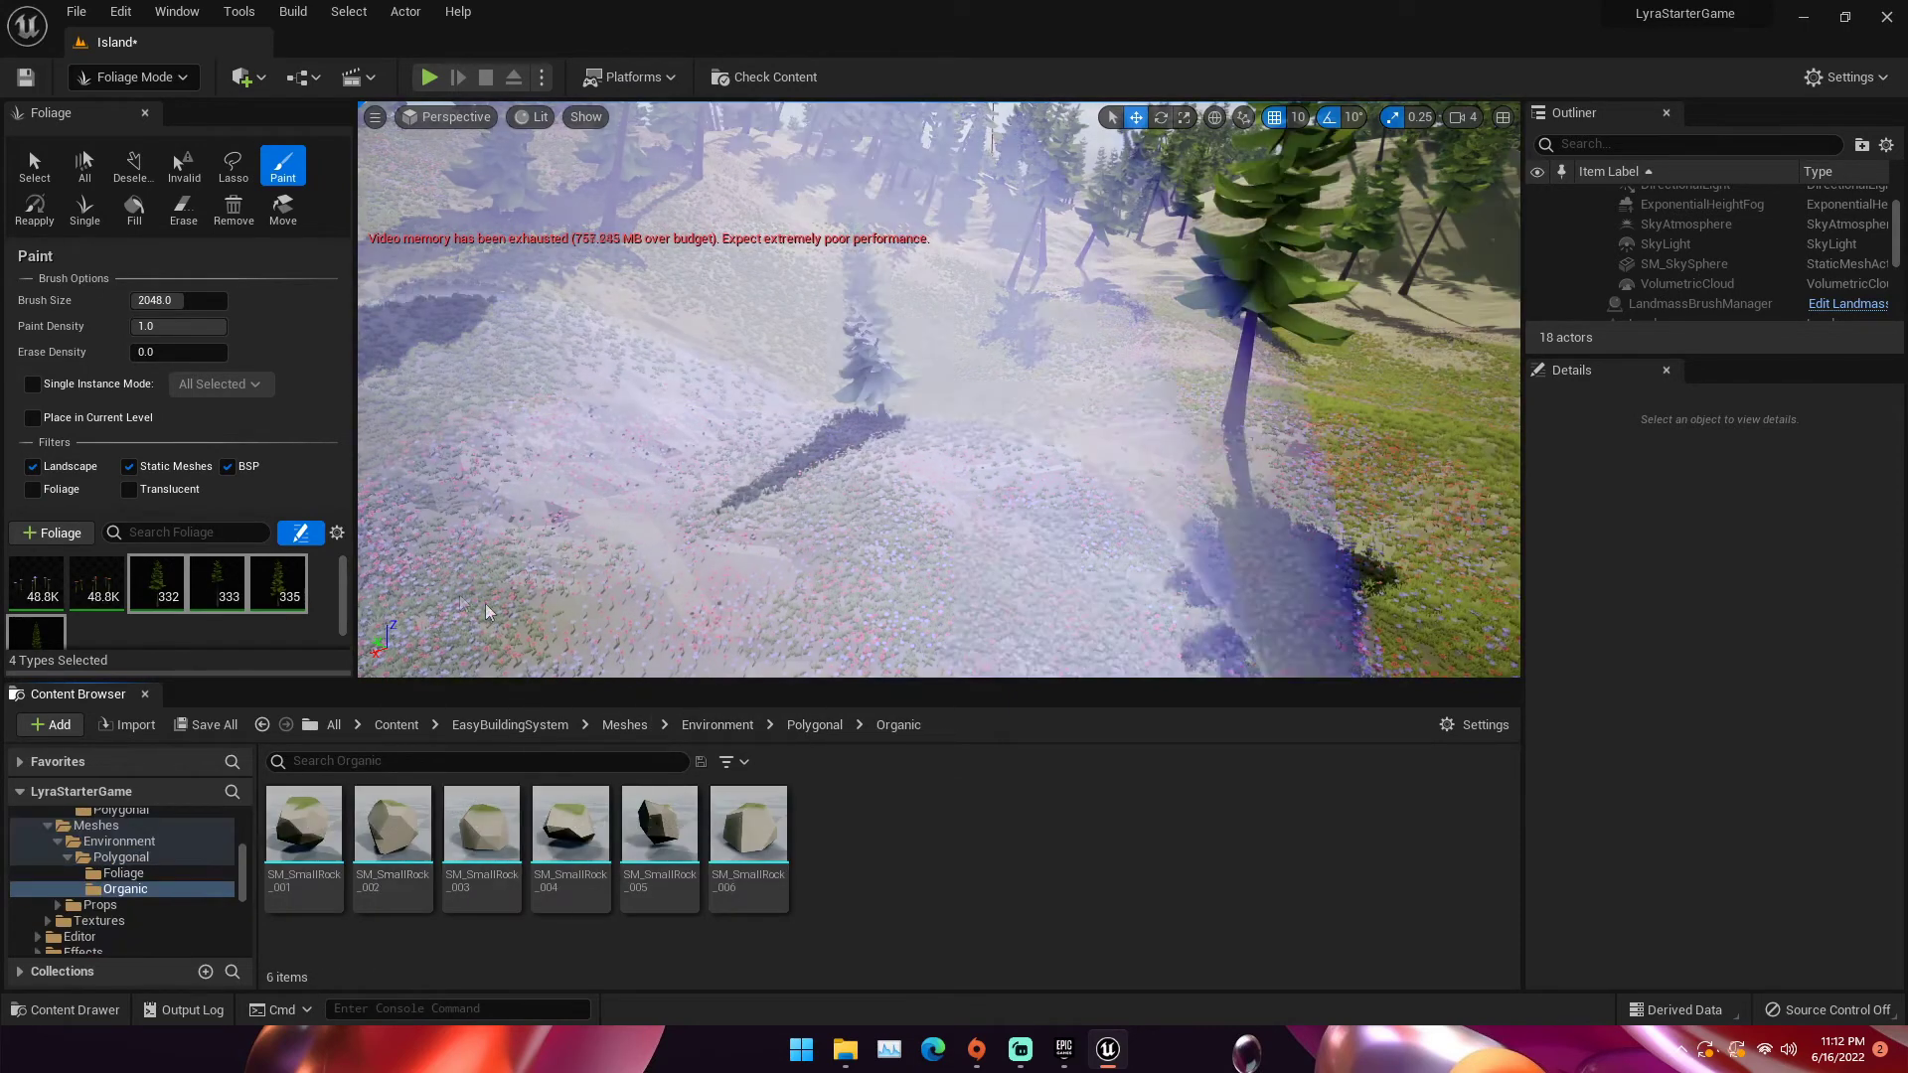
pyautogui.click(303, 822)
pyautogui.hotkey('ctrl', 'a')
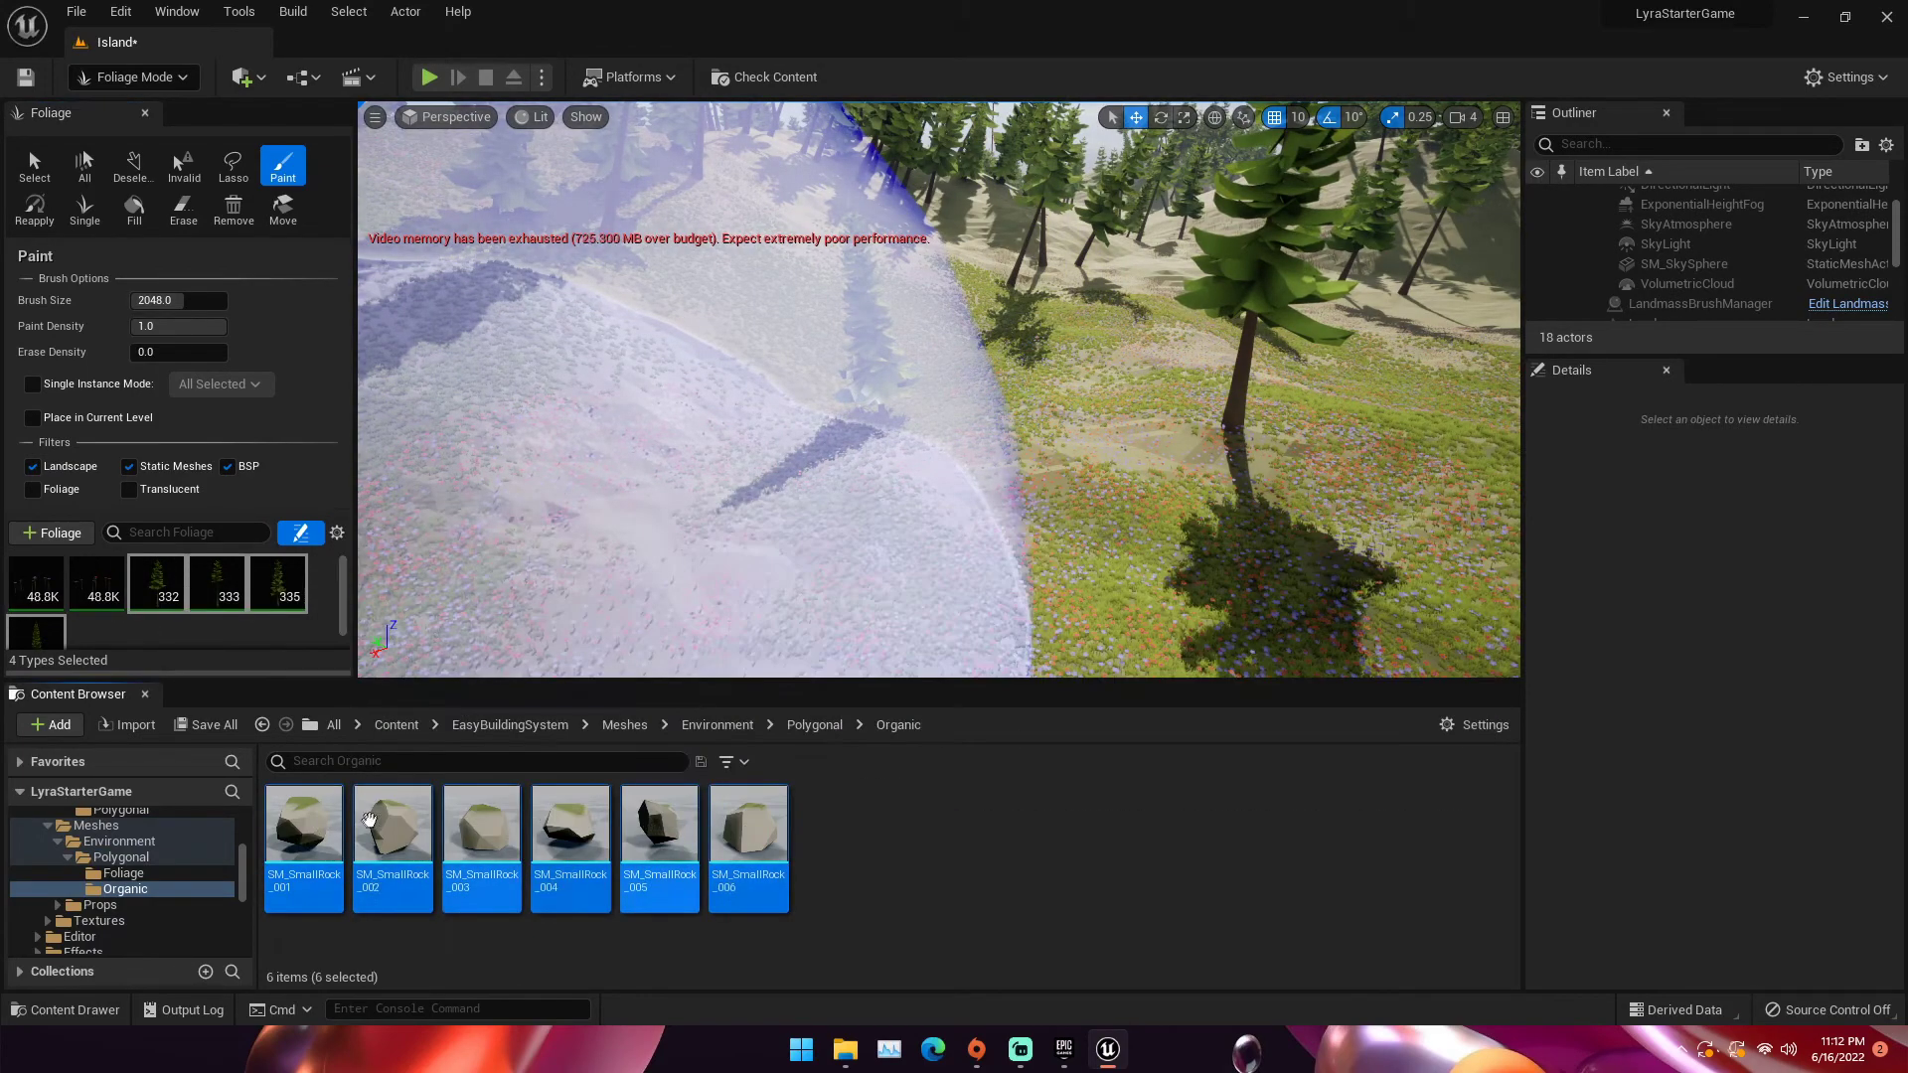
pyautogui.moveTo(385, 814); pyautogui.dragTo(238, 644)
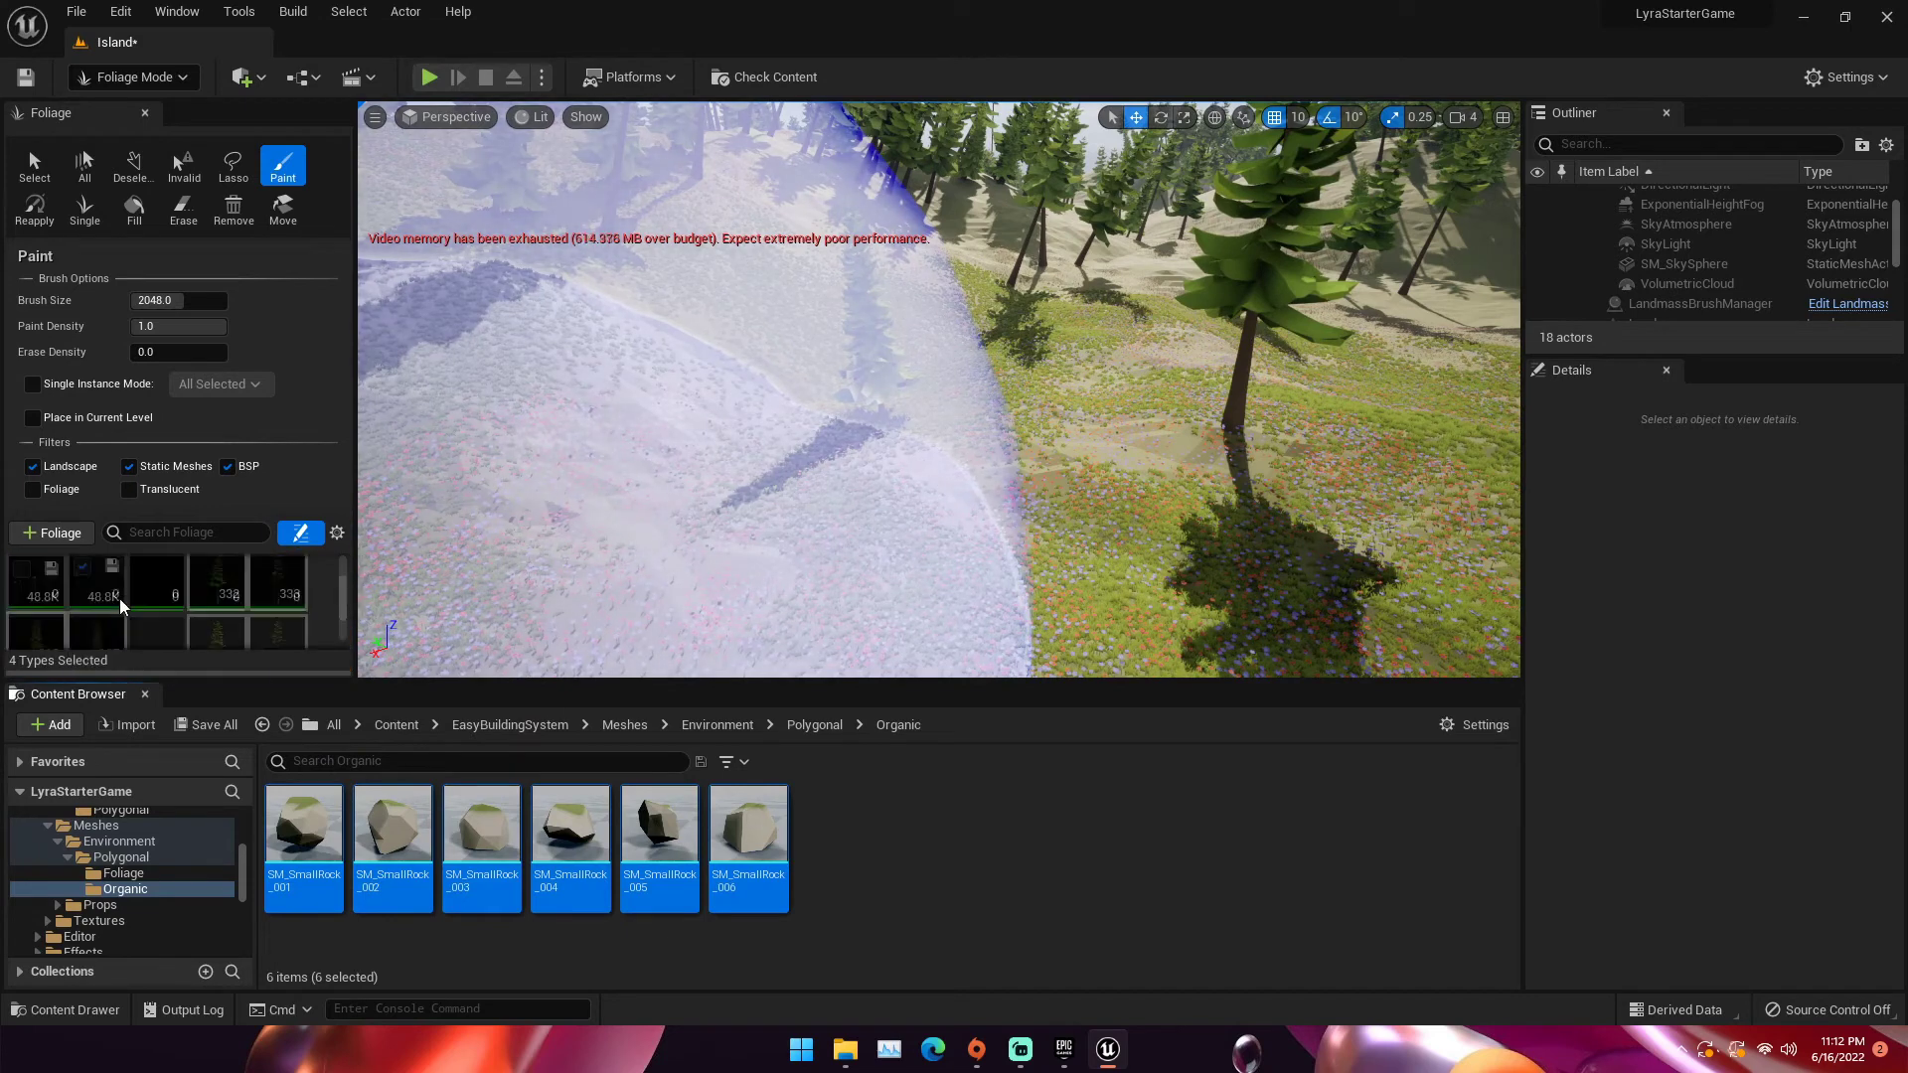
pyautogui.scroll(-1, 129, 610)
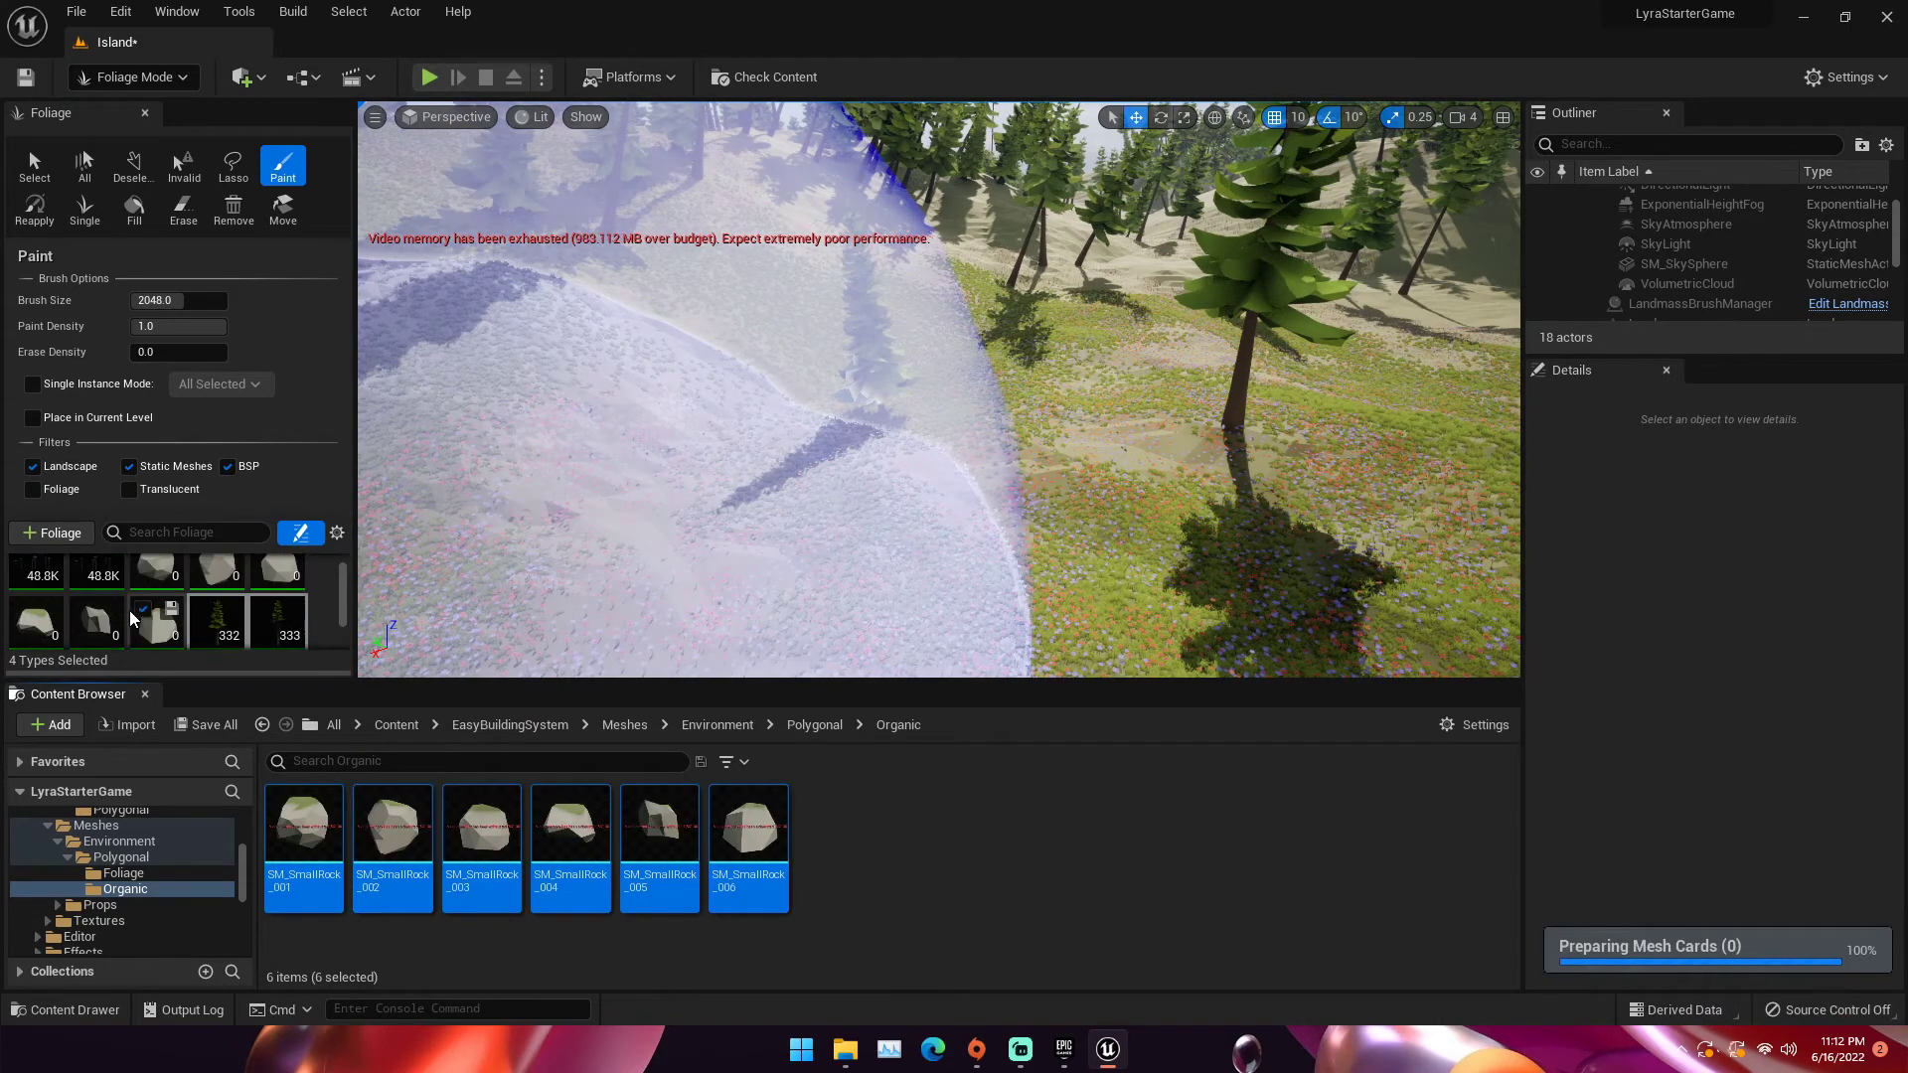
pyautogui.scroll(1, 131, 610)
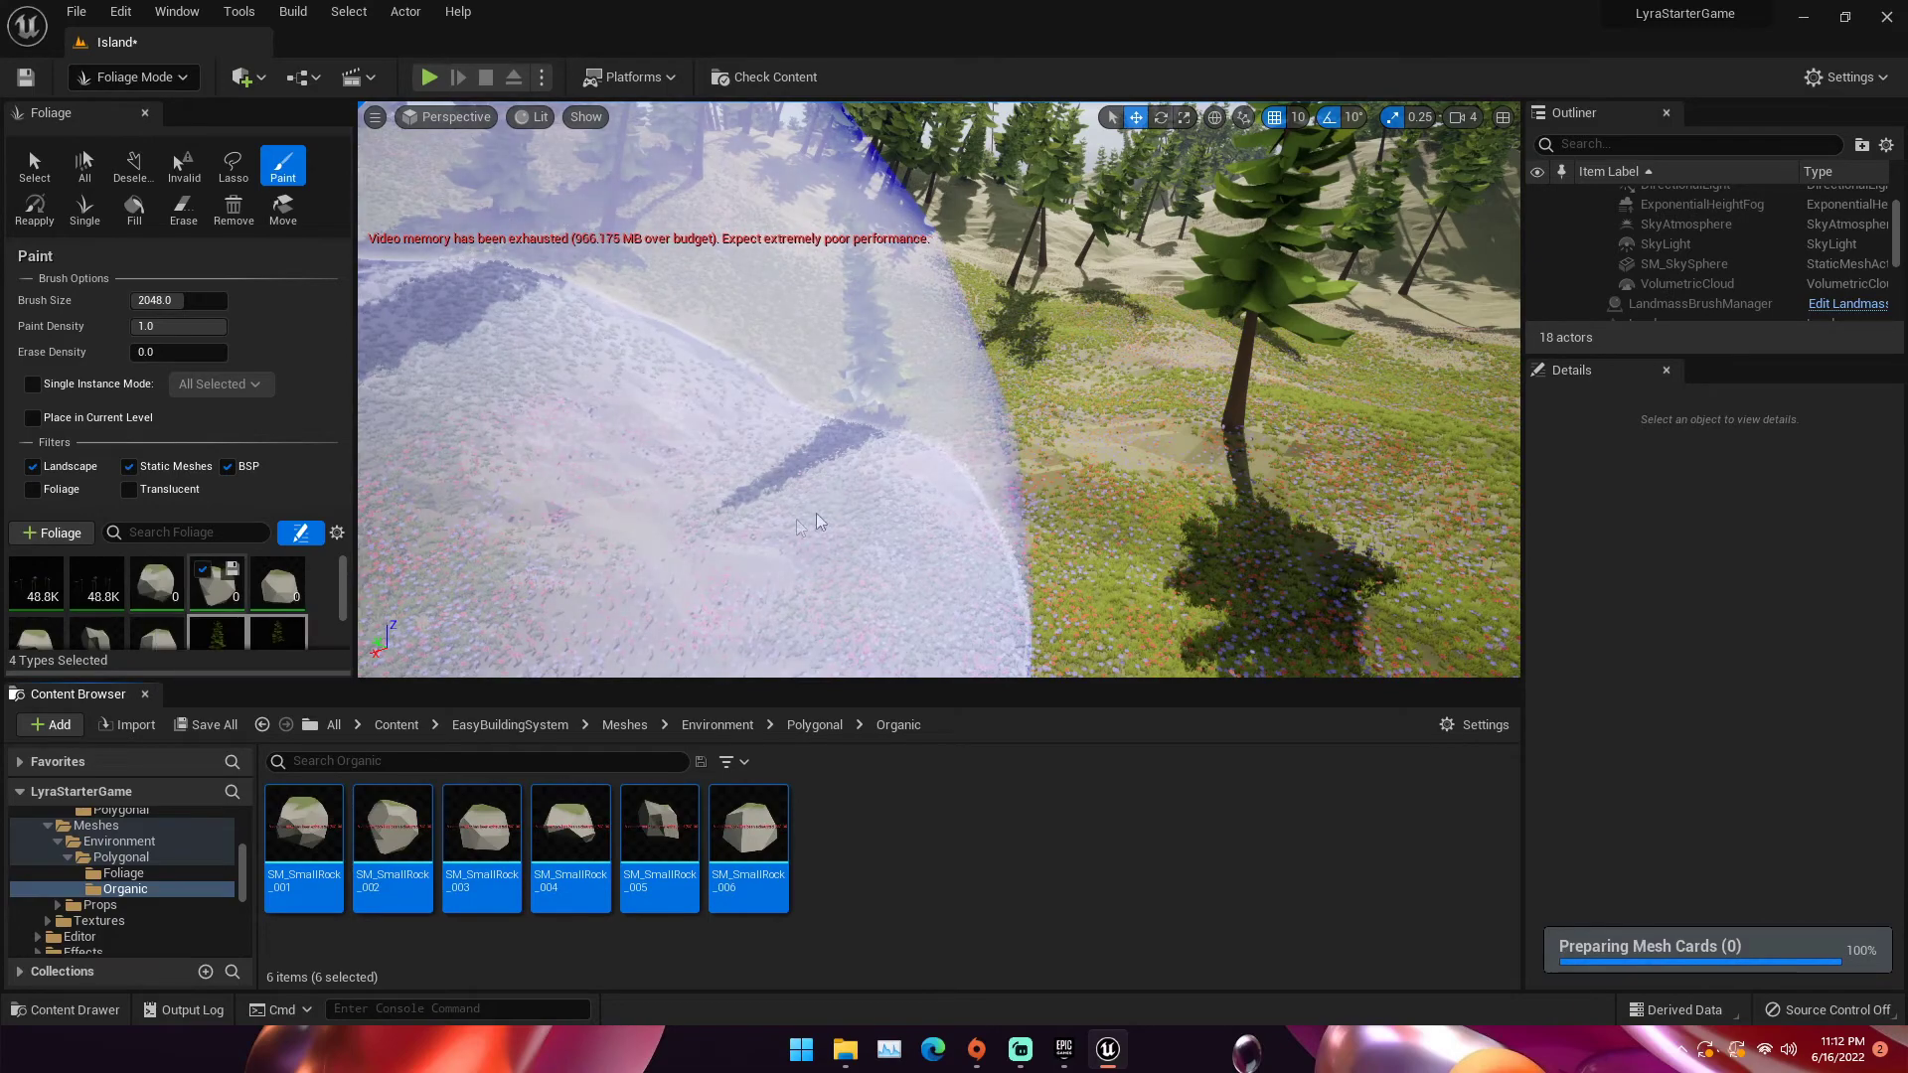
pyautogui.moveTo(892, 469)
pyautogui.mouseDown(button='right')
pyautogui.moveTo(1043, 404)
pyautogui.moveTo(904, 342)
pyautogui.mouseUp(button='right')
pyautogui.click(999, 415)
pyautogui.hotkey('ctrl', 'z')
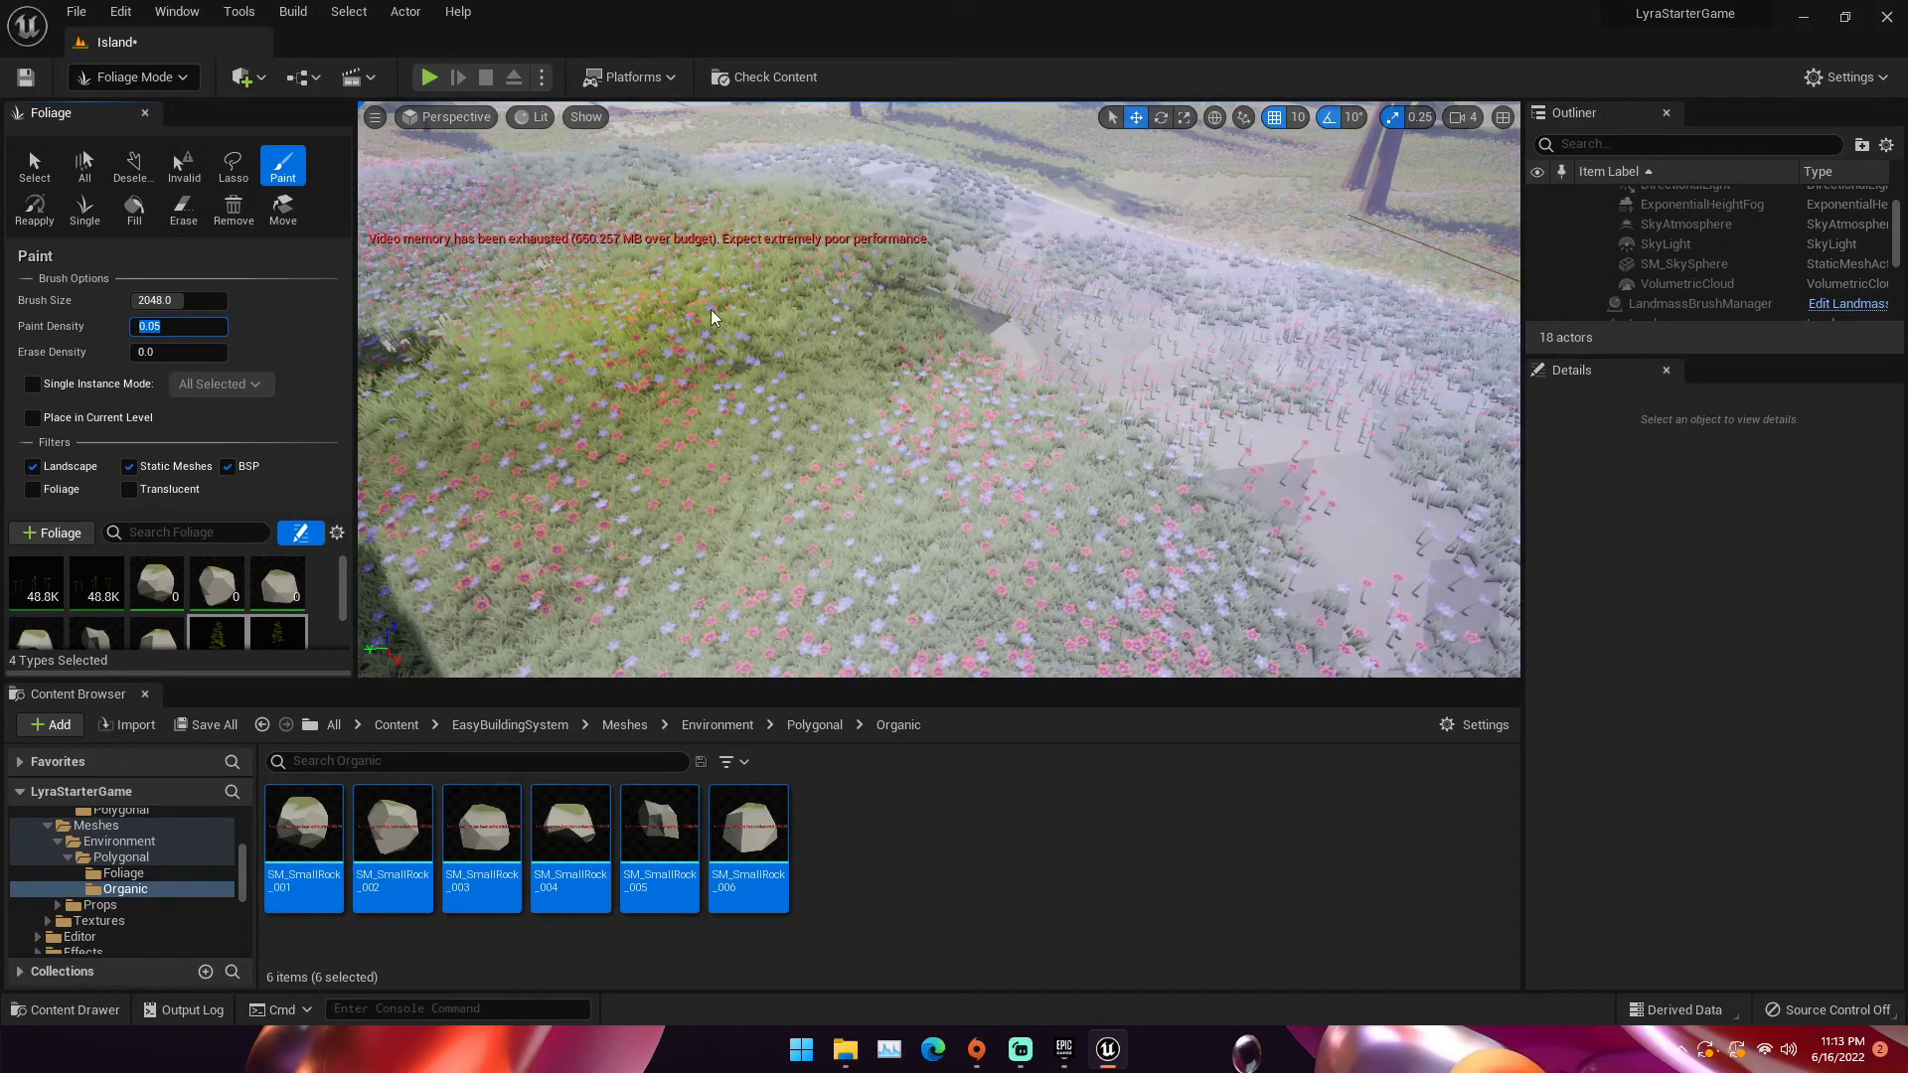
# Set the paint density to 0.05 and paint small rocks over the flower meadow
pyautogui.click(838, 278)
pyautogui.moveTo(838, 278)
pyautogui.mouseDown(button='right')
pyautogui.moveTo(1003, 263)
pyautogui.moveTo(1044, 174)
pyautogui.moveTo(1008, 214)
pyautogui.moveTo(855, 174)
pyautogui.moveTo(879, 185)
pyautogui.moveTo(879, 260)
pyautogui.moveTo(900, 225)
pyautogui.moveTo(900, 283)
pyautogui.mouseUp(button='right')
pyautogui.press('w')
pyautogui.press('w')
pyautogui.press('s')
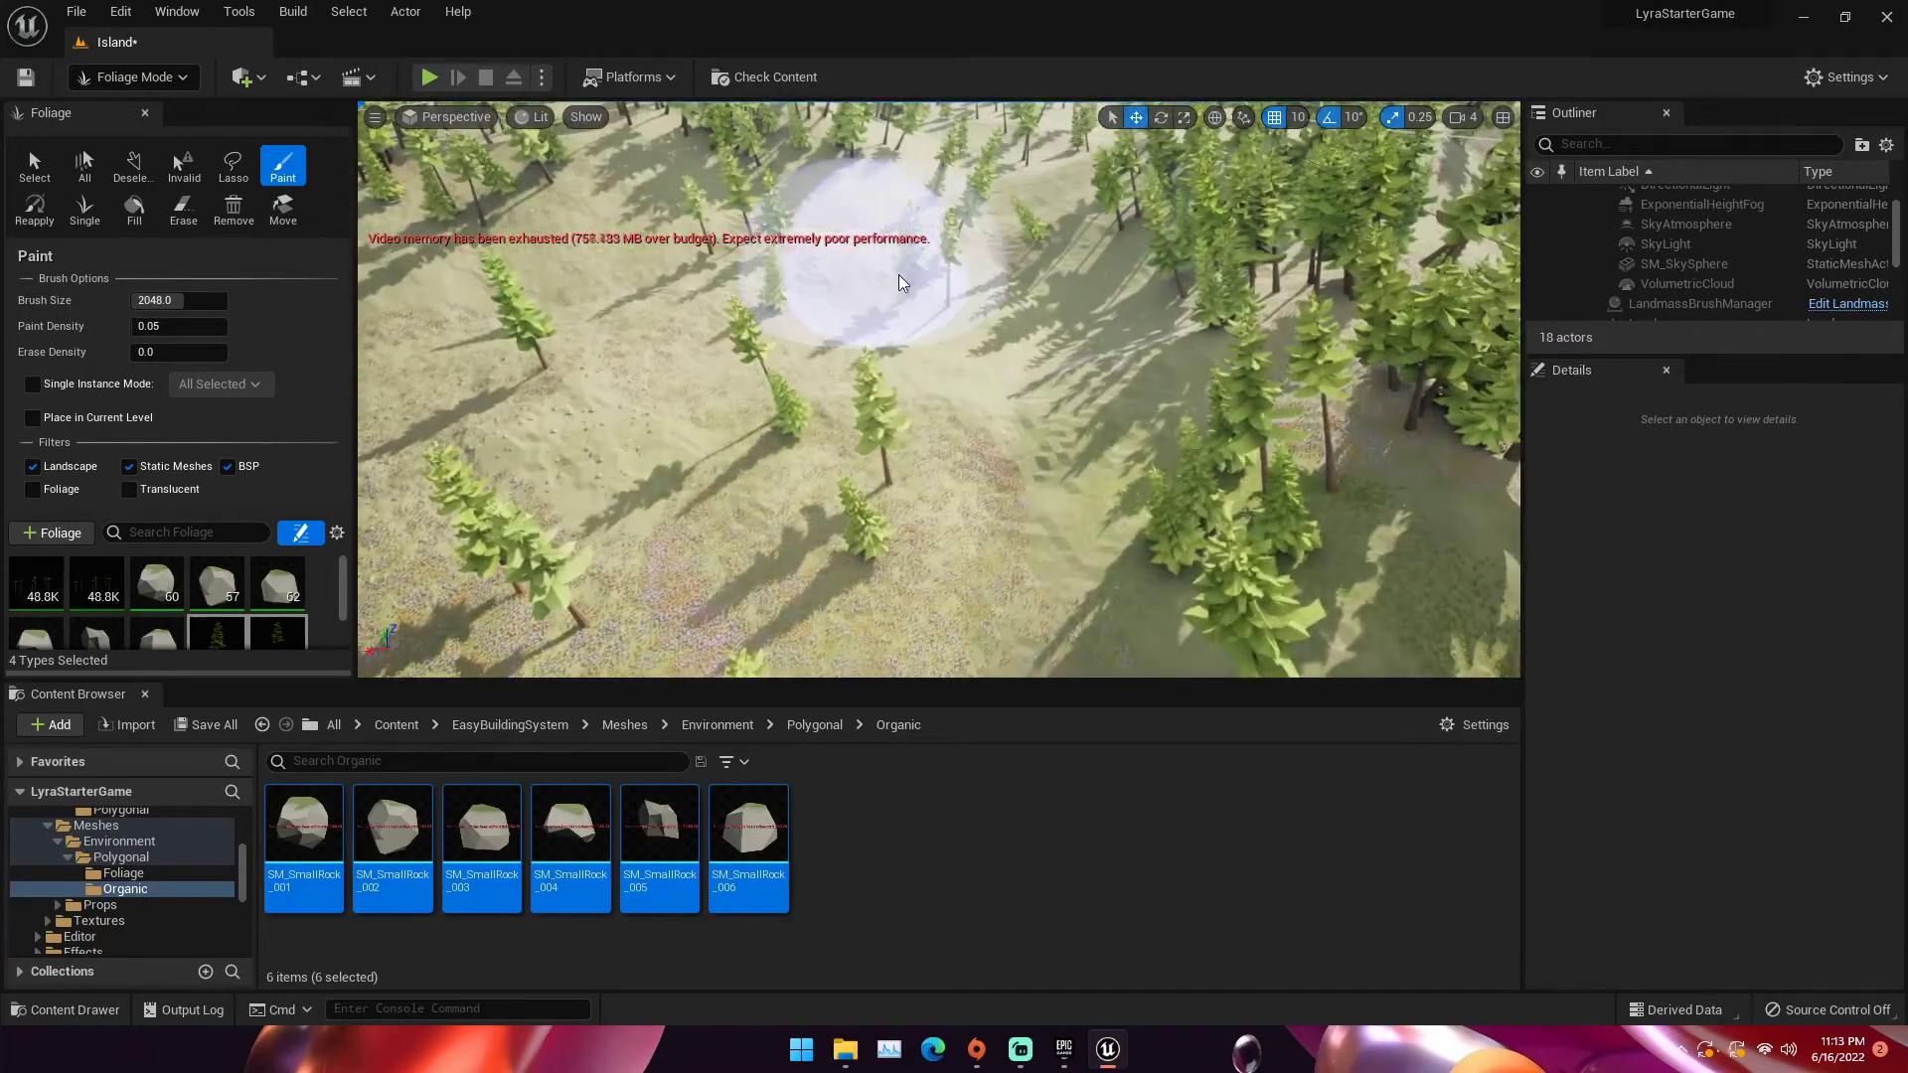
pyautogui.press('w')
# Scatter small rocks over more of the wooded terrain and set the paint density to 0.002
pyautogui.moveTo(975, 371)
pyautogui.mouseDown(button='right')
pyautogui.moveTo(966, 330)
pyautogui.moveTo(962, 348)
pyautogui.moveTo(1111, 337)
pyautogui.moveTo(1118, 372)
pyautogui.moveTo(1187, 343)
pyautogui.mouseUp(button='right')
pyautogui.click(1095, 374)
pyautogui.click(1090, 313)
pyautogui.moveTo(1083, 314)
pyautogui.mouseDown(button='right')
pyautogui.moveTo(1173, 209)
pyautogui.moveTo(1044, 459)
pyautogui.moveTo(1028, 576)
pyautogui.moveTo(1029, 428)
pyautogui.moveTo(999, 526)
pyautogui.moveTo(944, 444)
pyautogui.moveTo(1053, 467)
pyautogui.moveTo(940, 449)
pyautogui.moveTo(993, 440)
pyautogui.mouseUp(button='right')
pyautogui.click(962, 457)
pyautogui.click(939, 449)
pyautogui.click(1159, 447)
pyautogui.moveTo(950, 302); pyautogui.dragTo(1053, 298, button='right')
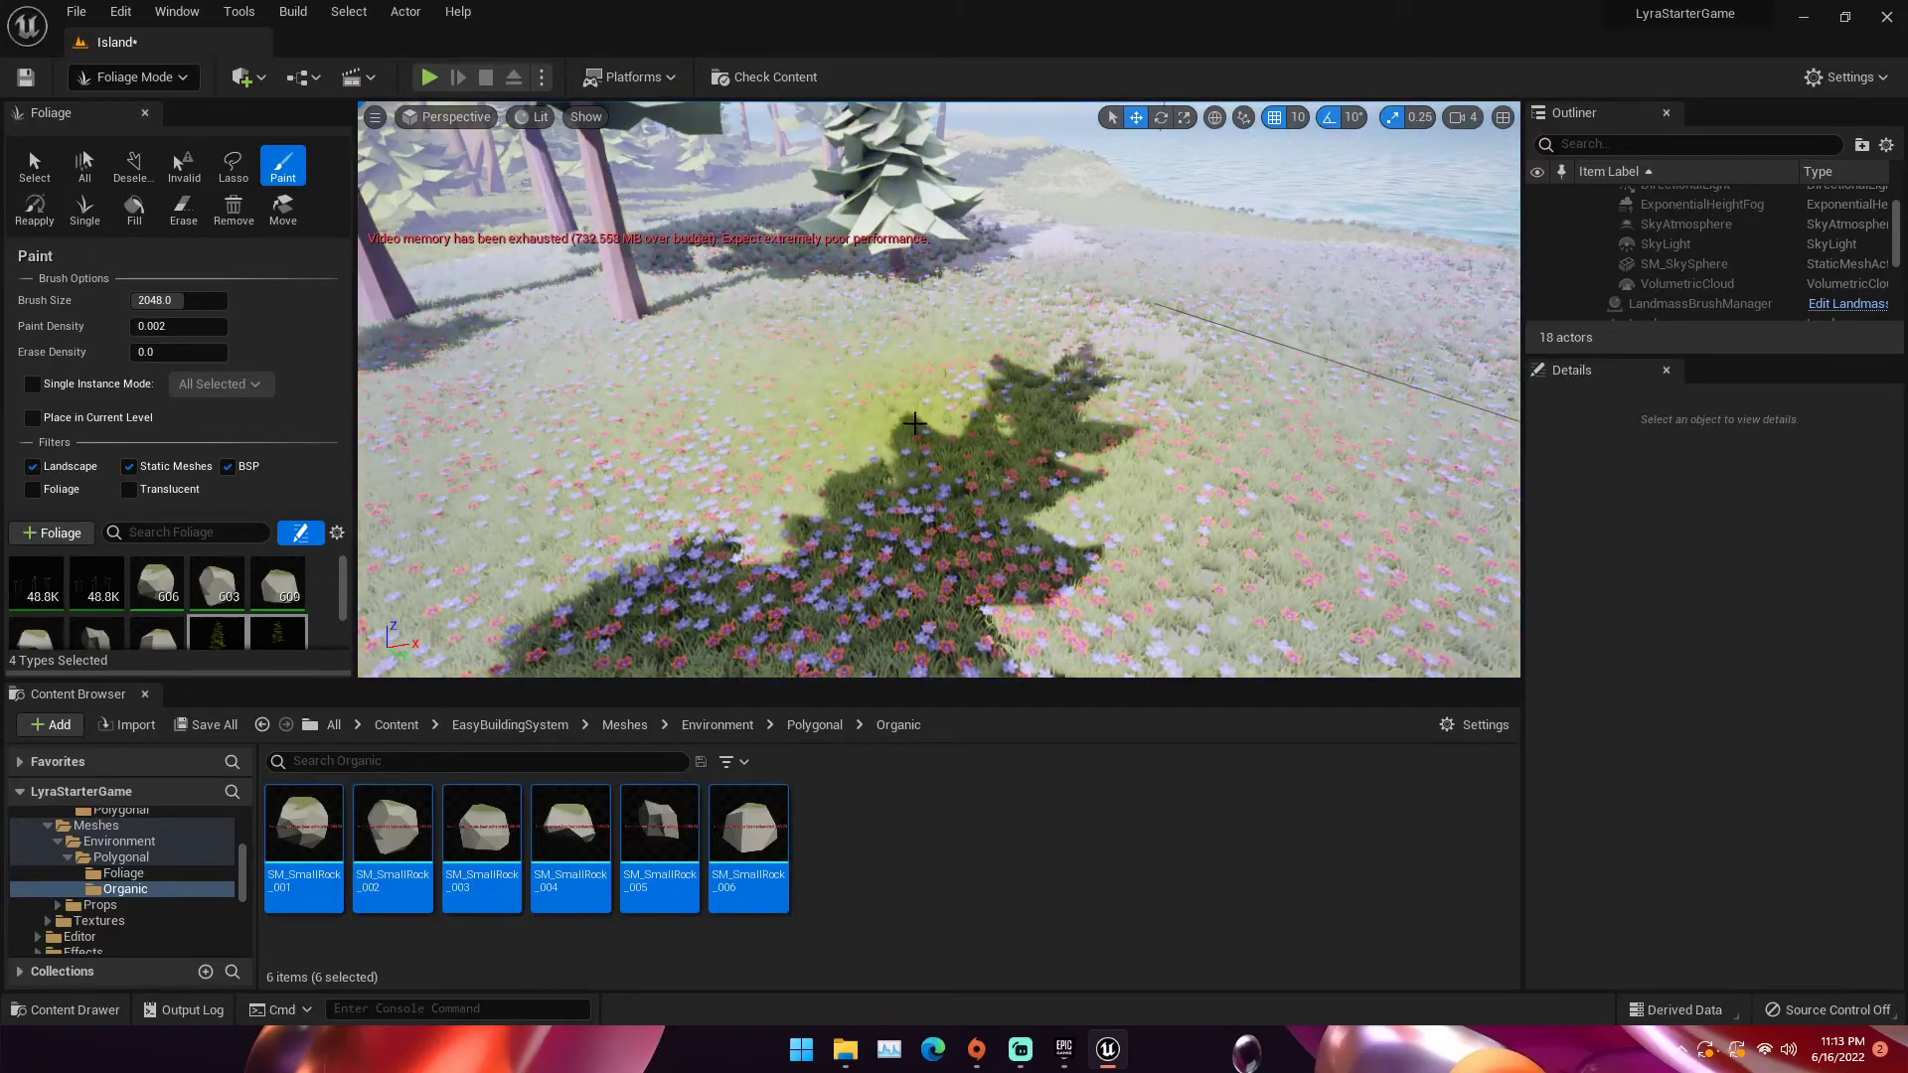
# Set the paint density to 0.02 and paint small rocks on the hillside around the leaning tree
pyautogui.press('w')
pyautogui.moveTo(939, 389); pyautogui.dragTo(929, 308, button='right')
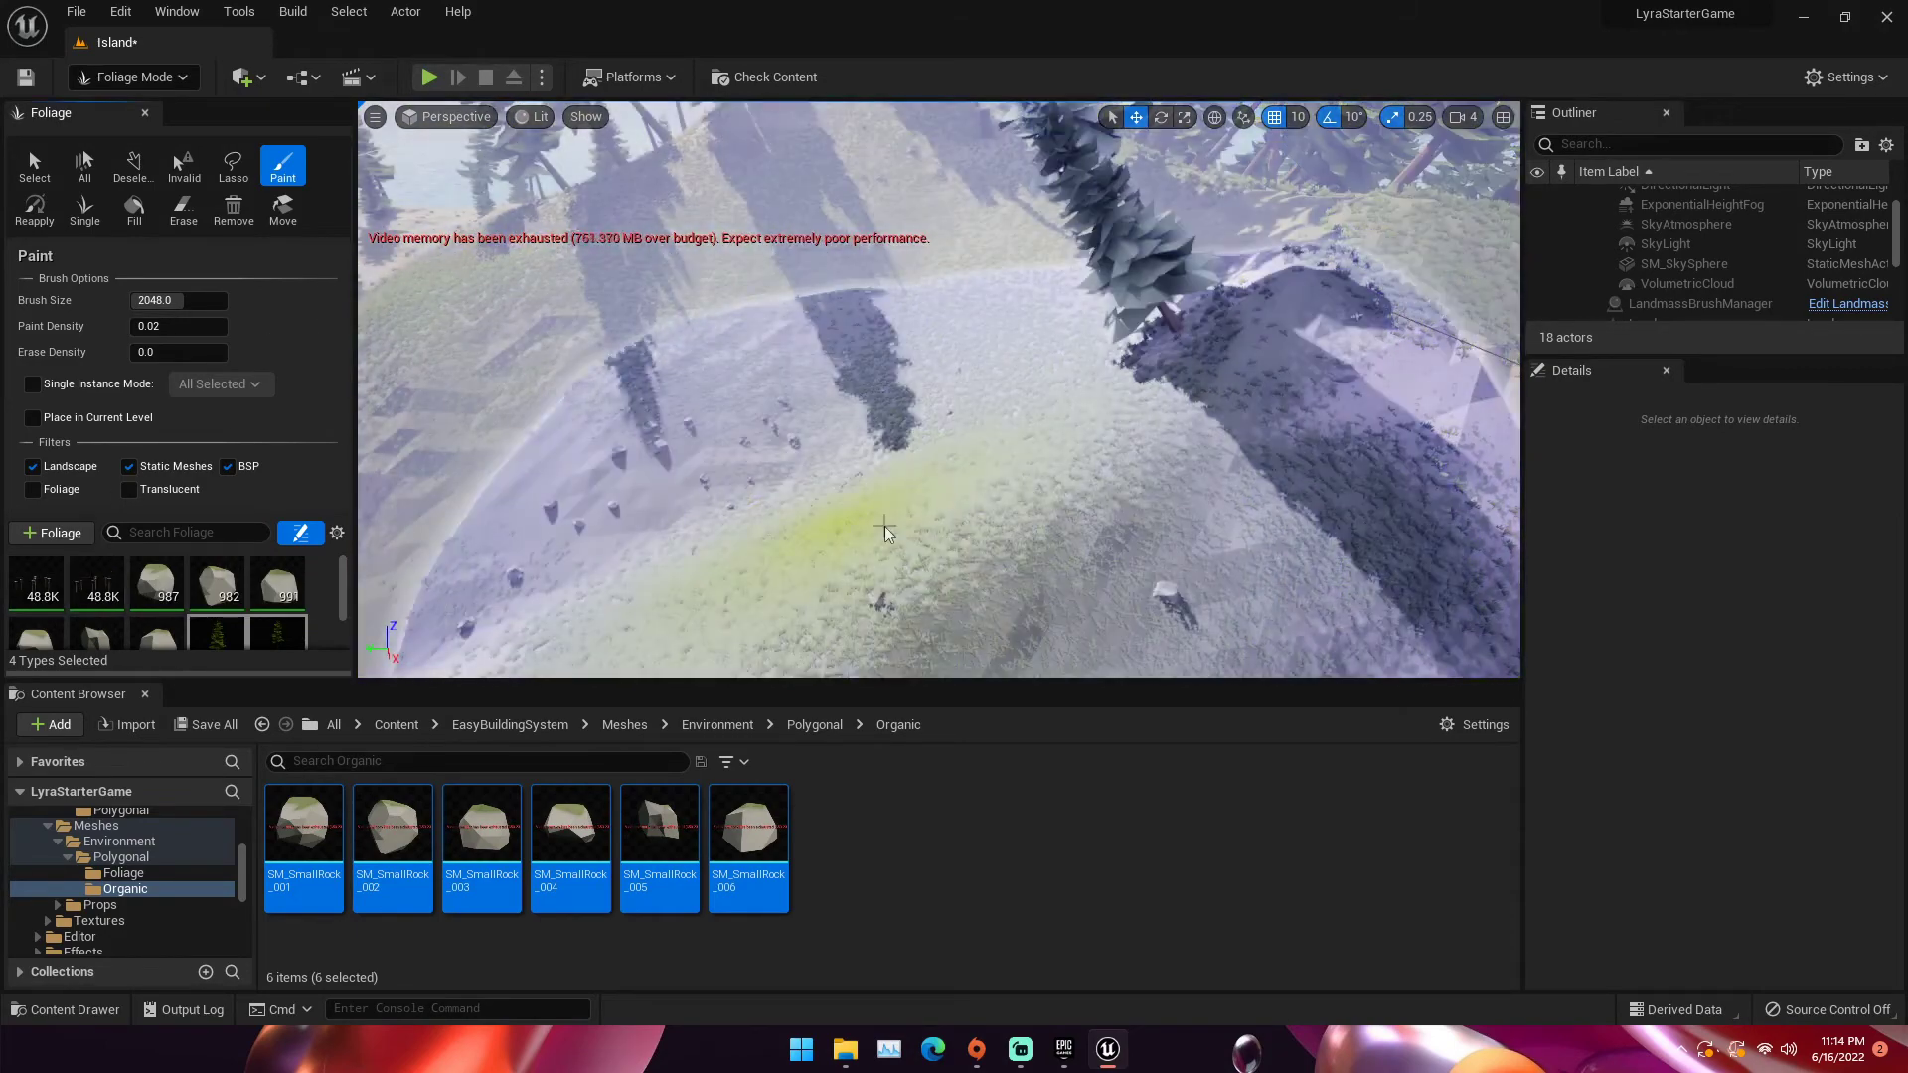
pyautogui.click(885, 525)
# Set the paint density to 1.0, deactivate the small rock types and paint dense flowers over the hillside
pyautogui.click(155, 329)
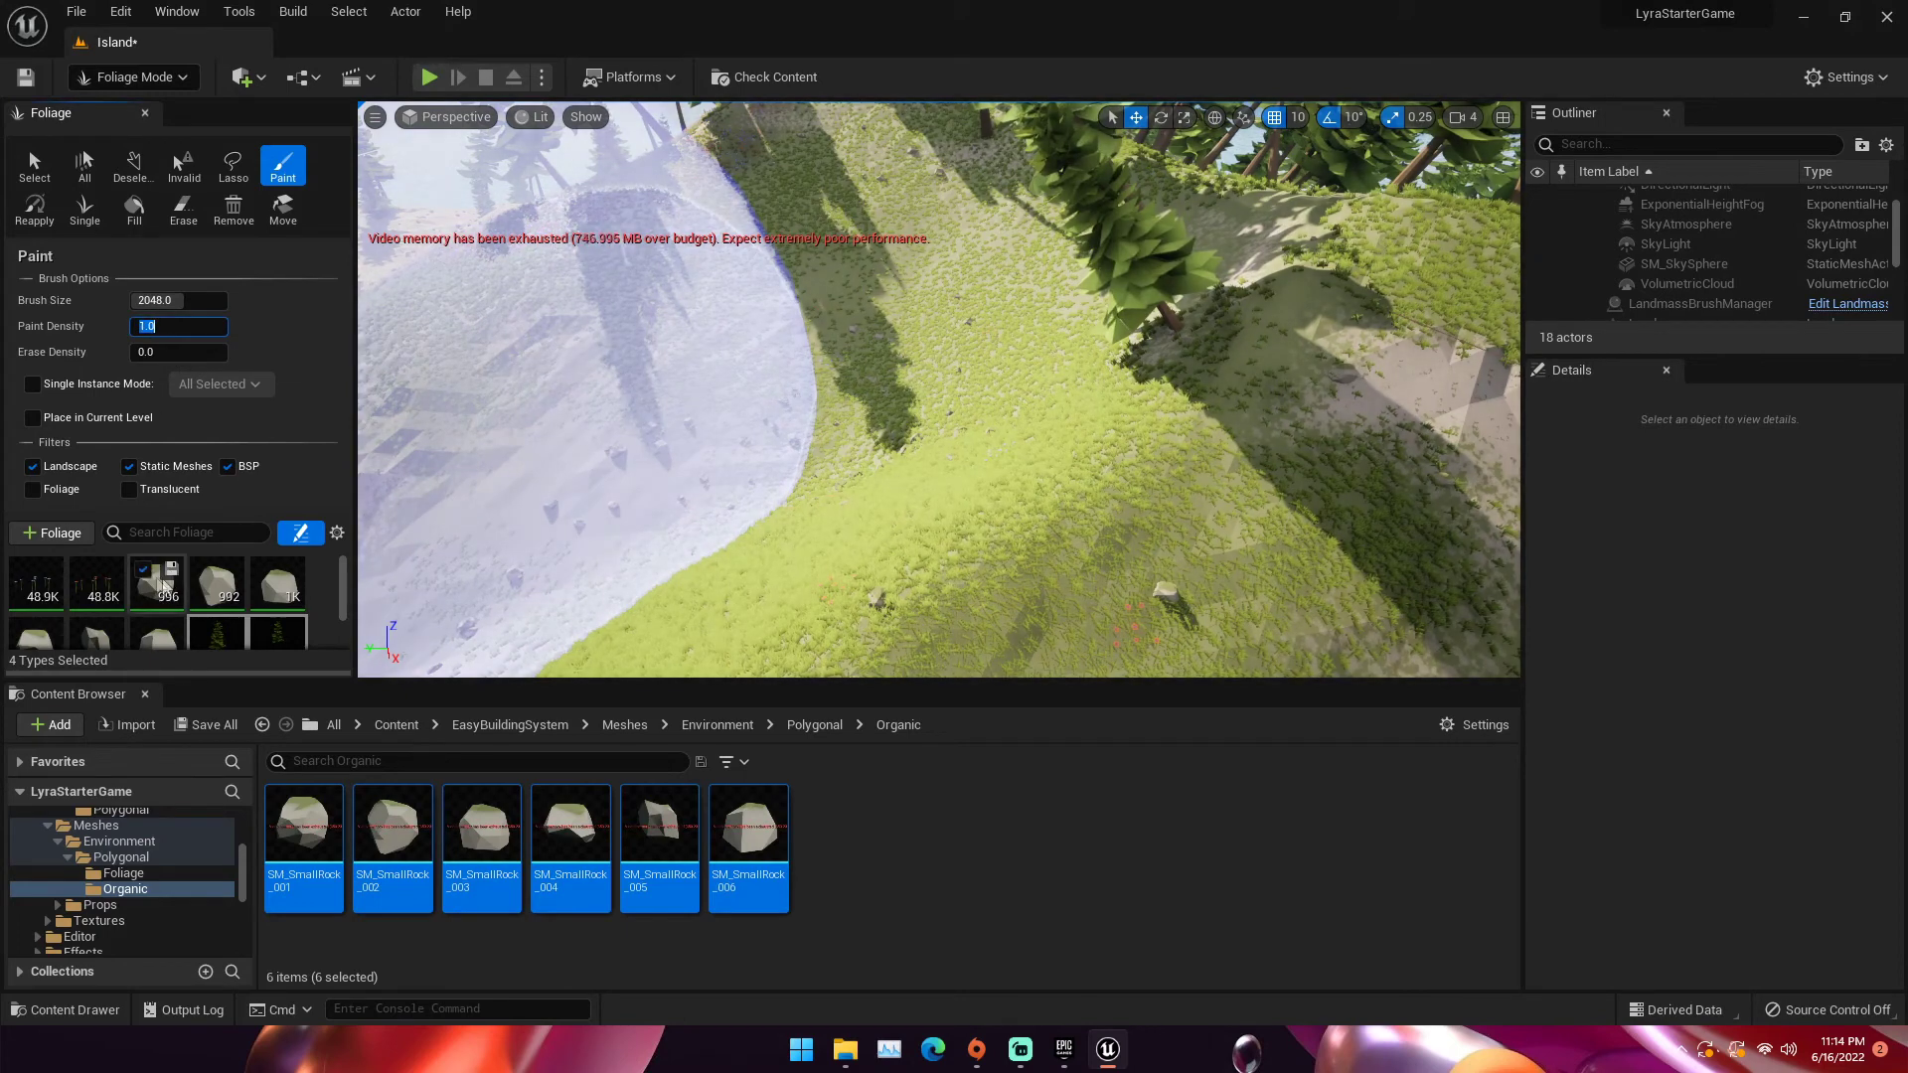
pyautogui.write('1')
pyautogui.press('Return')
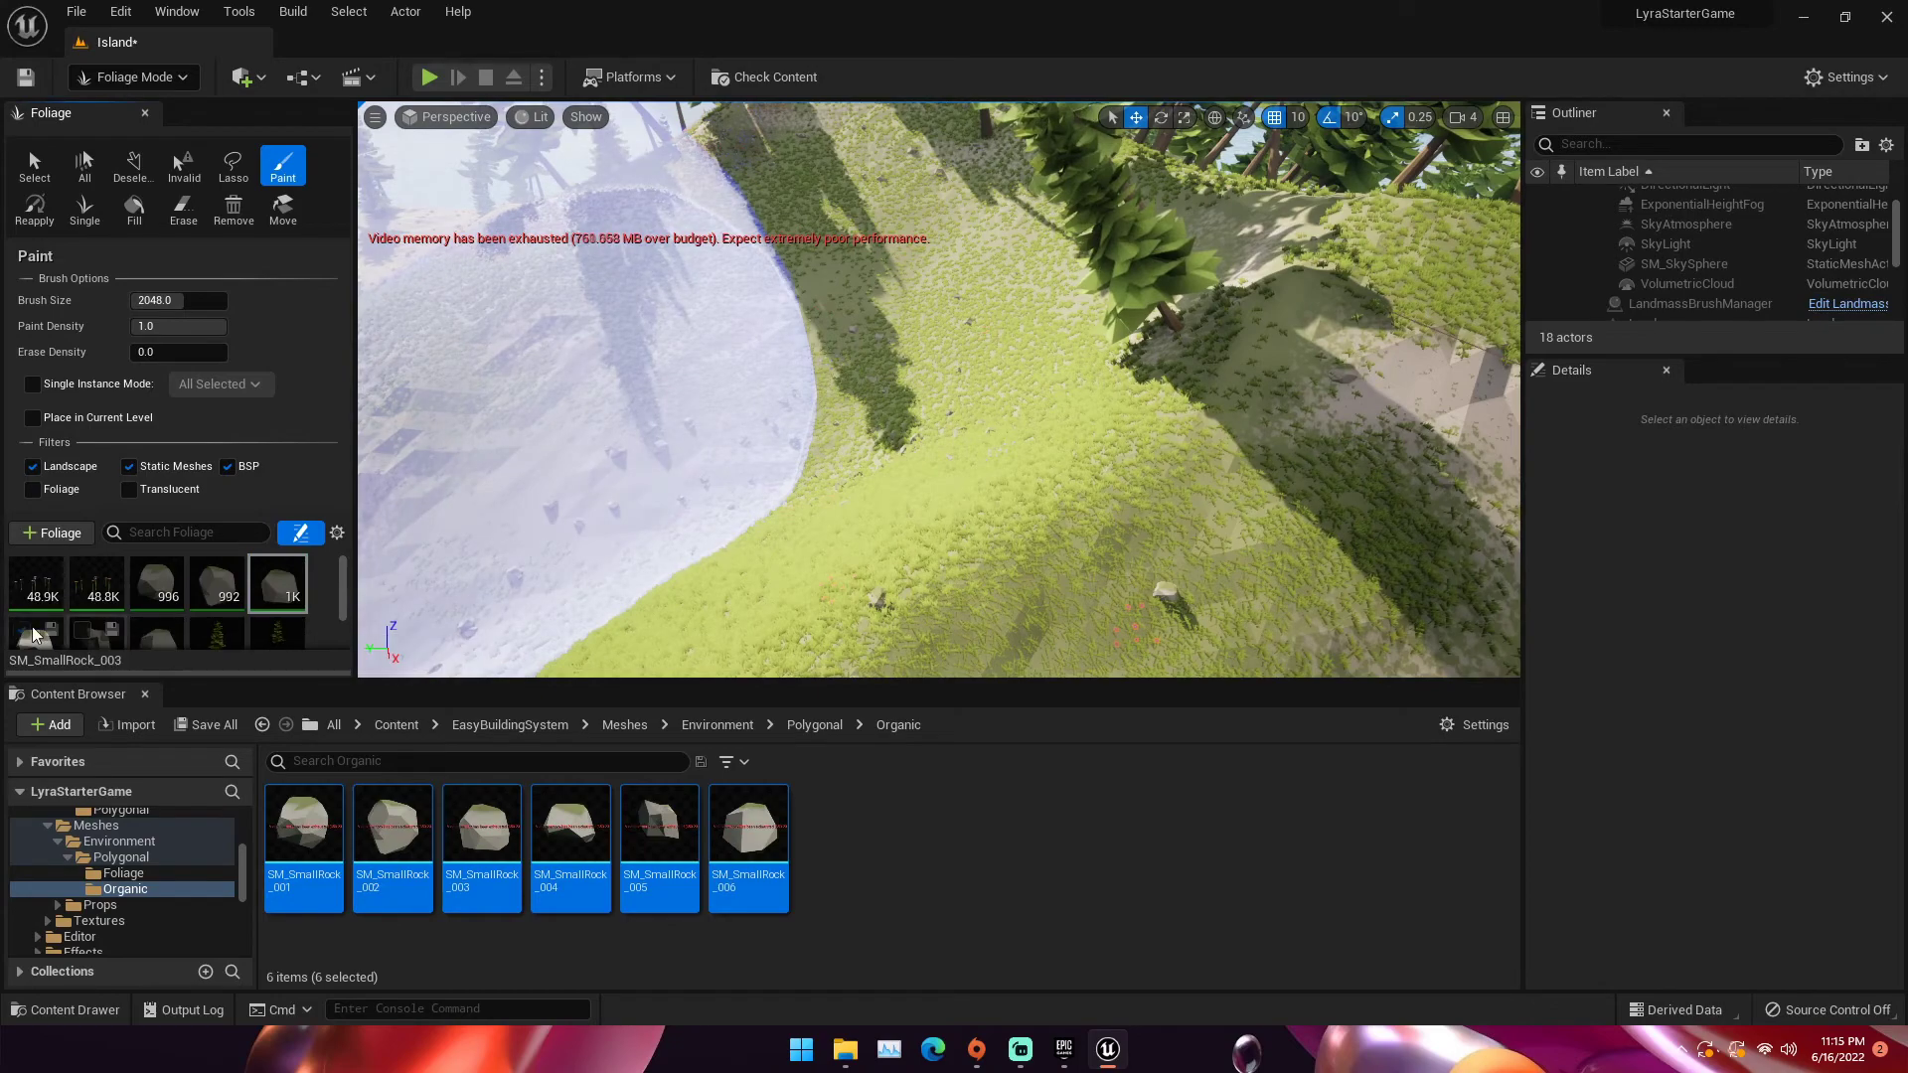
pyautogui.moveTo(938, 446); pyautogui.dragTo(945, 452)
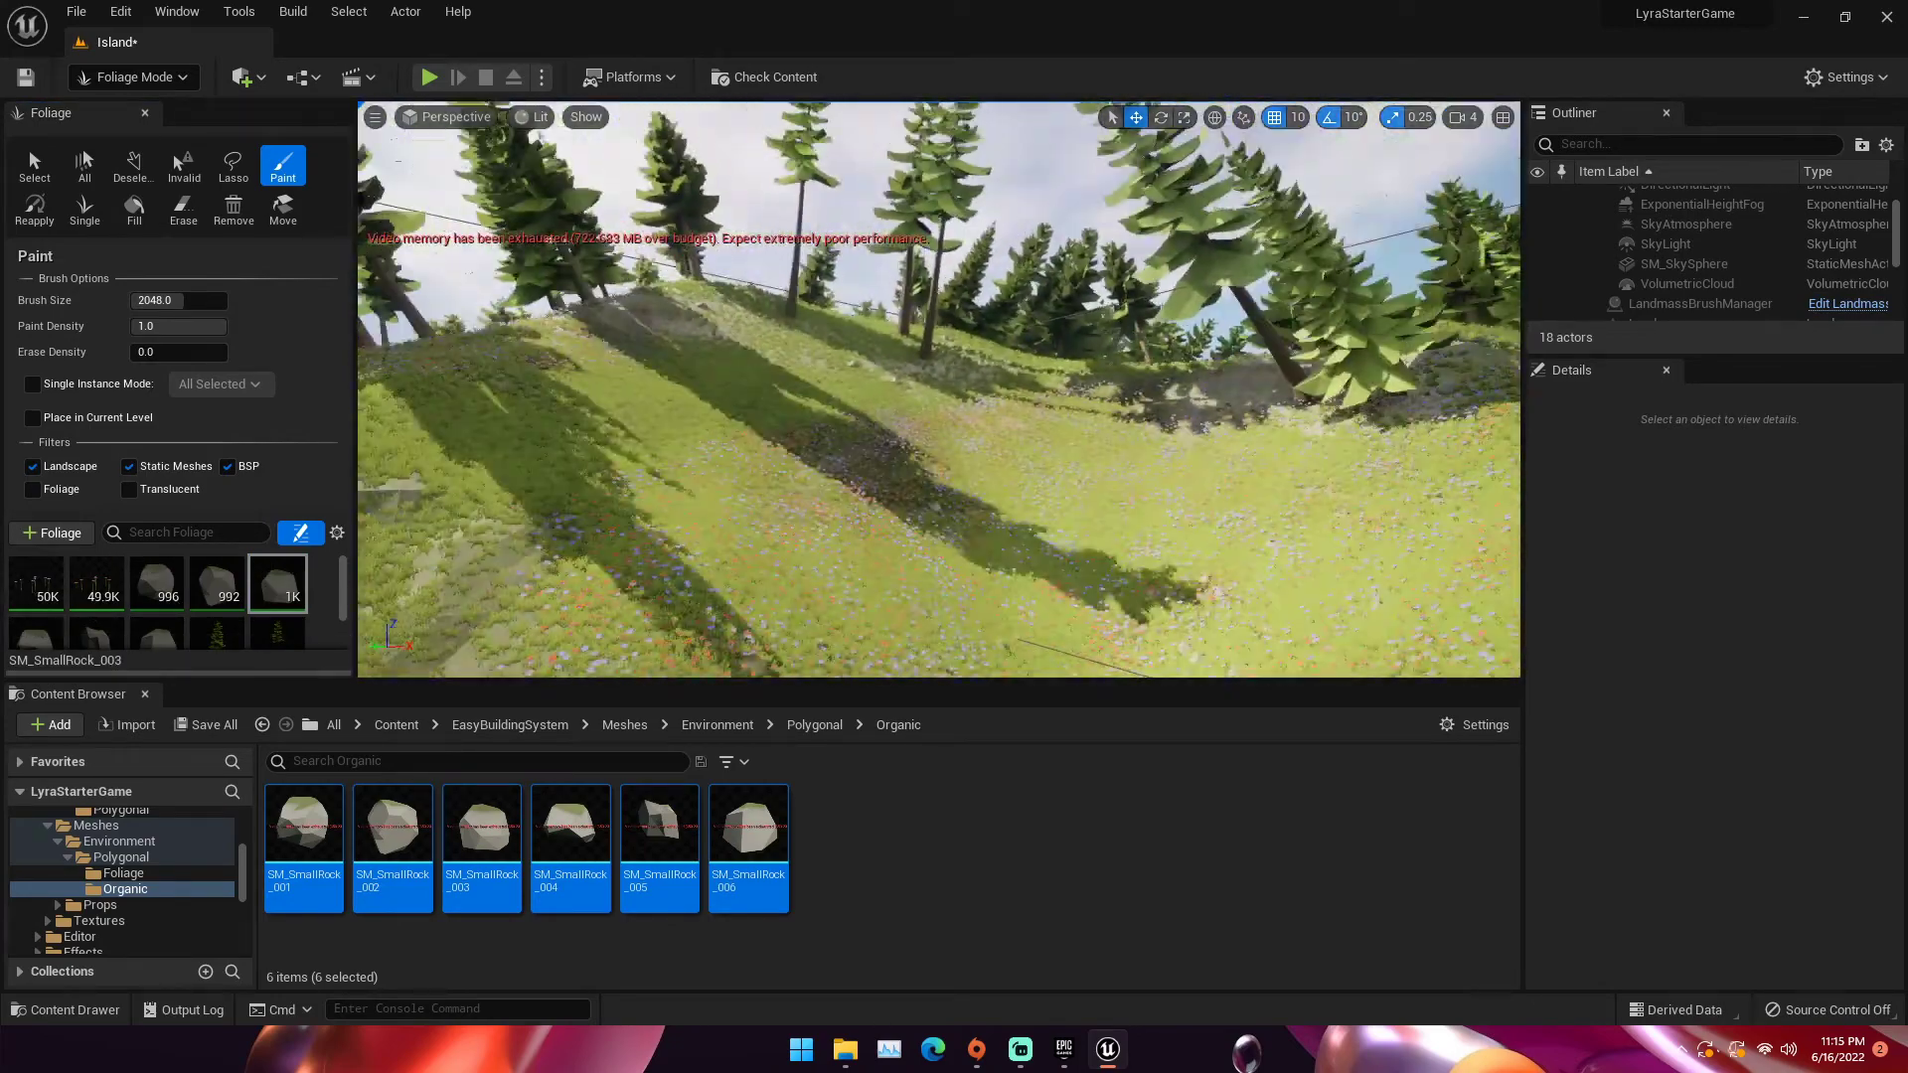
pyautogui.moveTo(763, 387); pyautogui.dragTo(924, 388, button='right')
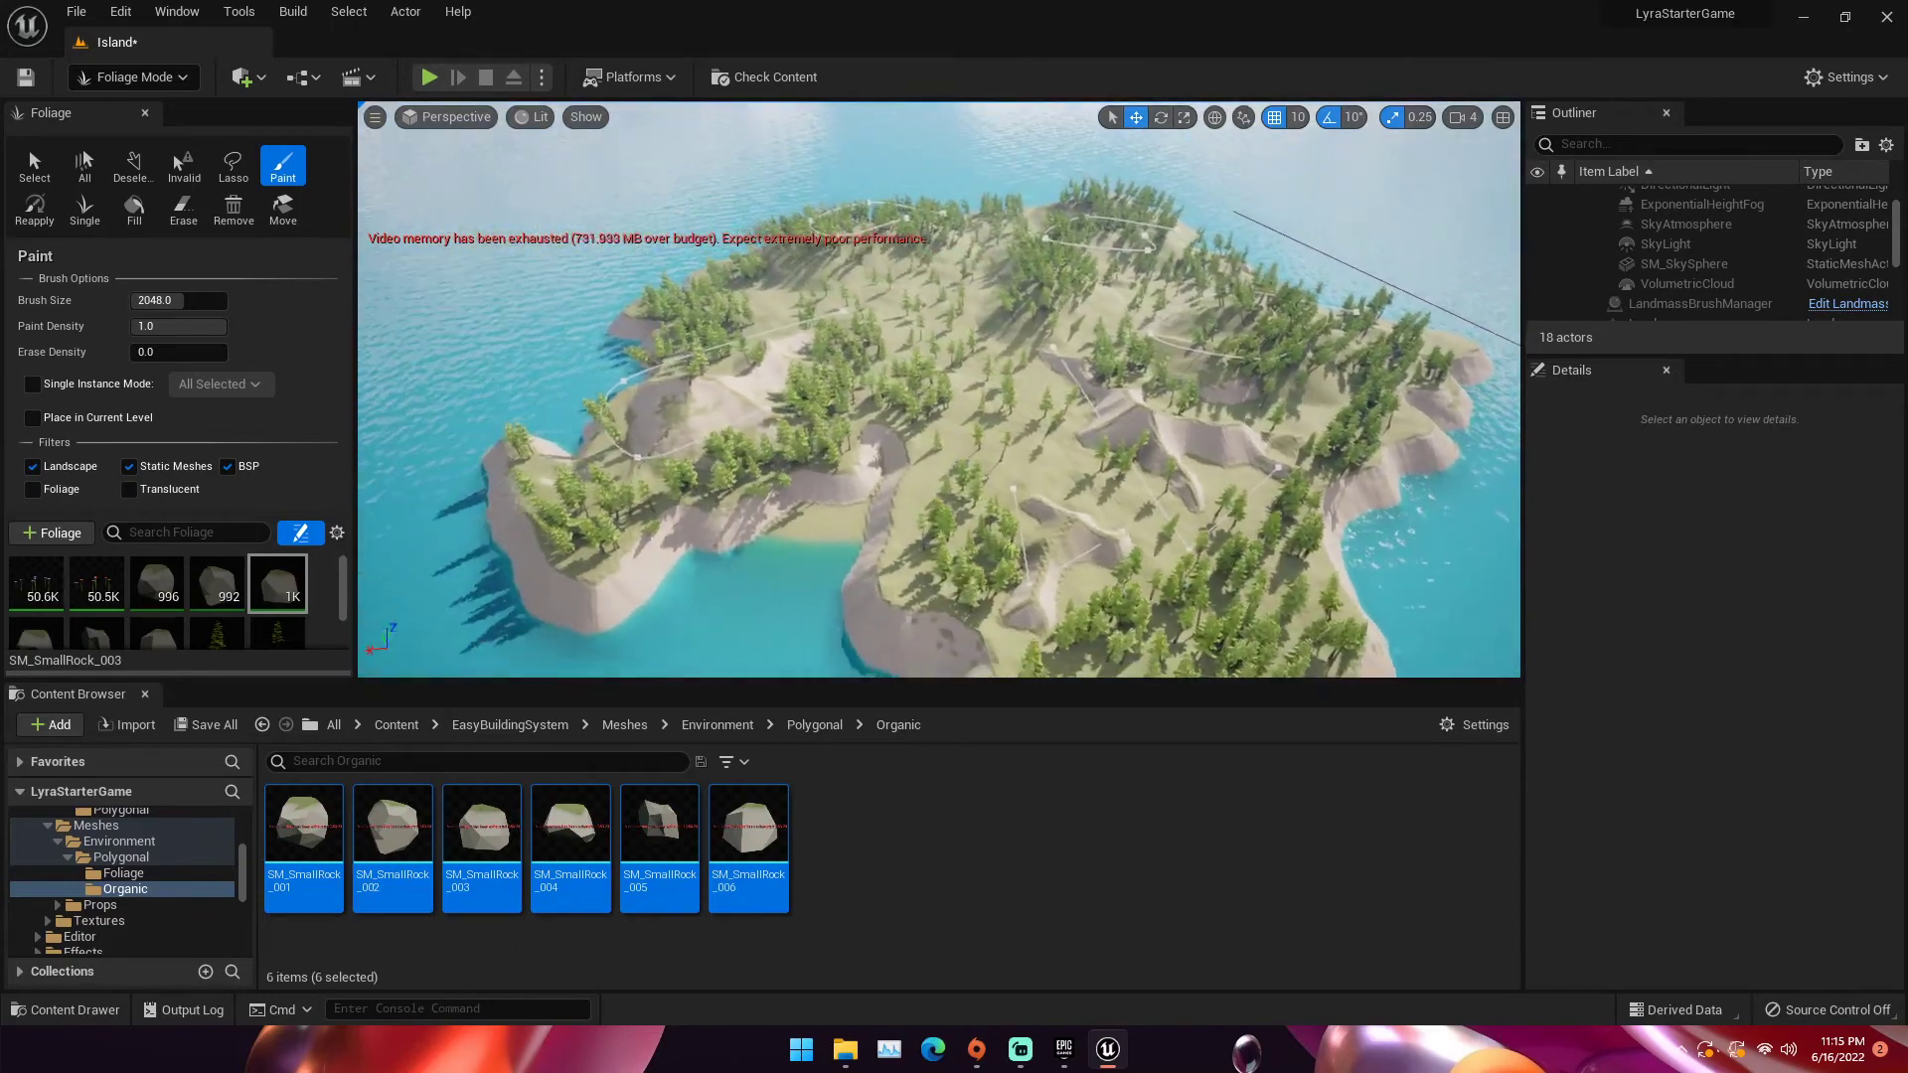
# Switch to landscape painting beside the inlet's grassy shore and make Landmass the active edit layer
pyautogui.press('w')
pyautogui.moveTo(939, 390); pyautogui.dragTo(880, 214, button='right')
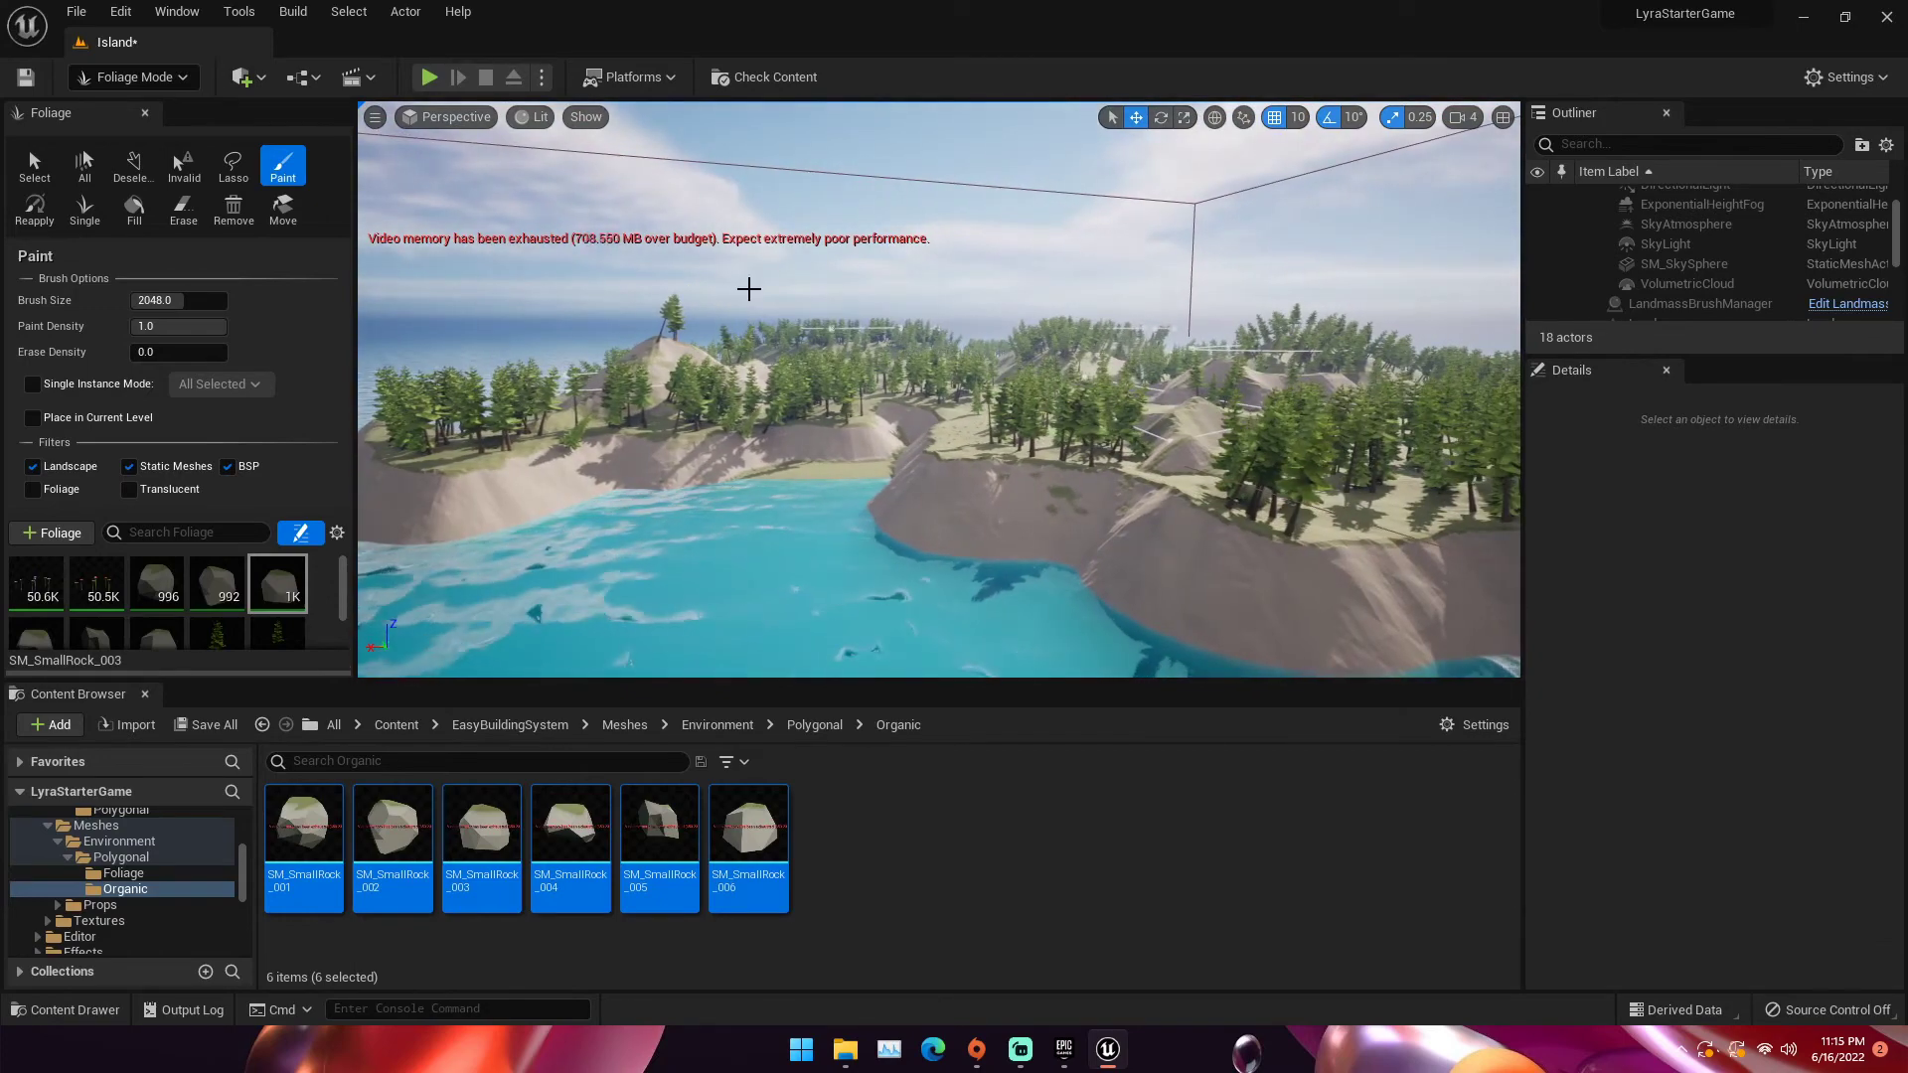
pyautogui.press('w')
pyautogui.moveTo(746, 288); pyautogui.dragTo(748, 408, button='right')
pyautogui.click(159, 85)
pyautogui.click(156, 130)
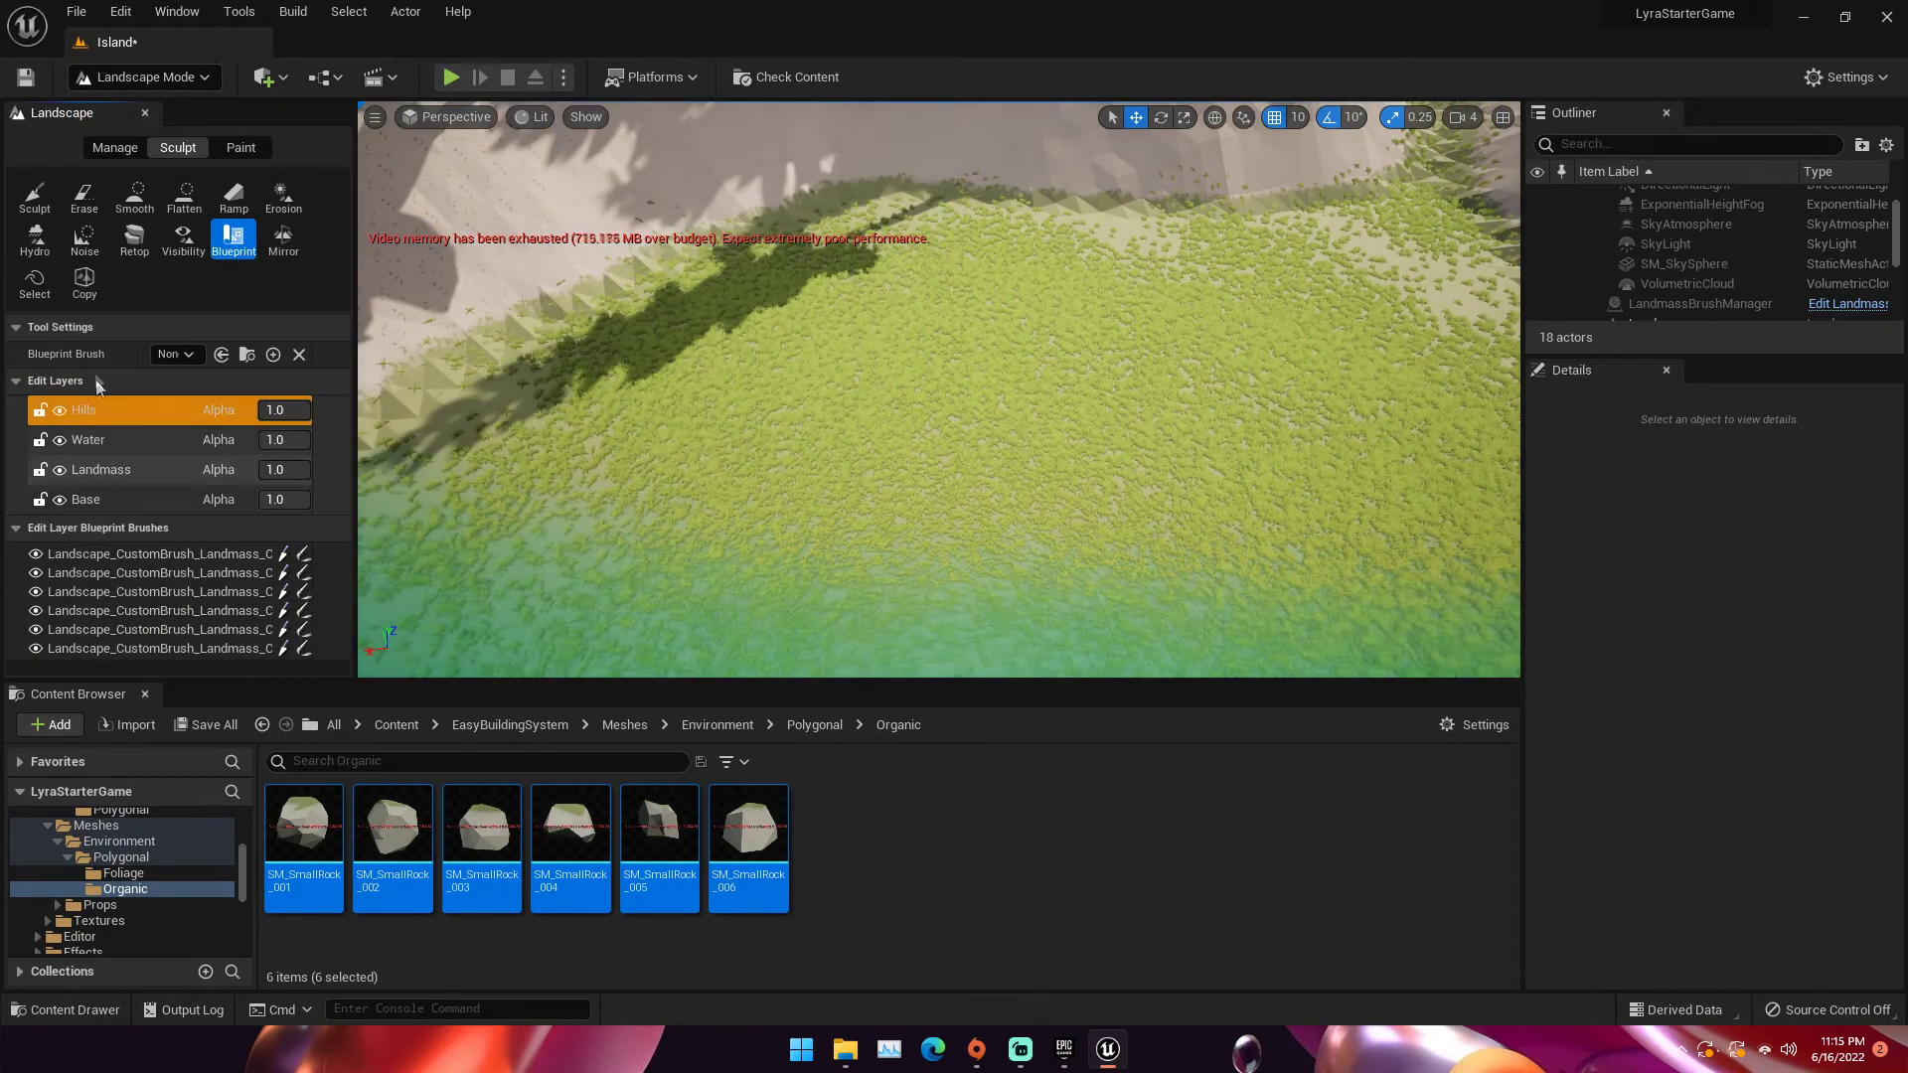
pyautogui.click(240, 147)
pyautogui.scroll(-3, 124, 524)
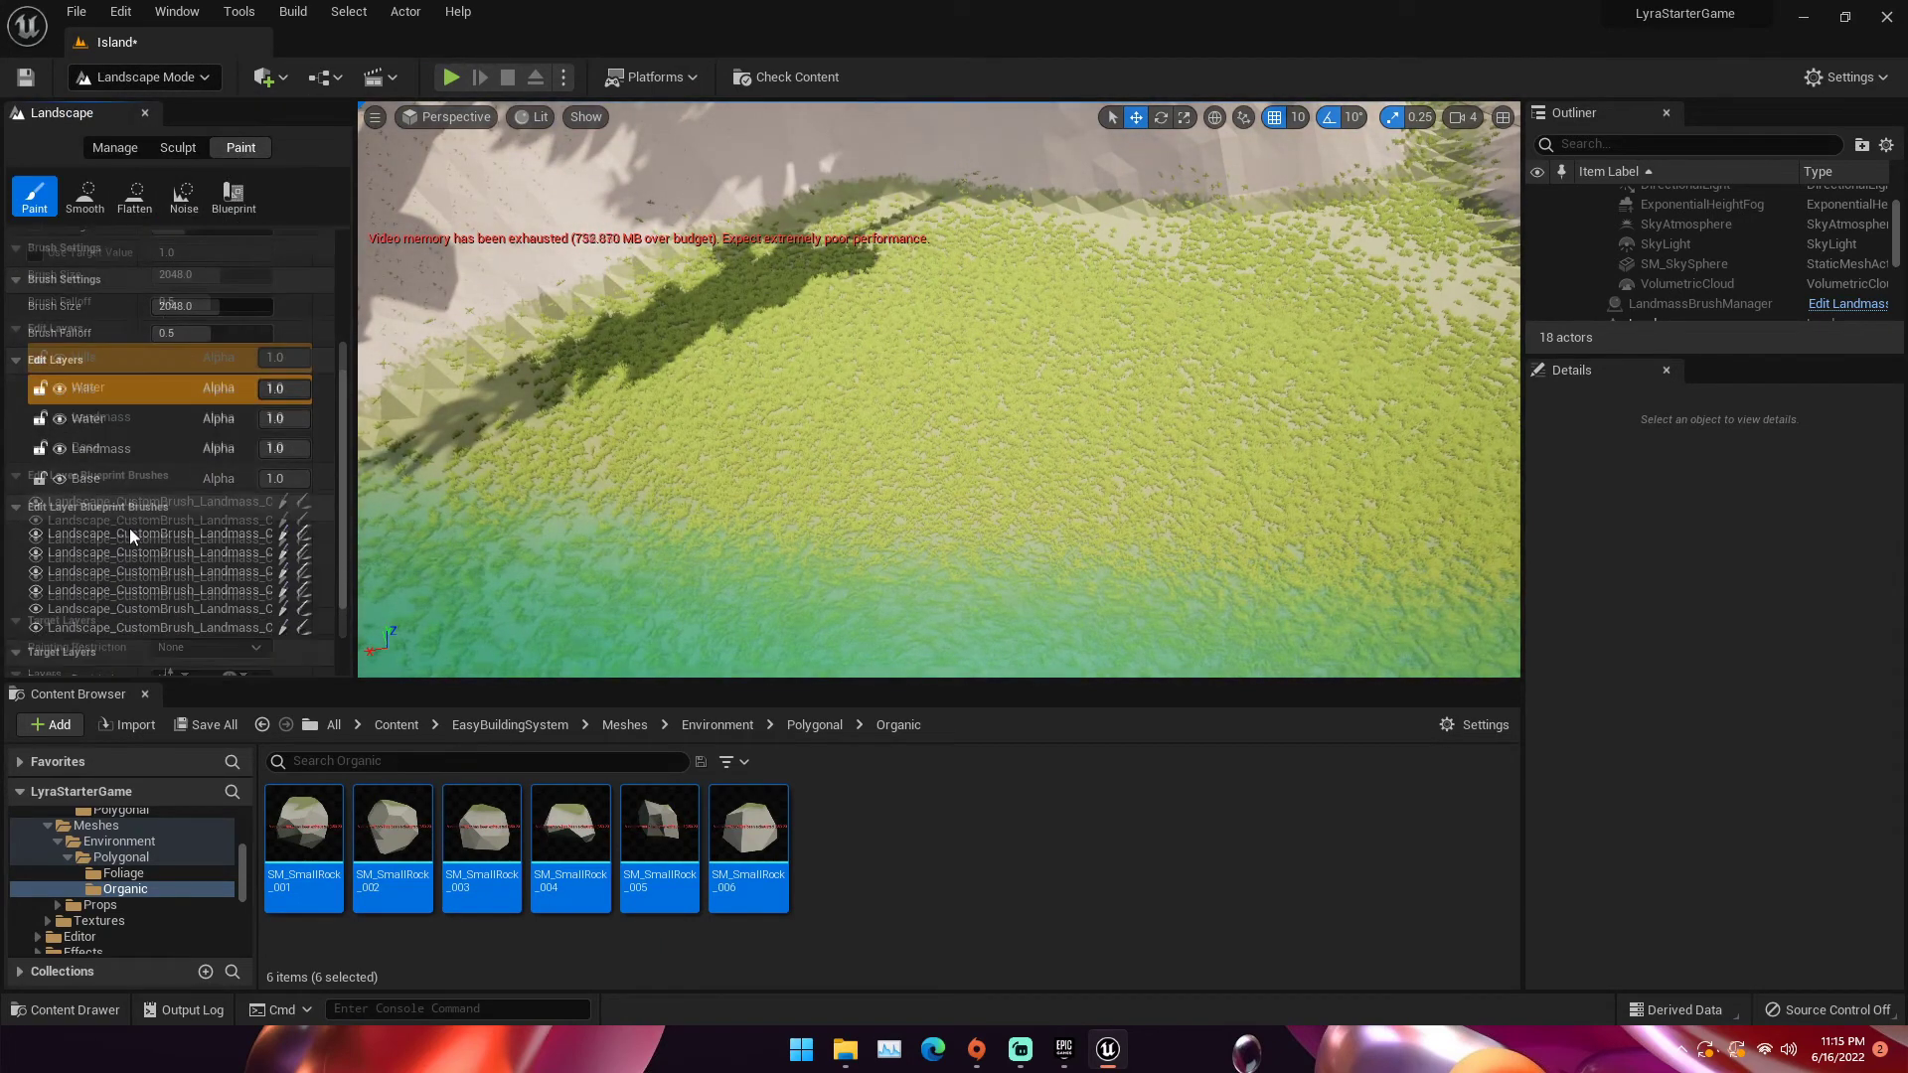
pyautogui.click(100, 416)
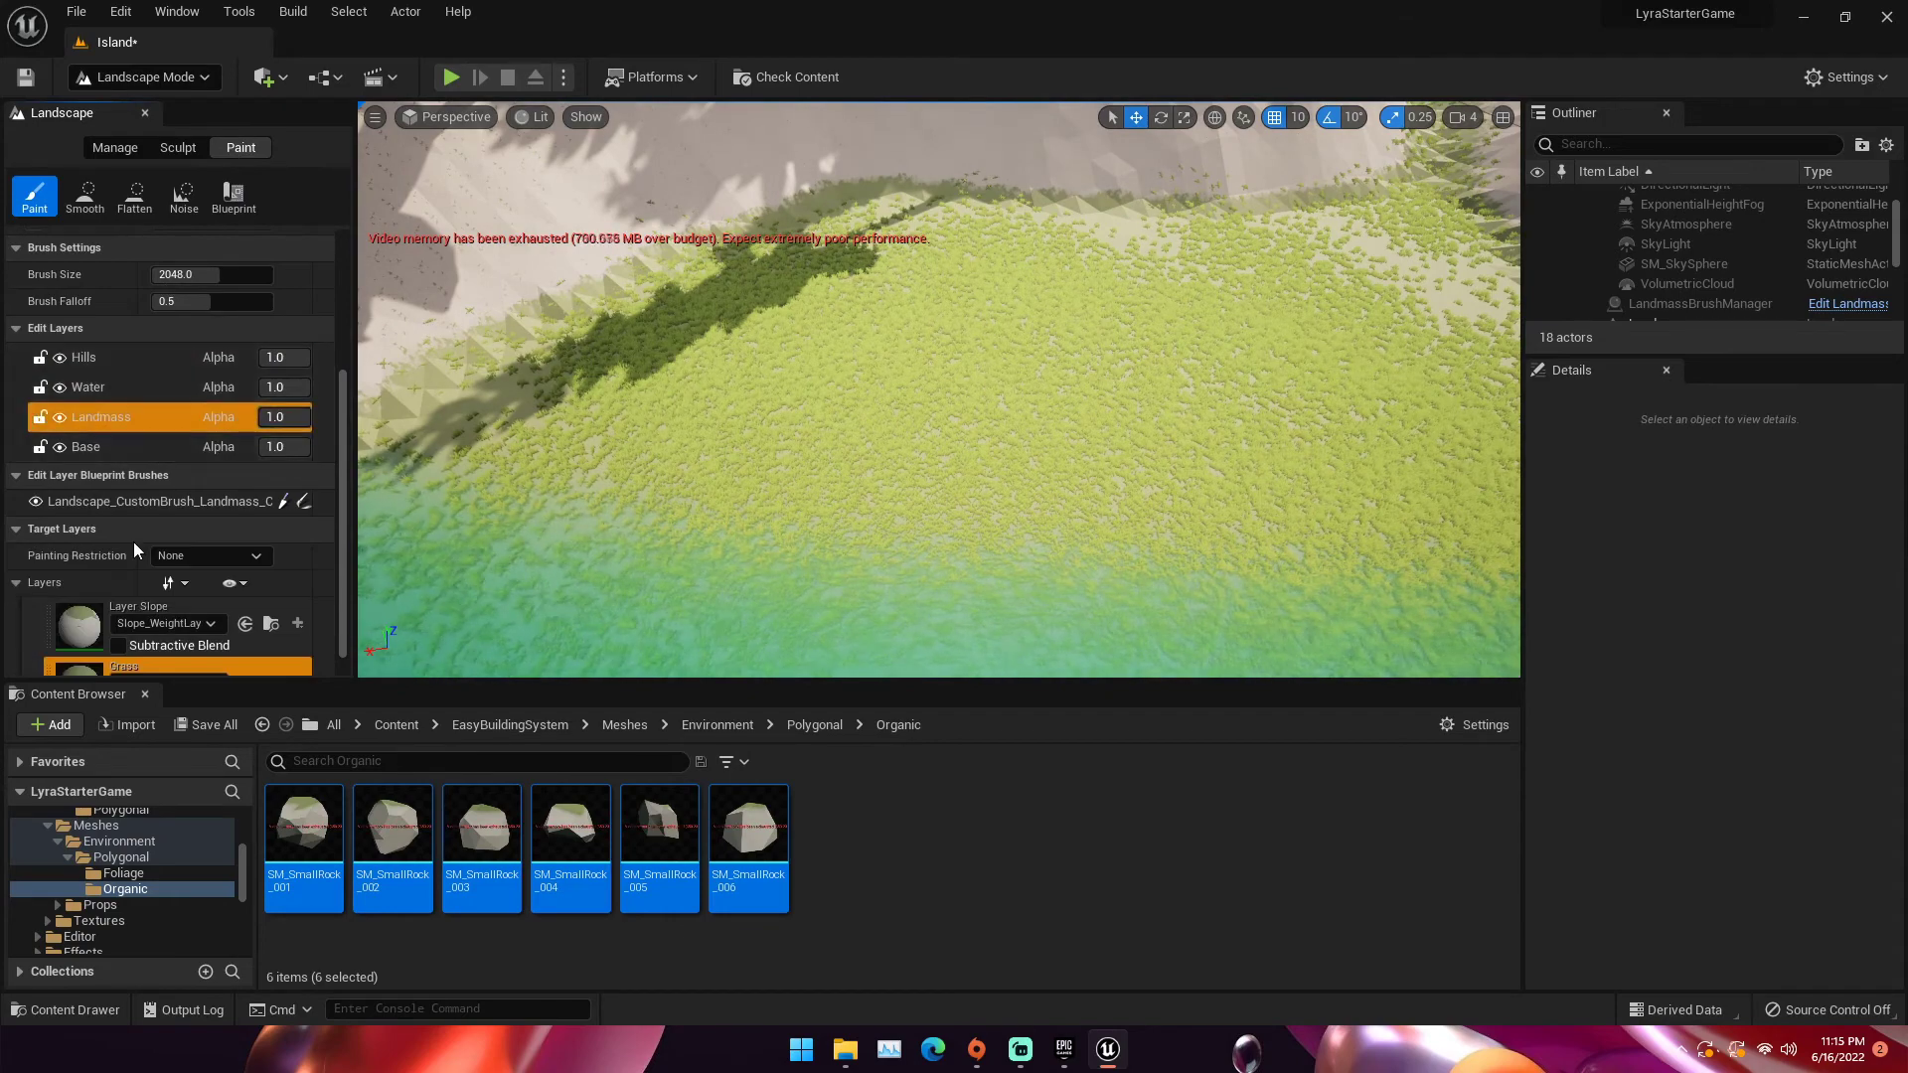
# Create a layer info object named DirtLayerInfo for the Dirt target layer, saved in Island_sharedassets
pyautogui.scroll(-2, 137, 551)
pyautogui.click(145, 600)
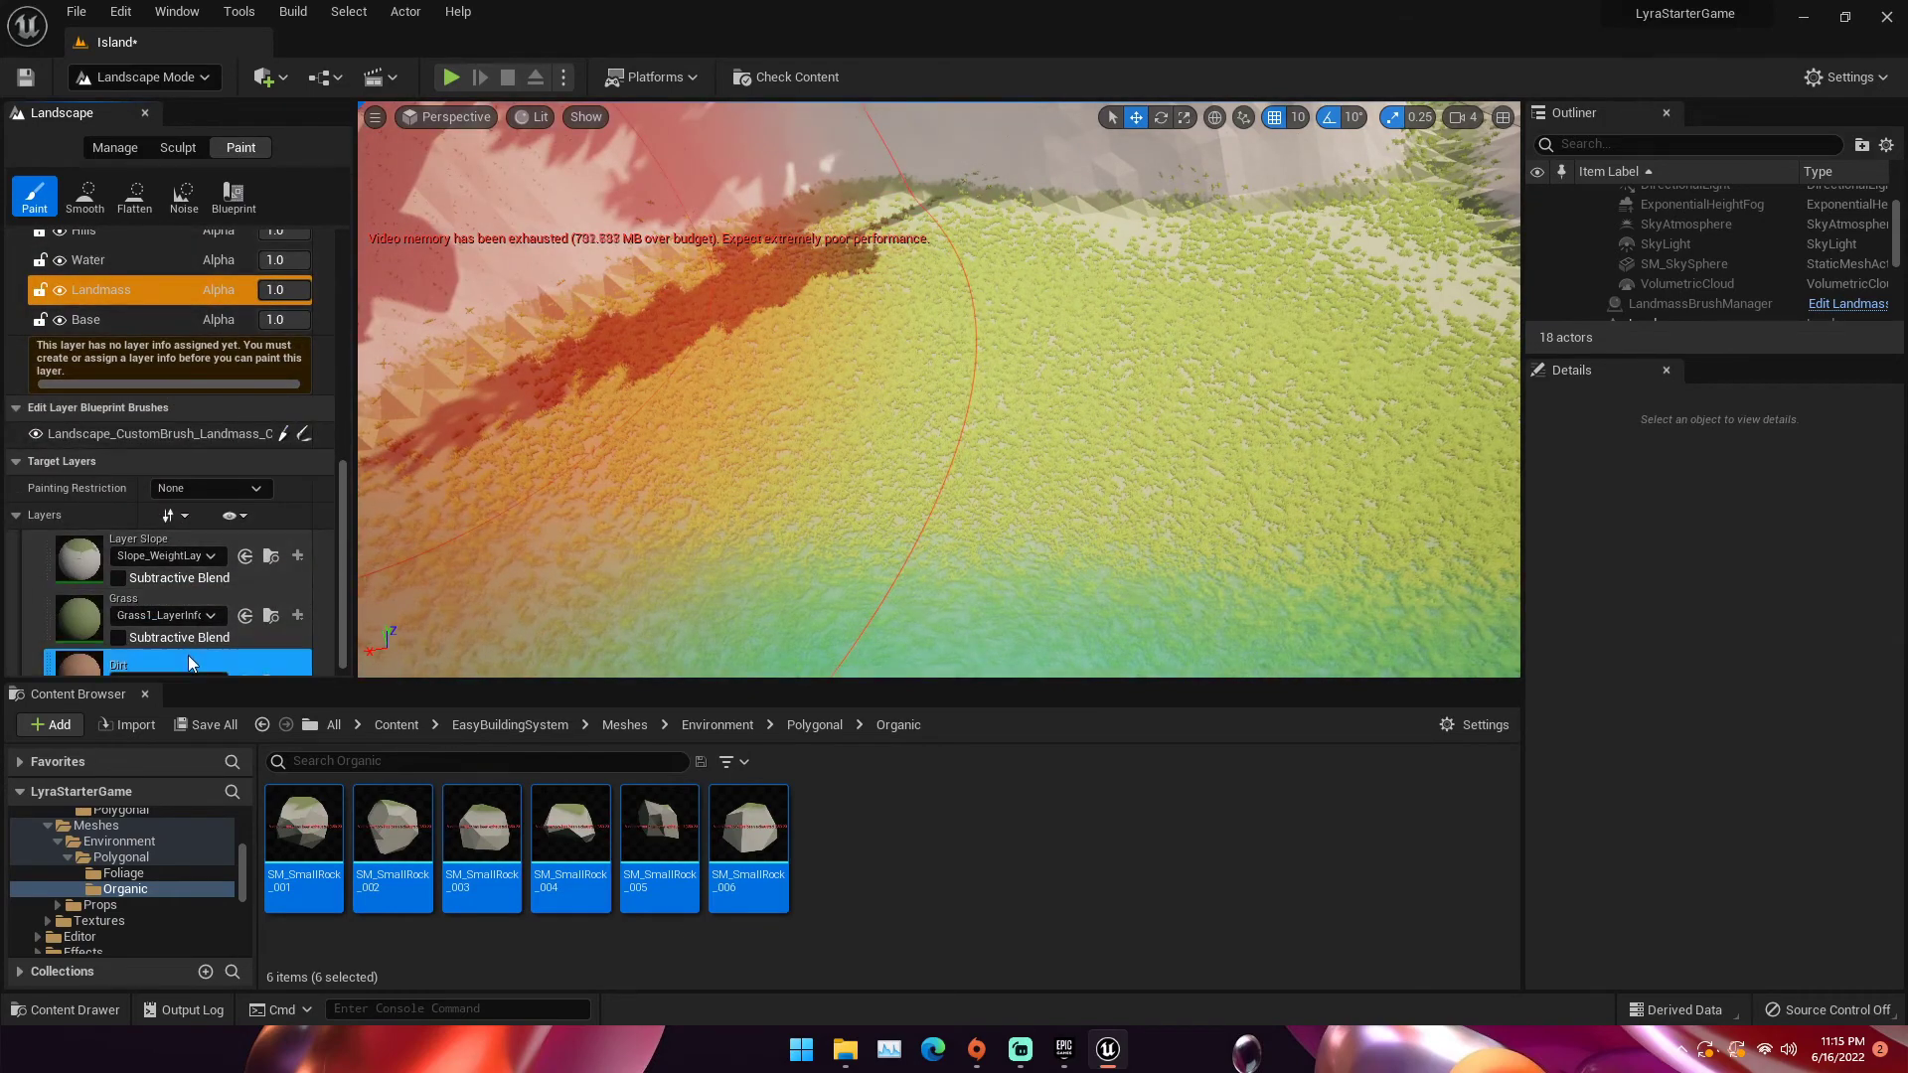
pyautogui.scroll(-1, 188, 654)
pyautogui.click(198, 619)
pyautogui.click(278, 626)
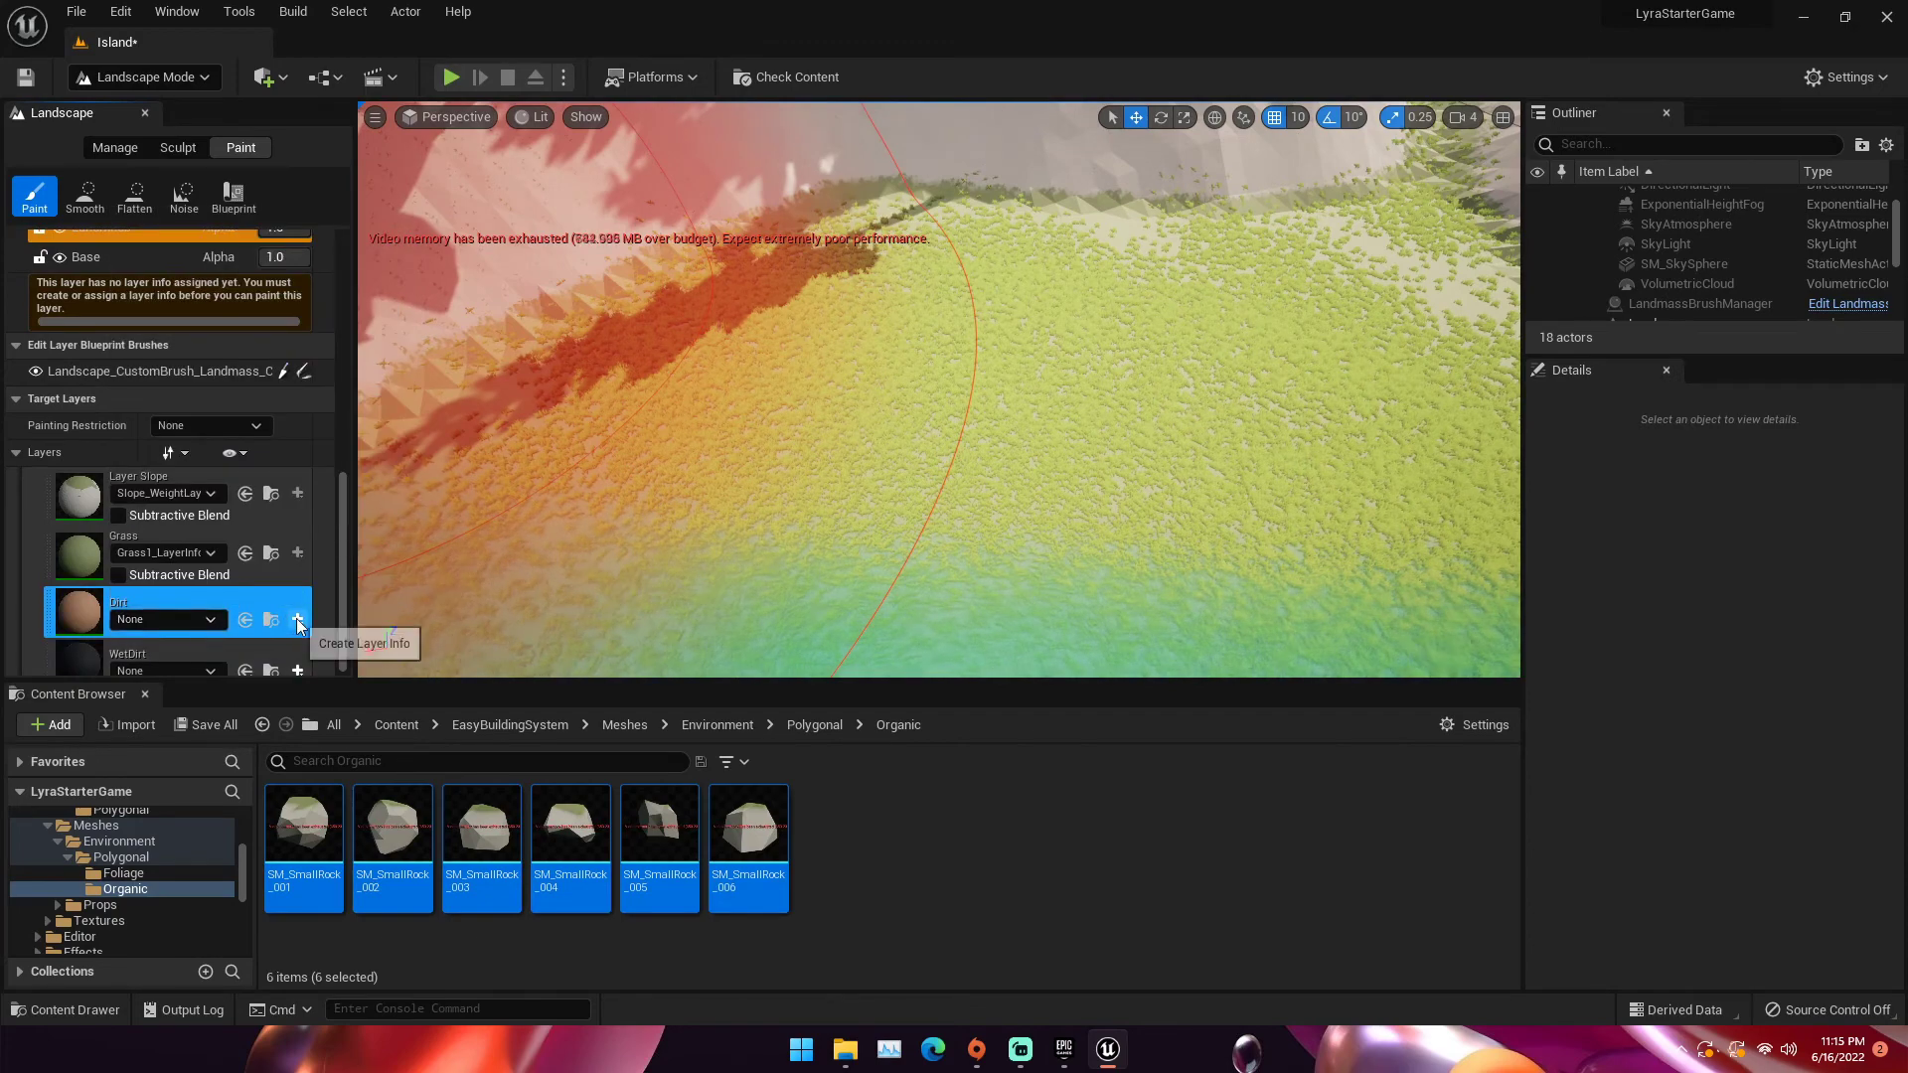
pyautogui.click(297, 619)
pyautogui.click(336, 650)
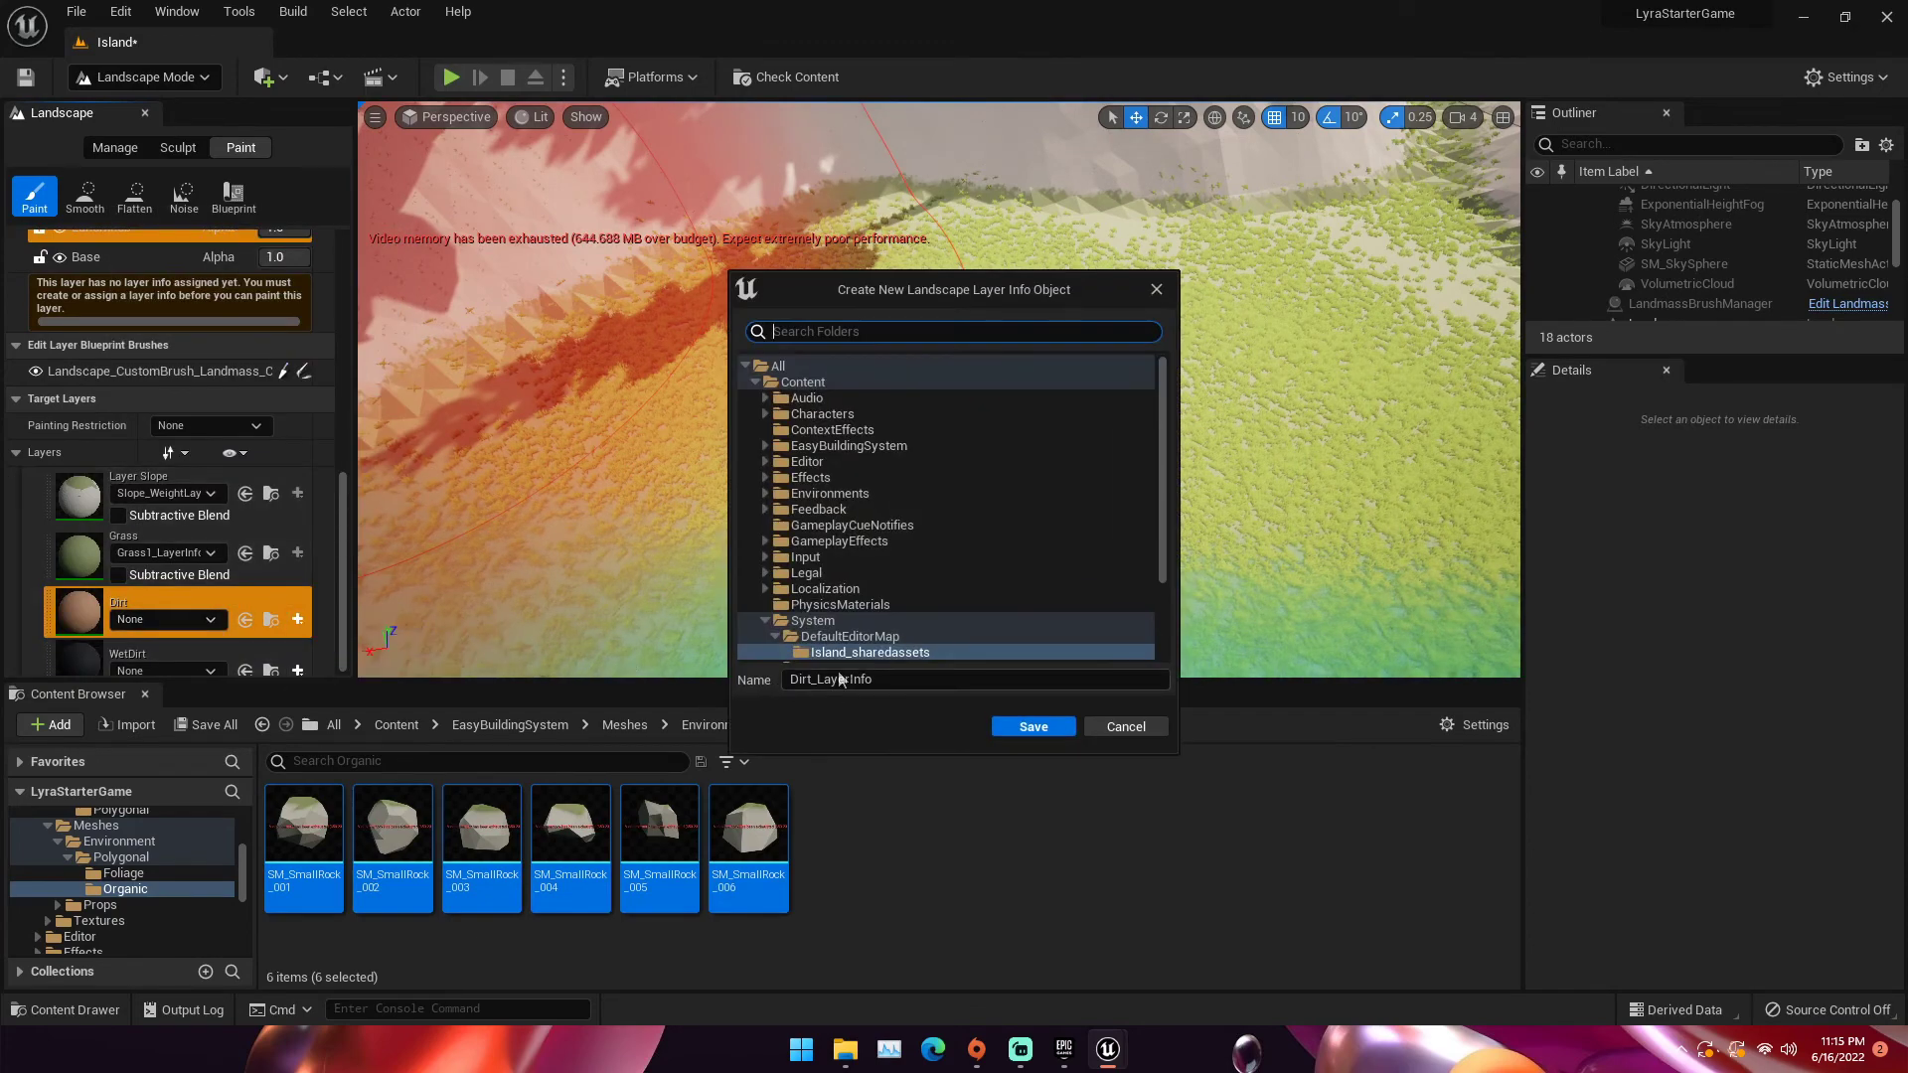
pyautogui.click(1031, 735)
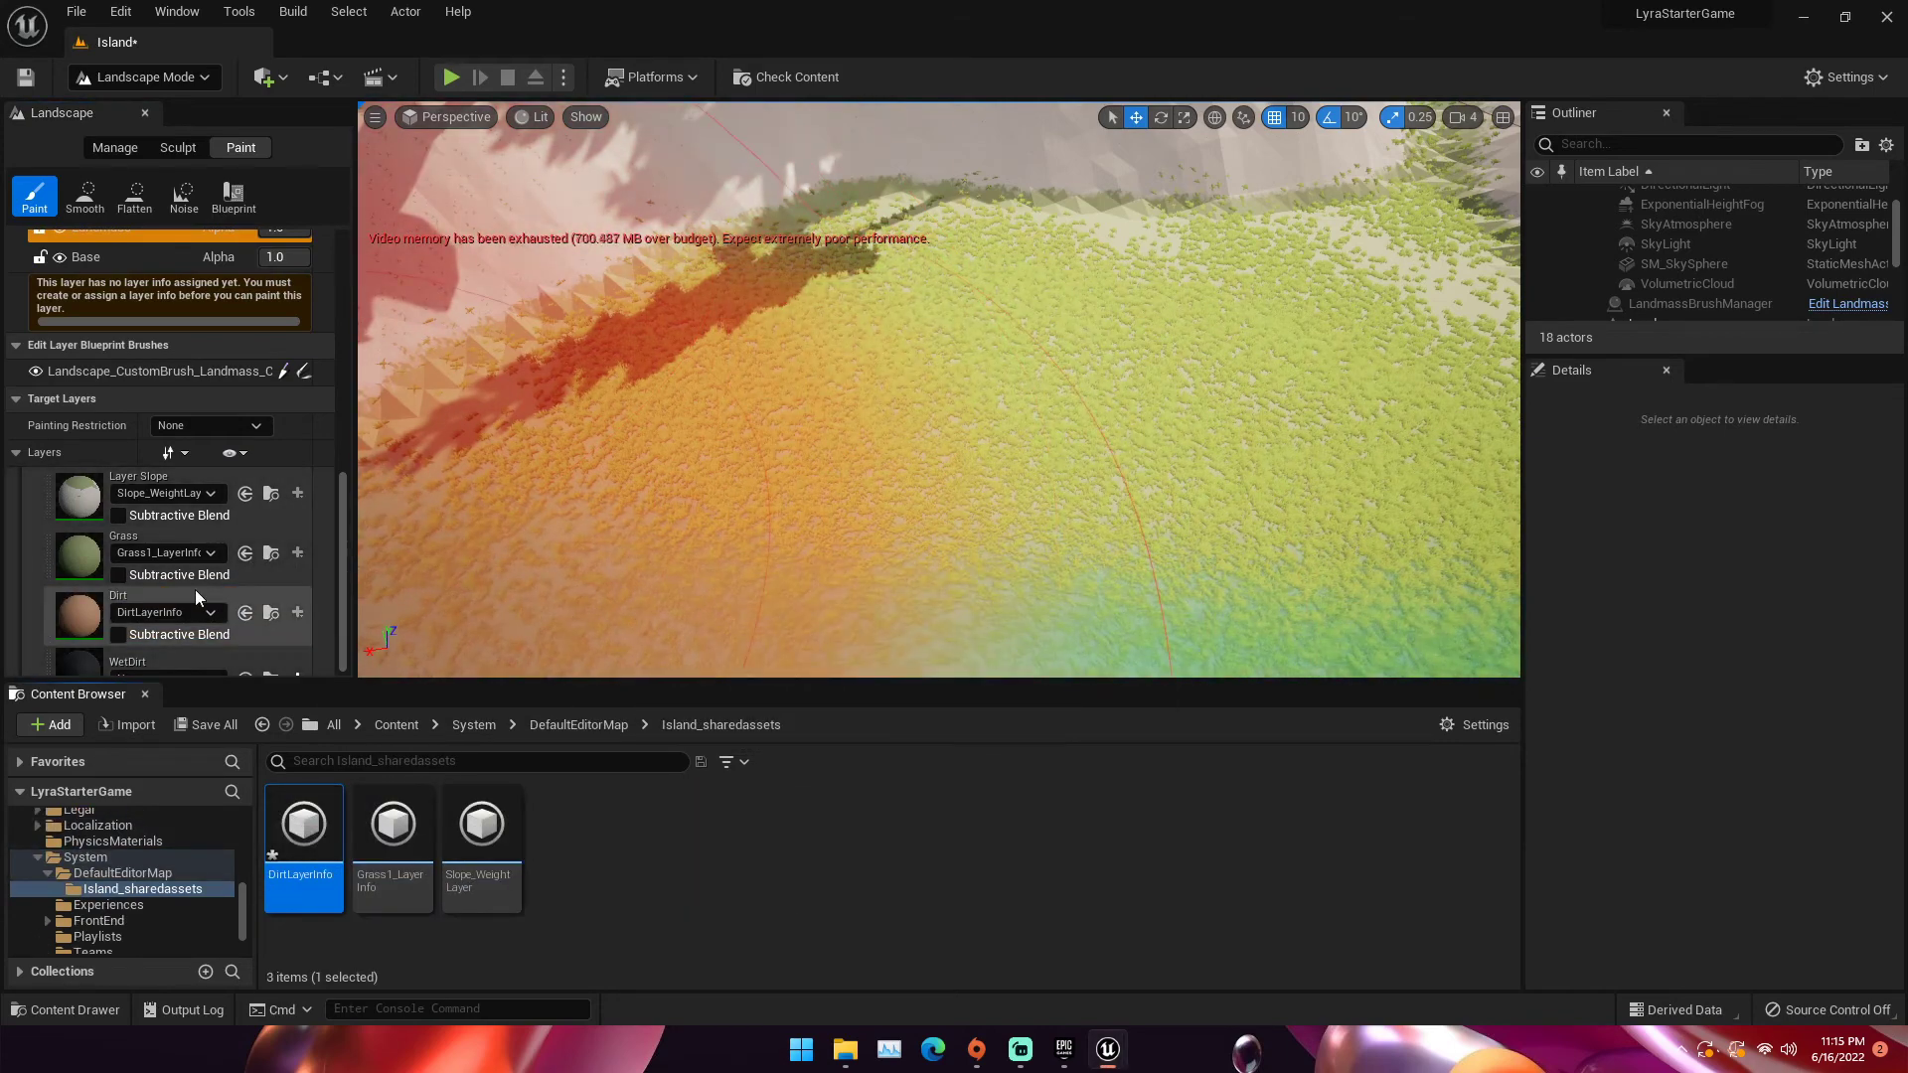
# Select the Dirt target layer for painting and set the brush size to 1024
pyautogui.click(195, 594)
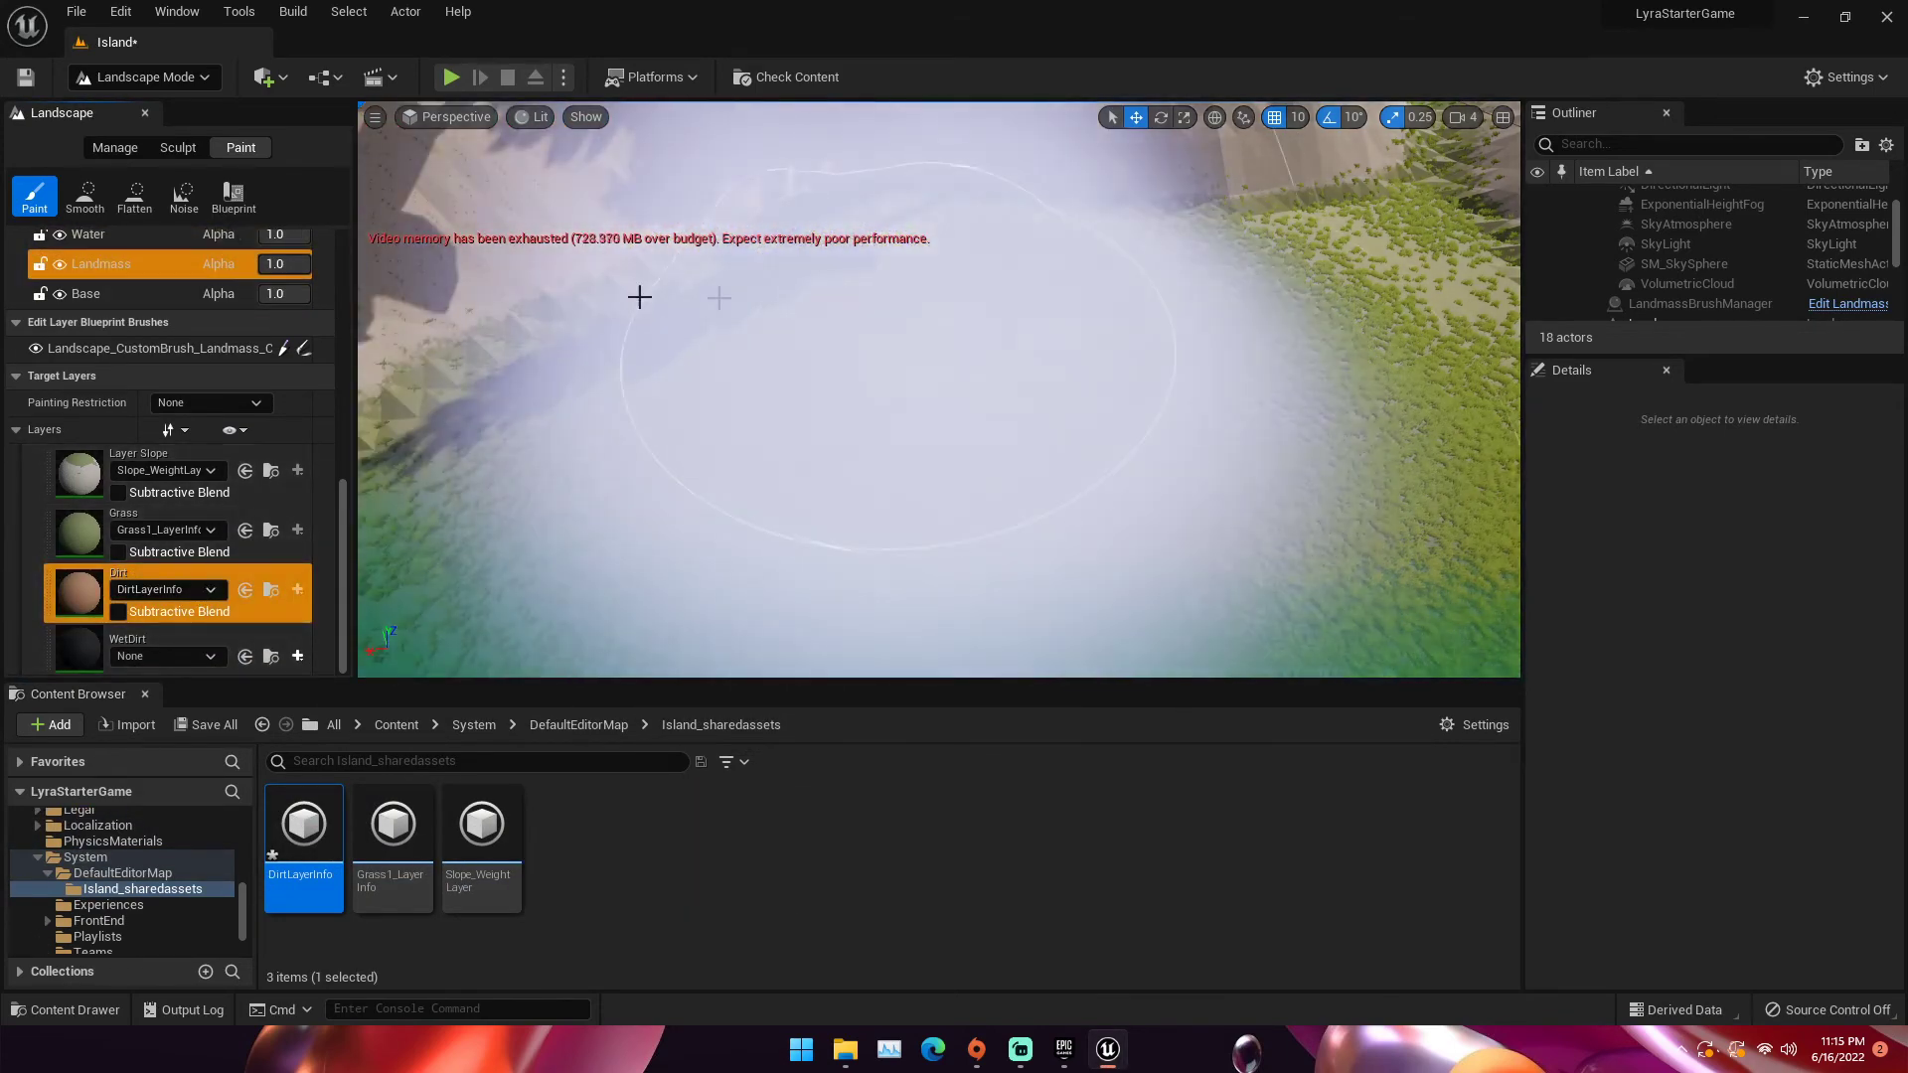
pyautogui.scroll(3, 188, 360)
pyautogui.click(211, 280)
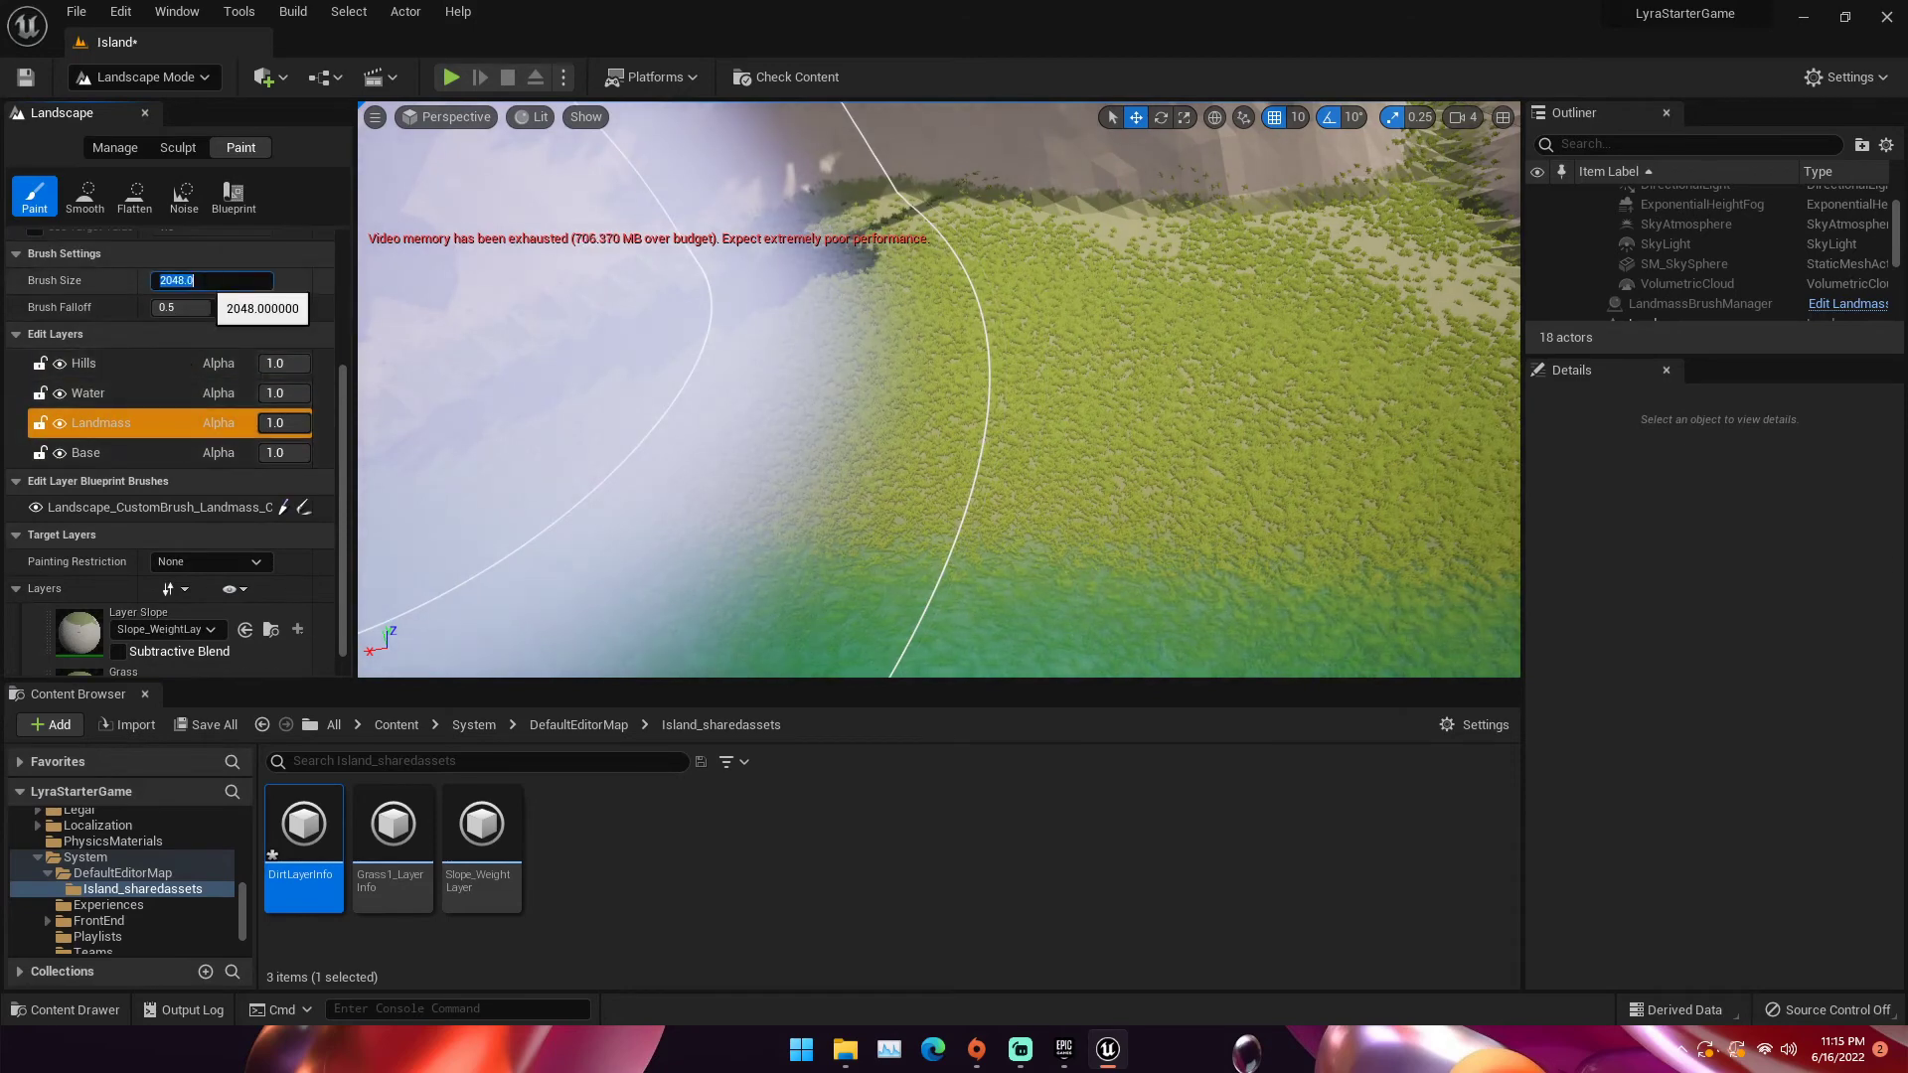
pyautogui.write('1024')
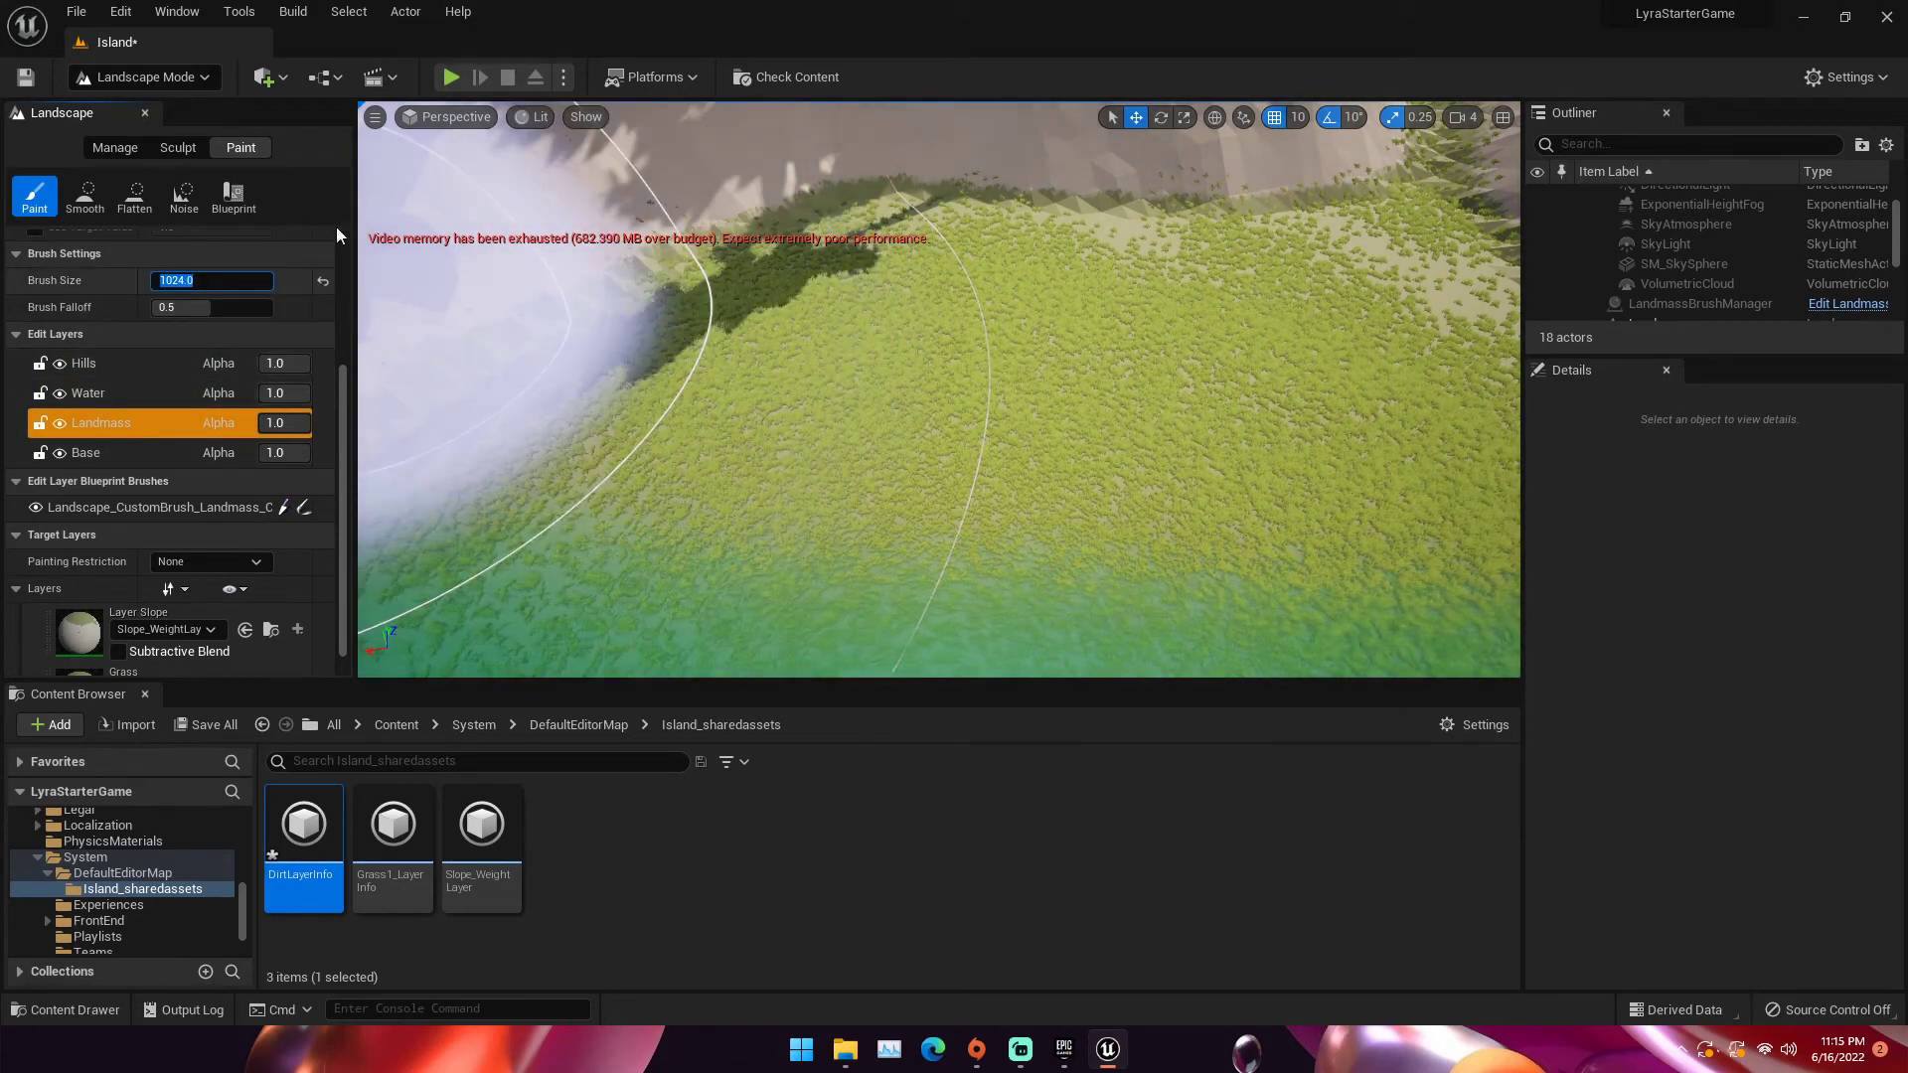
pyautogui.press('Return')
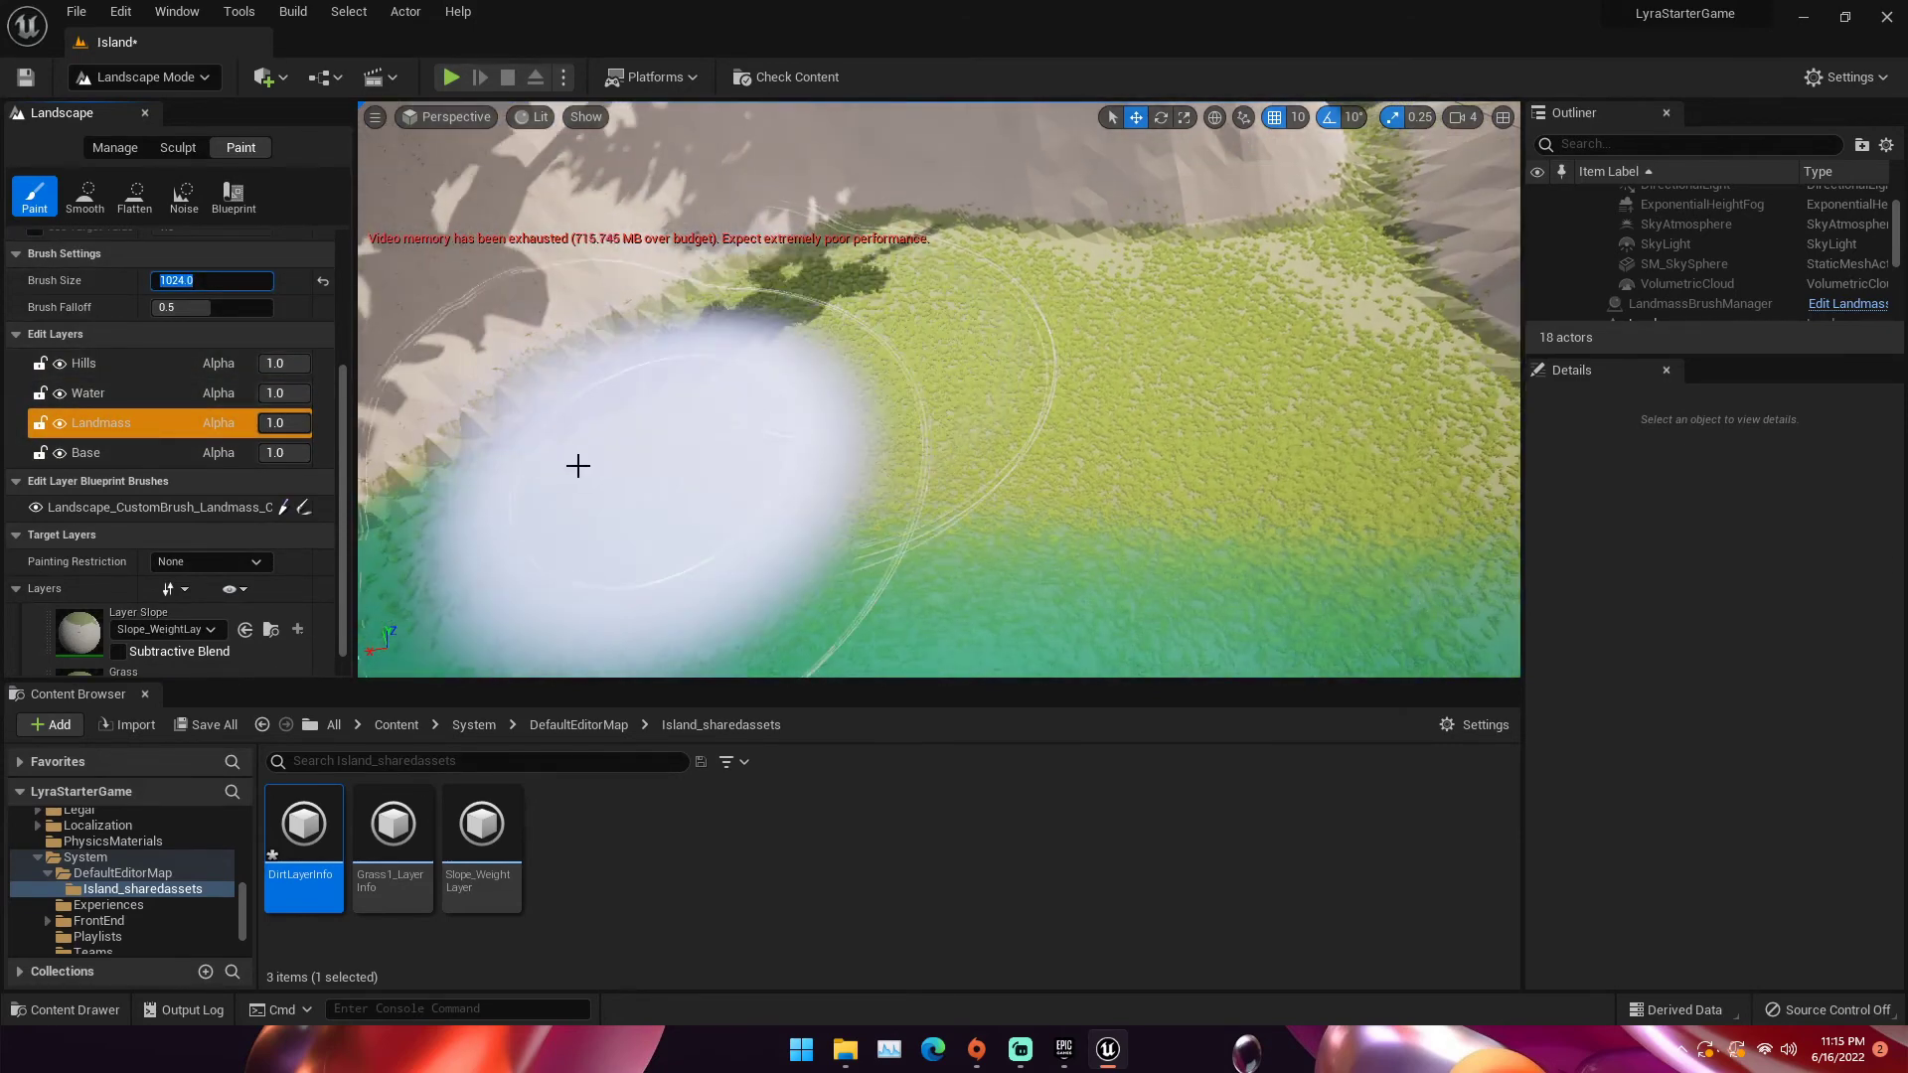
# Paint the Dirt layer along the grassy shore of the inlet at the water's edge
pyautogui.scroll(3, 715, 492)
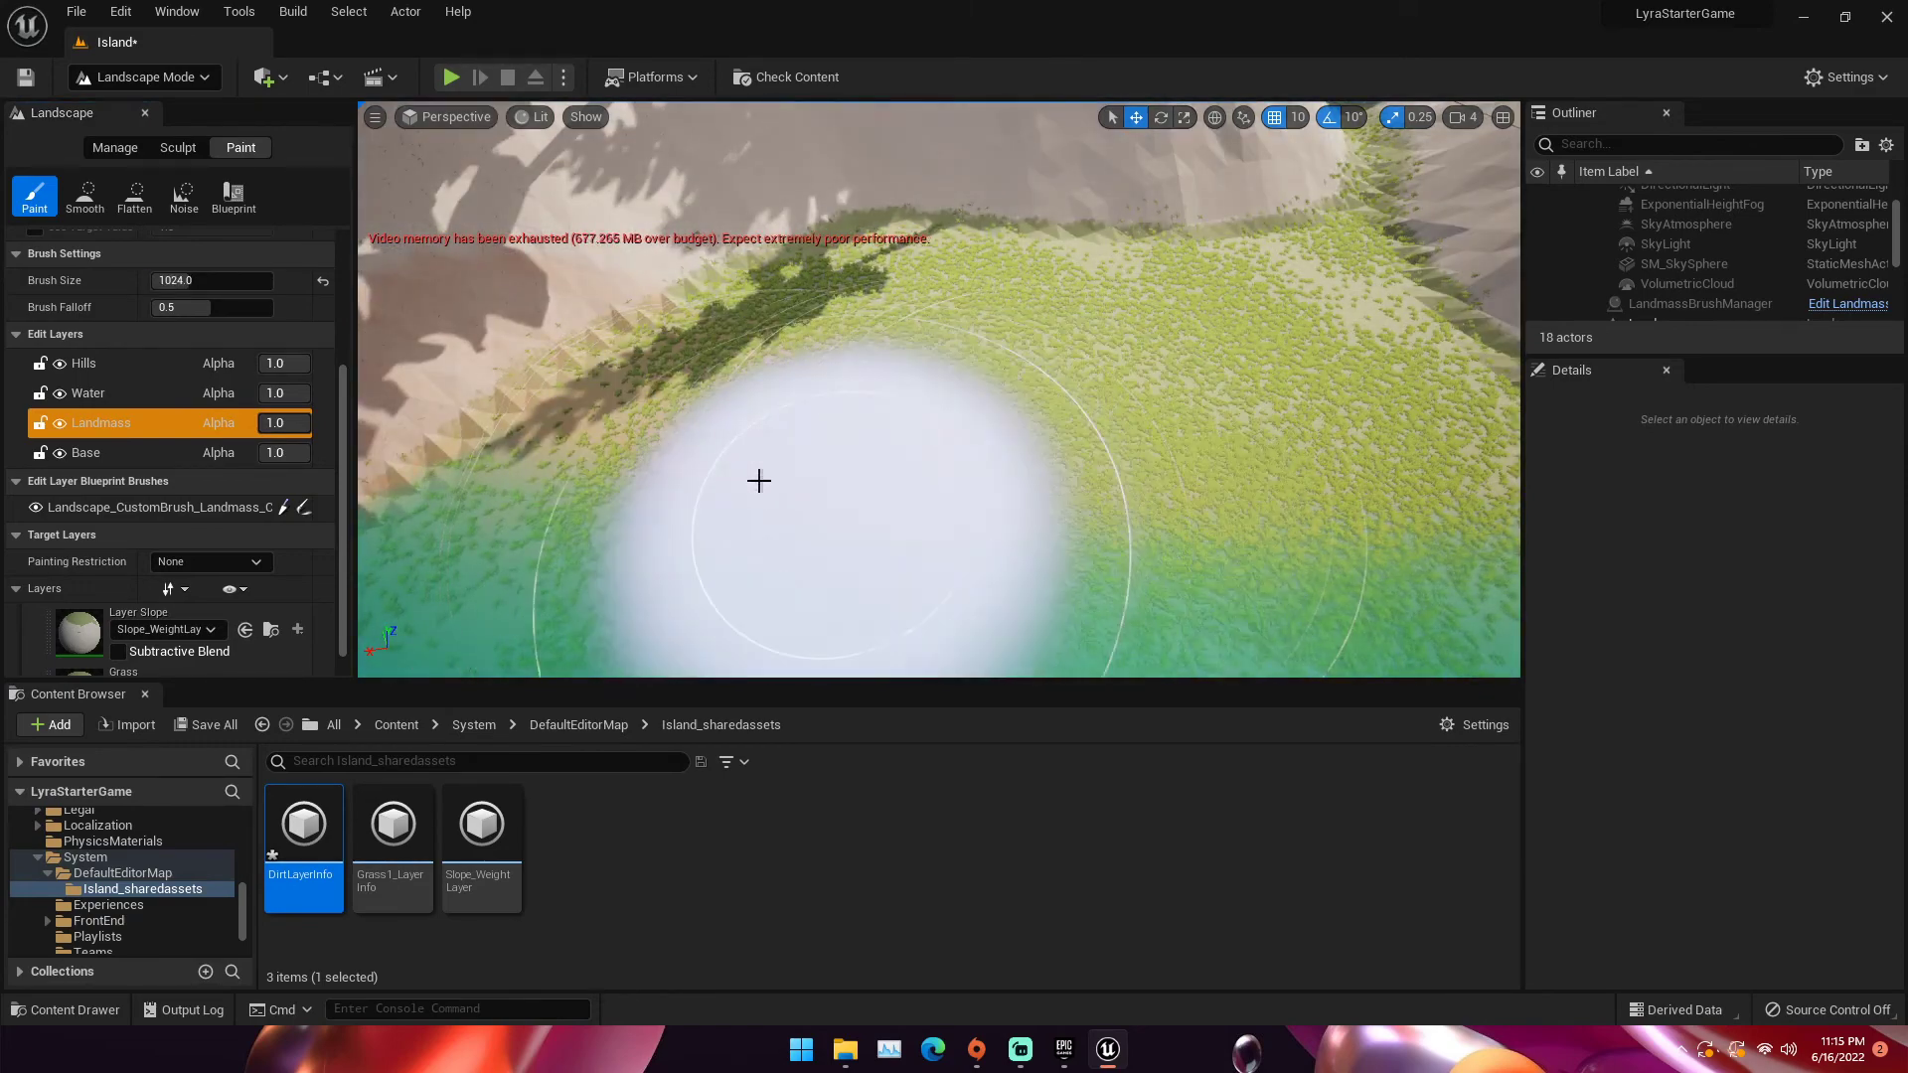
pyautogui.moveTo(924, 481)
pyautogui.mouseDown(button='right')
pyautogui.moveTo(914, 457)
pyautogui.moveTo(810, 576)
pyautogui.mouseUp(button='right')
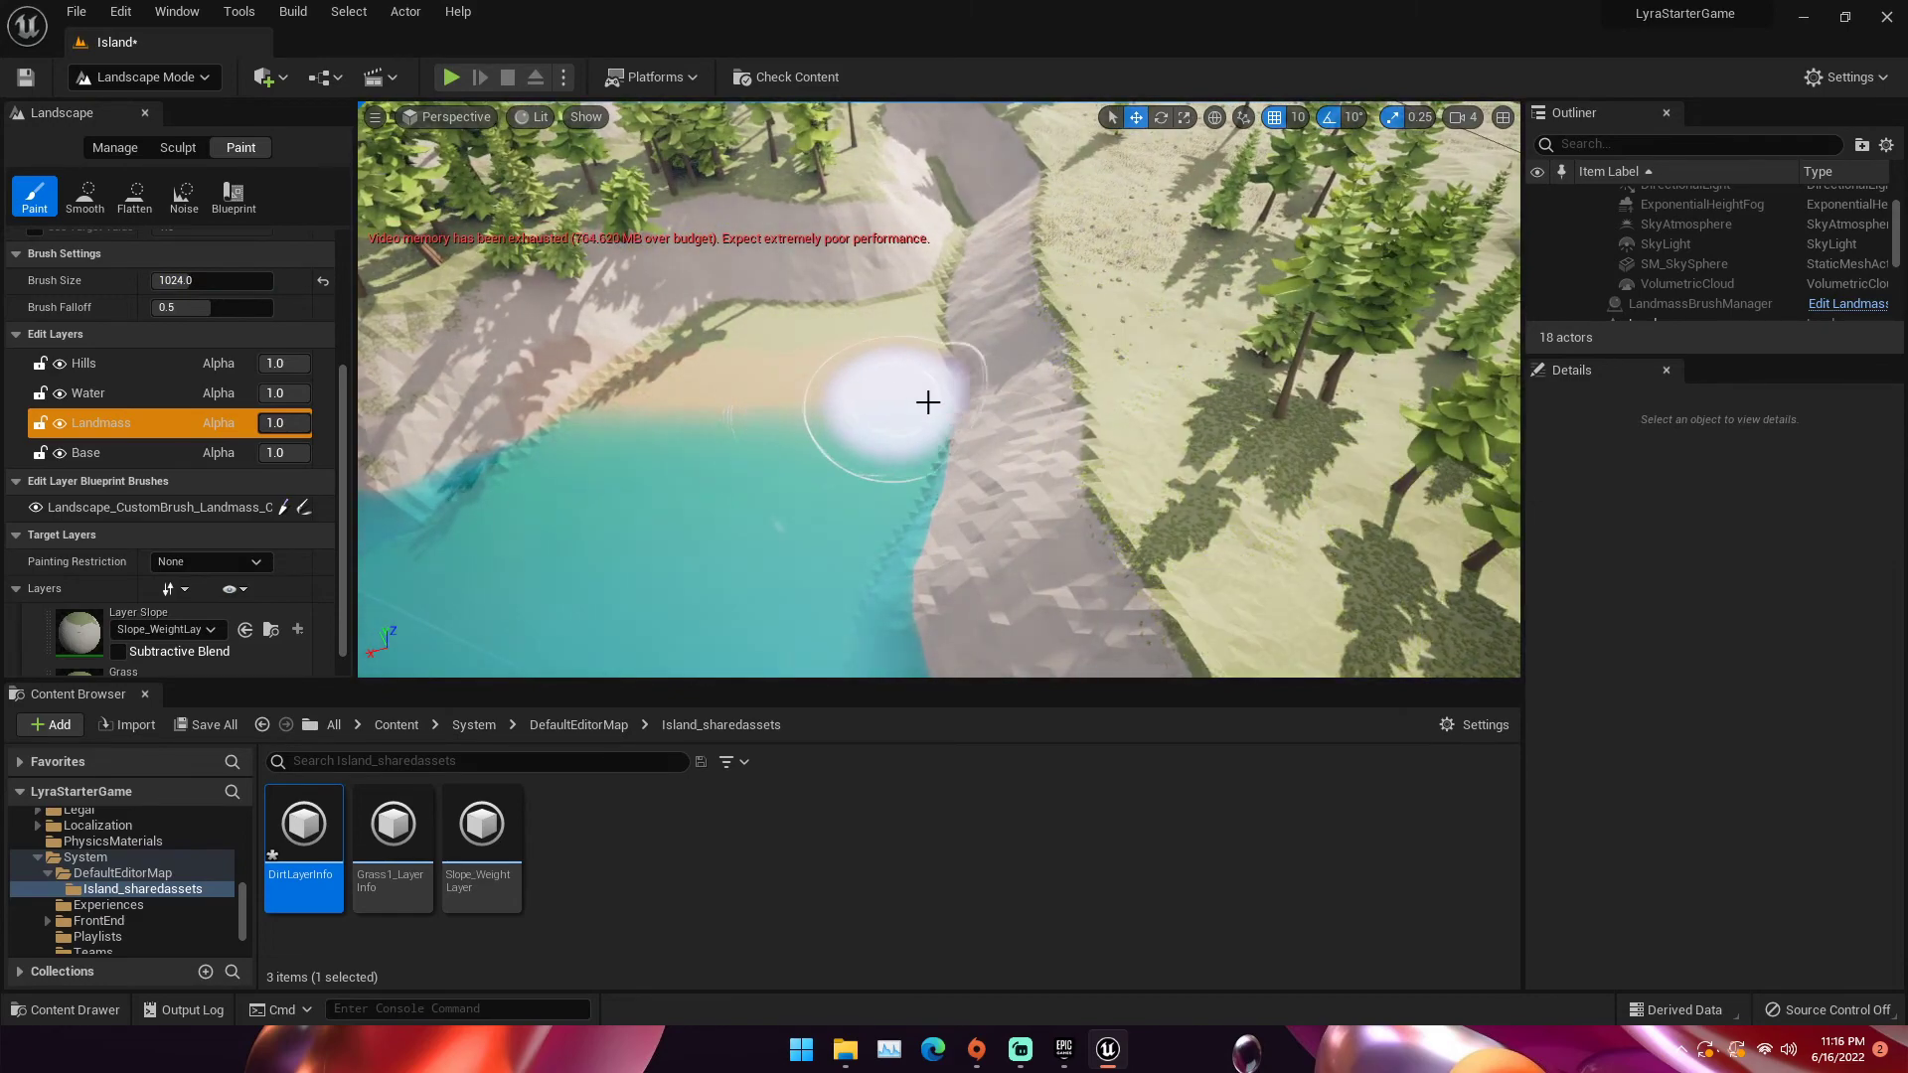
pyautogui.moveTo(884, 407)
pyautogui.mouseDown(button='right')
pyautogui.moveTo(884, 303)
pyautogui.moveTo(884, 403)
pyautogui.moveTo(851, 213)
pyautogui.mouseUp(button='right')
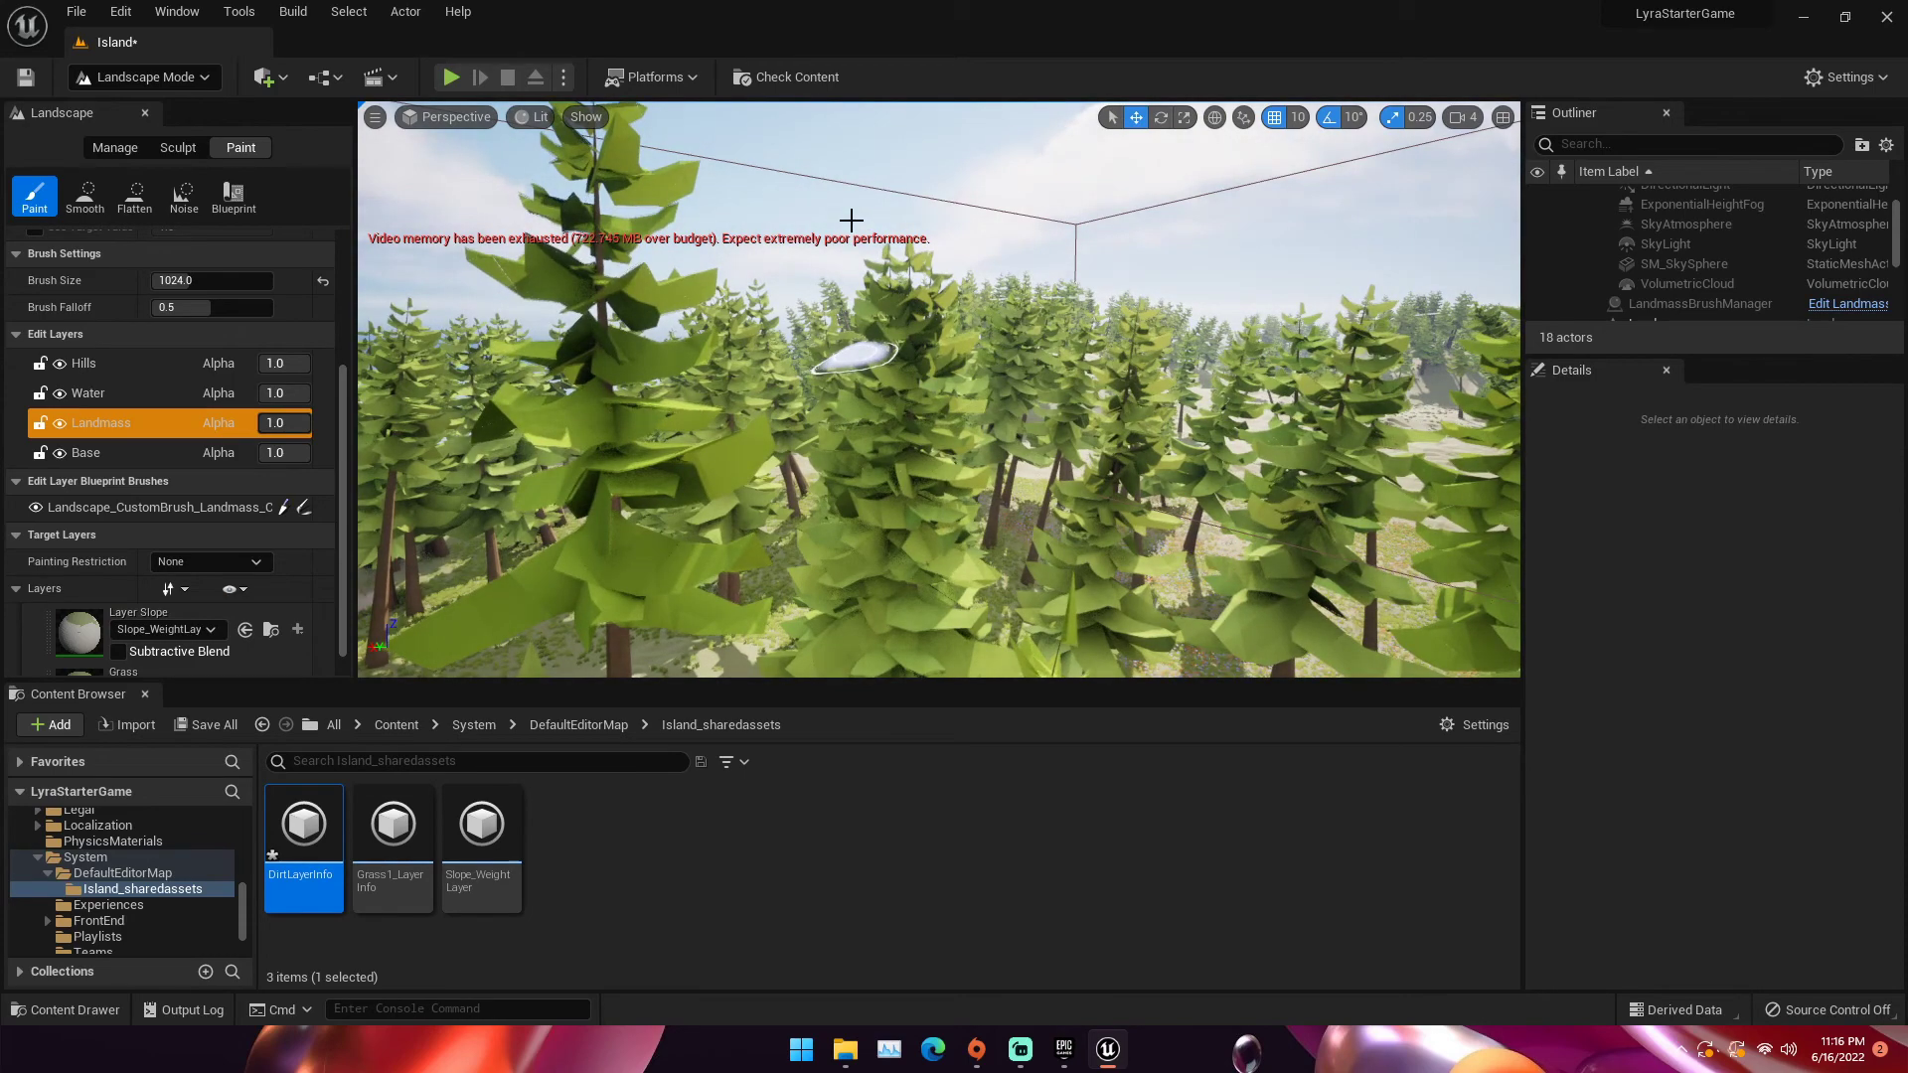
# Switch the viewport to Unlit shading and paint the Dirt layer along a grassy stretch of the island's outer shore
pyautogui.click(536, 116)
pyautogui.click(564, 197)
pyautogui.scroll(-10, 939, 390)
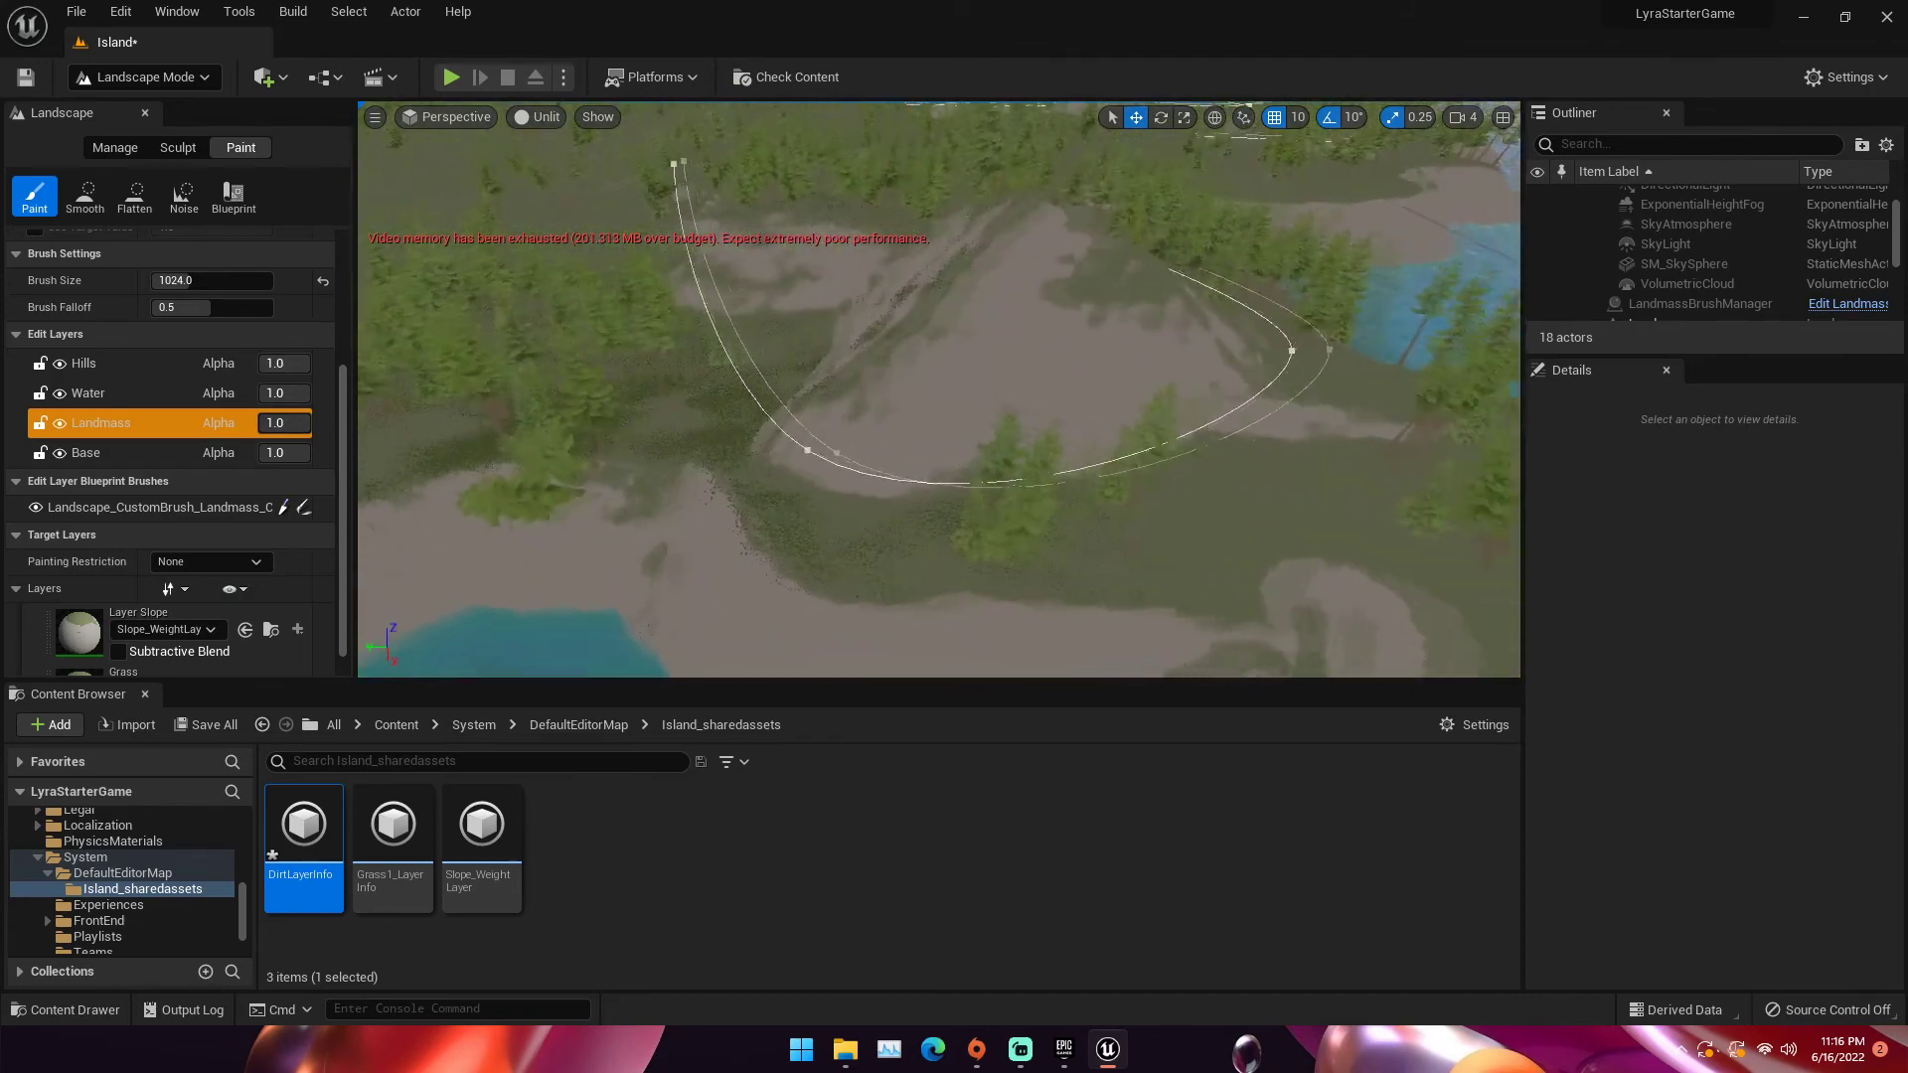
pyautogui.moveTo(939, 389); pyautogui.dragTo(879, 417, button='right')
pyautogui.scroll(5, 929, 332)
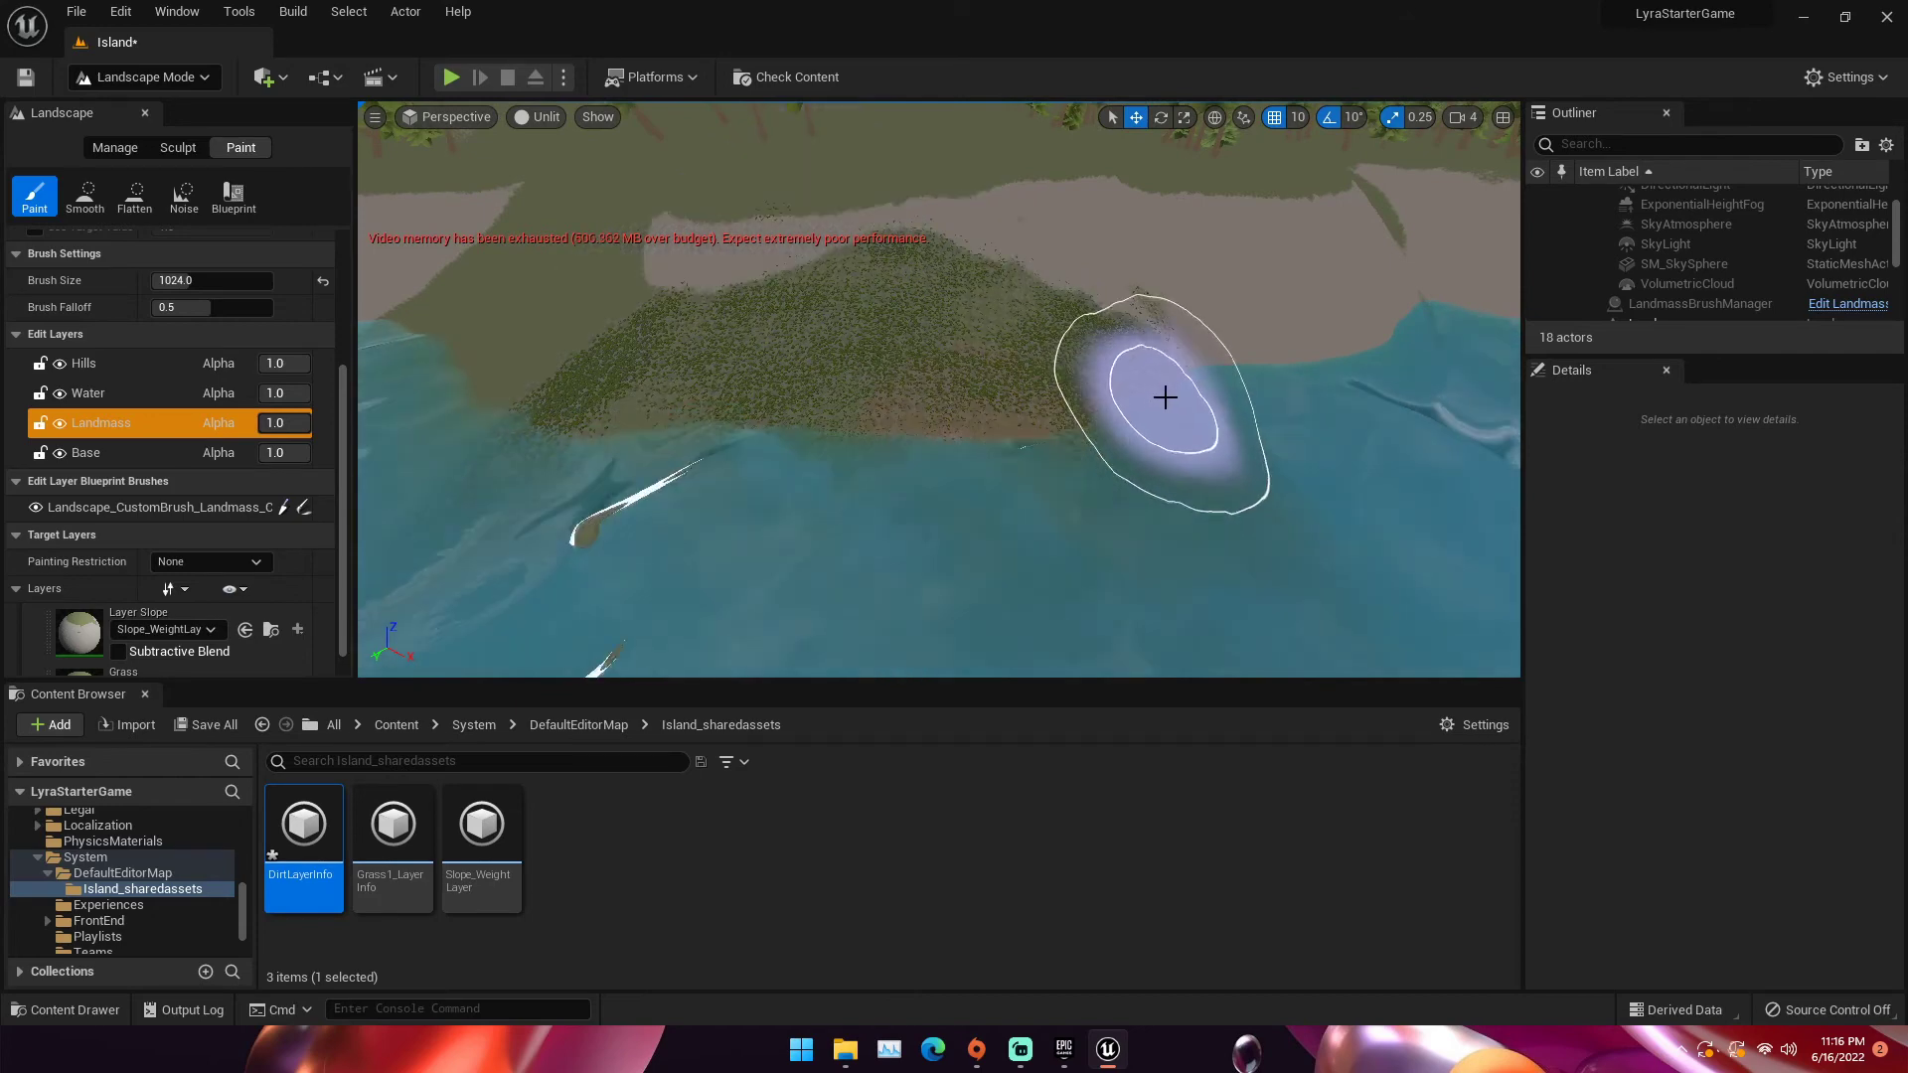
pyautogui.scroll(3, 1136, 405)
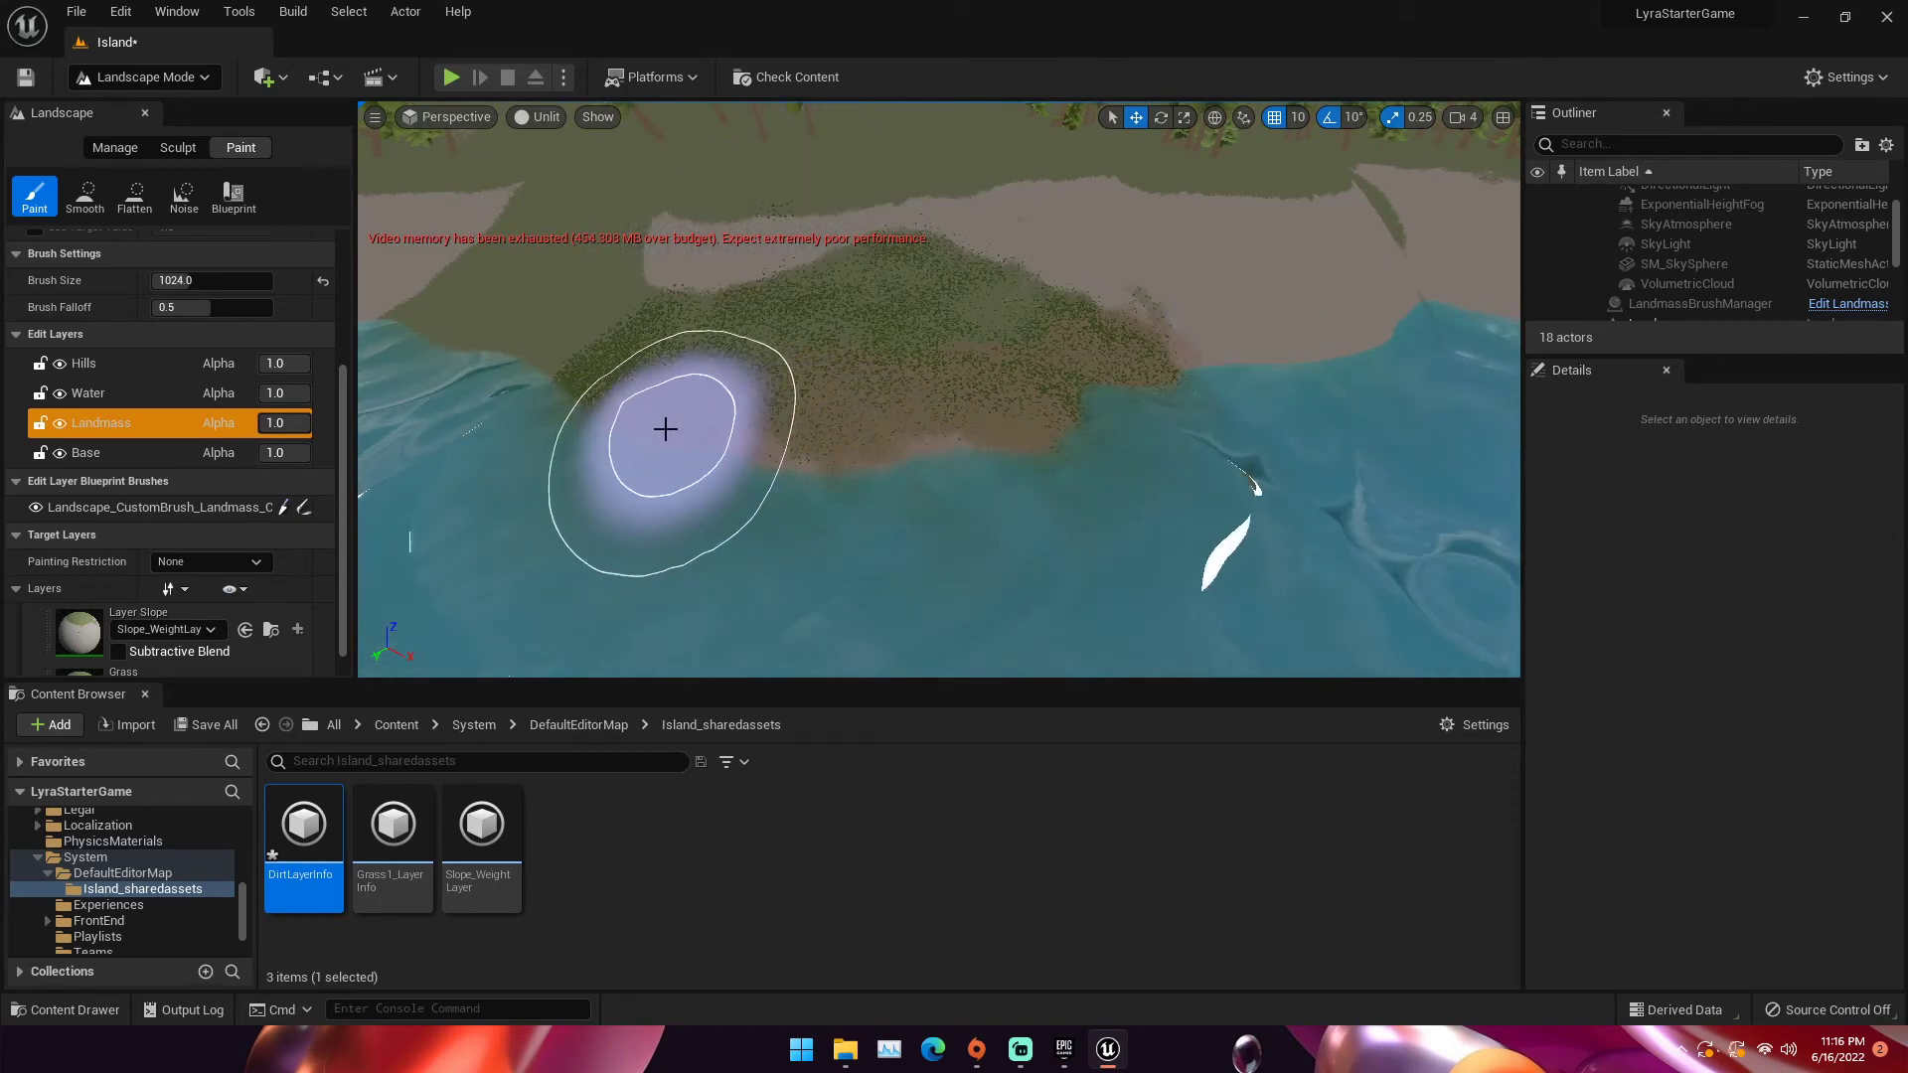
# Set the brush size to 512 and paint a narrower dirt band along the waterline of the same grassy shore
pyautogui.click(184, 281)
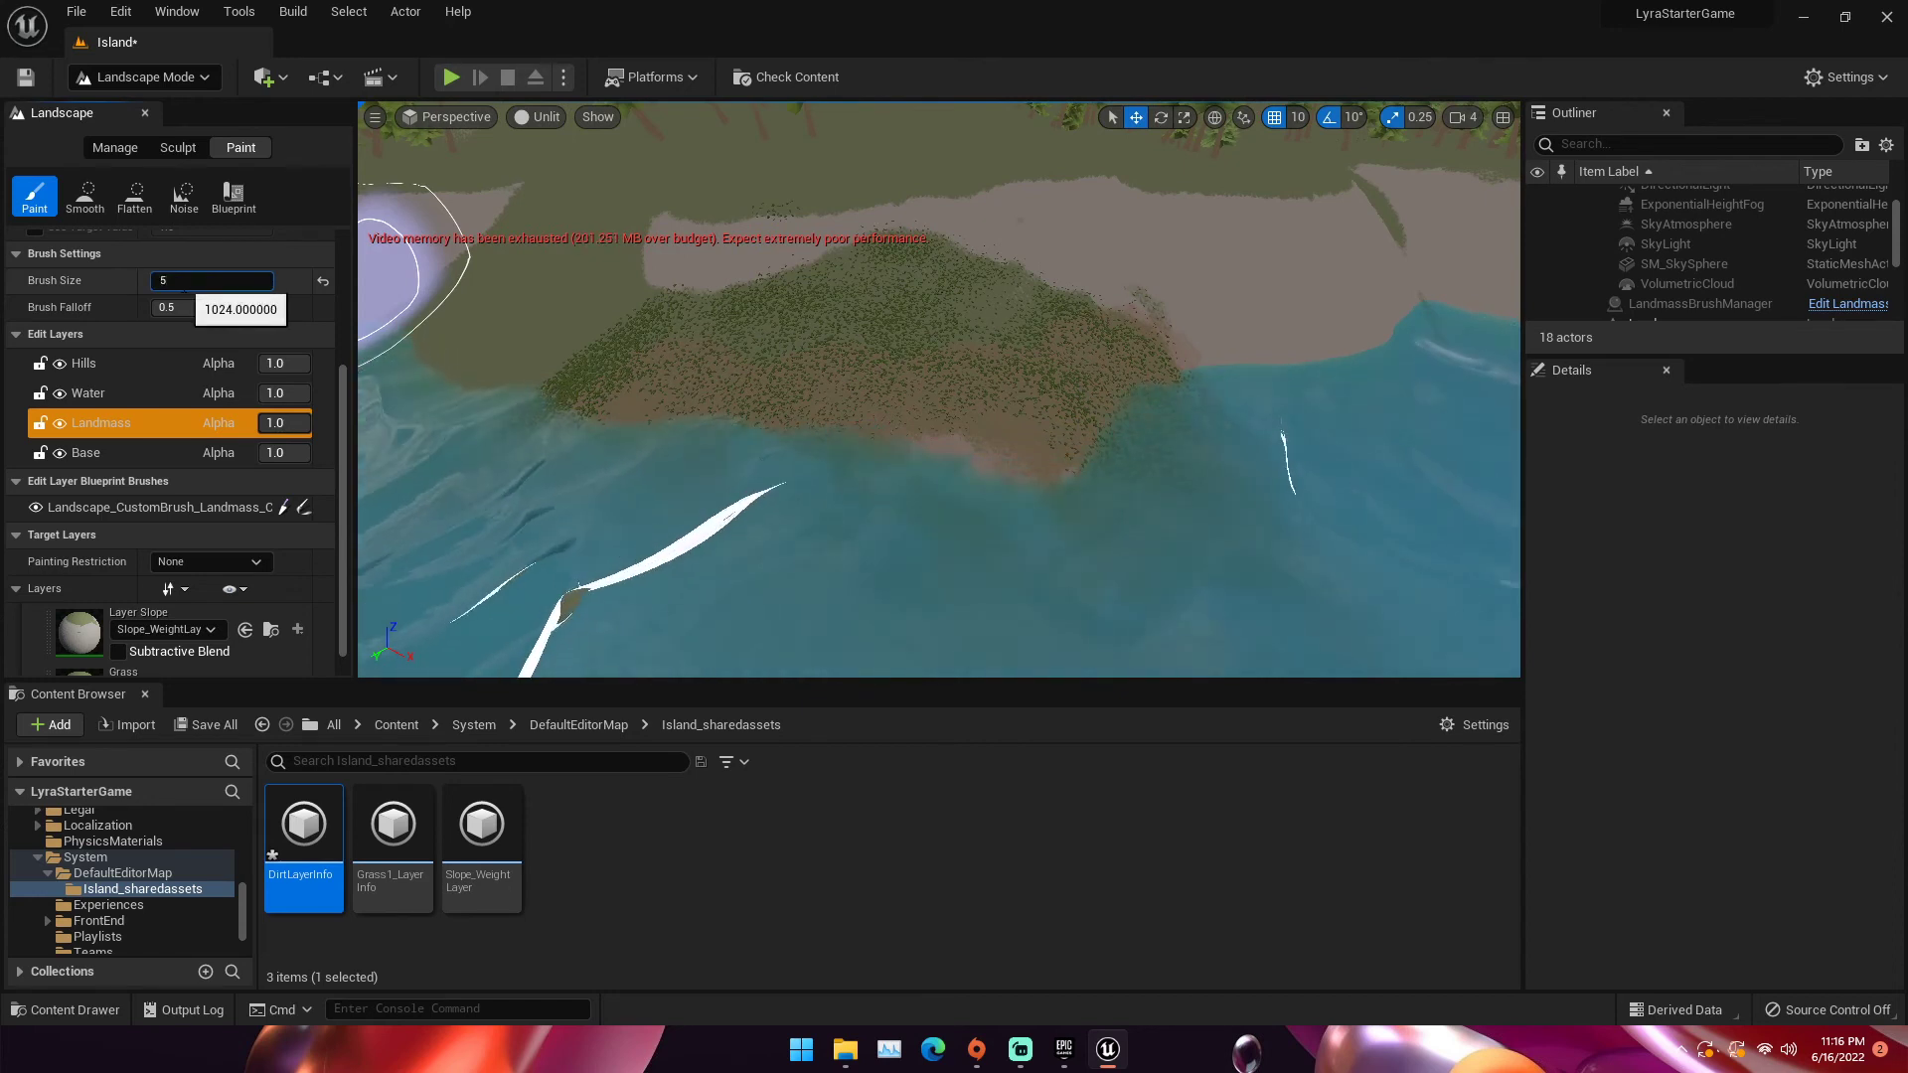
pyautogui.write('512')
pyautogui.press('Return')
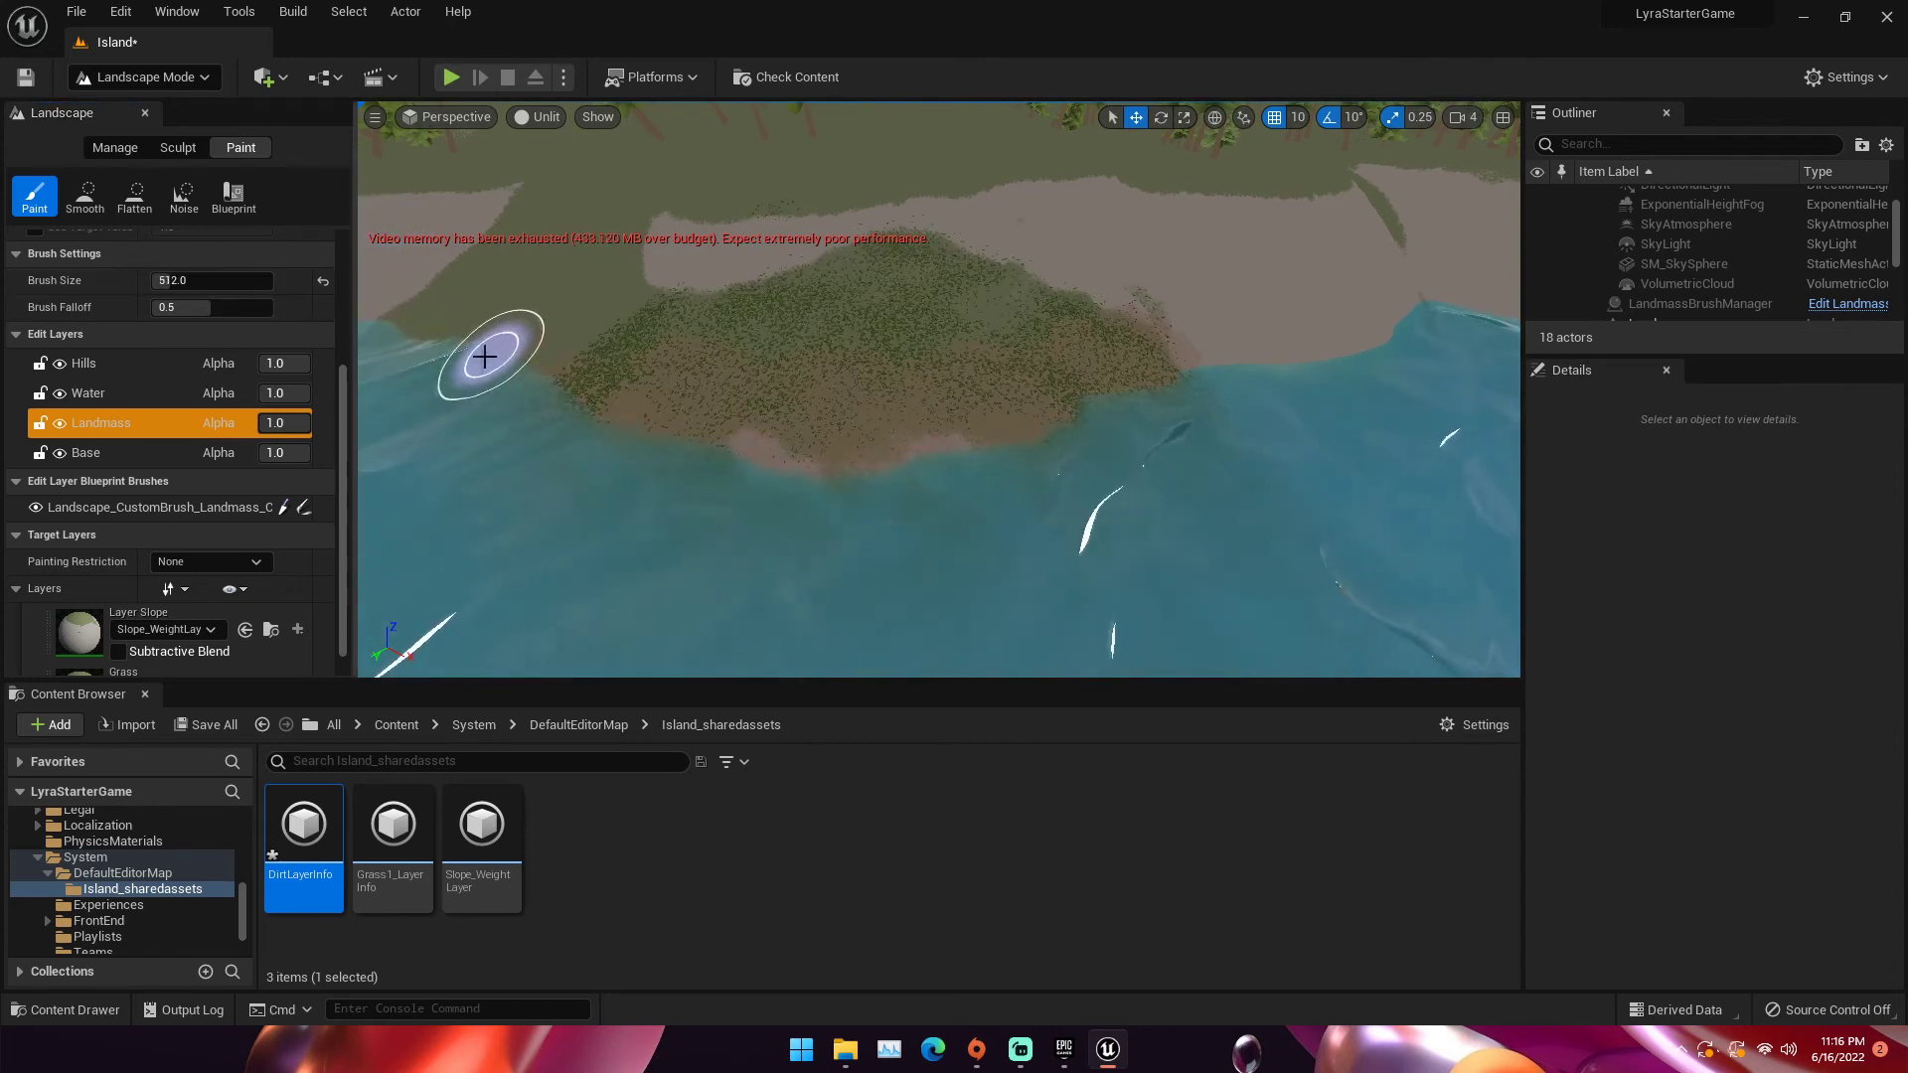
pyautogui.moveTo(410, 355)
pyautogui.mouseDown()
pyautogui.moveTo(442, 418)
pyautogui.moveTo(613, 477)
pyautogui.moveTo(805, 508)
pyautogui.mouseUp()
pyautogui.moveTo(1005, 503)
pyautogui.mouseDown(button='right')
pyautogui.moveTo(1004, 542)
pyautogui.moveTo(1004, 472)
pyautogui.moveTo(1064, 498)
pyautogui.mouseUp(button='right')
pyautogui.moveTo(1265, 465)
pyautogui.mouseDown()
pyautogui.moveTo(1061, 481)
pyautogui.moveTo(720, 435)
pyautogui.moveTo(1221, 478)
pyautogui.mouseUp()
# Extend the dirt band along the adjoining coastline, following the edge where the grass meets the ocean
pyautogui.moveTo(1265, 430)
pyautogui.mouseDown(button='right')
pyautogui.moveTo(1265, 477)
pyautogui.moveTo(971, 417)
pyautogui.mouseUp(button='right')
pyautogui.moveTo(971, 417); pyautogui.dragTo(527, 405)
pyautogui.moveTo(528, 404); pyautogui.dragTo(788, 401, button='right')
pyautogui.moveTo(788, 400); pyautogui.dragTo(525, 409)
pyautogui.moveTo(526, 408); pyautogui.dragTo(659, 553, button='right')
pyautogui.moveTo(848, 421)
pyautogui.mouseDown()
pyautogui.moveTo(710, 443)
pyautogui.moveTo(498, 411)
pyautogui.mouseUp()
pyautogui.moveTo(424, 394); pyautogui.dragTo(495, 429, button='right')
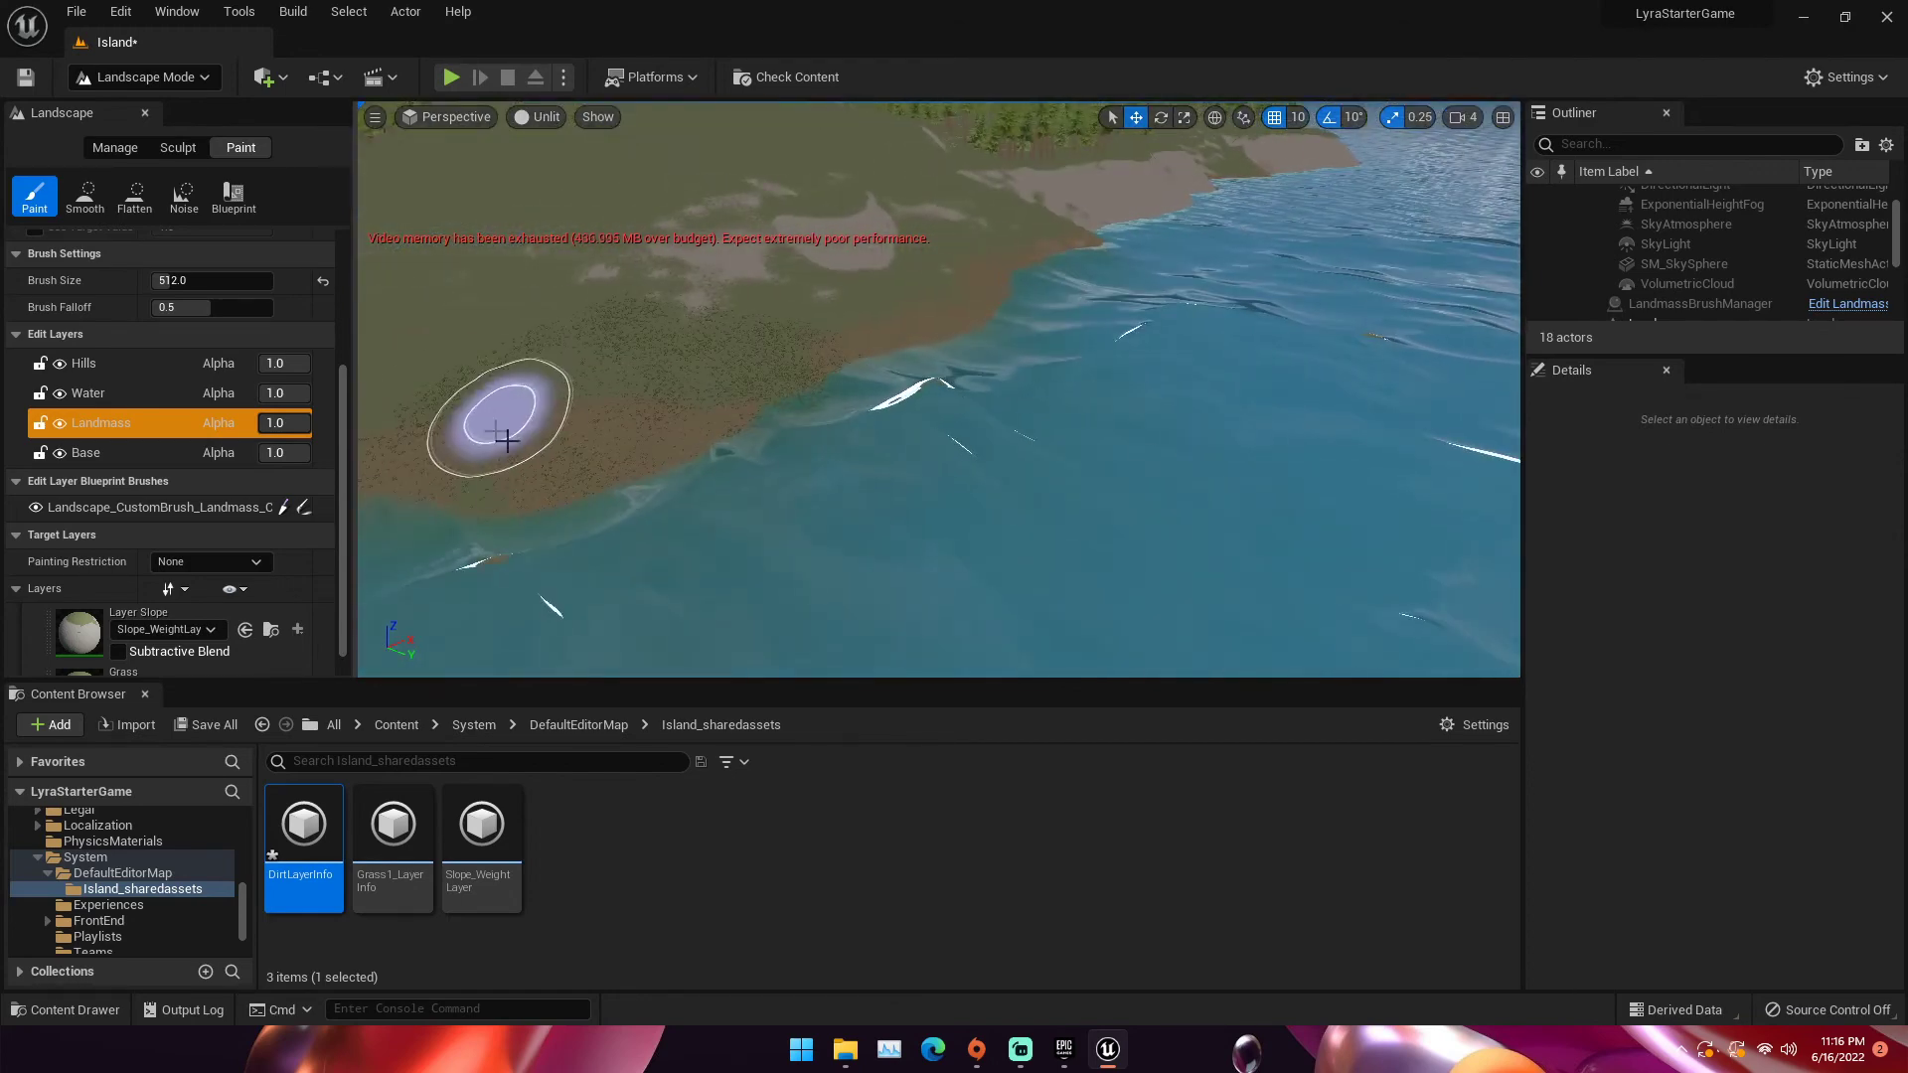
# Paint dirt around the tip of the grassy headland and along the shore below the trees
pyautogui.moveTo(803, 389); pyautogui.dragTo(920, 325, button='right')
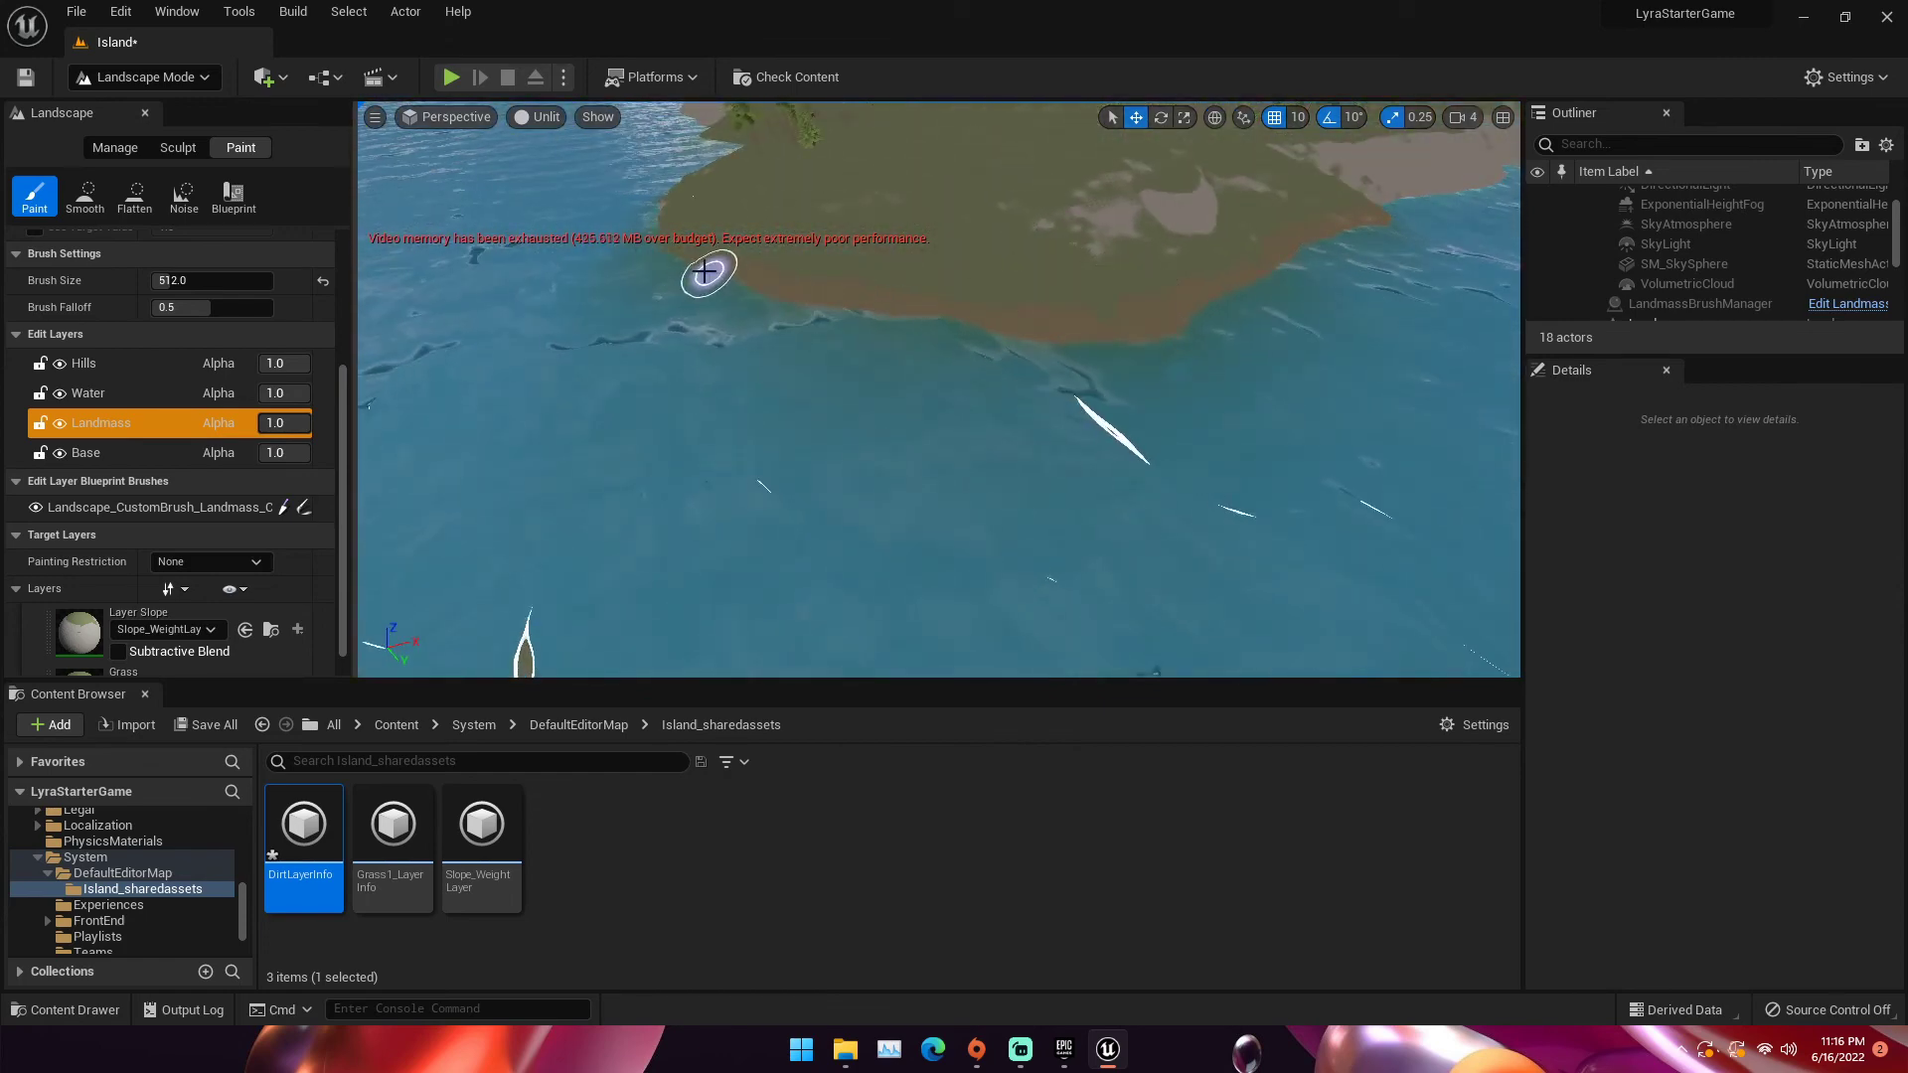
pyautogui.moveTo(673, 239); pyautogui.dragTo(984, 371, button='right')
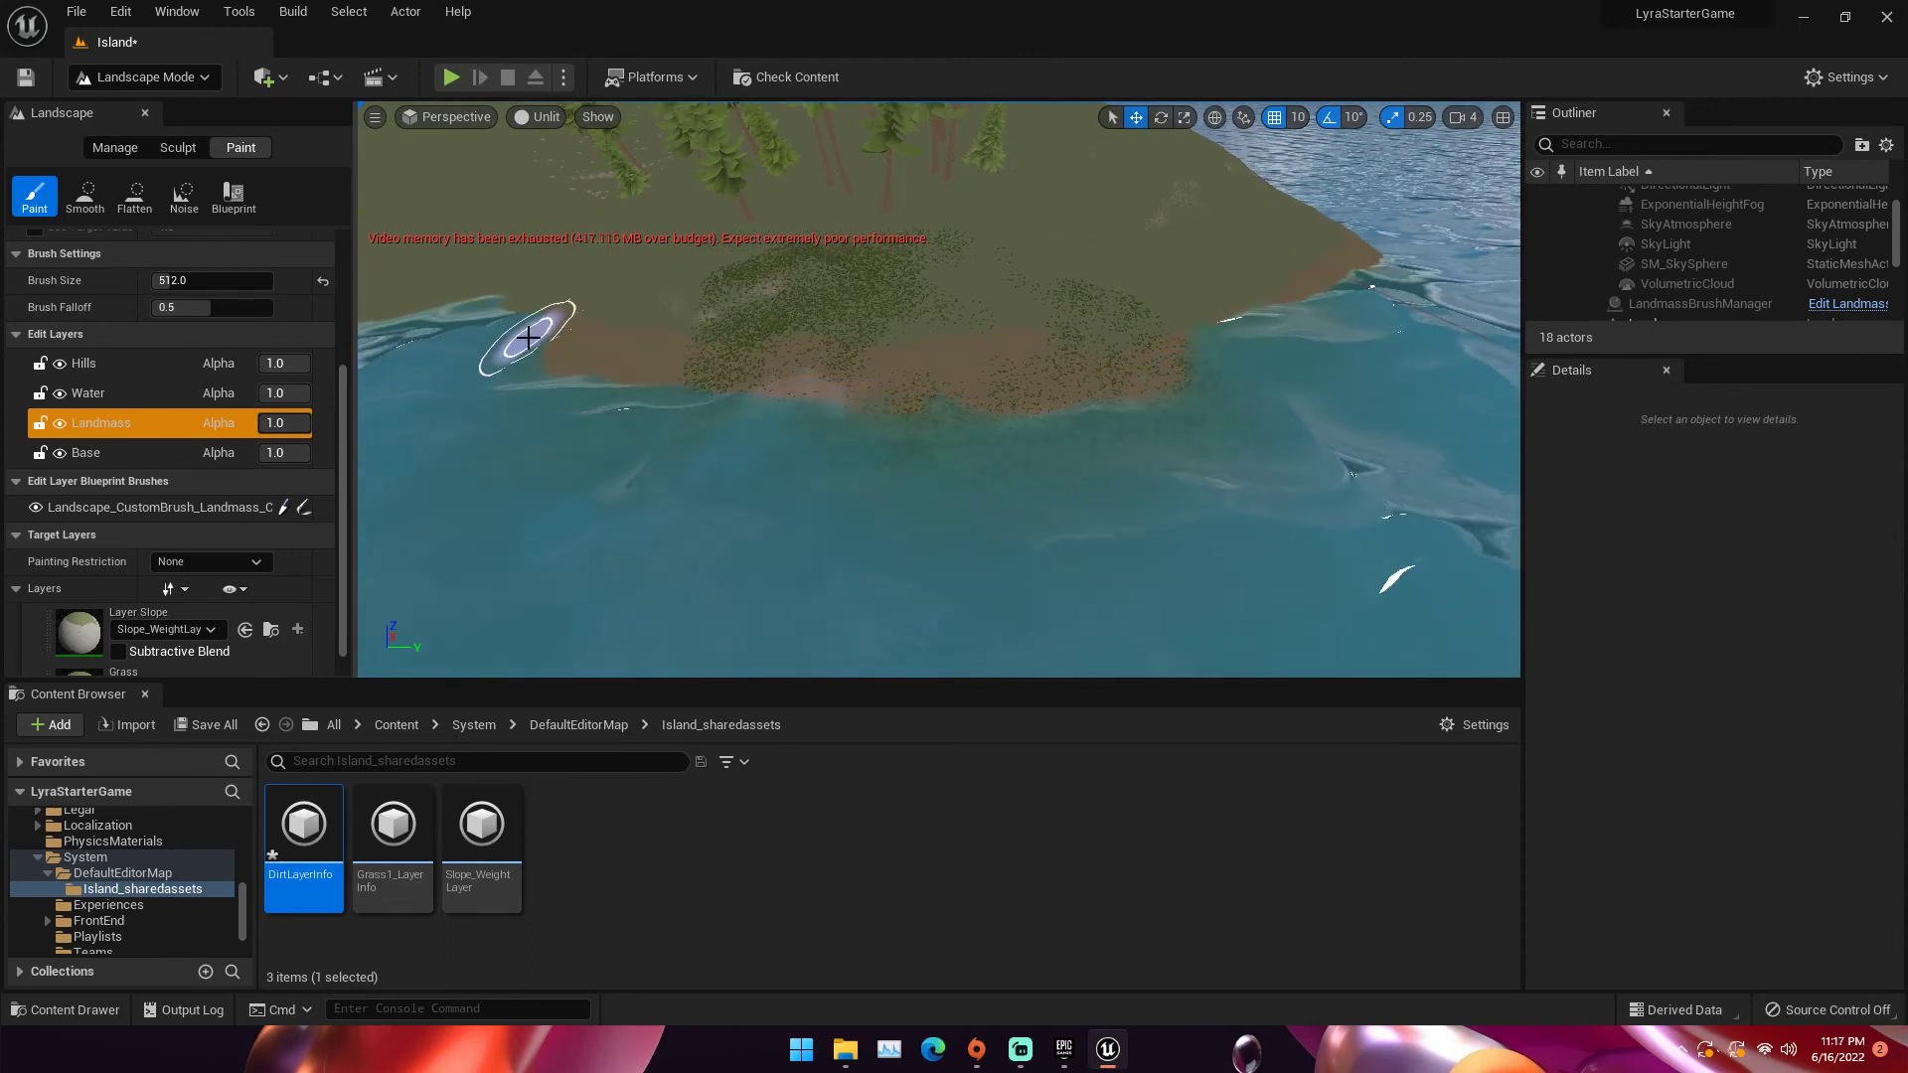
pyautogui.moveTo(498, 286); pyautogui.dragTo(776, 343, button='right')
# Return to the inlet and save all changes to the Island level and its assets
pyautogui.moveTo(967, 349)
pyautogui.mouseDown(button='right')
pyautogui.moveTo(954, 298)
pyautogui.moveTo(1043, 304)
pyautogui.moveTo(1282, 392)
pyautogui.moveTo(1242, 323)
pyautogui.moveTo(1172, 318)
pyautogui.moveTo(1311, 323)
pyautogui.moveTo(1352, 437)
pyautogui.moveTo(500, 114)
pyautogui.mouseUp(button='right')
pyautogui.click(76, 11)
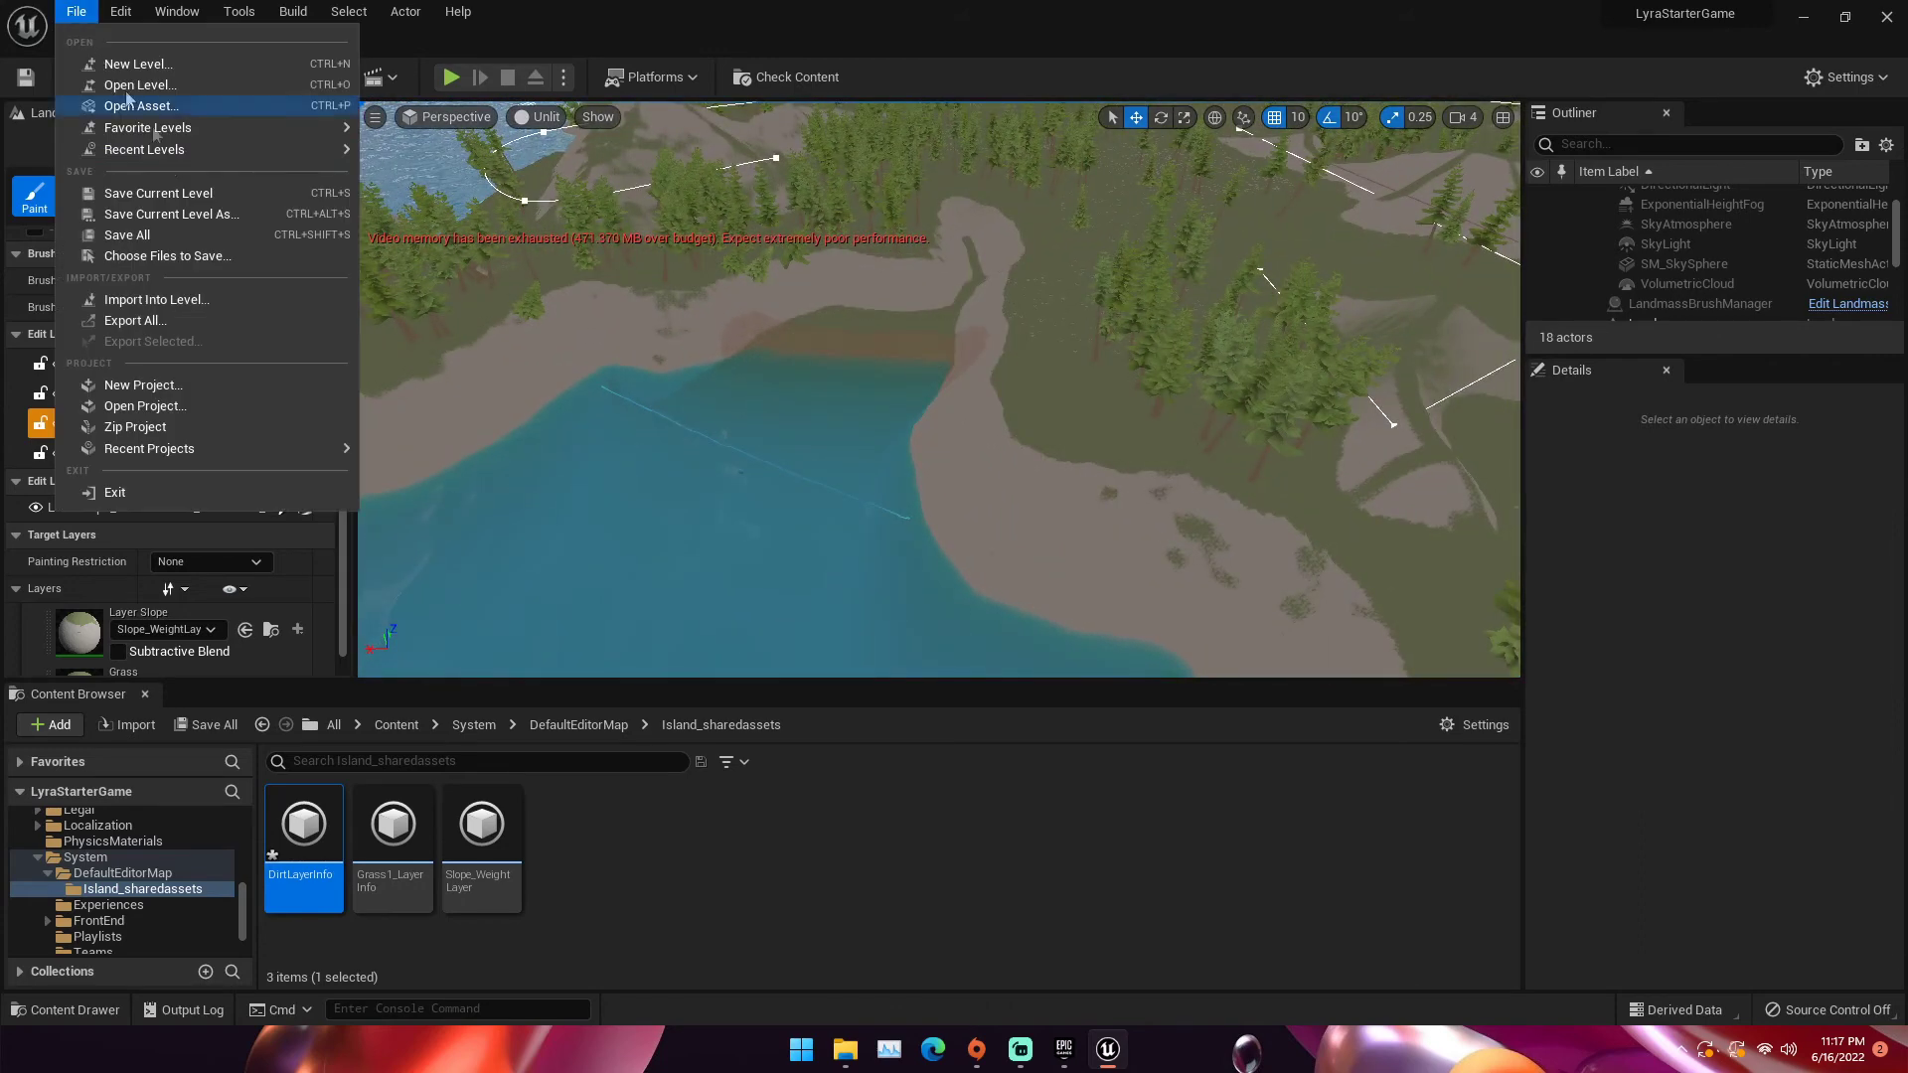
pyautogui.click(109, 231)
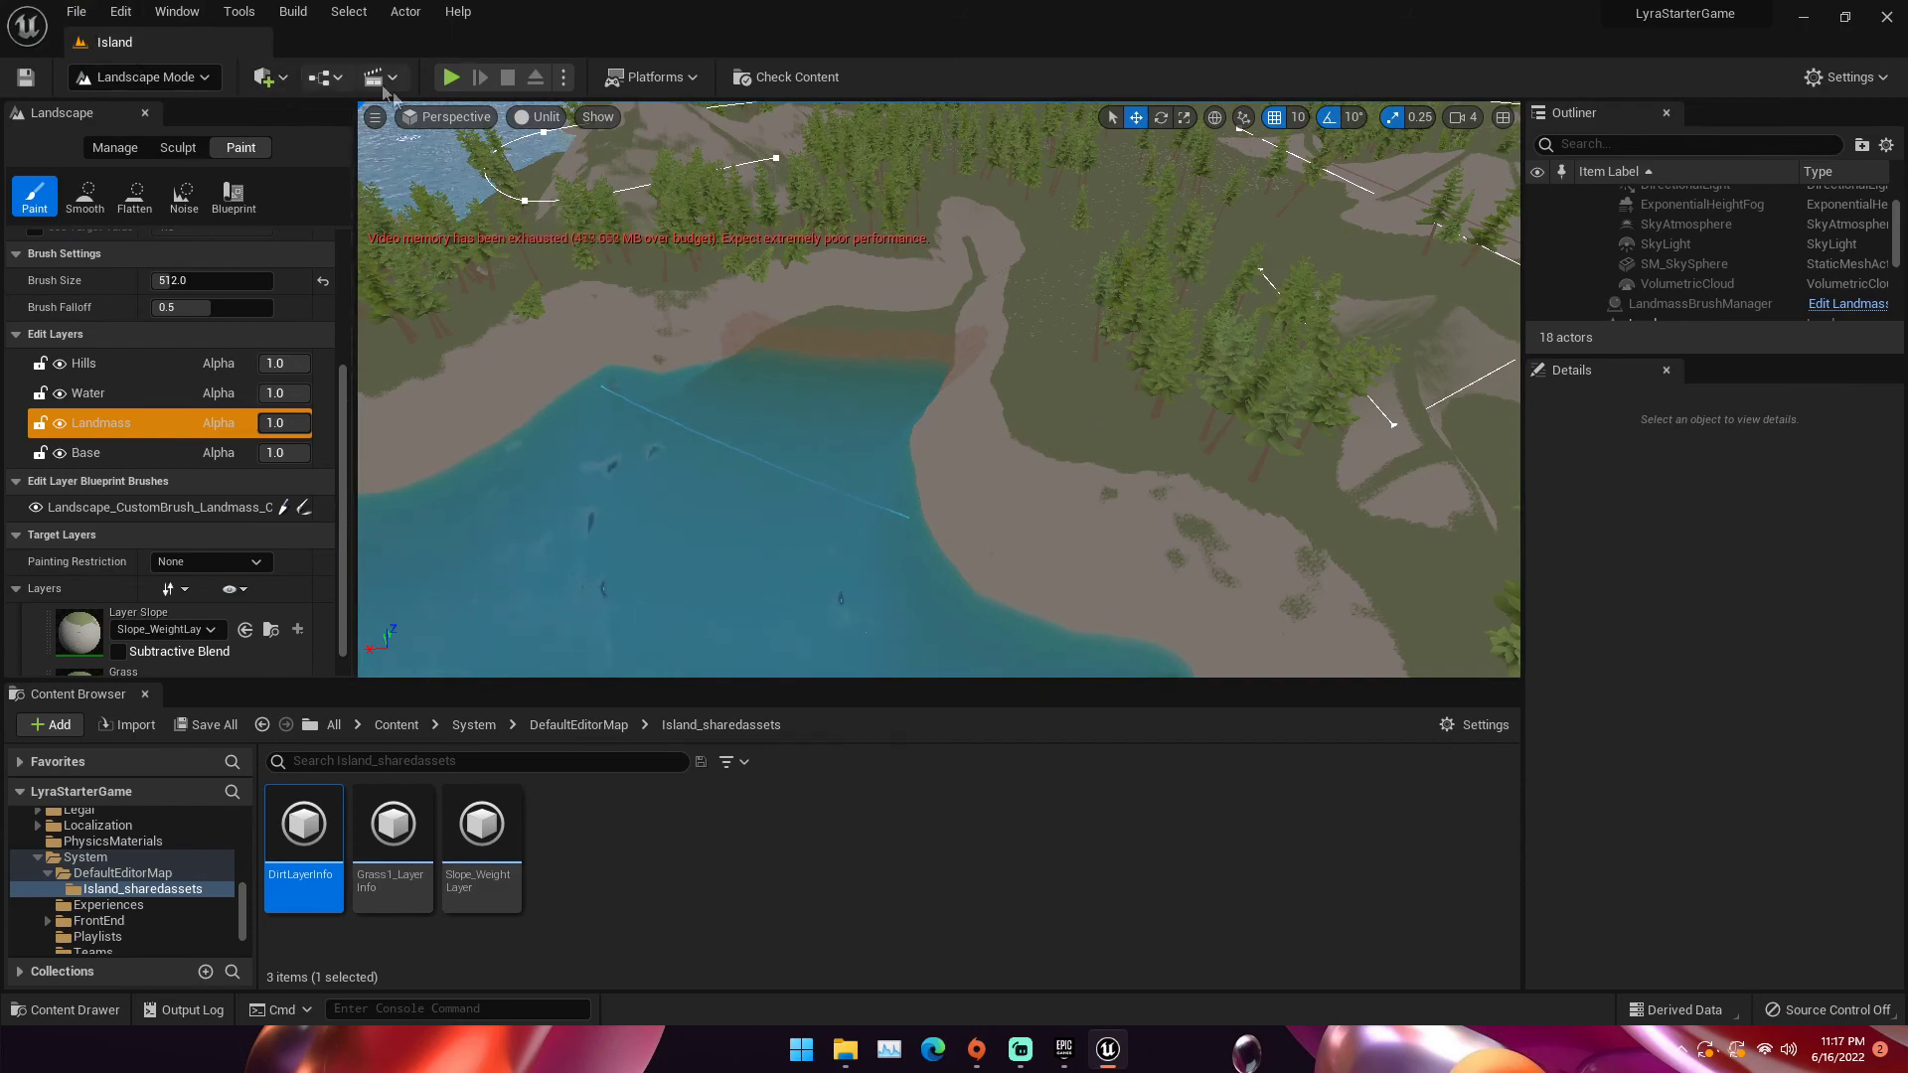
# Switch the viewport back to Lit shading and examine the island's painted shores, hills and forests
pyautogui.click(545, 125)
pyautogui.click(563, 165)
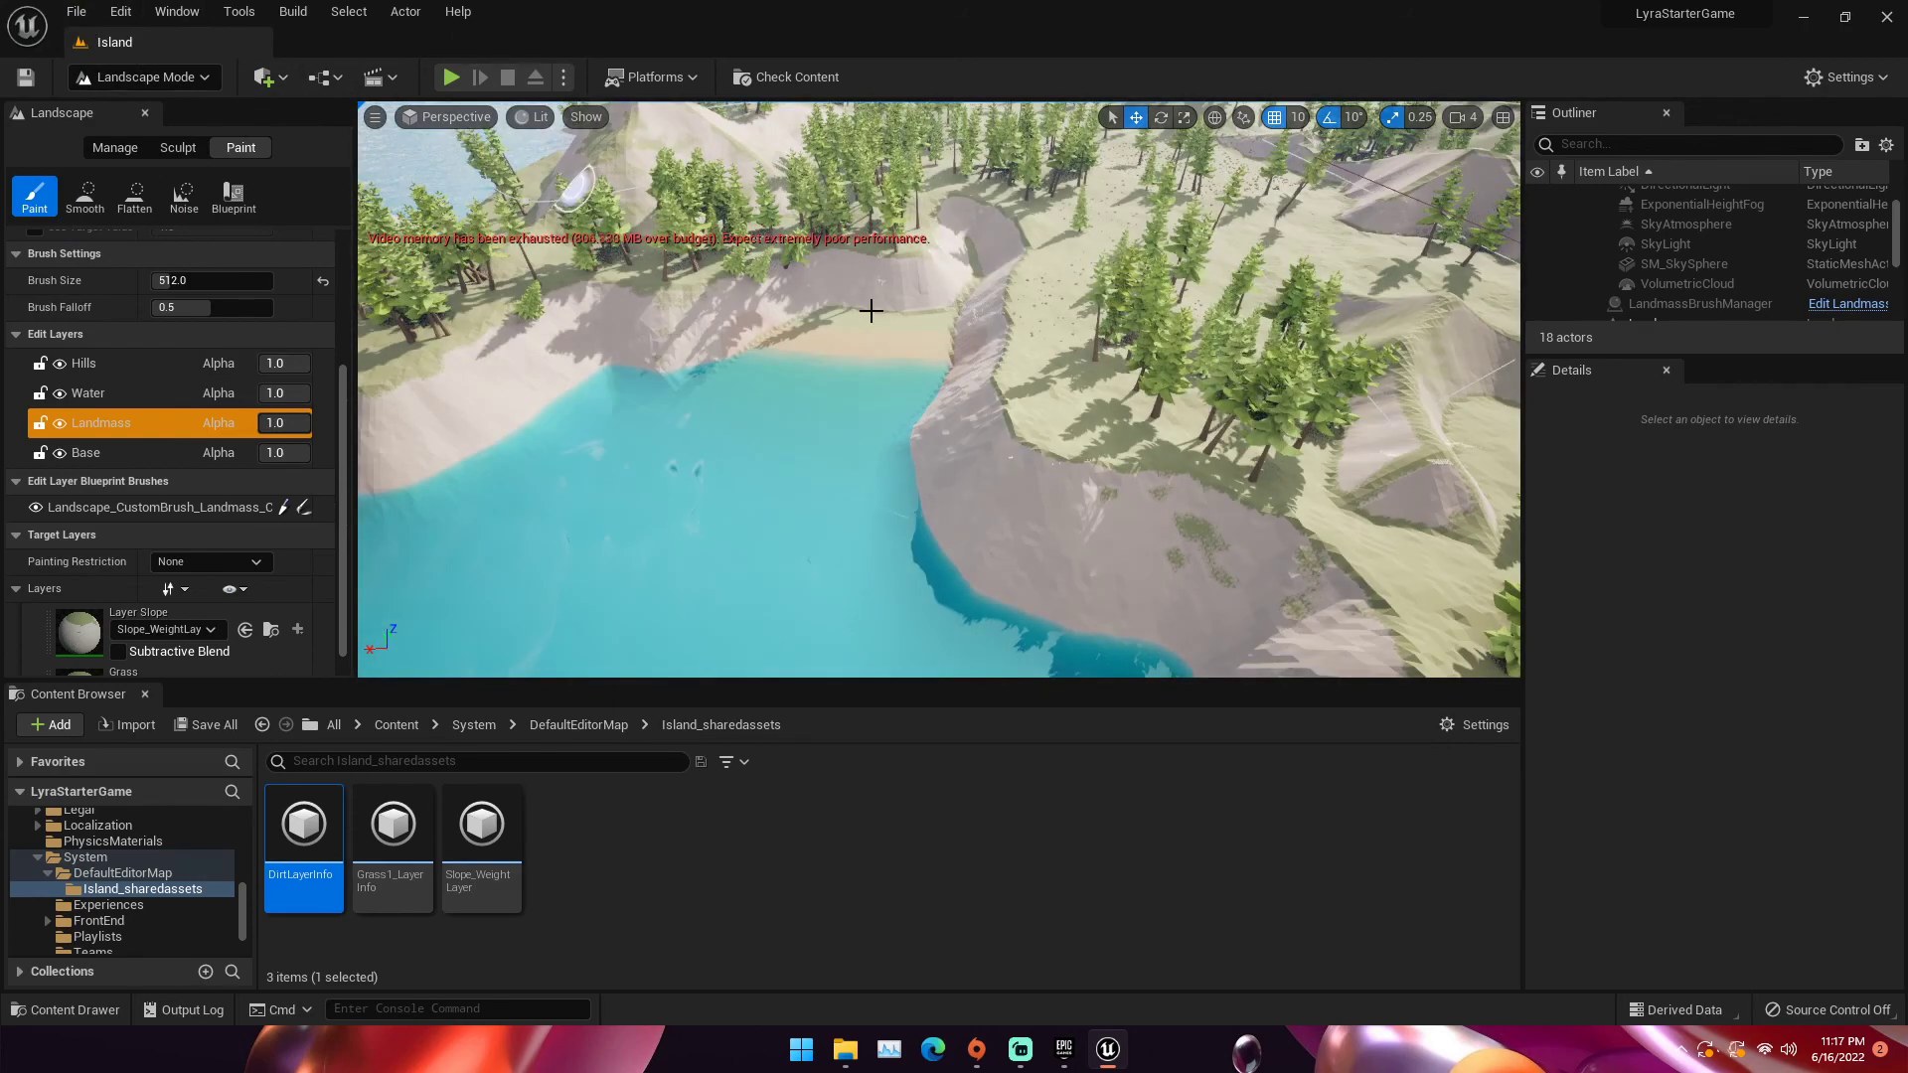
pyautogui.press('w')
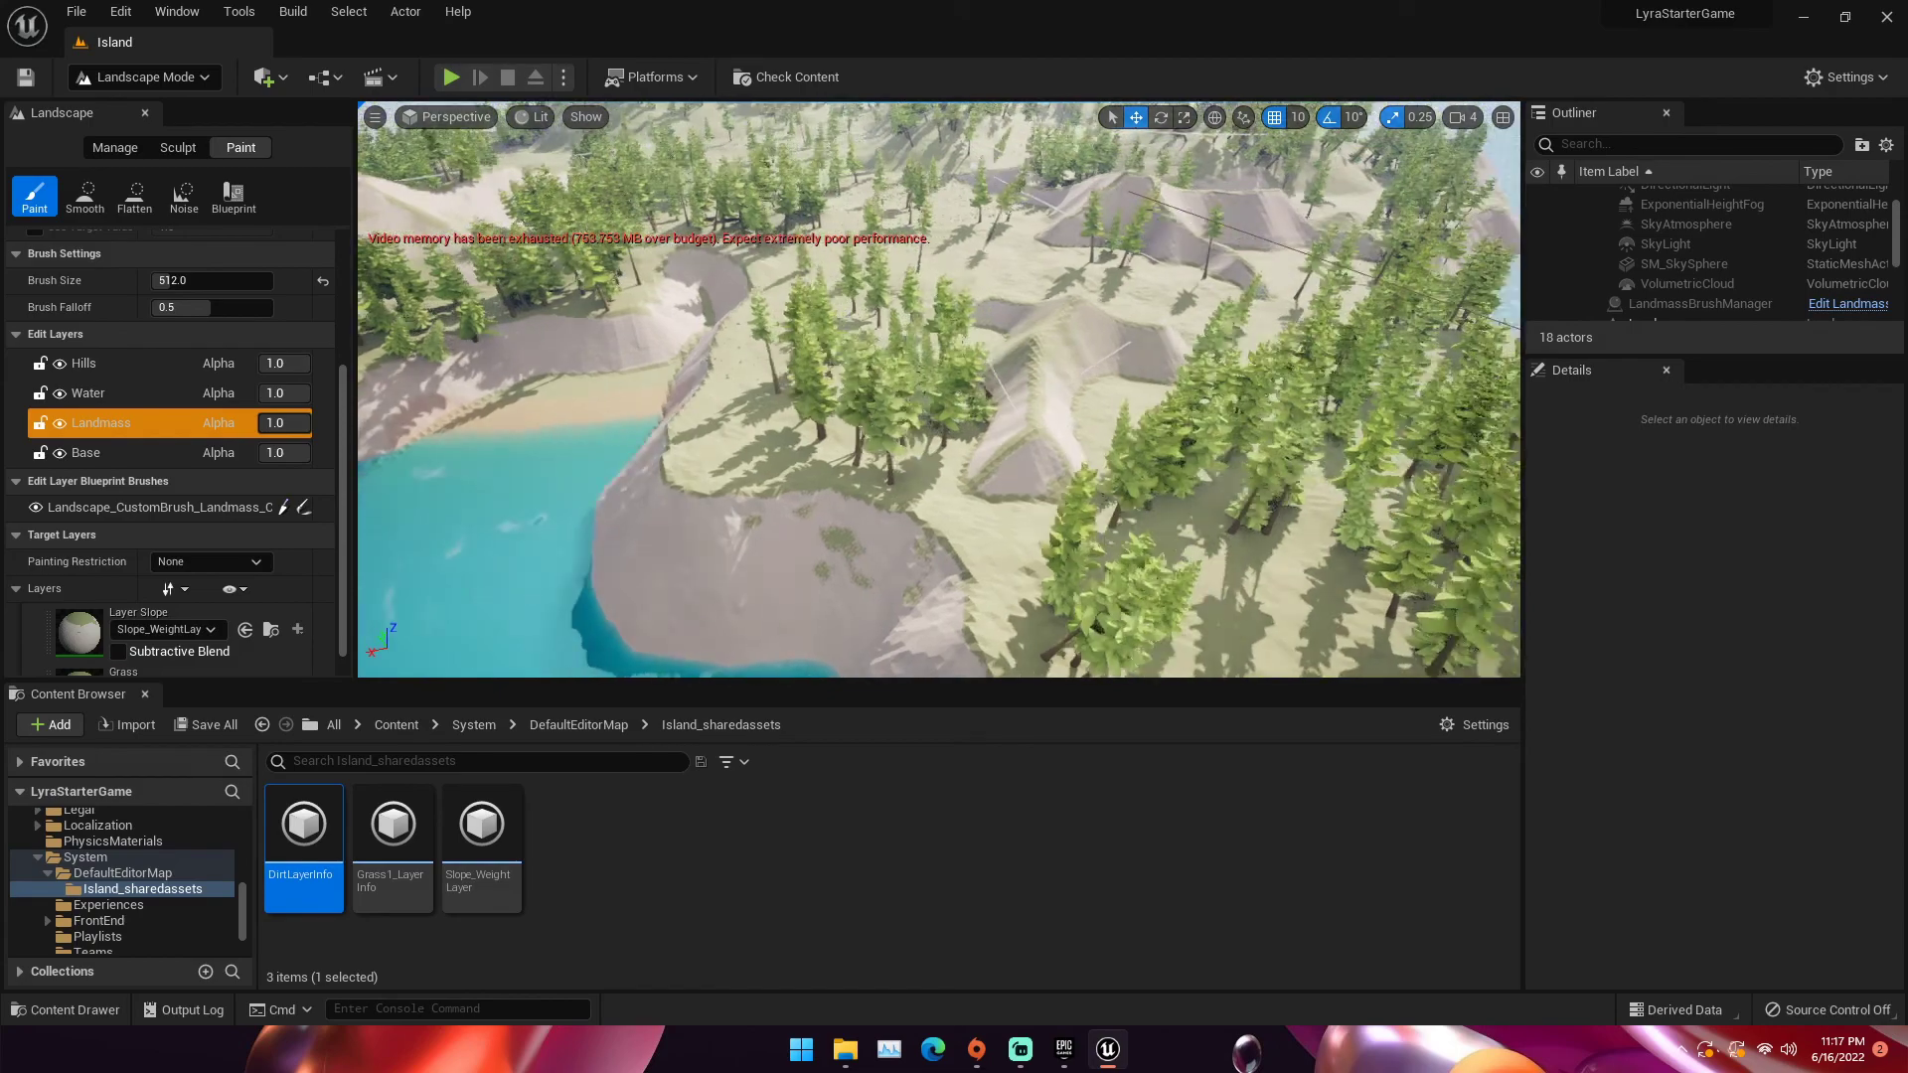
pyautogui.moveTo(939, 389); pyautogui.dragTo(1453, 467, button='right')
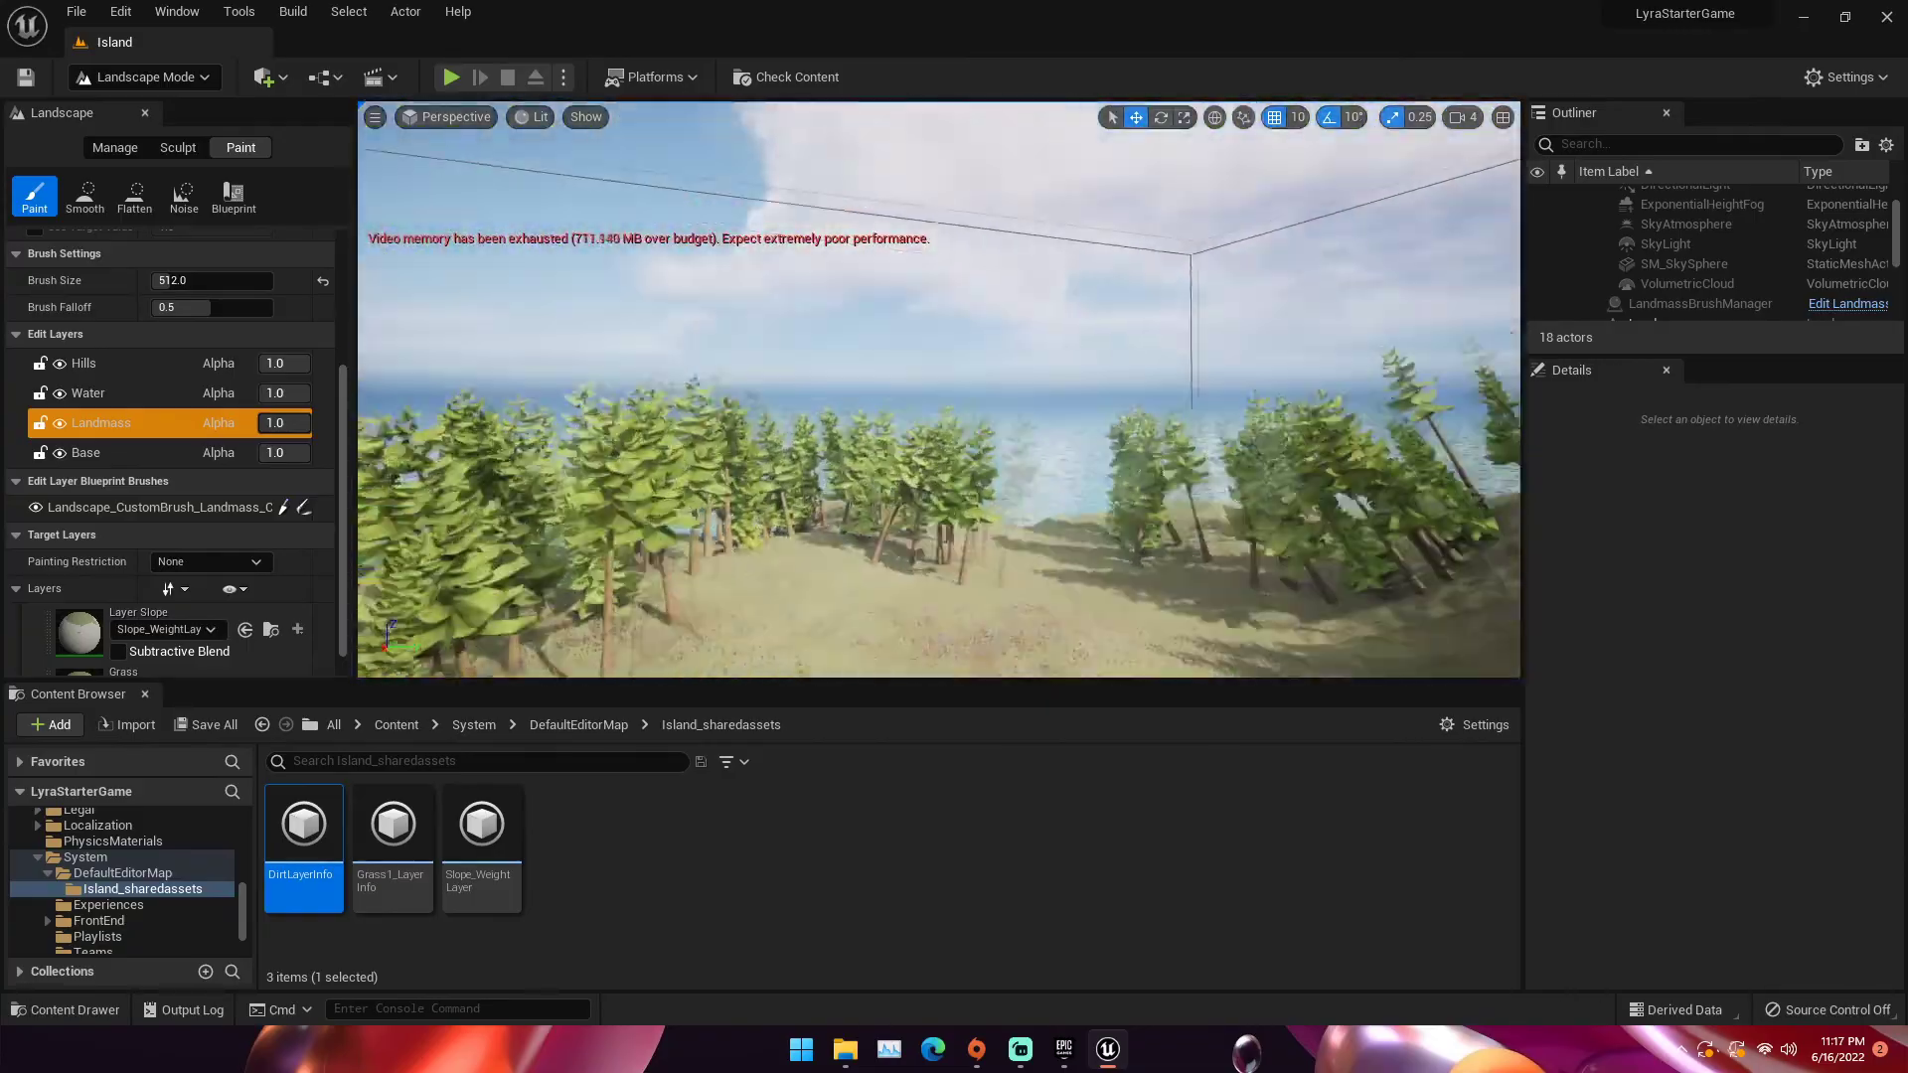
pyautogui.press('w')
pyautogui.moveTo(939, 390); pyautogui.dragTo(1057, 363, button='right')
pyautogui.press('d')
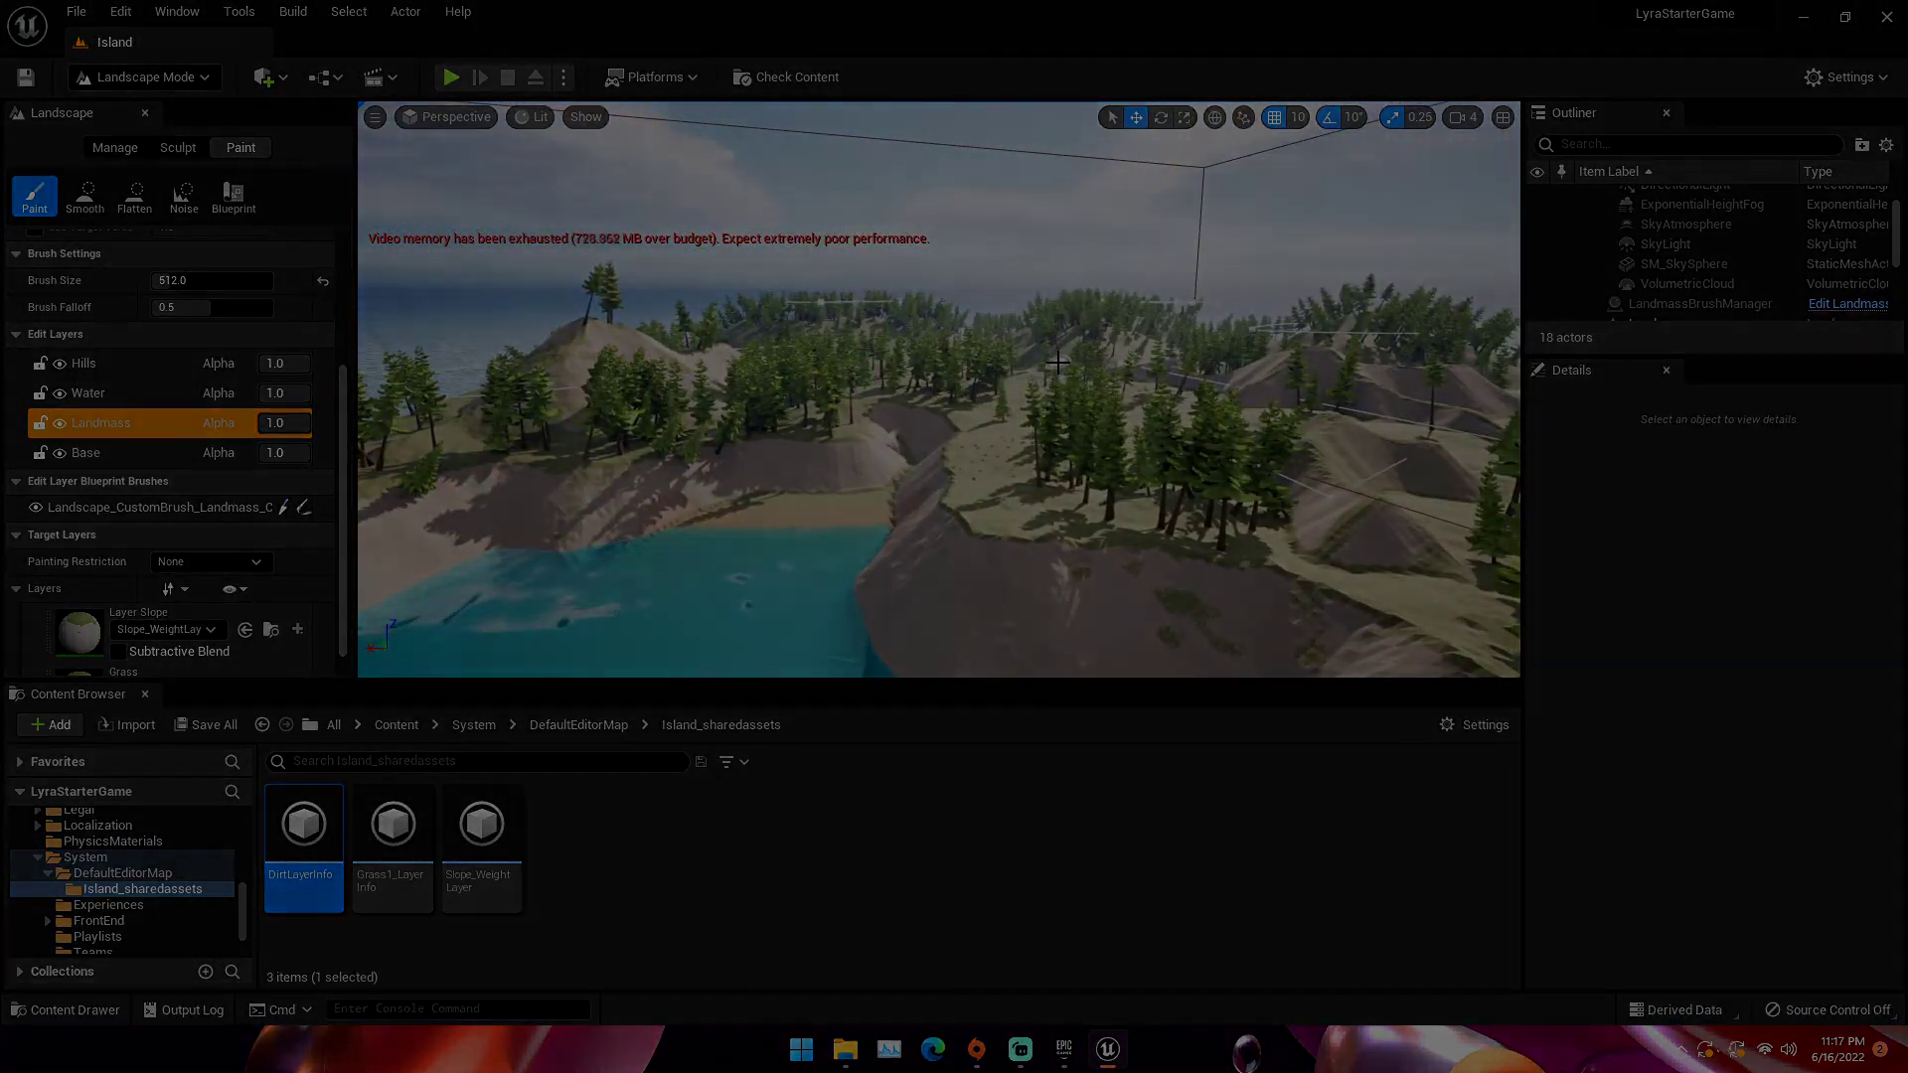